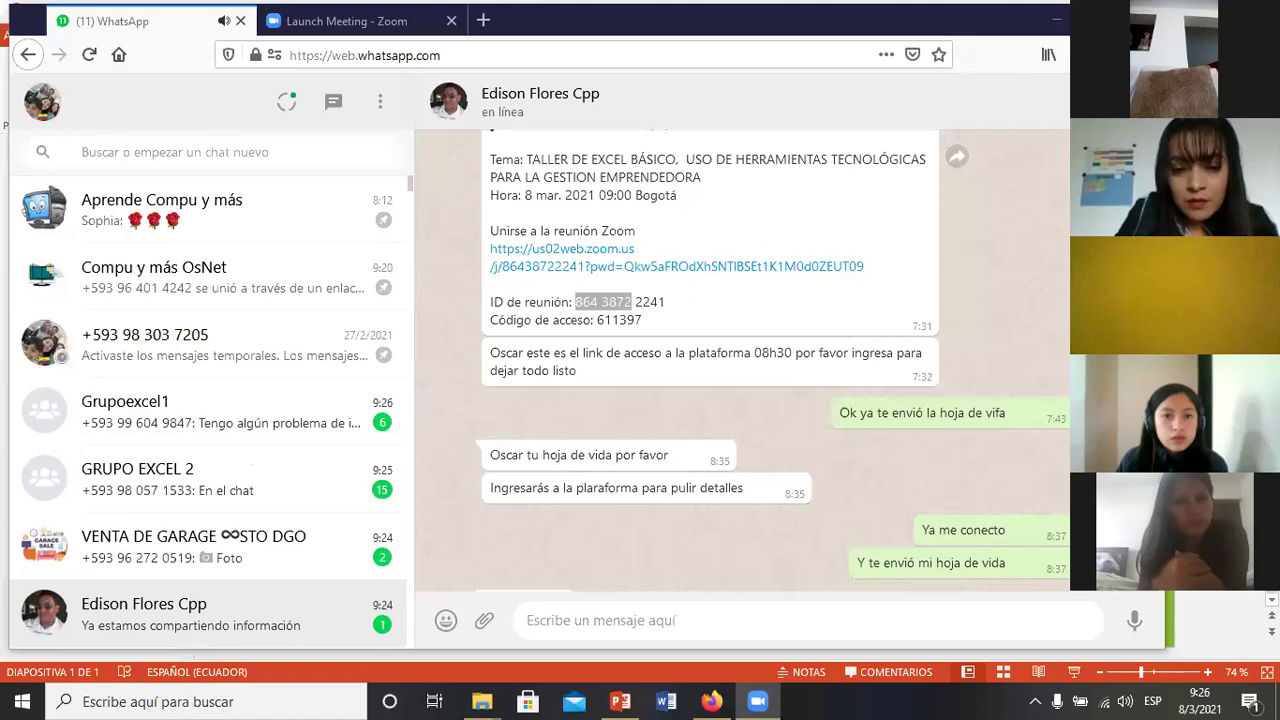
Step: Minimize the WhatsApp Web window to reveal the CURSO BASICO1 EXCEL title slide
click(1056, 22)
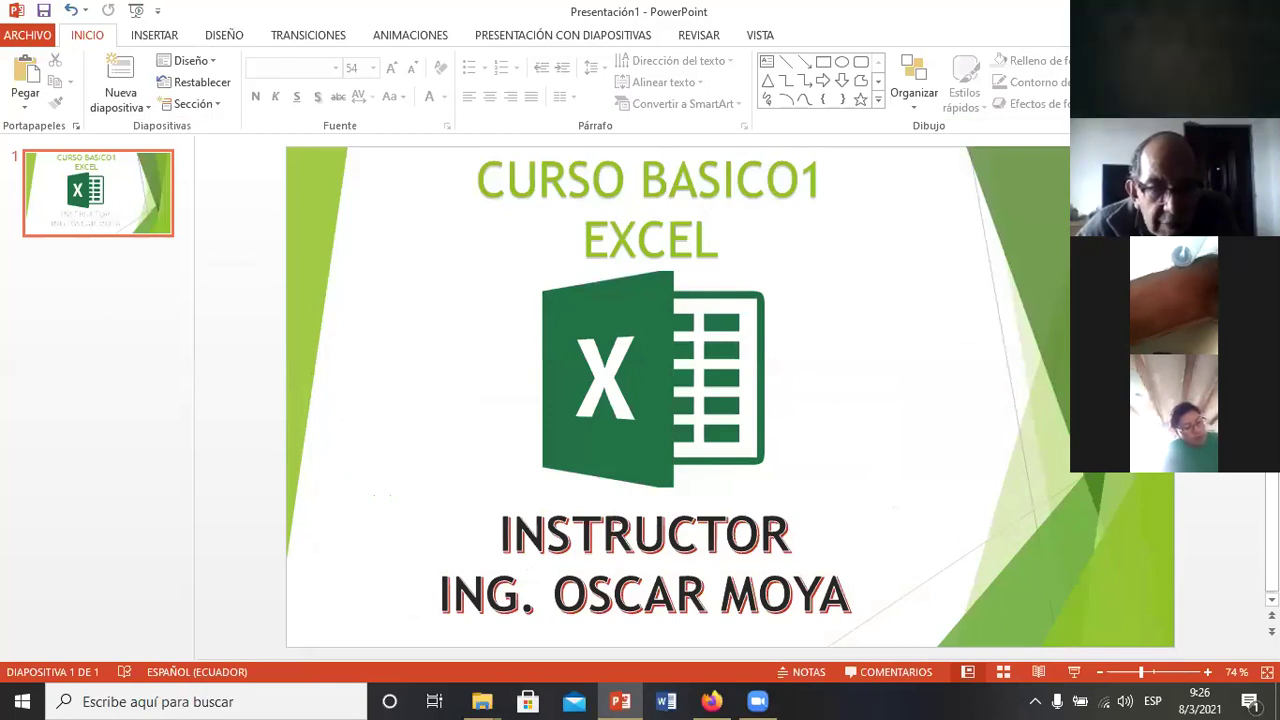
Step: Run the CURSO BASICO1 EXCEL slide show full screen, exit it, and show the desktop
key(F5)
click(873, 204)
click(873, 204)
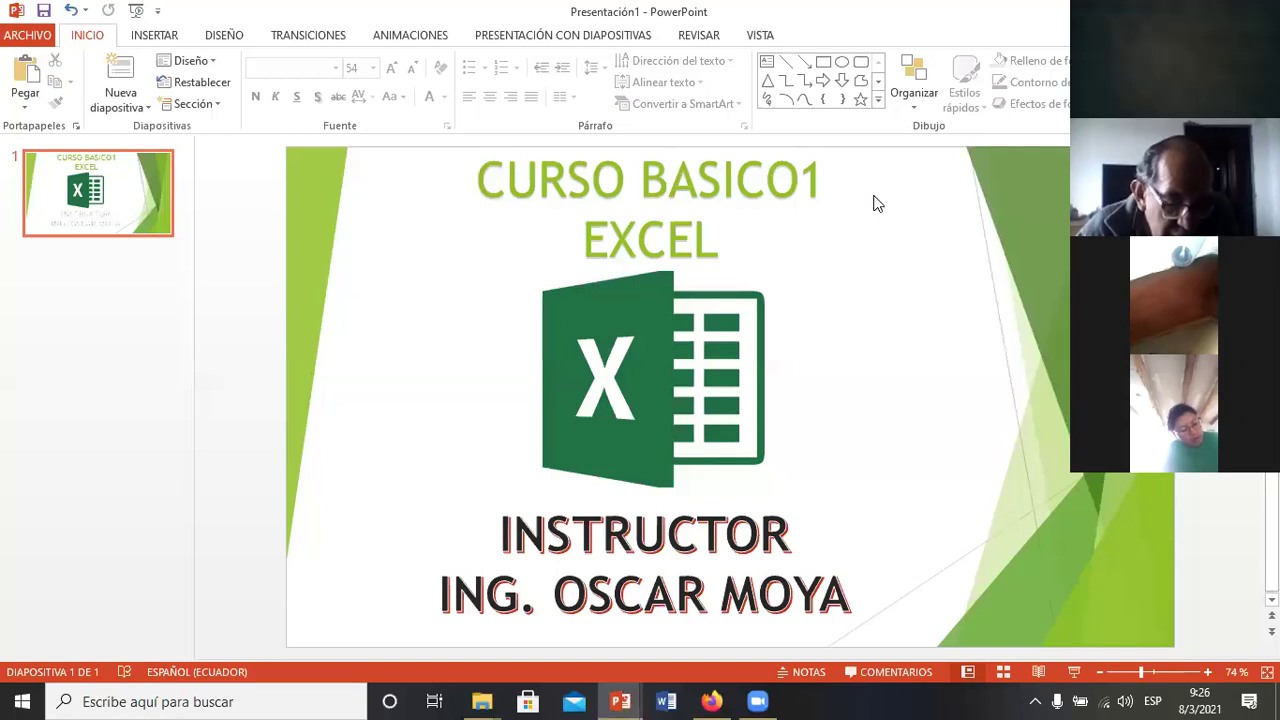
key(F5)
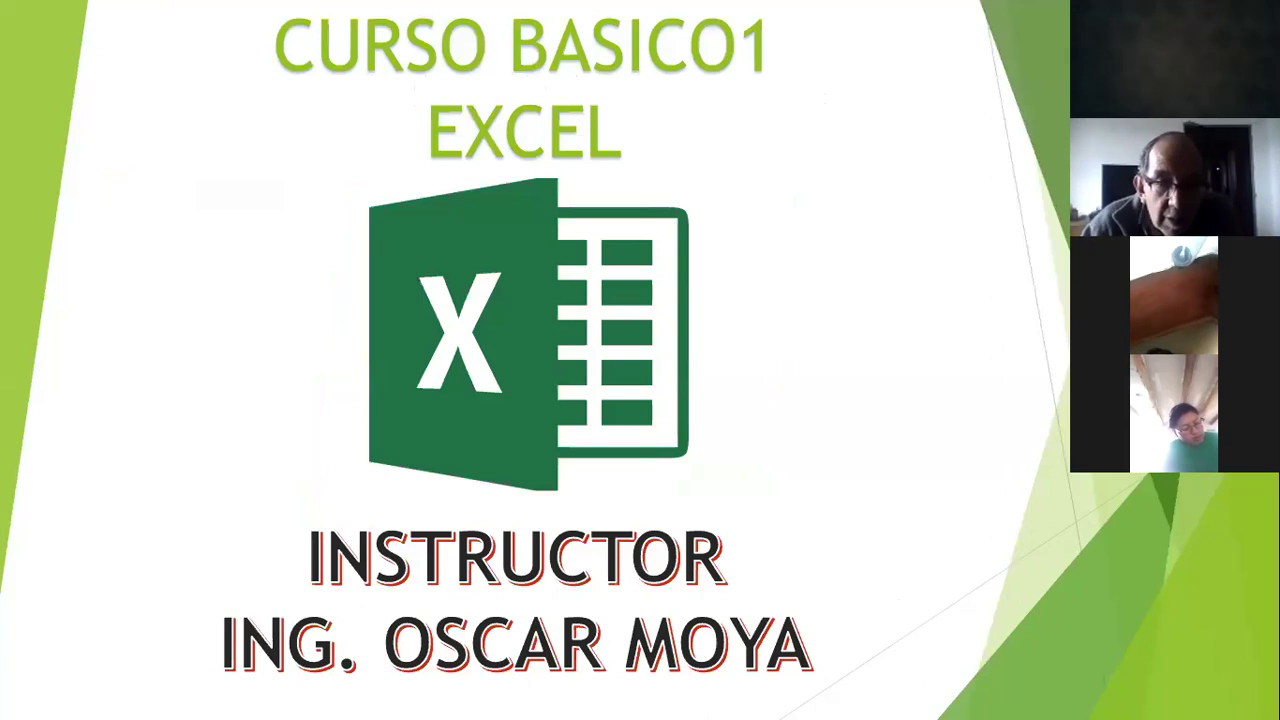
key(Escape)
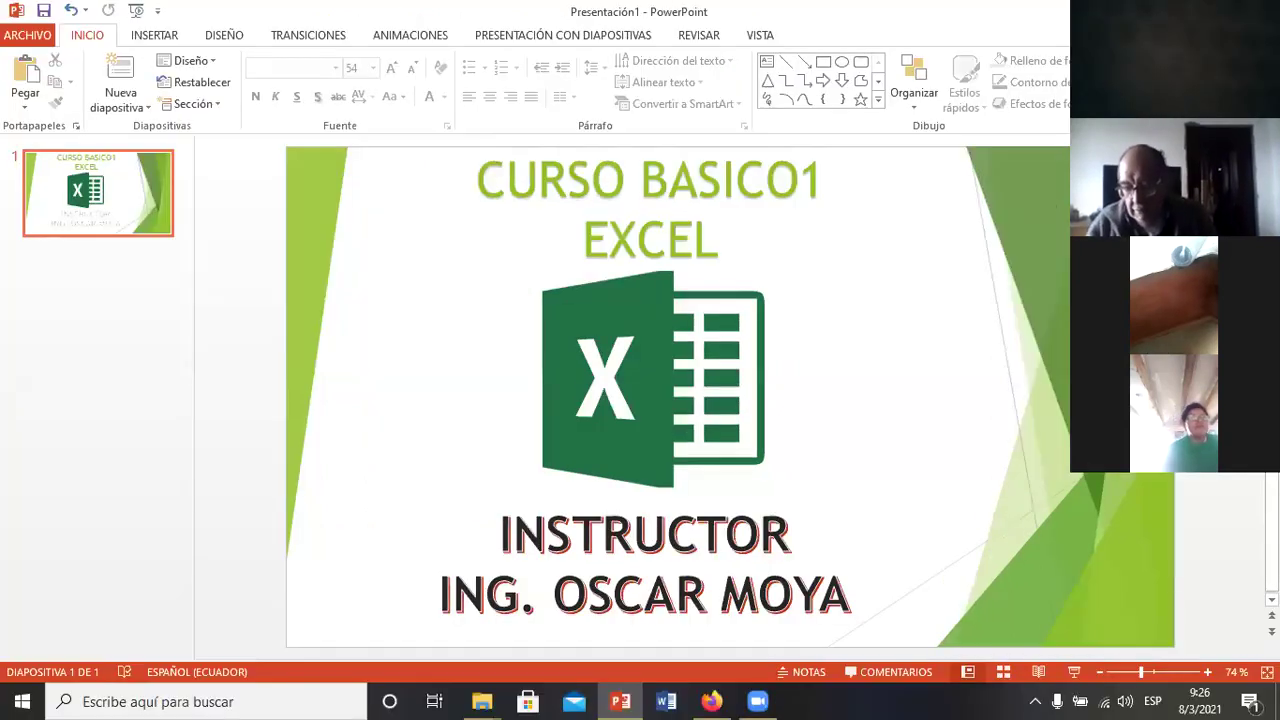
key(super+d)
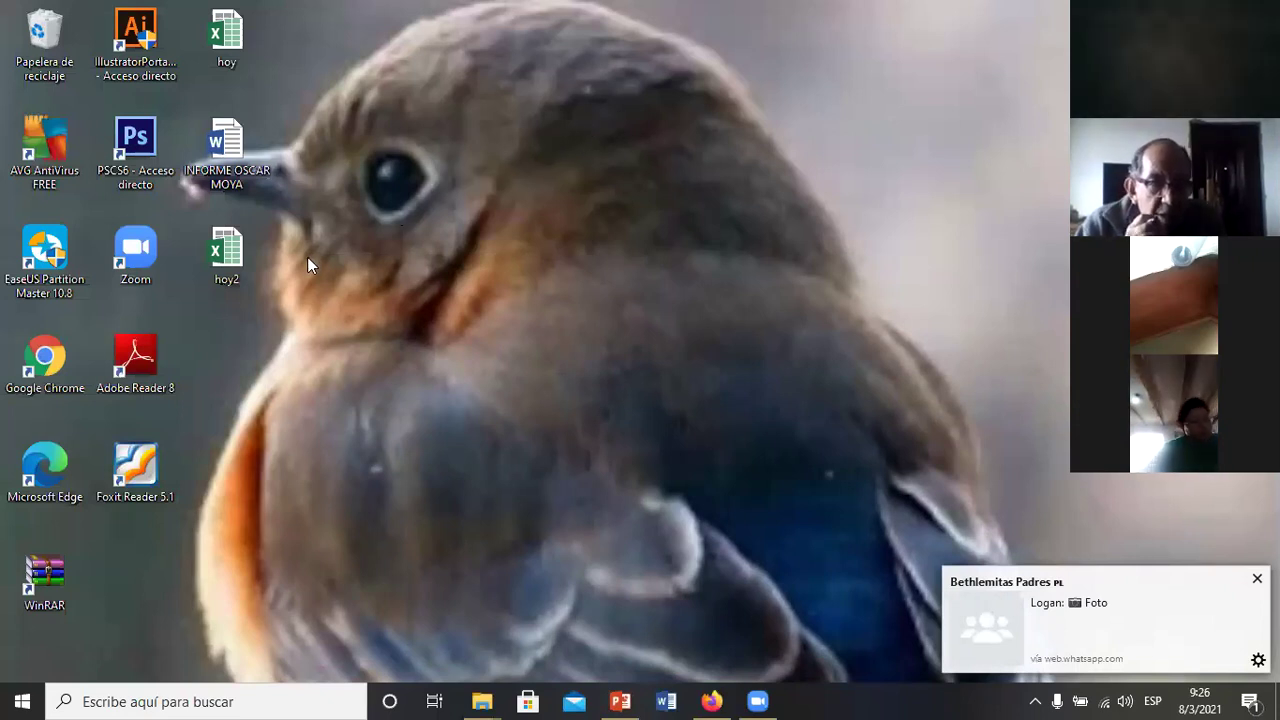
Step: Open the hoy2 workbook icon on the desktop, then bring up the Start menu
click(242, 268)
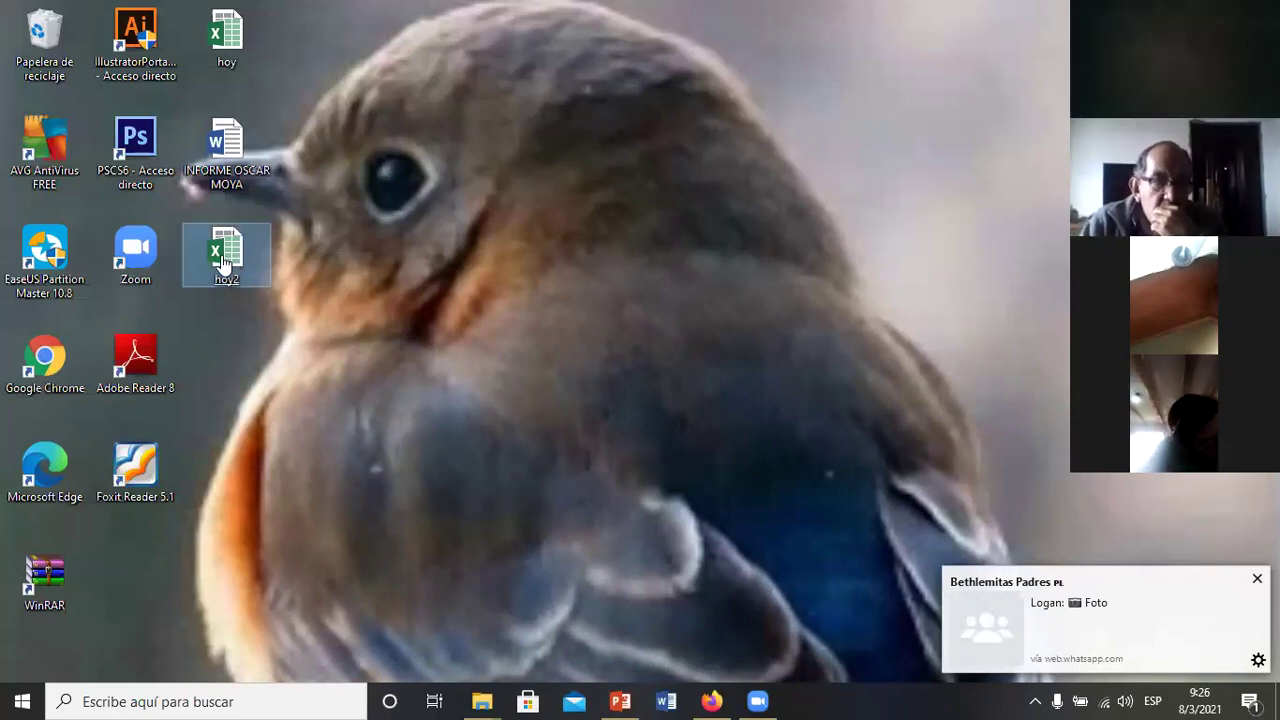
double_click(222, 278)
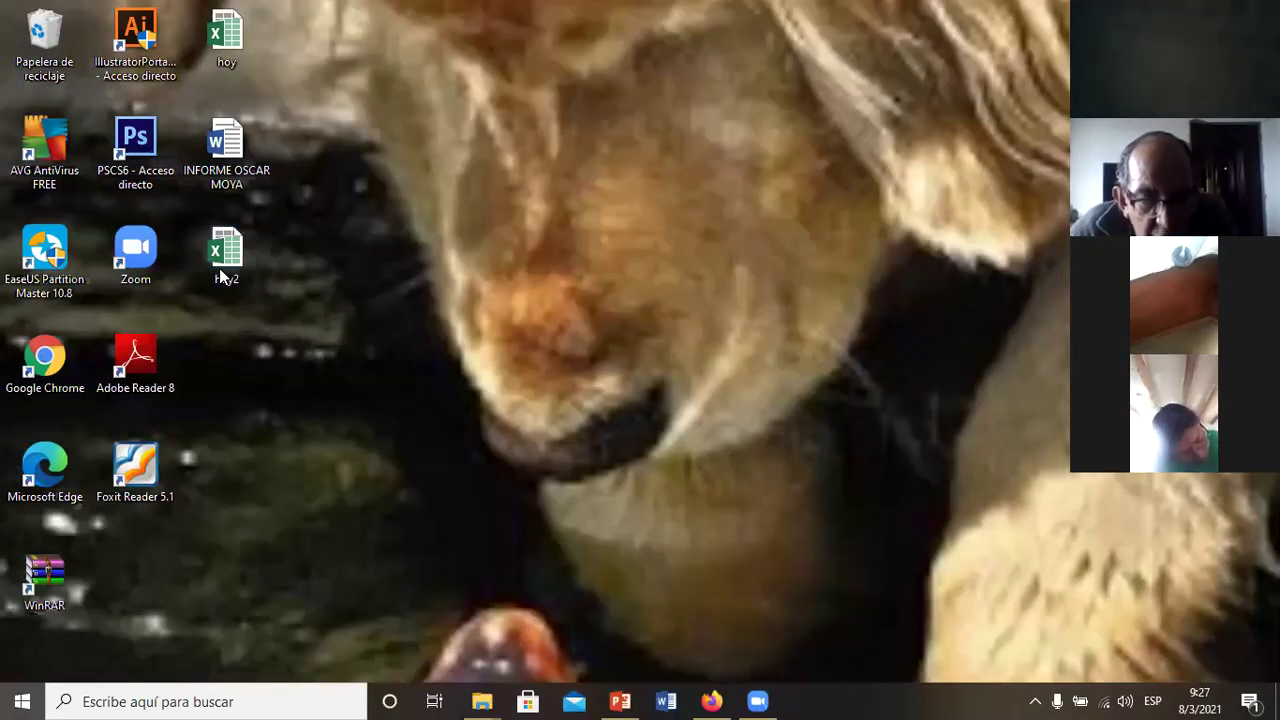
key(super)
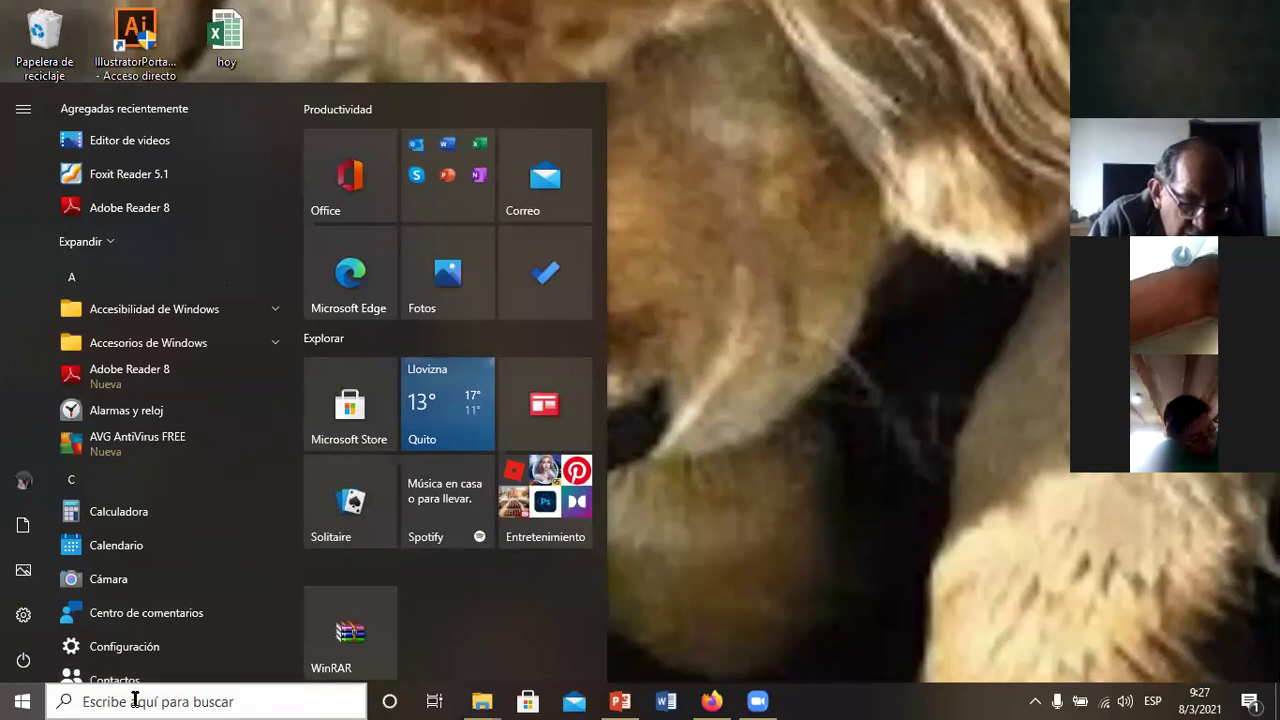
Step: Search Windows for 'excel' so Excel 2013 is listed among the app results
key(Escape)
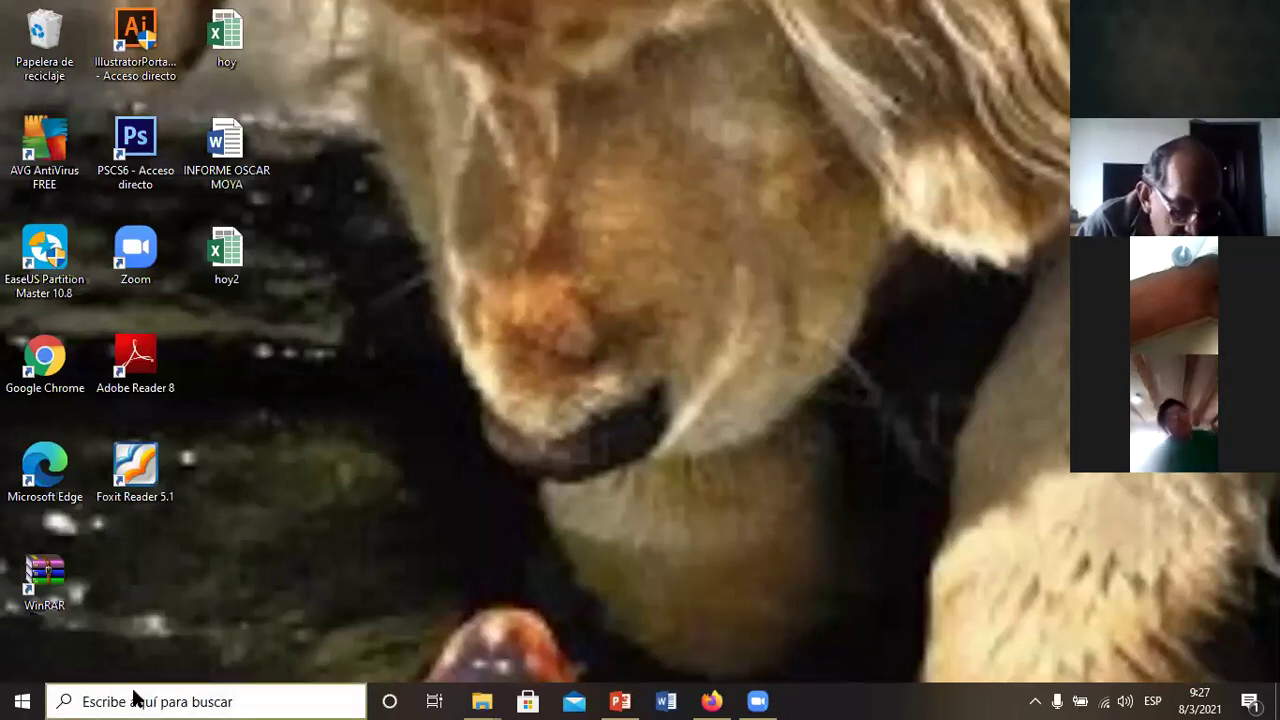
click(135, 700)
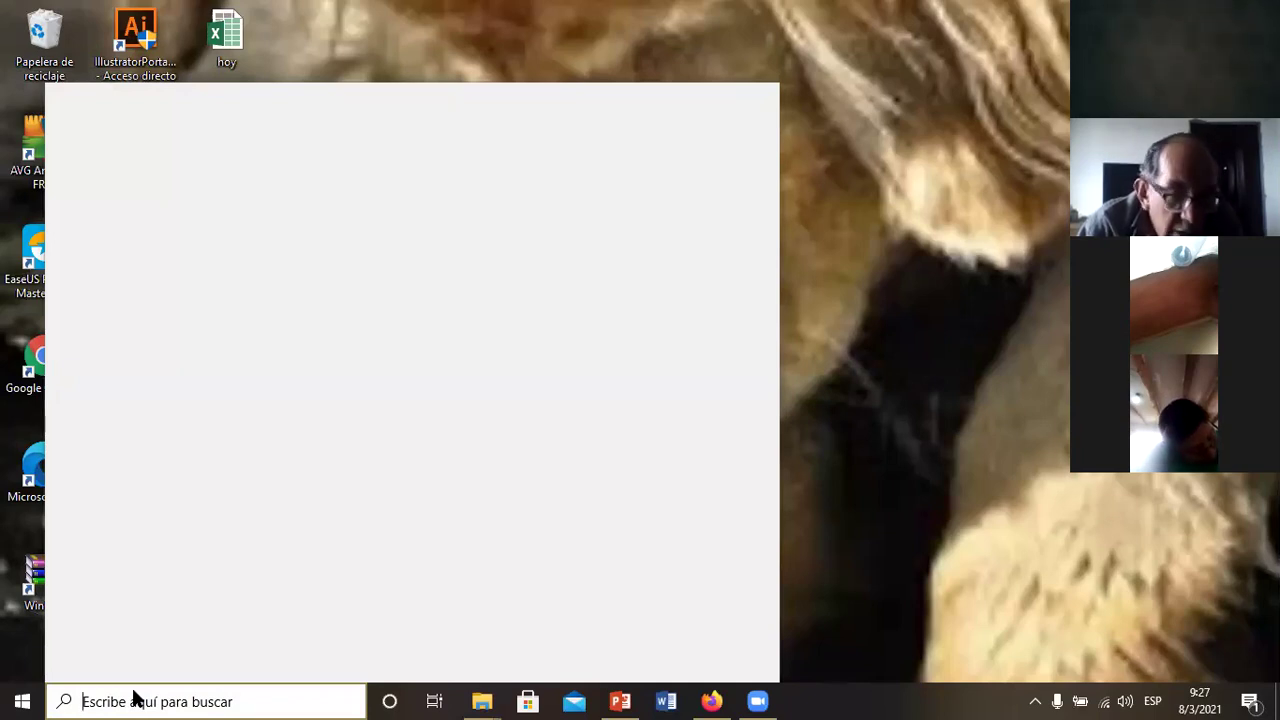
text(excel)
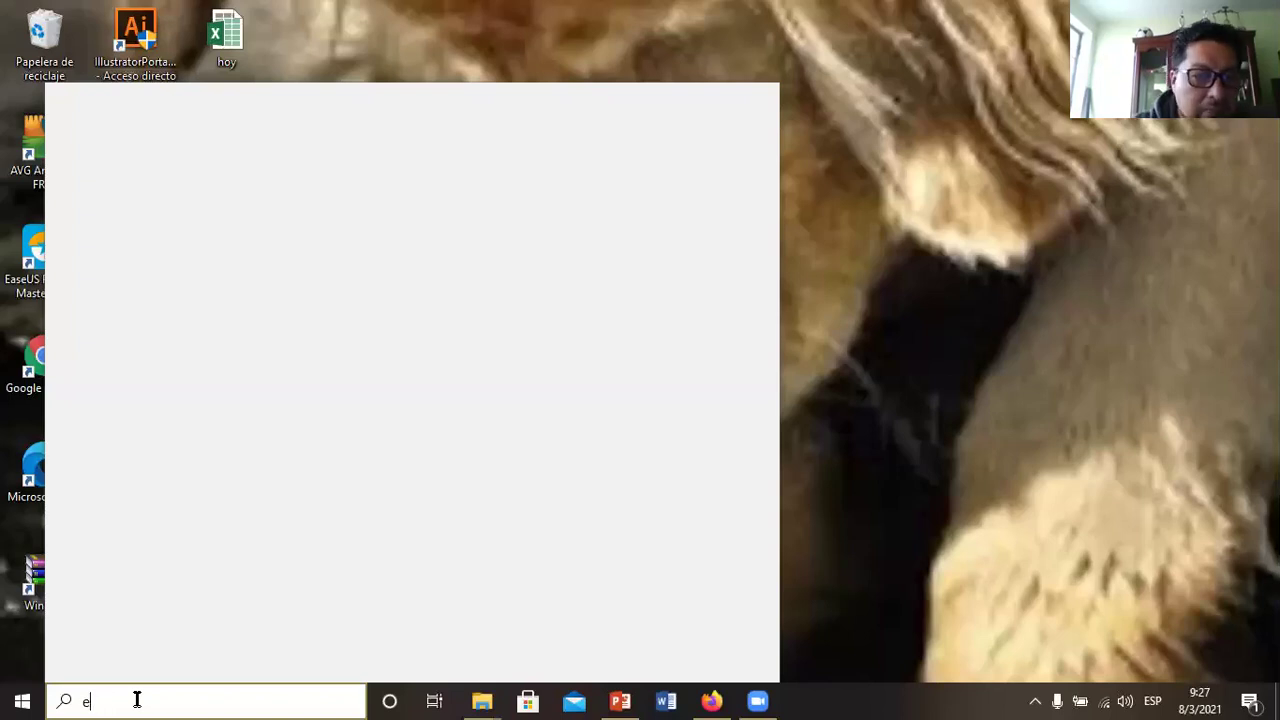
key(BackSpace)
text(excel)
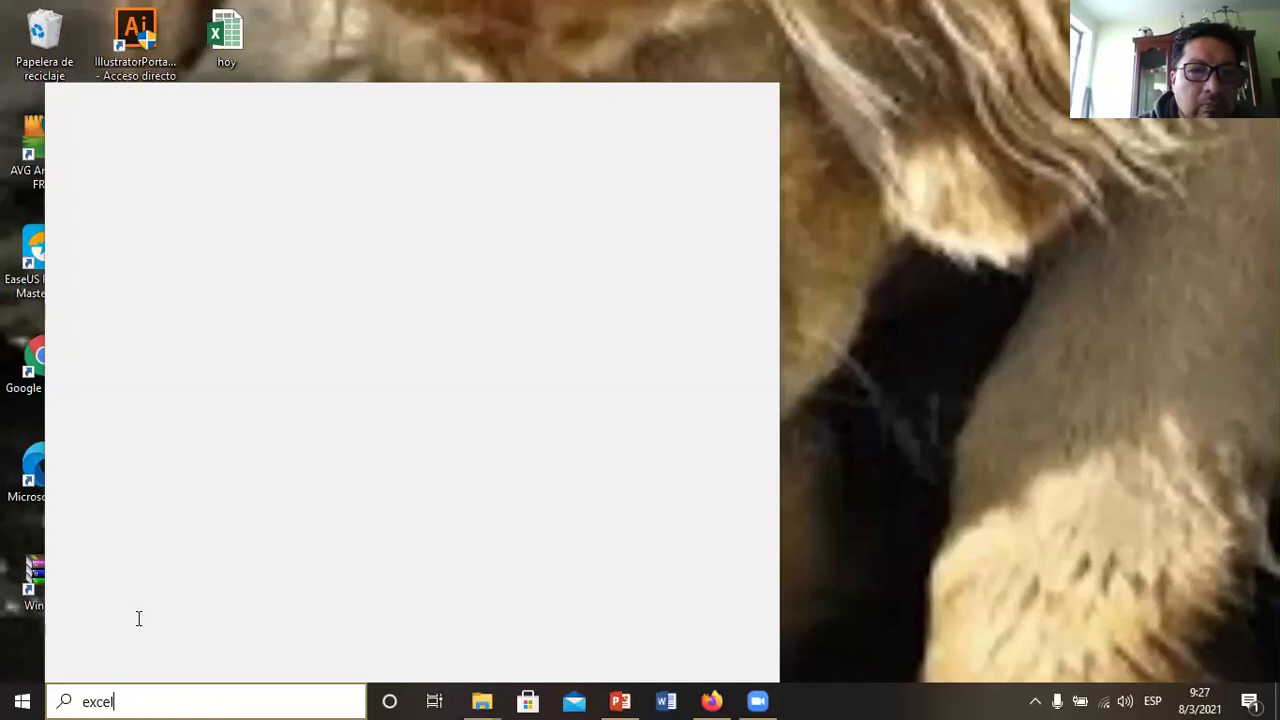
click(793, 398)
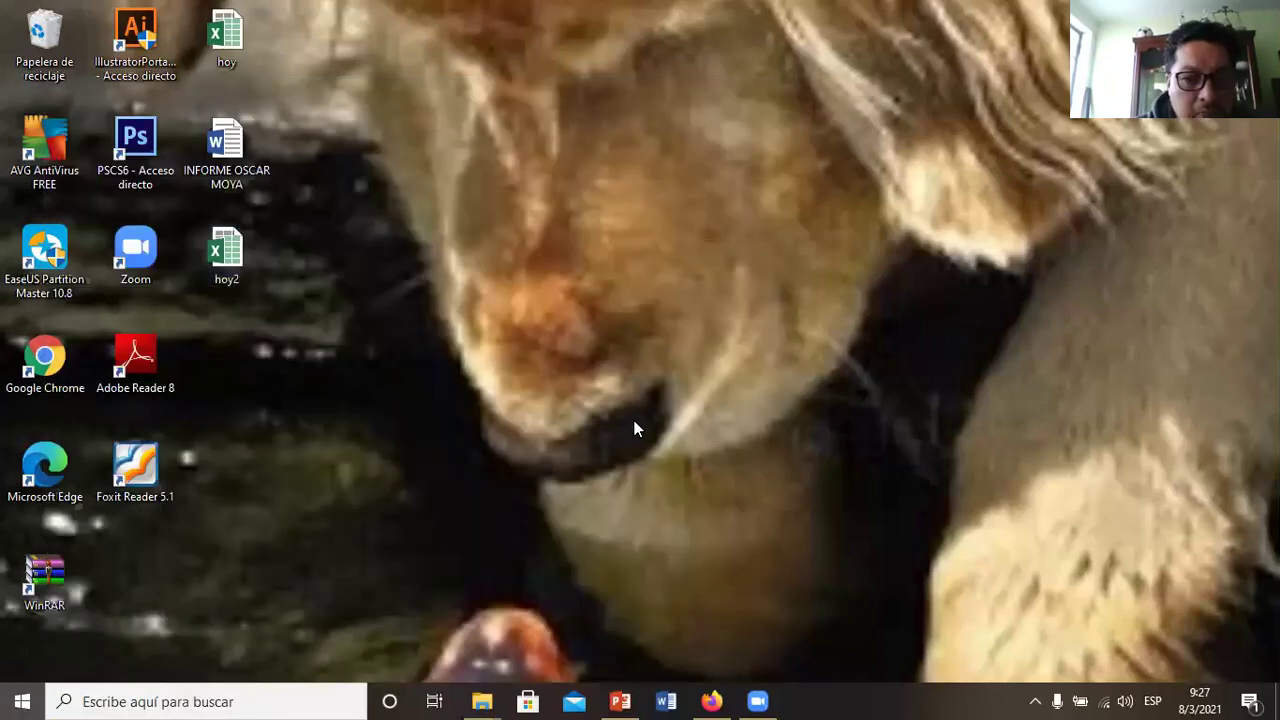
key(super)
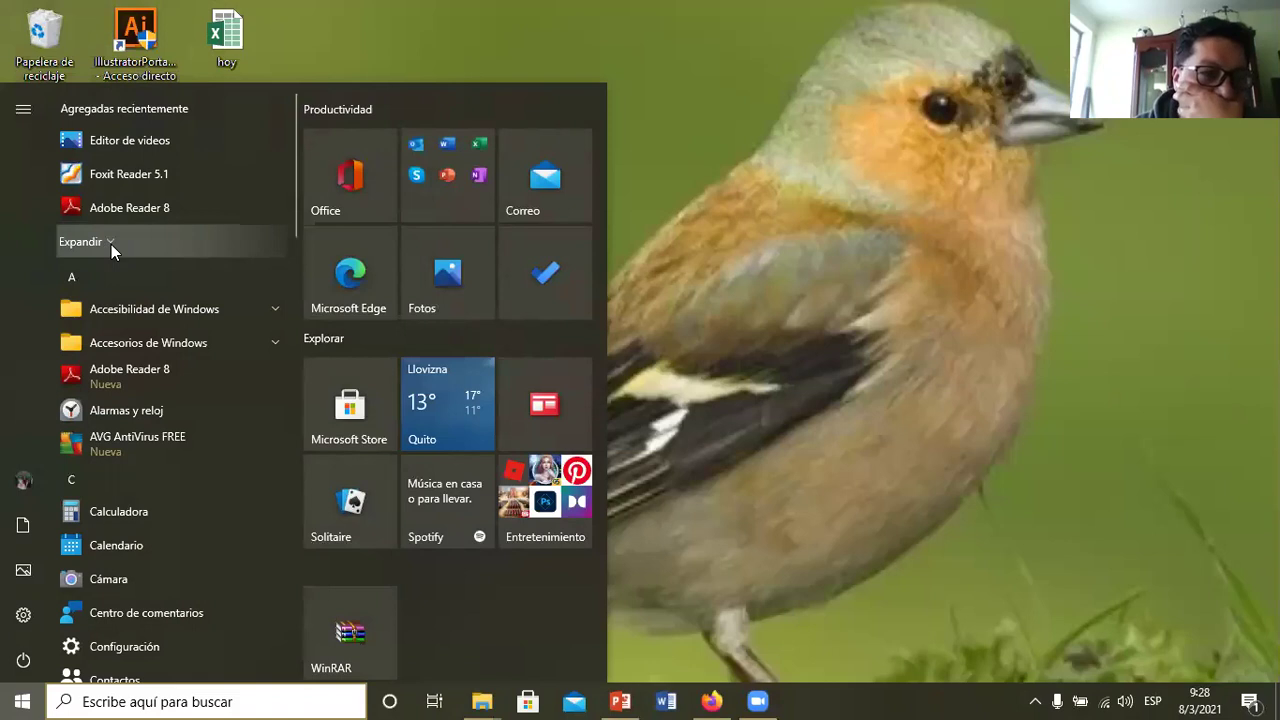
click(138, 699)
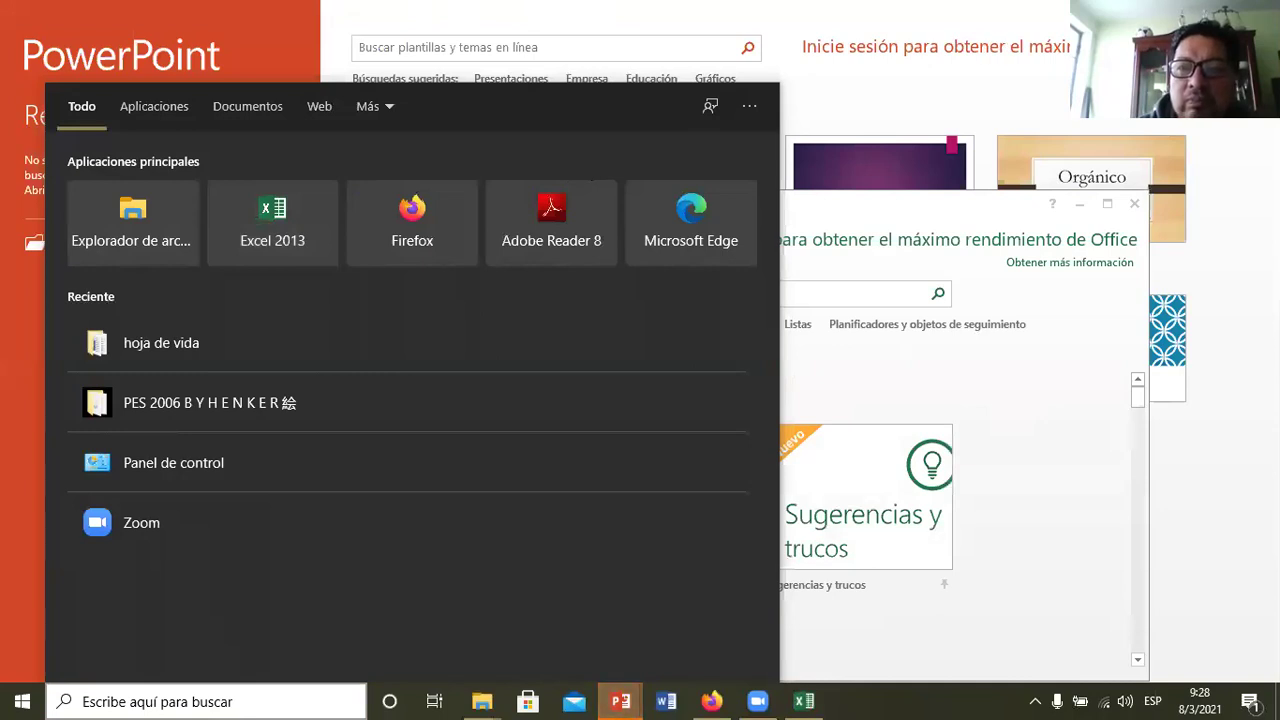
Step: Launch Excel 2013 and step through the start-screen templates back to Libro en blanco
click(620, 701)
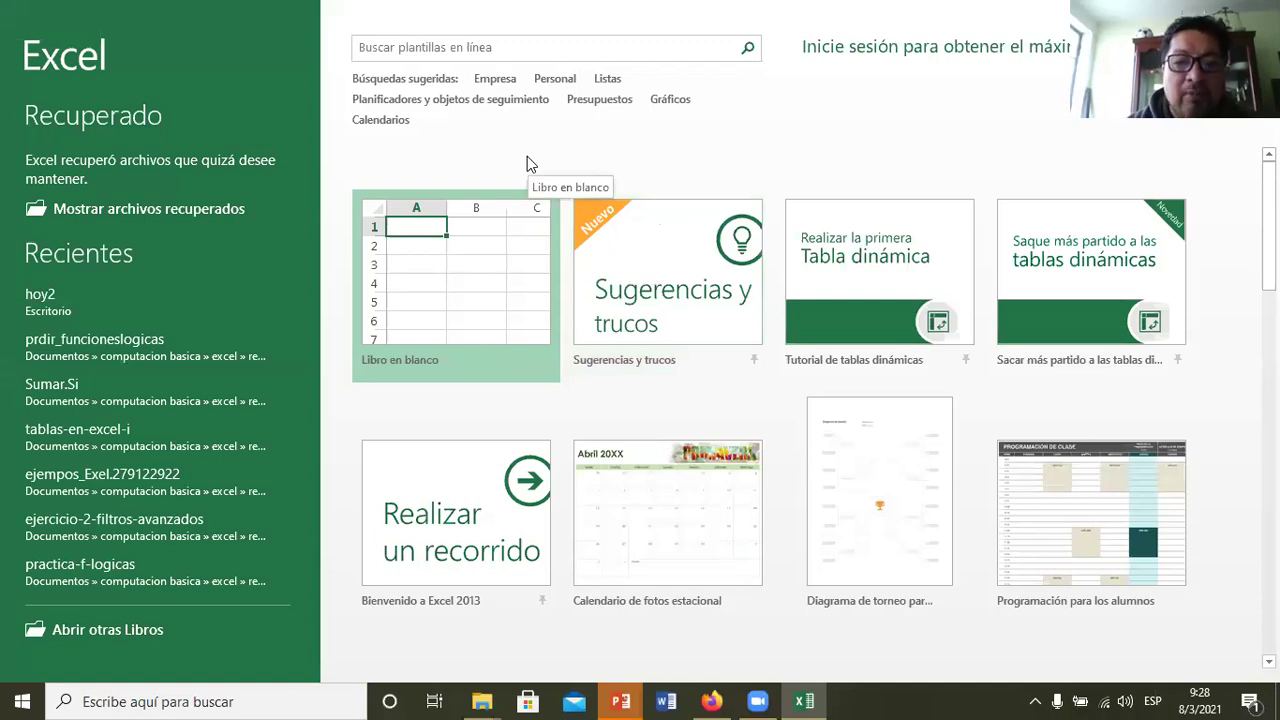
key(Right)
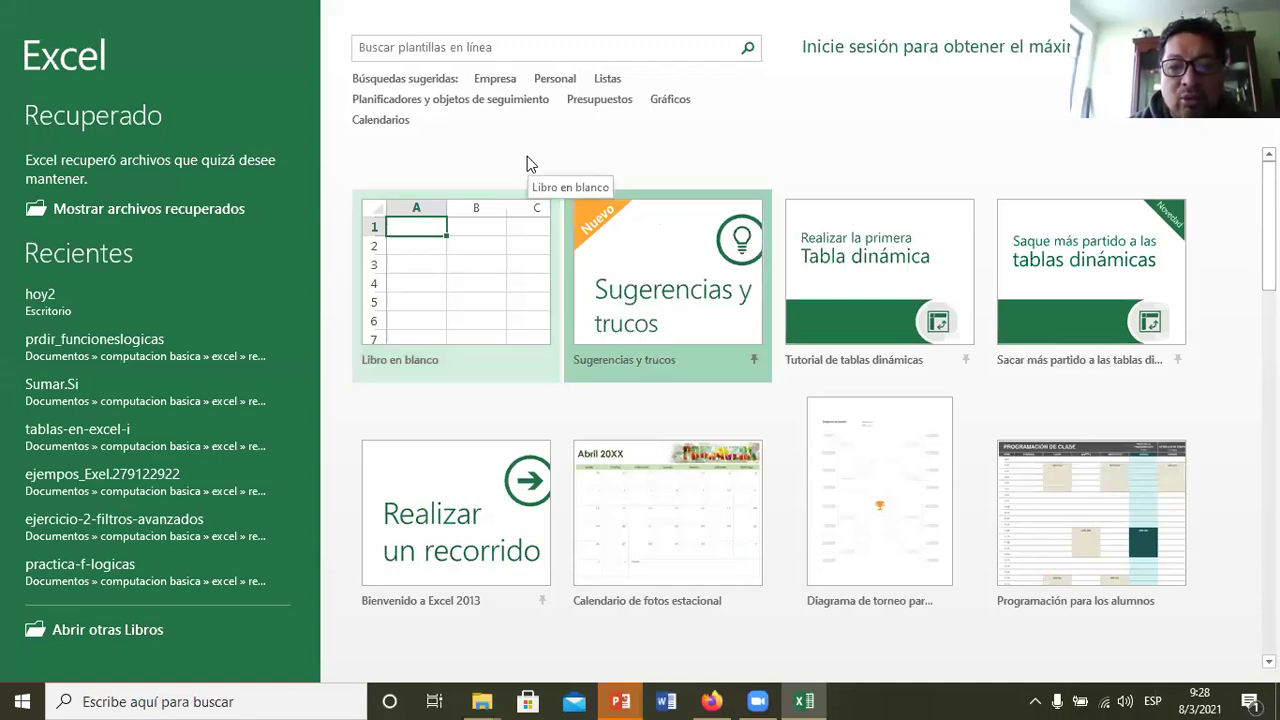
key(Right)
key(Right)
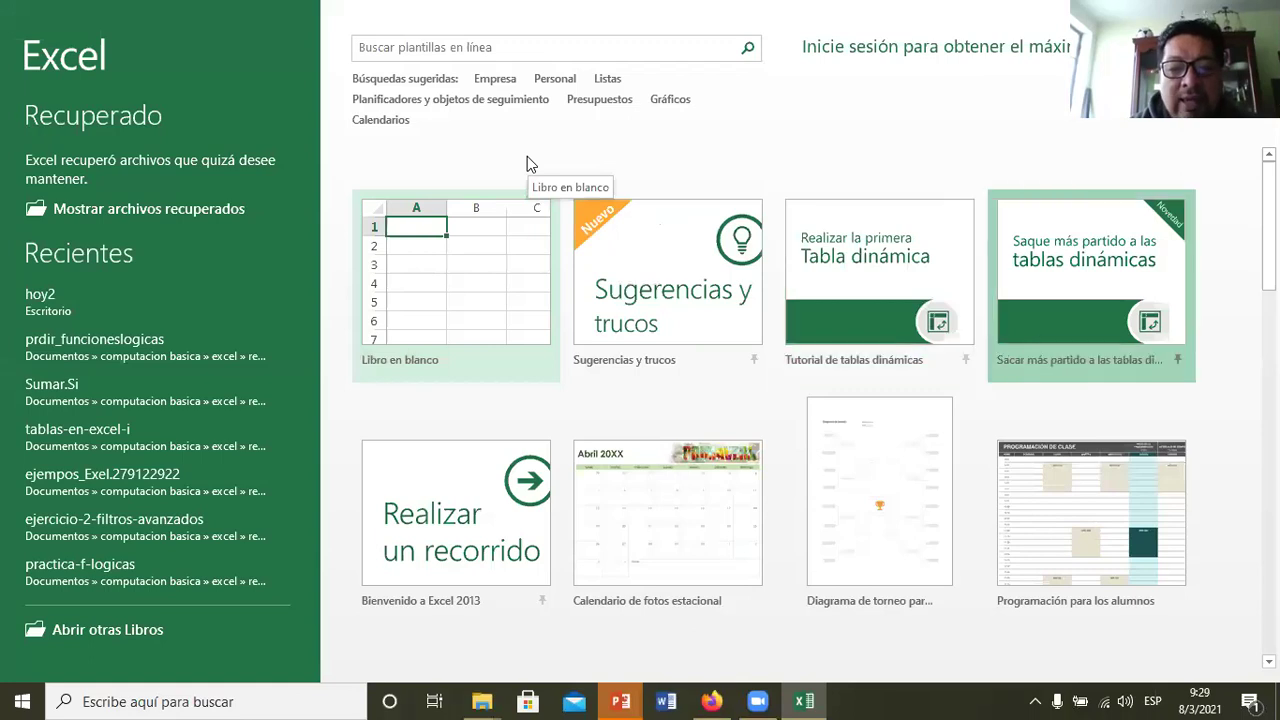
key(Down)
key(Right)
key(Right)
key(Right)
key(Right)
key(Right)
key(Right)
key(Right)
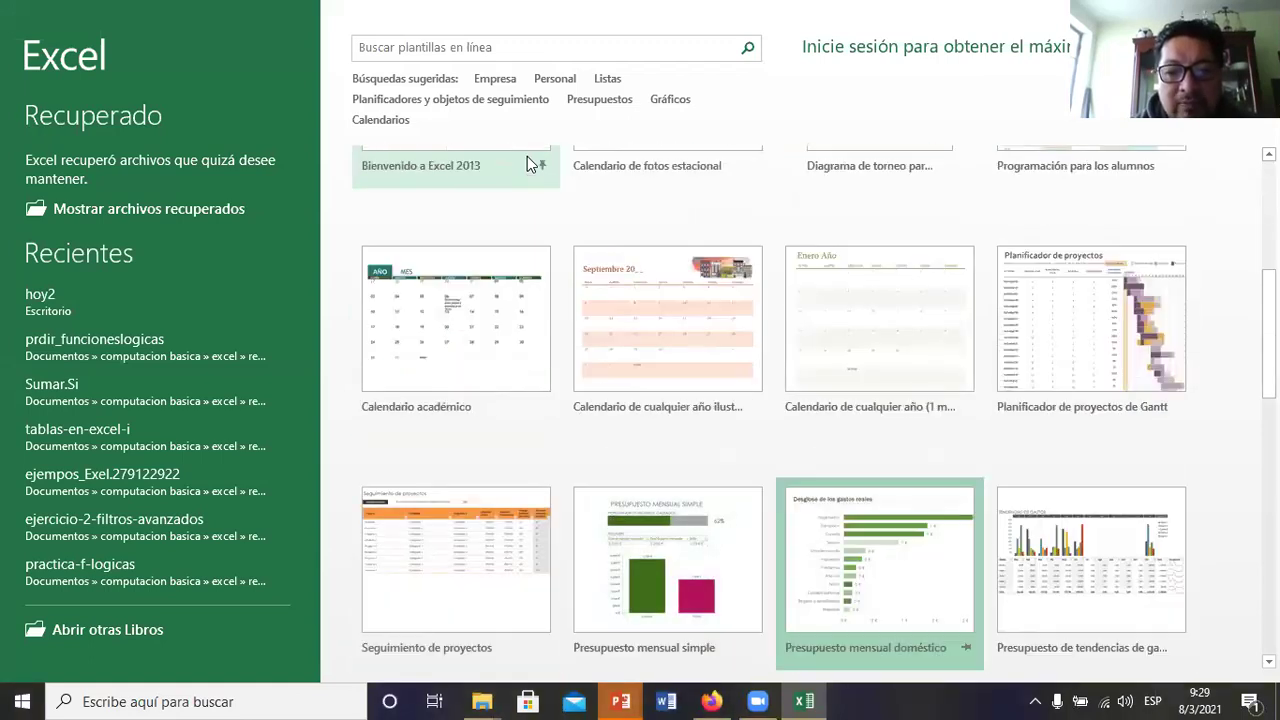
key(Right)
key(Right)
key(Right)
key(Right)
key(Right)
key(Right)
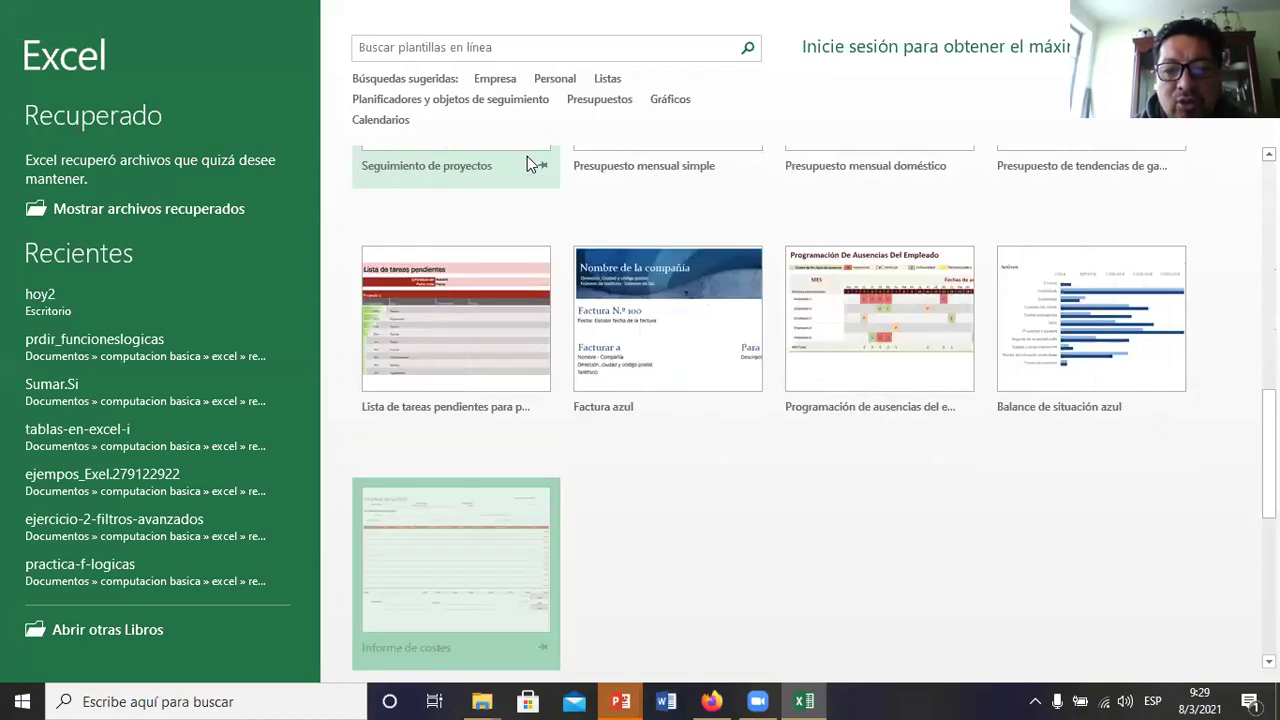
key(Down)
key(Right)
key(Right)
key(Right)
key(Right)
key(Right)
key(Home)
key(Right)
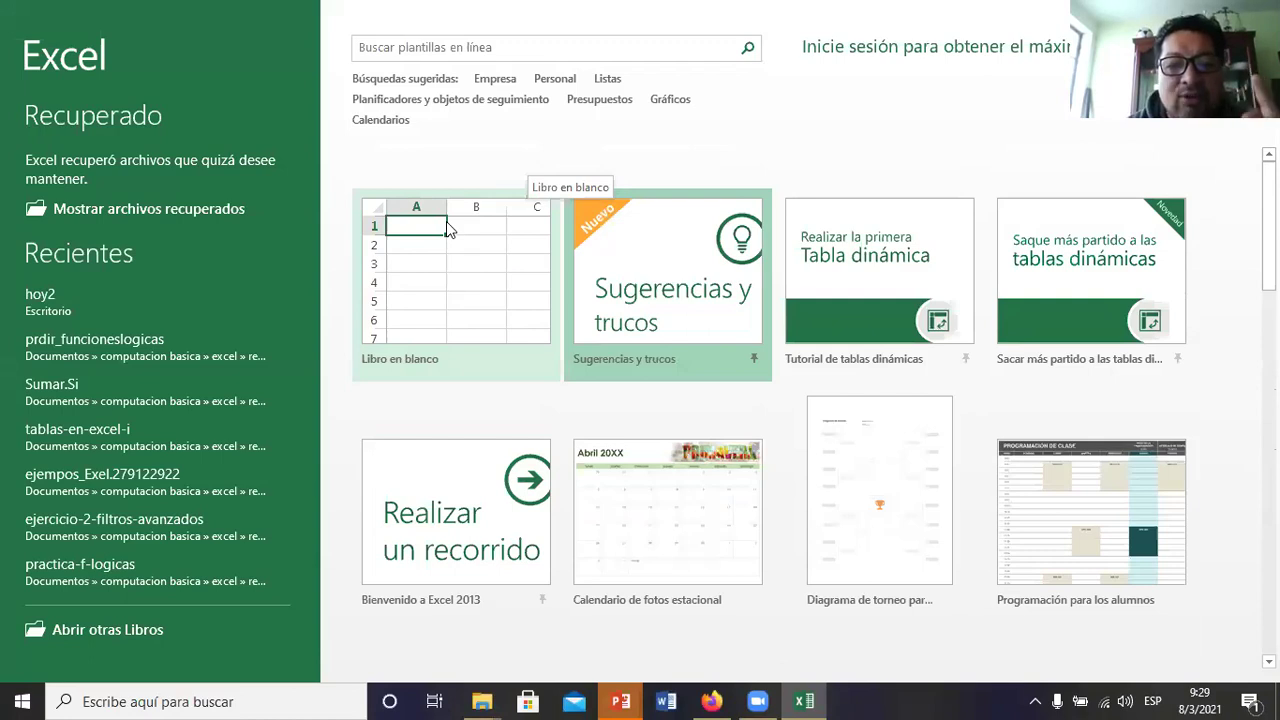
Step: Create a blank workbook, Libro1, with cell A1 active
click(452, 244)
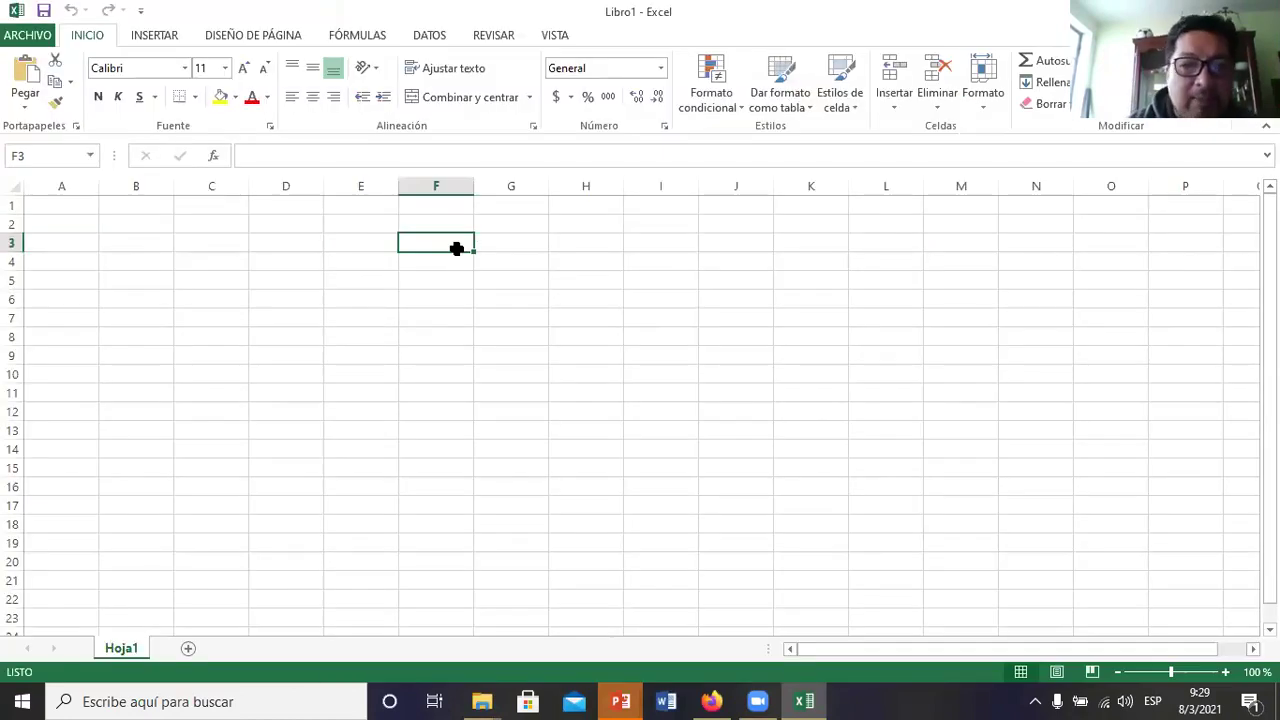
key(Left)
key(Left)
key(Left)
key(Left)
key(Left)
key(Up)
key(Up)
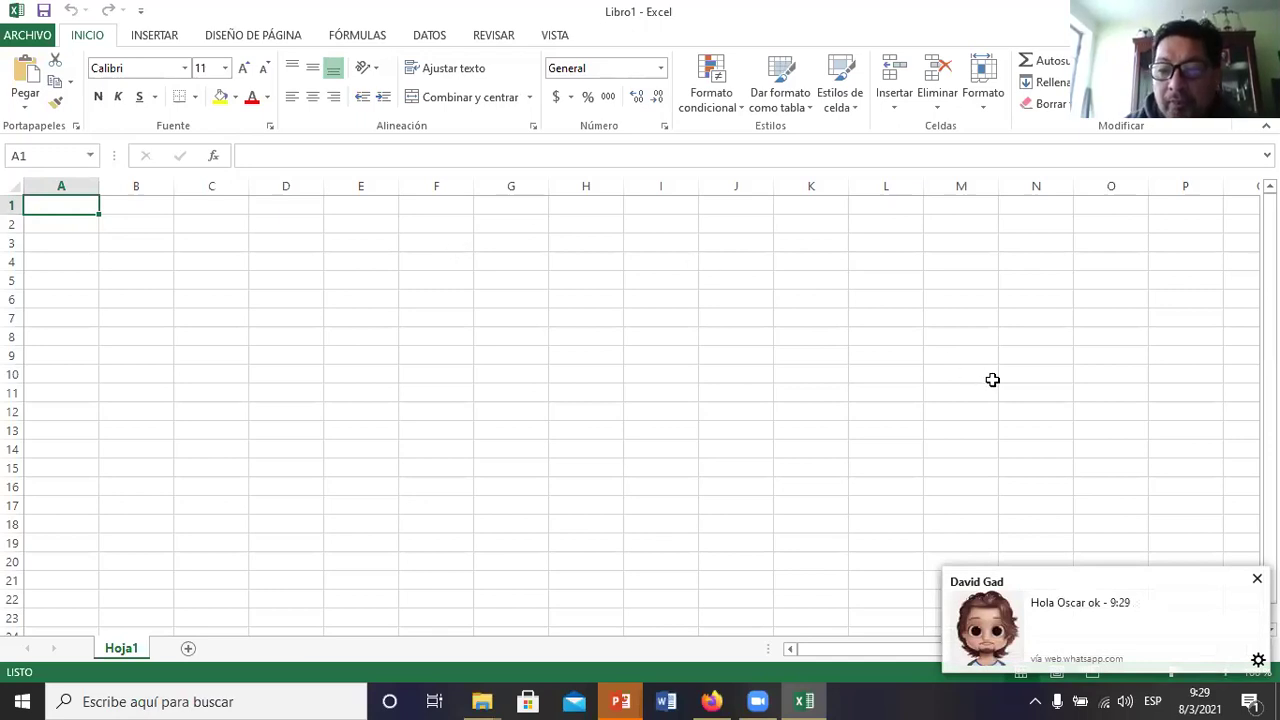
Step: Dismiss the three WhatsApp notifications and collapse the ribbon with Ctrl+F1
click(1257, 579)
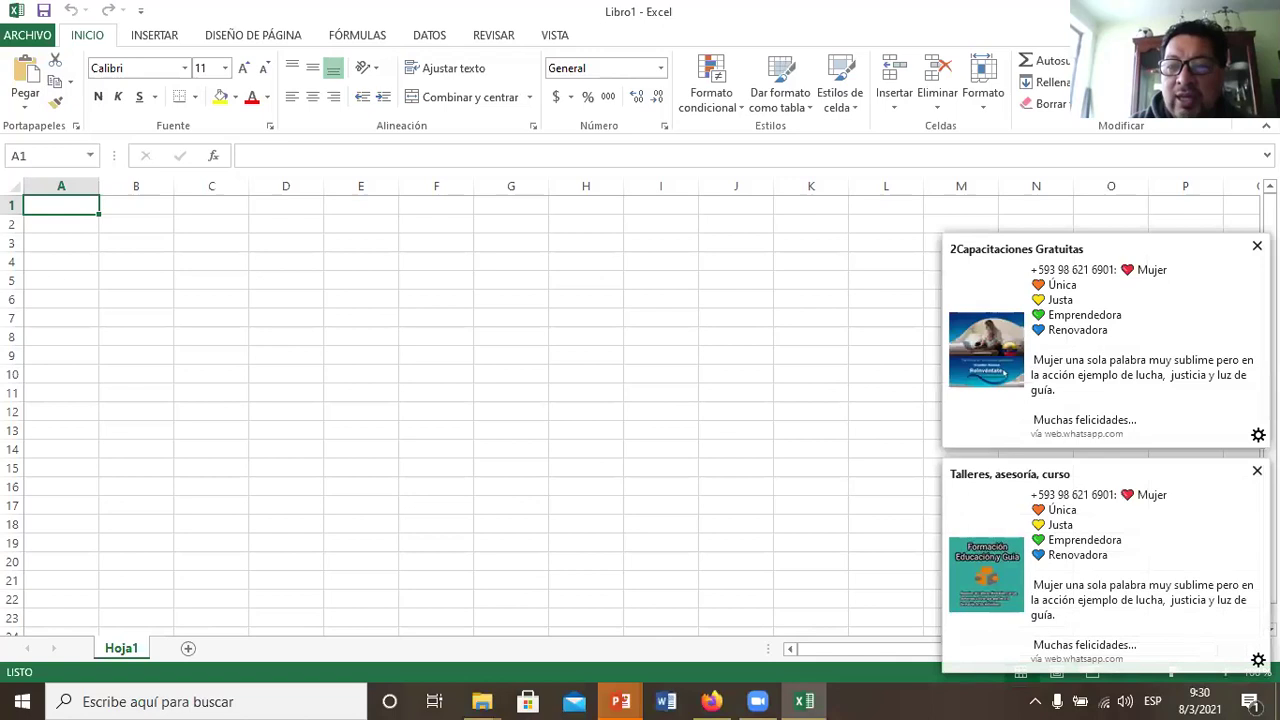
click(1257, 246)
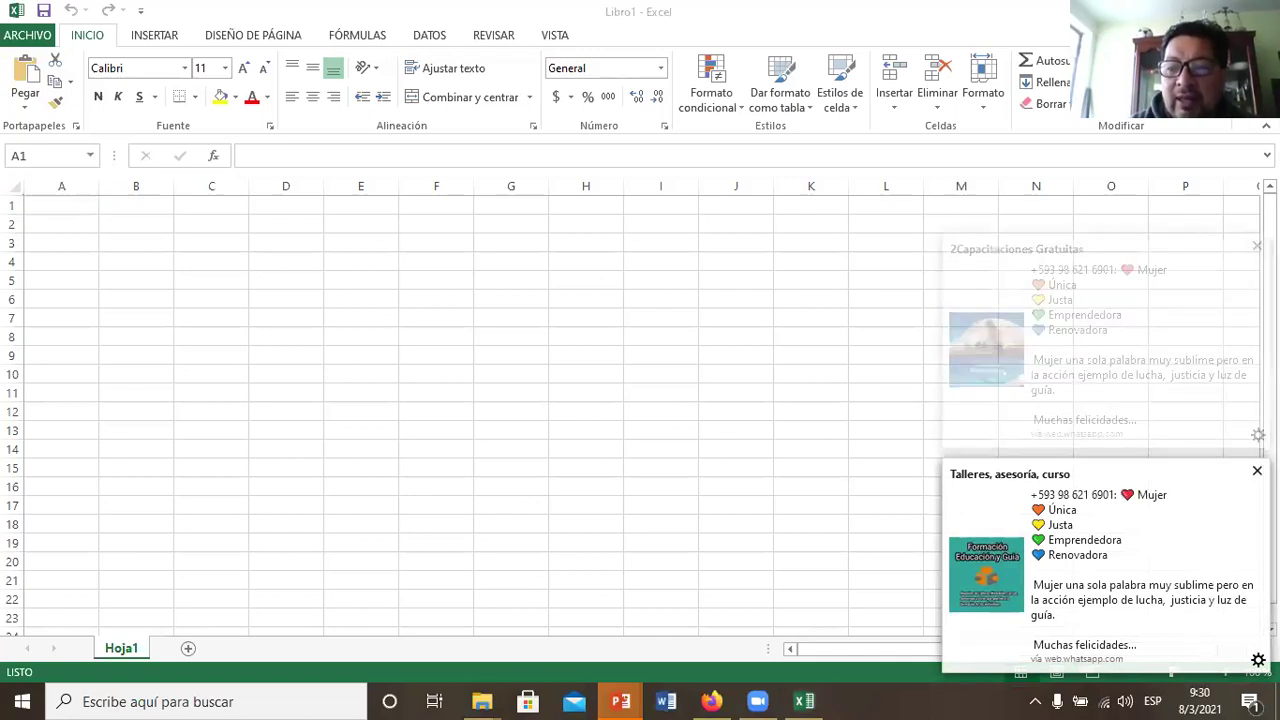
click(1257, 470)
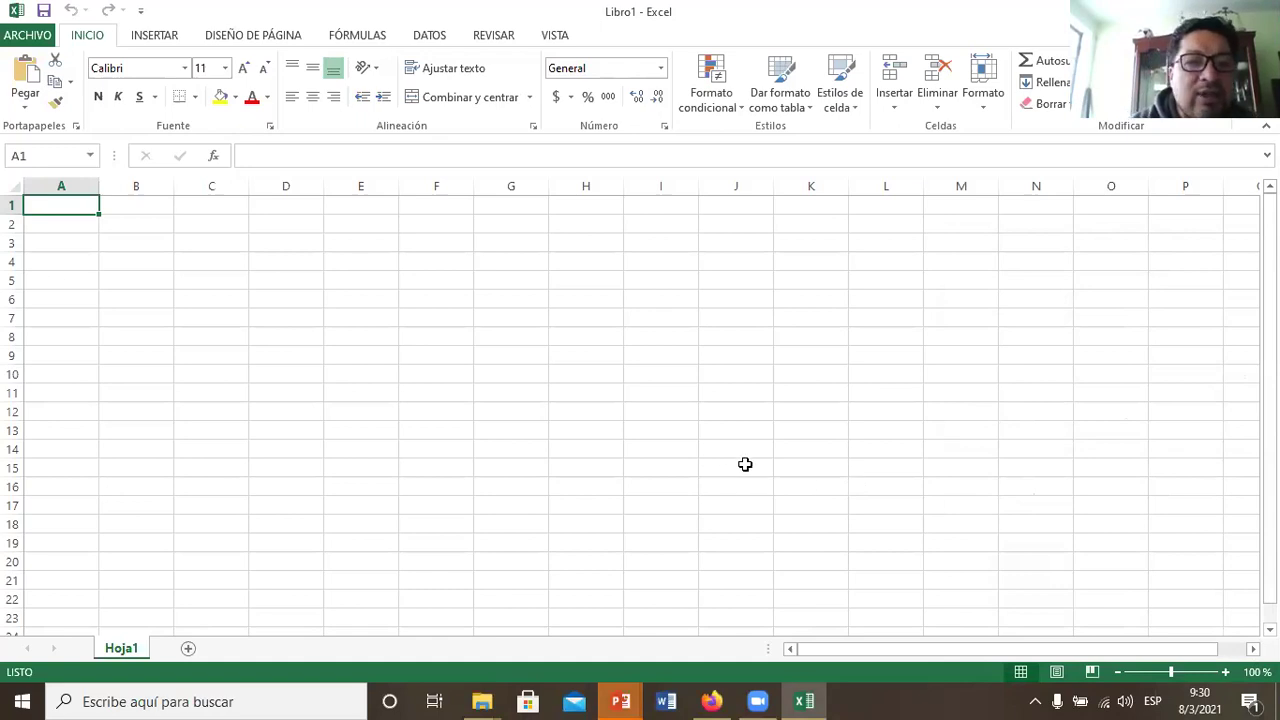
key(ctrl+F1)
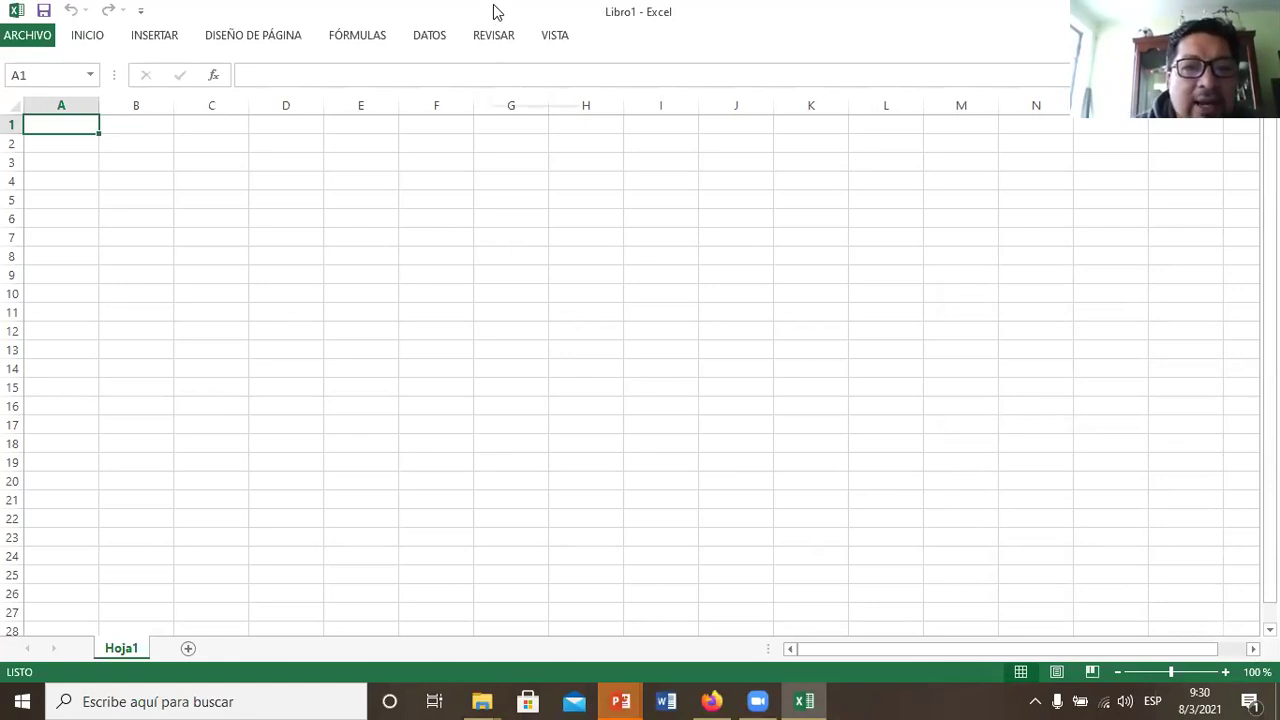
Step: Toggle the ribbon with Ctrl+F1 until it is fully expanded again
key(ctrl+F1)
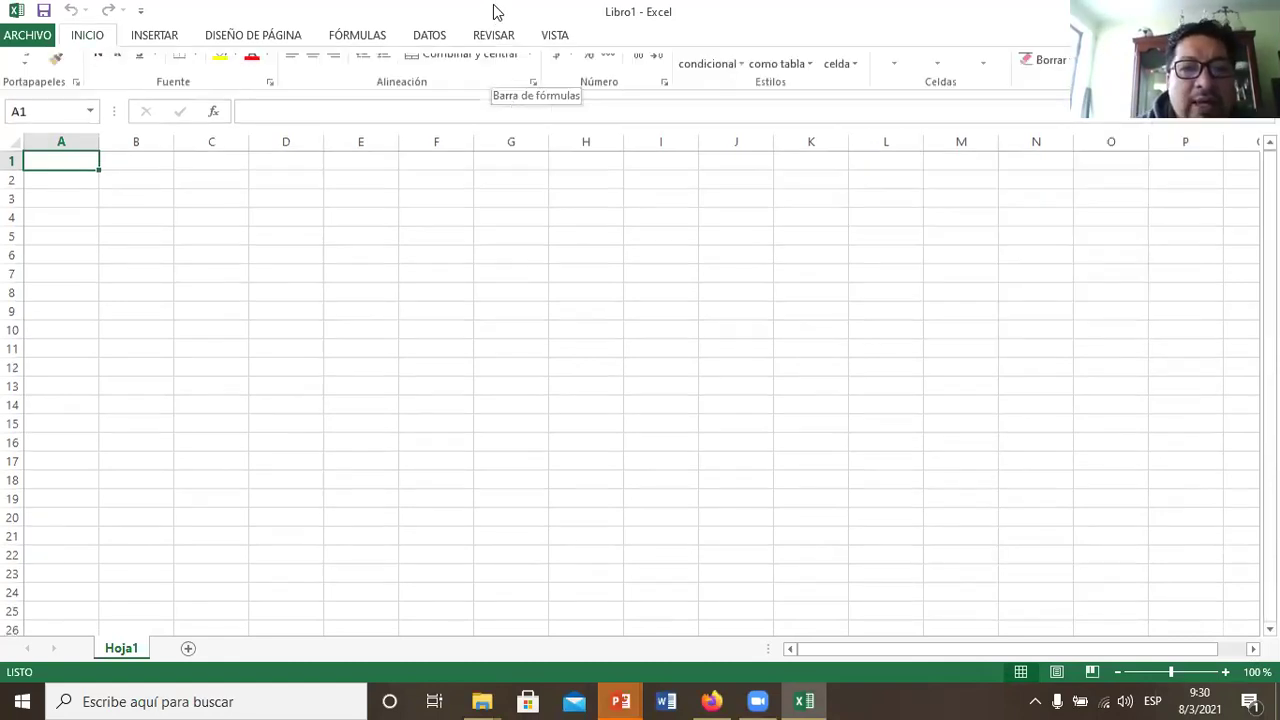
key(ctrl+F1)
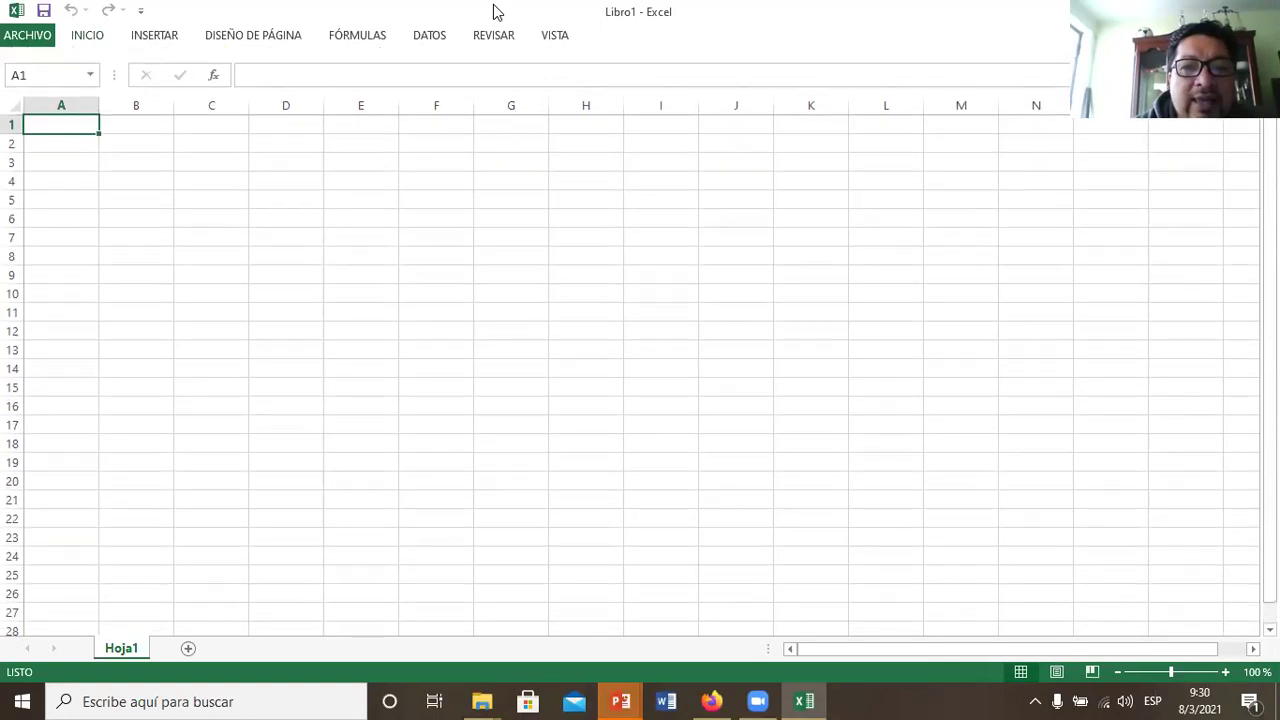
key(ctrl+F1)
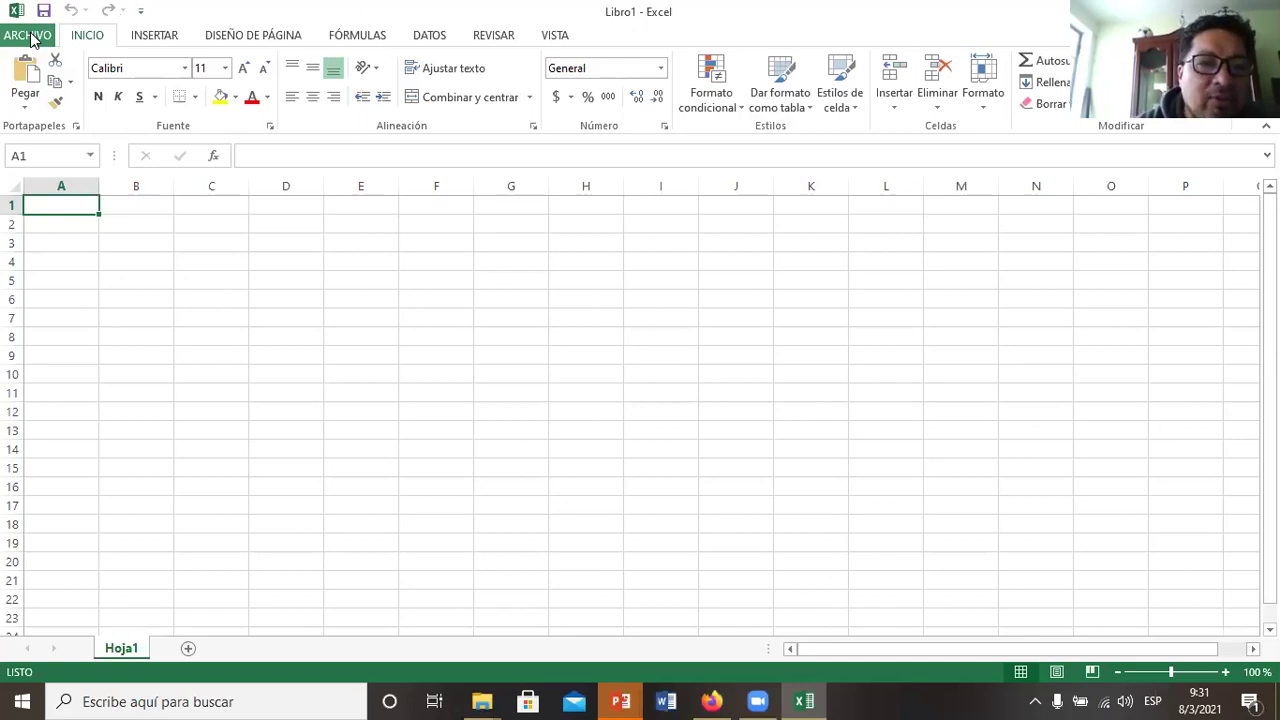
Step: Browse the INSERTAR, DISEÑO DE PÁGINA and FÓRMULAS tabs, then view ARCHIVO and leave it
click(141, 39)
click(234, 38)
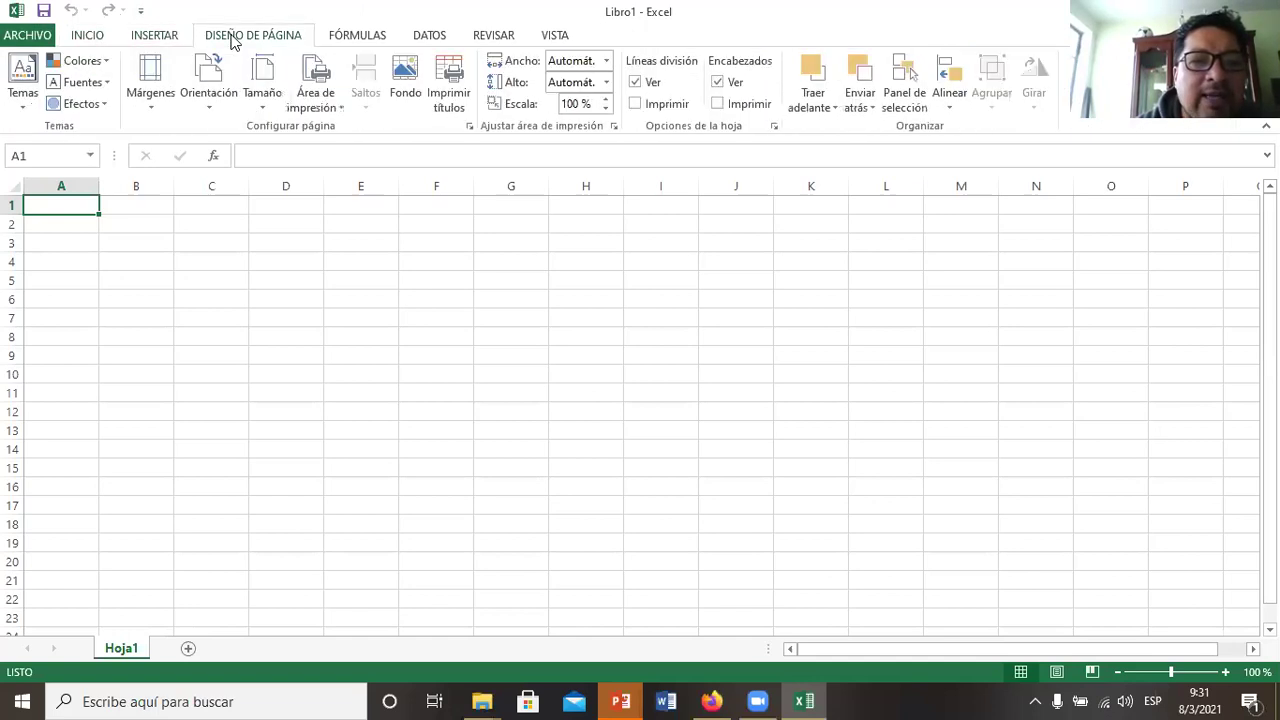
click(345, 42)
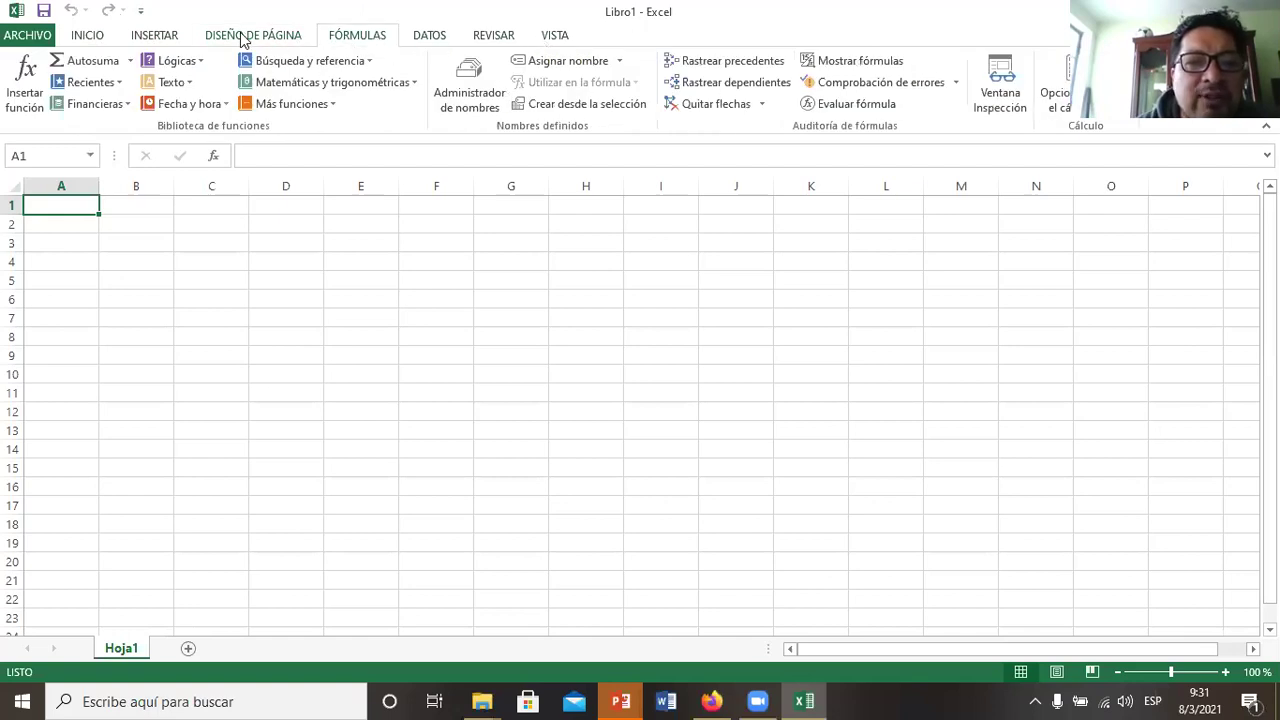
click(38, 36)
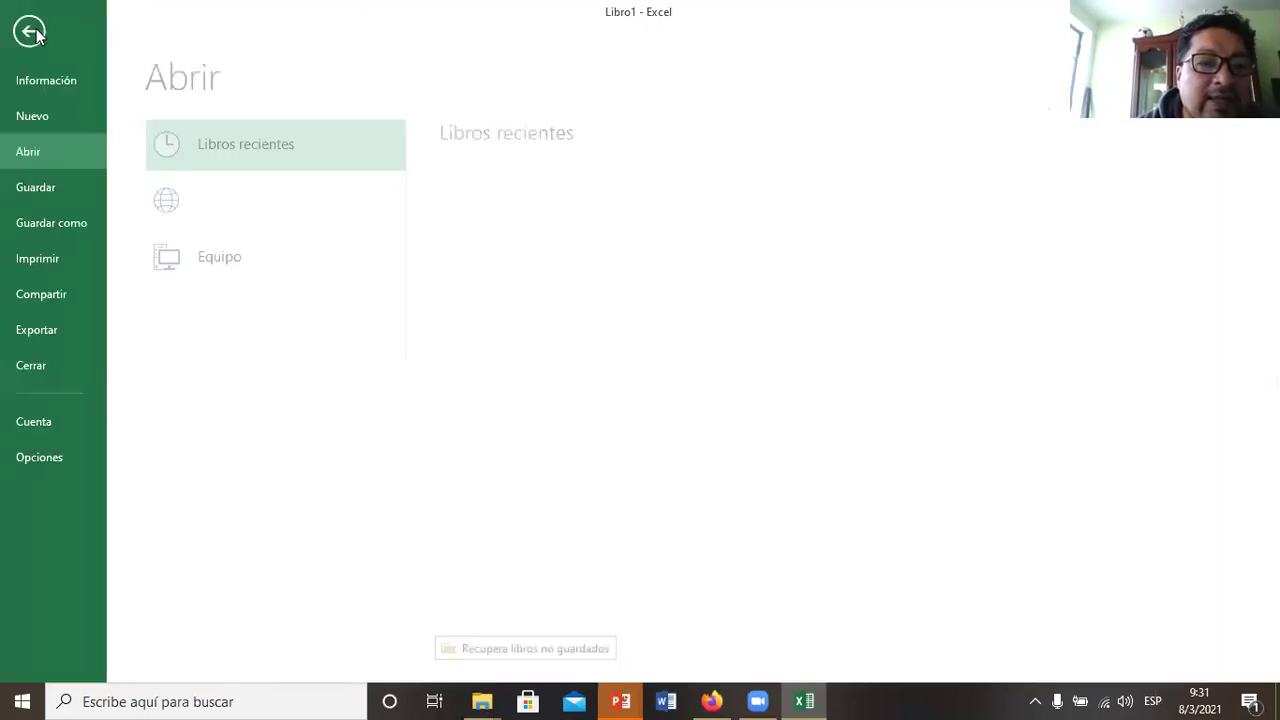
key(Escape)
Step: Cycle through INICIO, INSERTAR and DISEÑO DE PÁGINA, ending on the FÓRMULAS tab
click(88, 36)
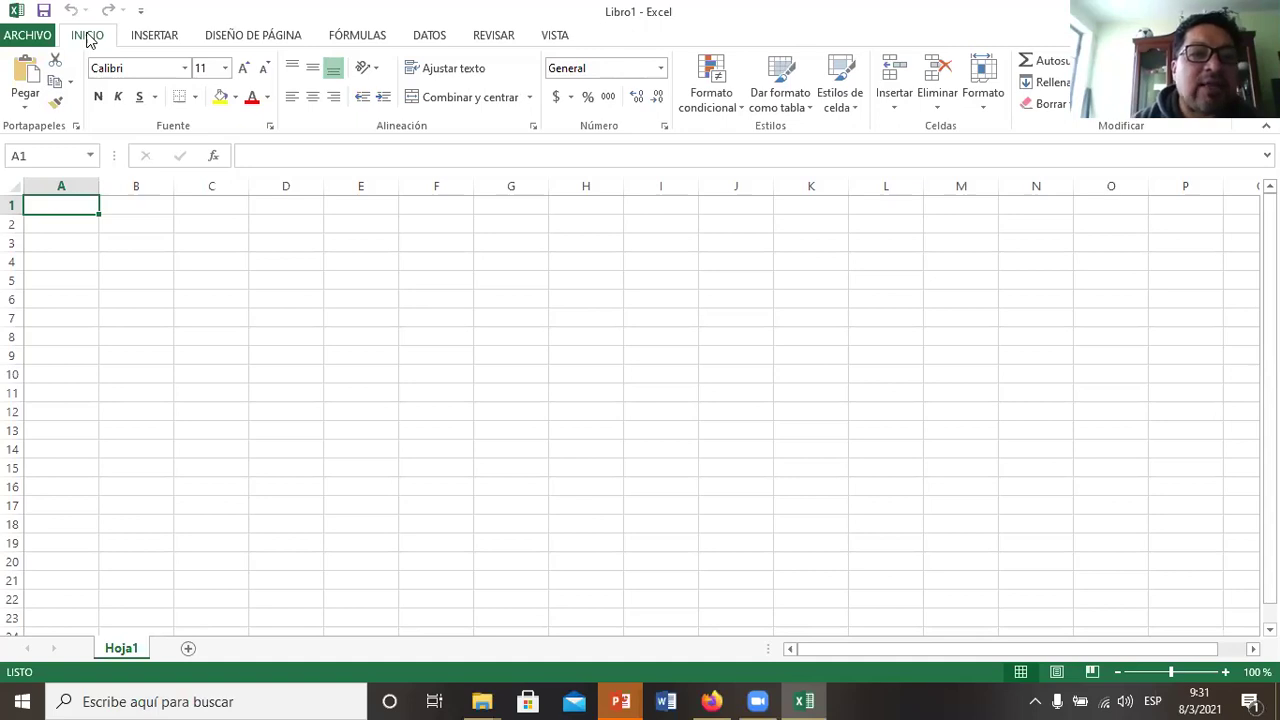
click(145, 38)
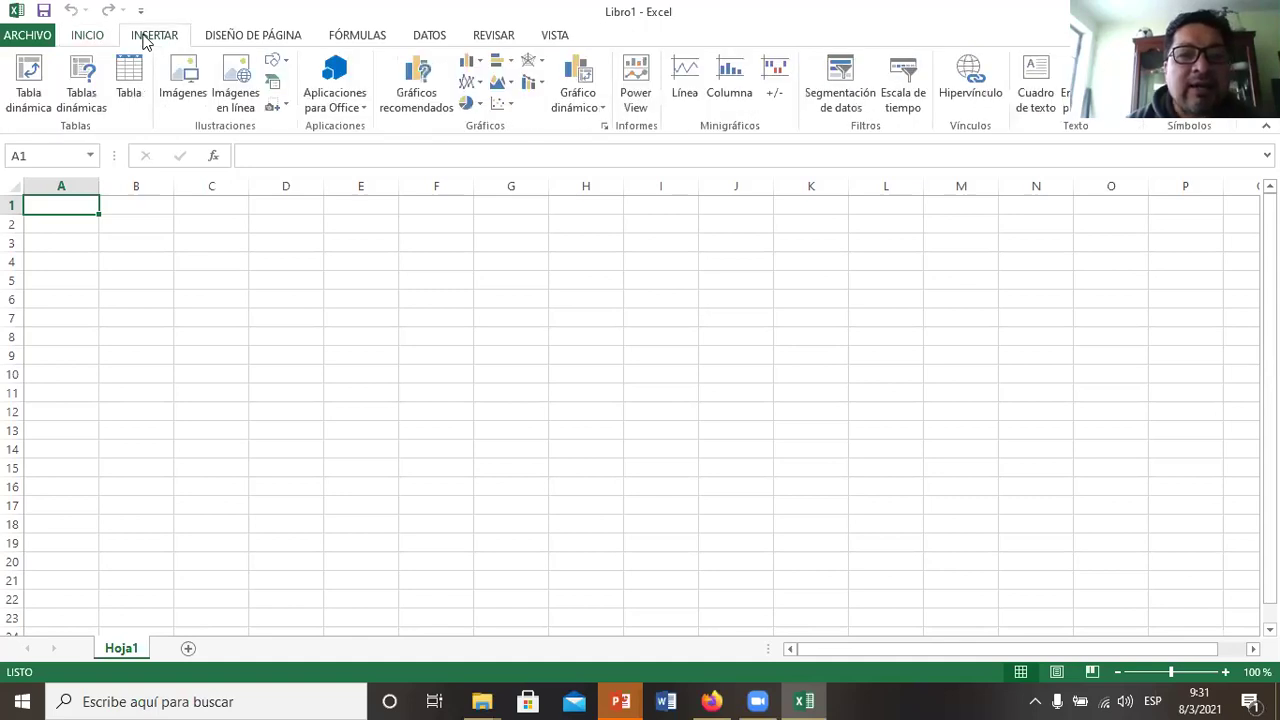
click(226, 38)
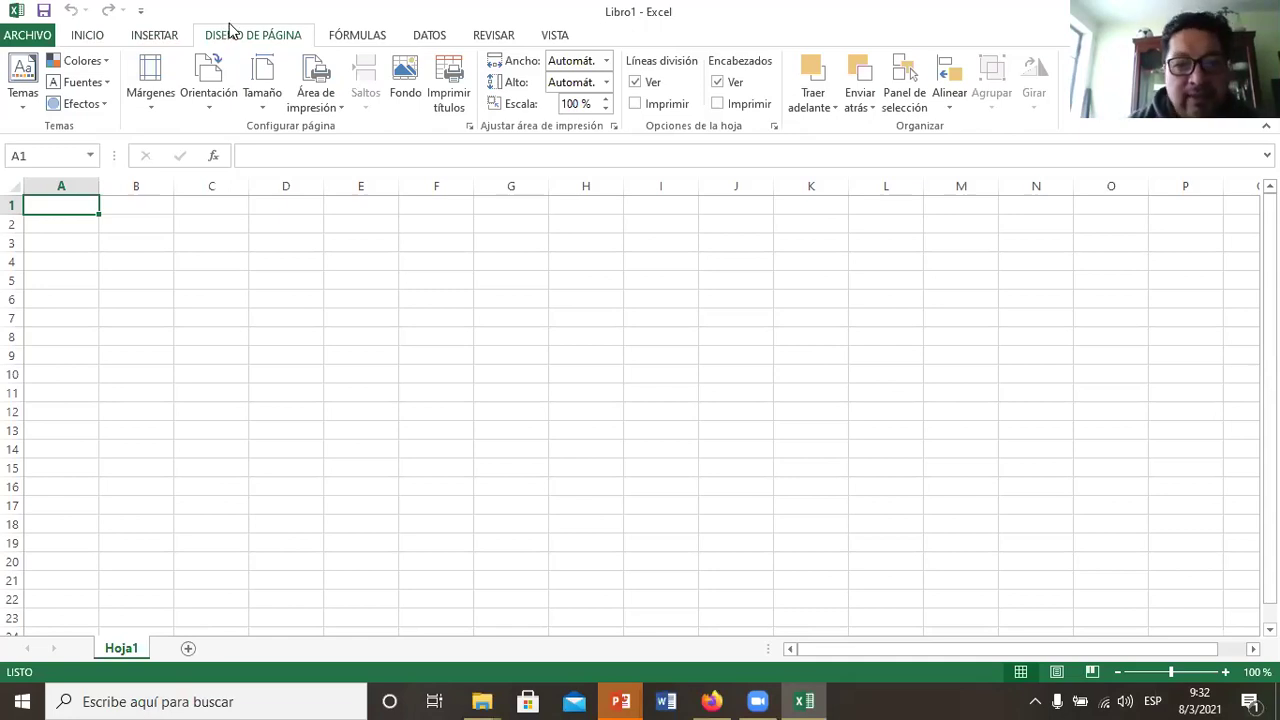
click(349, 36)
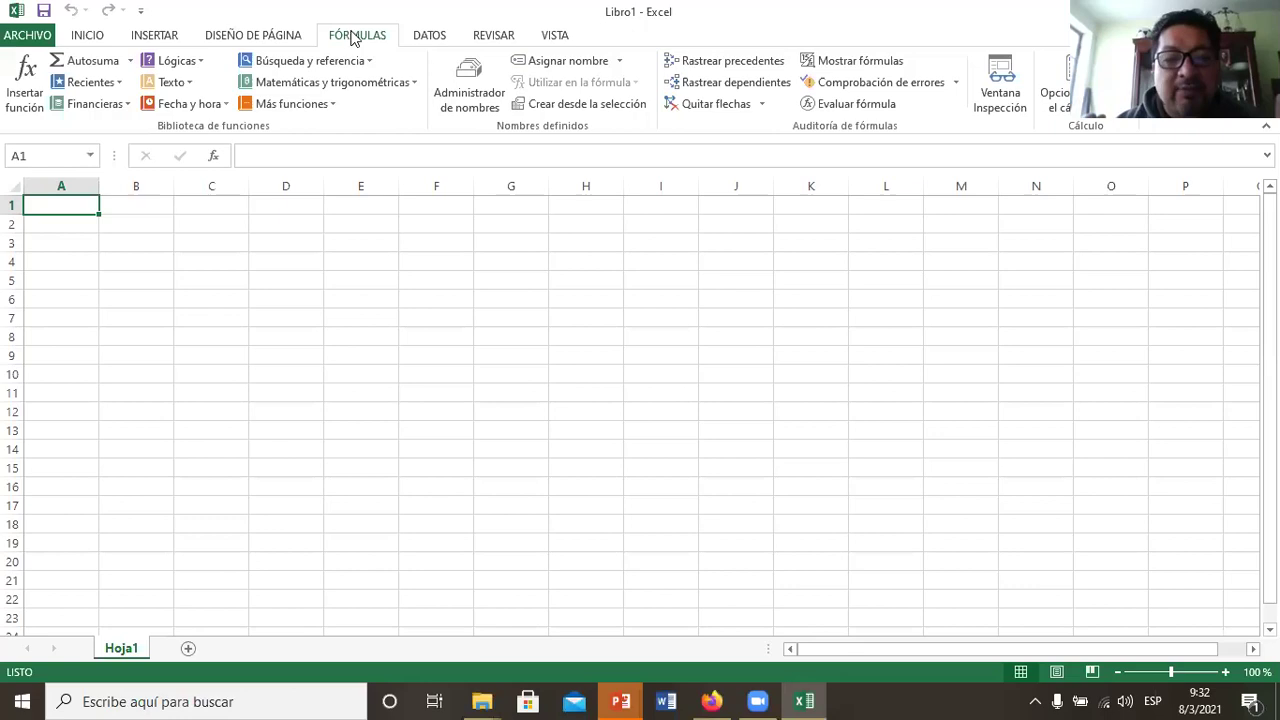
Step: Return to the INICIO tab and select A1:E1 with Shift+arrow keys
click(90, 38)
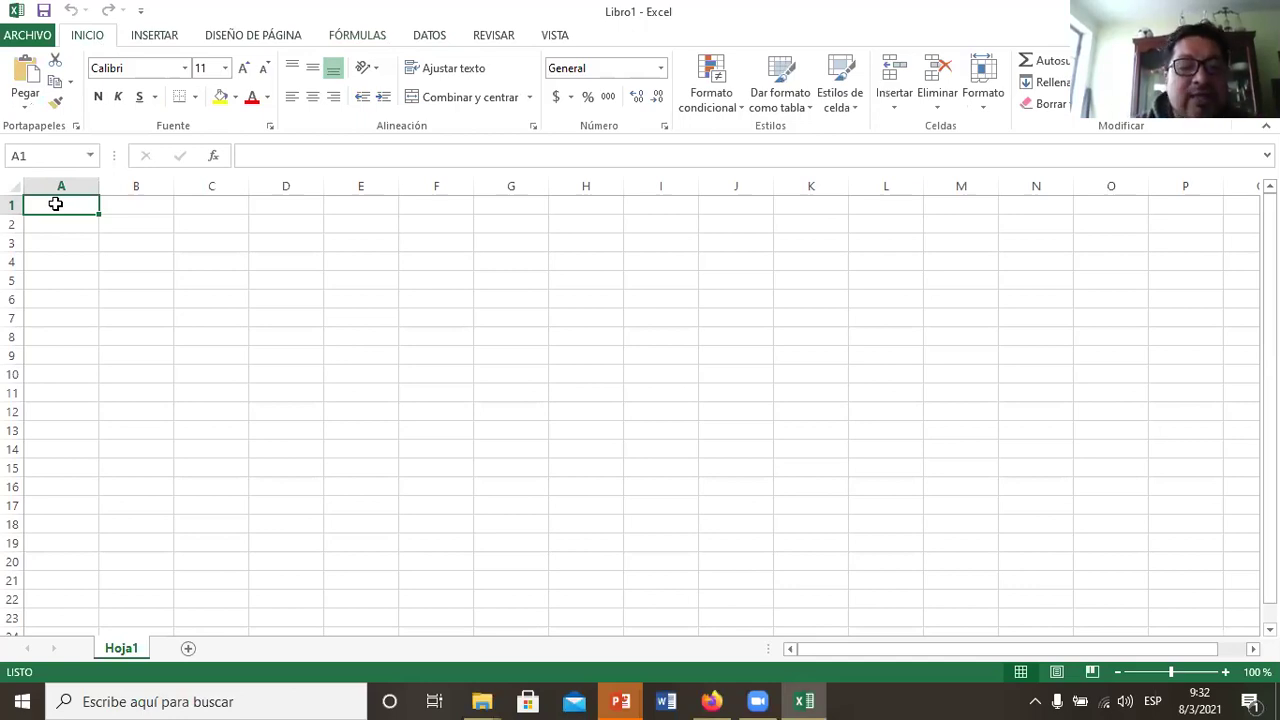
key(shift+Right)
key(shift+Right)
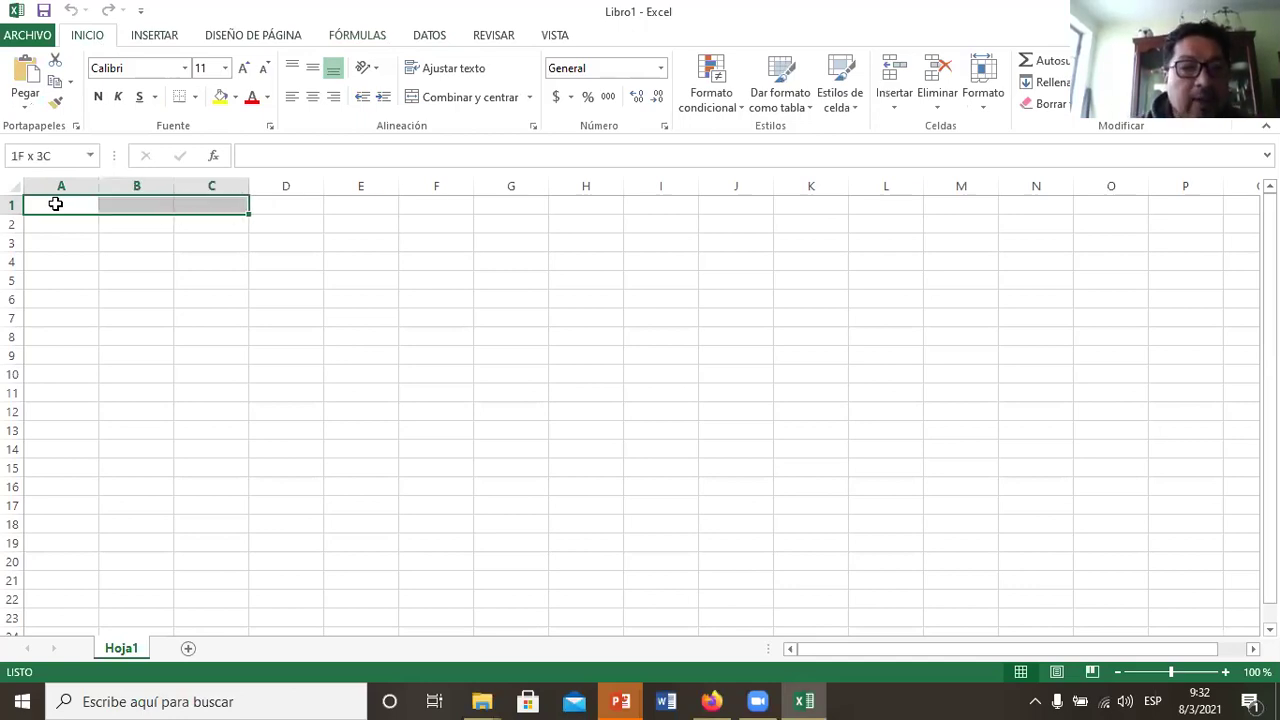
key(shift+Right)
key(shift+Right)
key(shift+Right)
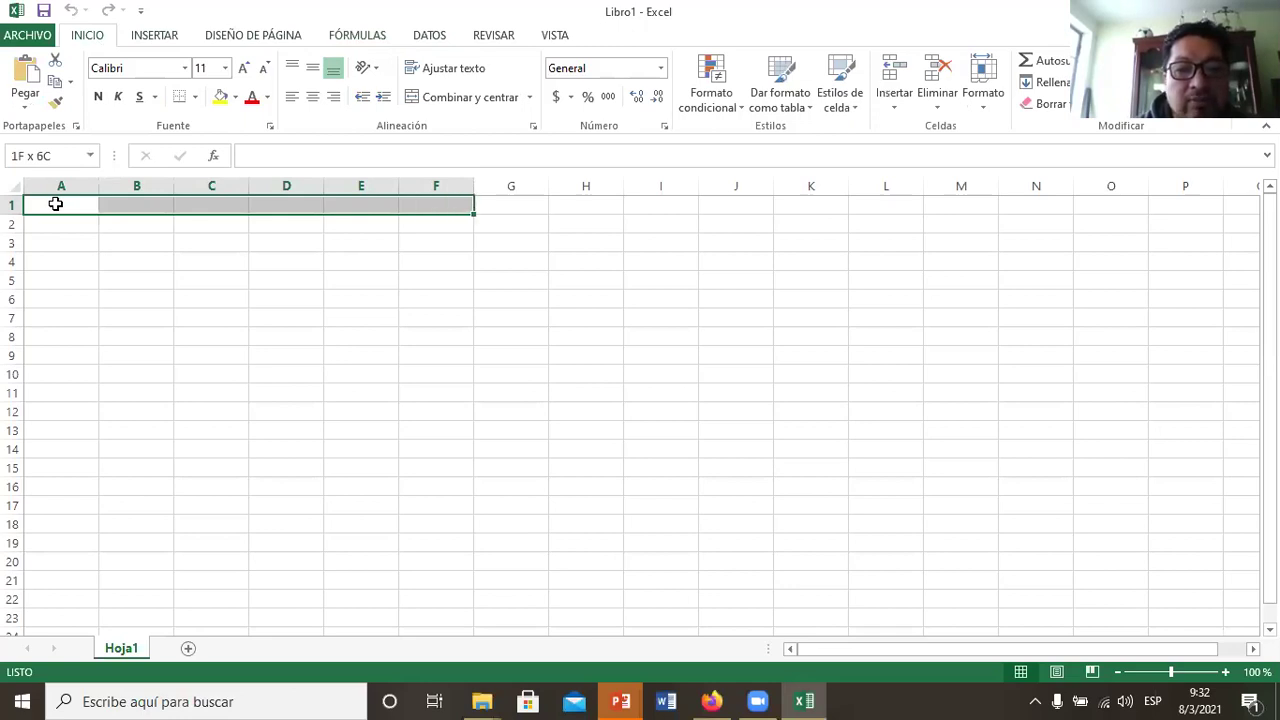
key(shift+Right)
key(shift+Right)
key(shift+Right)
key(shift+Right)
key(shift+Right)
key(shift+Left)
key(shift+Left)
key(shift+Left)
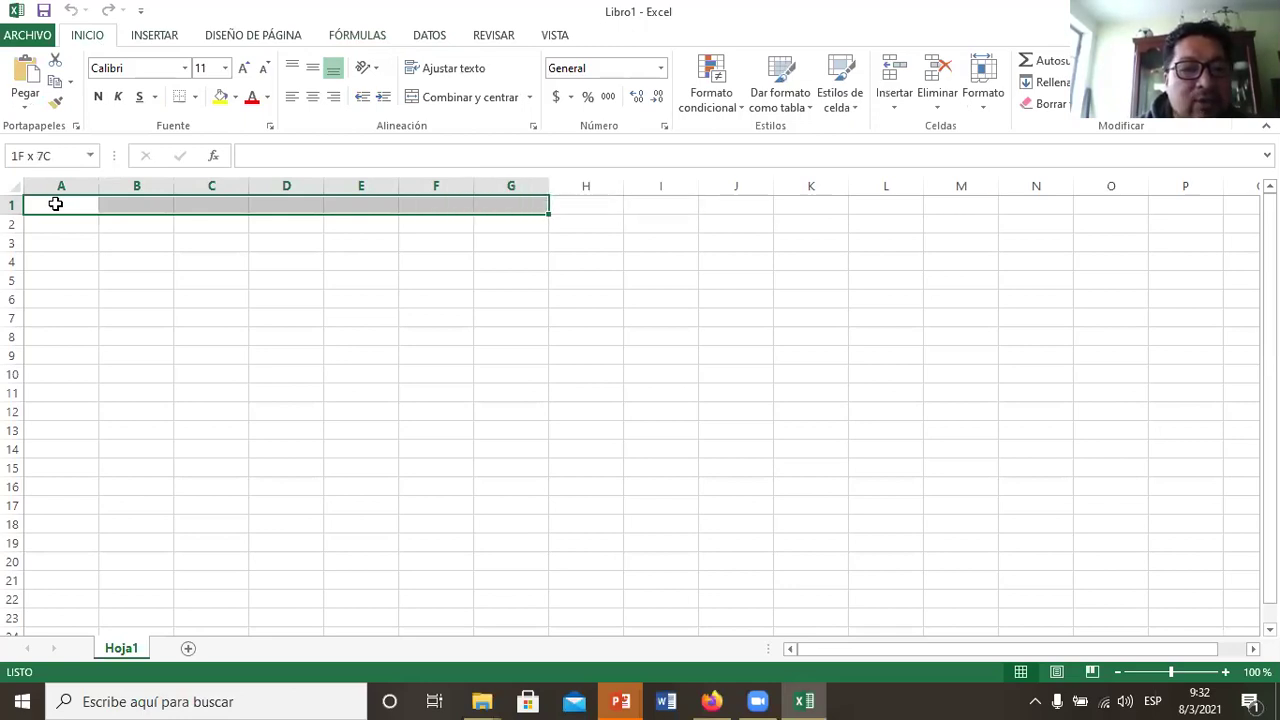
key(shift+Left)
key(shift+Left)
key(shift+Left)
key(shift+Right)
key(shift+Right)
key(shift+Right)
key(shift+Right)
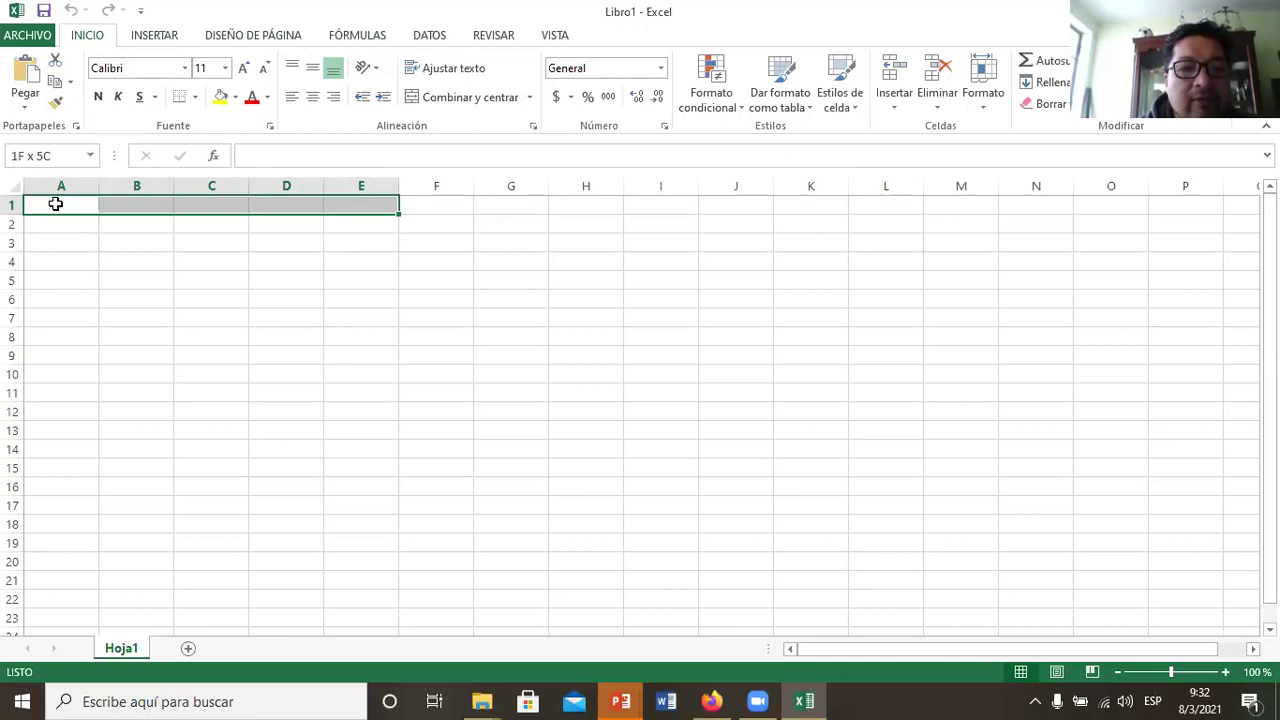
key(shift+Right)
key(shift+Right)
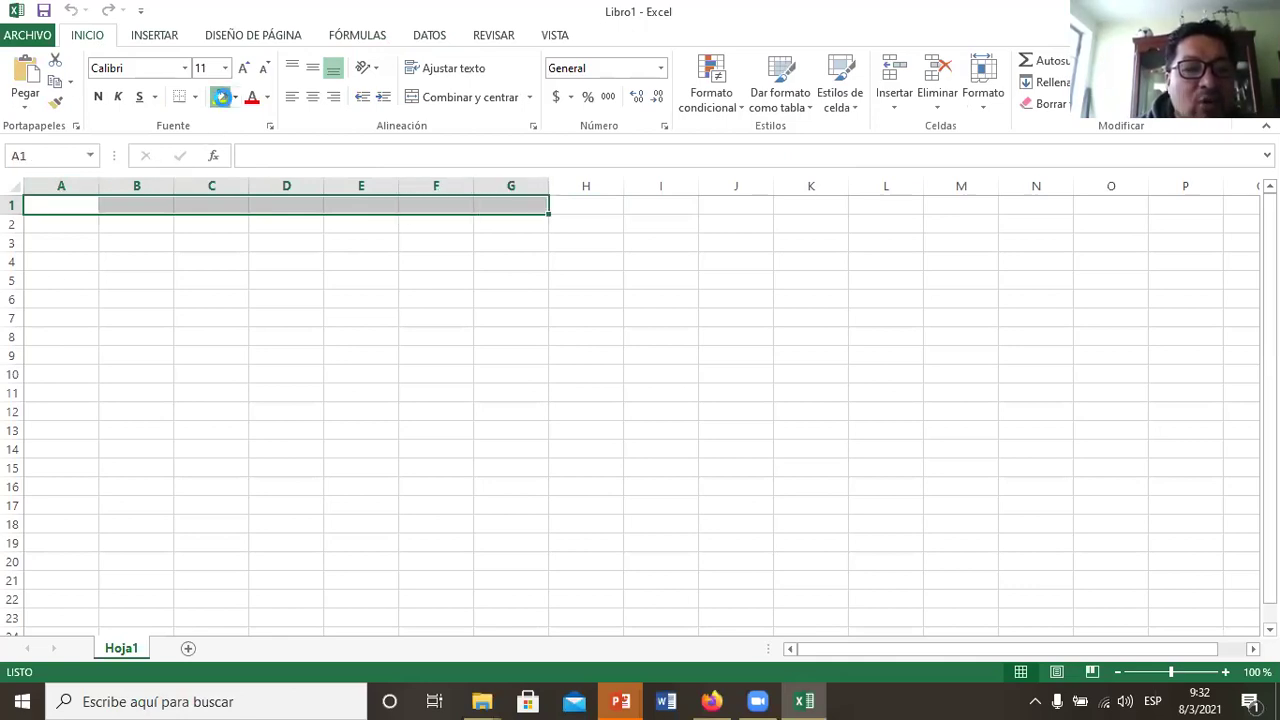
Step: Fill A1:G6 with yellow
click(220, 97)
key(Down)
key(shift+Right)
key(shift+Right)
key(shift+Right)
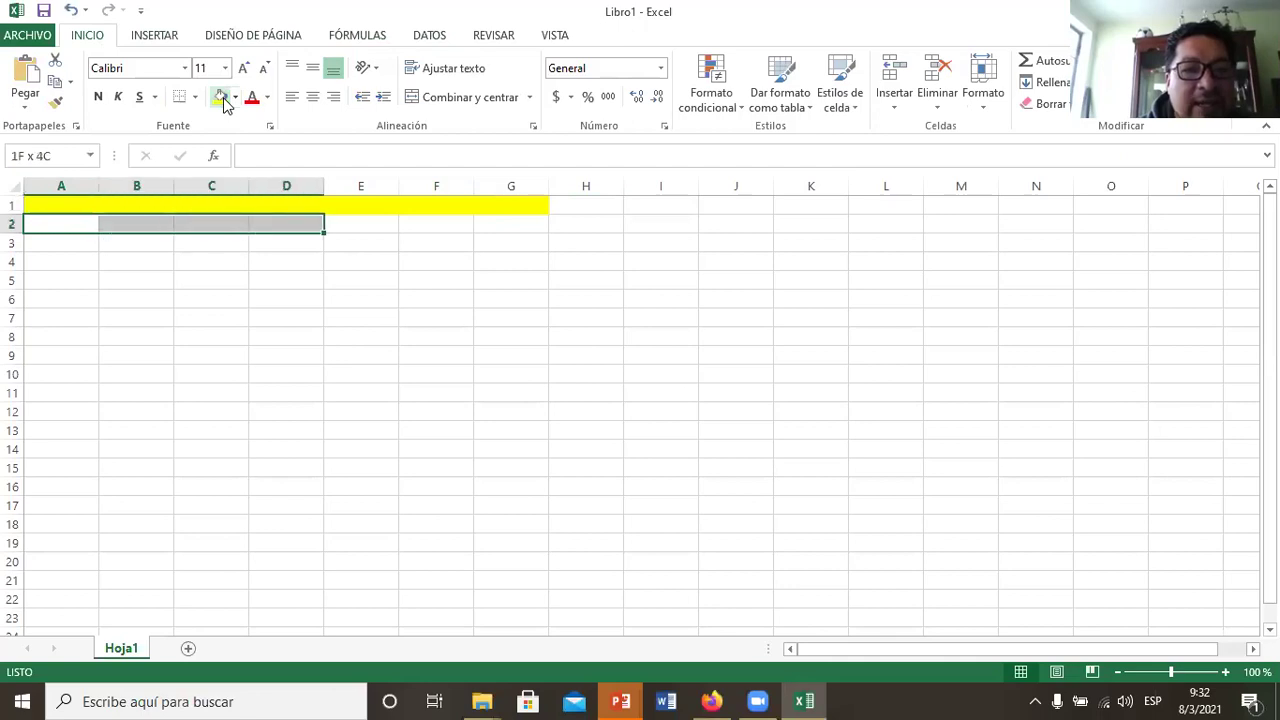
key(shift+Right)
key(shift+Right)
key(shift+Right)
key(shift+Down)
key(shift+Down)
key(shift+Down)
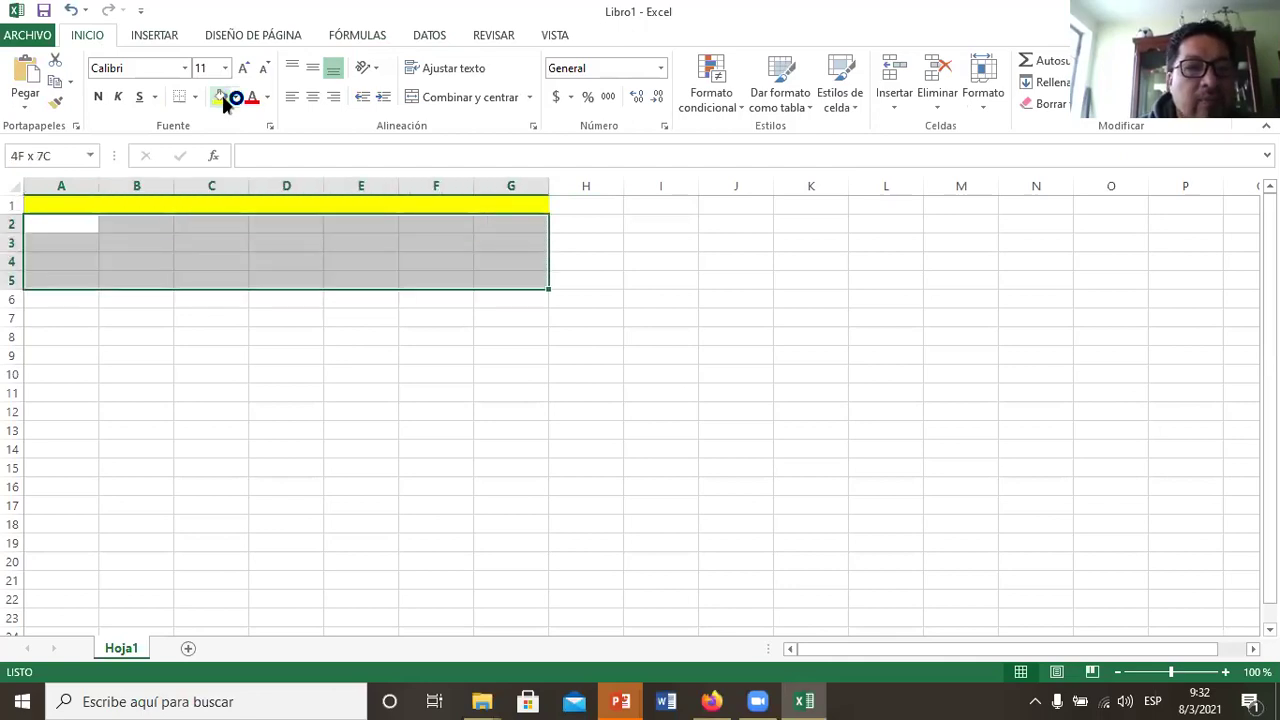
key(shift+Down)
click(222, 95)
Step: Fill B8:E21 with dark grey from the fill colour palette and deselect it
key(Down)
key(Down)
key(Down)
key(Down)
key(Down)
key(Down)
key(Right)
key(shift+Right)
key(shift+Right)
key(shift+Right)
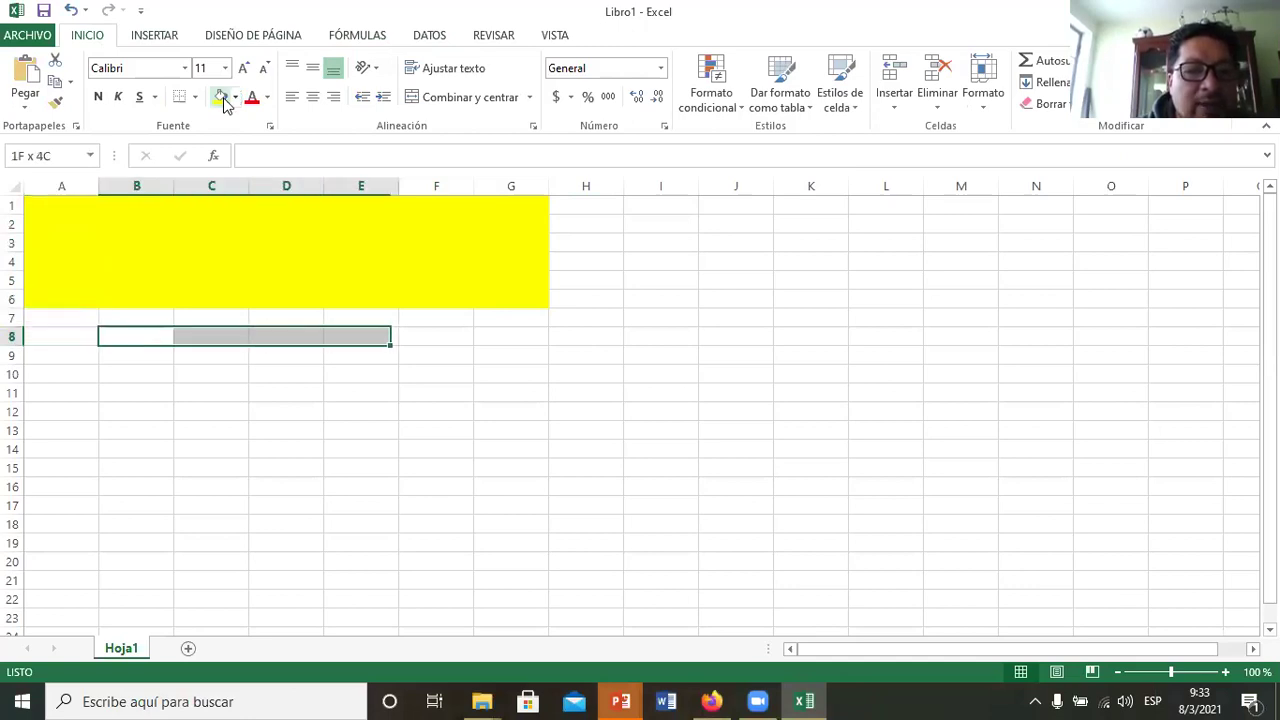
key(shift+Down)
key(shift+Down)
key(shift+Down)
key(shift+Down)
key(shift+Down)
key(shift+Down)
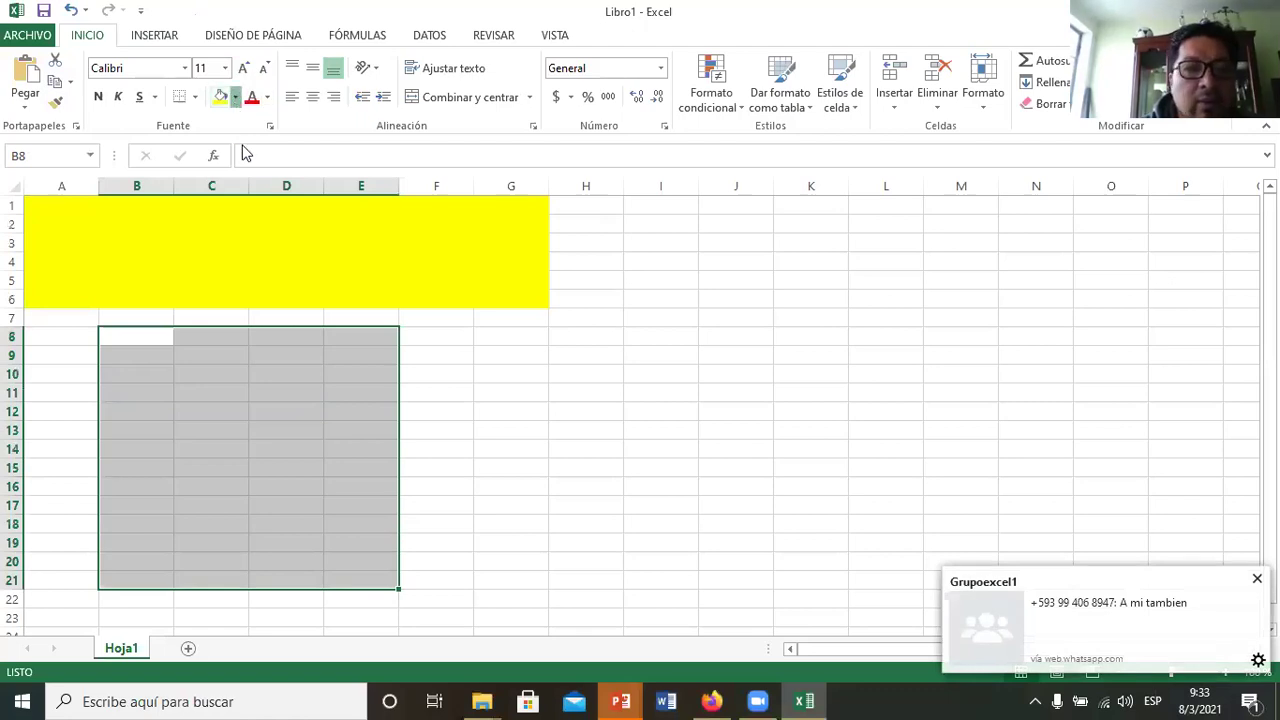
click(237, 104)
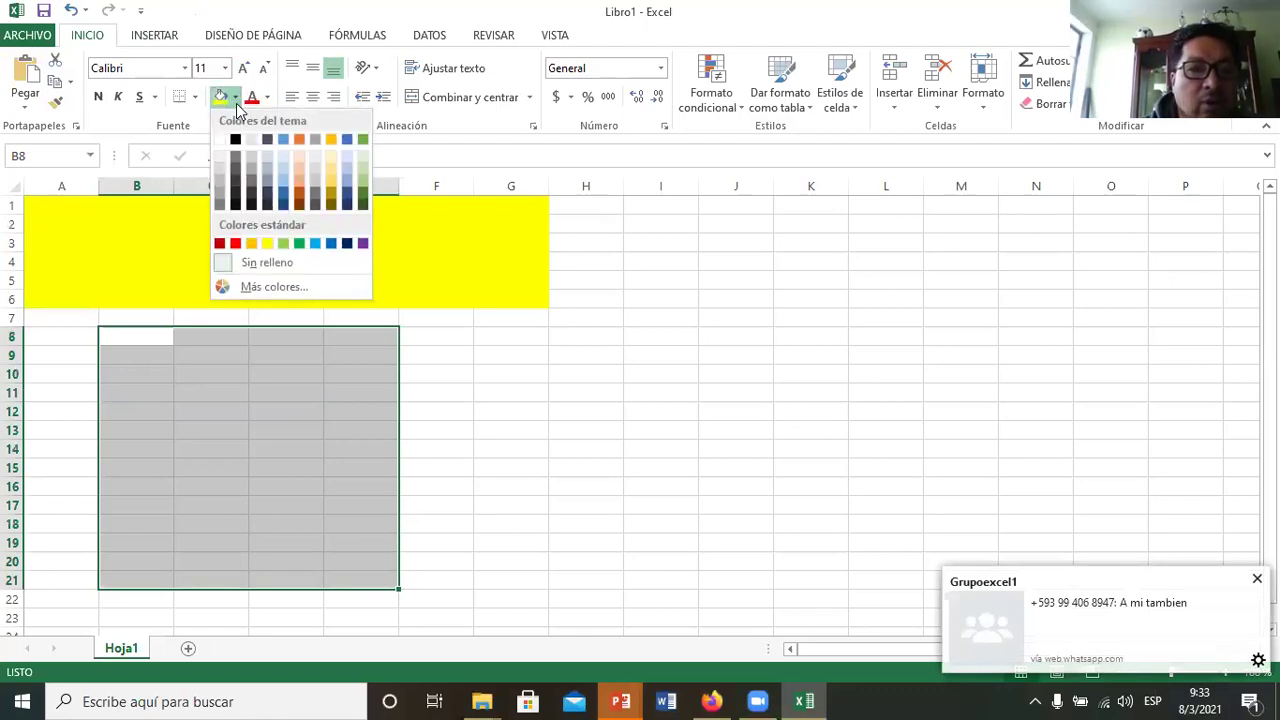
click(250, 185)
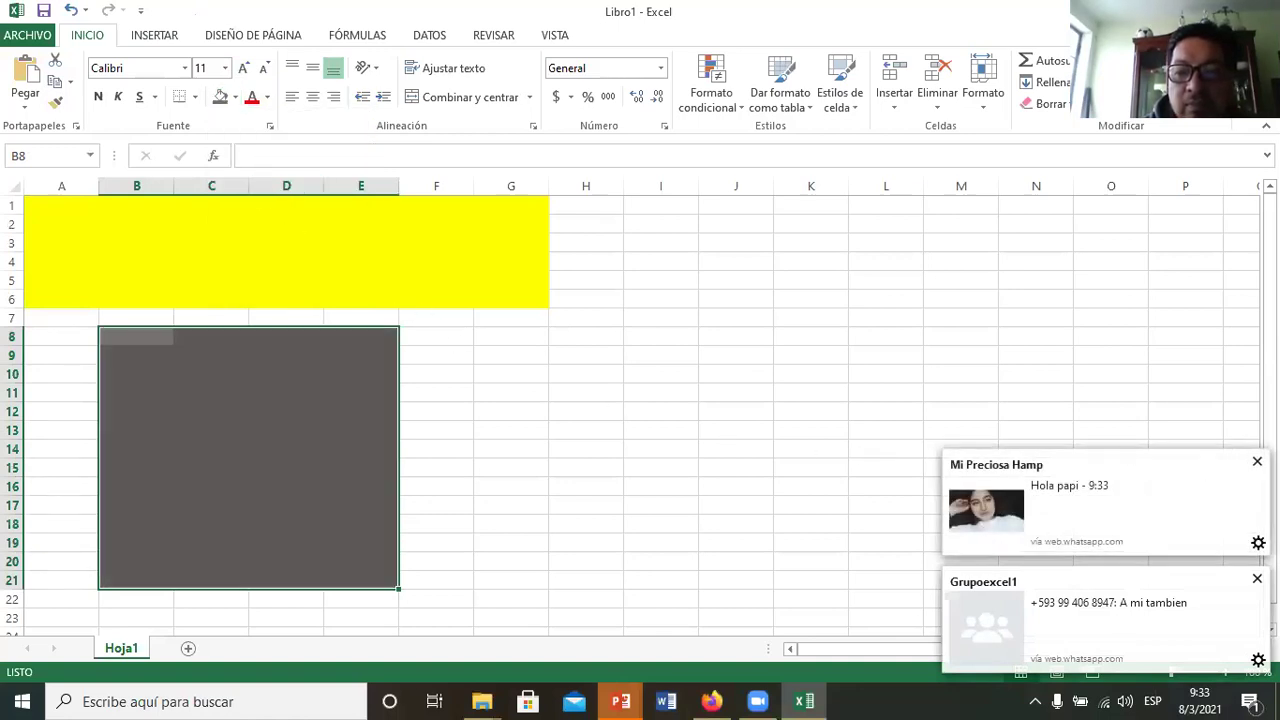
click(1257, 461)
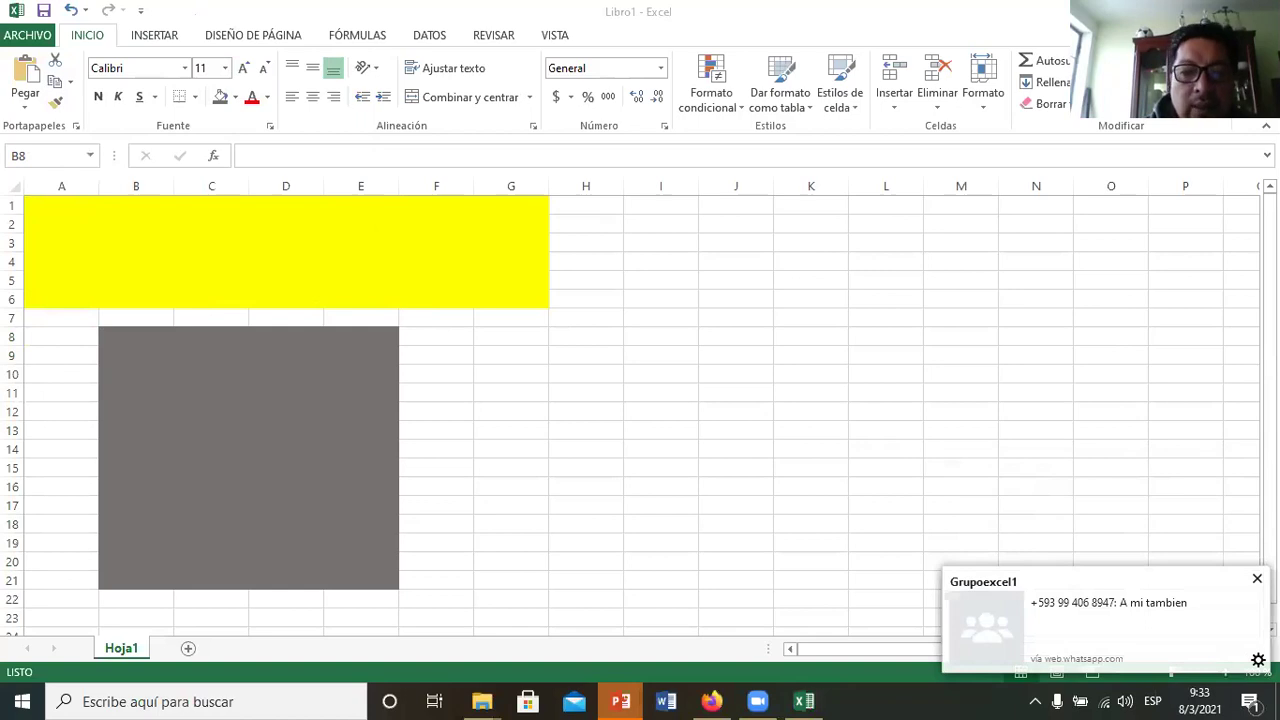
click(330, 428)
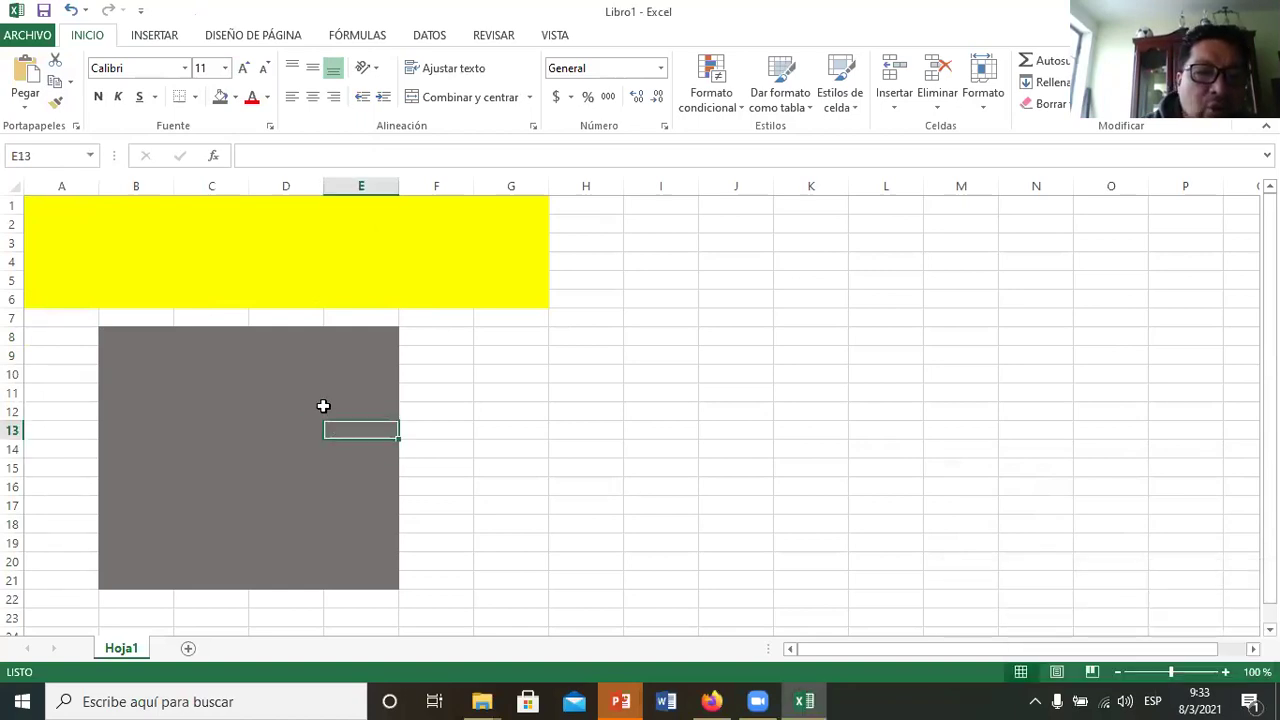
Step: Spell 'columnas' down column D of the grey block, one letter per cell
drag(312, 356, 310, 560)
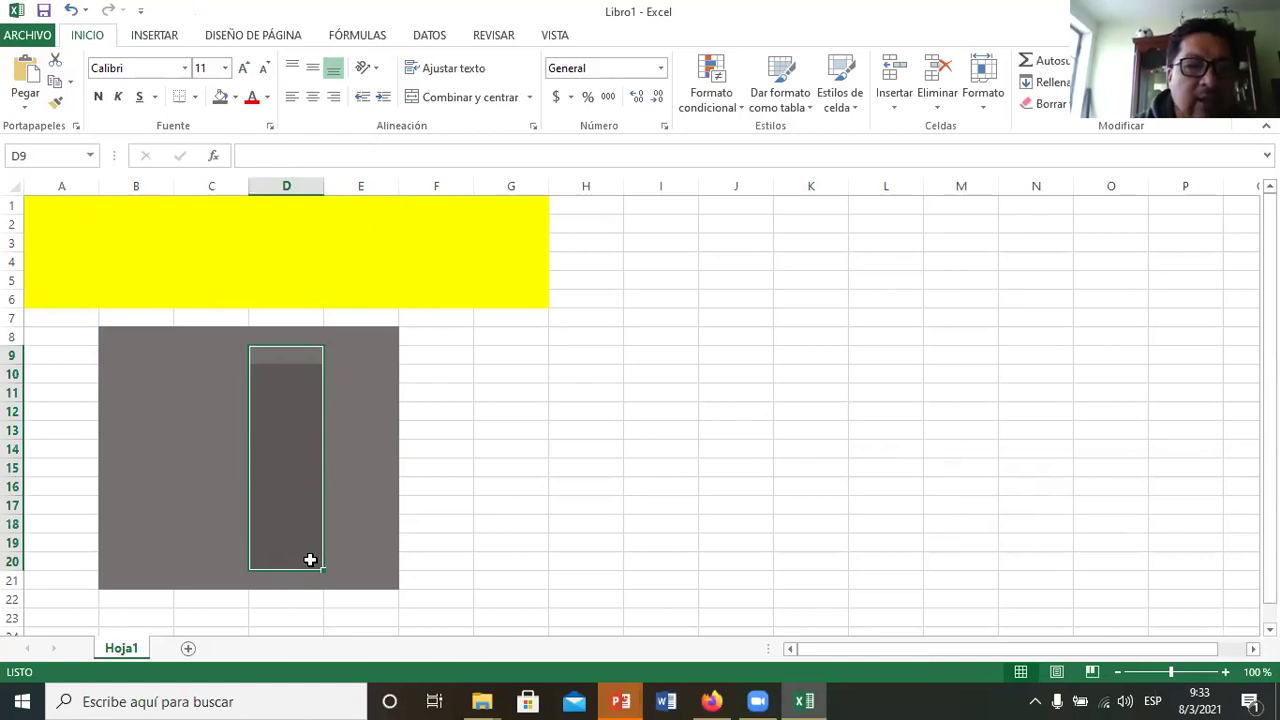
text(c)
key(Return)
text(o l u m n)
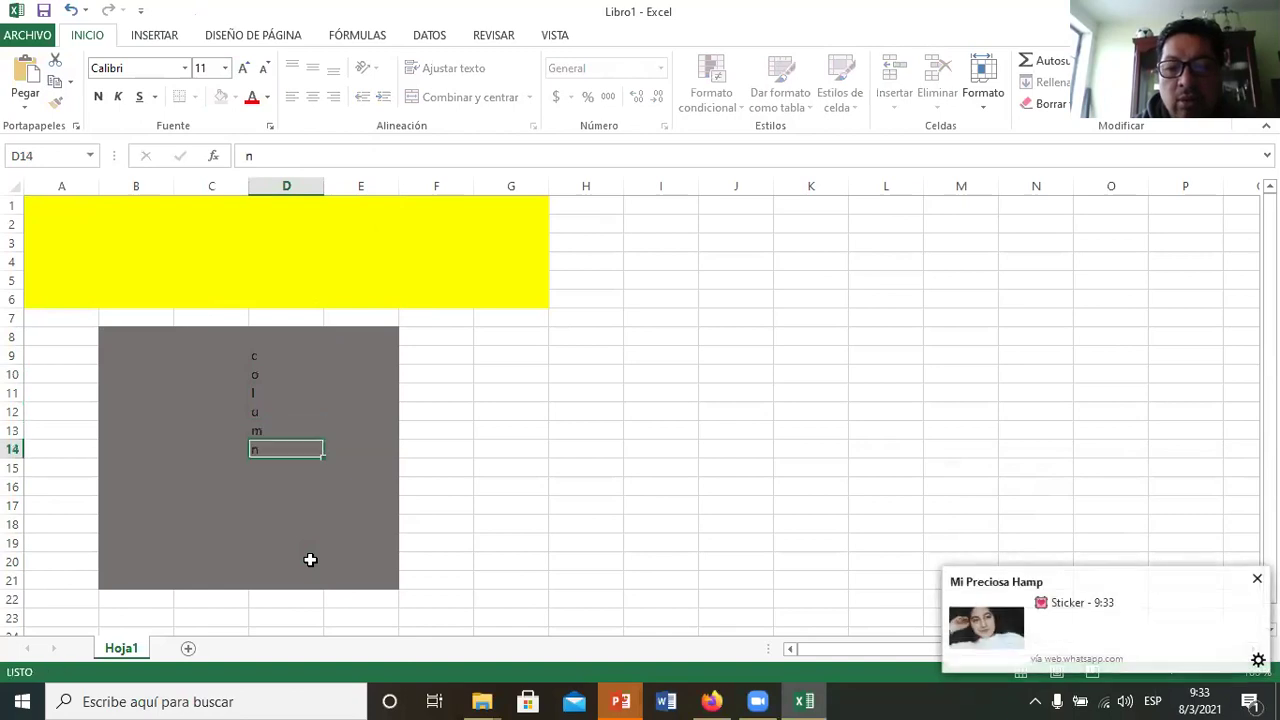
key(Return)
text(a)
key(Return)
text(s)
key(Return)
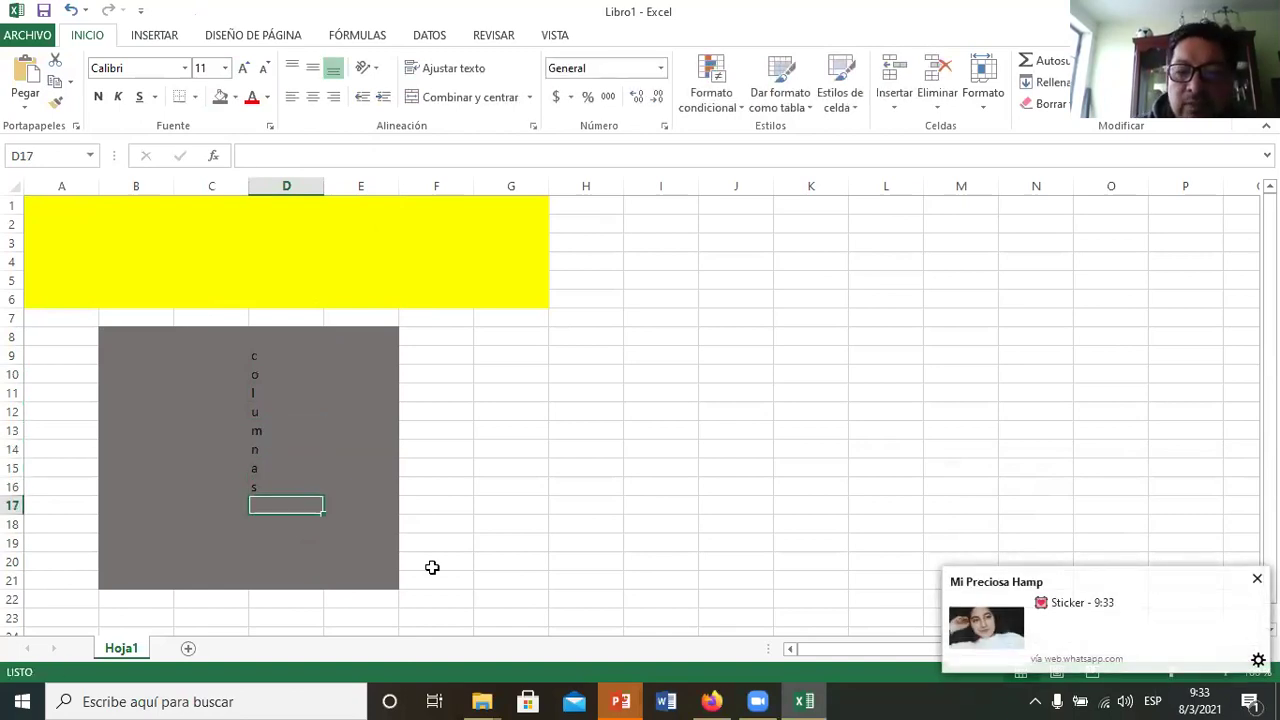
Step: Dismiss the chat notification, enter l in cell A2, then page down and back up
click(1257, 578)
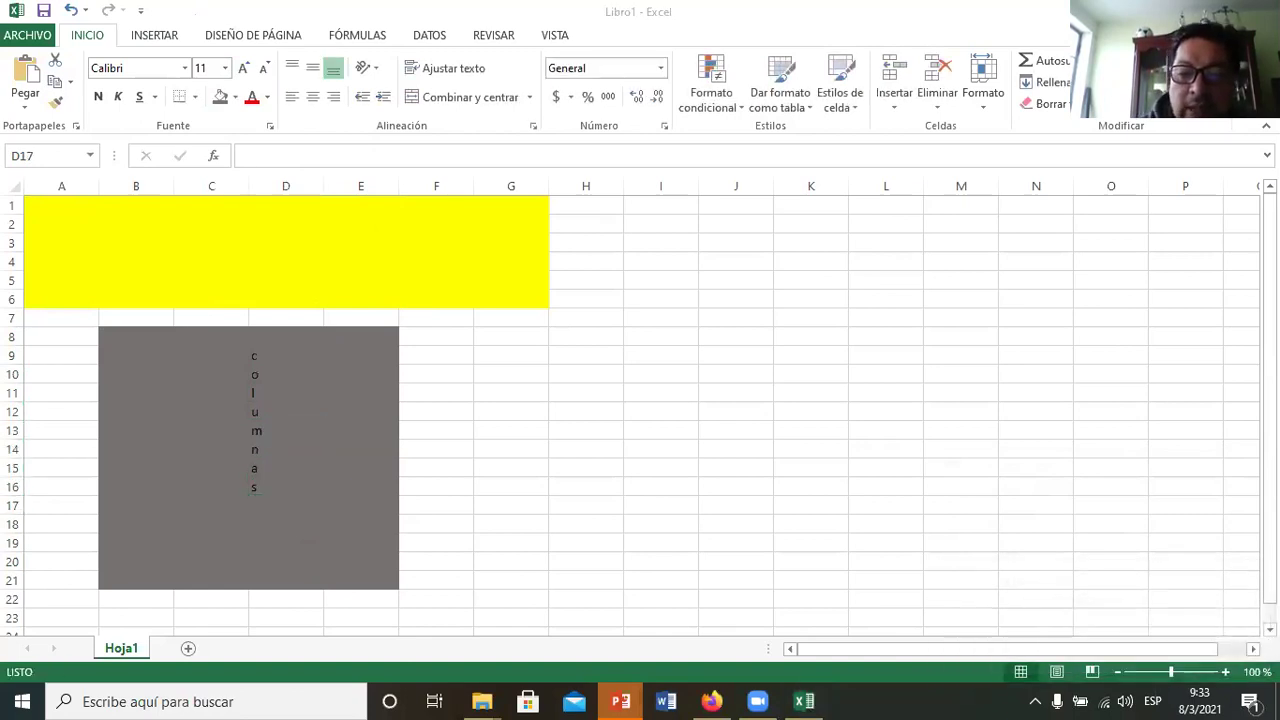
click(286, 487)
key(Up)
key(Up)
key(Up)
key(Up)
key(Up)
key(Up)
key(Left)
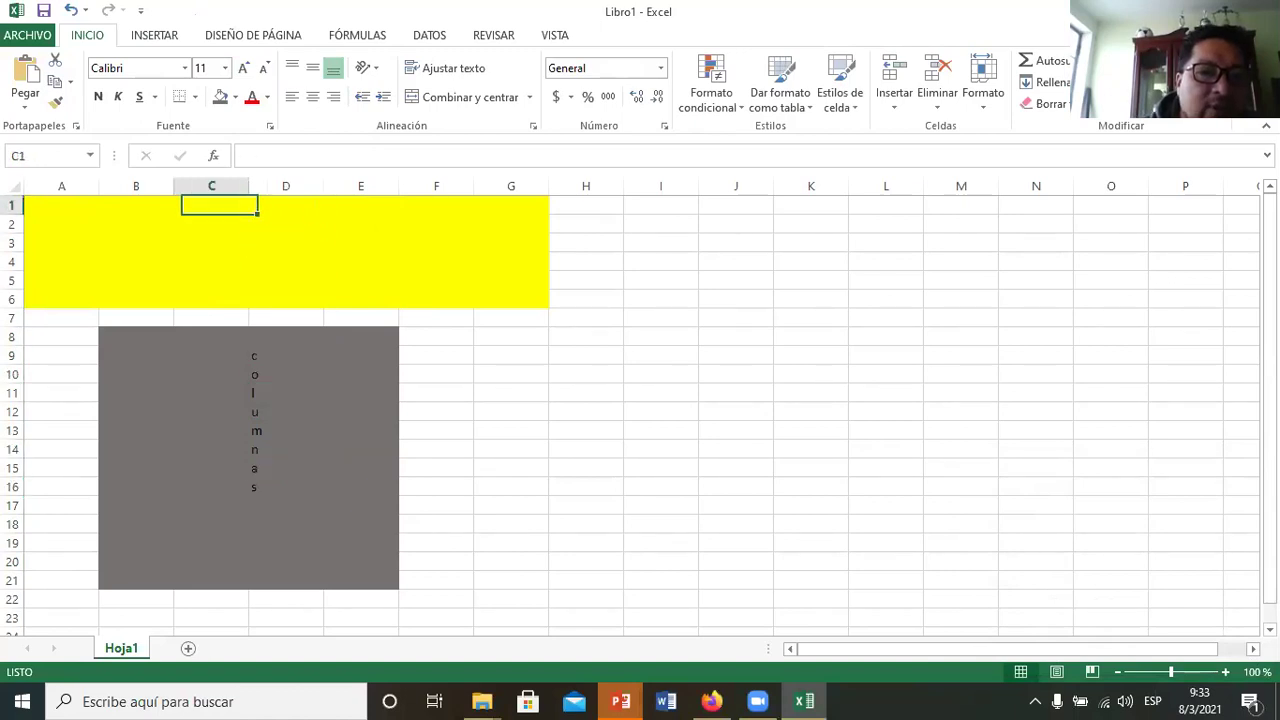
key(Left)
key(Left)
key(Down)
text(l)
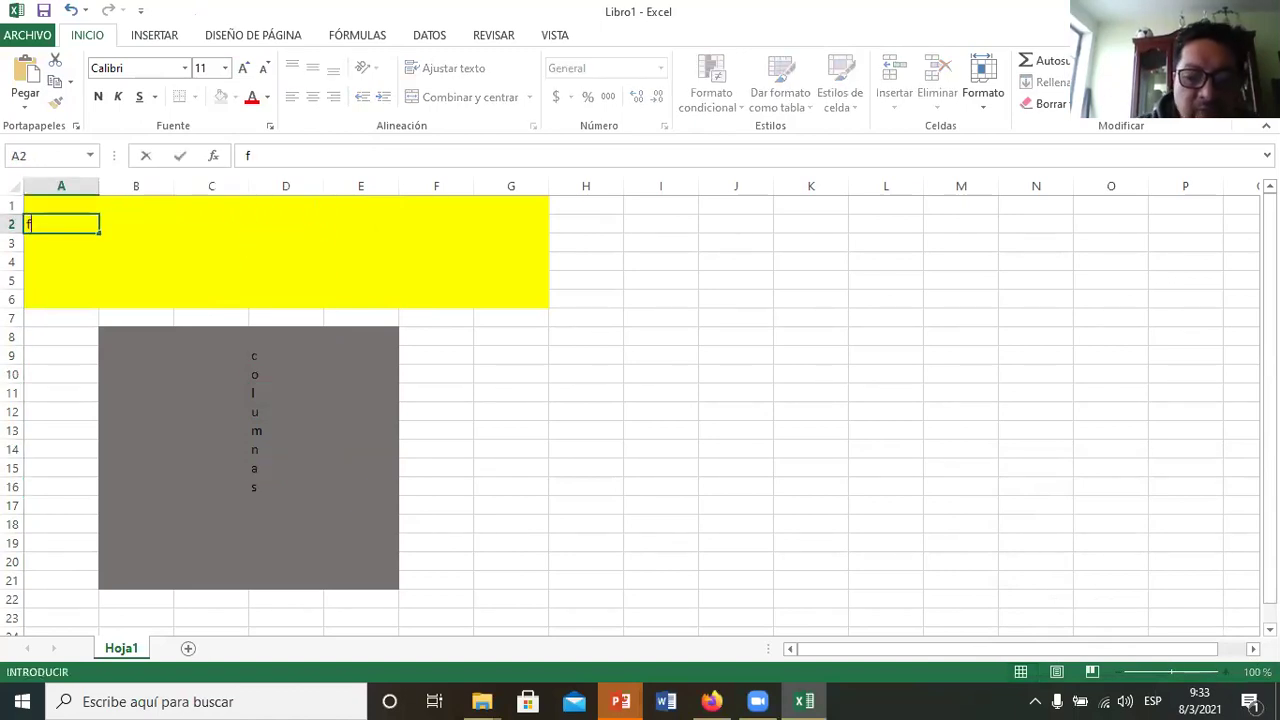
scroll(640, 410, down, 14)
key(Page_Down)
key(Page_Up)
key(Page_Up)
key(Page_Up)
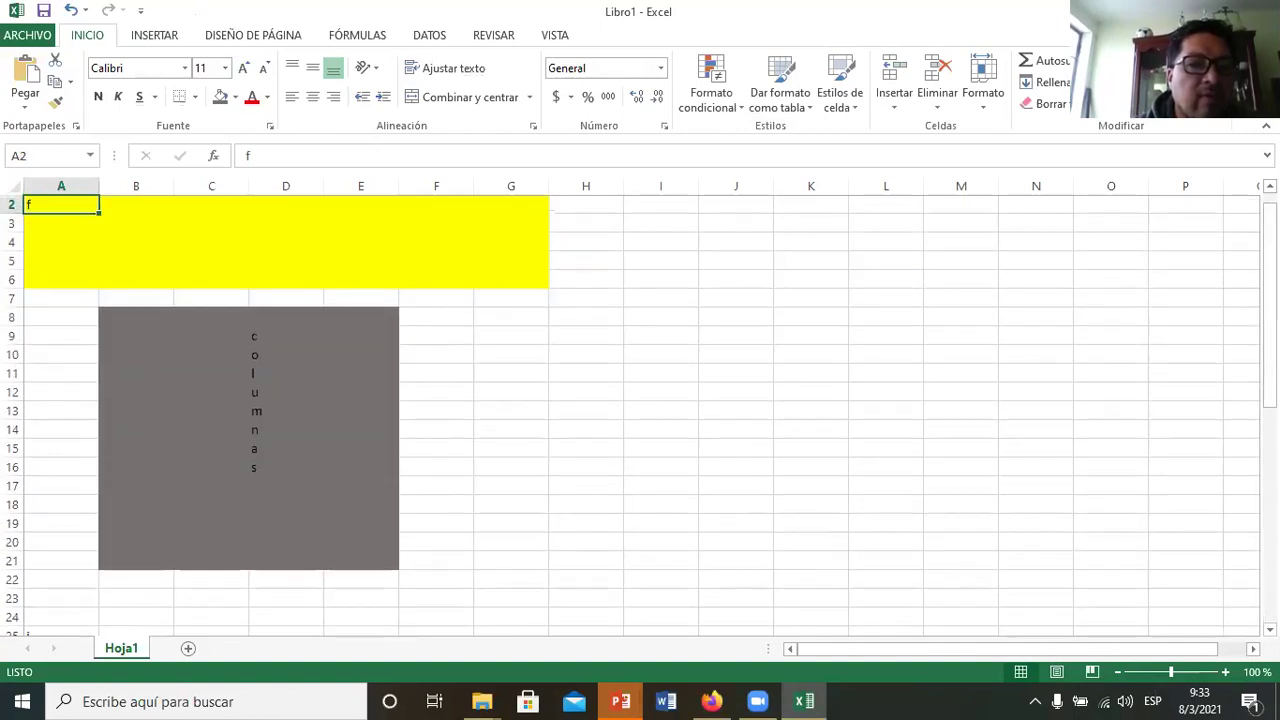
Step: Explore the sheet's far edge with Ctrl+End, then return to cell B2
key(Right)
key(ctrl+End)
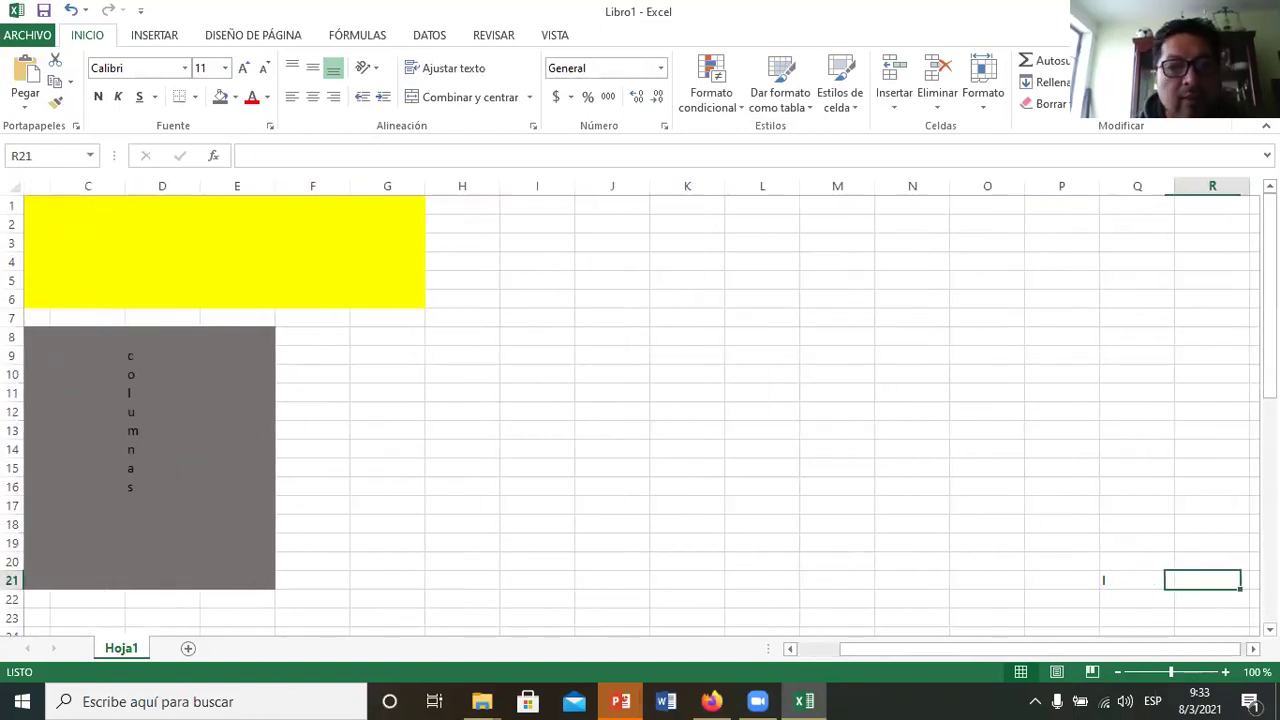
key(Left)
key(Left)
key(Left)
key(Left)
key(Left)
key(Left)
key(Left)
key(Down)
key(Right)
key(Up)
key(Up)
key(Up)
key(Up)
key(Up)
key(Up)
key(Up)
key(Down)
Step: Enter the letters i, l, a, s across B2:E2 to complete 'filas'
text(i)
key(Right)
text(l)
key(Right)
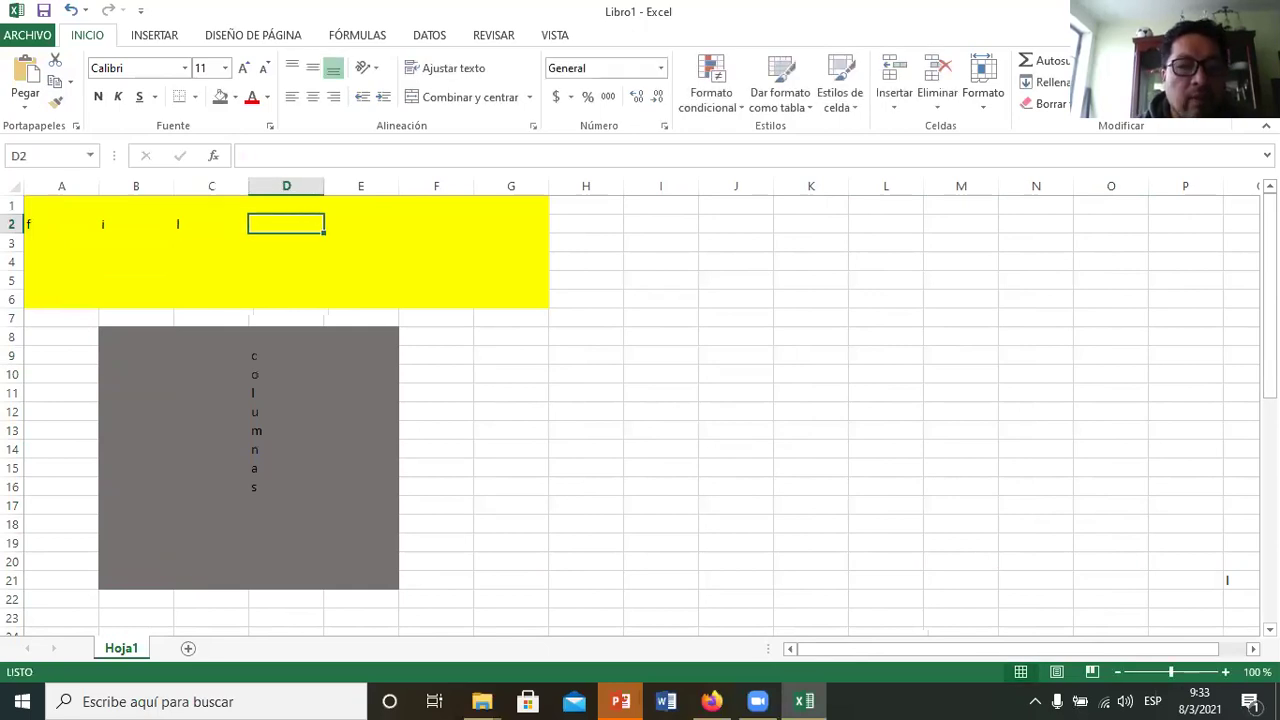
text(a)
key(Right)
text(s)
key(Return)
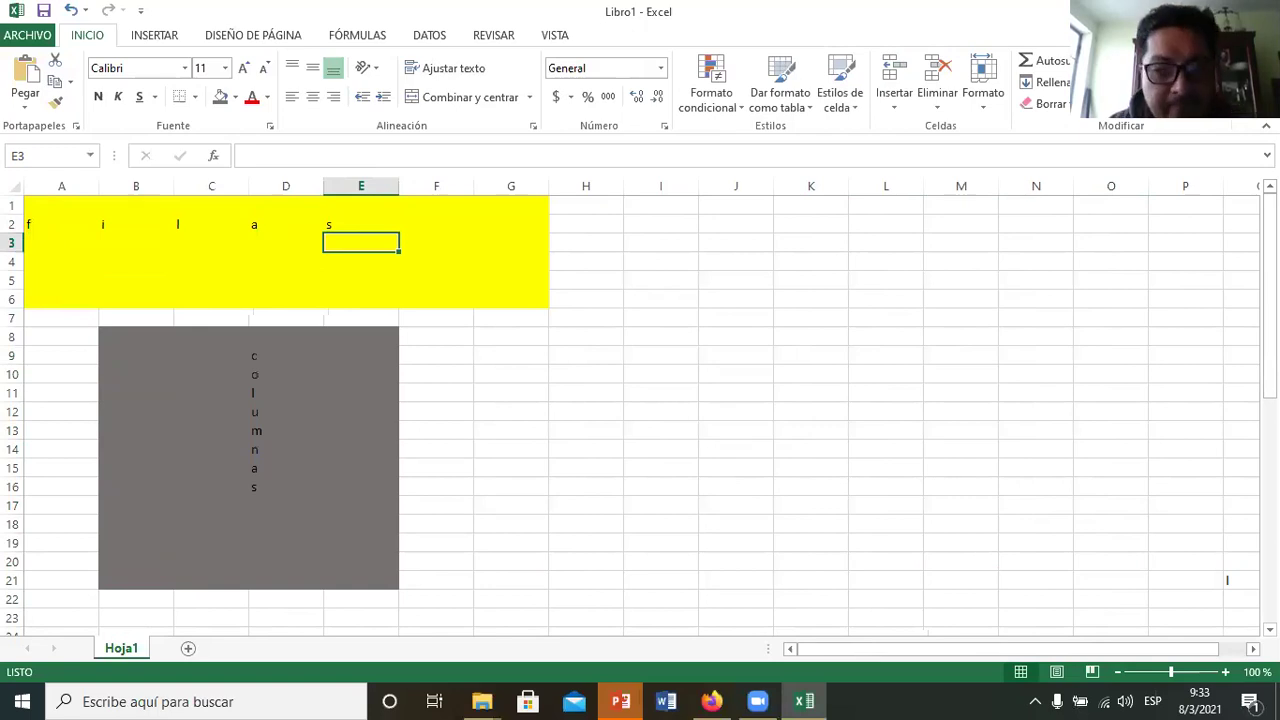
Step: Run down column A and back up to its top
key(Left)
key(Left)
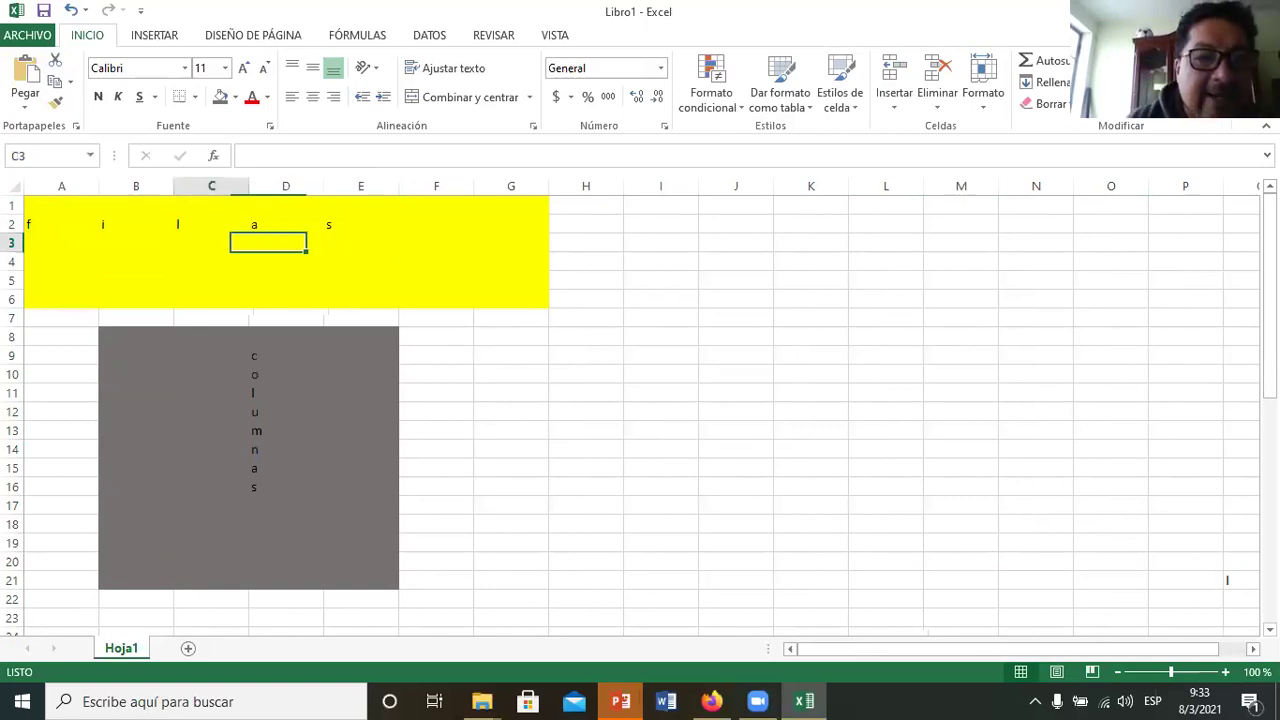
click(61, 261)
key(Down)
key(Down)
key(Down)
key(Down)
key(Down)
key(Down)
key(Down)
key(Down)
key(Down)
key(Down)
key(Down)
key(Down)
key(Down)
key(Down)
key(Down)
key(Up)
key(Up)
key(Up)
key(Up)
key(Up)
key(Up)
key(Up)
key(Up)
key(Up)
key(Up)
key(Up)
key(Up)
key(Up)
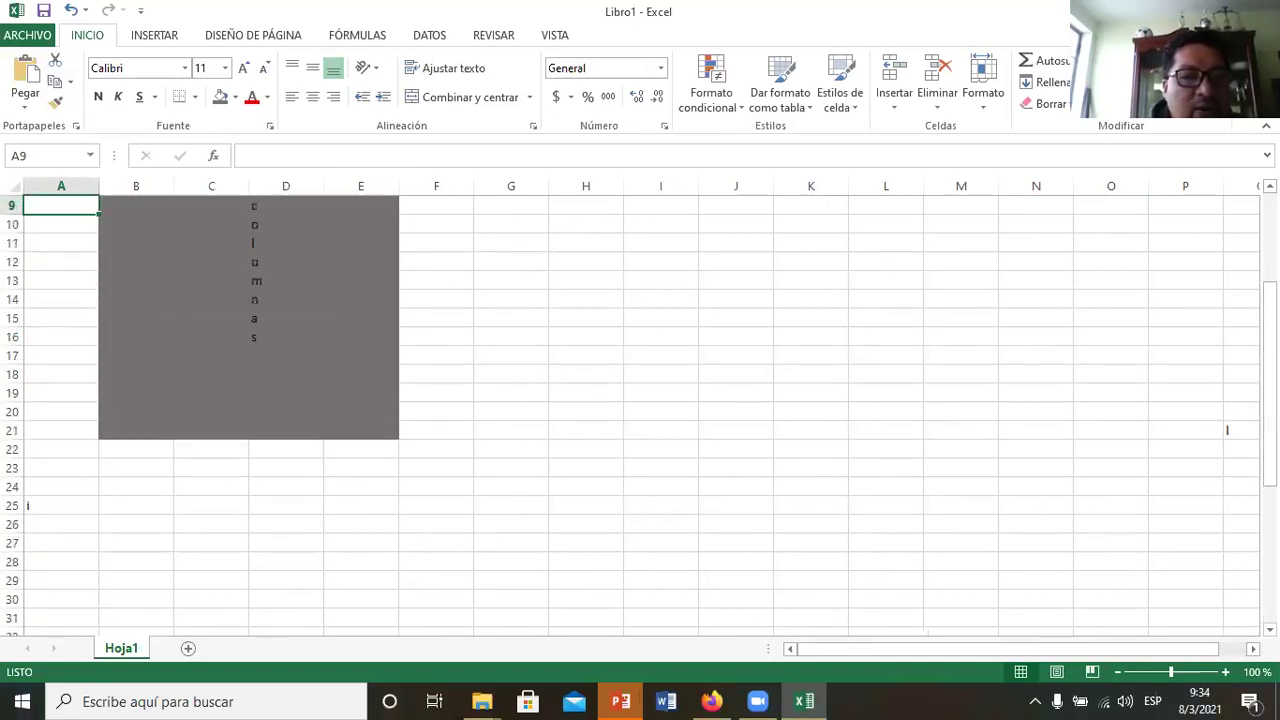
key(Up)
key(Up)
key(Up)
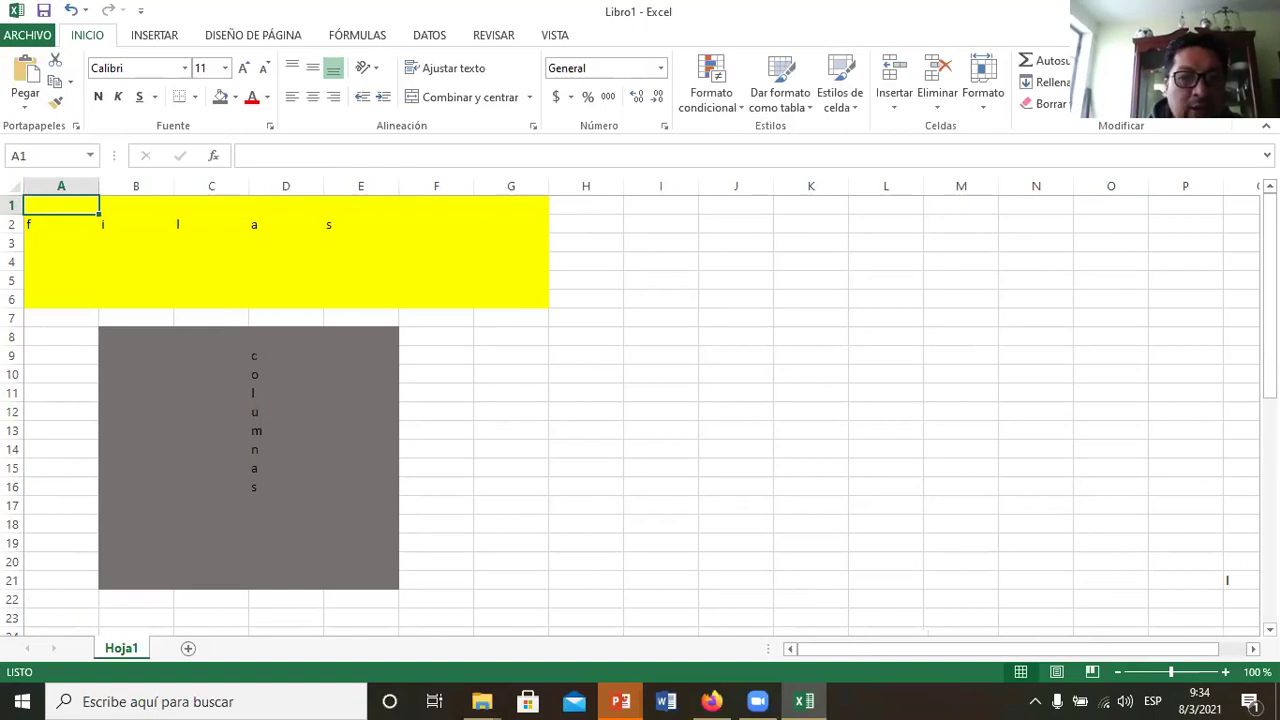
Step: Type the note 'ctrl' in A1 and 'flechapara abajo' in B1
text(ctrl)
key(Tab)
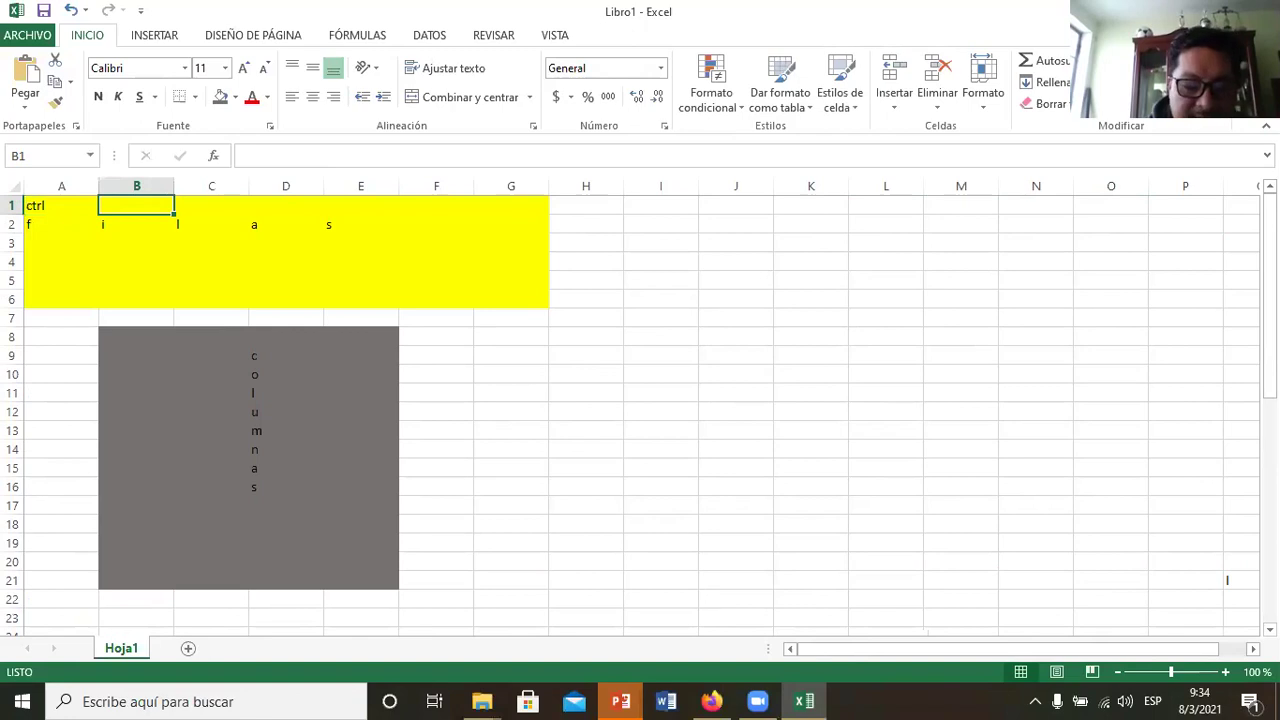
text(fa)
key(BackSpace)
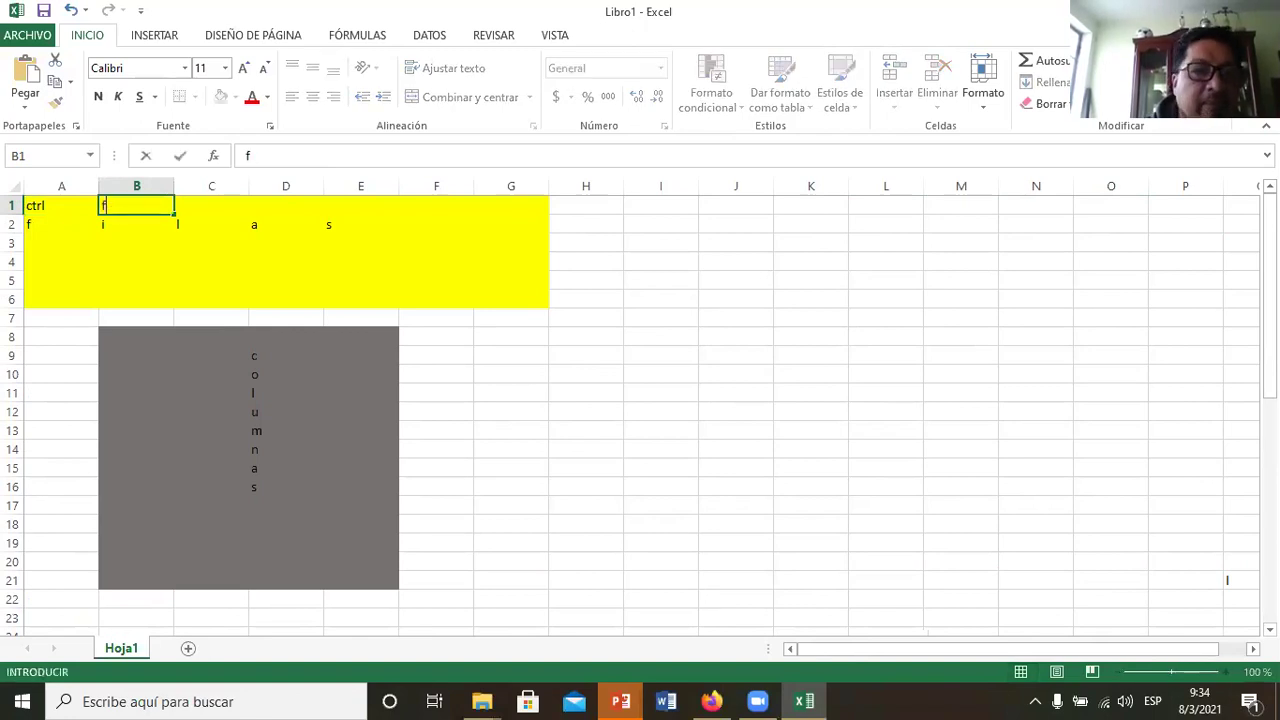
text(echapara abajp)
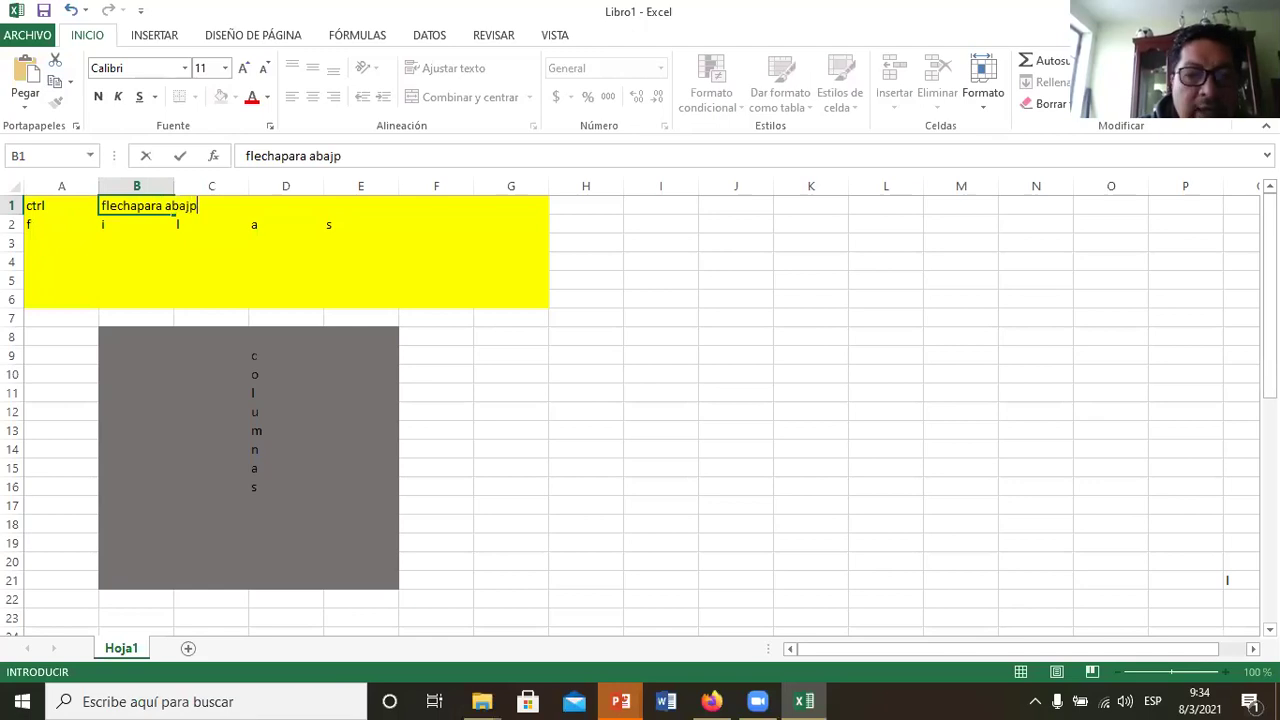
key(BackSpace)
text(o)
key(Return)
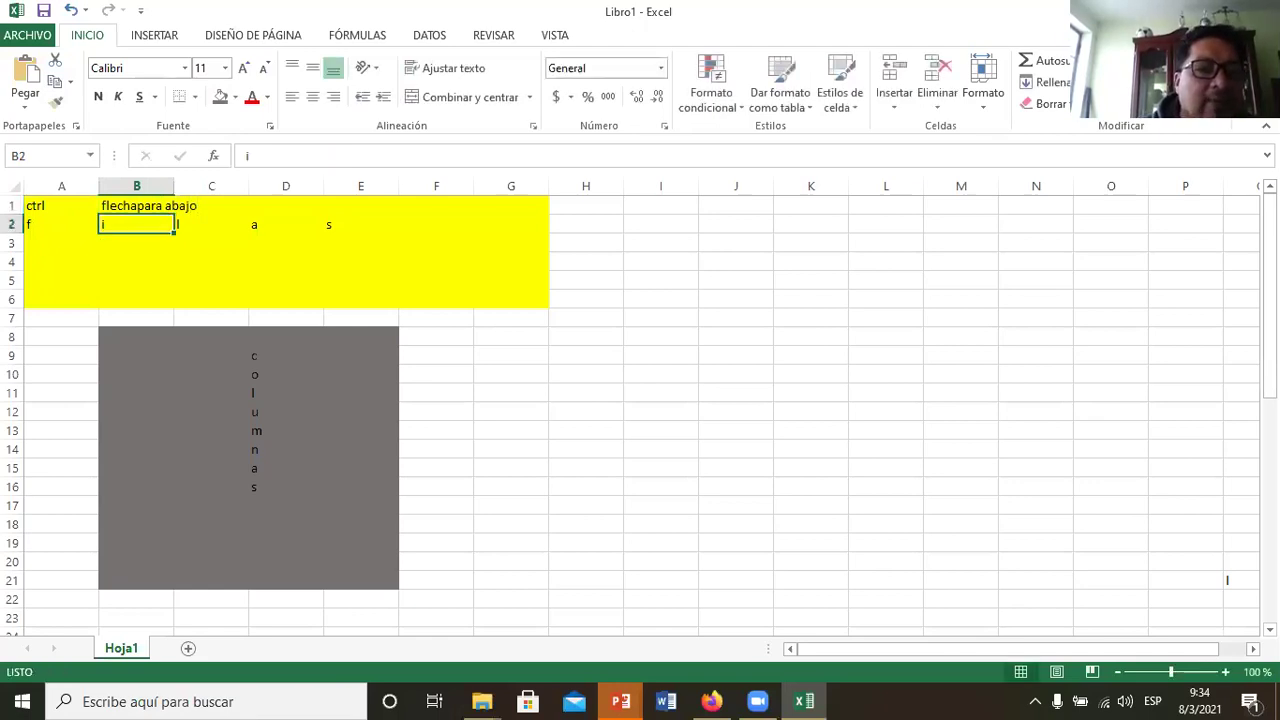
Step: After testing Ctrl+Down and Ctrl+Home, type 'ctrl' in A3 and 'flecha derecha' in B3
key(ctrl+Down)
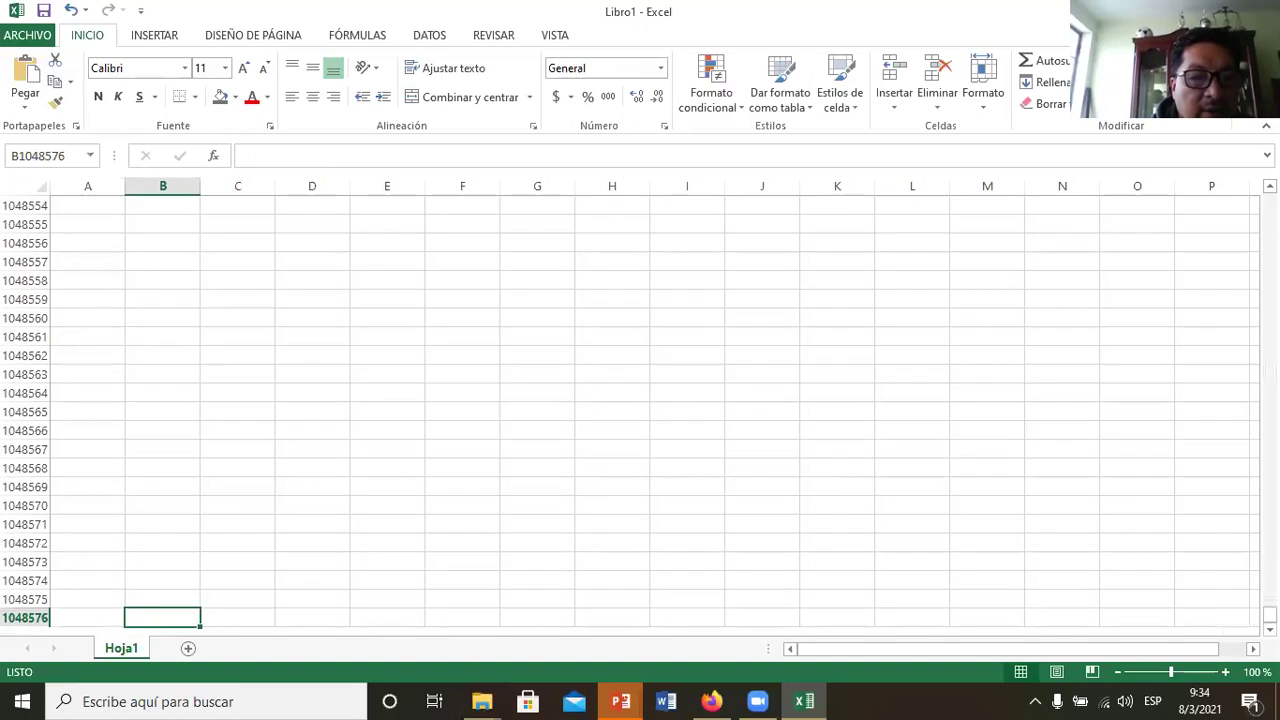
key(Left)
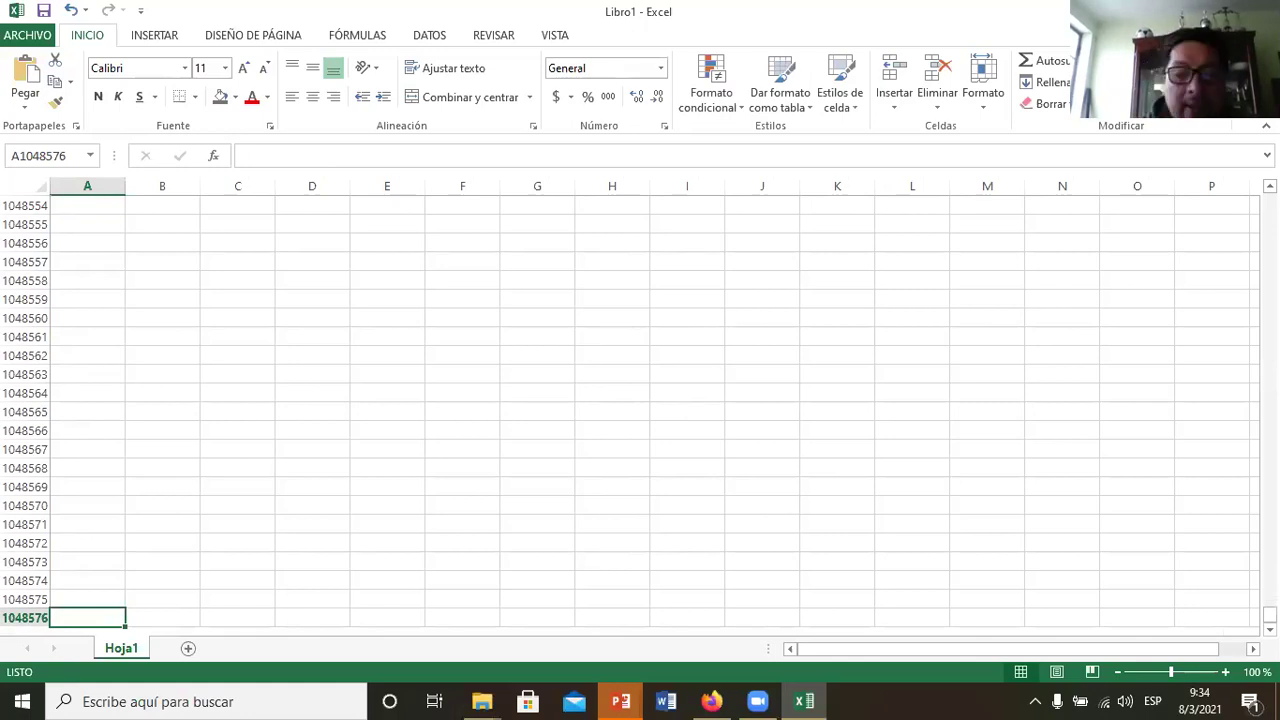
key(ctrl+Home)
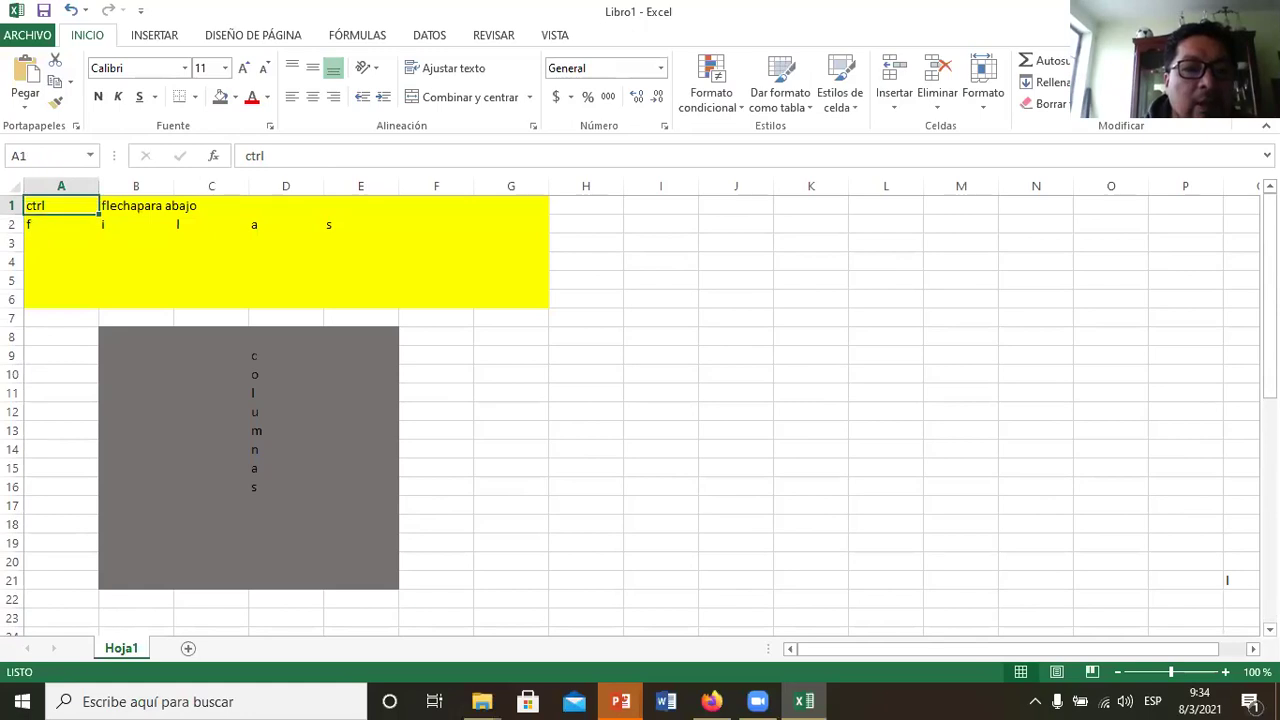
key(Down)
key(Down)
text(ctrl)
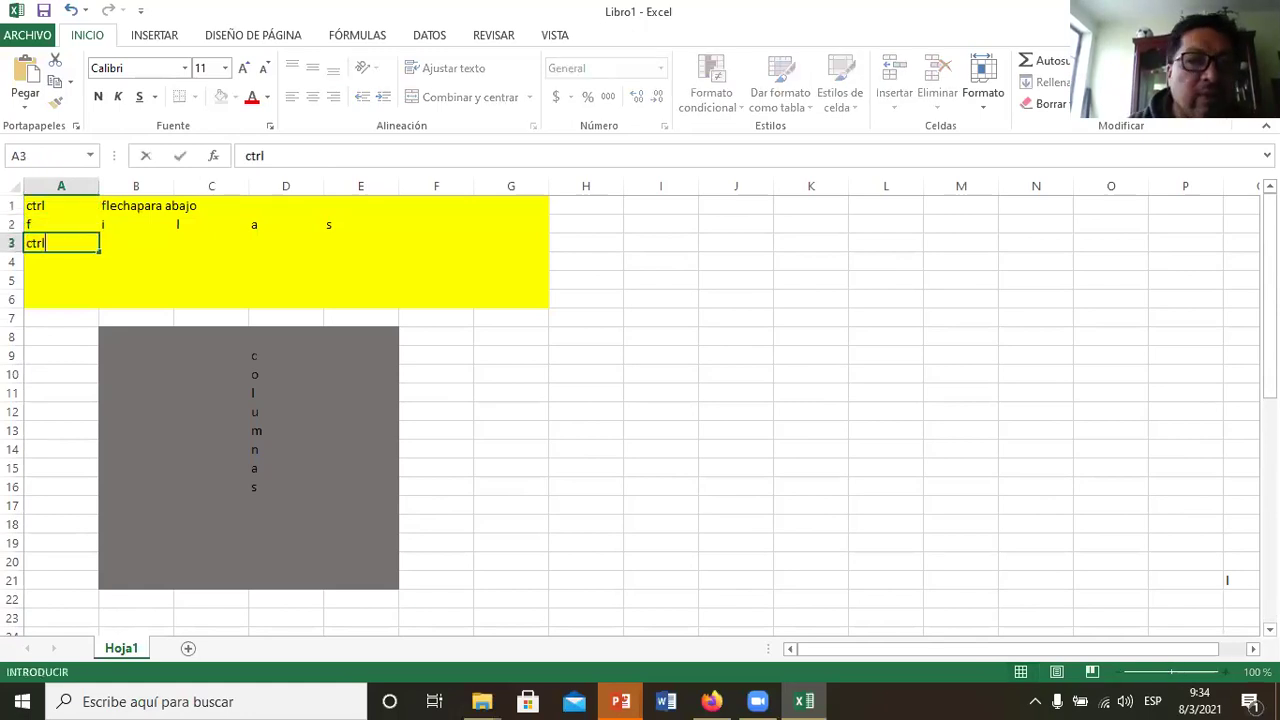
key(Right)
text(fle)
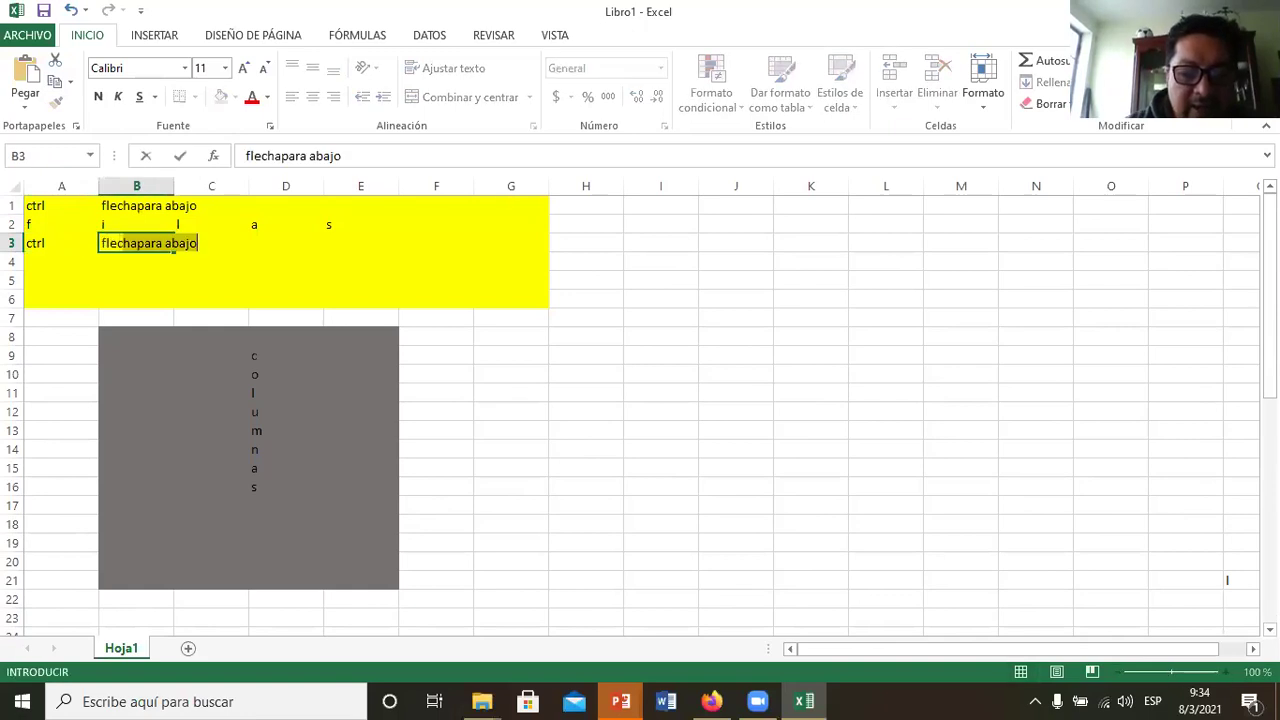
text(cha dere)
key(BackSpace)
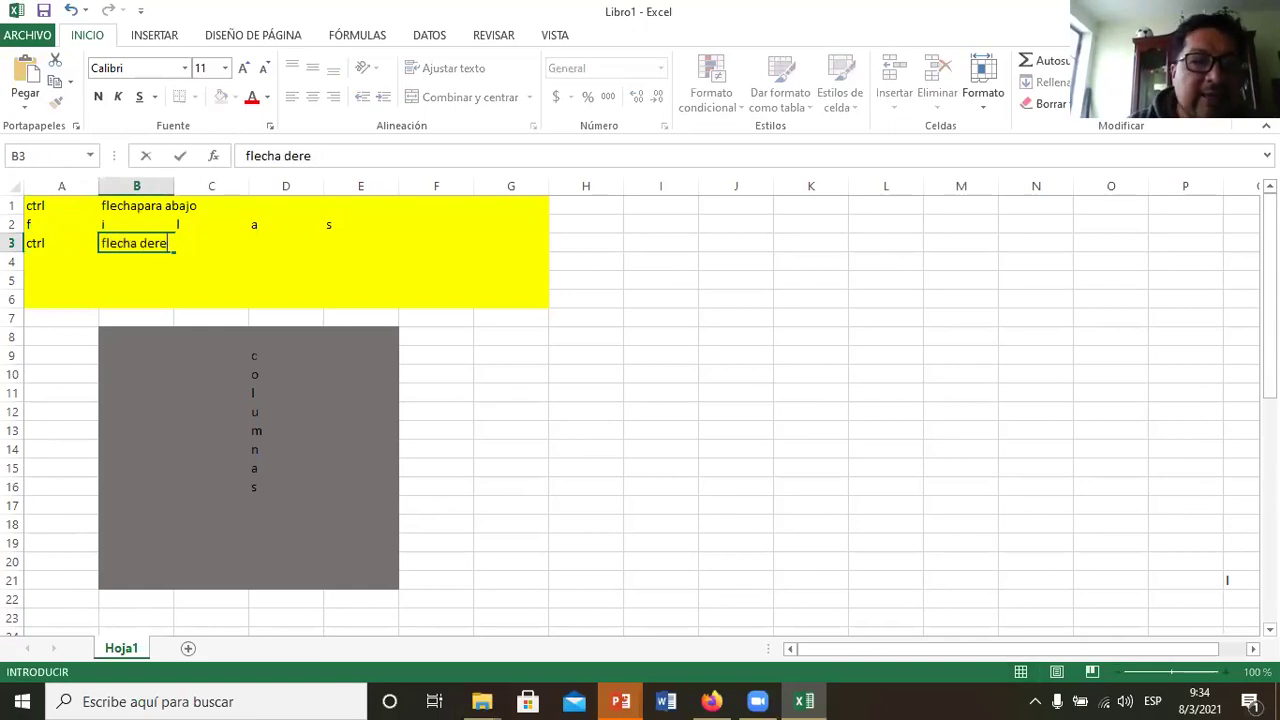
text(ha)
key(Return)
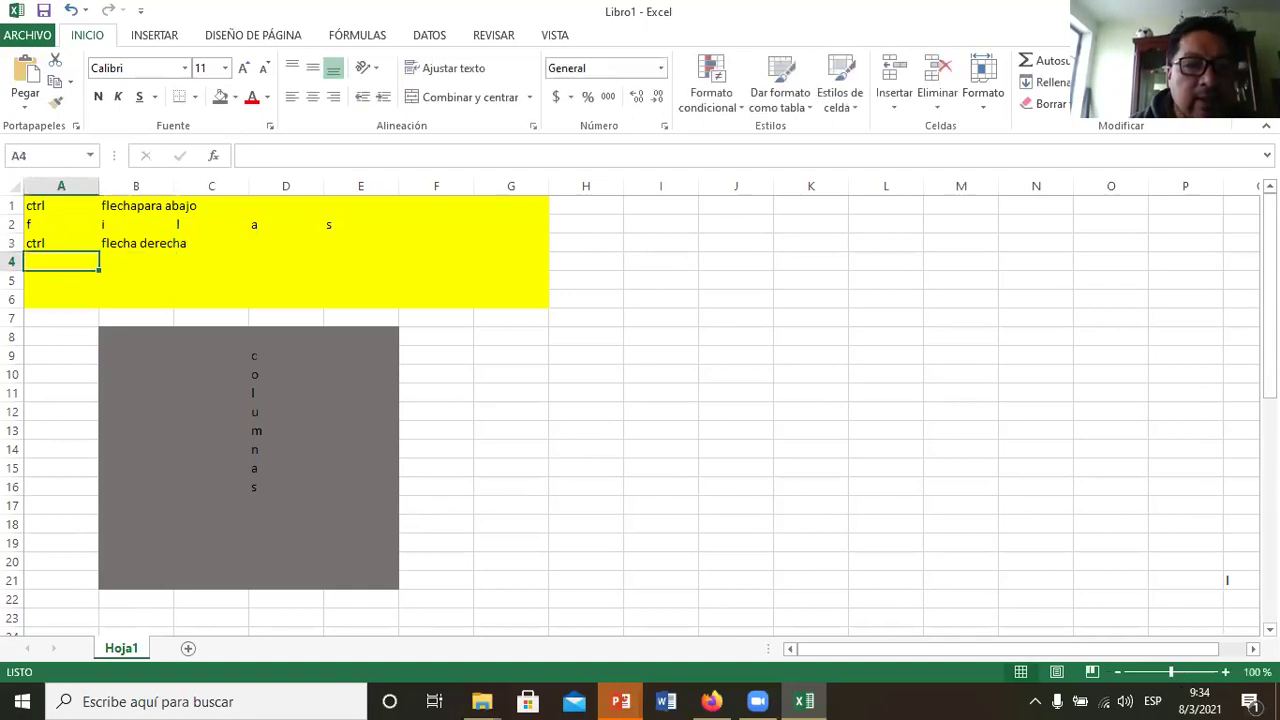
key(ctrl+Right)
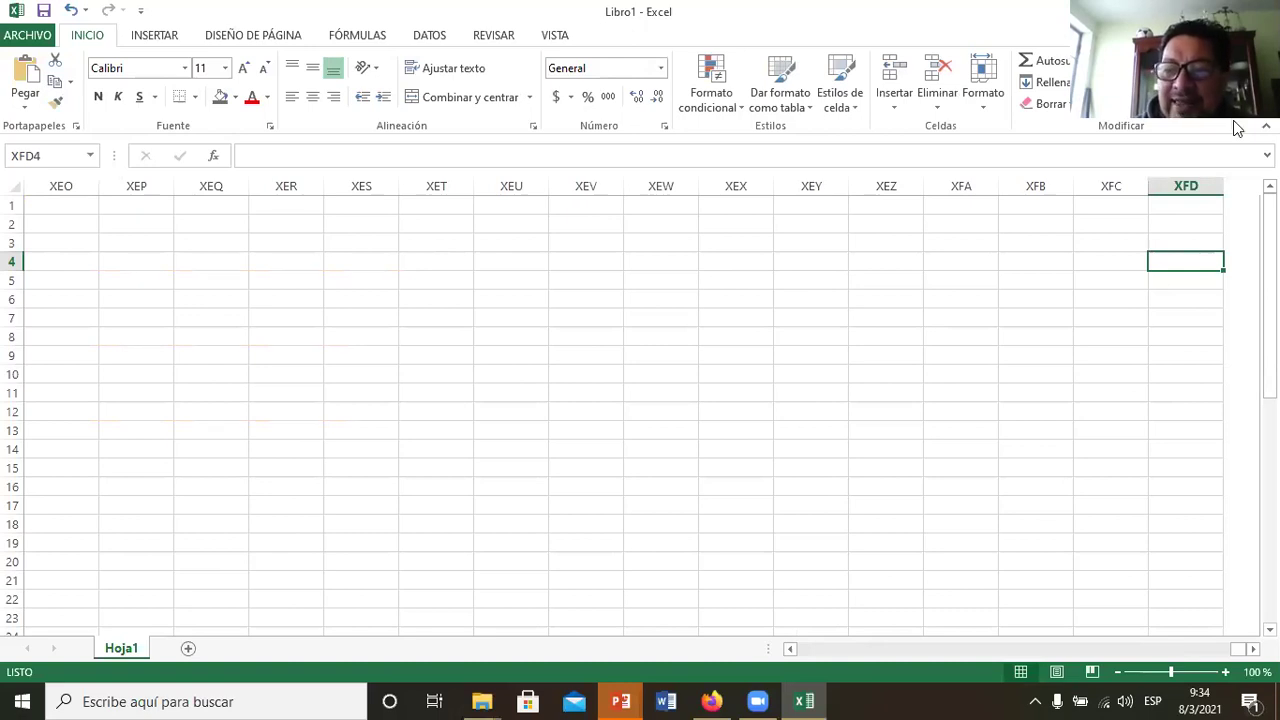
Step: Test Ctrl+arrow jumps to the sheet's last row and column and back to row 1
click(903, 311)
key(ctrl+Left)
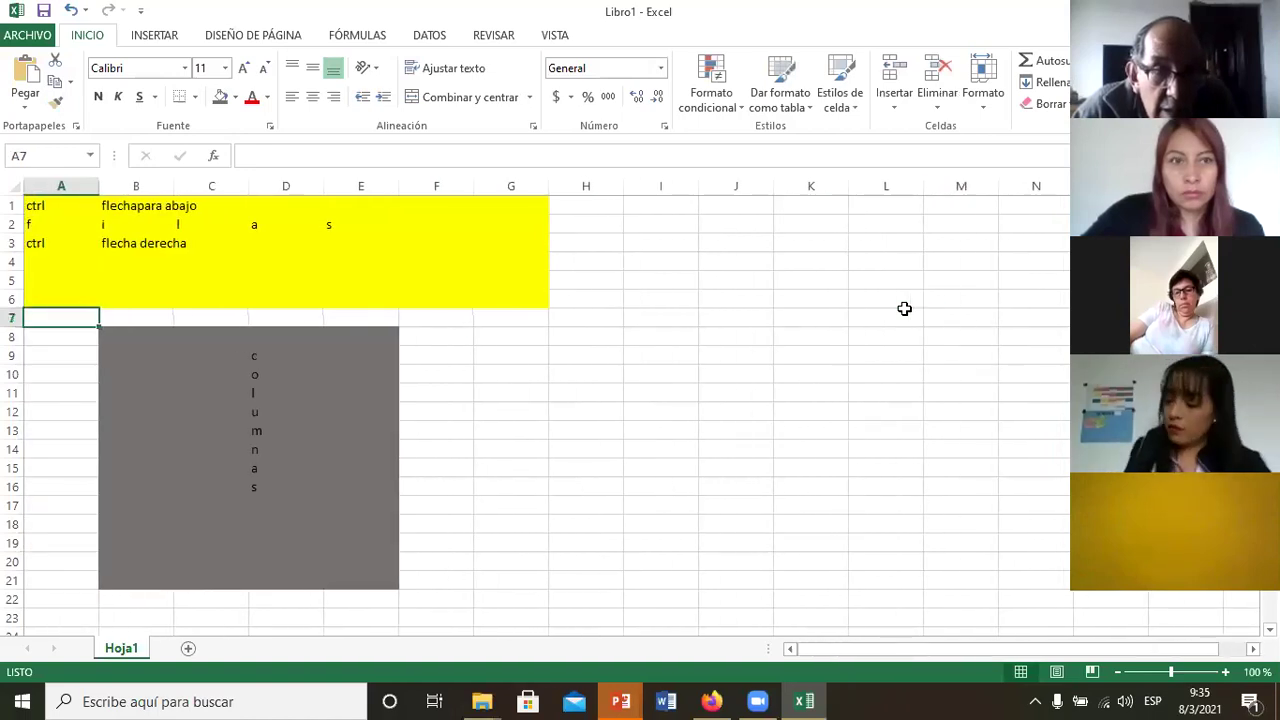
key(ctrl+Down)
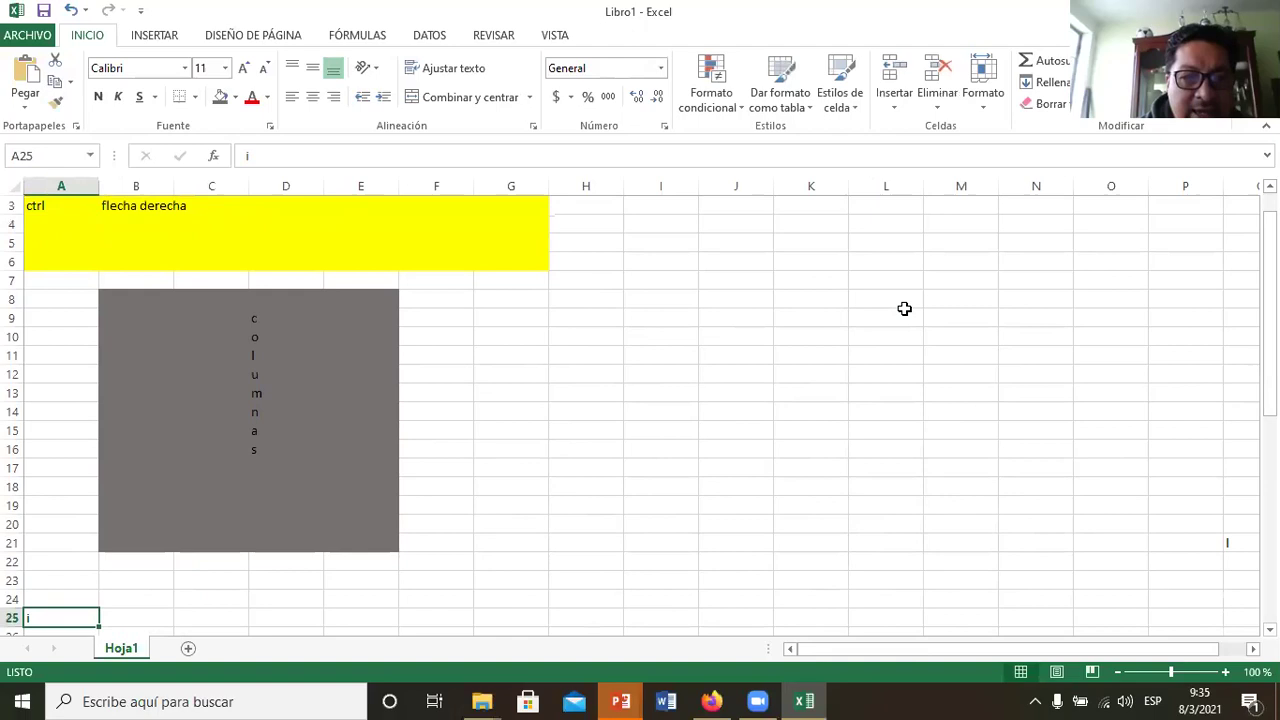
key(ctrl+Down)
key(ctrl+Down)
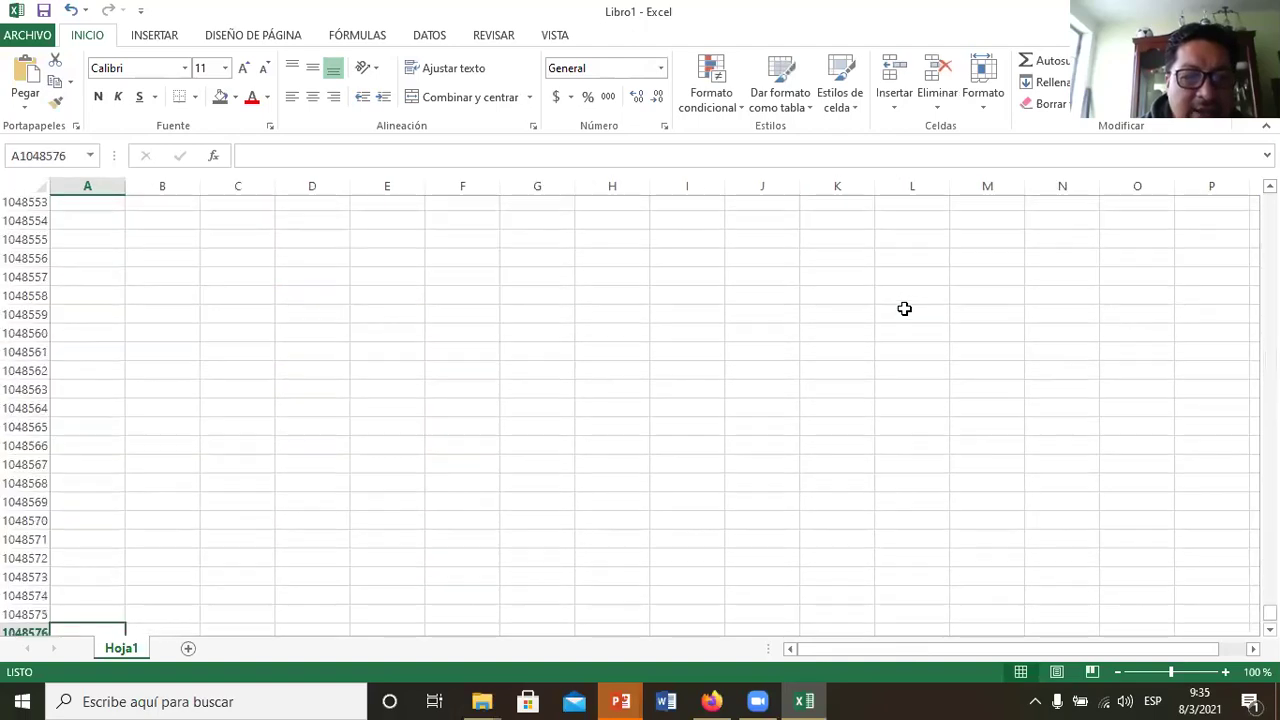
key(ctrl+Right)
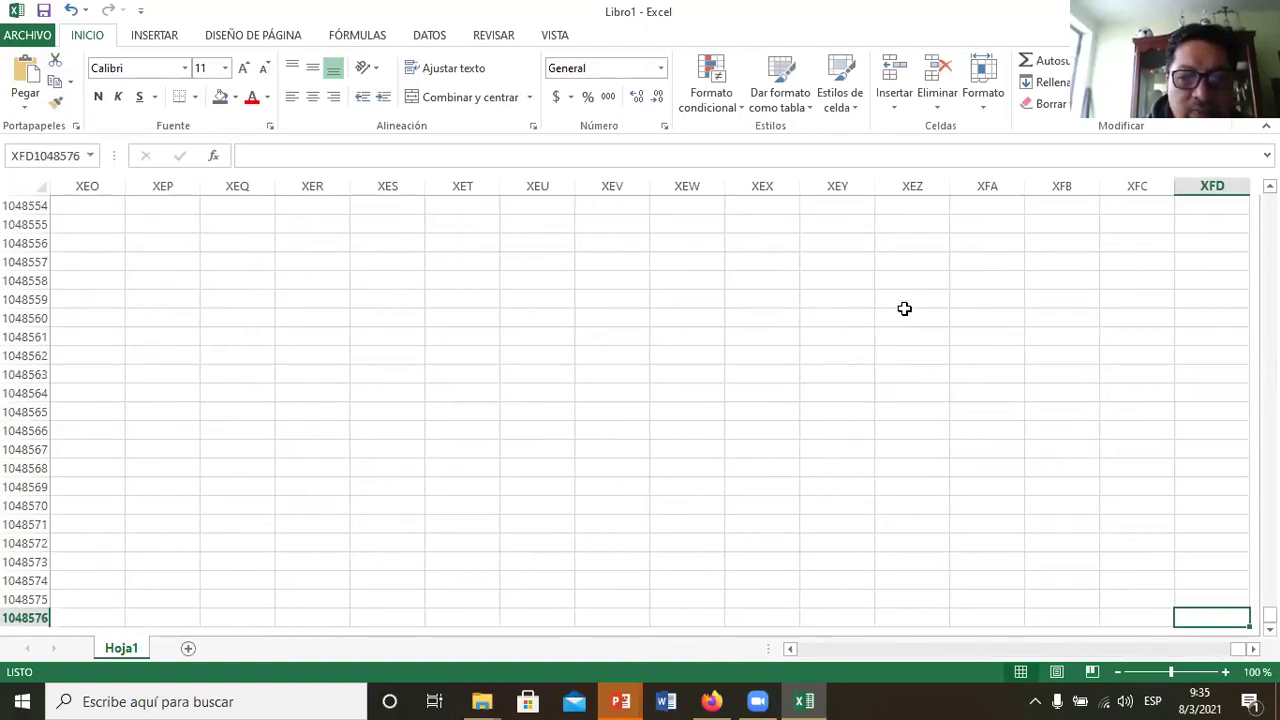
key(ctrl+Up)
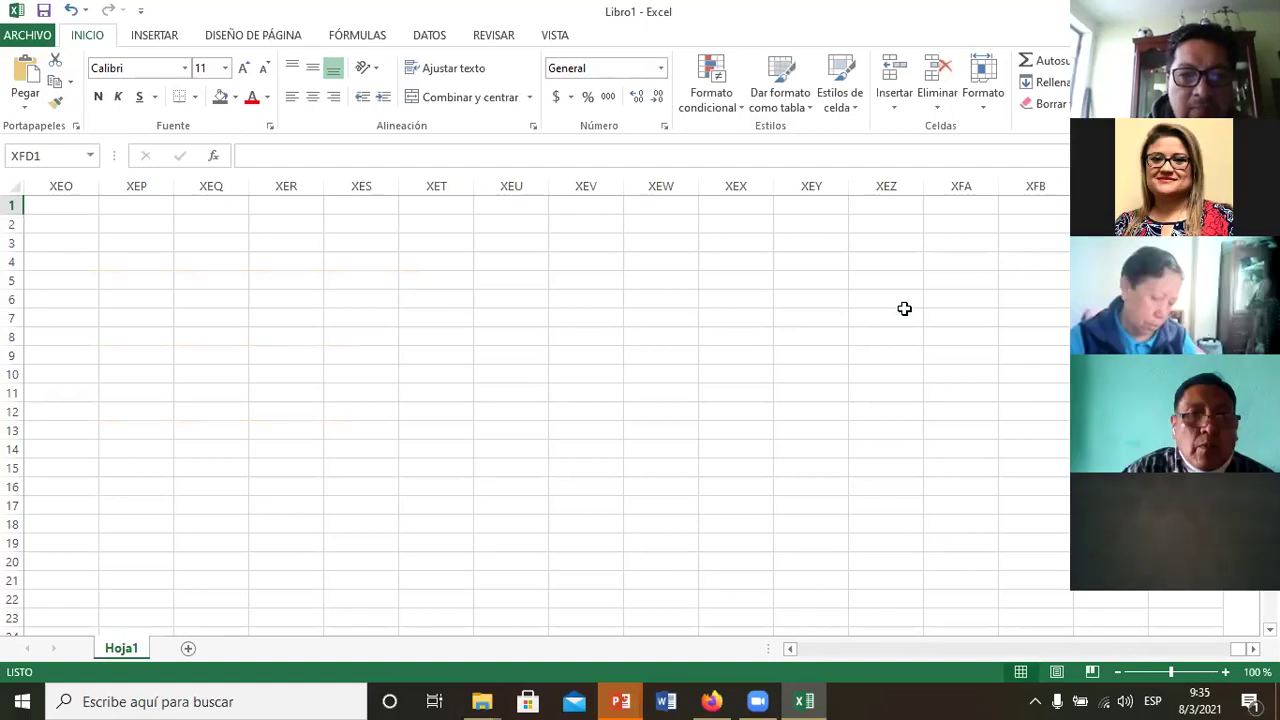
key(ctrl+Left)
key(ctrl+Left)
Step: Enter the word 'celda' in cell C5
key(Down)
key(Down)
key(Down)
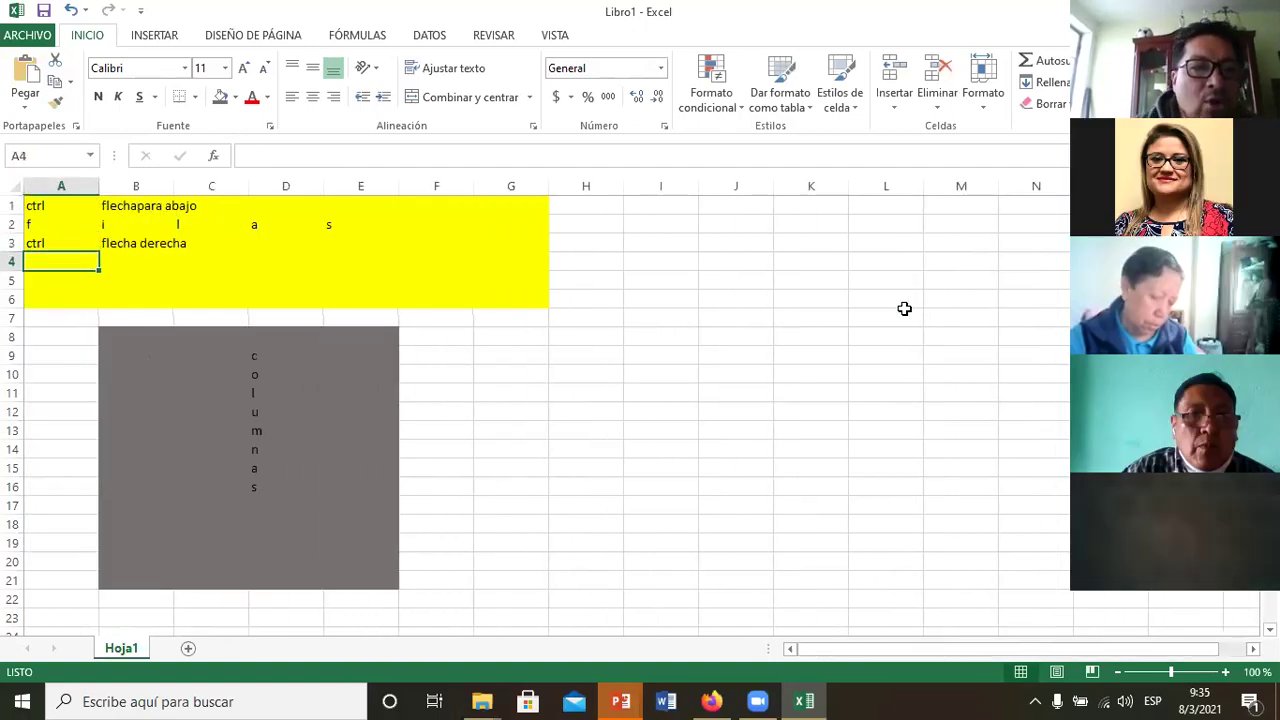
key(Right)
key(Down)
key(Right)
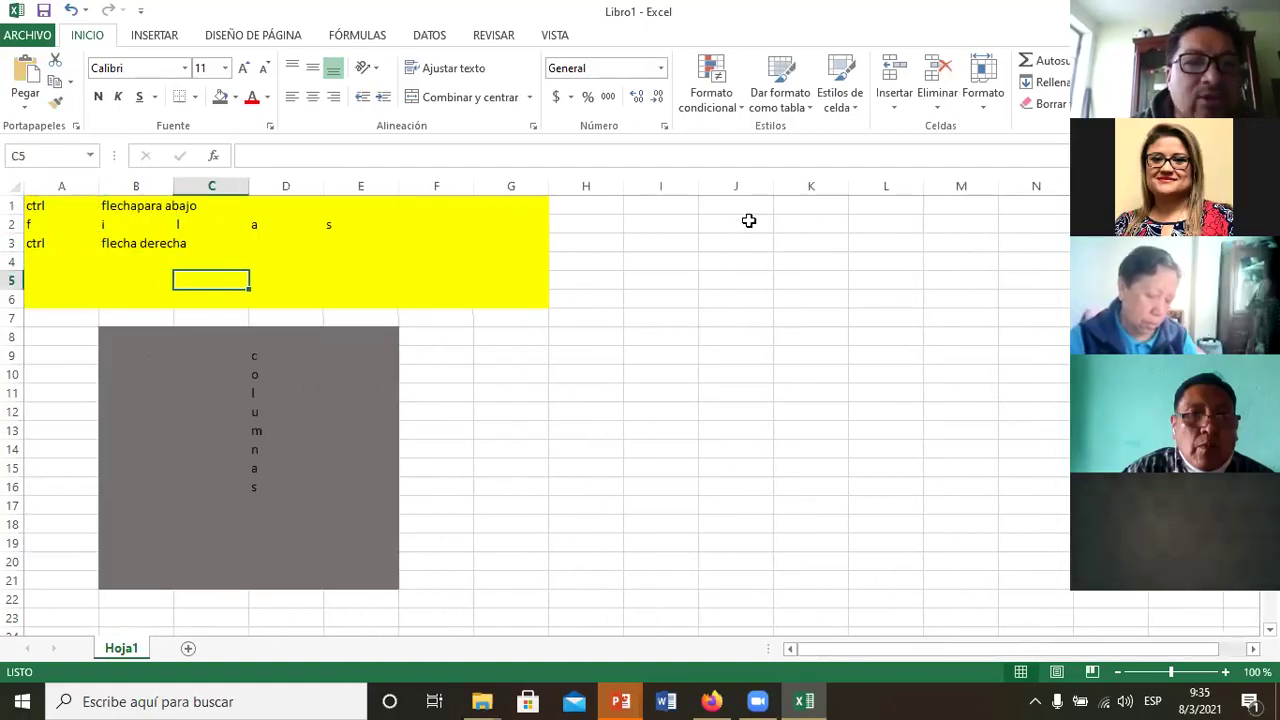
text(cel)
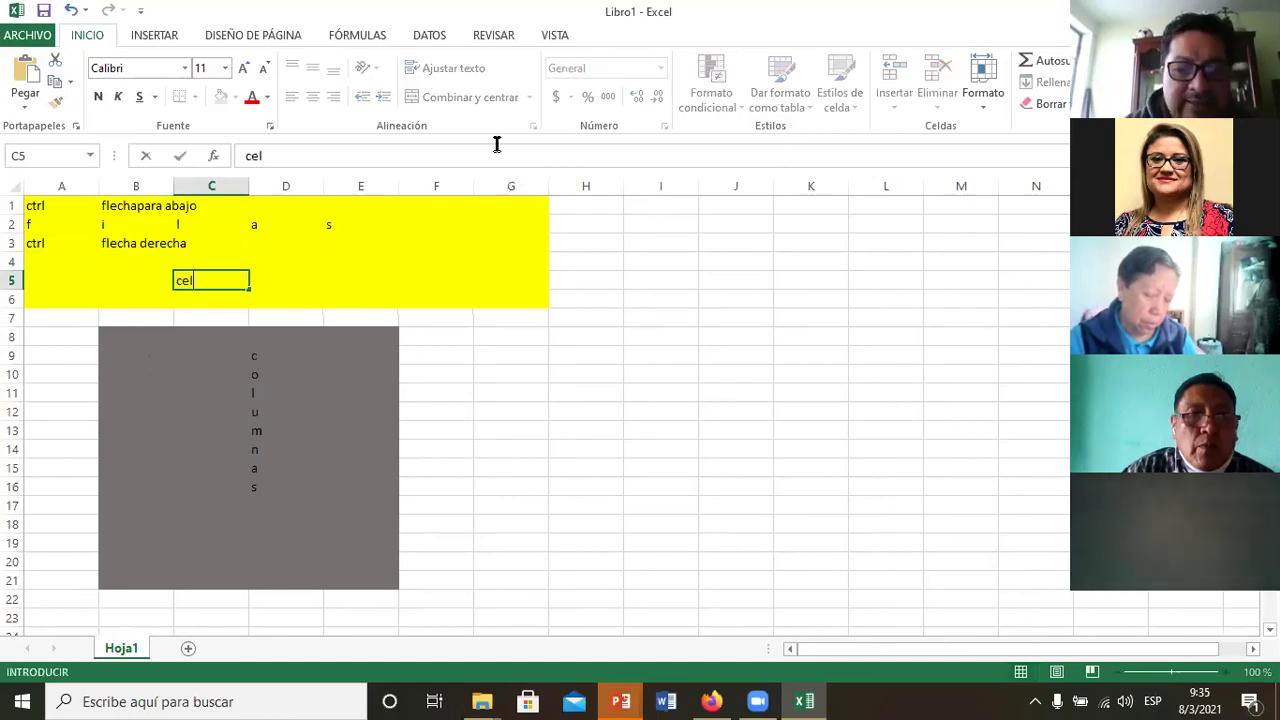
text(da)
key(Return)
key(Up)
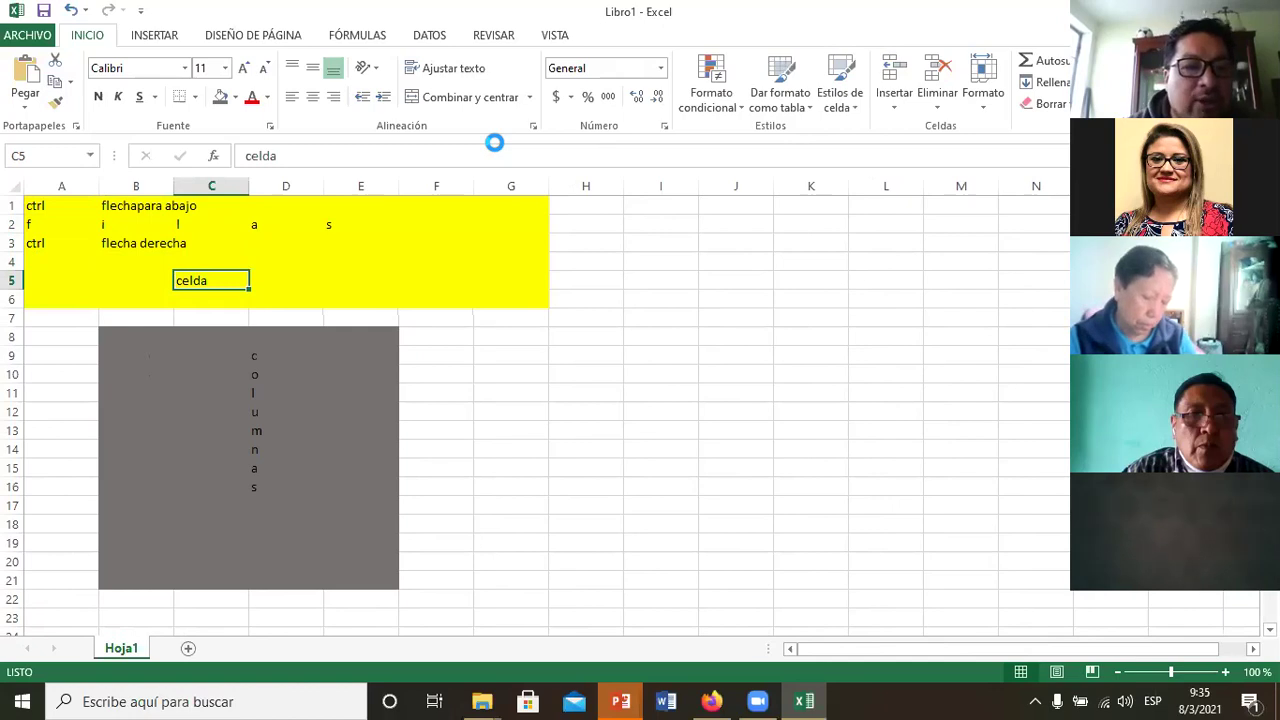
Step: Make 'celda' bold with Ctrl+N and move to cell D5
key(ctrl+n)
key(Right)
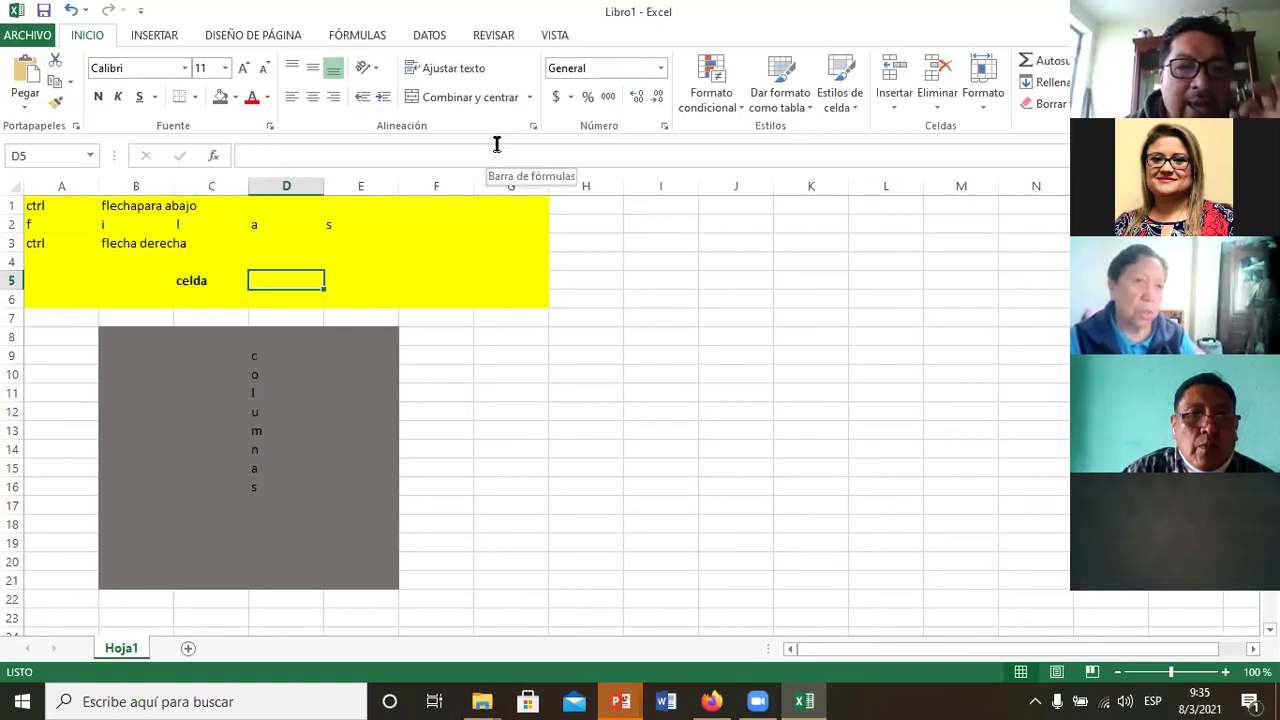
key(Up)
key(Down)
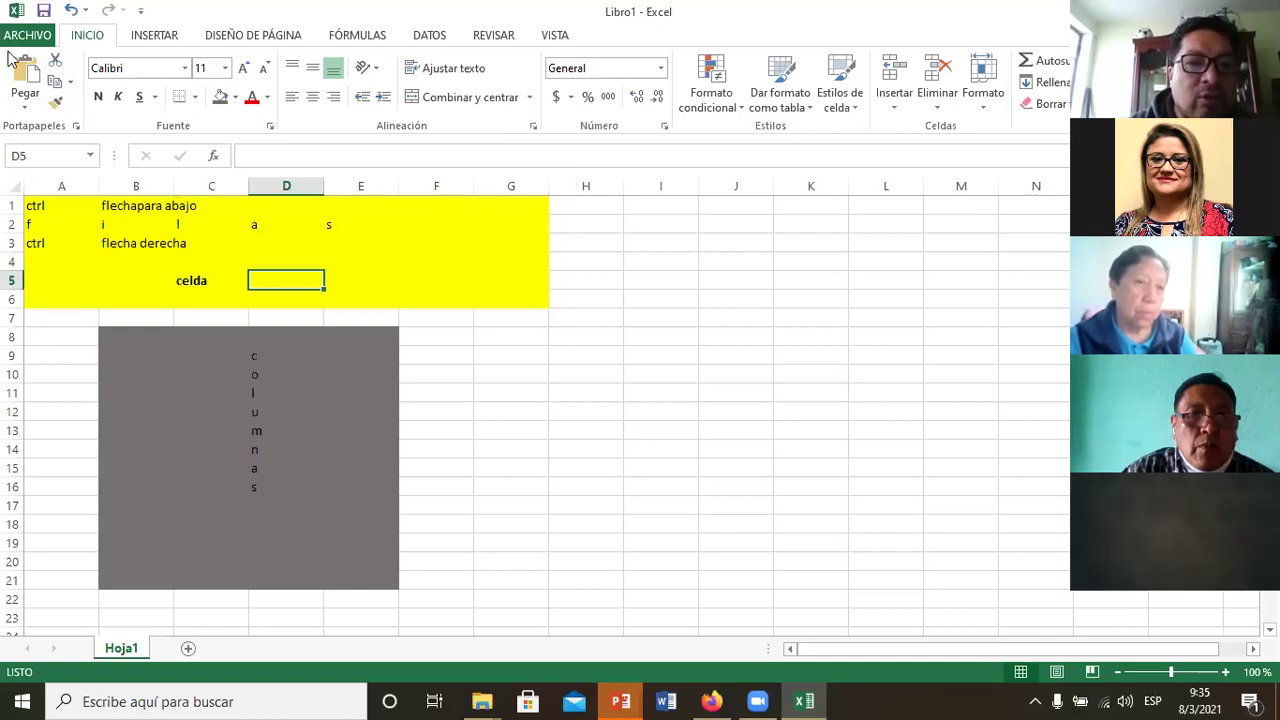
Step: Fill D5 grey, enter 'd5' in it and make it bold
click(220, 97)
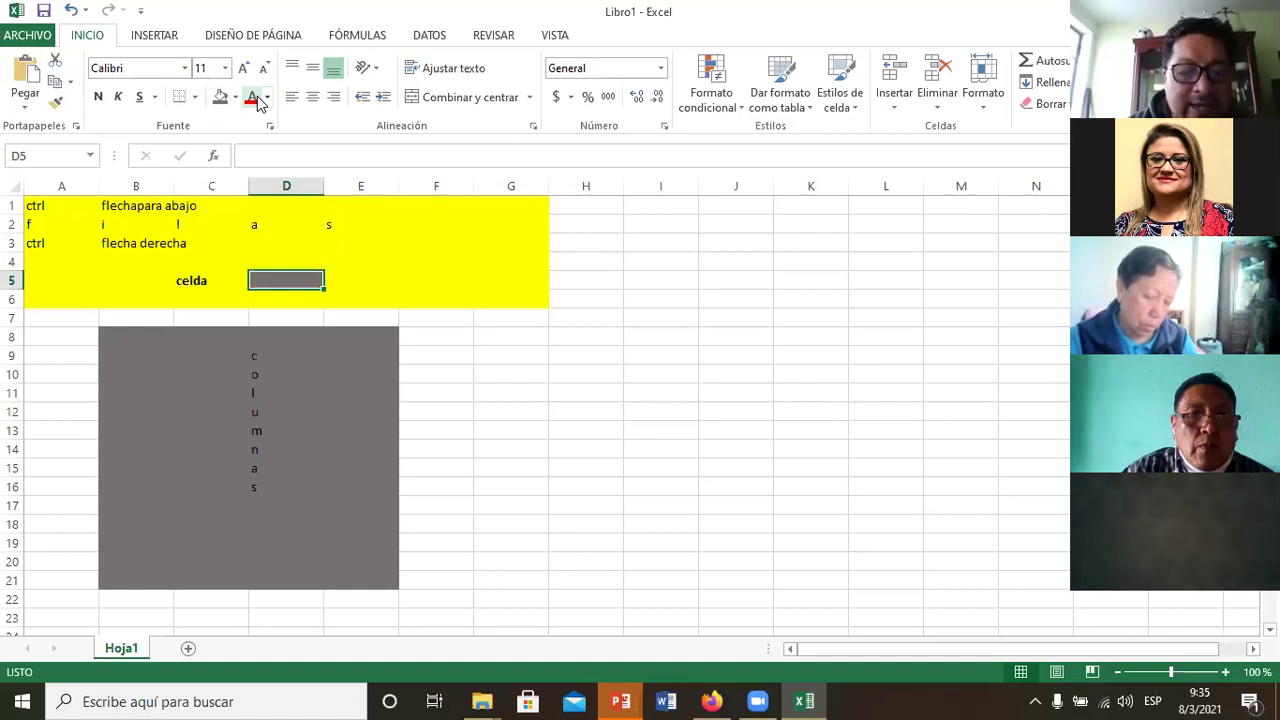
text(d5)
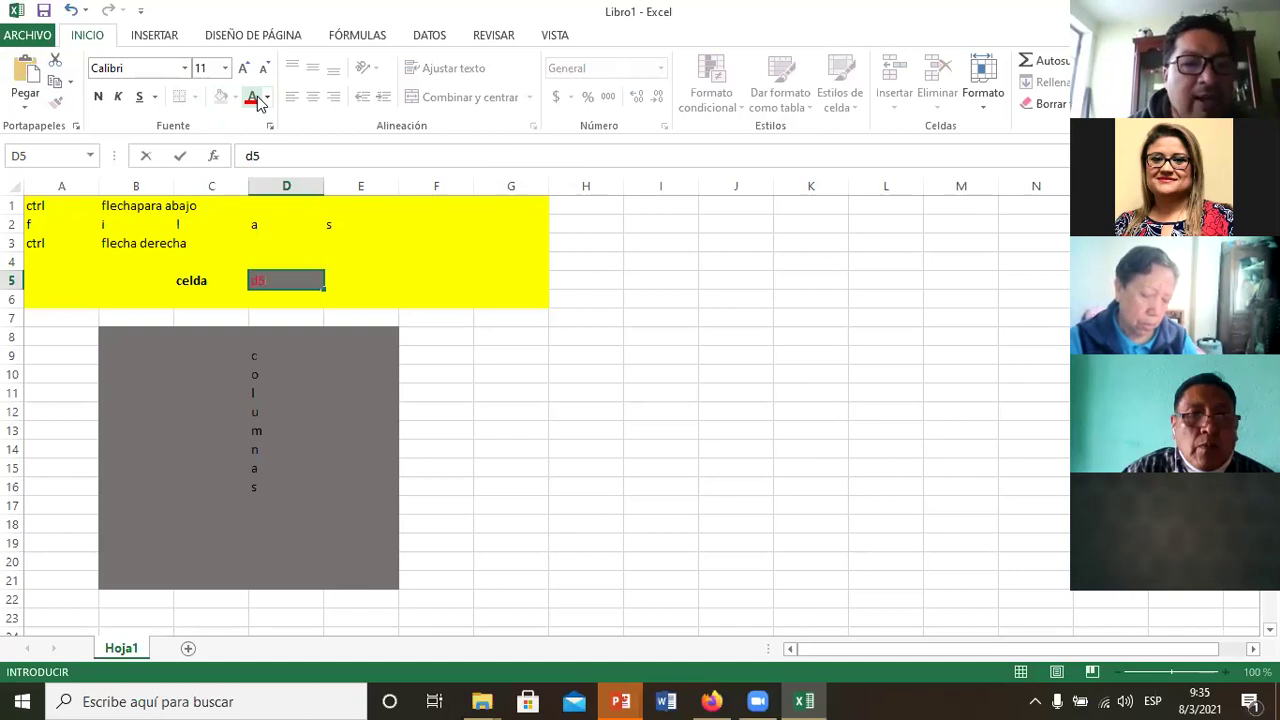
key(Return)
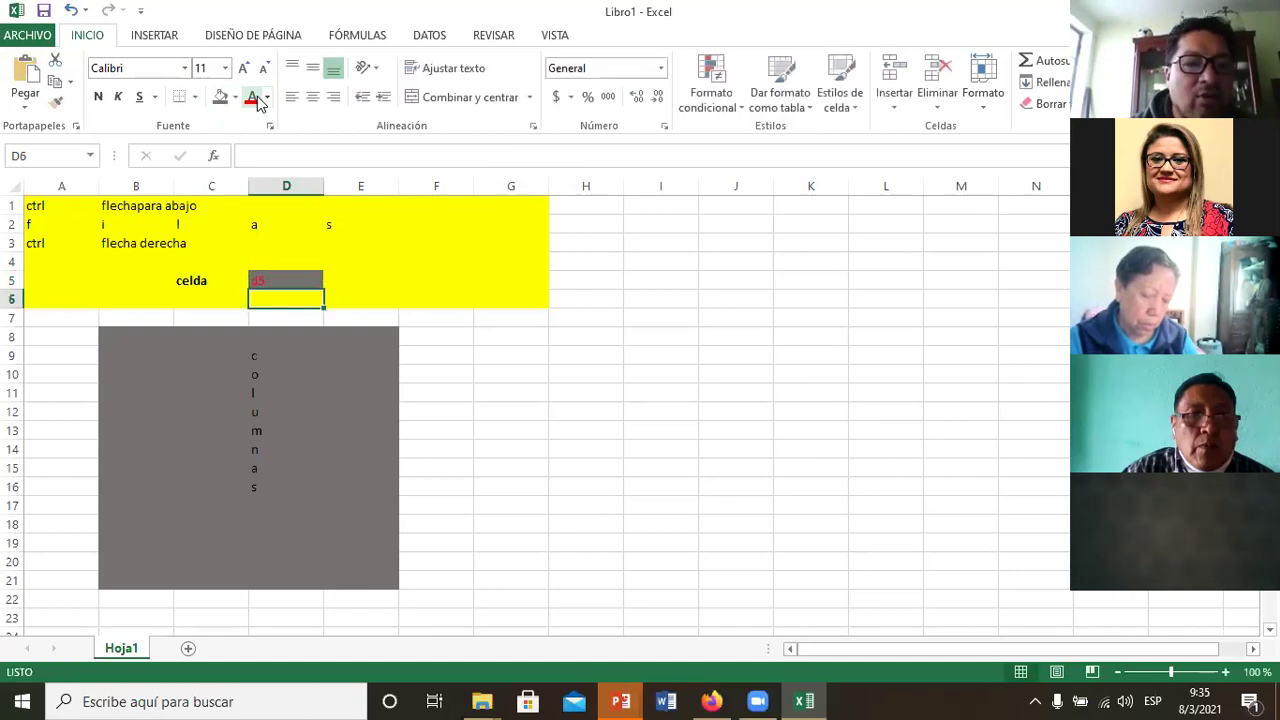
key(Up)
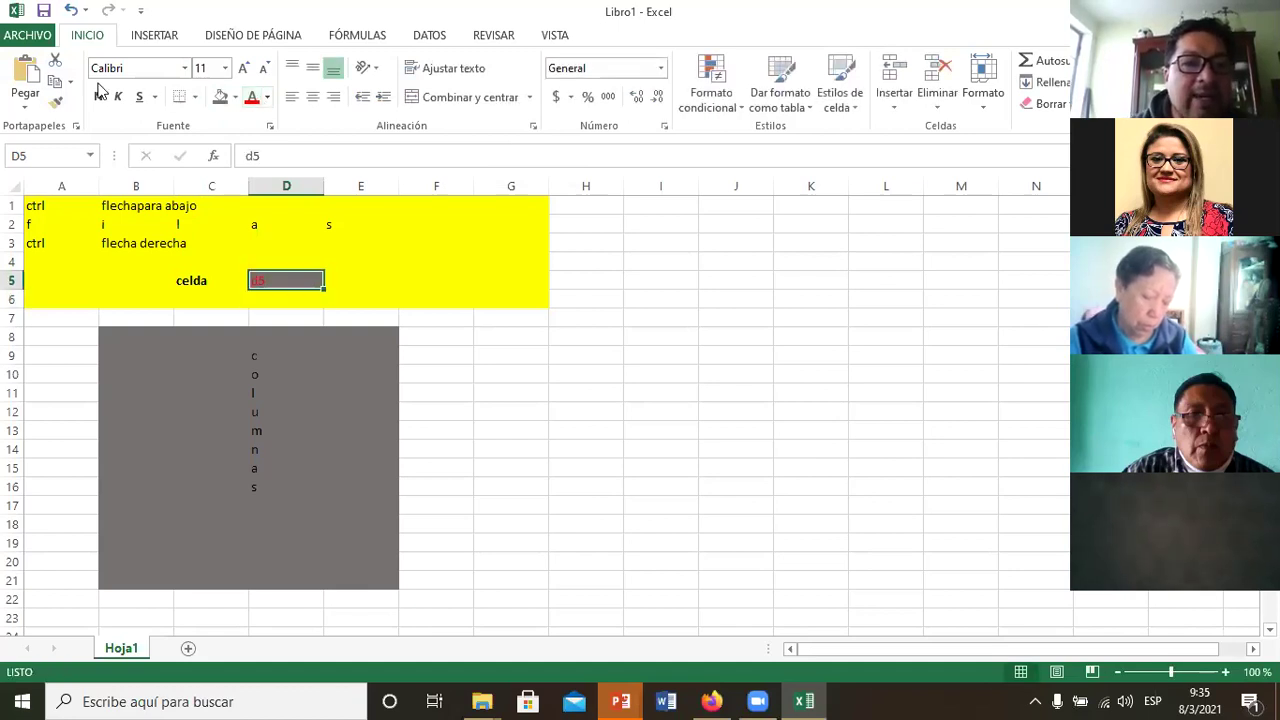
click(104, 94)
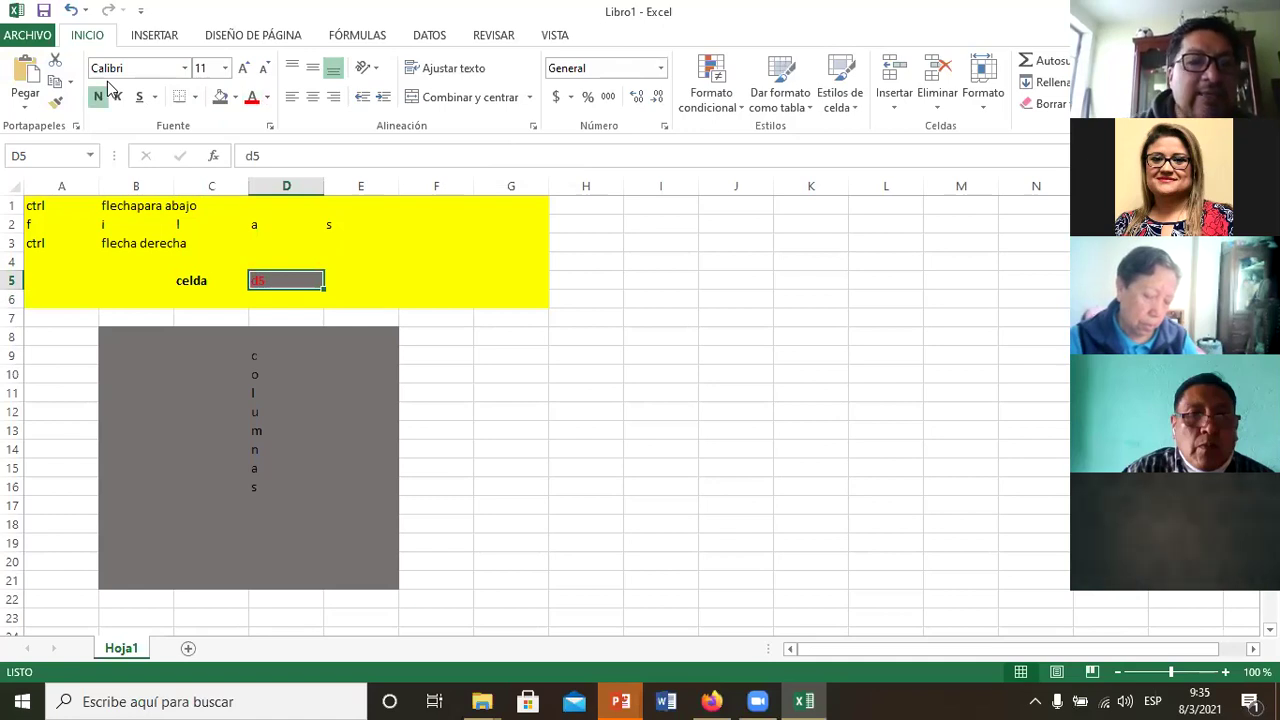
key(Down)
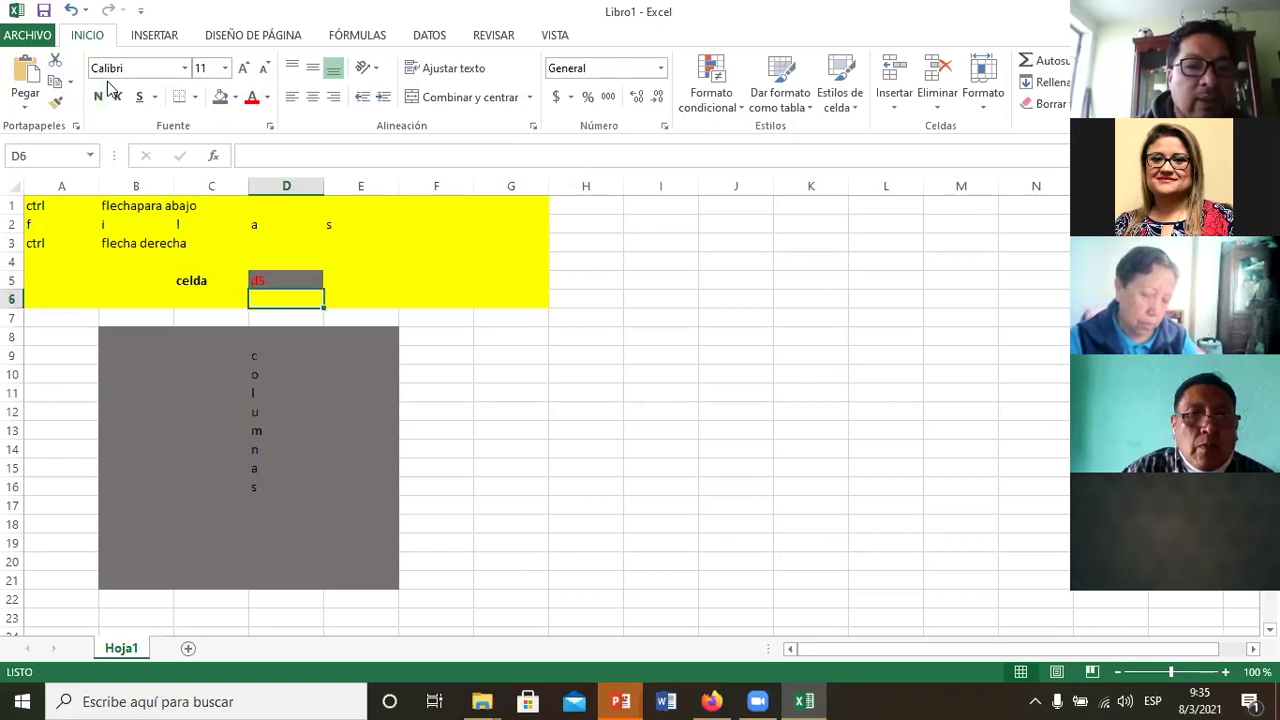
key(Right)
key(Right)
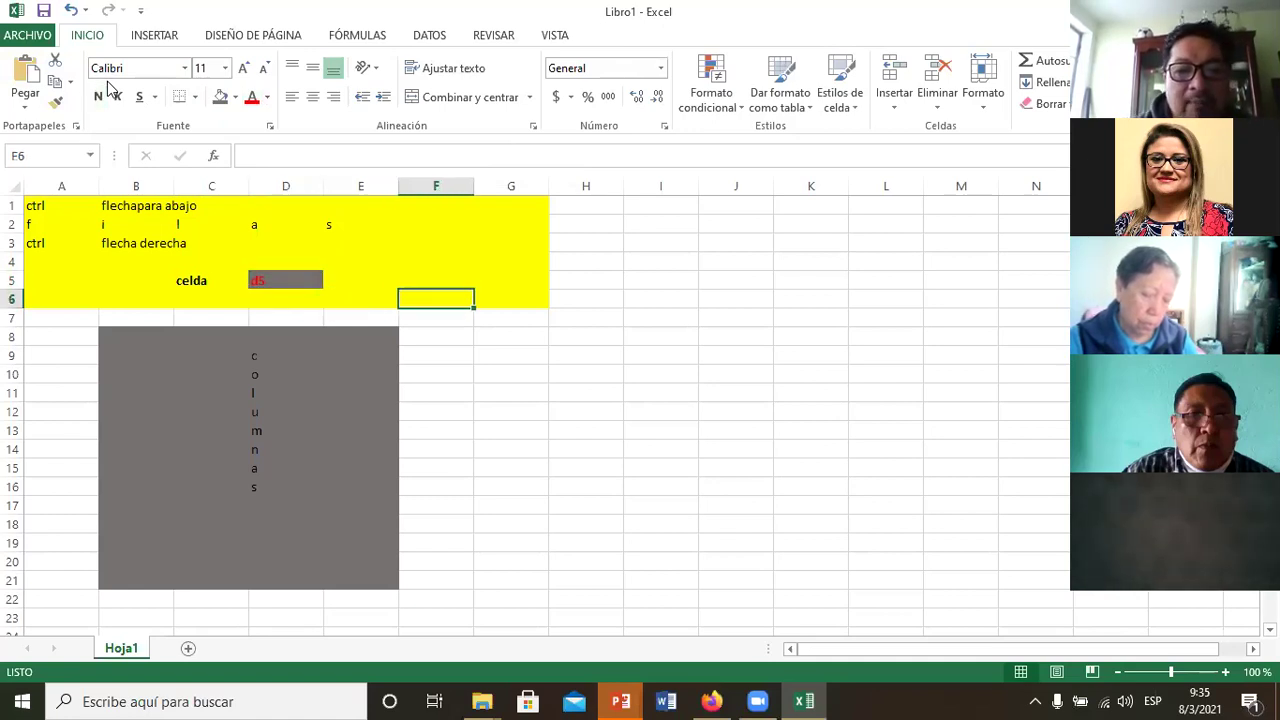
key(Right)
key(Down)
key(Down)
key(Down)
key(Down)
key(Down)
key(Down)
key(Down)
key(Down)
key(Down)
key(Down)
key(Down)
key(Right)
key(Right)
key(Right)
key(Right)
key(Right)
key(Right)
key(Right)
key(Right)
key(Down)
key(Down)
key(Down)
key(Down)
key(Down)
key(Down)
key(Down)
key(Down)
key(Down)
Step: Jump out to cell AA614 in the empty area and open the Ir a dialog with F5
key(Page_Down)
key(Page_Down)
key(Page_Down)
key(Page_Down)
key(Left)
key(Left)
key(Left)
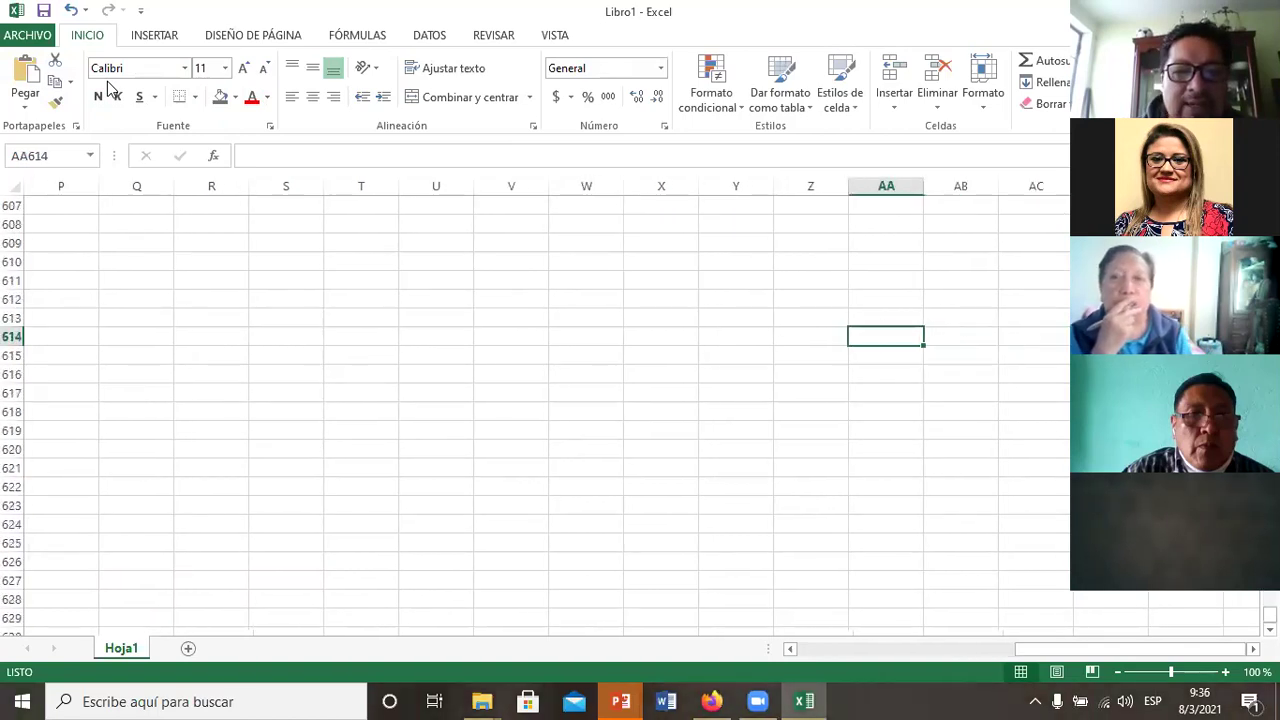
key(Left)
key(Left)
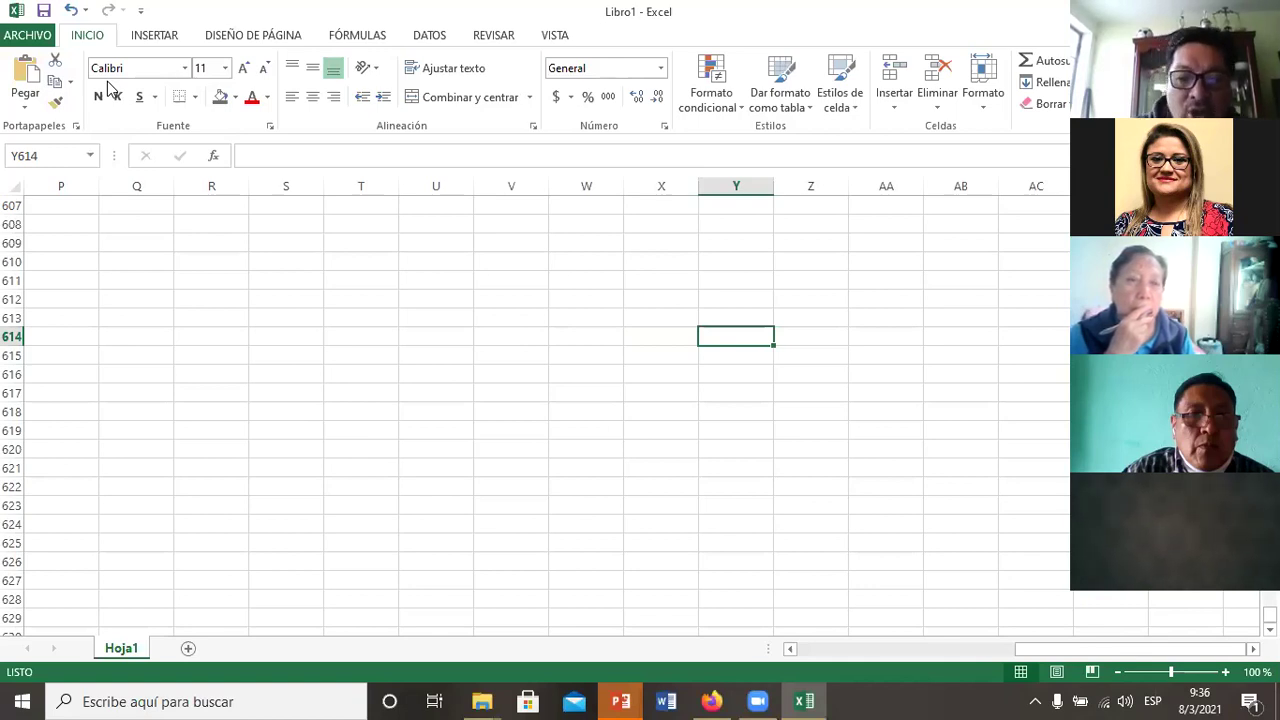
key(F5)
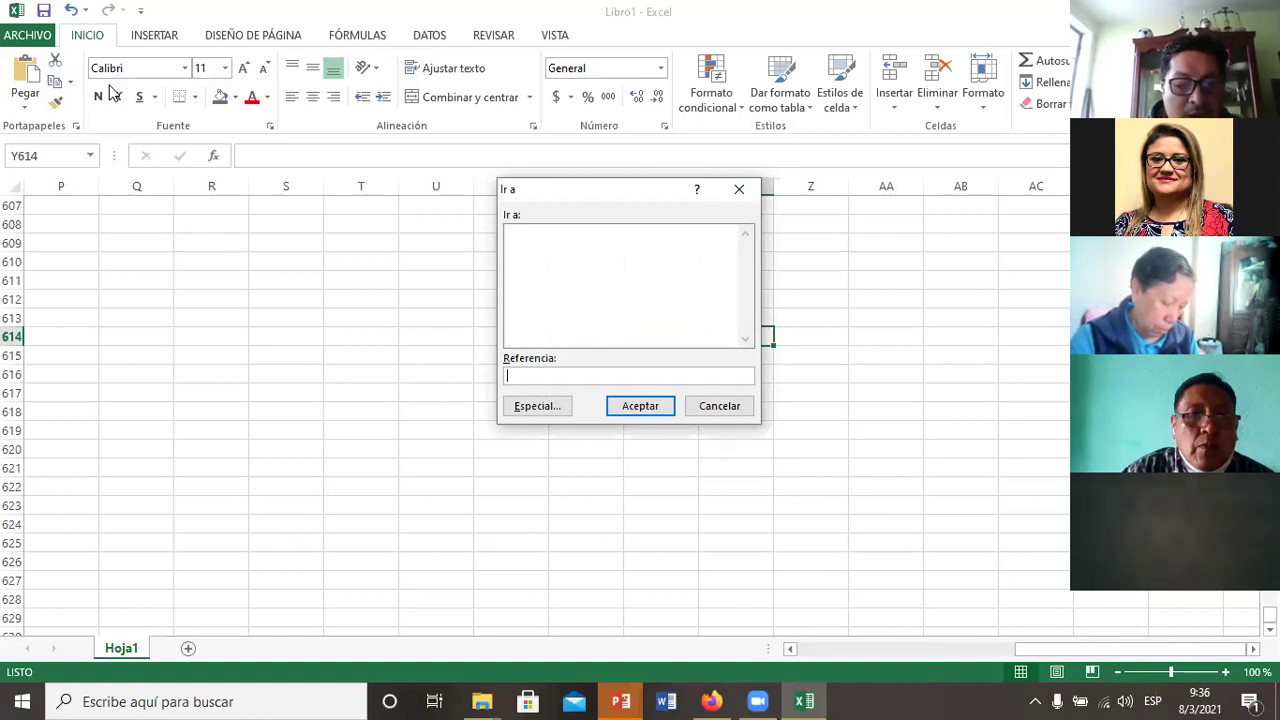
Step: Go to cell C5 through Ir a, then move around the cells near A1 and B5
text(c5)
key(Return)
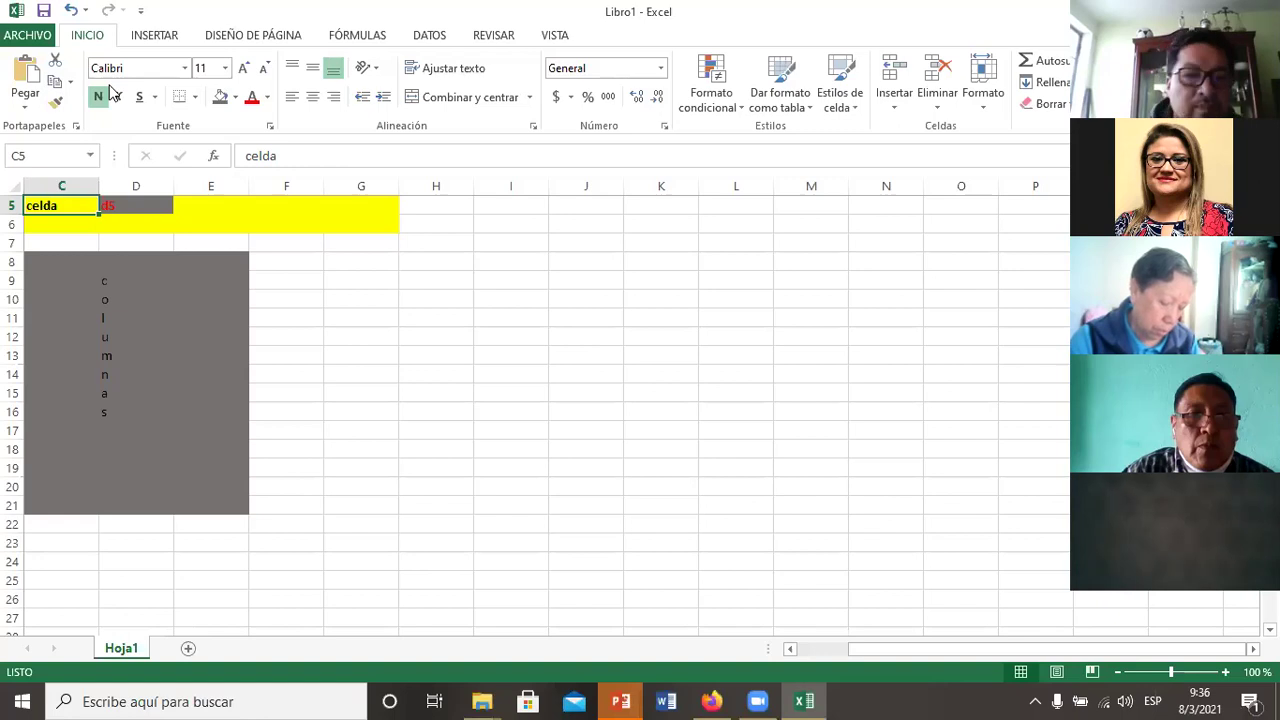
key(Left)
key(Left)
key(Up)
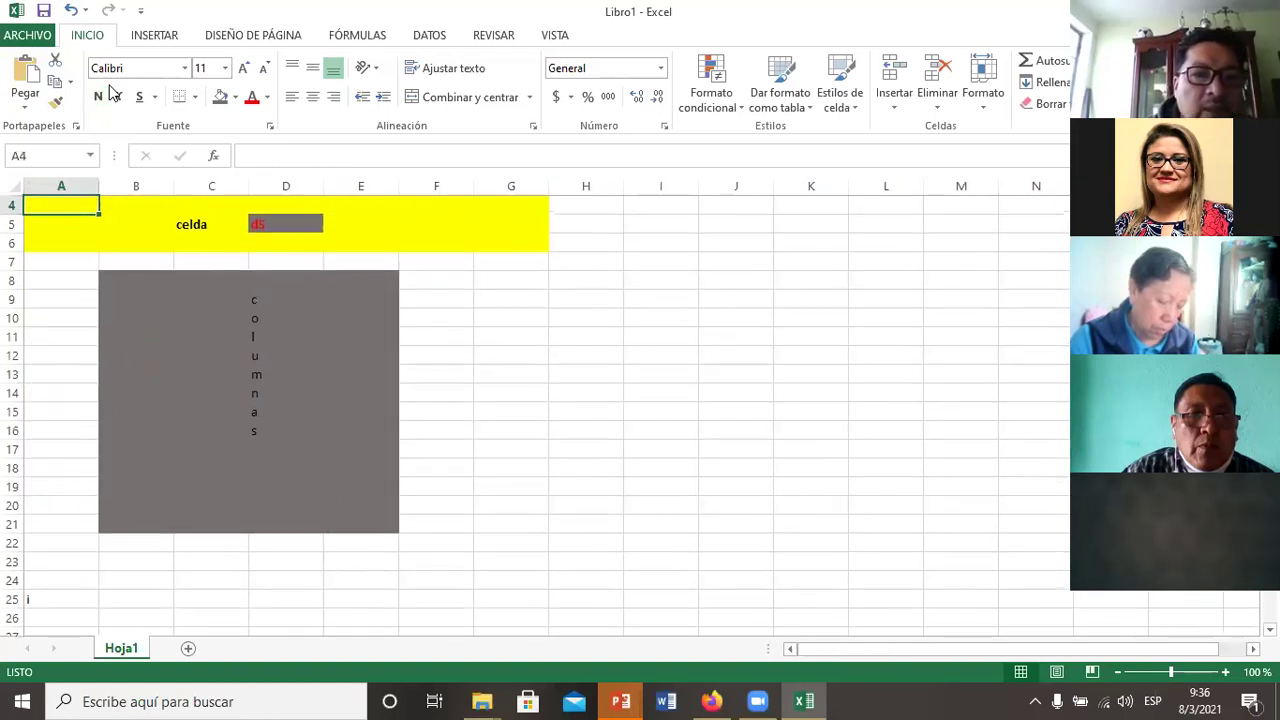
key(Up)
key(Up)
key(Up)
key(Right)
key(Down)
key(Down)
key(Down)
key(Down)
key(Right)
key(Down)
key(Down)
key(Down)
key(Down)
key(Down)
key(Down)
key(Down)
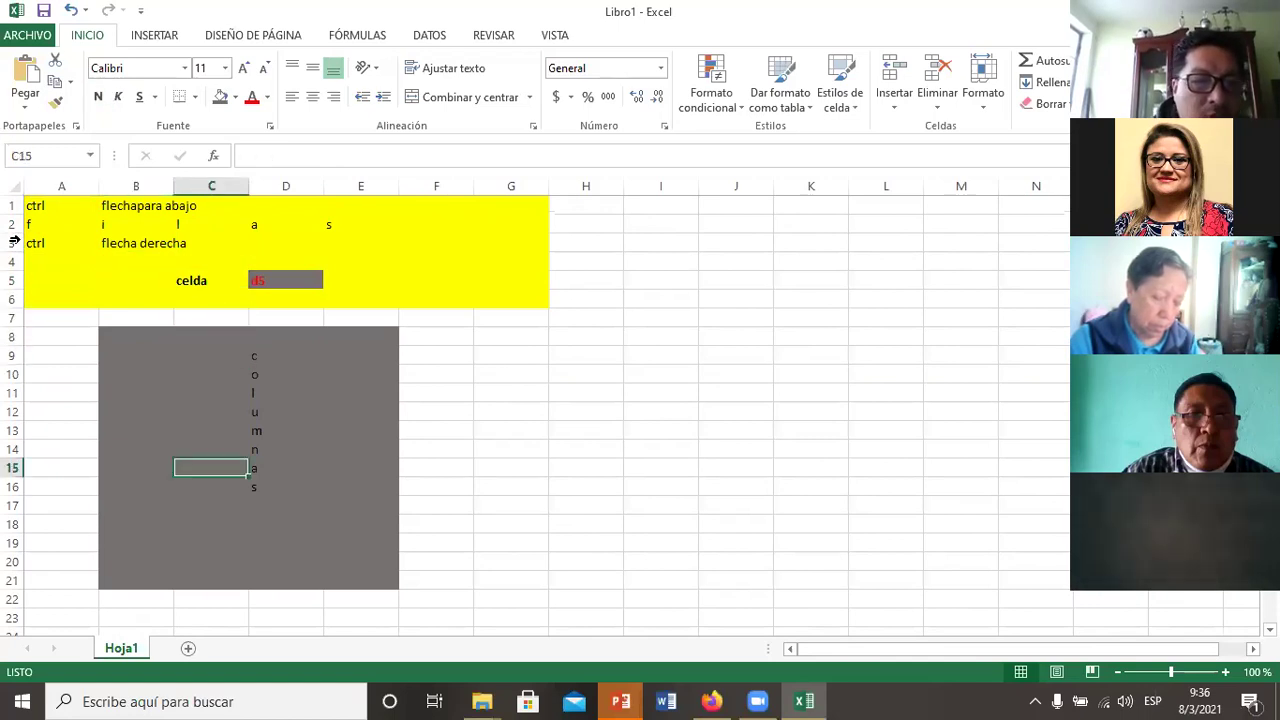
Step: Change the Hoja1 tab's name to 'hoja inicio' and return to the grid
double_click(112, 650)
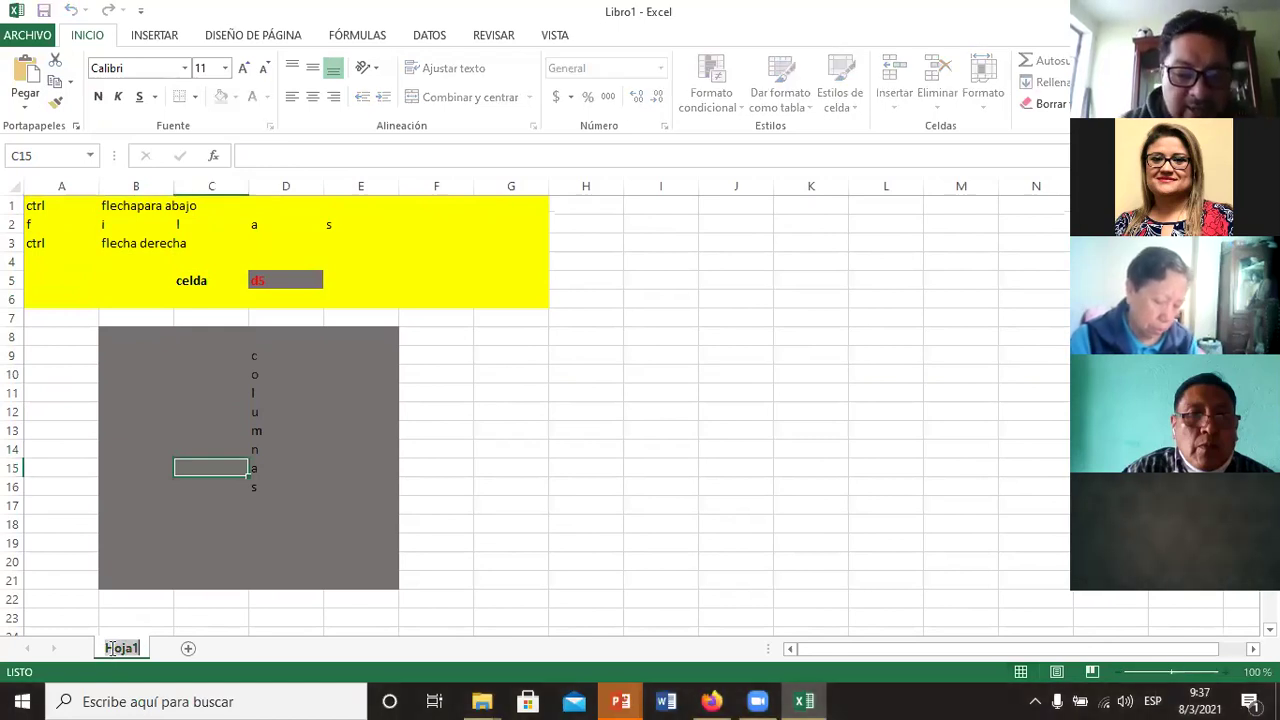
text(hoja)
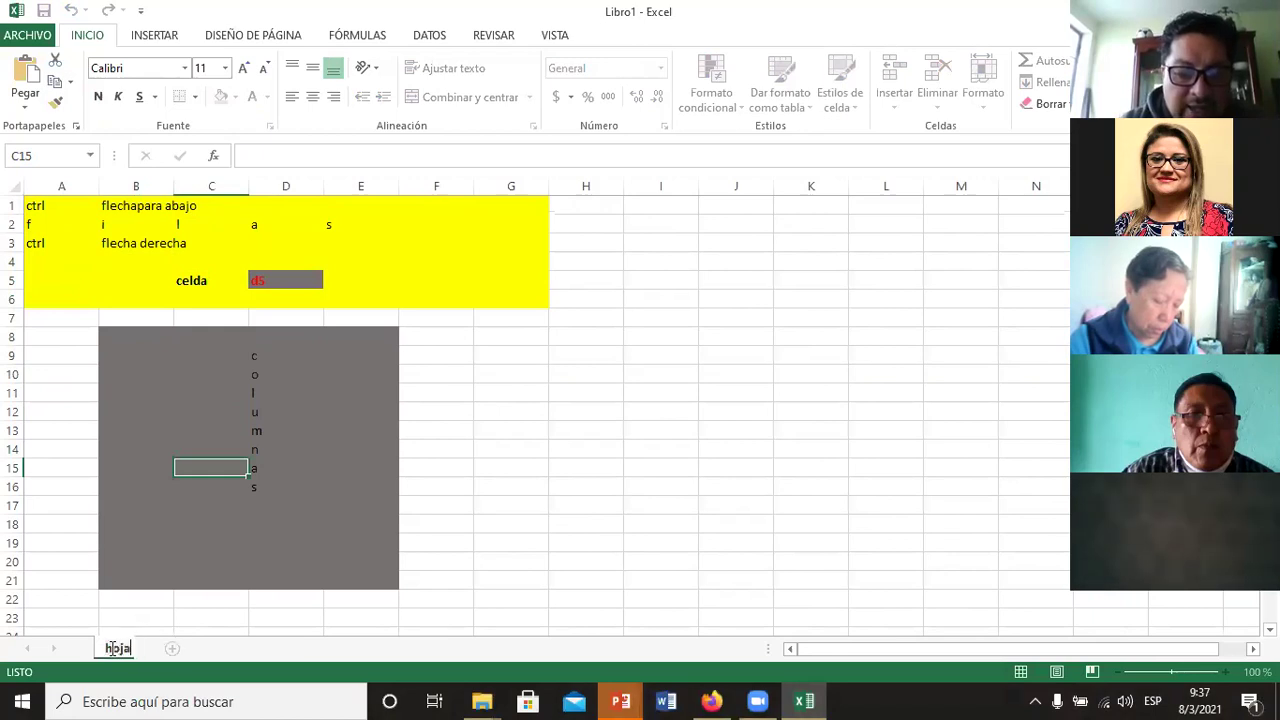
text( inicio)
key(Return)
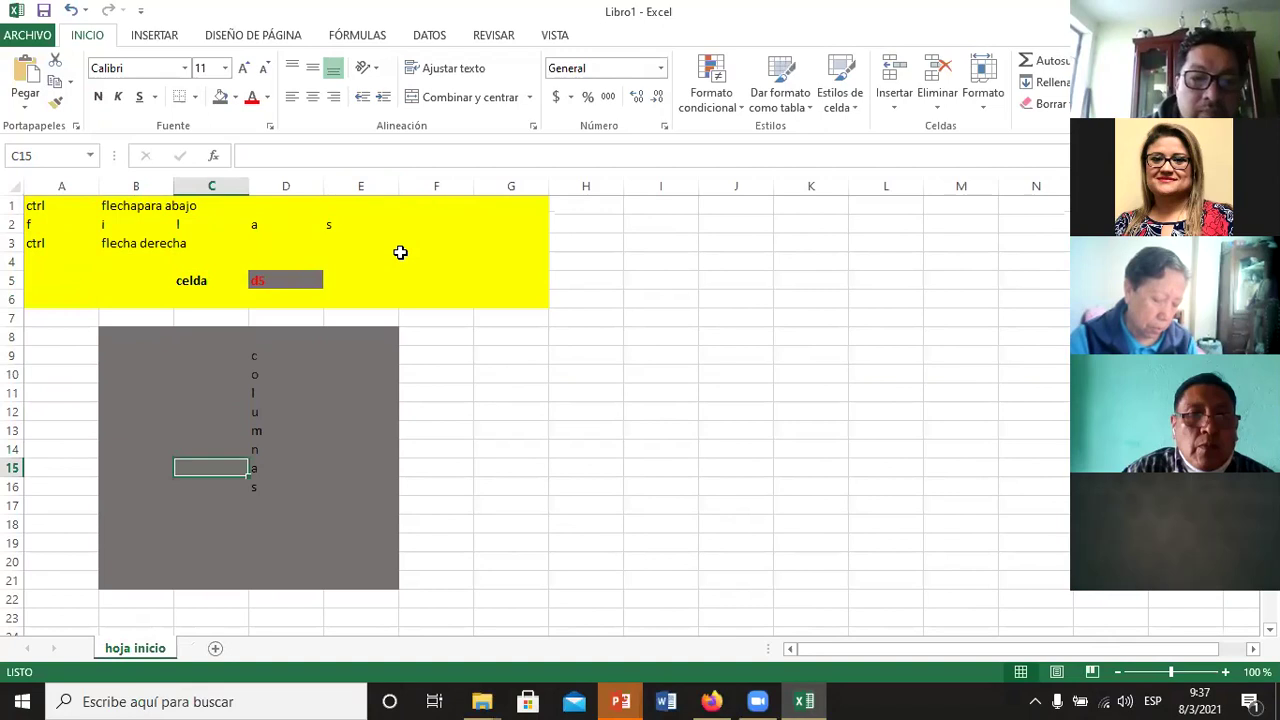
click(476, 357)
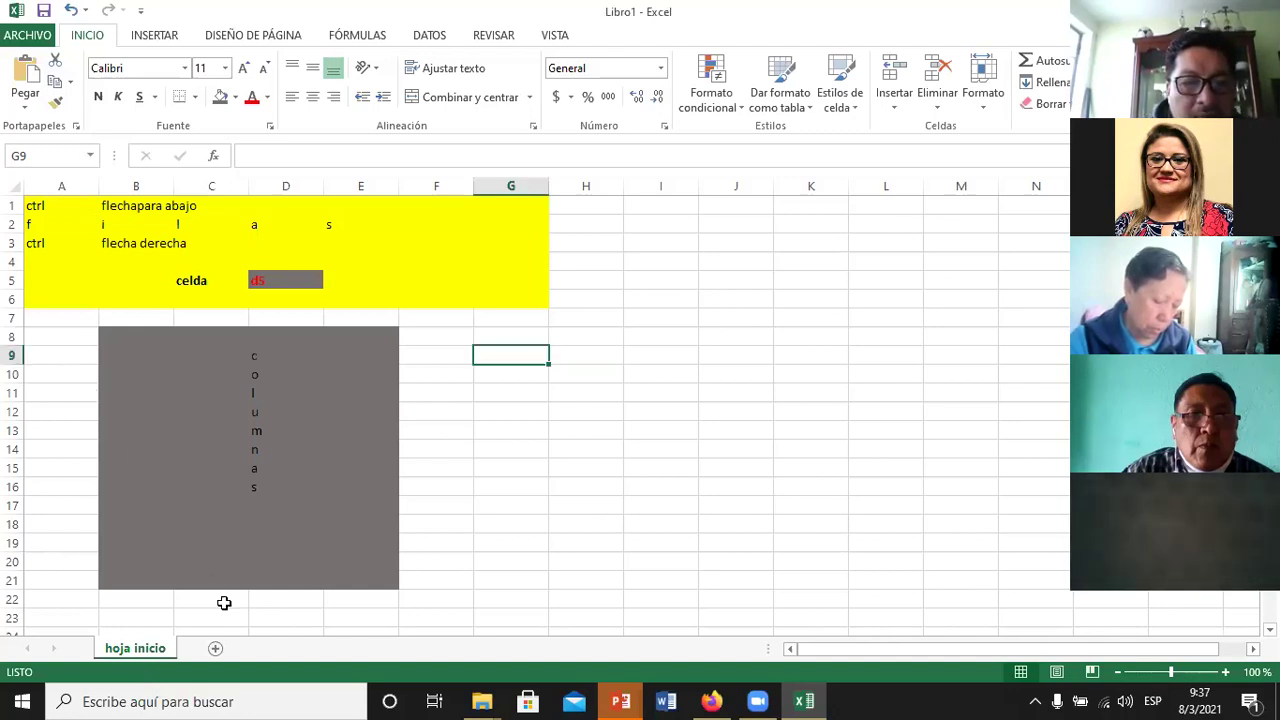
Step: Colour the 'hoja inicio' tab orange from its right-click menu
right_click(160, 652)
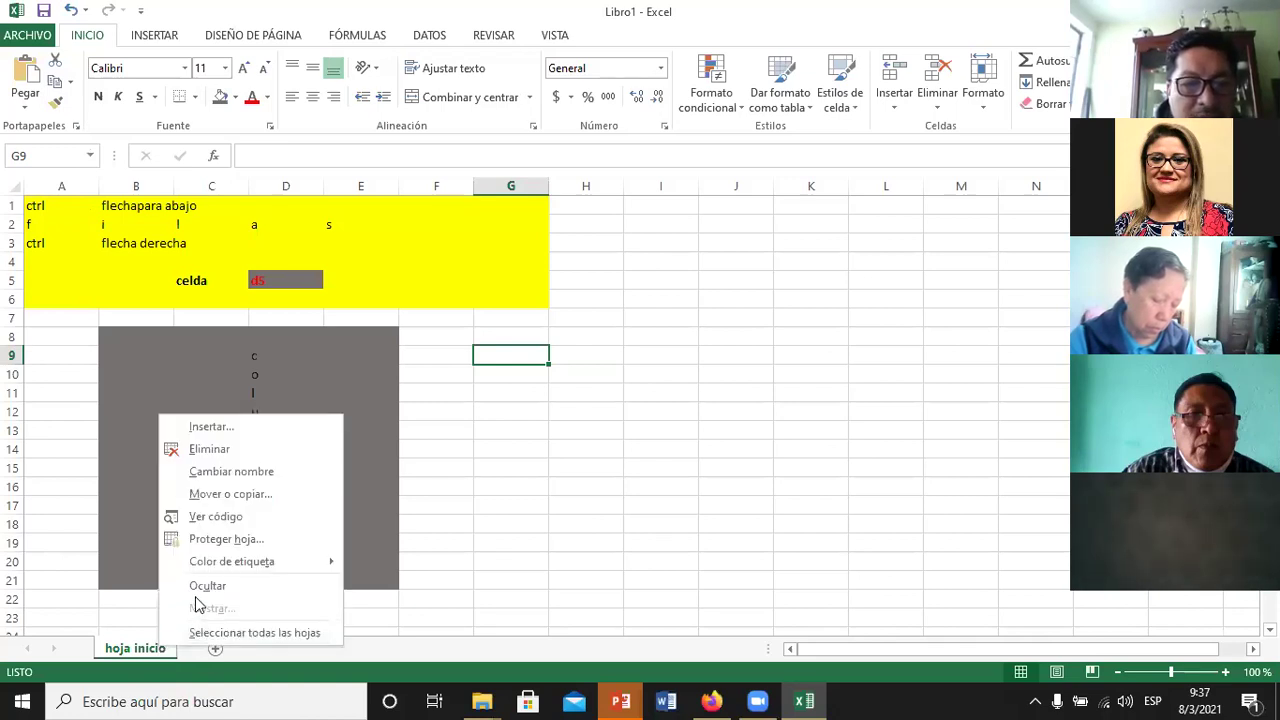
mouse_move(232, 561)
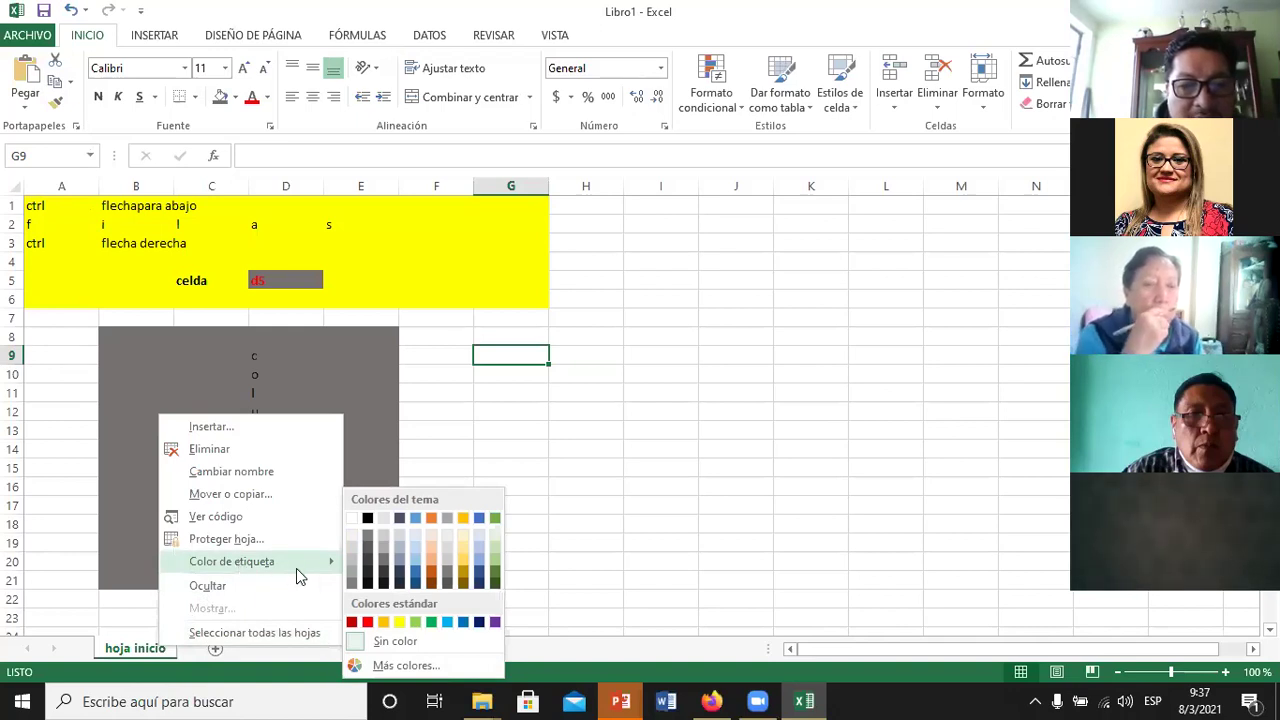
key(Escape)
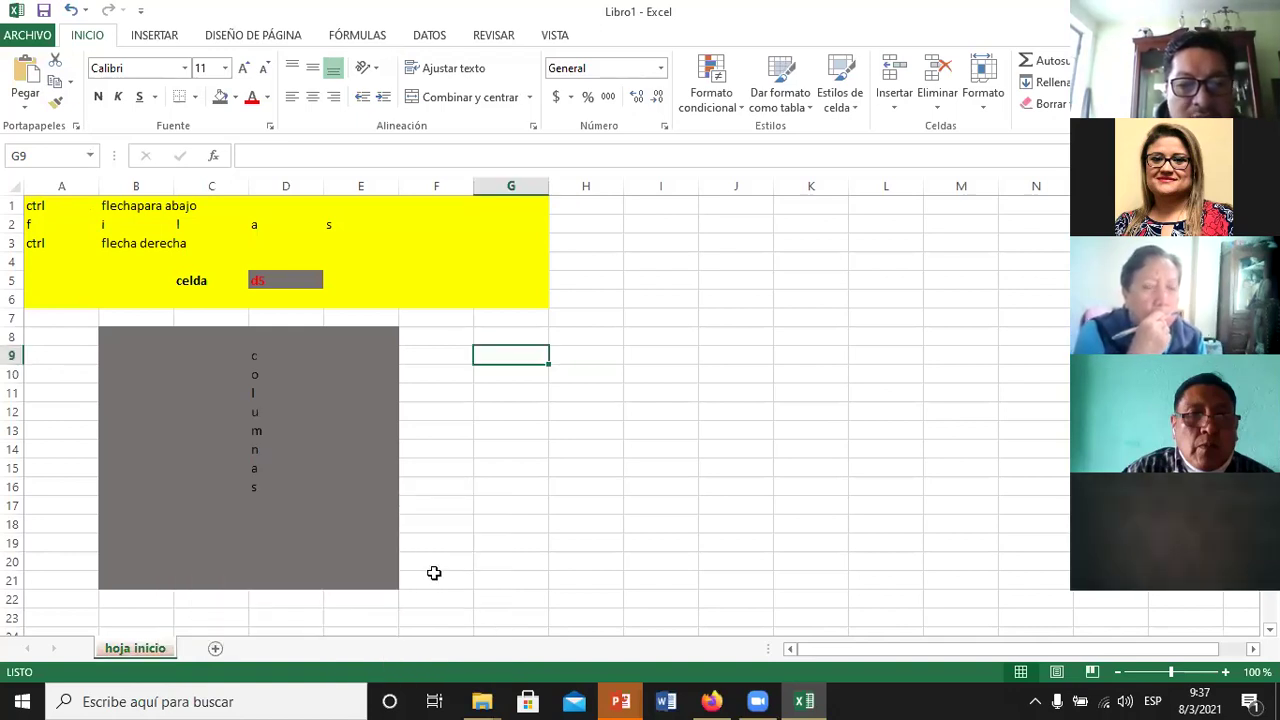
click(431, 575)
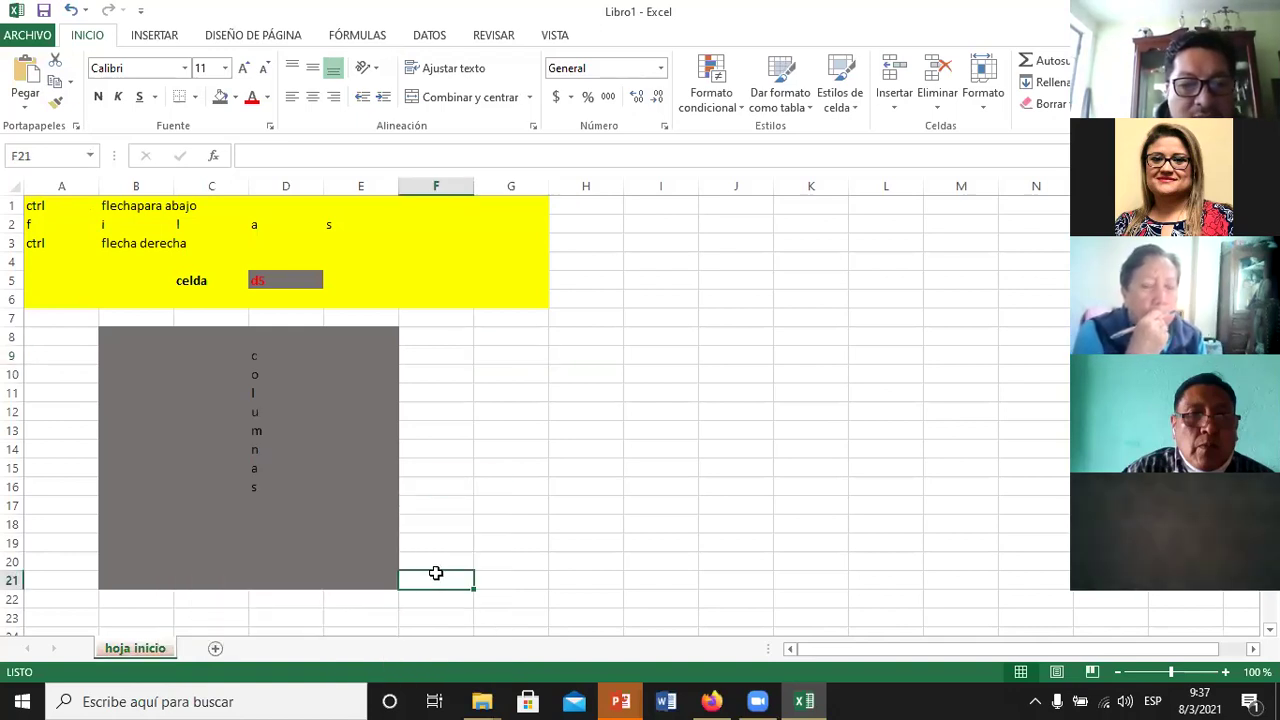
Step: Add a new sheet and rename Hoja2 to 'primera practica'
click(215, 649)
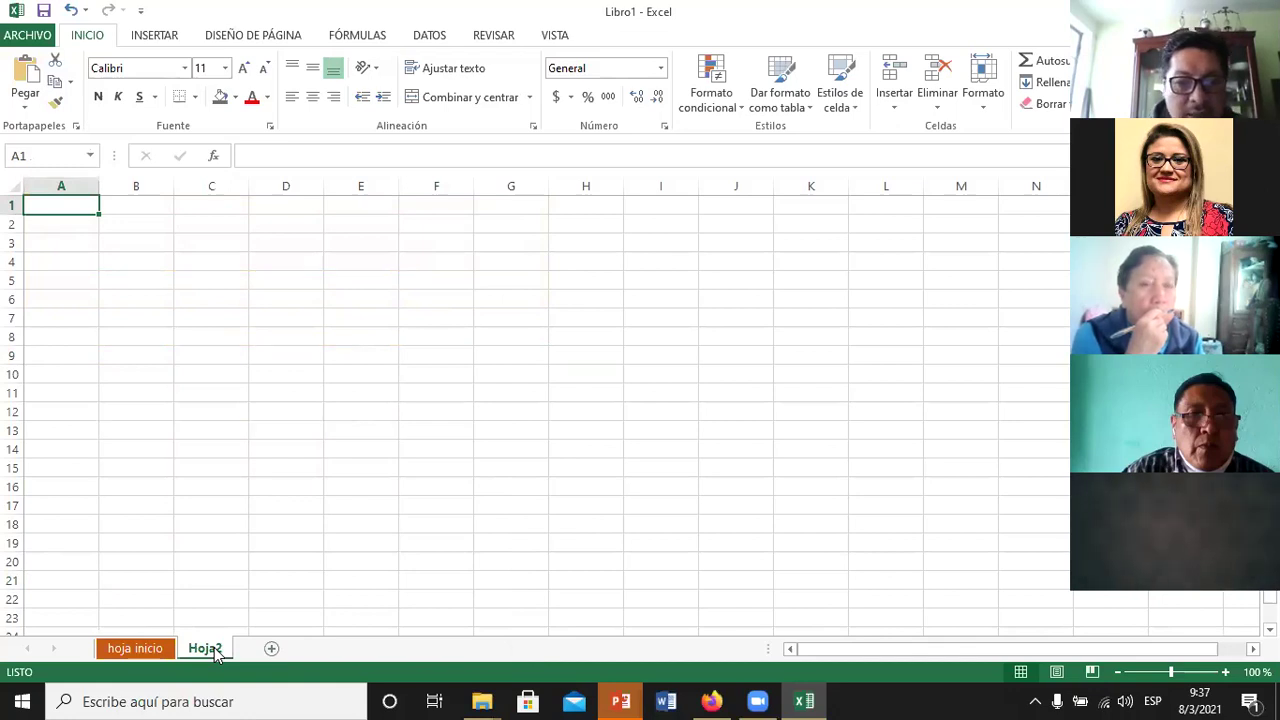
click(131, 649)
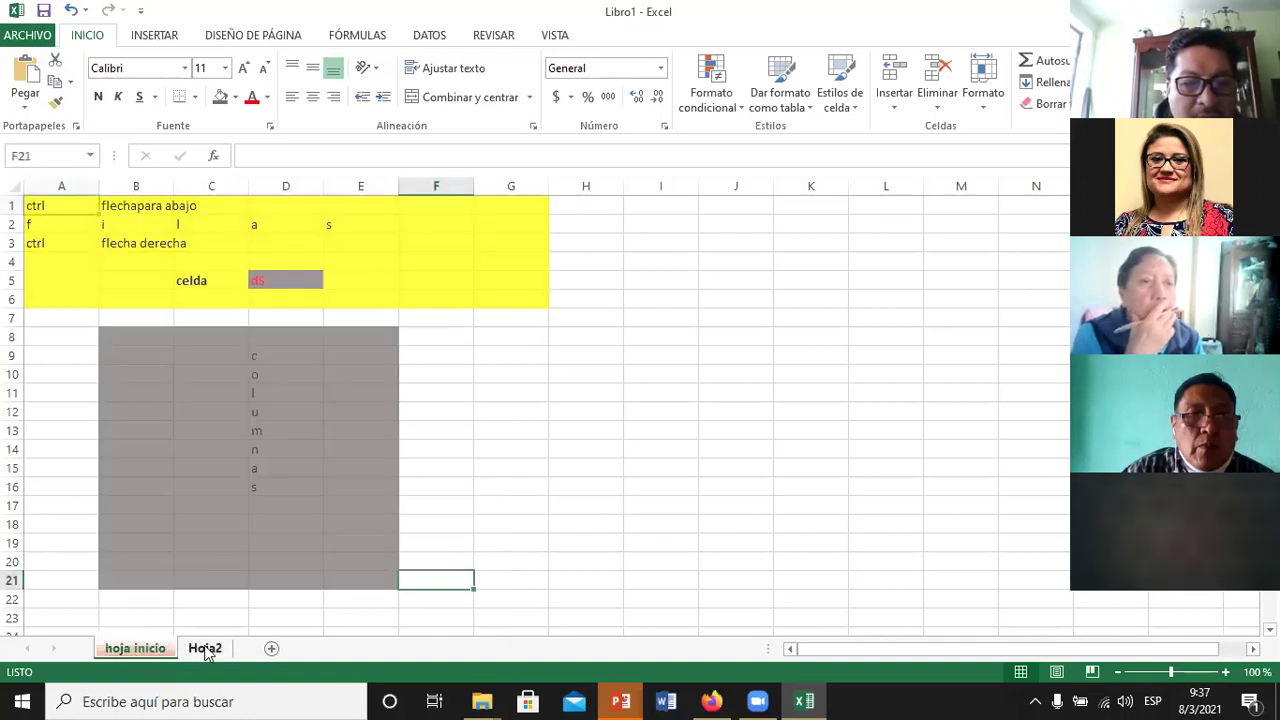
click(207, 651)
double_click(206, 649)
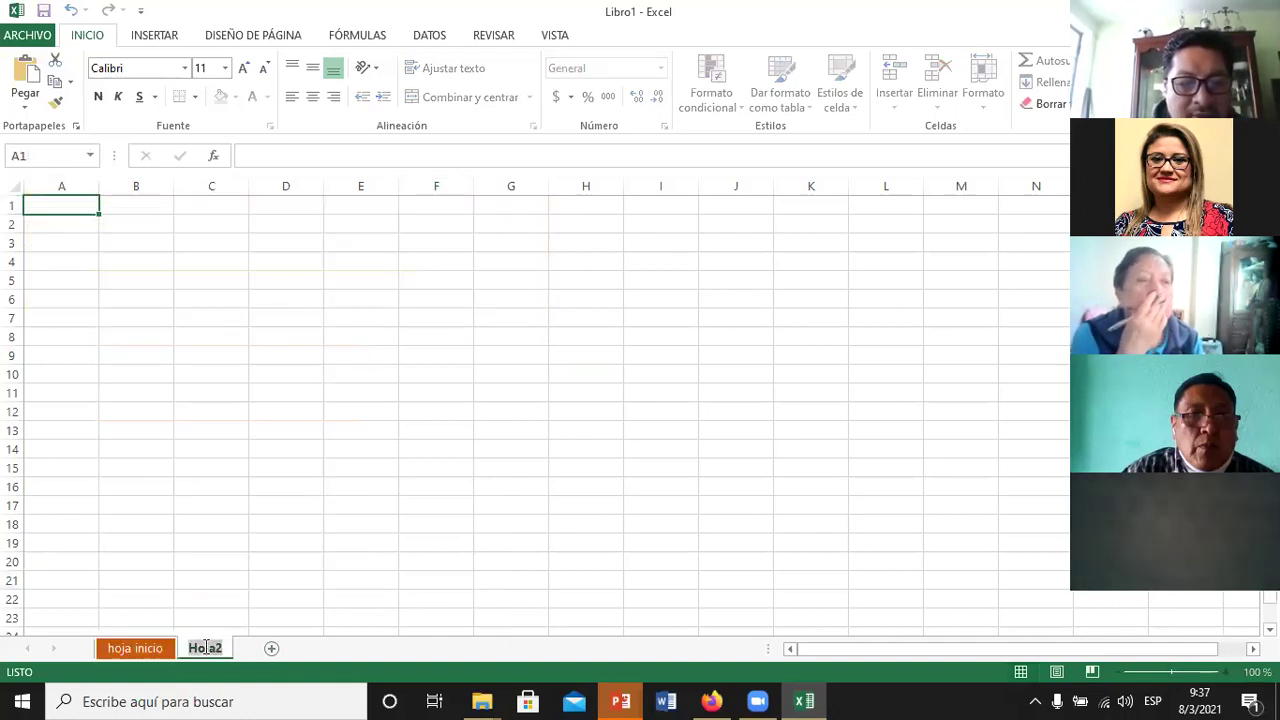
text(primera practica)
key(Return)
Step: Give the 'primera practica' tab a colour from its right-click menu
right_click(207, 650)
click(207, 650)
right_click(207, 650)
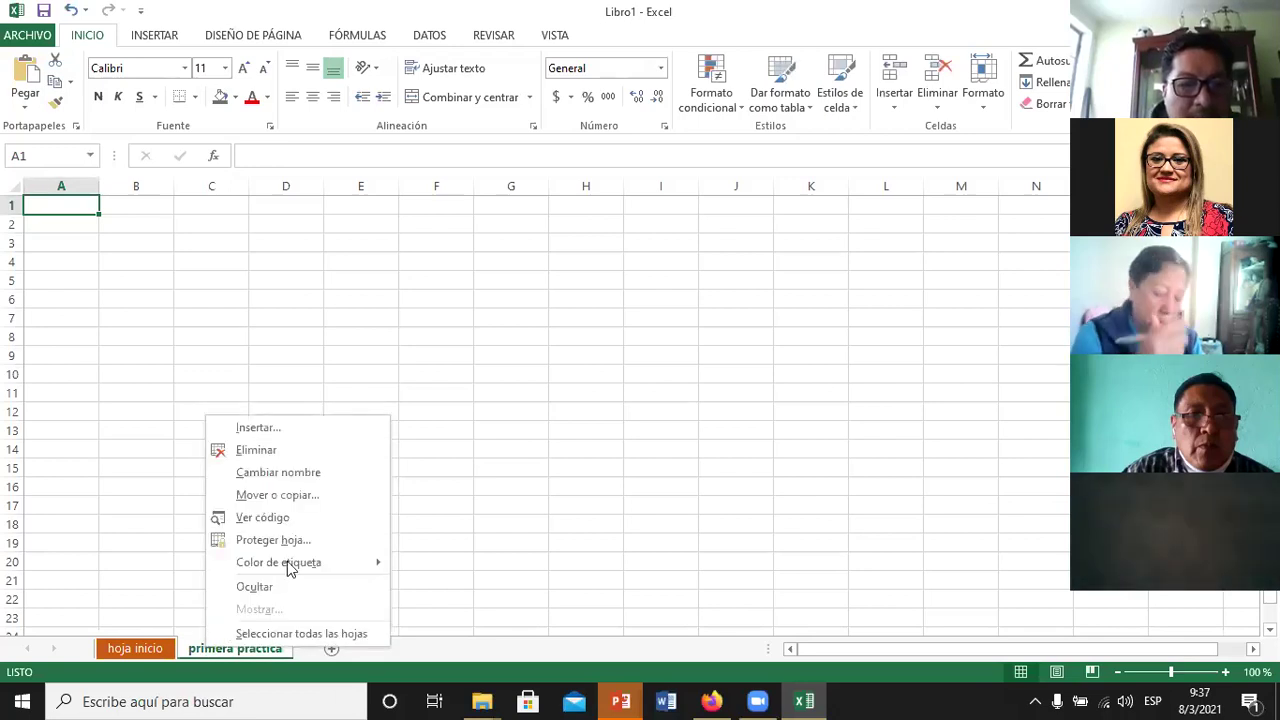
mouse_move(279, 562)
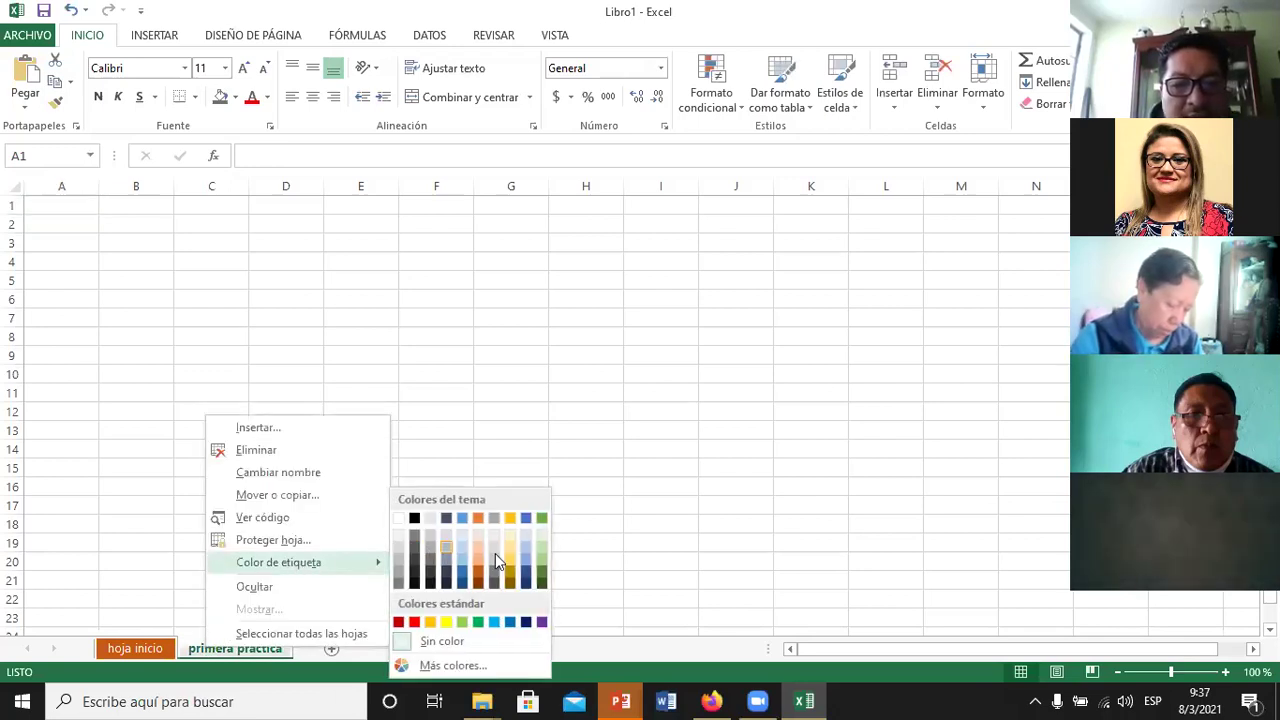
click(494, 543)
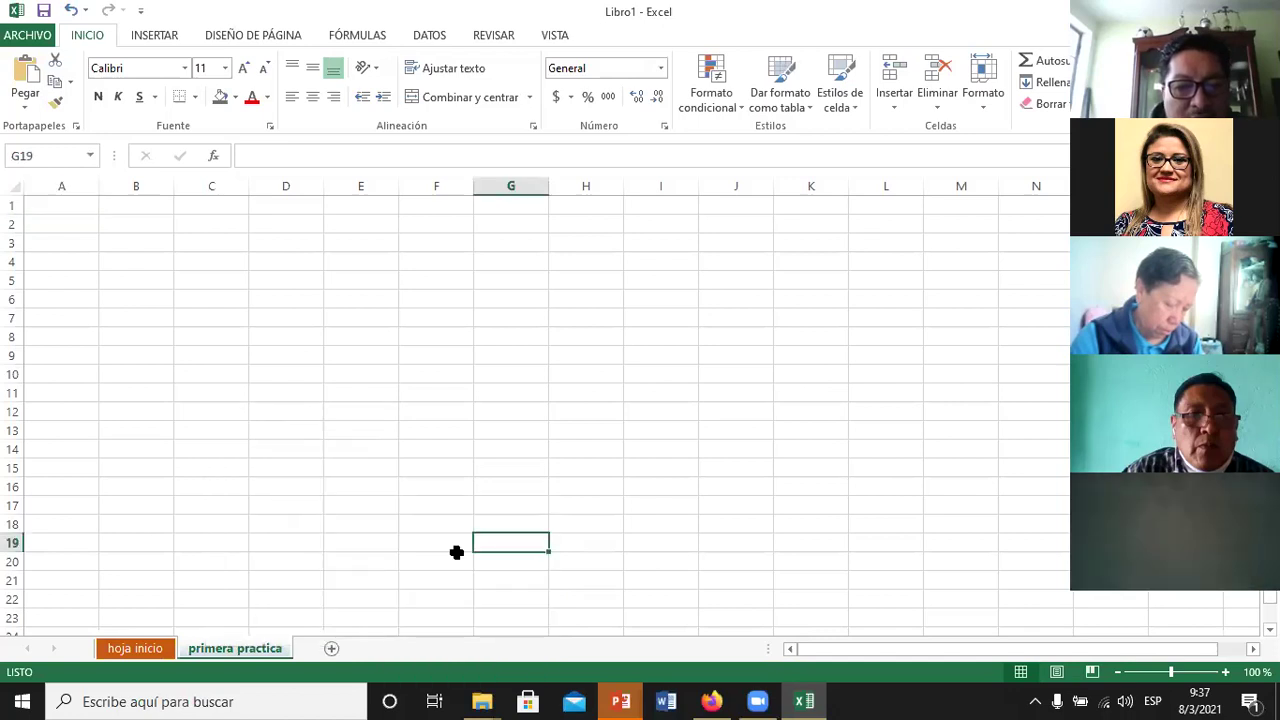
click(143, 649)
click(195, 649)
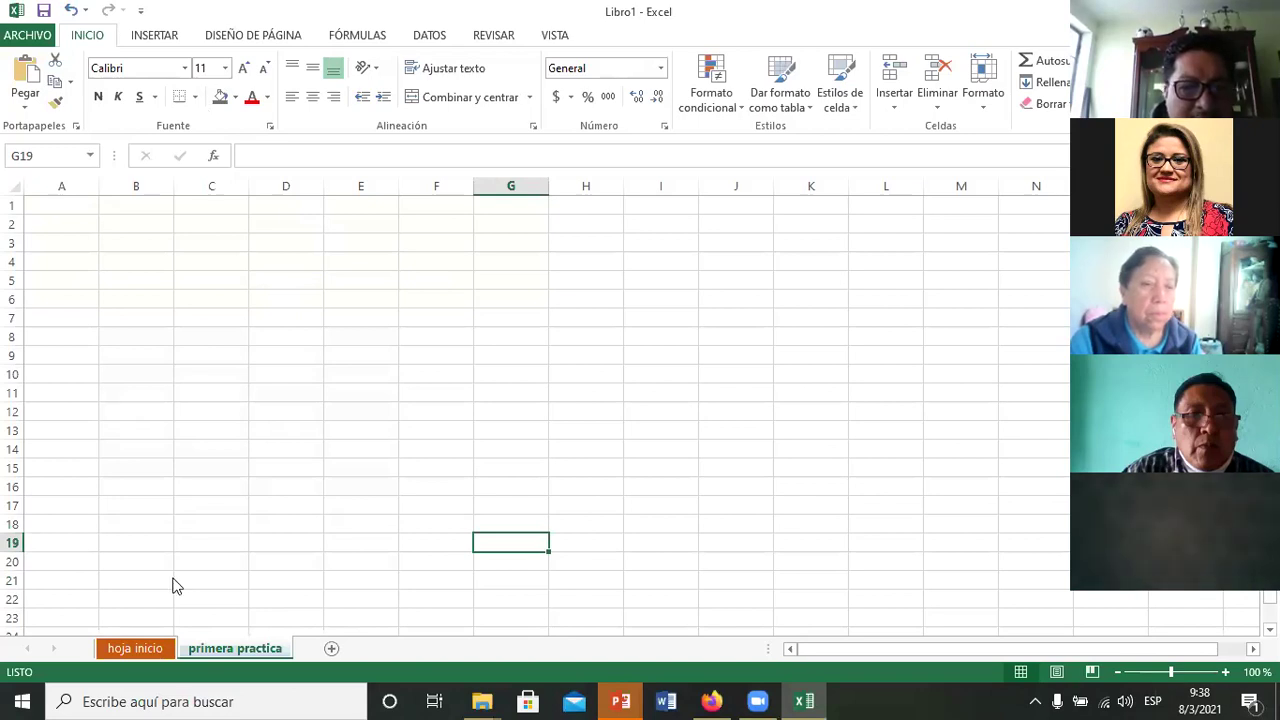
click(139, 651)
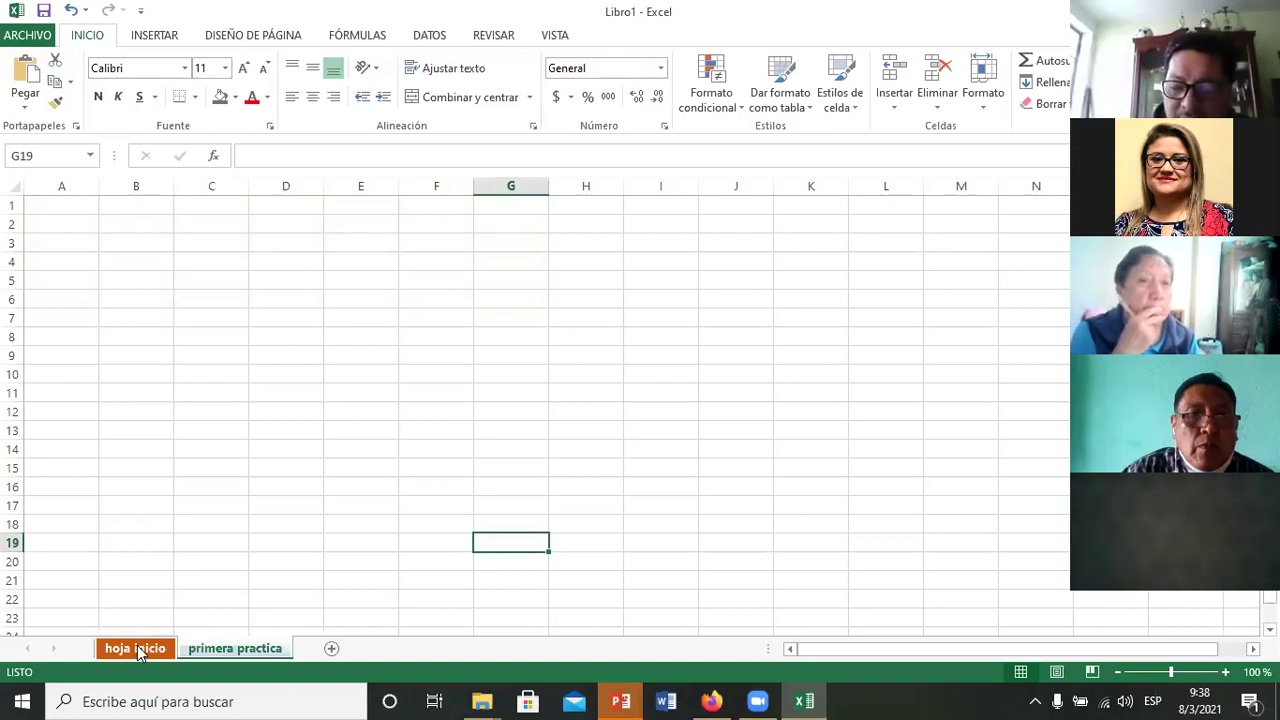
click(139, 650)
key(ctrl+Page_Down)
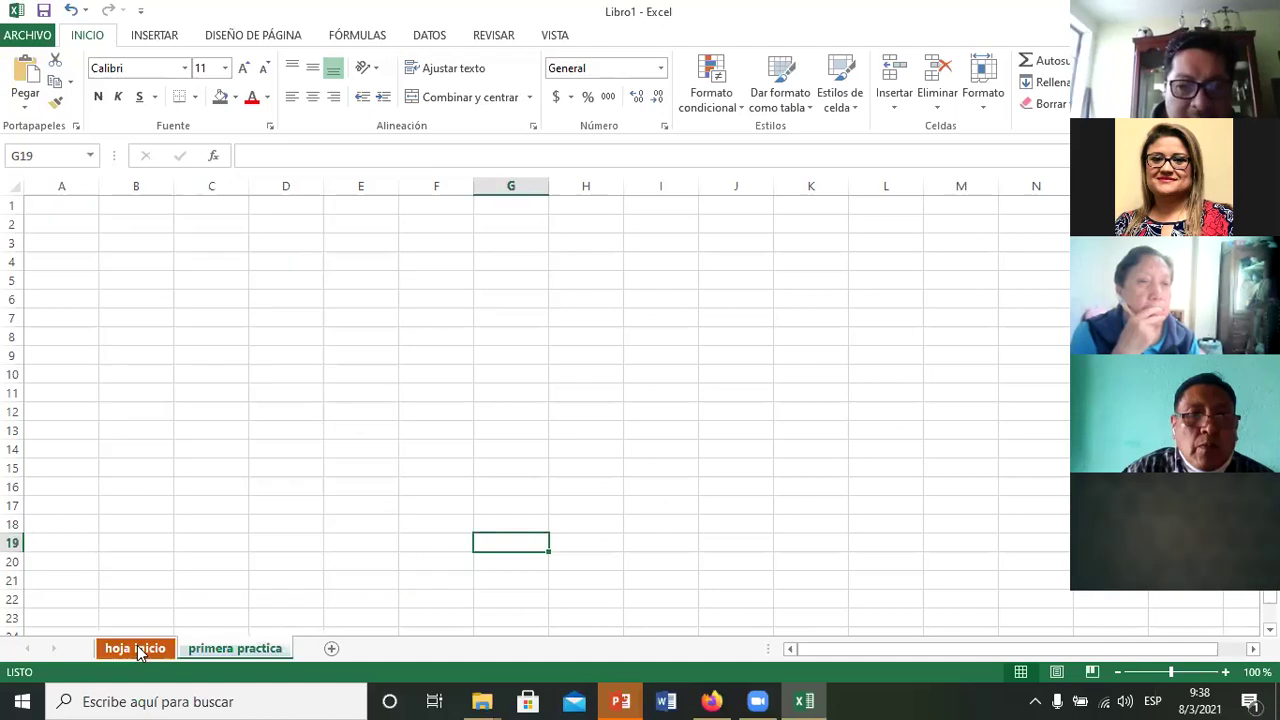
click(140, 650)
key(ctrl+Page_Down)
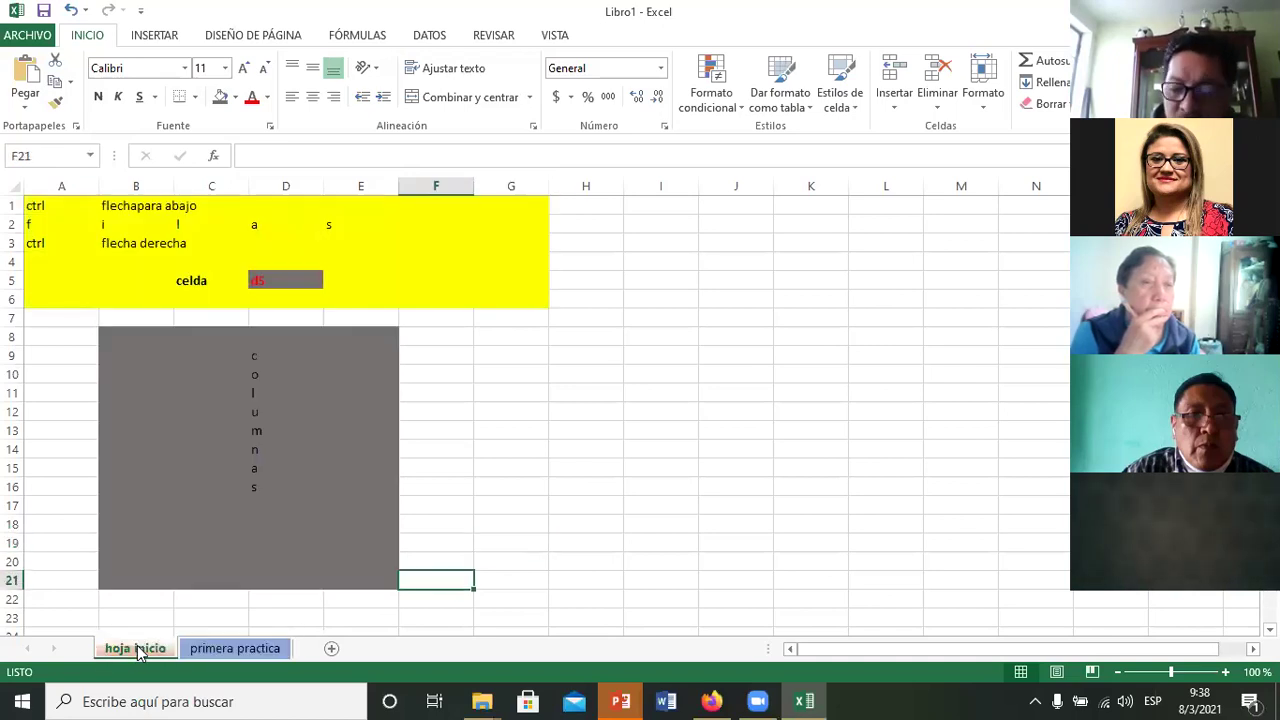
key(ctrl+Page_Down)
click(140, 651)
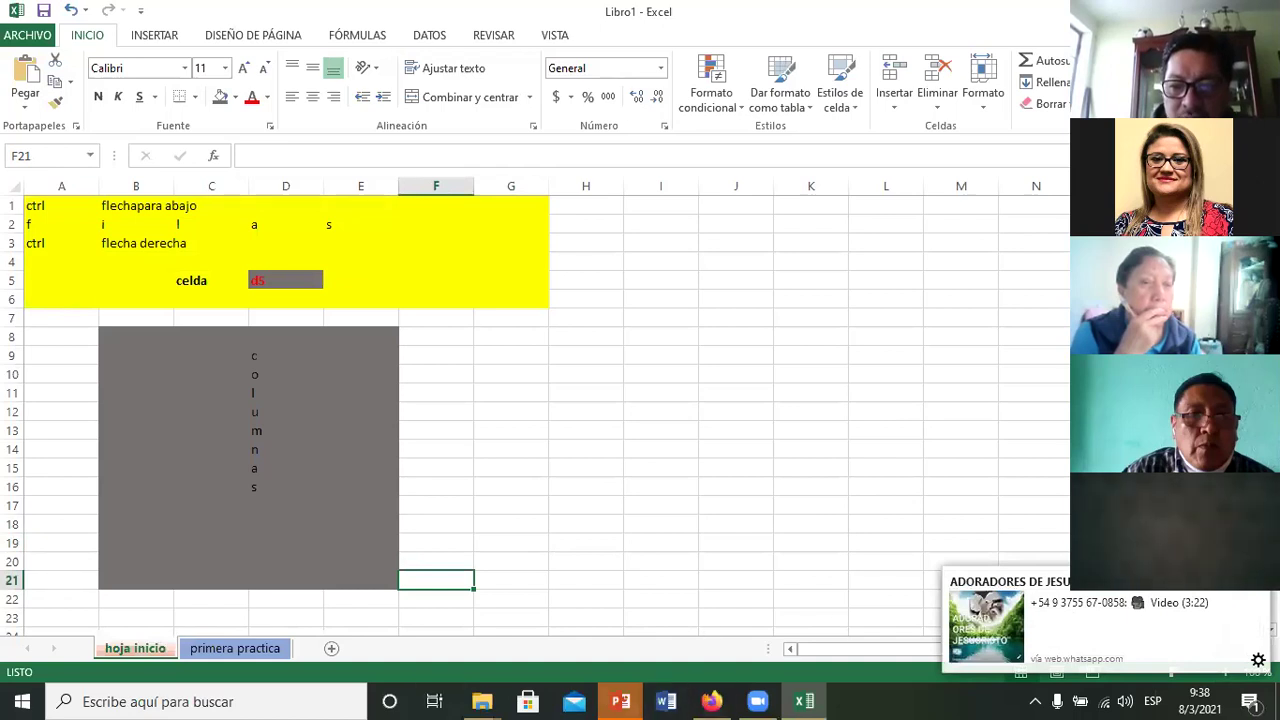
click(1258, 582)
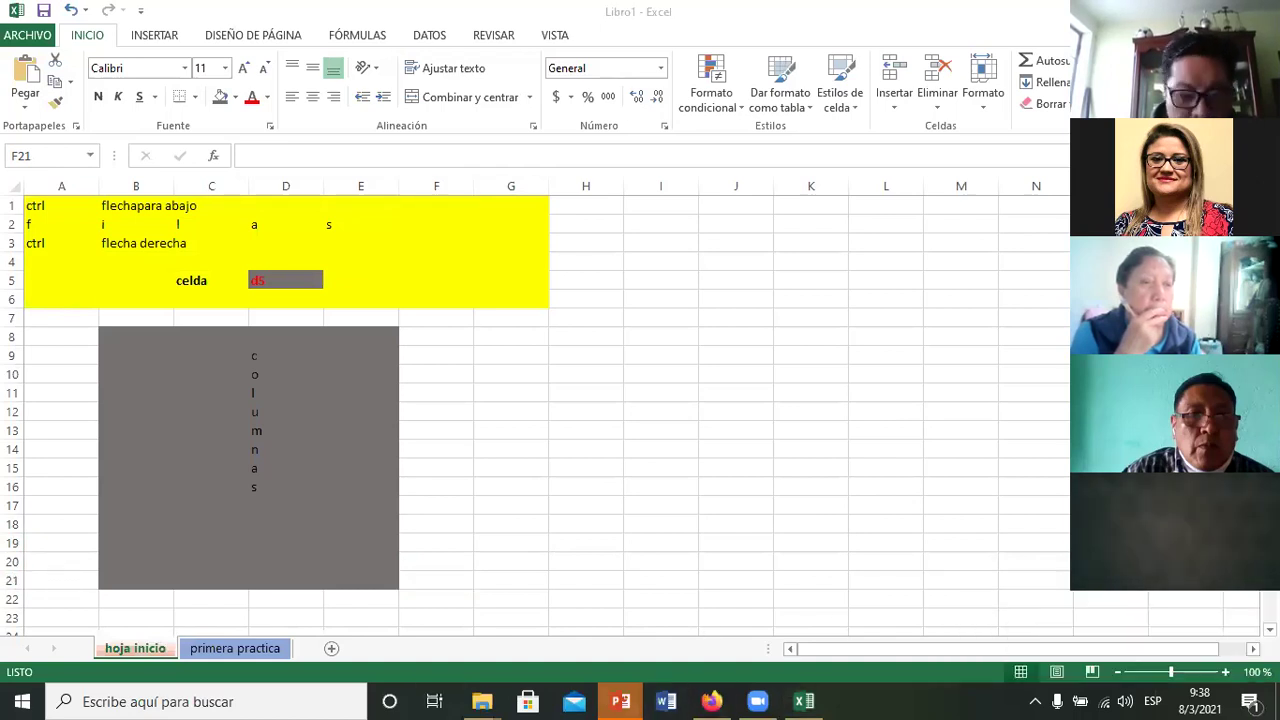
key(ctrl+Page_Down)
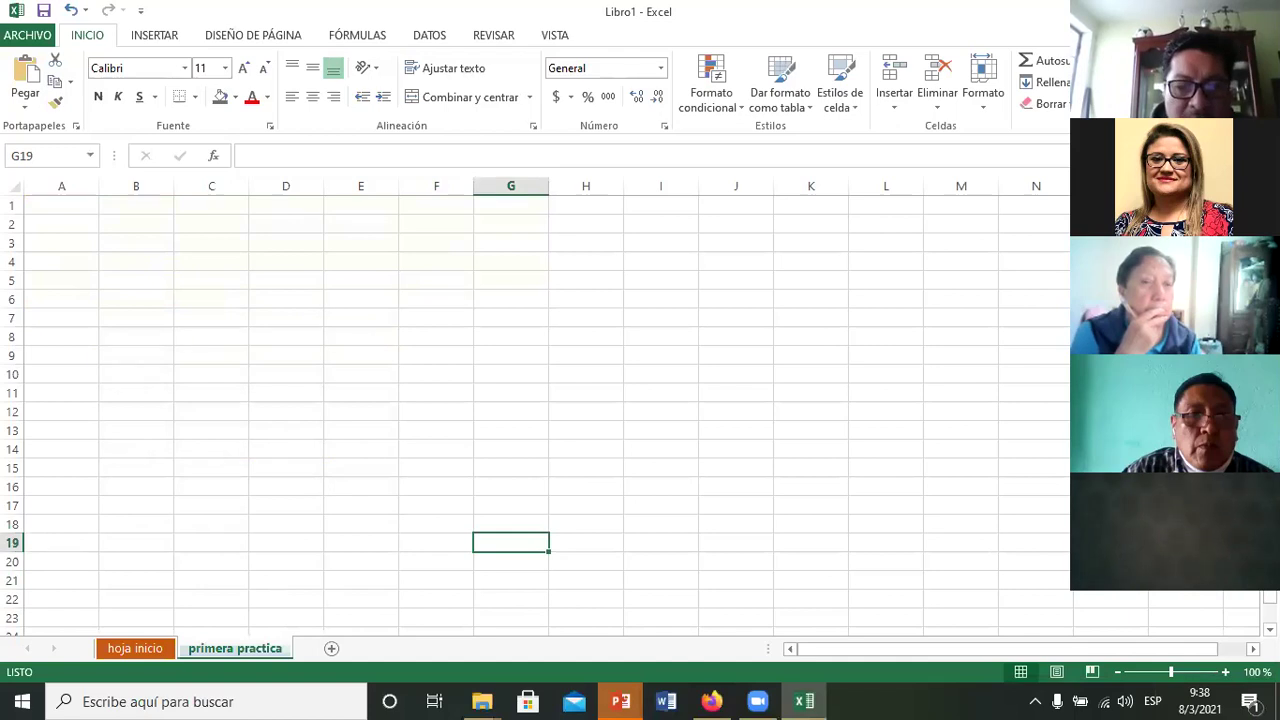
key(Left)
key(Left)
key(Left)
key(Left)
key(Left)
key(Left)
key(Up)
key(Up)
key(Up)
key(Up)
key(Up)
key(Up)
key(Up)
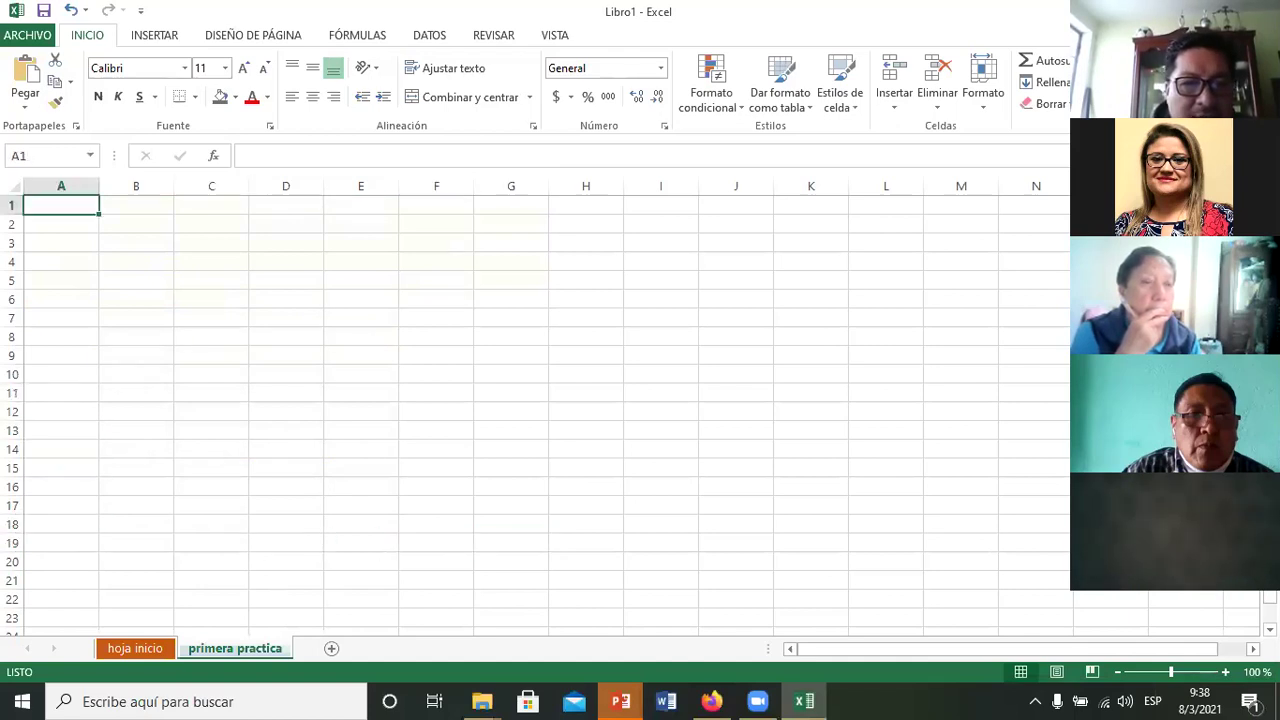
key(Right)
key(Down)
key(Left)
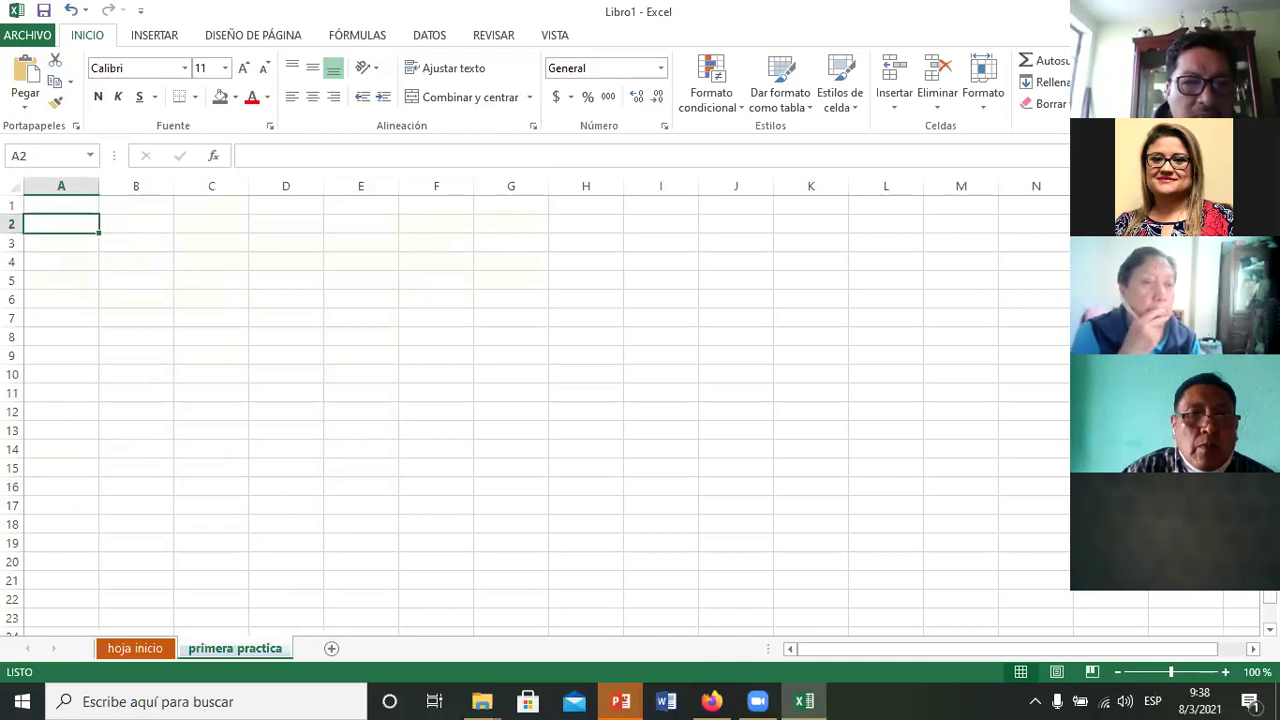
key(Right)
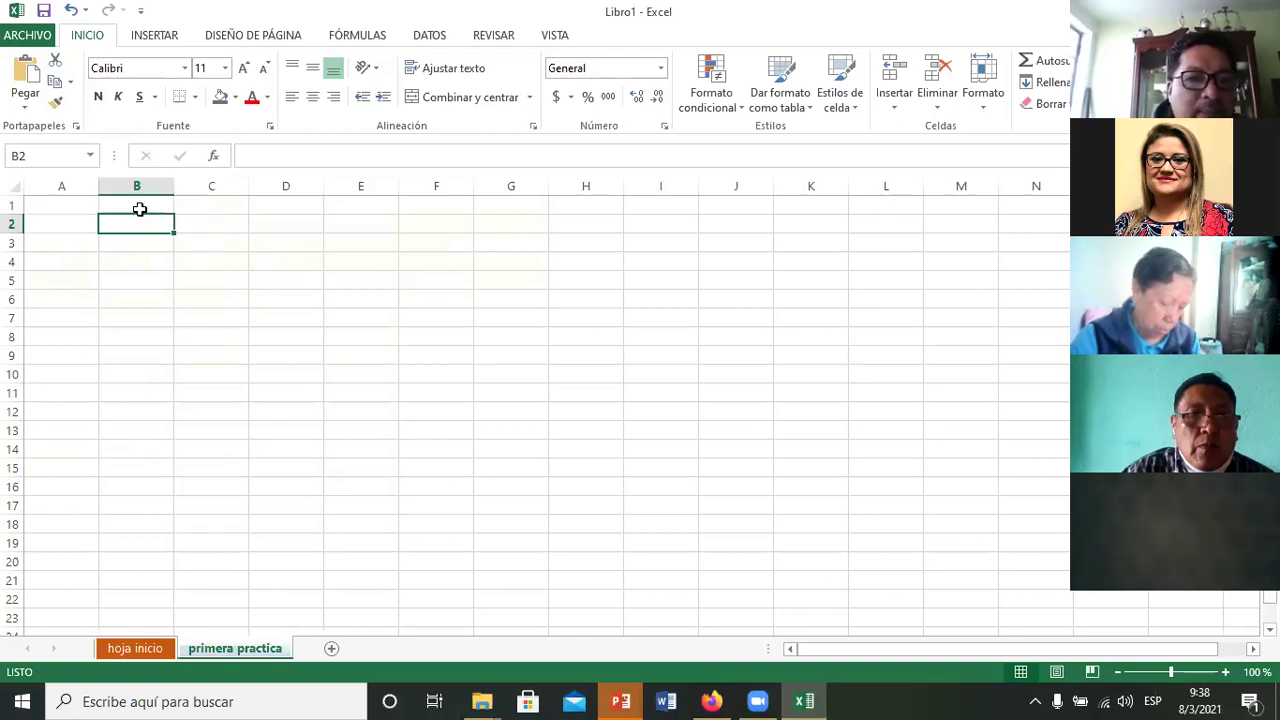
click(160, 337)
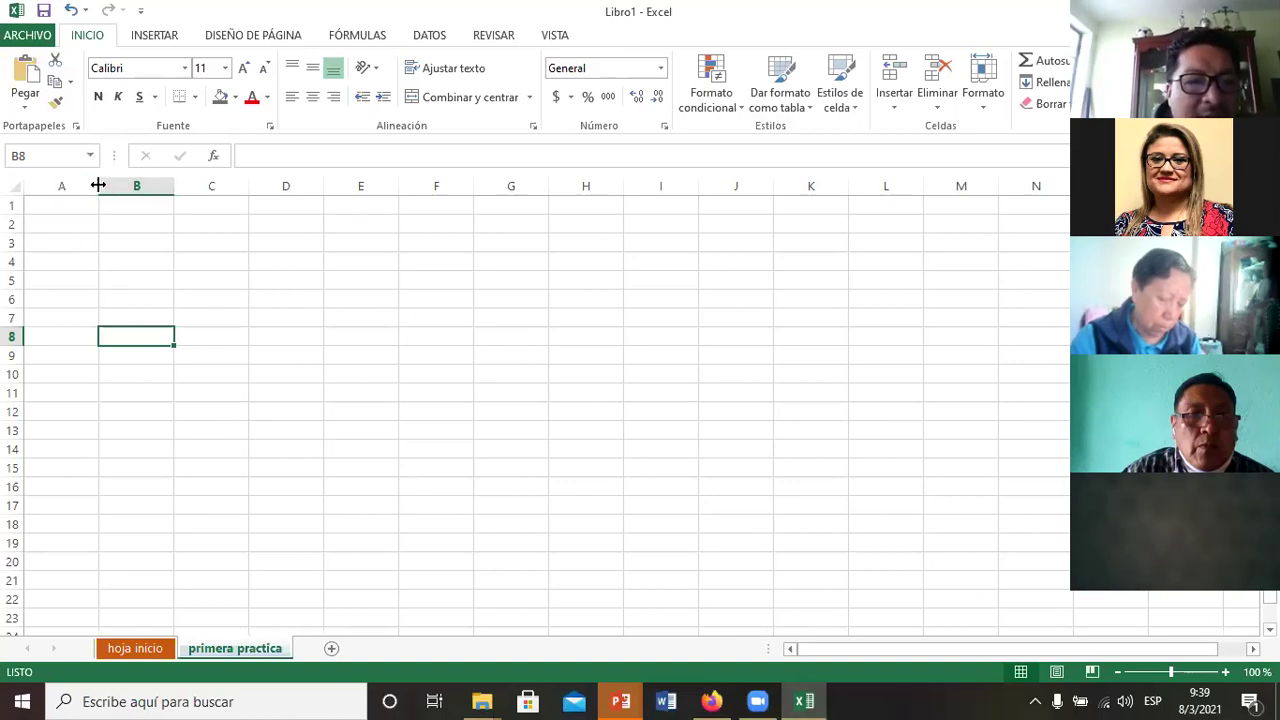
Step: Narrow column A to about 20 px and type 'OPERACIONES BASICAS' in B2
drag(97, 185, 42, 187)
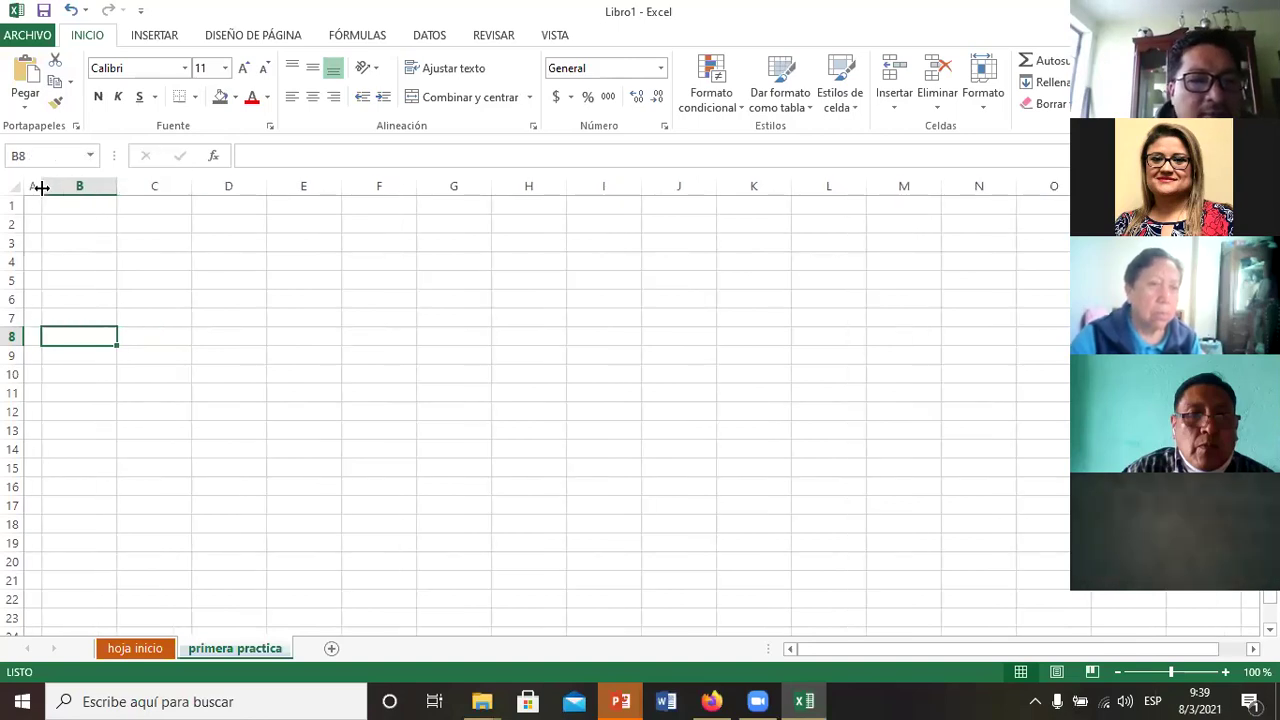
click(87, 222)
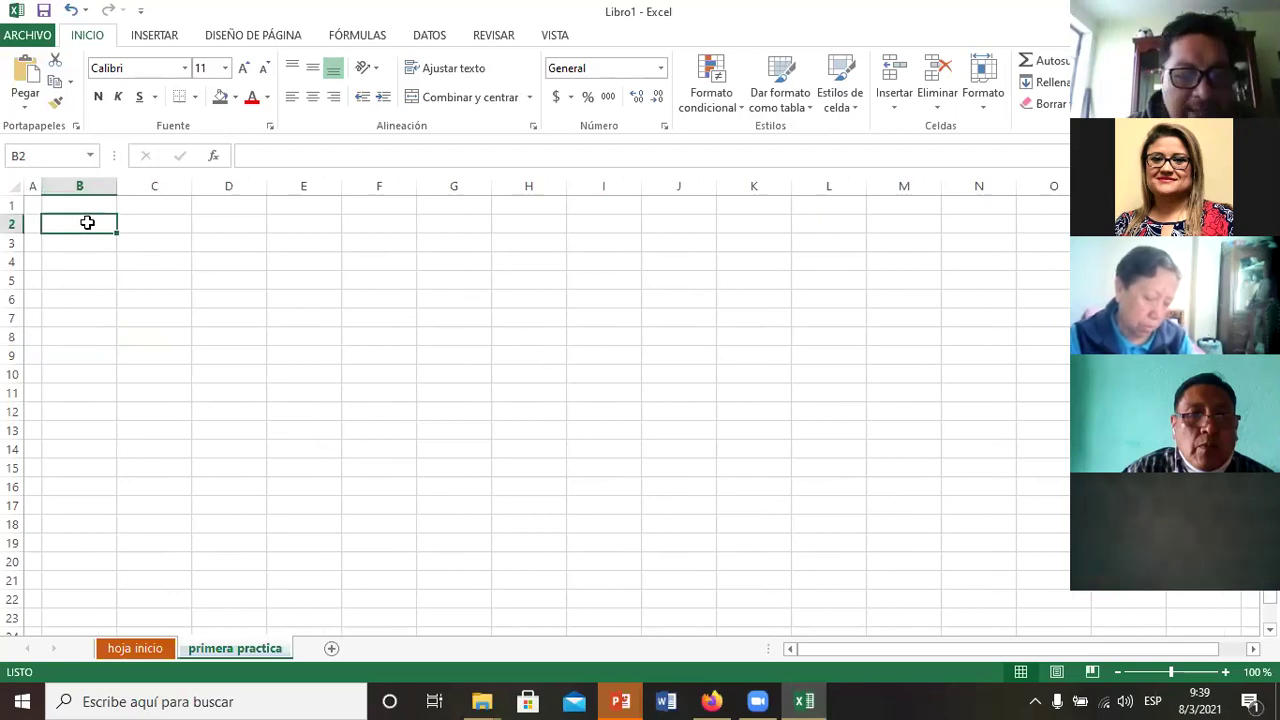
text(o)
key(BackSpace)
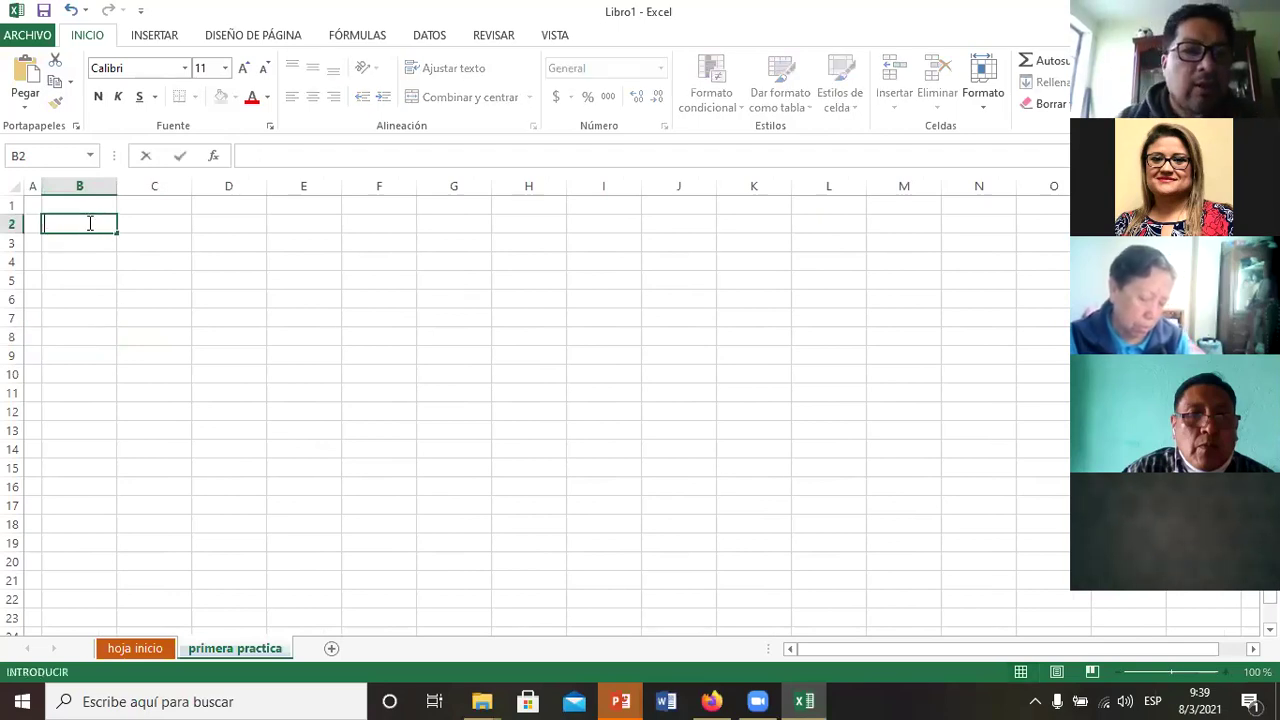
text(OPERA)
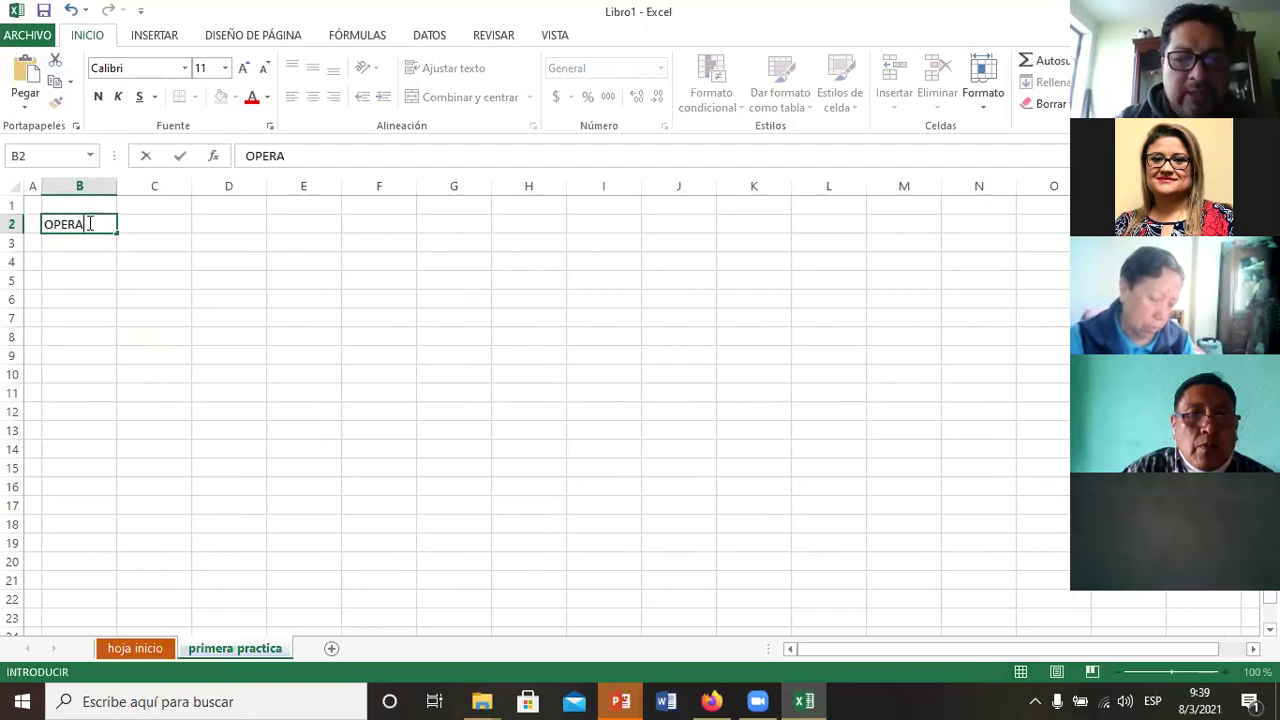
text(CIONES BASICAS)
key(ctrl+Return)
Step: Reselect B2 and extend the selection along row 2 toward G2
key(Return)
key(Return)
click(88, 223)
key(shift+Right)
key(shift+Right)
key(shift+Right)
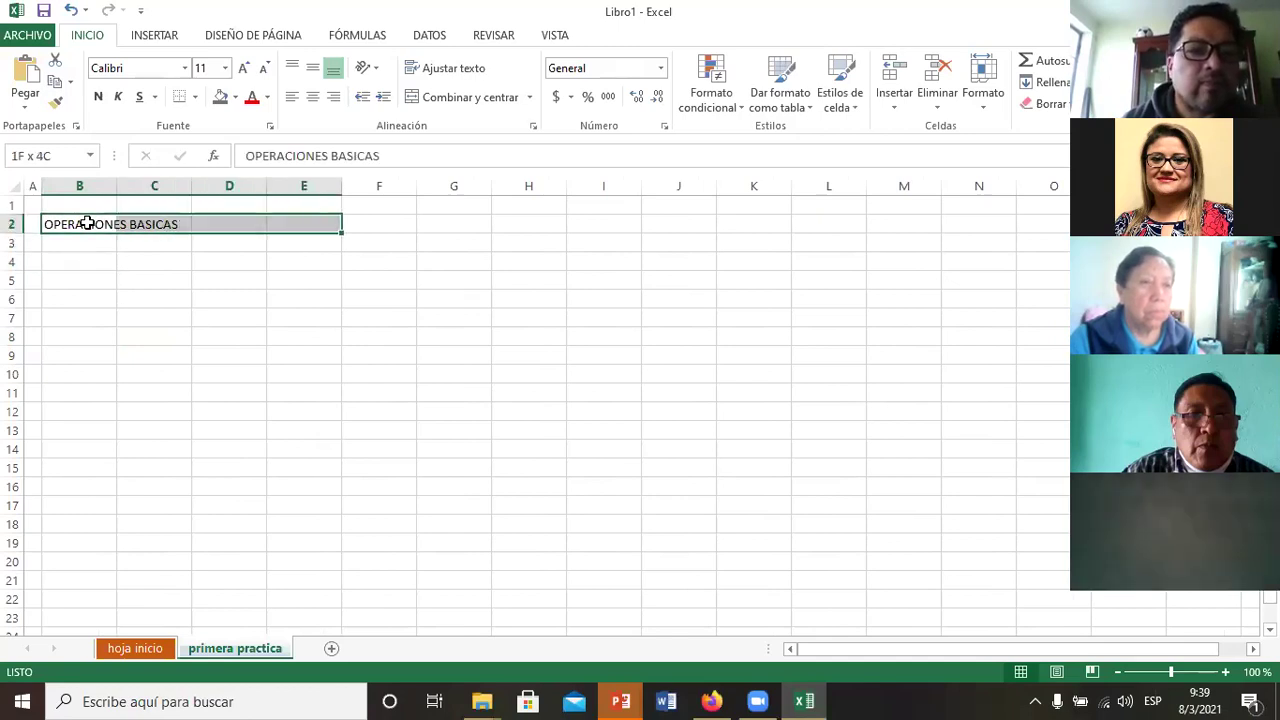
key(shift+Right)
key(shift+Right)
key(shift+Right)
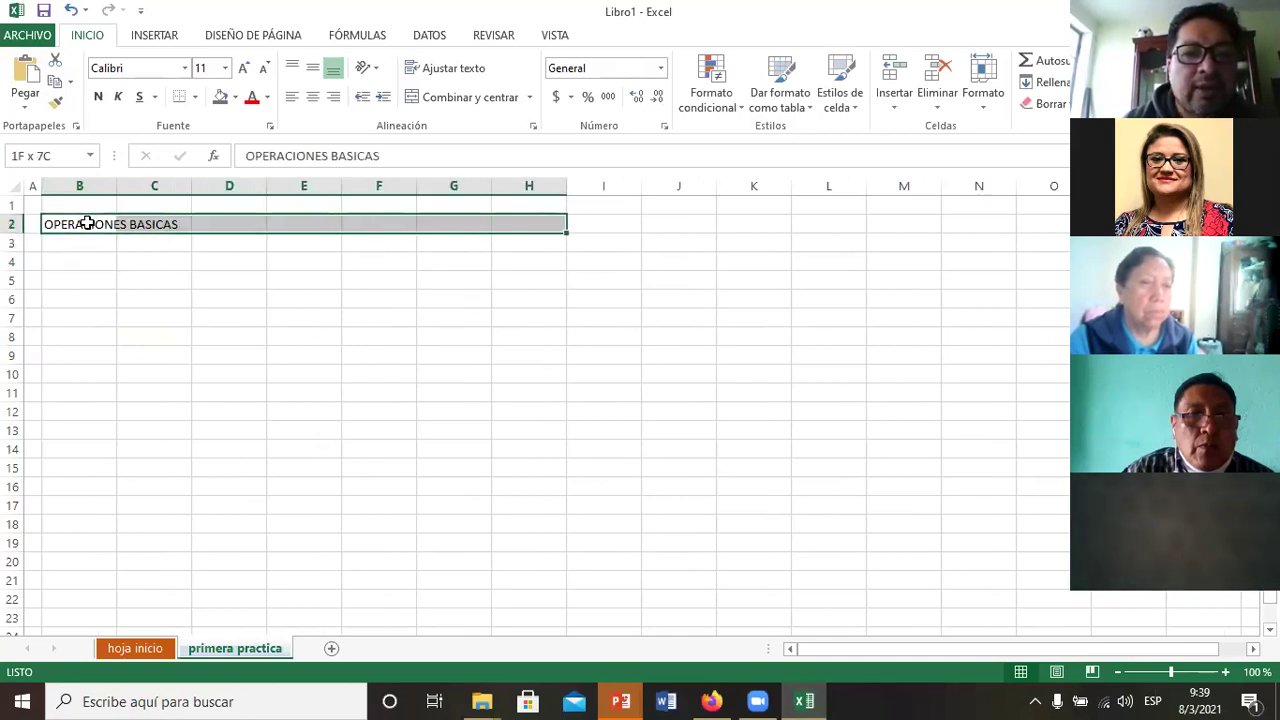
key(shift+Left)
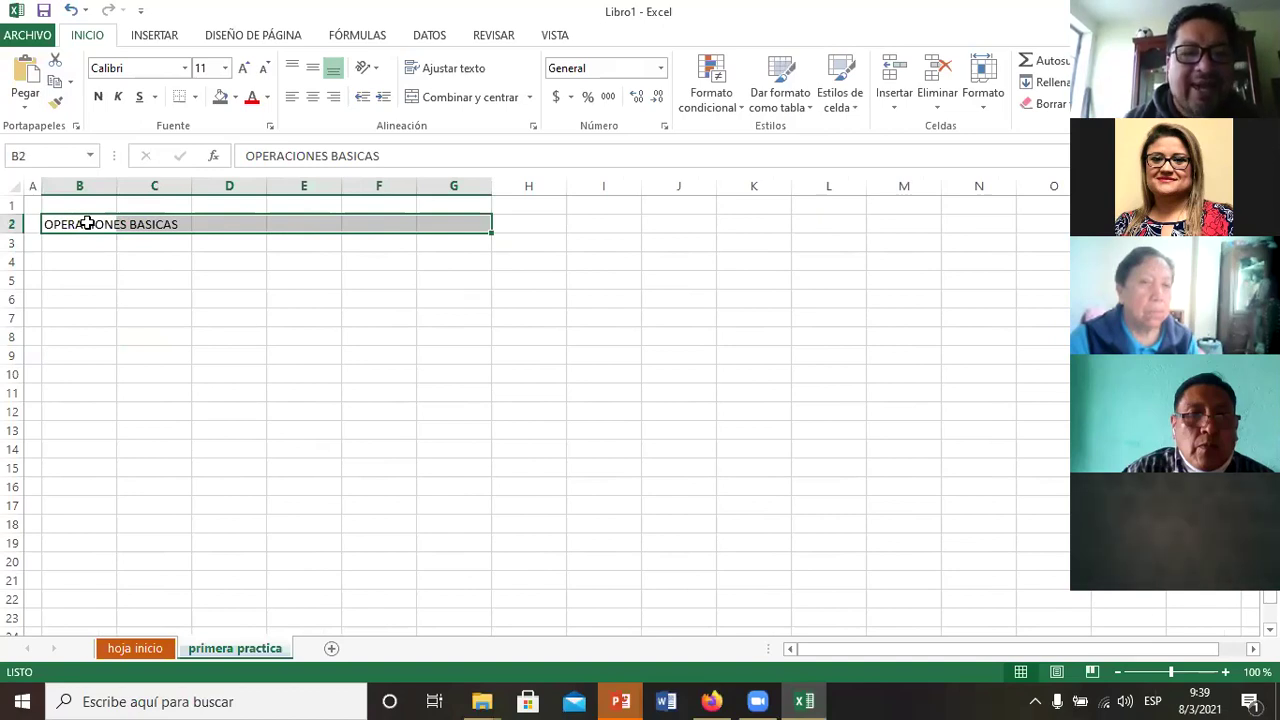
click(87, 224)
key(shift+Right)
key(shift+Right)
key(shift+Right)
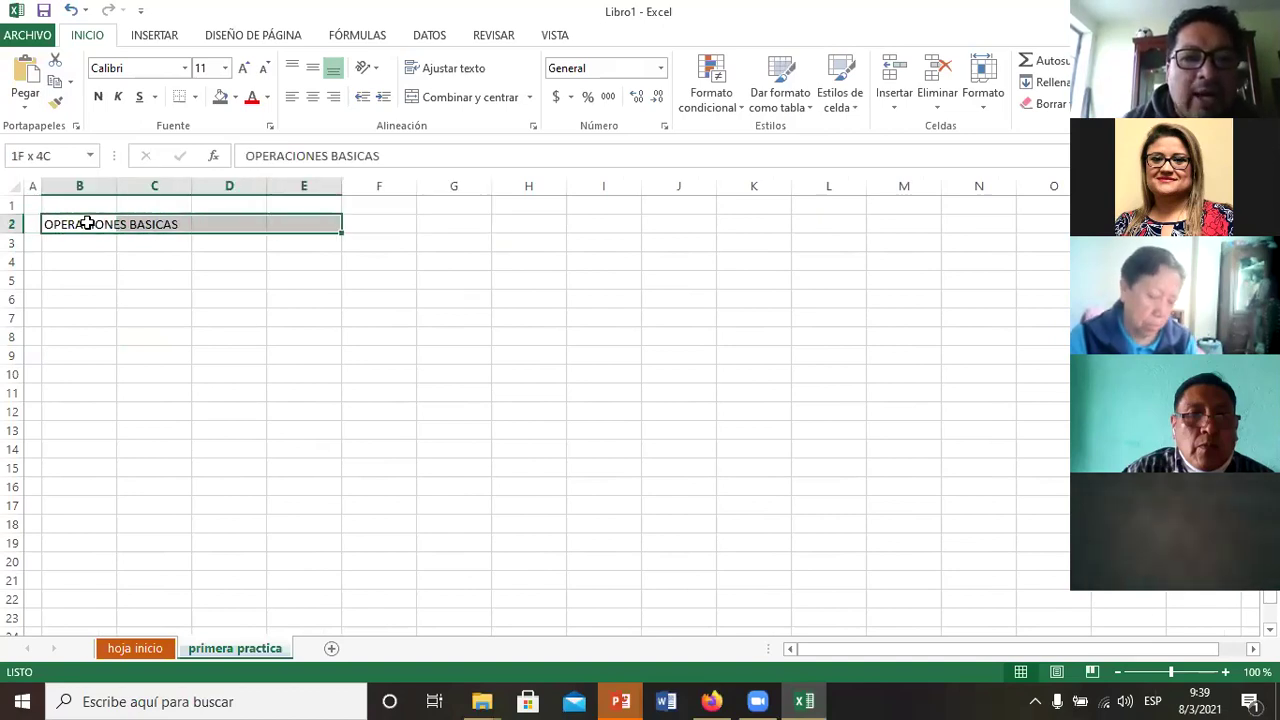
key(shift+Right)
key(shift+Right)
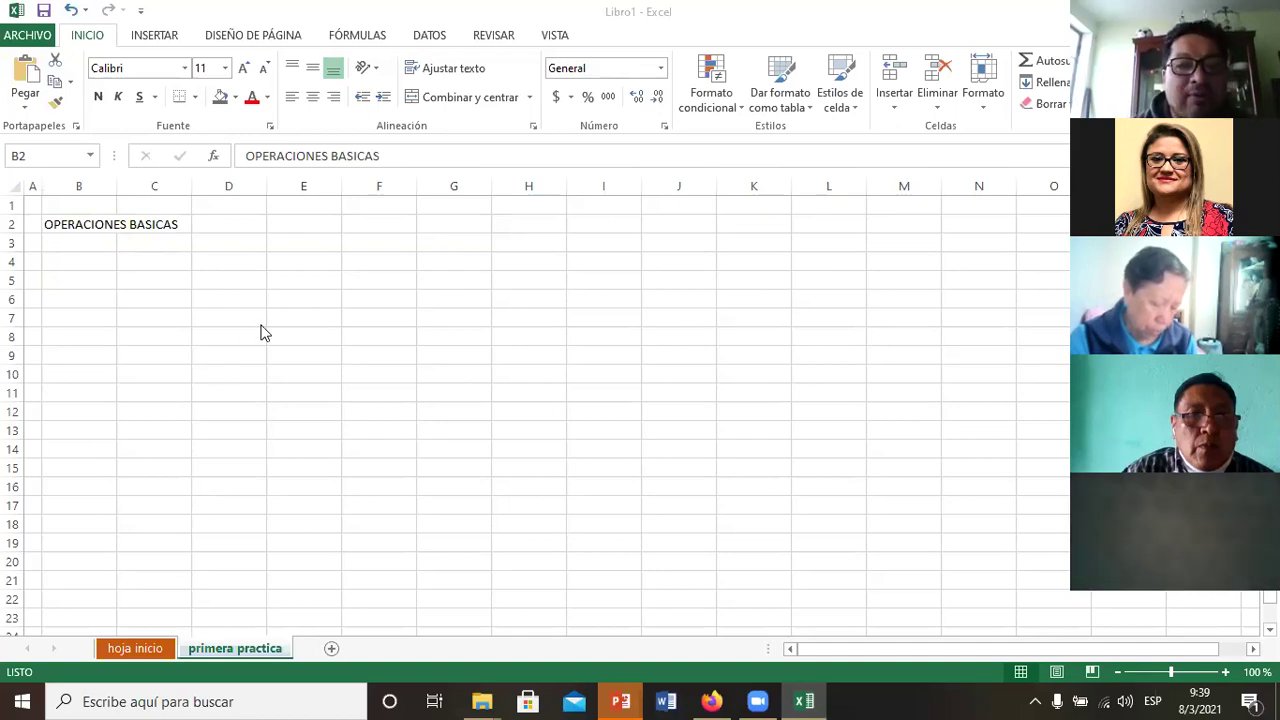
click(98, 219)
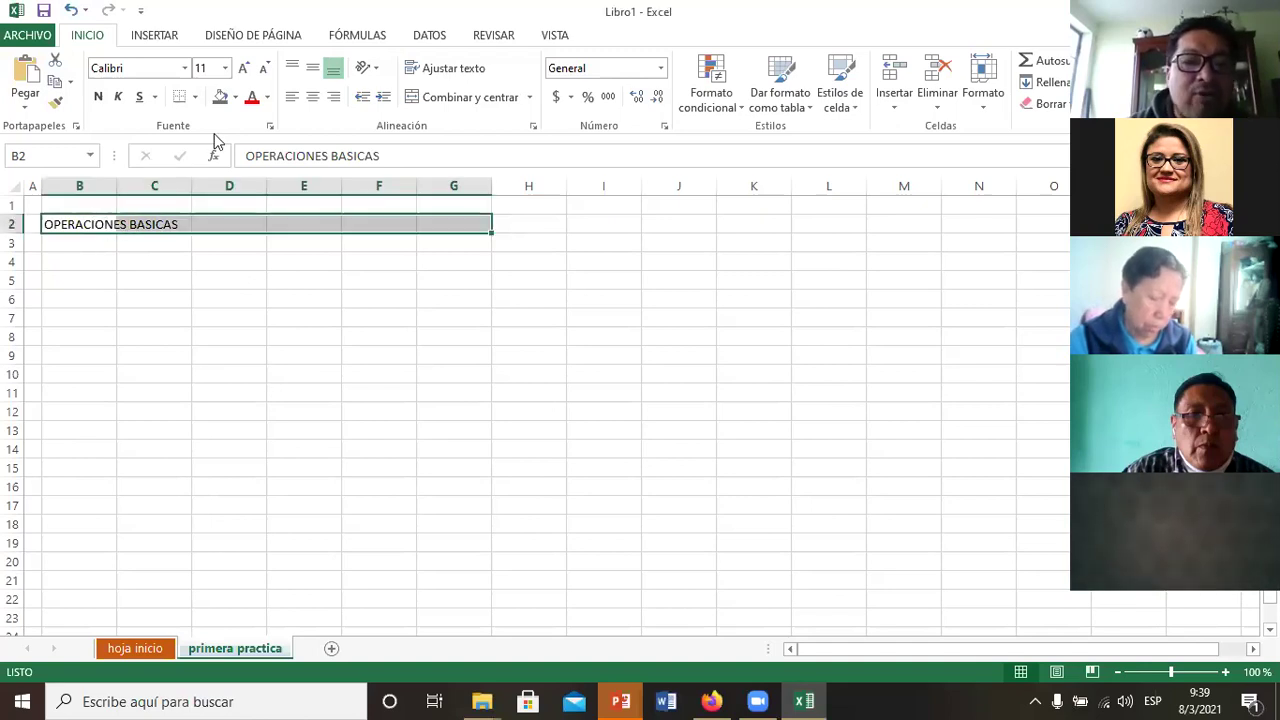
click(438, 97)
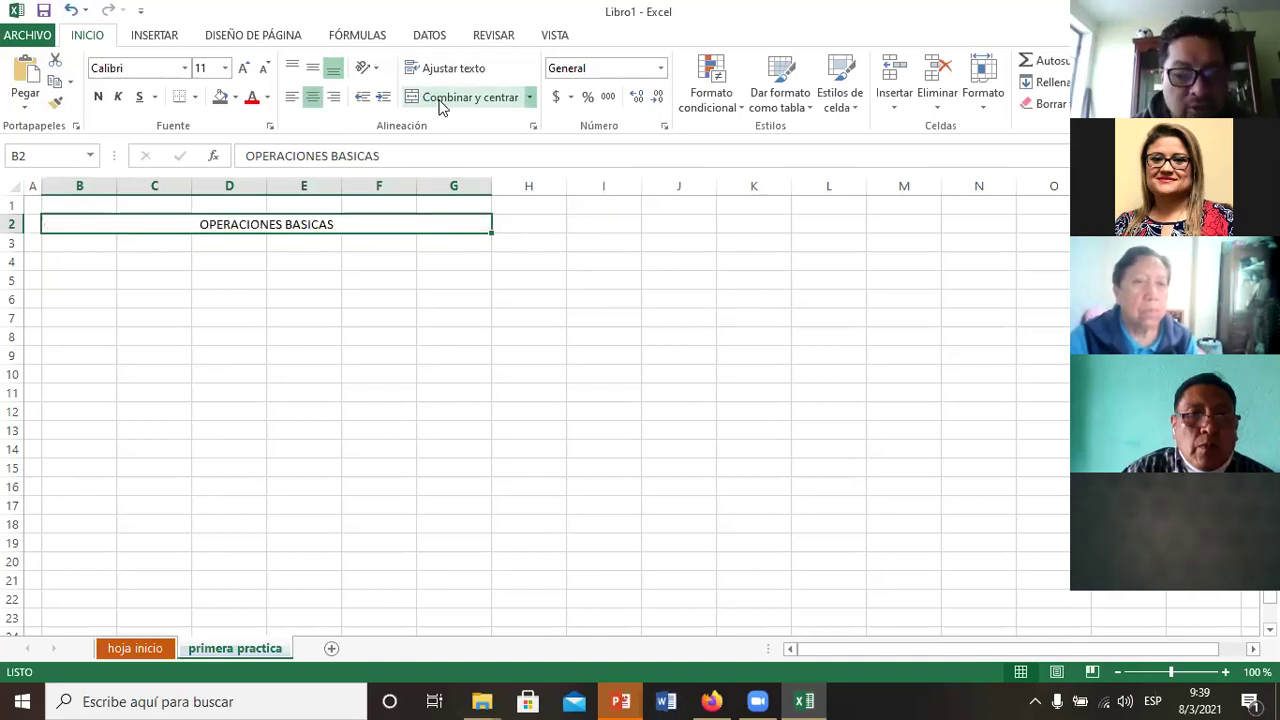
click(440, 100)
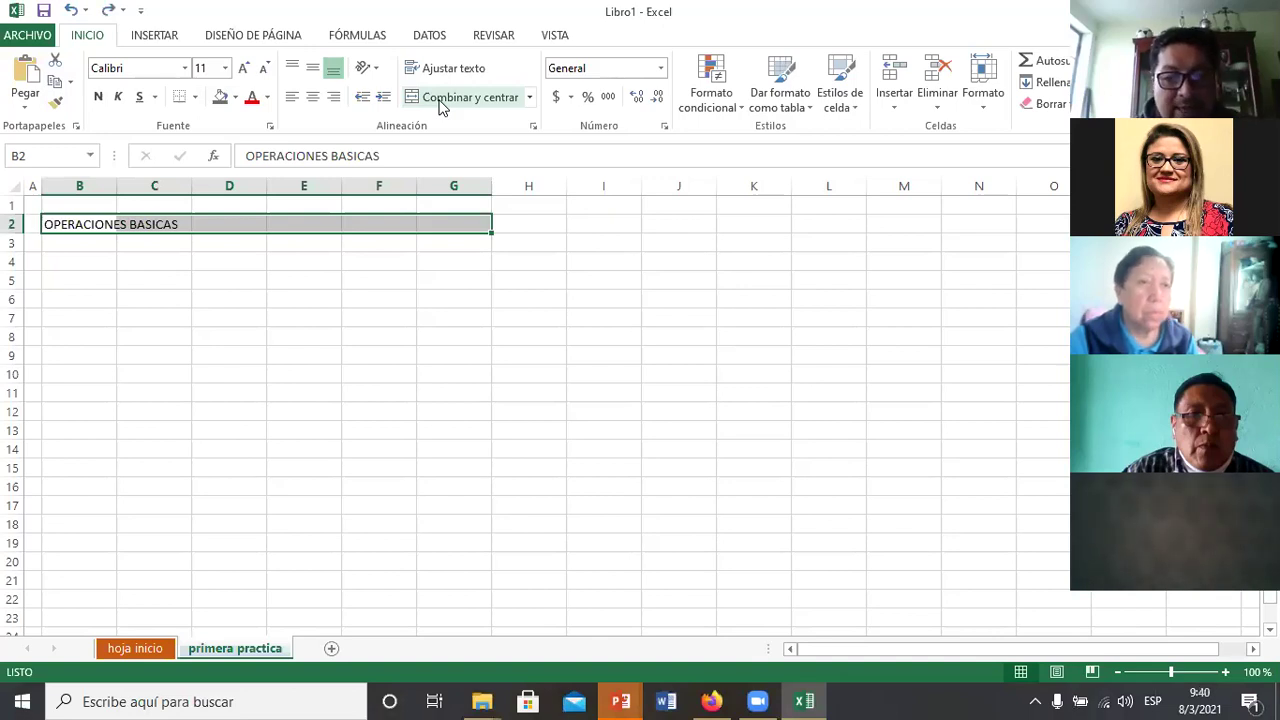
key(alt)
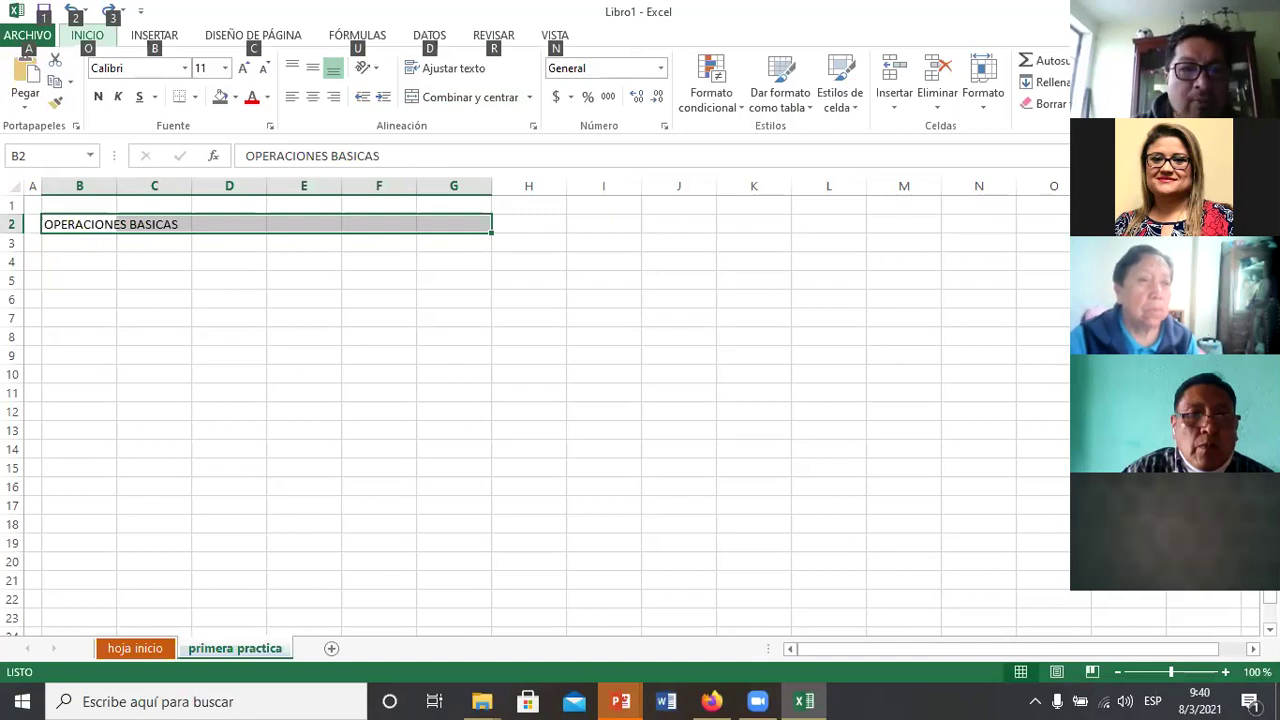
Step: Merge and centre the OPERACIONES BASICAS title across B2:G2 using the Alt, O, M, C keys
key(o)
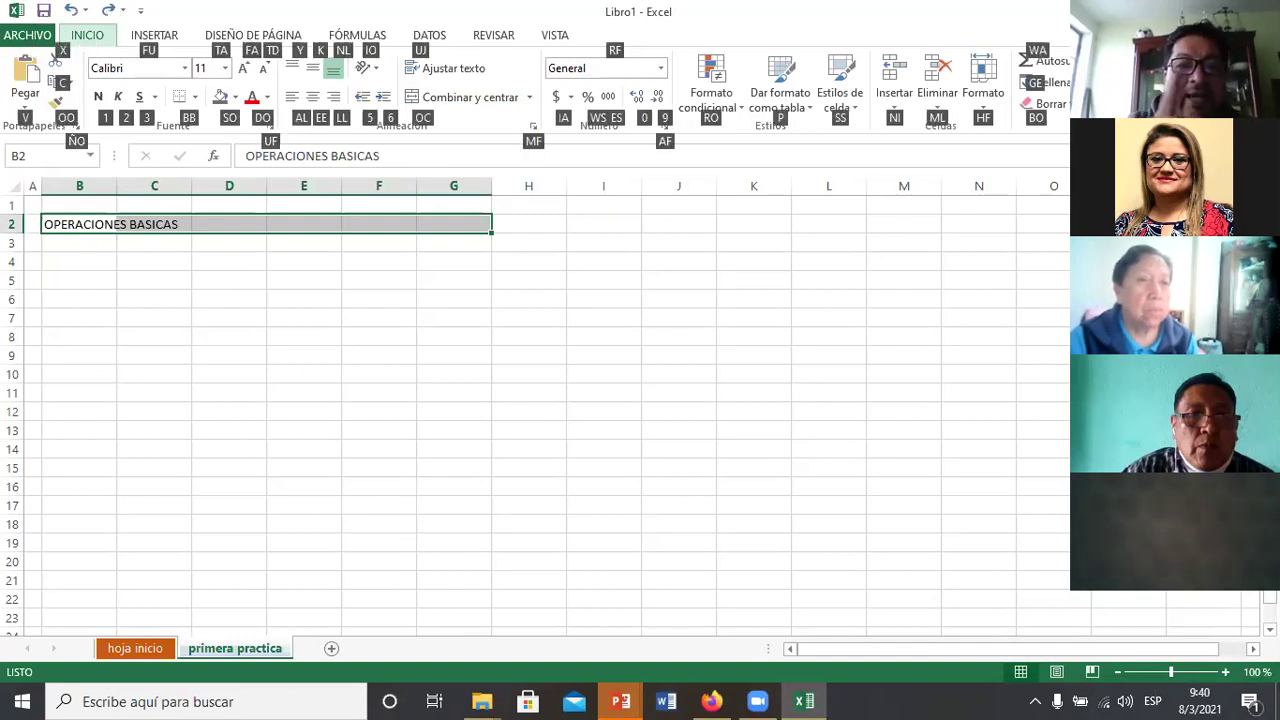
key(alt)
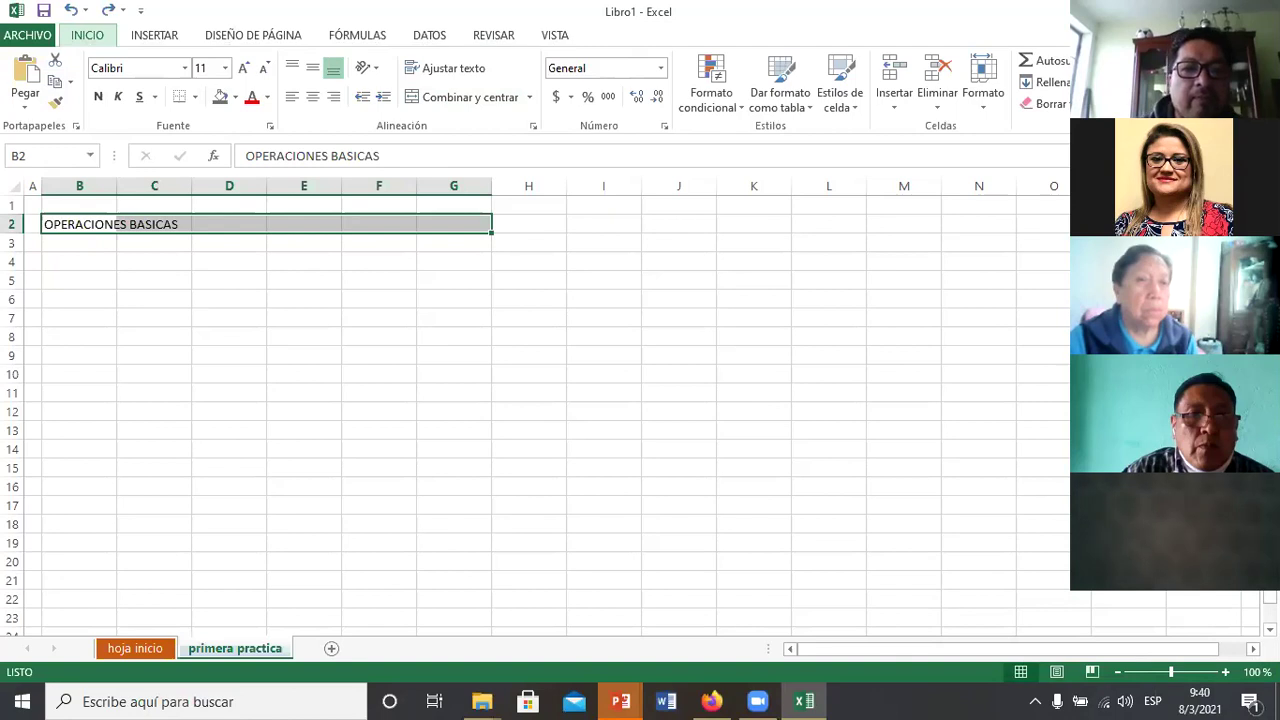
key(m)
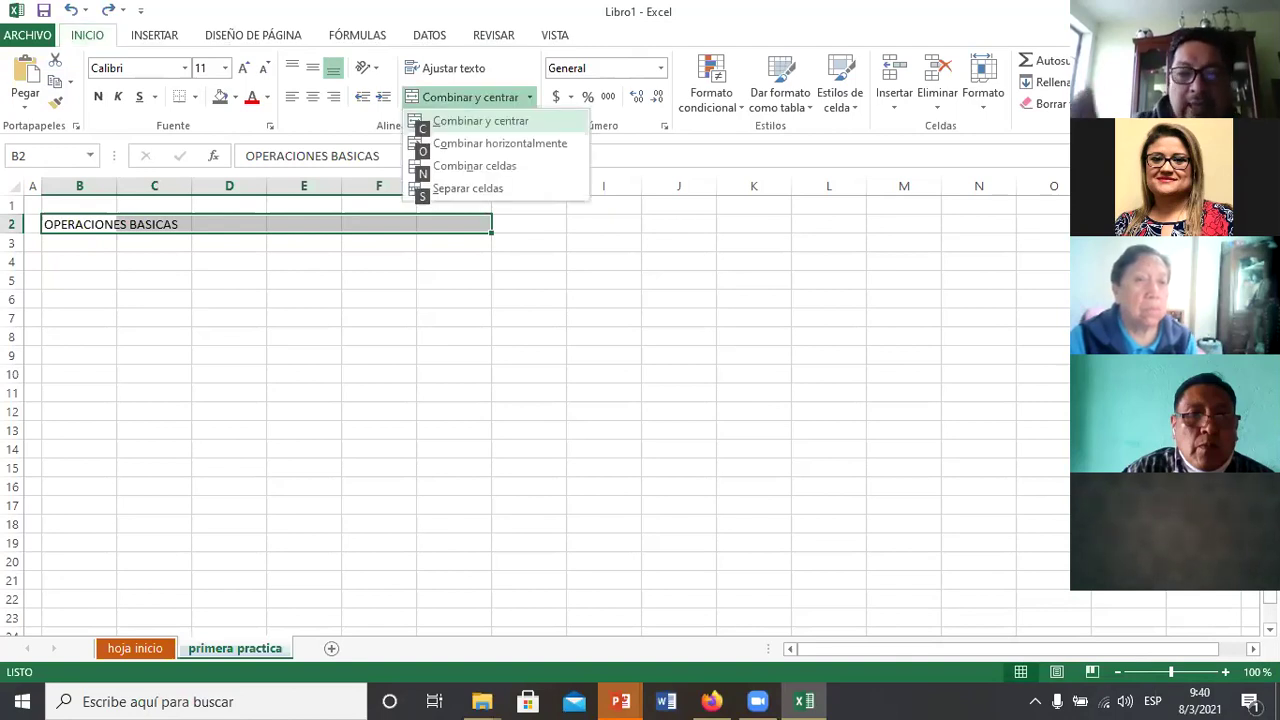
key(Escape)
key(alt)
key(o)
key(m)
key(c)
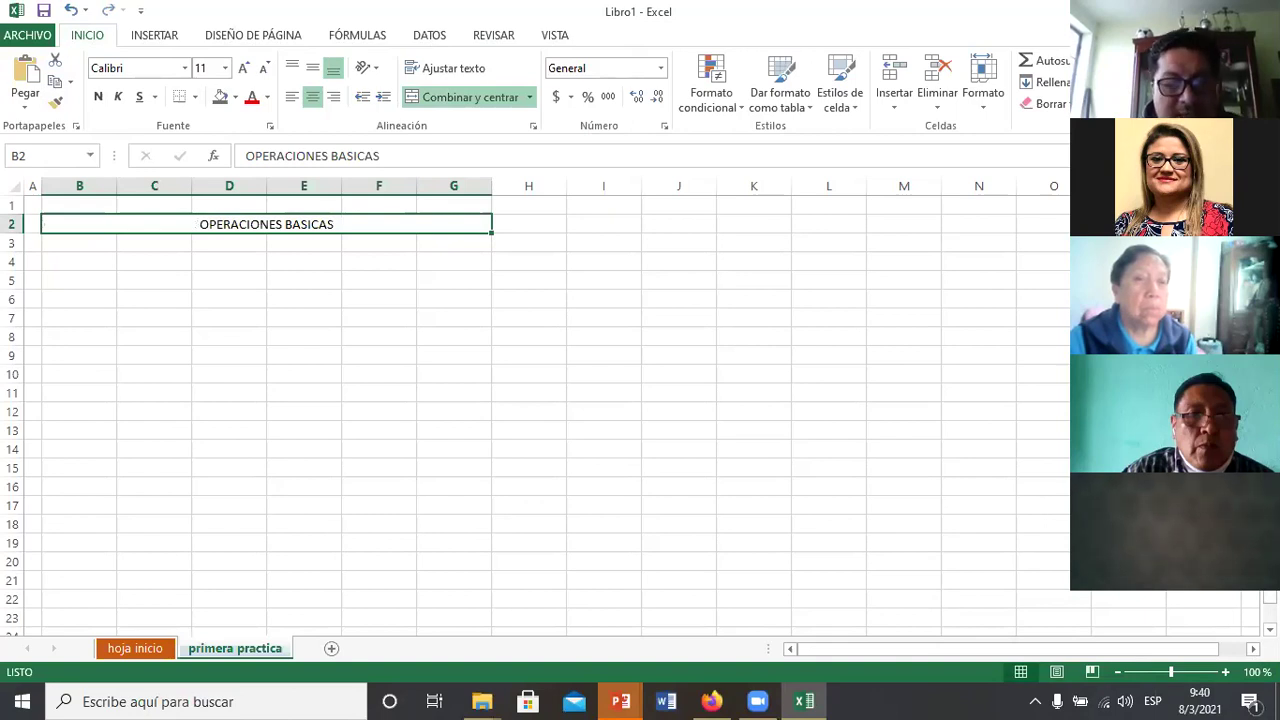
Step: Undo and reapply the B2:G2 merge to repeat the keyboard demonstration
key(ctrl+z)
key(alt)
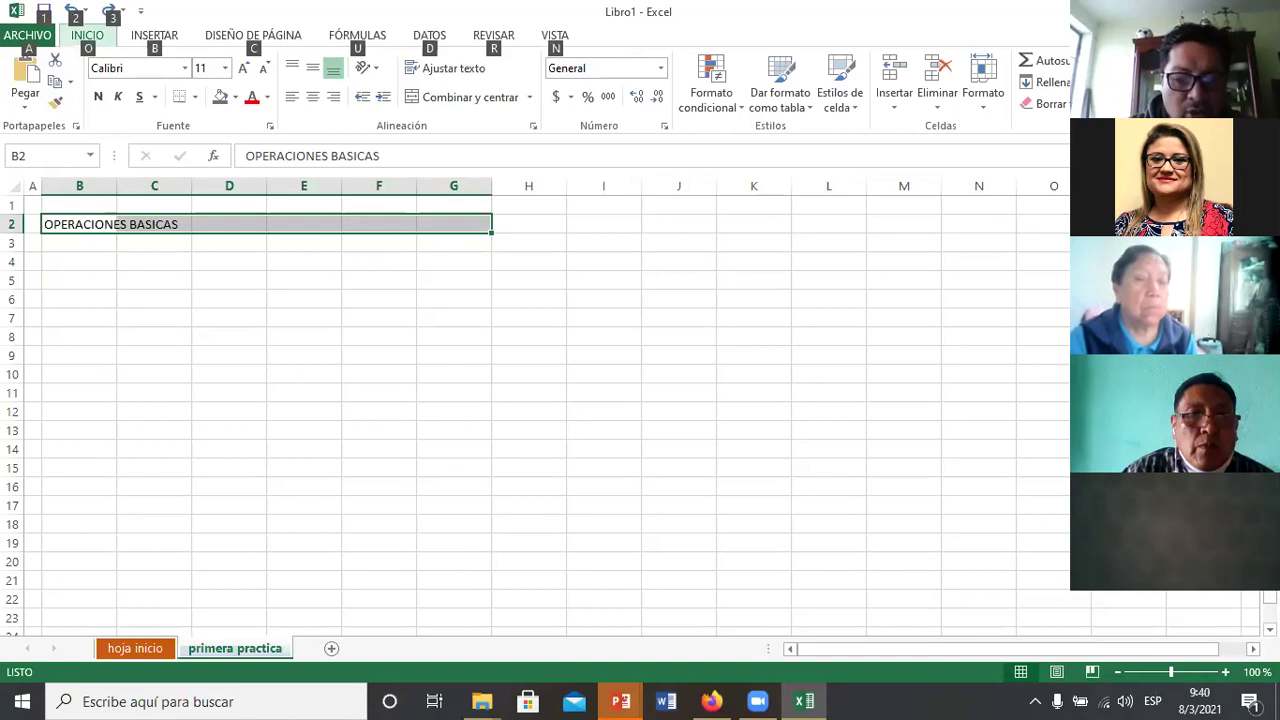
key(o)
key(m)
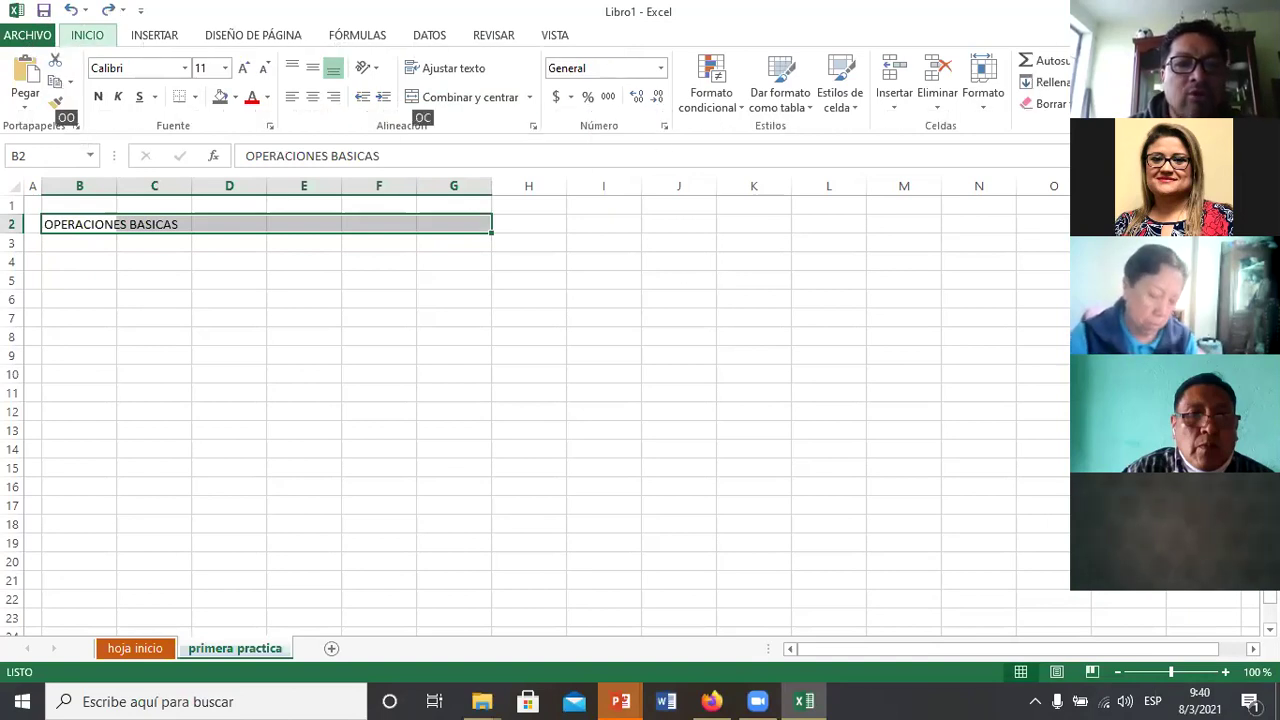
key(Escape)
key(ctrl+y)
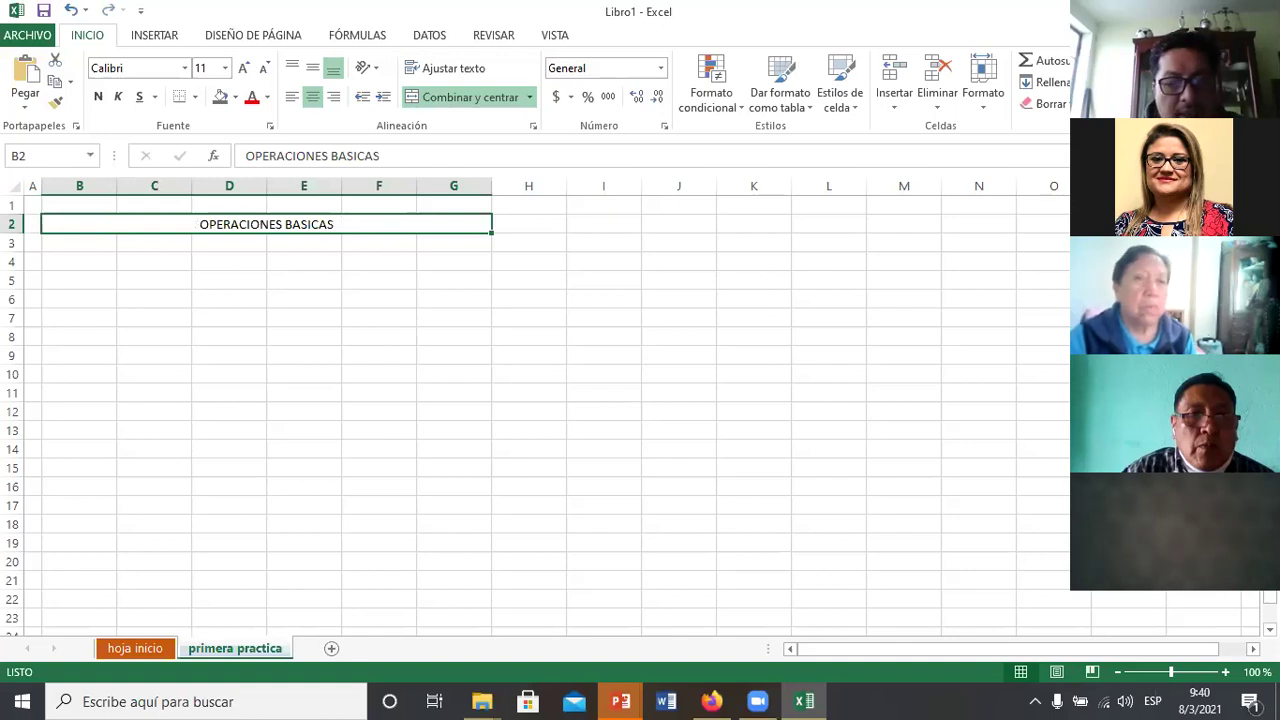
key(ctrl+z)
key(alt)
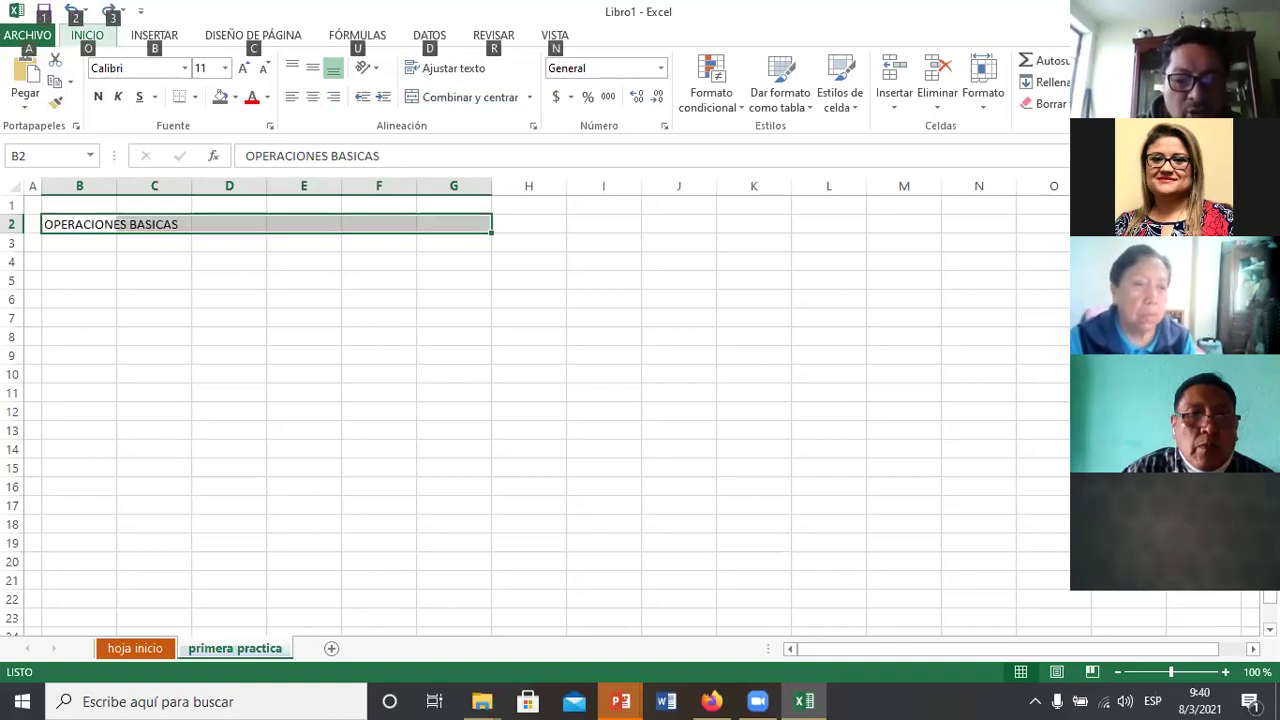
key(o)
key(m)
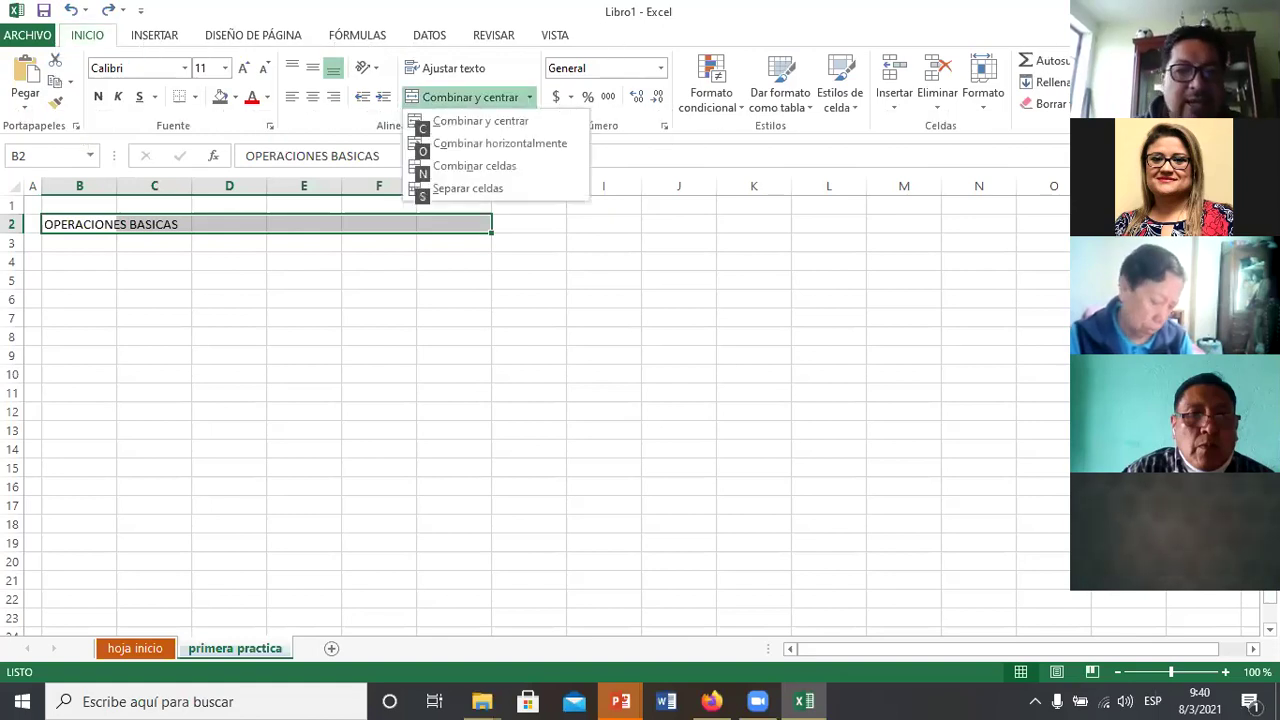
key(c)
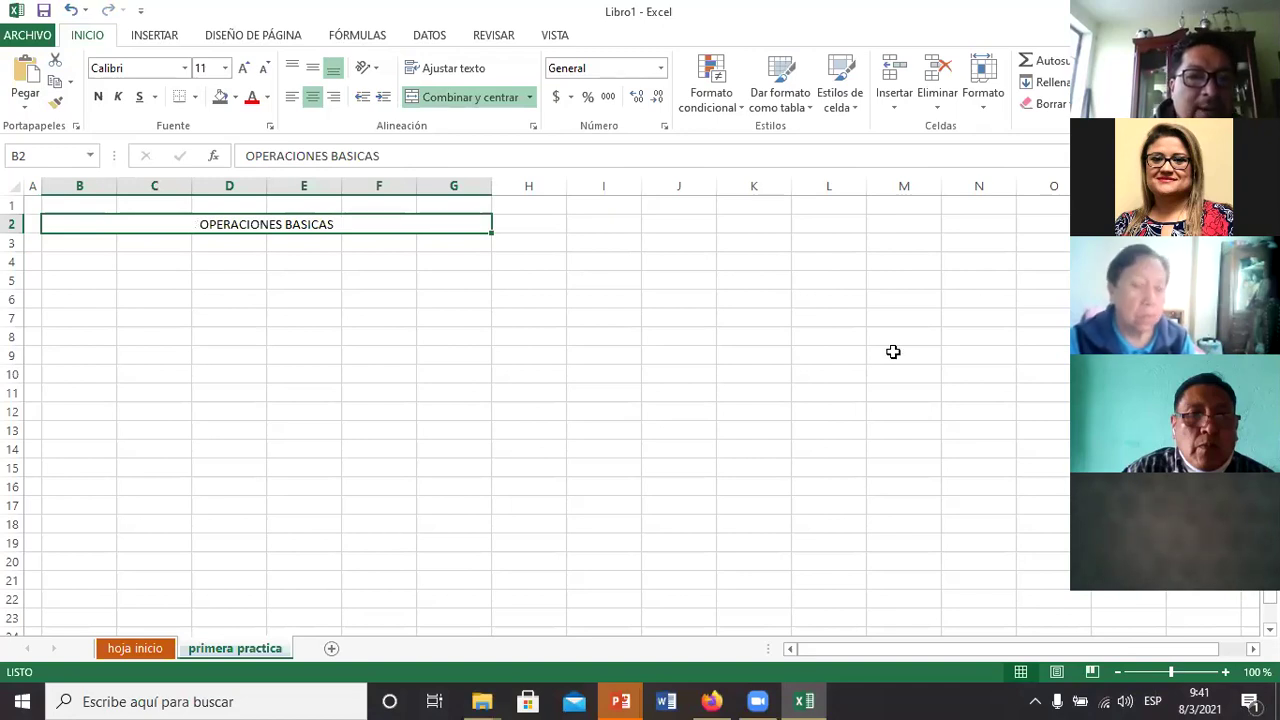
Step: Fill the merged title with yellow, then select cell B4
click(236, 97)
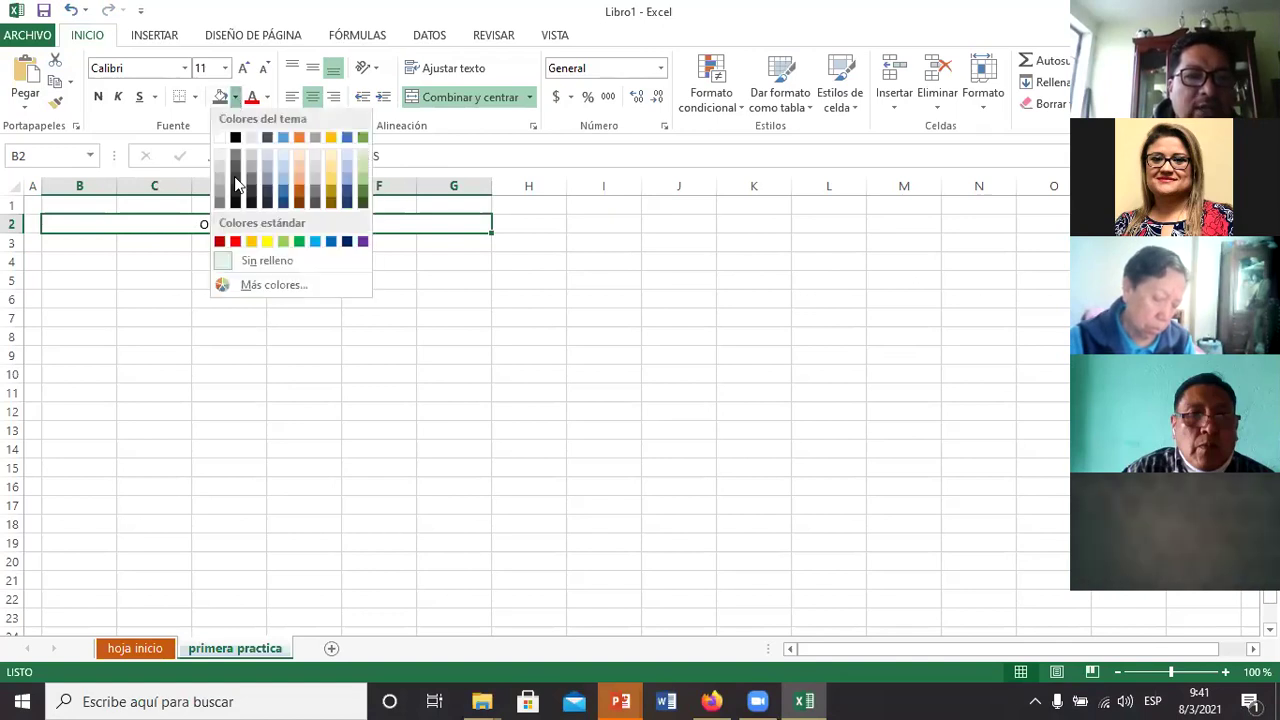
click(268, 240)
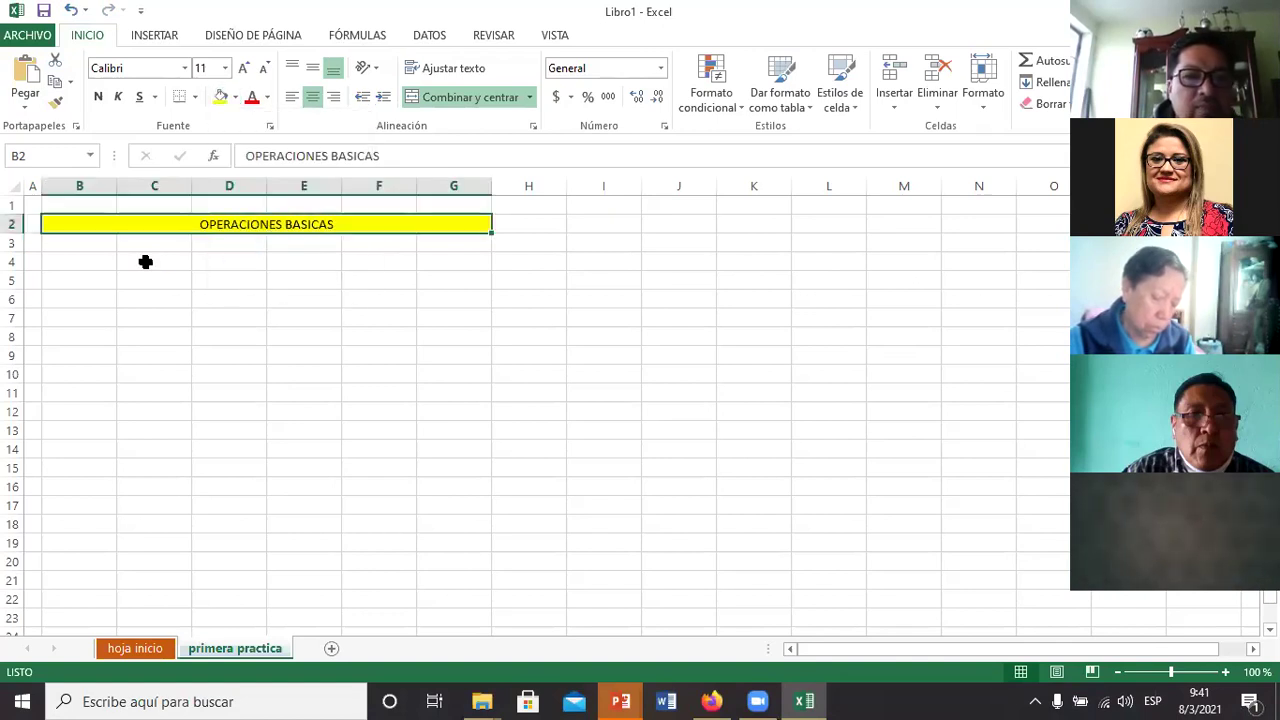
click(96, 258)
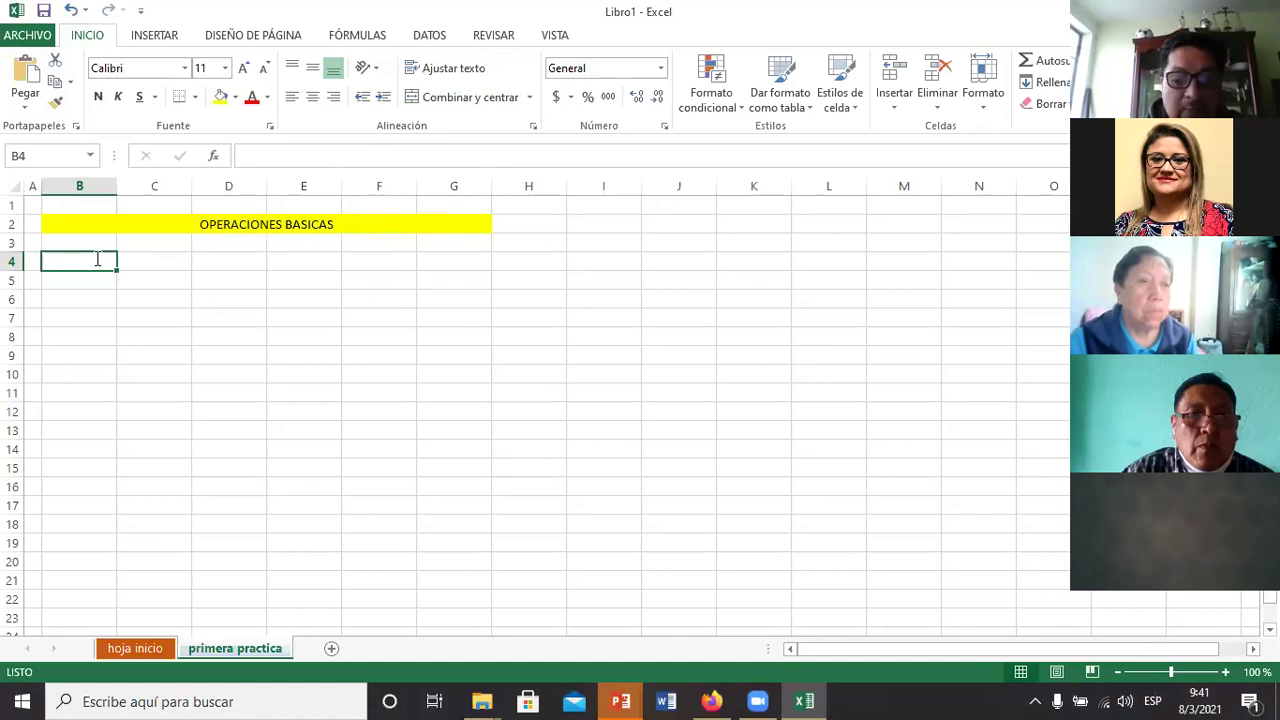
Step: Enter the headers VALOR 1, VALOR 2 and SUMA in B4:D4
text(VALOR 1)
key(Tab)
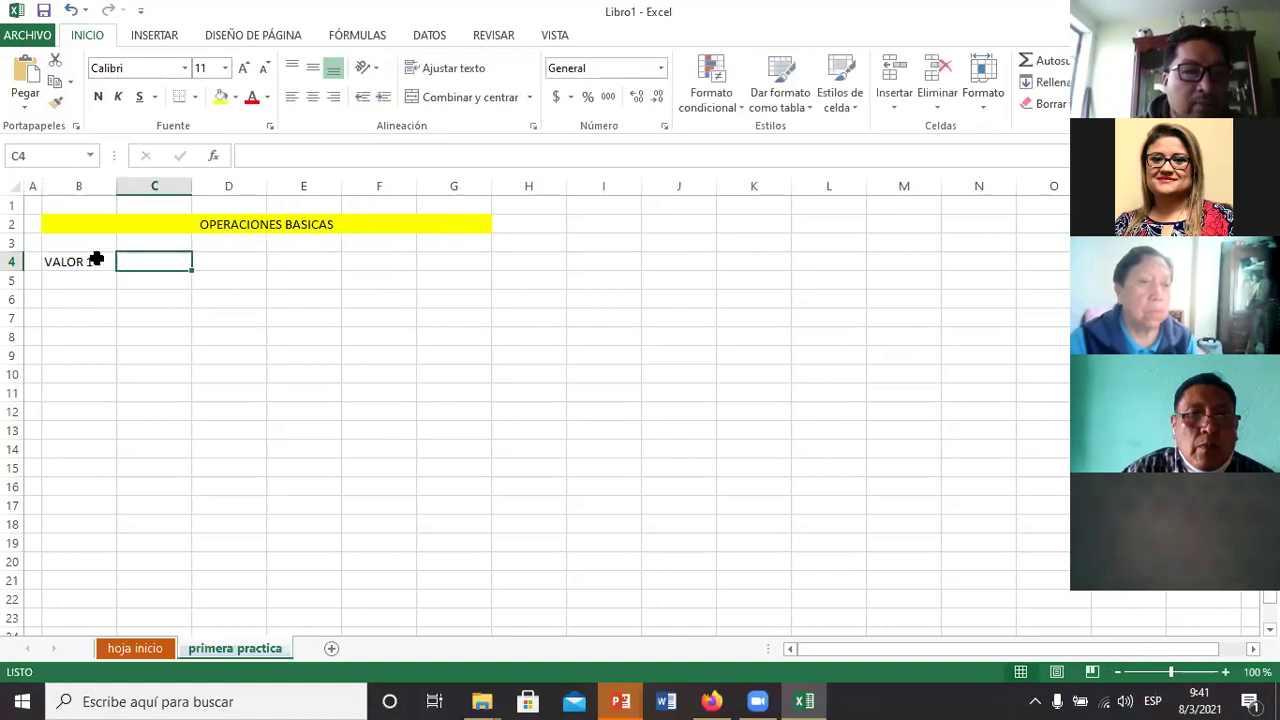
text(VALOR 2)
key(Tab)
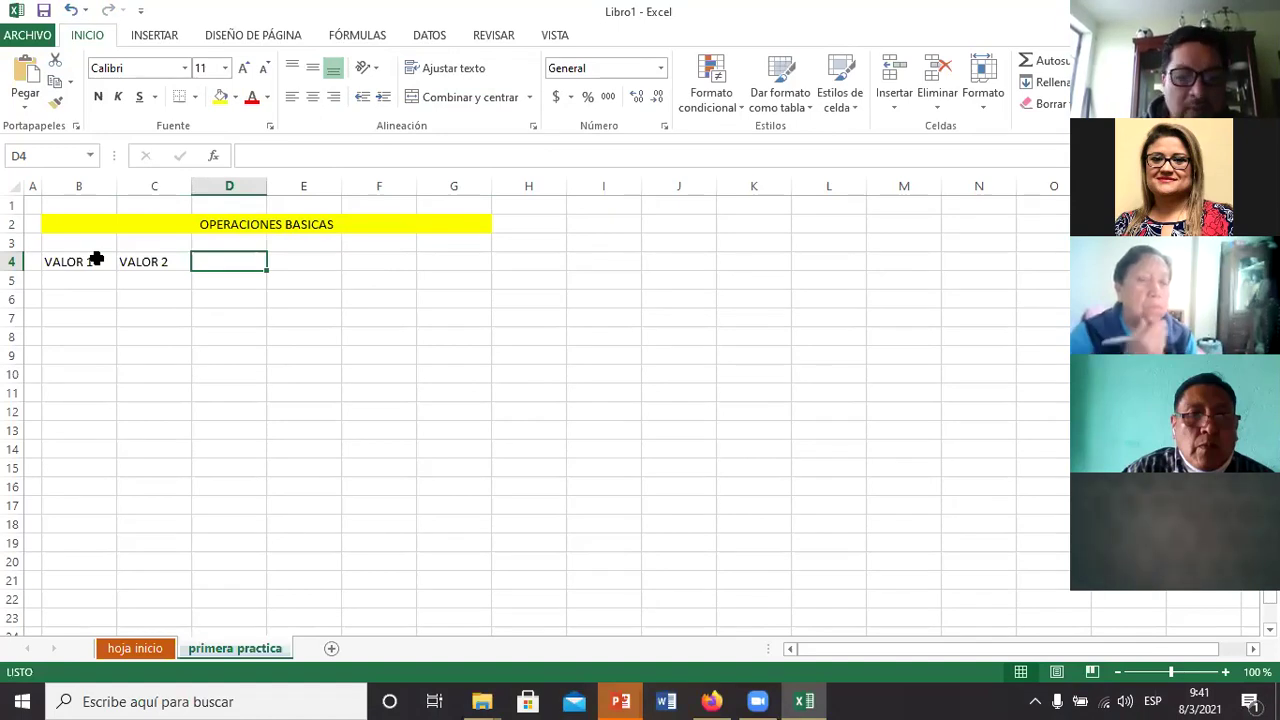
text(RESULA)
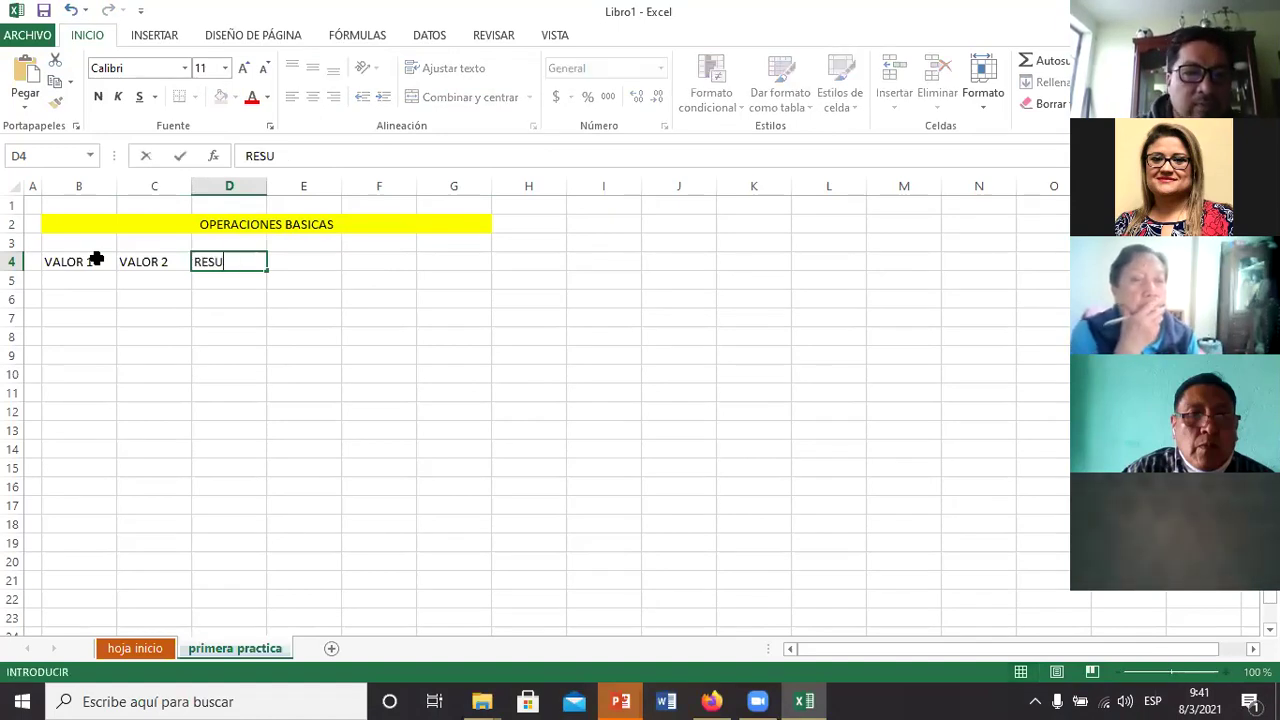
key(BackSpace)
key(BackSpace)
key(BackSpace)
key(BackSpace)
text(S)
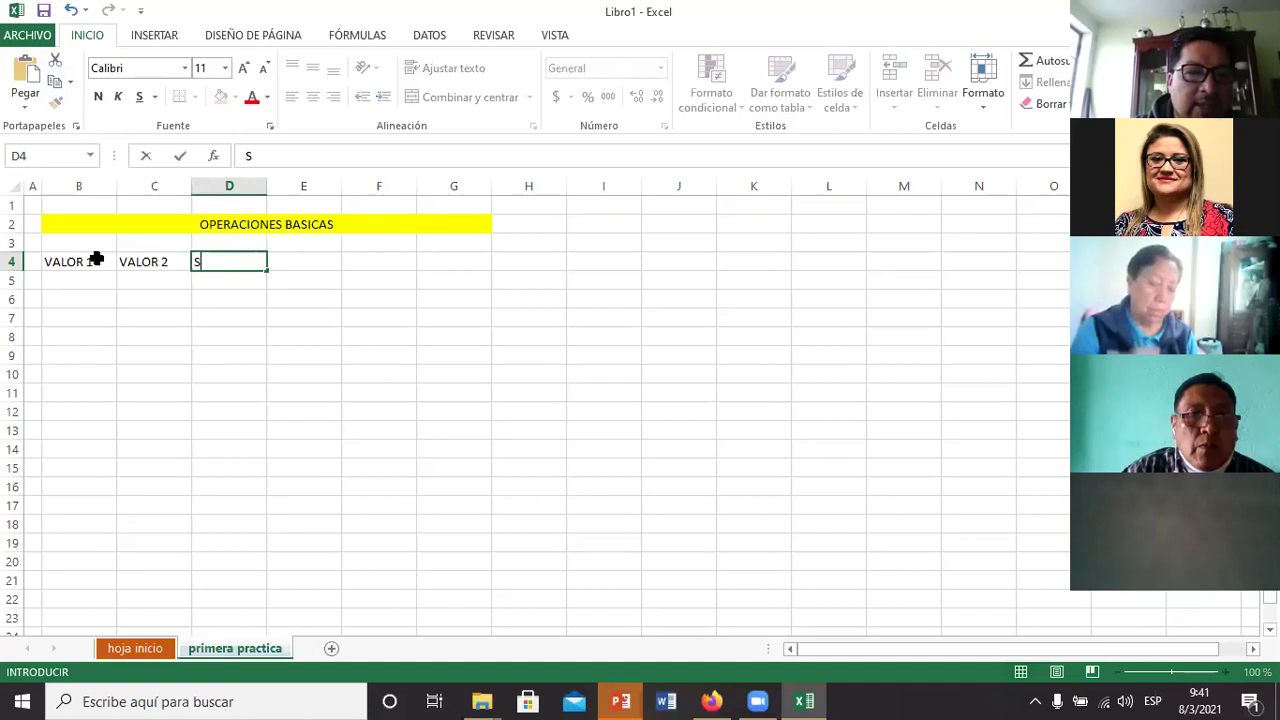
text(UMA)
key(Tab)
Step: Enter the headers RESTA, MULTIPLICACION and DIVISIXON in E4:G4
text(RESTA)
key(ctrl+Return)
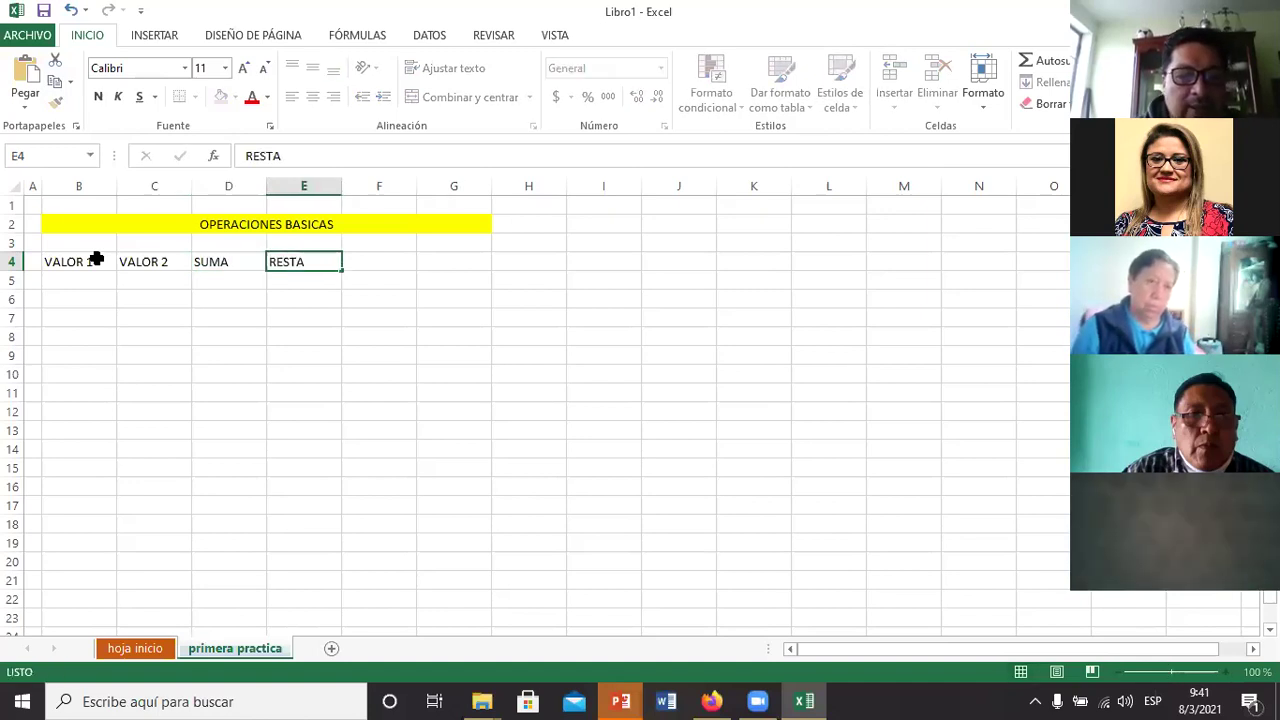
key(Tab)
text(MULTIP)
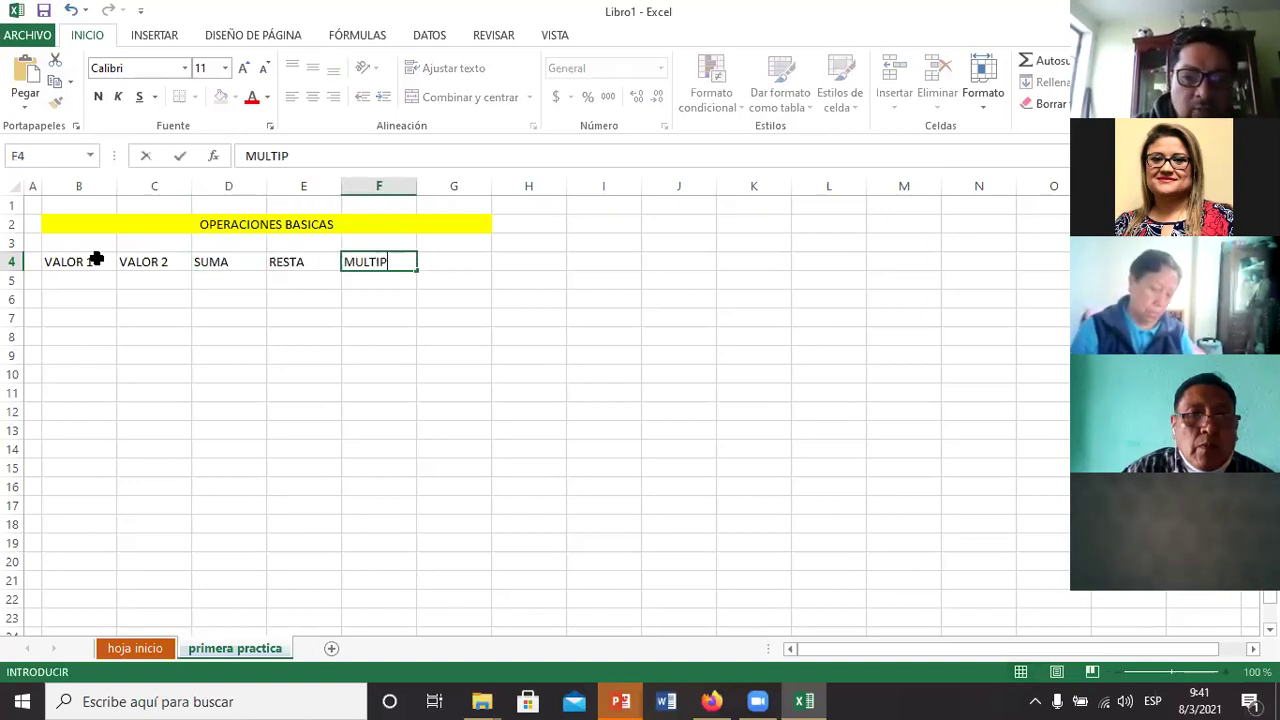
text(LICACION)
key(Tab)
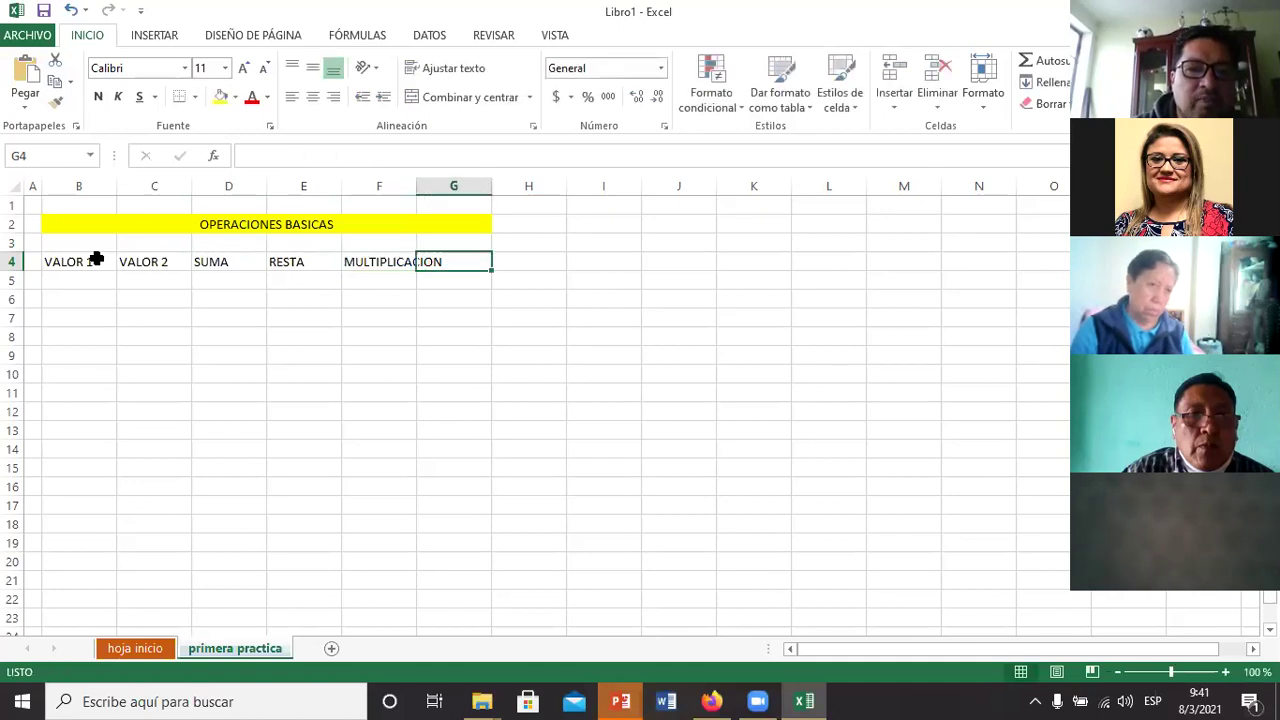
text(DIVISIXO)
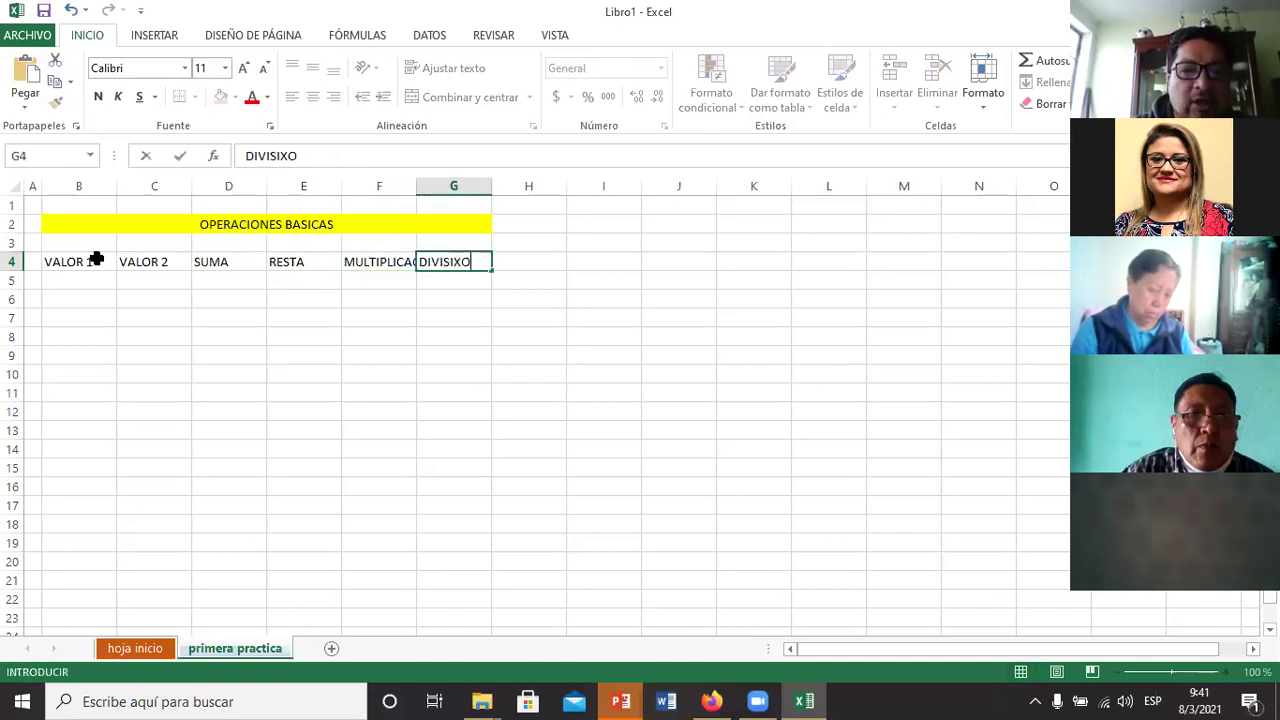
text(N)
key(Return)
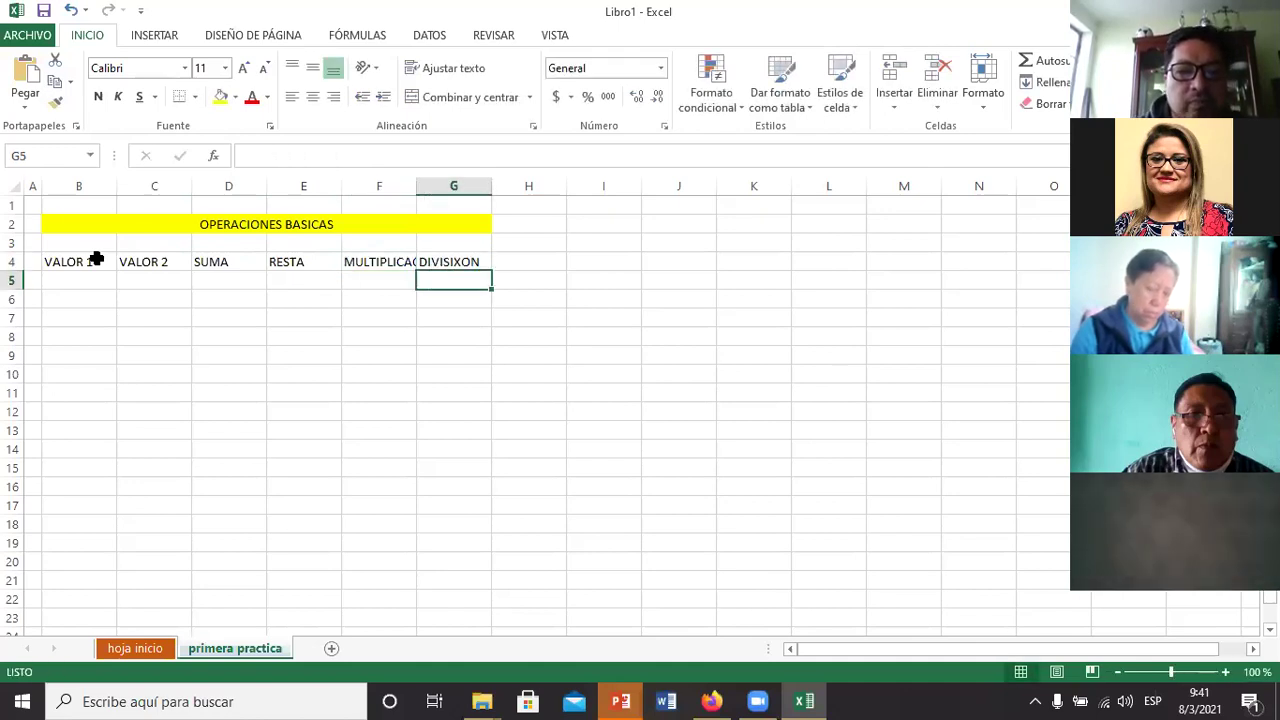
Step: Move back and forth along row 4 to review the headers
key(Up)
key(Left)
key(Left)
key(Left)
key(Left)
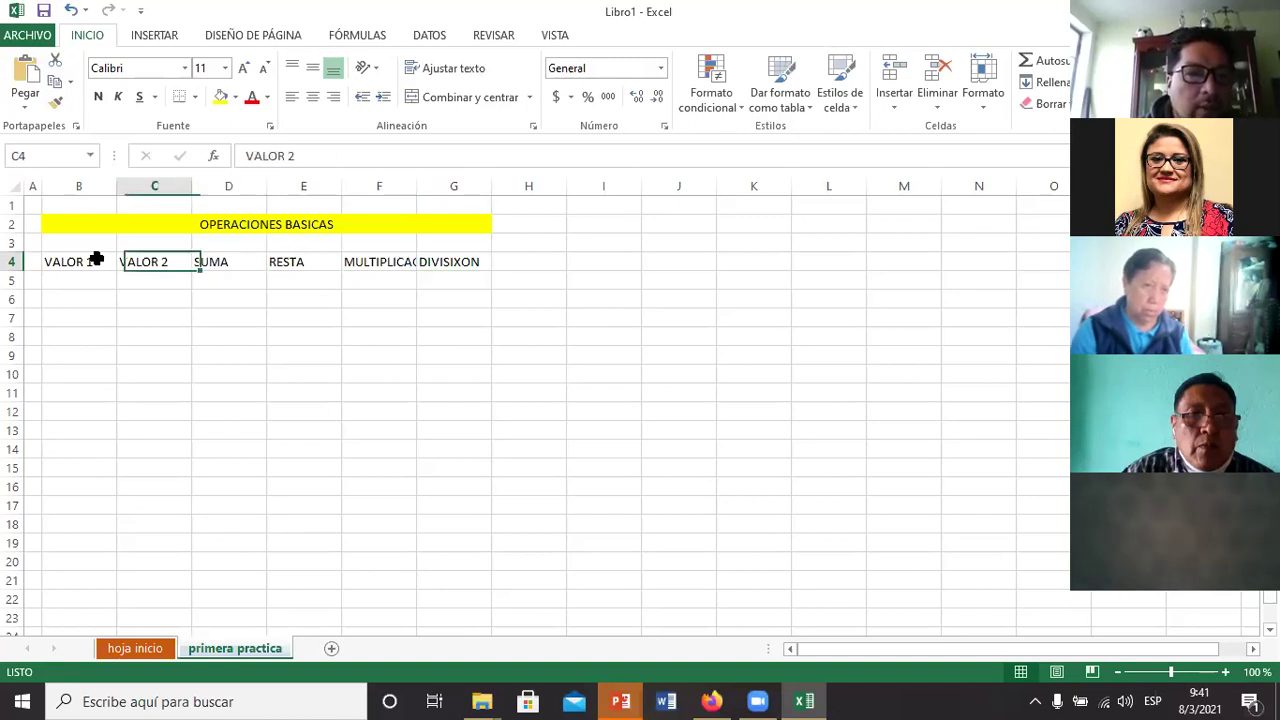
key(Left)
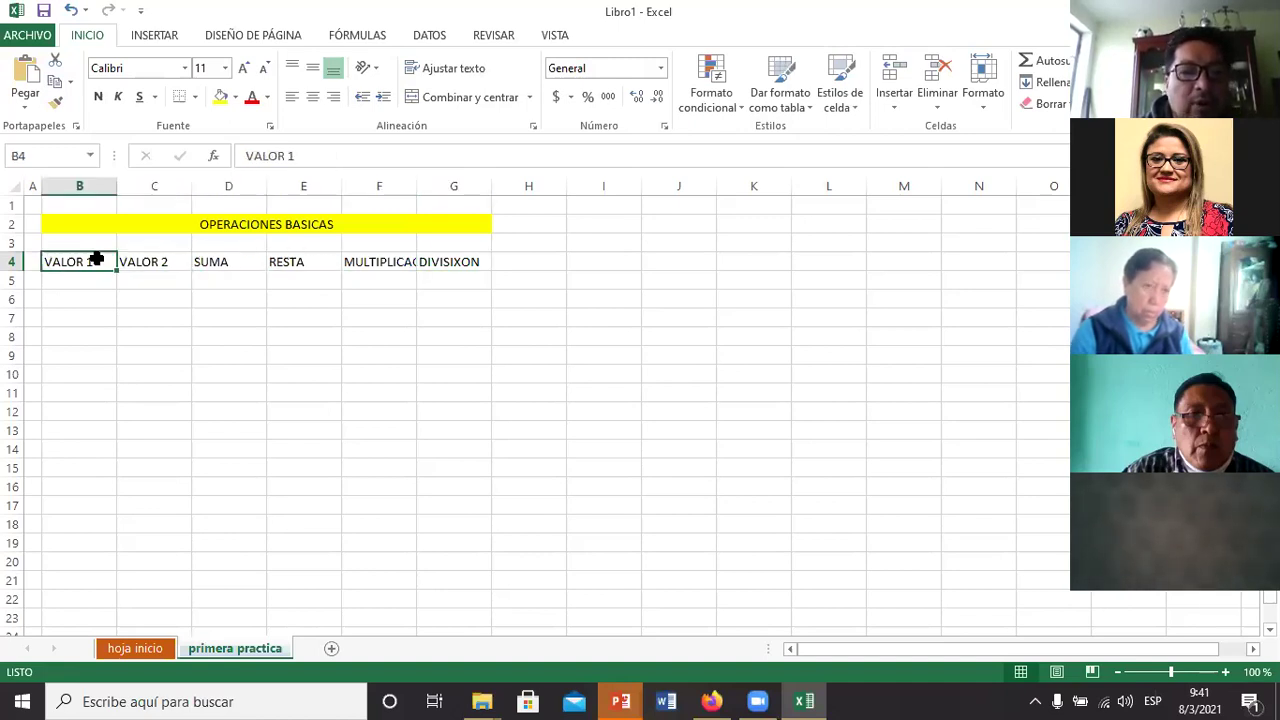
key(Right)
key(Right)
key(Right)
key(Right)
key(Right)
key(Left)
key(Right)
key(Left)
key(Right)
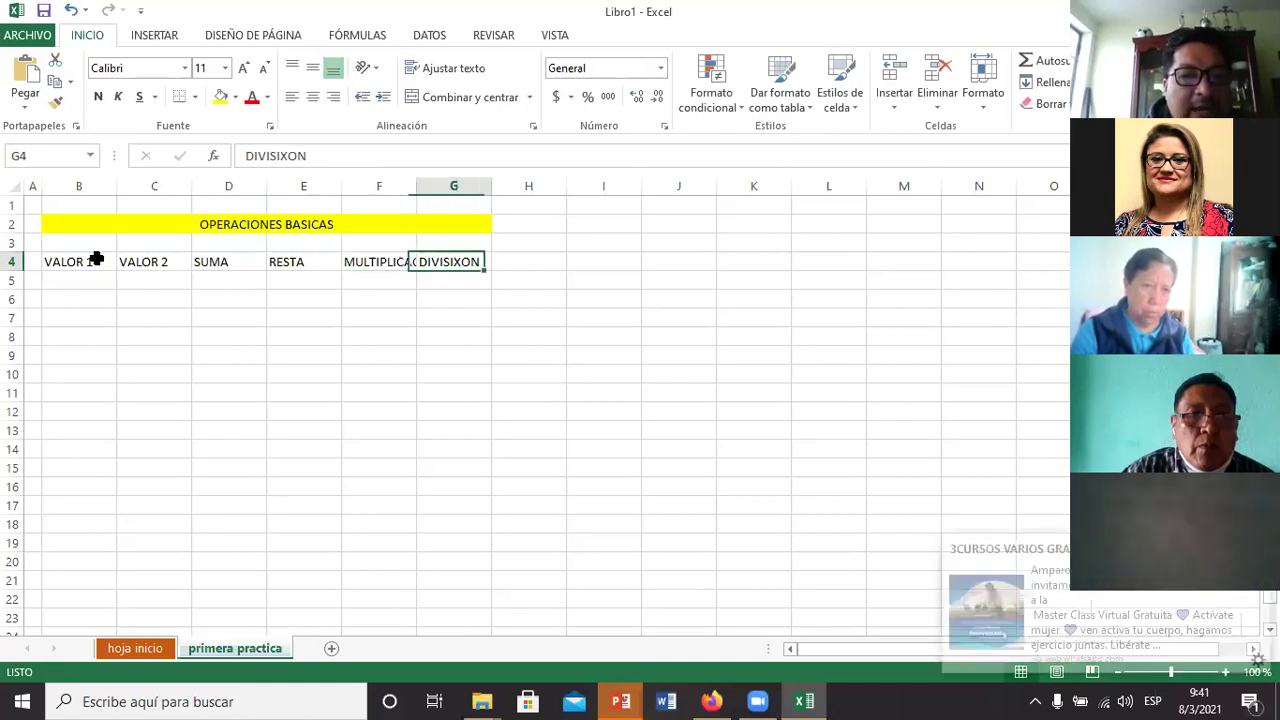
key(Left)
key(Left)
key(Left)
key(Left)
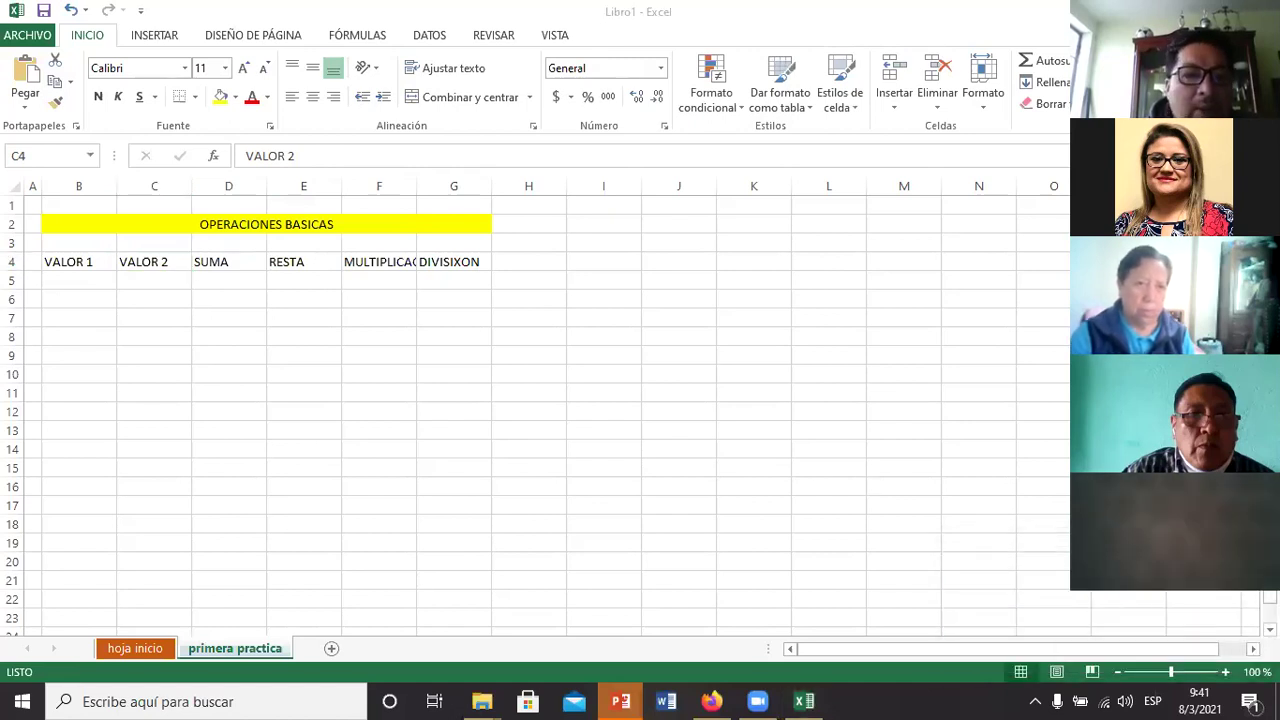
click(804, 701)
key(Right)
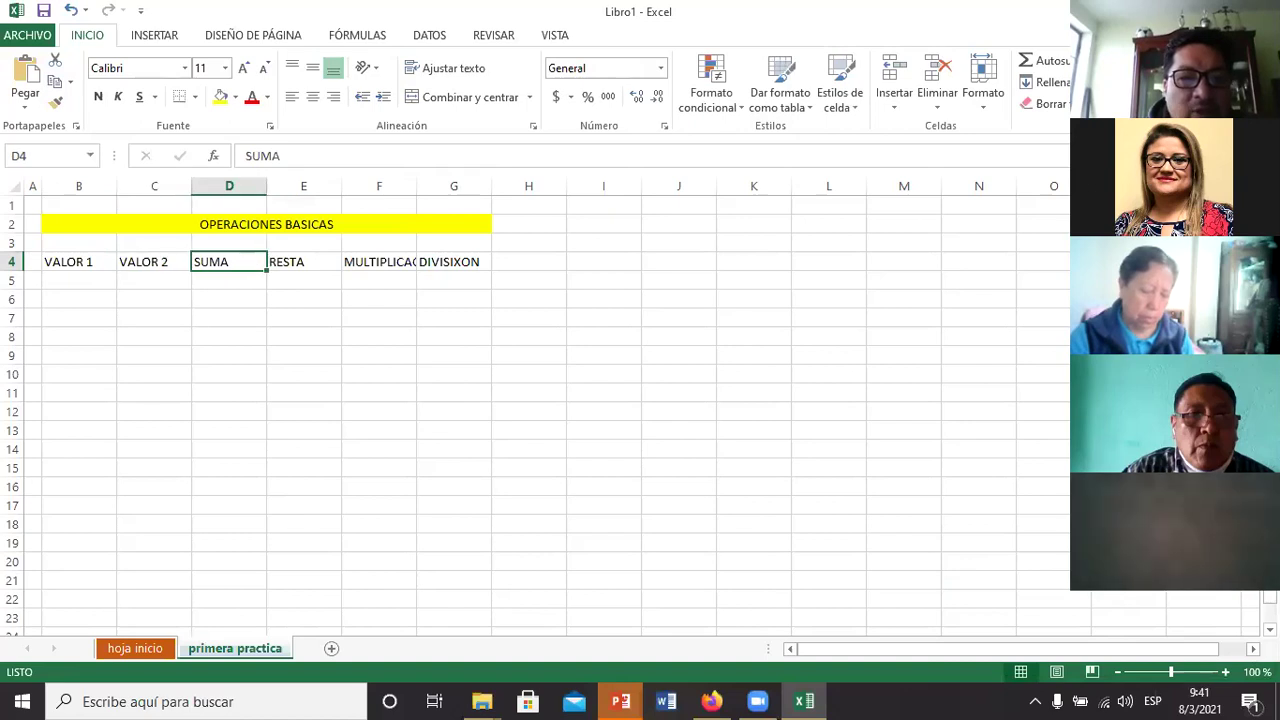
key(Right)
key(Right)
key(Right)
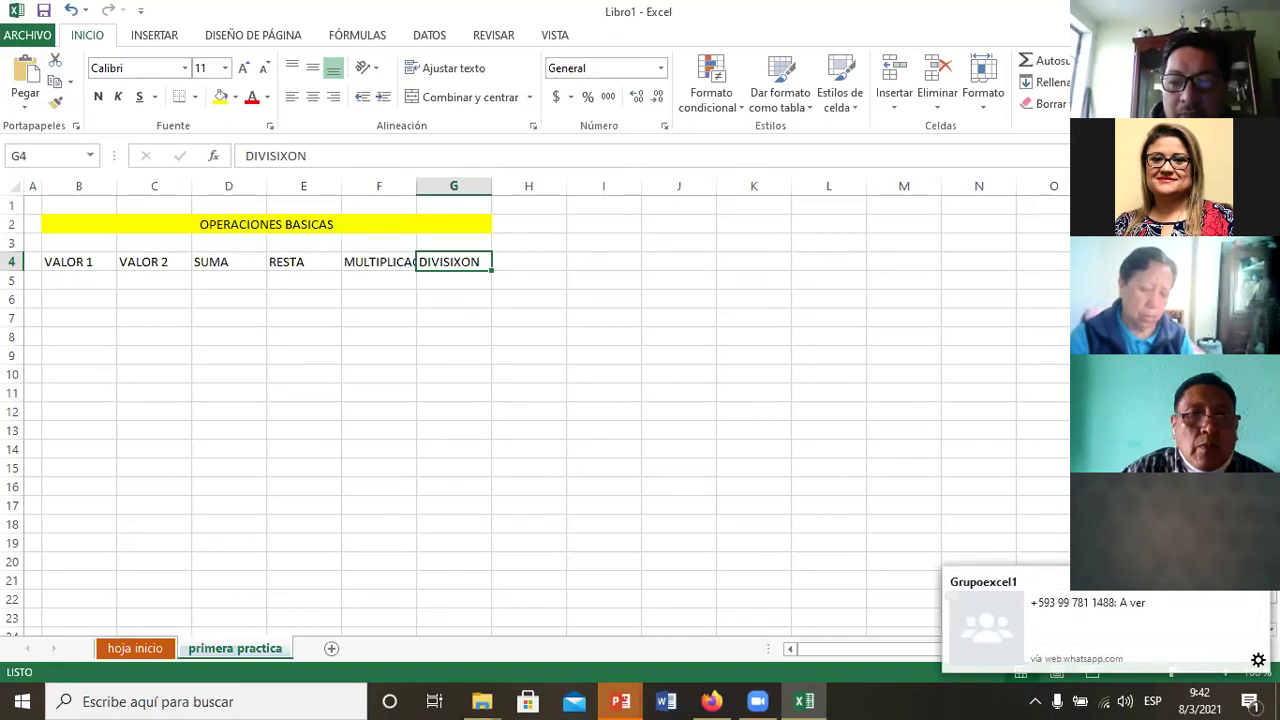
Step: Correct the G4 heading from DIVISIXON to DIVISION
click(1100, 615)
double_click(453, 261)
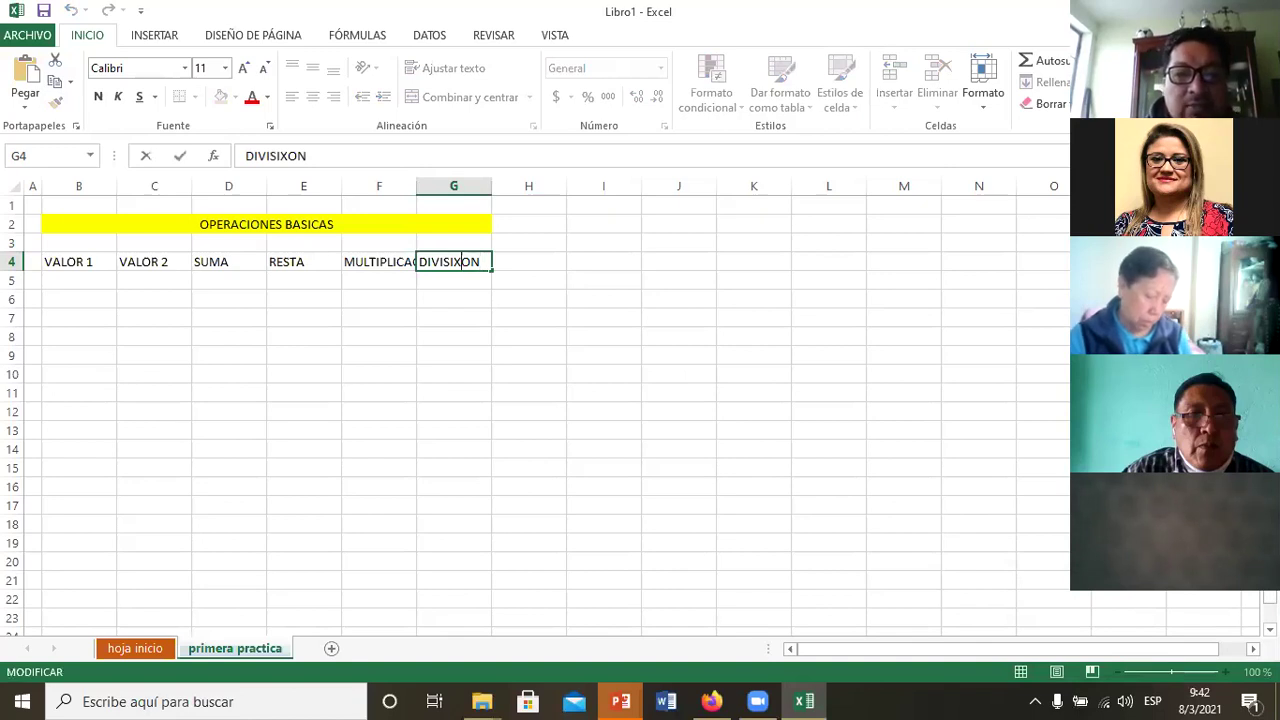
key(Delete)
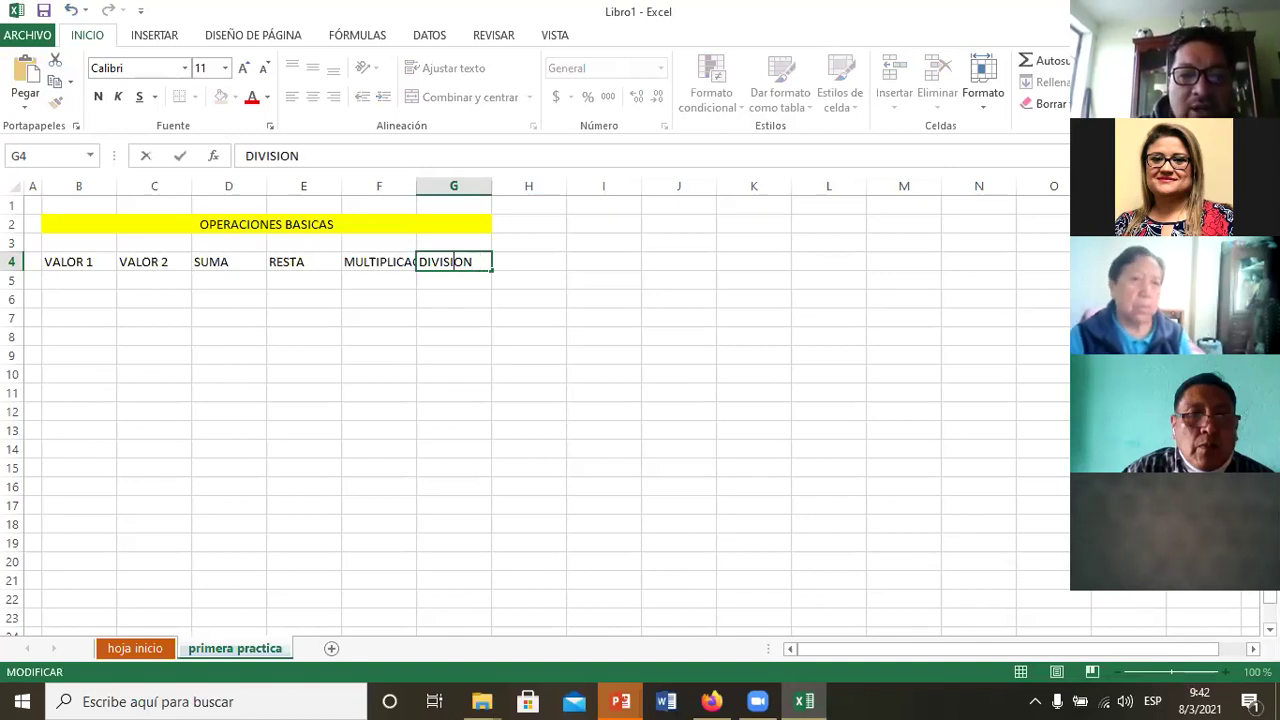
key(Return)
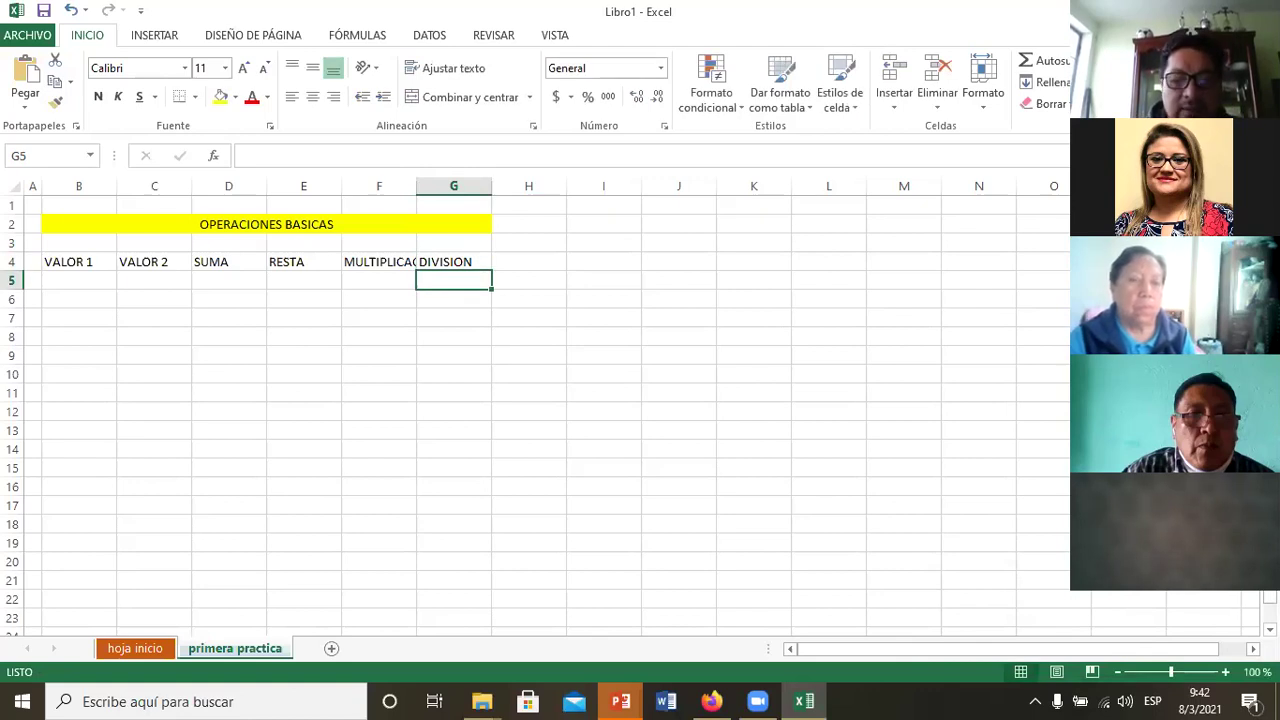
Step: Select B4:G15 and undo the headers, yellow fill and merge
key(Left)
key(Left)
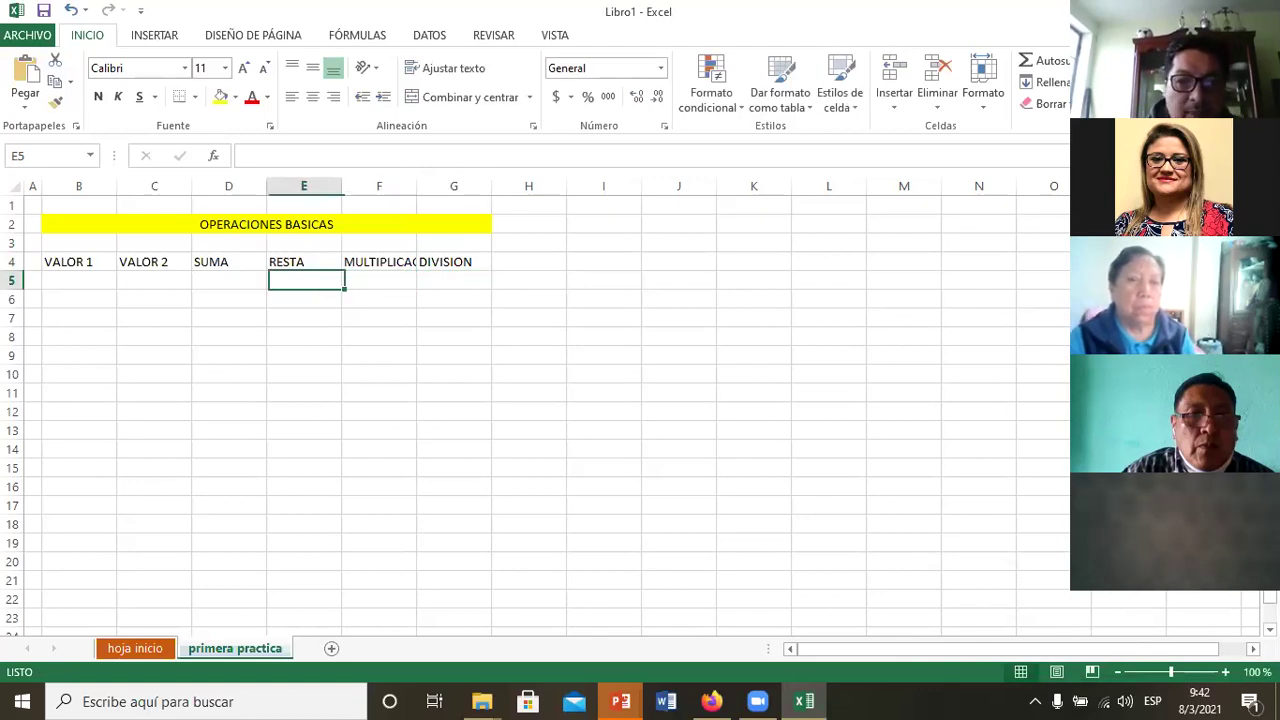
key(Left)
key(Left)
key(Left)
key(Up)
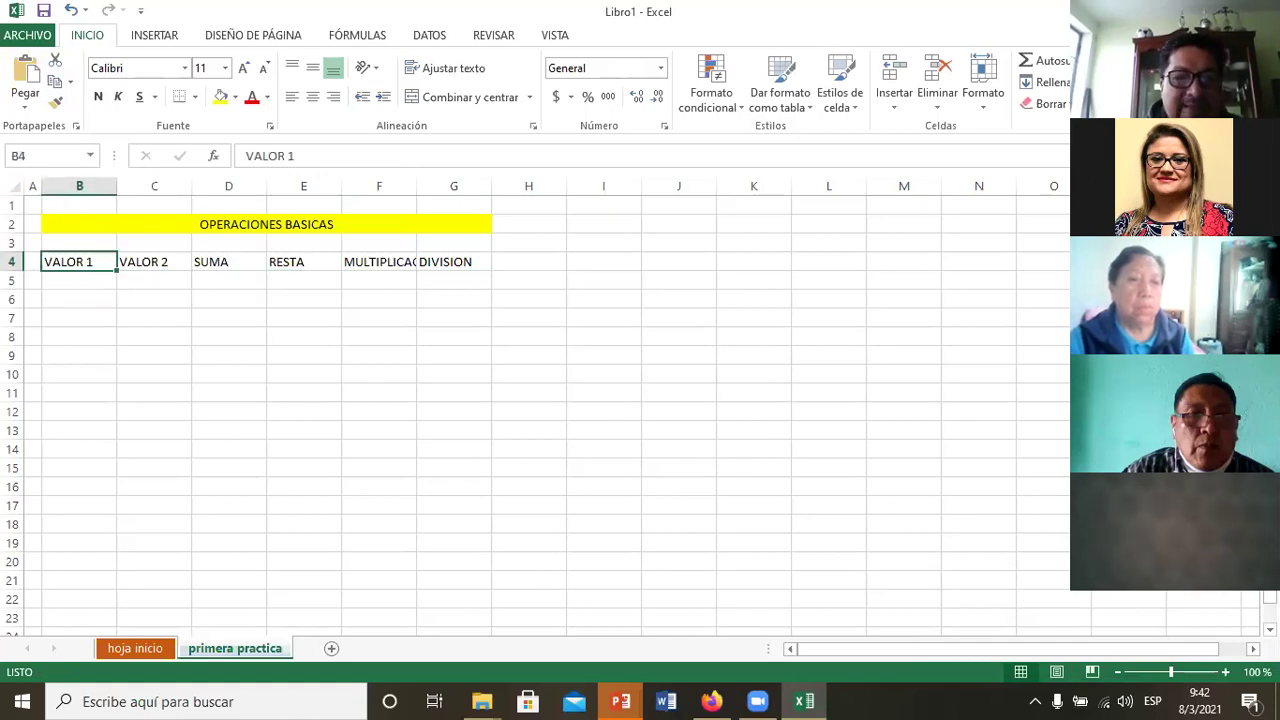
key(shift+Right)
key(shift+Right)
key(Left)
key(Right)
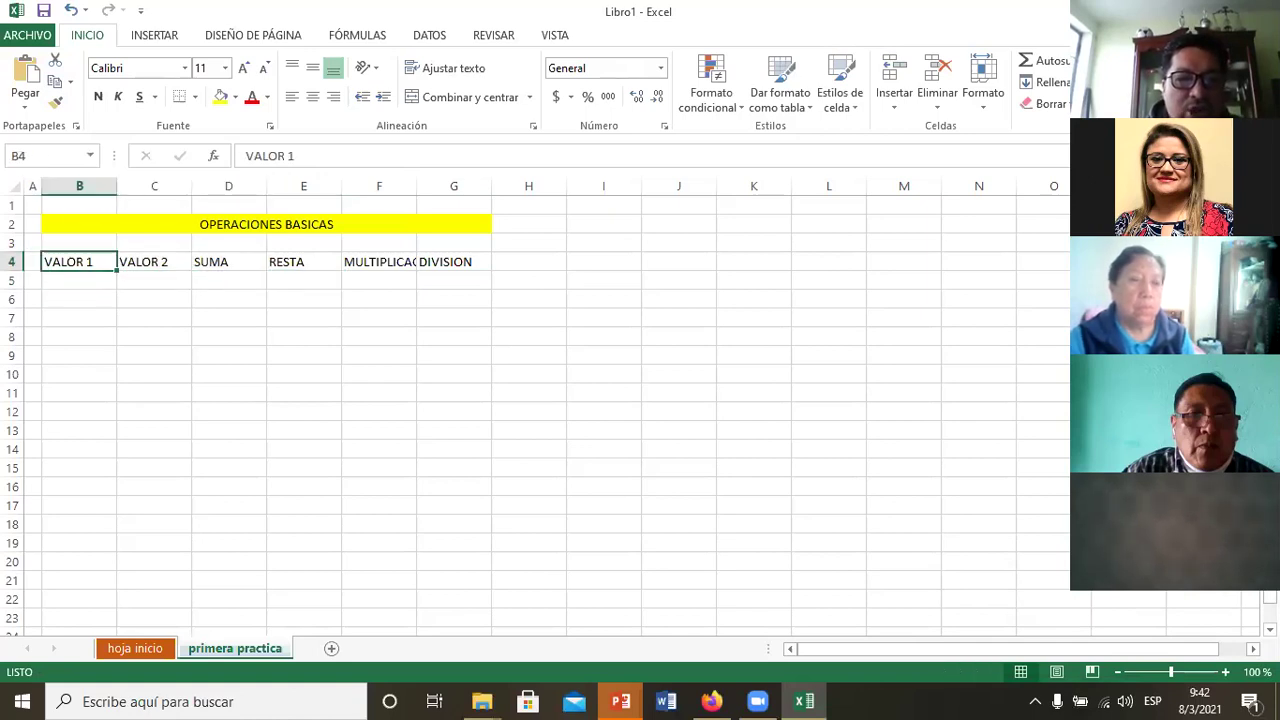
key(shift+Right)
key(shift+Right)
key(shift+Right)
key(shift+Right)
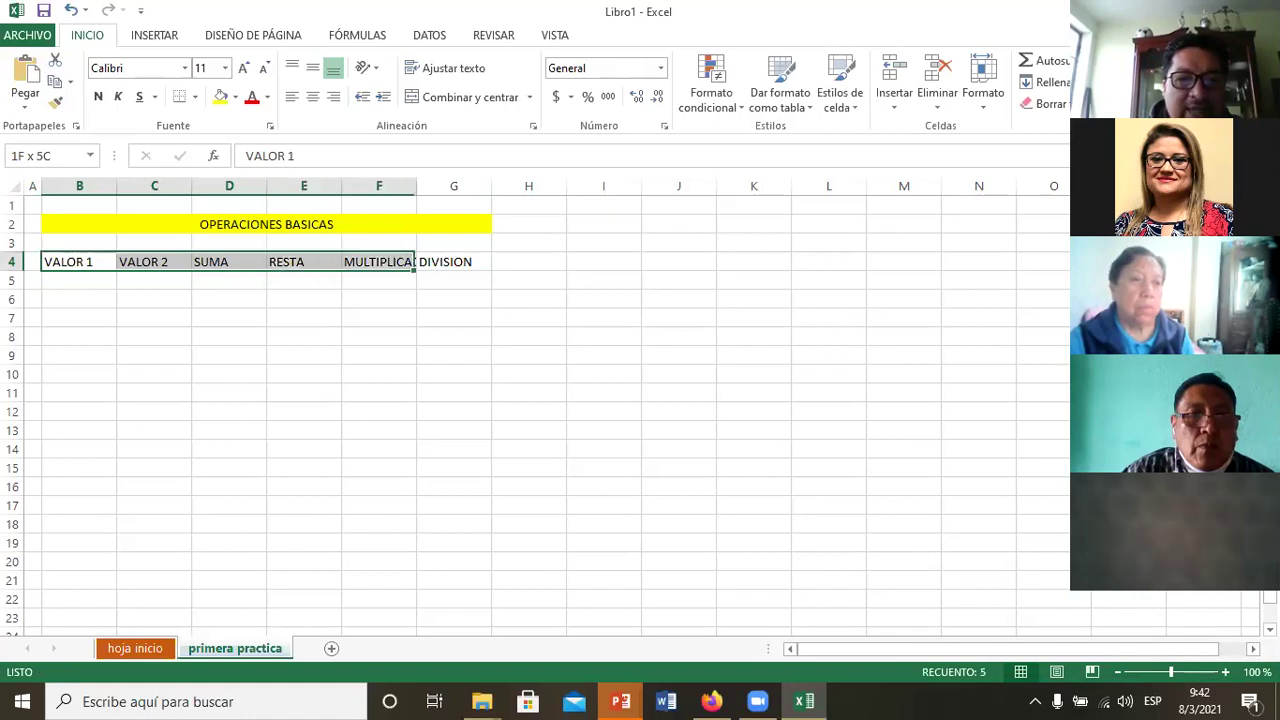
key(shift+Right)
key(shift+Down)
key(shift+Down)
key(shift+Down)
key(shift+Down)
key(shift+Down)
key(shift+Down)
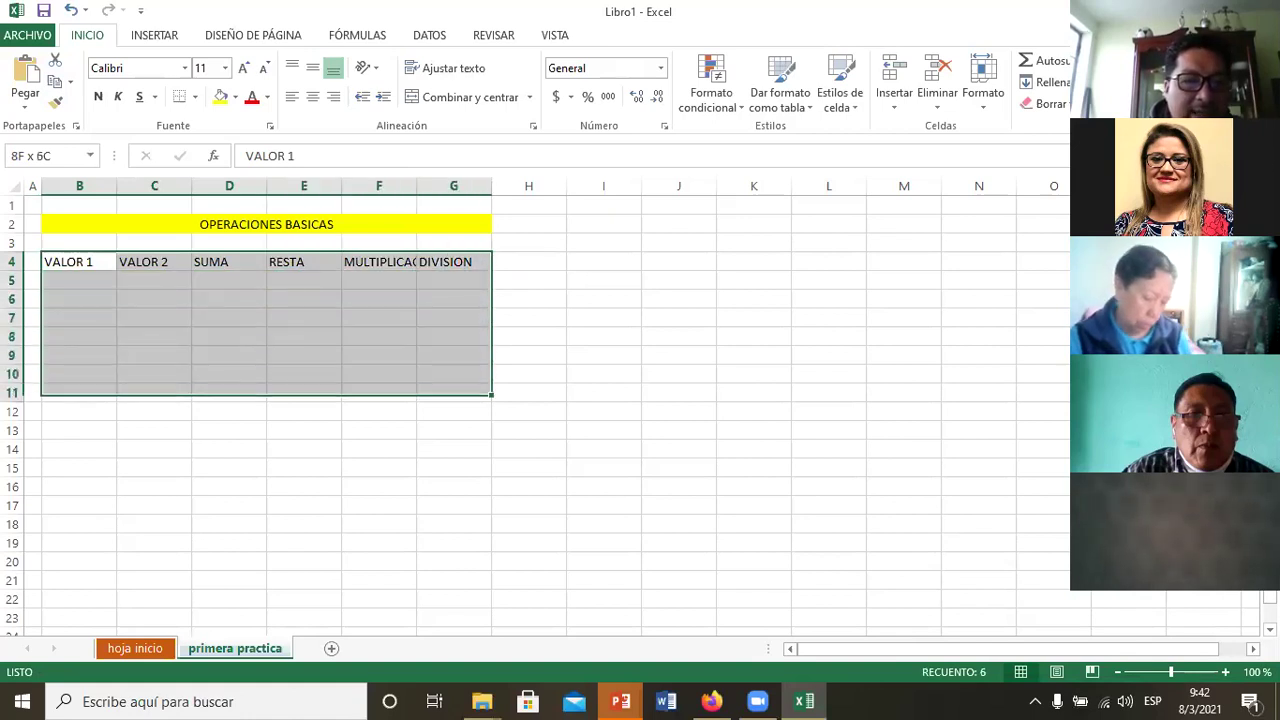
key(shift+Down)
key(shift+Down)
key(shift+Down)
key(shift+Down)
key(shift+Down)
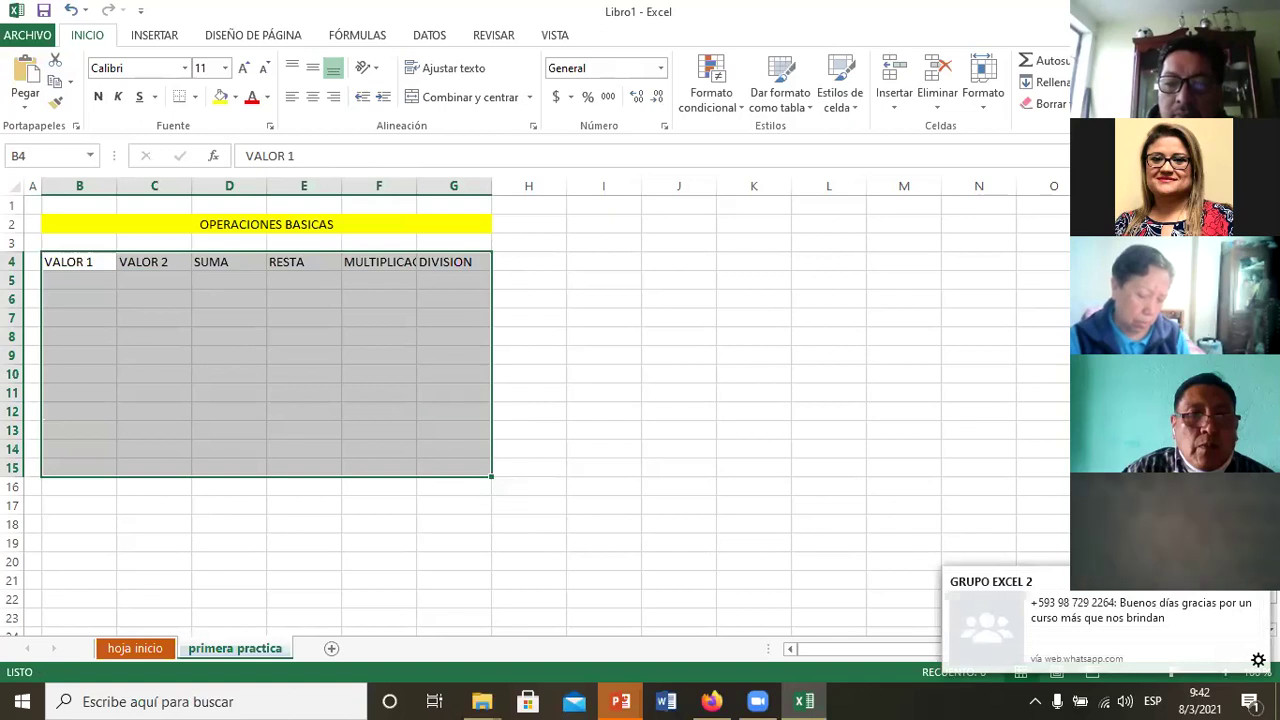
click(1258, 581)
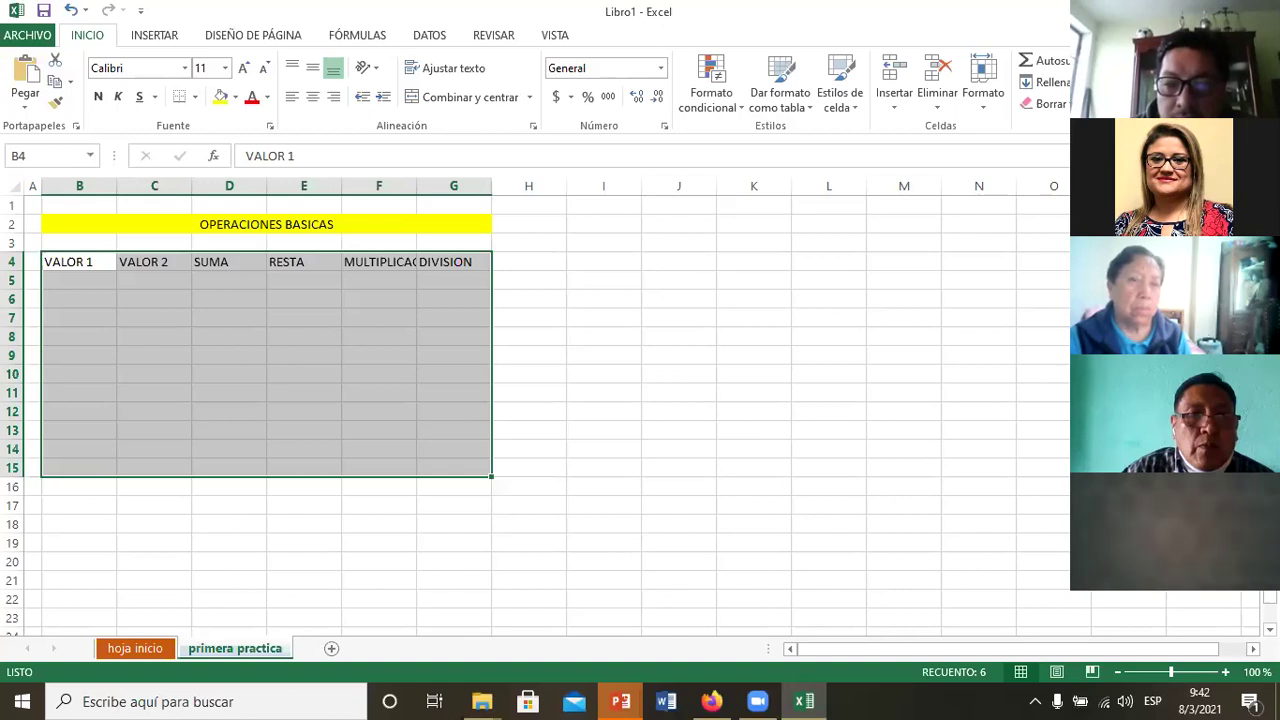
key(ctrl+z)
key(ctrl+z)
key(ctrl+z)
key(ctrl+z)
key(ctrl+z)
key(ctrl+z)
key(ctrl+z)
key(ctrl+z)
key(ctrl+z)
key(ctrl+z)
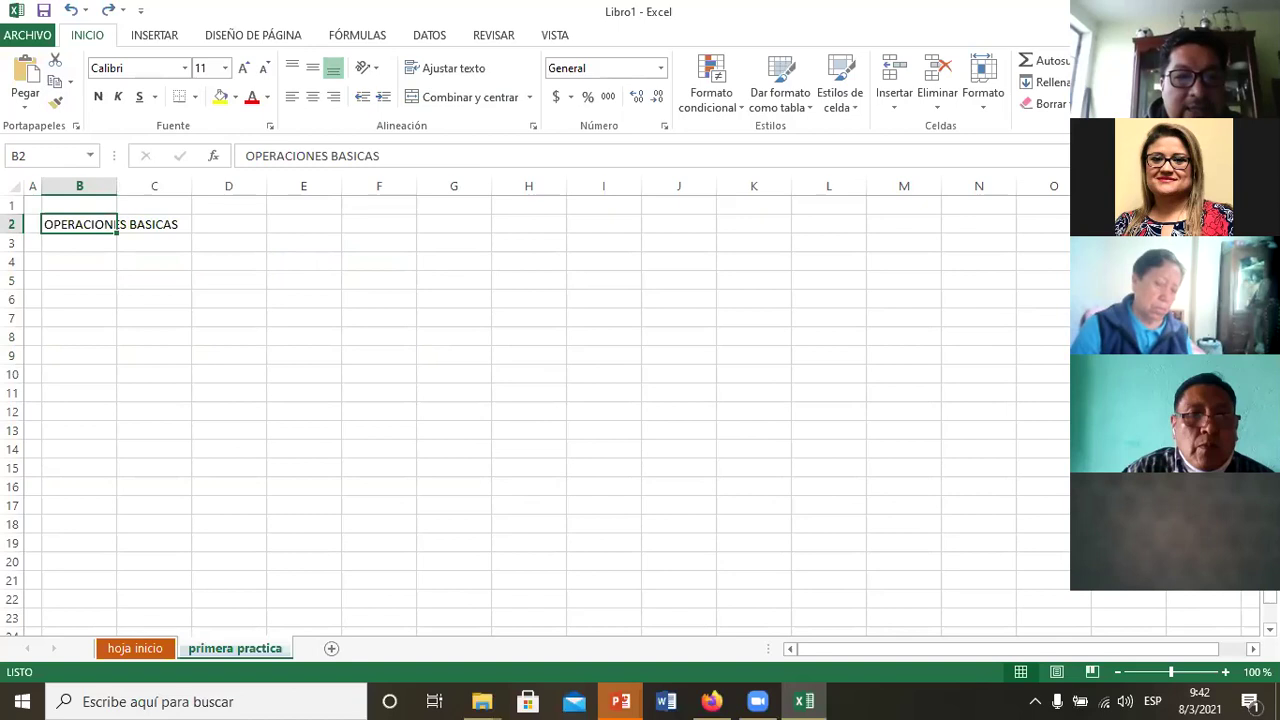
Step: Select B2:H2 and apply Combinar y centrar to the title with Alt, O, M, C
drag(110, 224, 405, 224)
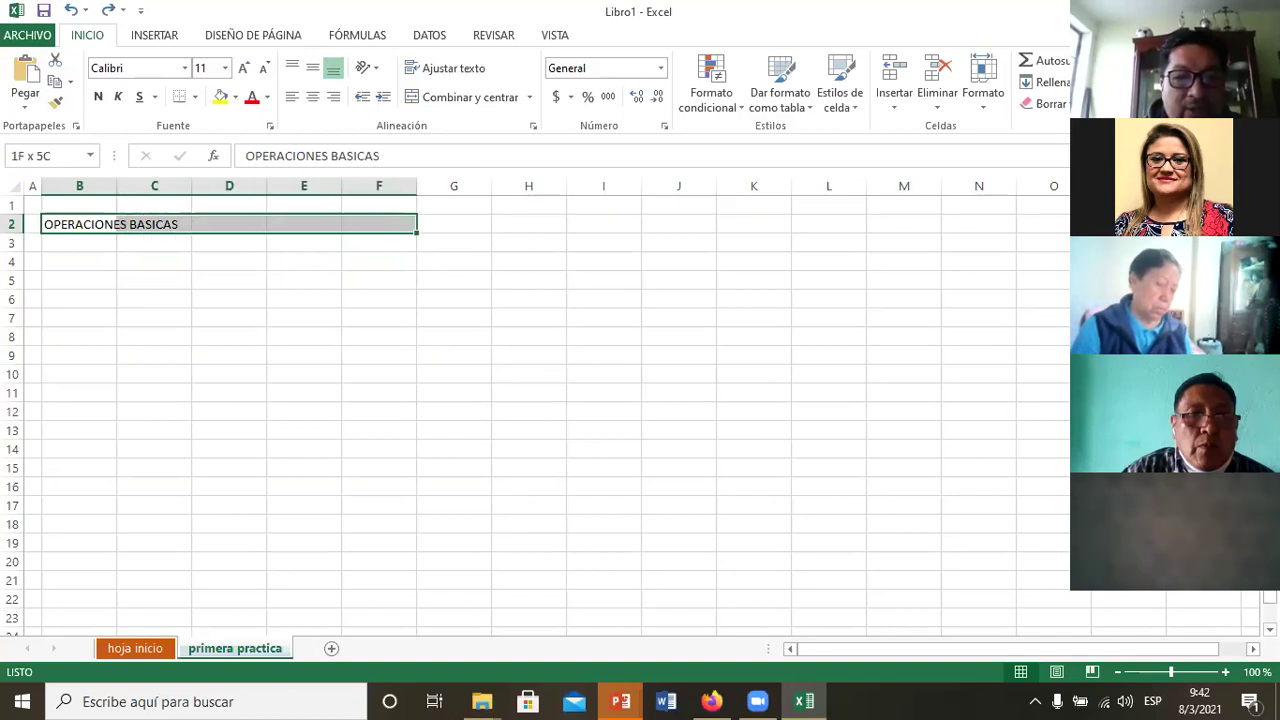
drag(405, 224, 545, 224)
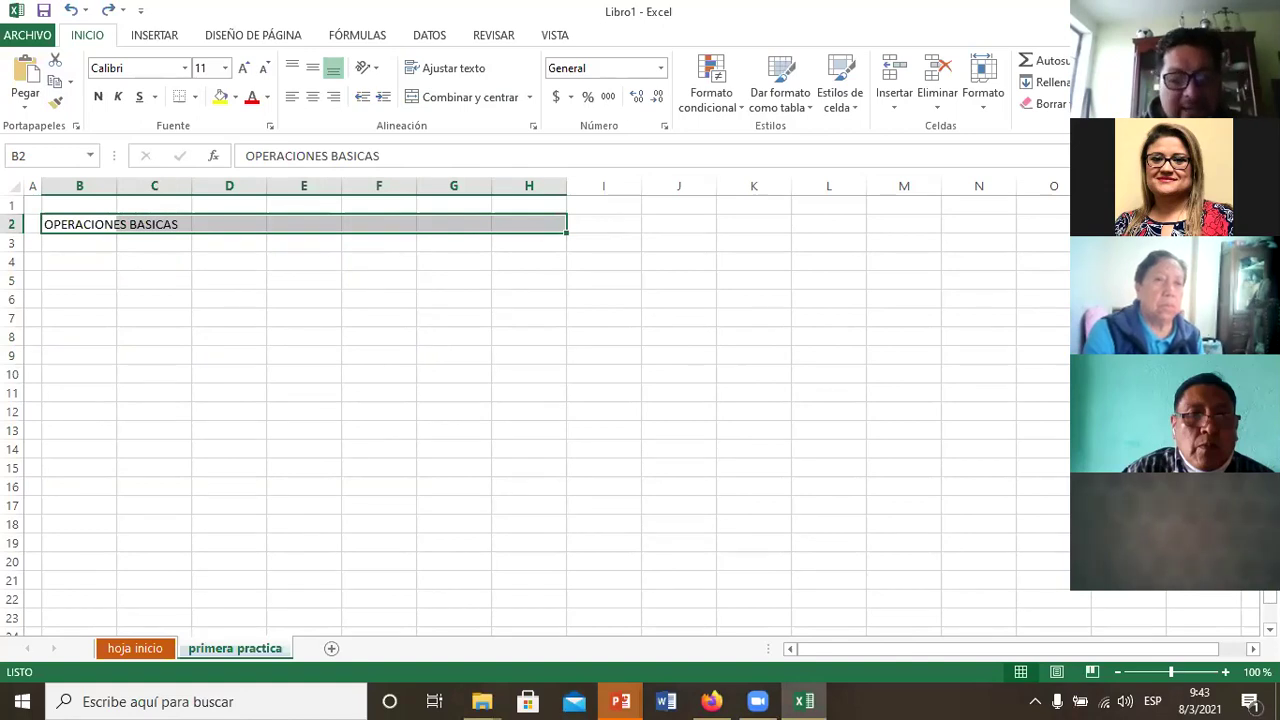
key(alt)
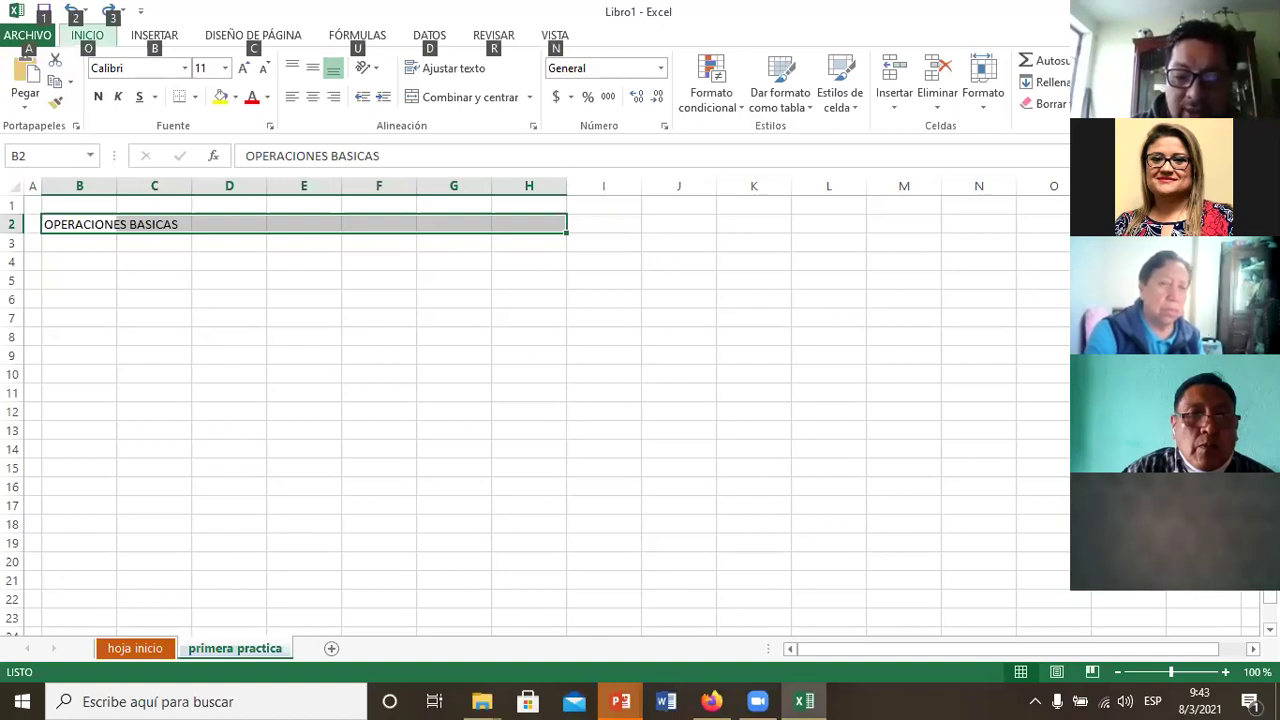
key(o)
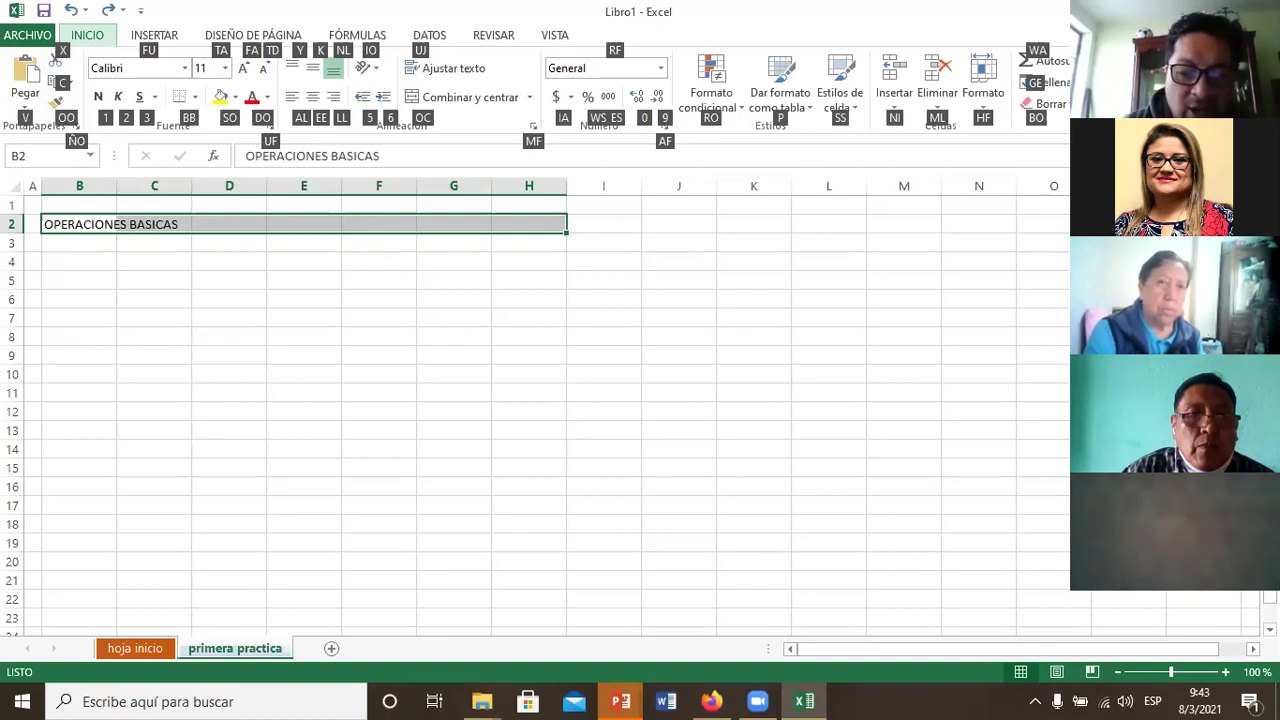
key(m)
key(f)
key(c)
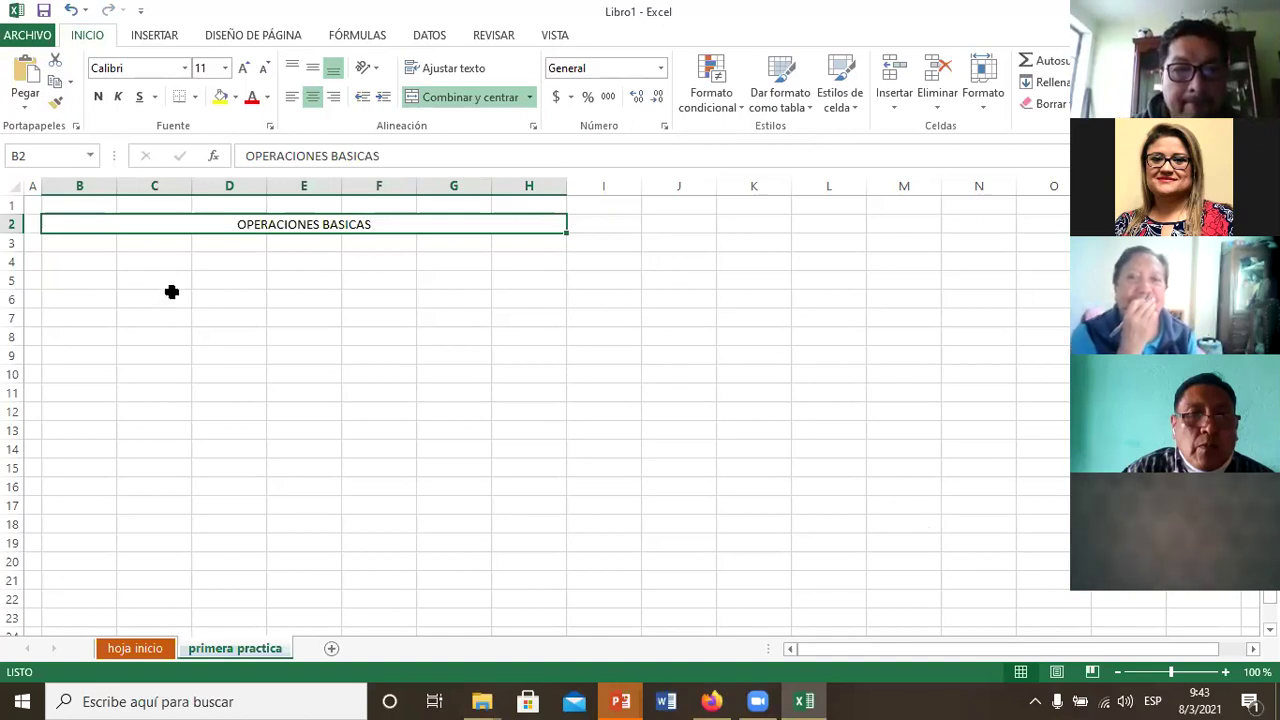
Step: Try a gold fill on the title, then undo it
click(237, 97)
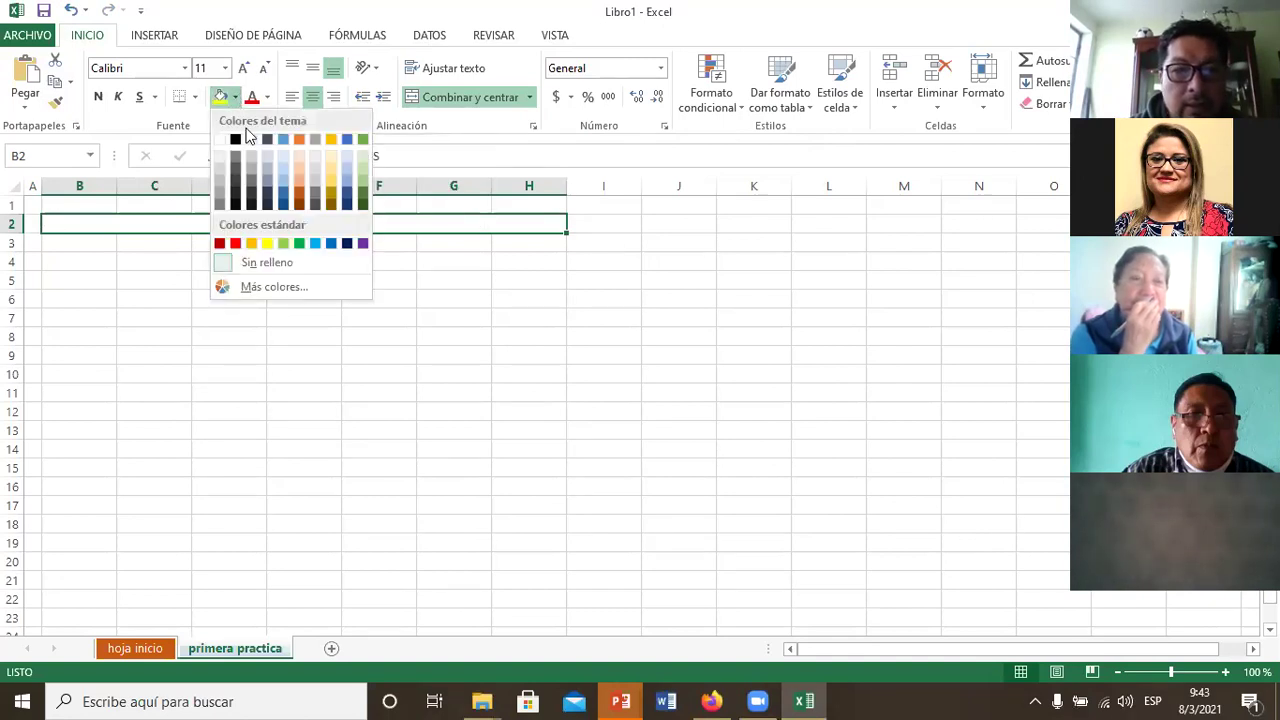
click(328, 173)
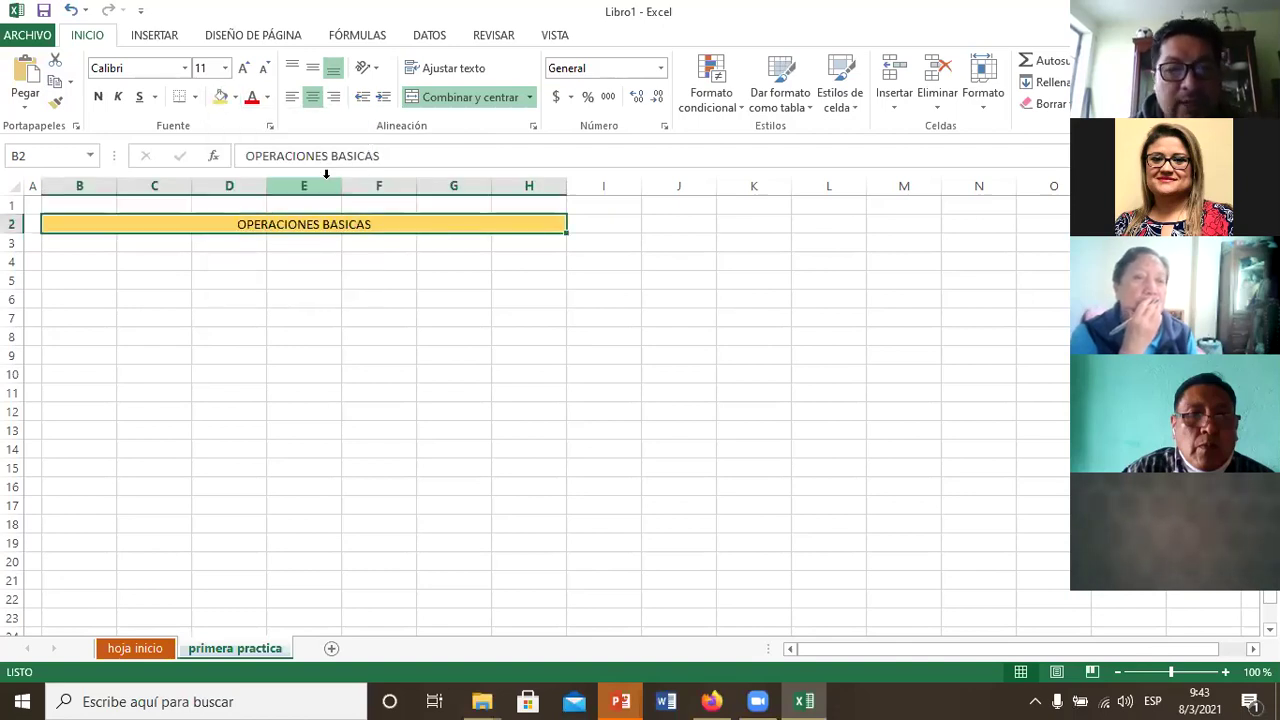
key(ctrl+z)
Step: Fill the B2:H2 title light grey and make it bold with Ctrl+N
key(alt)
key(o)
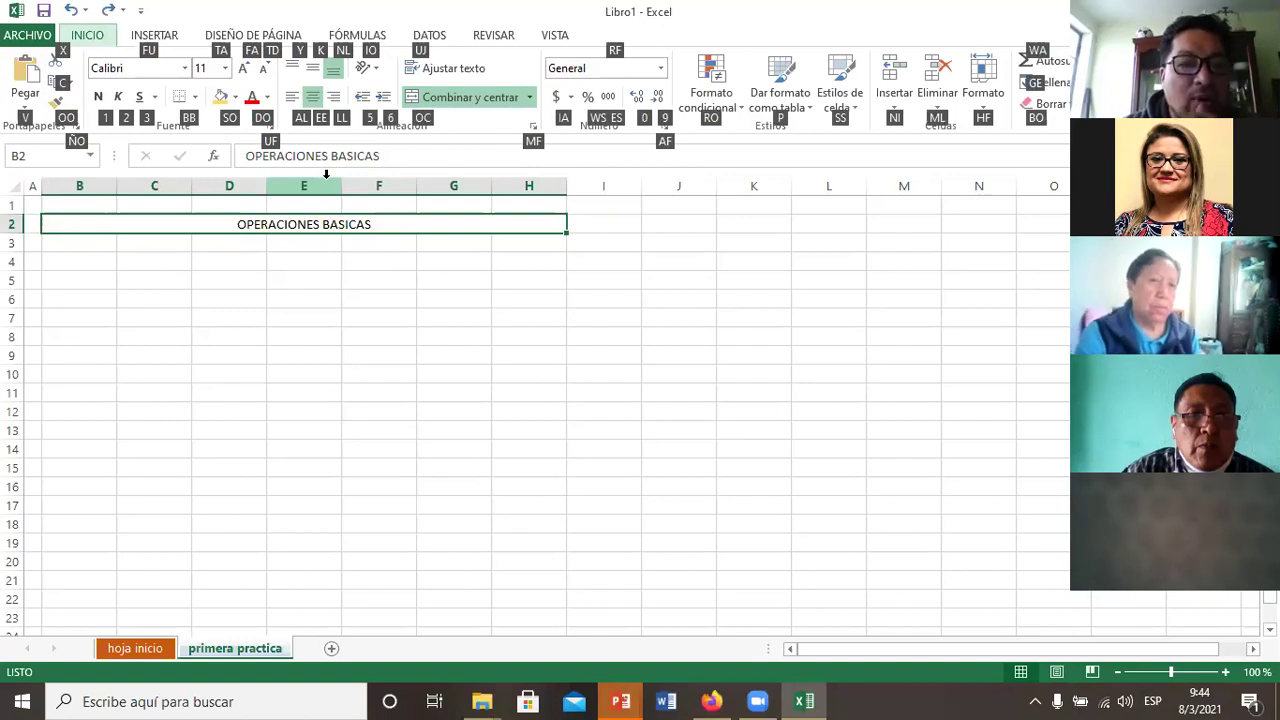
key(s)
key(o)
key(Down)
key(Right)
key(Right)
key(Right)
key(Right)
key(Right)
key(Right)
key(Return)
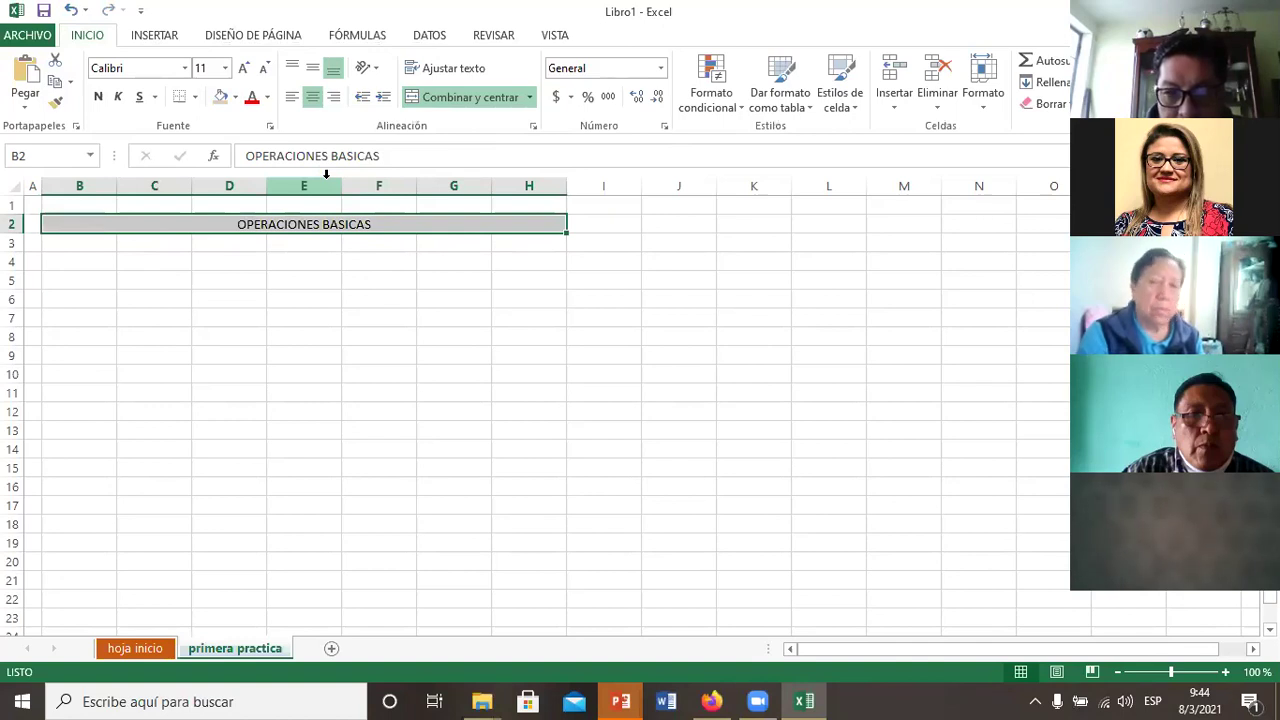
key(ctrl+n)
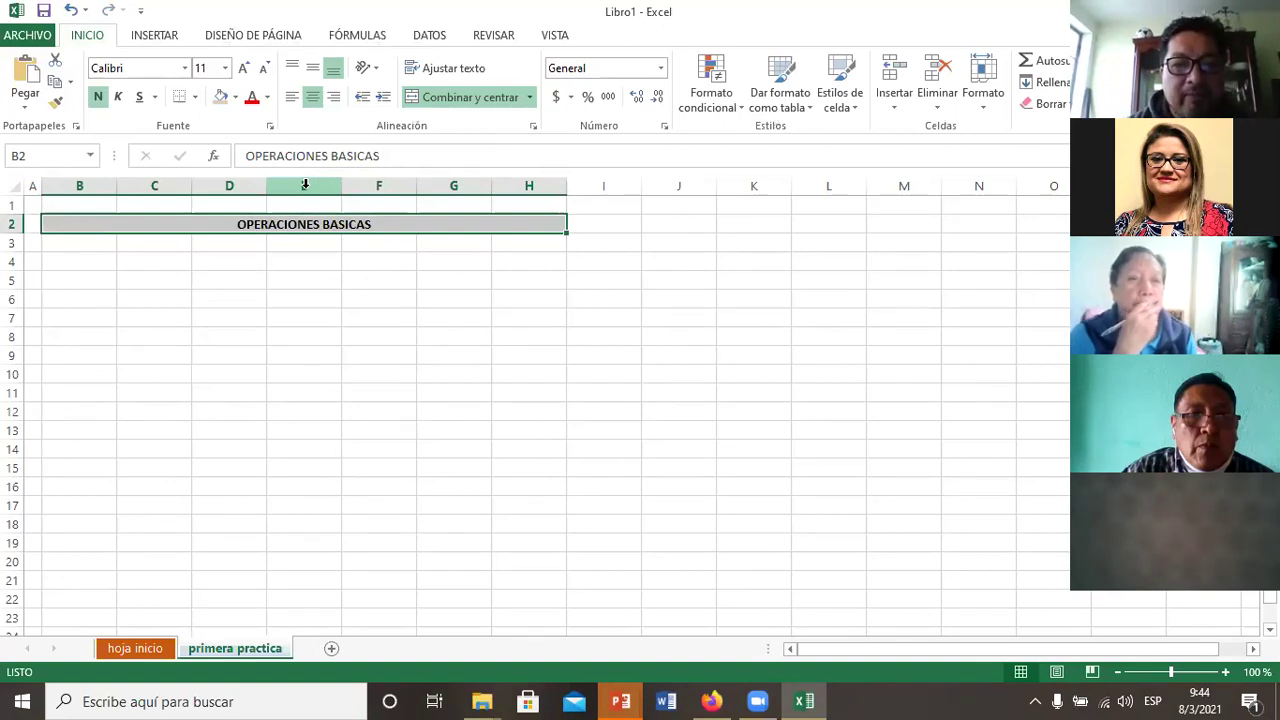
key(Return)
key(Return)
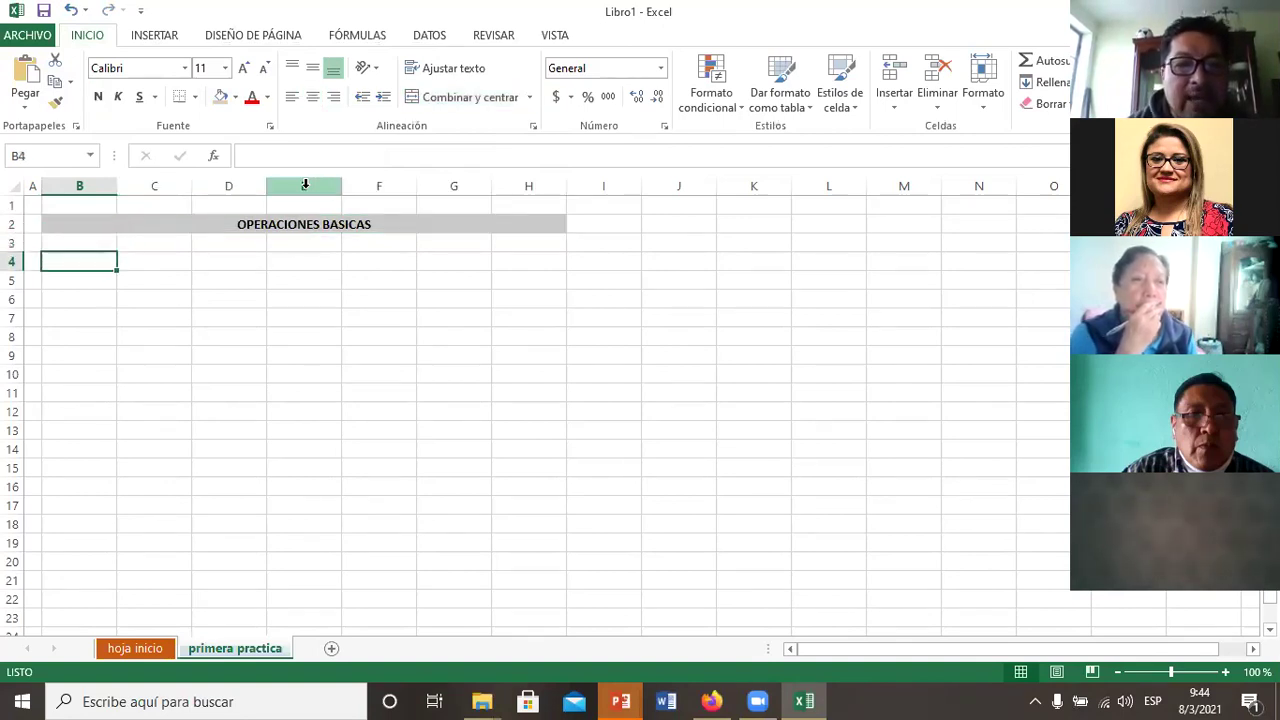
Step: Type the headings VALOR 1, VALOR2 and SUMA into B4:D4
text(VALOR 1)
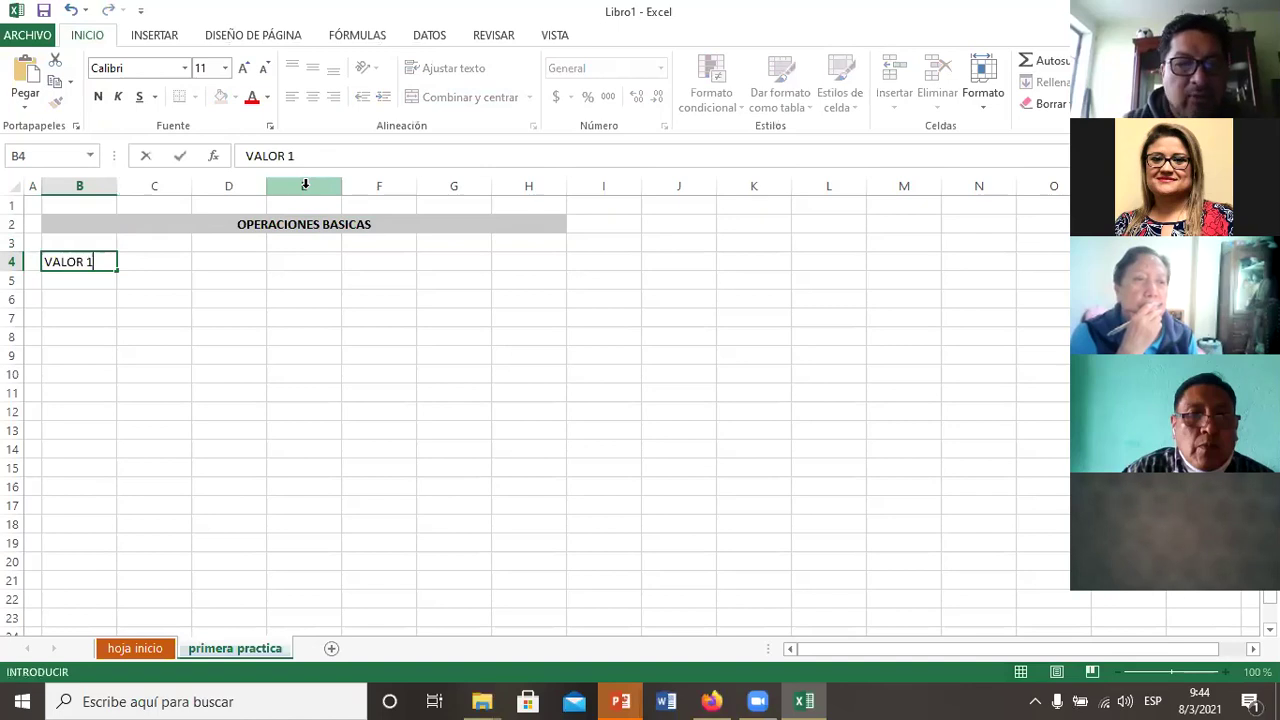
key(Tab)
text(VALOR)
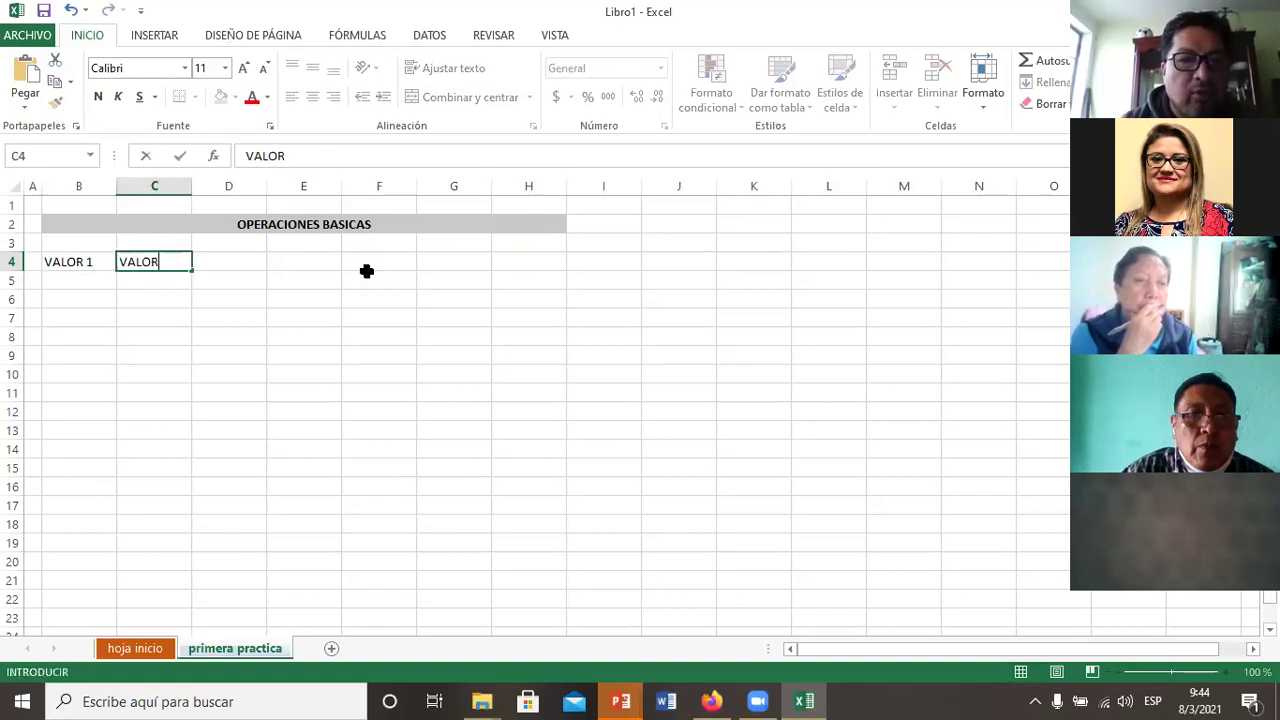
key(Tab)
text(SU)
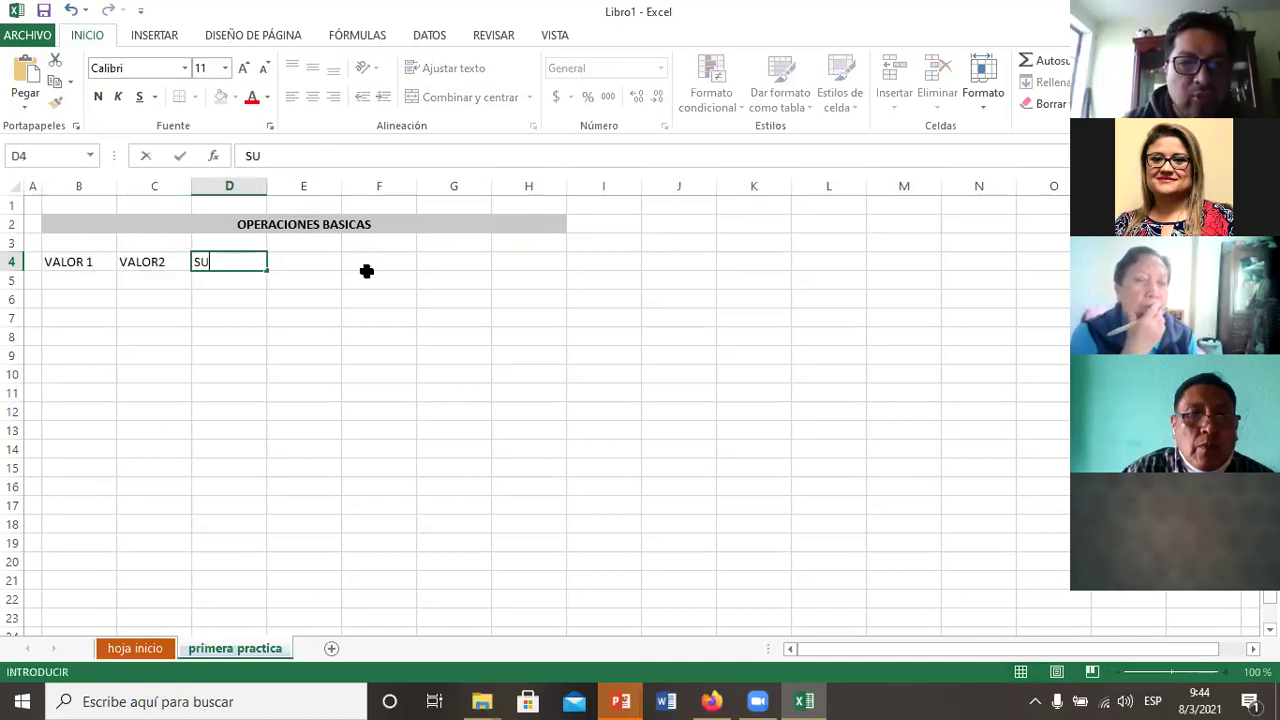
text(MA)
key(Tab)
Step: Type RESTA, MULTIPLICAICON and DIVISION into E4:G4, then select F4
text(RESTA)
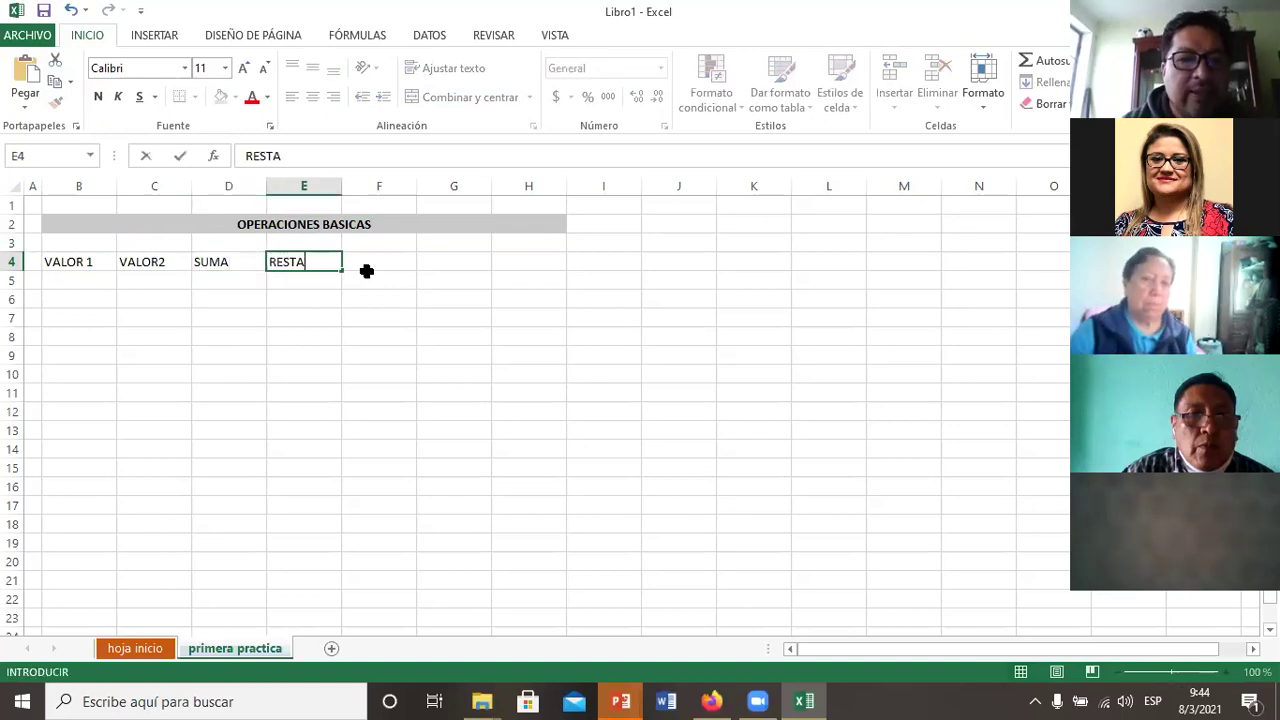
key(Tab)
text(MUL)
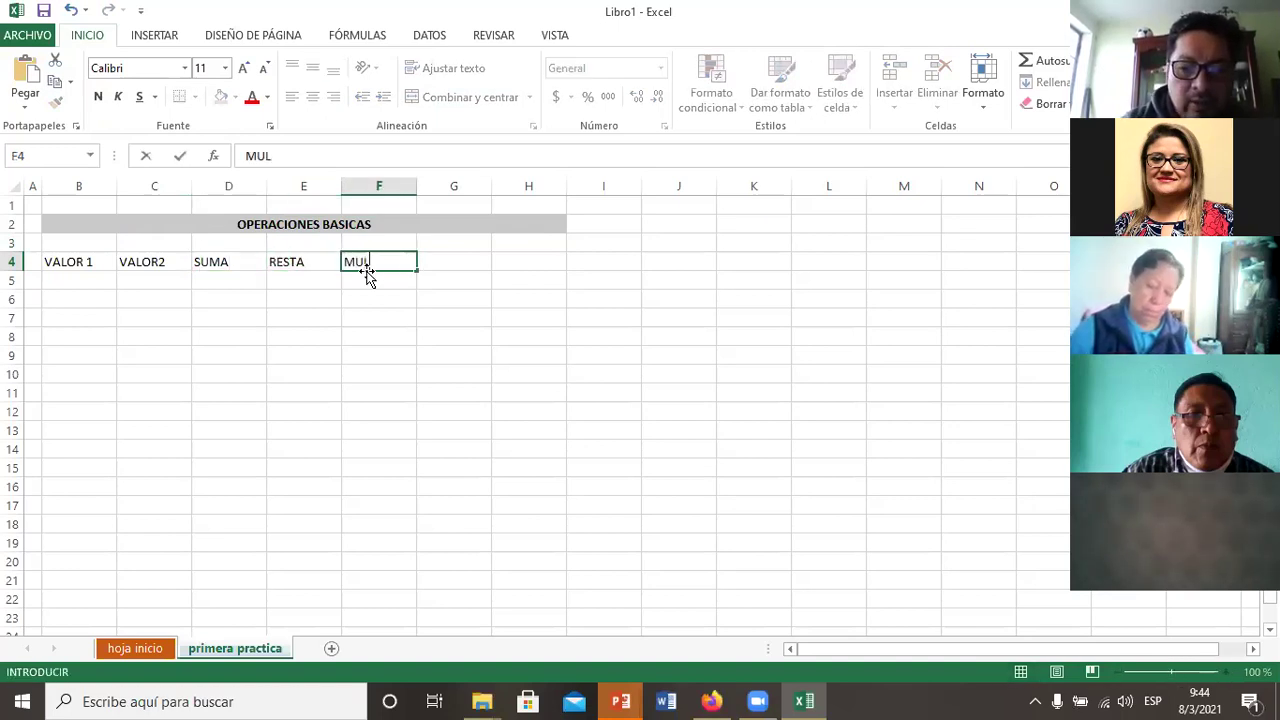
text(TIPLICACION)
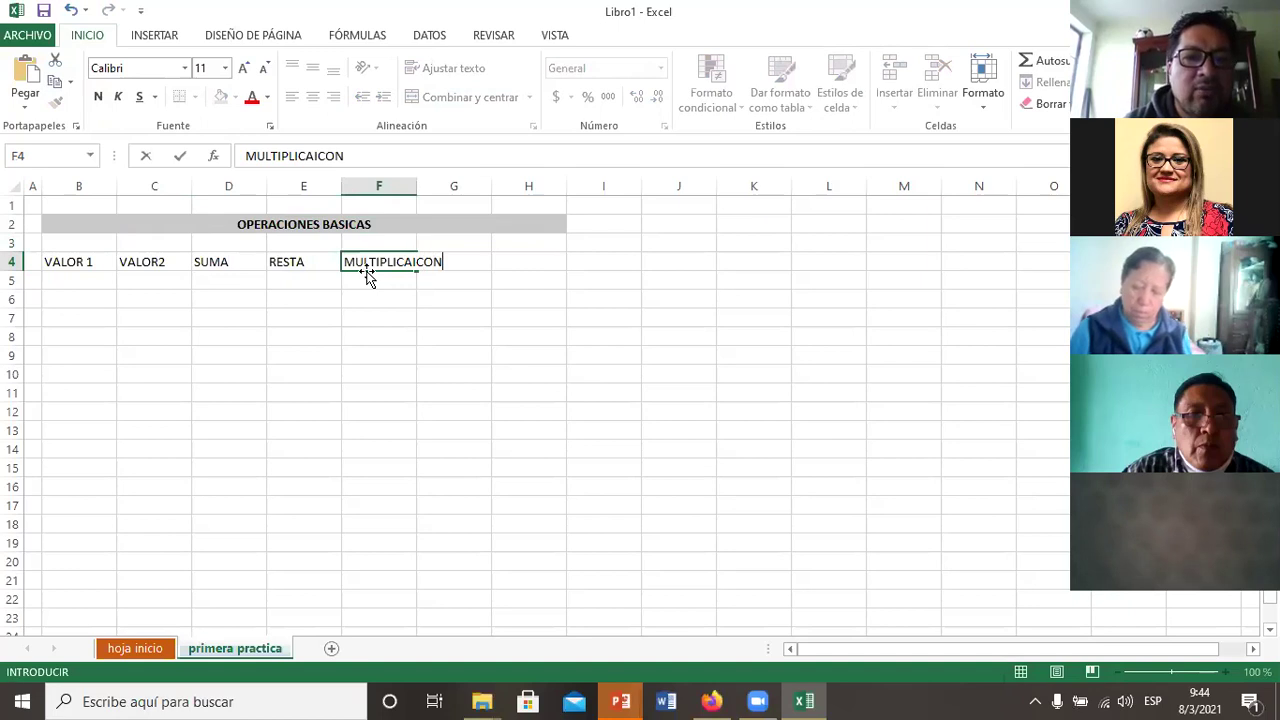
key(Tab)
text(DIV)
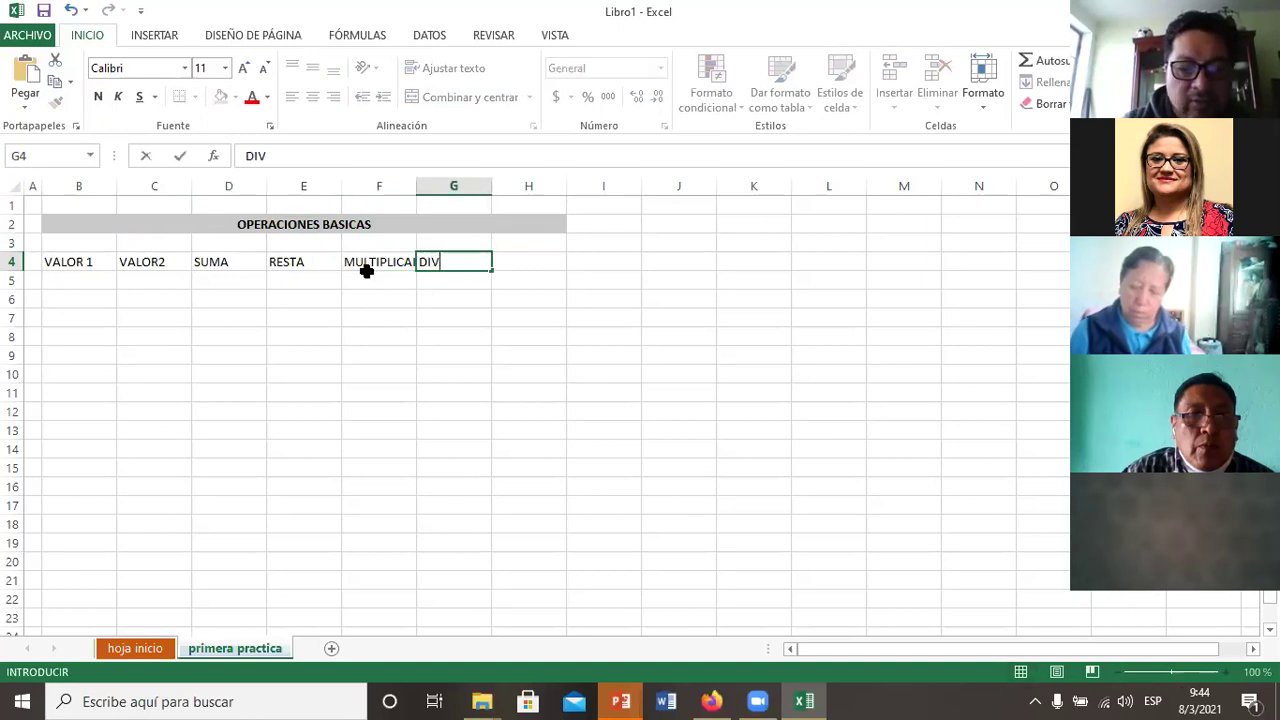
text(ISION)
key(Return)
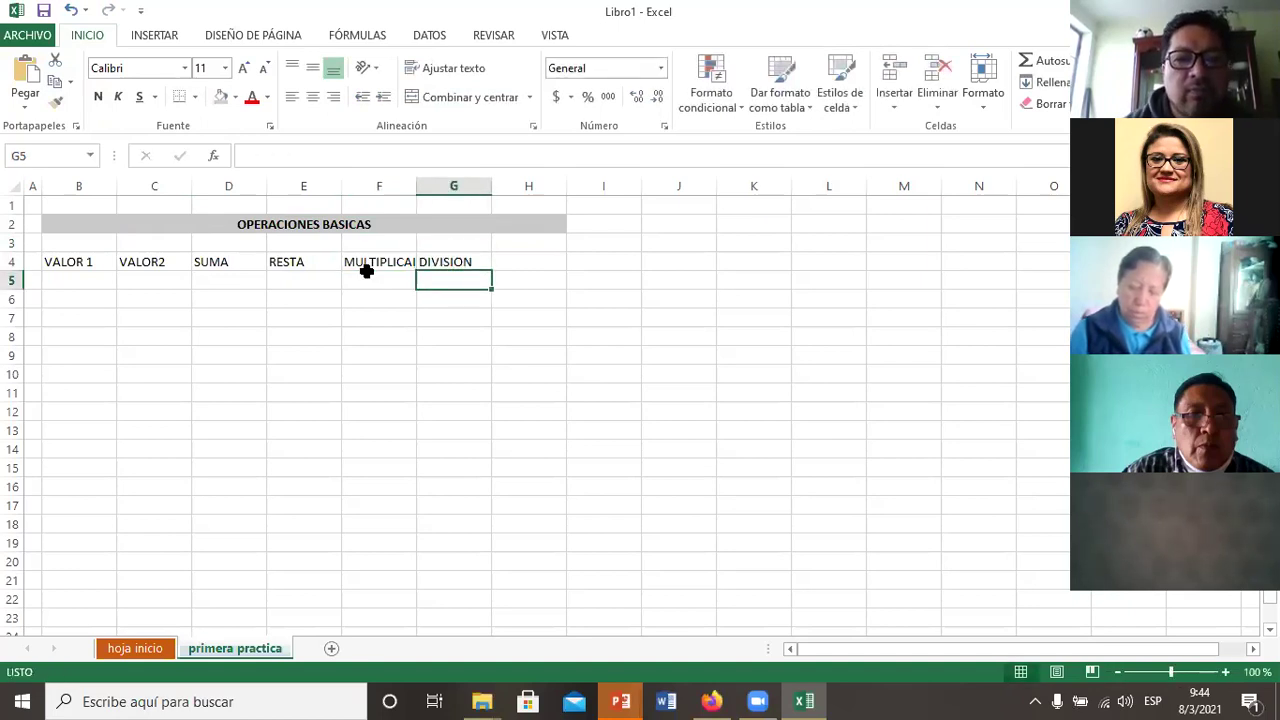
click(367, 273)
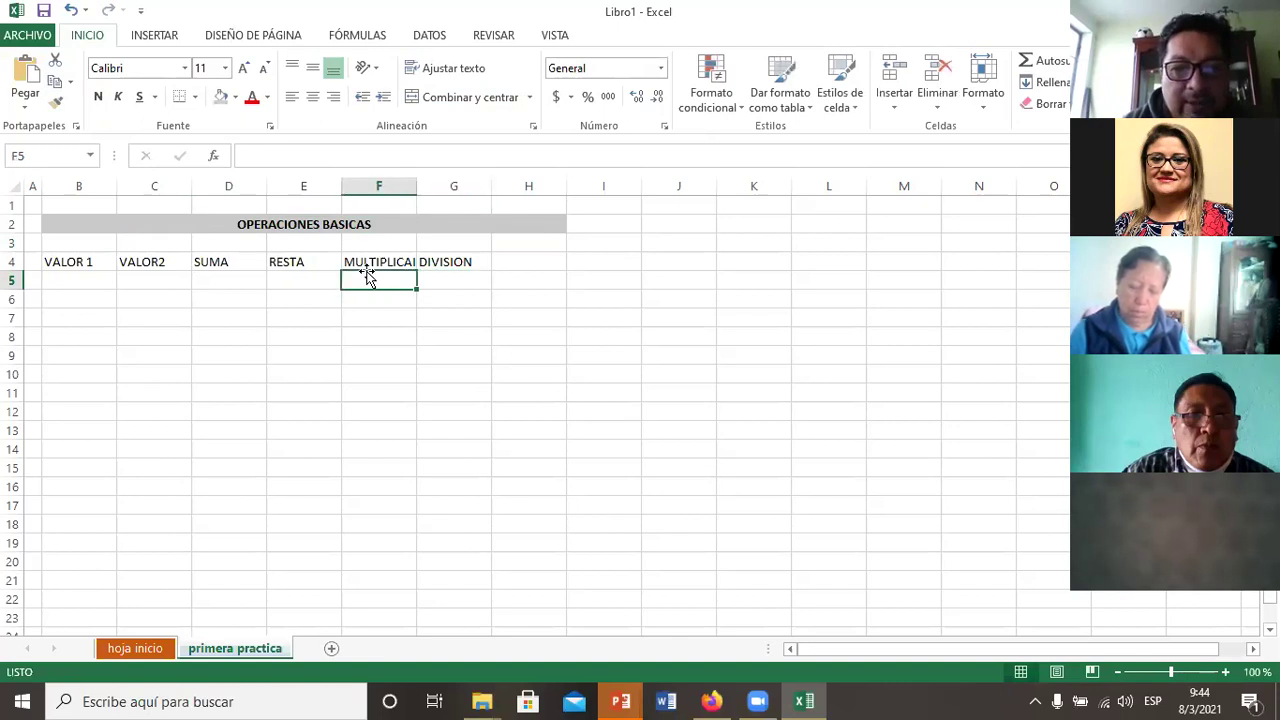
click(366, 268)
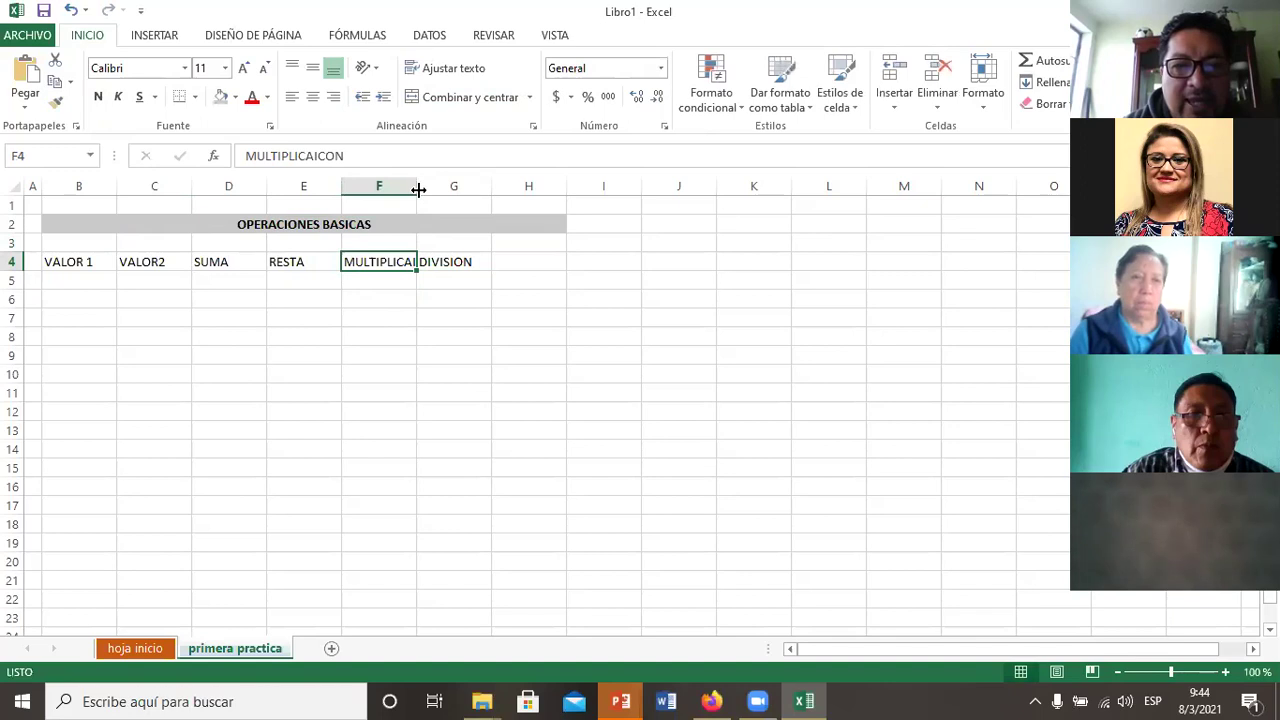
Step: Autofit column F and correct F4 from MULTIPLICAICON to MULTIPLICACION
double_click(418, 189)
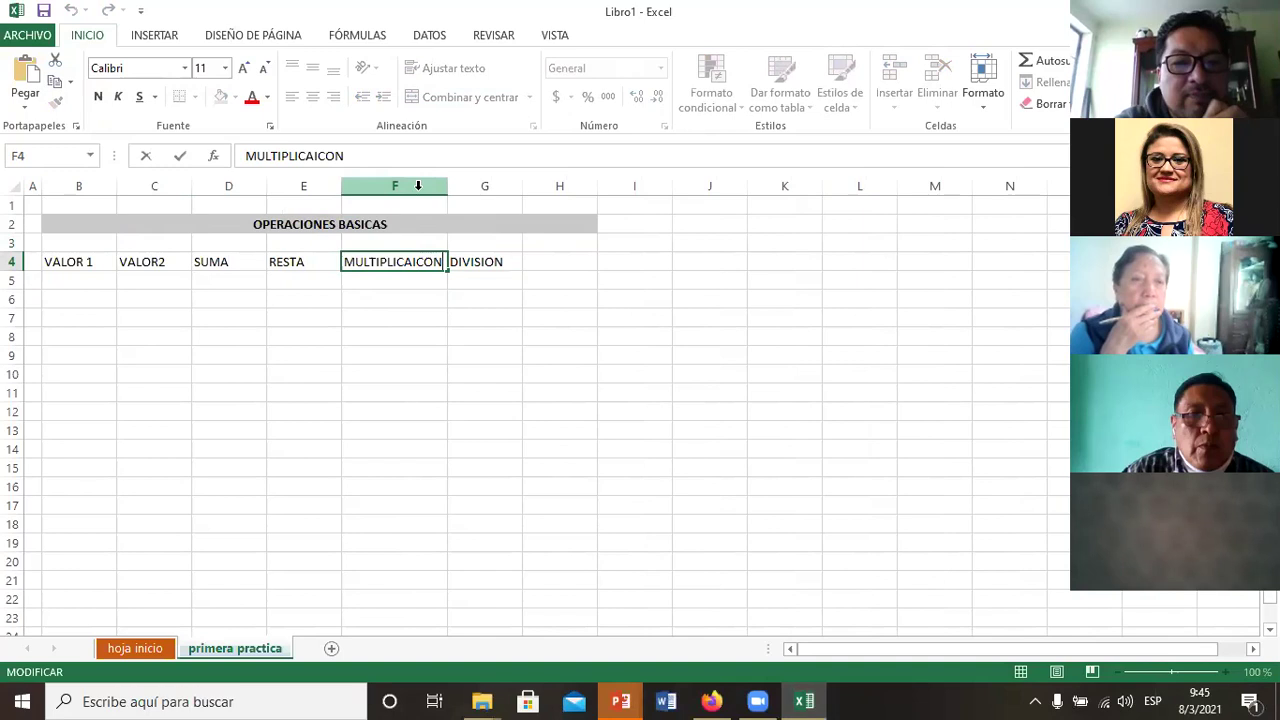
key(Escape)
key(F2)
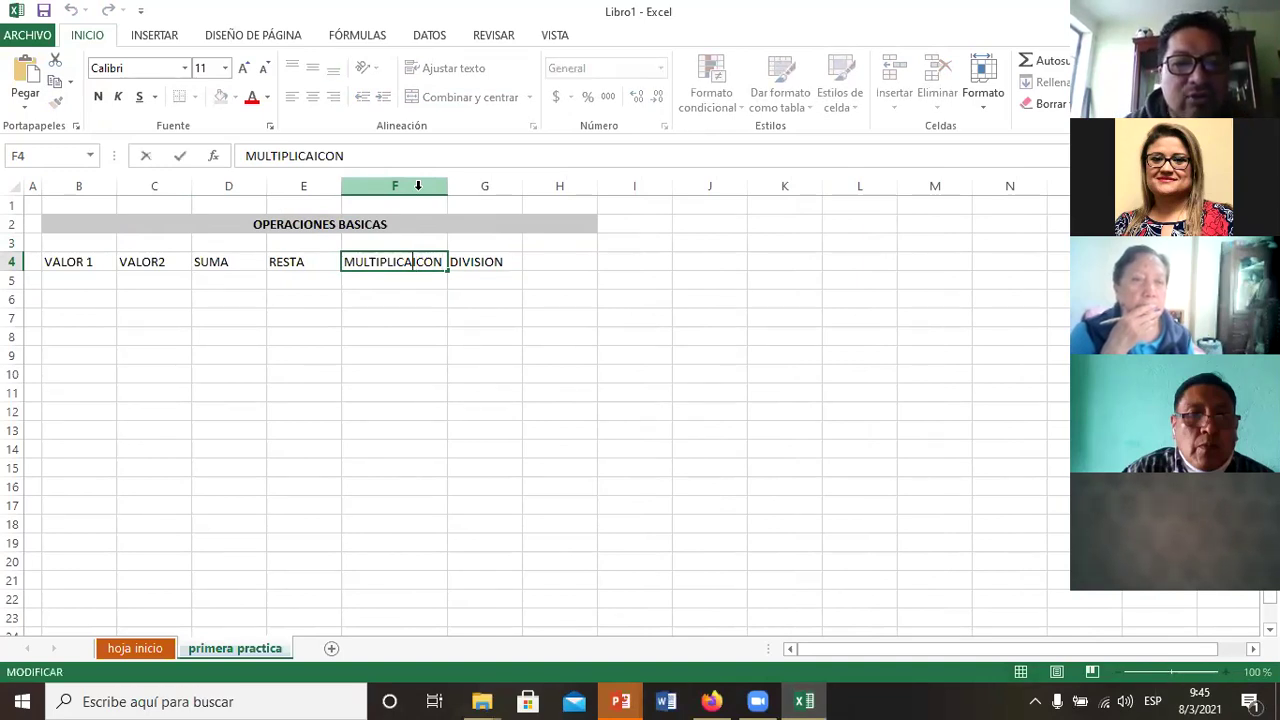
key(BackSpace)
text(I)
key(Return)
key(Up)
key(Left)
key(Left)
key(Left)
key(Left)
Step: Select the table range from B4 and bold the row 4 headings with Ctrl+N
key(shift+Right)
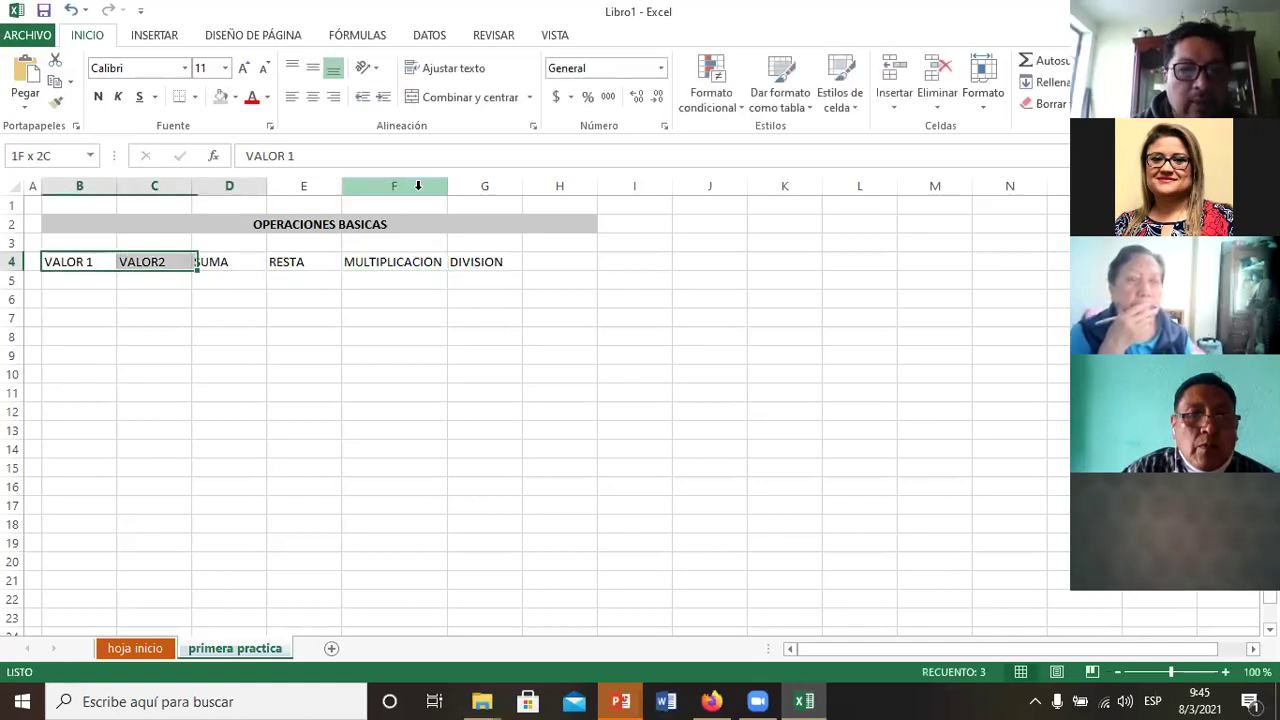
key(shift+Right)
key(shift+Right)
key(shift+Right)
key(shift+Right)
key(shift+Down)
key(shift+Down)
key(shift+Down)
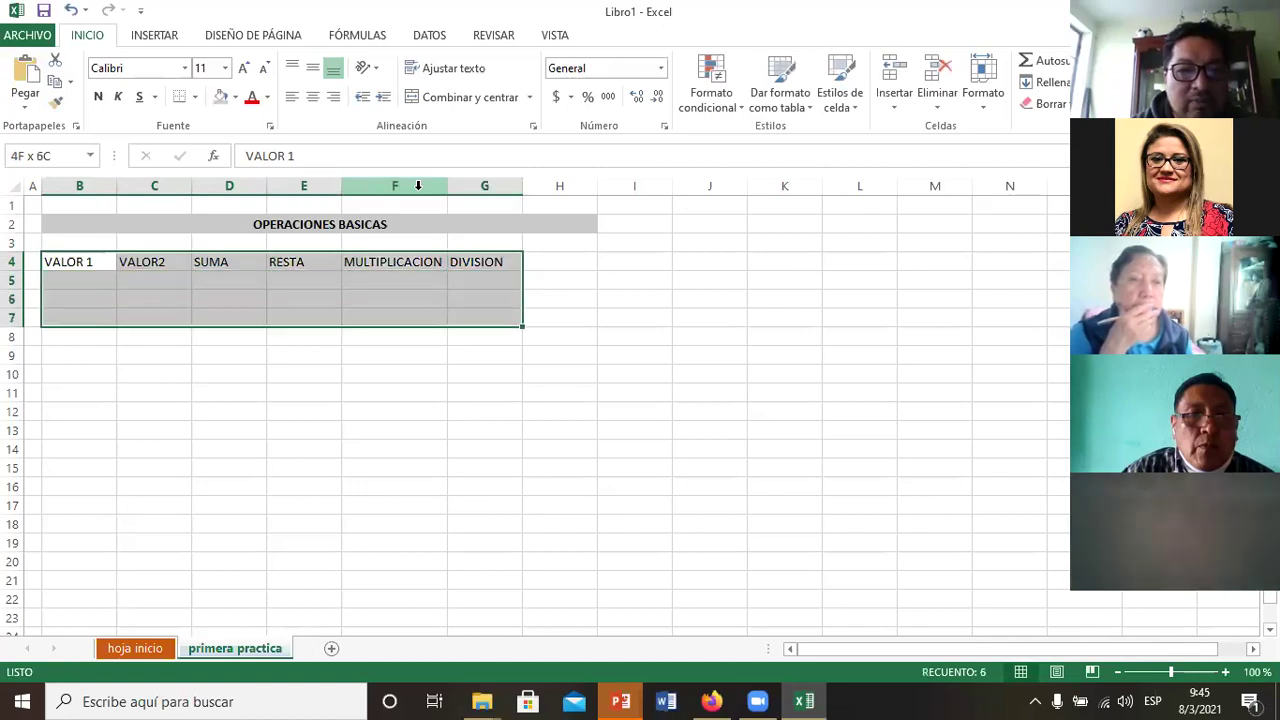
key(shift+Down)
key(shift+Down)
key(shift+Down)
key(shift+Down)
key(shift+Down)
key(shift+Down)
key(shift+Down)
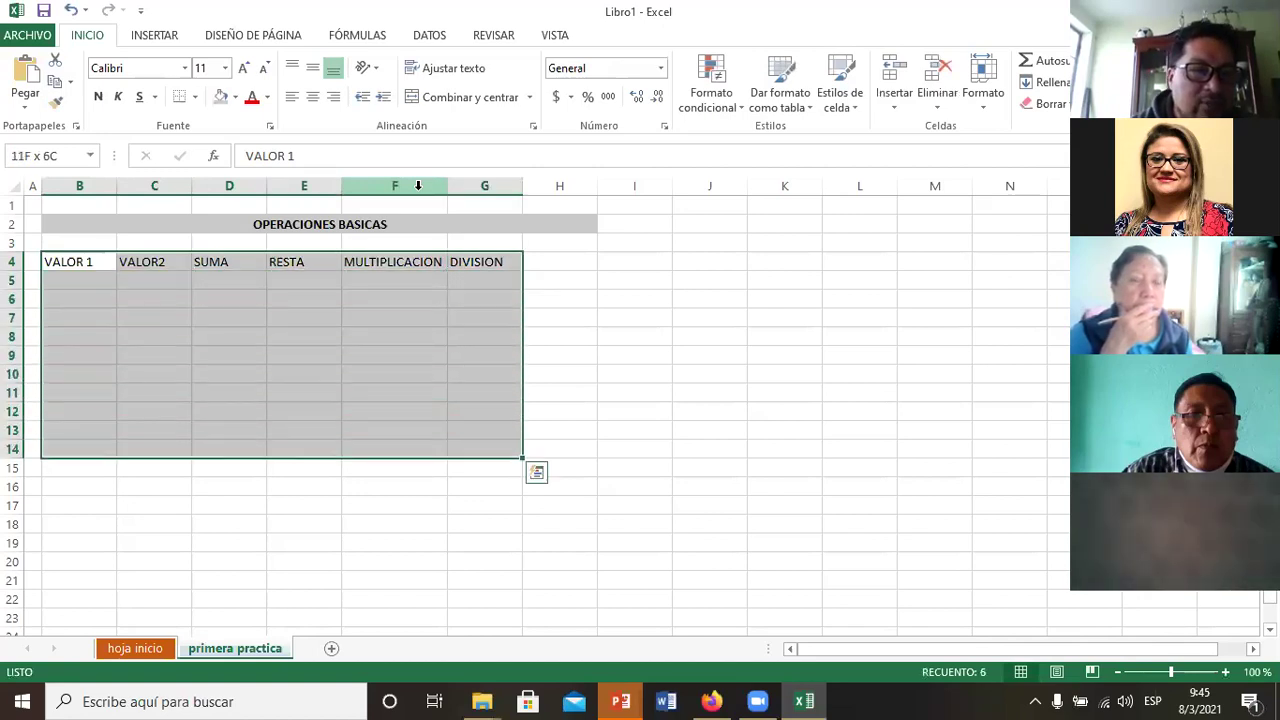
key(shift+Down)
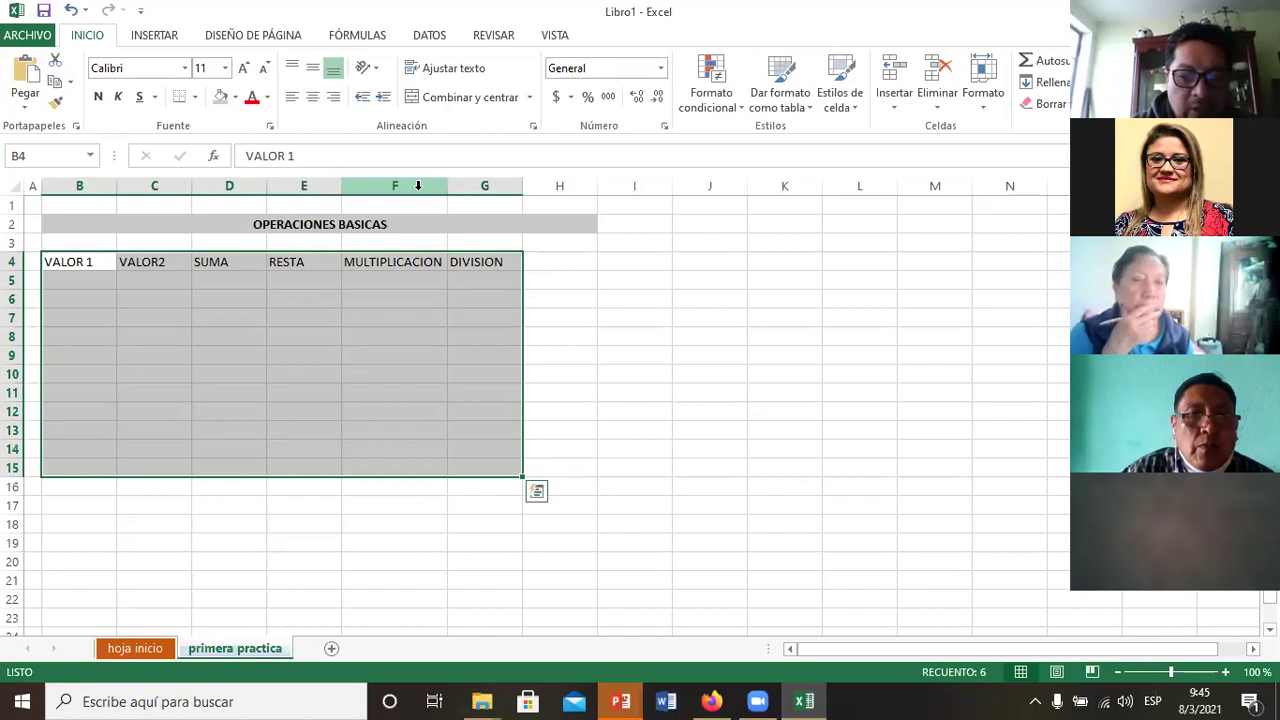
key(ctrl+n)
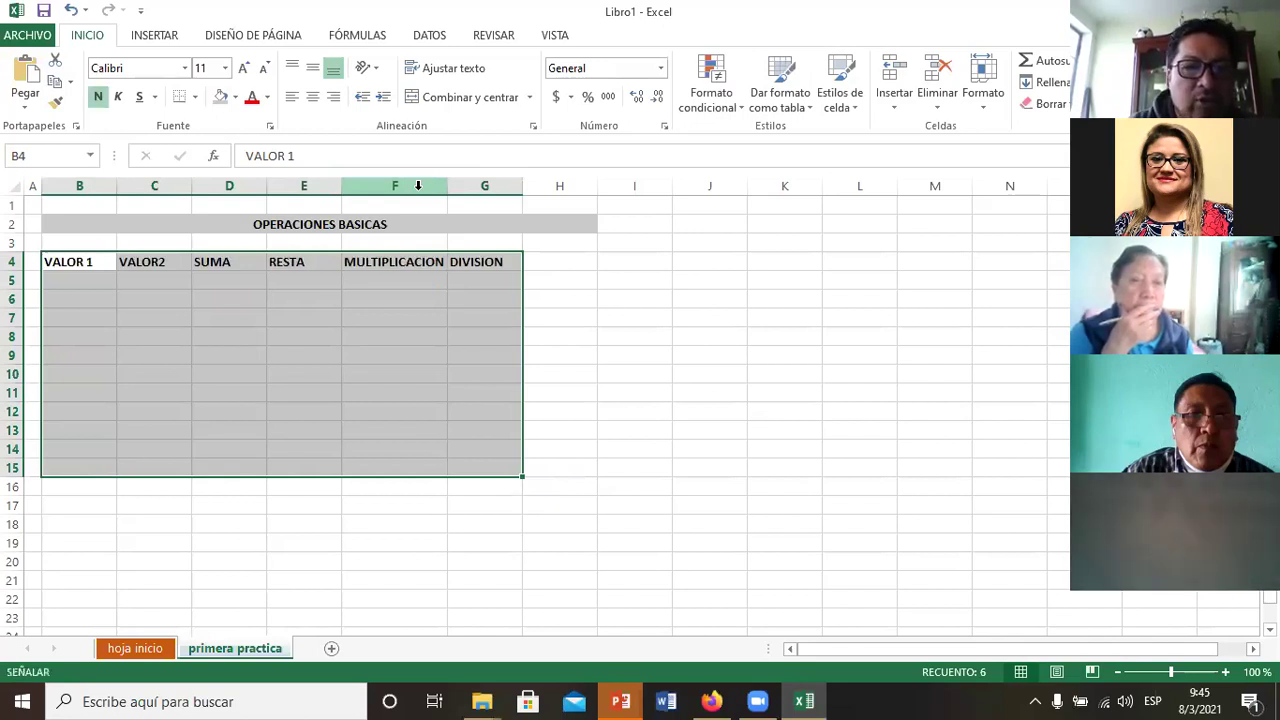
Step: Convert the range to a table with Ctrl+T, then undo it
key(ctrl+t)
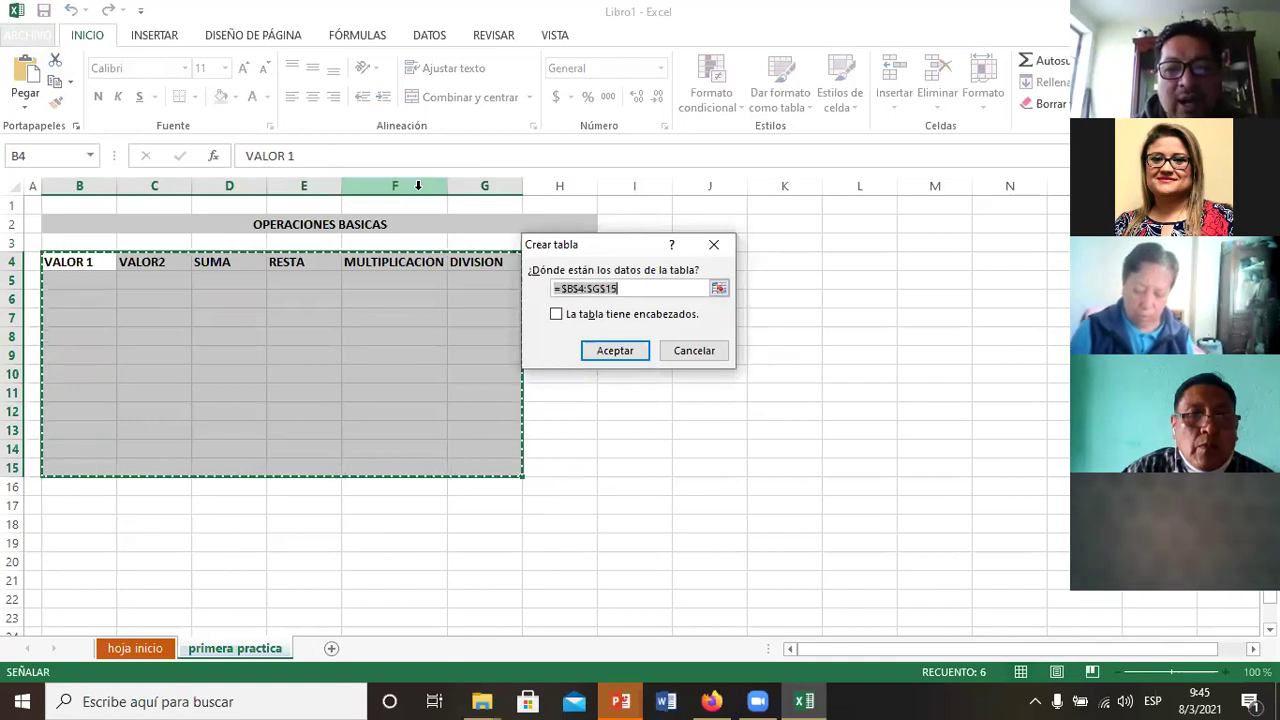
key(Return)
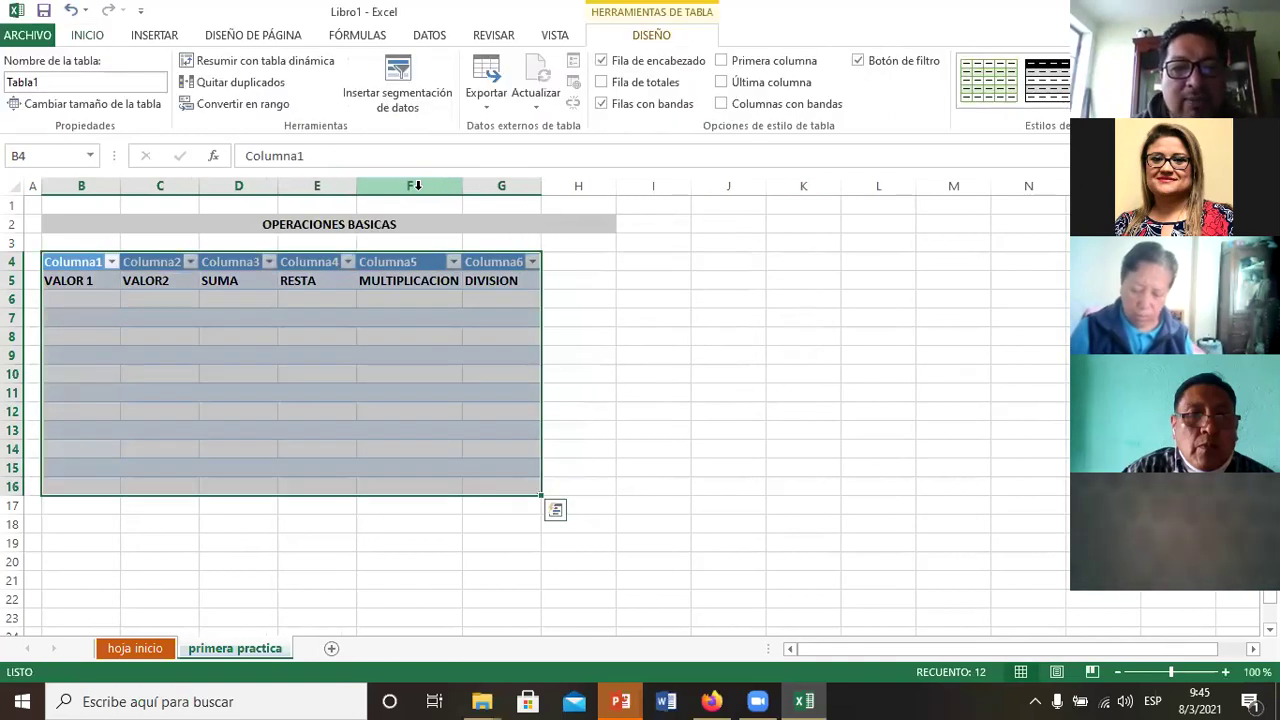
key(ctrl+z)
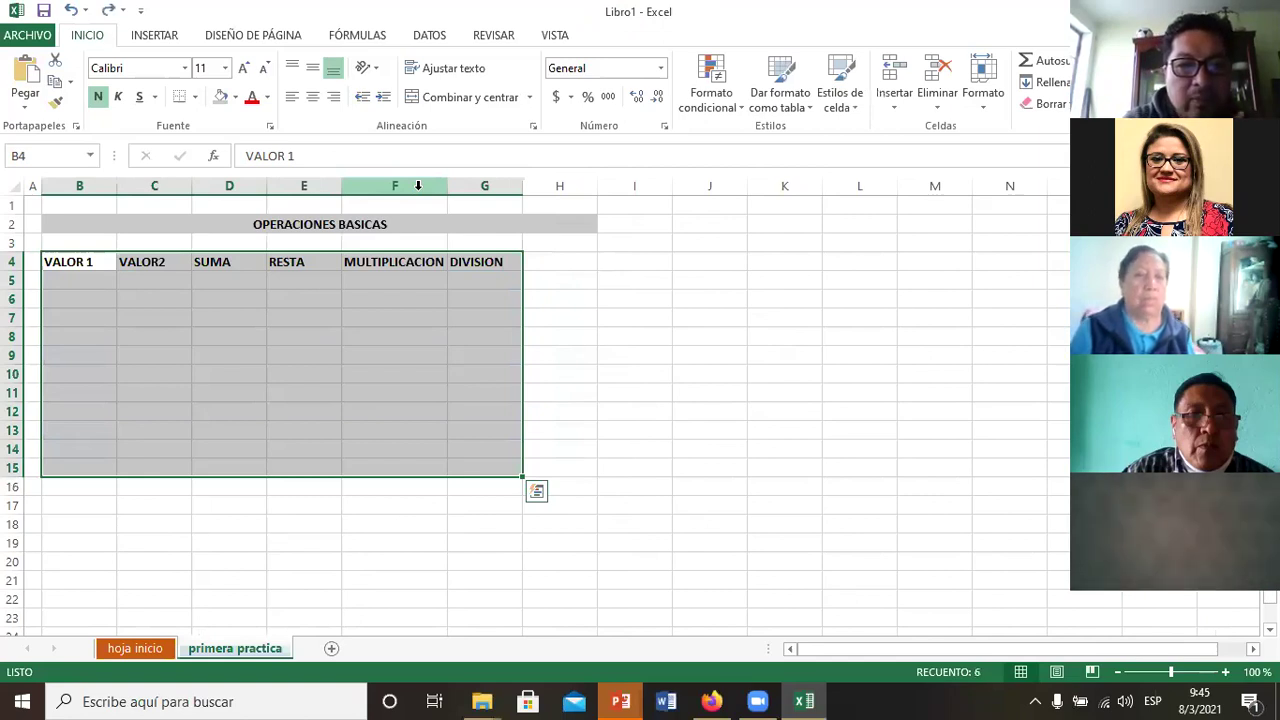
Step: Apply All Borders to B4:G15 and centre the row 4 headings
key(alt)
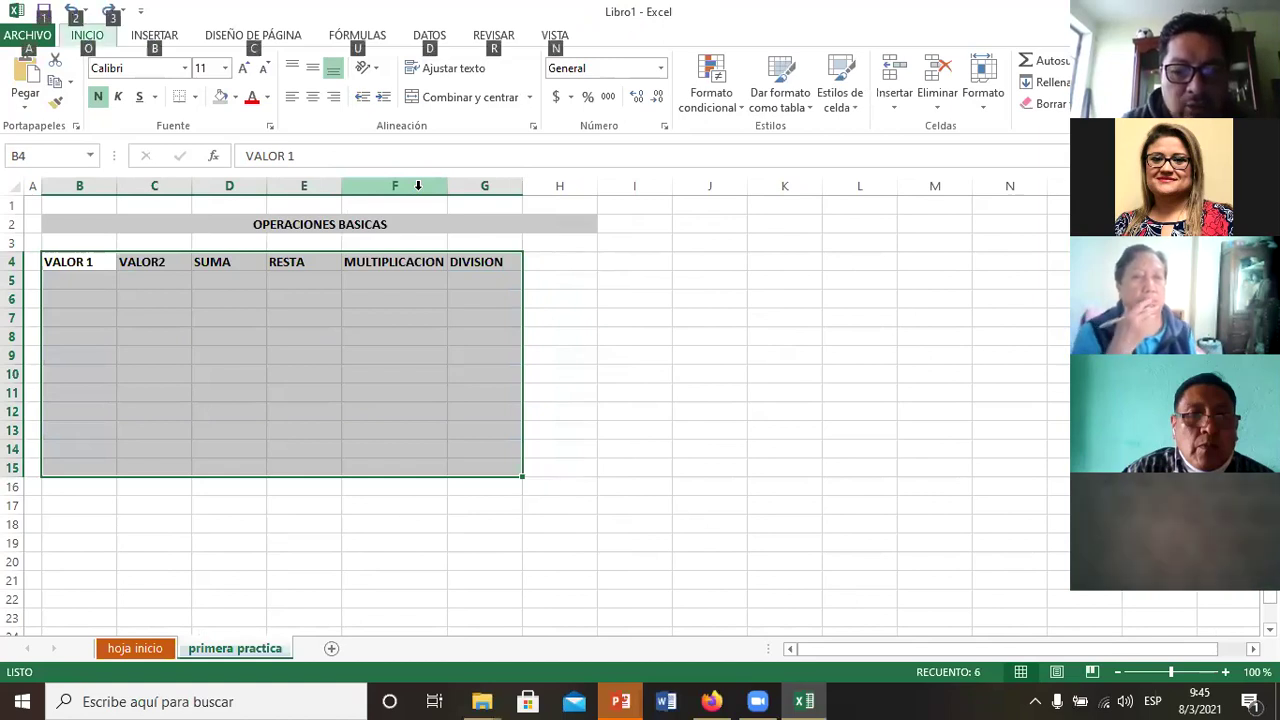
key(o)
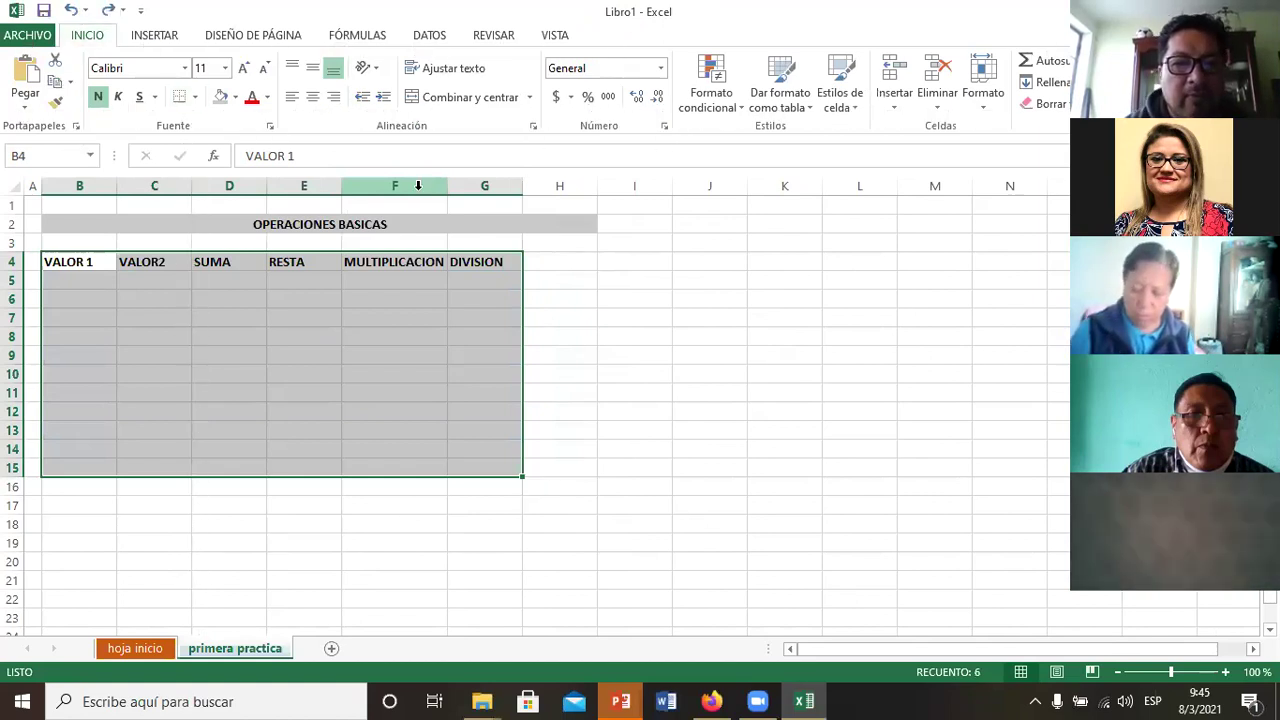
key(b)
key(t)
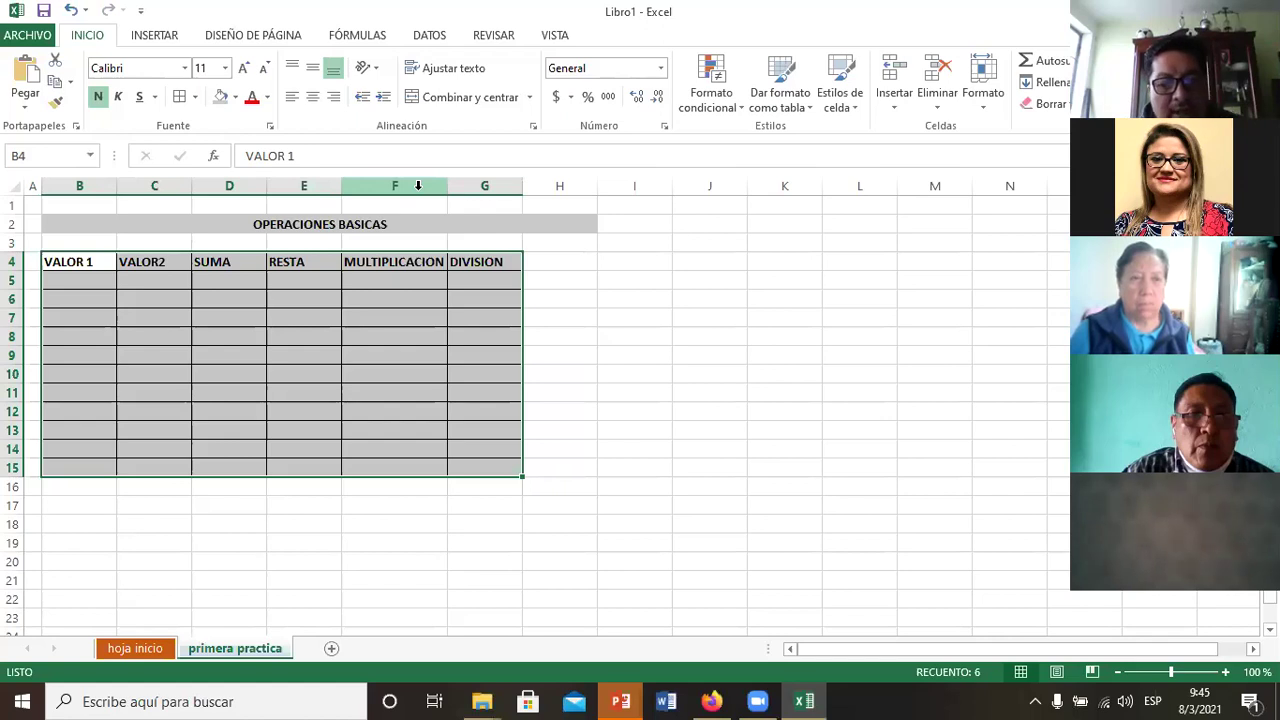
key(ctrl+z)
key(alt)
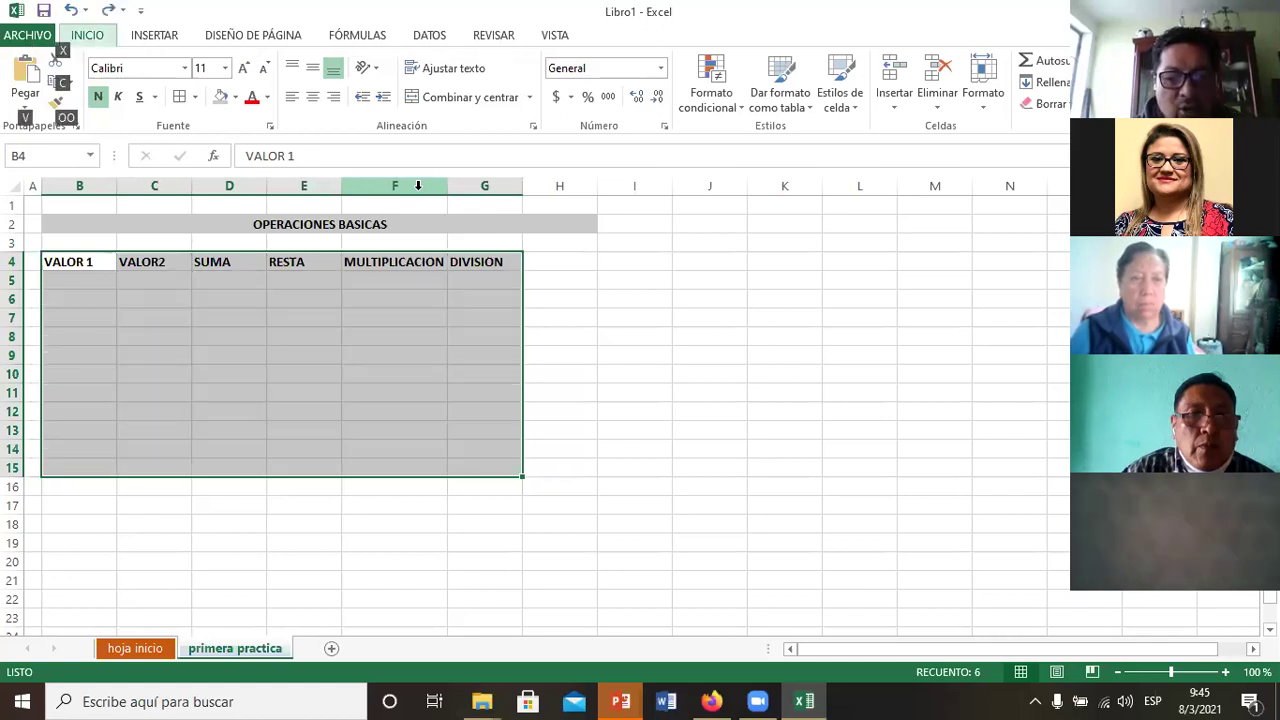
key(b)
key(b)
key(t)
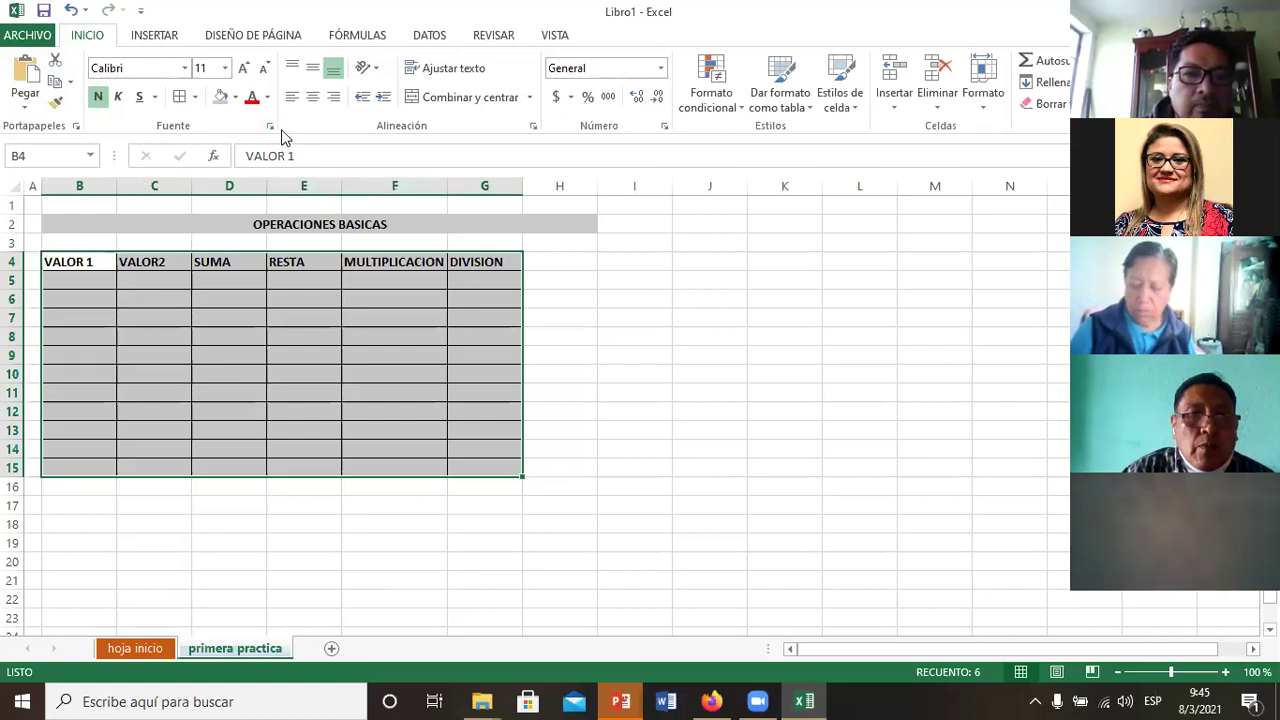
click(313, 105)
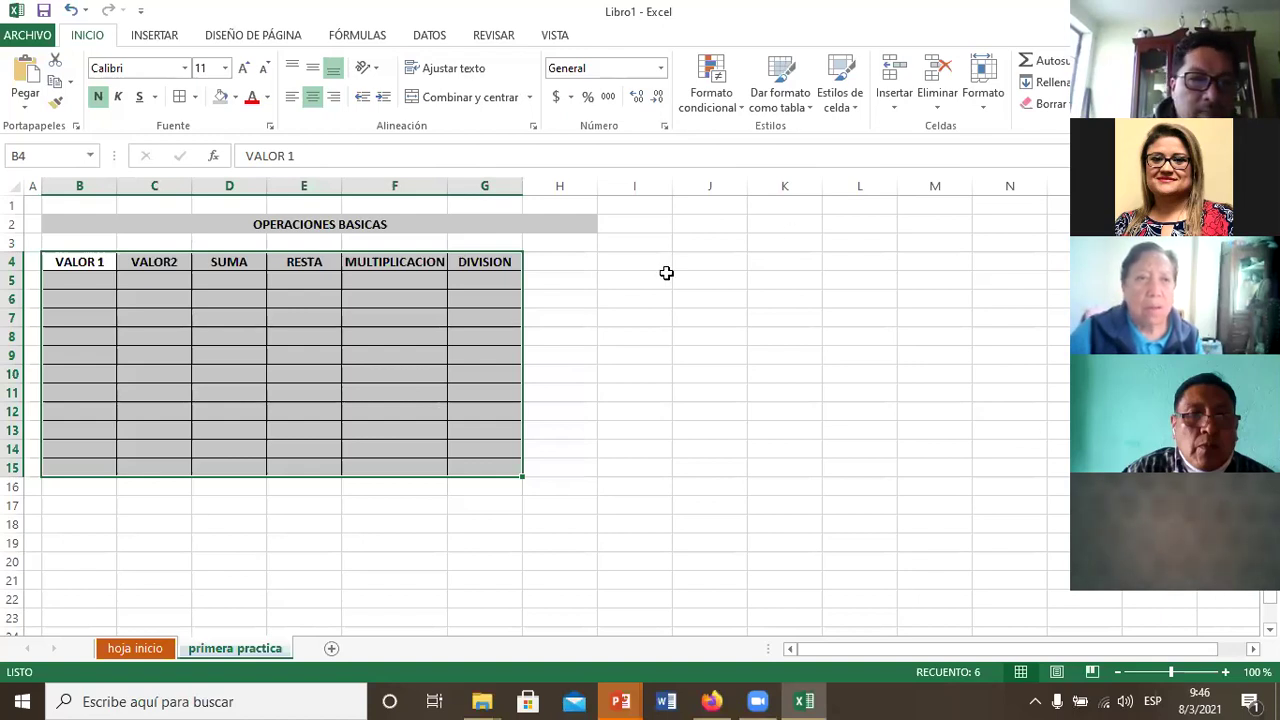
Step: Enter the VALOR 1 numbers down B5:B15, from 3 at the top to 4 at the bottom
click(77, 284)
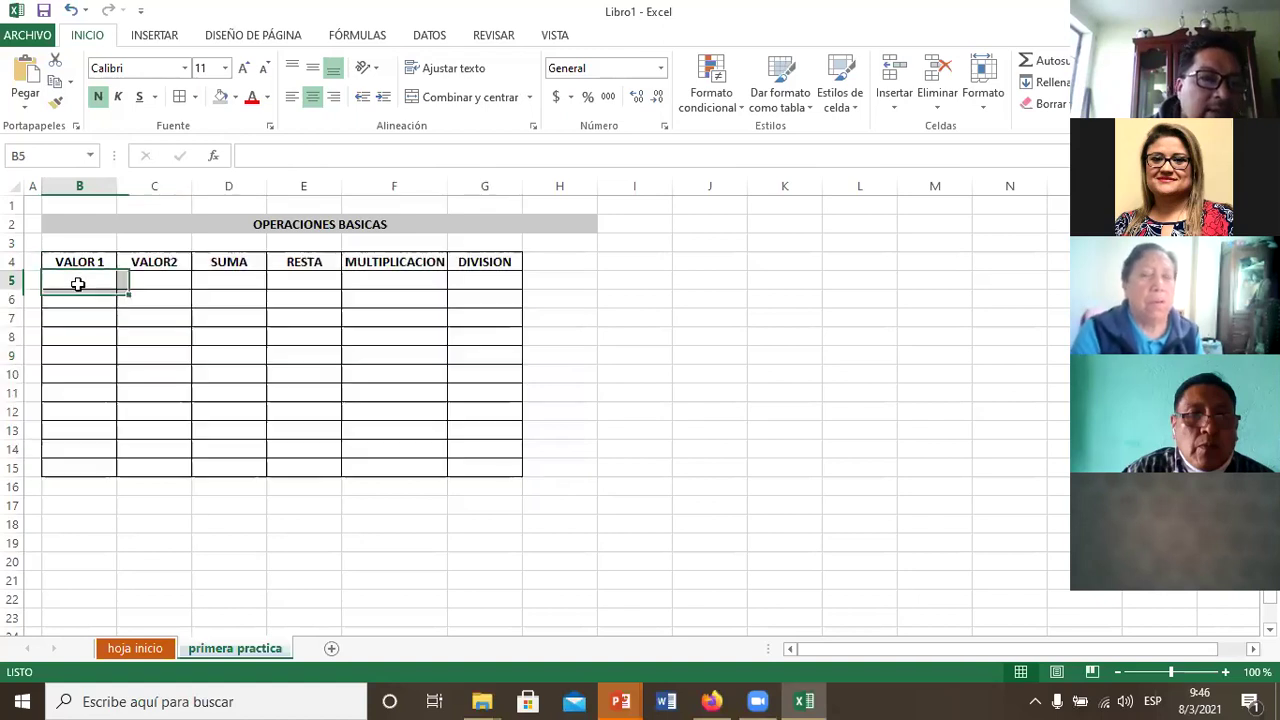
text(3 4 5 6)
key(Return)
text(6)
key(Return)
text(7)
key(Return)
text(8 7 6 5 4)
Step: Fill the VALOR2 column upward from C15 (7) to C5 (4)
key(Right)
text(7)
key(Up)
text(6)
key(Up)
text(55)
key(Up)
text(54)
key(Up)
key(Up)
text(4)
key(Up)
Step: Fill the skipped VALOR2 cell C8 with 4
key(Down)
key(Down)
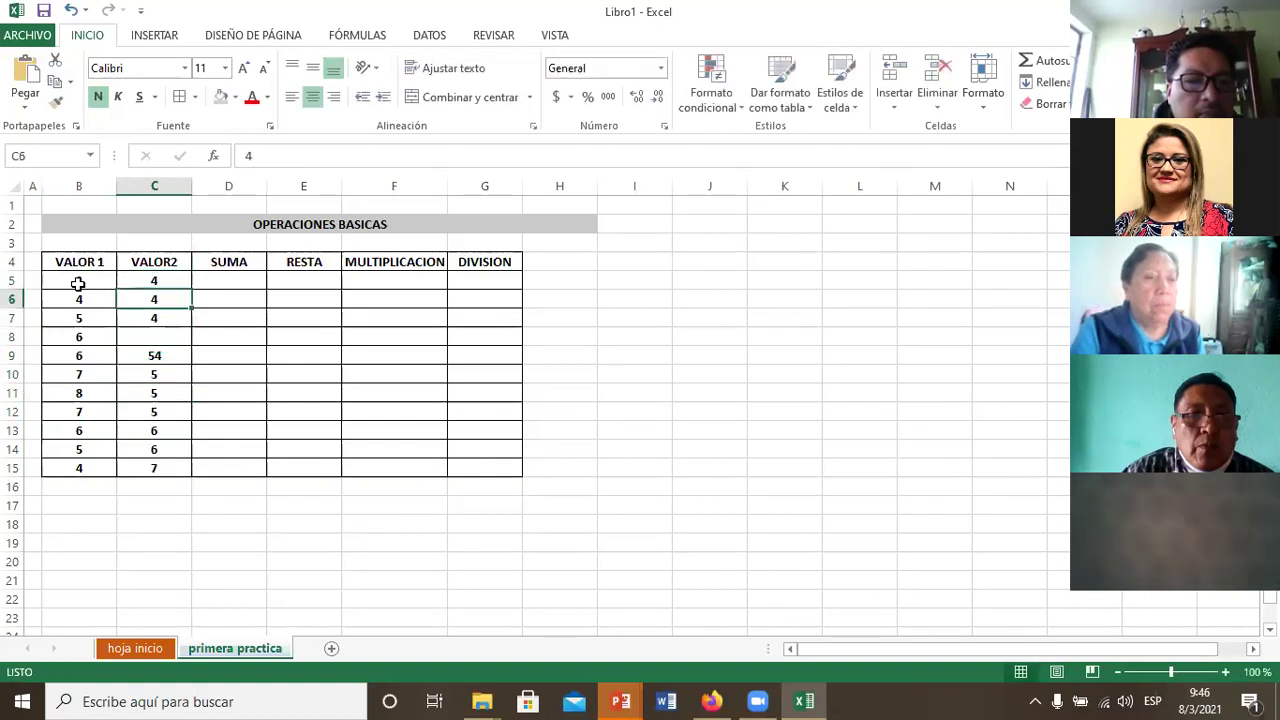
key(Down)
key(Down)
text(4)
key(Tab)
key(Up)
key(Up)
key(Up)
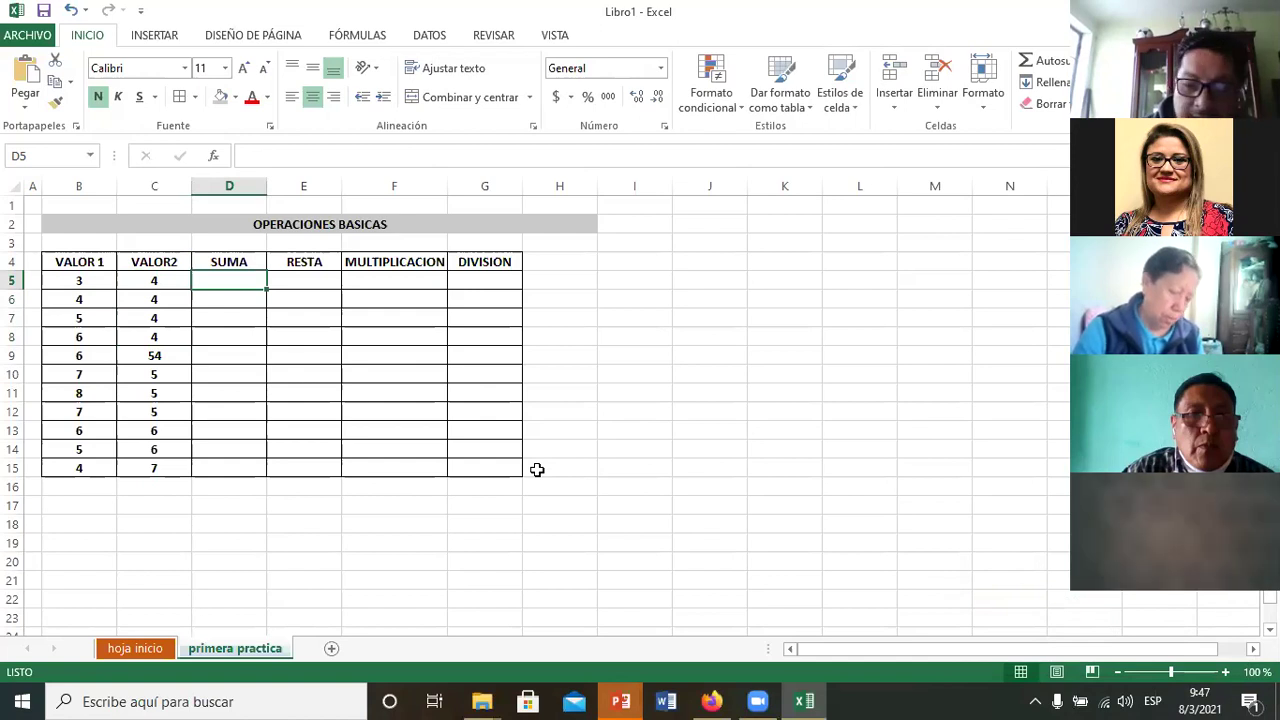
Step: Cancel the stray formula in D5 and return to the start of row 4
text(=)
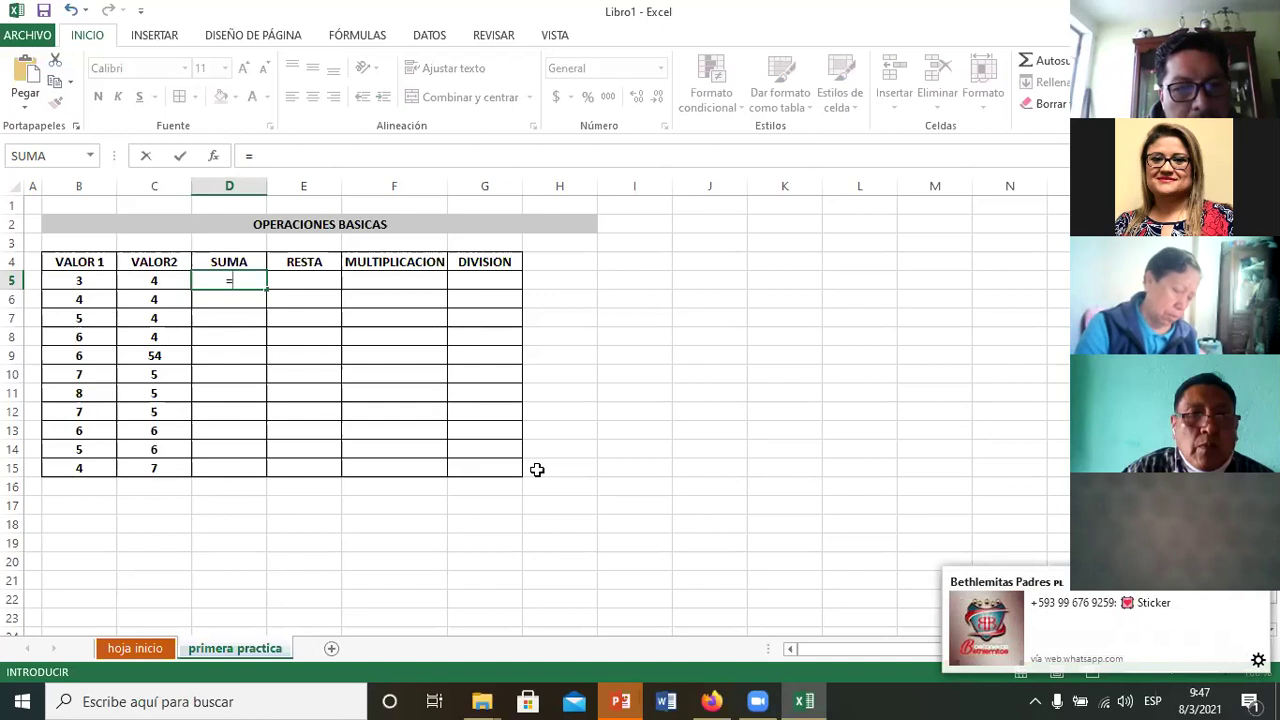
key(Escape)
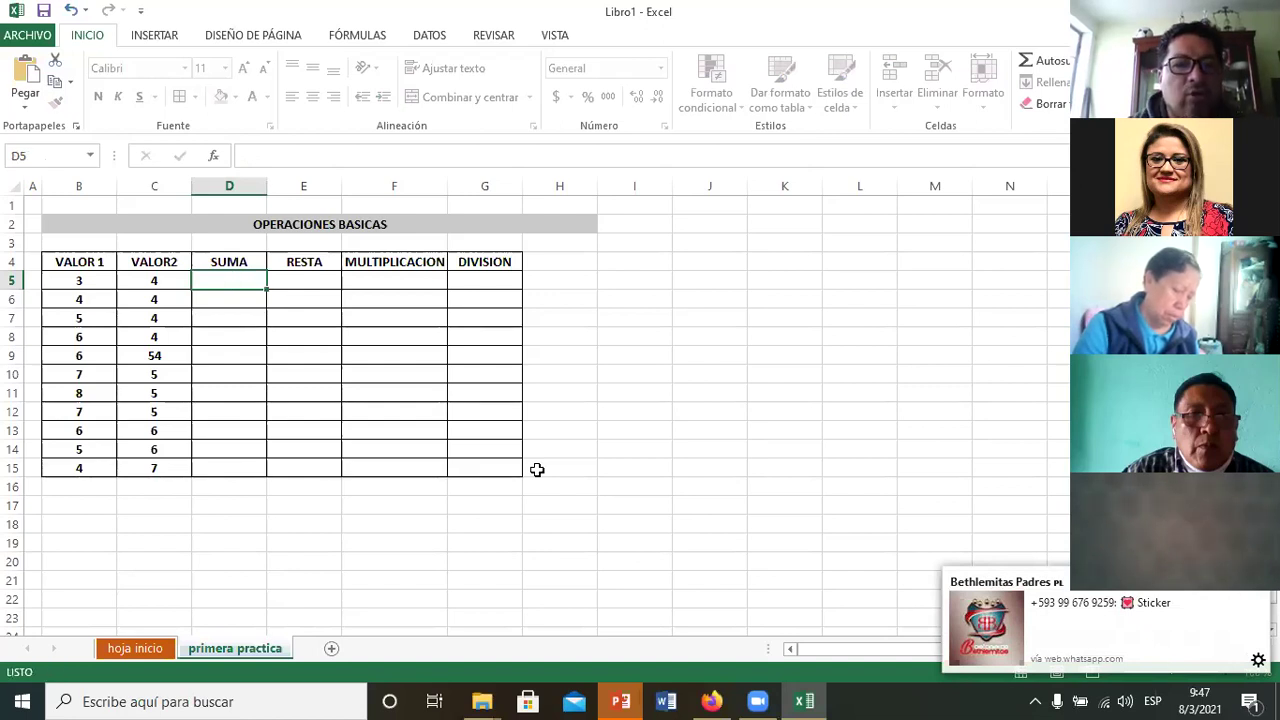
key(Left)
key(Up)
key(Left)
key(ctrl+Right)
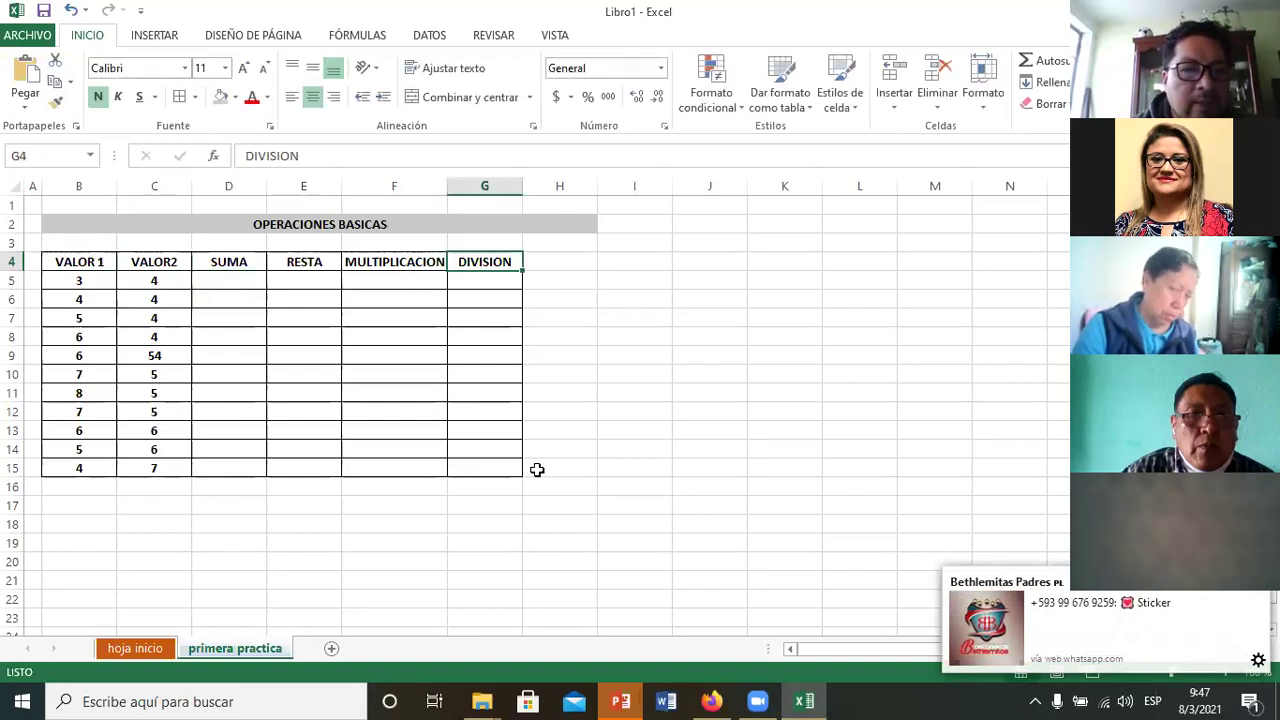
key(ctrl+Right)
key(Left)
key(Left)
key(ctrl+Left)
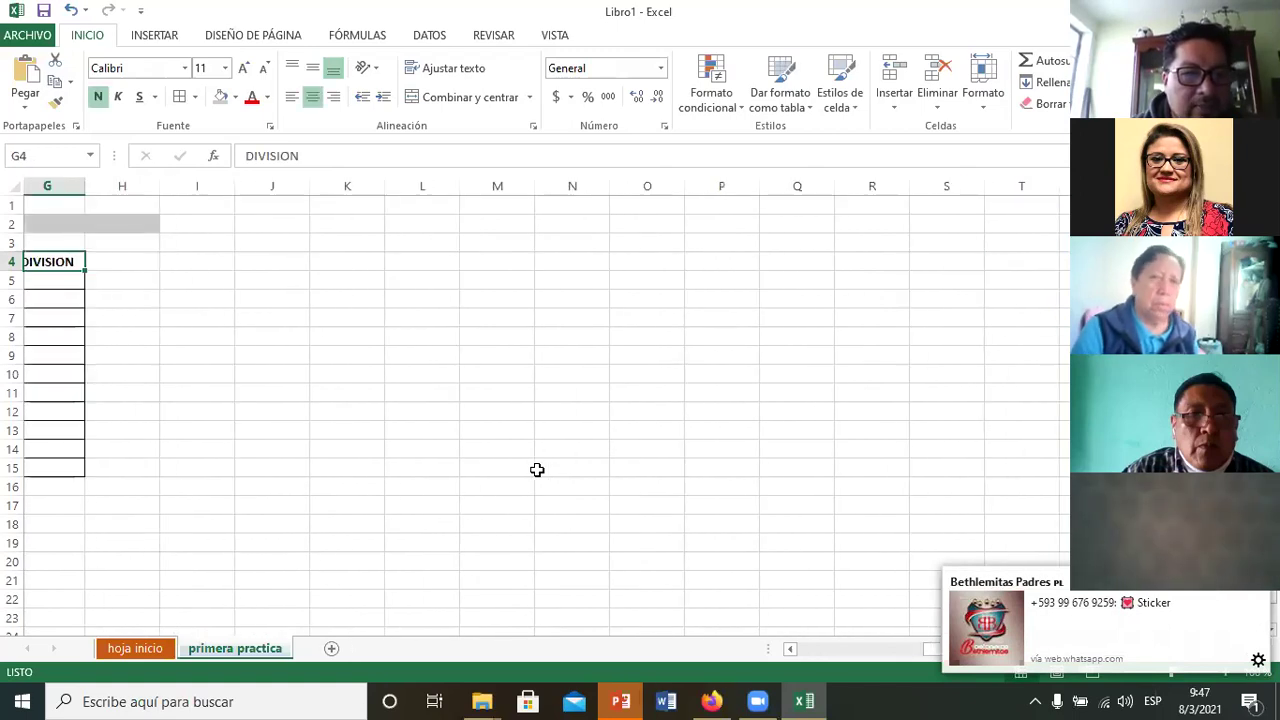
key(Home)
Step: Select the operations table from B4 to G15
key(Right)
key(shift+Right)
key(shift+Right)
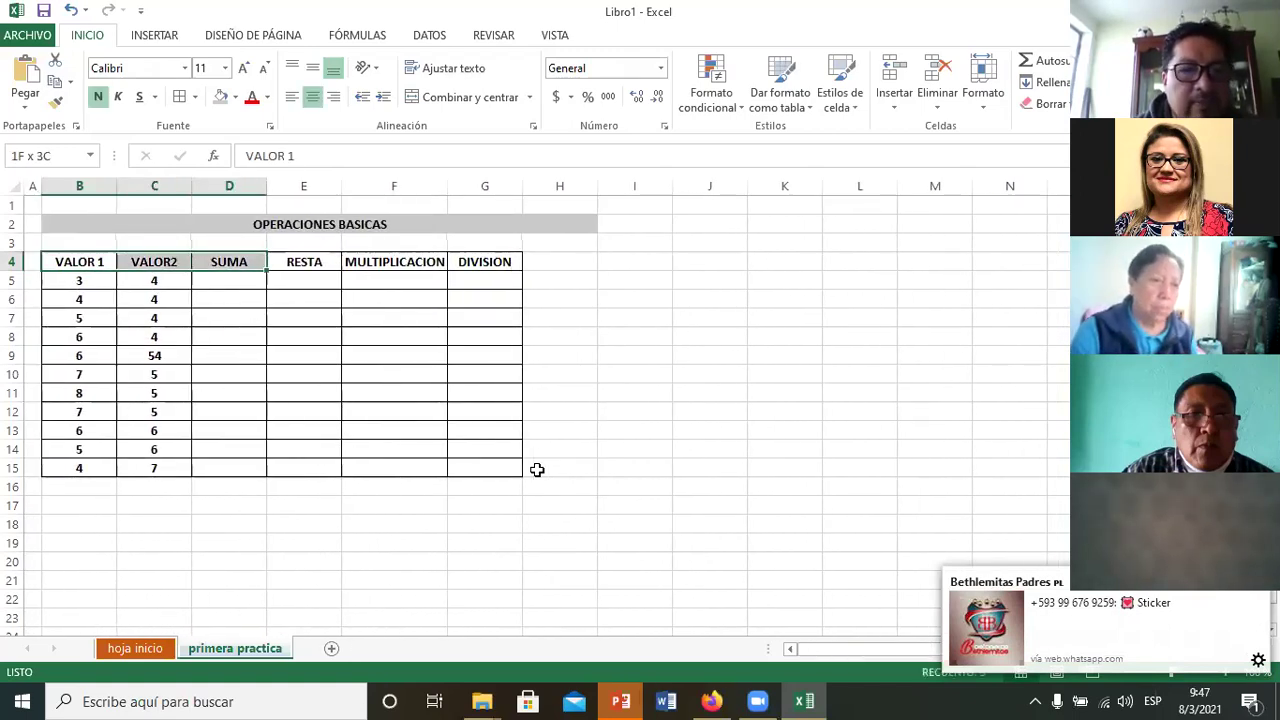
key(shift+Right)
key(shift+Right)
key(shift+Right)
key(shift+Down)
key(shift+Down)
key(shift+Down)
key(shift+Down)
key(shift+Down)
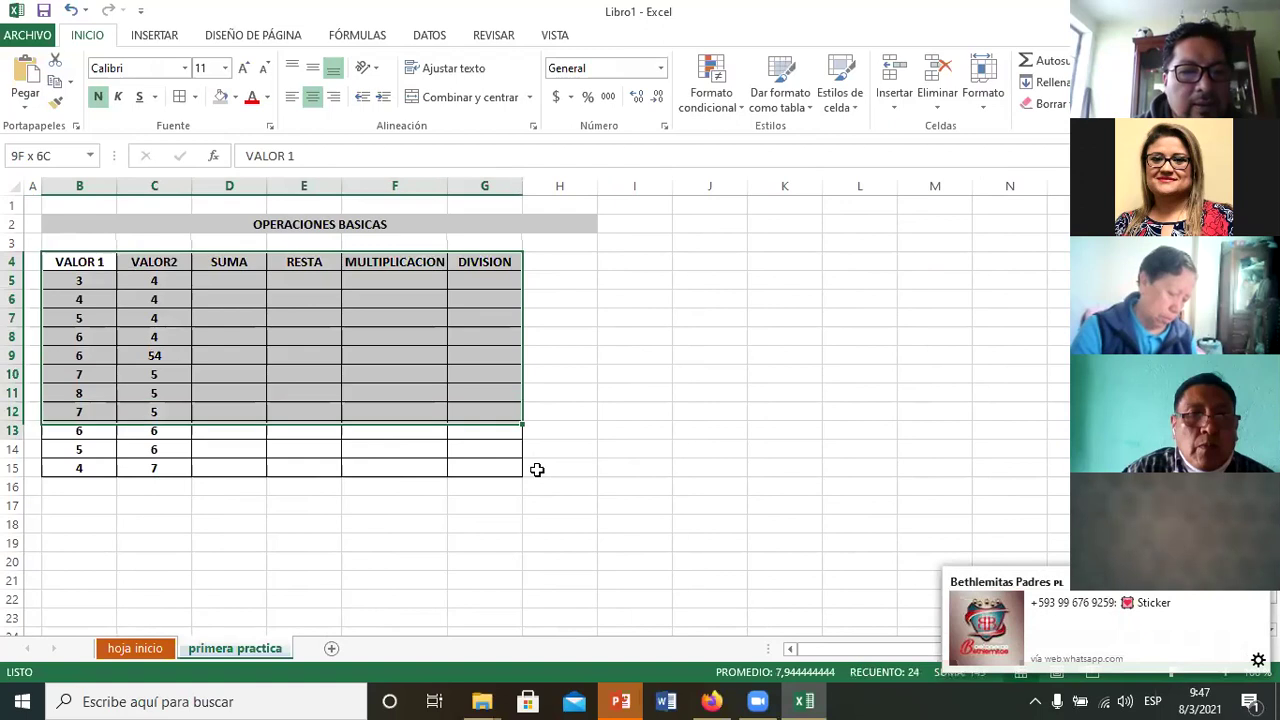
key(shift+Down)
key(shift+Down)
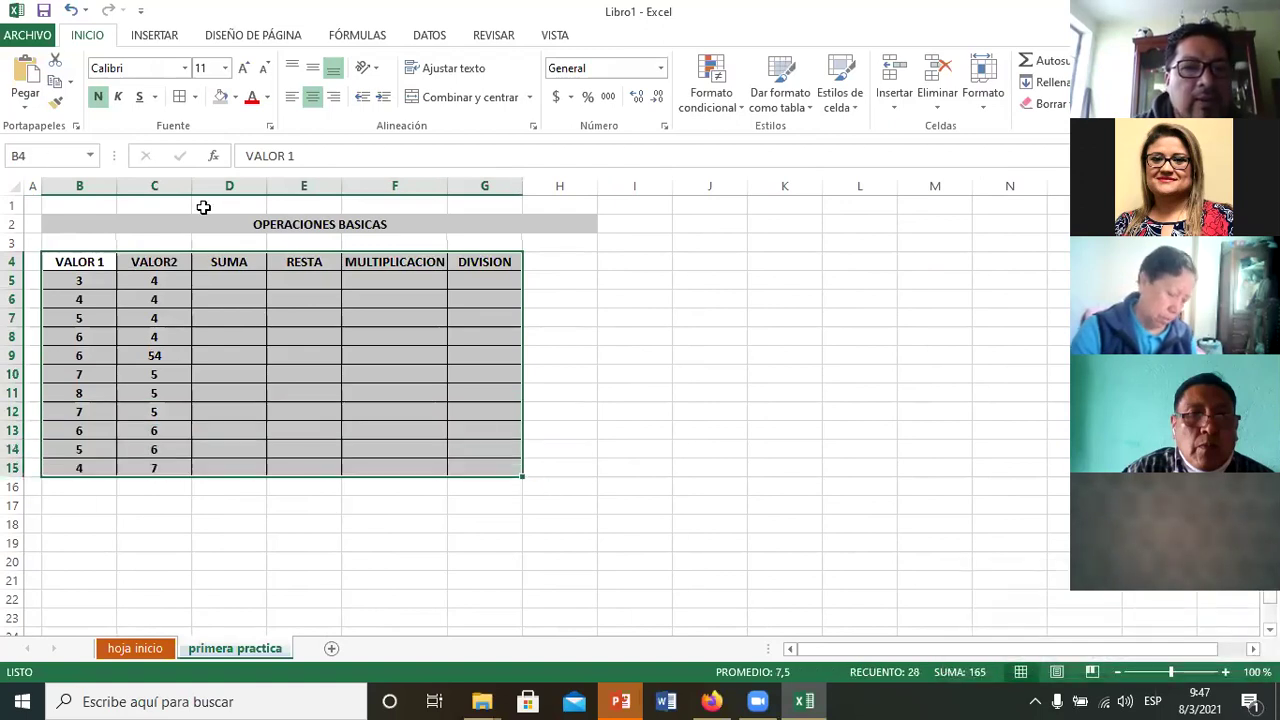
click(195, 97)
click(211, 233)
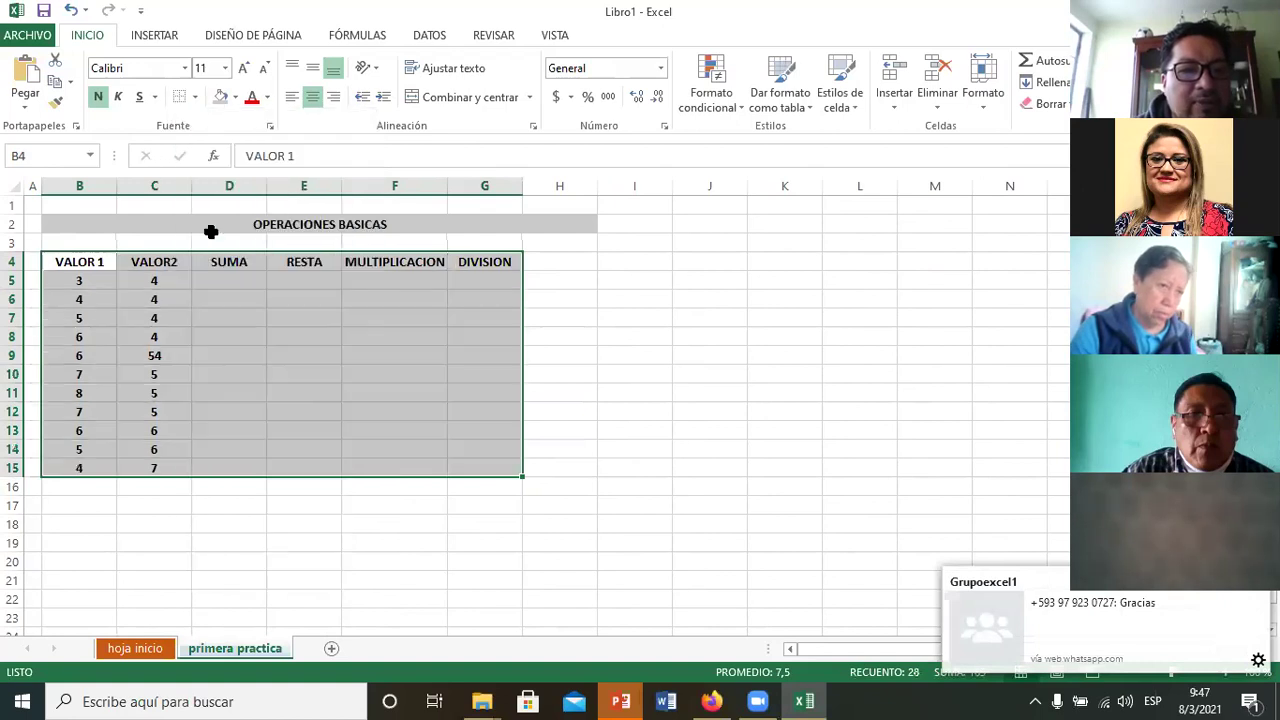
key(shift+BackSpace)
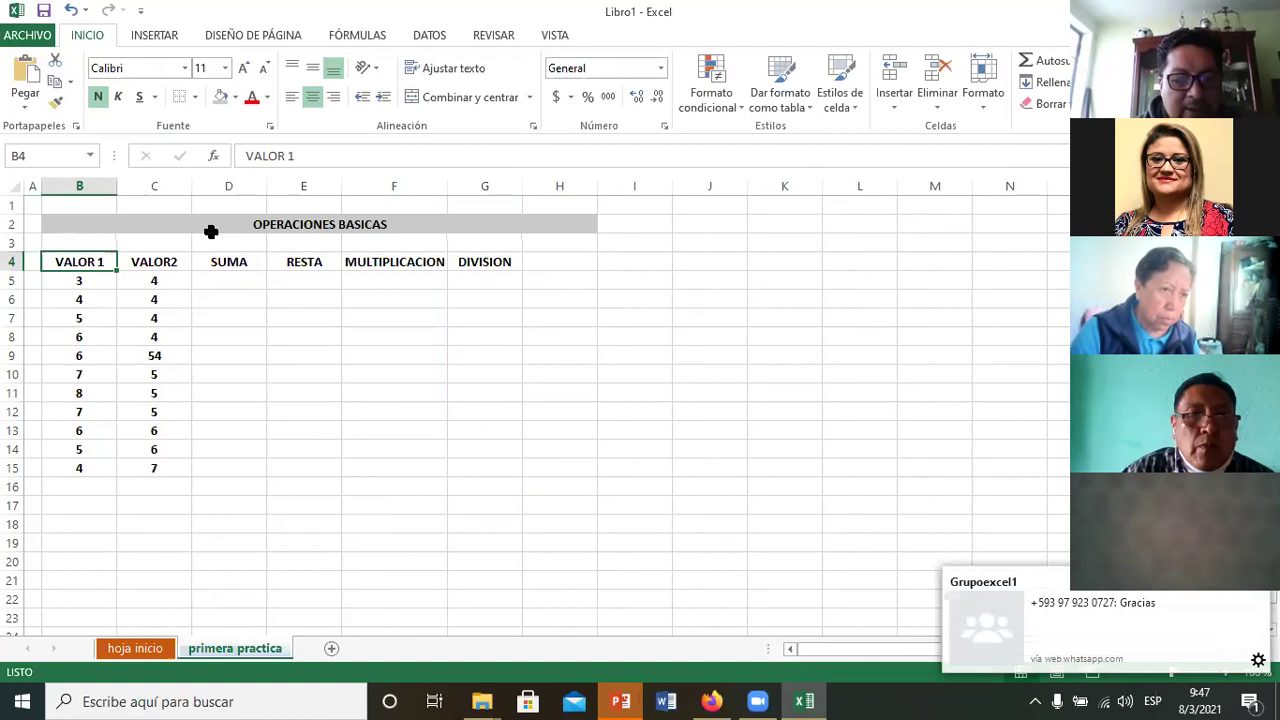
key(shift+Right)
key(shift+Right)
key(shift+Right)
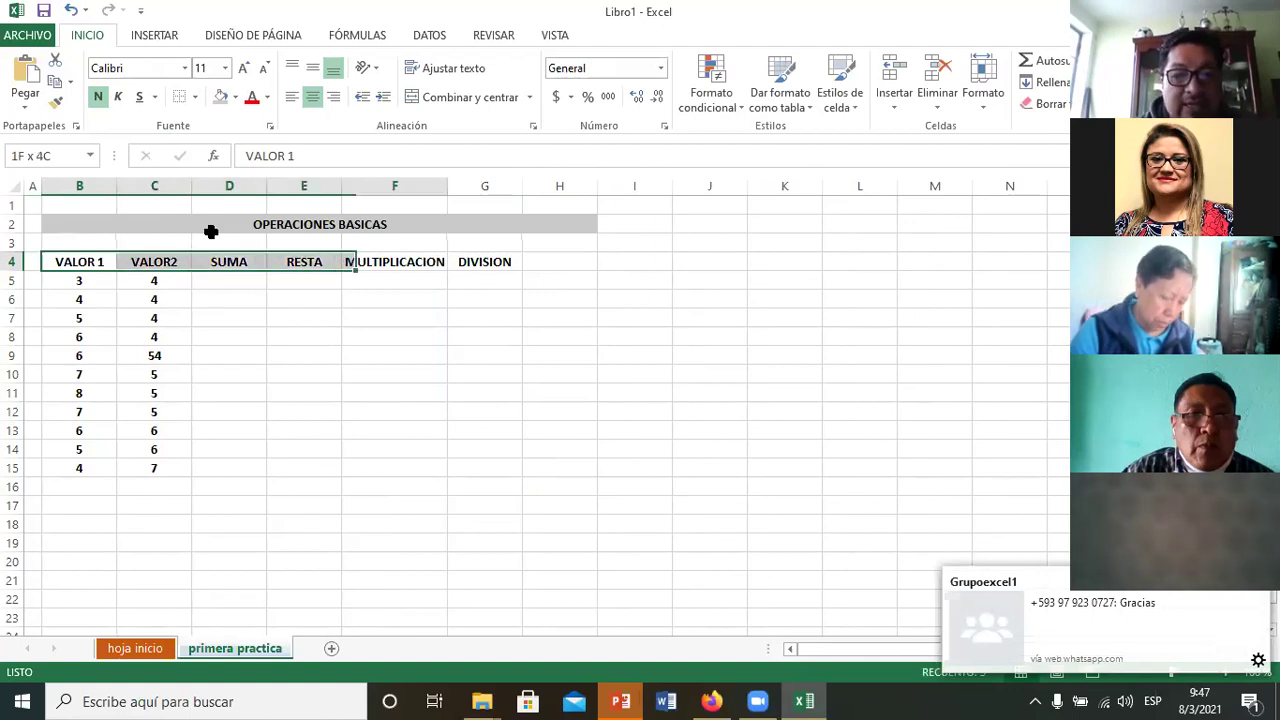
key(shift+Right)
key(shift+Right)
key(shift+Down)
key(shift+Down)
key(shift+Down)
key(shift+Down)
key(shift+Down)
key(shift+Down)
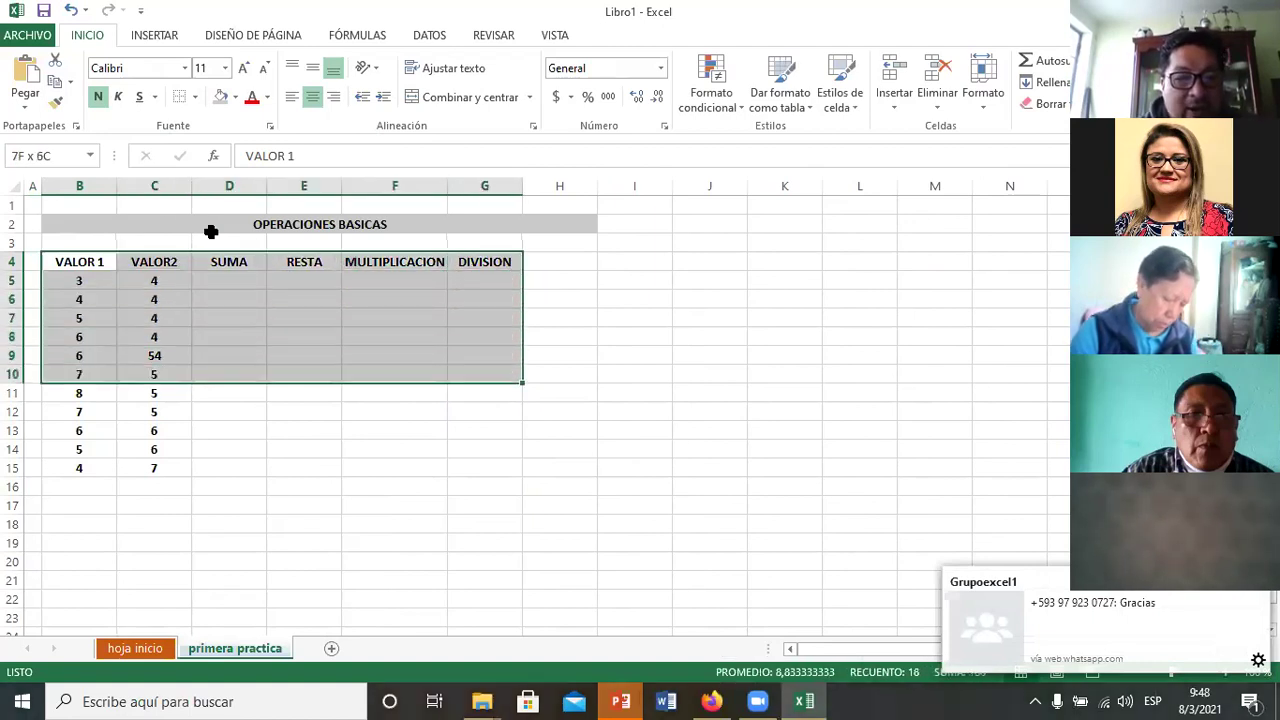
key(shift+Down)
key(shift+Down)
key(shift+Down)
key(shift+Down)
key(shift+Down)
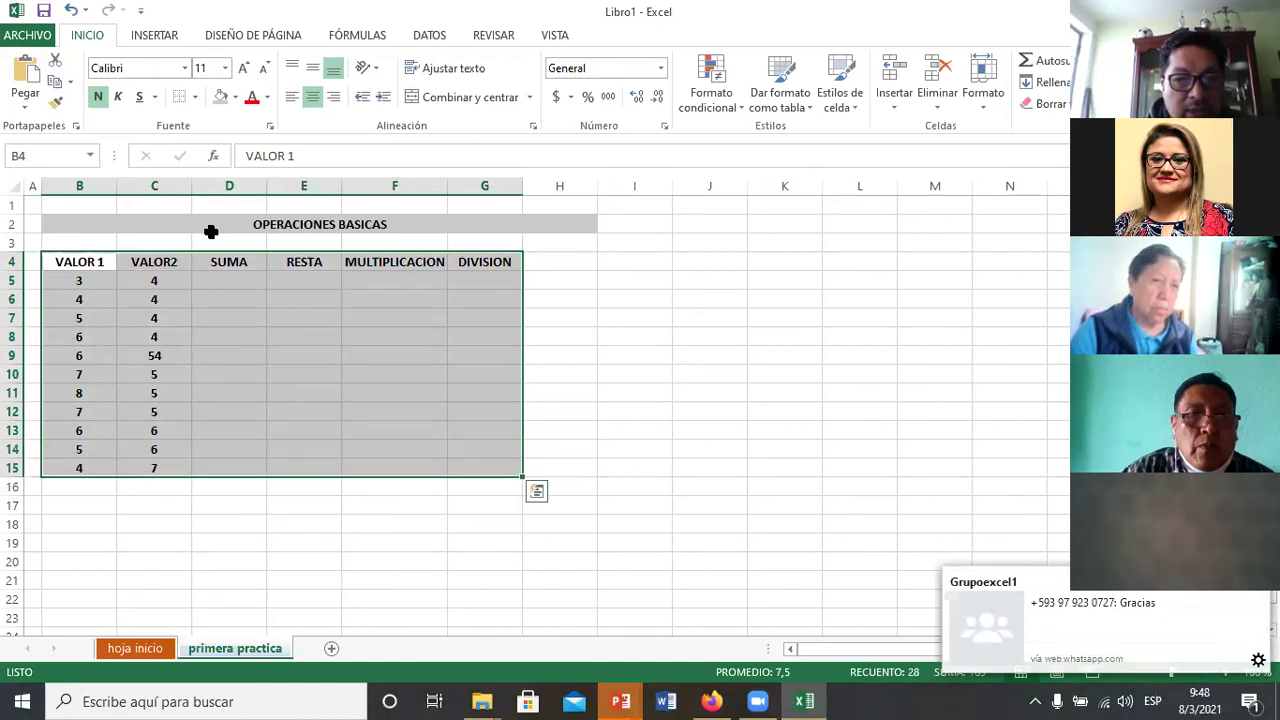
key(shift+BackSpace)
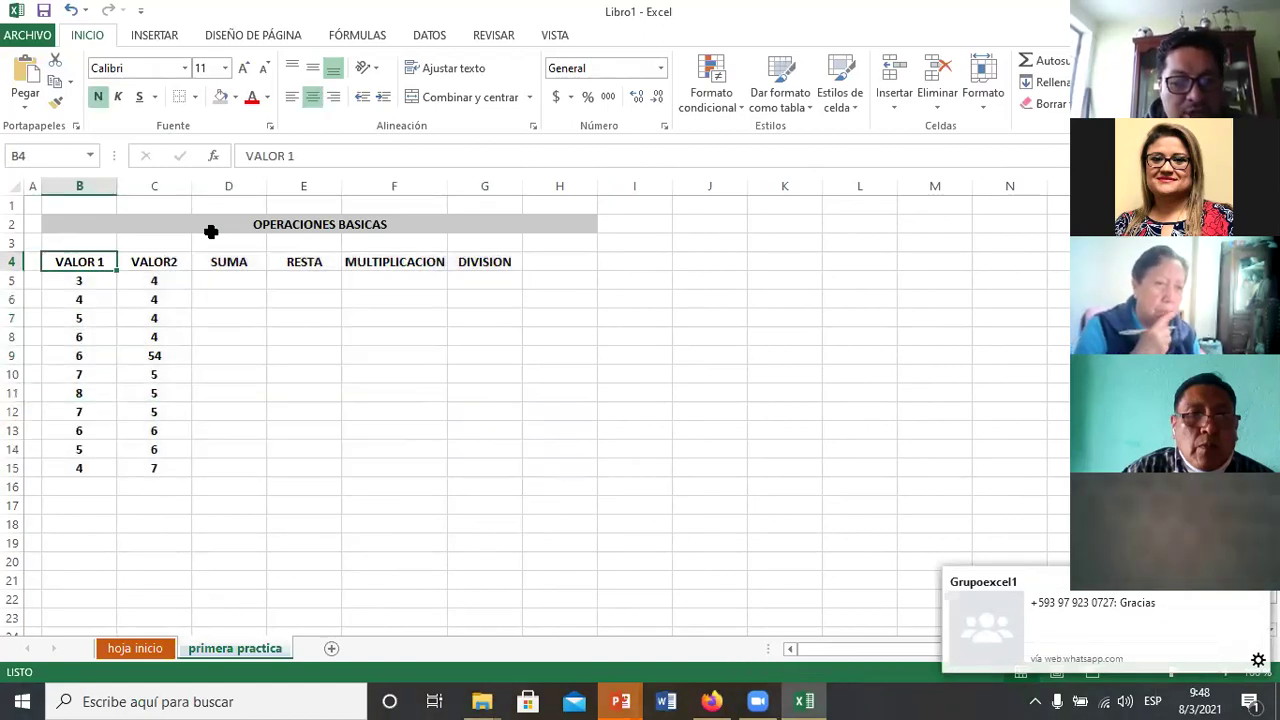
key(shift+Right)
key(shift+Right)
key(shift+Right)
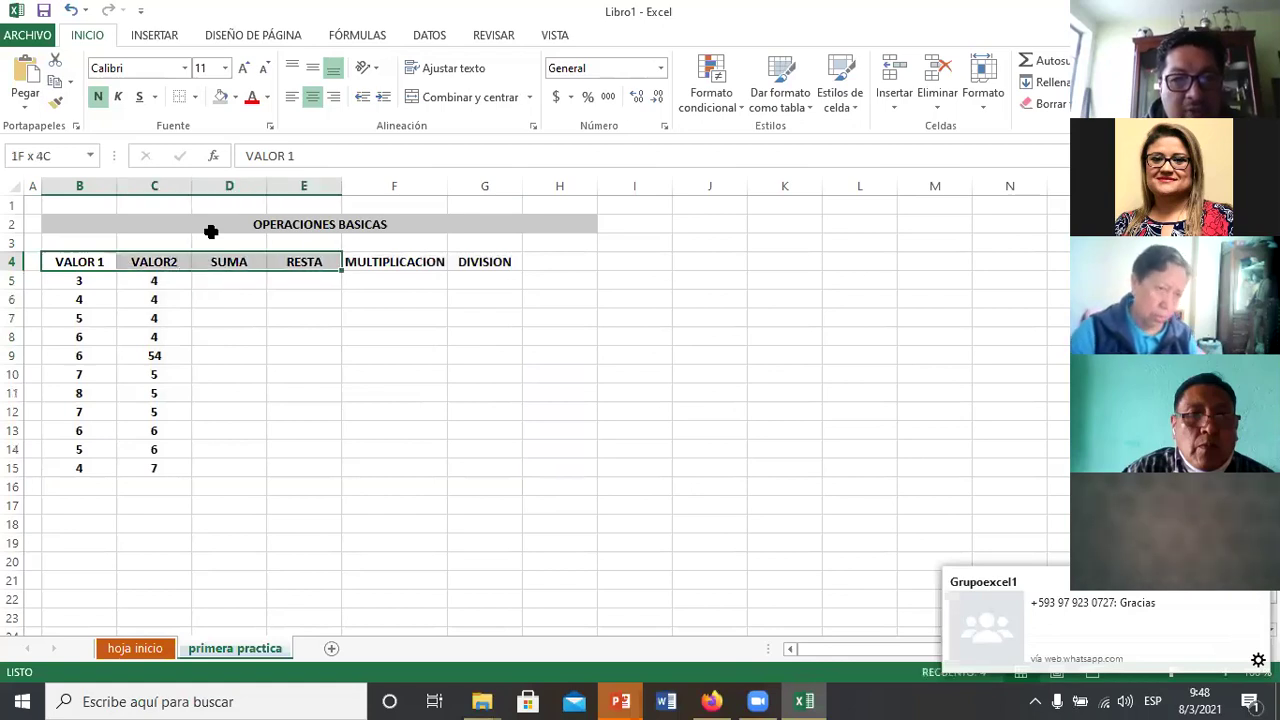
key(shift+Right)
key(shift+Right)
key(shift+Down)
key(shift+Down)
key(shift+Down)
key(shift+Down)
key(shift+Down)
key(shift+Down)
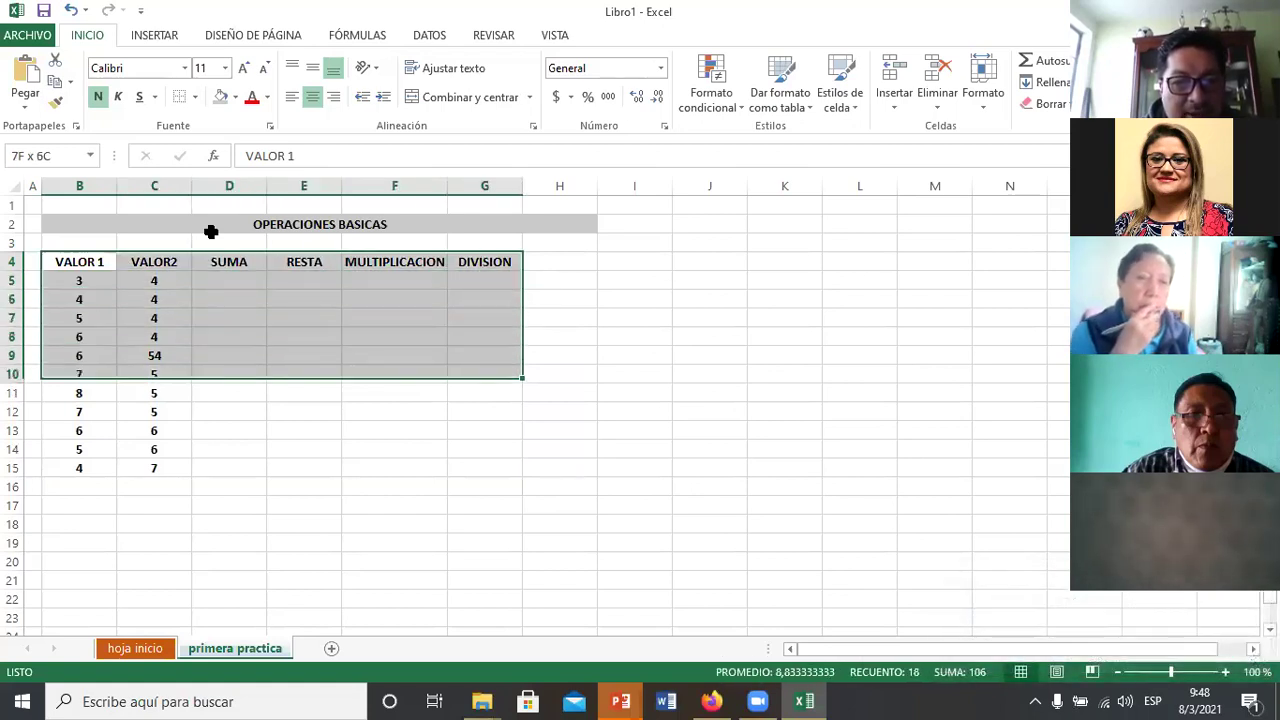
key(shift+Down)
key(shift+Down)
key(shift+Down)
key(shift+Down)
key(shift+Down)
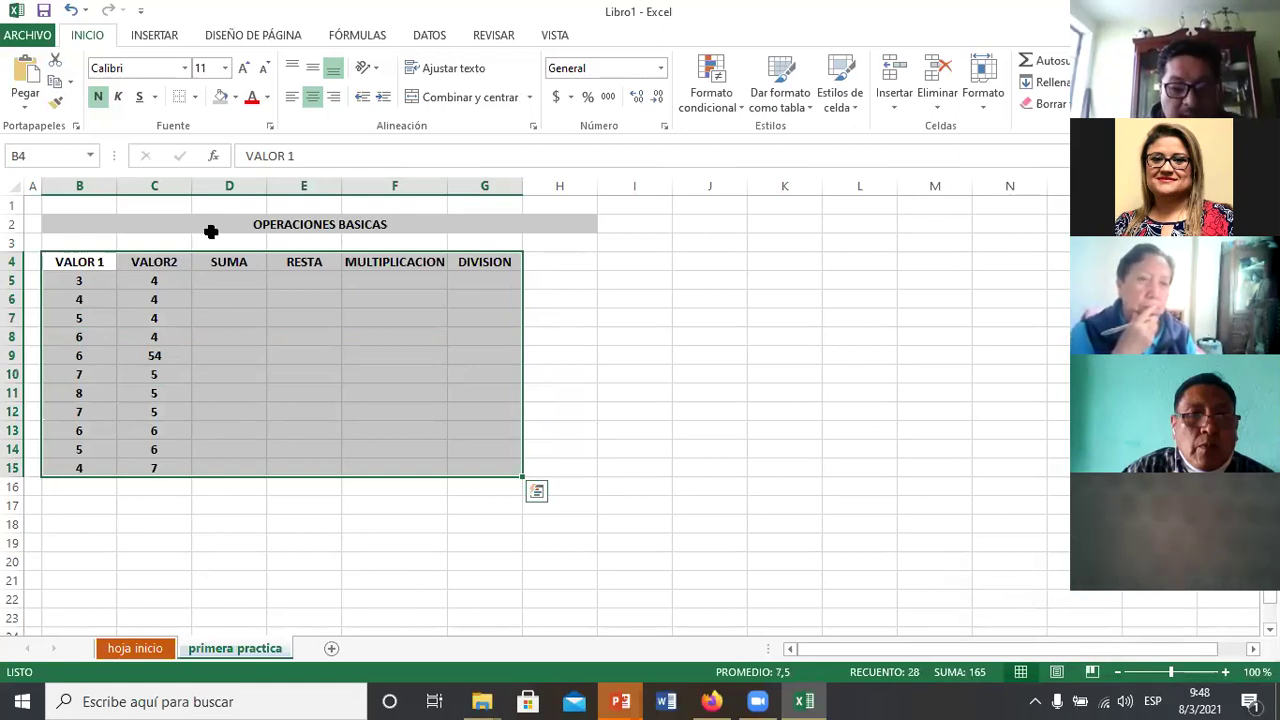
key(alt)
key(o)
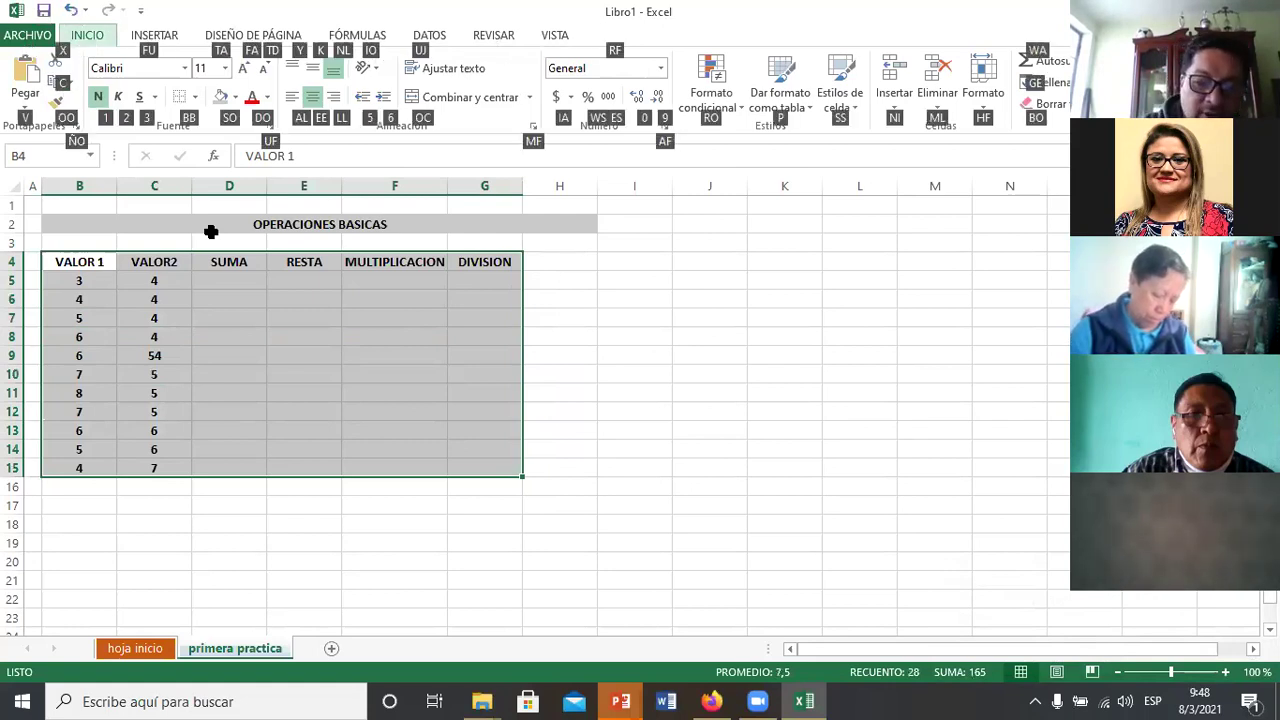
key(b)
key(b)
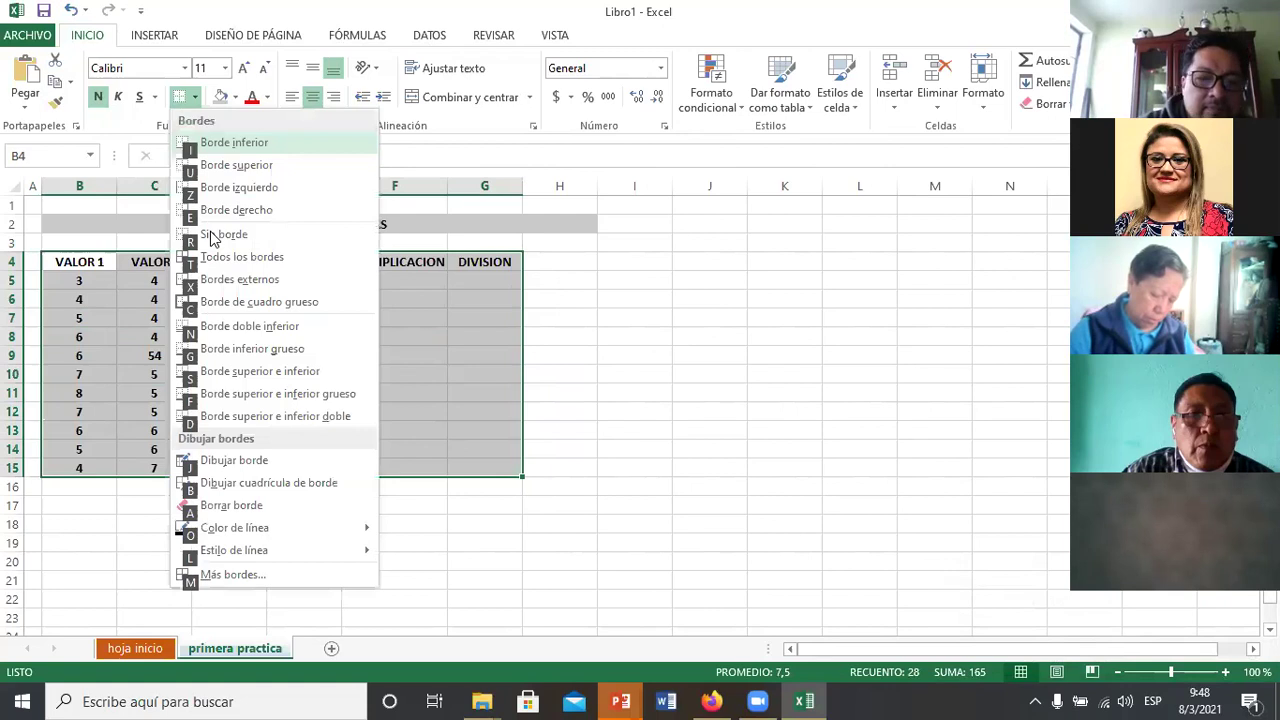
key(Escape)
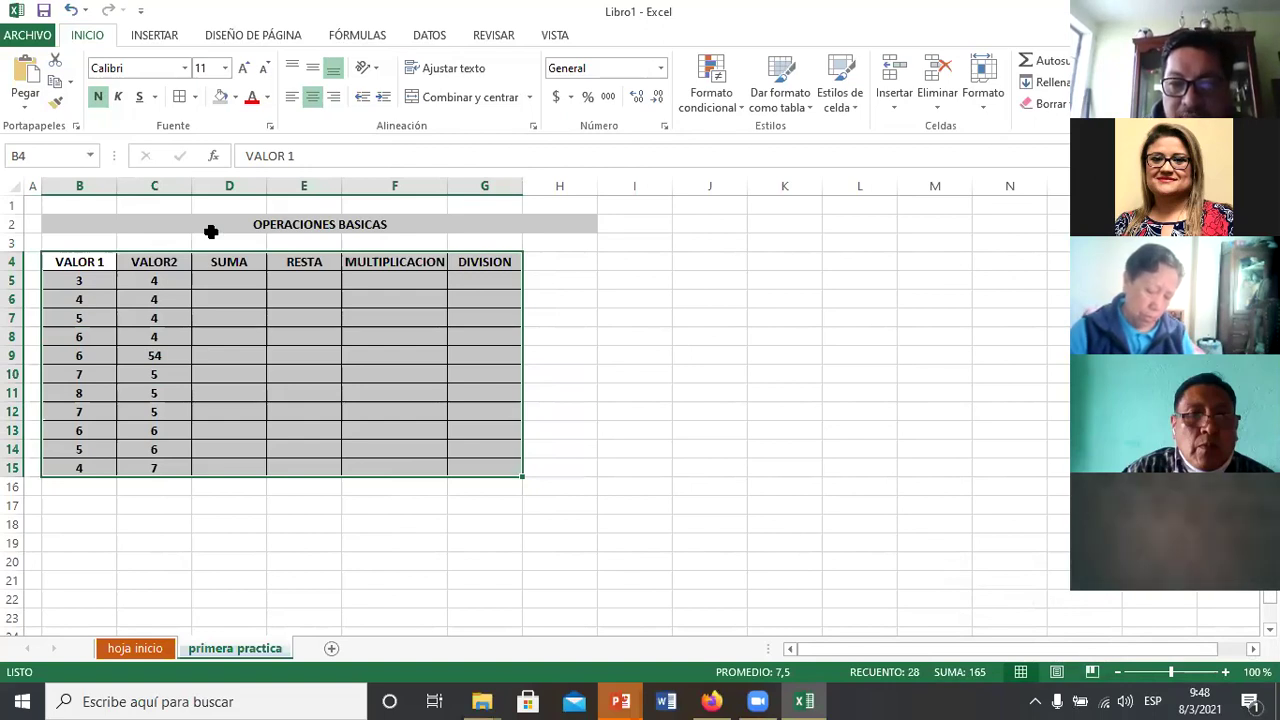
drag(154, 261, 279, 337)
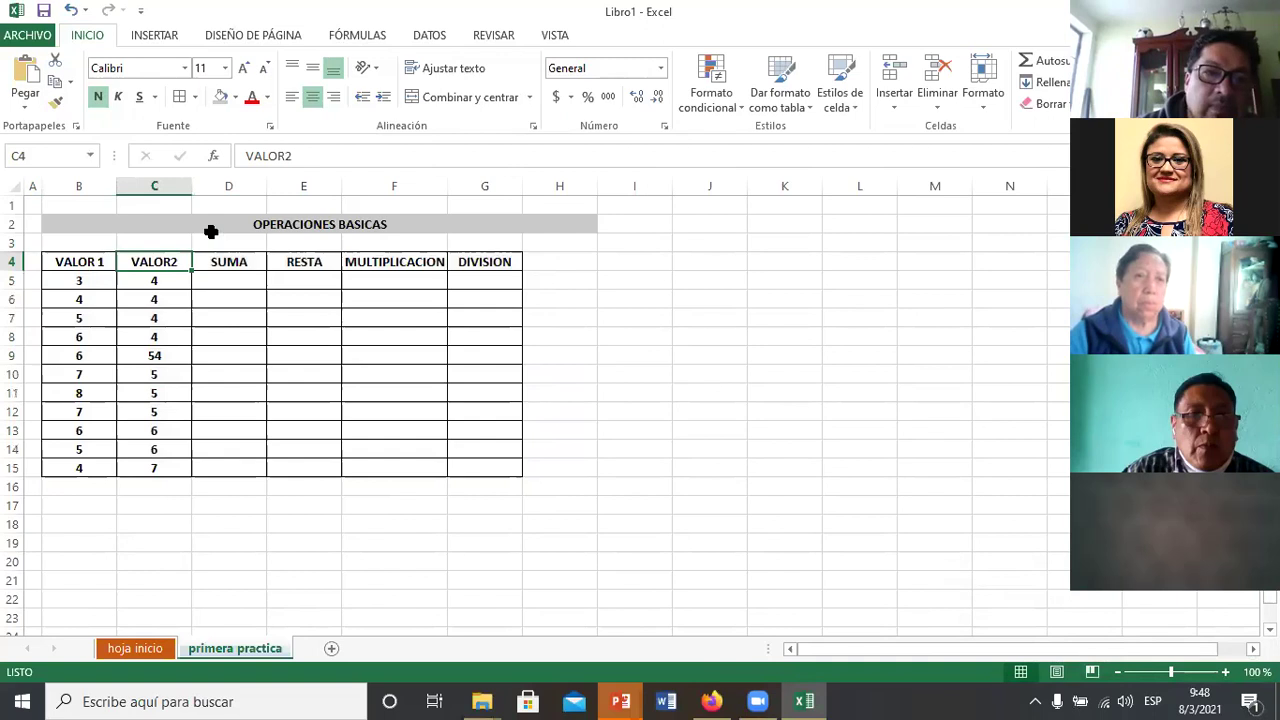
click(229, 280)
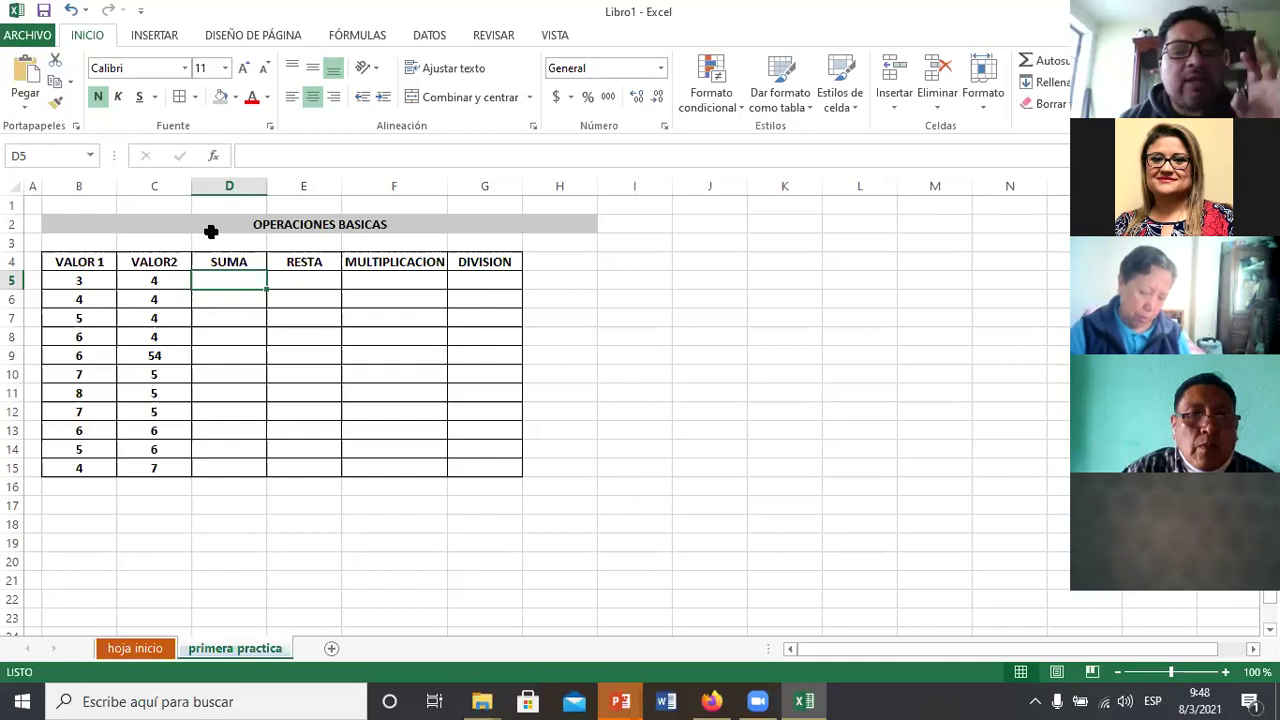
key(Down)
key(Down)
key(Down)
key(Down)
key(Down)
key(Down)
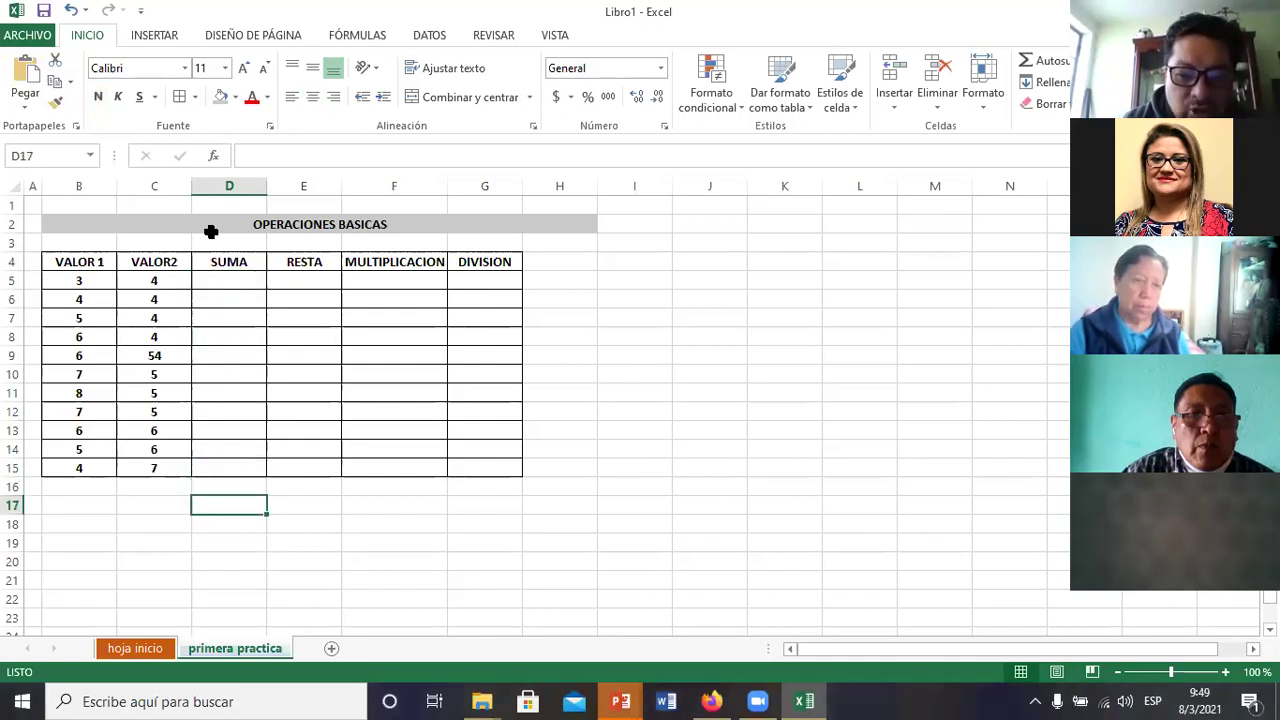
Step: Enter the label 'PRIMER ELMENTO' in D17, discarding a stray equals sign below it
text(PRIMER EL)
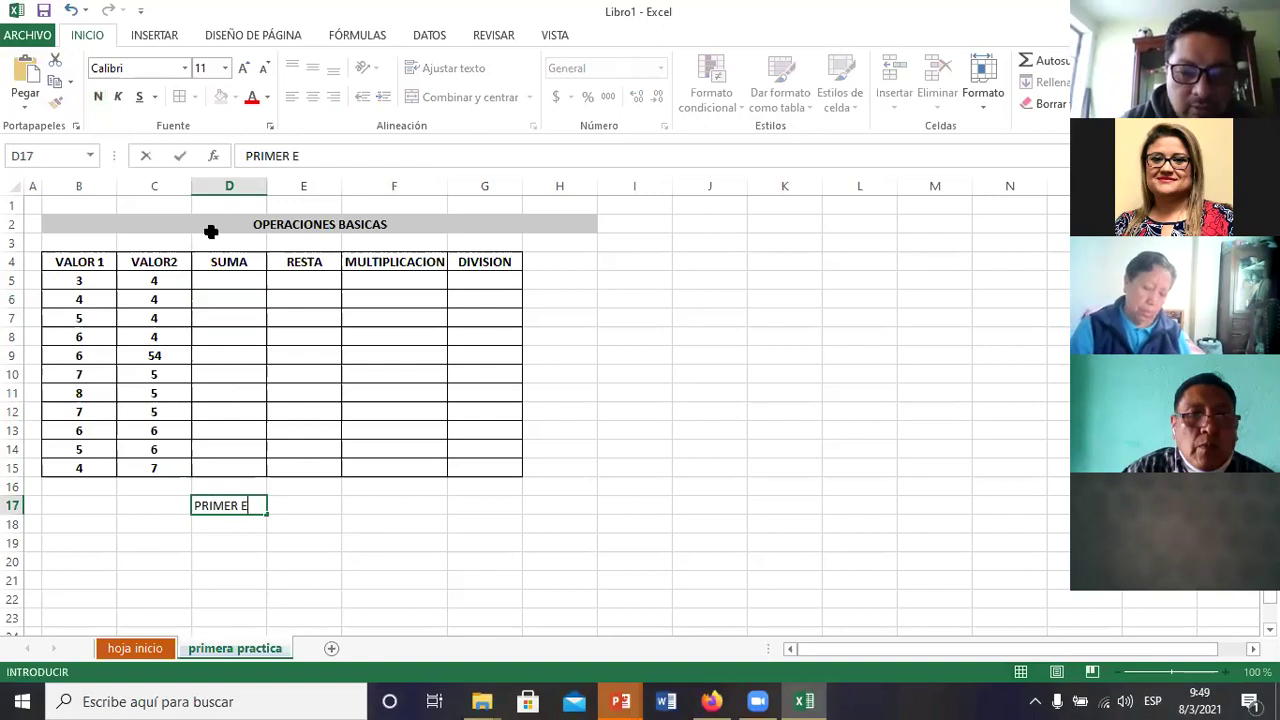
text(MENTO)
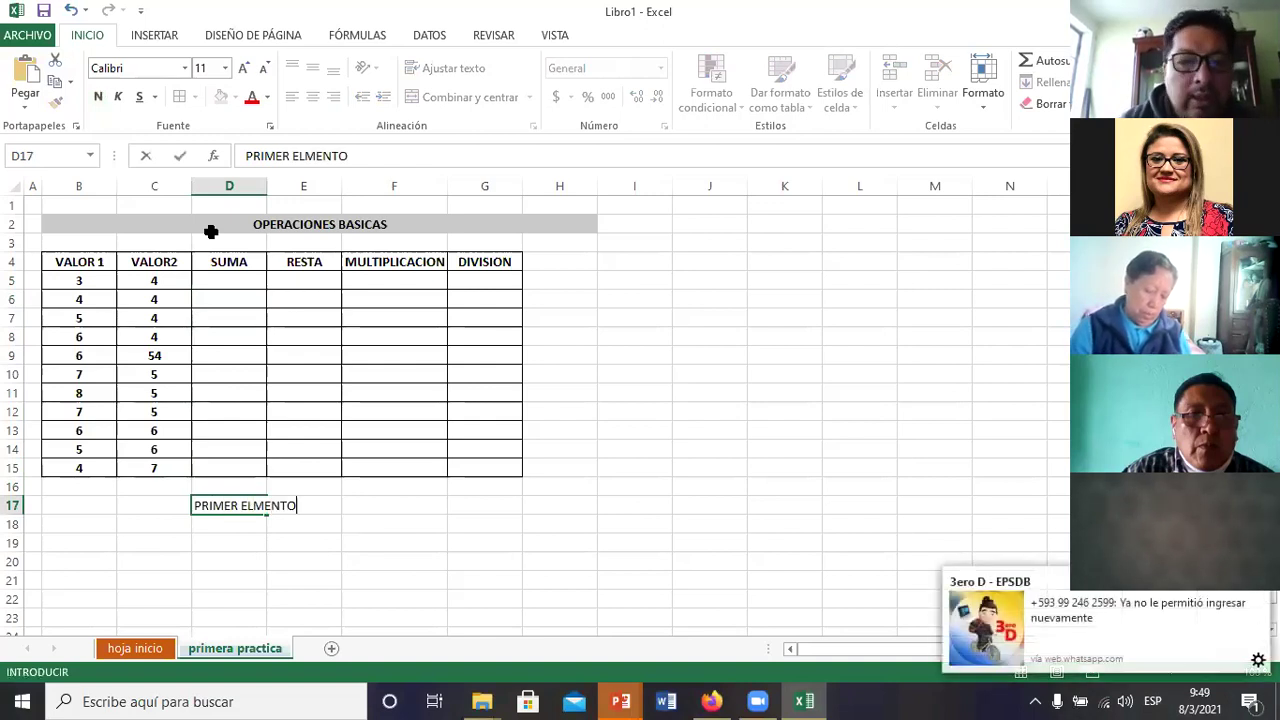
key(Return)
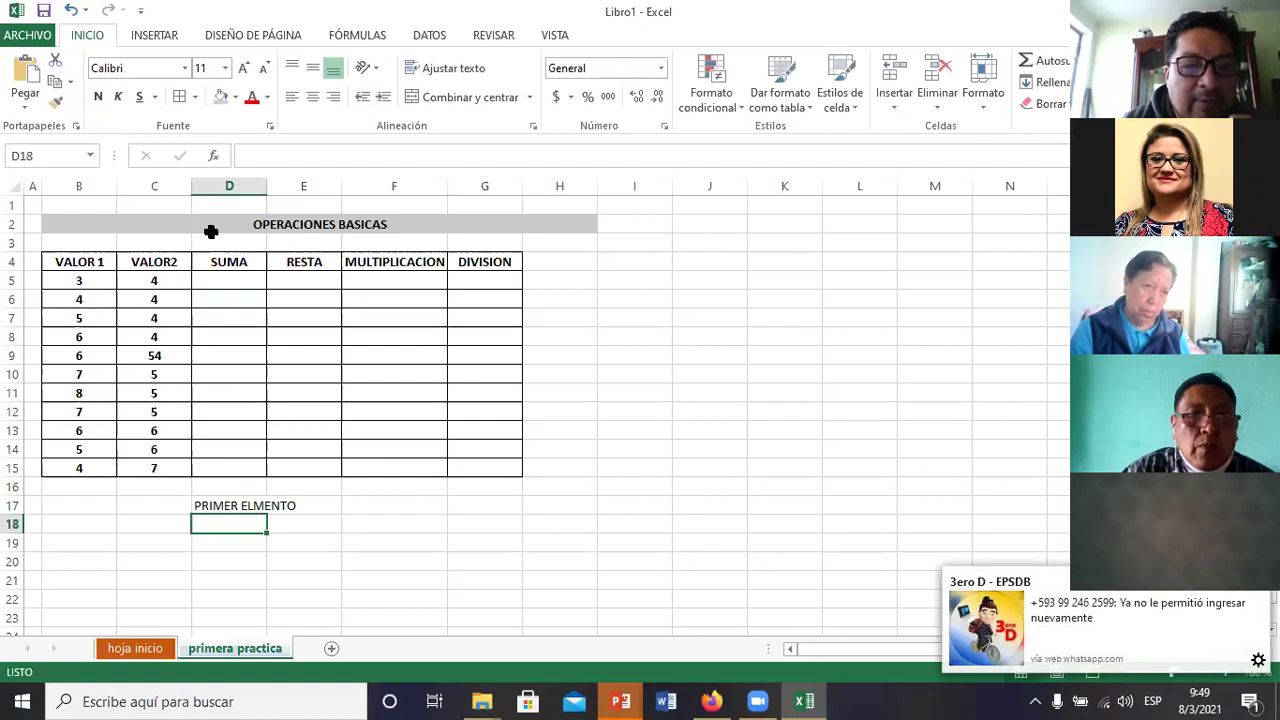
text(=)
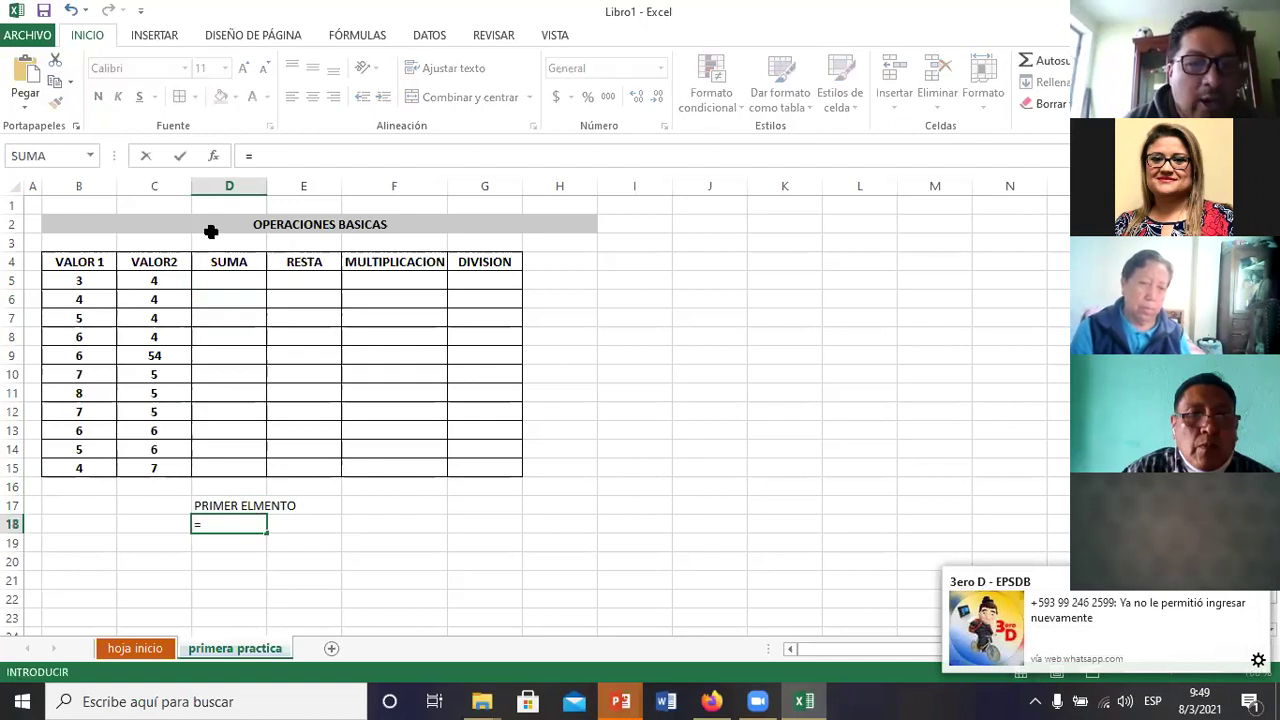
key(Escape)
key(Up)
key(Right)
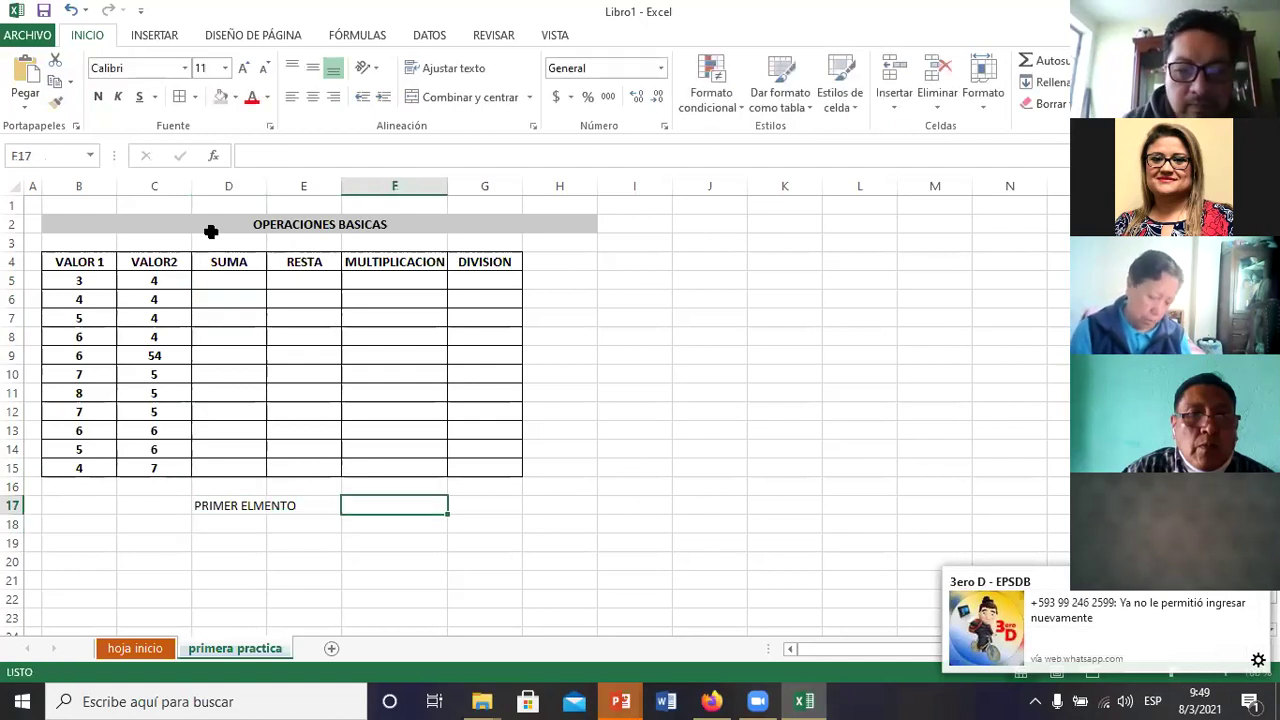
Step: Put the = symbol in F17 with its SHIFT 0 note in G17
text(=)
key(Return)
key(Right)
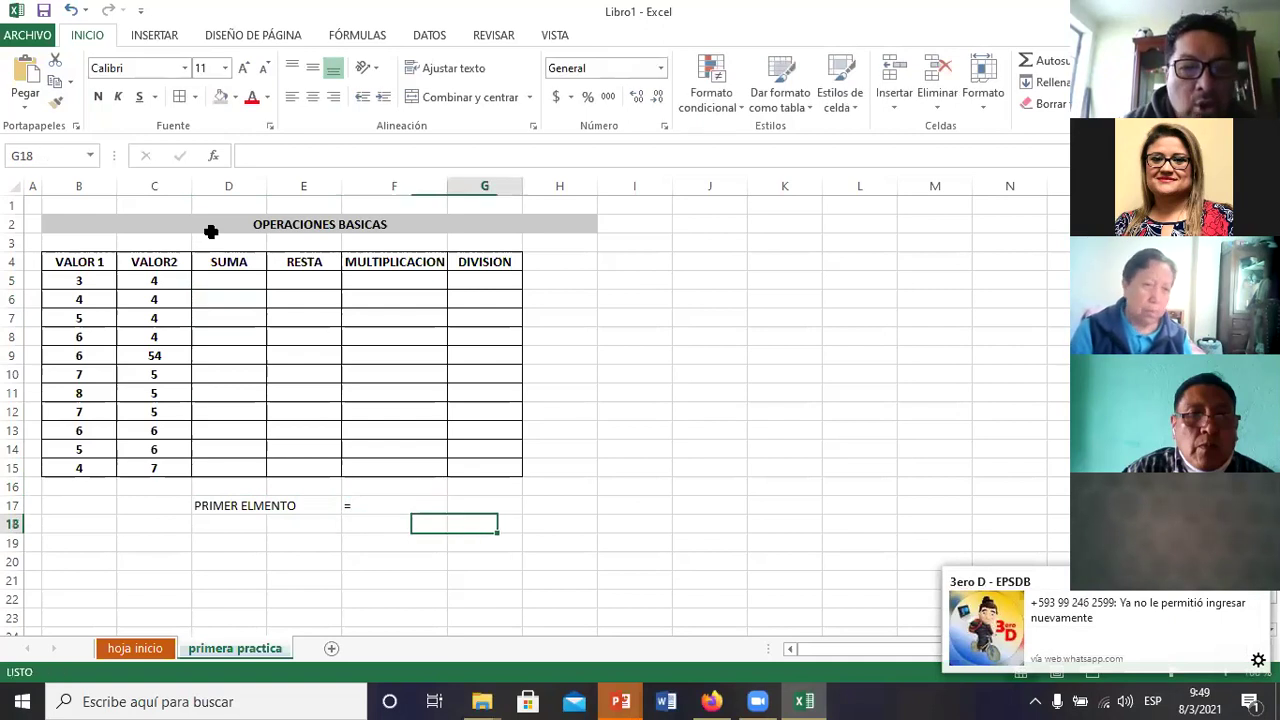
key(Up)
text(S)
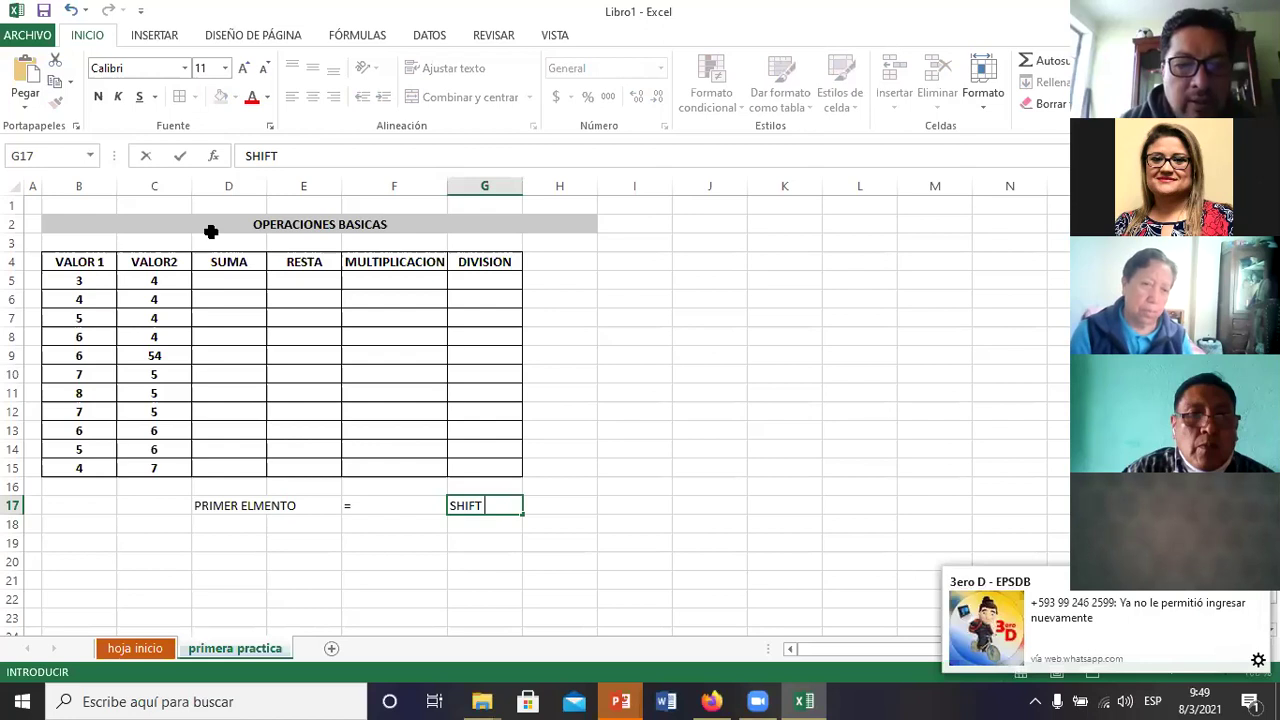
text(0)
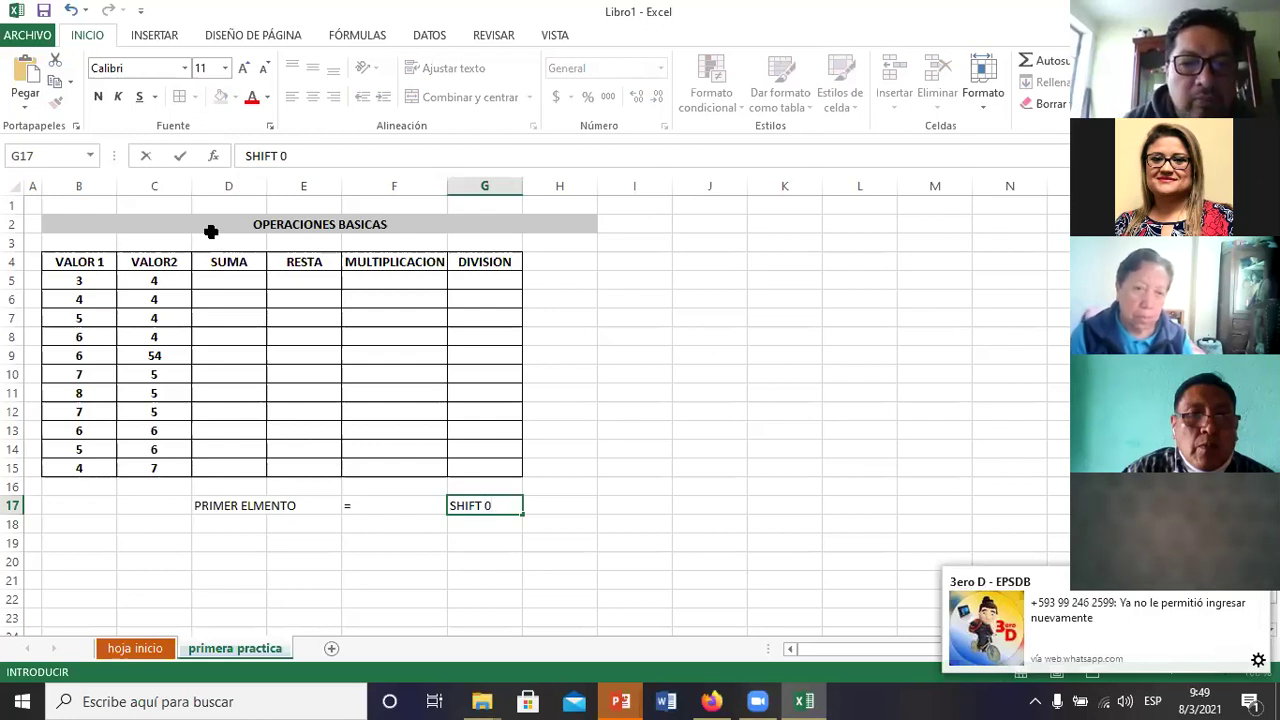
key(Return)
key(Left)
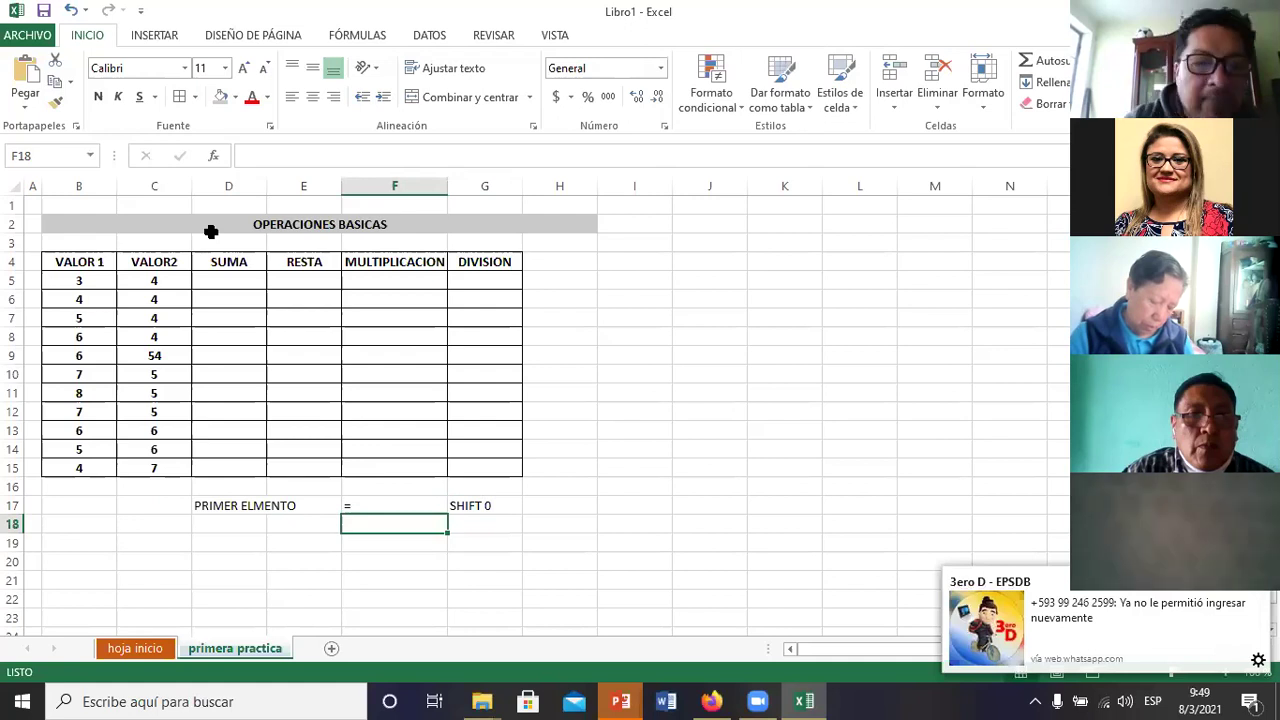
Step: Add ( with SHIFT 8 in row 18 and ) with its SHIFT9 note in row 19
text(()
key(Right)
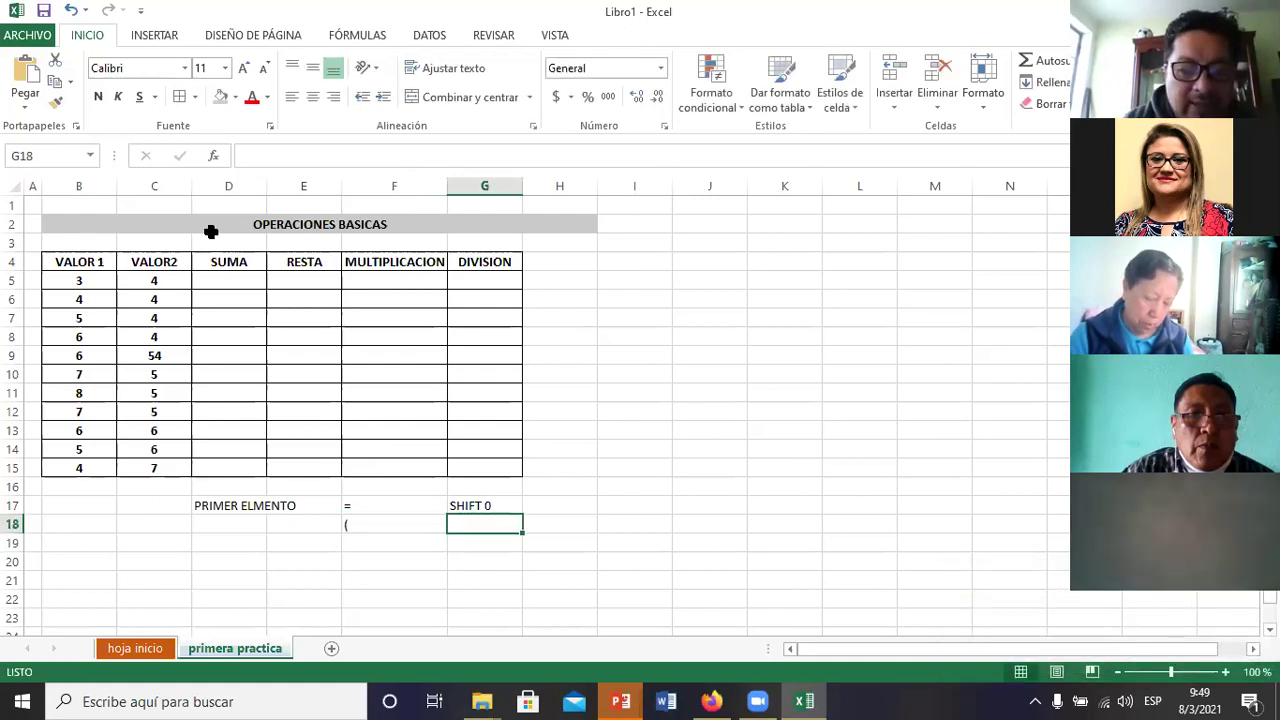
text(SHIFT 8)
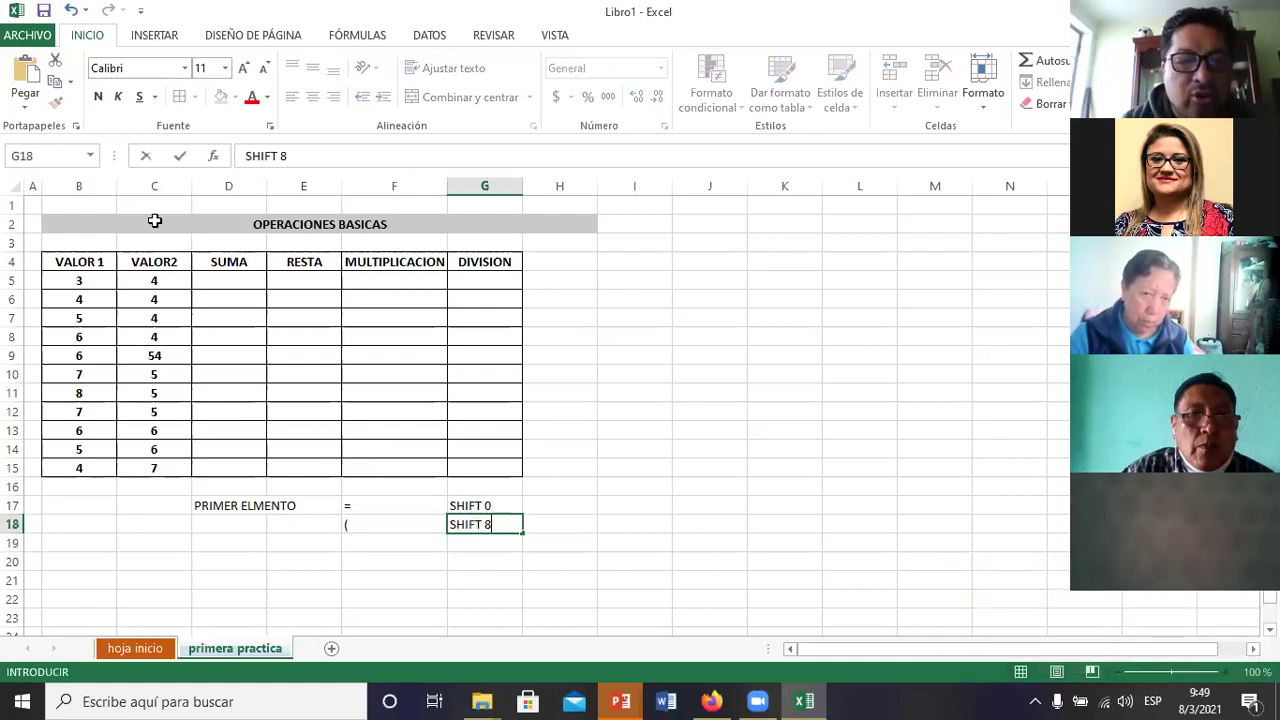
key(Return)
key(Left)
text())
key(Right)
text(HIFT9)
key(Return)
Step: Correct the G19 note so it reads SHIFT 9
key(Up)
key(F2)
key(Left)
key(Left)
click(155, 220)
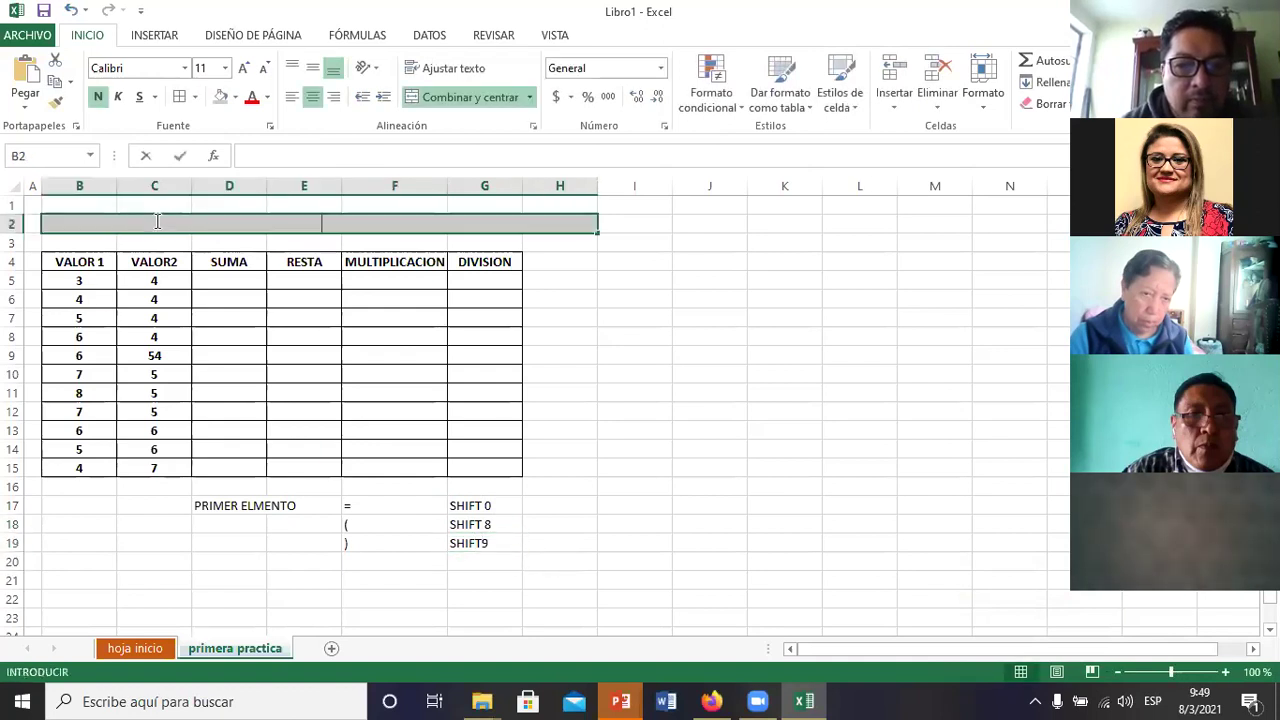
key(Down)
key(Down)
key(Down)
key(Down)
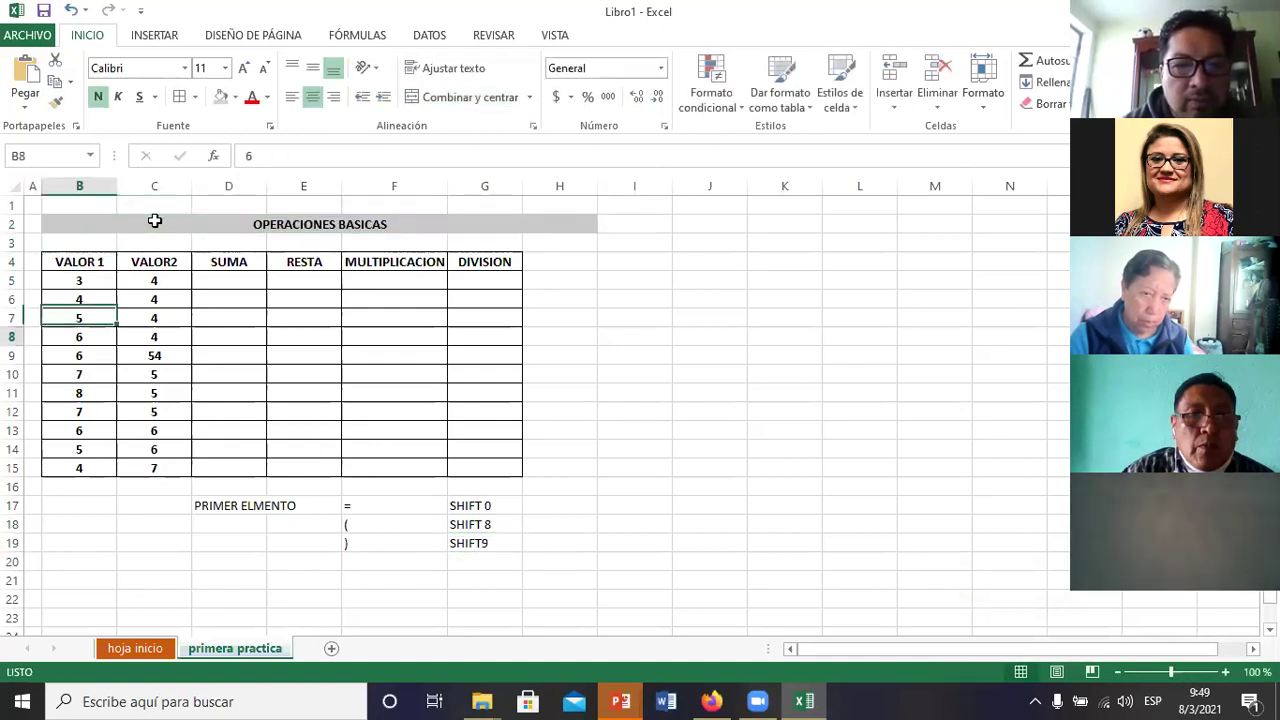
key(Down)
key(Down)
key(Down)
key(Down)
key(Down)
key(Right)
key(Right)
key(Right)
key(Right)
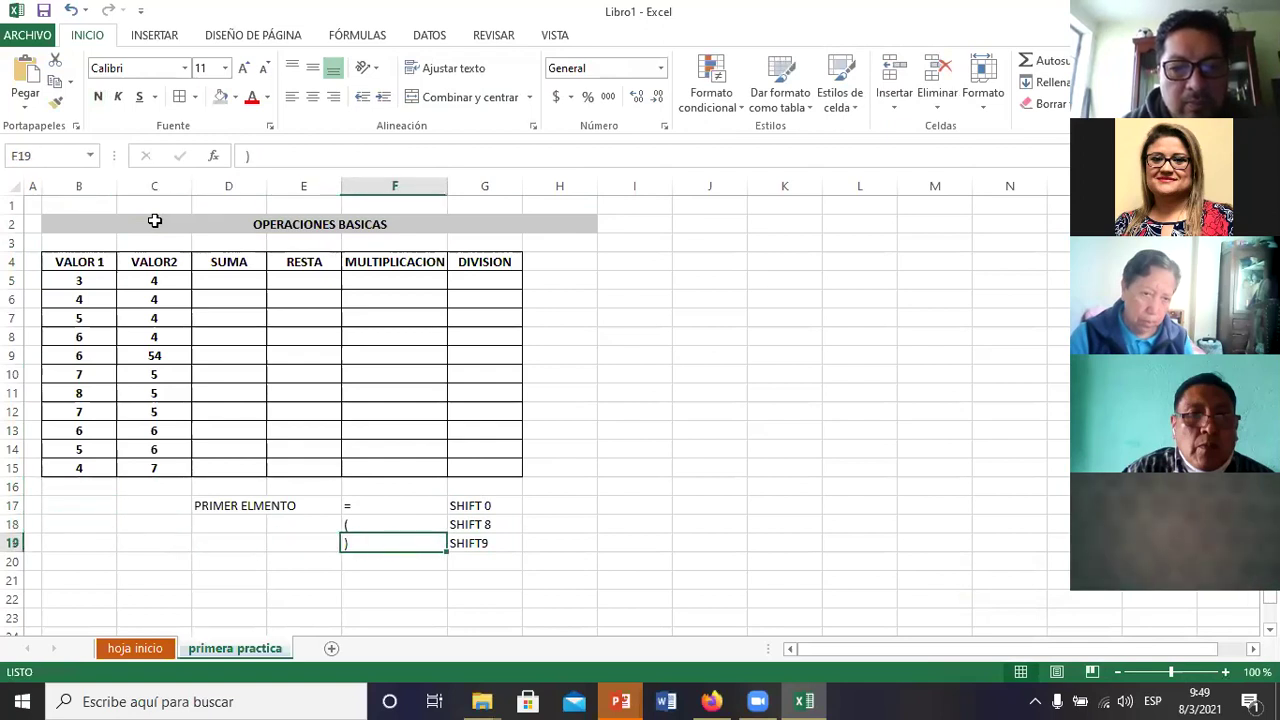
key(Right)
key(F2)
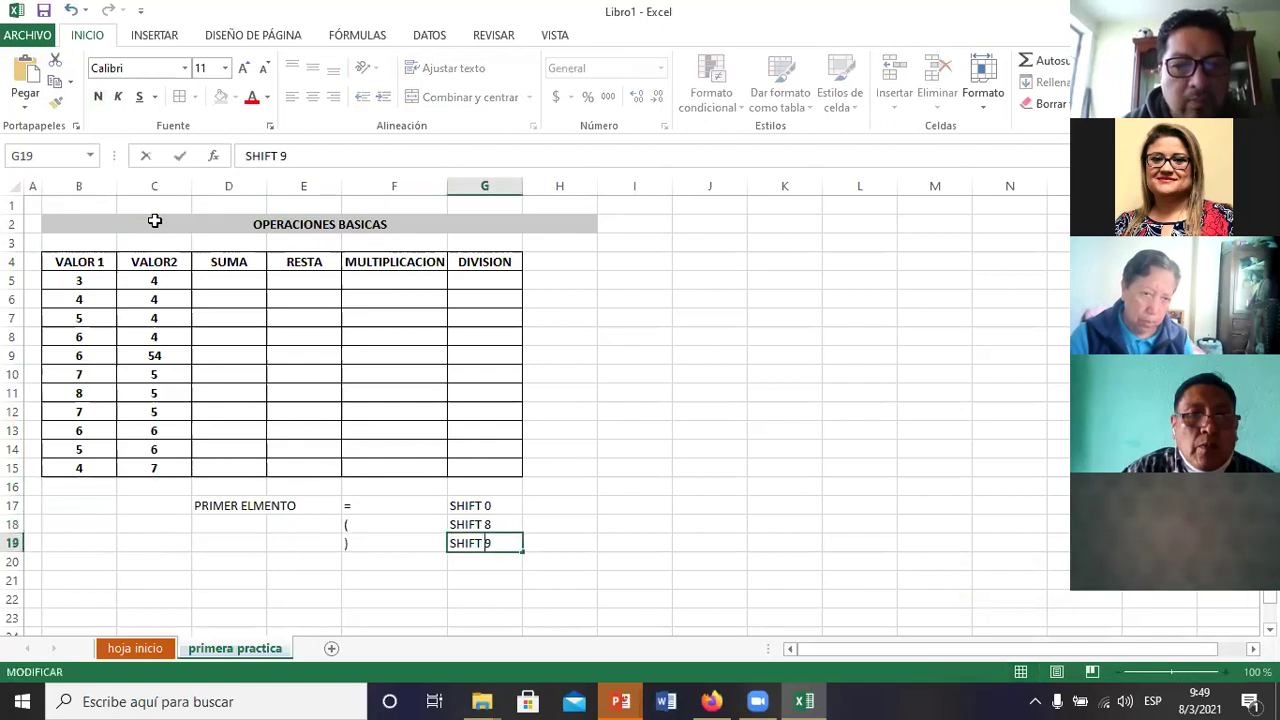
key(Return)
Step: List the symbols *, -, + and - down F20:F23
key(Left)
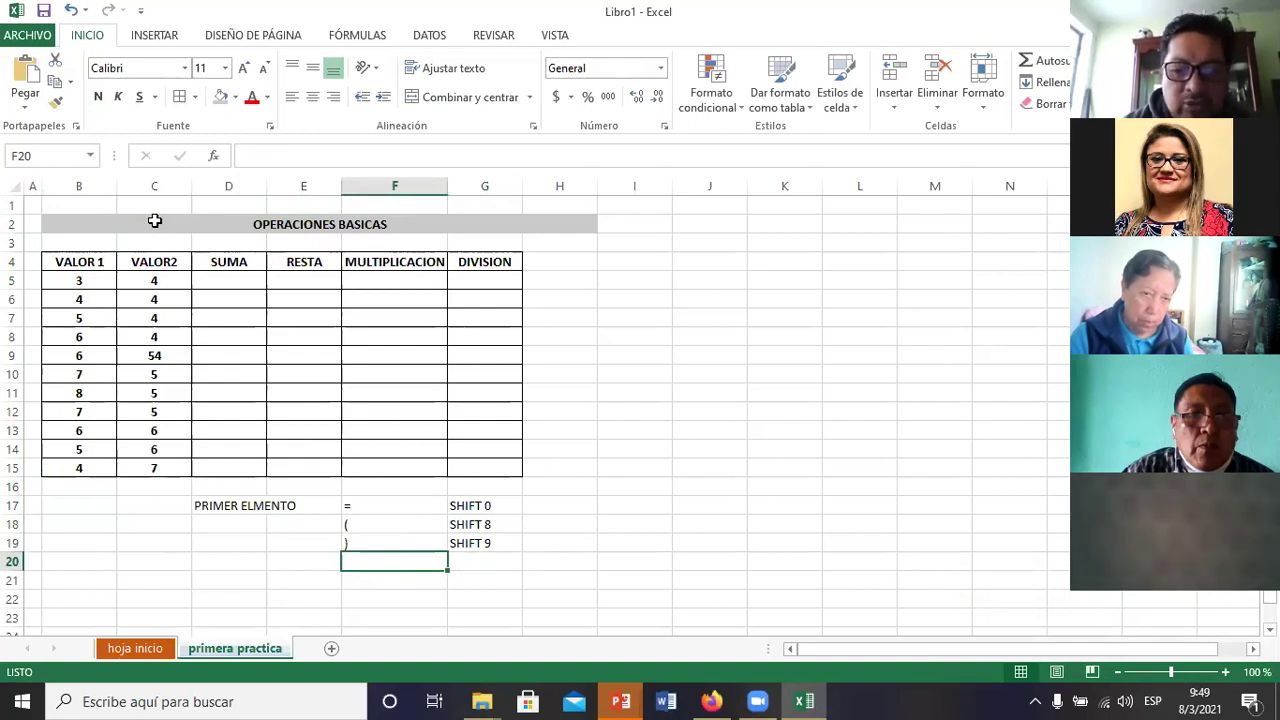
key(F2)
text(*)
key(Return)
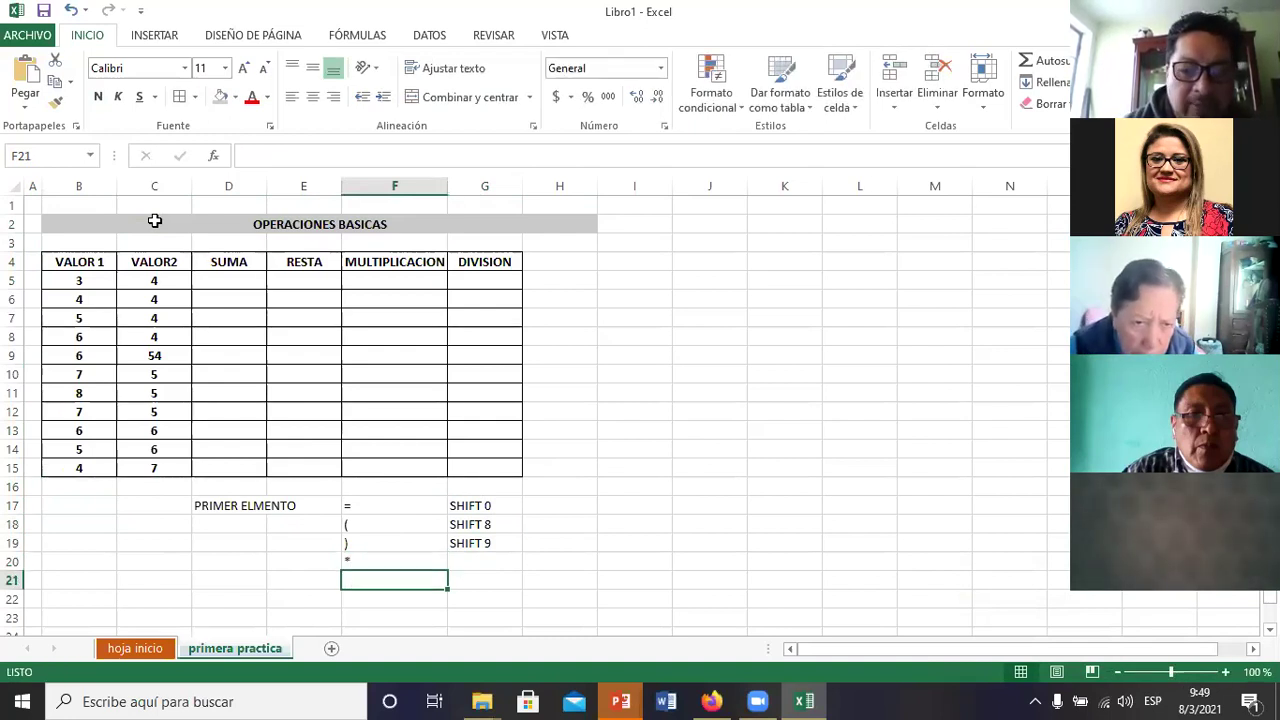
text(-)
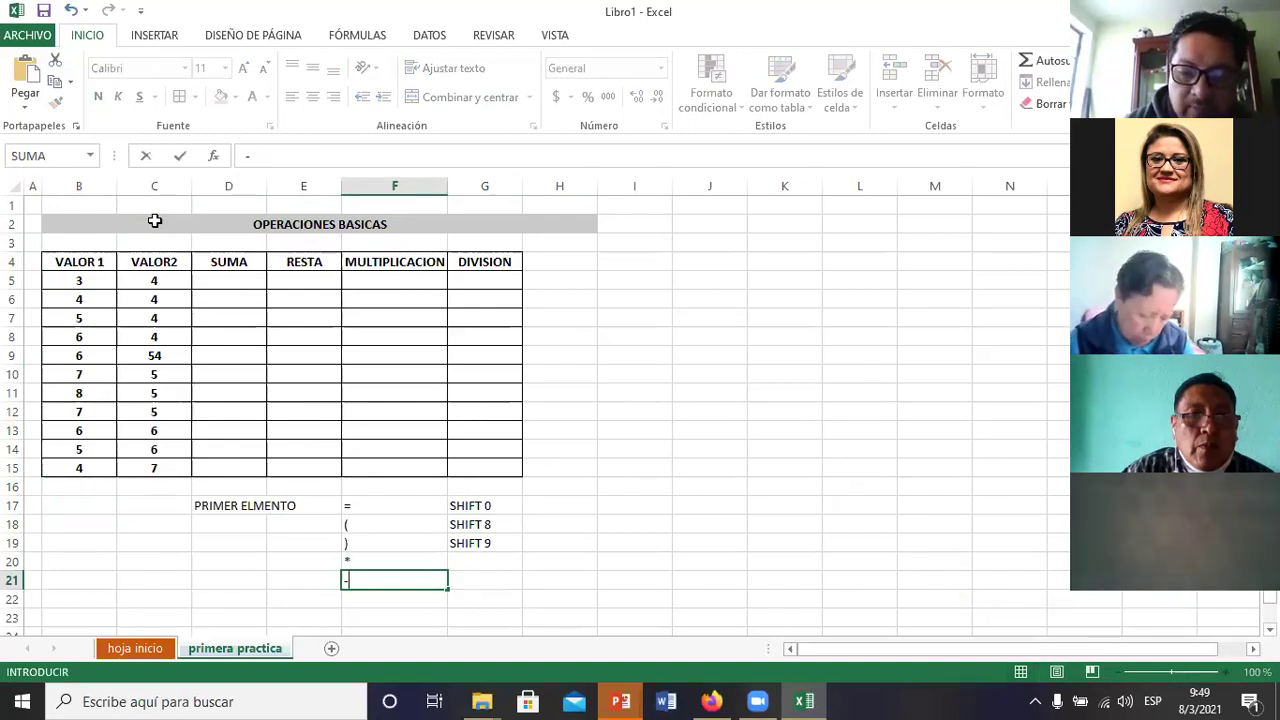
key(Return)
text(+)
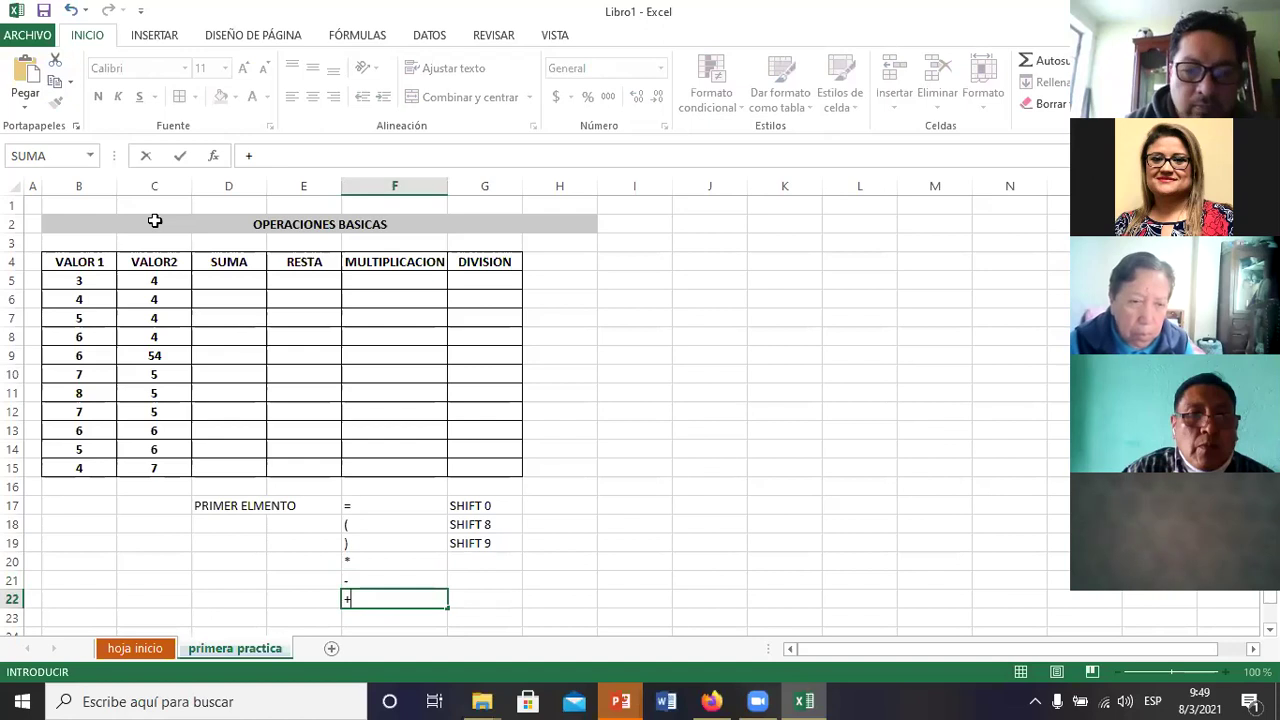
key(Return)
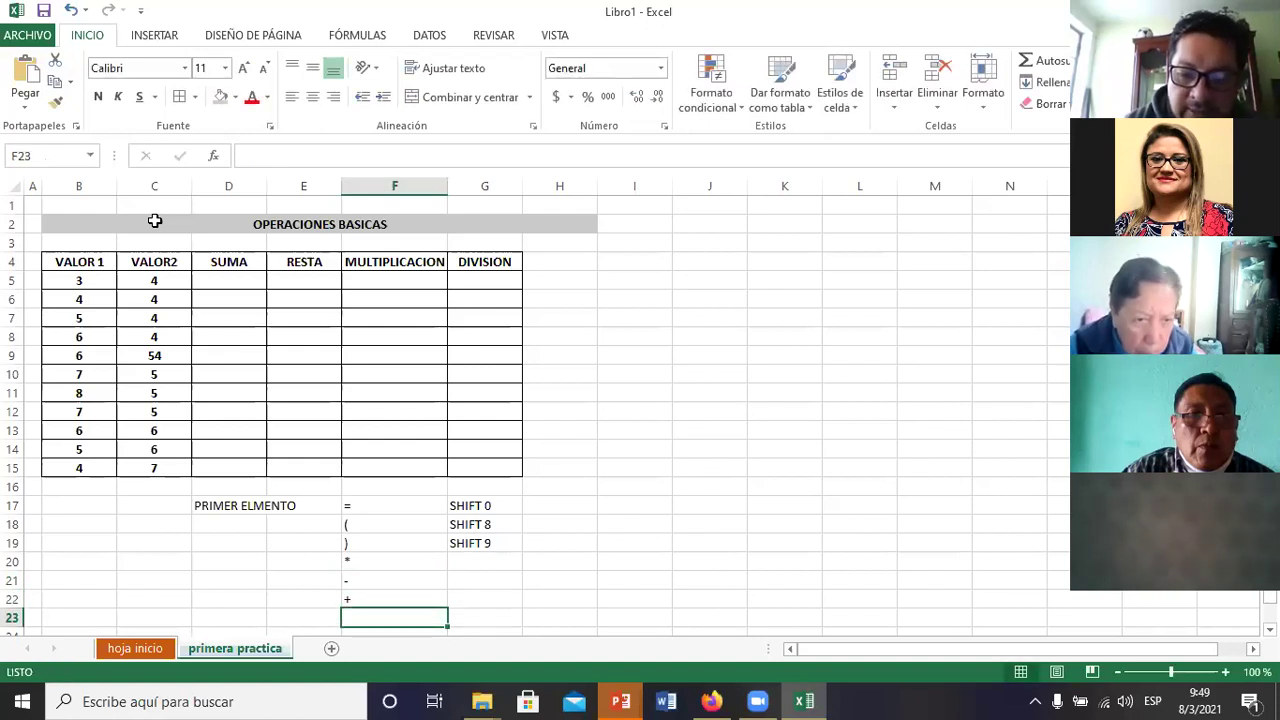
text(-)
key(Return)
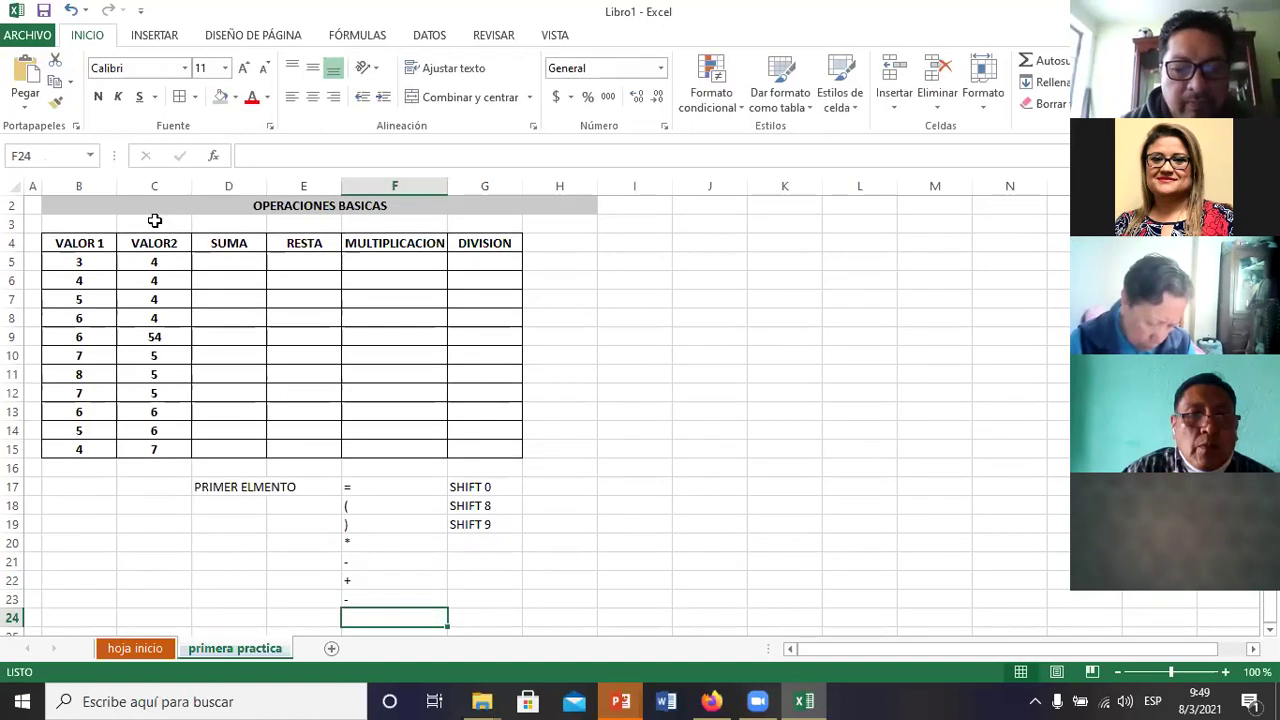
key(alt)
key(alt)
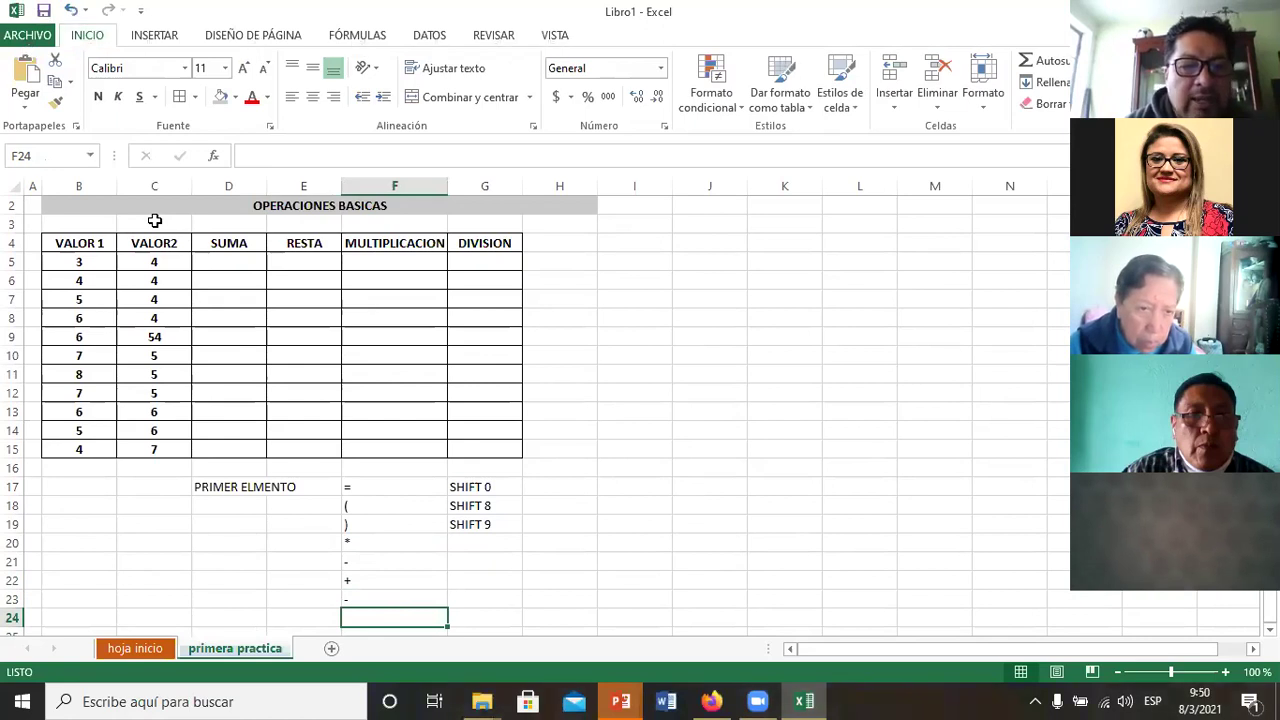
key(Up)
key(Up)
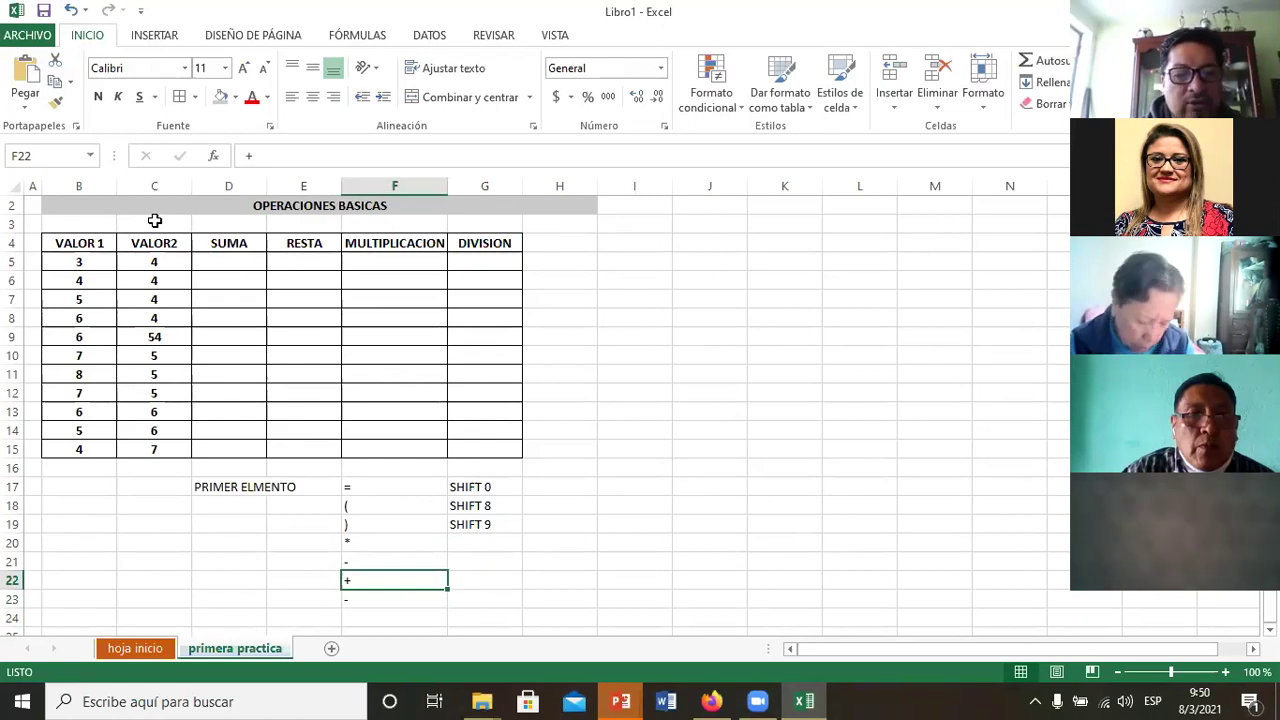
key(Right)
key(Right)
key(Up)
key(Up)
key(Up)
key(Up)
key(Up)
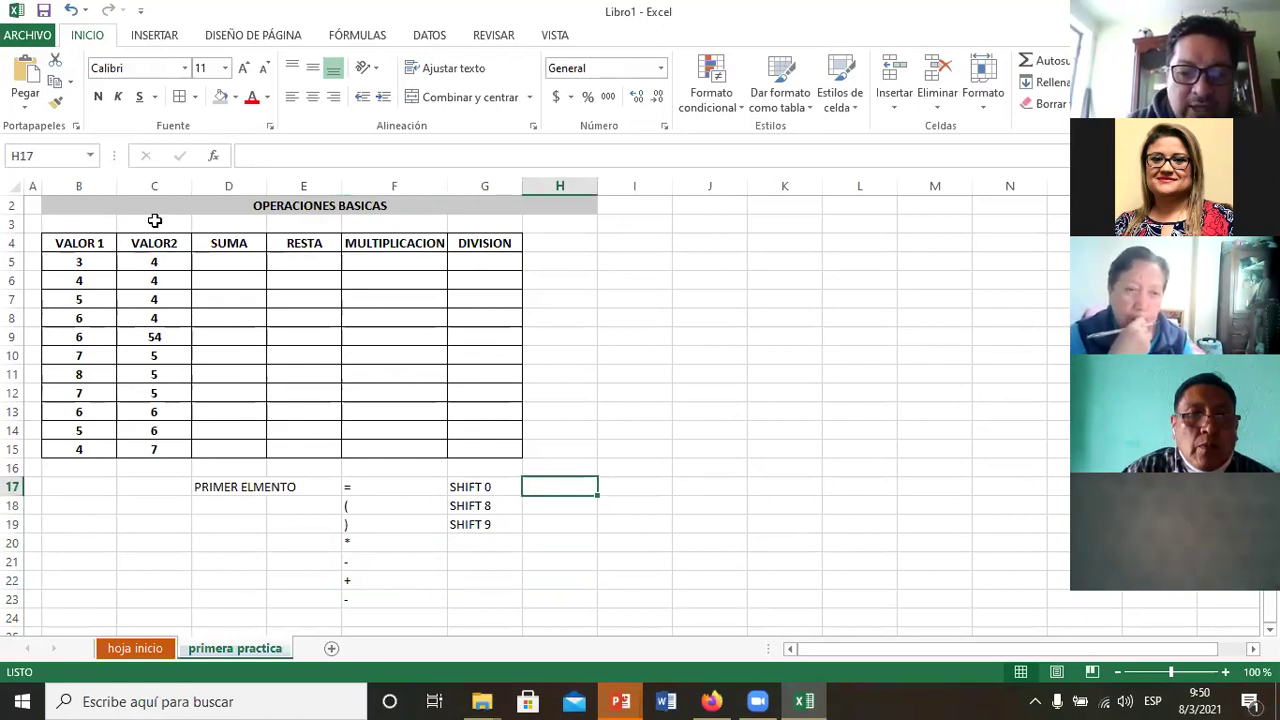
text(=R)
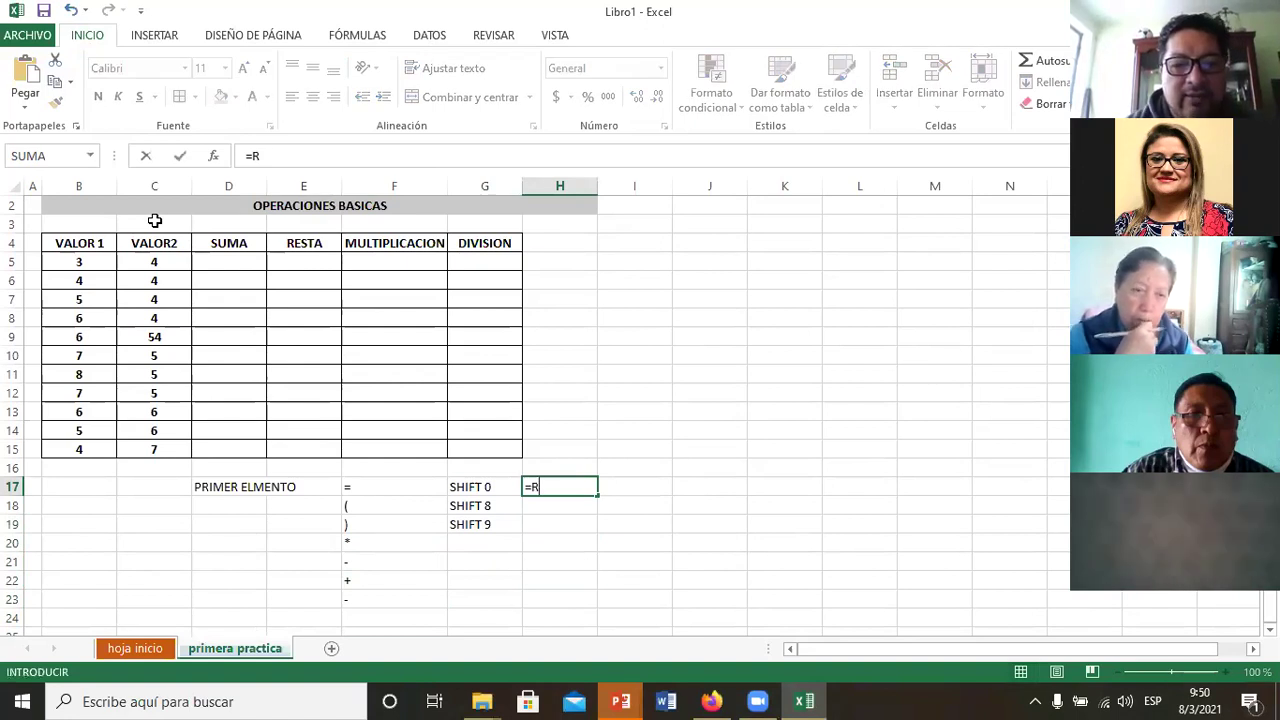
text(AIZ)
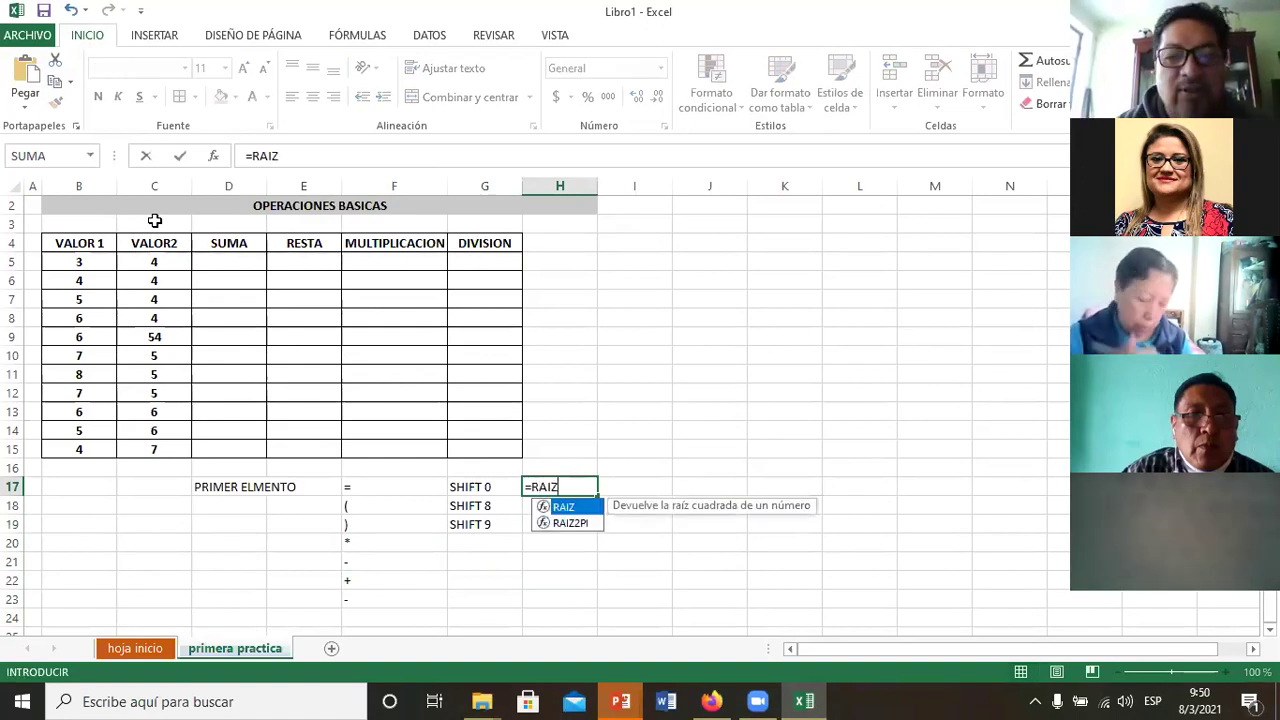
key(Escape)
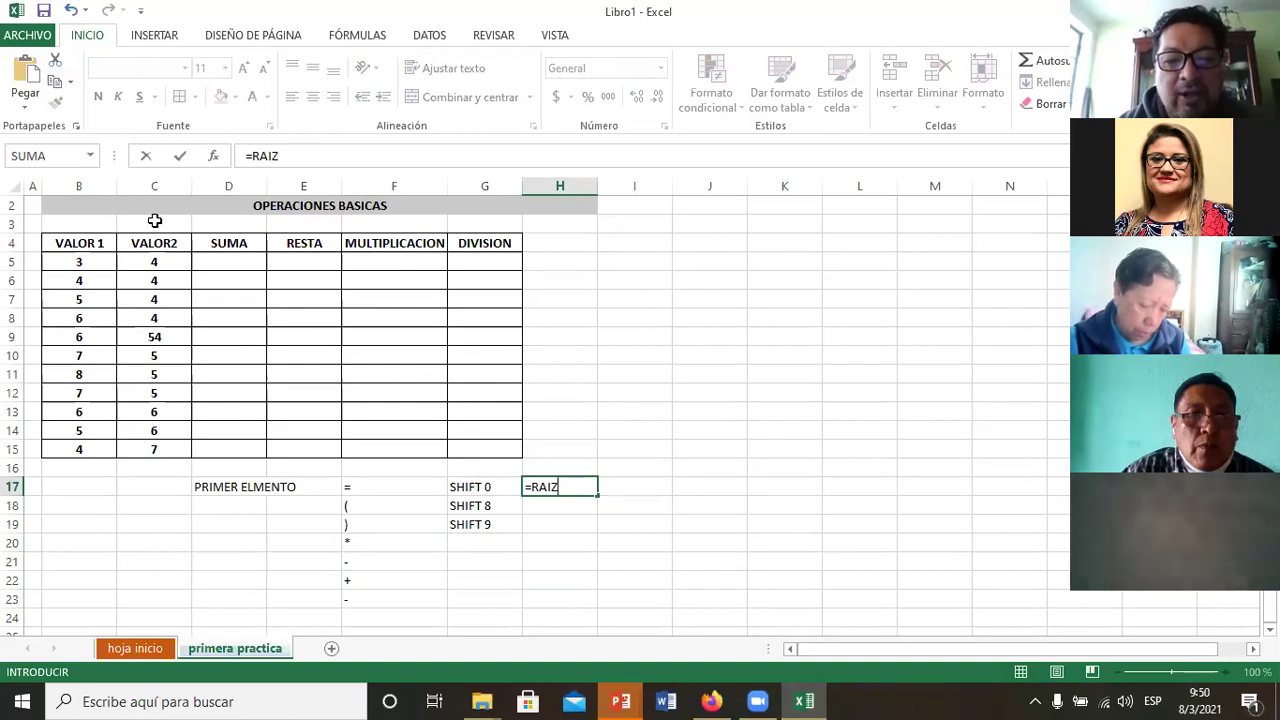
key(Left)
key(Right)
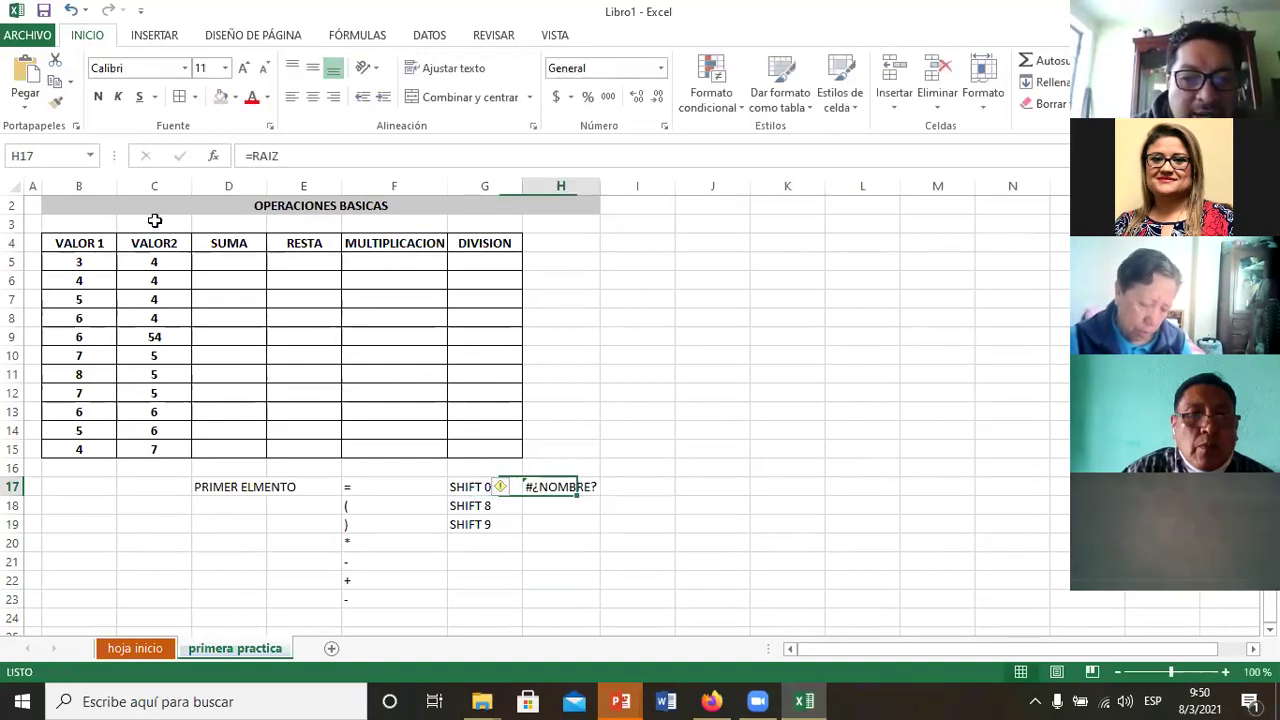
key(Delete)
key(Left)
key(Up)
key(Left)
key(Up)
key(Up)
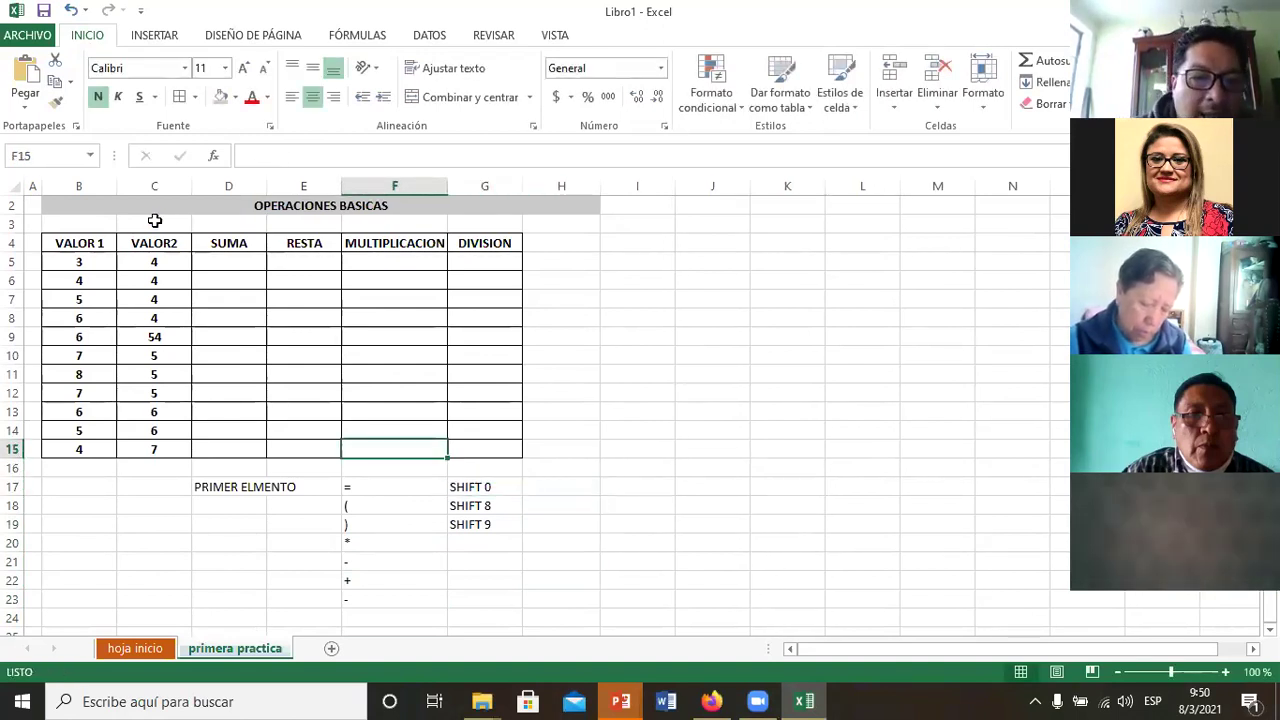
key(Left)
key(Left)
key(Up)
key(Up)
key(Up)
key(Up)
key(Up)
key(Up)
key(Up)
key(Up)
key(Up)
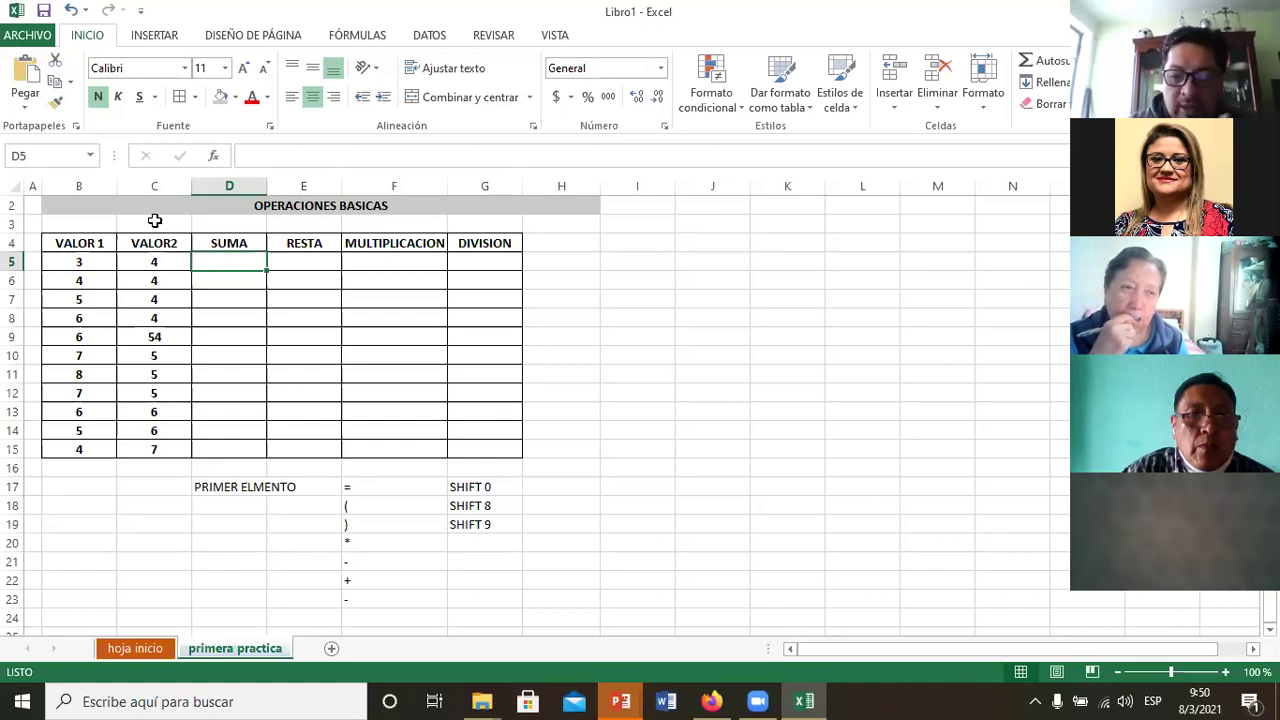
Step: Enter the sum formula =(B5+C5) in D5, giving 7
text(=S)
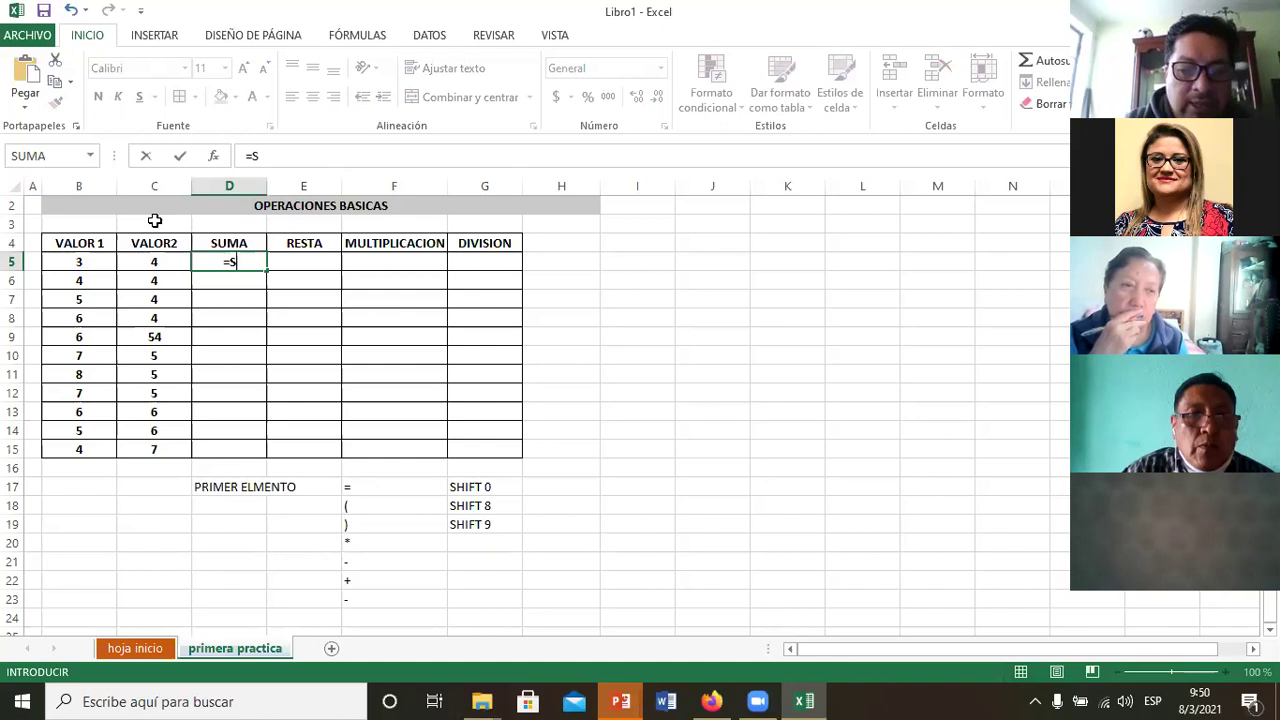
text(UMA)
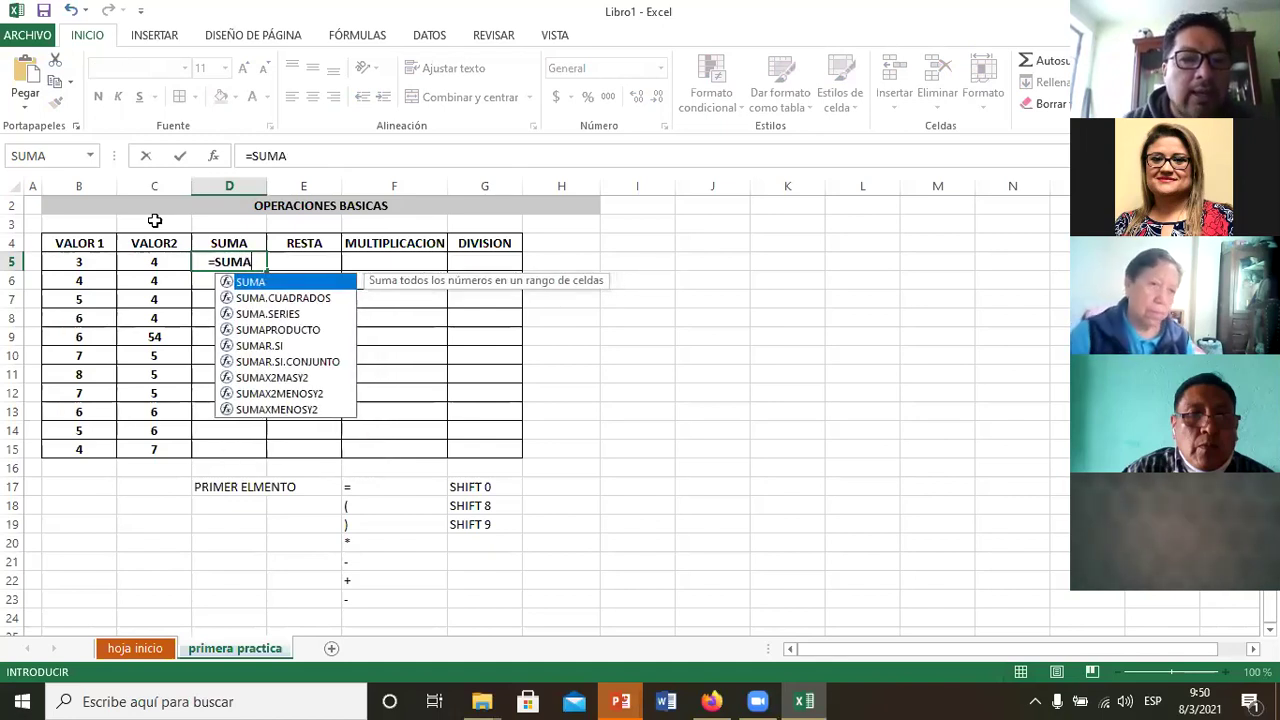
key(BackSpace)
key(BackSpace)
key(BackSpace)
key(BackSpace)
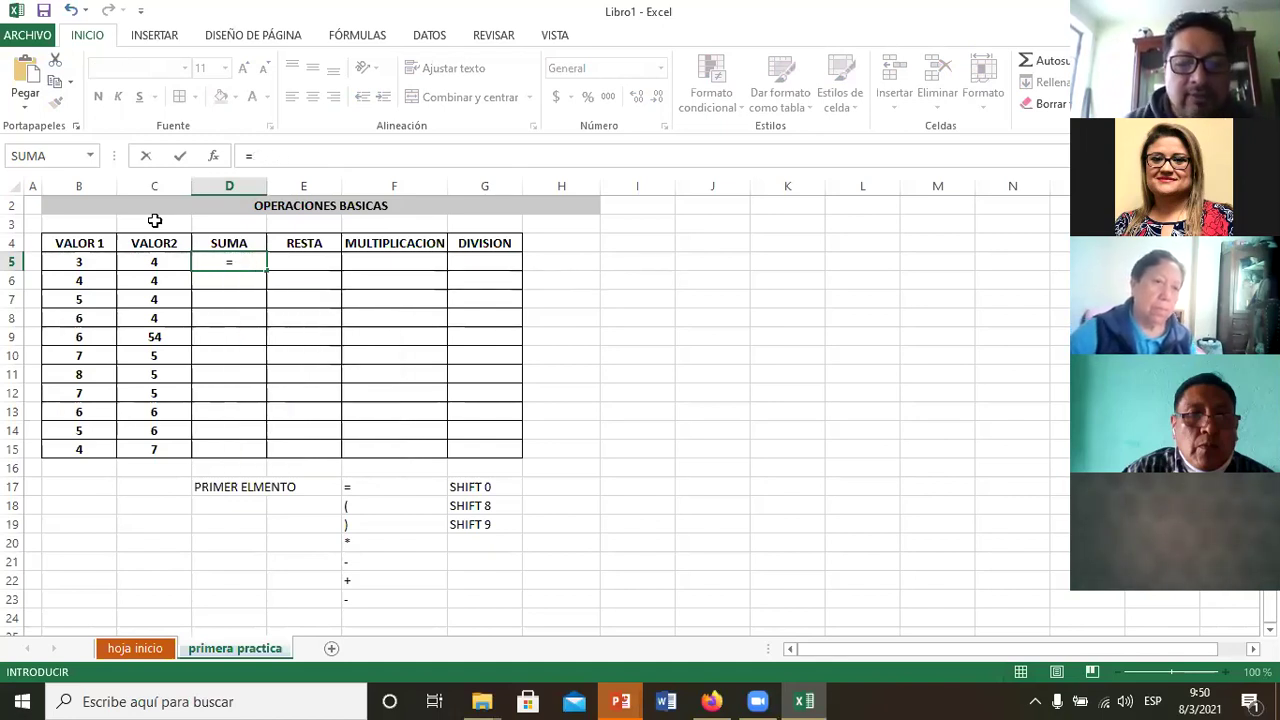
text(()
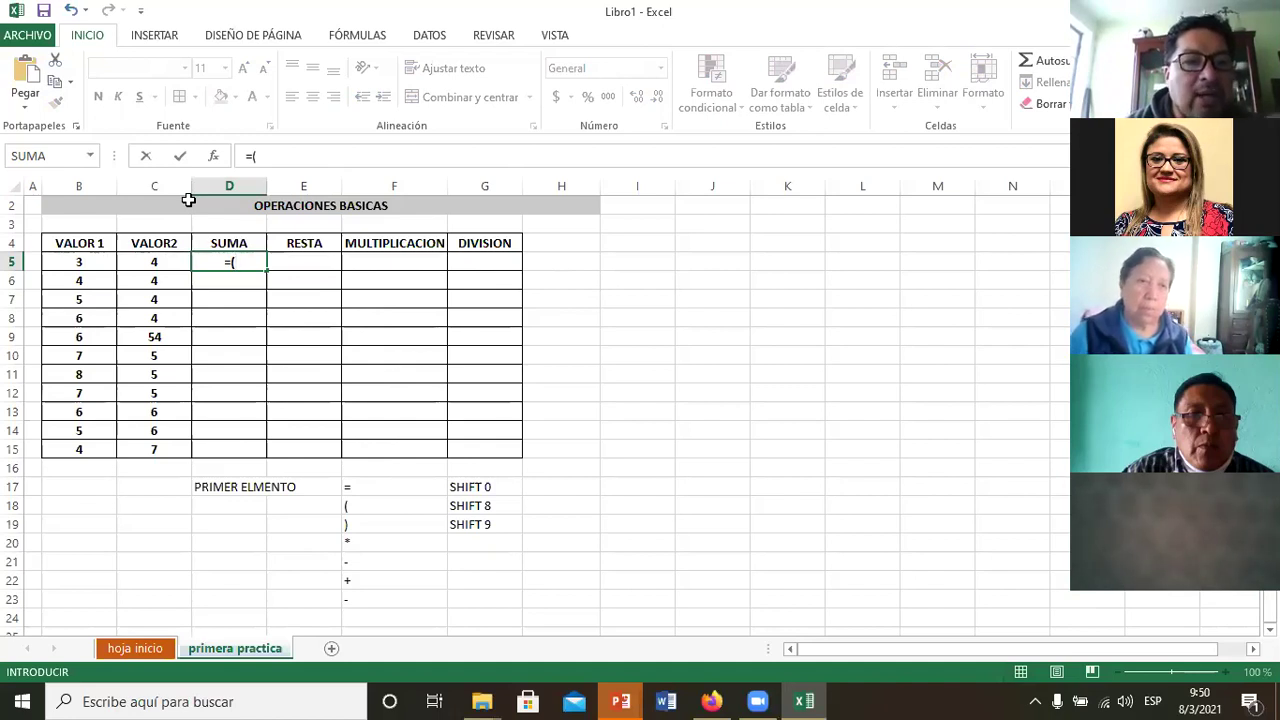
key(Left)
key(Left)
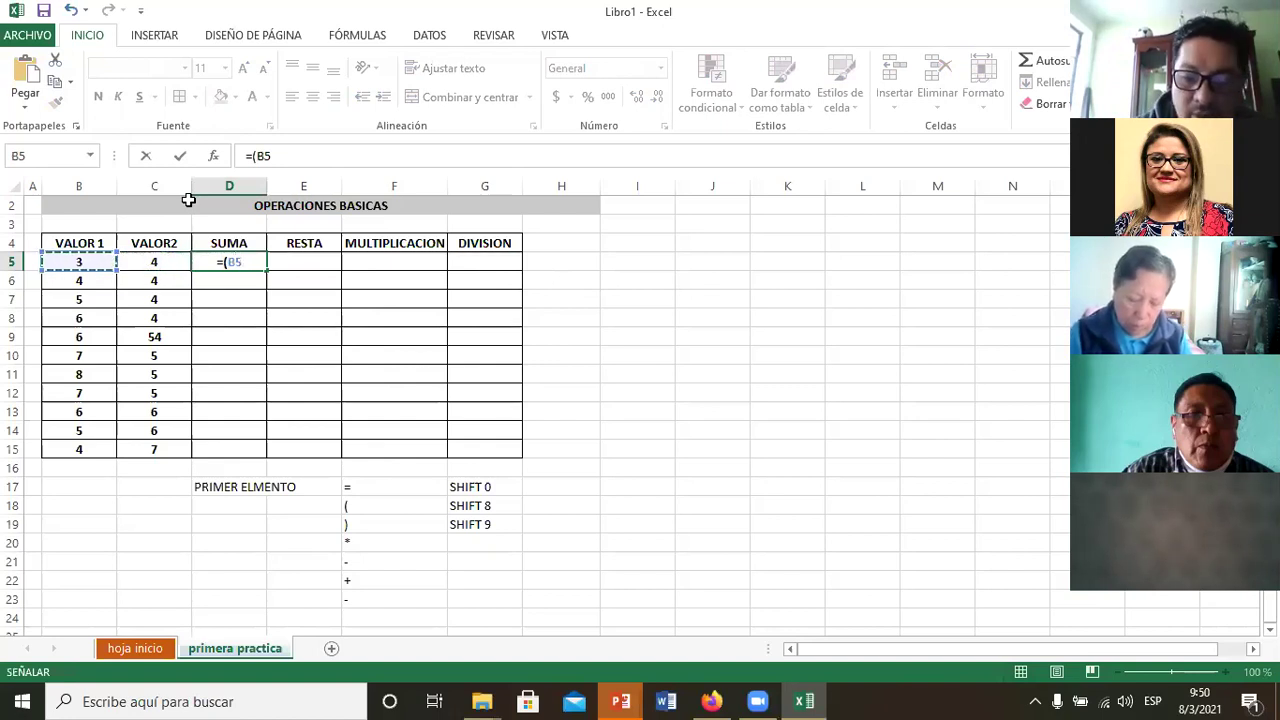
text(+)
key(Left)
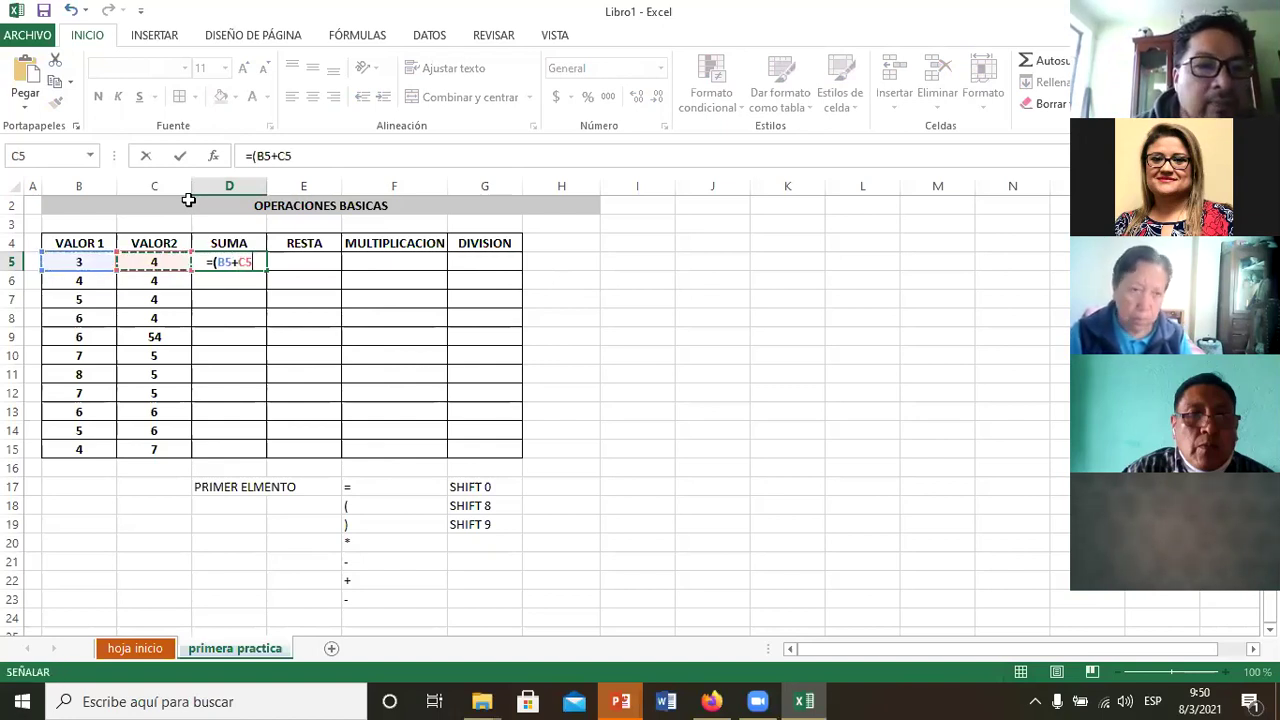
key(Return)
key(Return)
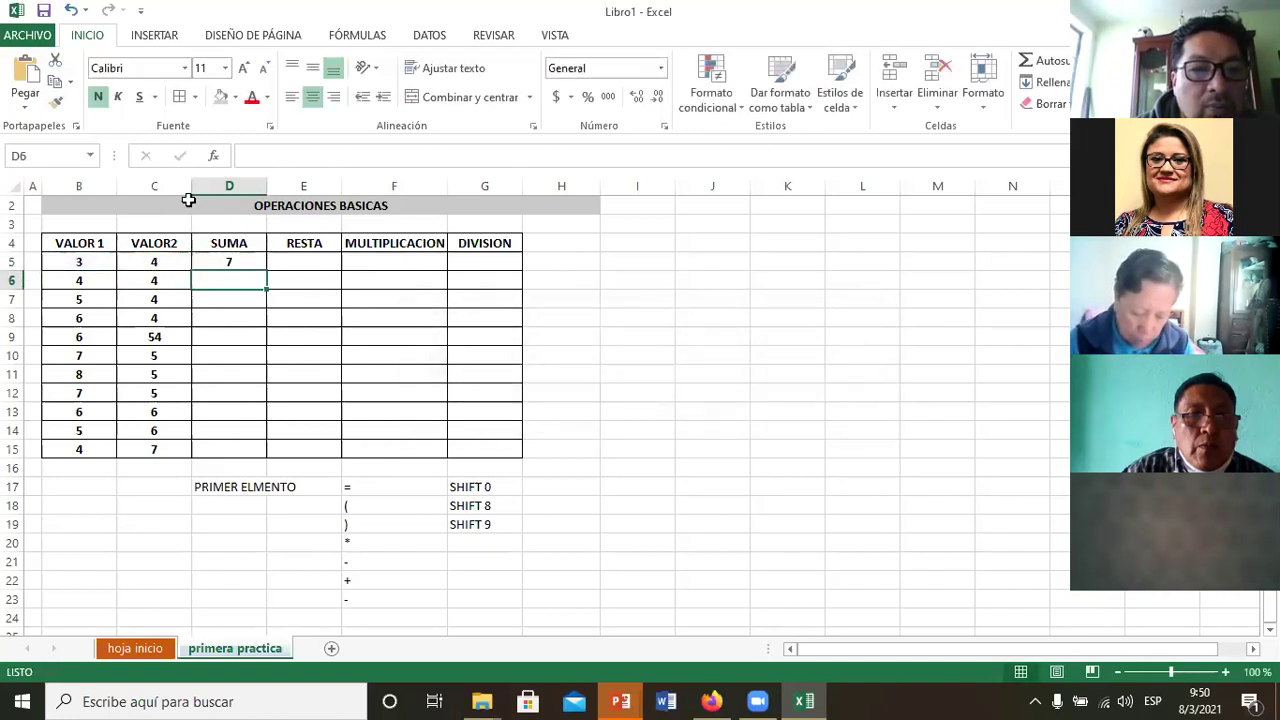
Step: Enter the subtraction formula =(B5-C5) in E5, giving -1
key(Up)
key(Right)
key(Left)
key(Right)
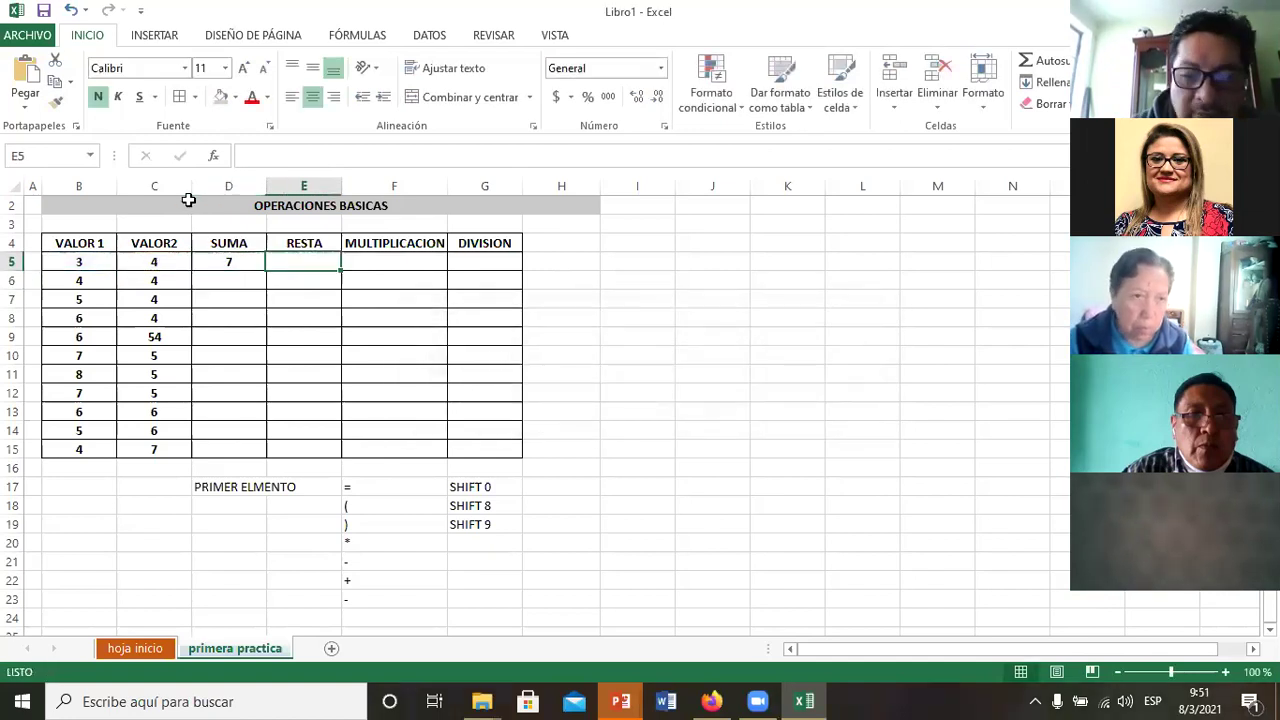
text(=/)
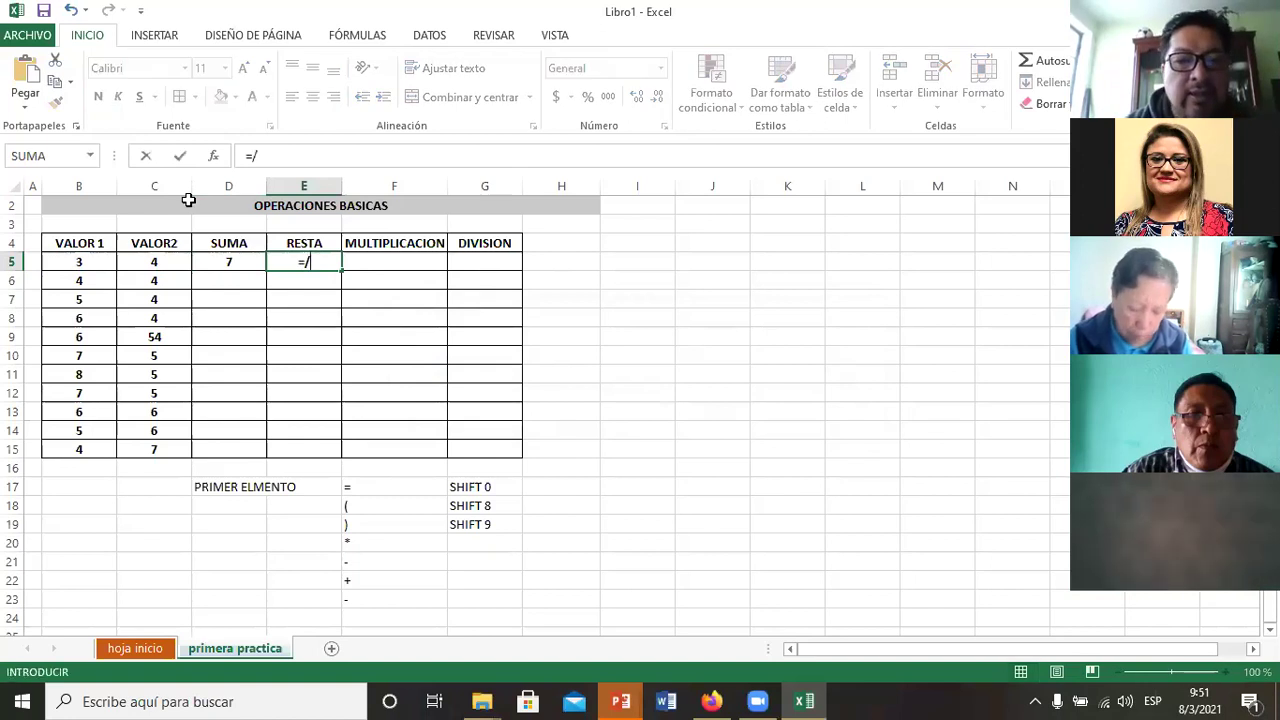
key(Up)
text(()
key(BackSpace)
key(BackSpace)
key(Left)
key(Left)
key(Left)
text(-)
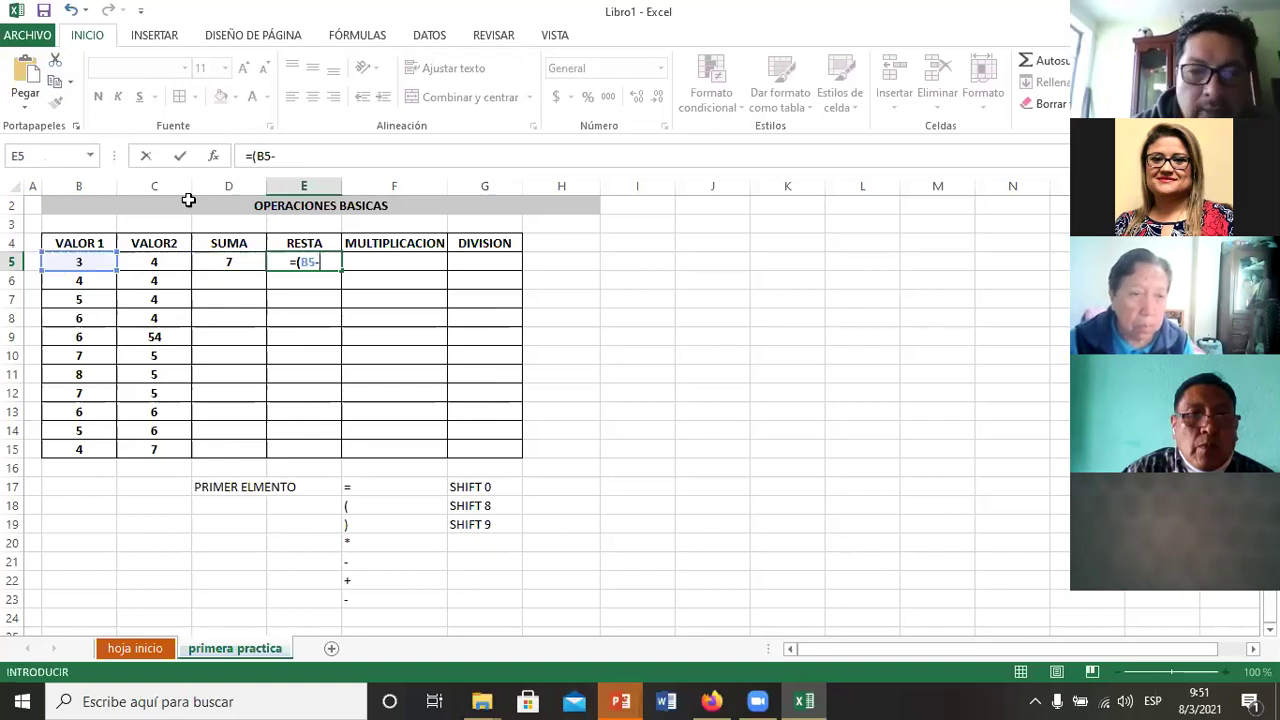
key(Left)
key(Left)
key(Return)
key(Return)
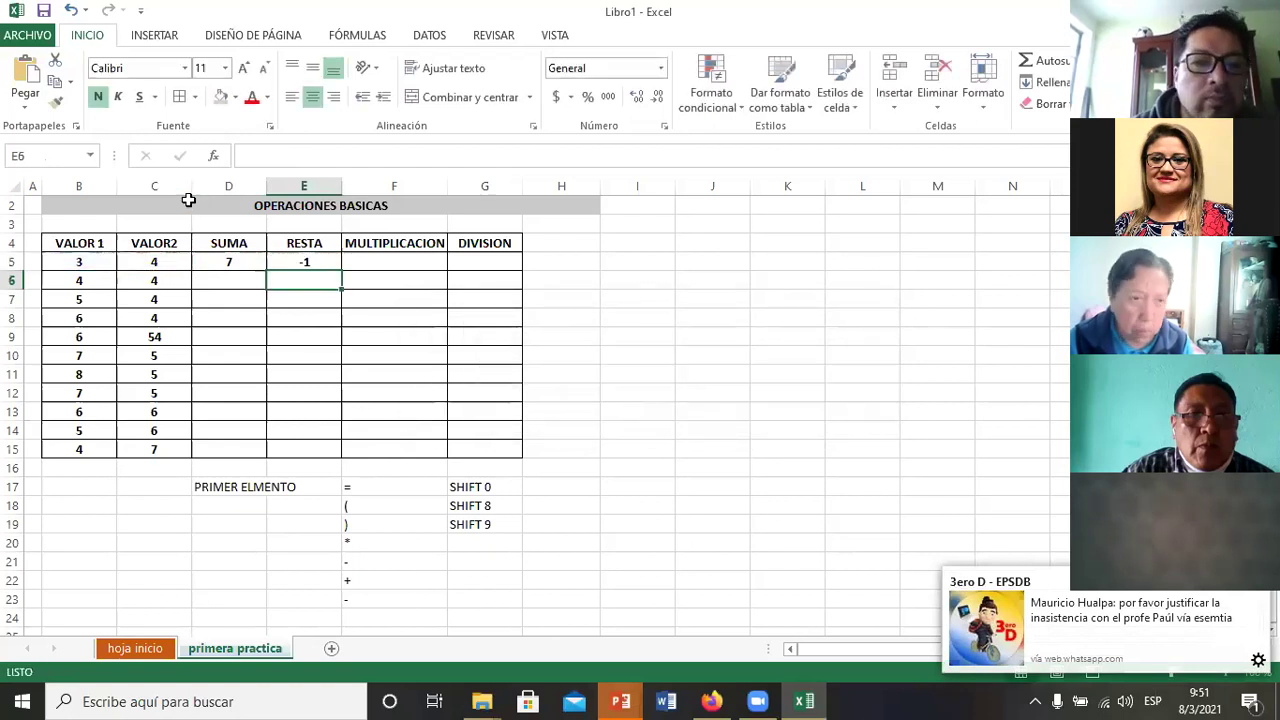
Step: Enter the product formula =(B5*C5) in F5, giving 12
key(Up)
key(Right)
text(=)
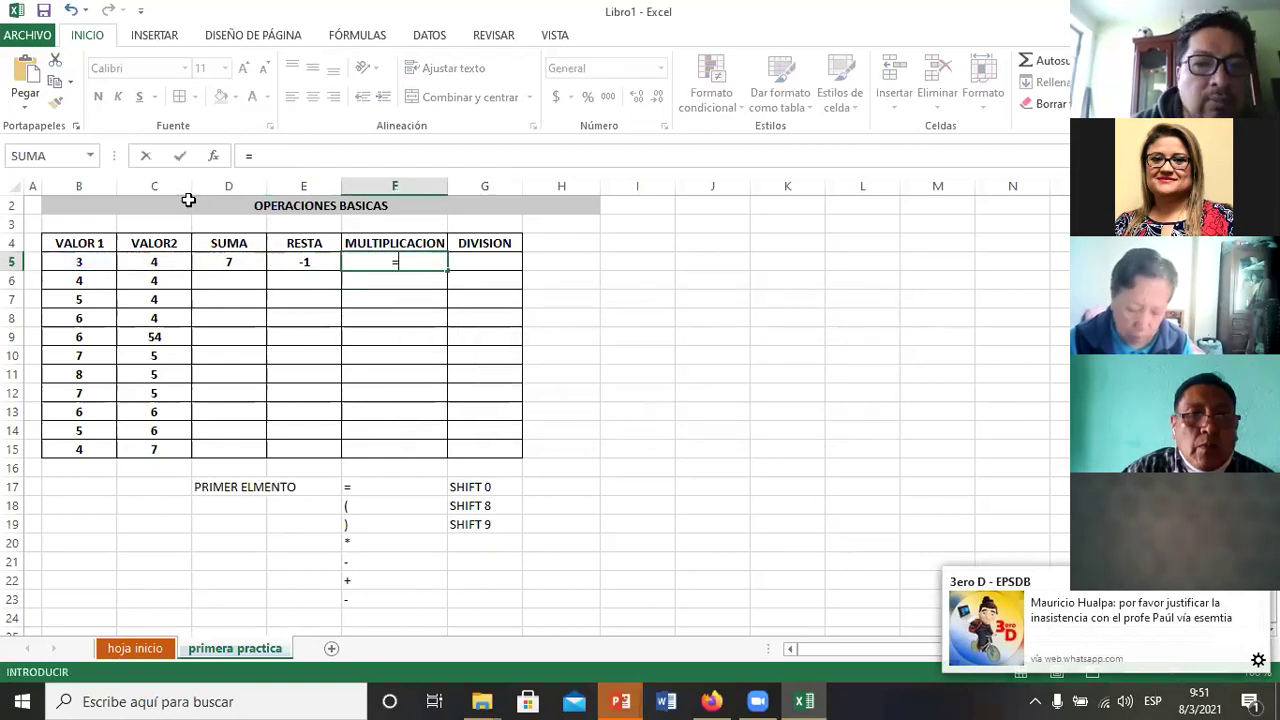
key(Left)
key(Left)
key(Right)
key(BackSpace)
key(BackSpace)
text(()
key(Left)
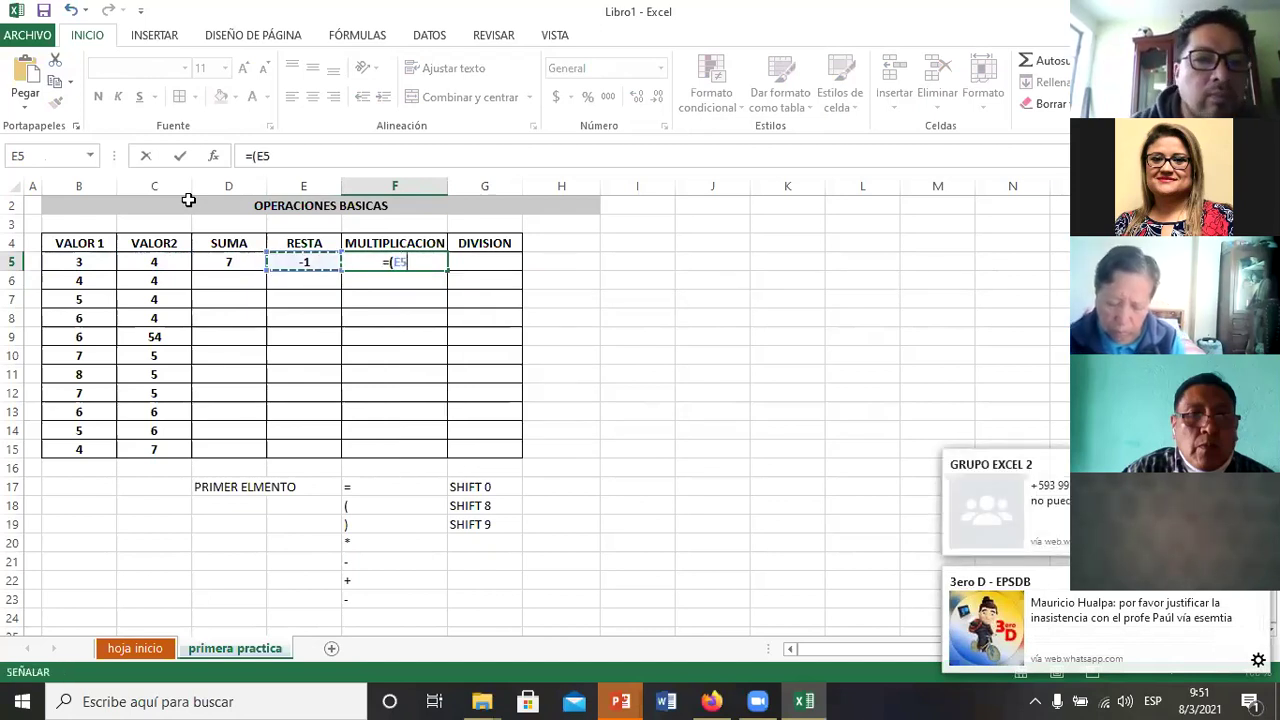
key(Left)
key(Left)
key(Left)
text(*)
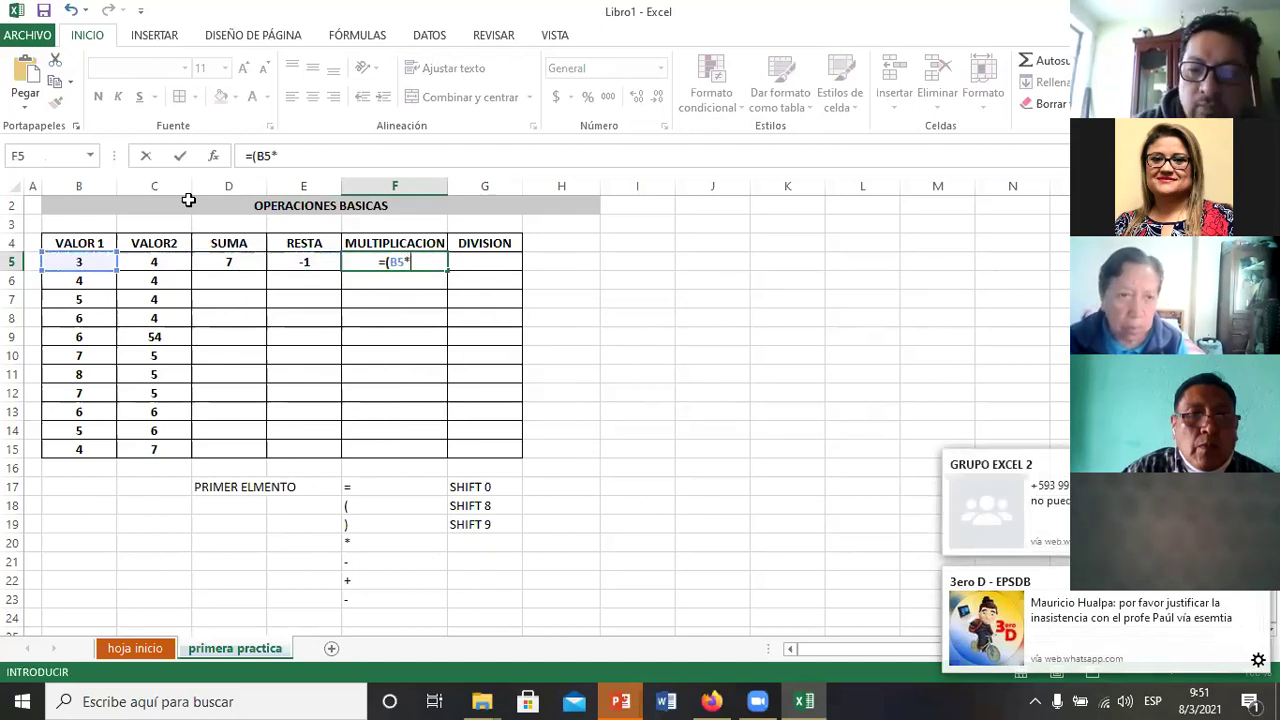
key(Left)
key(Left)
key(Left)
key(Return)
key(Return)
Step: Enter the division formula =(B5/C5) in G5, giving 0,75
key(Right)
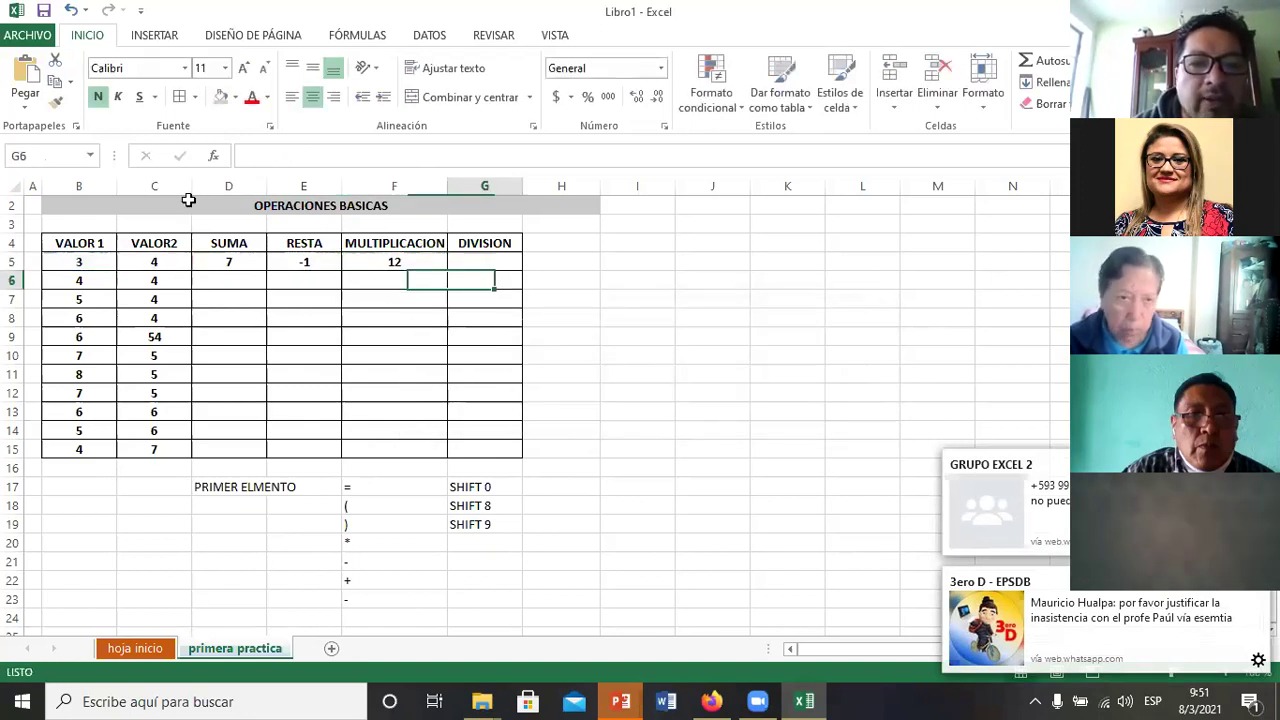
key(Up)
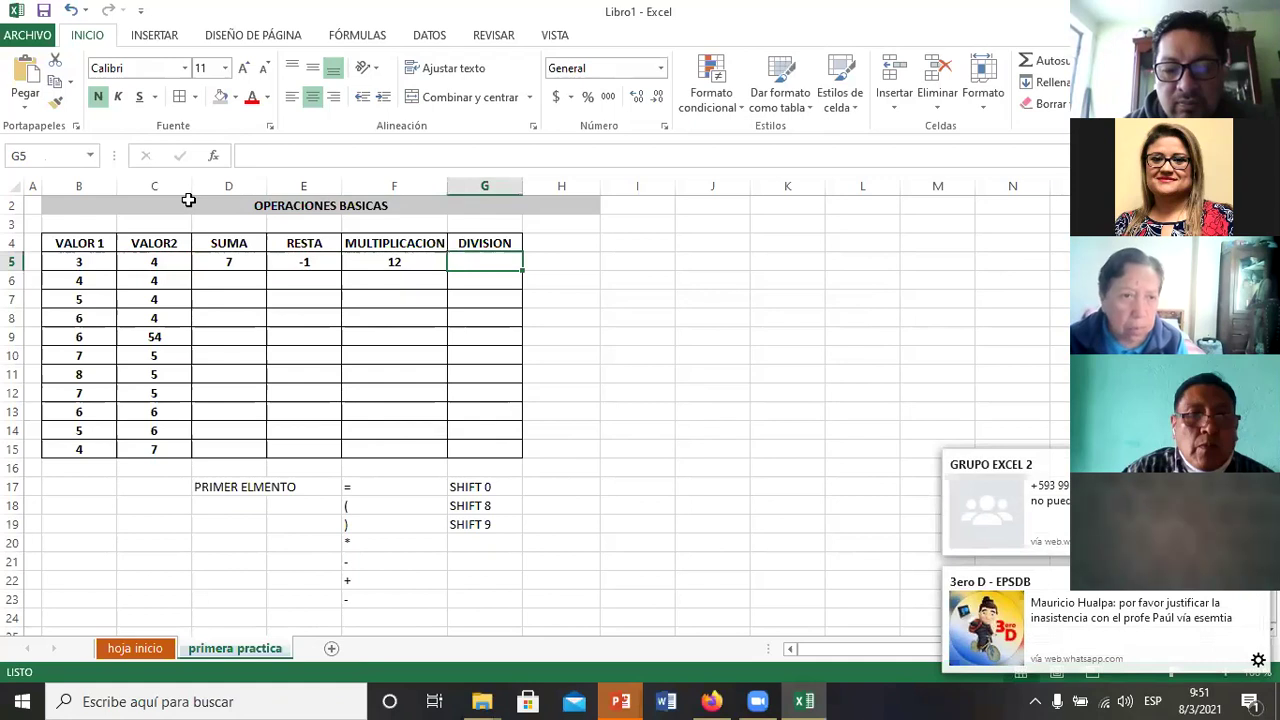
text(()
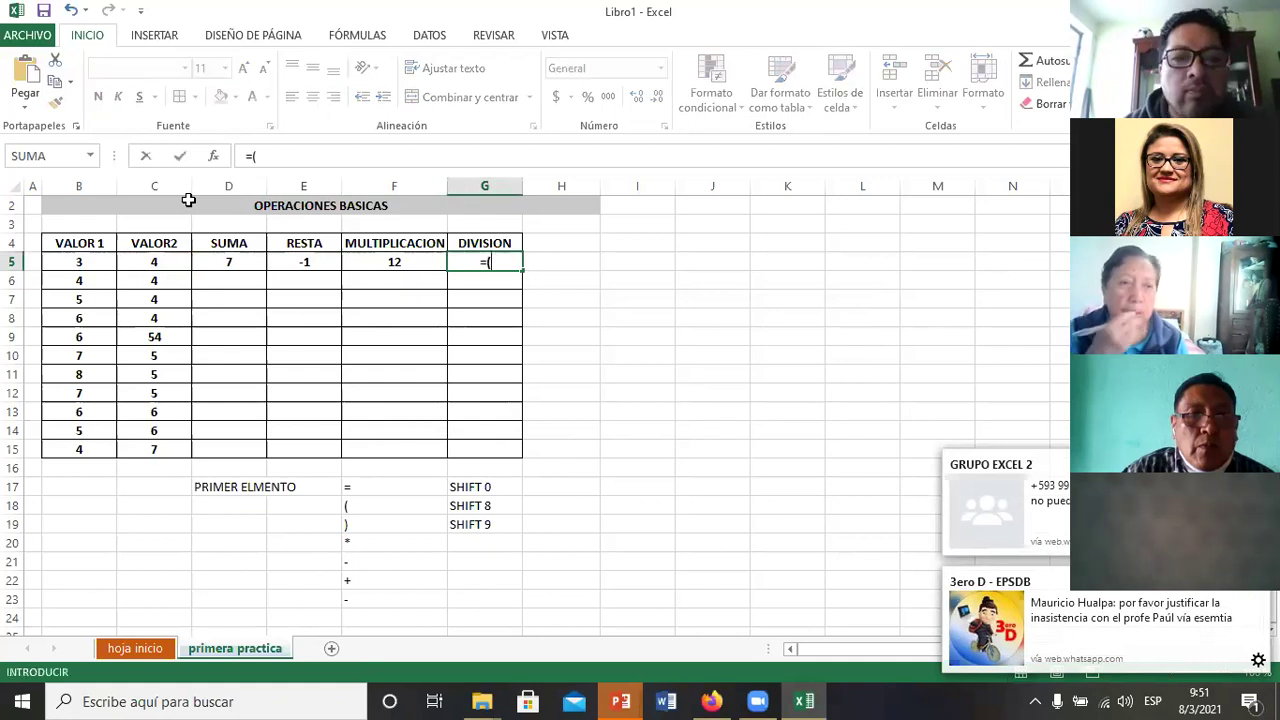
key(Left)
key(Left)
key(Left)
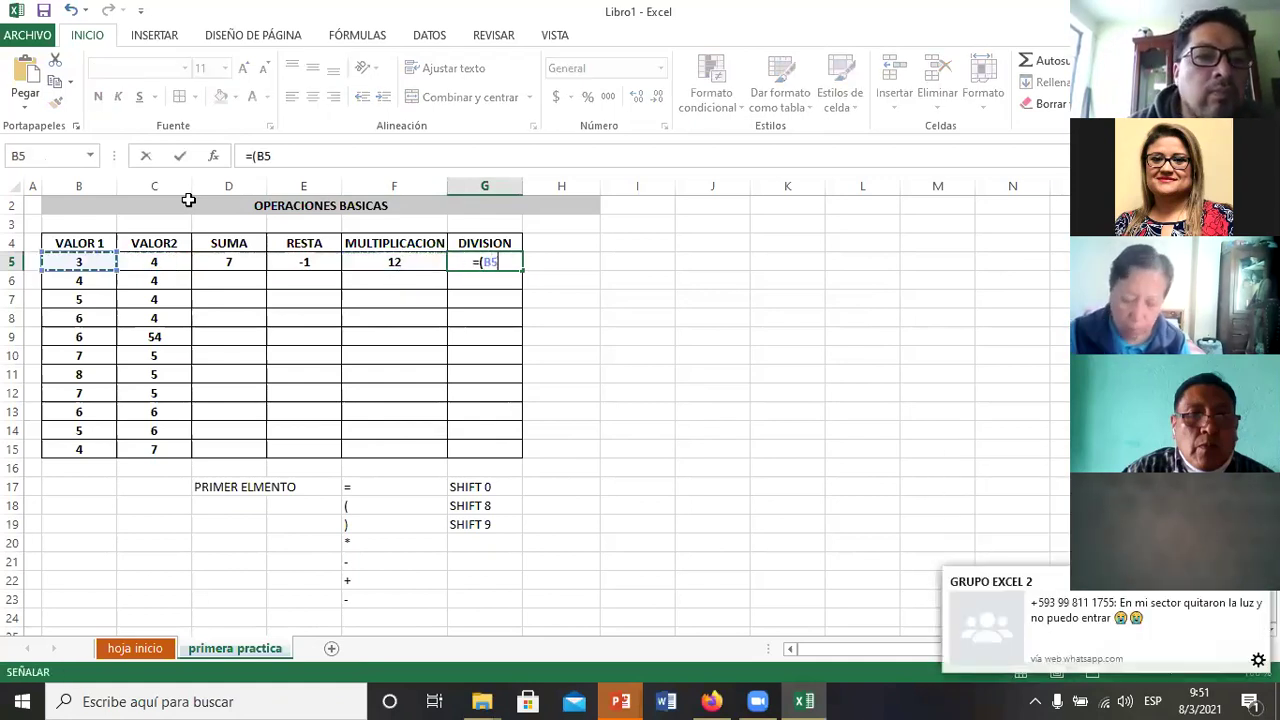
text(/)
key(Left)
key(Left)
key(Left)
key(Left)
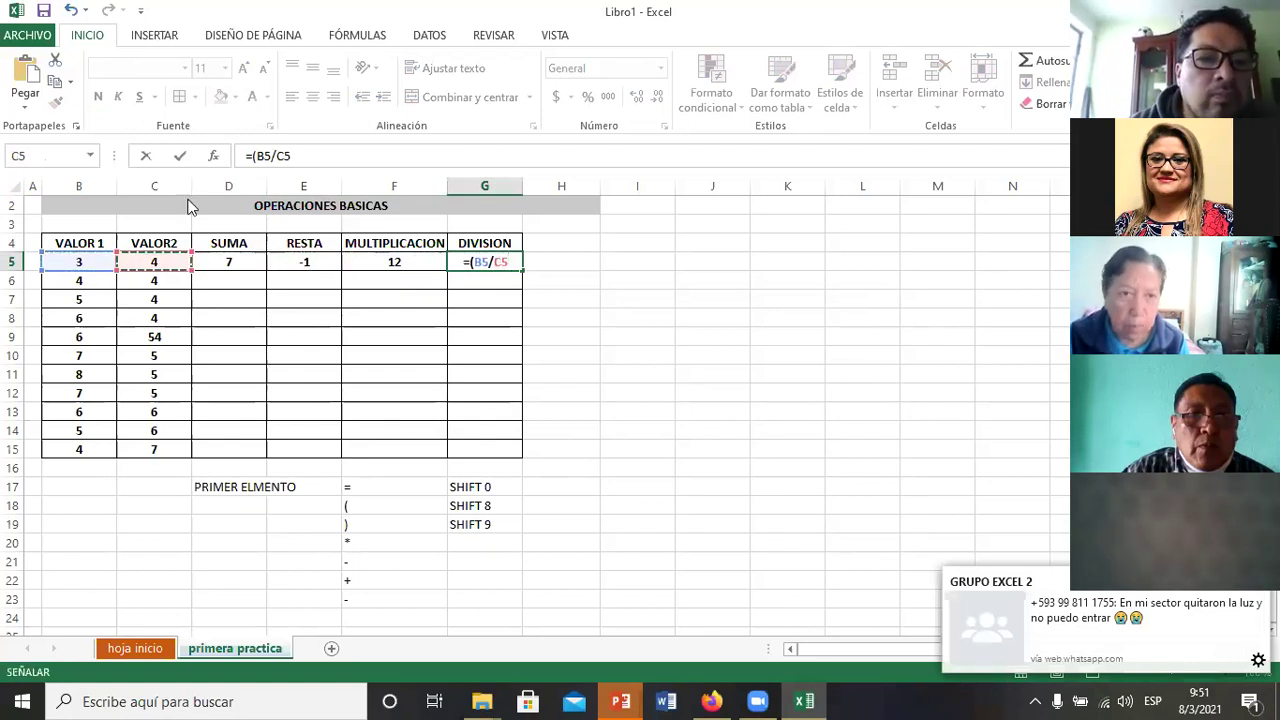
key(Return)
key(Return)
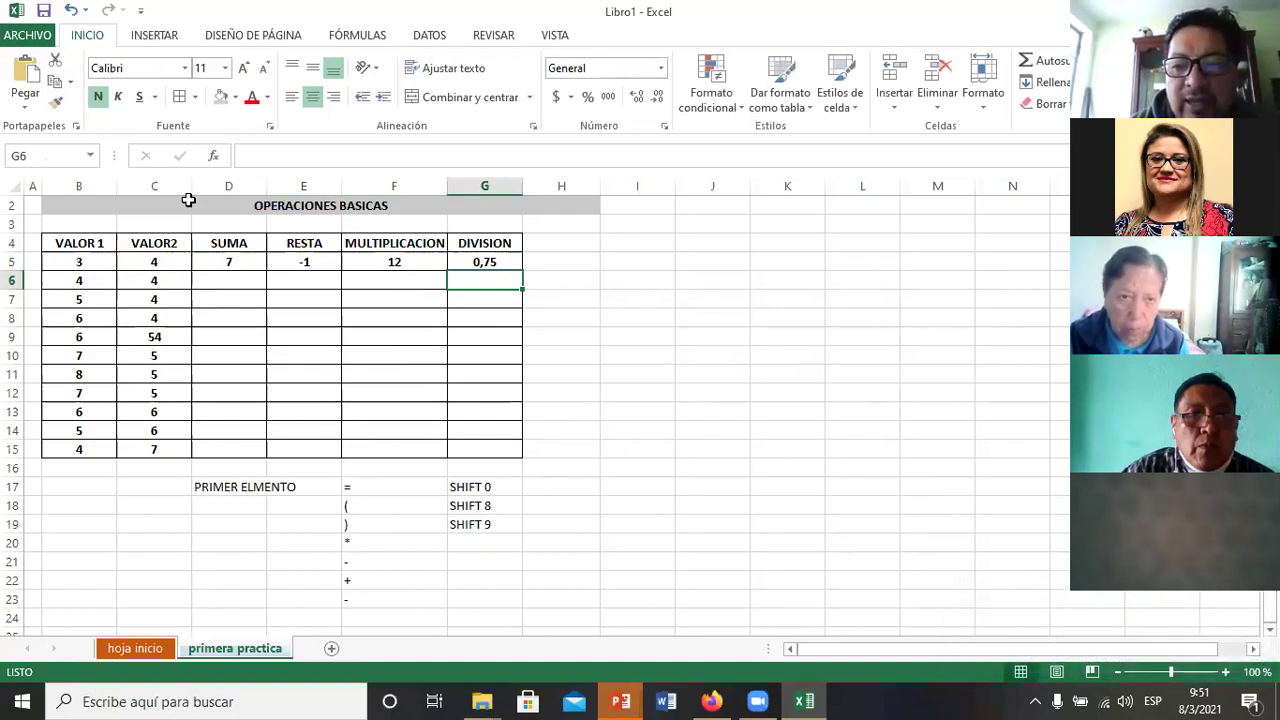
key(Left)
key(Left)
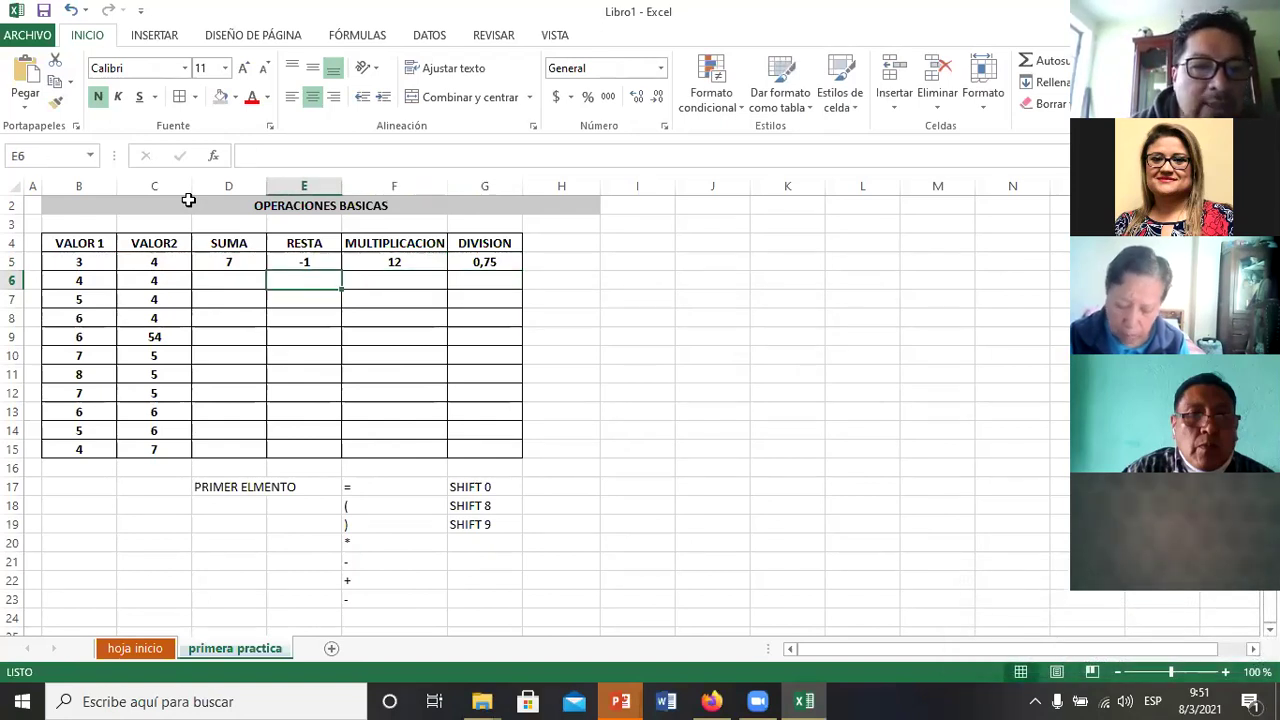
key(Up)
key(Left)
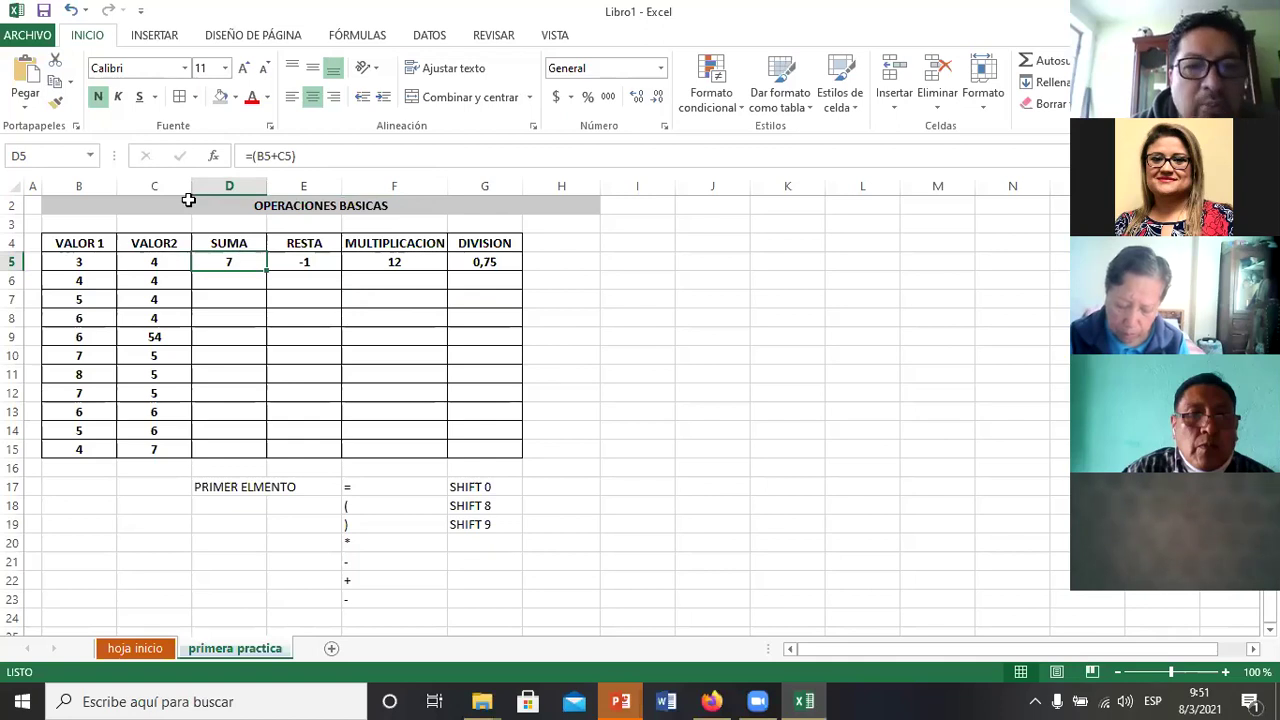
Step: Copy the D5:G5 formulas down to row 15 and toggle Show Formulas with Ctrl+`
key(shift+Right)
key(shift+Right)
key(shift+Right)
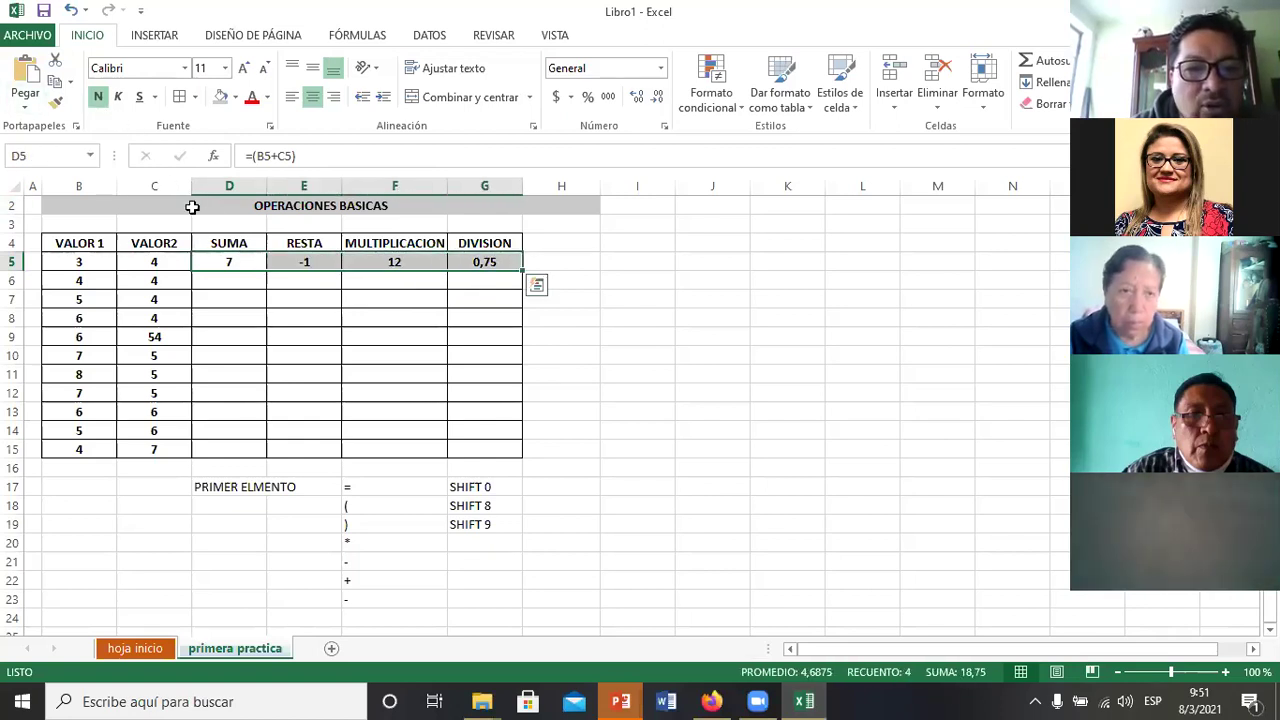
double_click(521, 270)
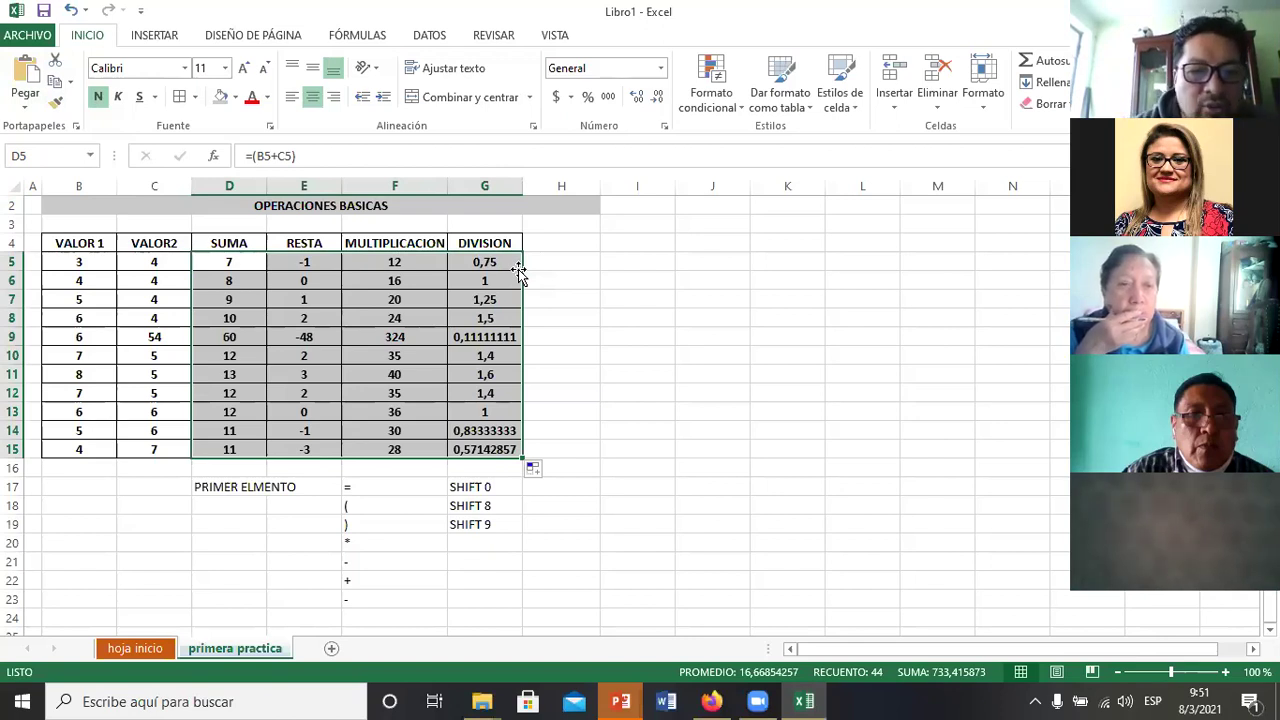
key(alt)
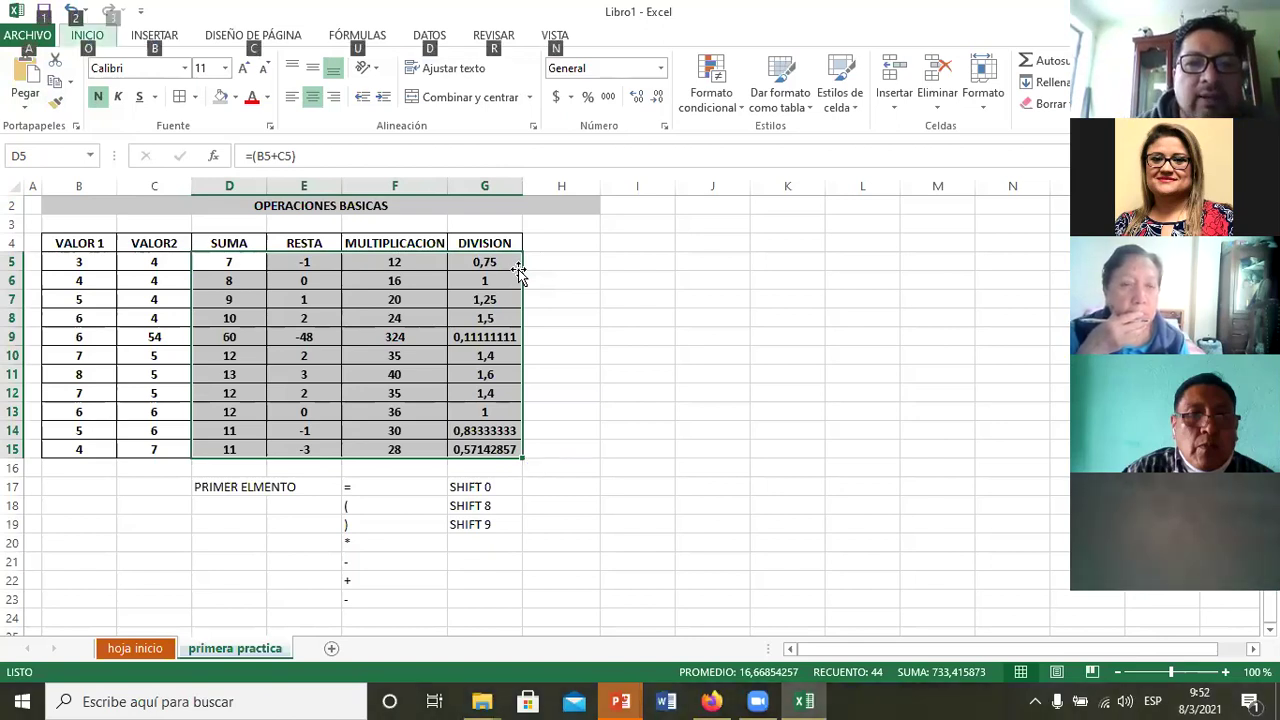
key(alt)
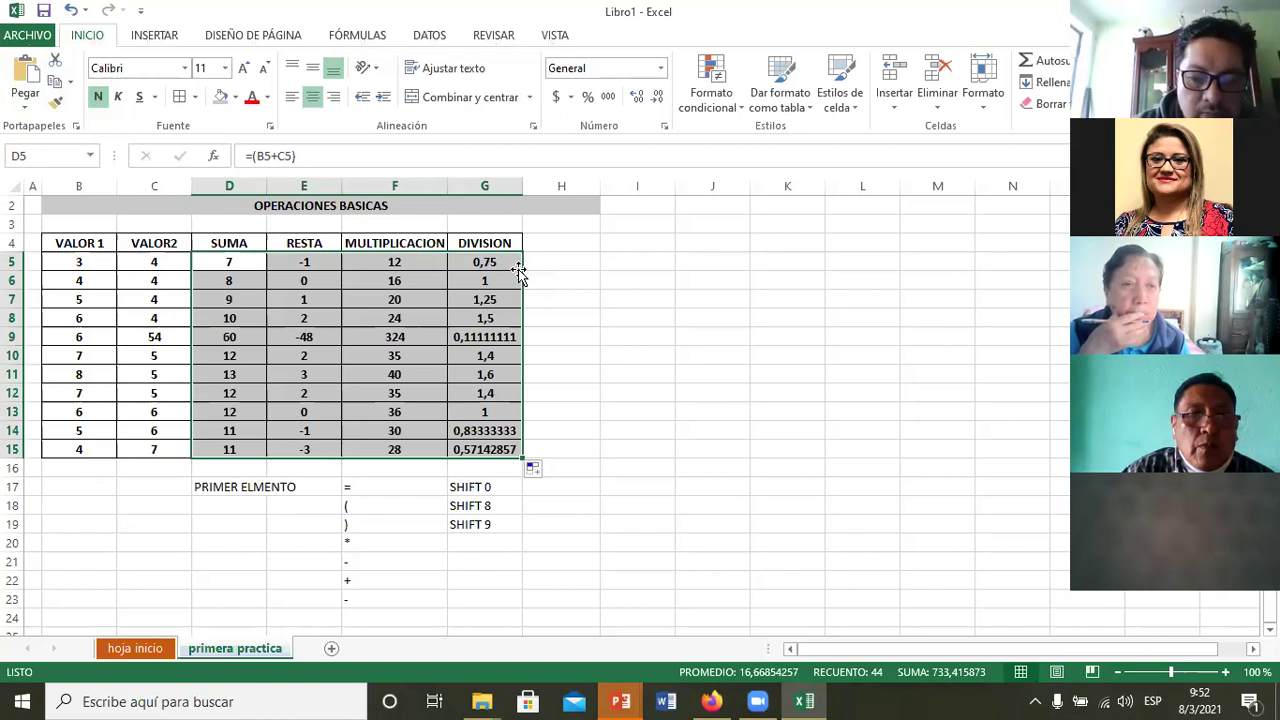
key(alt+u)
key(ctrl+grave)
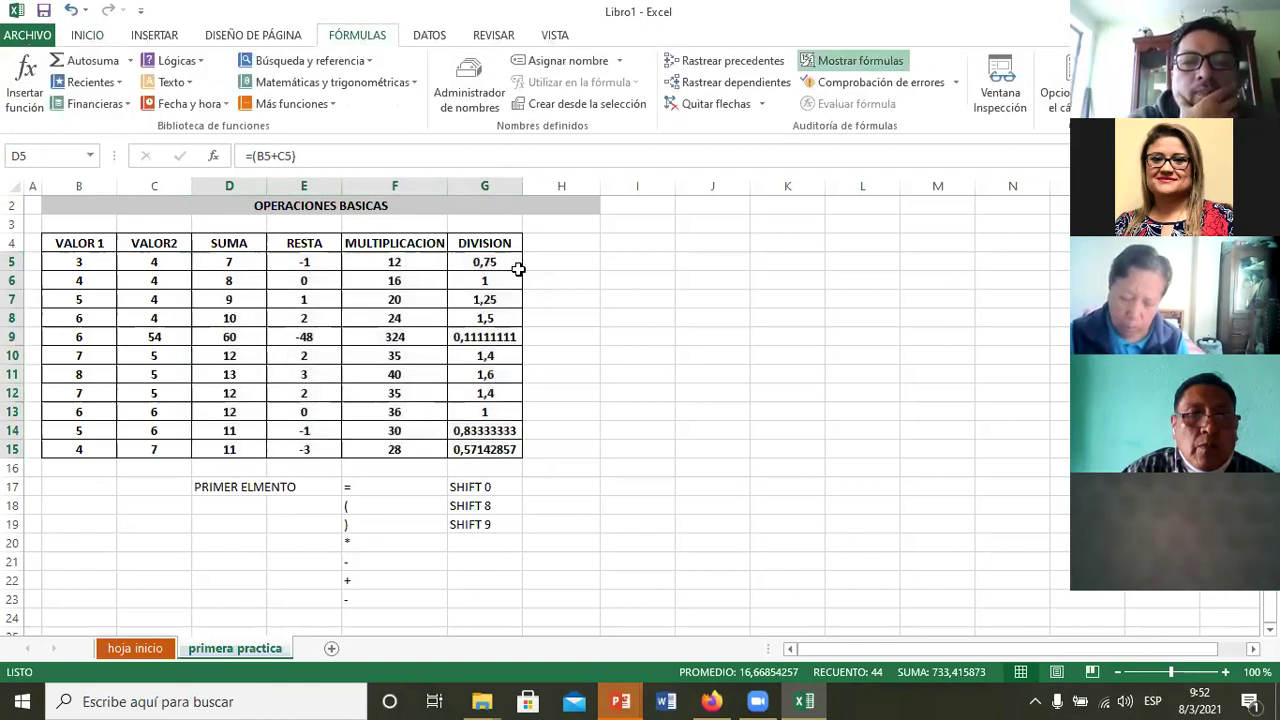
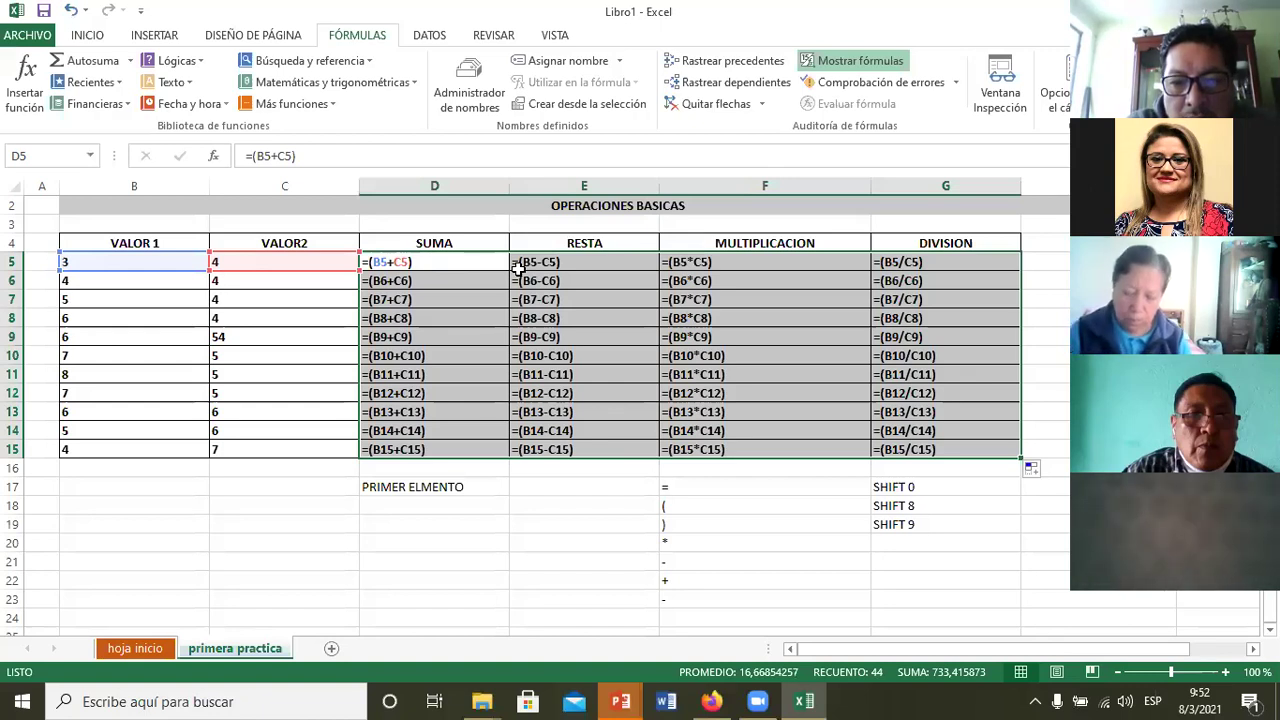
Step: Turn off Mostrar fórmulas so the OPERACIONES BASICAS cells show computed values
key(alt+u)
key(m)
key(f)
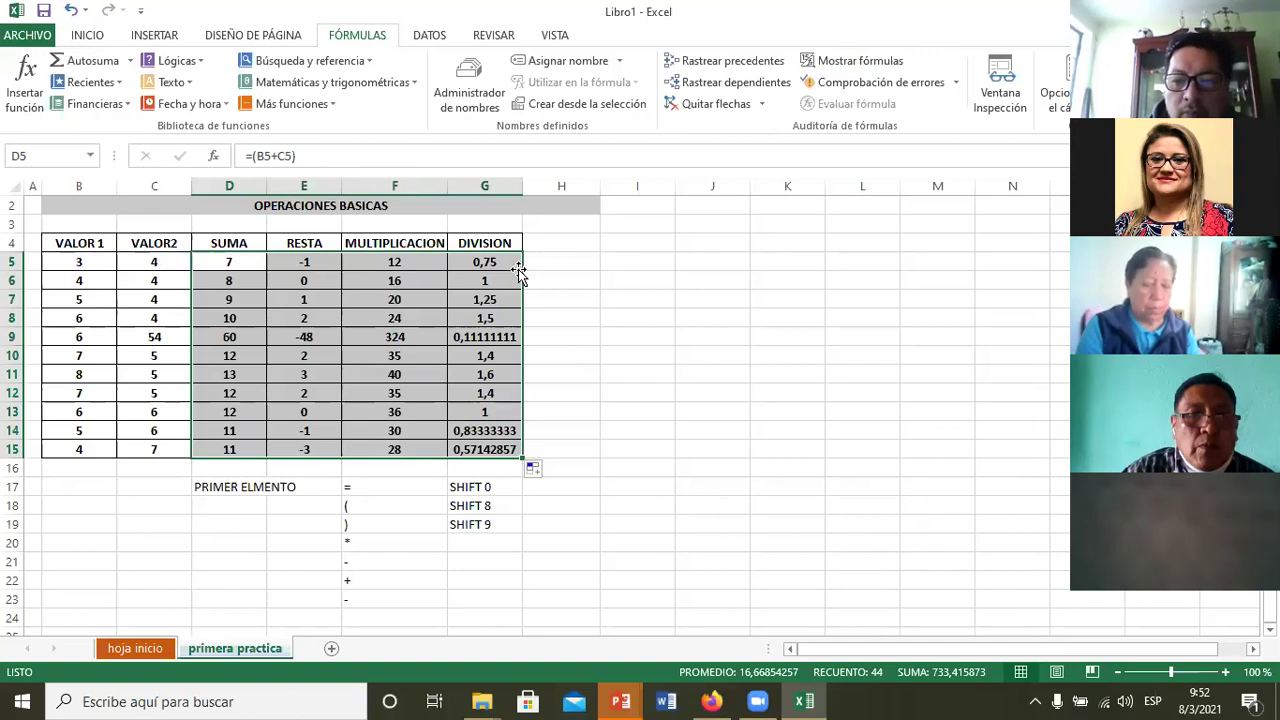
Step: Select the operator notes block below the table and browse the sheet around it
click(646, 321)
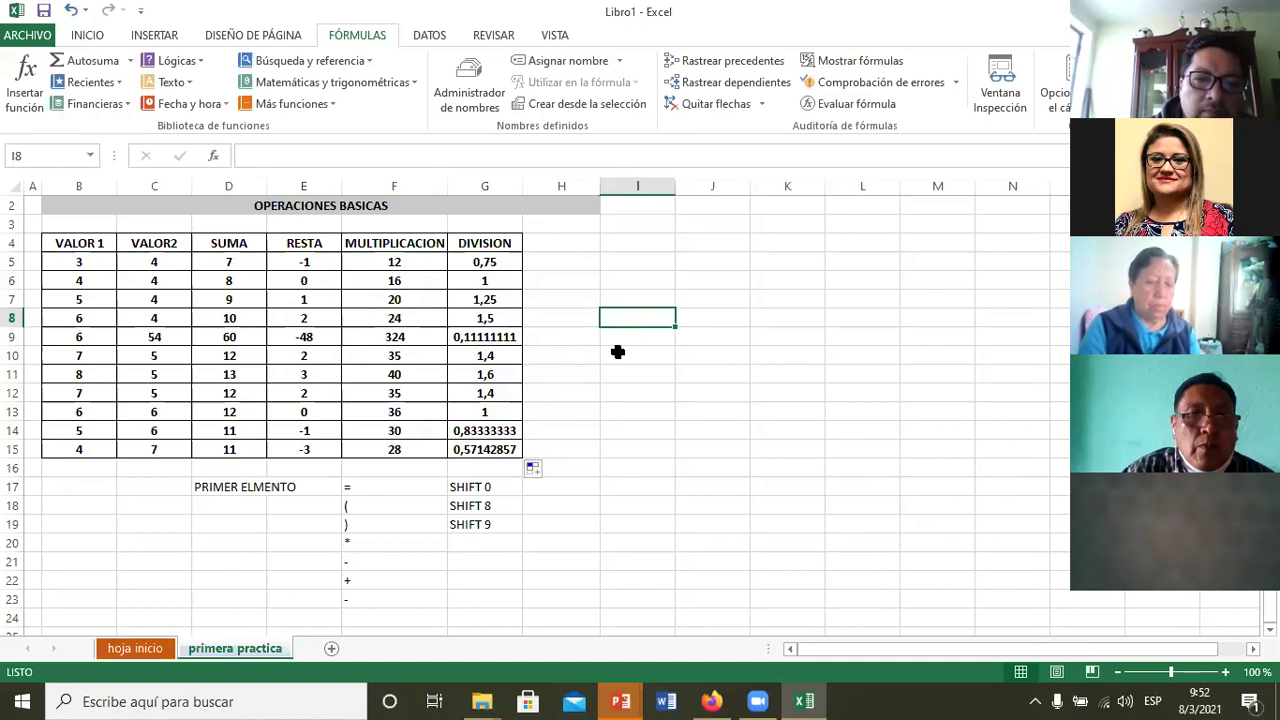
mouse_move(255, 487)
mouse_down()
mouse_move(484, 584)
mouse_move(484, 597)
mouse_up()
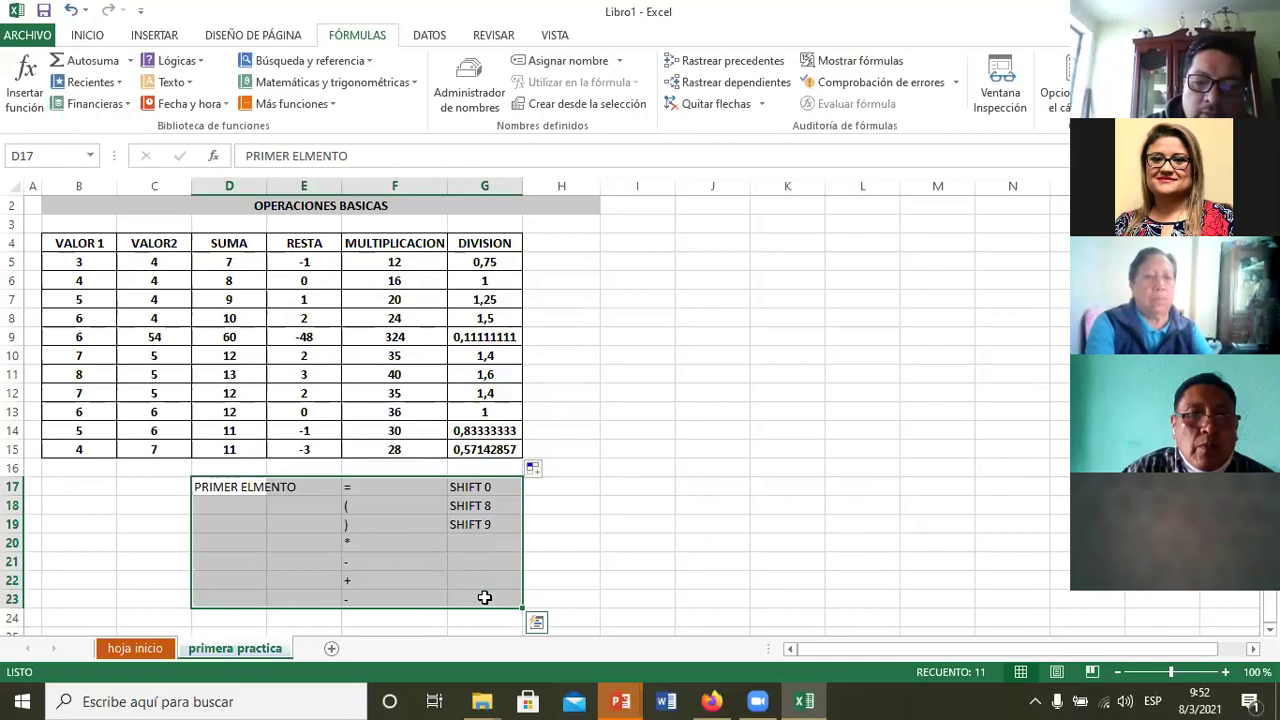
key(Down)
key(Down)
key(Down)
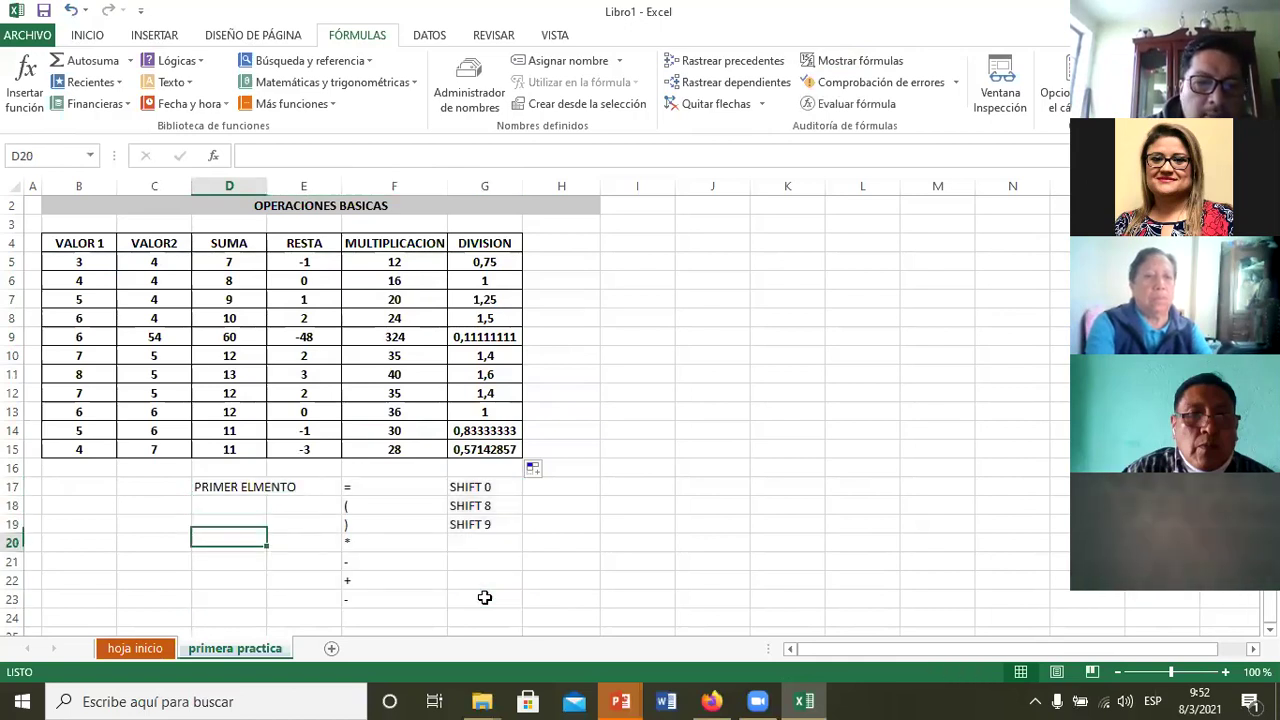
key(Down)
key(Down)
key(Down)
key(Down)
key(Down)
key(Down)
key(Up)
key(Up)
key(Up)
key(Up)
key(Up)
key(Up)
key(Up)
key(Up)
key(Up)
key(Left)
key(Down)
key(Down)
key(Down)
key(Down)
key(Down)
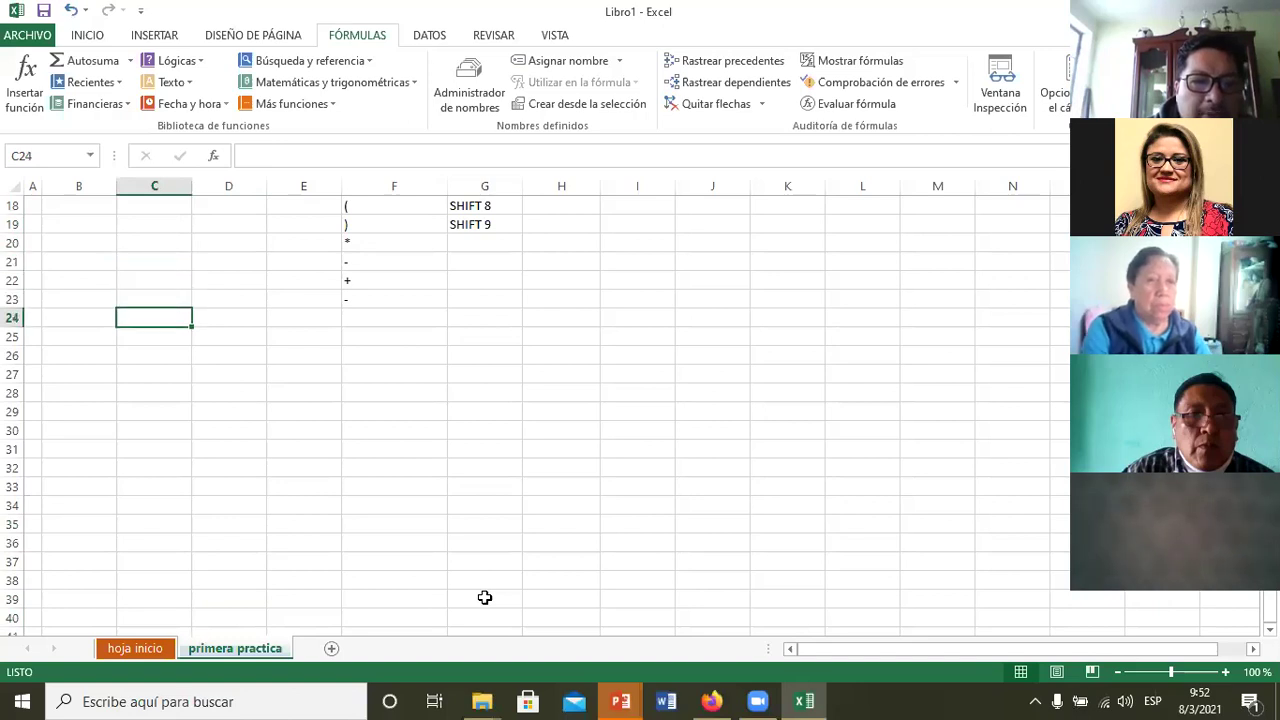
key(Down)
key(Left)
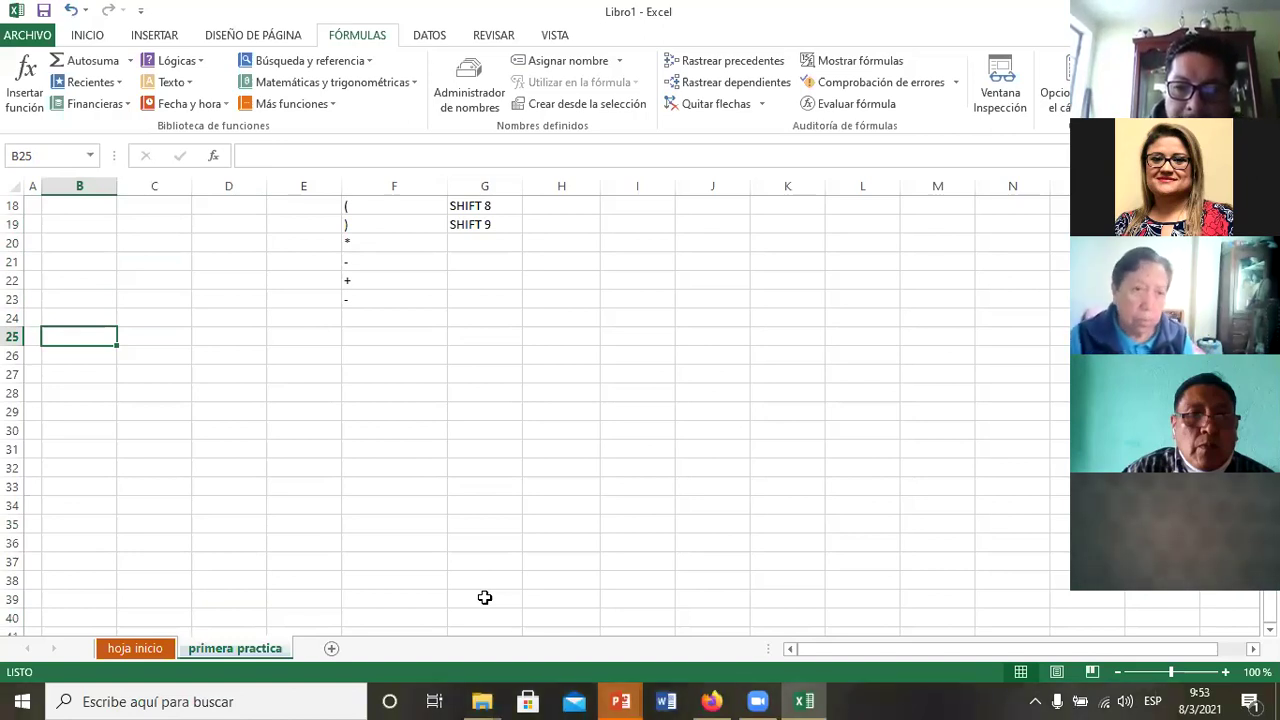
key(Up)
key(Up)
key(Up)
key(Up)
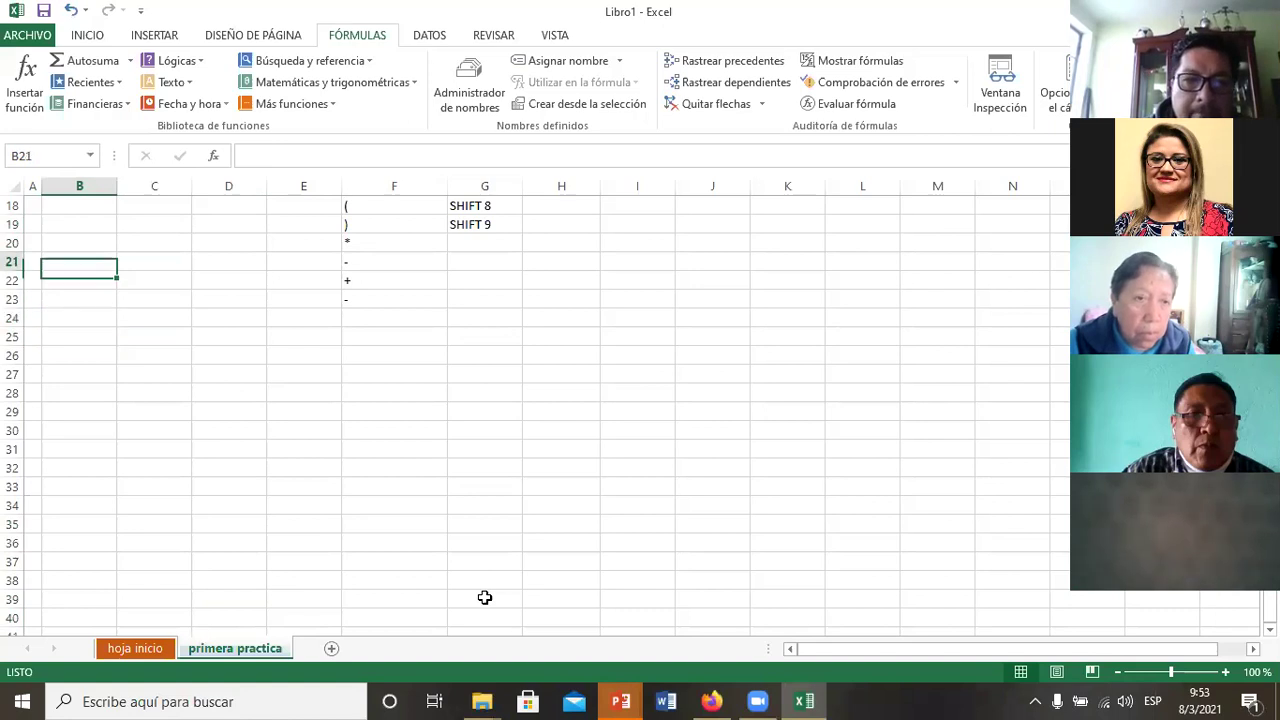
key(Up)
key(Up)
key(Up)
key(Up)
key(Up)
key(Up)
Step: Select the result cells D5:G15 and delete their contents
key(Down)
key(Down)
key(Right)
key(Down)
key(Down)
key(Right)
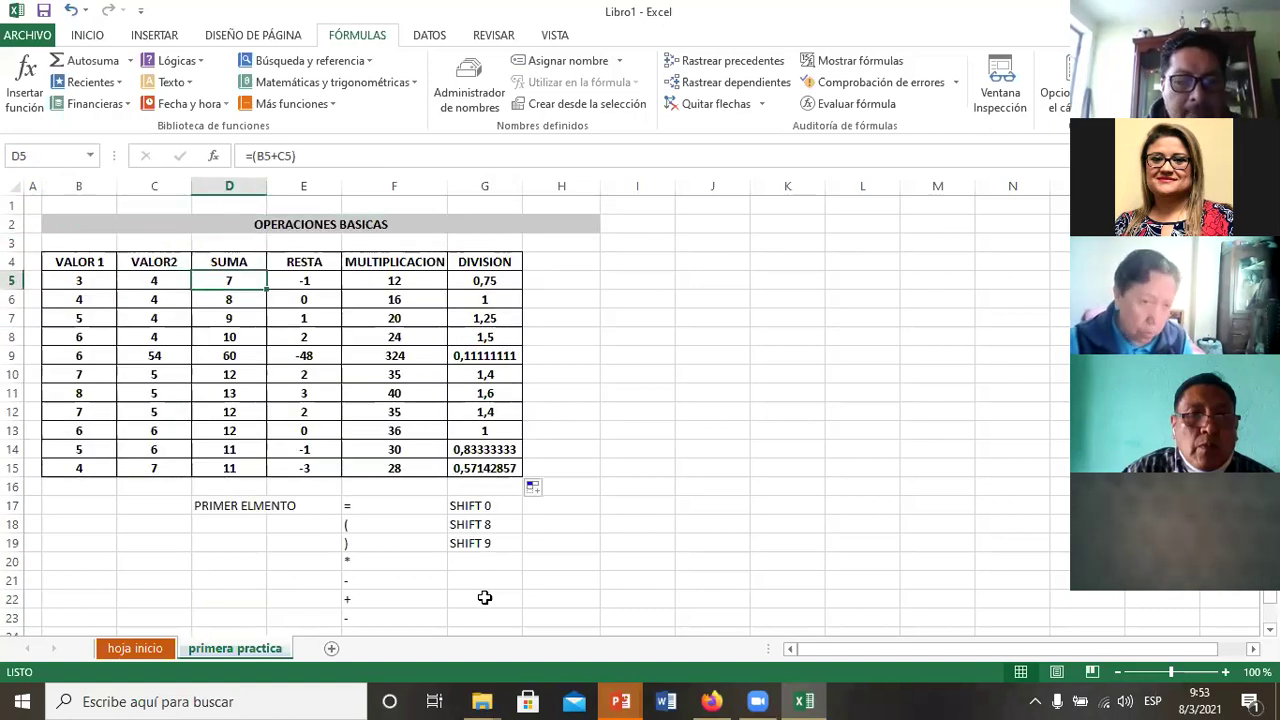
key(shift+Right)
key(shift+Right)
key(shift+Right)
key(shift+Down)
key(shift+Down)
key(shift+Down)
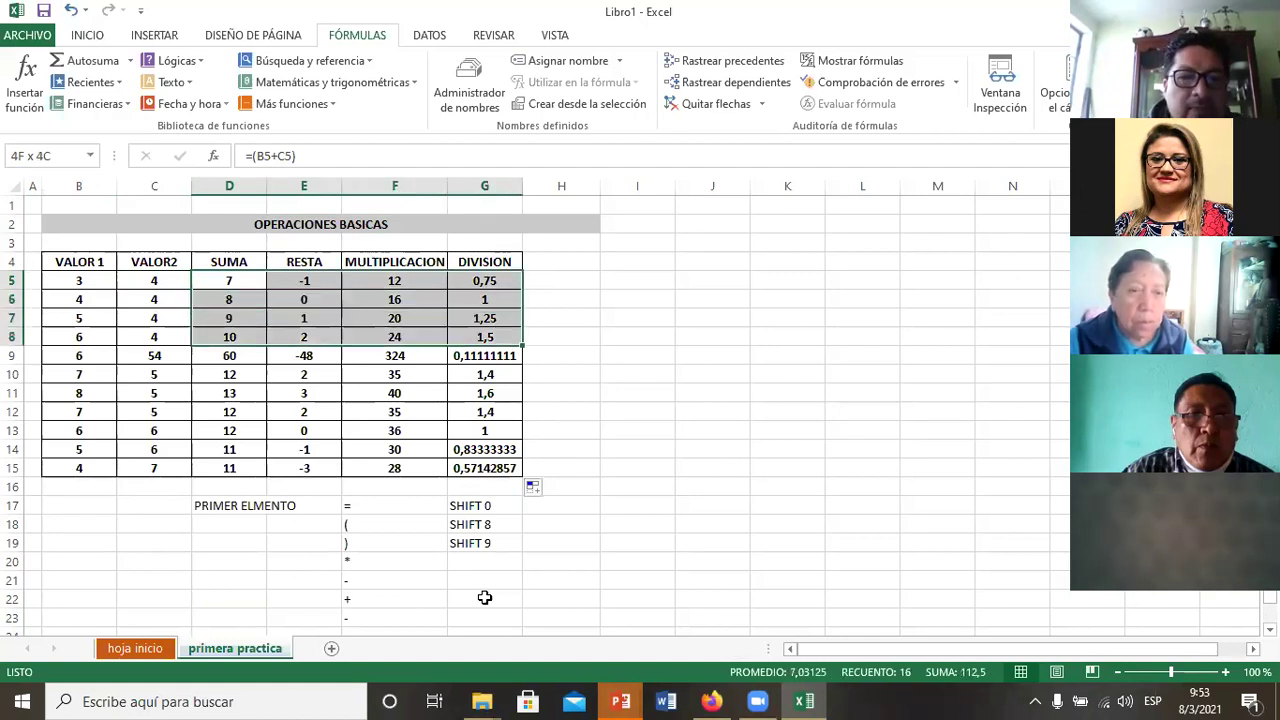
key(shift+Down)
key(shift+Down)
key(shift+Down)
key(shift+Down)
key(shift+Down)
key(shift+Down)
key(shift+Down)
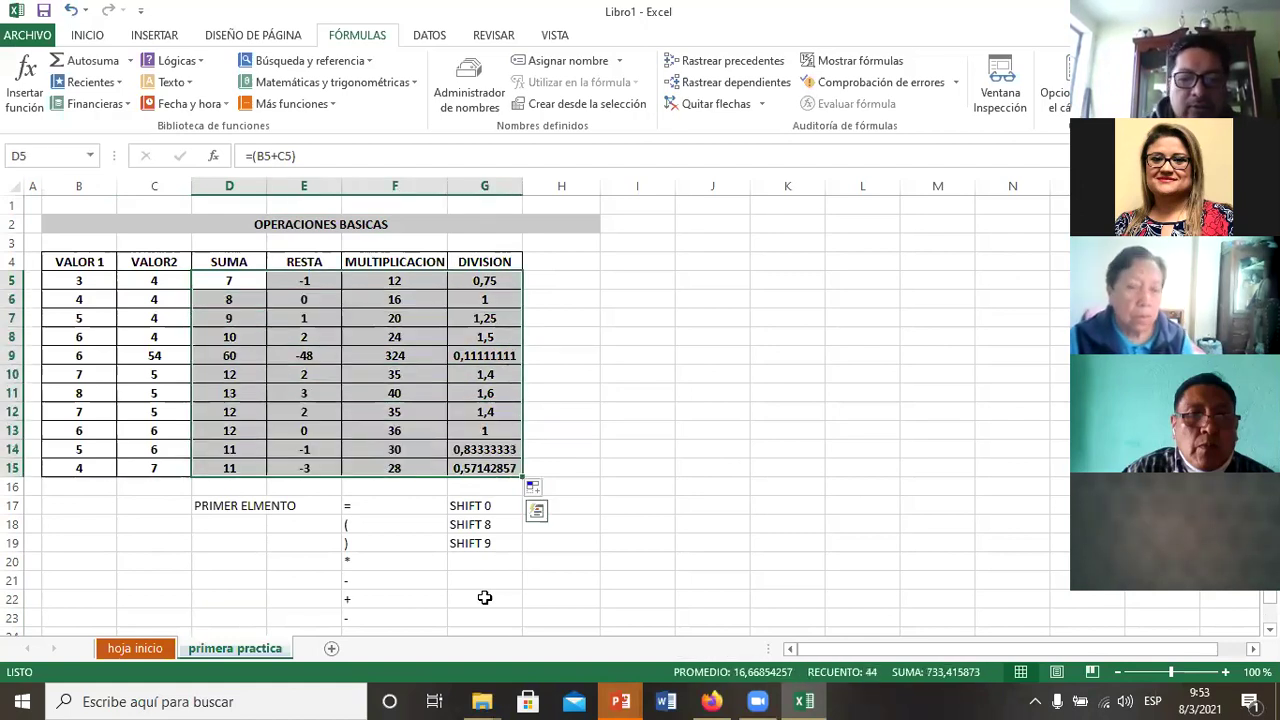
key(Delete)
key(Down)
Step: Zoom in and correct the D17 label from PRIMER ELMENTO to PRIMER ELEMENTO
key(Down)
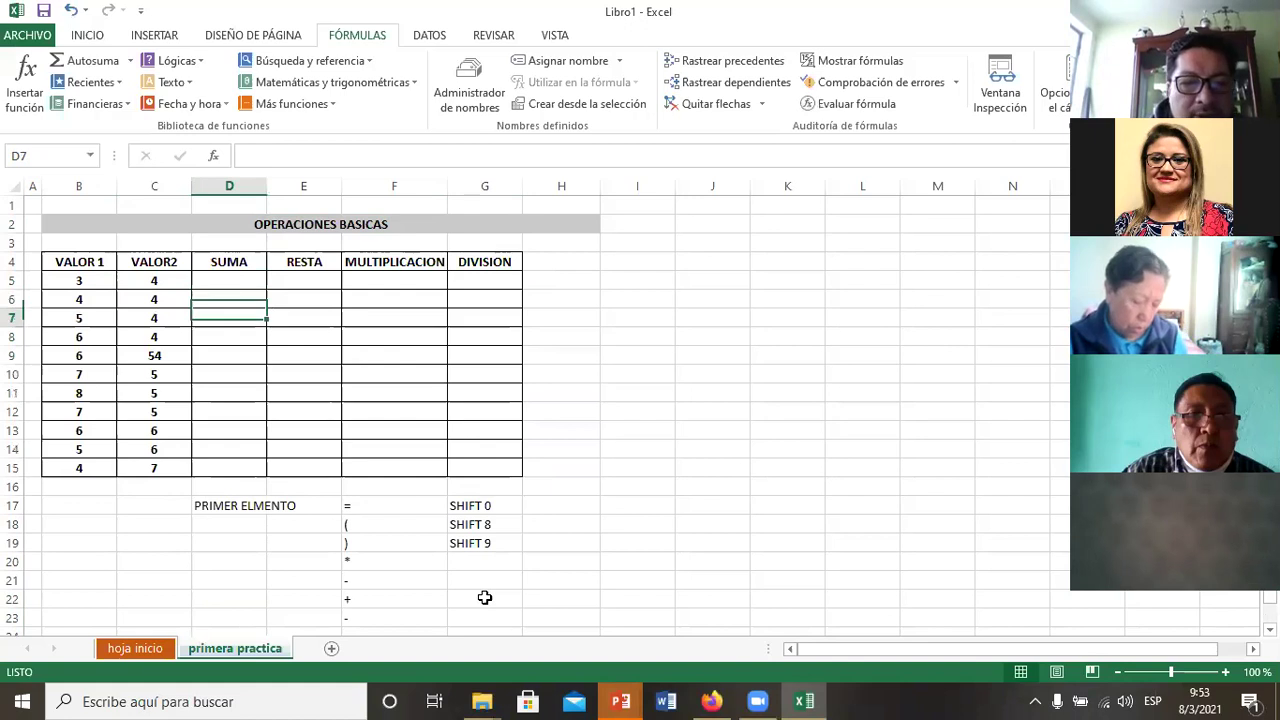
key(Down)
key(Down)
key(Down)
key(Down)
key(Down)
key(Down)
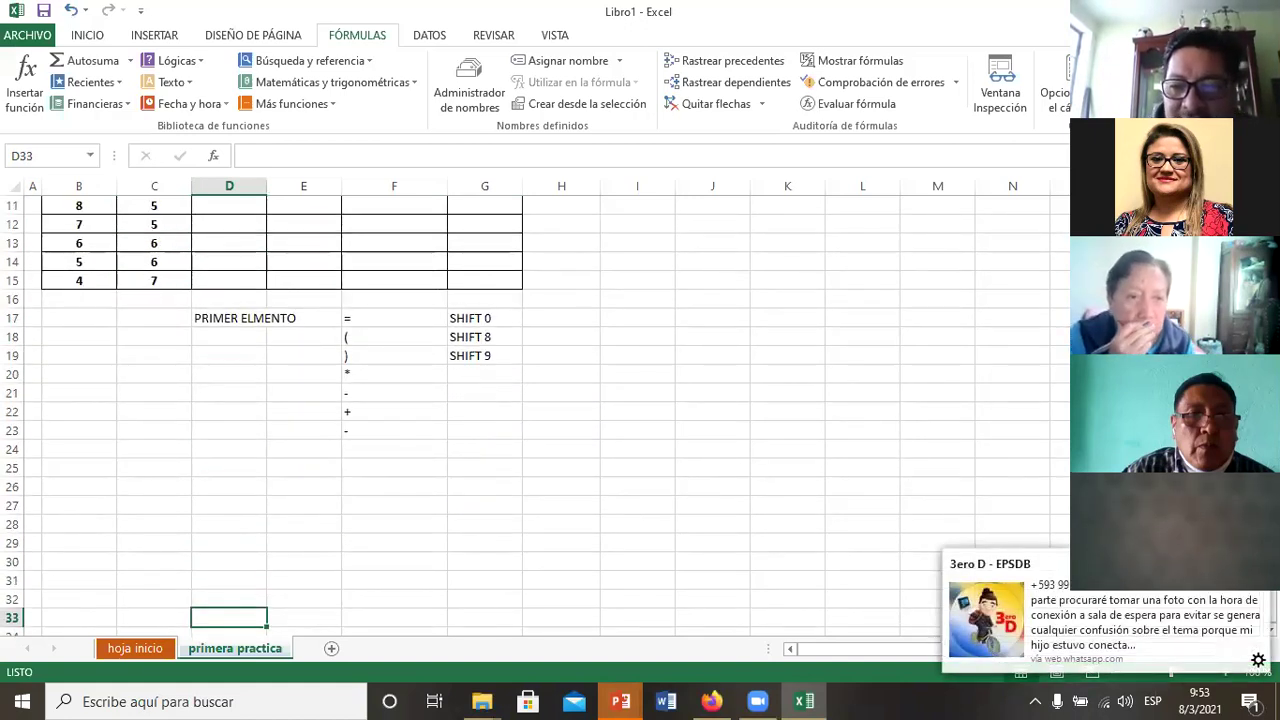
click(986, 681)
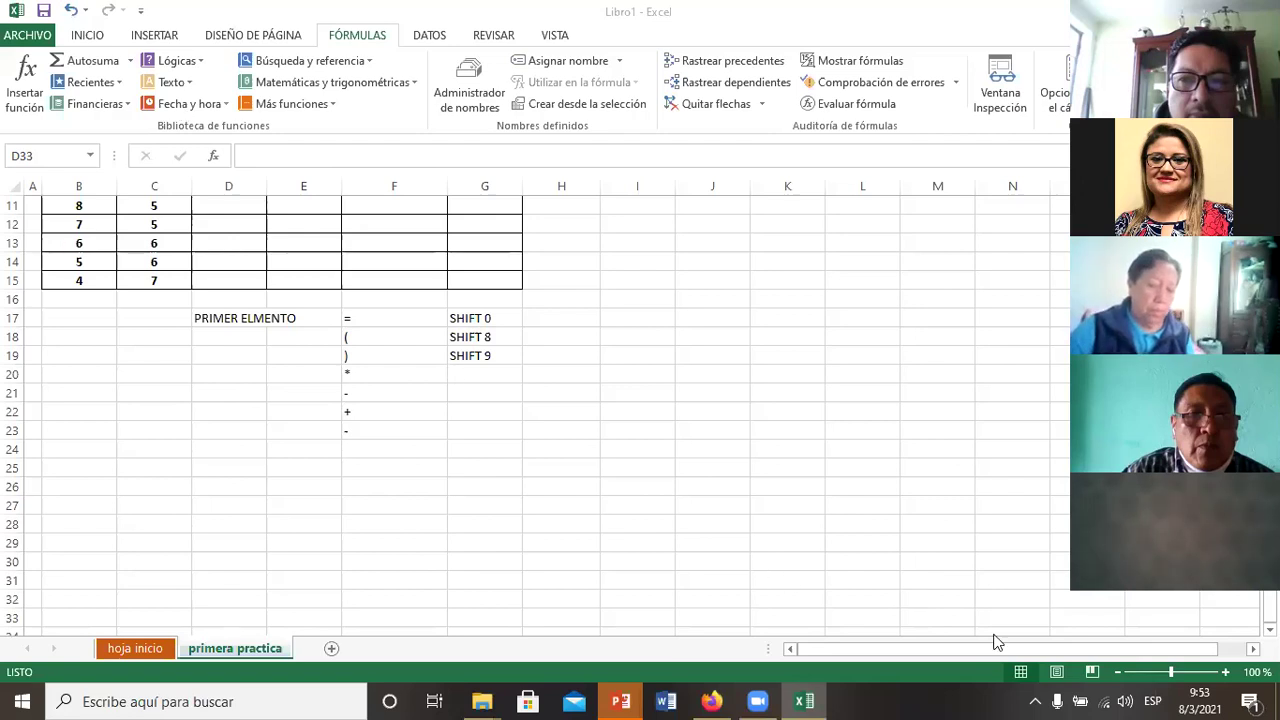
click(1226, 671)
click(1226, 671)
click(1226, 671)
click(1226, 671)
click(1226, 671)
click(1226, 671)
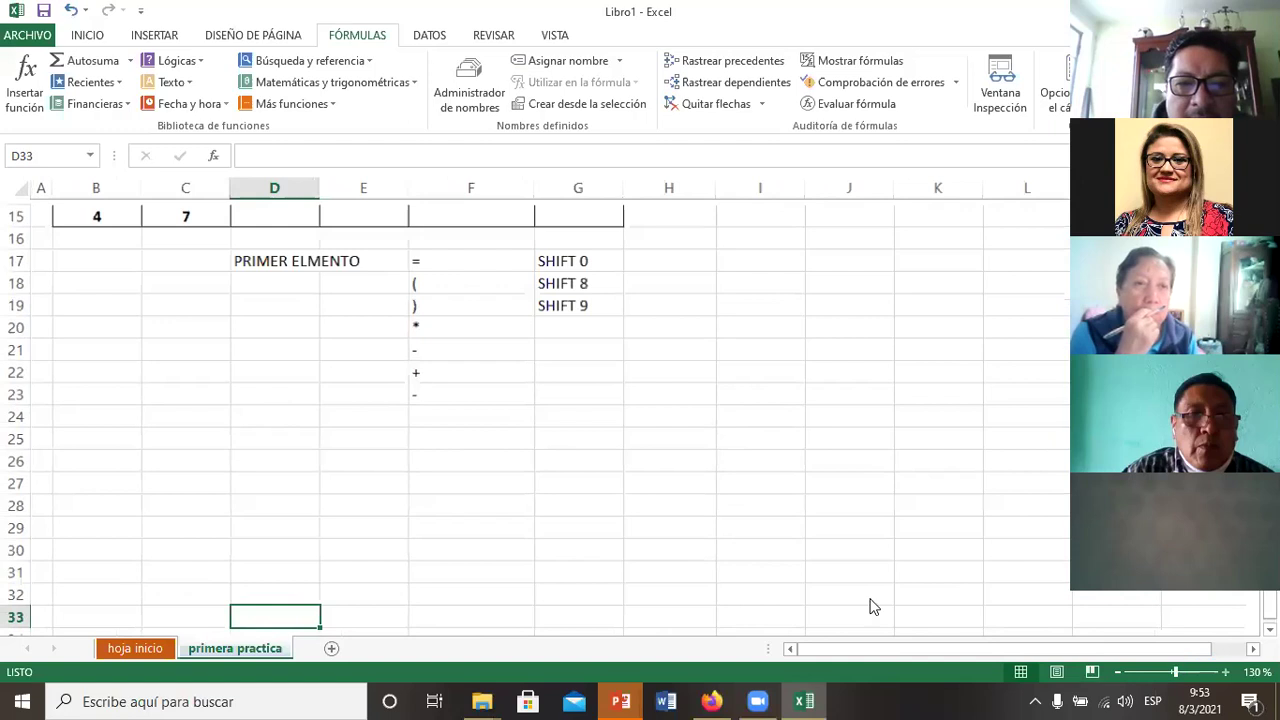
click(739, 536)
key(Up)
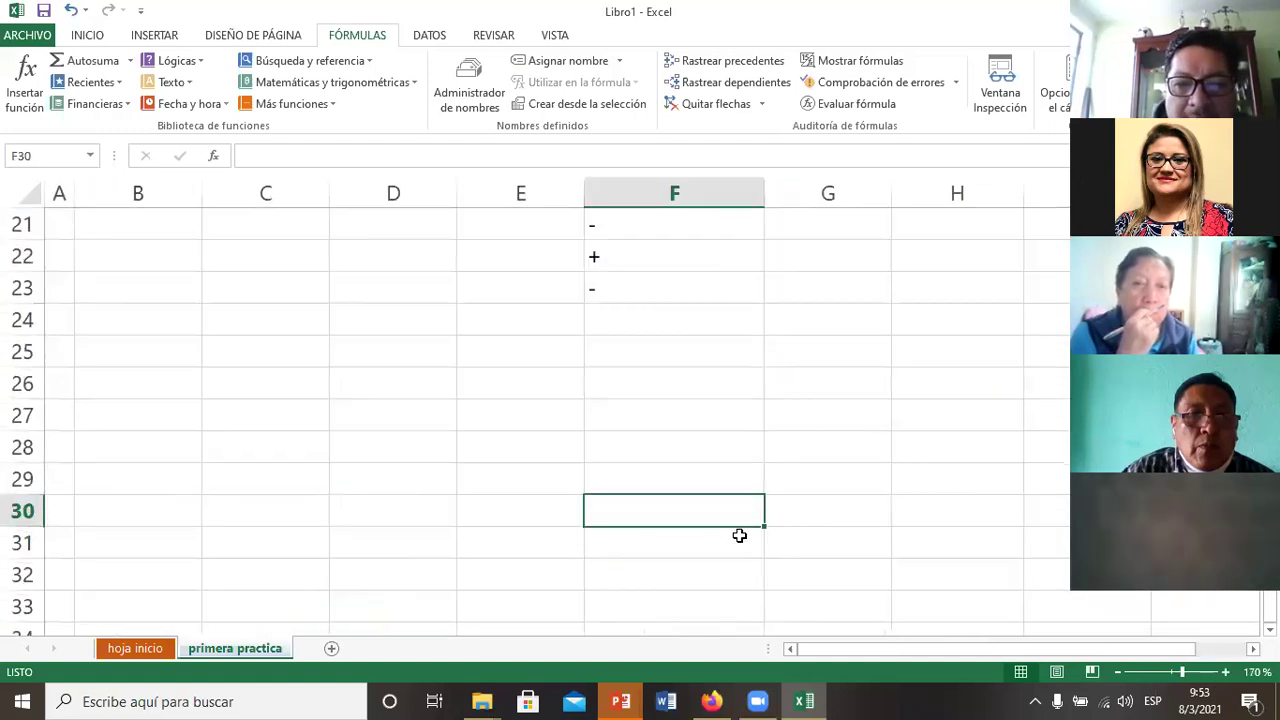
key(Up)
key(Up)
key(Up)
key(Up)
key(Up)
key(Up)
key(Down)
key(Down)
key(Down)
key(Down)
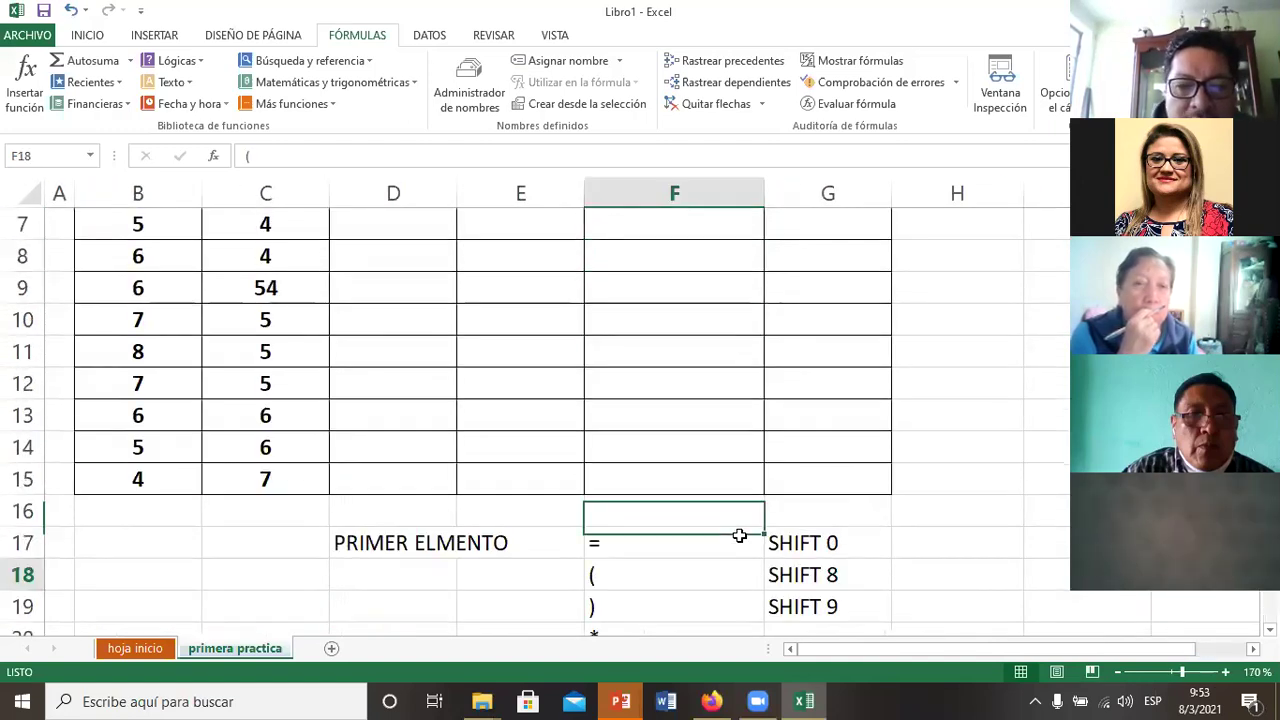
key(Down)
key(Down)
key(Down)
key(Left)
key(Left)
key(Up)
key(Up)
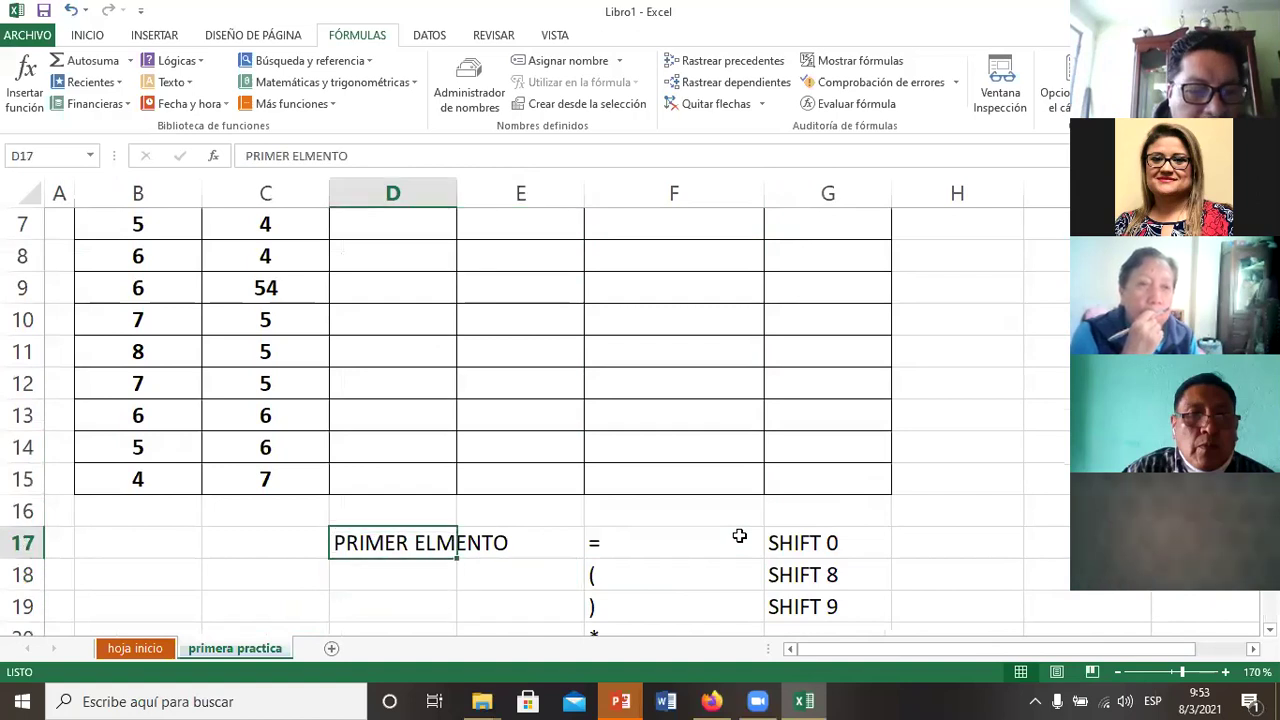
key(F2)
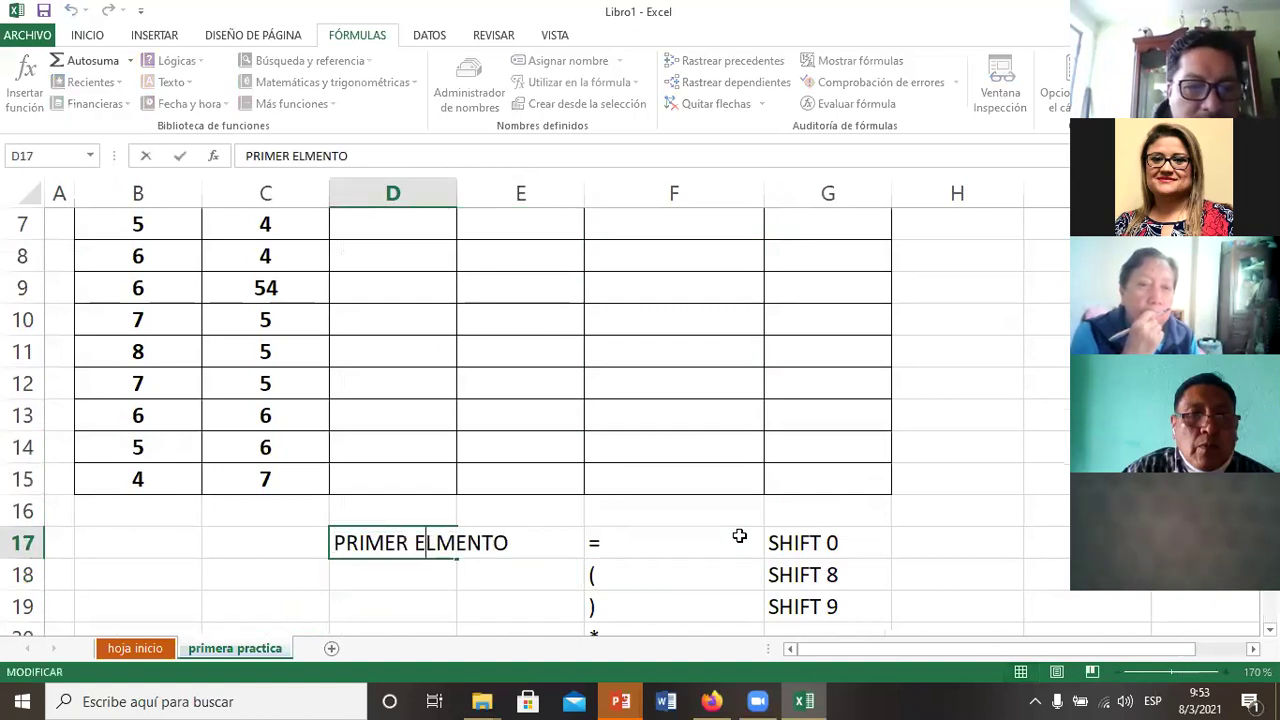
text(E)
key(Return)
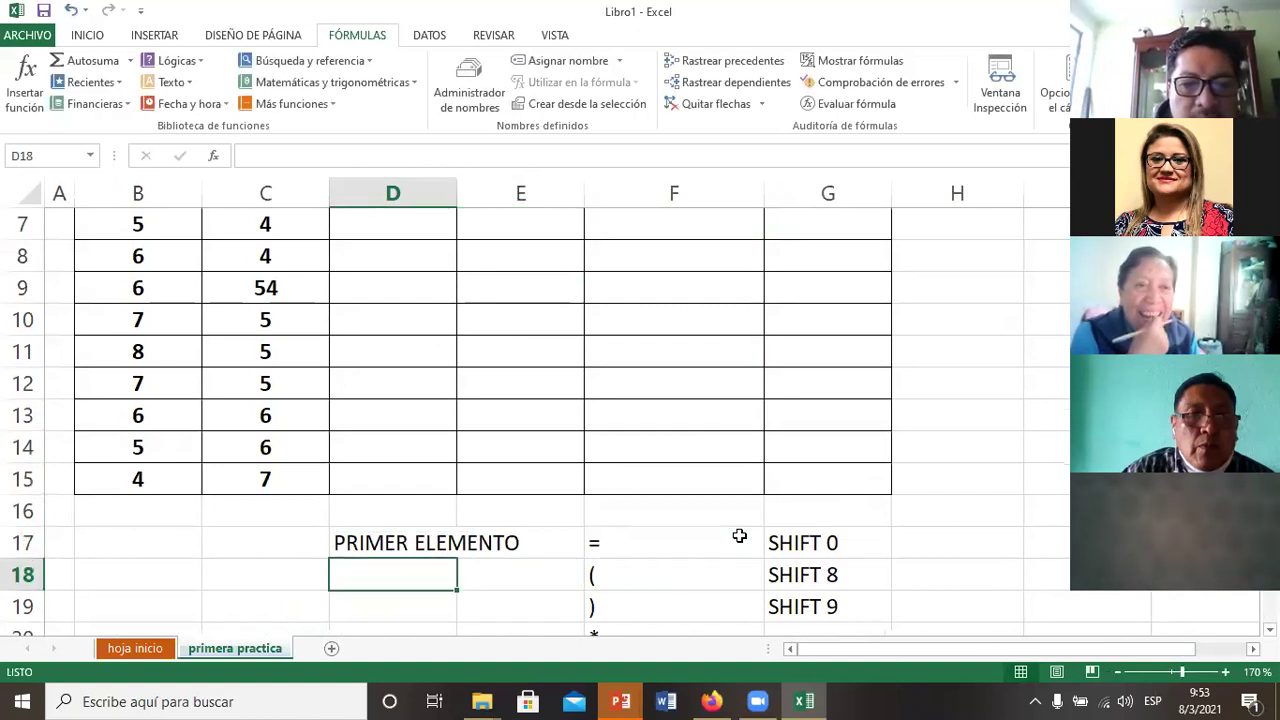
Step: Review the operator notes and select the notes block starting at the equals sign in F17
key(Right)
key(Right)
key(Up)
key(Right)
key(Left)
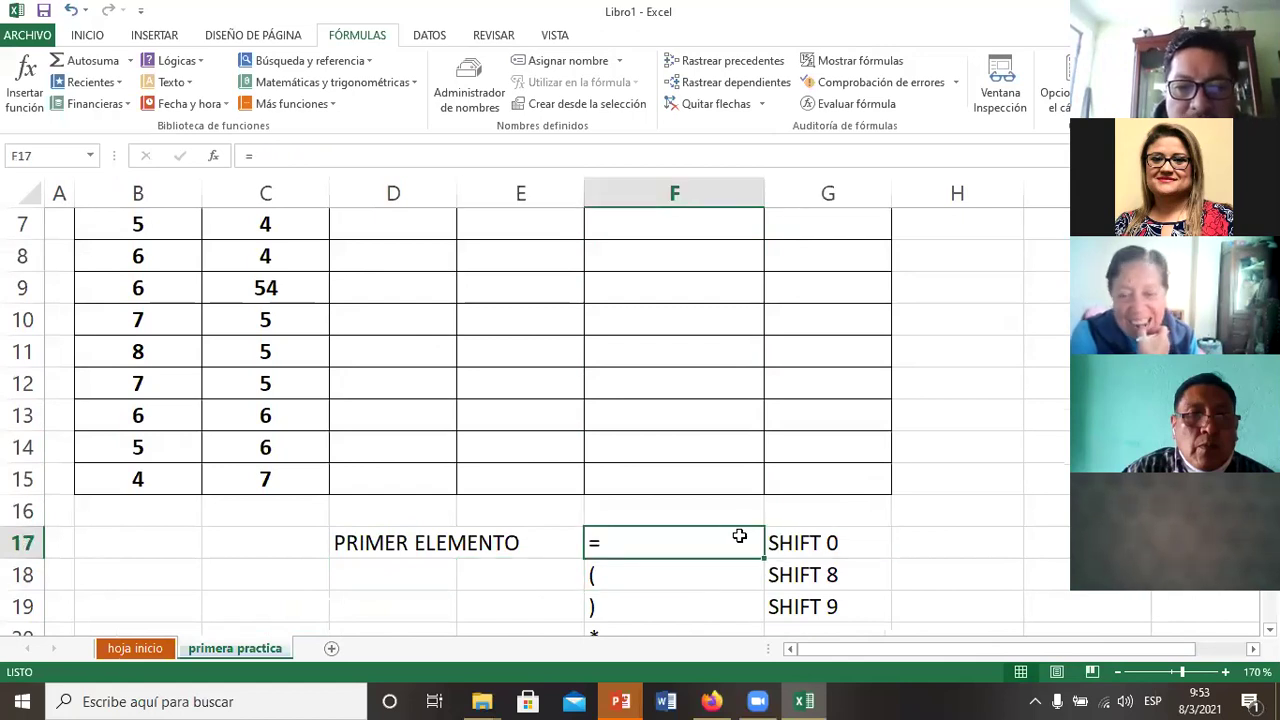
key(Down)
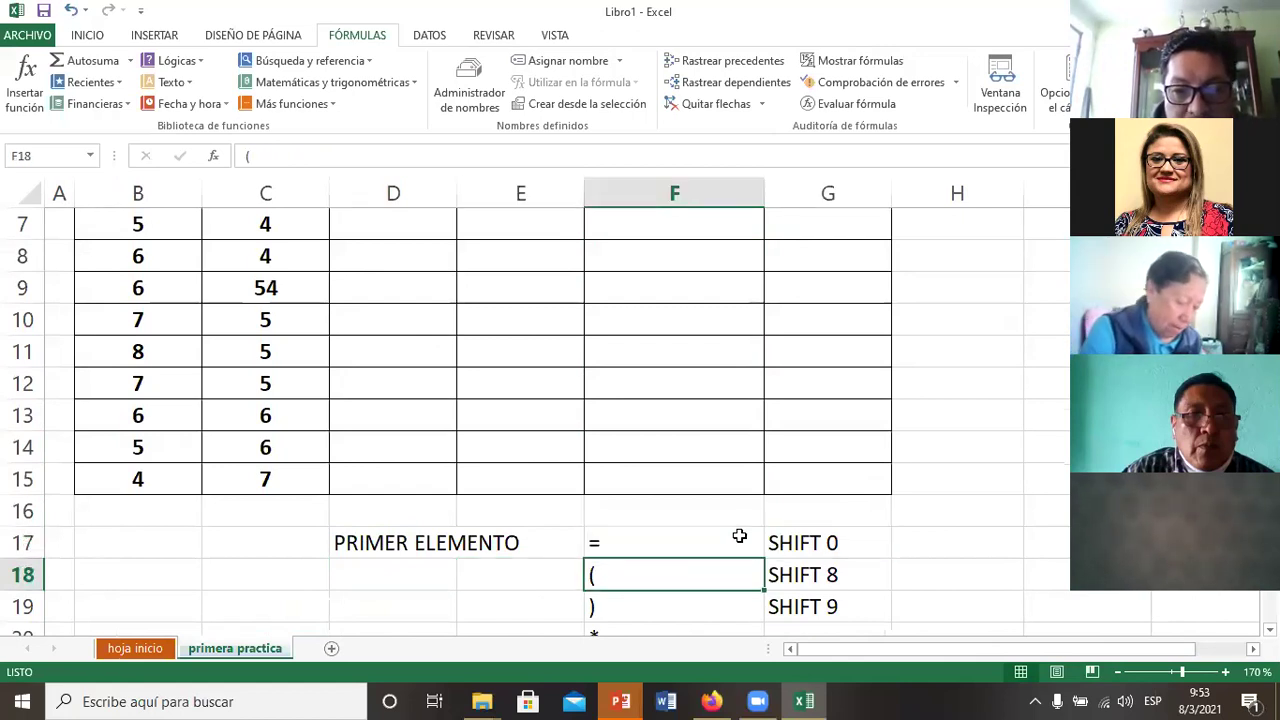
key(Down)
key(Down)
key(Down)
key(Down)
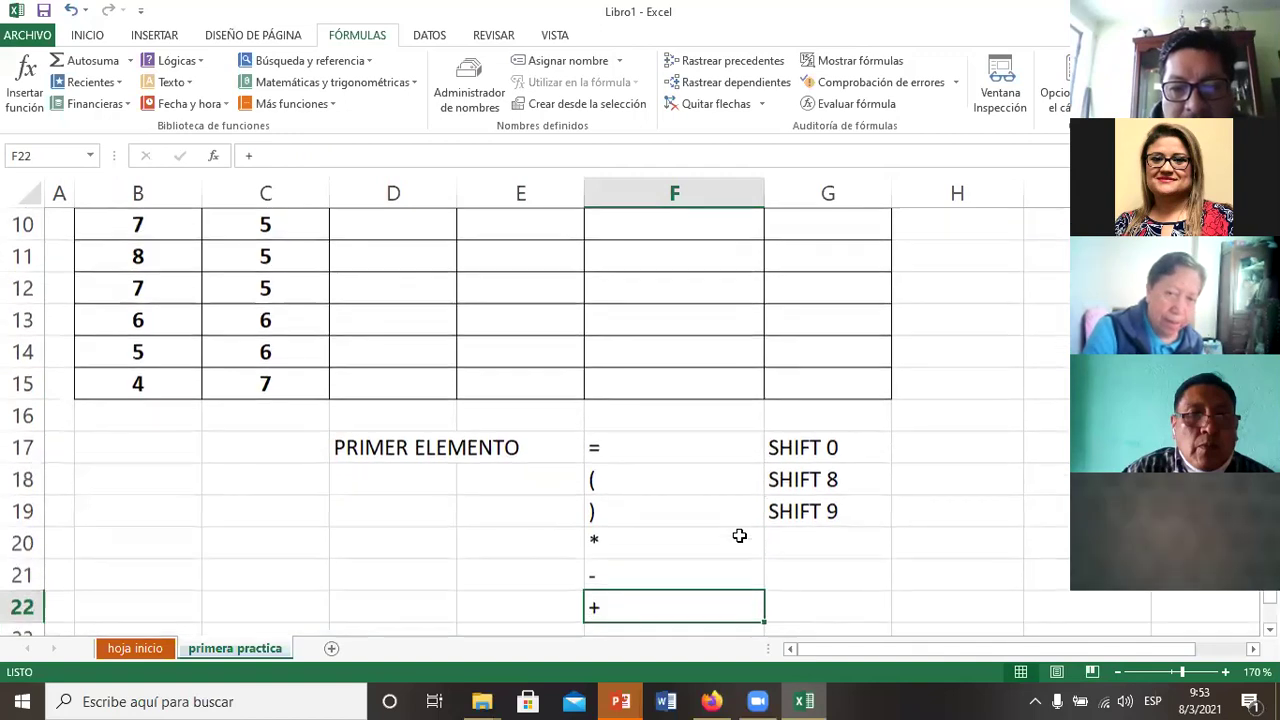
key(Down)
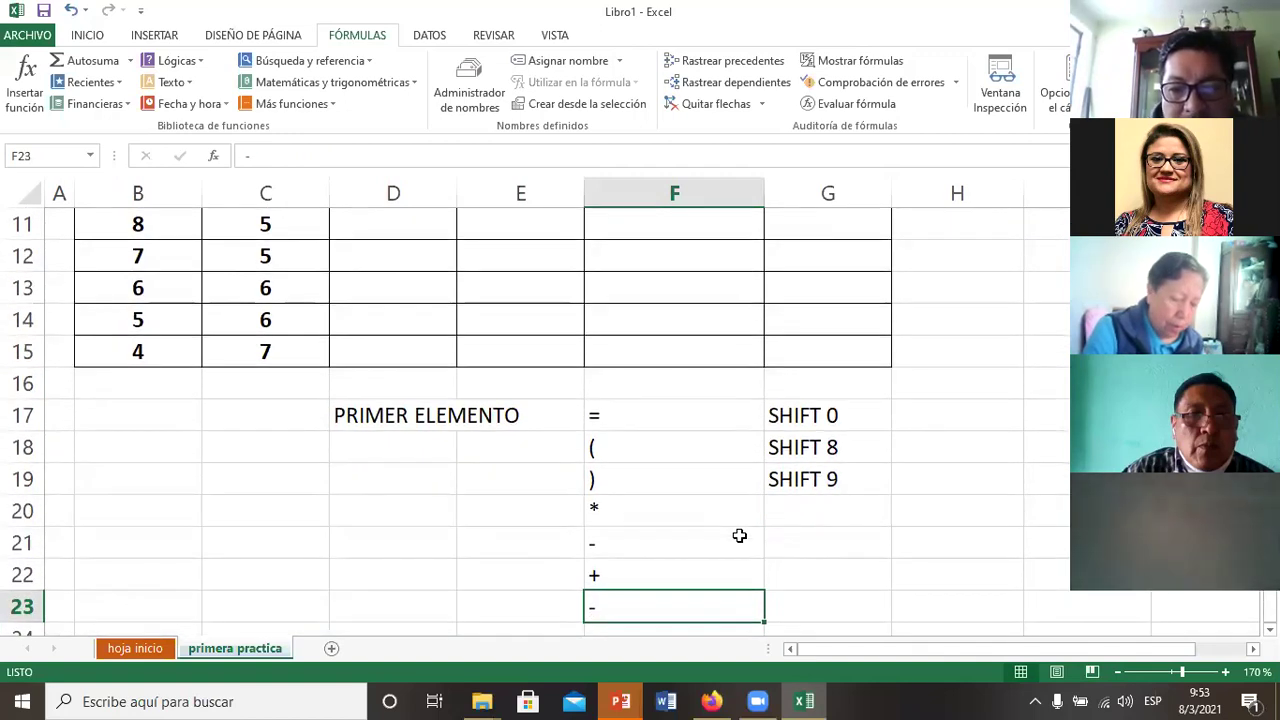
scroll(739, 536, down, 1)
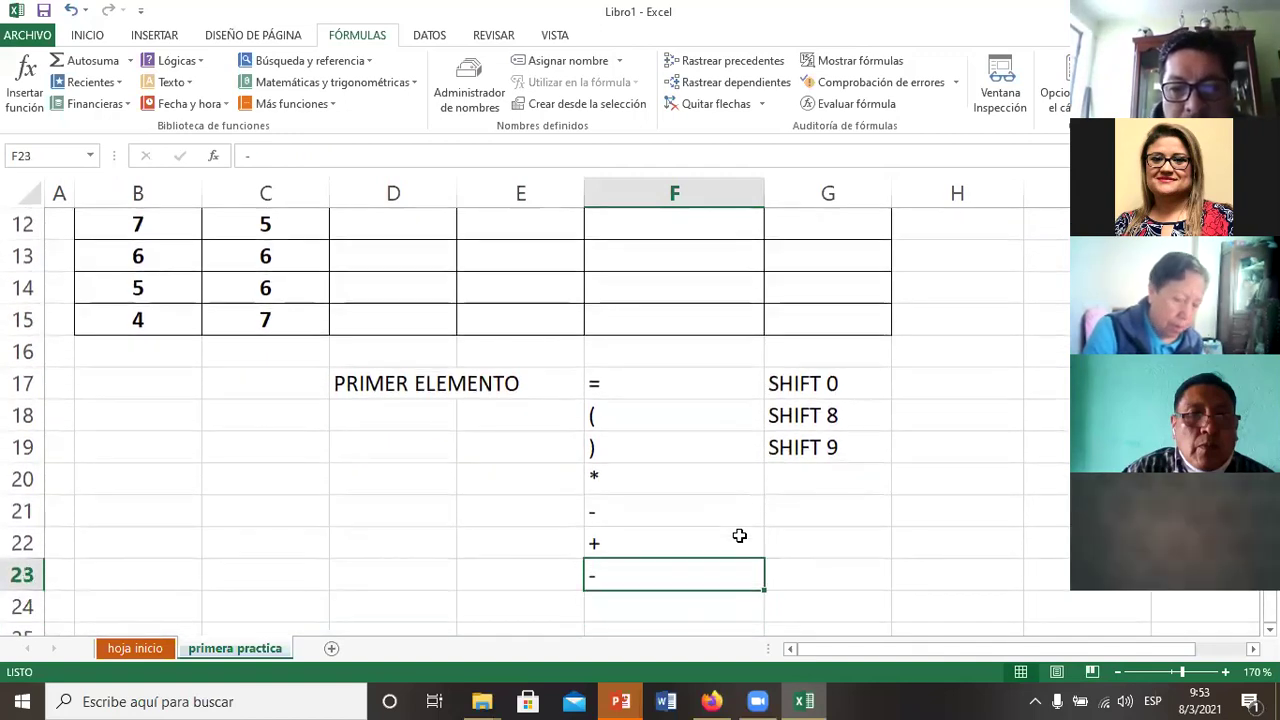
key(Up)
key(Up)
key(Up)
key(Up)
key(Up)
key(Up)
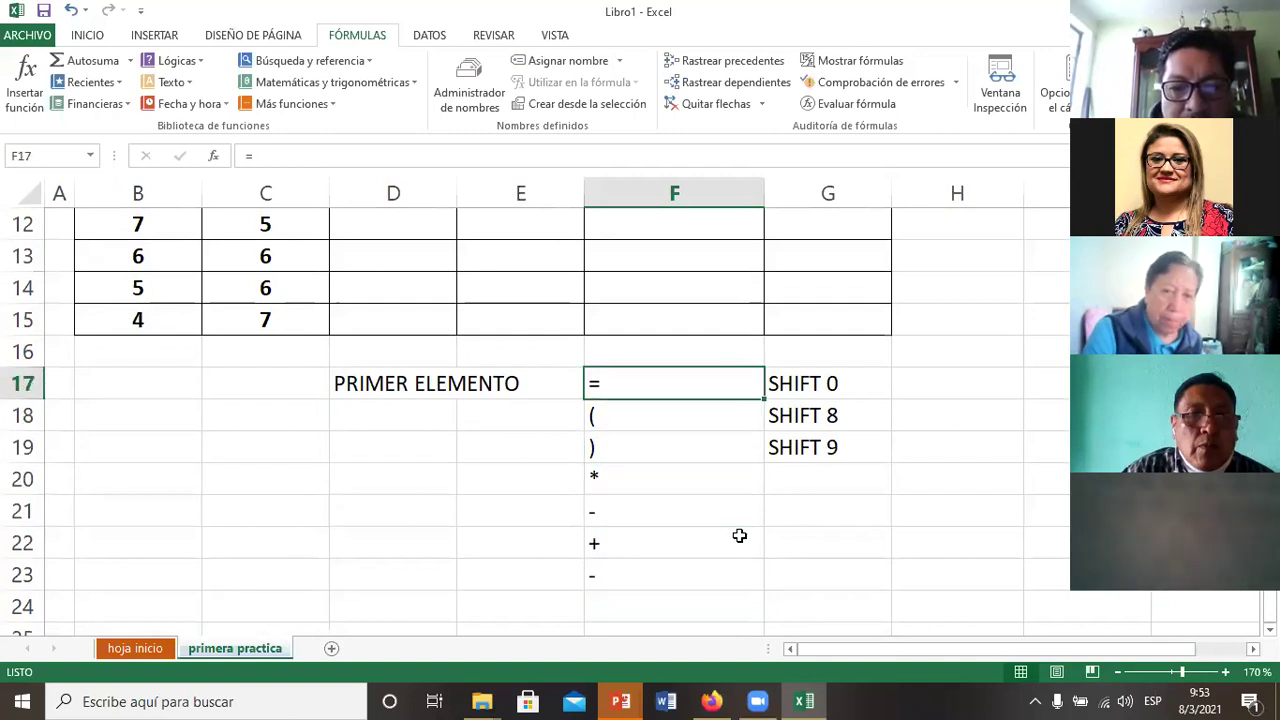
key(shift+Right)
key(shift+Down)
key(shift+Down)
key(shift+Down)
key(shift+Down)
key(shift+Down)
key(shift+Down)
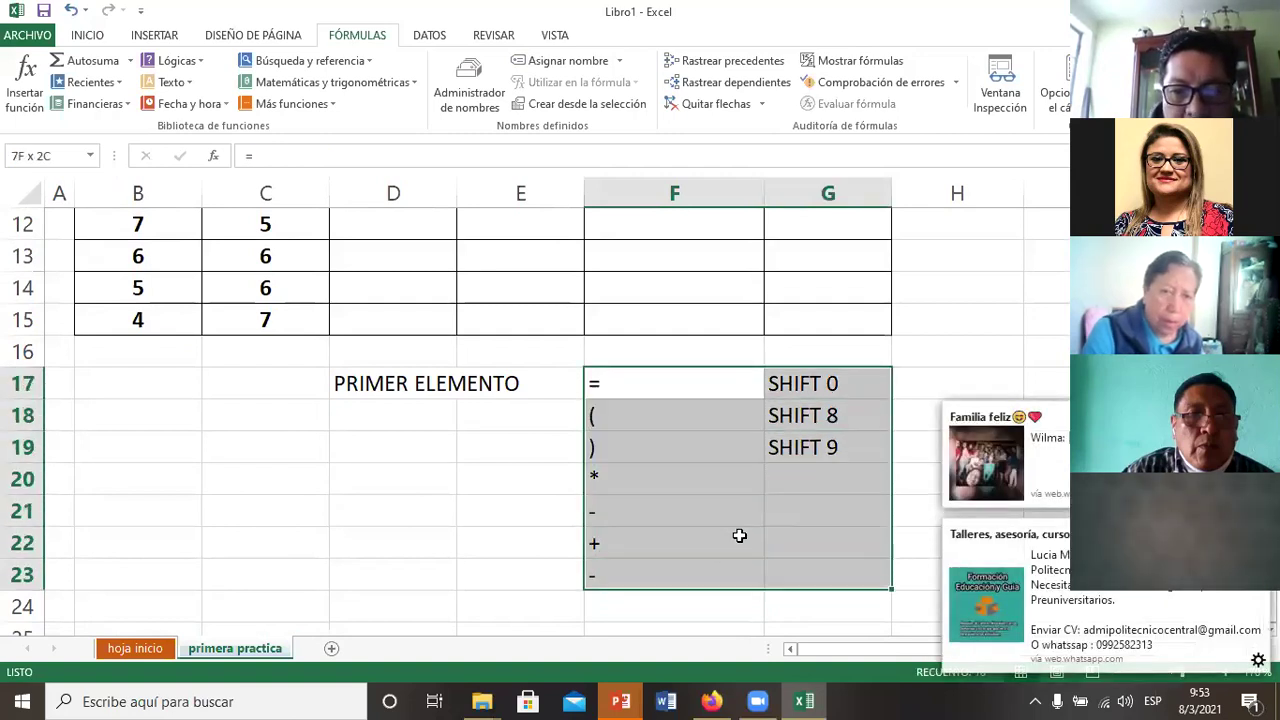
key(shift+Down)
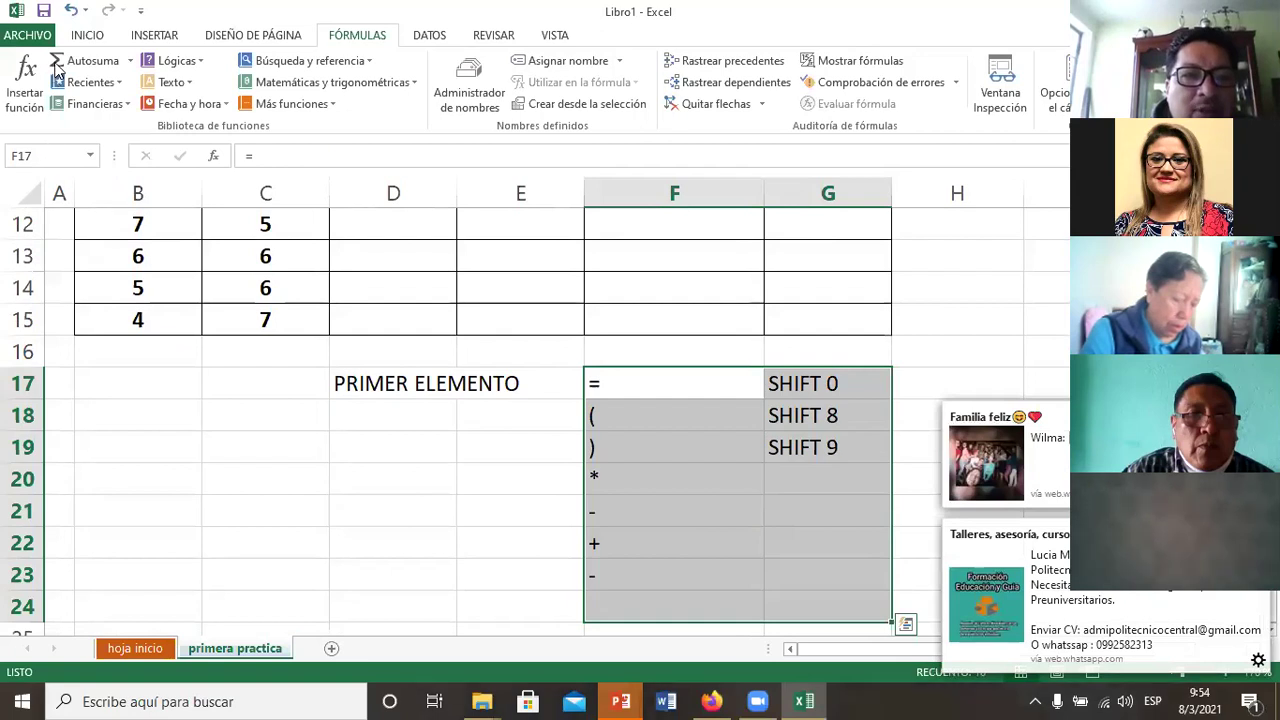
click(92, 35)
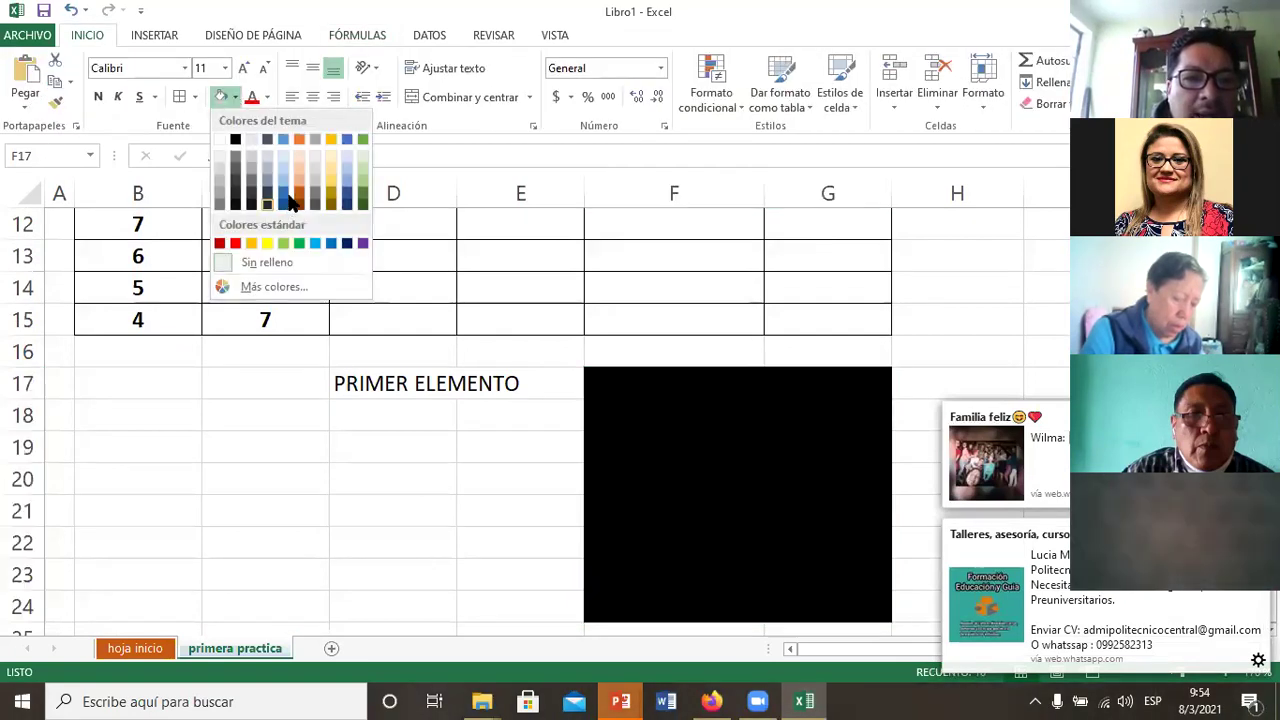
click(300, 184)
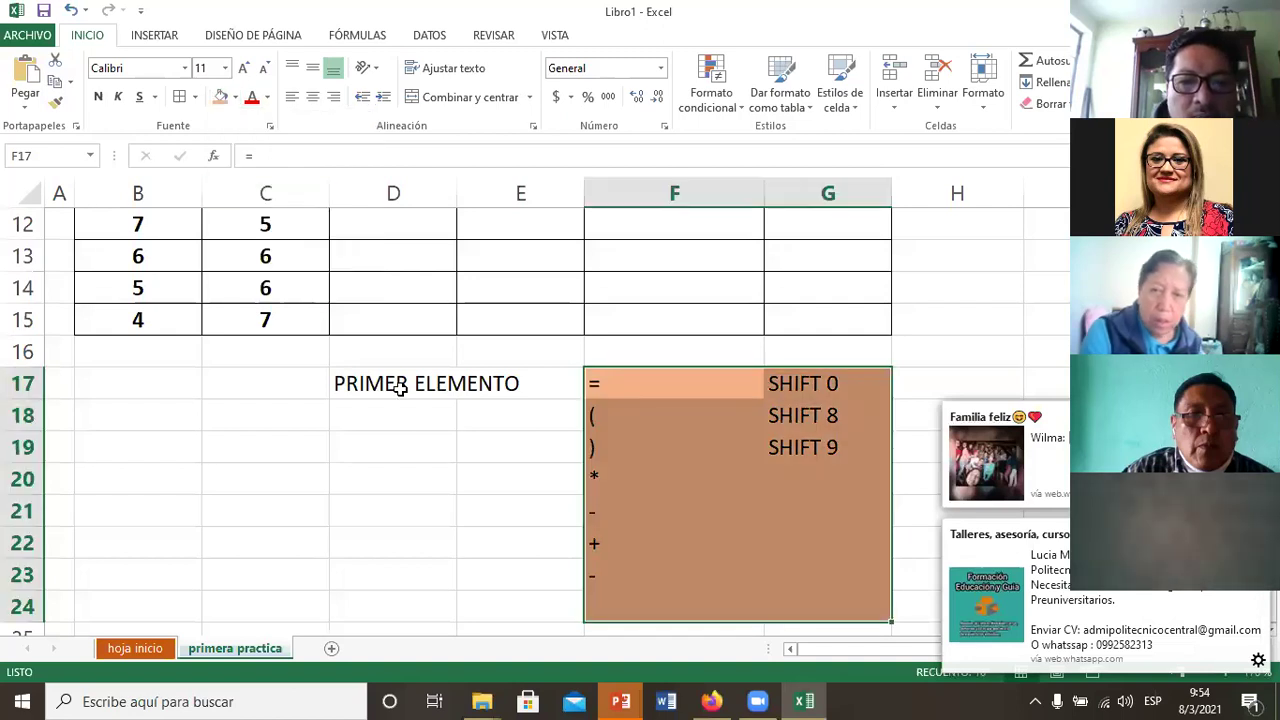
click(423, 404)
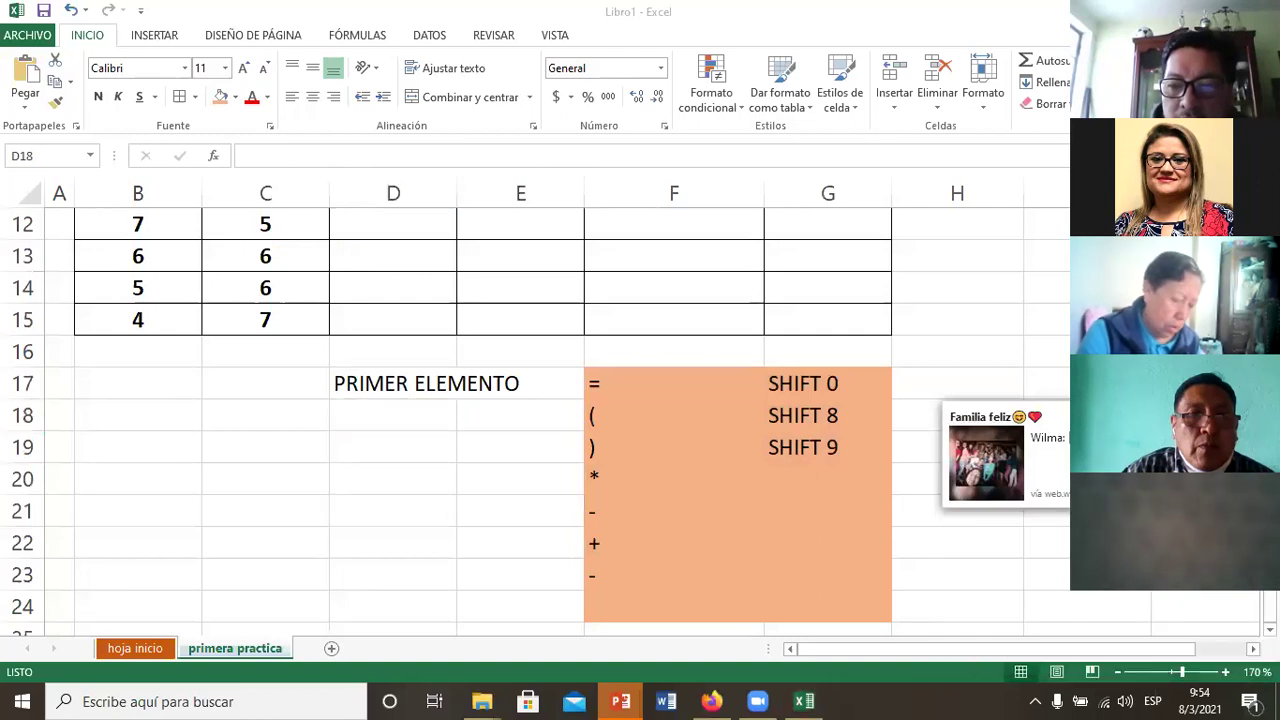
Step: Return to the top of the sheet at the OPERACIONES BASICAS title
click(957, 420)
key(Up)
key(Up)
key(Up)
key(Up)
key(Up)
key(Up)
key(Up)
key(Left)
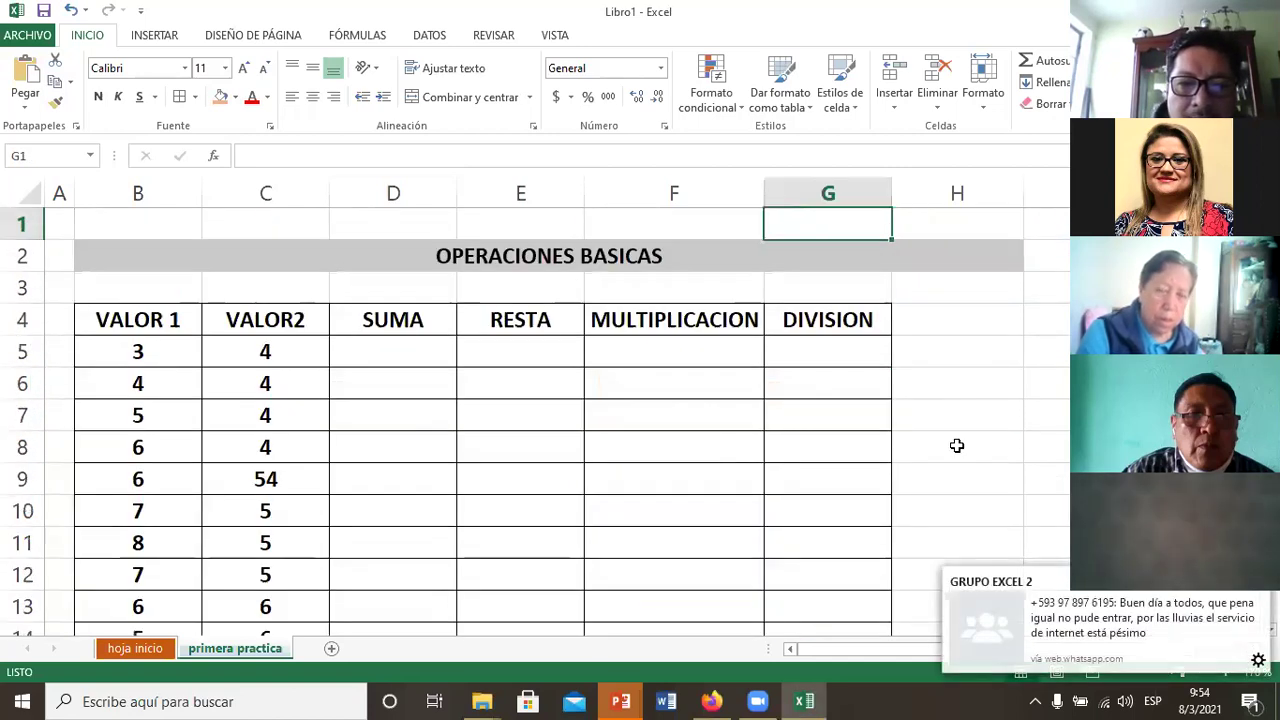
key(Left)
key(Down)
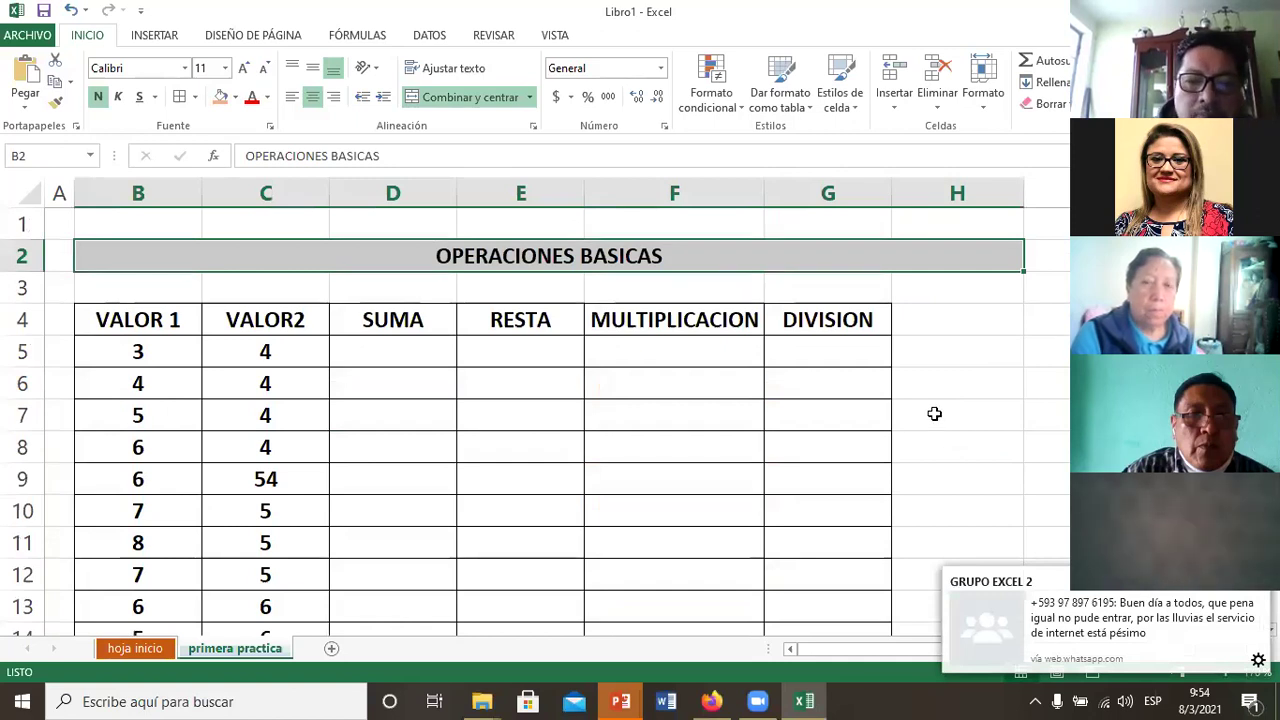
Step: Enter =(B5+C5) in D5, accepting Excel's correction, so it shows 7
click(430, 368)
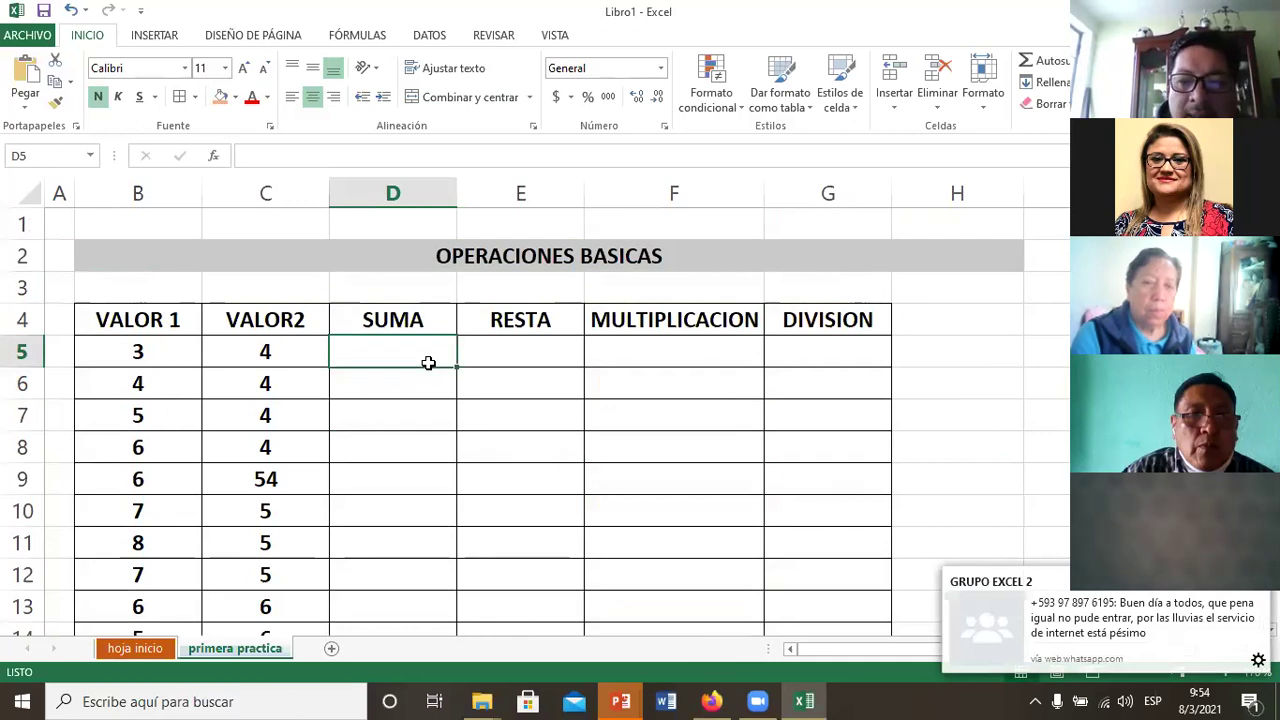
text(=)
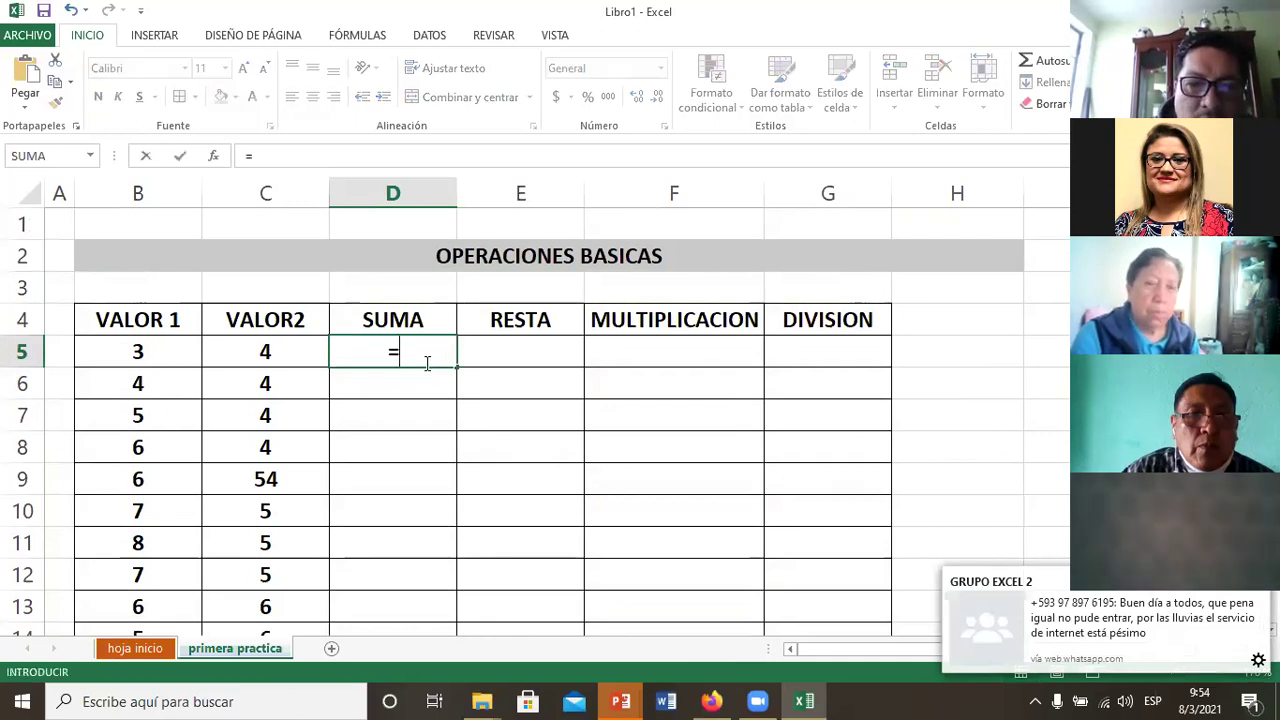
text(()
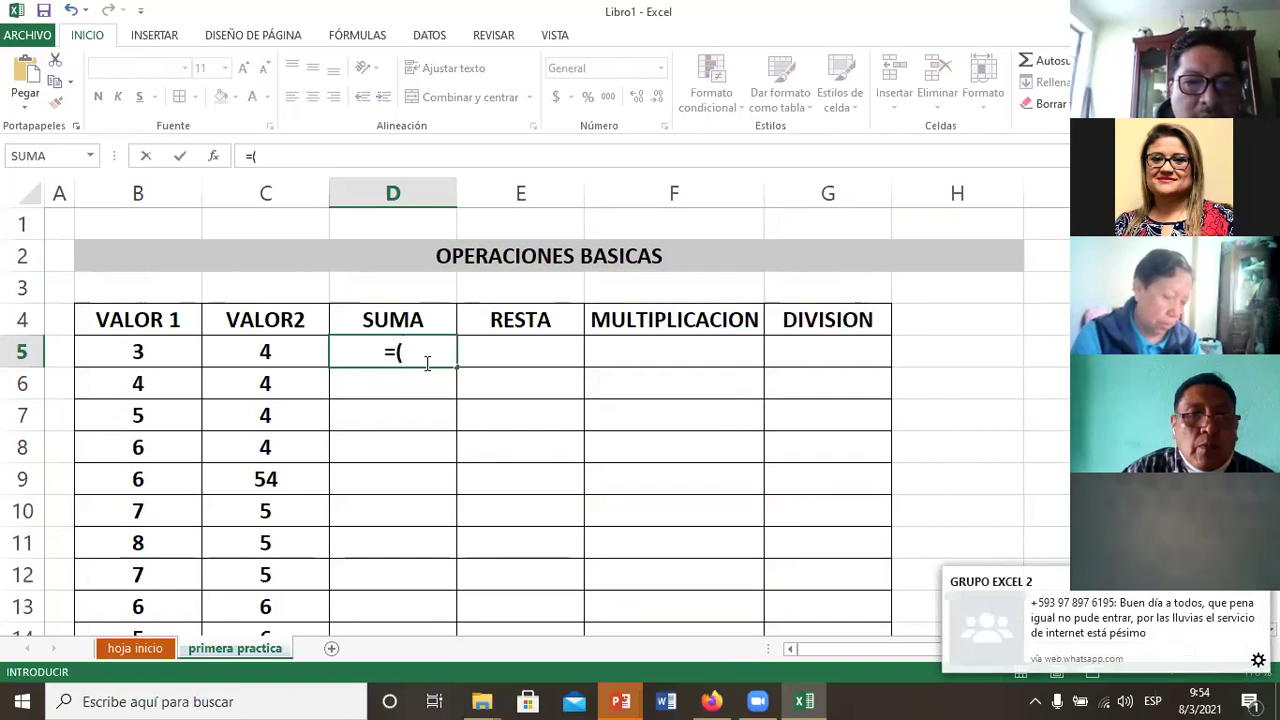
key(Left)
key(Left)
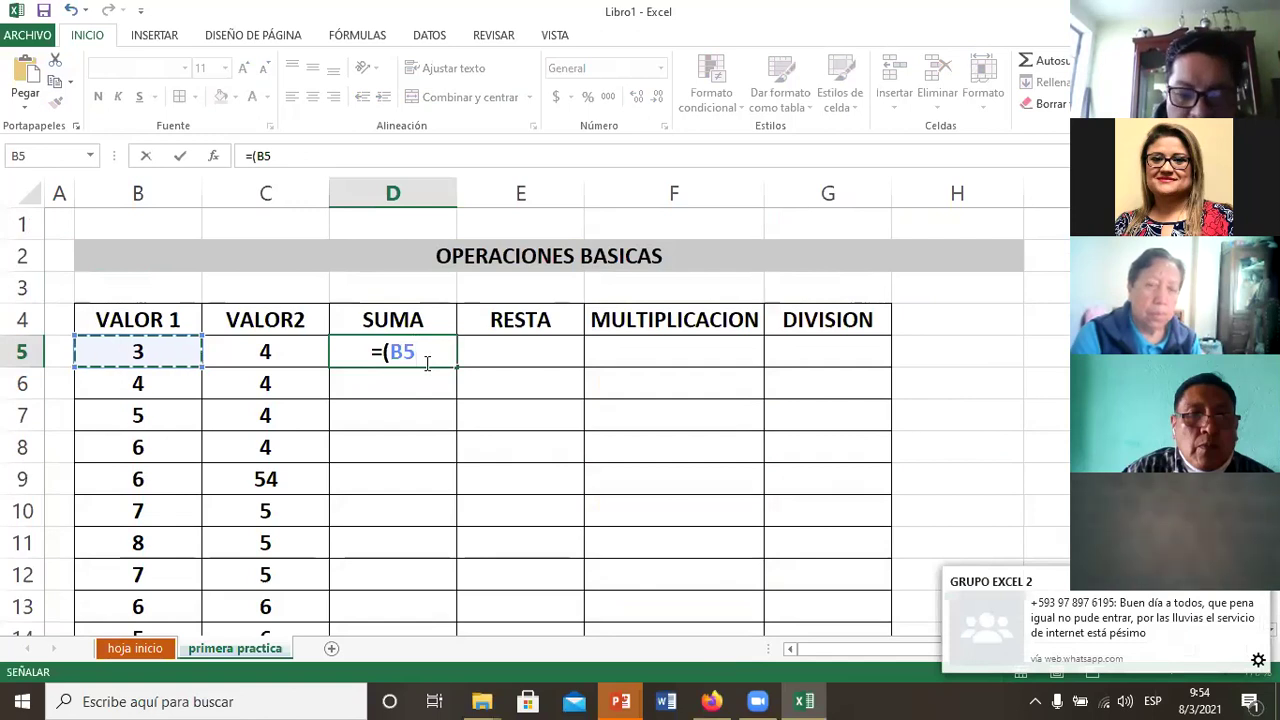
text(+)
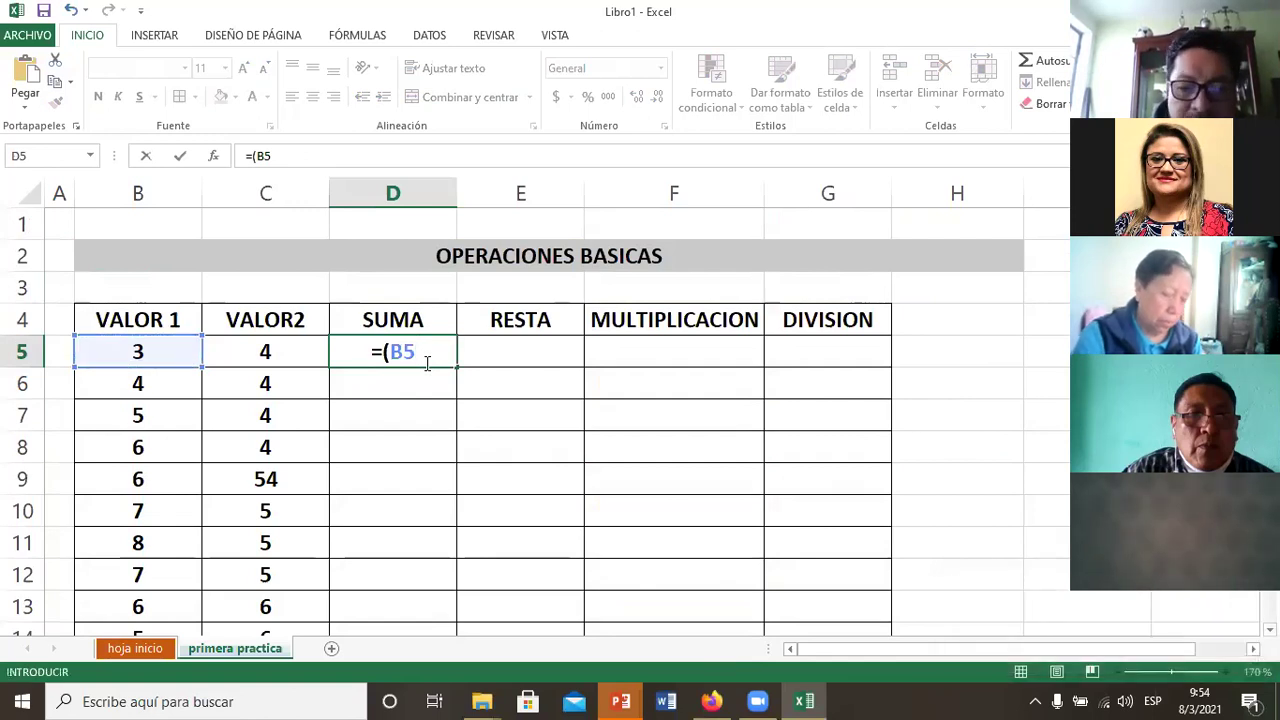
text(+)
key(Left)
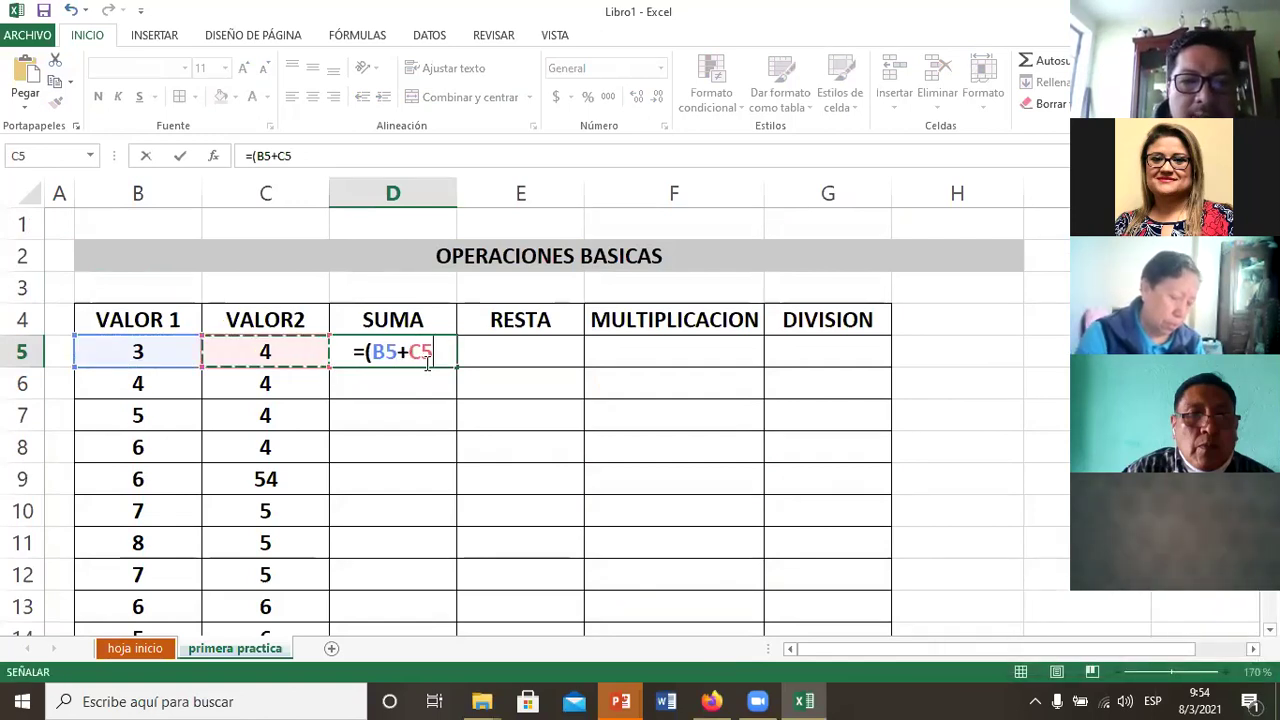
key(Return)
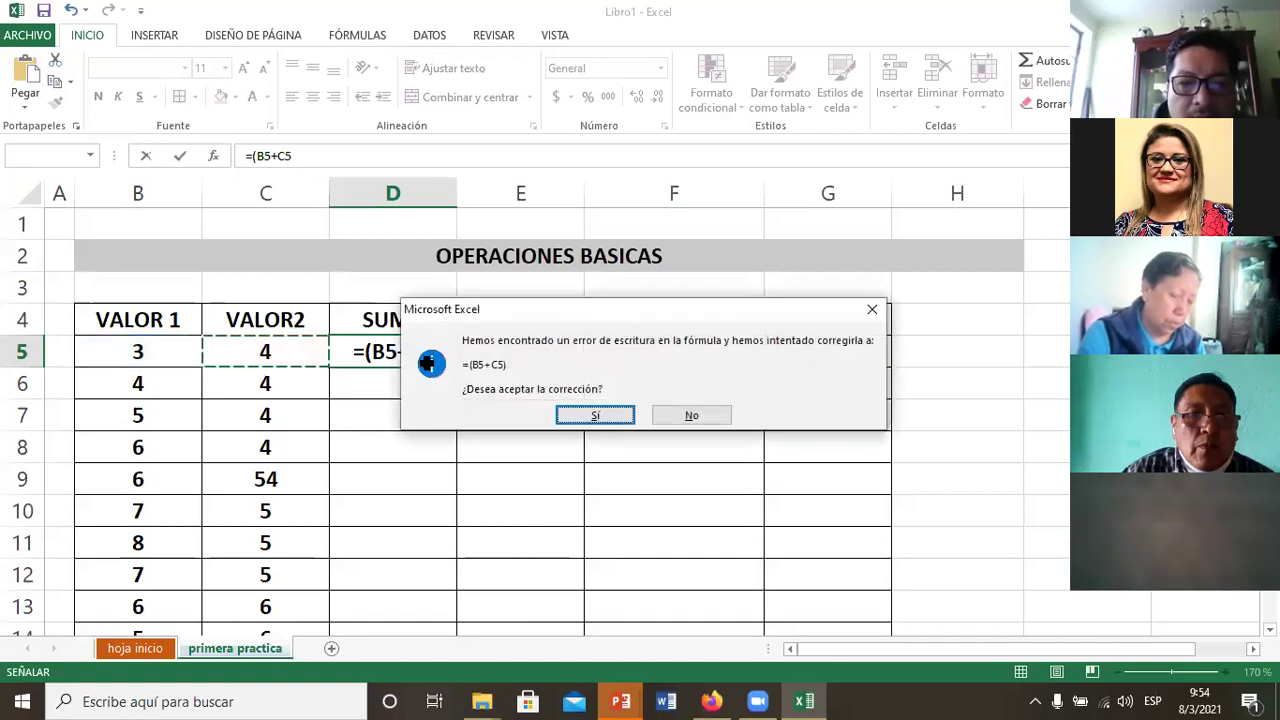
key(Return)
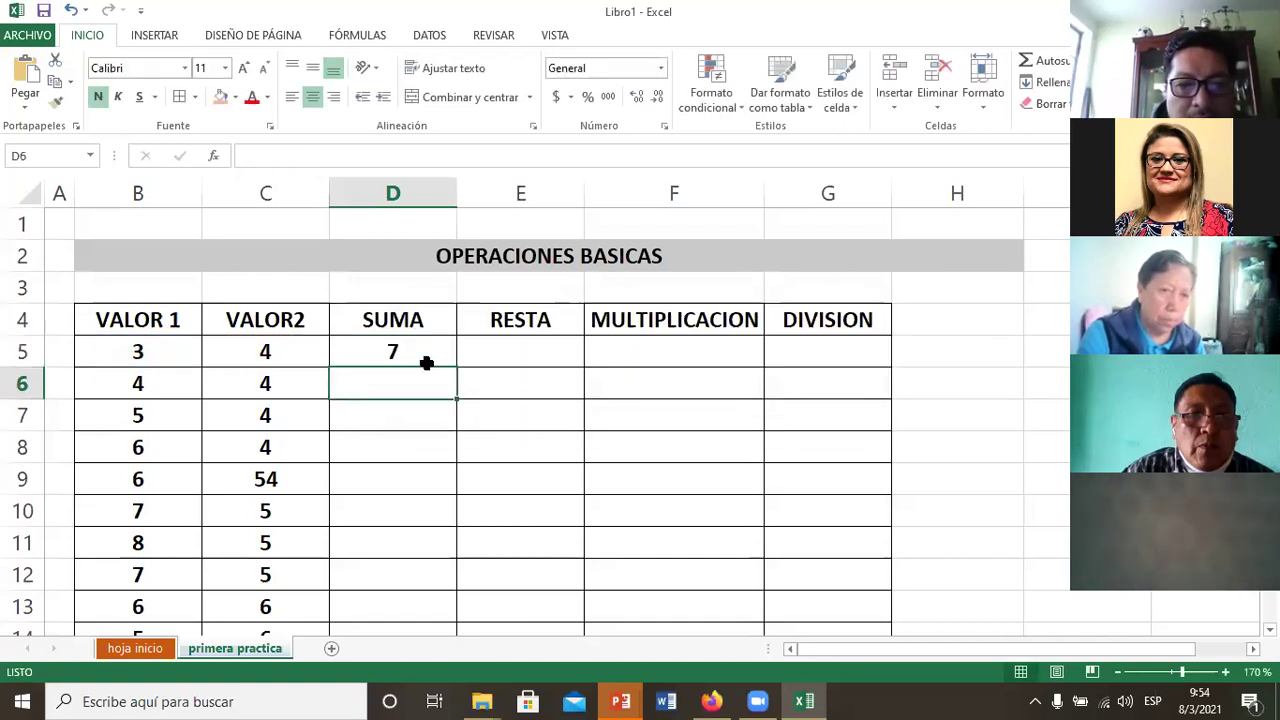
key(Up)
key(Right)
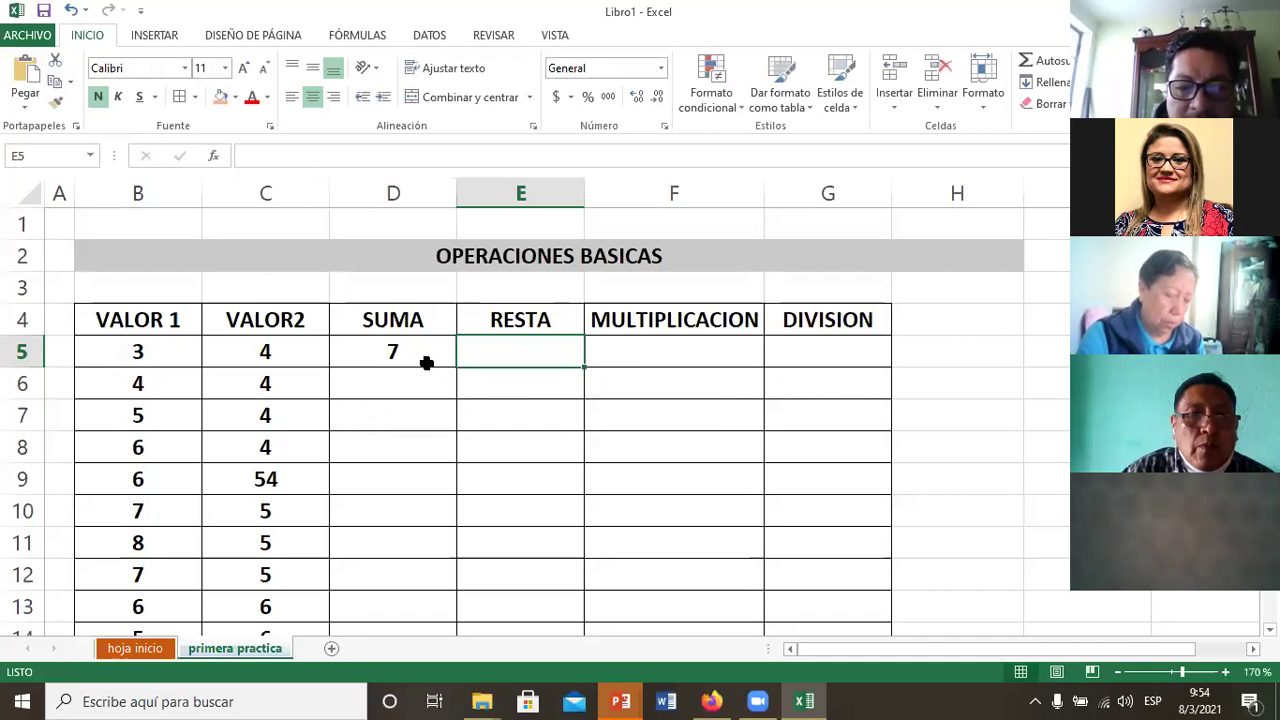
Step: Enter the RESTA formula =(B5-C5) in E5
text(=)
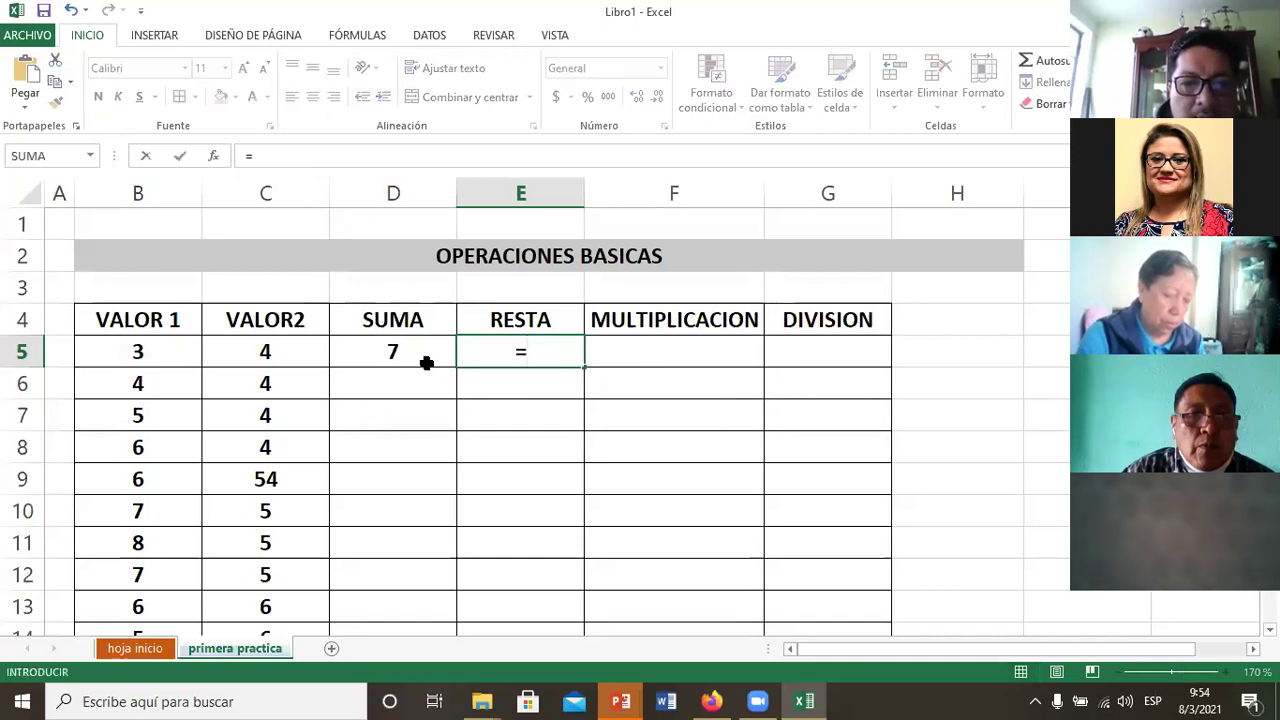
click(426, 363)
key(BackSpace)
key(BackSpace)
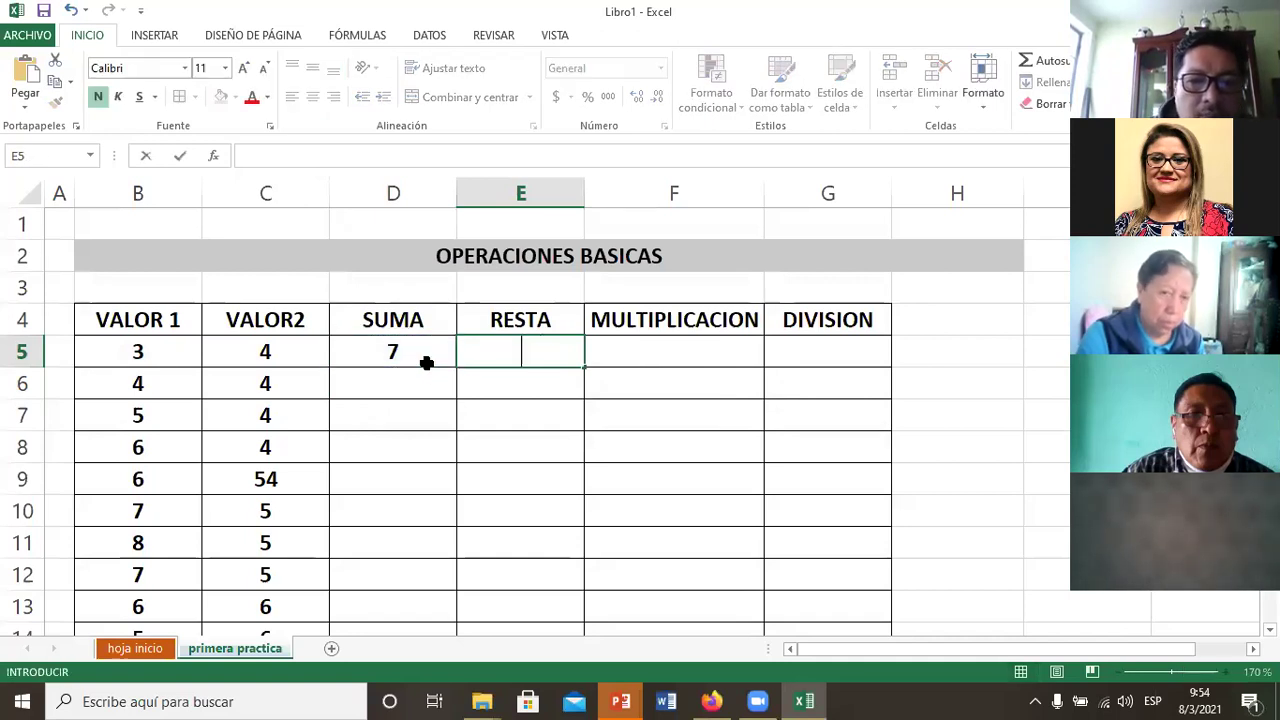
text(()
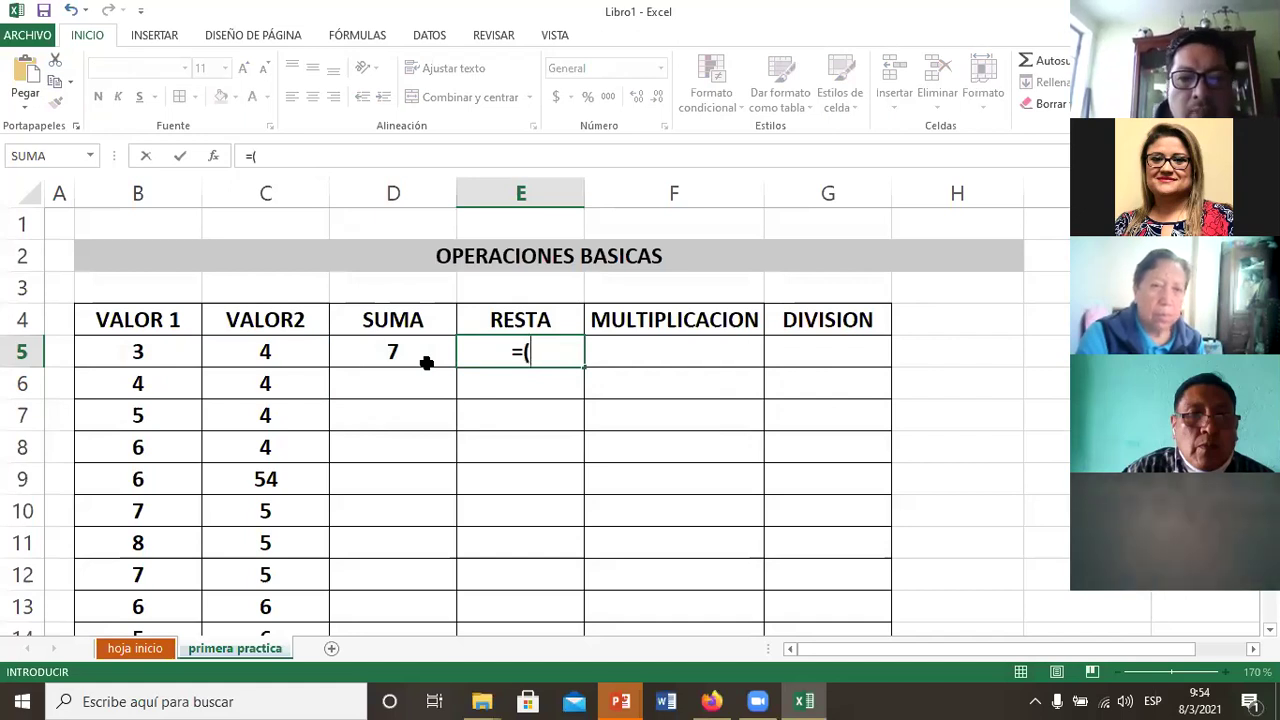
key(Left)
key(Left)
key(Left)
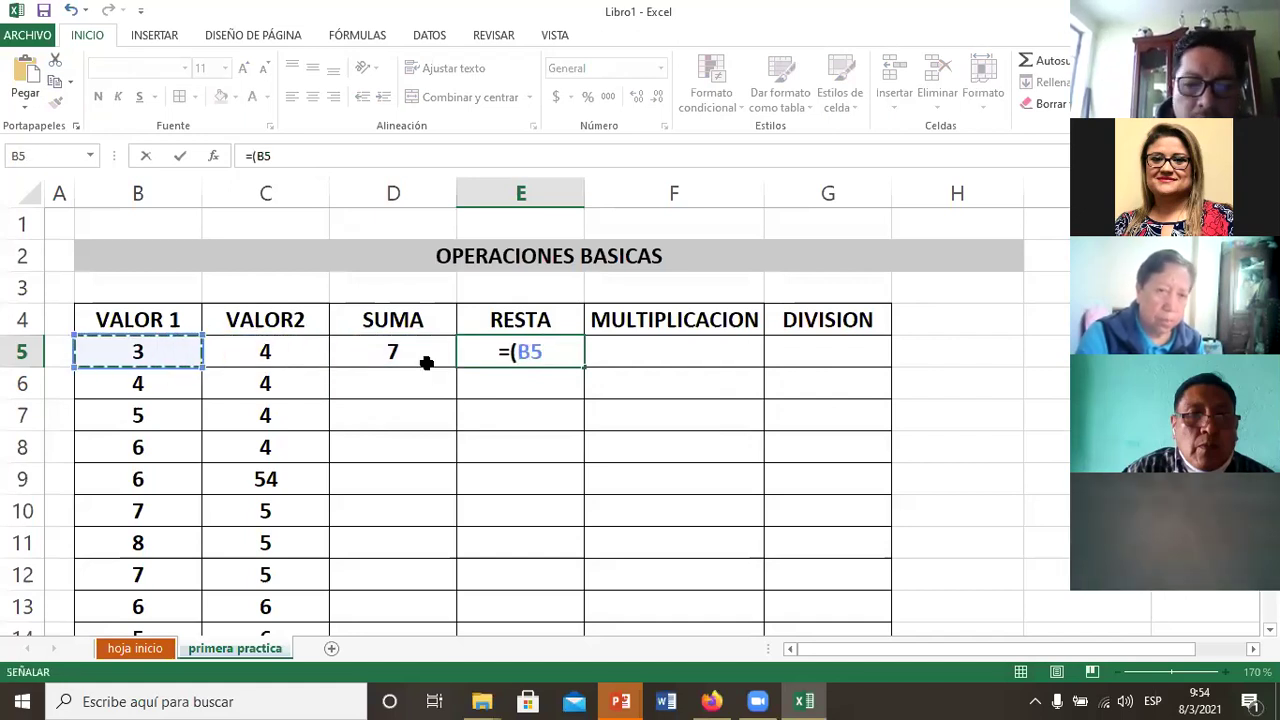
text(-)
key(Left)
key(Left)
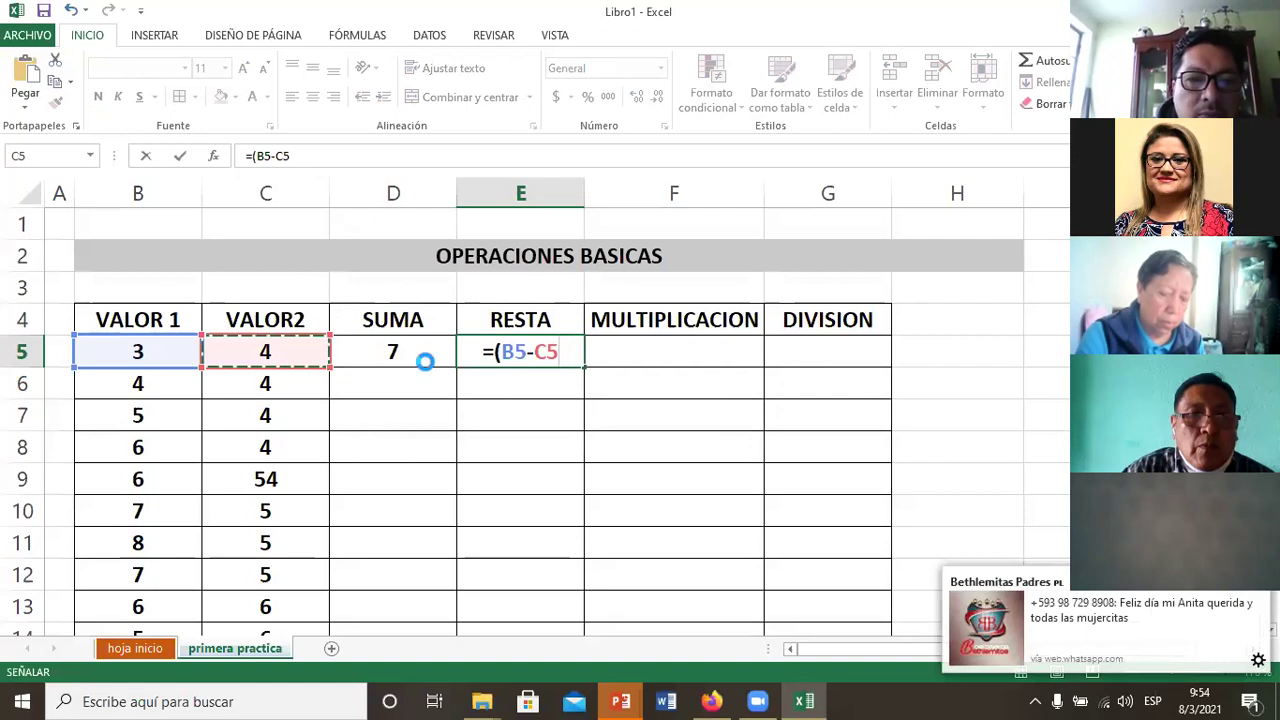
key(Return)
key(Return)
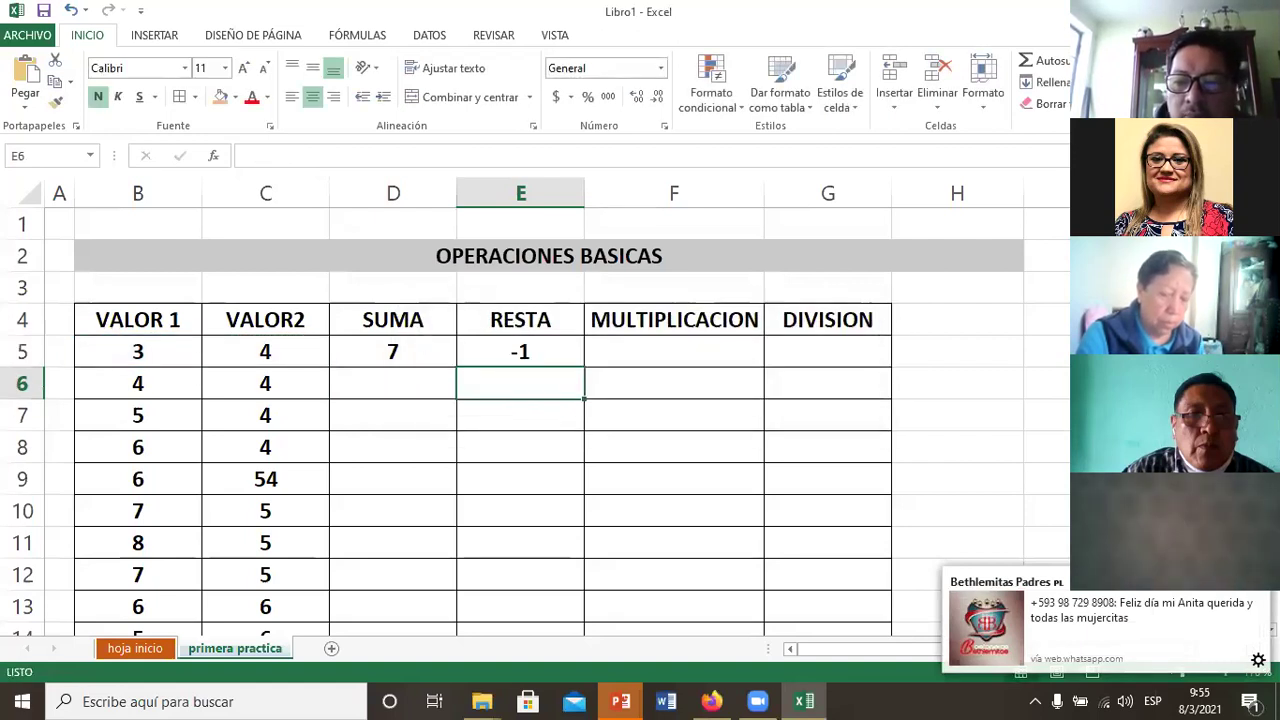
Step: Change VALOR 1 in B5 from 3 to 8, so SUMA shows 12 and RESTA 4
click(1252, 582)
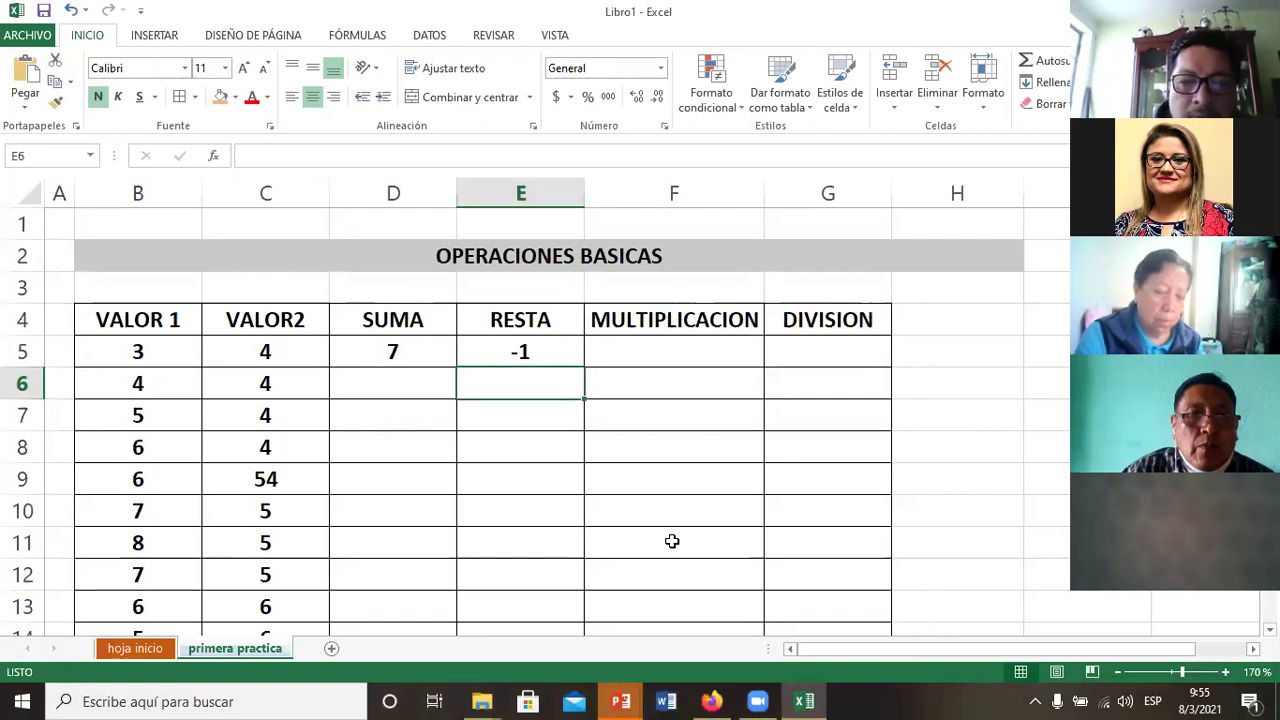
click(176, 371)
click(170, 363)
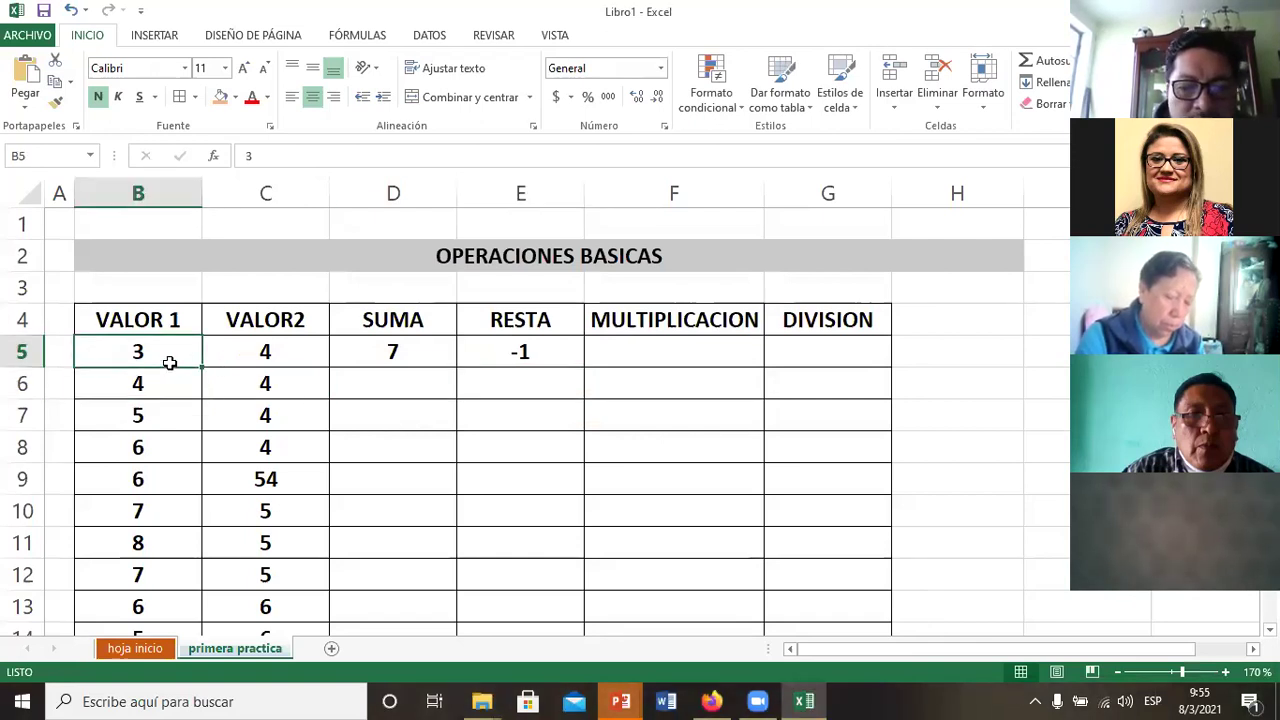
text(8)
key(Return)
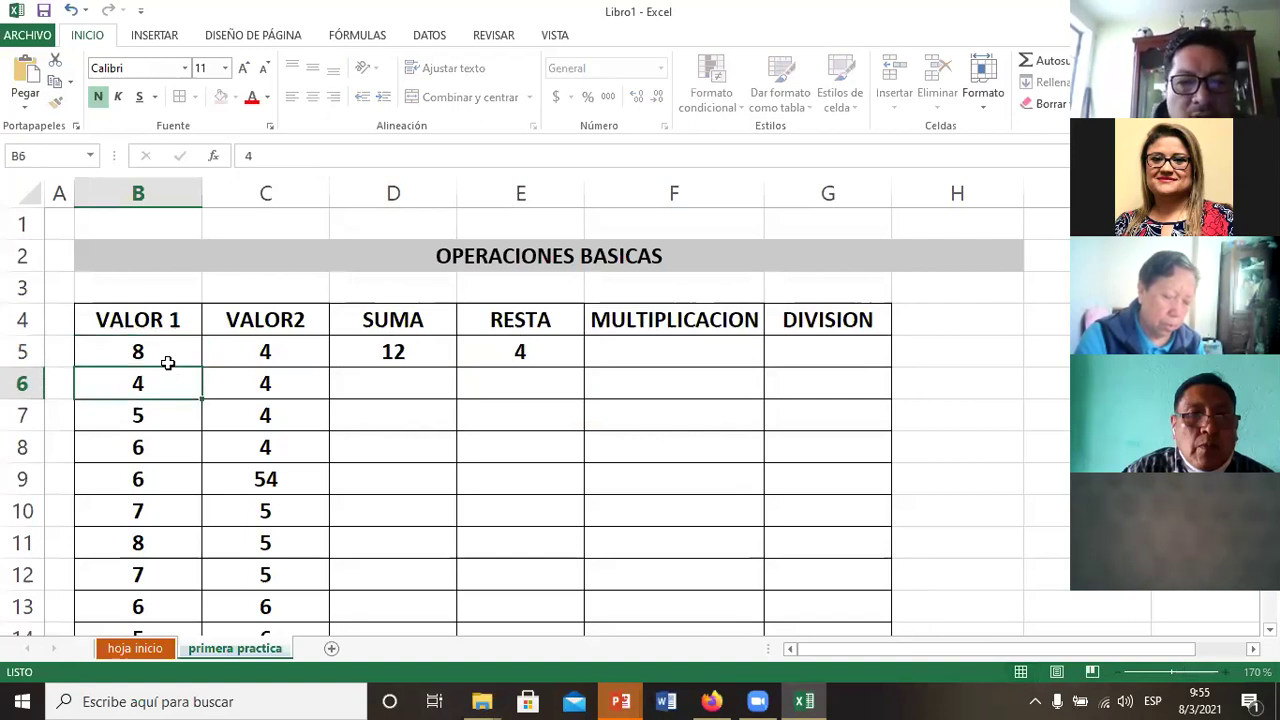
key(Up)
key(Right)
key(Right)
key(Right)
key(Right)
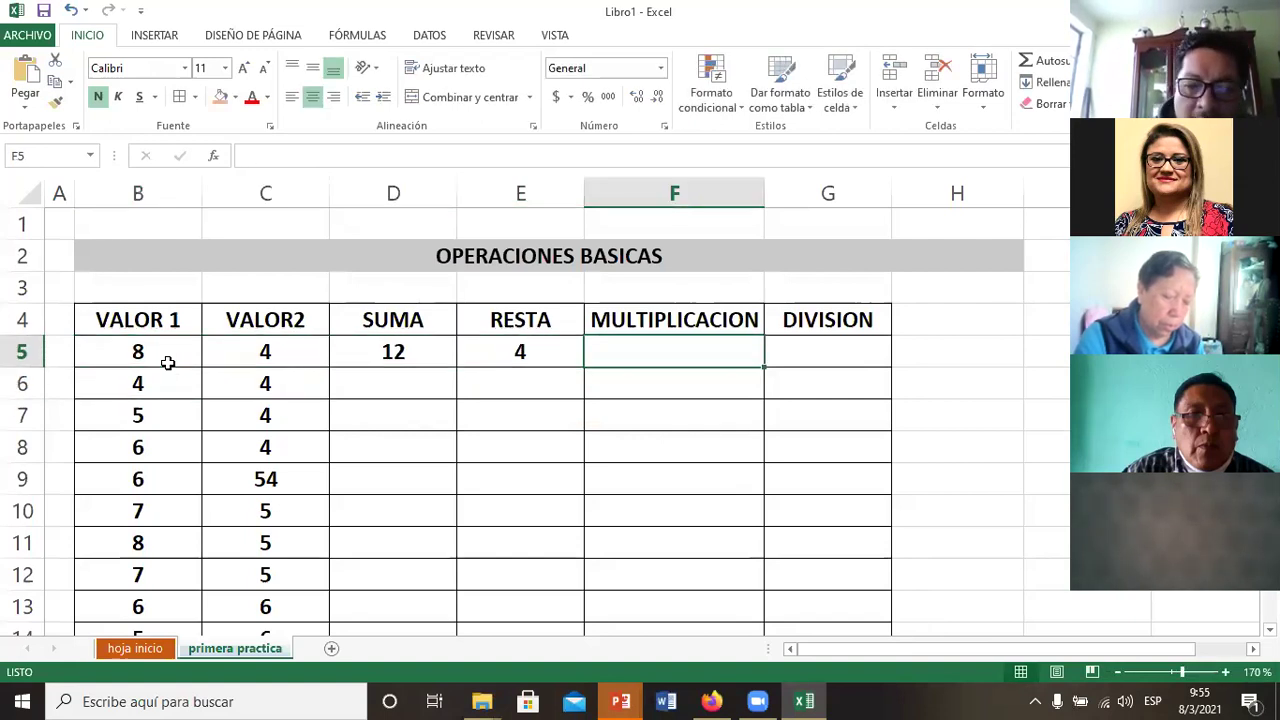
Step: Enter the MULTIPLICACION formula =(B5*C5) in F5, showing 32
text(=()
key(Left)
key(Left)
key(Left)
key(Left)
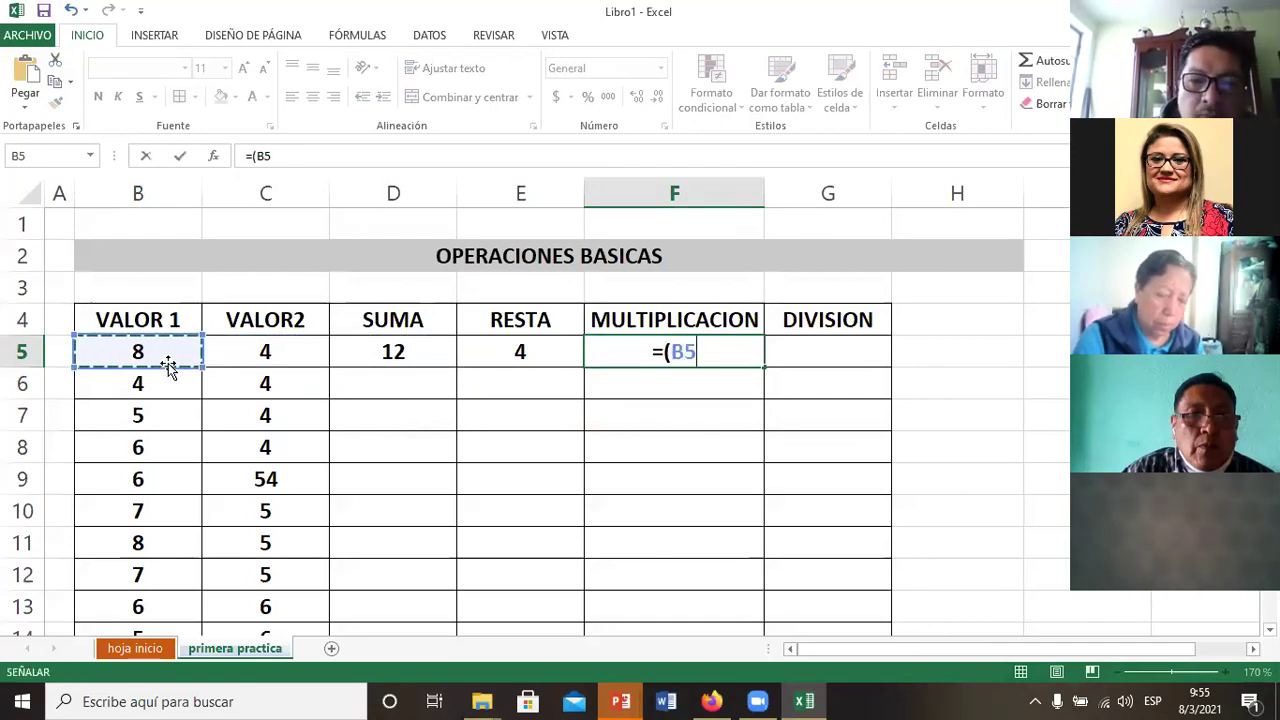
text(*)
key(Left)
key(Left)
key(Left)
key(Left)
key(Right)
key(Return)
key(Return)
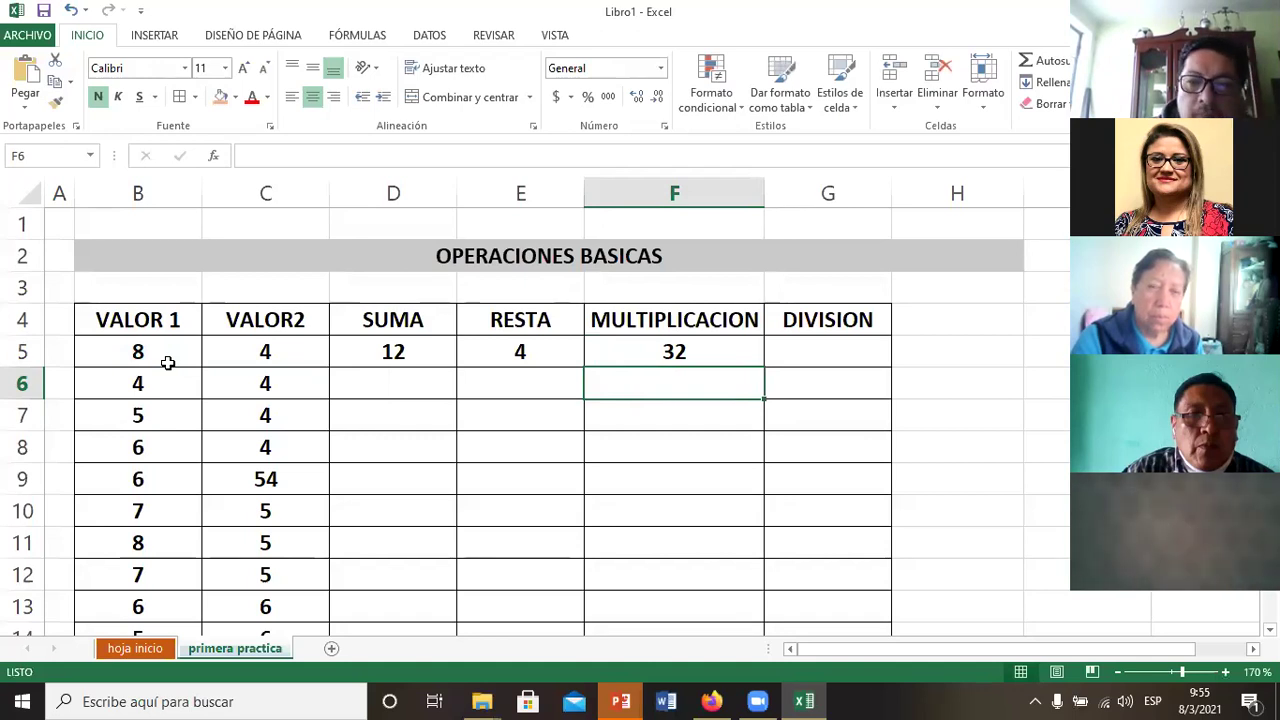
Step: Enter the DIVISION formula =(B5/C5) in G5, accepting Excel's correction, showing 2
key(Up)
key(Right)
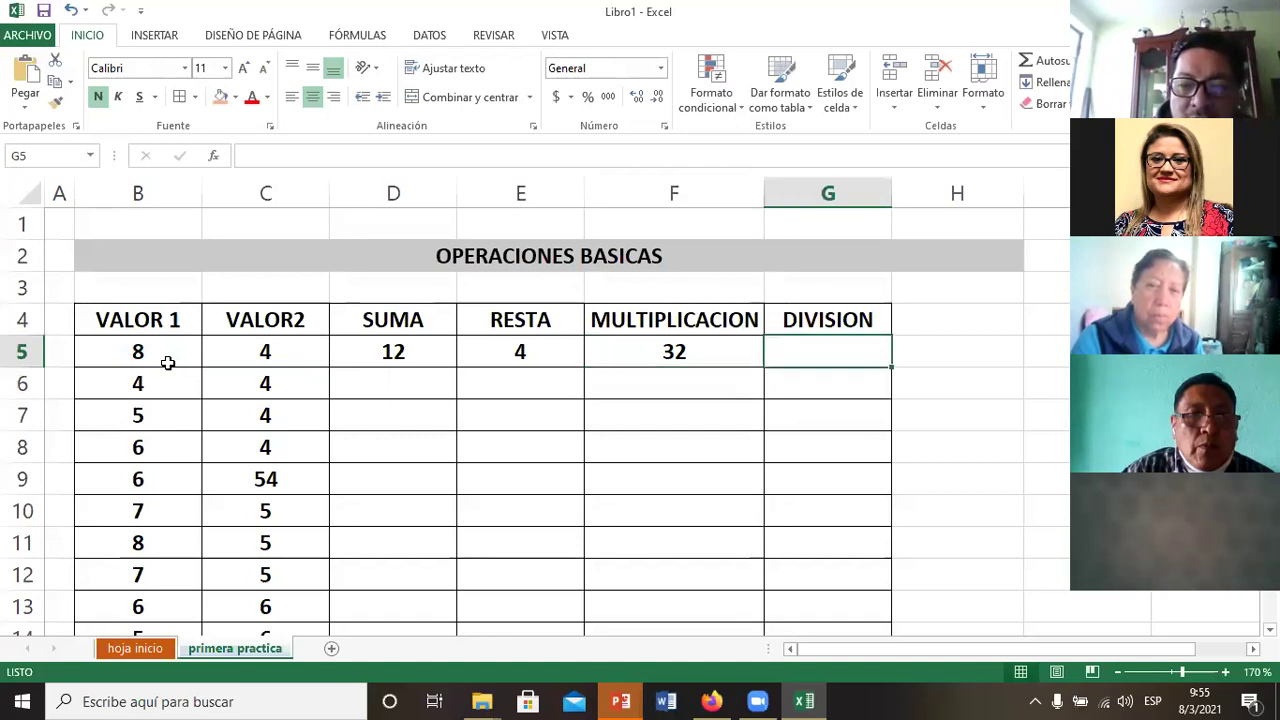
text(=)
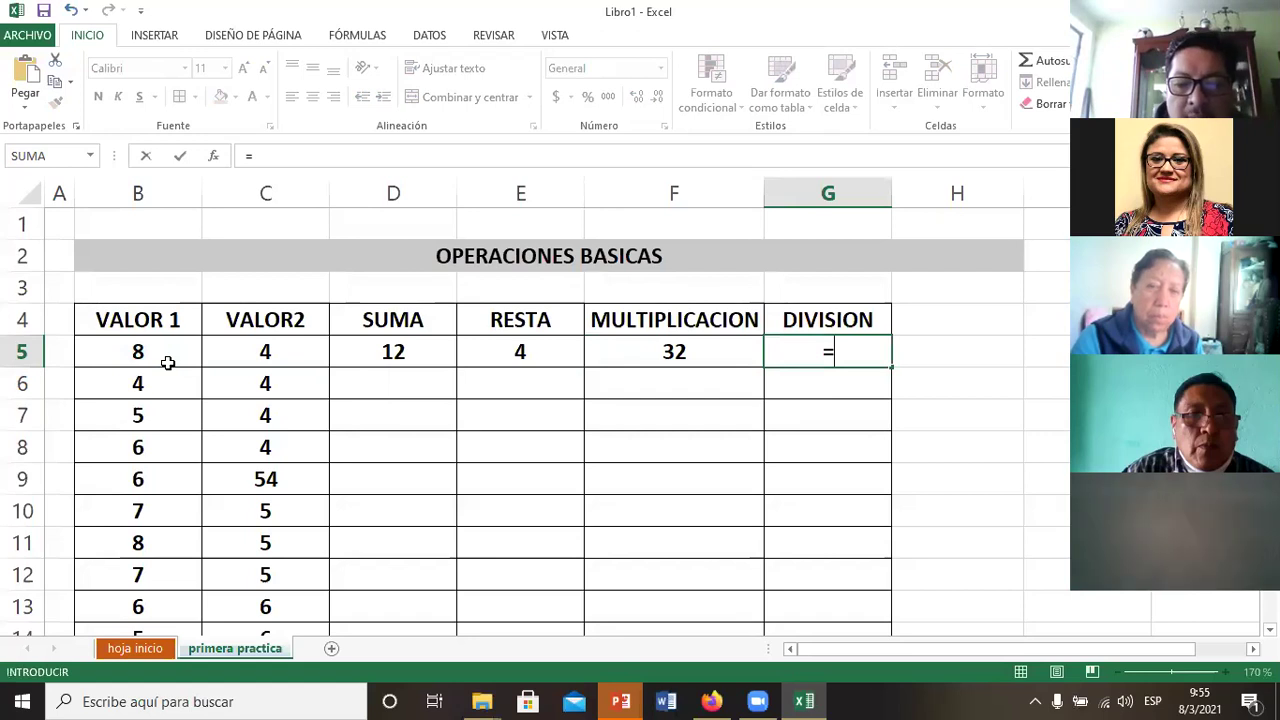
text(()
key(Left)
key(Left)
key(Left)
key(Left)
key(Left)
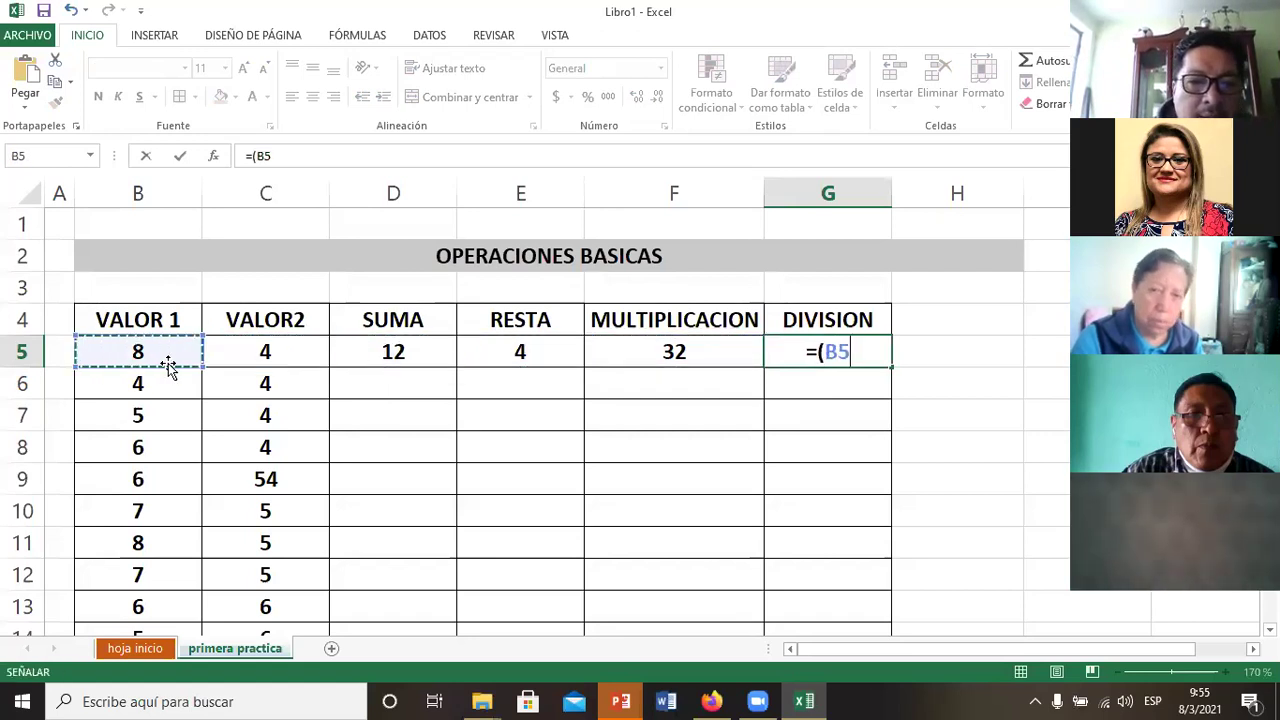
text(/)
key(Left)
key(Left)
key(Left)
key(Return)
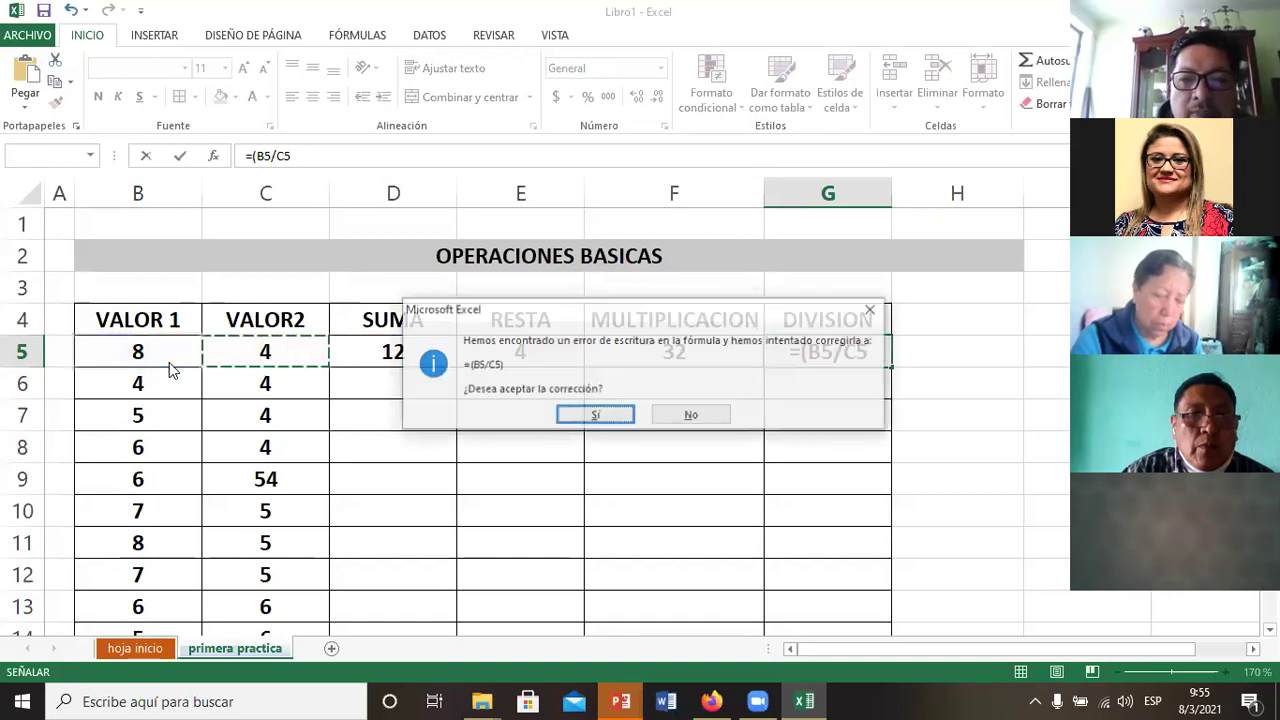
key(Return)
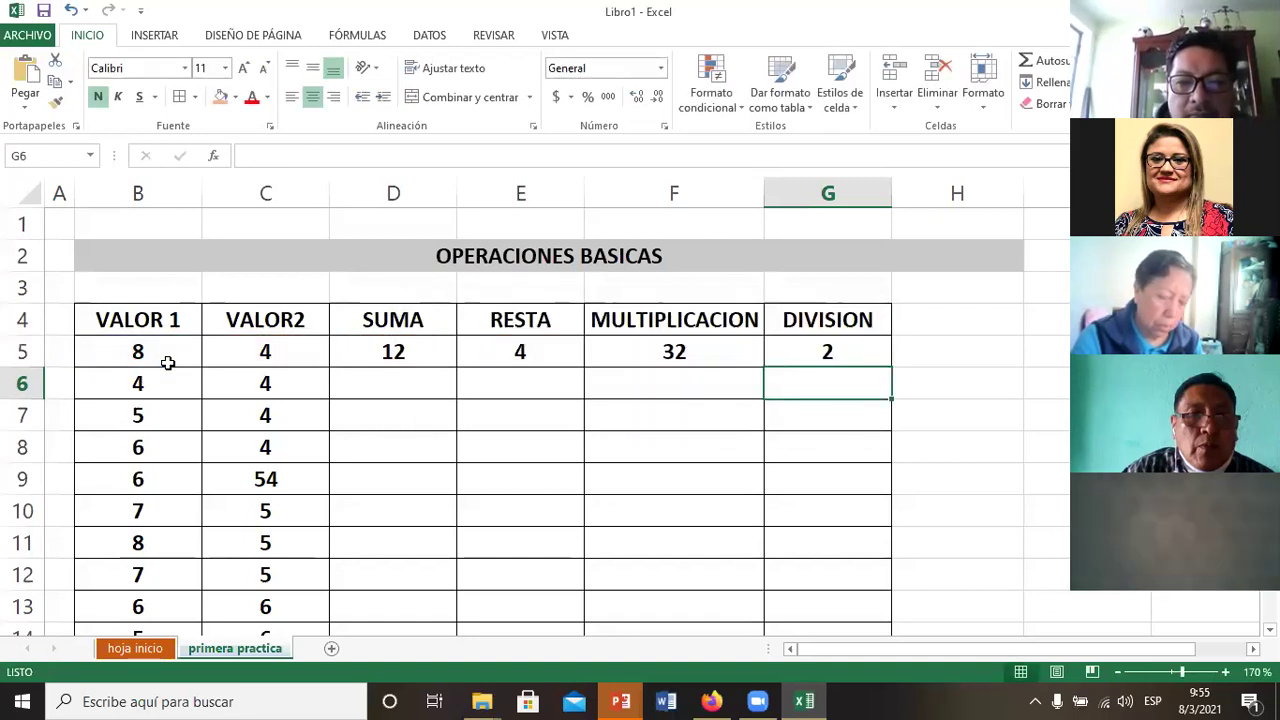
key(Up)
key(BackSpace)
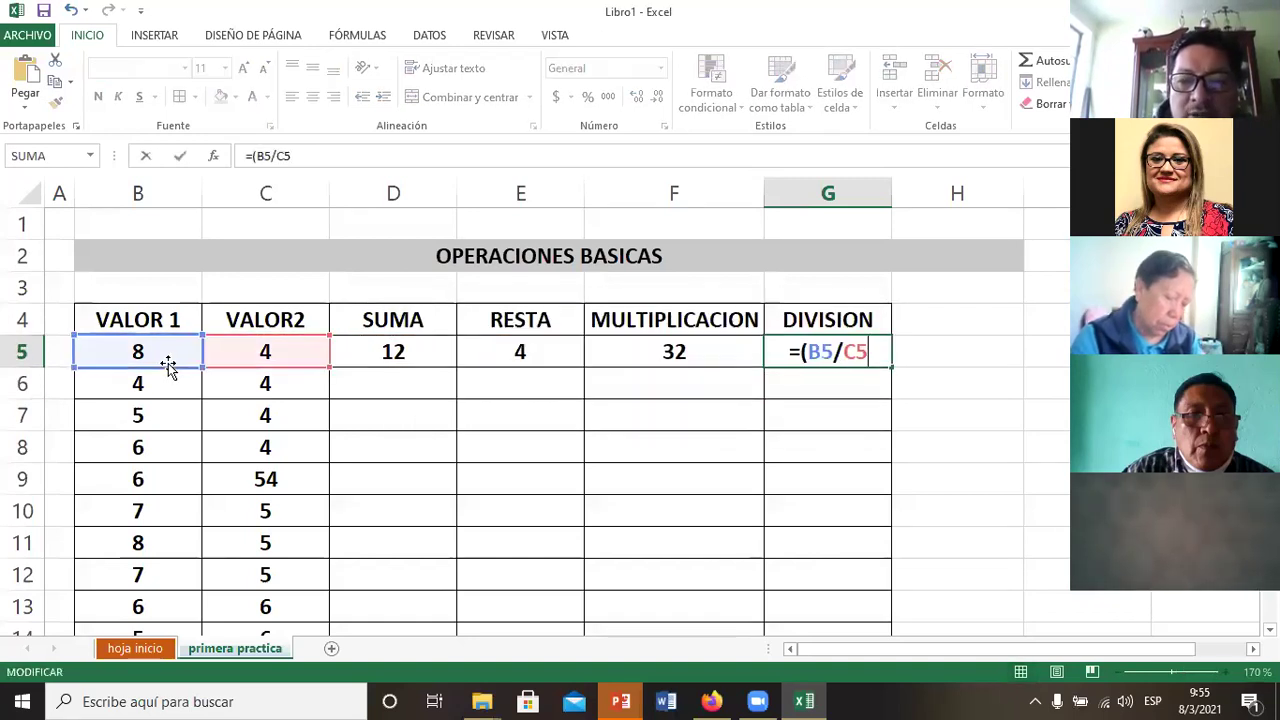
key(Return)
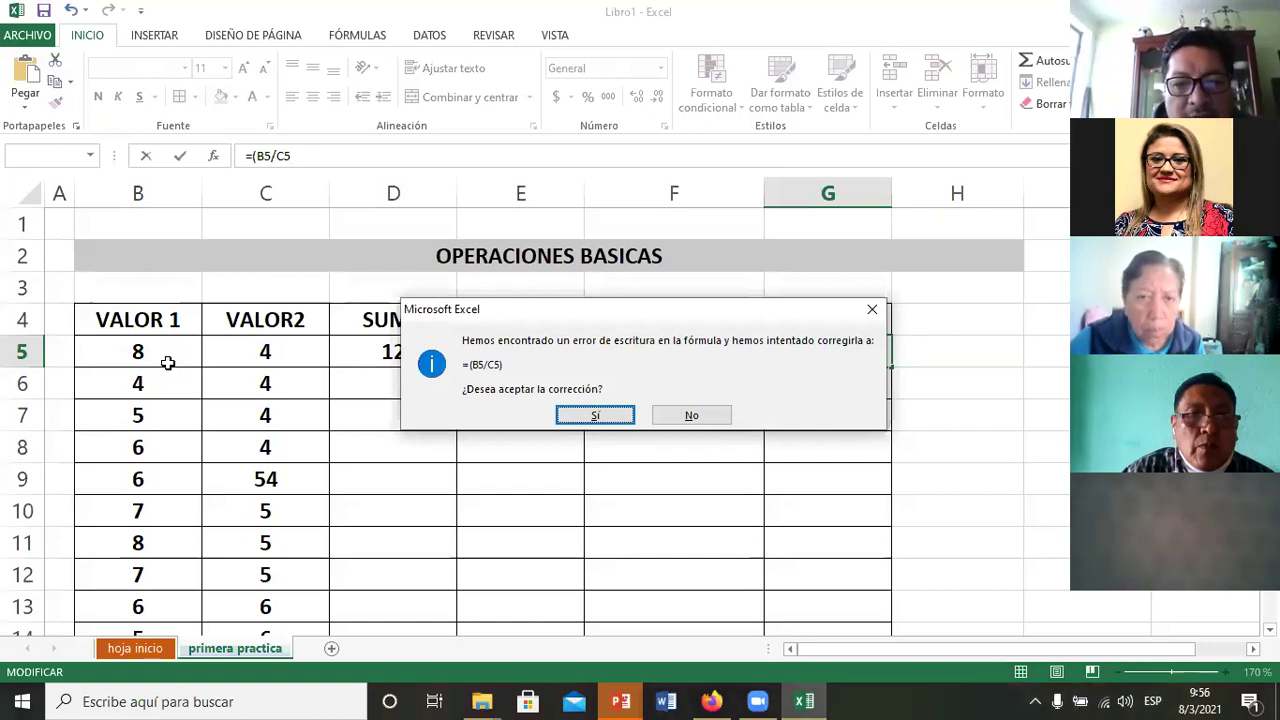
key(Return)
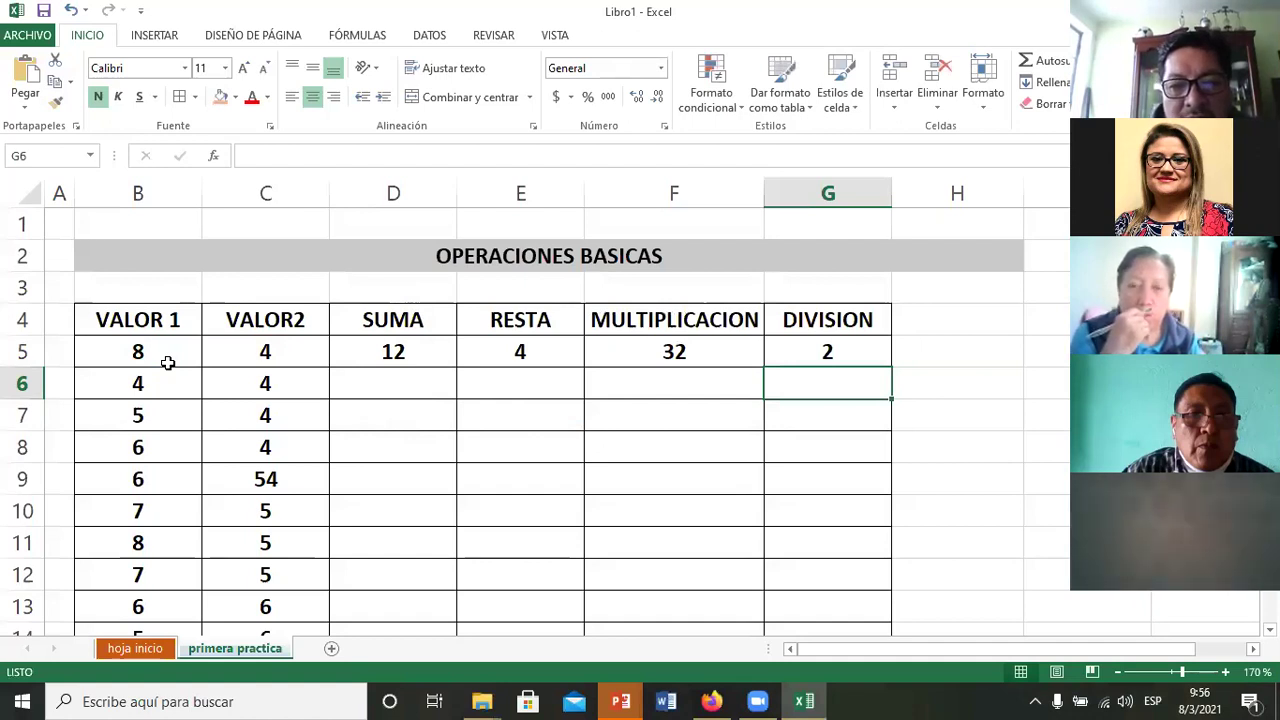
Step: Select D5:G5 and fill the four formulas down through row 15
key(Up)
key(Left)
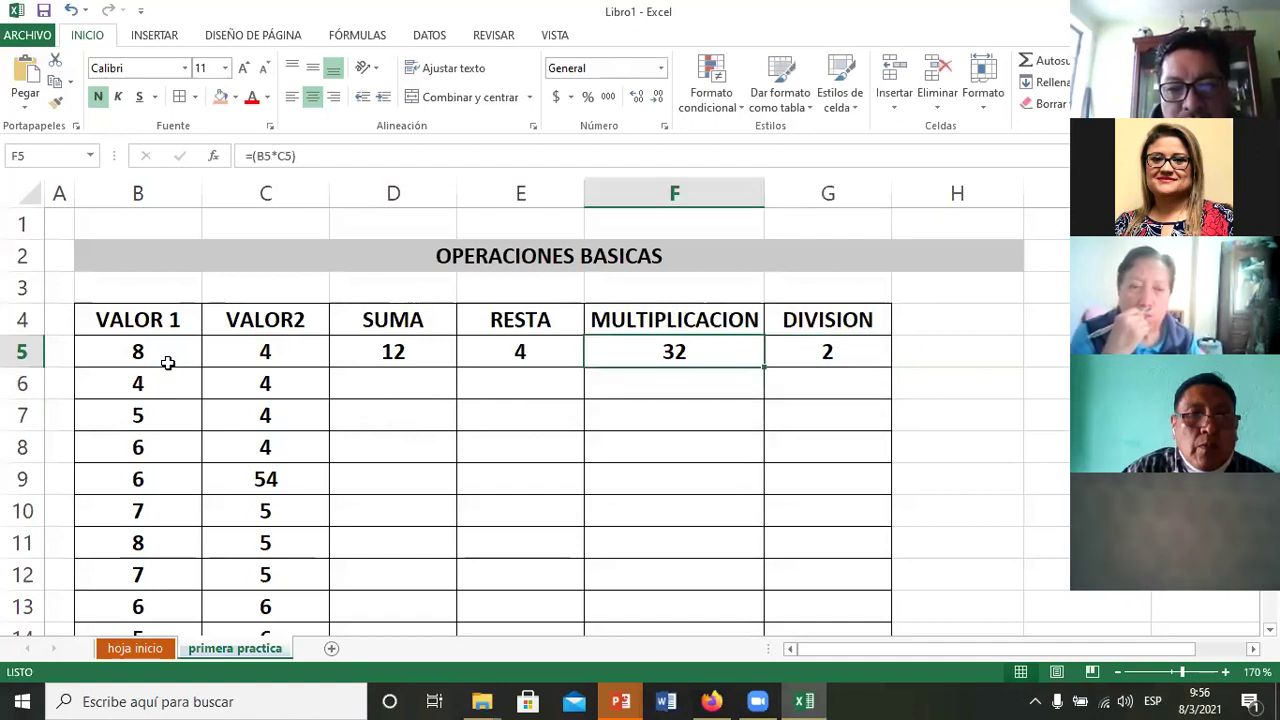
key(Left)
key(Left)
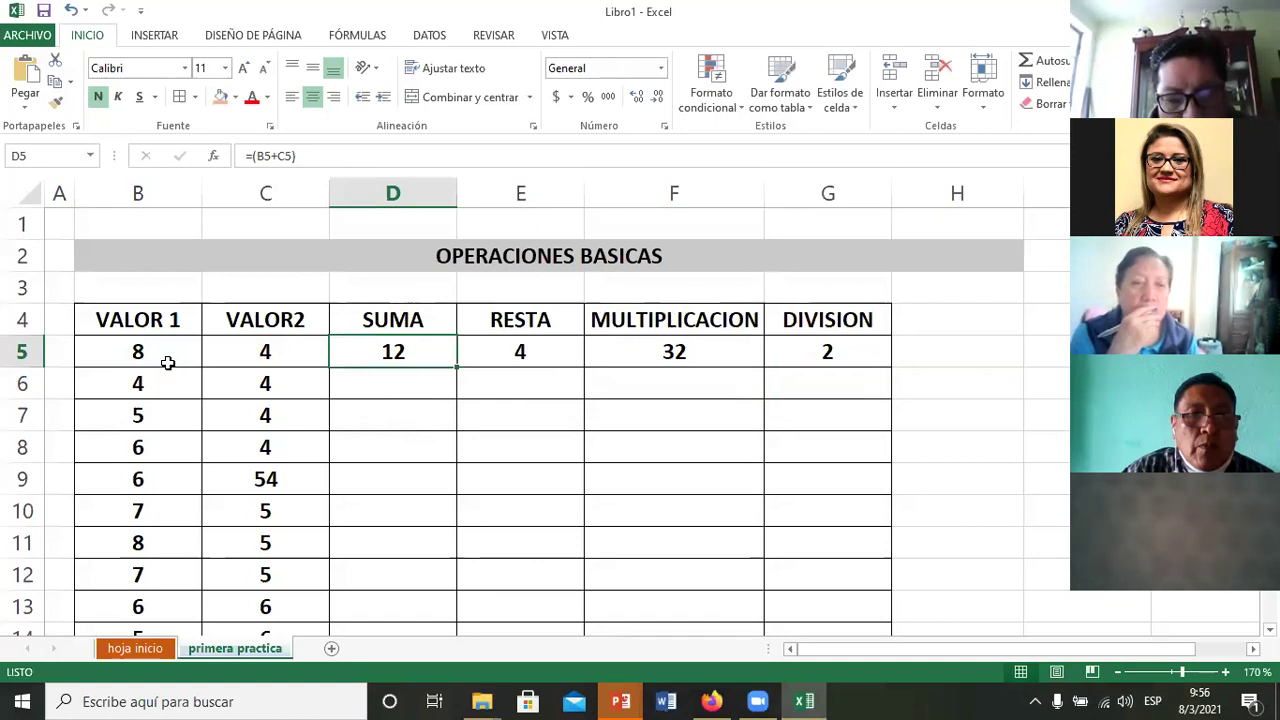
key(shift+Right)
key(shift+Right)
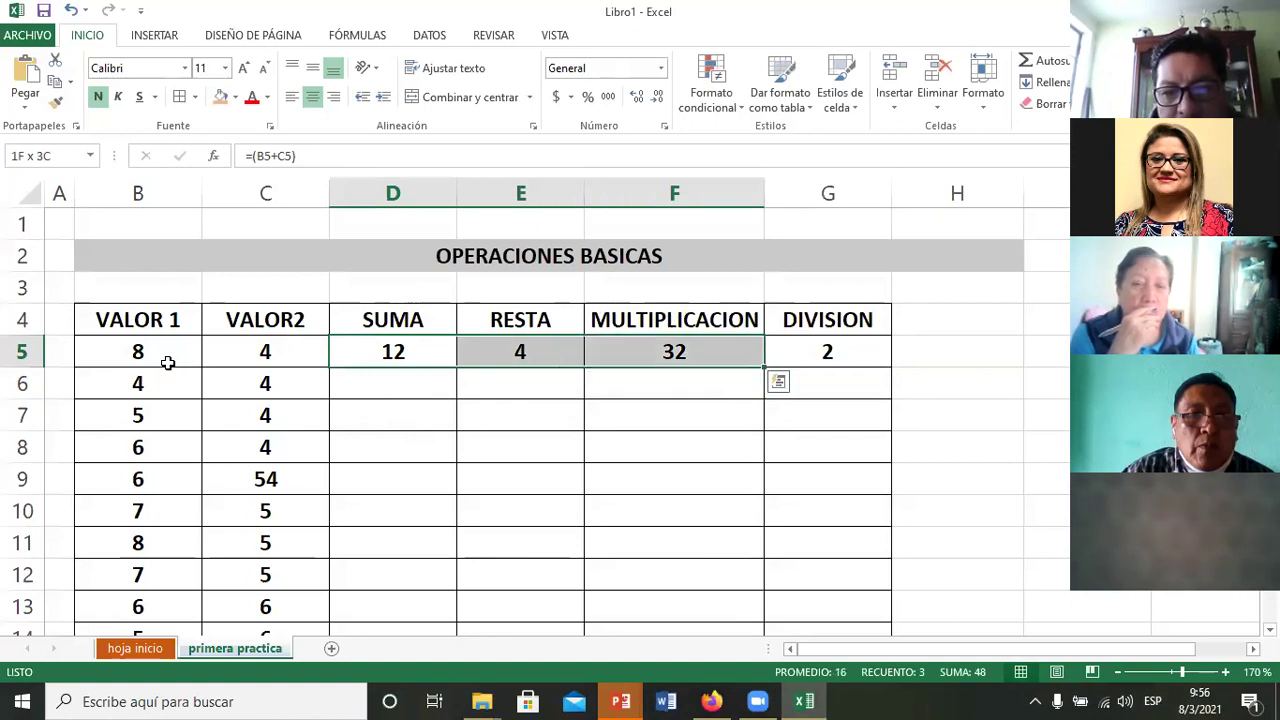
key(shift+Right)
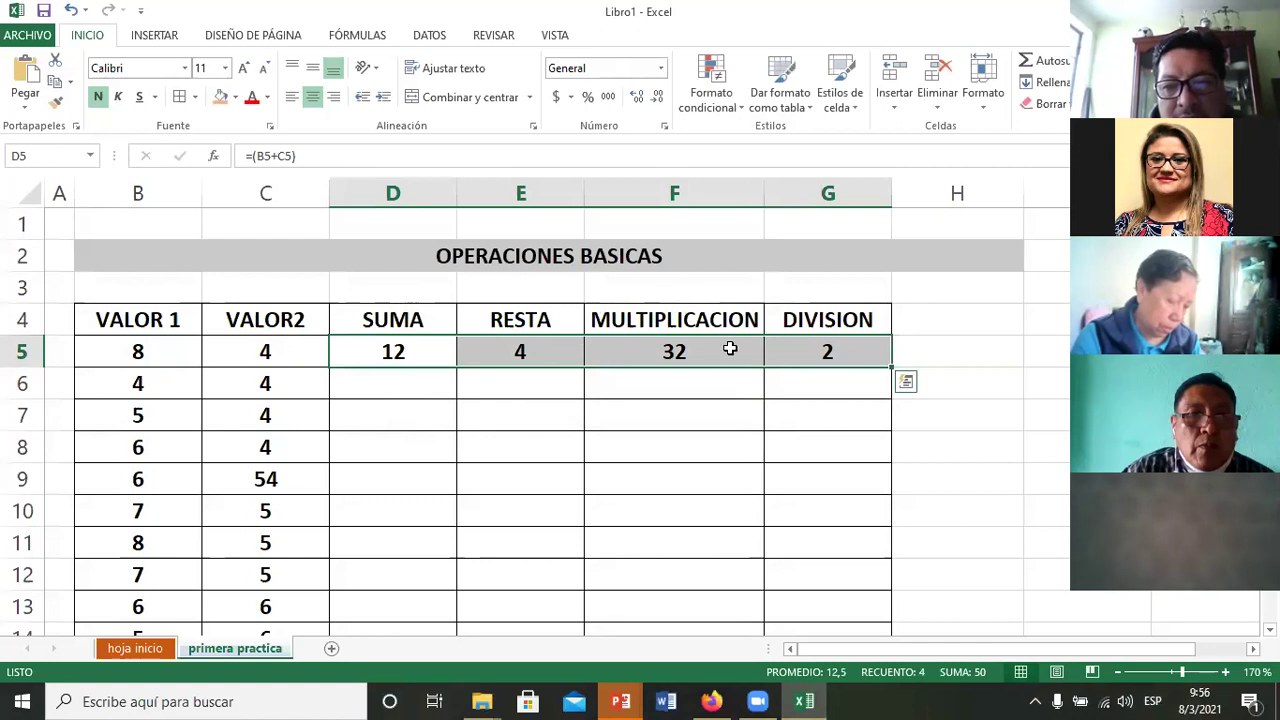
double_click(890, 368)
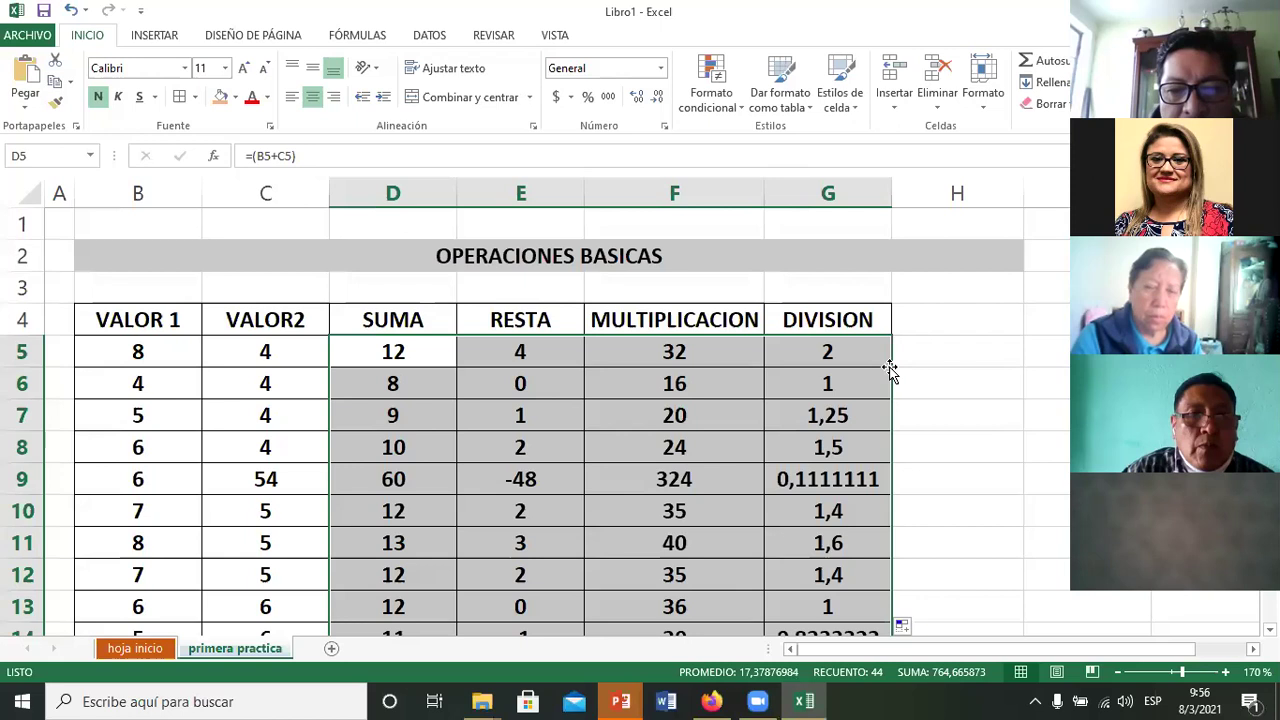
Step: Check the SUMA formula in row 15, which shows 11
key(Down)
key(Down)
key(Down)
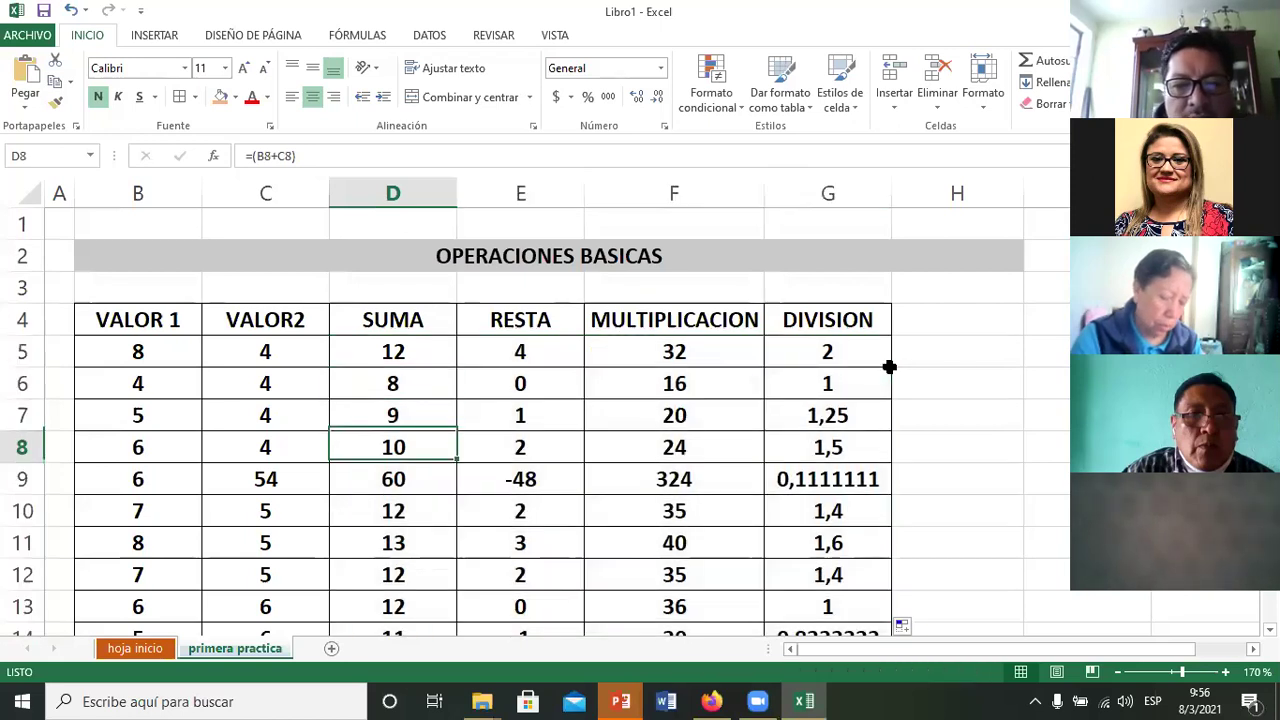
key(Down)
key(Down)
key(Down)
key(Down)
key(Down)
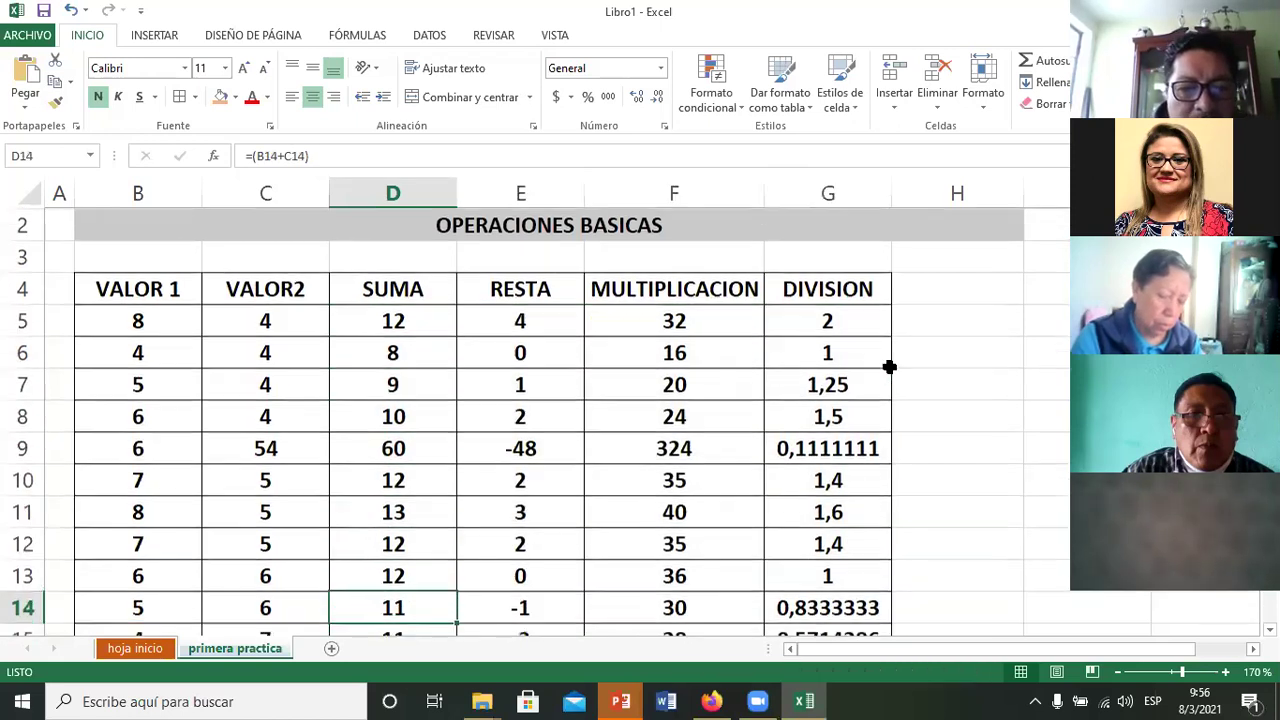
key(Down)
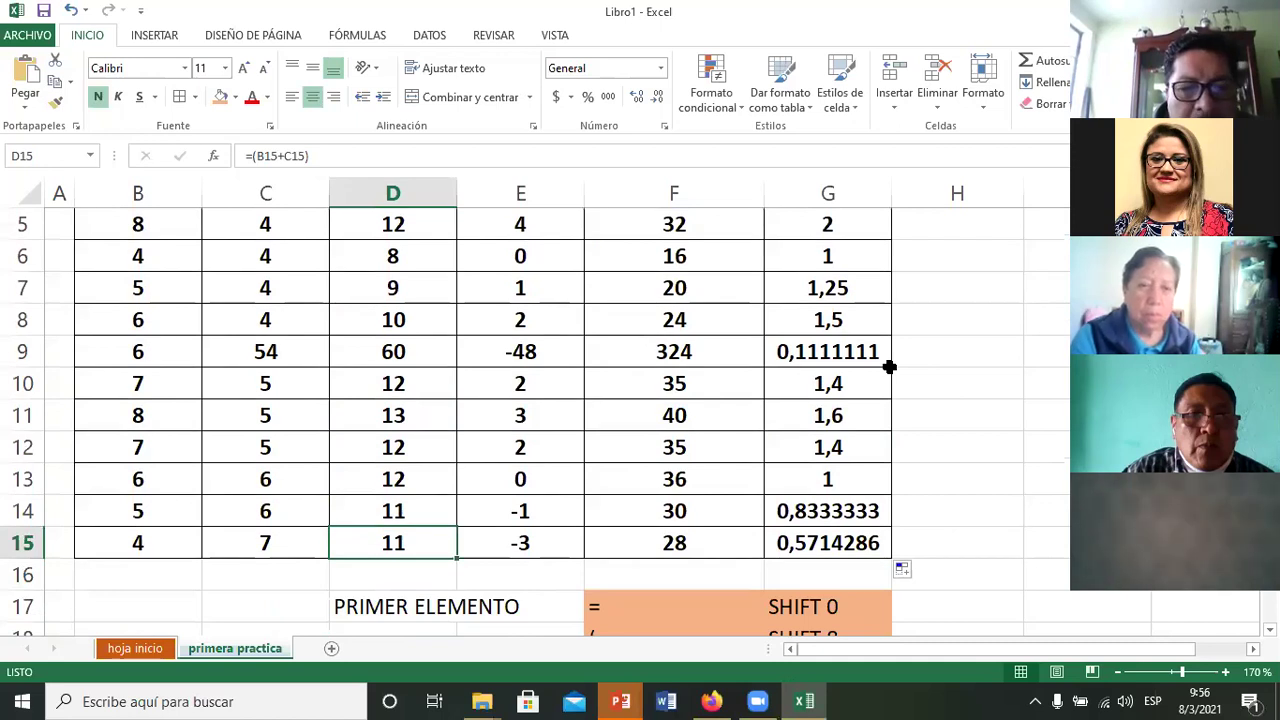
key(F2)
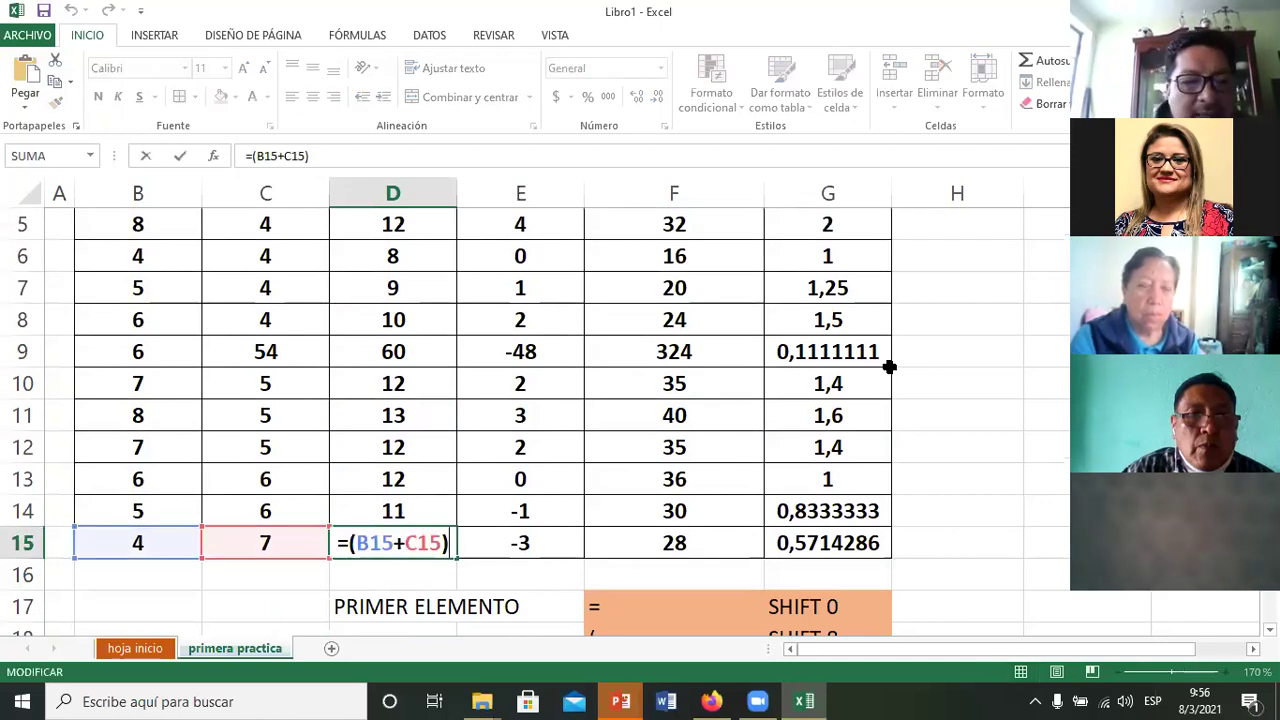
key(Return)
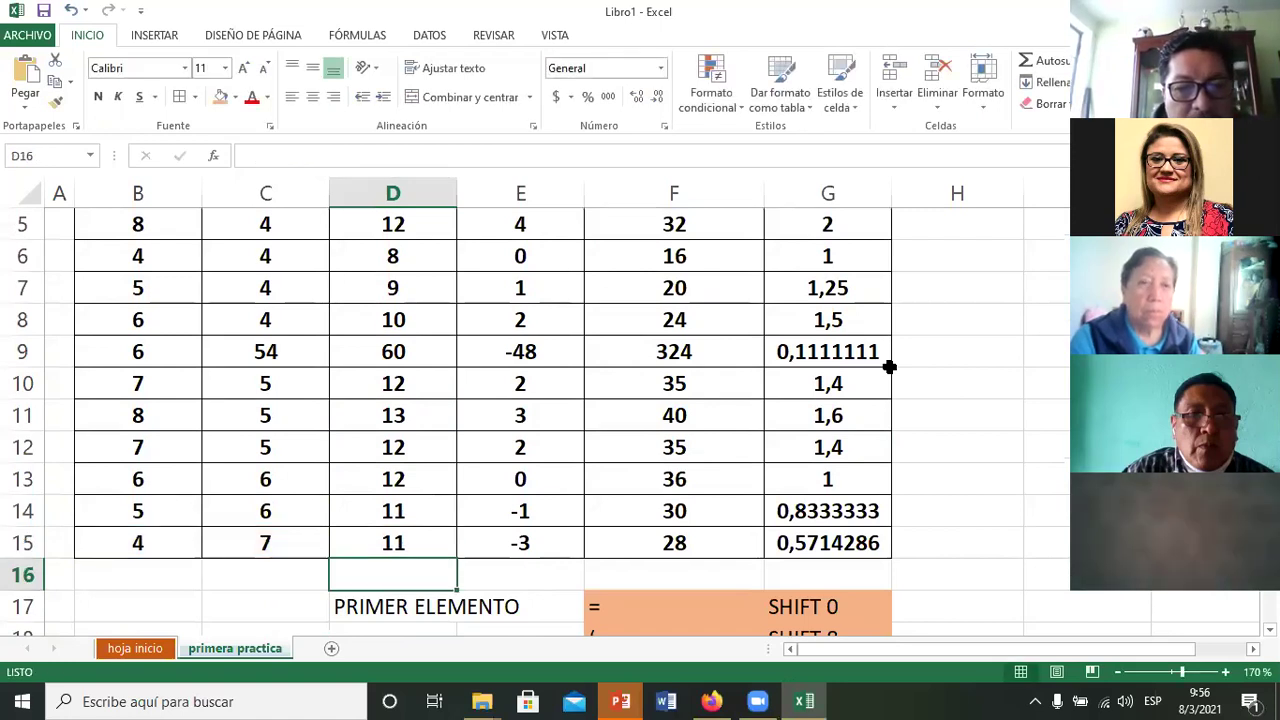
Step: Review the row 15 results and select the result block D5:G15
key(Right)
key(Up)
key(Right)
key(Right)
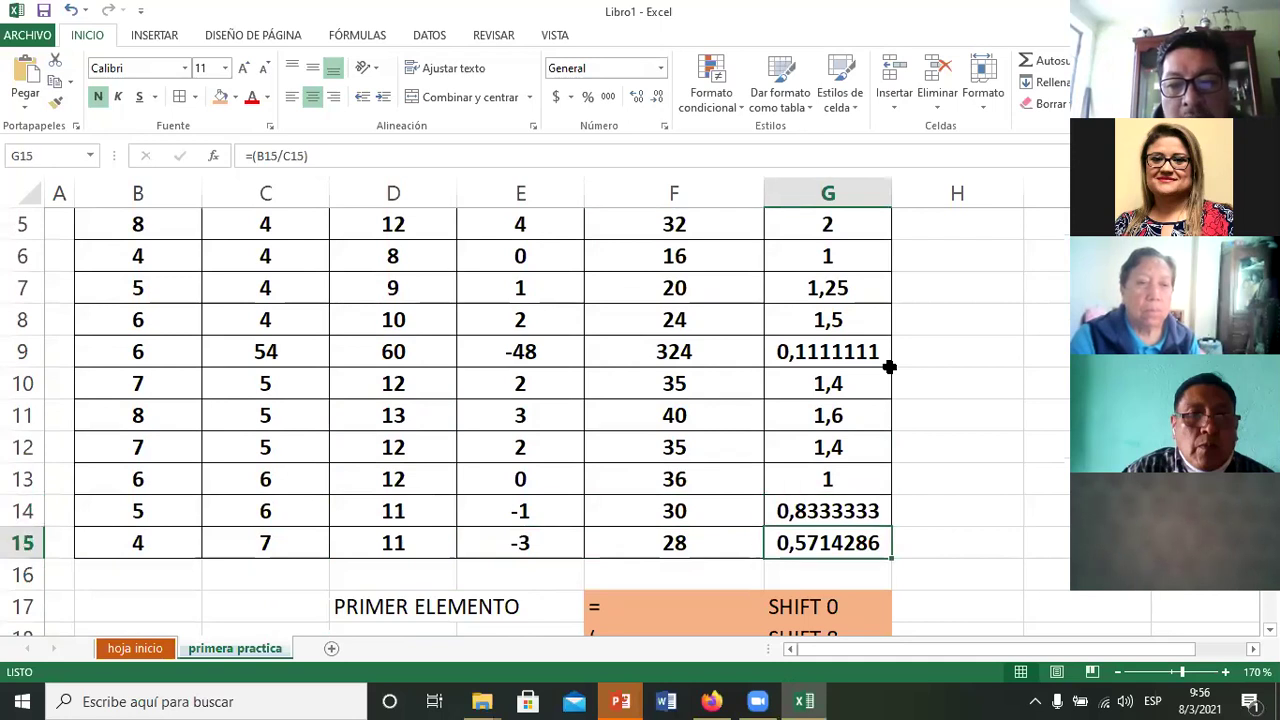
key(Up)
key(Up)
key(Up)
key(Up)
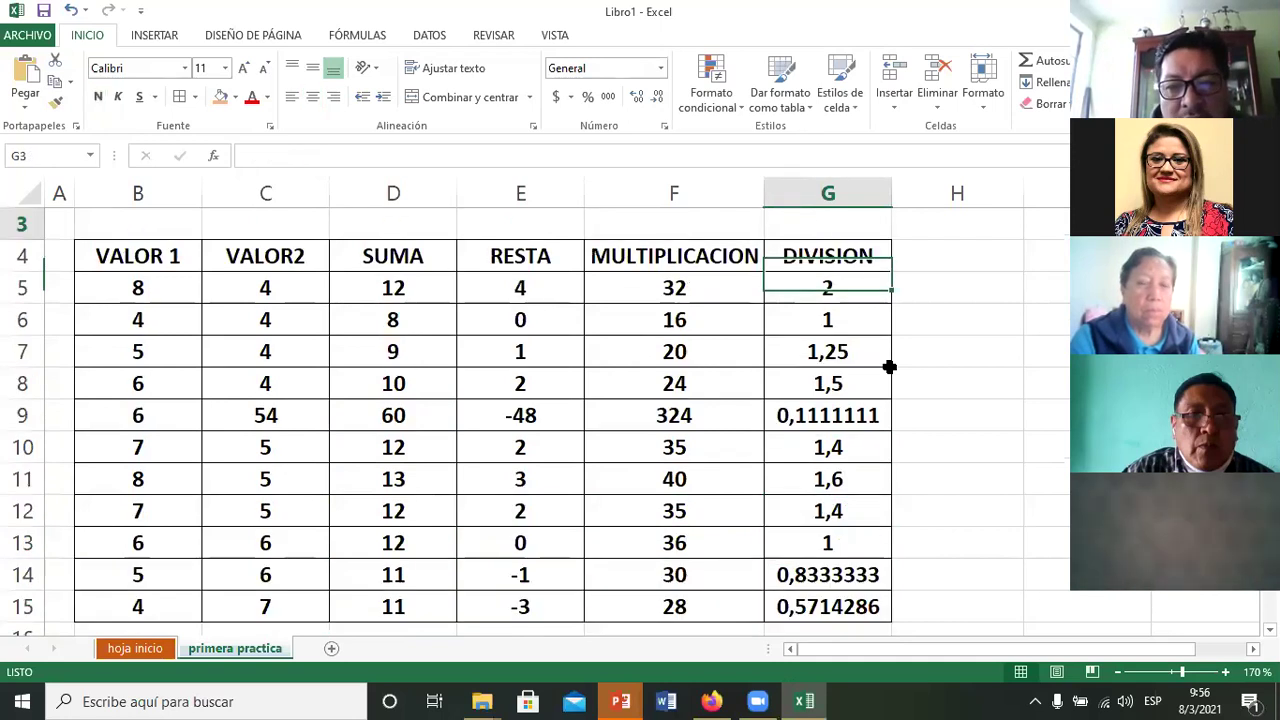
key(Up)
key(Up)
key(Up)
key(Down)
key(Down)
key(Down)
key(Down)
key(Left)
key(Left)
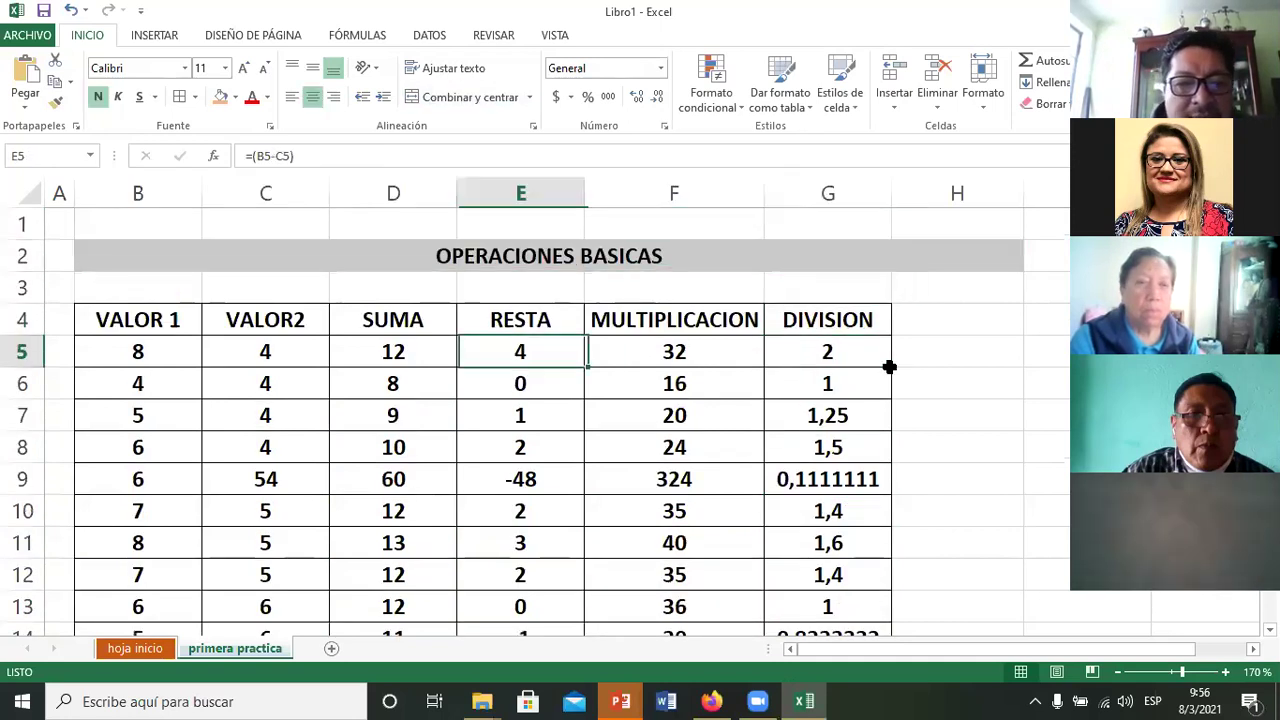
key(Left)
key(shift+Right)
key(shift+Right)
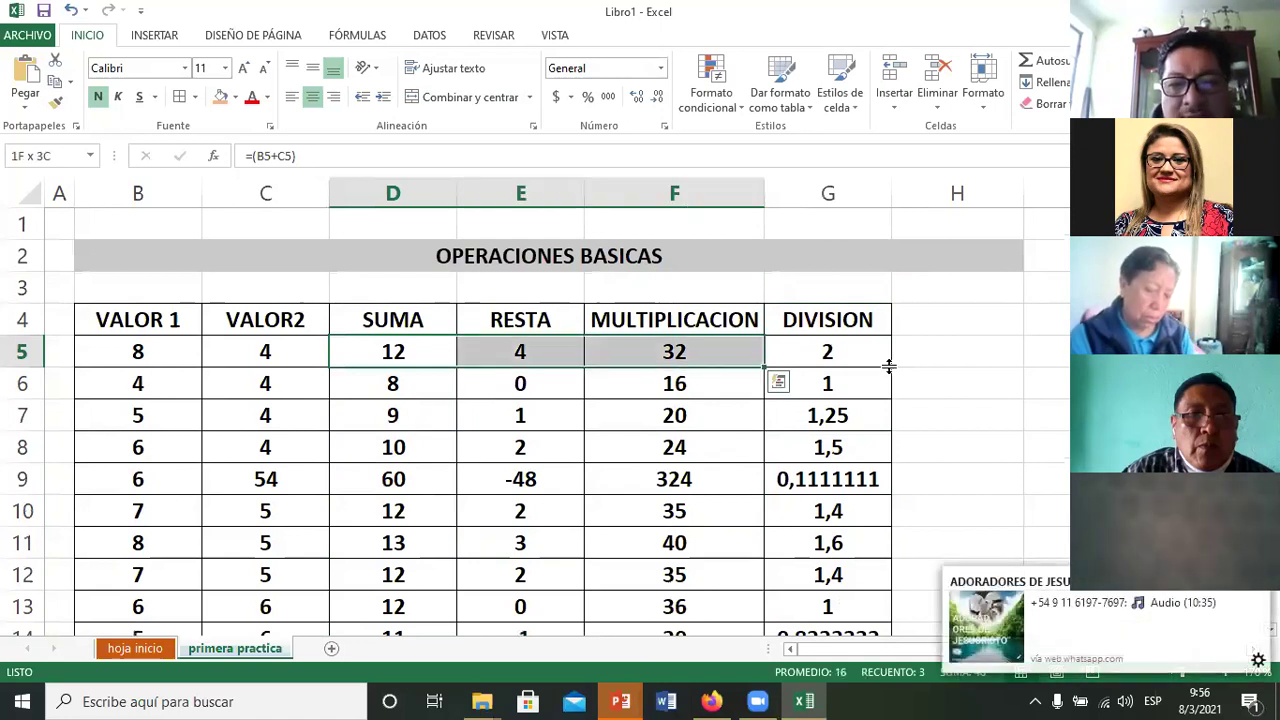
key(shift+Right)
key(shift+Down)
key(shift+Down)
key(shift+Down)
key(shift+Down)
key(shift+Down)
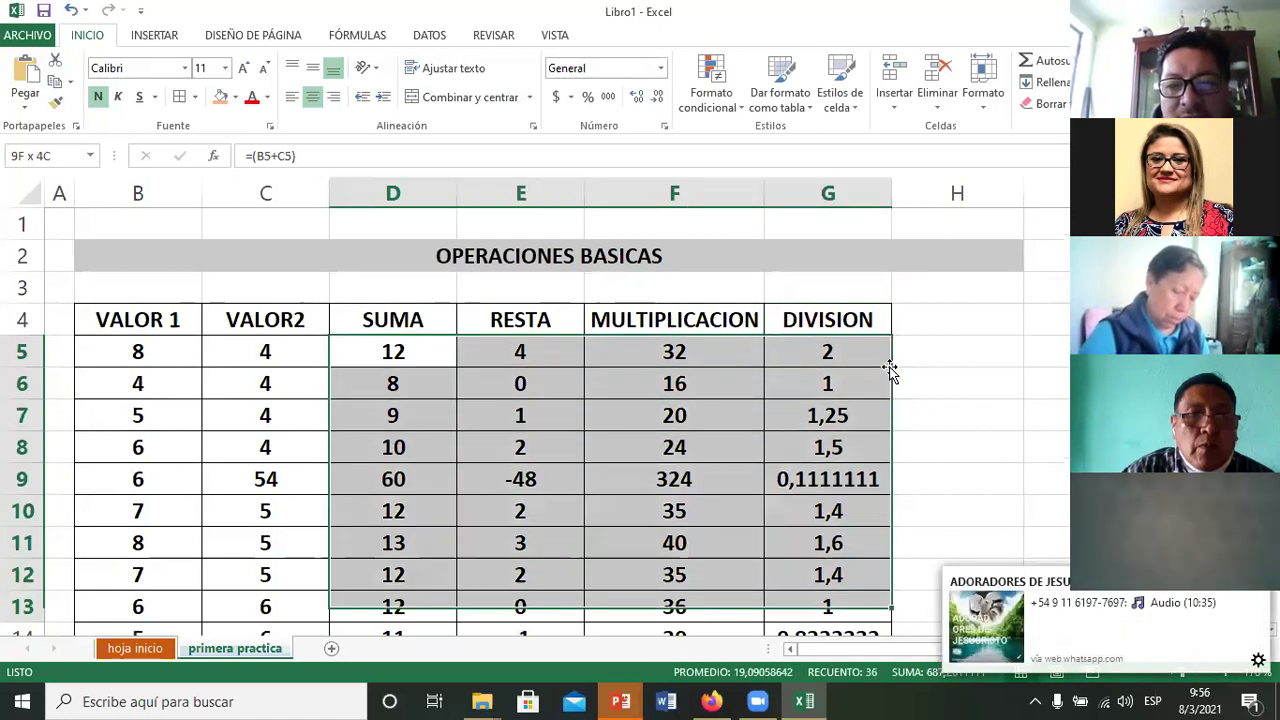
key(shift+Down)
key(shift+Down)
key(shift+Down)
key(shift+Down)
key(shift+Down)
key(shift+Up)
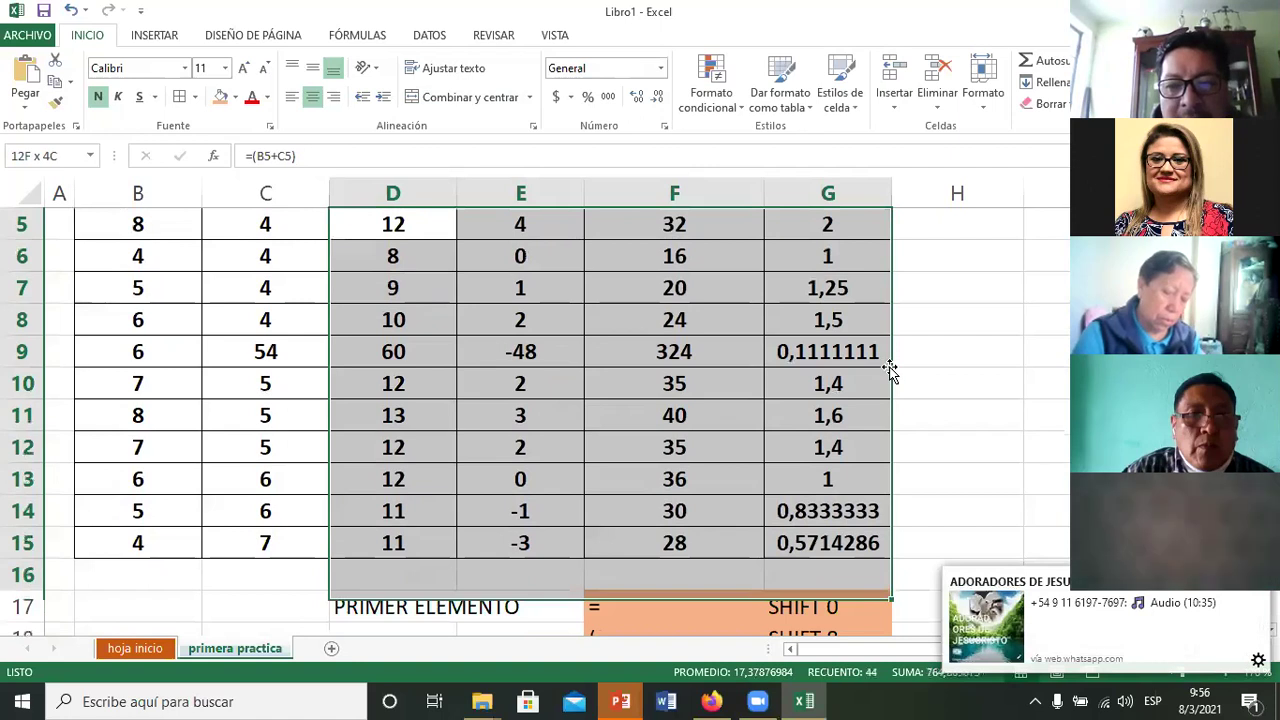
key(shift+Up)
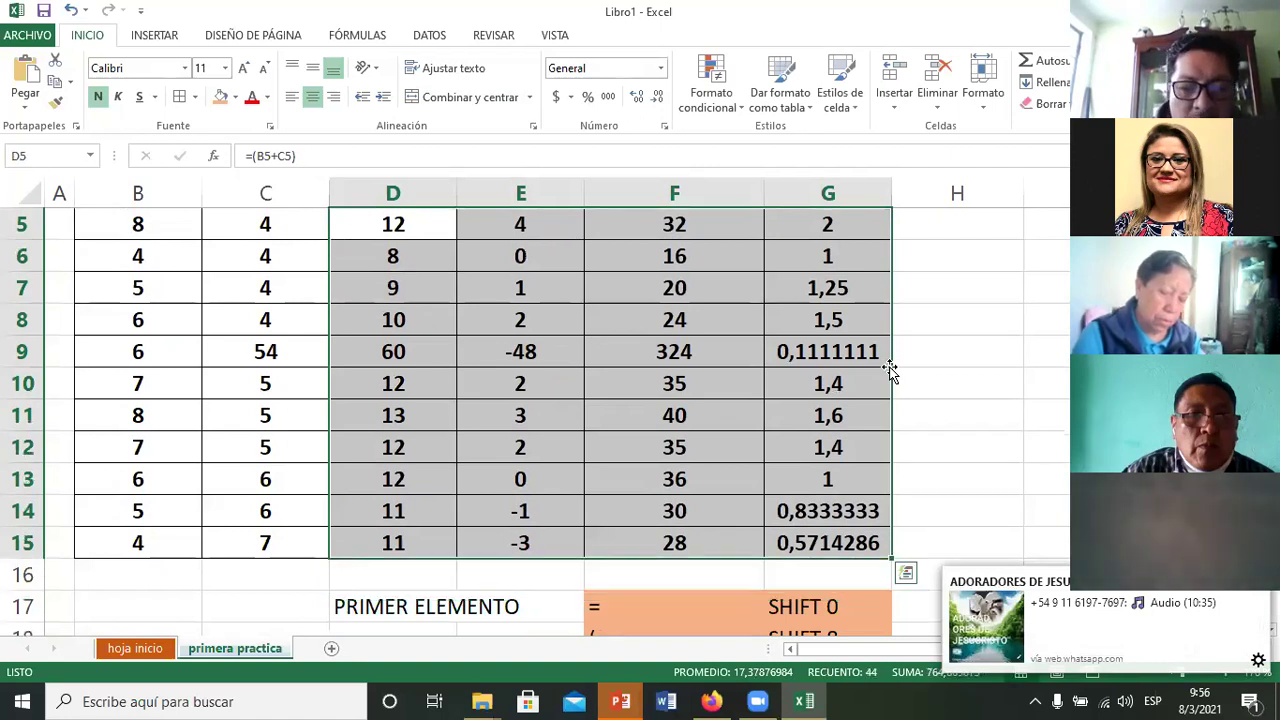
Step: Apply the Contabilidad (accounting) number format to the results, undoing and reapplying it
key(alt)
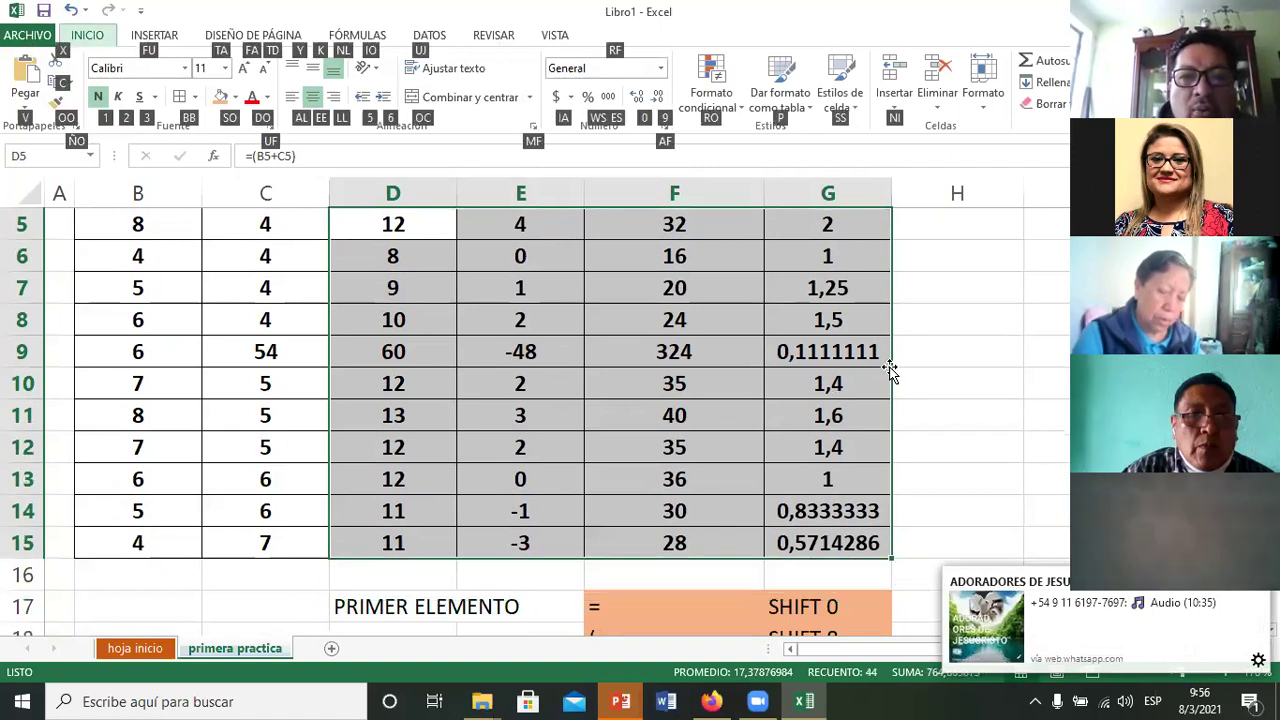
key(Escape)
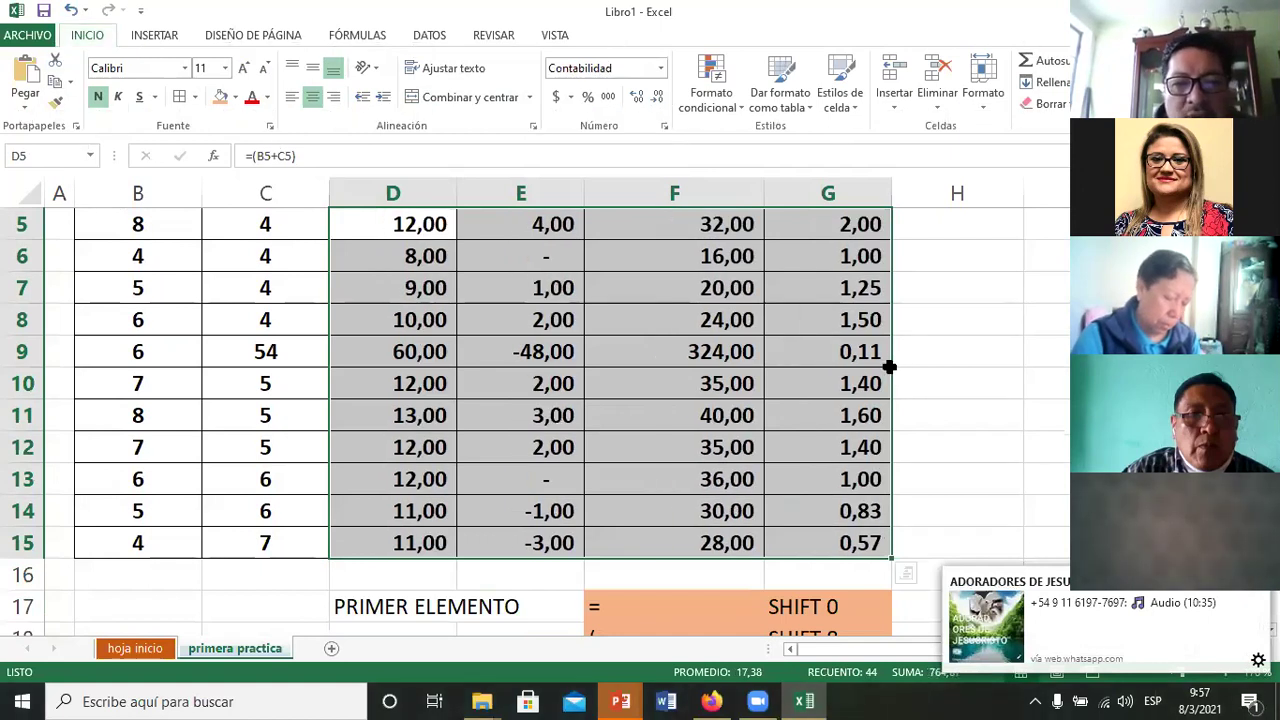
key(Up)
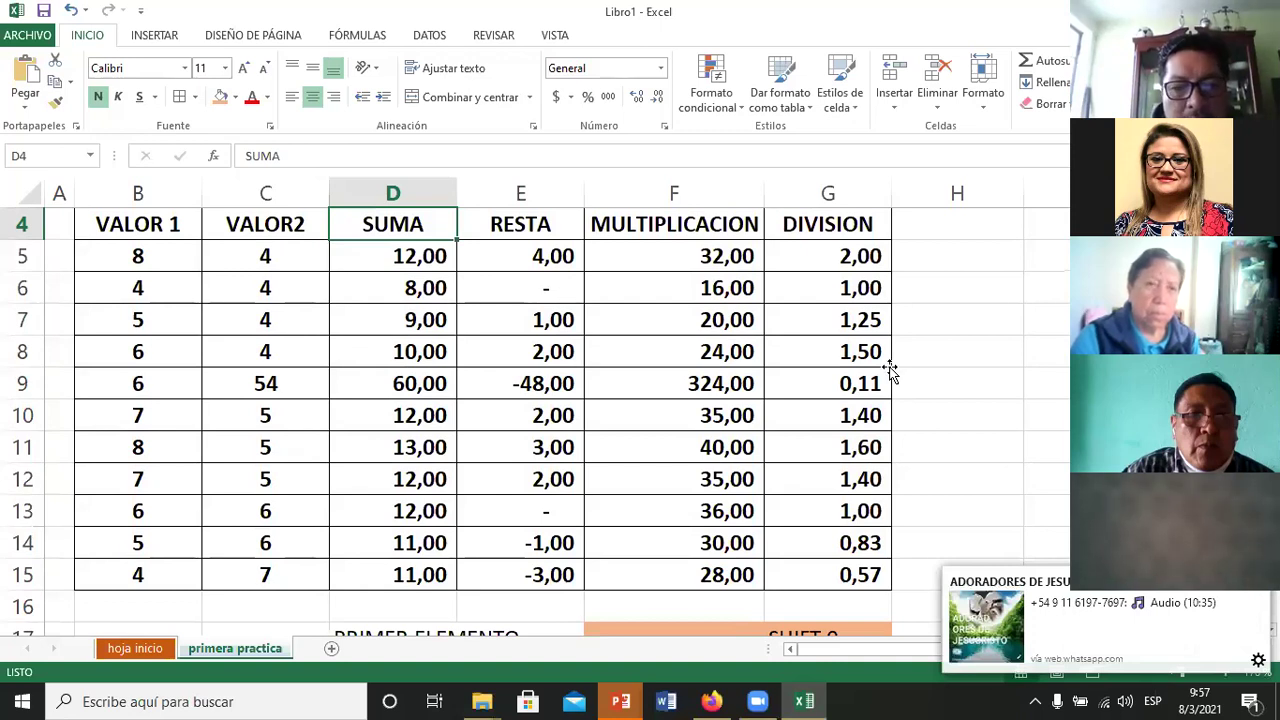
key(ctrl+z)
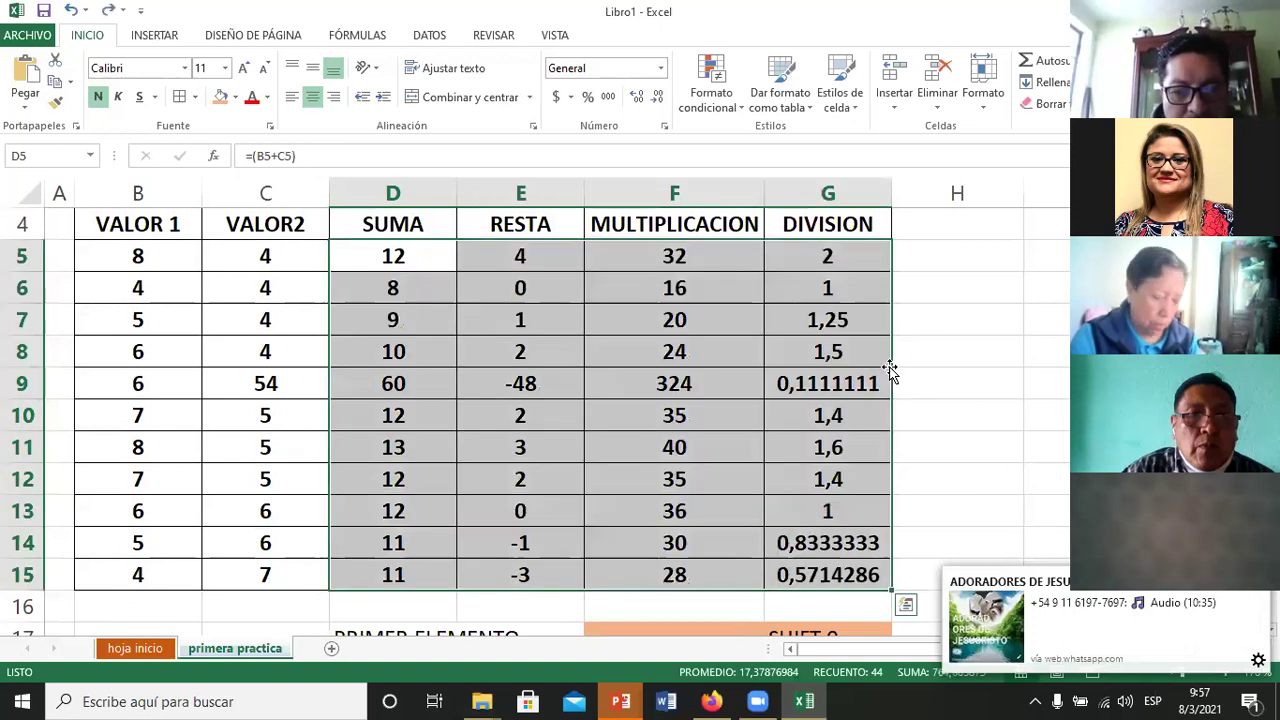
key(alt)
key(o)
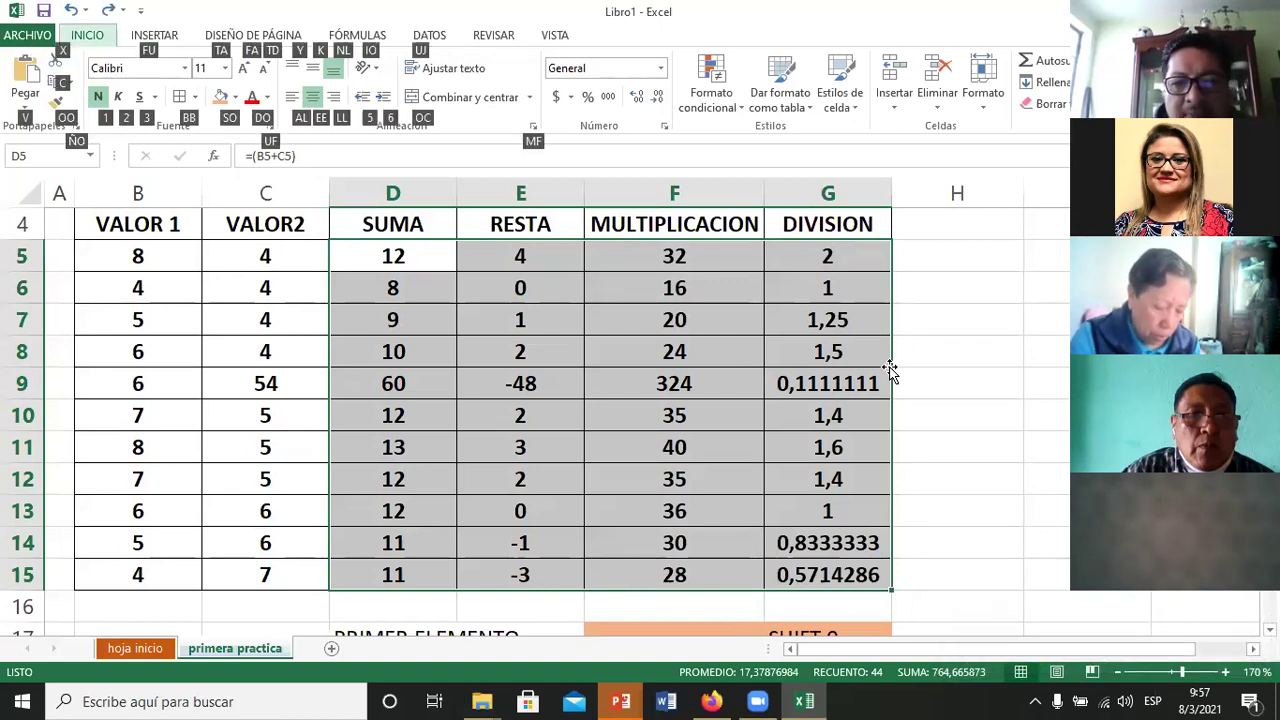
key(a)
key(n)
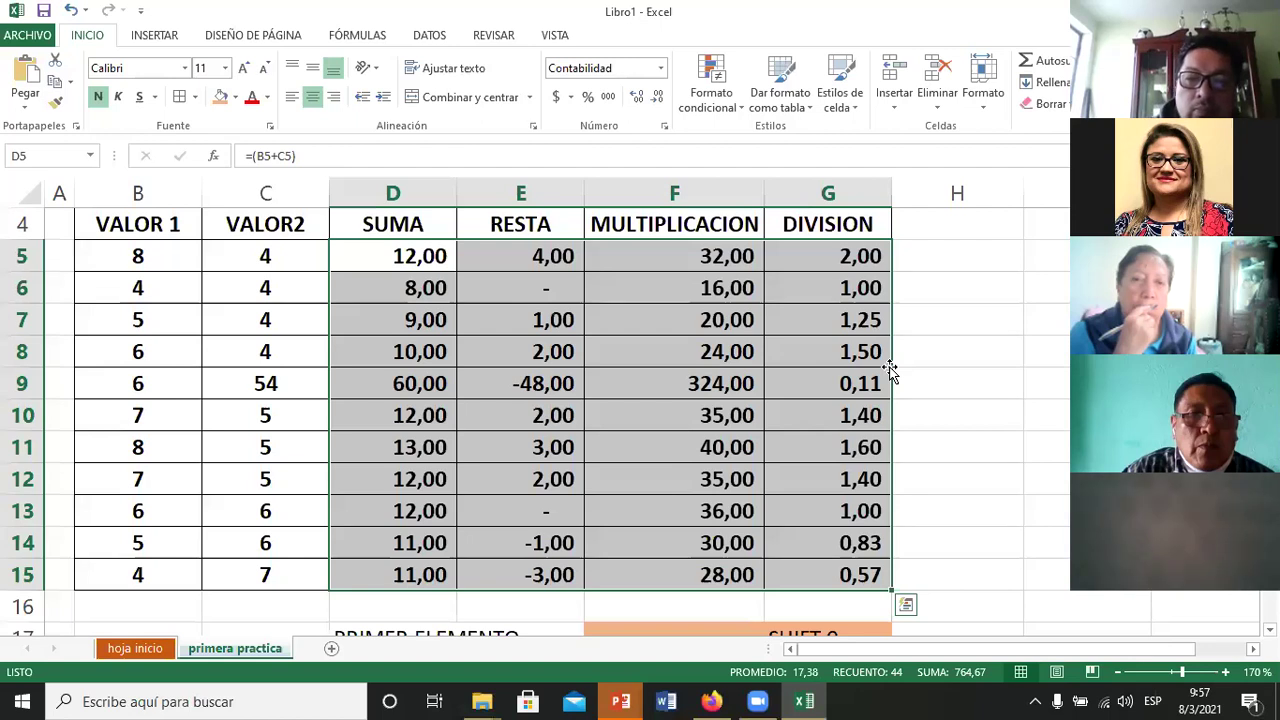
Step: Zoom out to see the whole table, then insert a blank column D right before SUMA
click(1120, 672)
click(1121, 674)
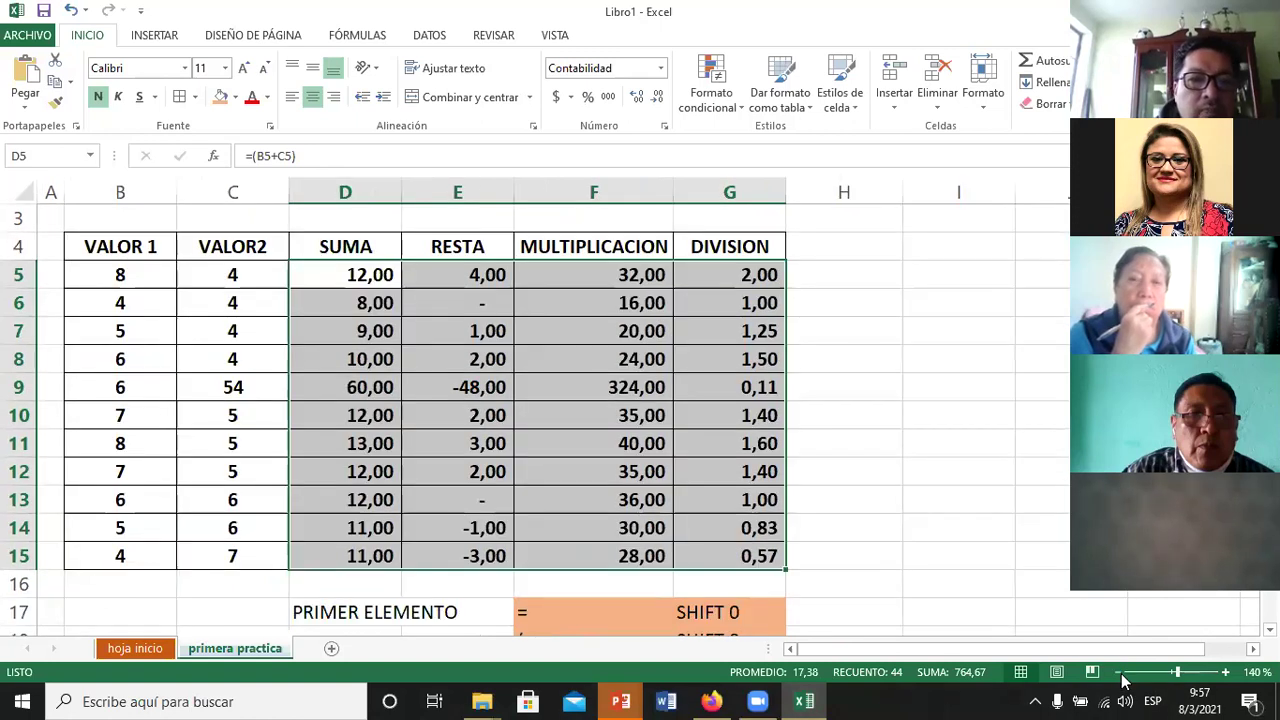
click(1121, 674)
click(1121, 674)
key(Up)
key(Left)
key(Up)
key(Up)
key(Up)
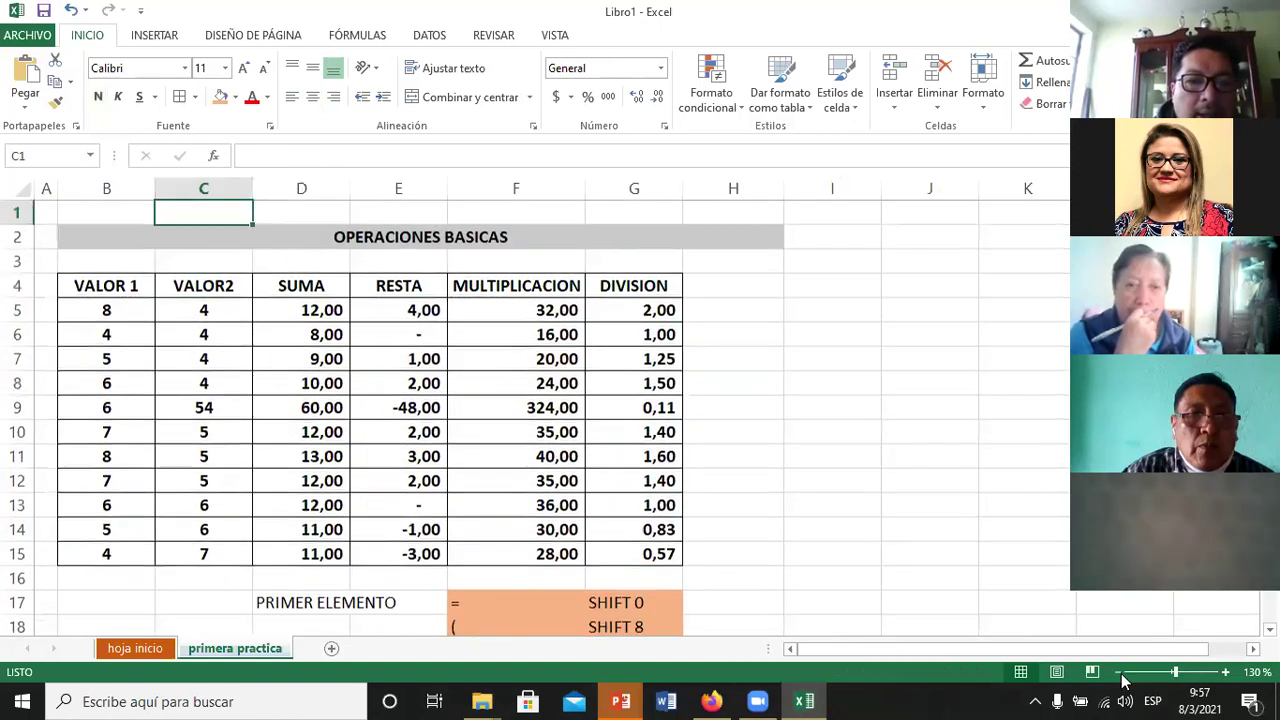
key(Down)
key(Down)
key(Down)
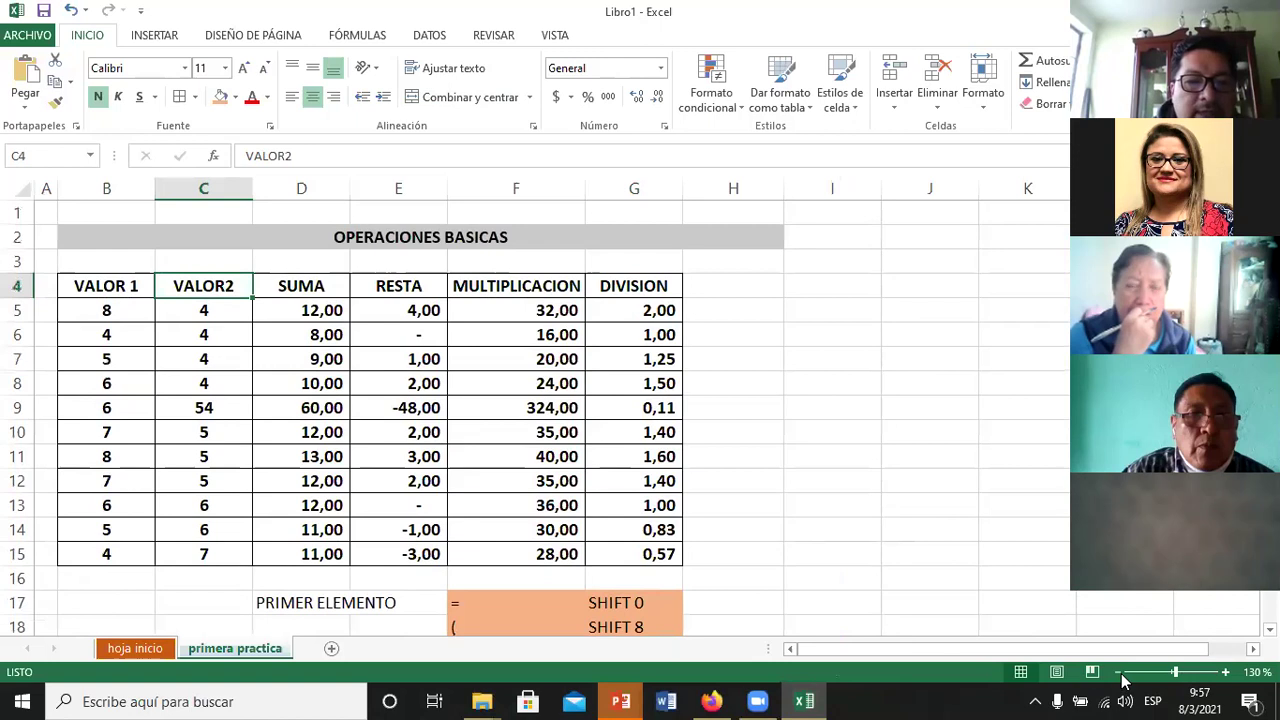
key(Down)
key(Right)
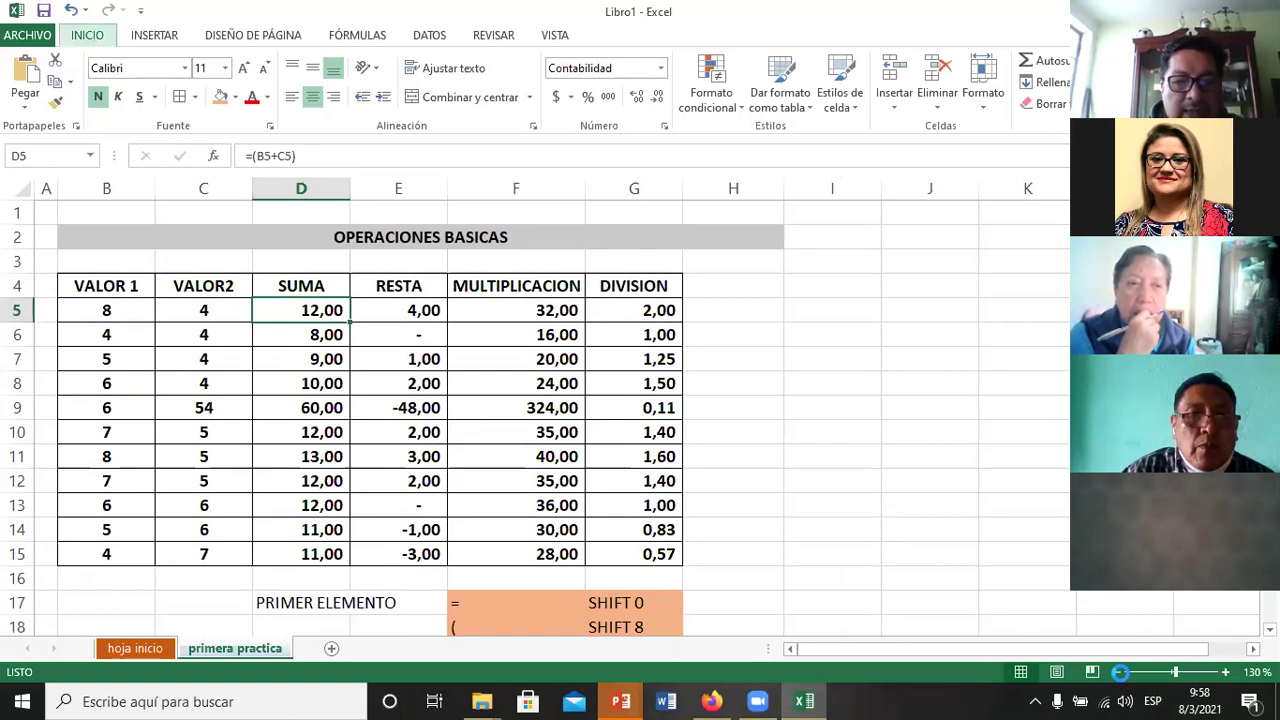
key(alt+o)
key(i)
key(c)
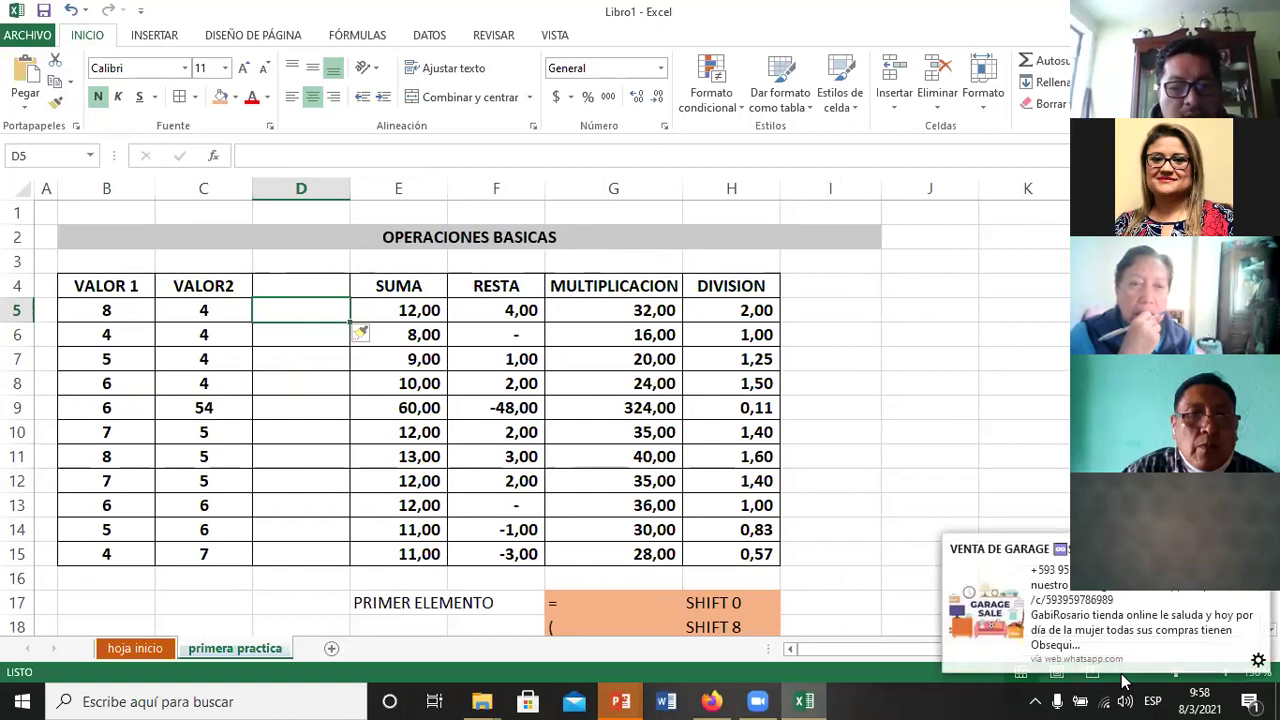
key(ctrl+z)
key(alt)
key(i)
key(c)
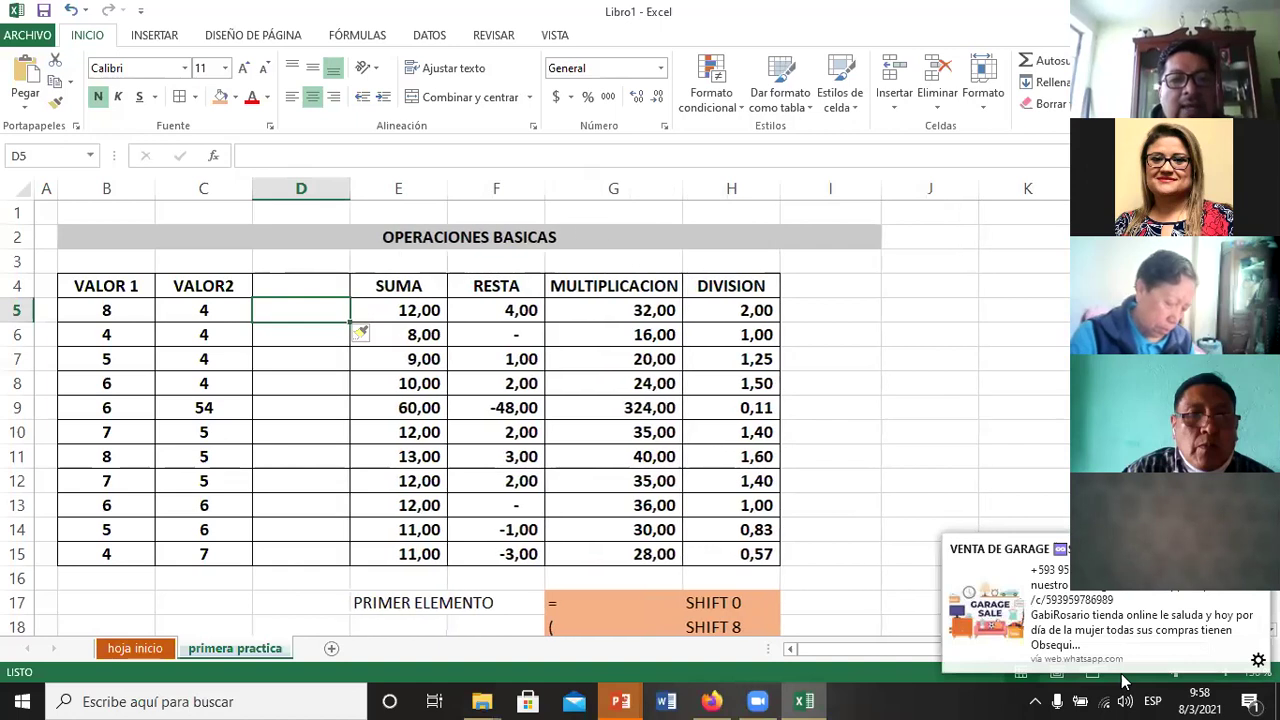
key(Up)
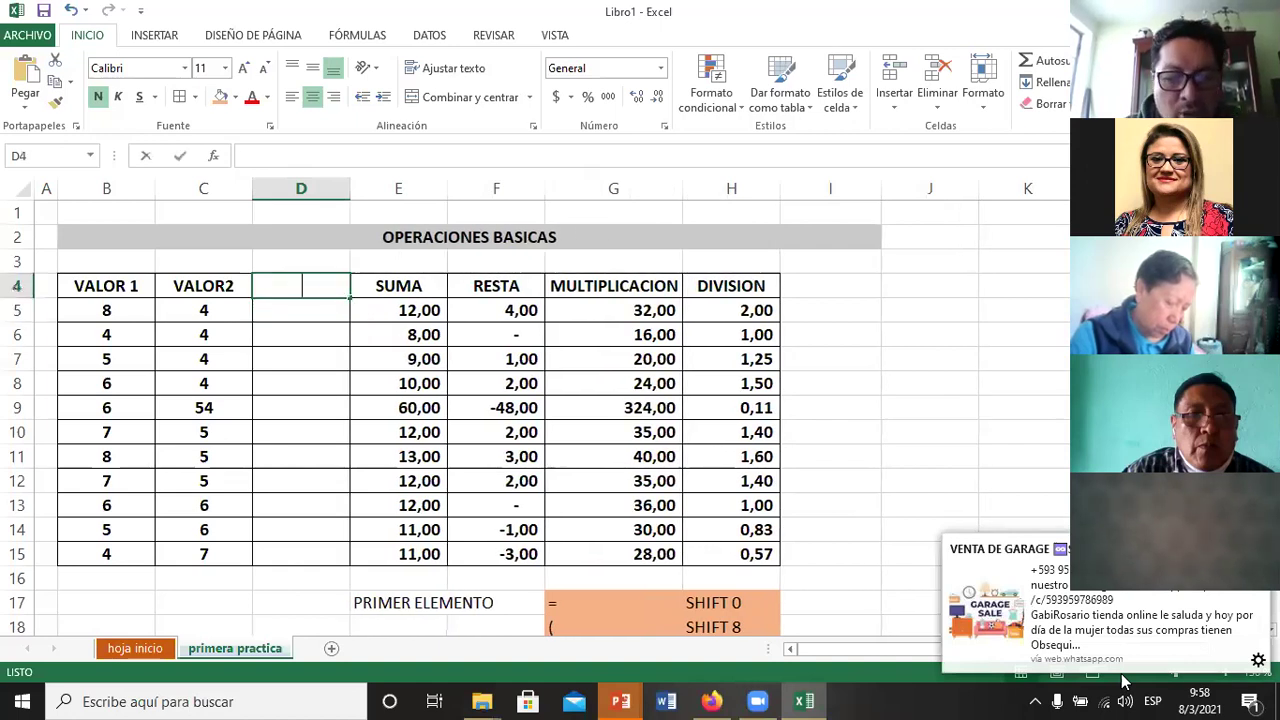
text(VALOR3)
key(Return)
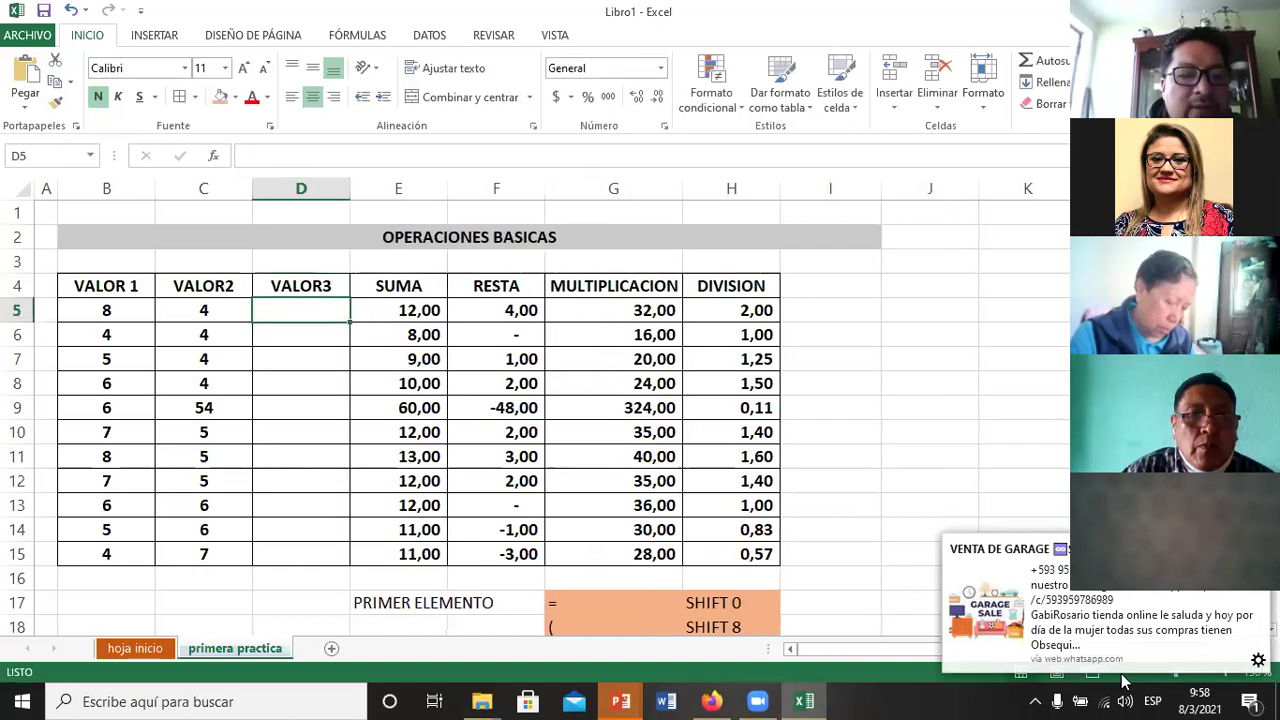
text(4)
key(Return)
text(4 4 4 4 44 4 4 4)
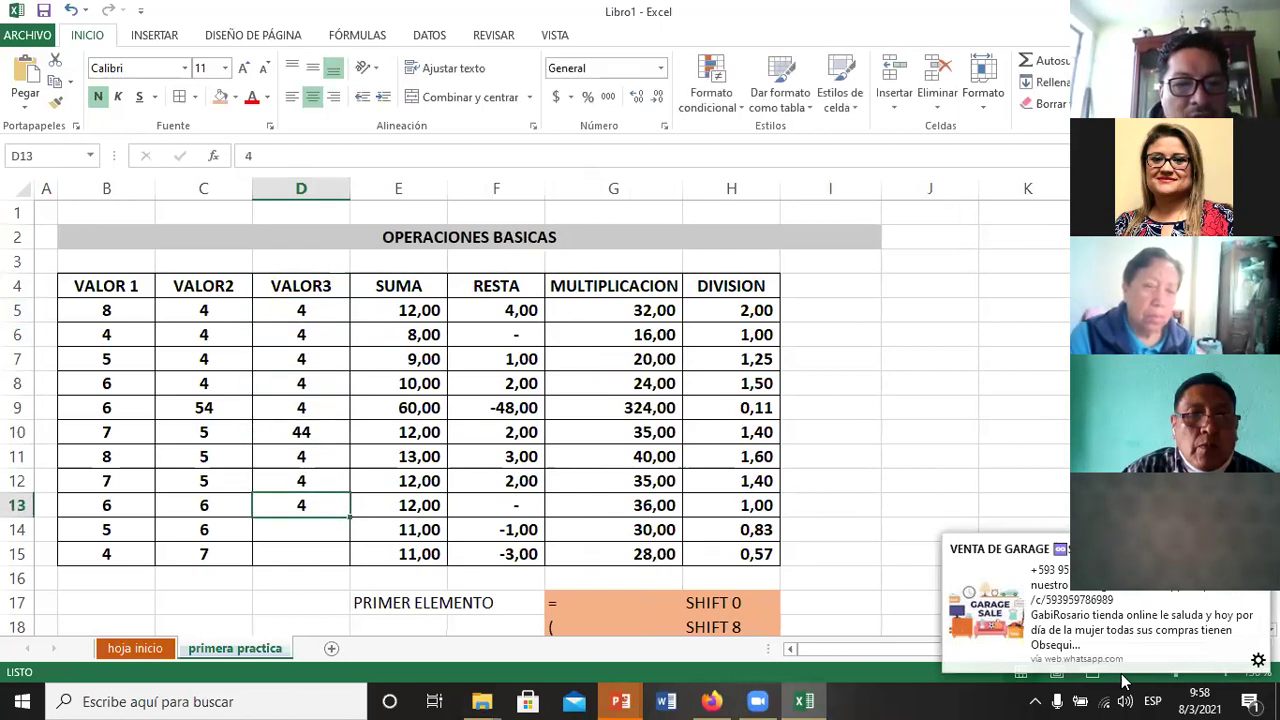
key(Return)
key(Return)
text(4)
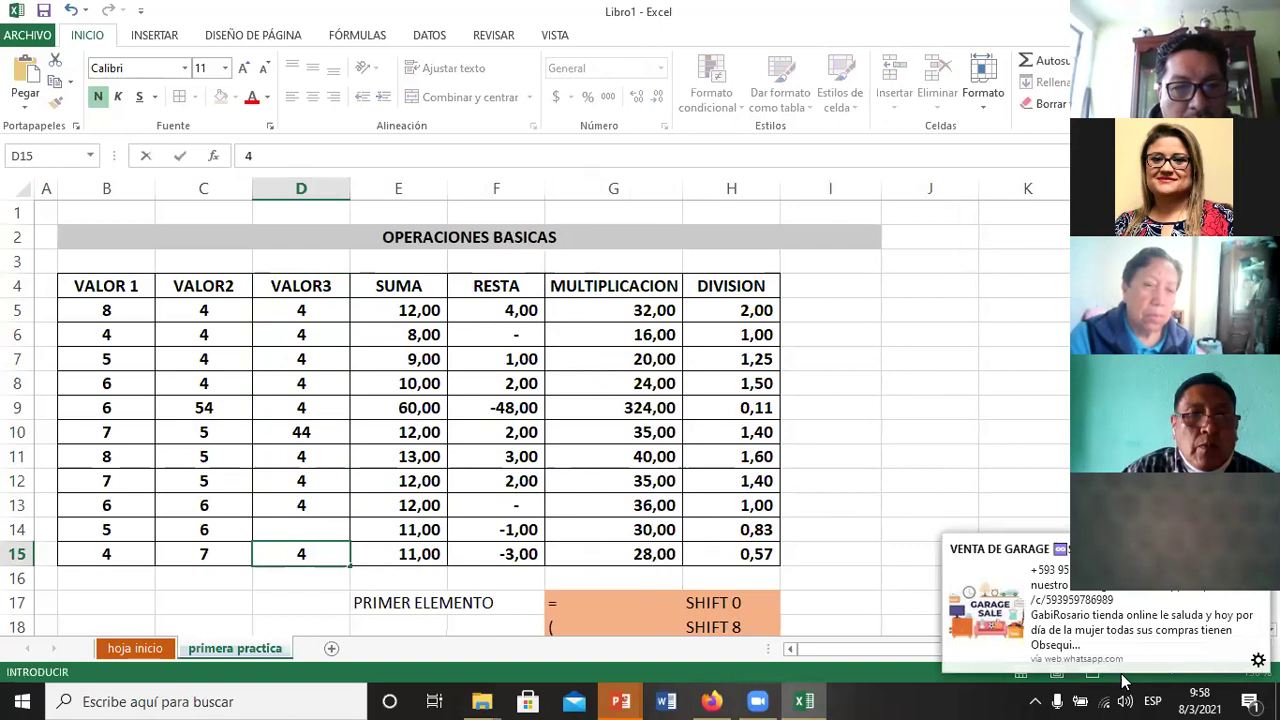
key(Escape)
key(ctrl+z)
key(ctrl+z)
key(ctrl+z)
key(ctrl+z)
key(ctrl+z)
key(ctrl+z)
key(ctrl+z)
key(ctrl+z)
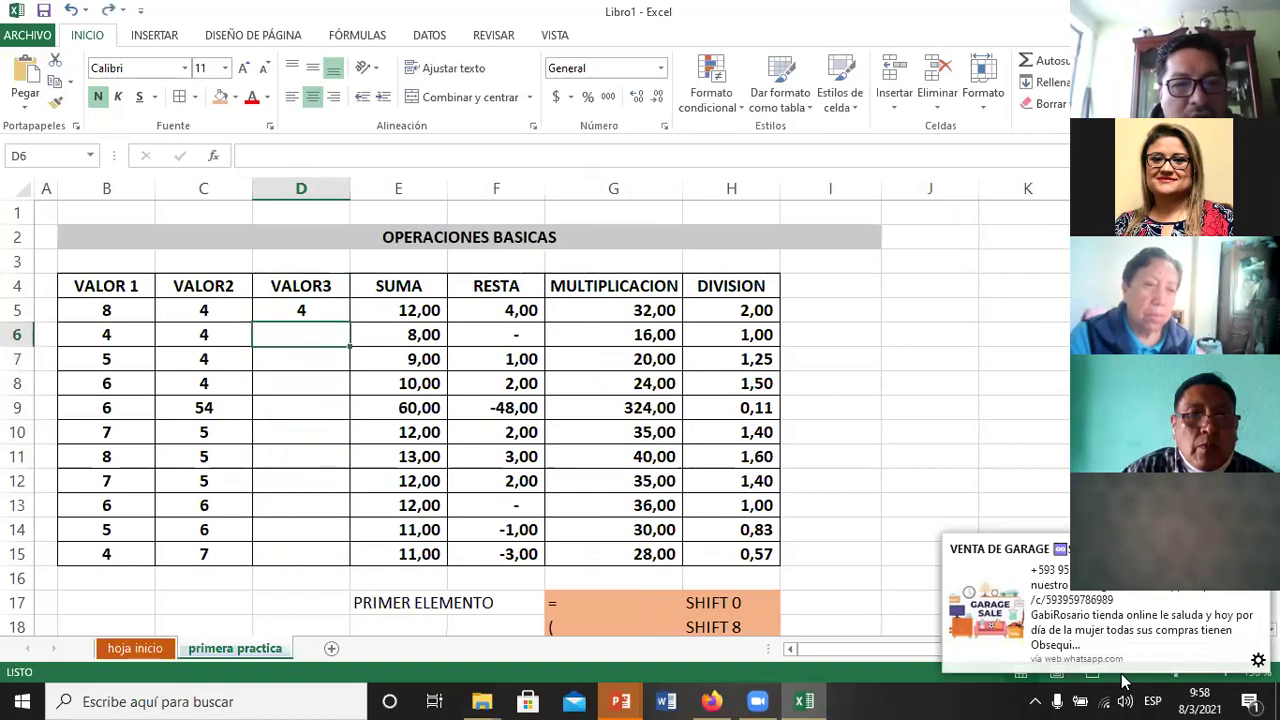
key(ctrl+z)
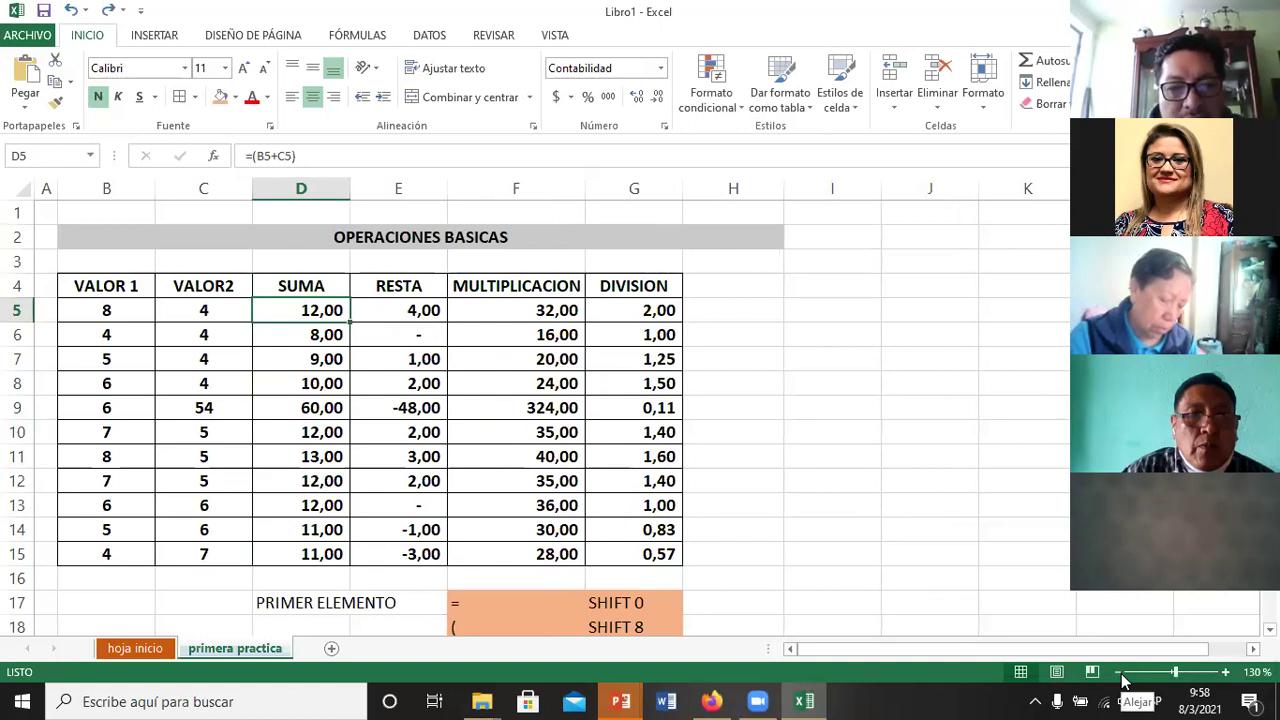
key(Left)
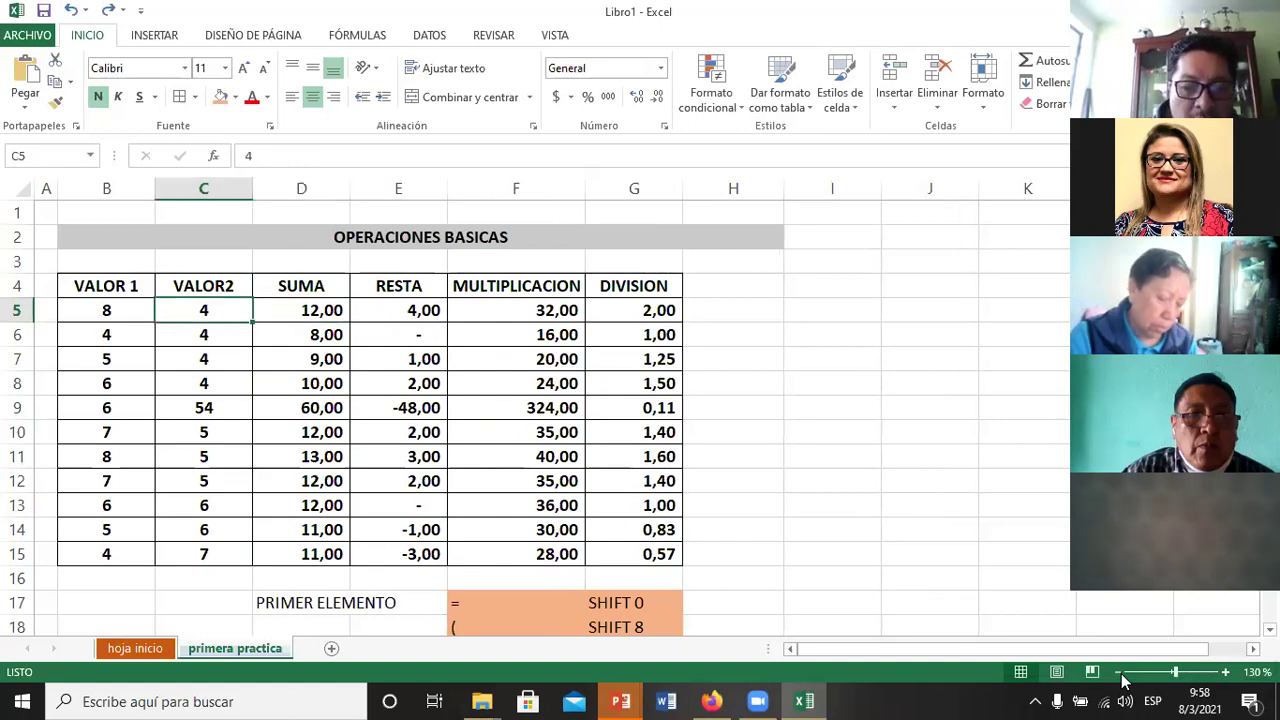
Step: Insert an empty column before VALOR2 and fill its cells with 3s
key(ctrl+y)
key(Up)
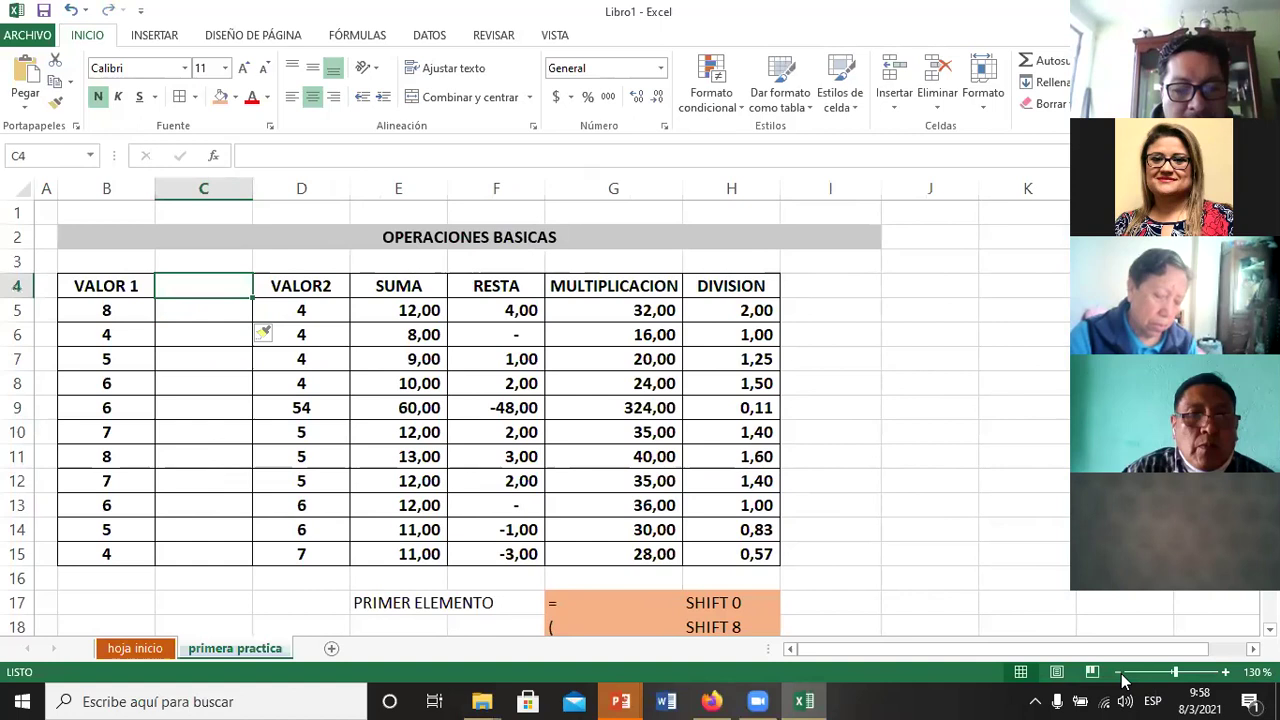
key(Down)
text(3)
key(Return)
text(3)
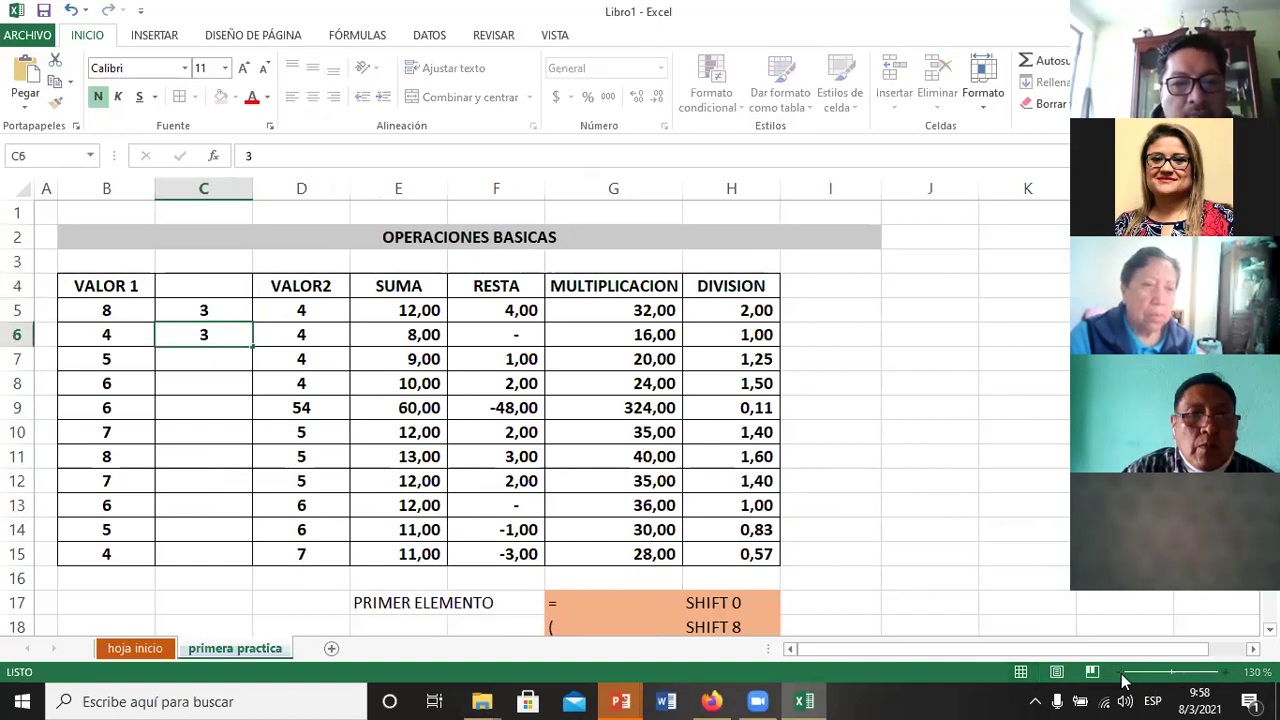
text( 3 3 3 3 3)
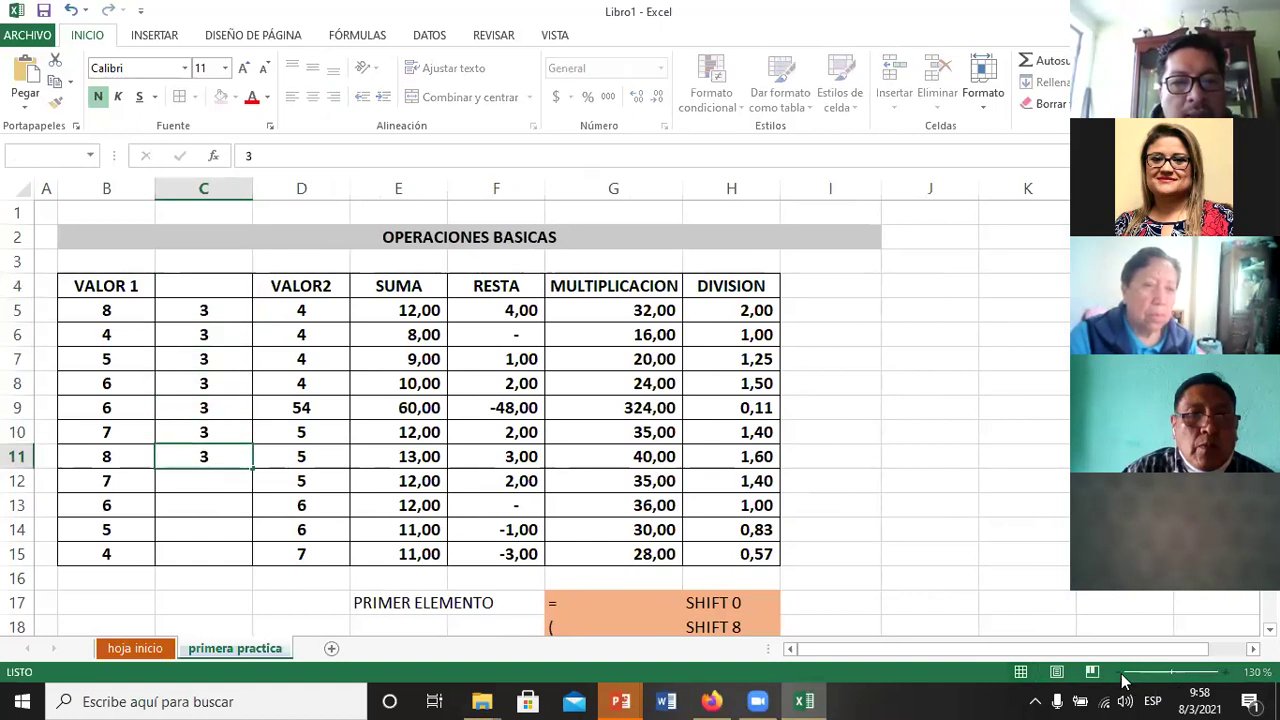
text( 3 3)
key(Up)
key(Up)
key(Up)
key(Up)
Step: Clear the 3s and delete the extra column C again
key(Up)
key(Up)
key(Up)
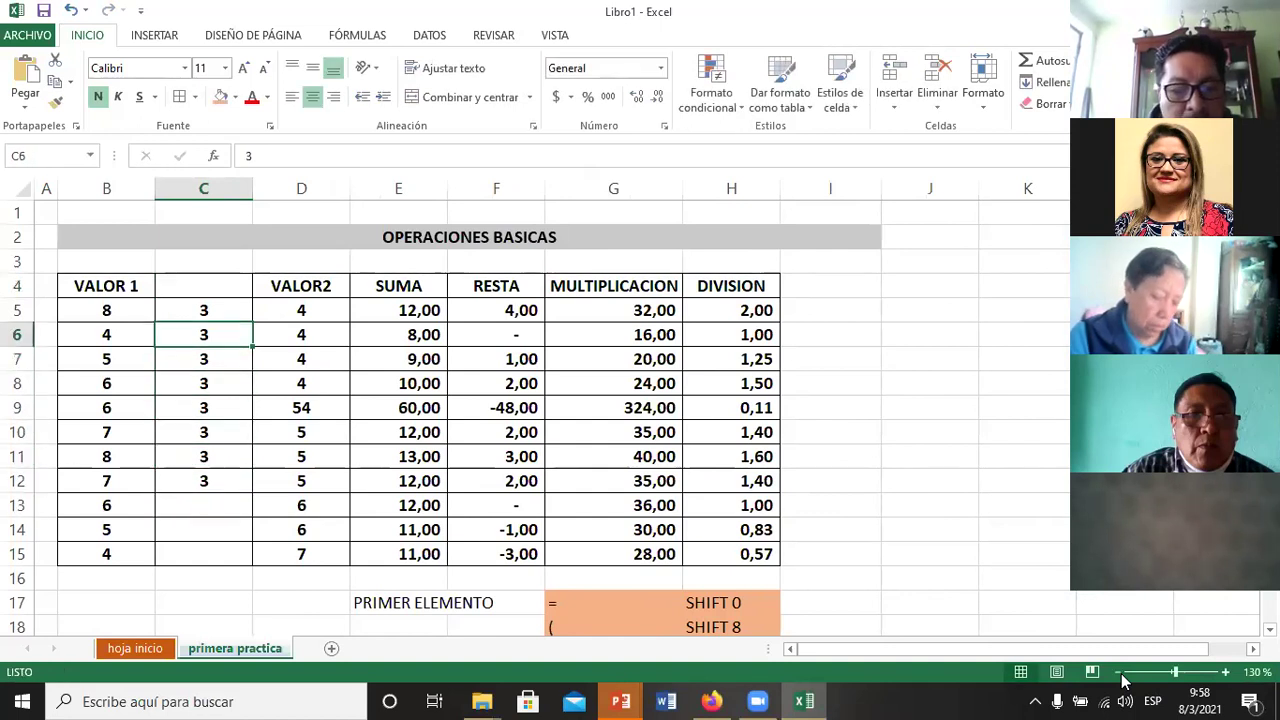
key(Down)
key(Down)
key(Down)
key(Delete)
key(Up)
key(Delete)
key(Up)
key(Delete)
key(Up)
key(Delete)
key(Up)
key(Delete)
key(Up)
key(Delete)
key(Up)
key(Delete)
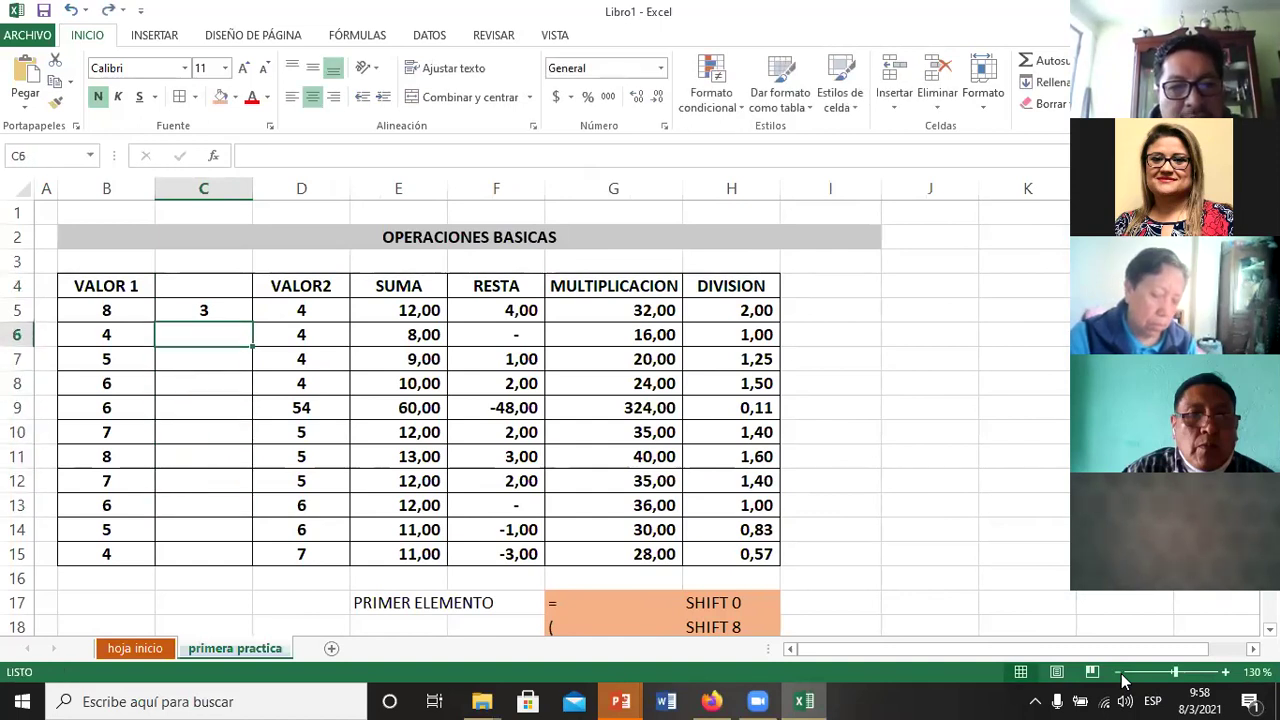
key(Up)
key(Delete)
key(ctrl+space)
key(ctrl+minus)
key(Right)
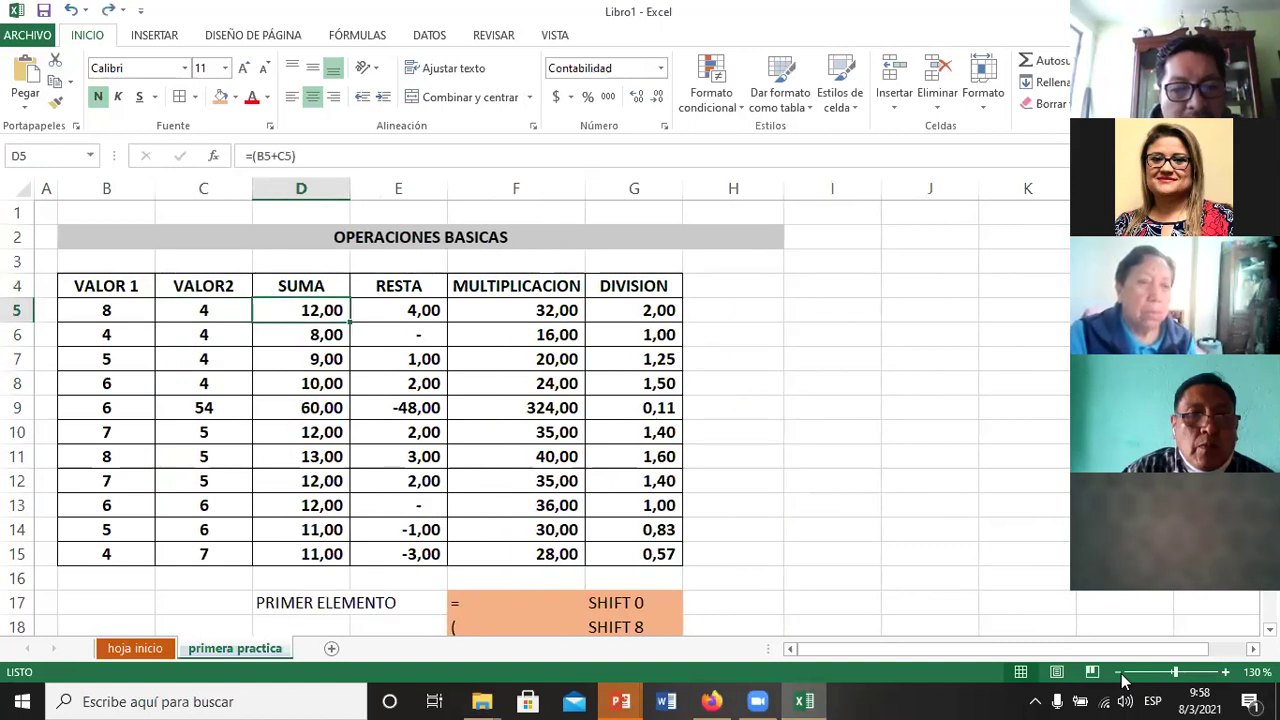
Step: Insert a new column before SUMA and give it the heading VALOR3 in D4
key(ctrl+space)
key(ctrl+plus)
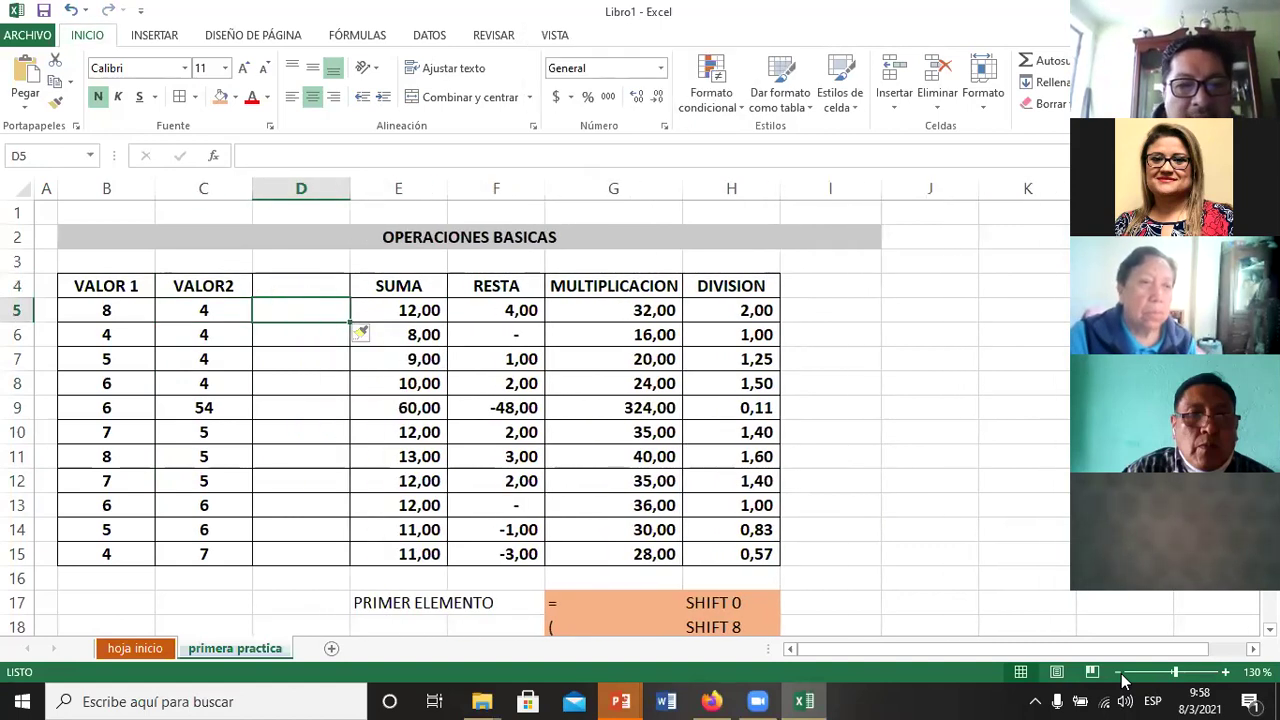
key(Up)
text(VALOR)
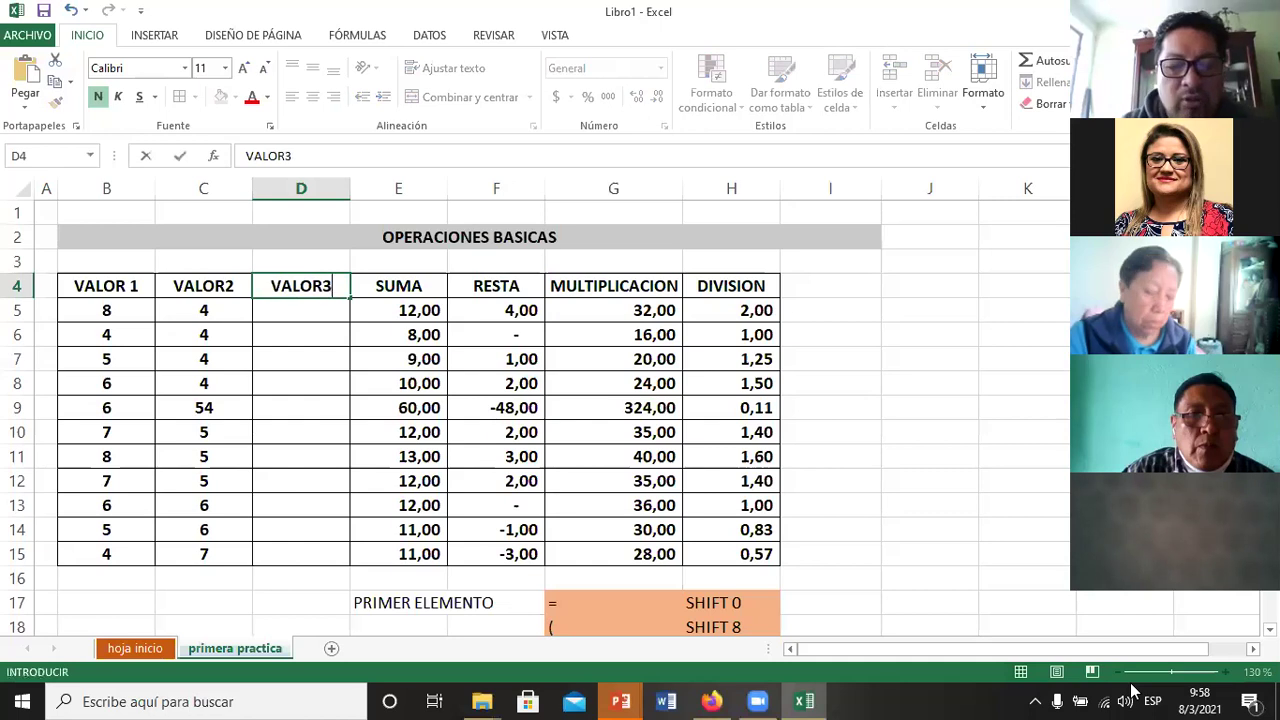
text(3)
key(Return)
Step: Enter 45, 34, 23, 45, 56 and 45 in D5:D10
text(45)
key(Return)
text(34)
key(Return)
text(23)
key(Return)
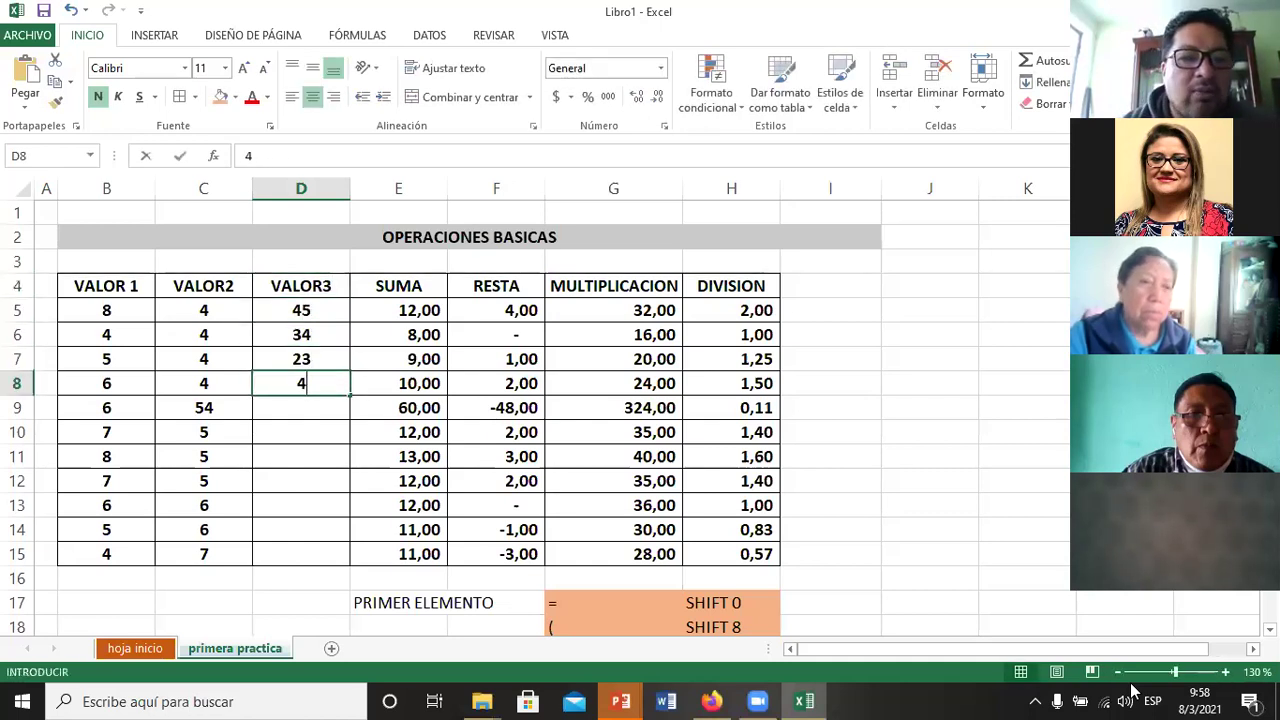
text(45)
key(Return)
text(56)
key(Return)
text(45)
key(Return)
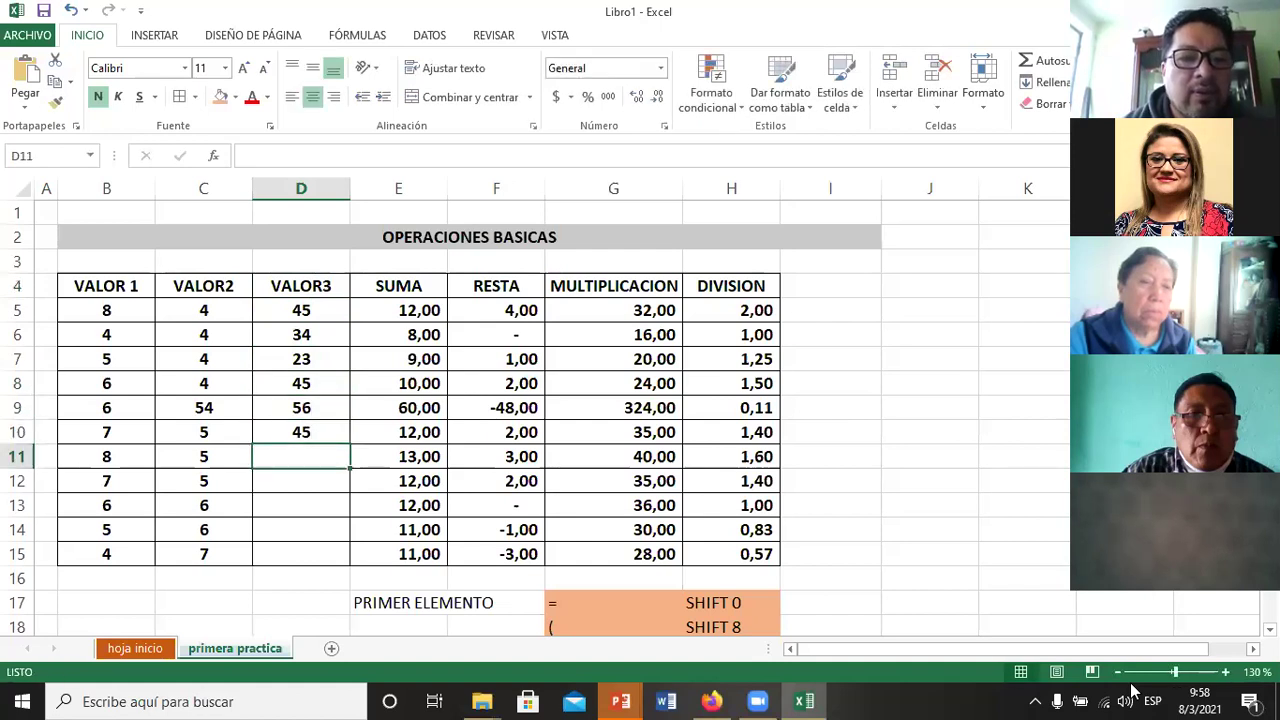
Step: Enter 34, 23, 212, 432 and 123 in D11:D15
text(34)
key(Return)
text(23)
key(Return)
text(212)
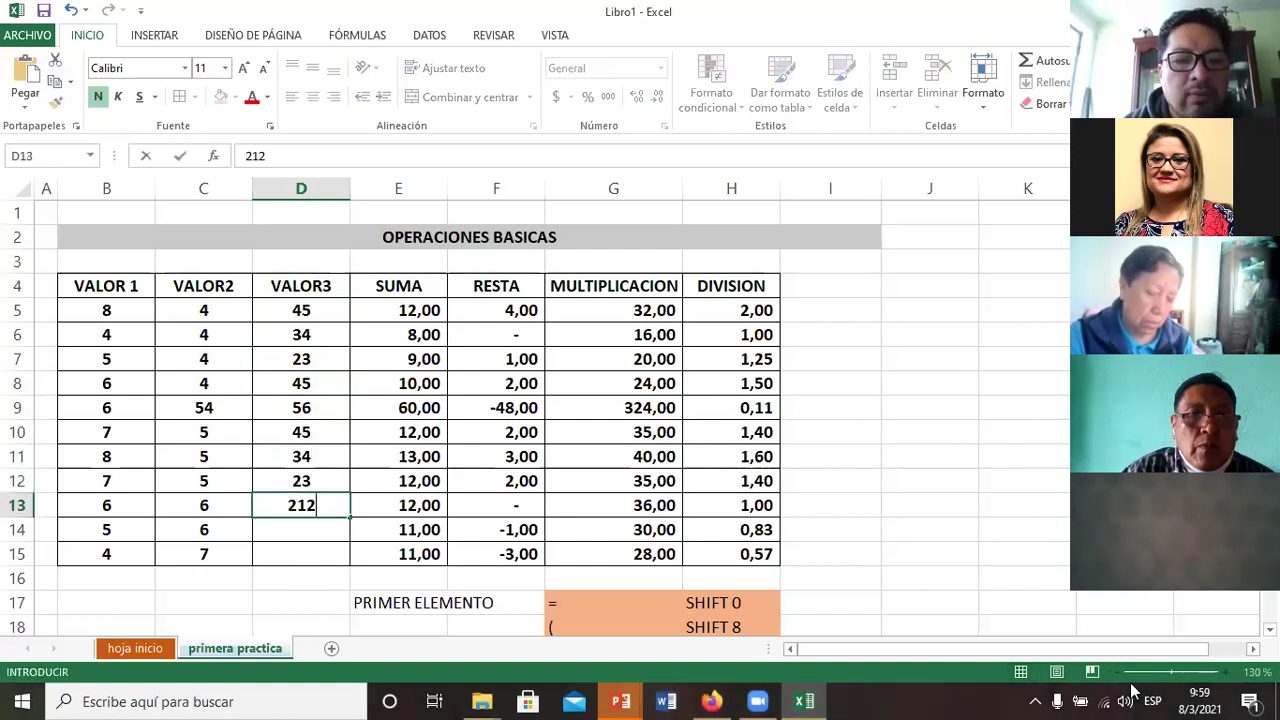
key(Return)
text(432)
key(Return)
text(123)
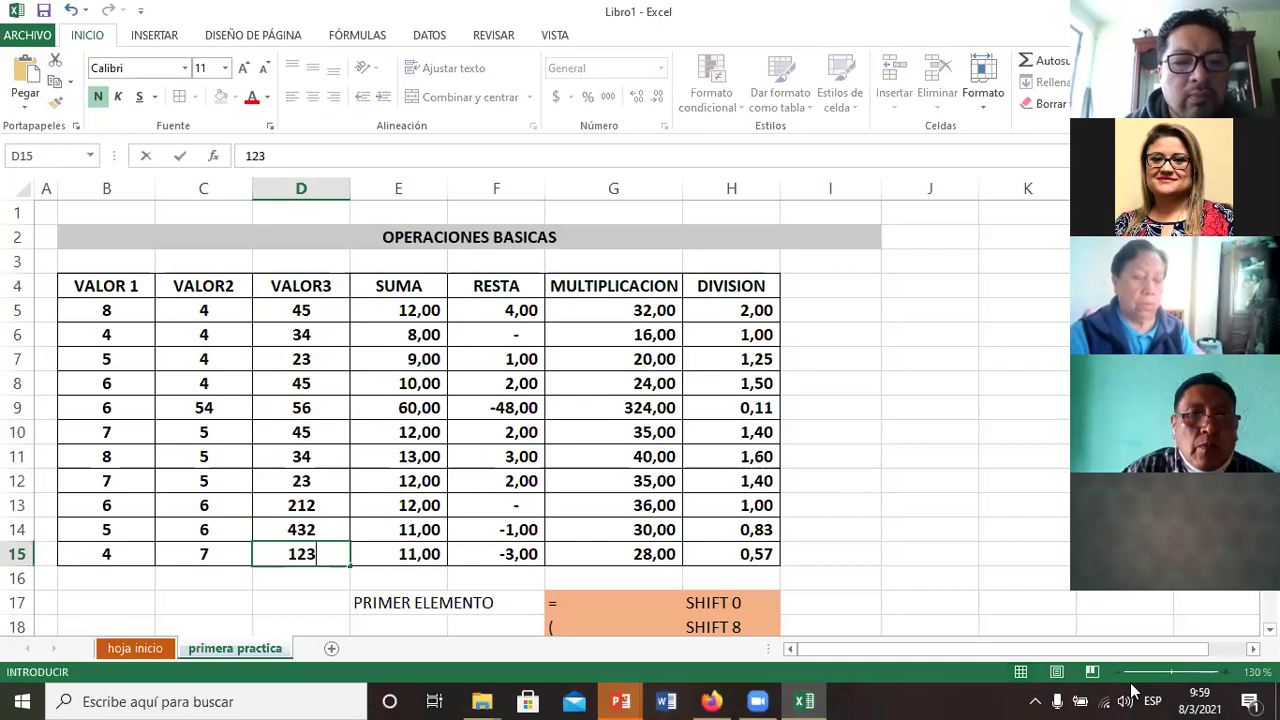
key(Right)
key(Up)
key(Up)
key(Up)
key(Up)
key(Up)
key(Up)
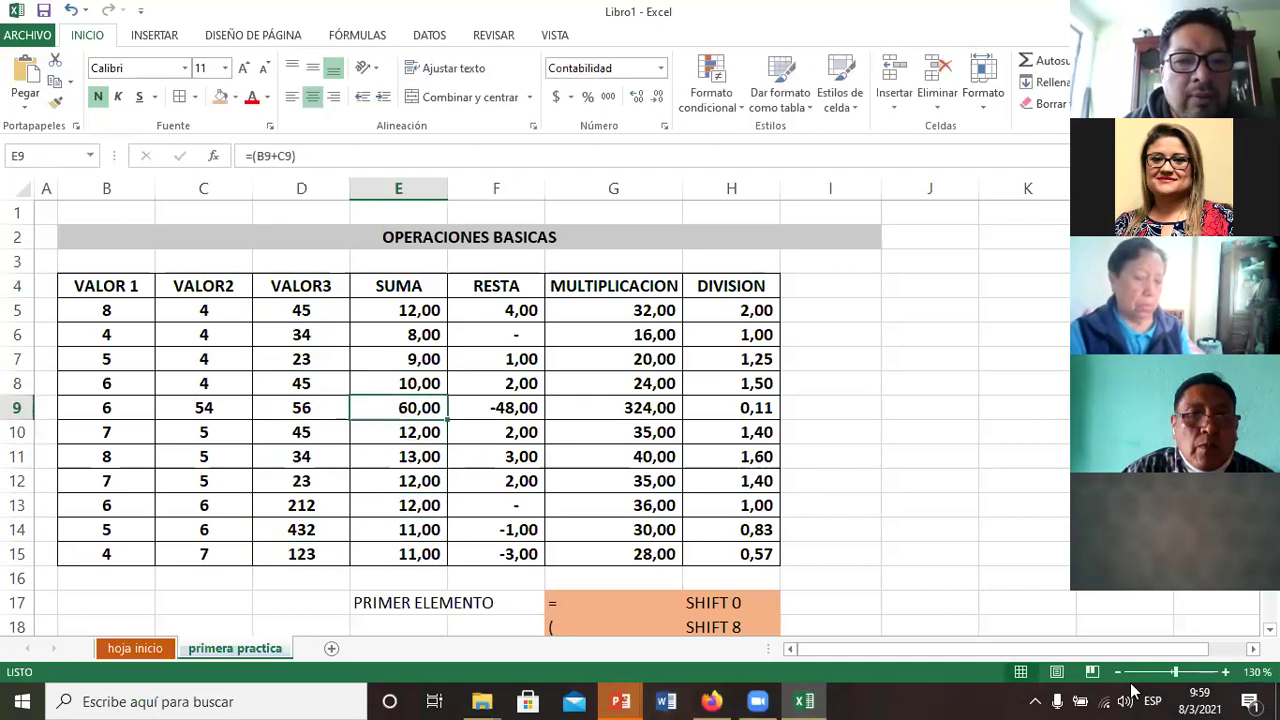
key(Up)
key(Up)
key(Up)
key(Up)
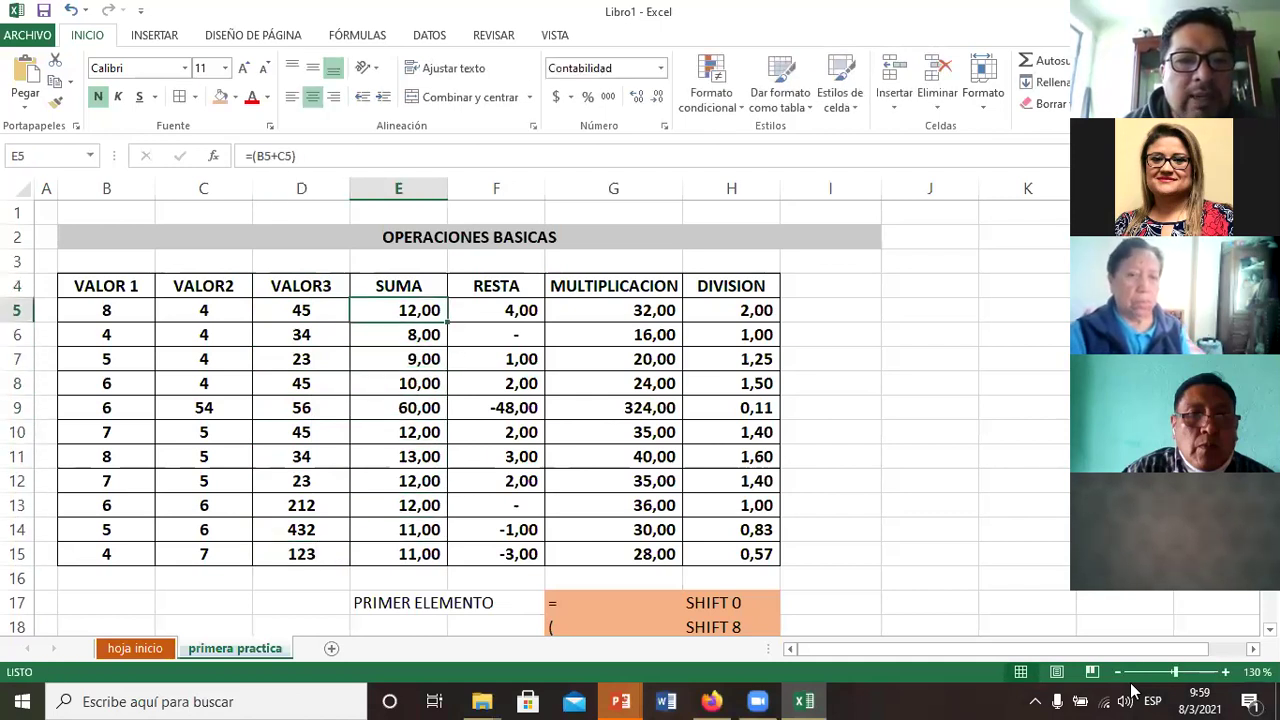
Step: Change the E5 SUMA formula to =(B5+C5+D5) so it shows 57,00
key(F2)
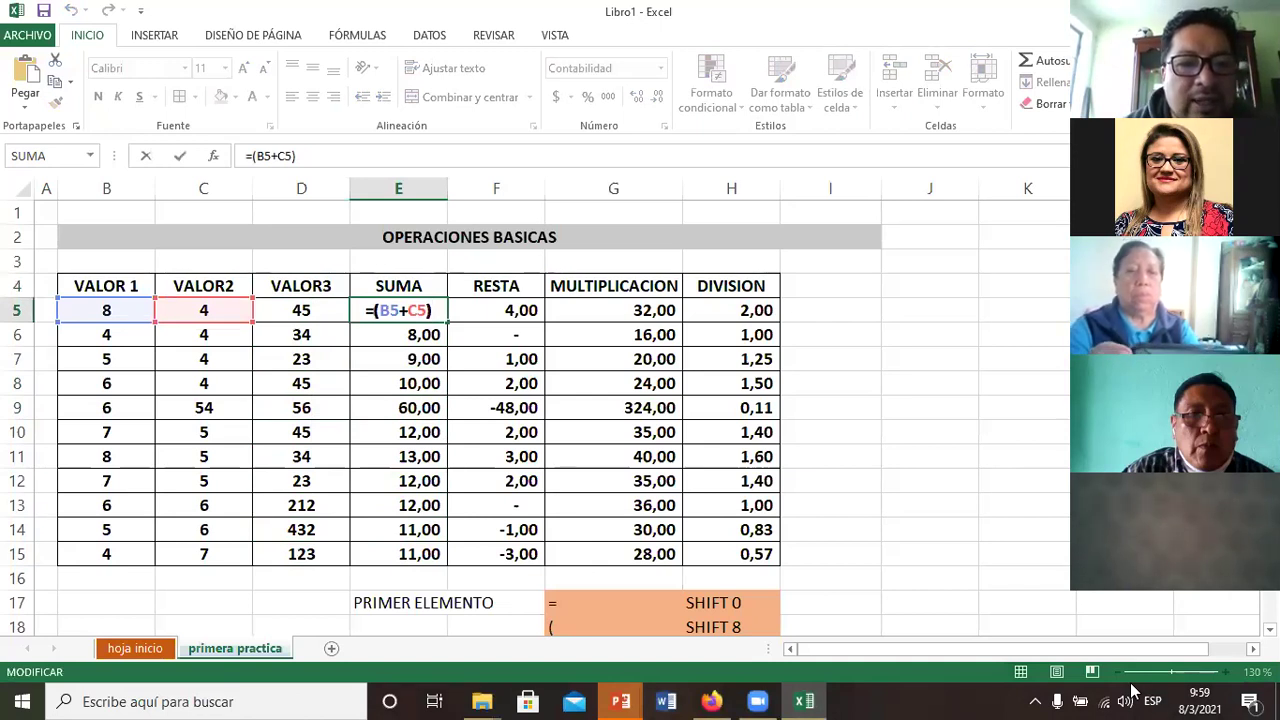
text(+)
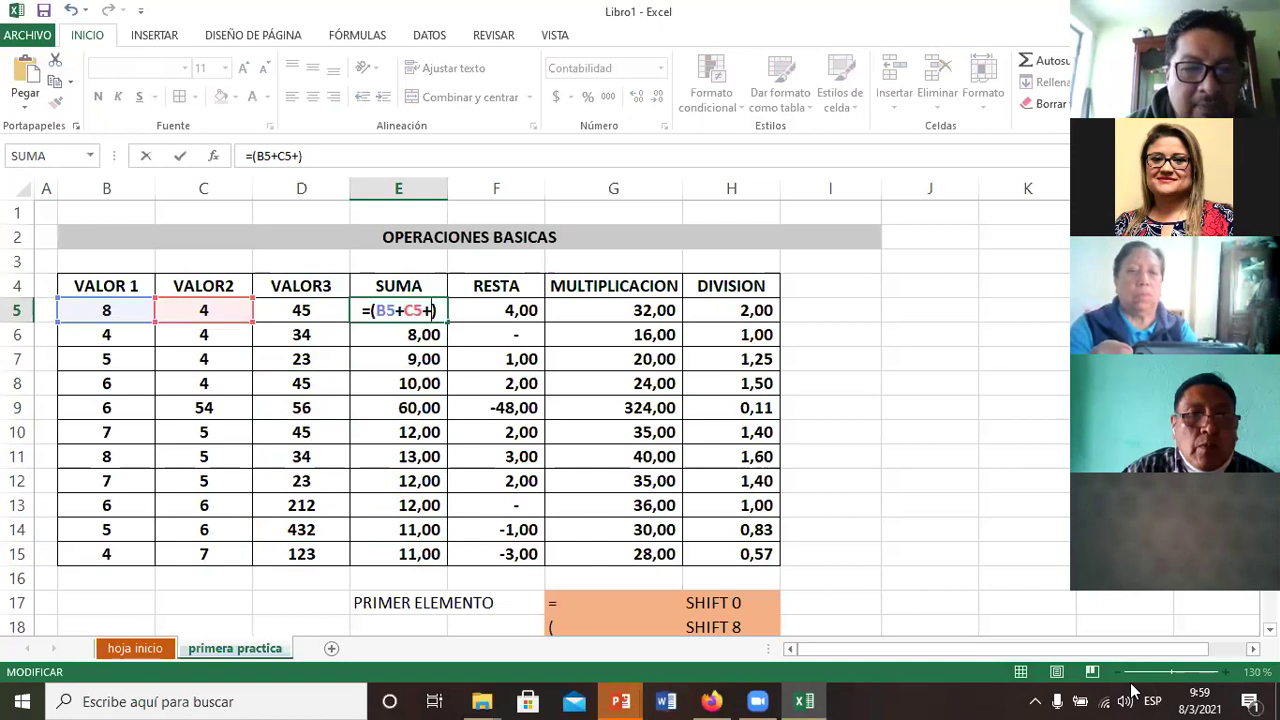
text(D5)
key(Return)
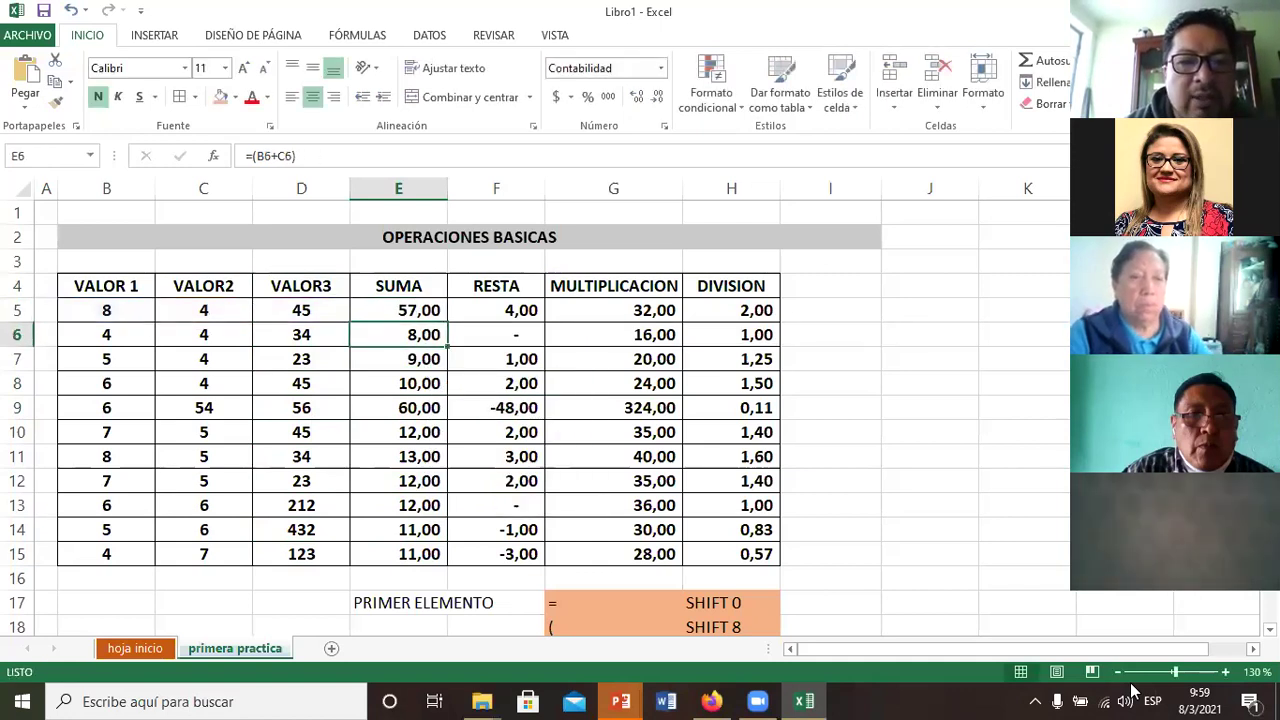
key(Up)
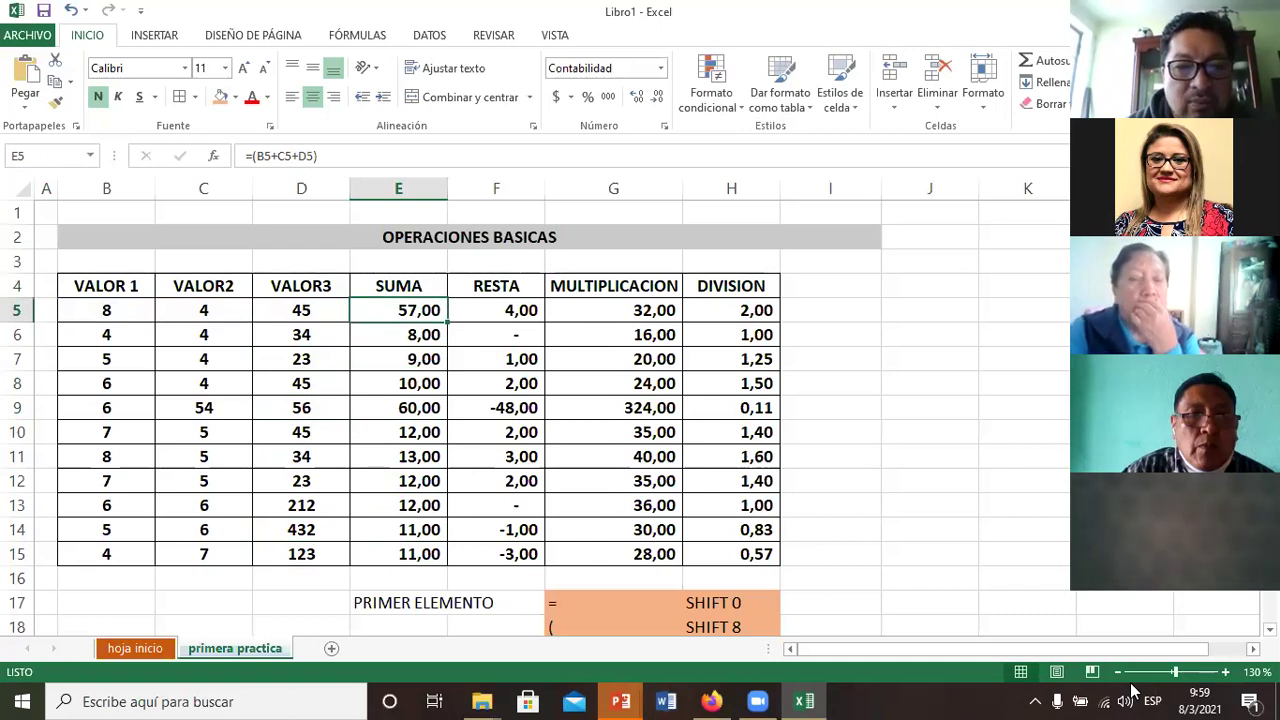
key(Right)
key(F2)
Step: Append -D5 to the RESTA formula in F5 and to the G5 formula
text(-D5)
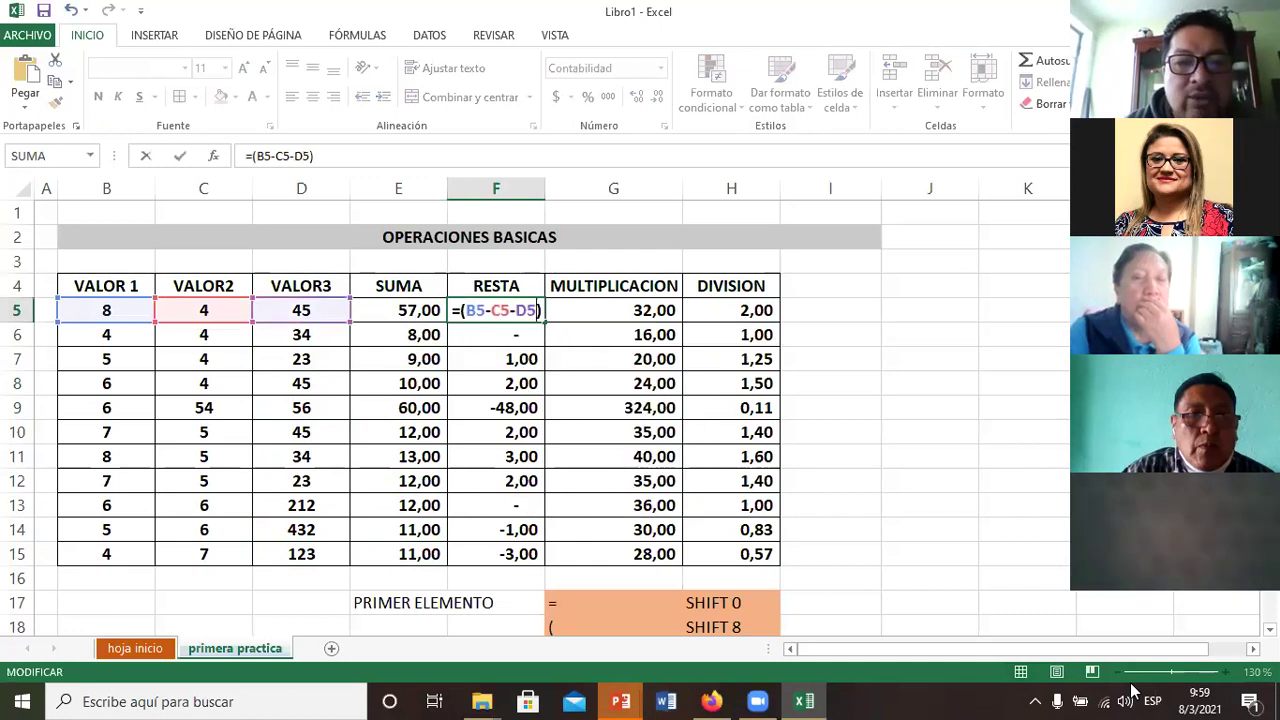
key(Return)
key(Right)
key(Up)
key(F2)
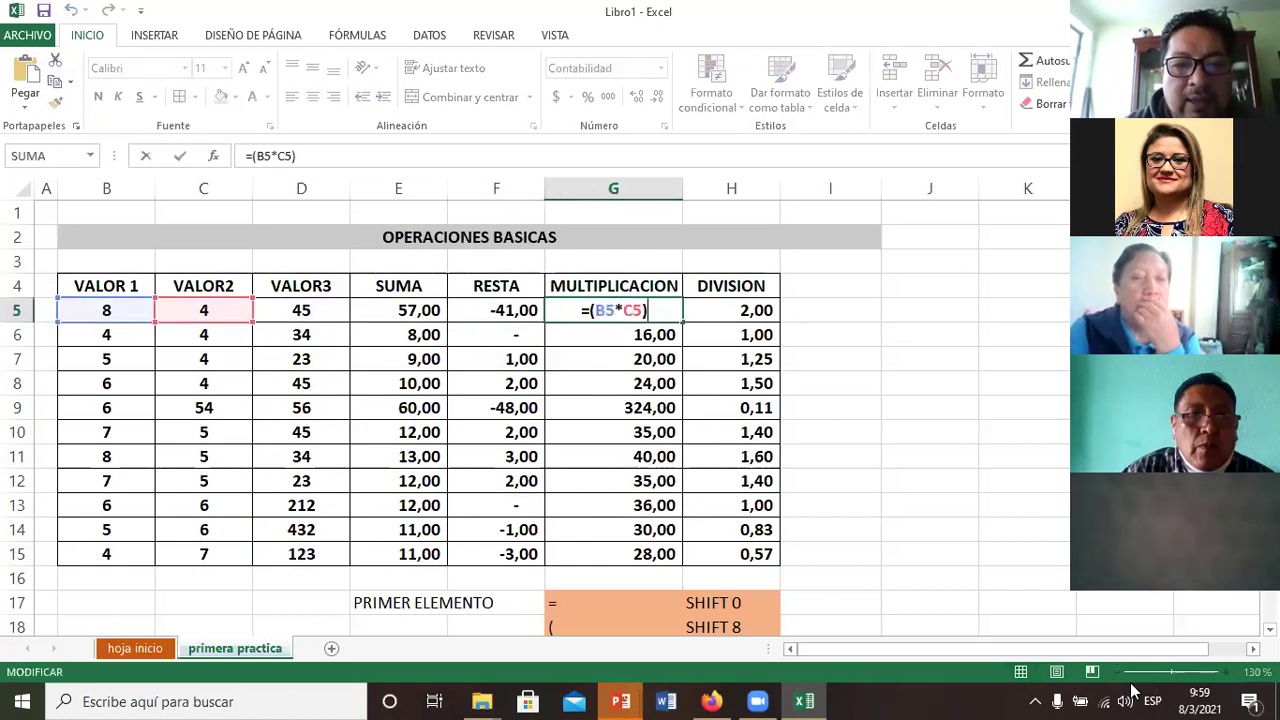
text(-D)
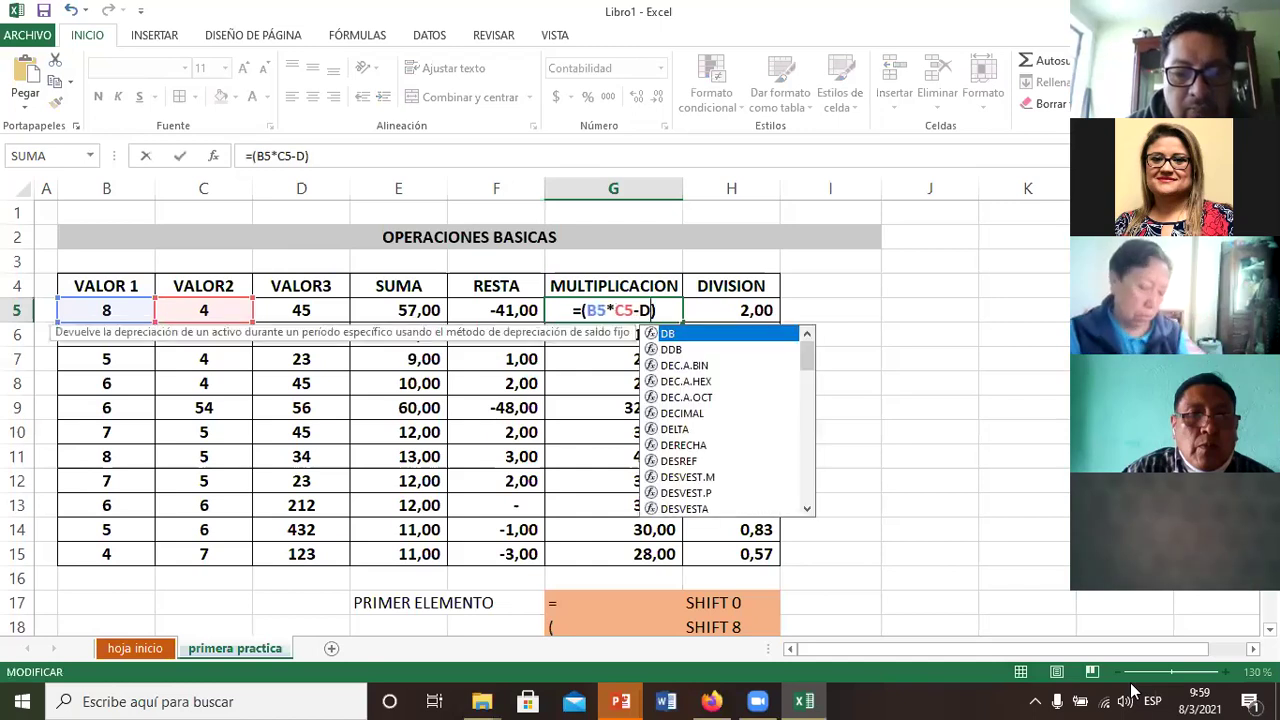
text(5)
key(Return)
Step: Make the H5 DIVISION formula =(B5/C5/D5), giving 0,04
key(Right)
key(Up)
key(F2)
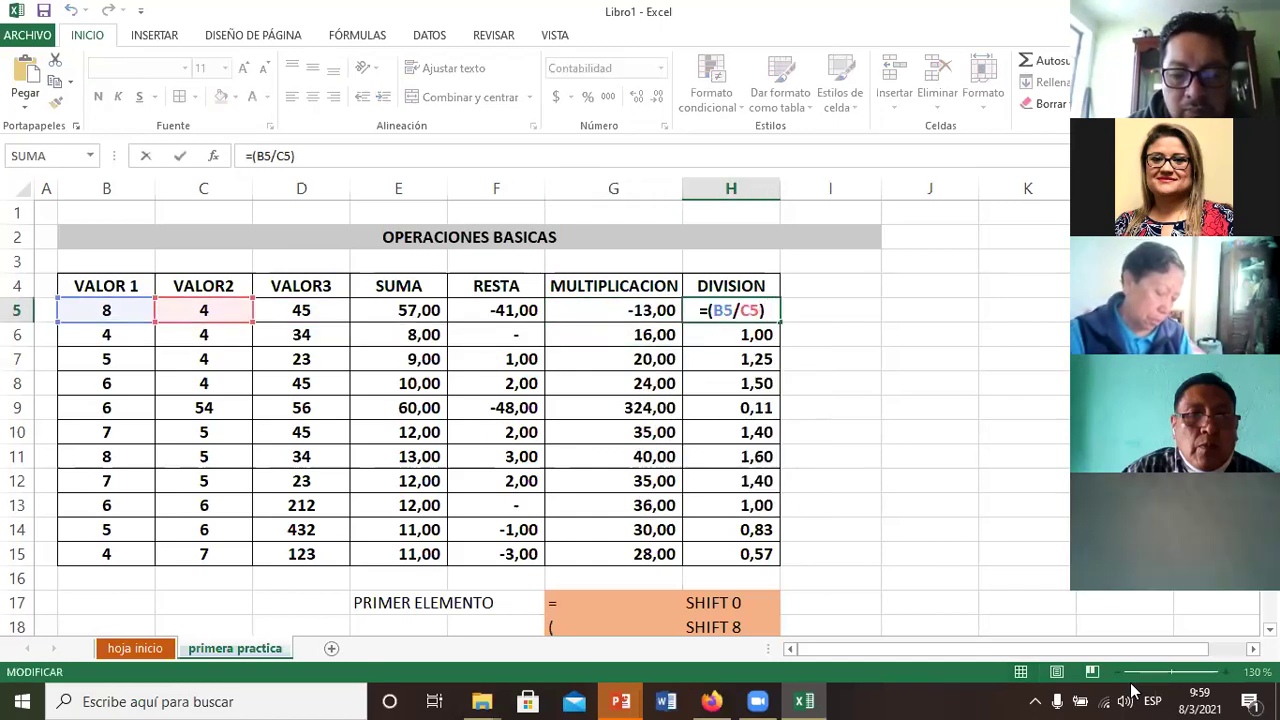
key(Left)
text(-)
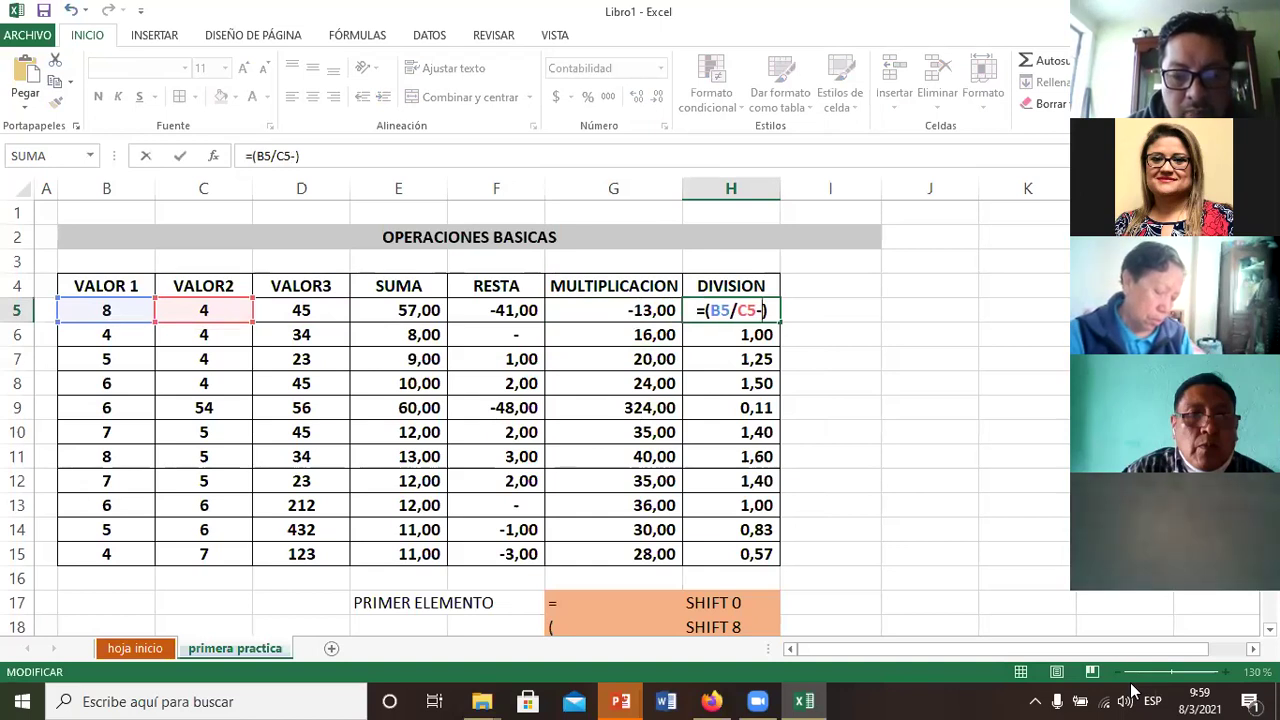
key(BackSpace)
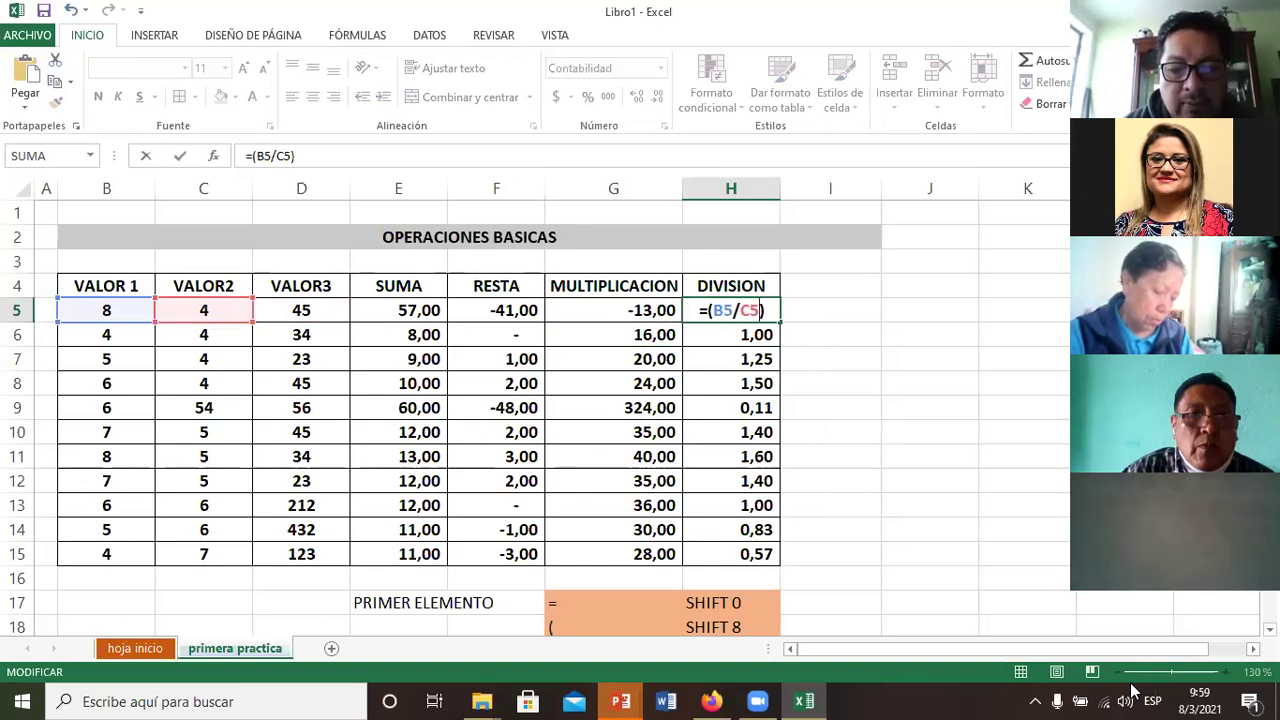
text(/D5)
key(Return)
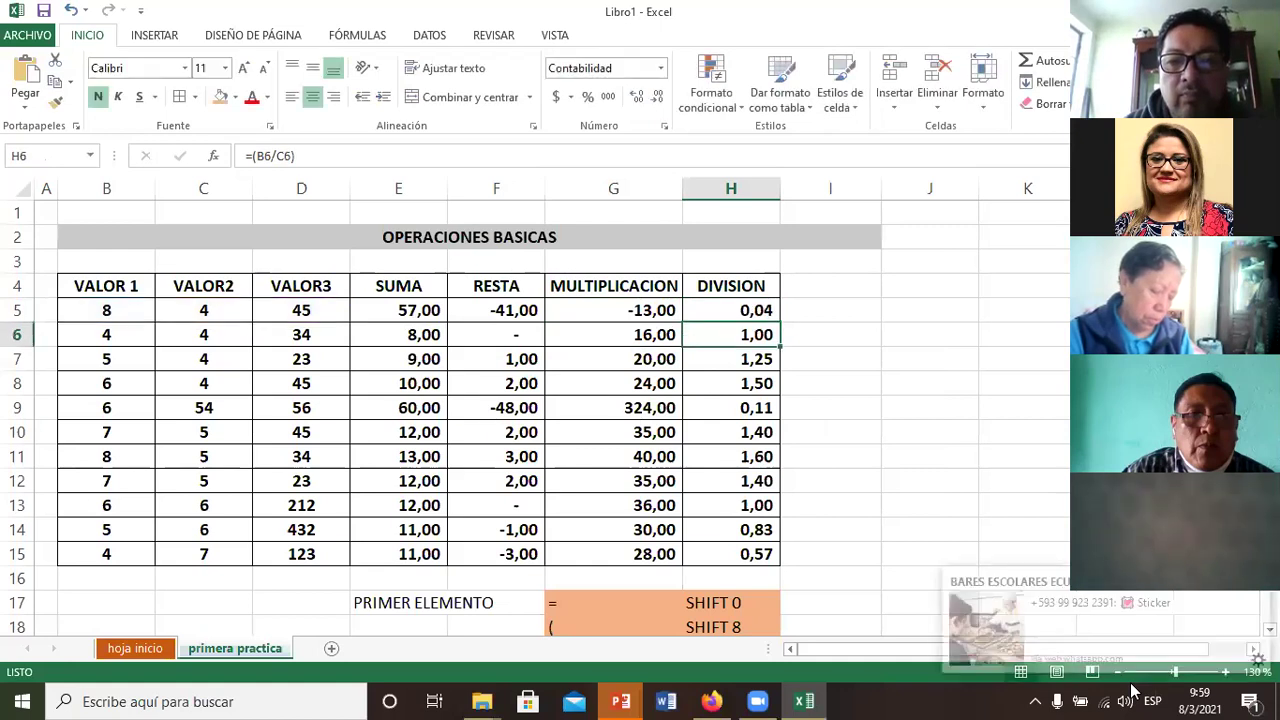
Step: Replace the minus in G5 with * so MULTIPLICACION multiplies all three values
key(Left)
key(Up)
key(F2)
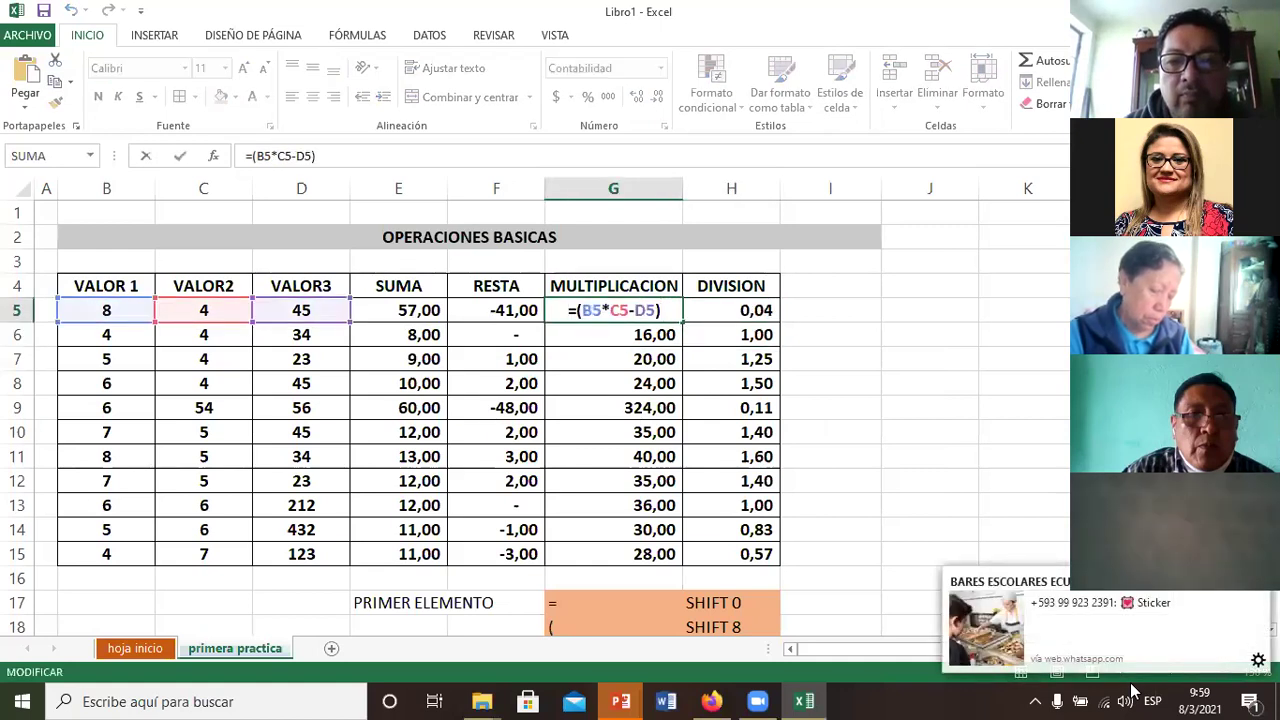
key(BackSpace)
text(*)
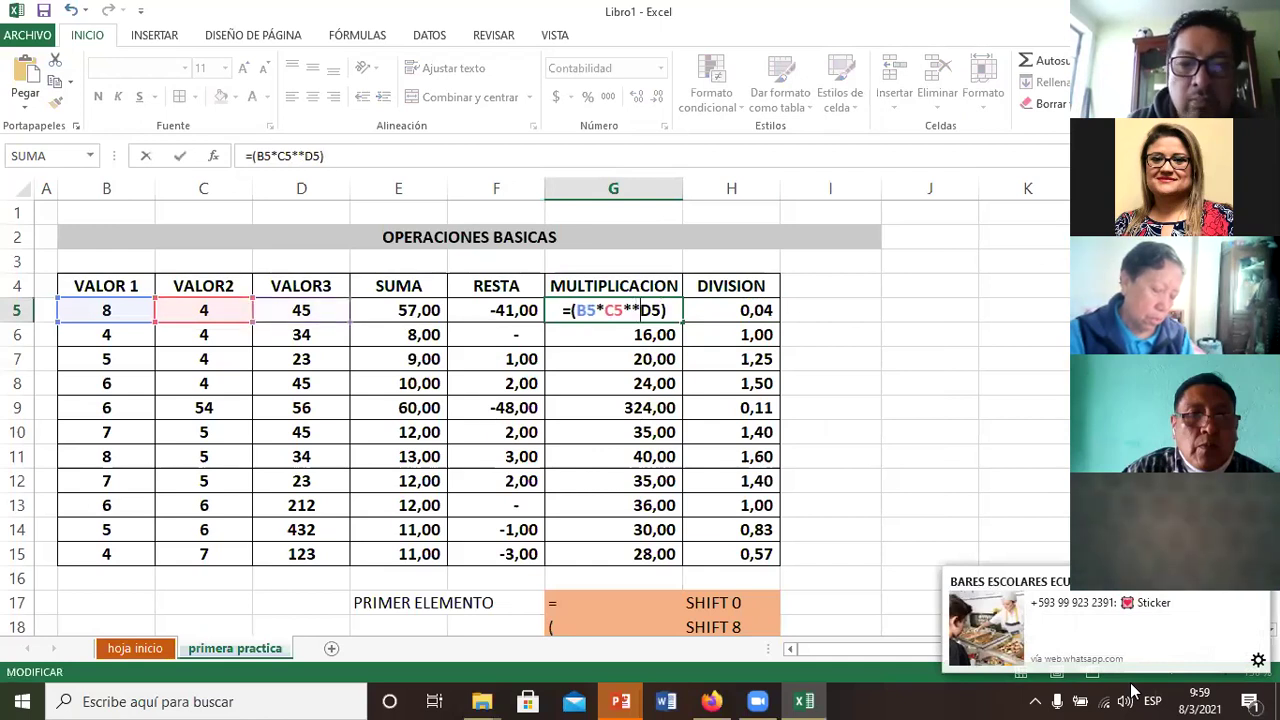
key(Return)
key(Return)
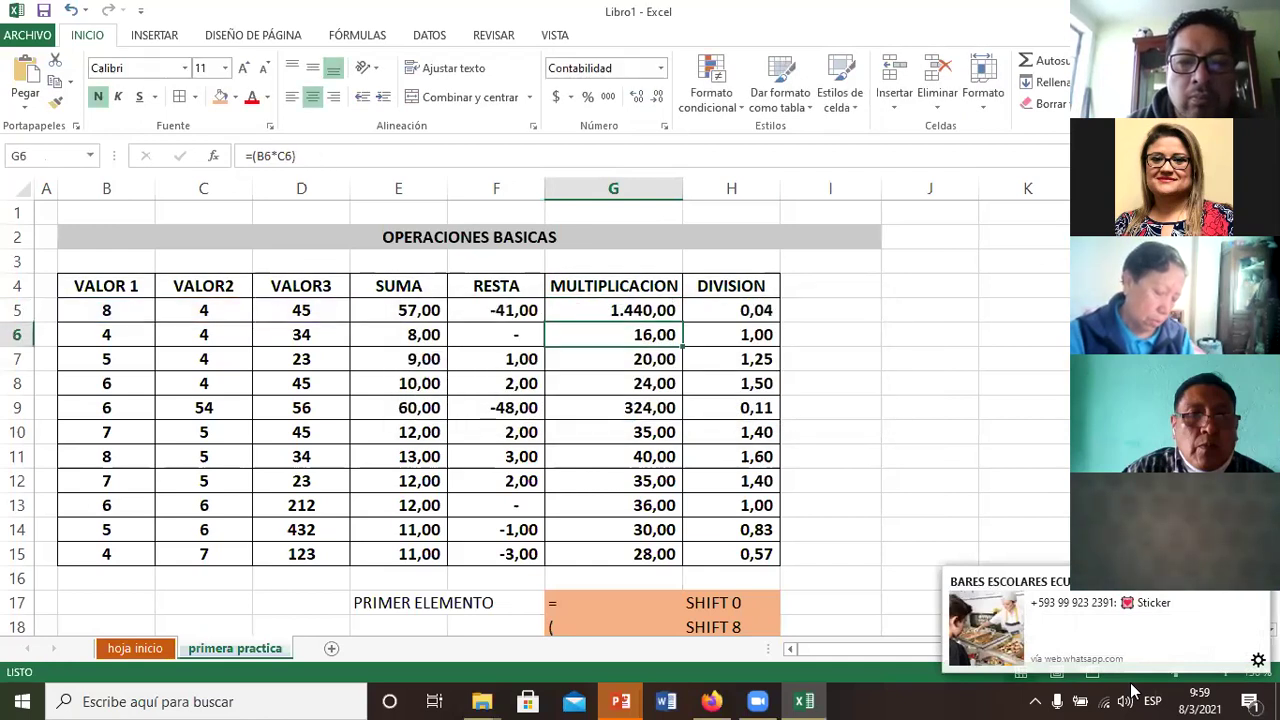
key(Up)
key(F2)
Step: Select E5:H5 and fill the formulas down to row 15
key(Escape)
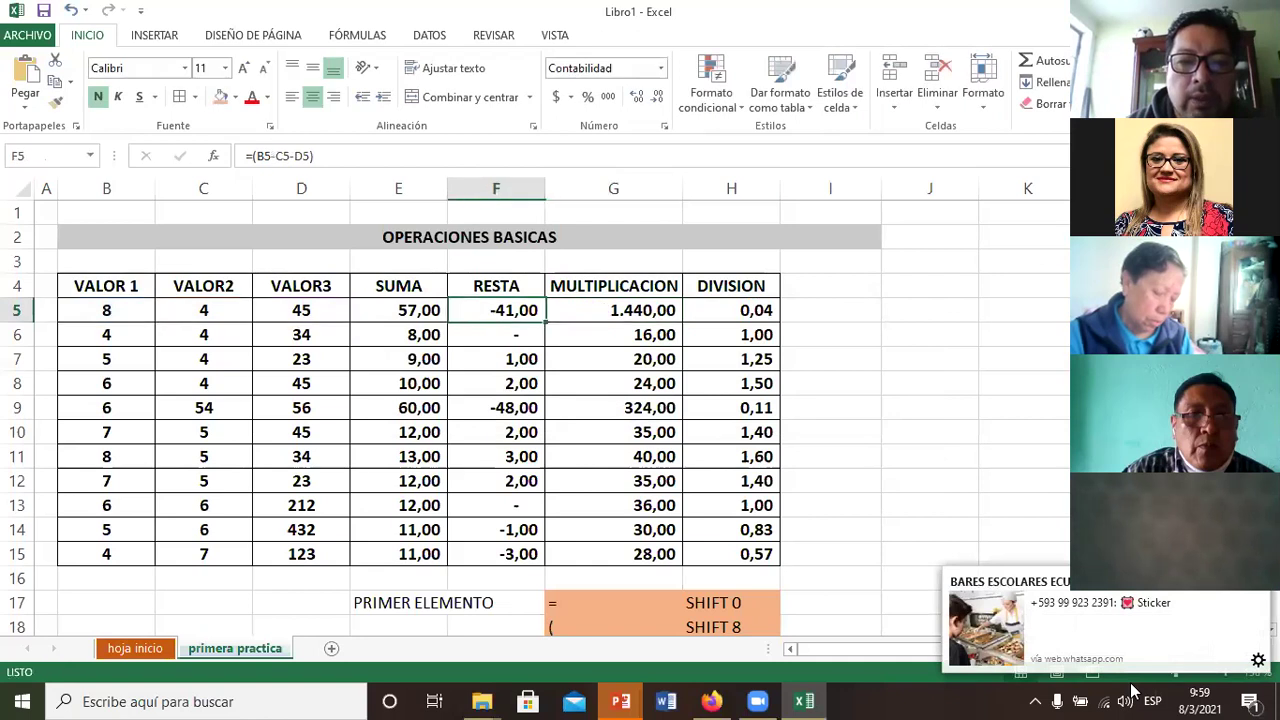
key(Left)
key(Left)
key(shift+Right)
key(shift+Right)
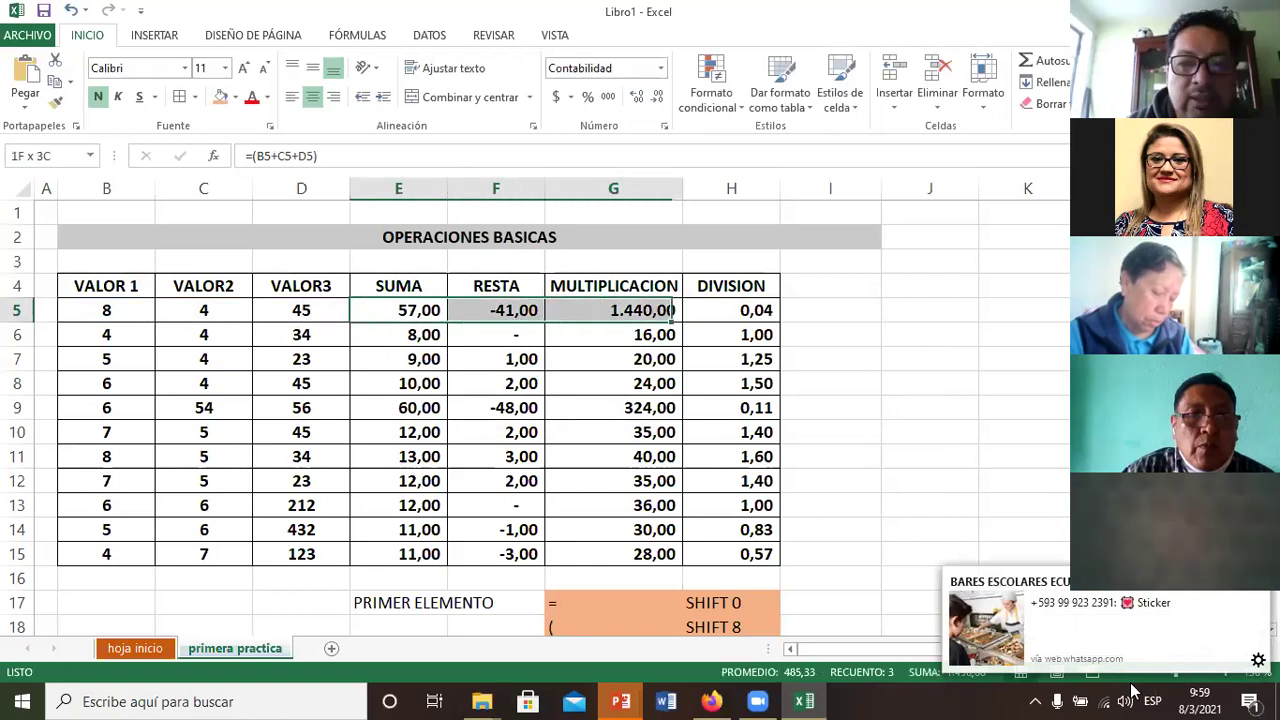
key(shift+Right)
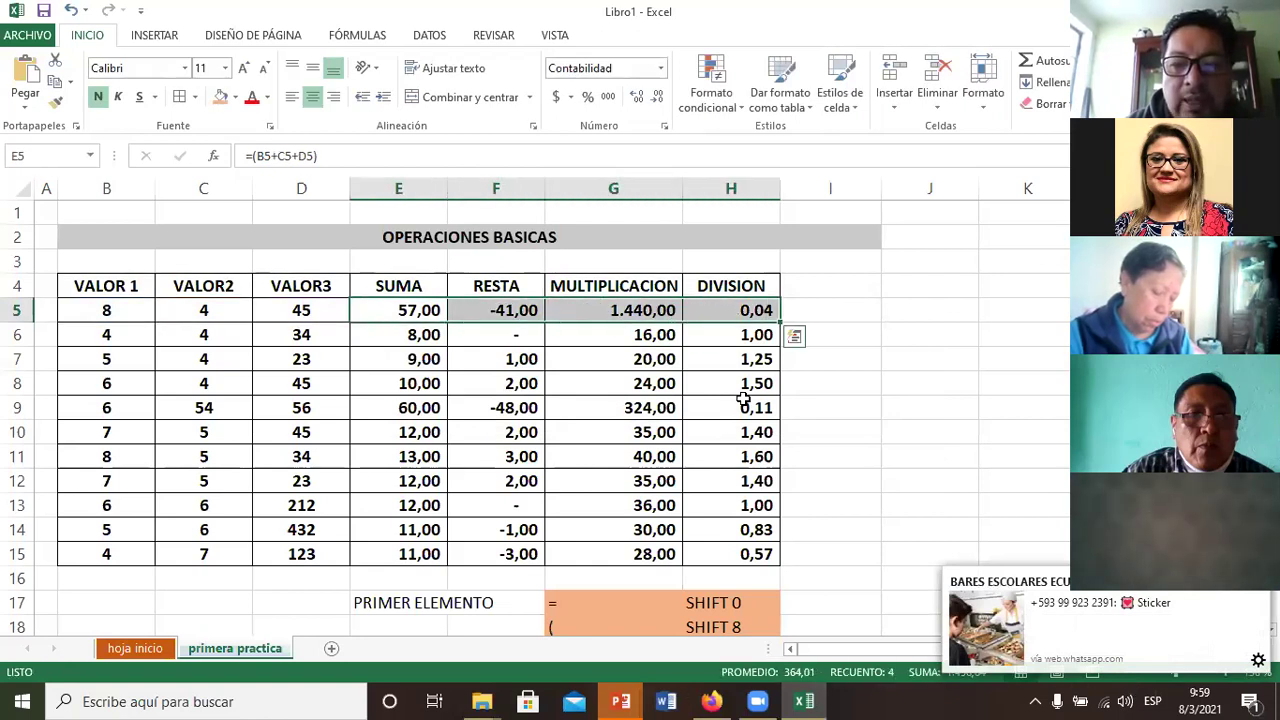
double_click(779, 322)
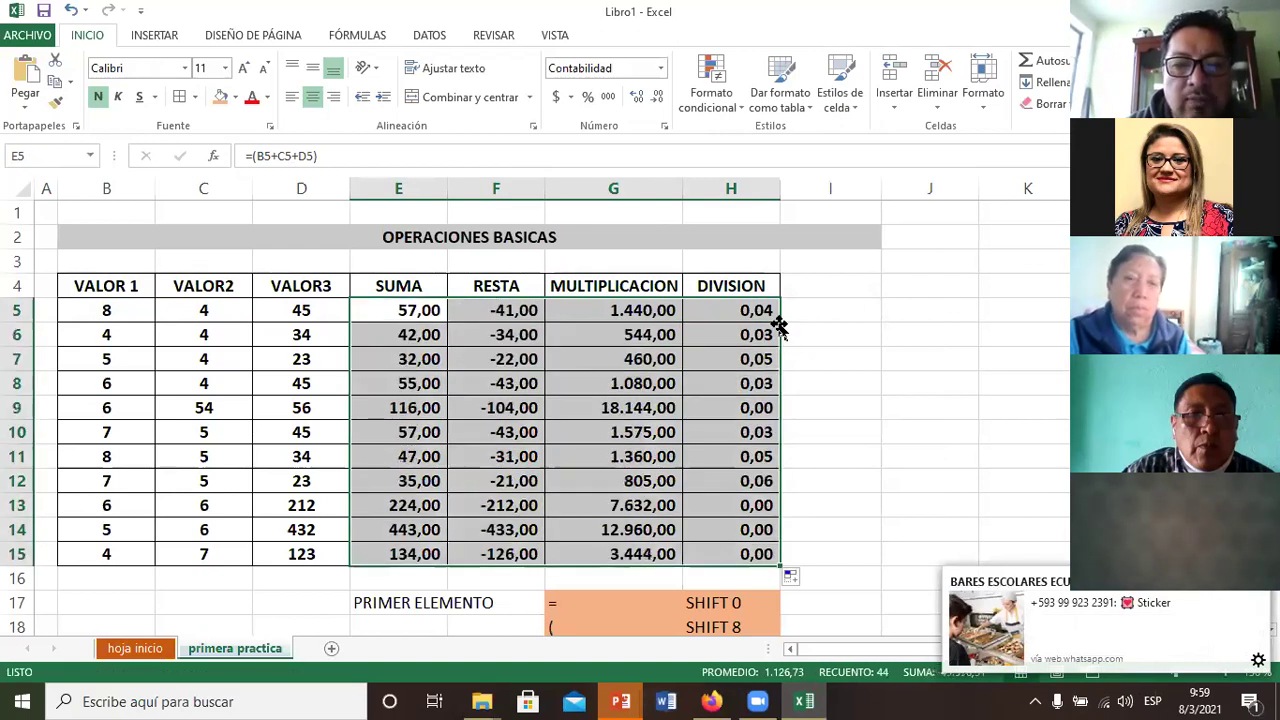
Step: Check the copied formulas in several rows across the value and result columns
key(Left)
key(Left)
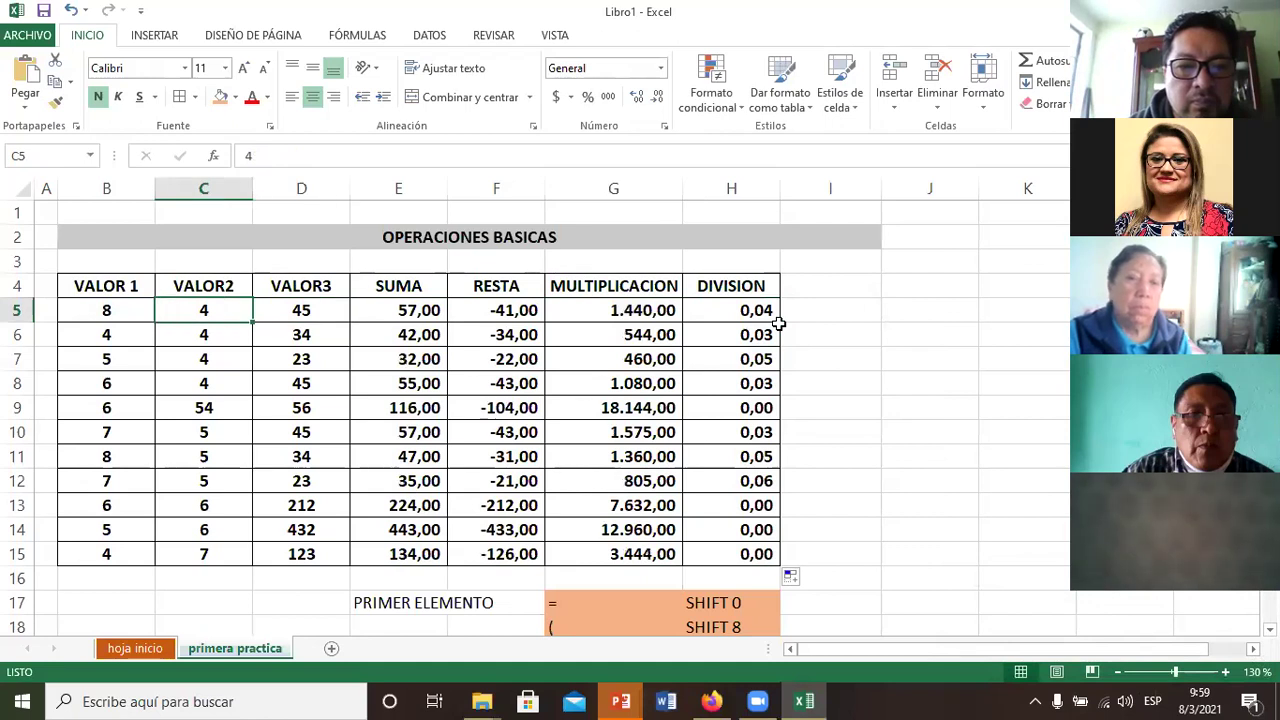
key(Left)
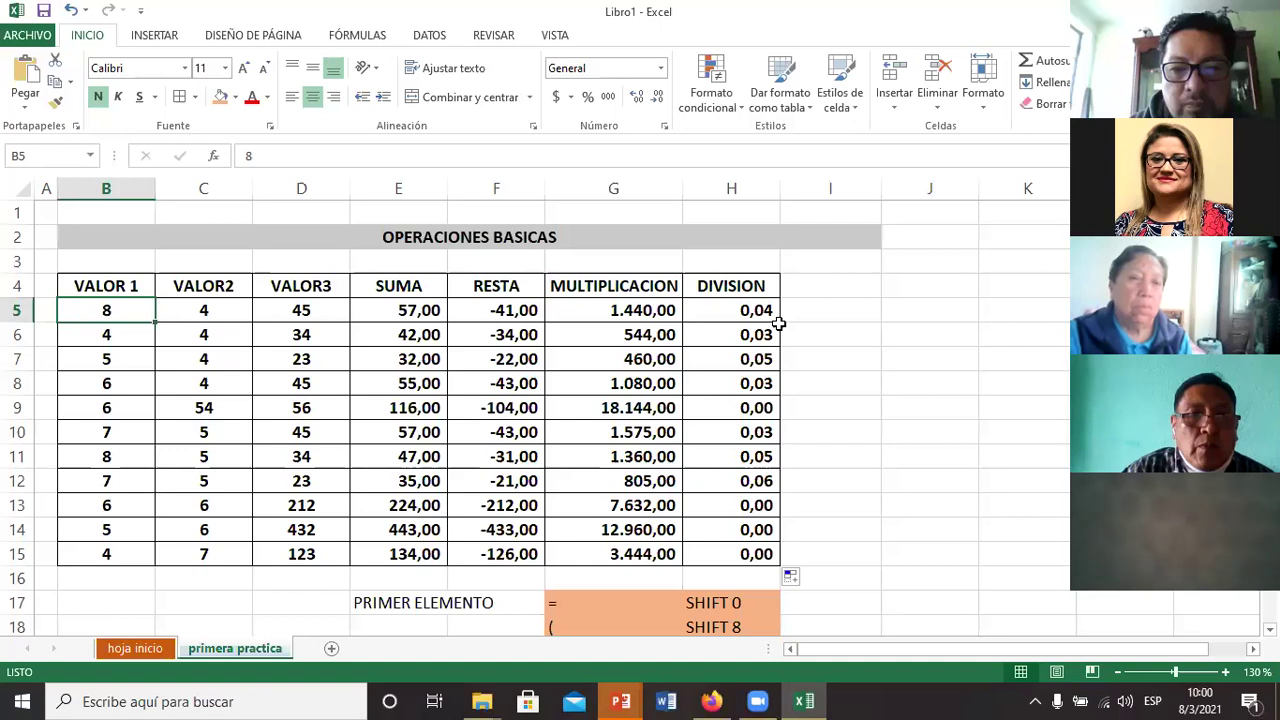
key(Right)
key(Right)
key(Right)
key(Right)
key(Right)
key(Right)
key(Down)
key(Down)
key(Down)
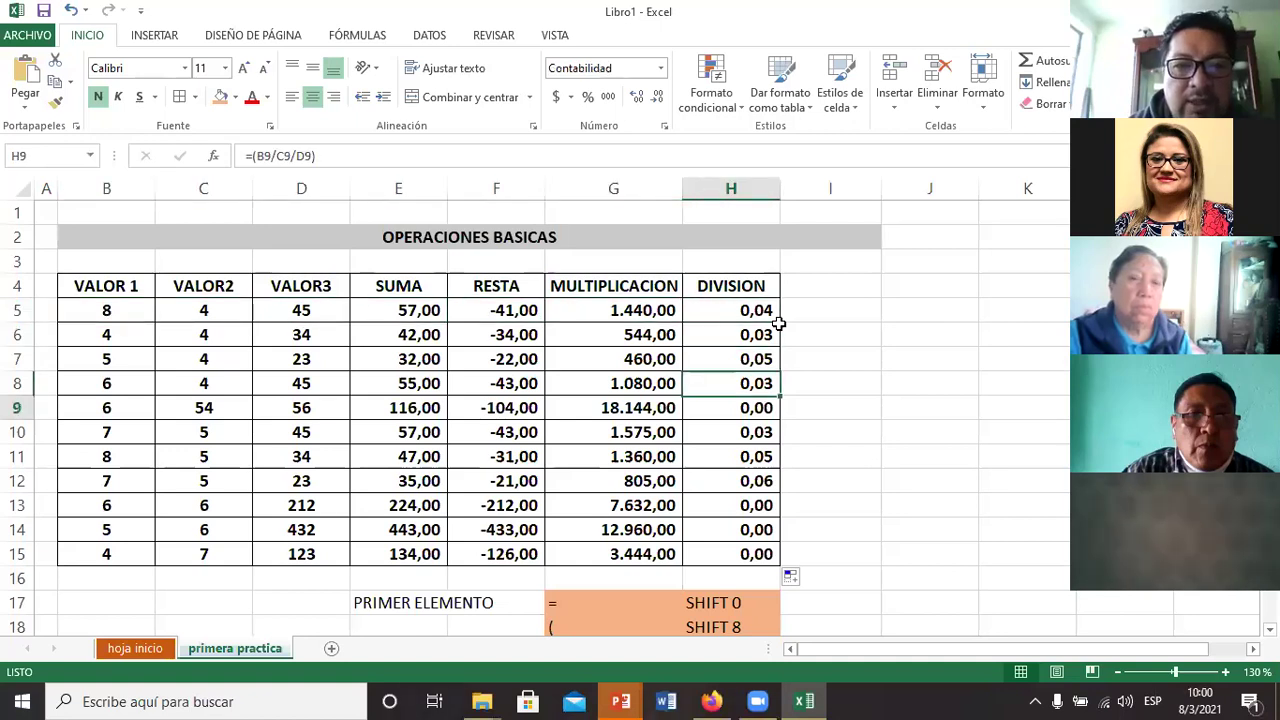
key(Down)
key(Down)
key(Down)
key(Left)
key(Left)
key(Left)
key(Up)
key(Up)
key(Up)
key(Up)
key(Up)
key(Up)
key(Up)
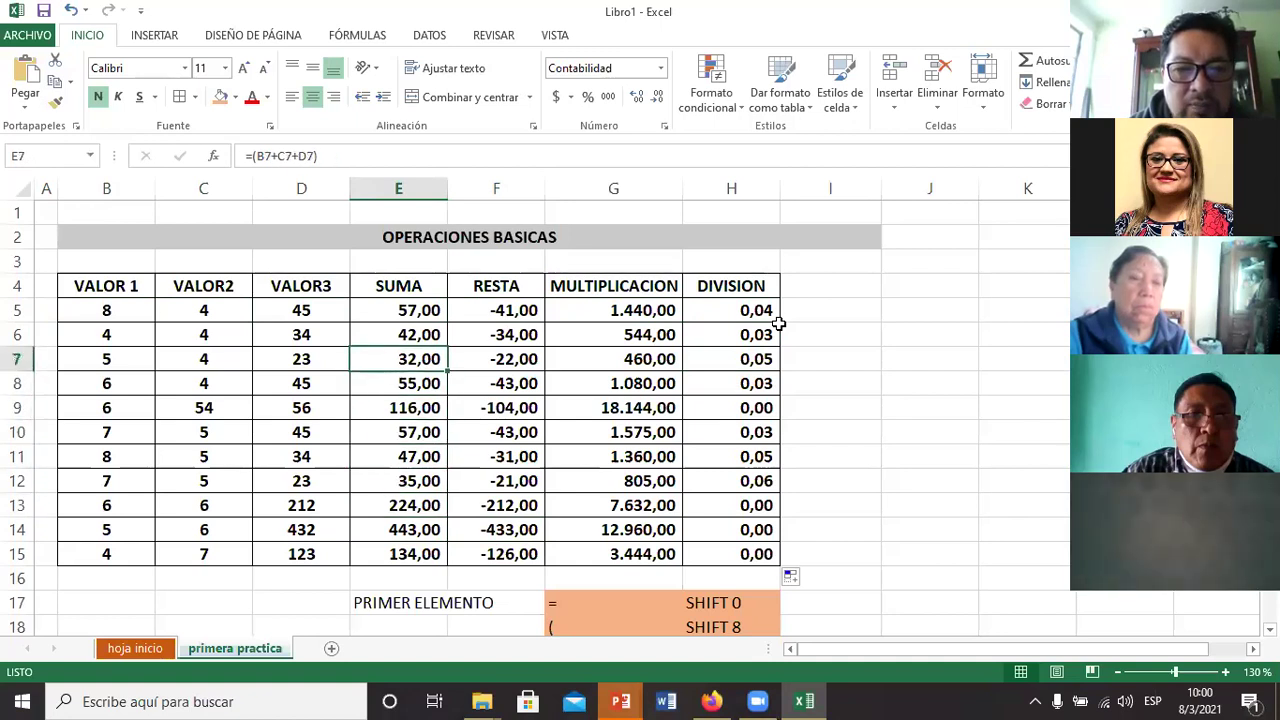
key(Up)
key(Left)
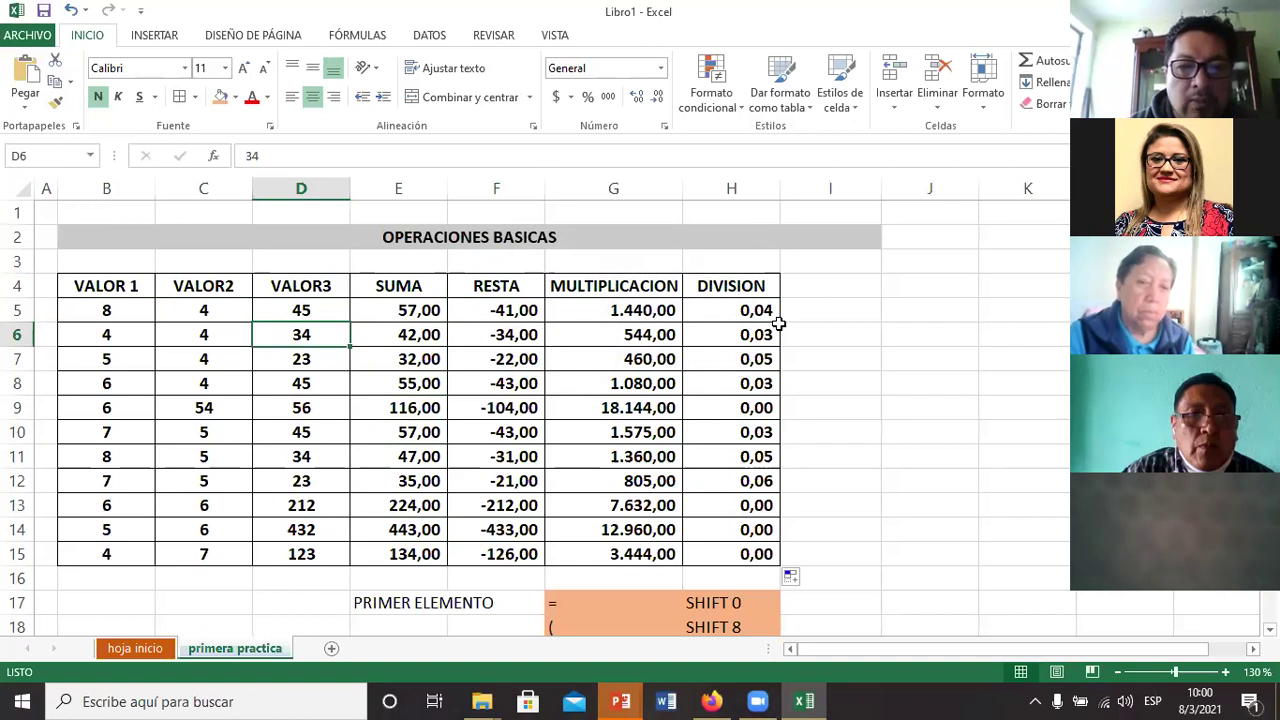
key(ctrl+minus)
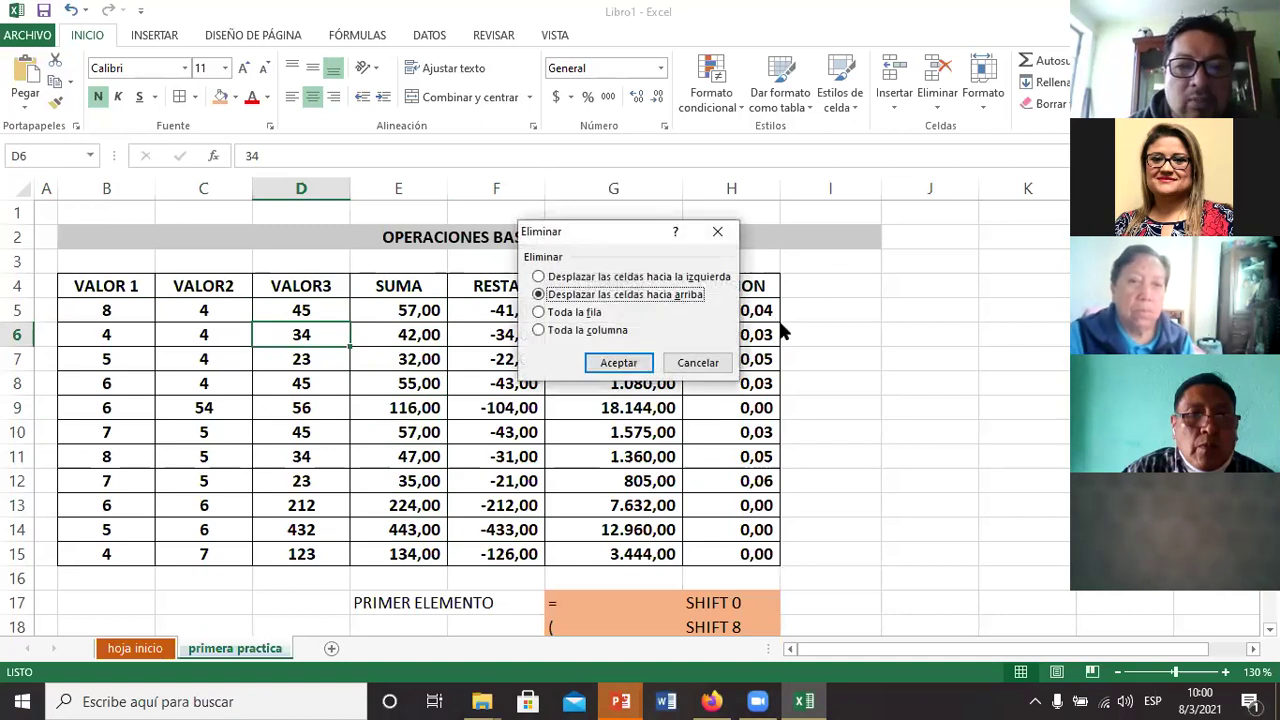
key(Down)
key(Down)
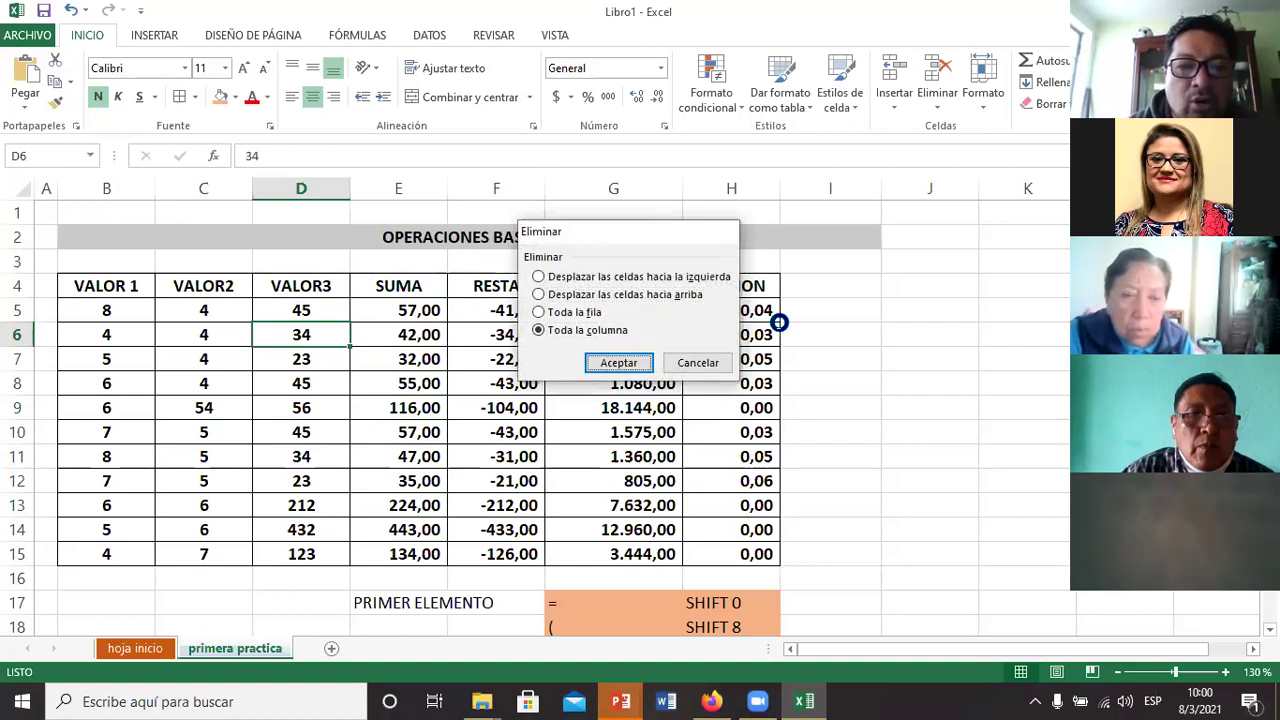
key(Tab)
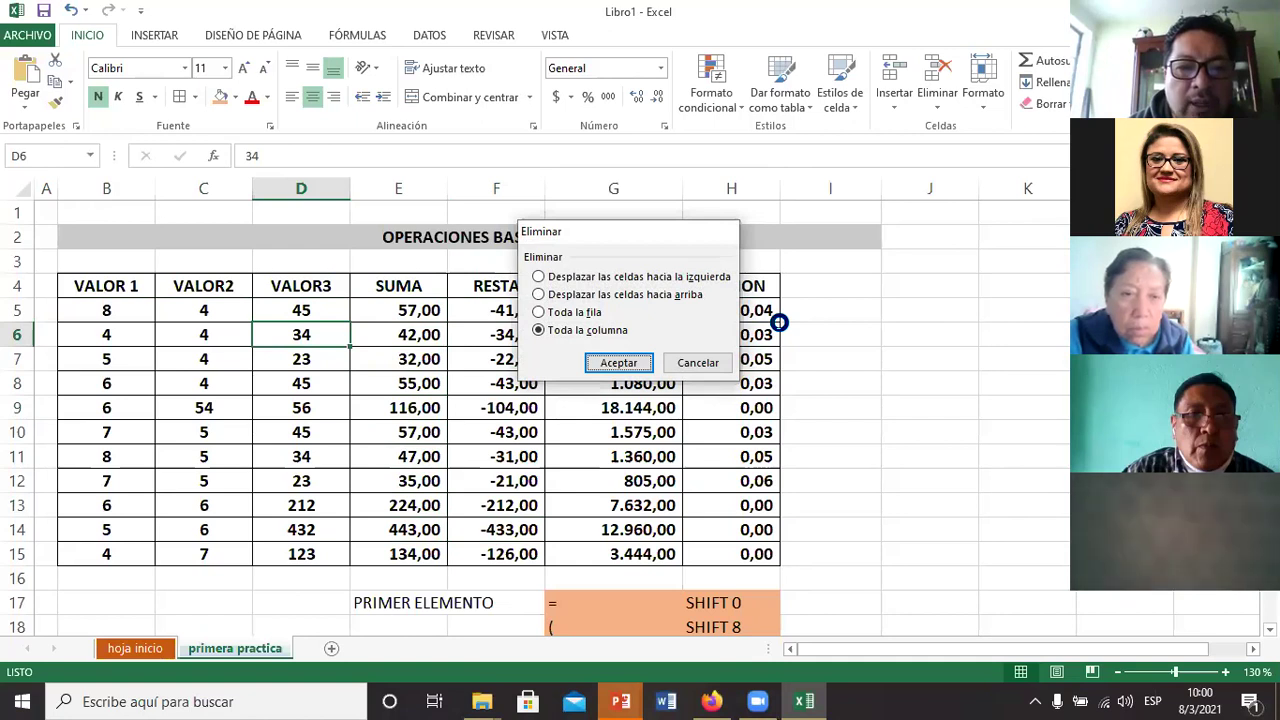
key(Escape)
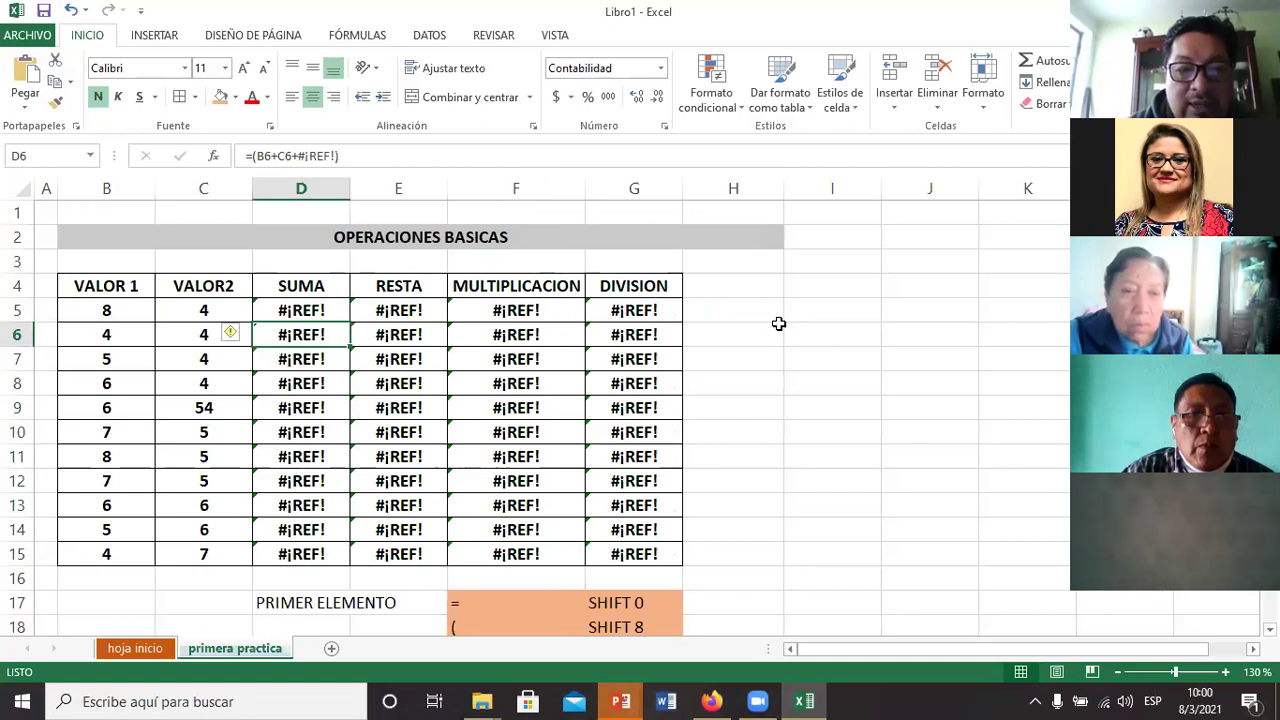
key(Up)
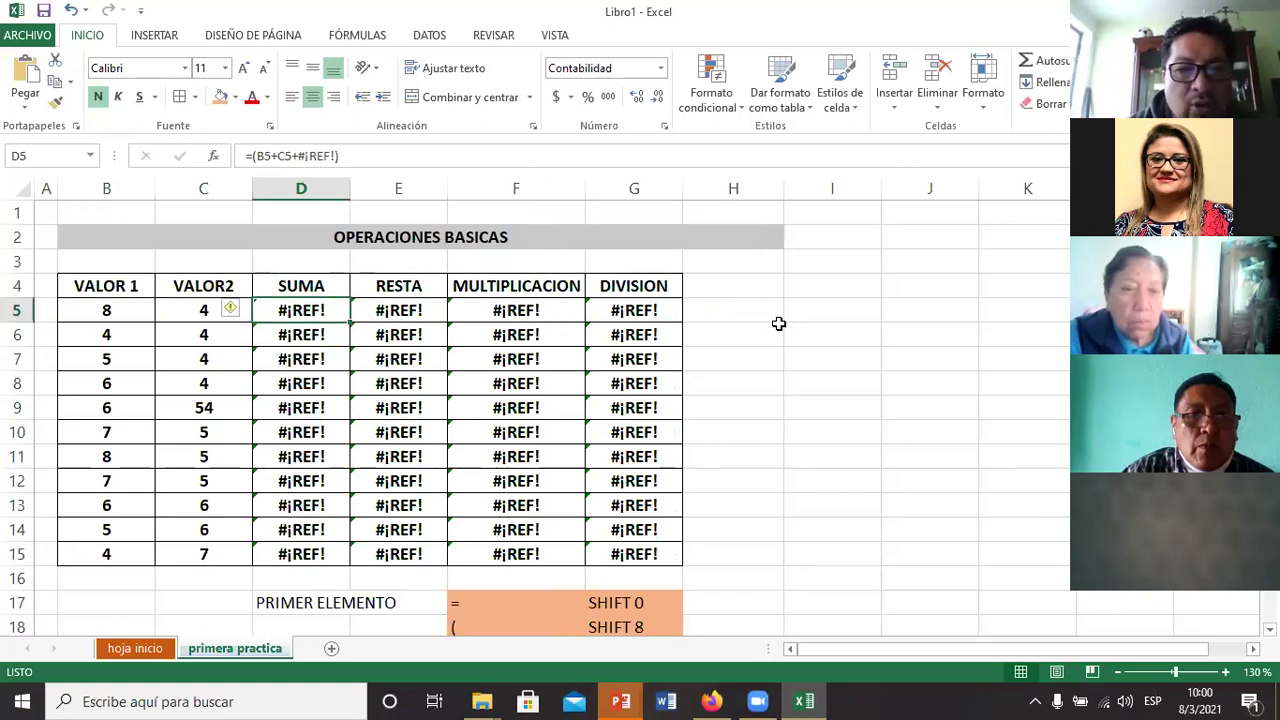
key(ctrl+z)
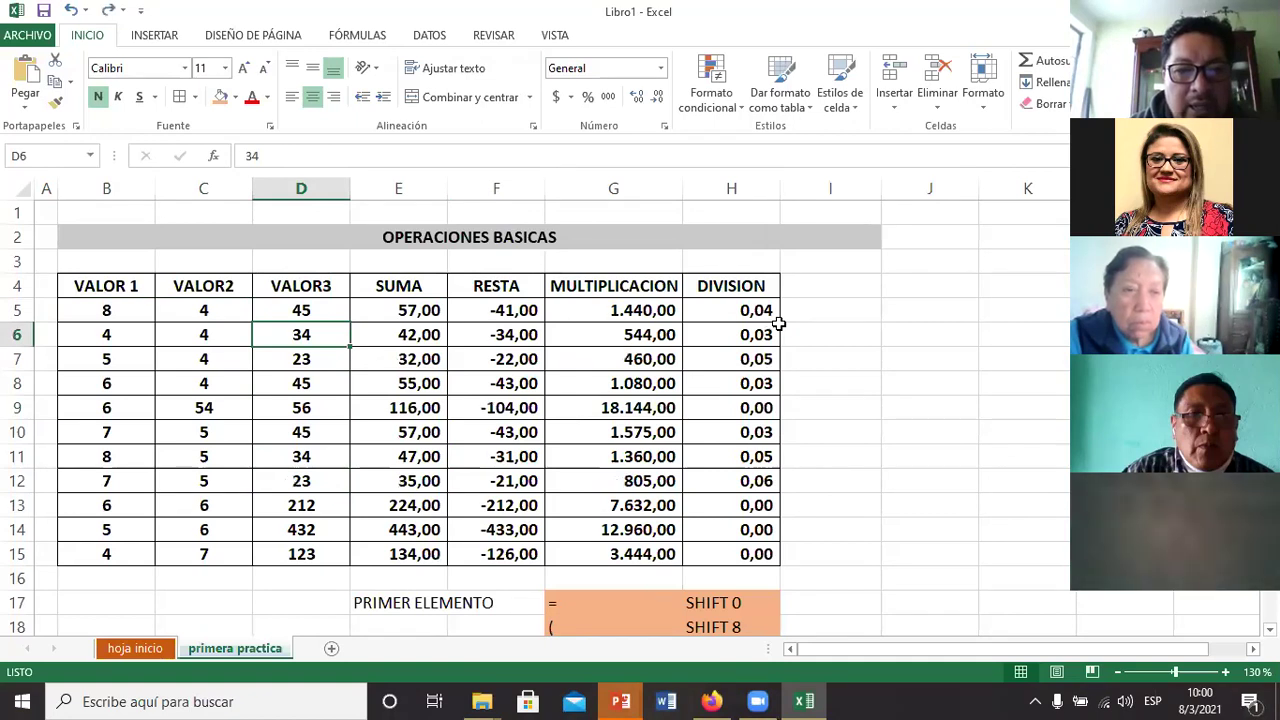
key(Up)
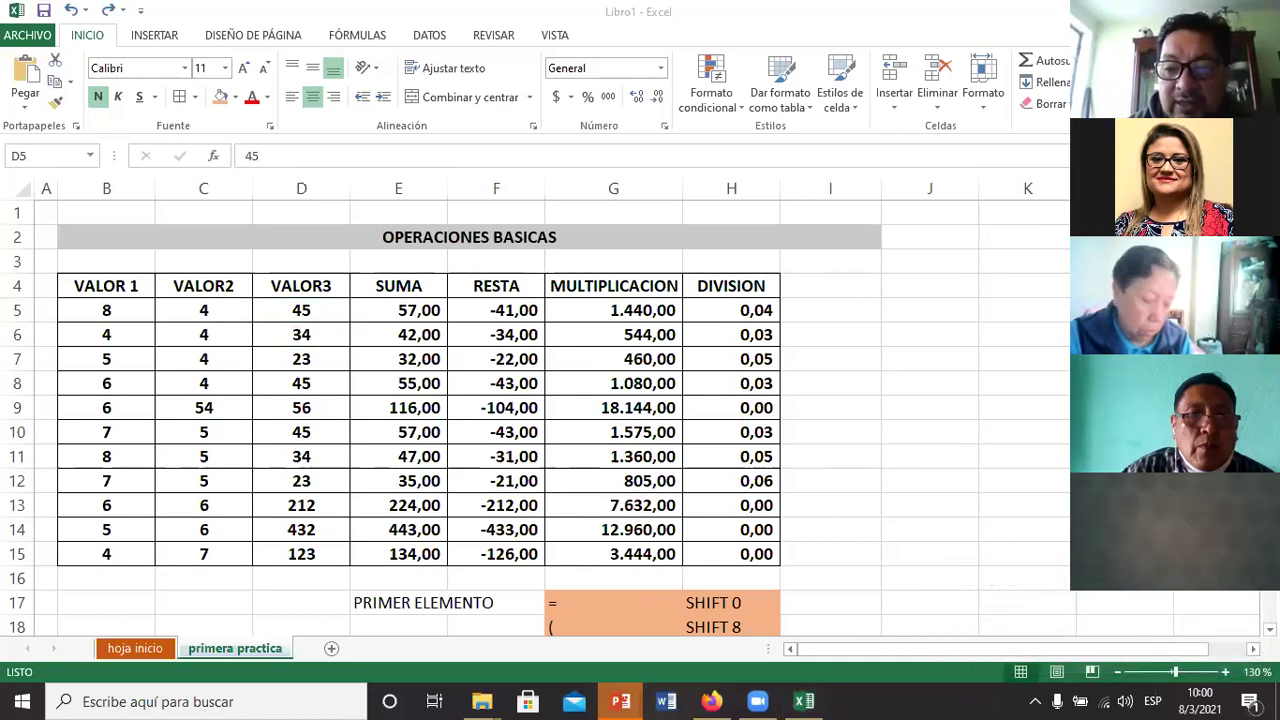
click(940, 470)
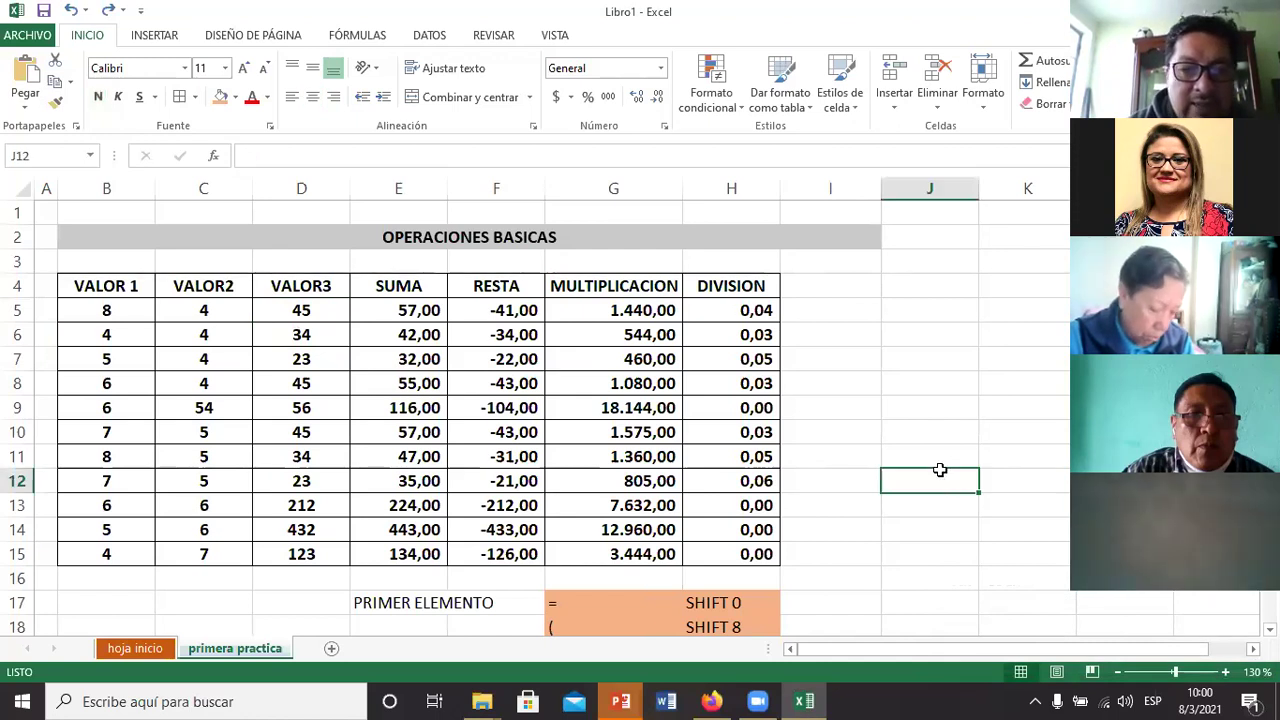
key(Left)
key(Left)
key(Left)
key(Left)
key(Left)
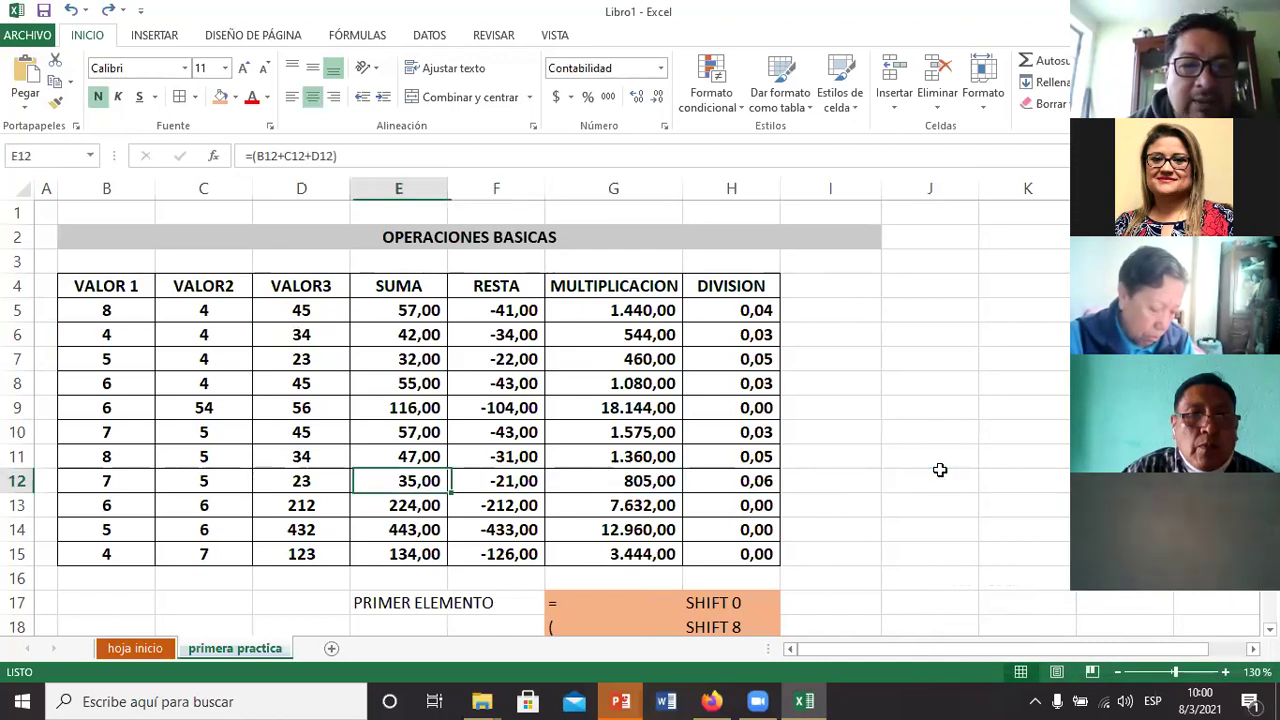
key(Left)
key(ctrl+minus)
key(Down)
key(Down)
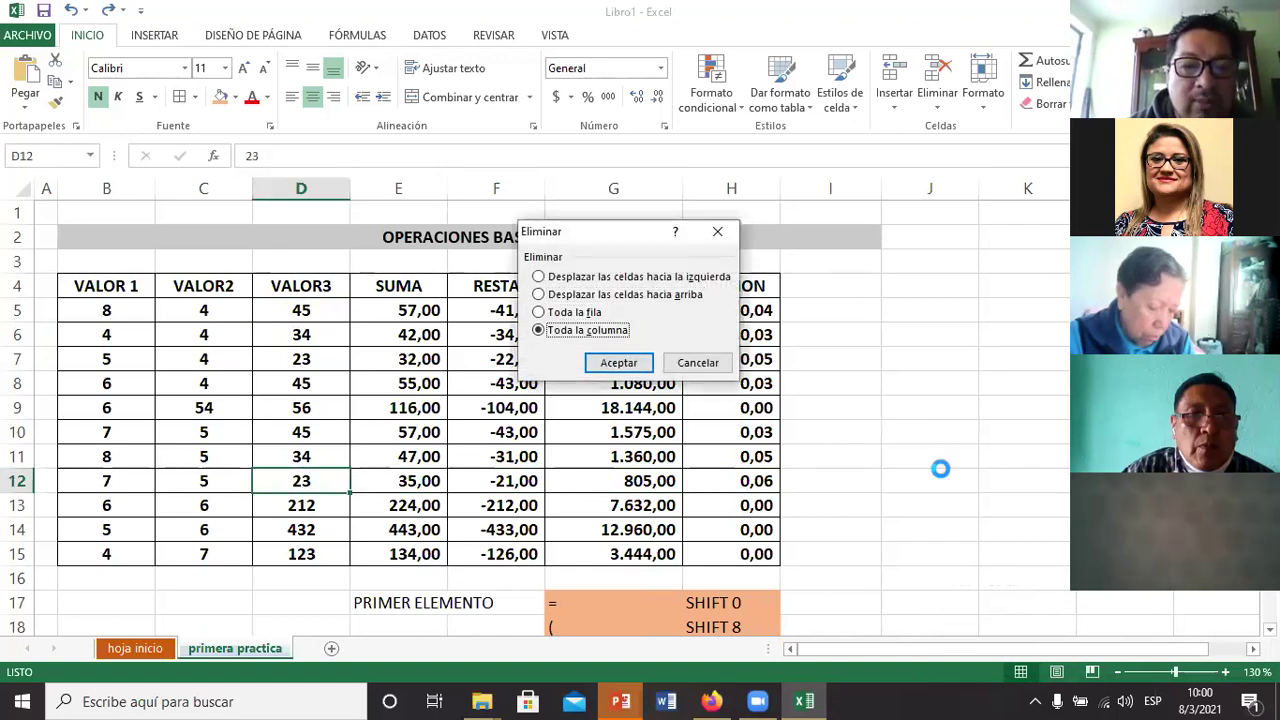
key(Return)
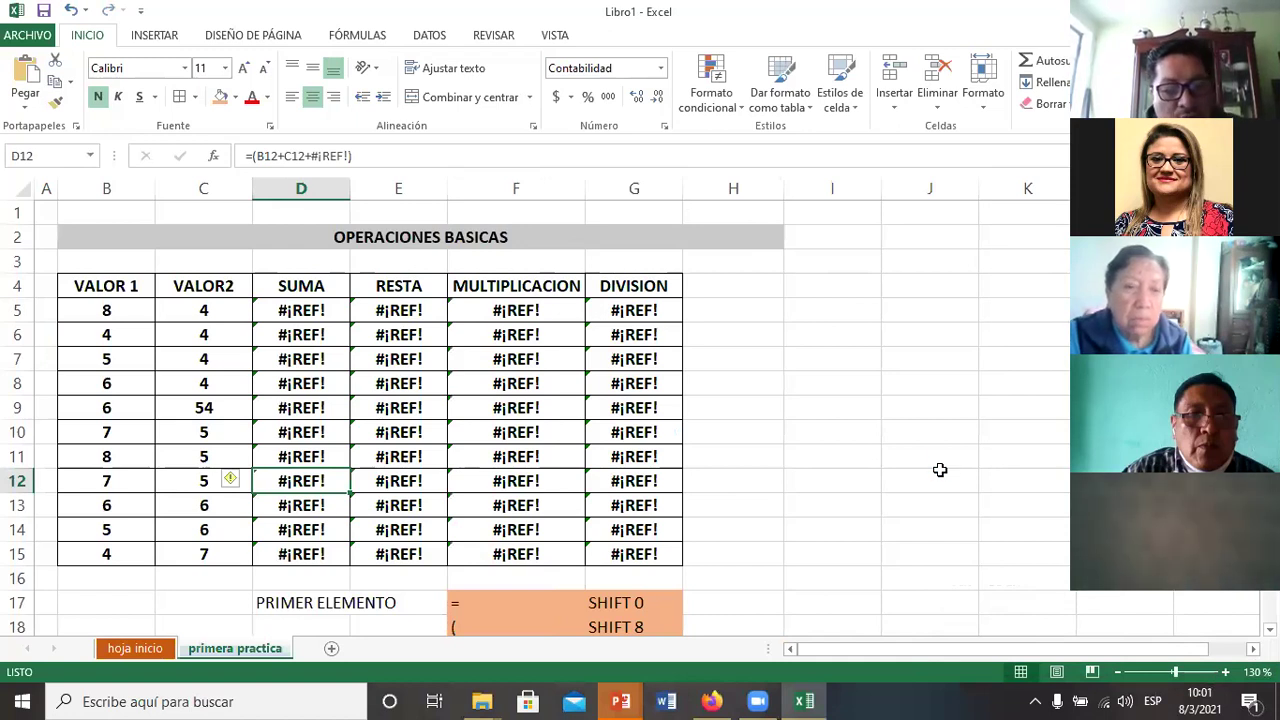
key(ctrl+z)
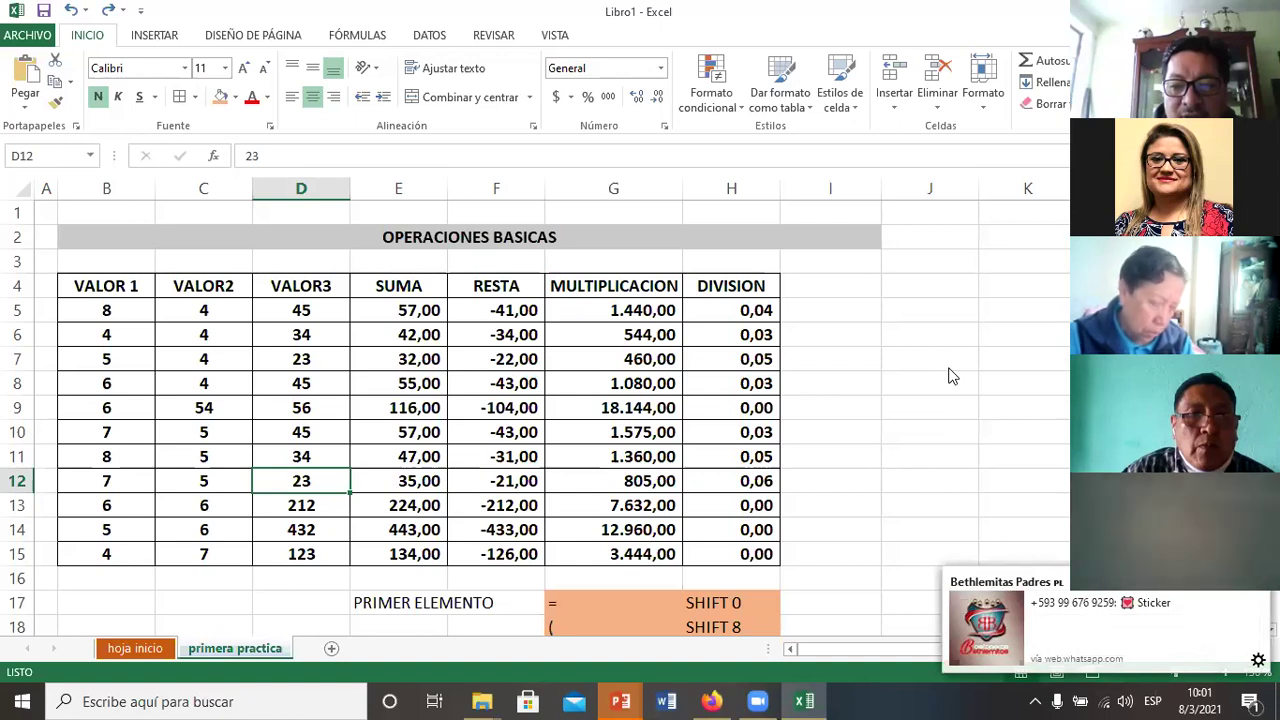
Step: Save the workbook as a copy with the file name EJERCICIO CPP 1
key(F12)
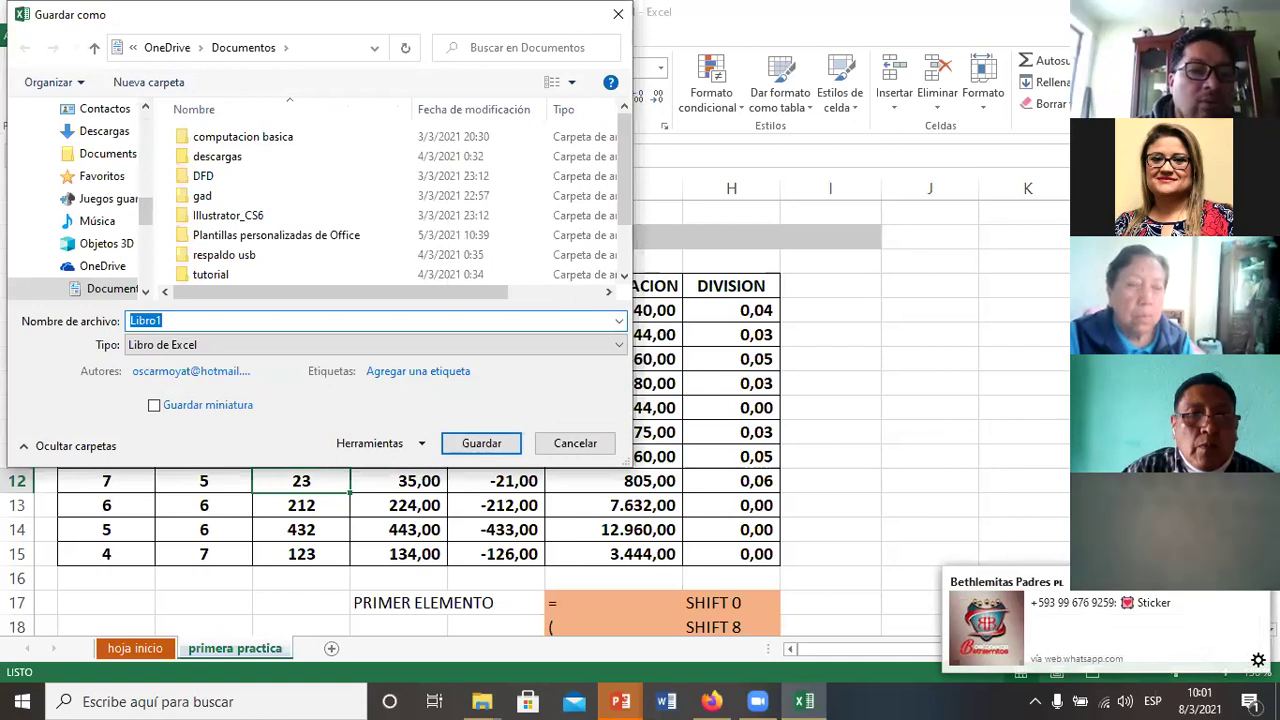
text(EJERCICIO CC)
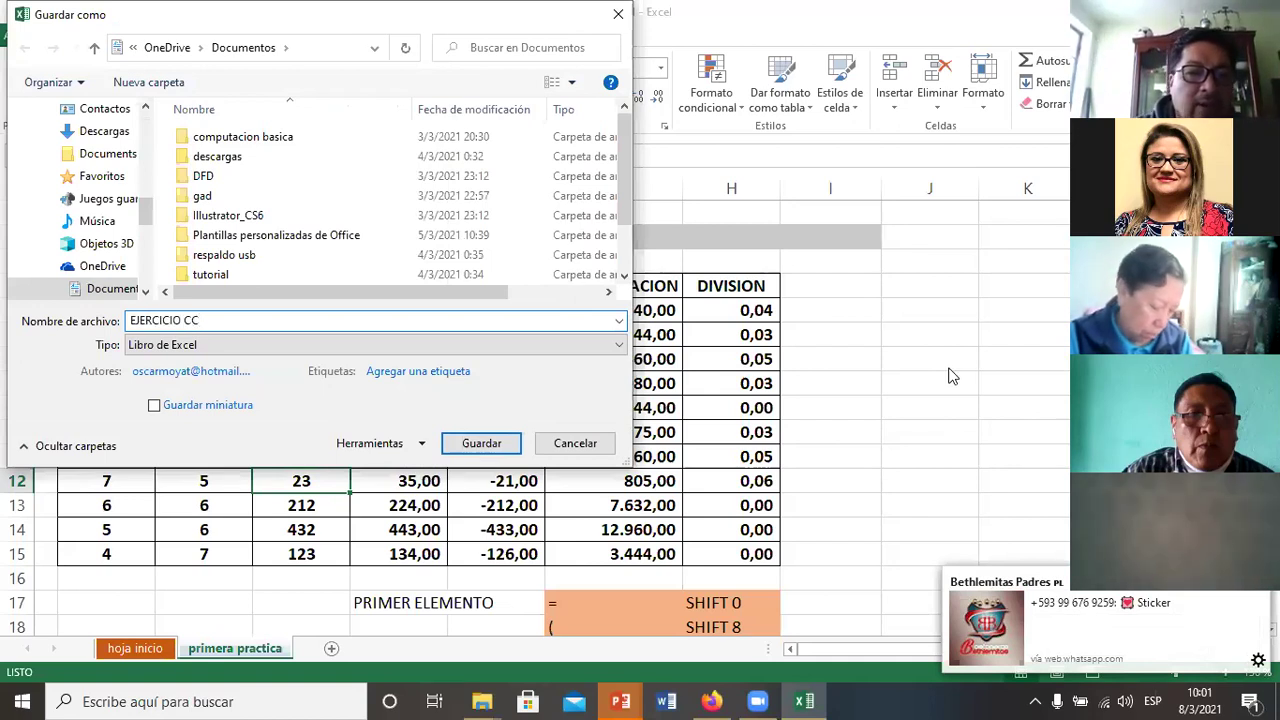
key(BackSpace)
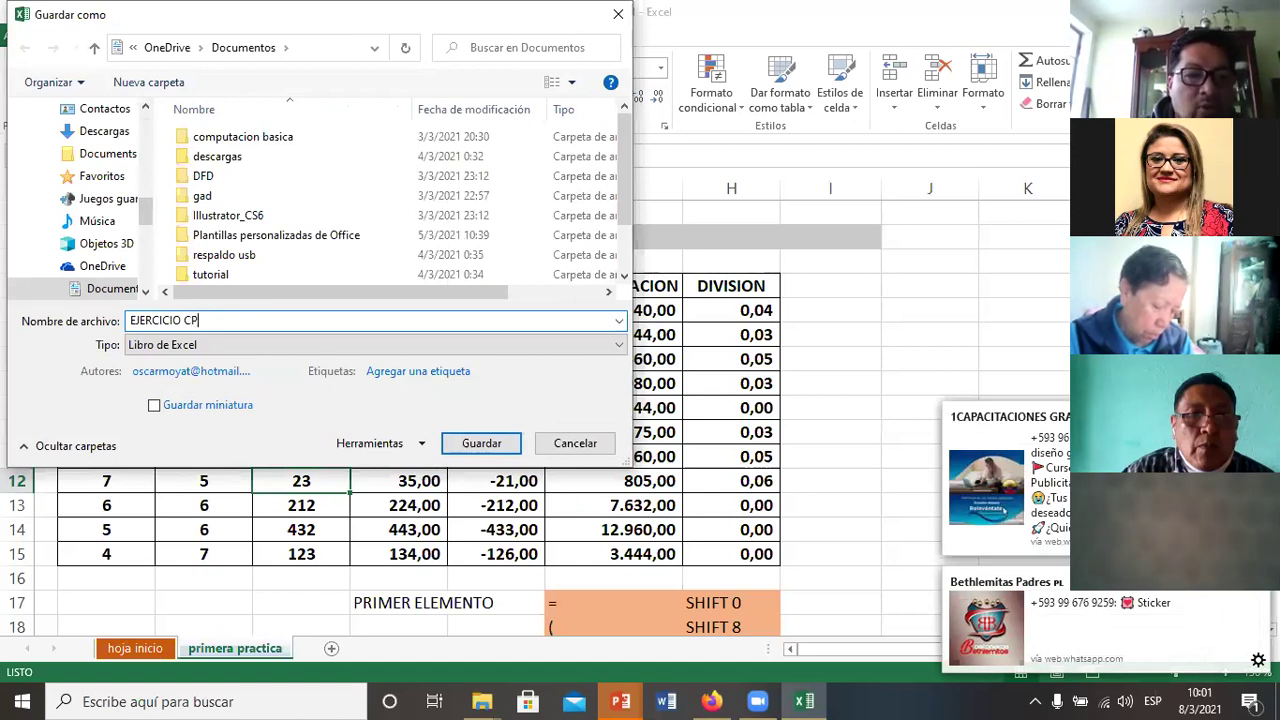
text(P)
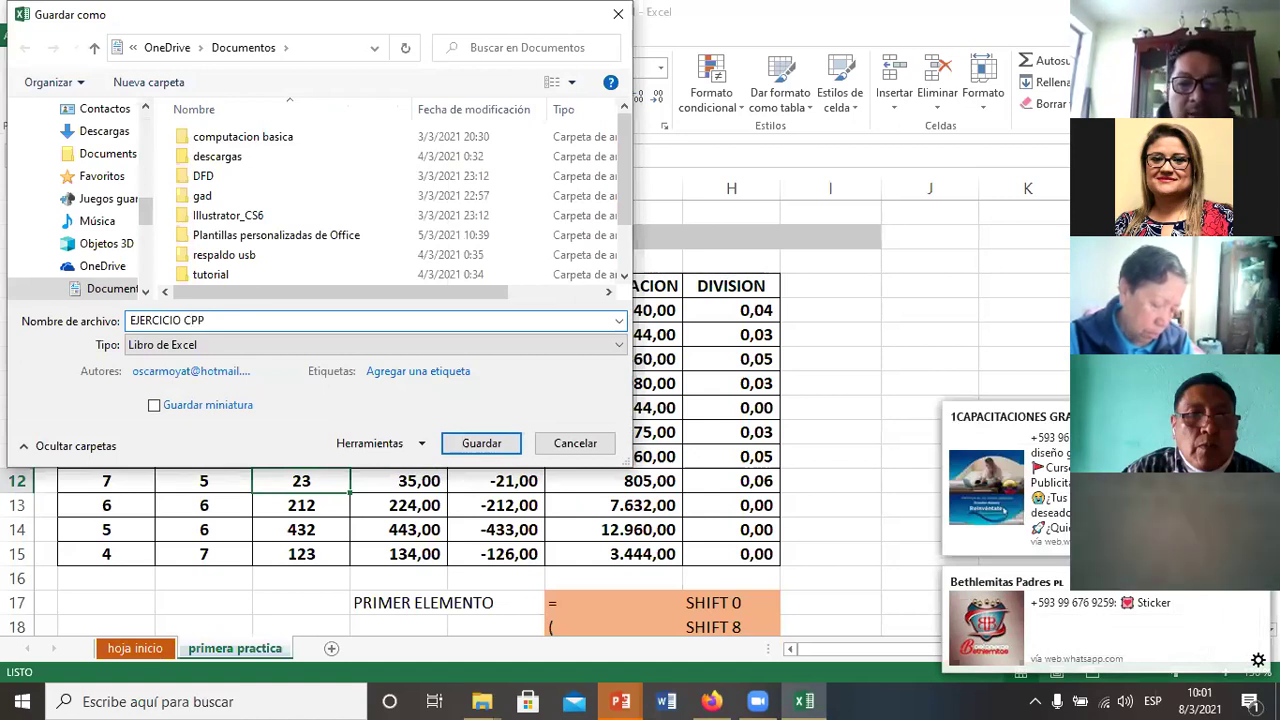
text( 1)
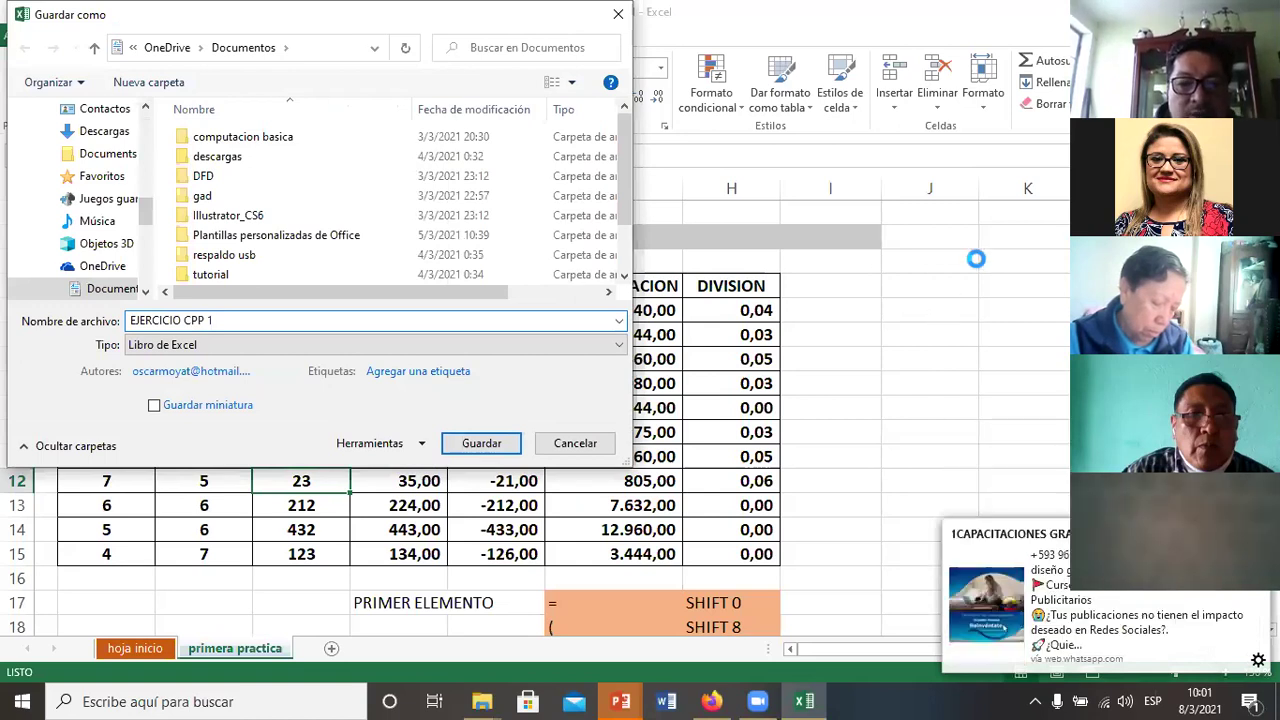
key(Return)
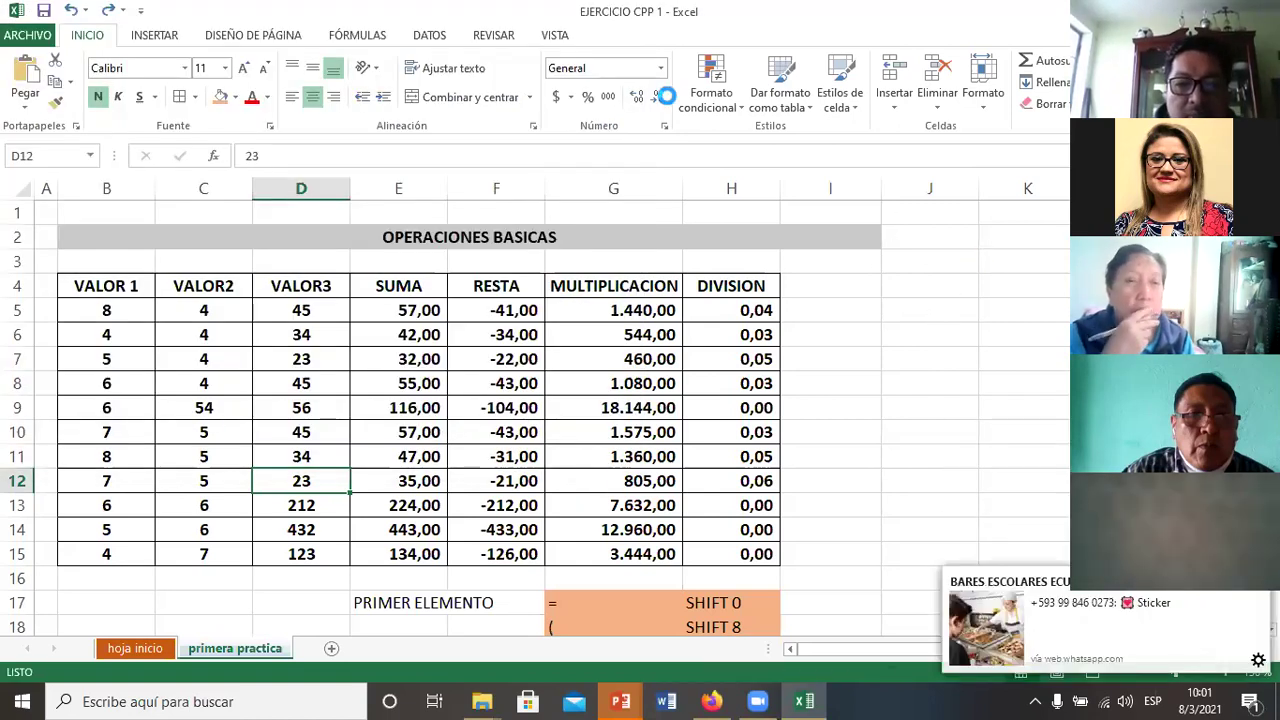
click(301, 505)
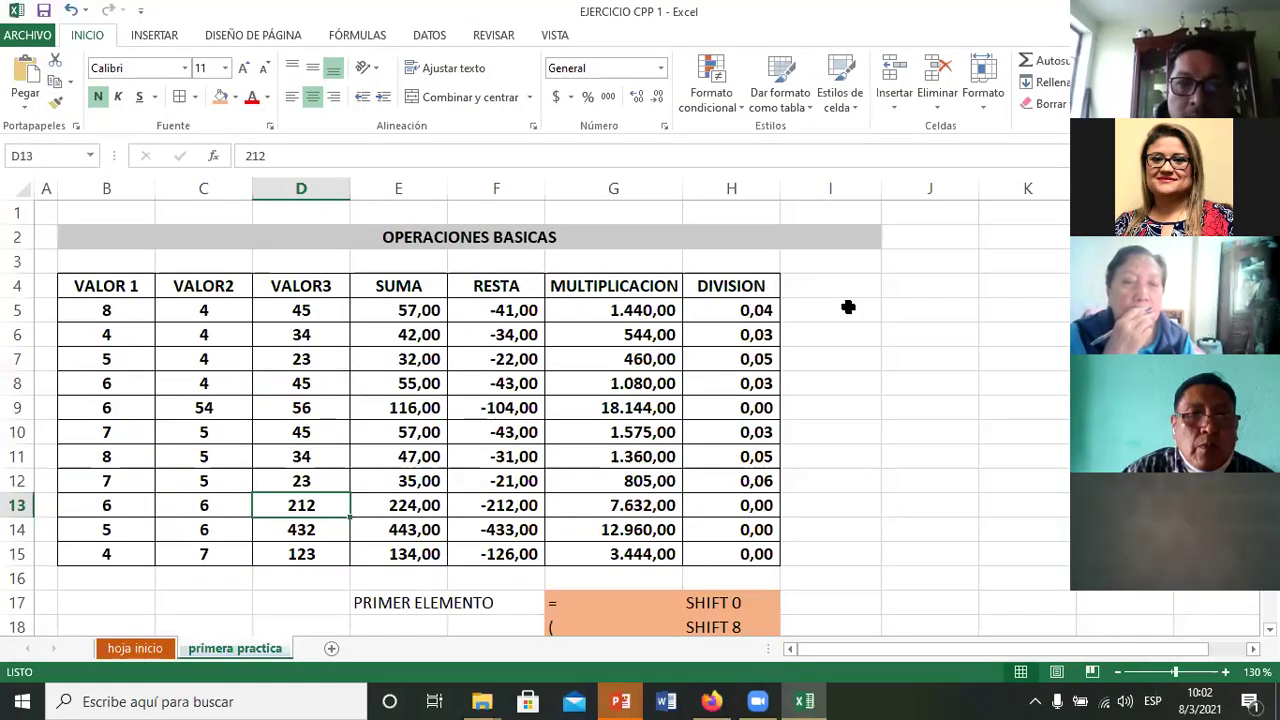
click(848, 308)
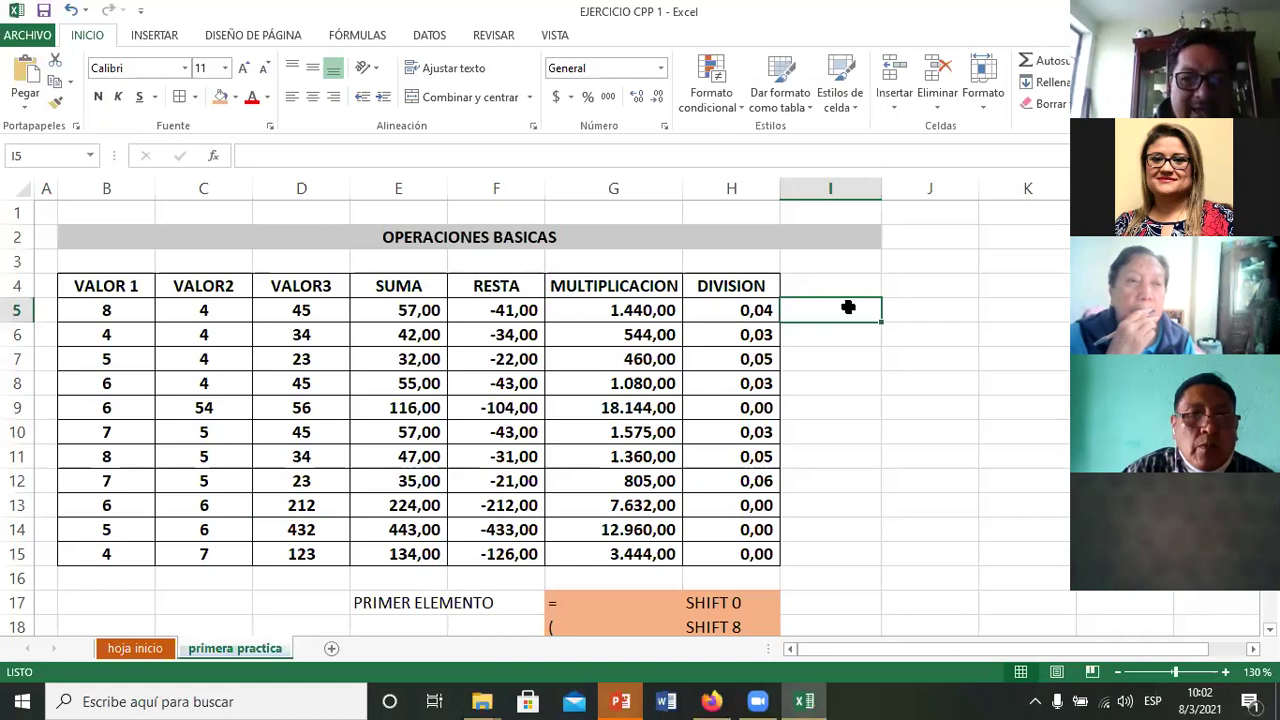
key(Left)
key(Left)
key(Left)
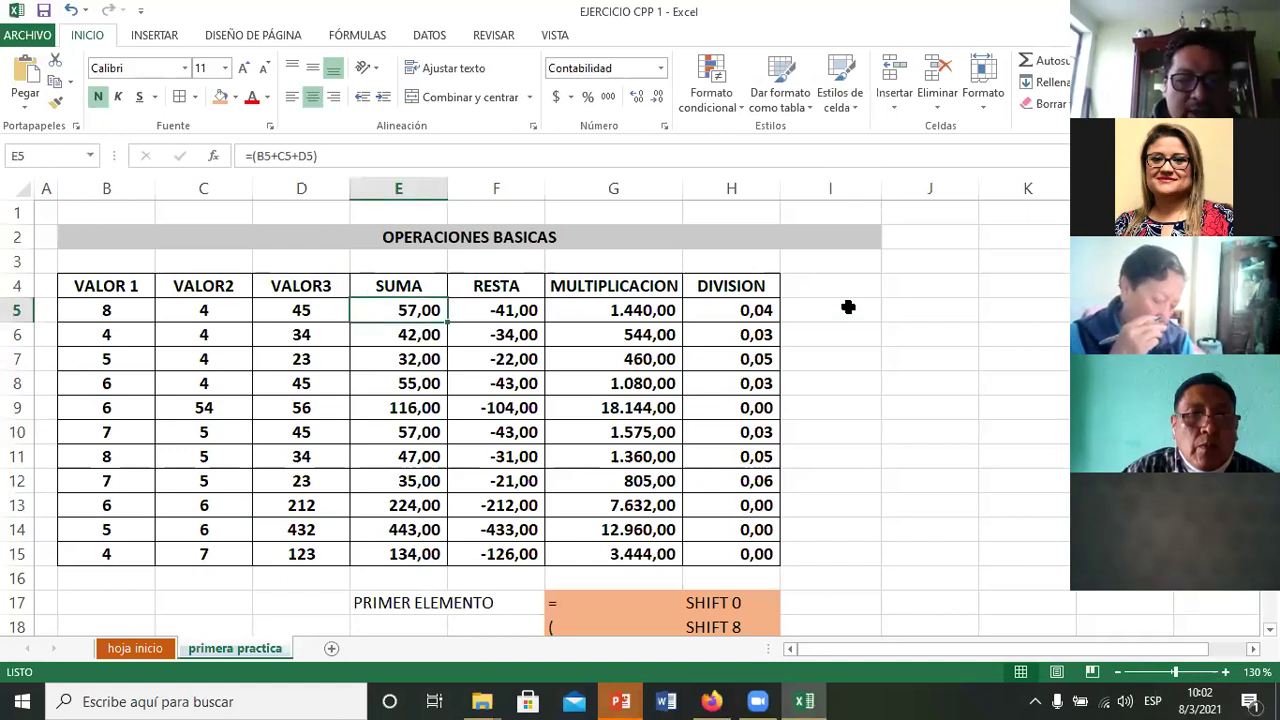
key(shift+Right)
key(shift+Right)
key(shift+Right)
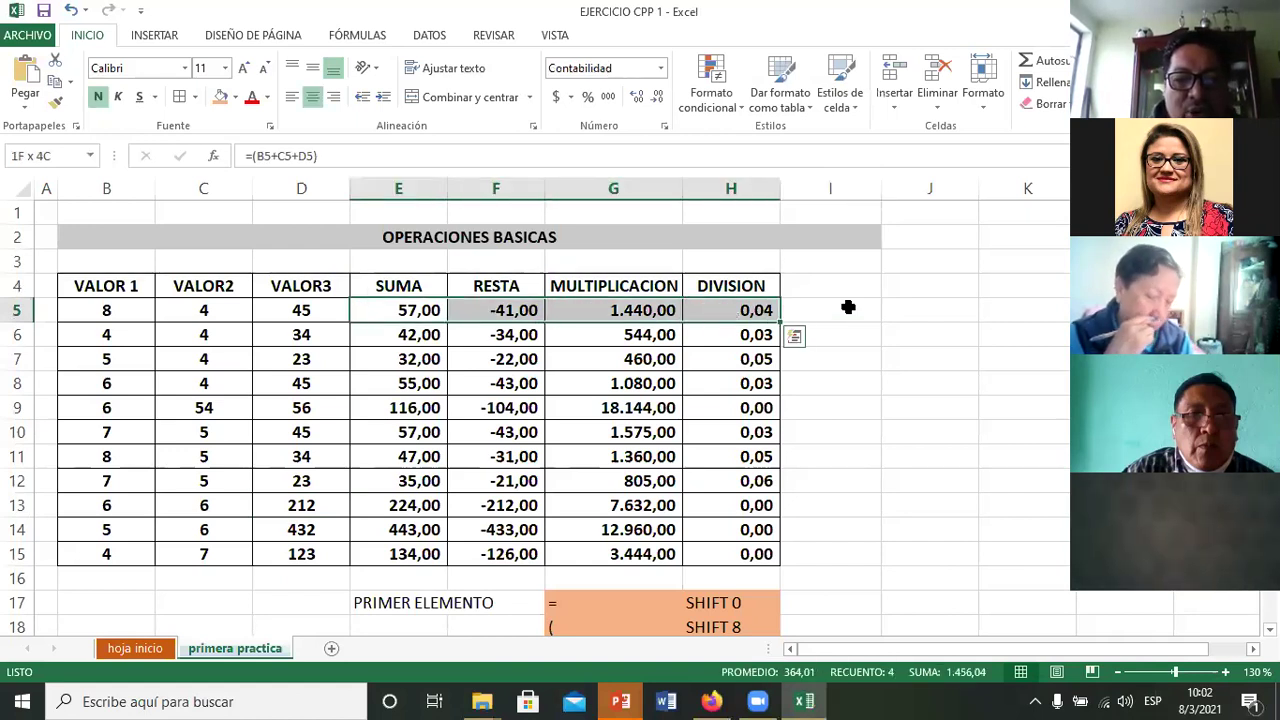
key(shift+Down)
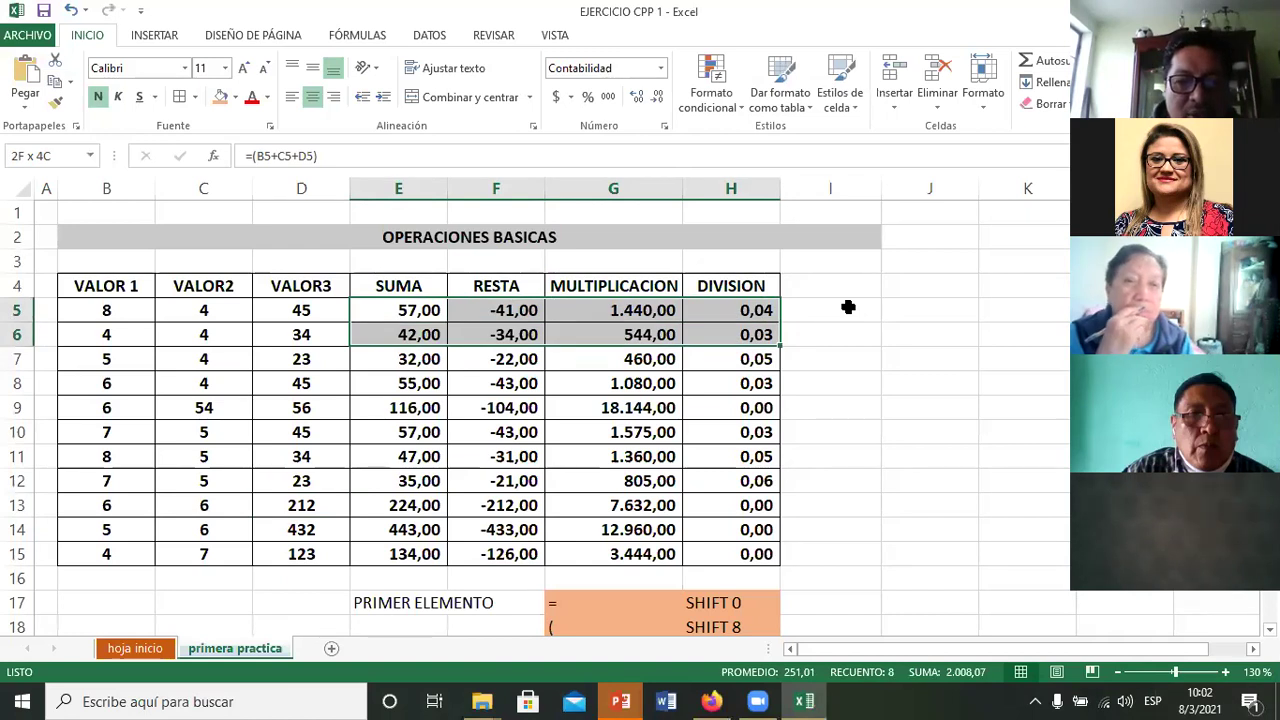
key(shift+Down)
key(shift+Down)
key(shift+Down)
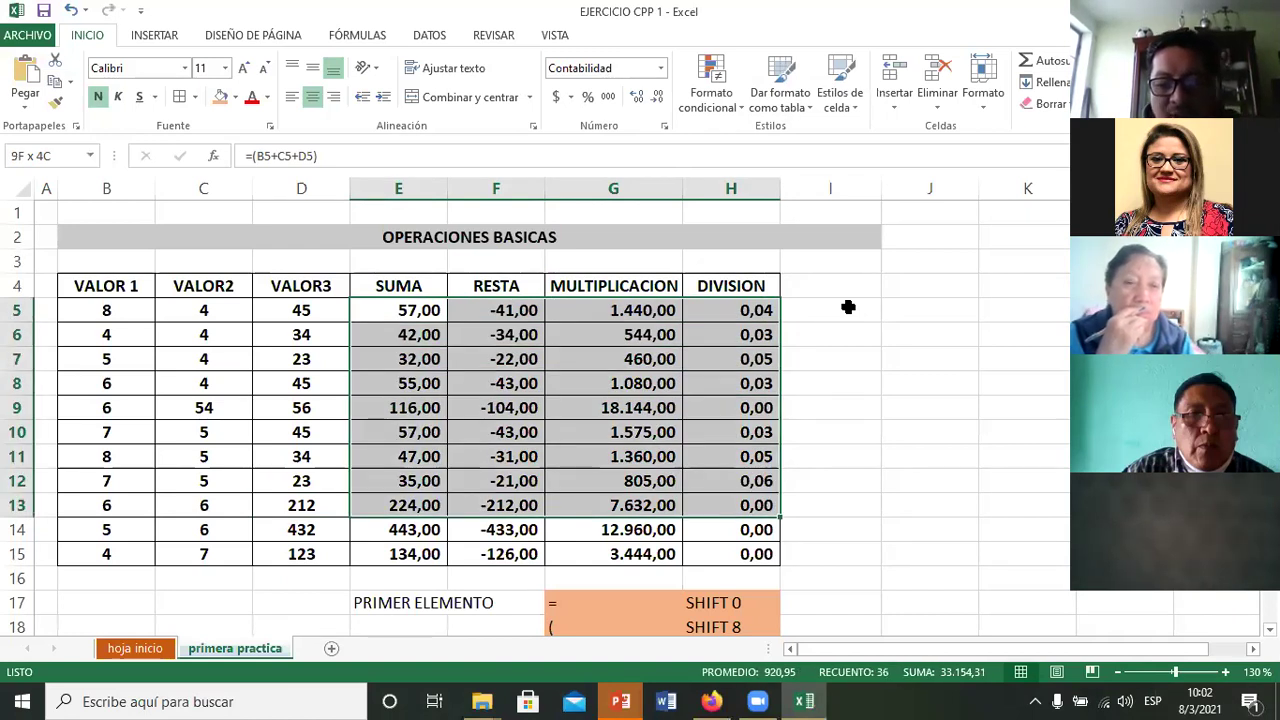
key(shift+Down)
key(shift+Down)
key(alt)
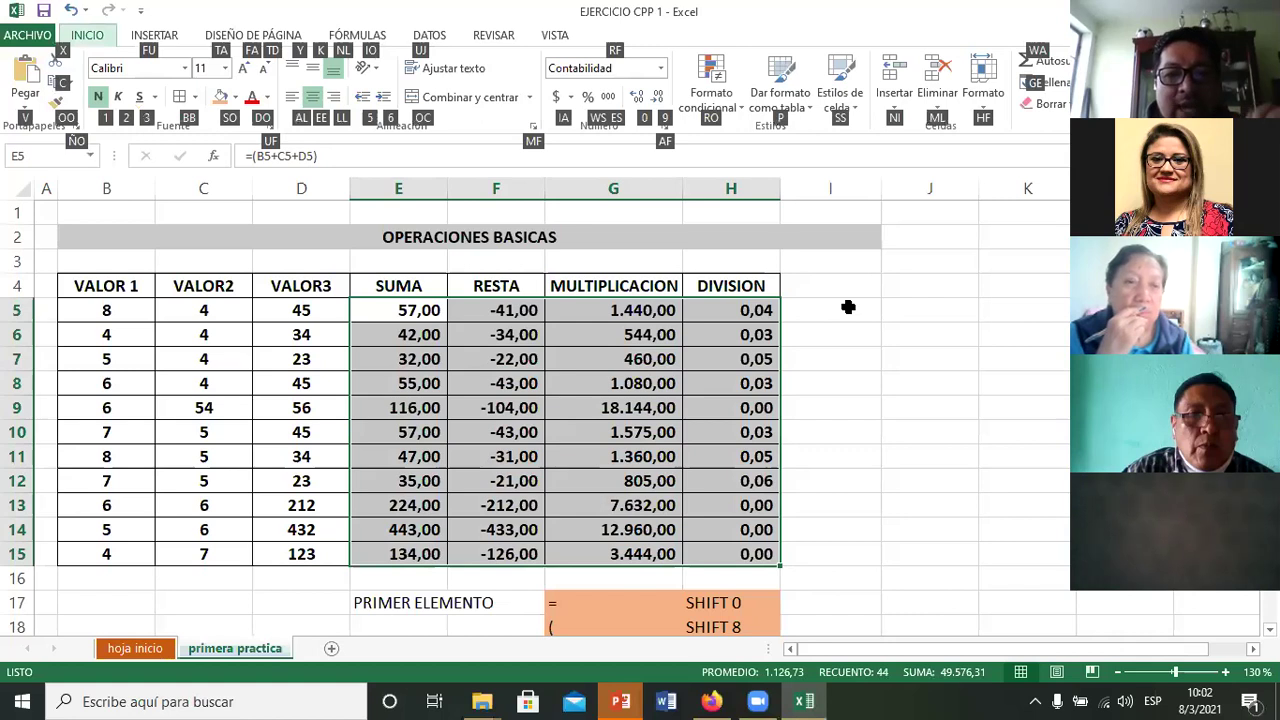
key(e)
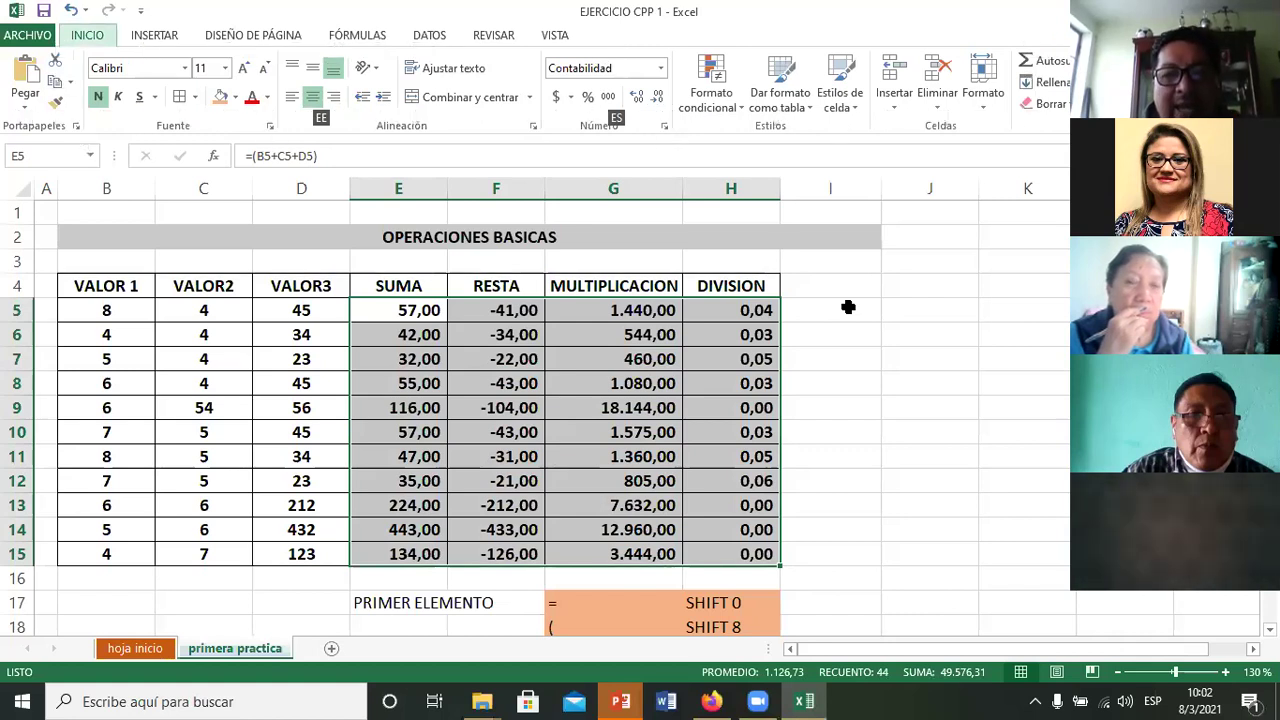
key(Escape)
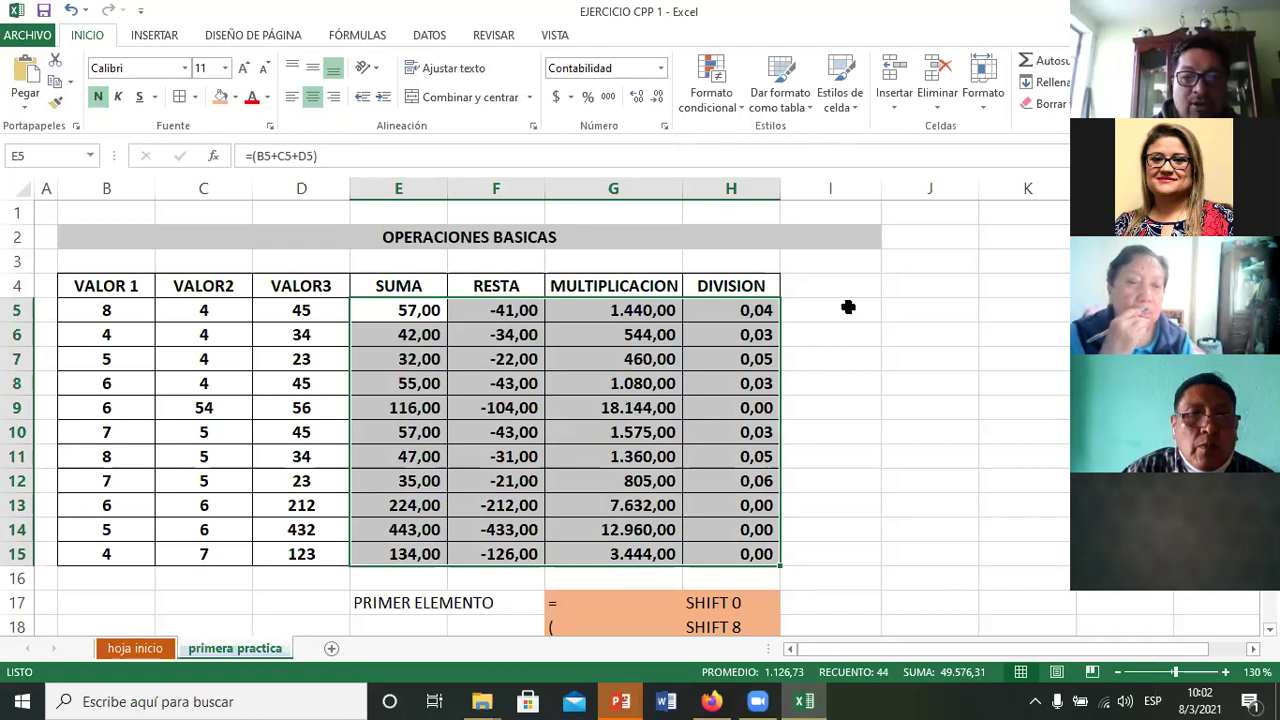
key(Left)
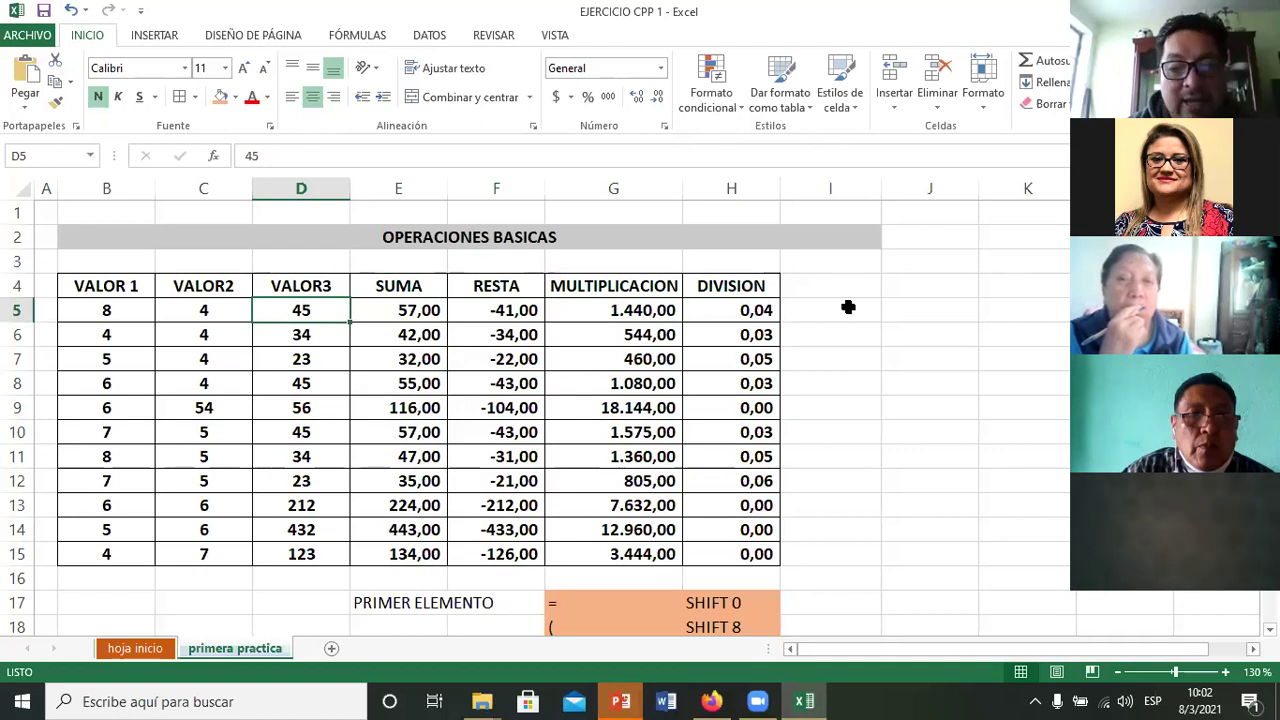
key(Down)
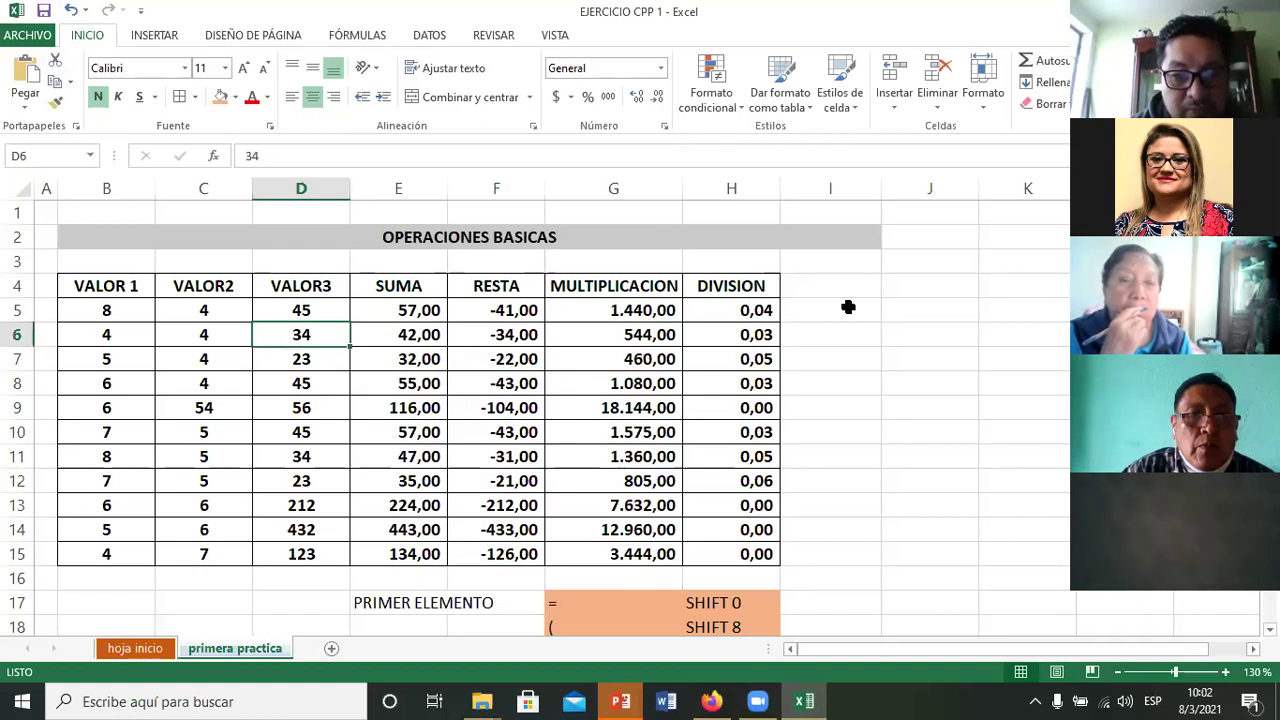
key(Down)
key(Down)
key(Down)
key(Up)
key(Up)
key(Up)
key(Up)
key(Up)
key(Up)
key(Down)
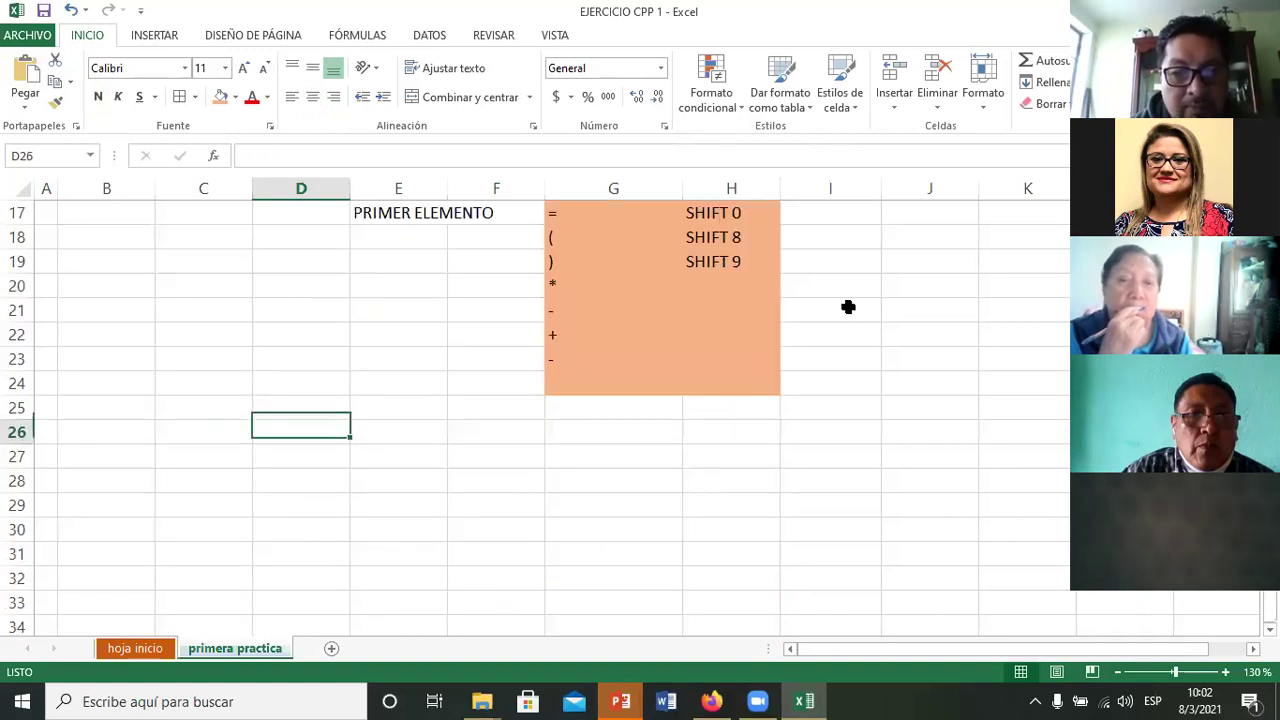
key(Right)
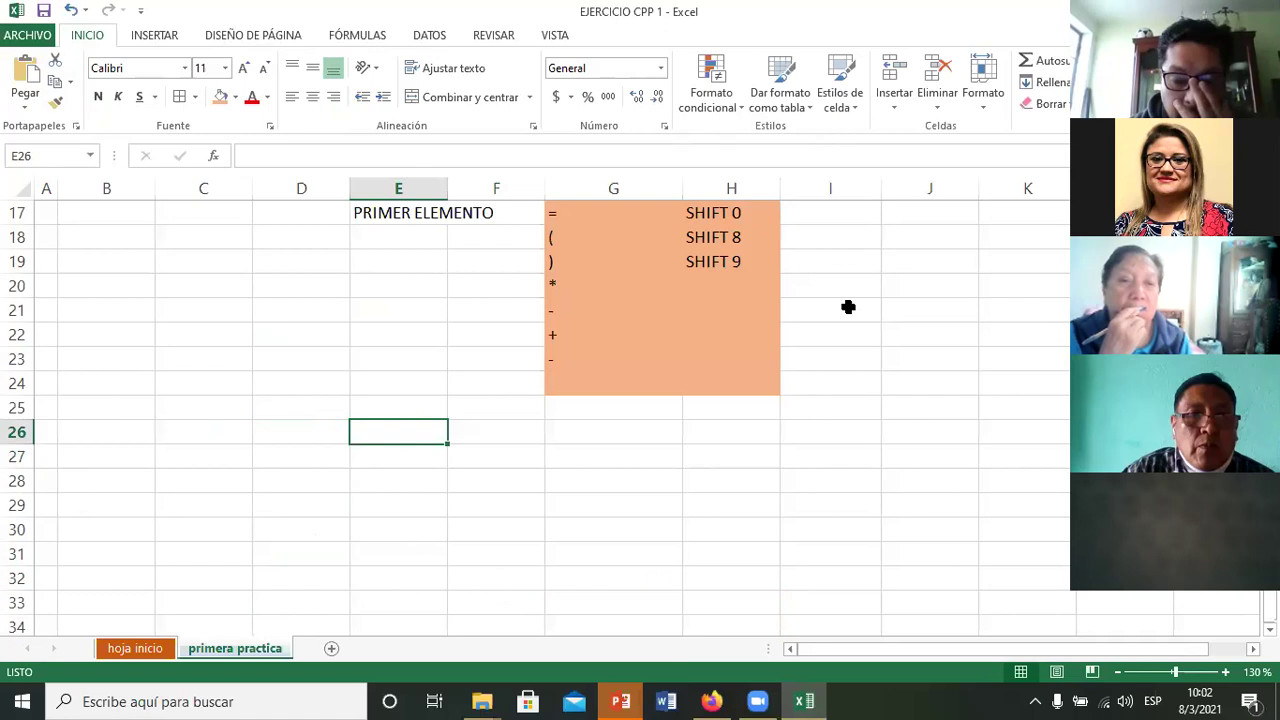
key(Up)
key(Up)
key(Up)
key(Up)
key(Up)
key(Up)
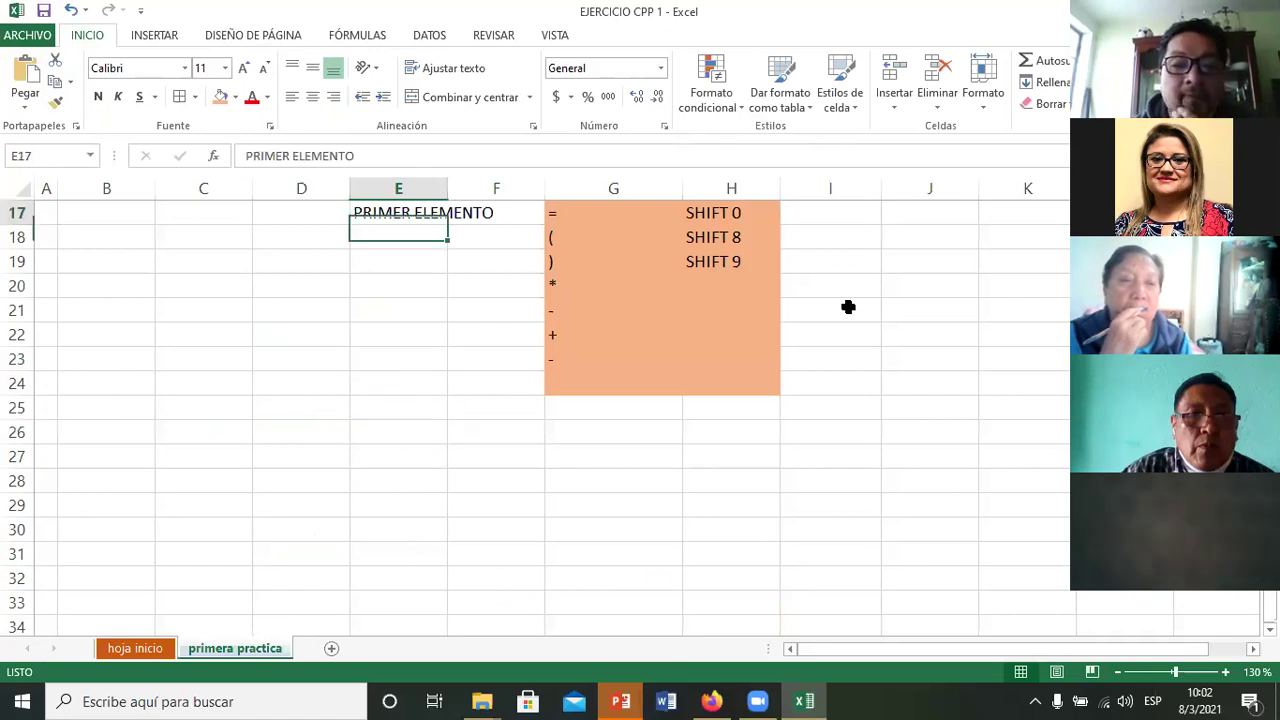
key(Up)
key(Up)
key(Up)
key(Up)
key(Up)
key(Up)
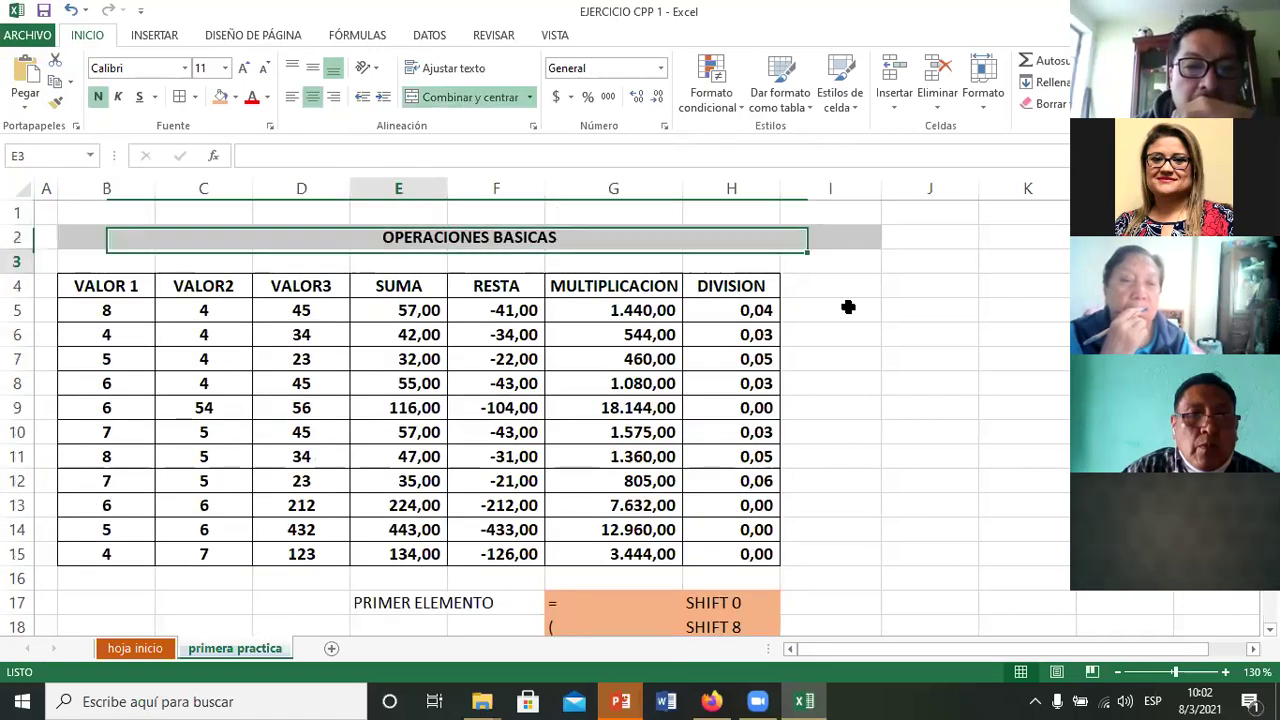
key(Down)
key(Down)
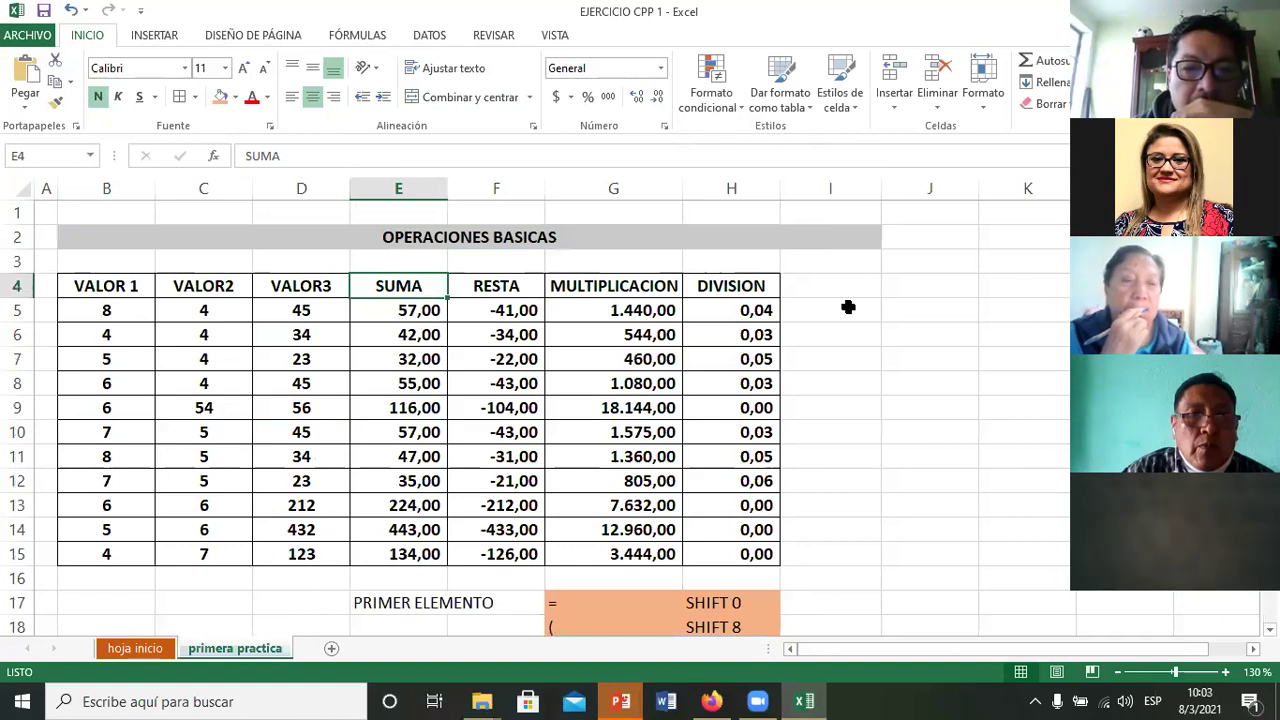
key(Down)
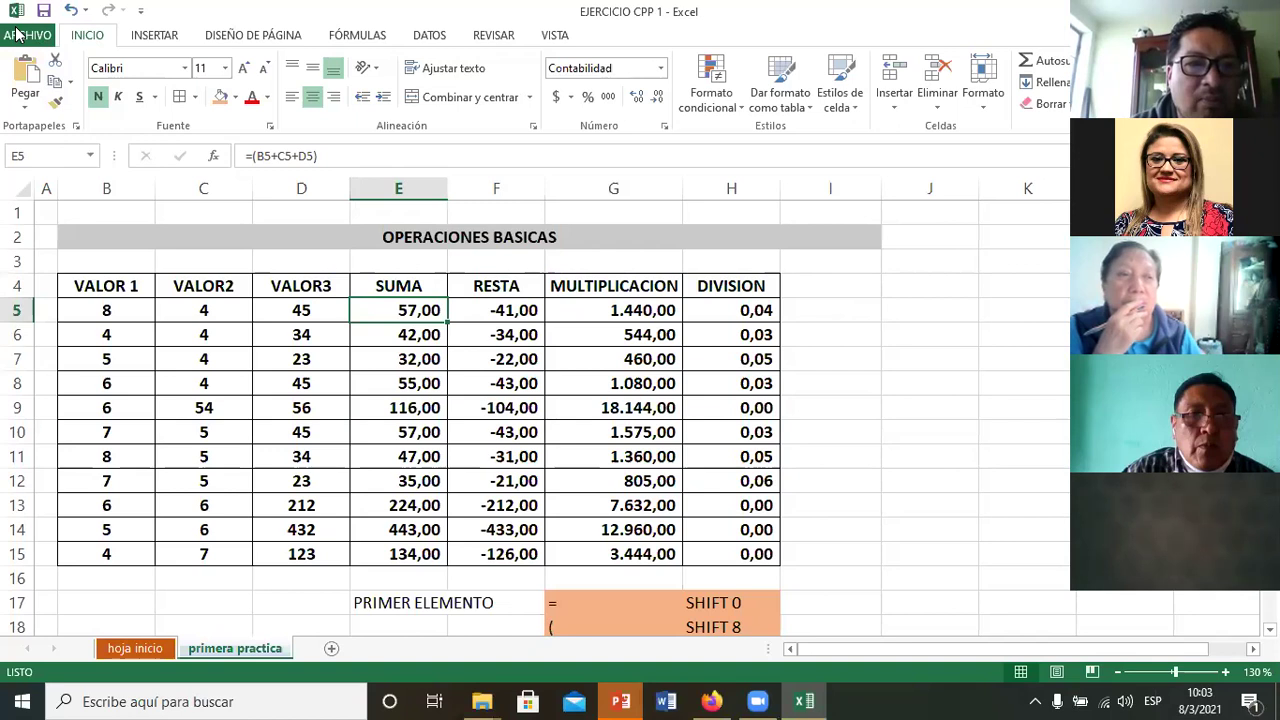
click(17, 36)
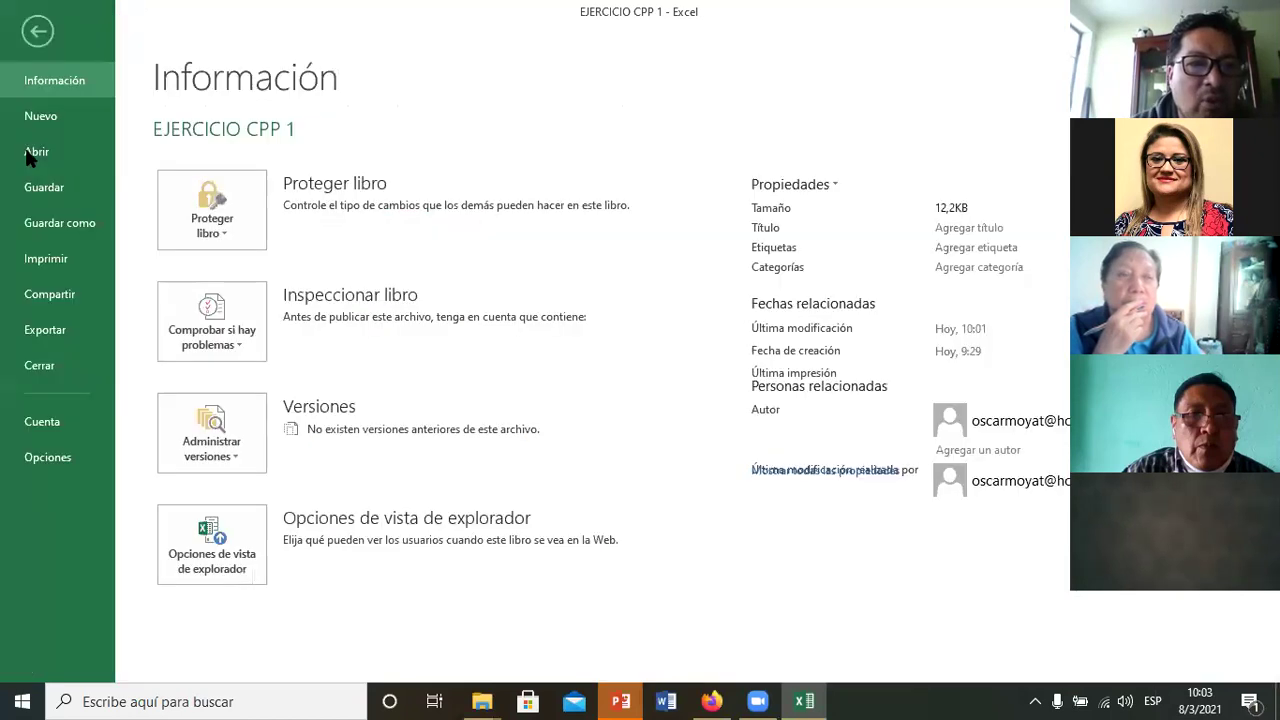
click(47, 221)
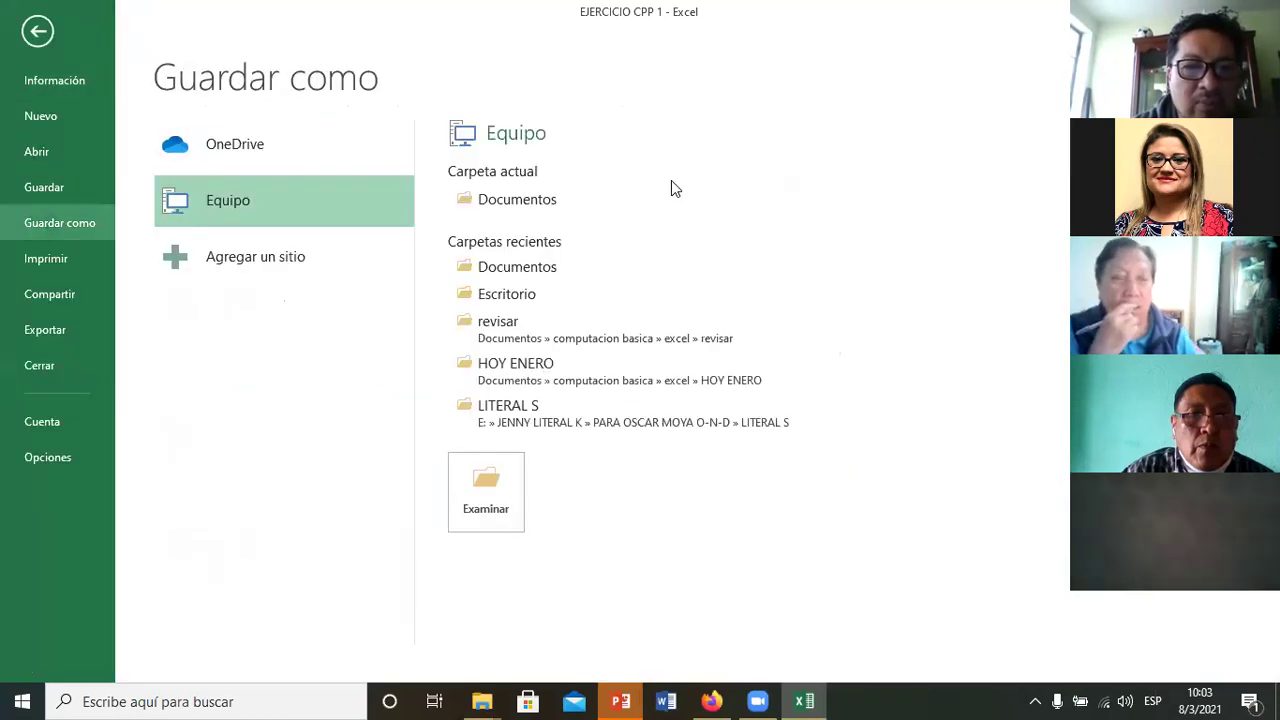
click(574, 204)
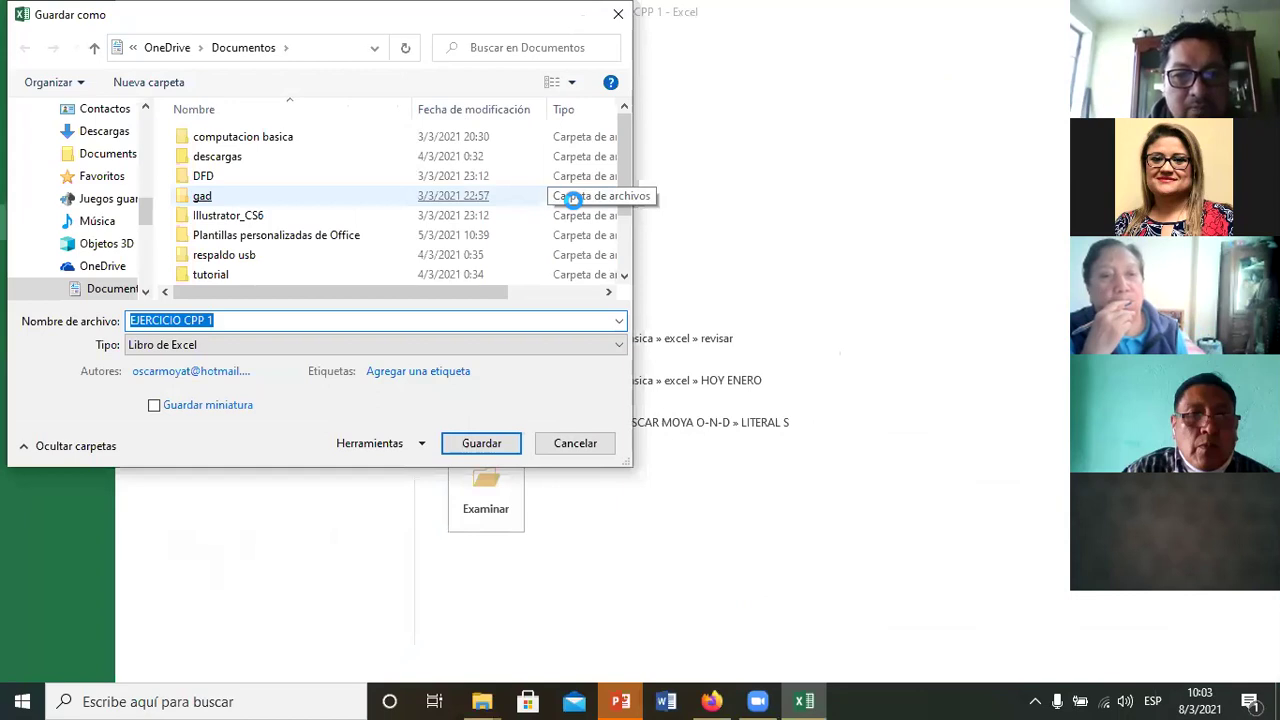
key(Escape)
key(Escape)
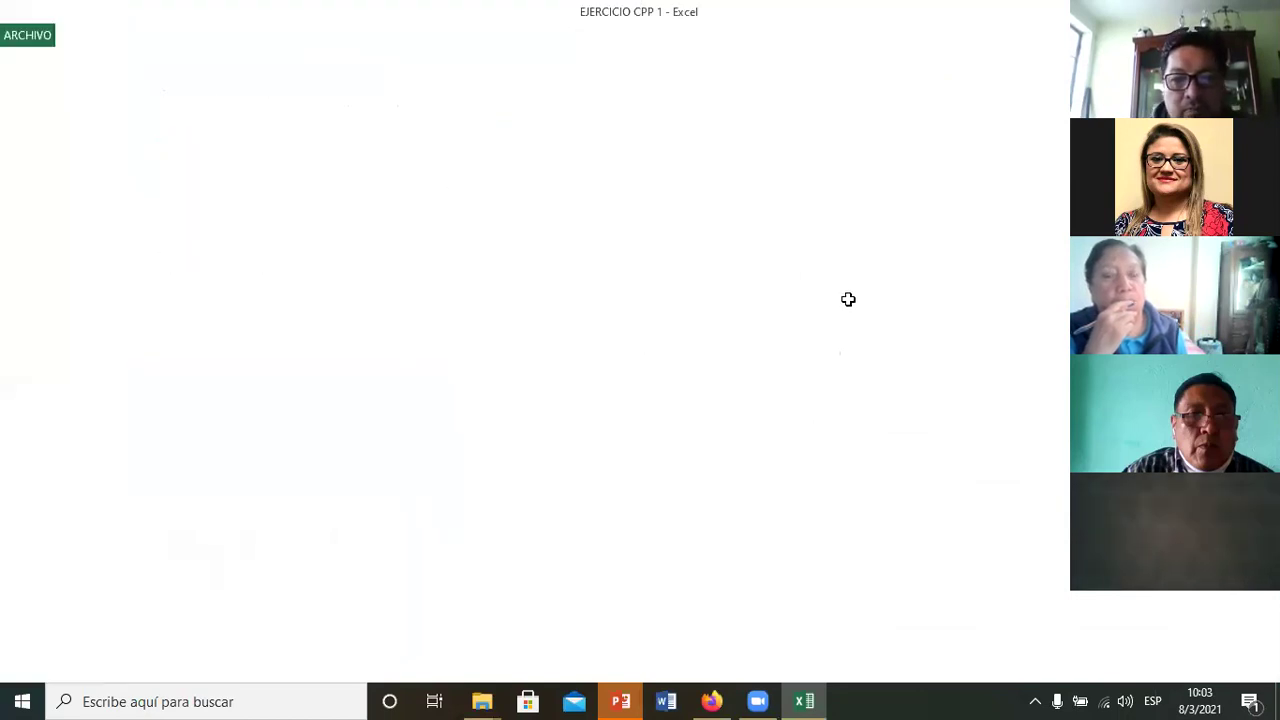
click(867, 309)
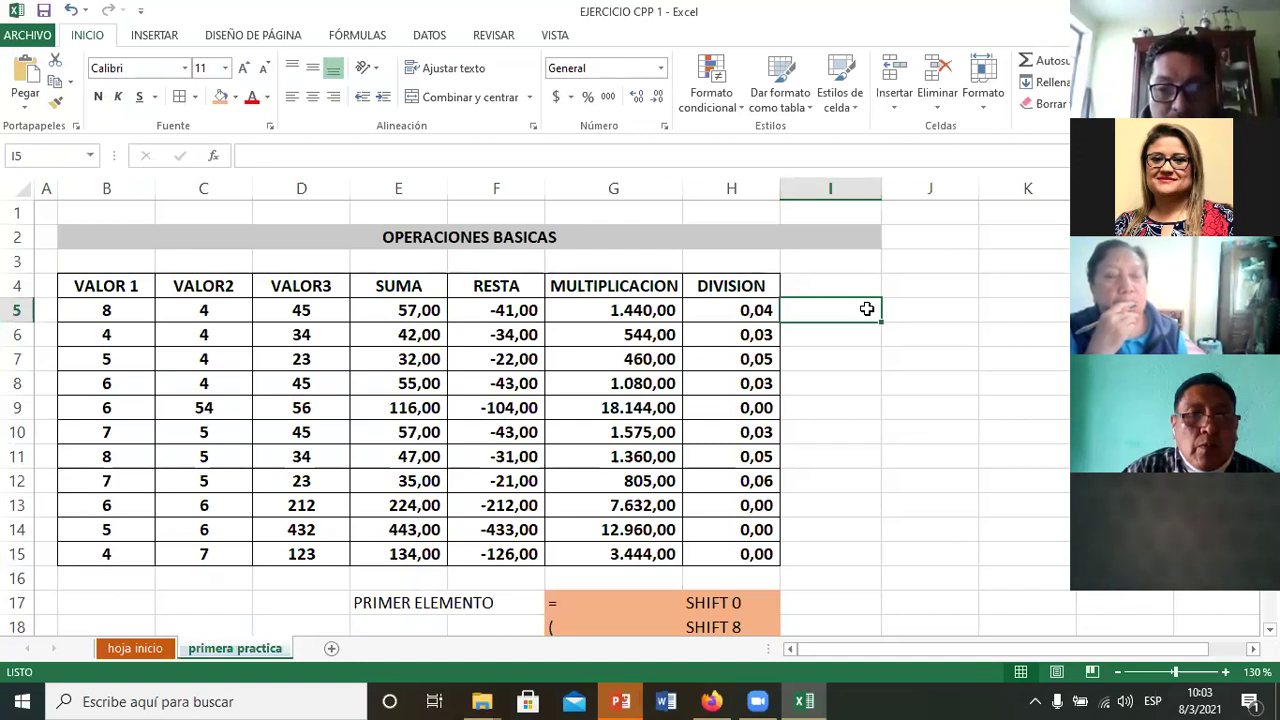
Step: Save the workbook and select an empty cell in column I below the table
click(47, 10)
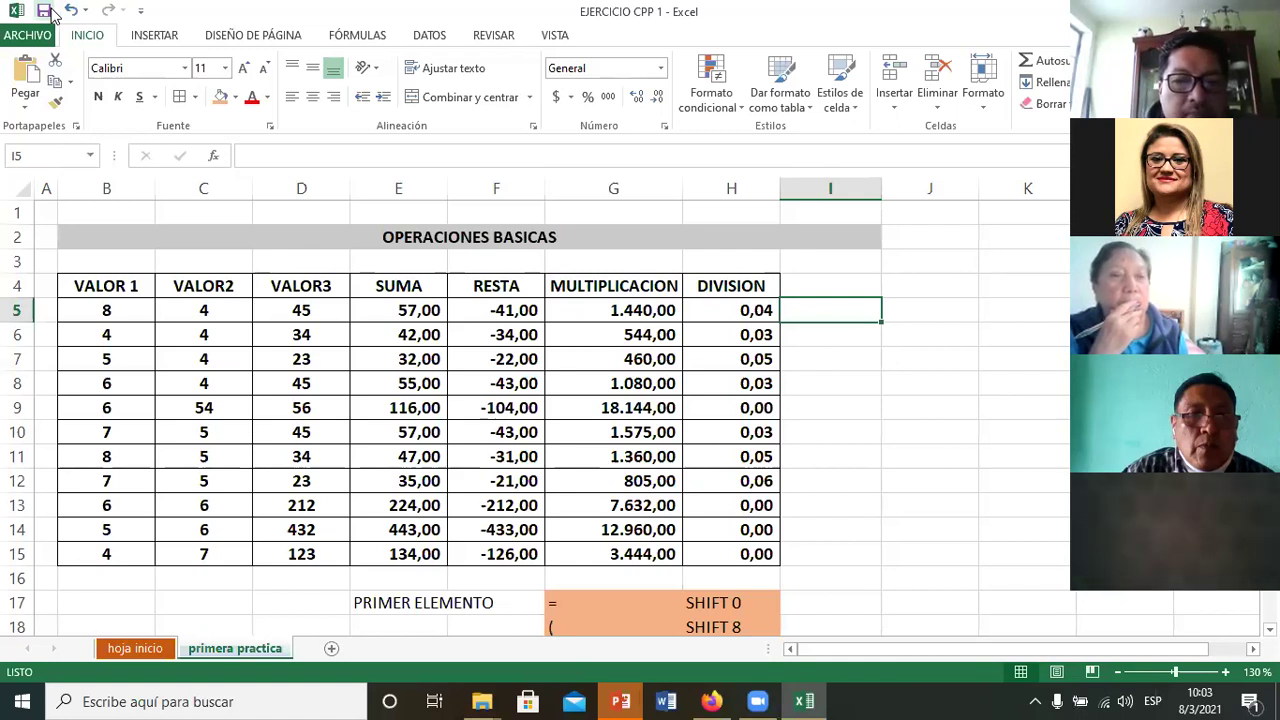
scroll(470, 400, down, 4)
click(830, 578)
key(Up)
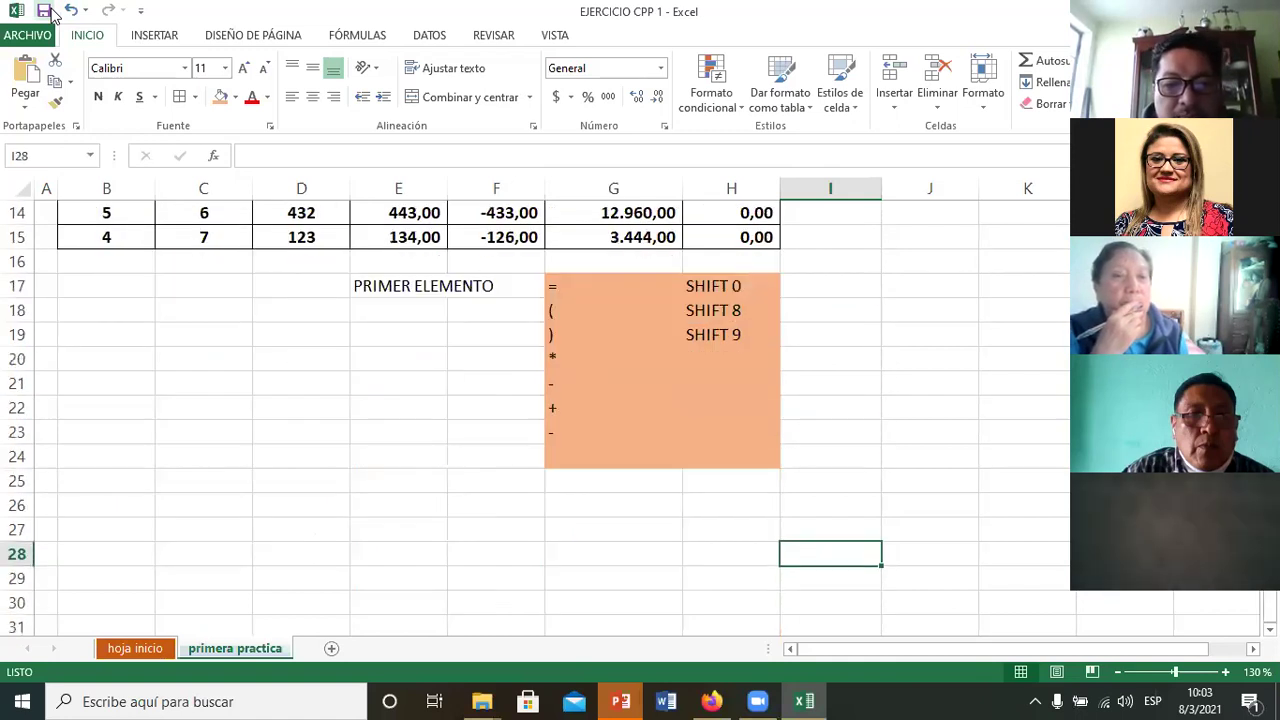
key(Up)
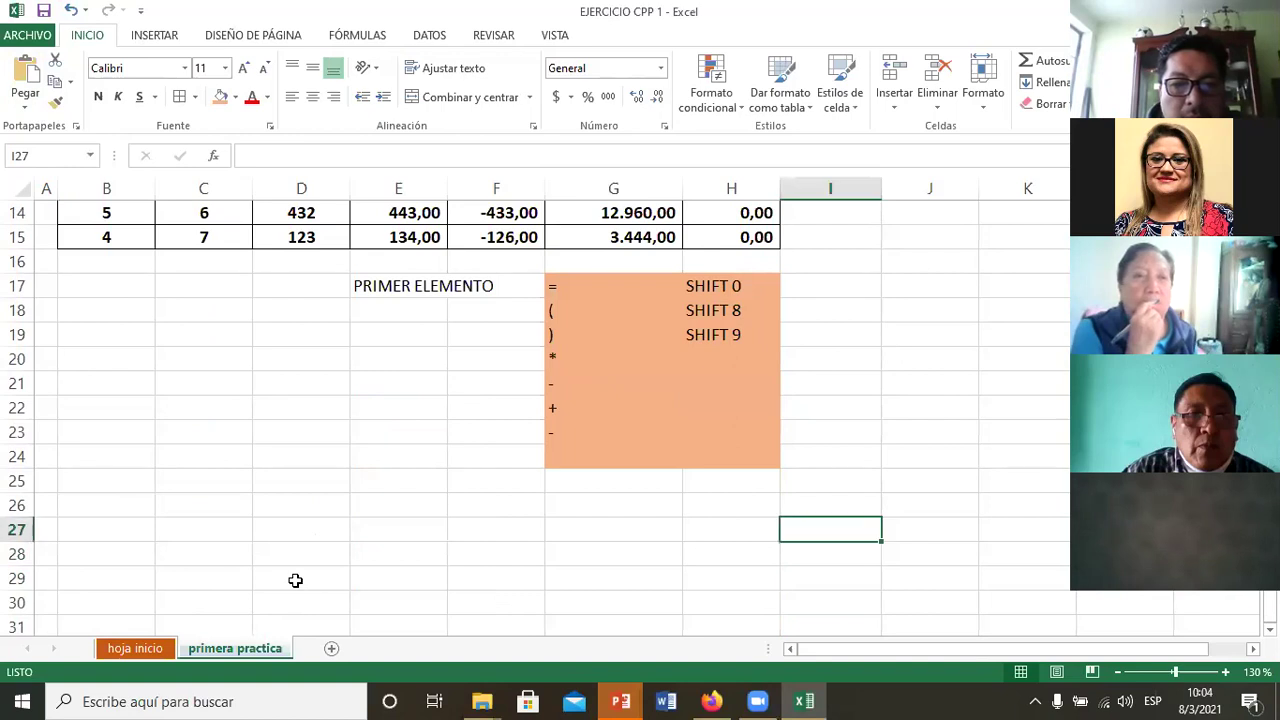
Step: Move along row 3 toward columns K–O where the invoice will go
key(Right)
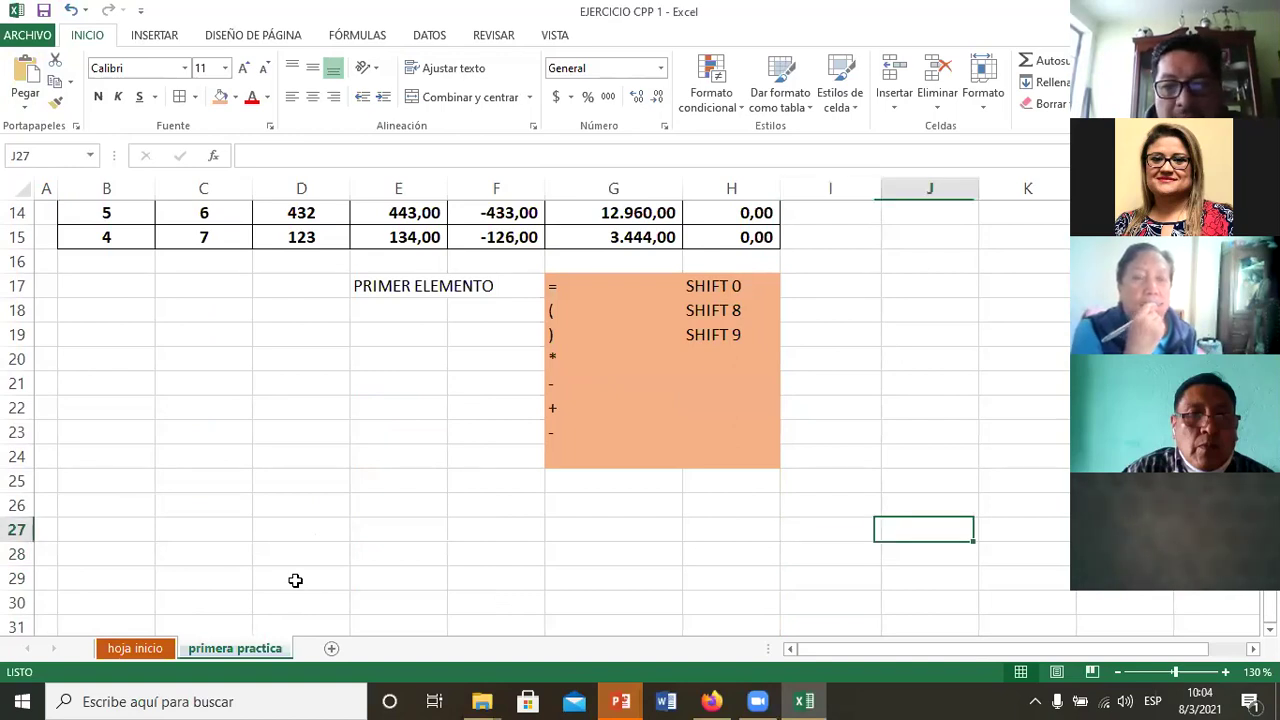
key(Right)
key(Up)
key(Up)
key(Up)
key(Up)
key(Up)
key(Up)
key(Up)
key(Up)
key(Up)
key(Down)
key(Down)
key(Right)
key(Right)
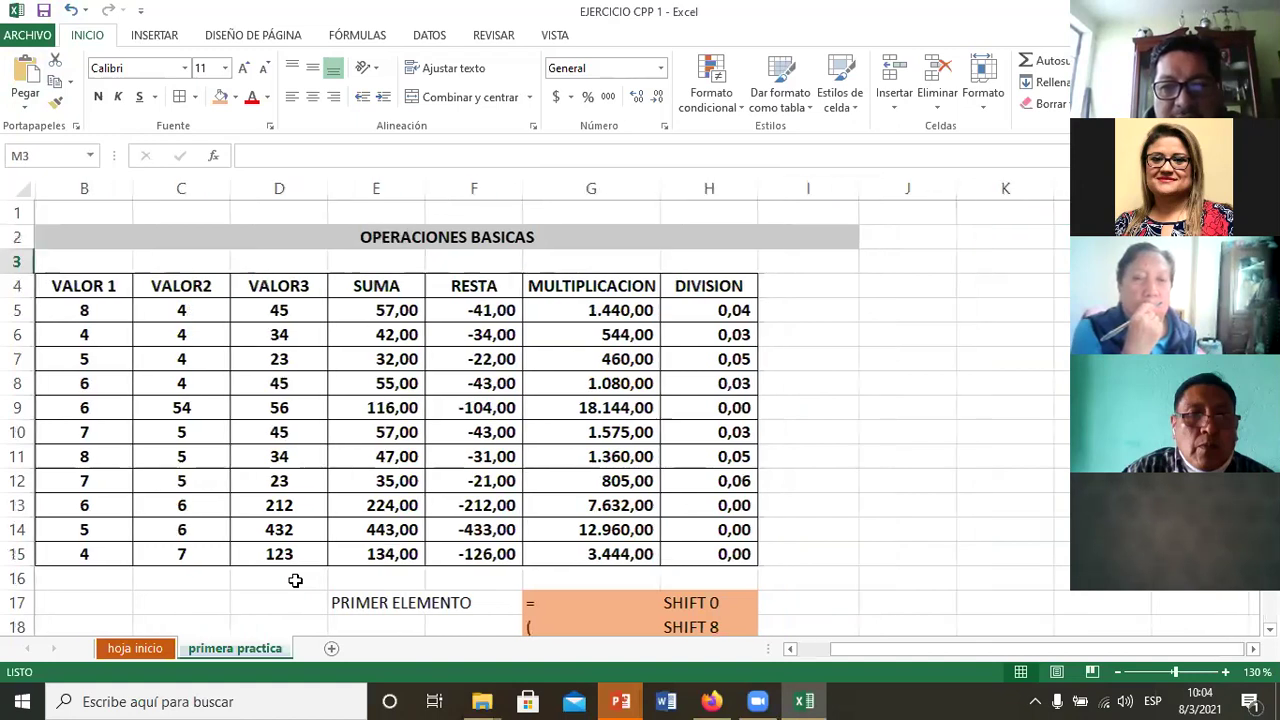
key(Right)
key(Right)
key(Right)
key(Right)
key(Right)
key(Left)
key(Left)
key(Left)
key(Left)
key(Left)
key(Left)
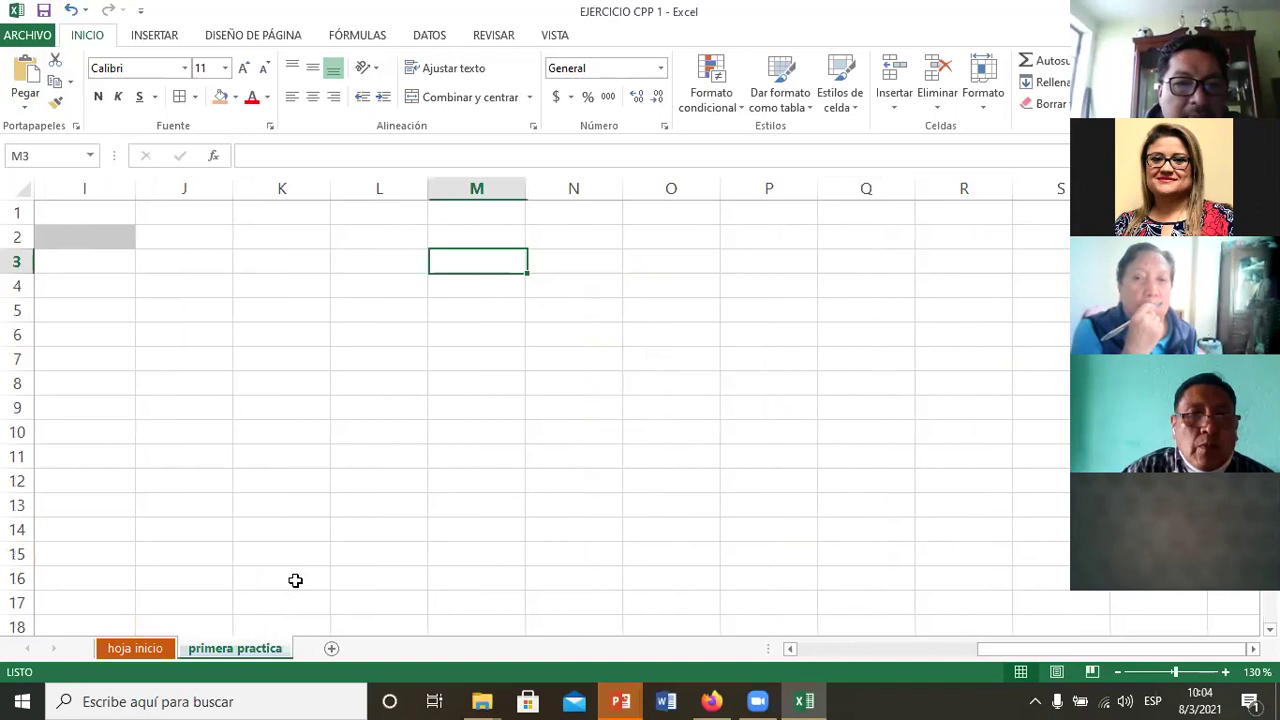
key(Left)
key(Left)
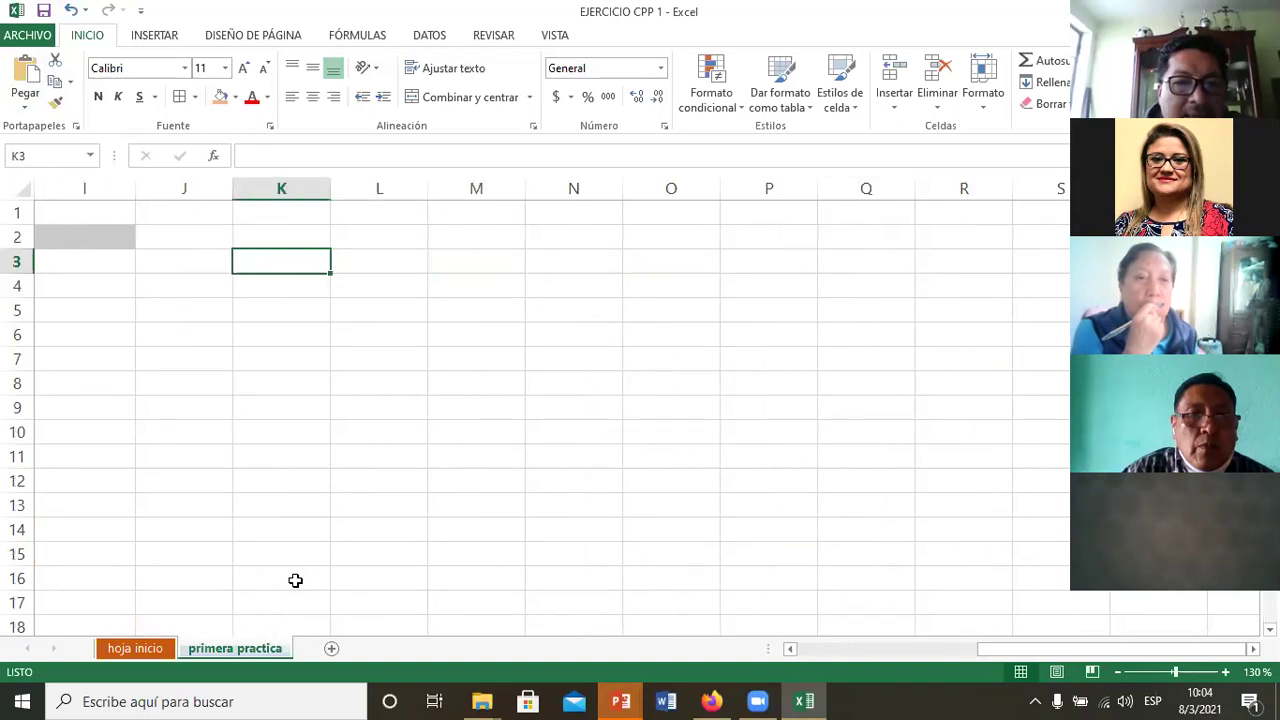
Step: Merge and centre K2:Q2 and enter the title 'factura'
key(Up)
key(shift+Right)
key(shift+Right)
key(shift+Right)
key(shift+Right)
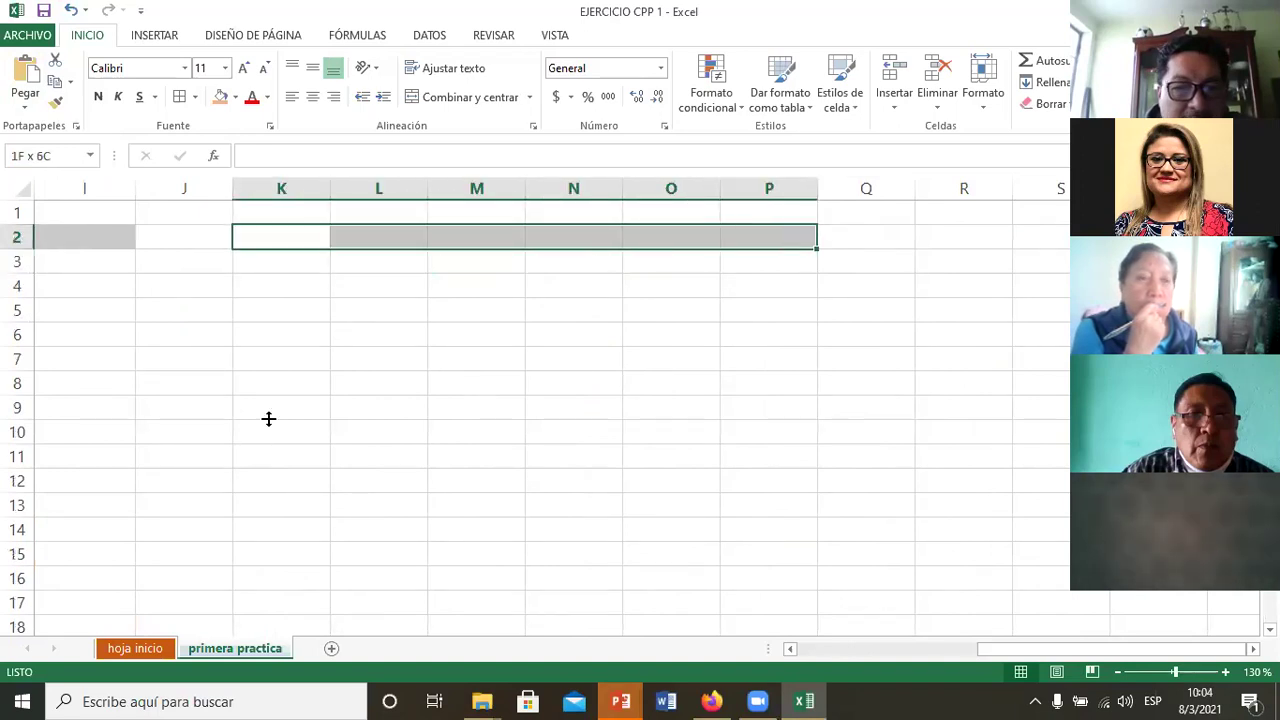
key(shift+Right)
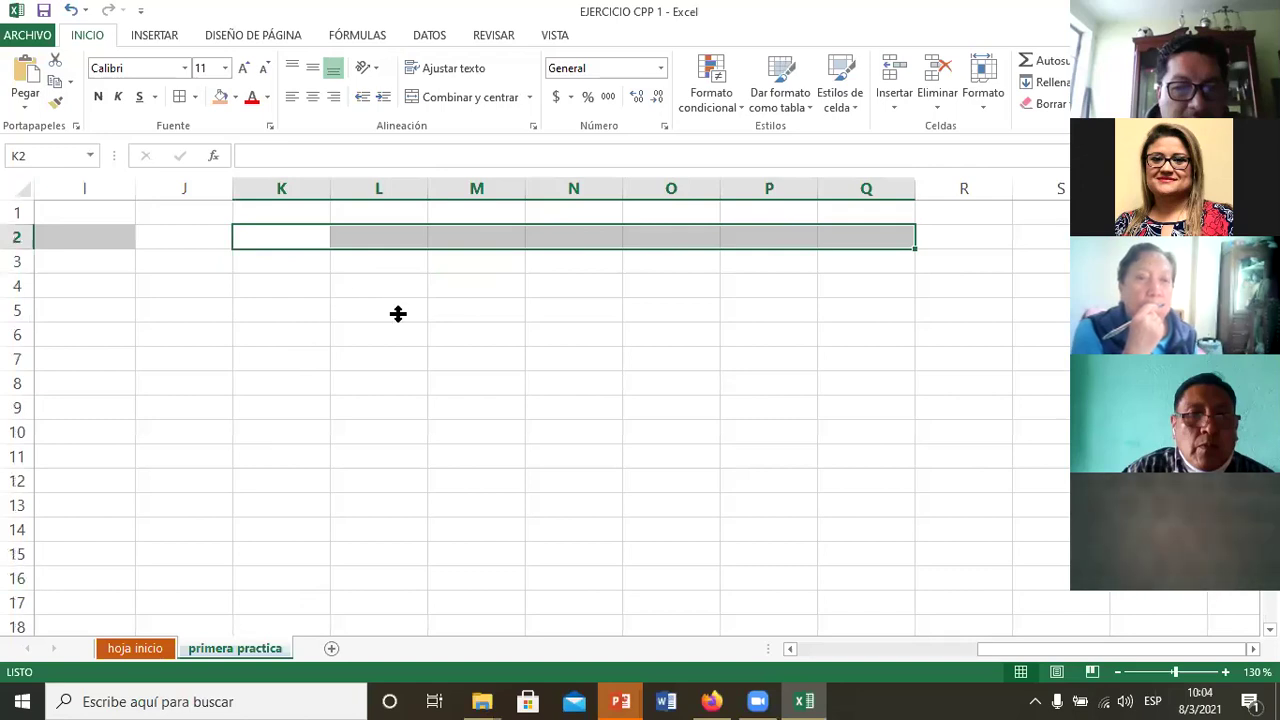
key(alt)
key(o)
key(c)
key(c)
text(f)
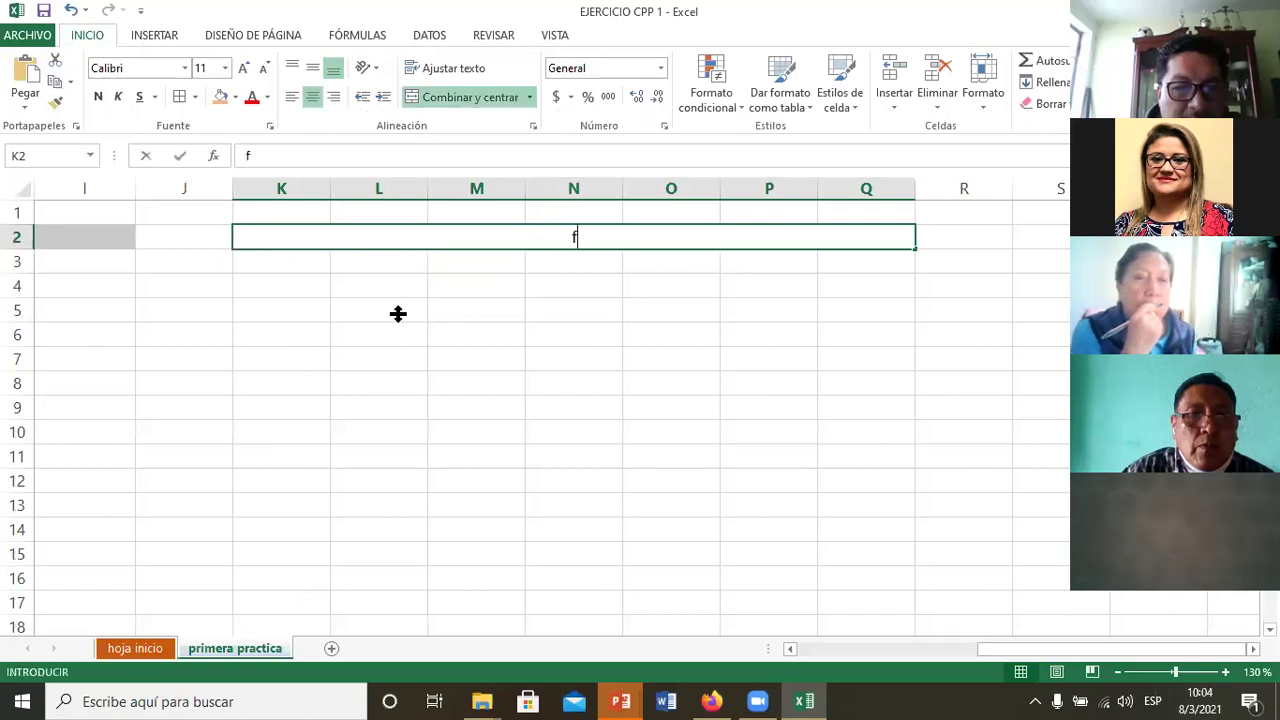
text(actura)
key(Return)
Step: Retype the K2 title in capitals as FACTURA
key(Up)
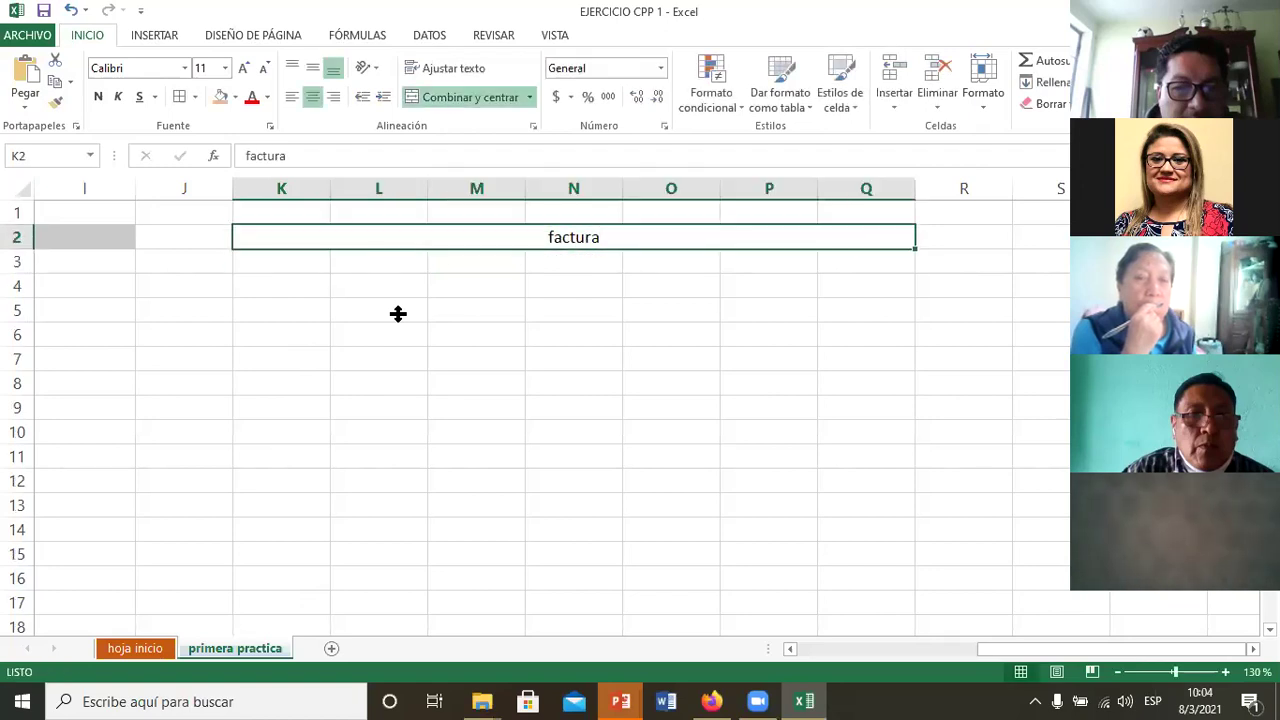
text(g)
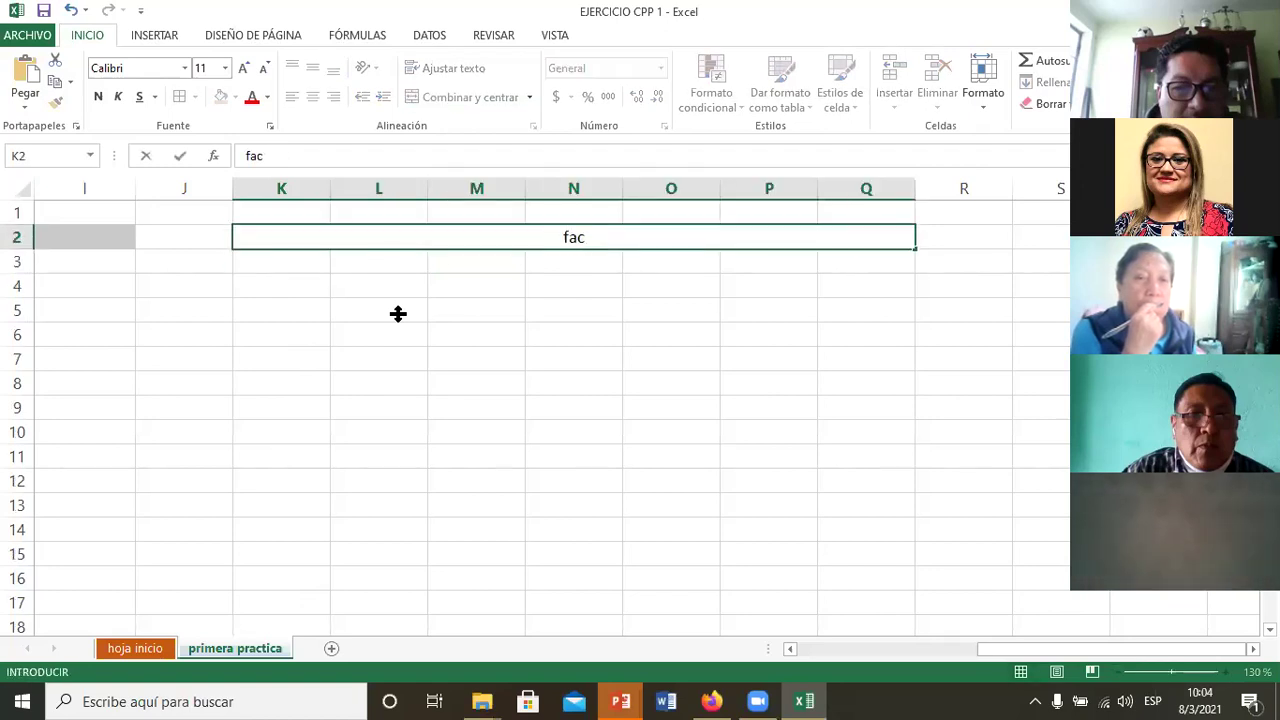
key(BackSpace)
key(BackSpace)
key(BackSpace)
text(FACTURA)
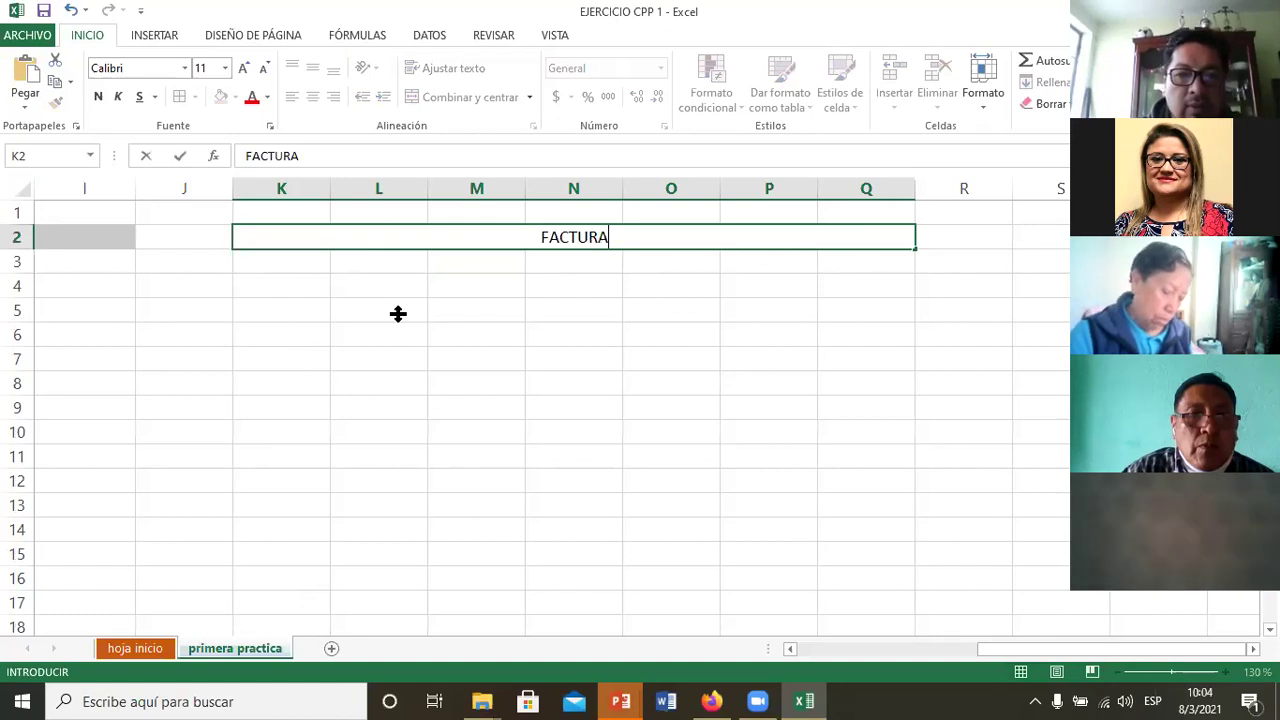
key(Return)
key(Return)
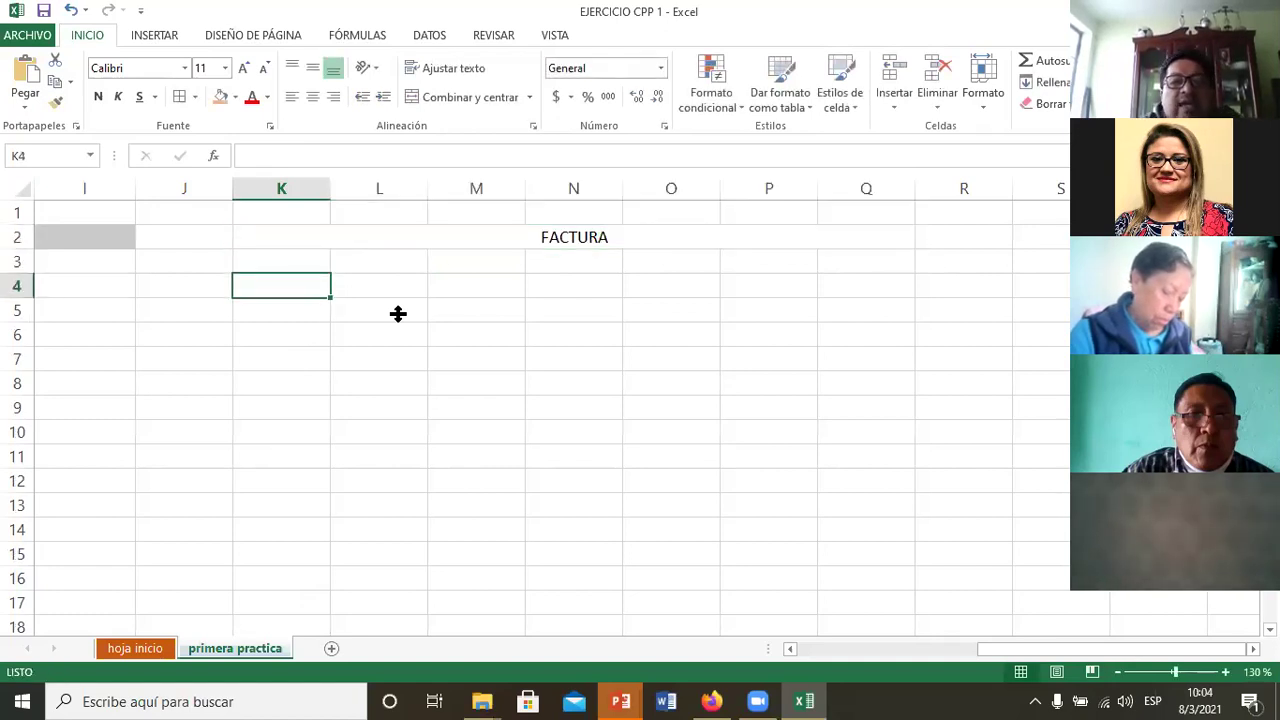
Step: Type the headings CANTIDAD, DETALLE, VALOR UNITARIO and VALOR TOTAL across K4:N4
text(C)
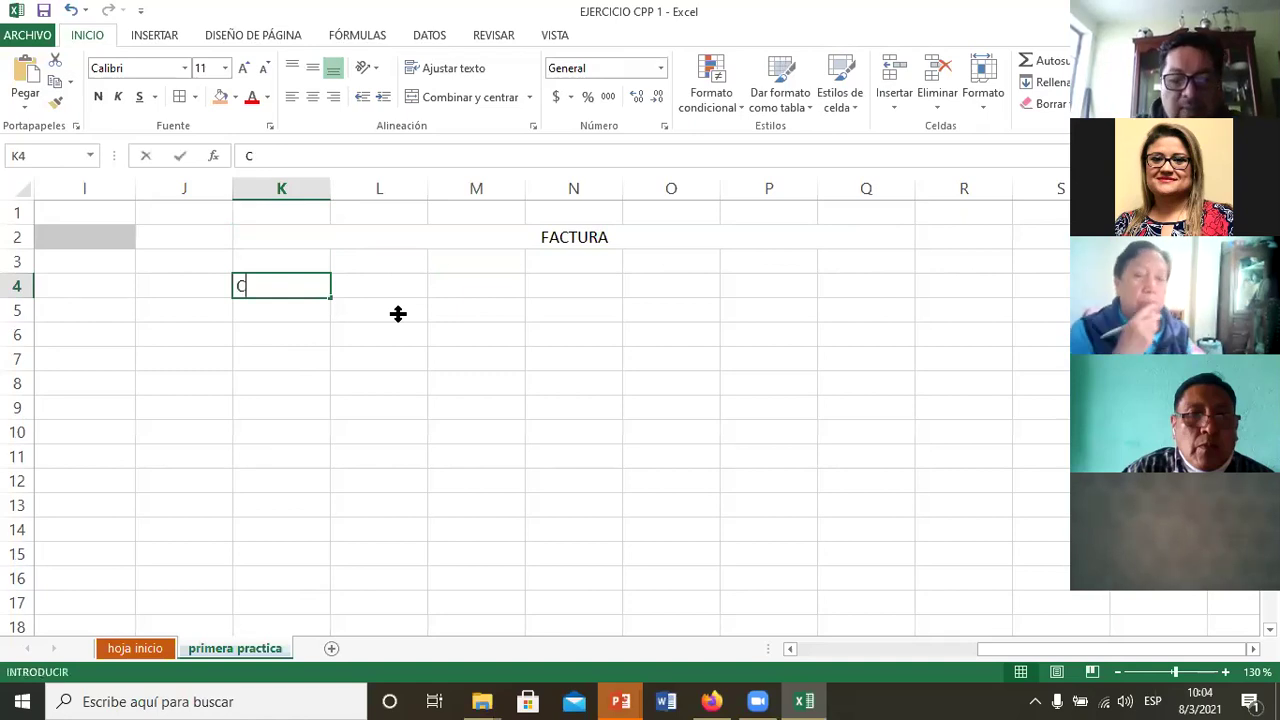
text(ANTIDAD)
key(Tab)
text(DETALLE)
key(Tab)
text(BA)
text(L)
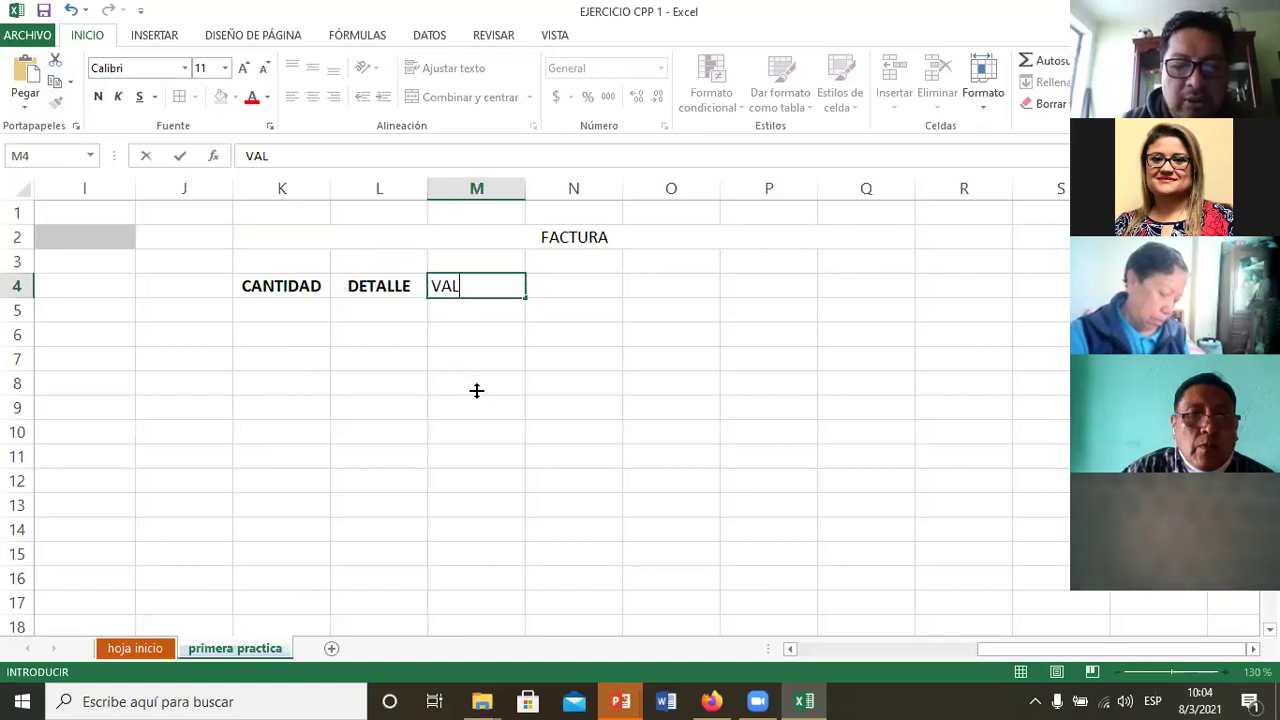
text(OR UNTIAR)
key(BackSpace)
key(BackSpace)
text(NITAR)
key(Tab)
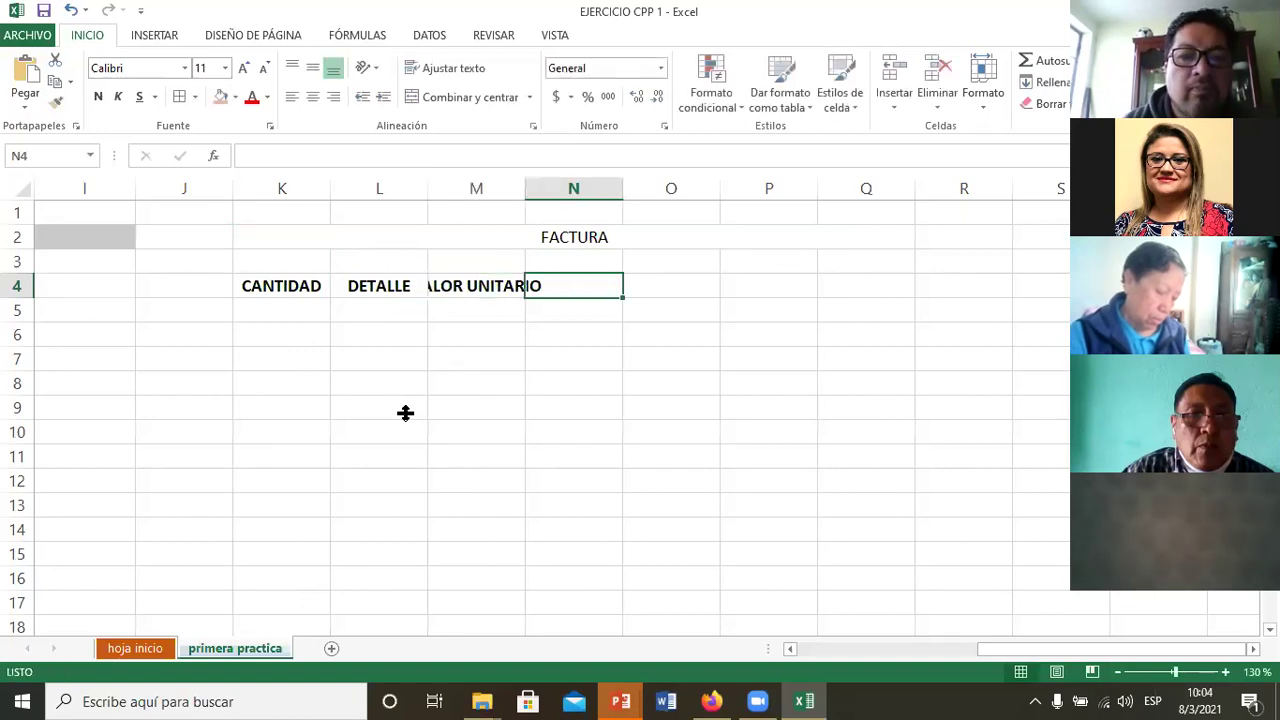
text(BA)
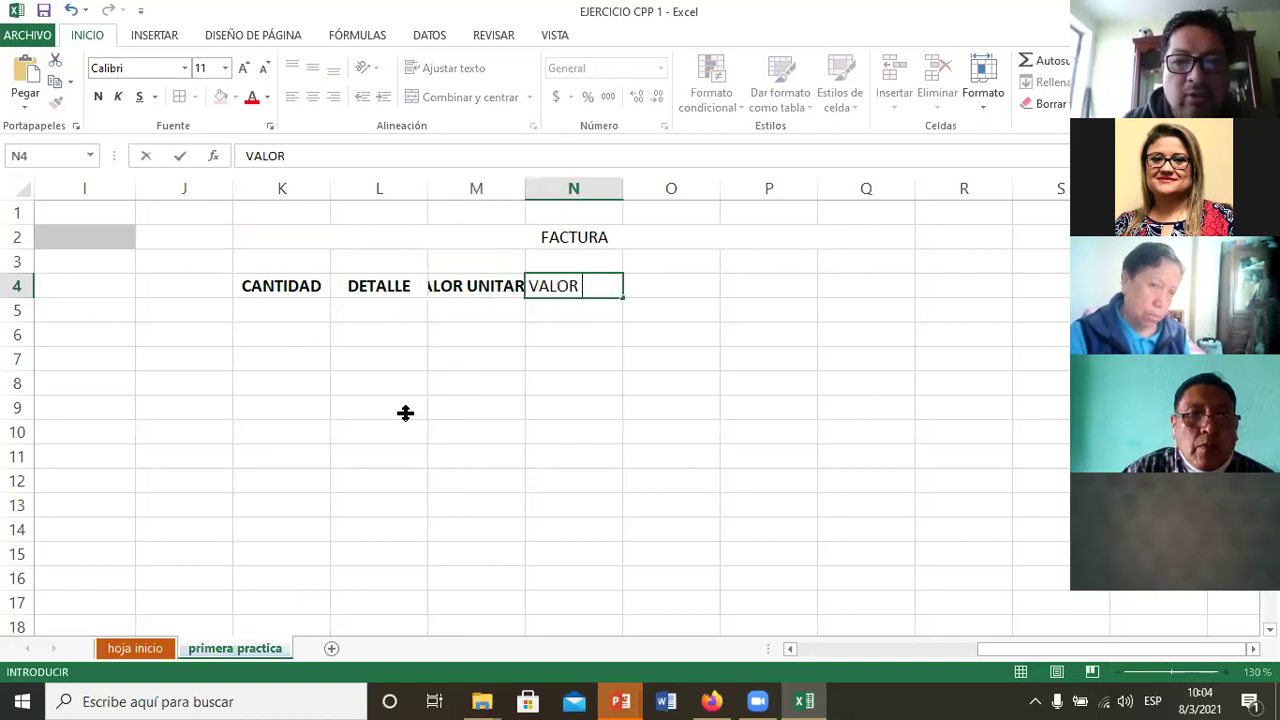
text(TAL)
key(Return)
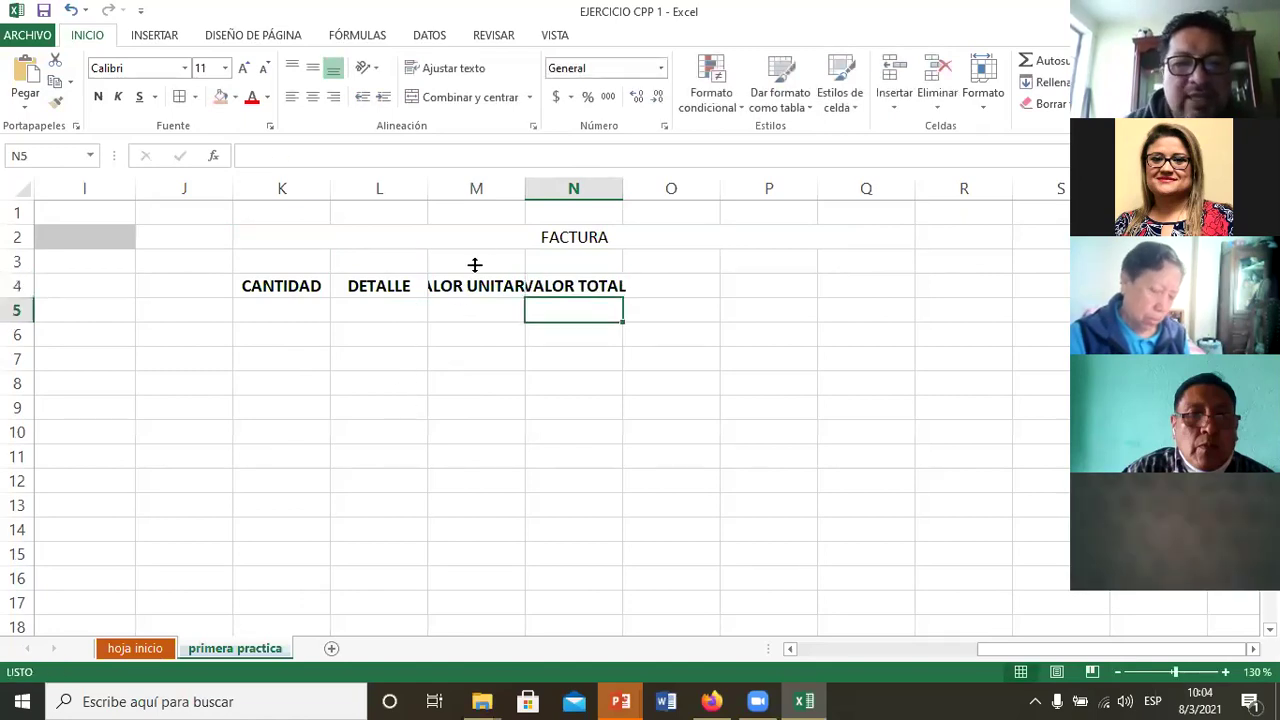
Step: Autofit column M to VALOR UNITARIO and widen column L for item details
double_click(523, 189)
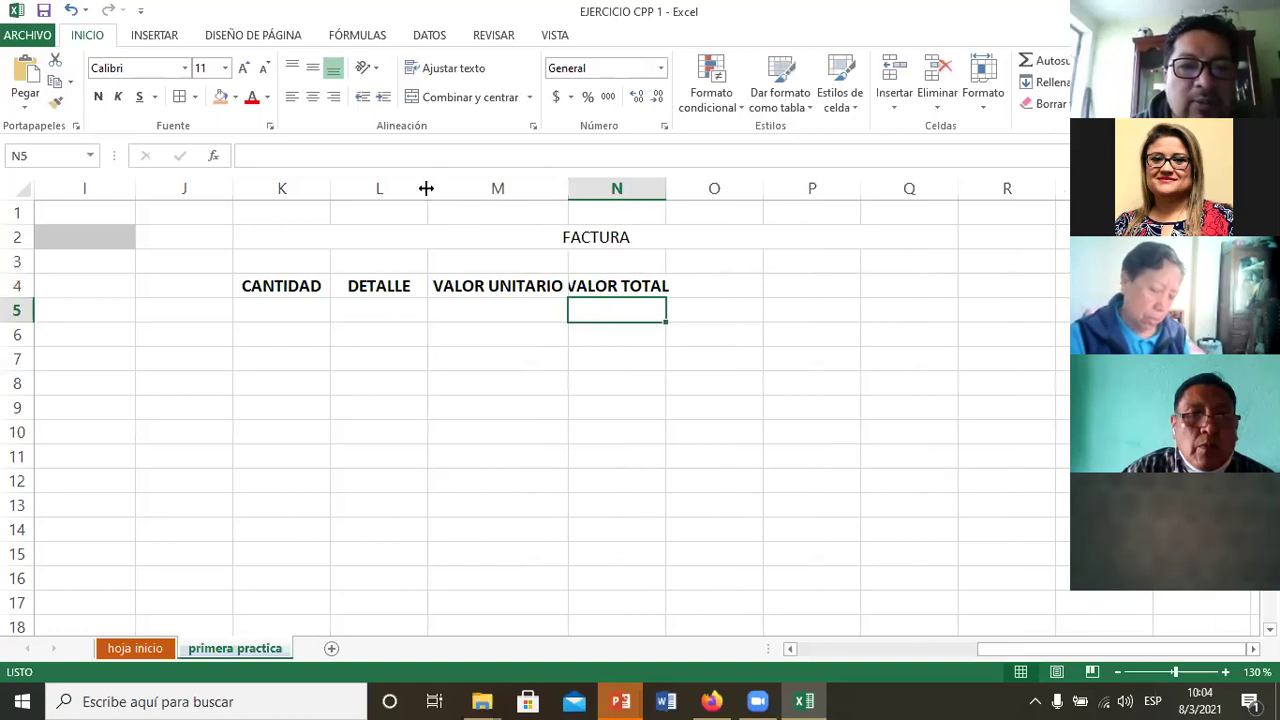
drag(426, 188, 503, 188)
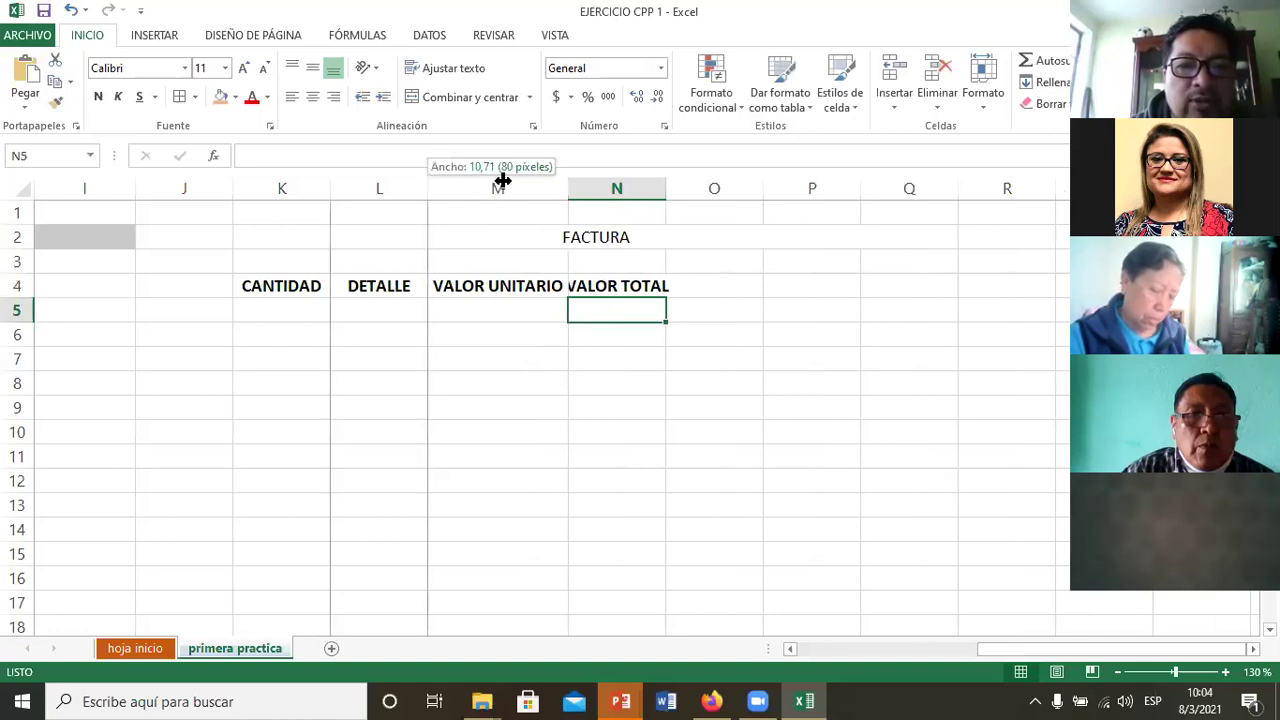
click(522, 241)
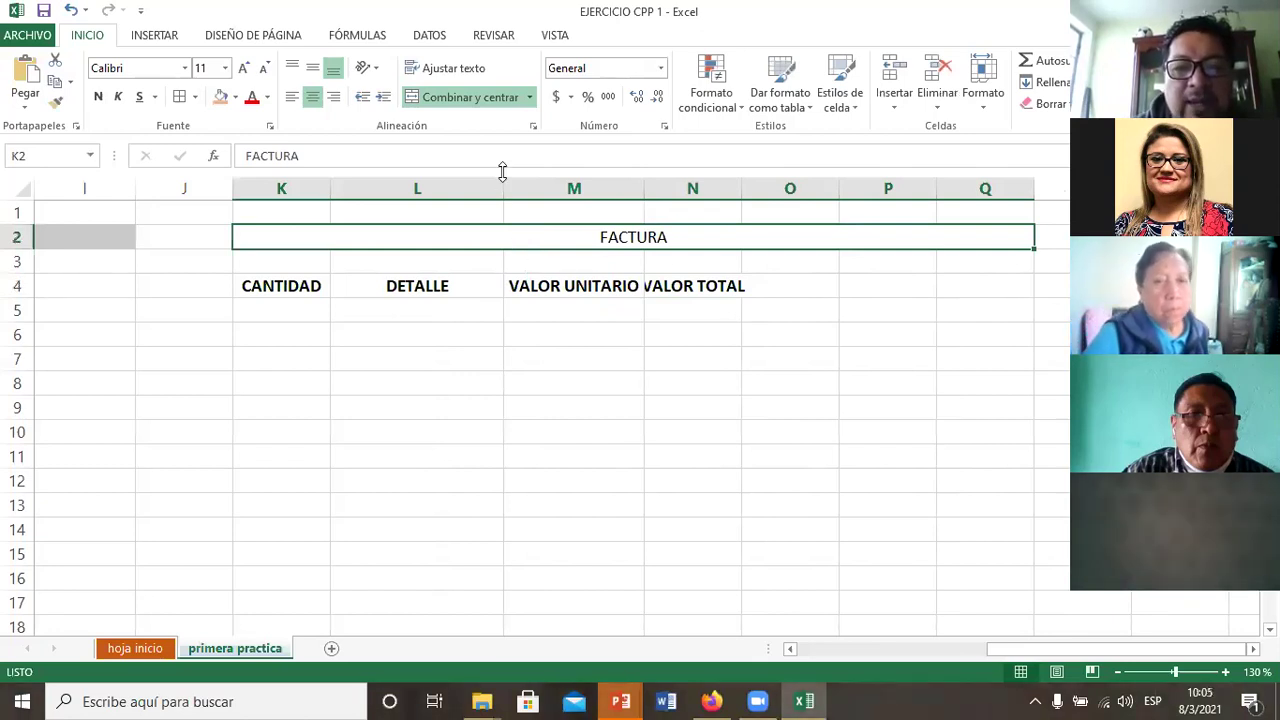
Step: Unmerge the FACTURA title from K2:Q2 and try merging it over K2:N2
key(alt)
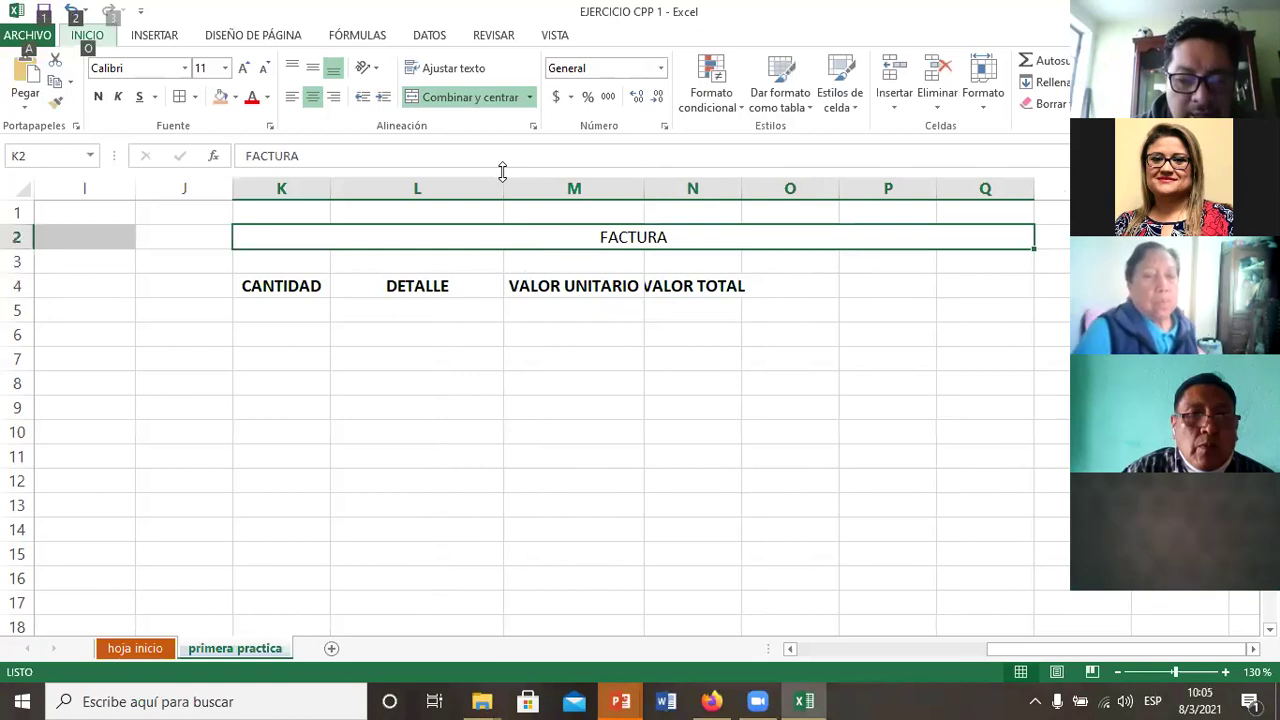
key(o)
key(o)
key(c)
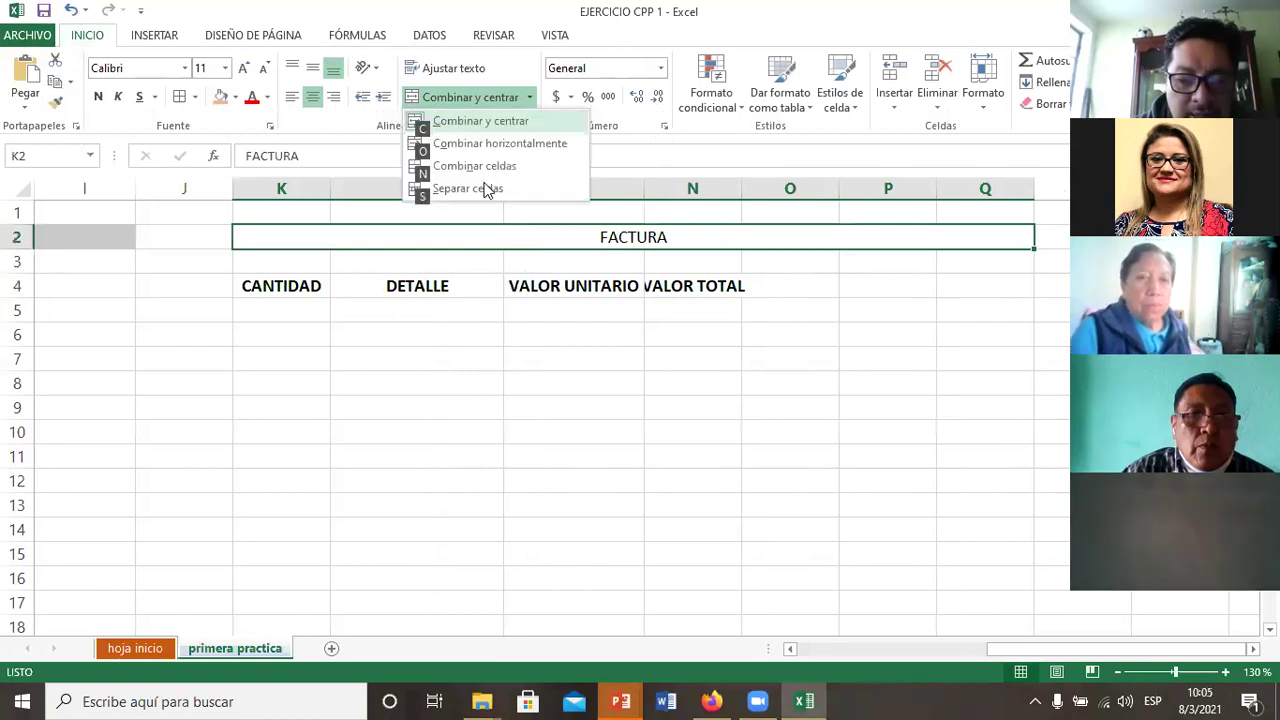
key(Down)
key(Down)
key(Down)
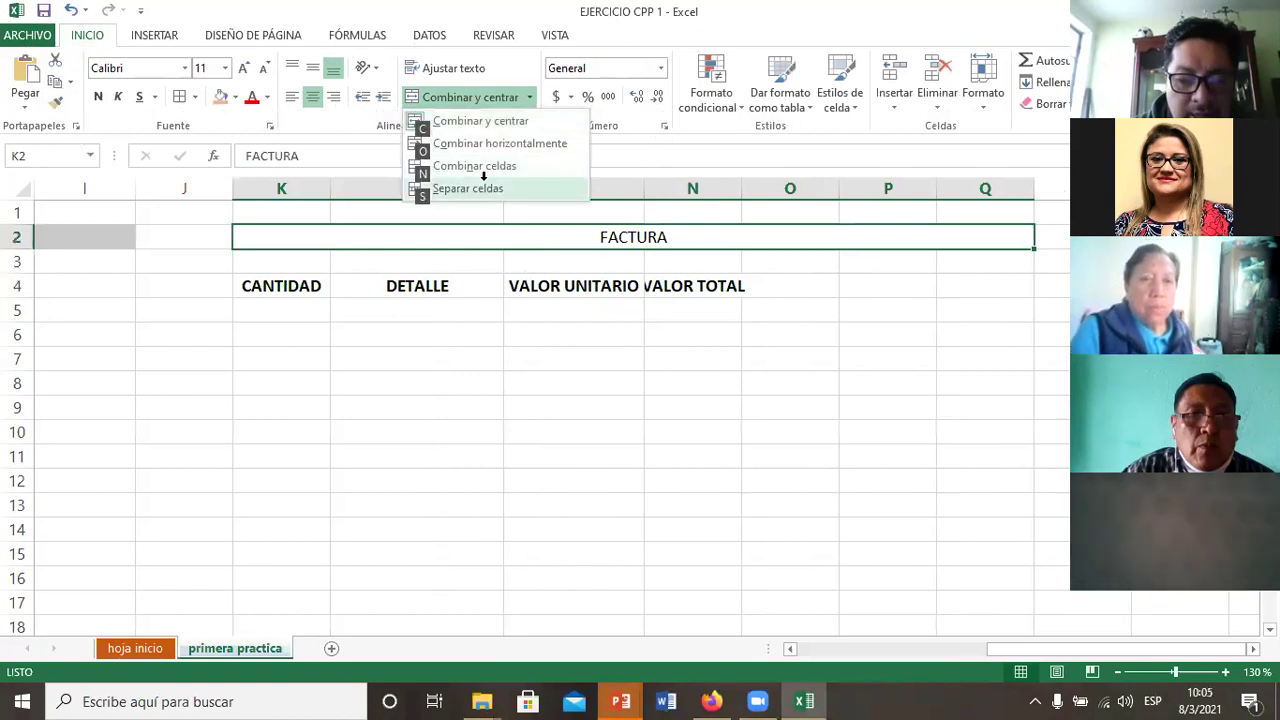
key(Return)
key(Left)
key(Right)
key(shift+Right)
key(shift+Right)
key(shift+Right)
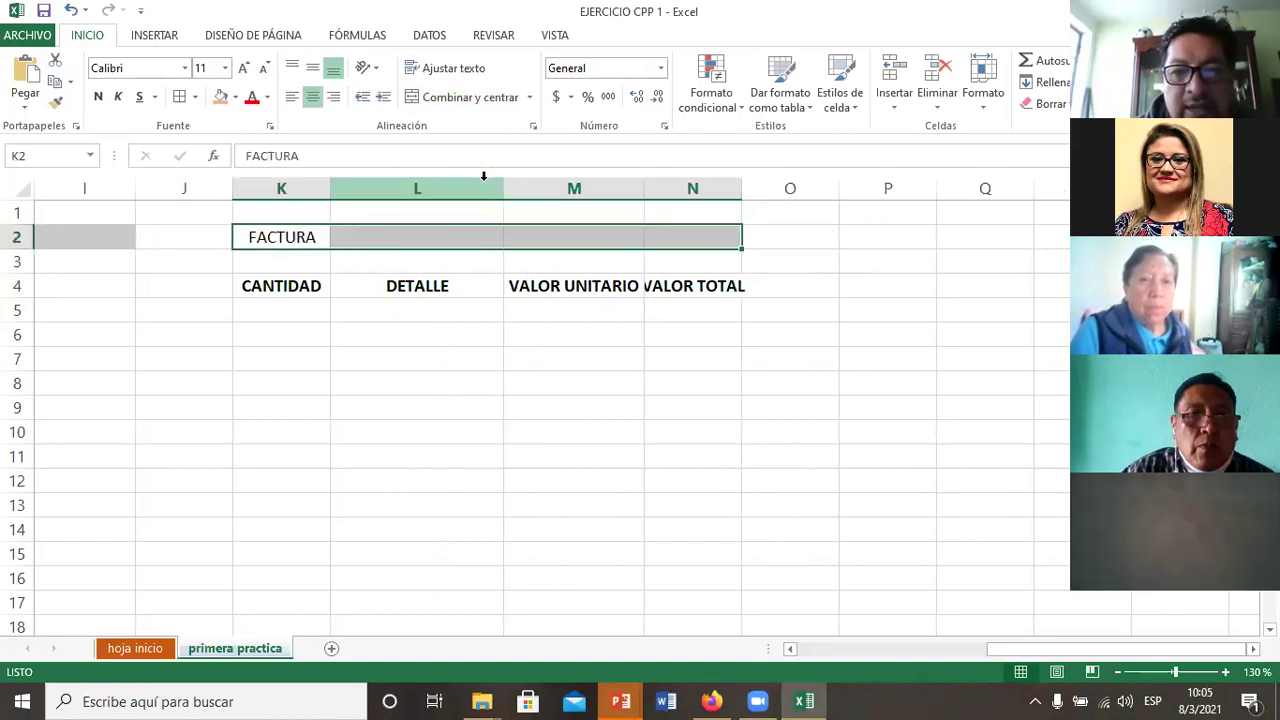
key(alt+o)
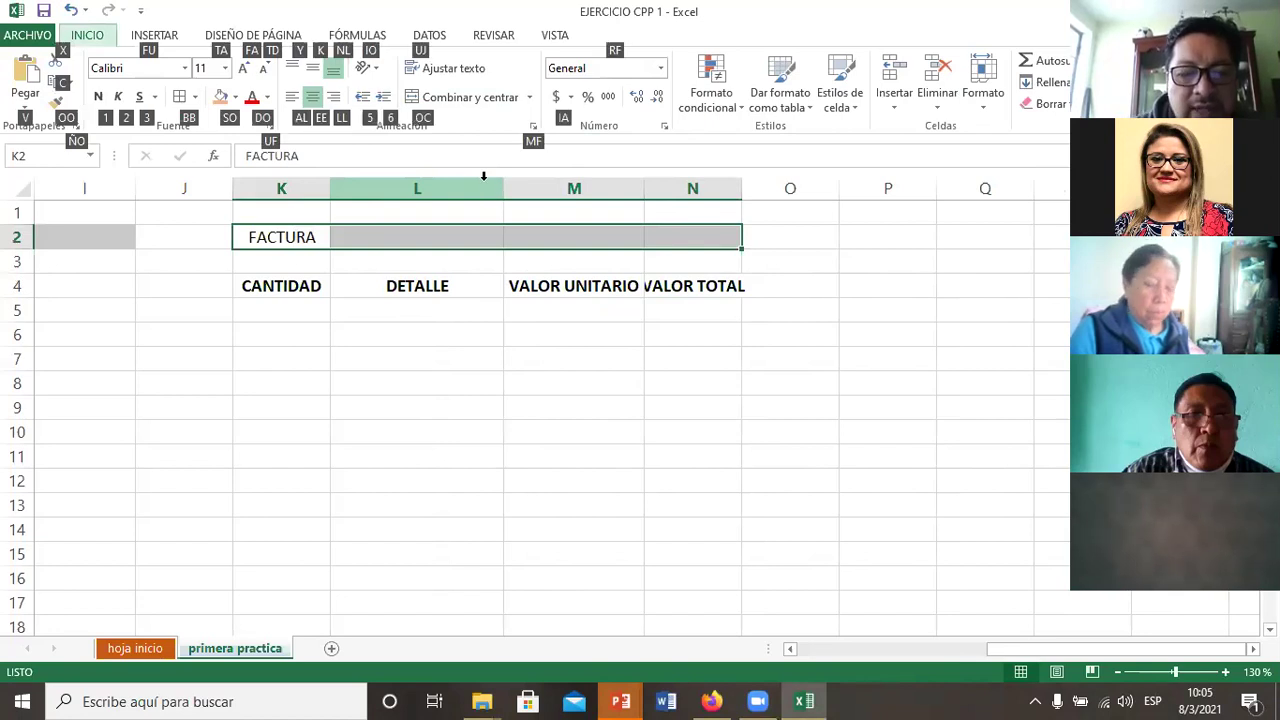
key(c)
key(c)
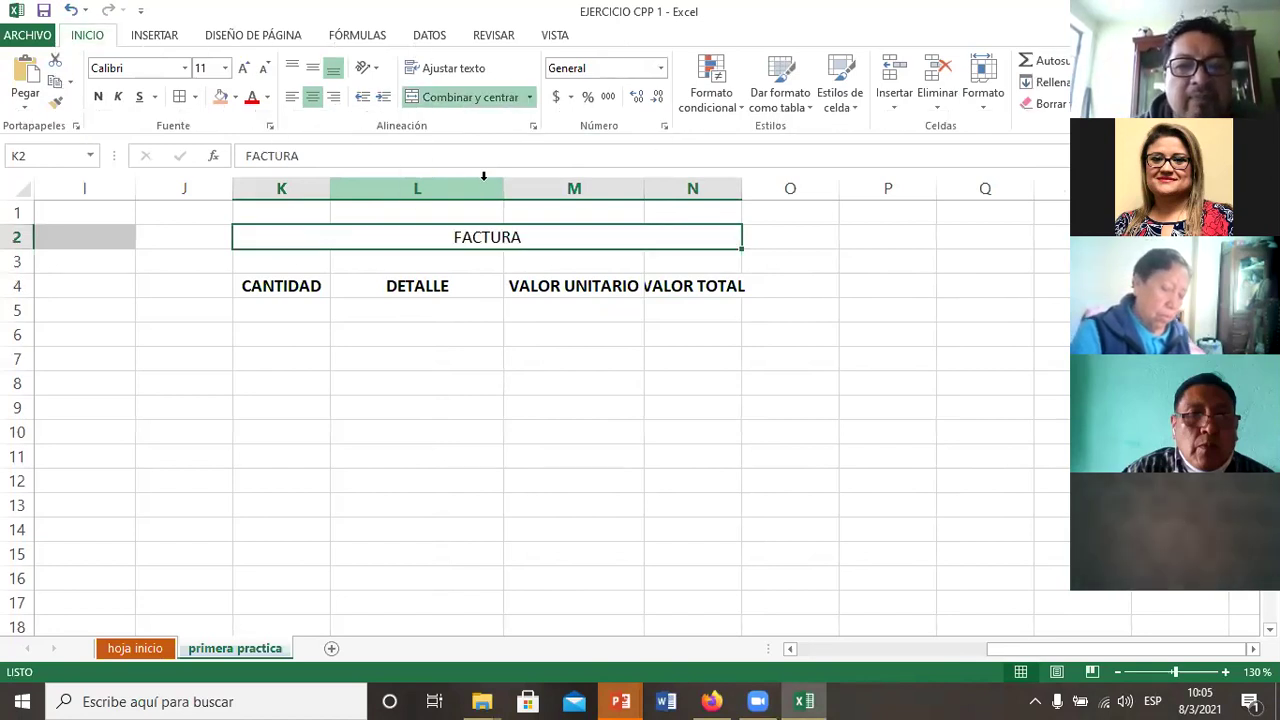
Step: Undo the attempted merge and unmerge FACTURA from K2:Q2 again
key(ctrl+z)
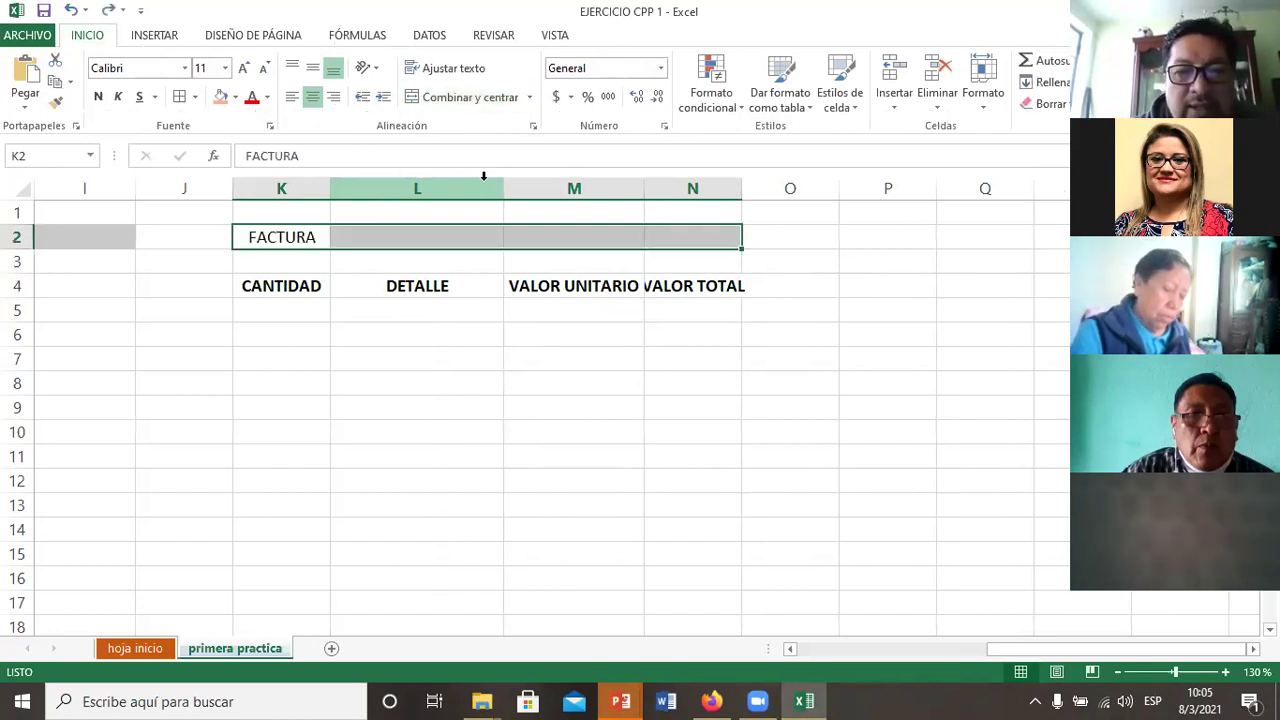
key(shift+Right)
key(shift+Right)
key(shift+Right)
key(alt+o)
key(c)
key(c)
key(Left)
key(Right)
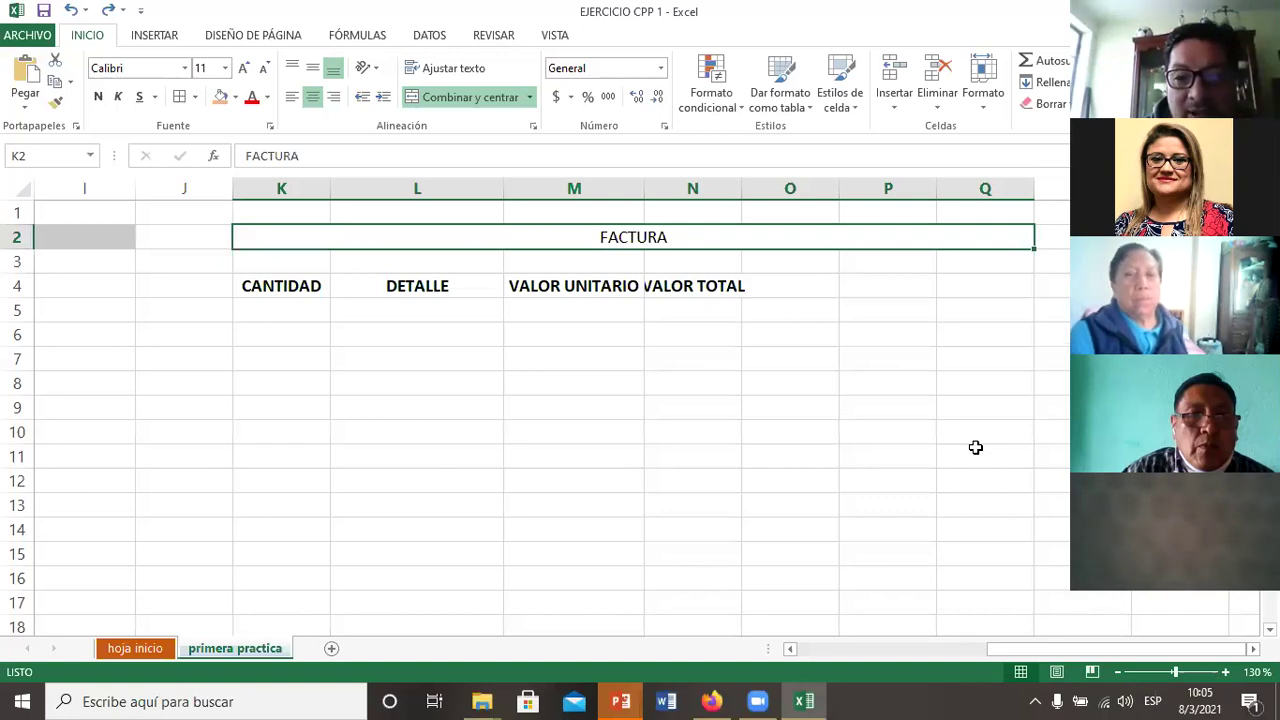
key(alt+o)
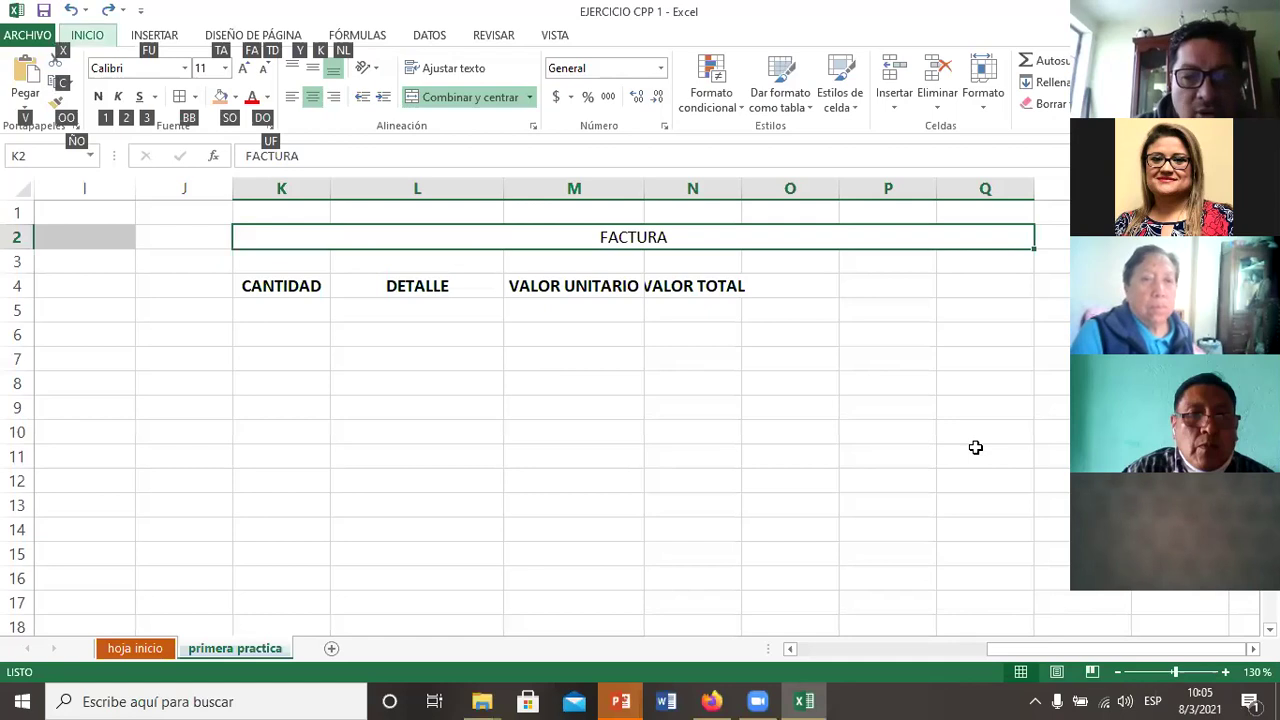
key(c)
key(c)
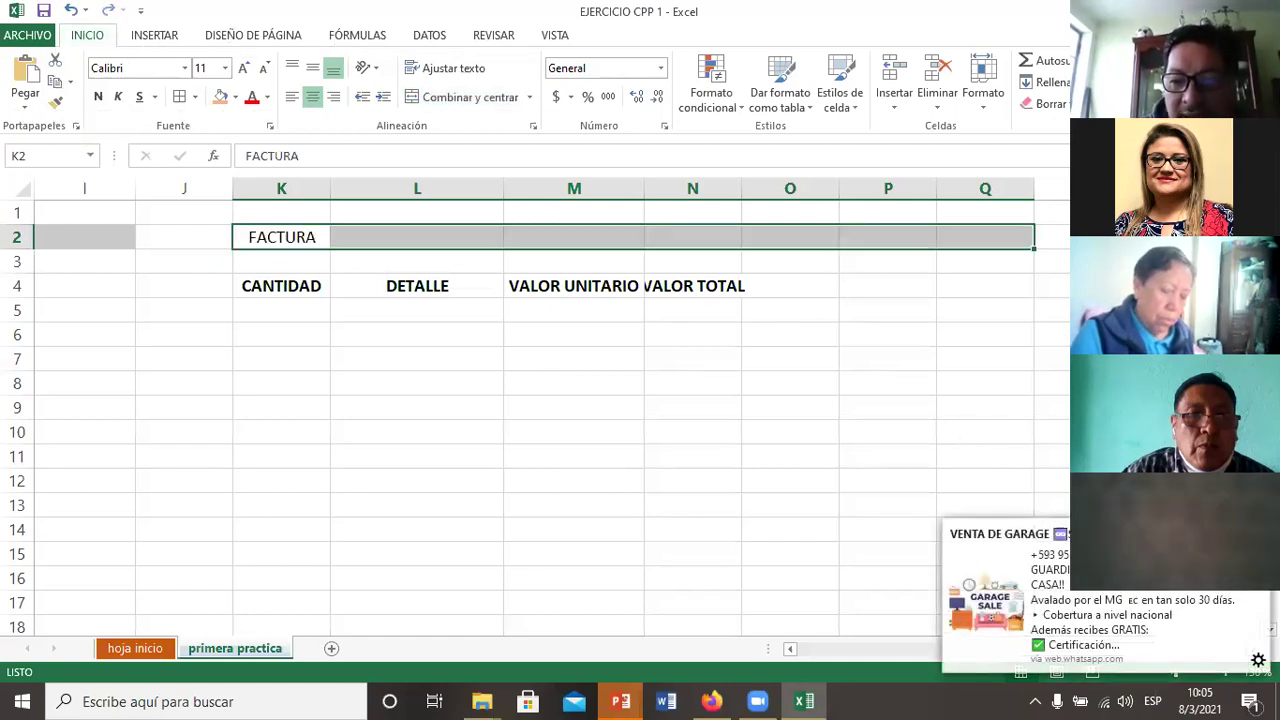
Step: Merge and centre the FACTURA title across K2:N2
click(281, 237)
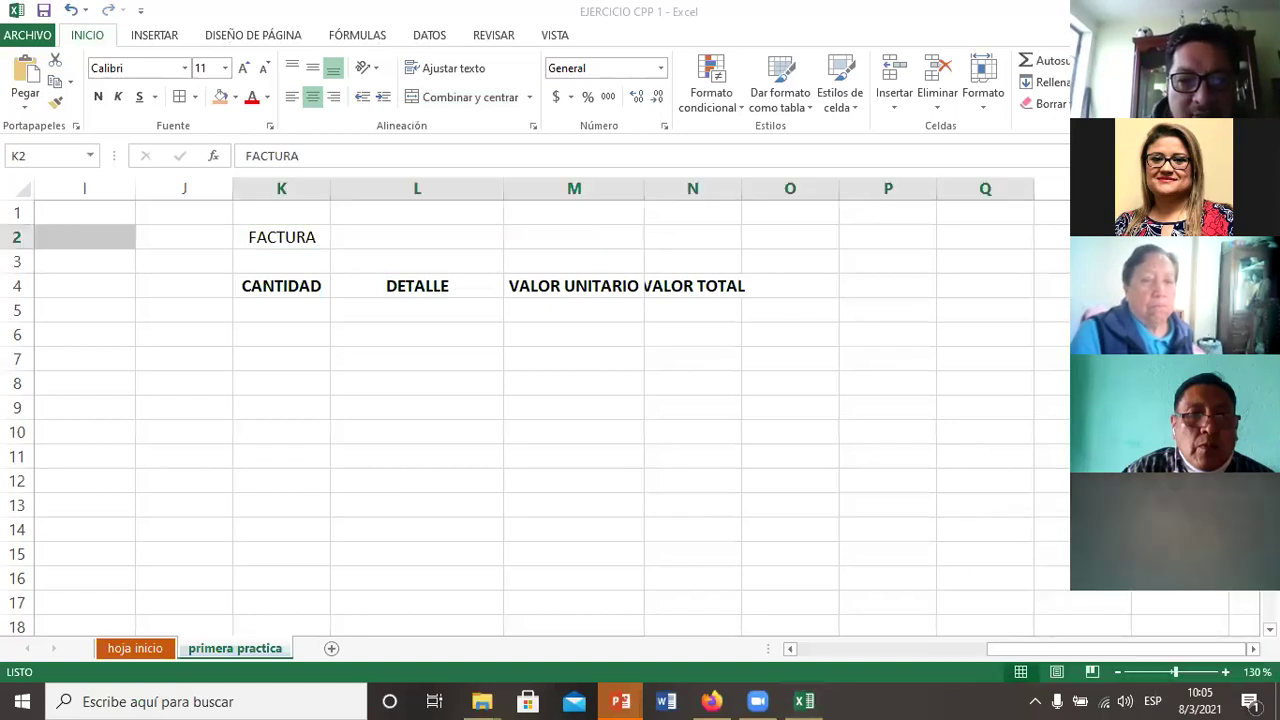
drag(281, 237, 700, 237)
key(alt)
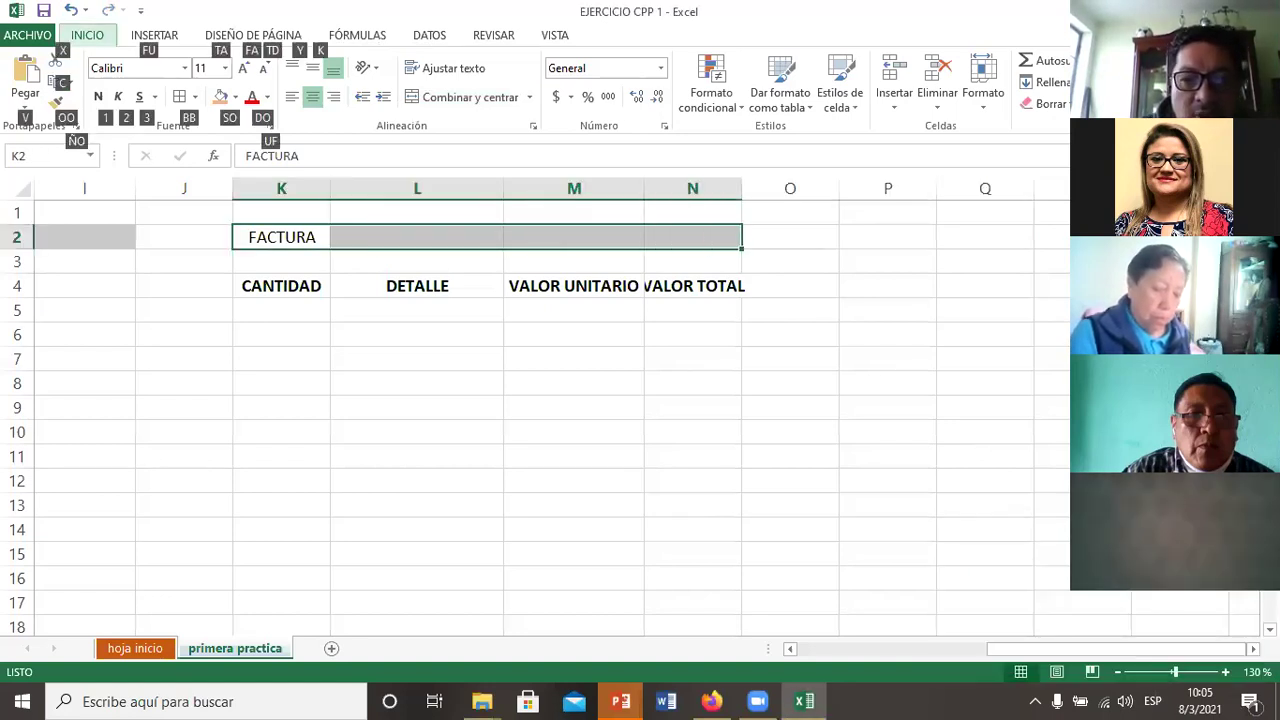
key(m)
key(c)
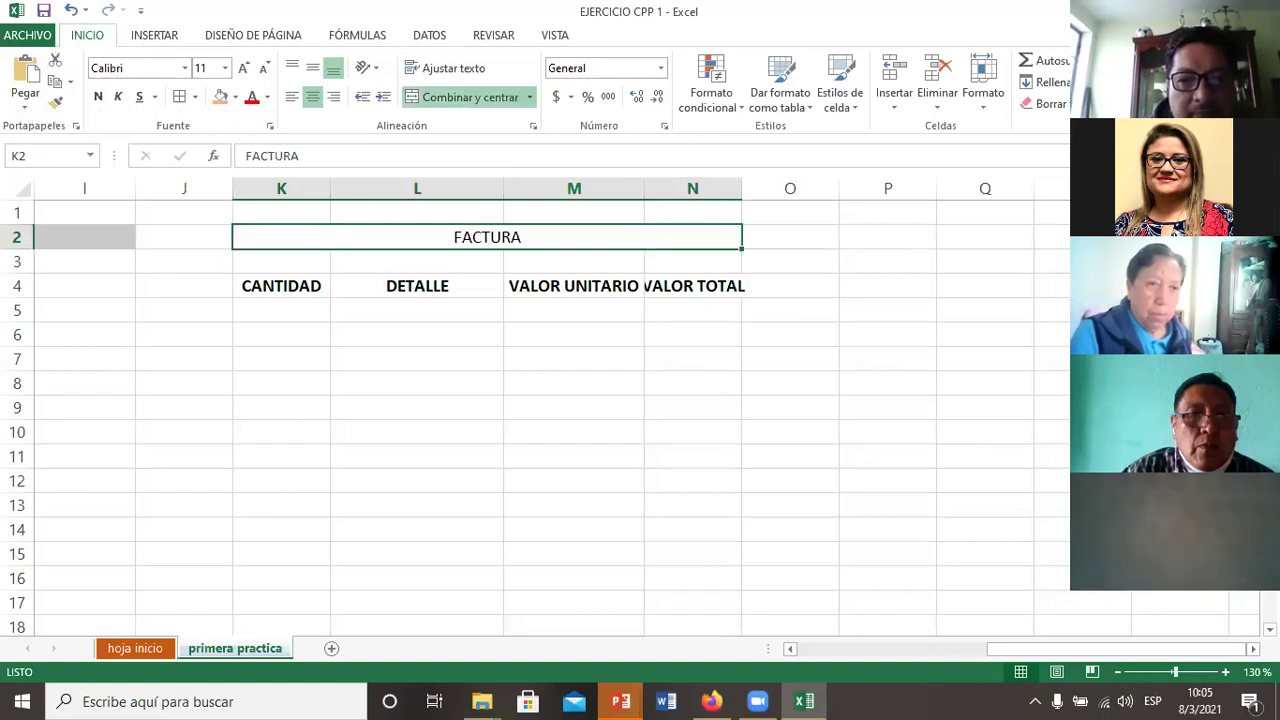
click(281, 286)
Step: Autofit column N to VALOR TOTAL and make the FACTURA title bold
click(417, 286)
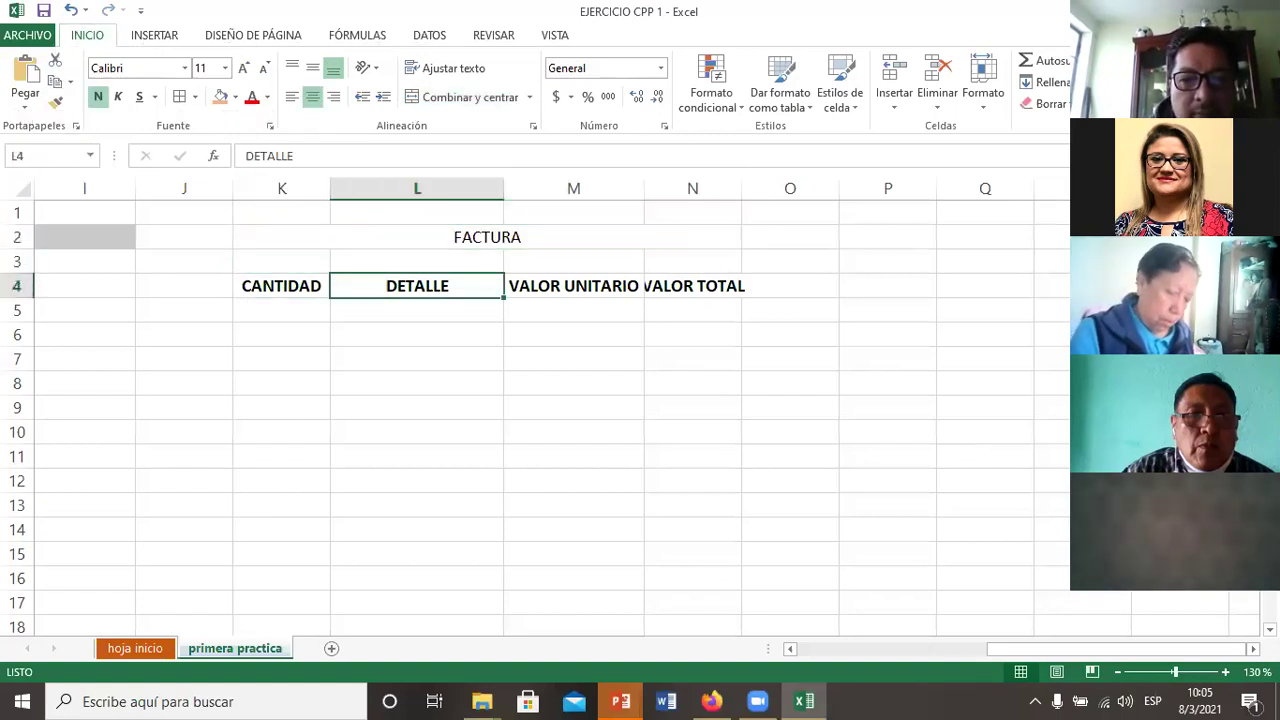
click(692, 286)
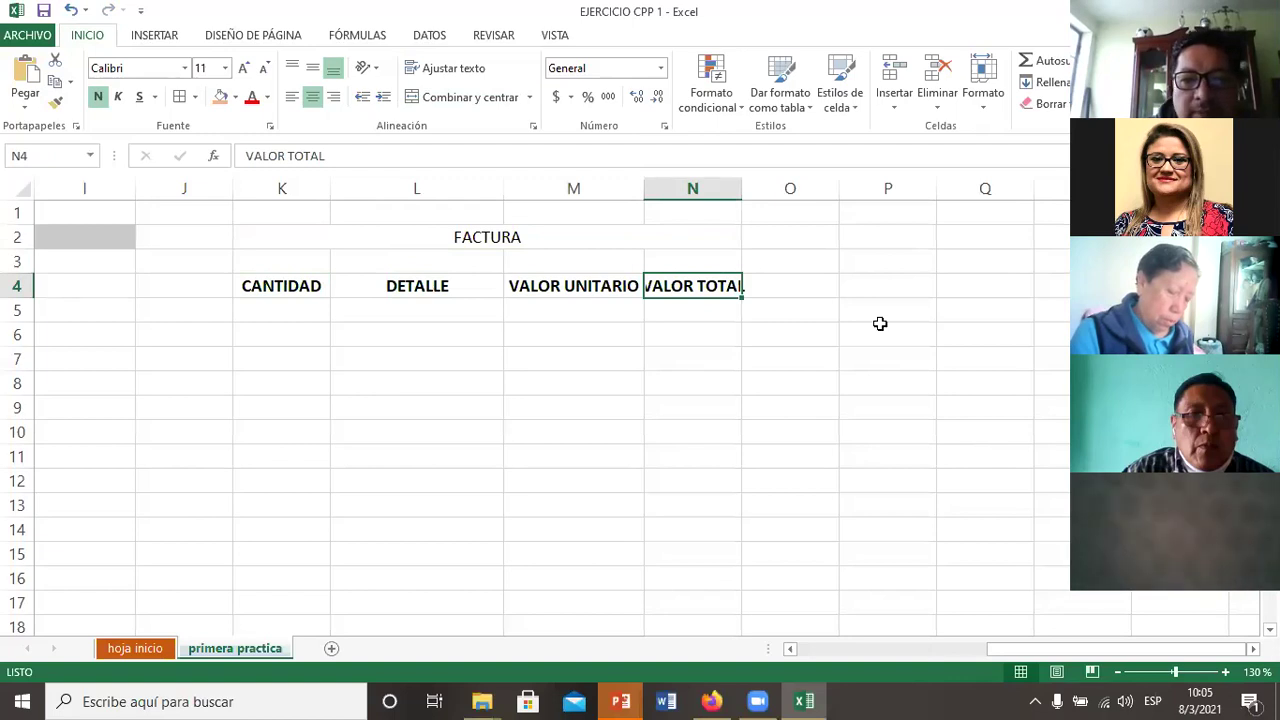
double_click(741, 188)
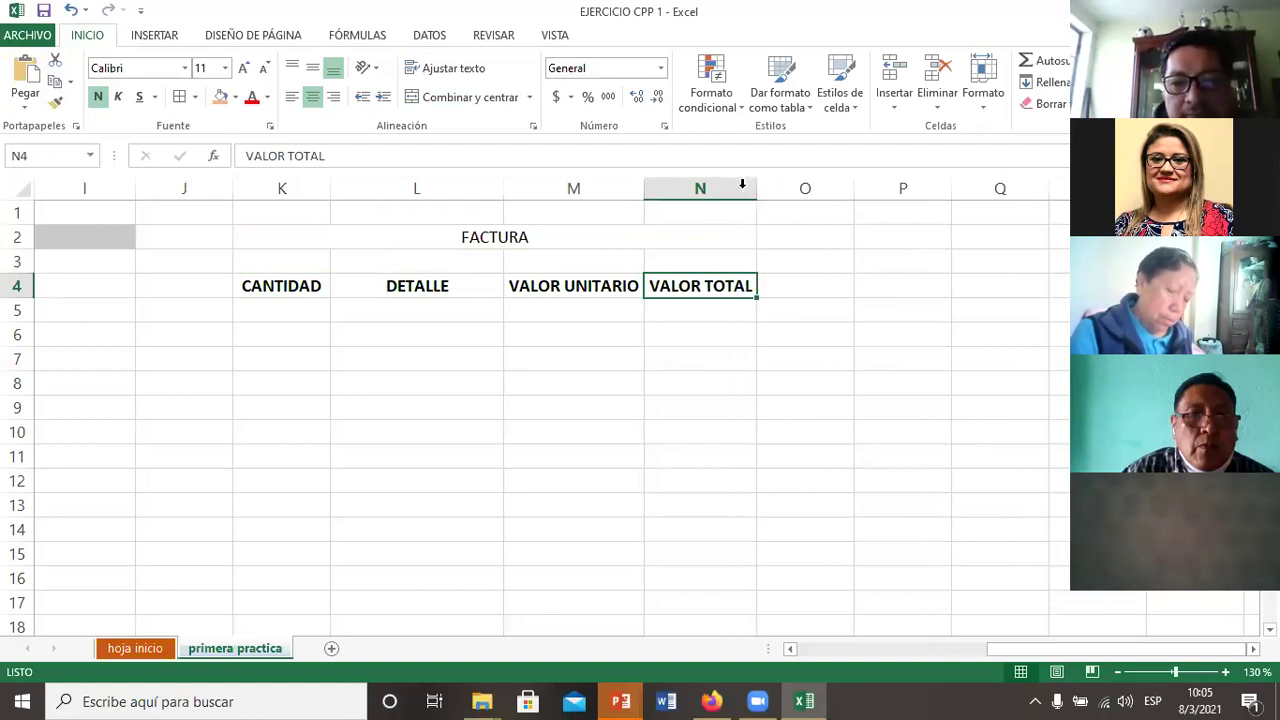
key(Up)
key(Up)
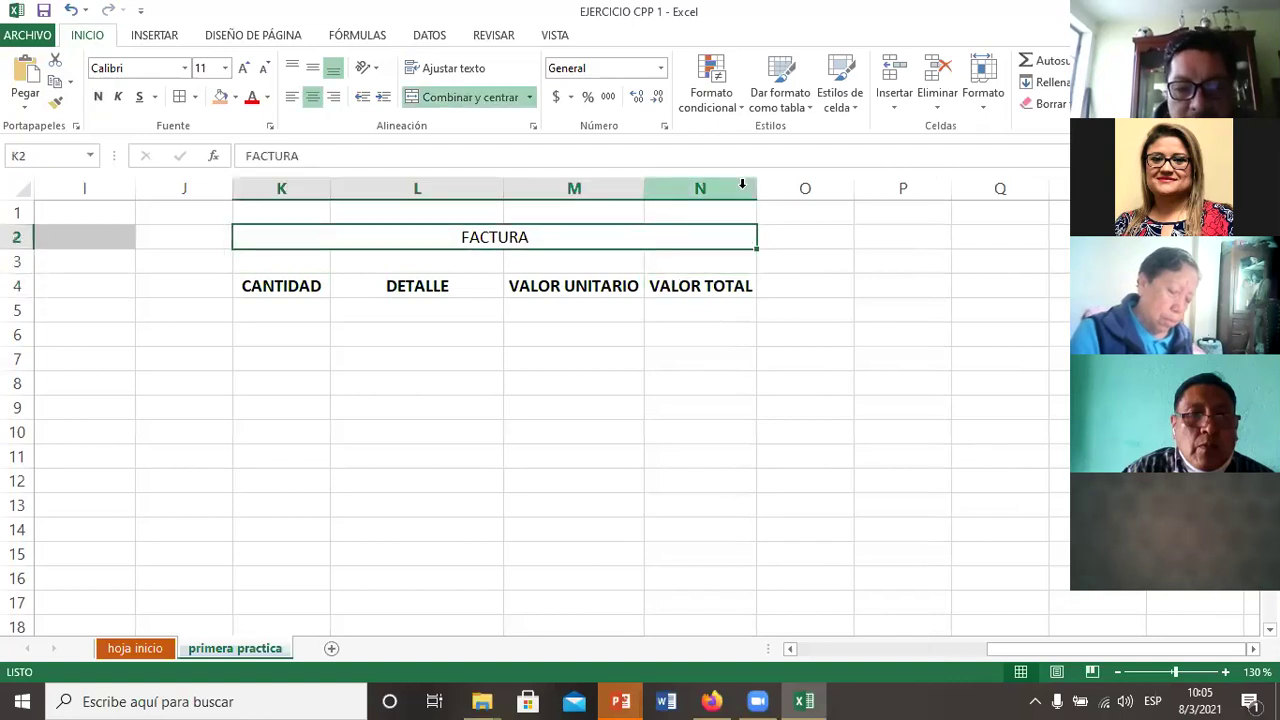
key(ctrl+n)
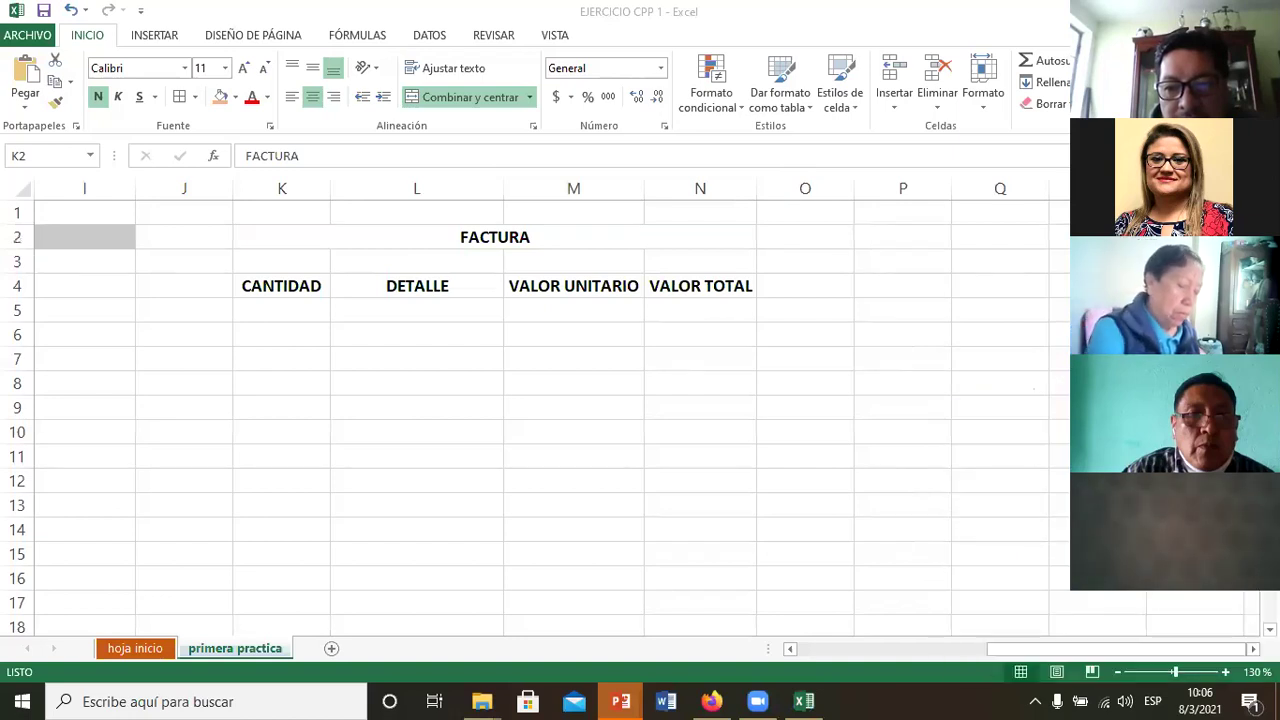
Step: Move the active cell to the first CANTIDAD data cell
click(866, 466)
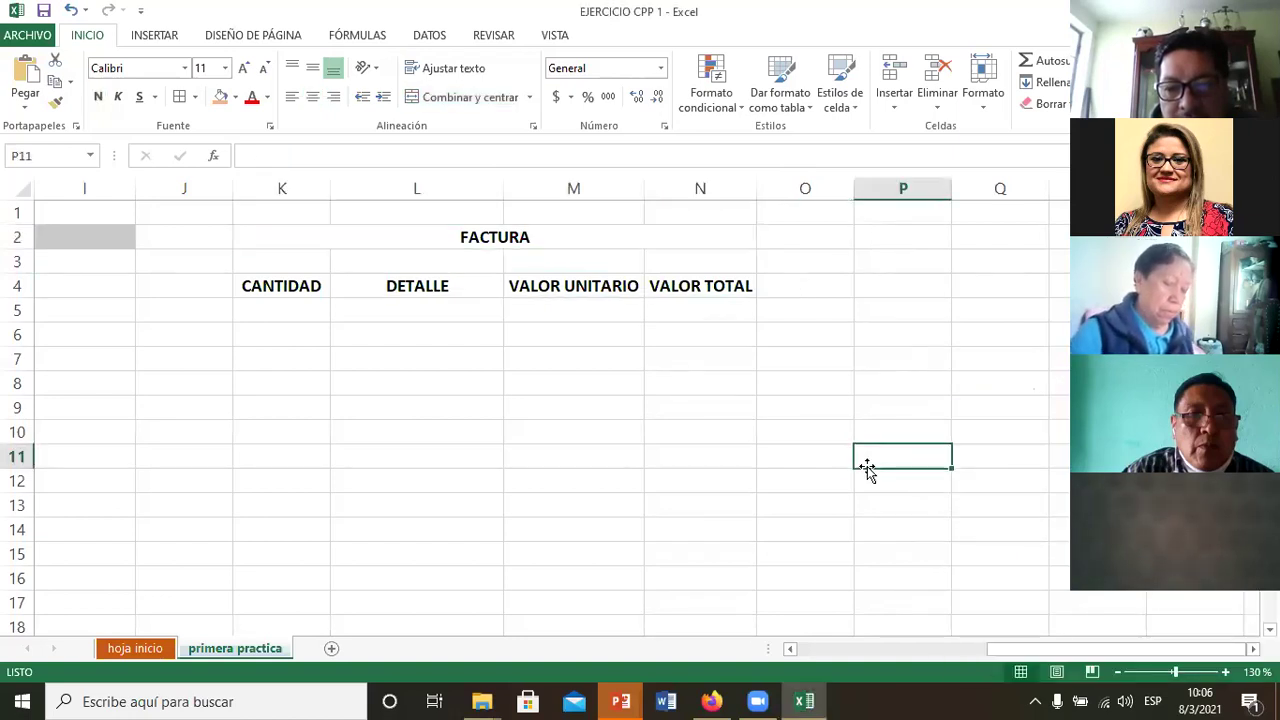
key(Left)
key(Left)
key(Up)
key(Left)
key(Up)
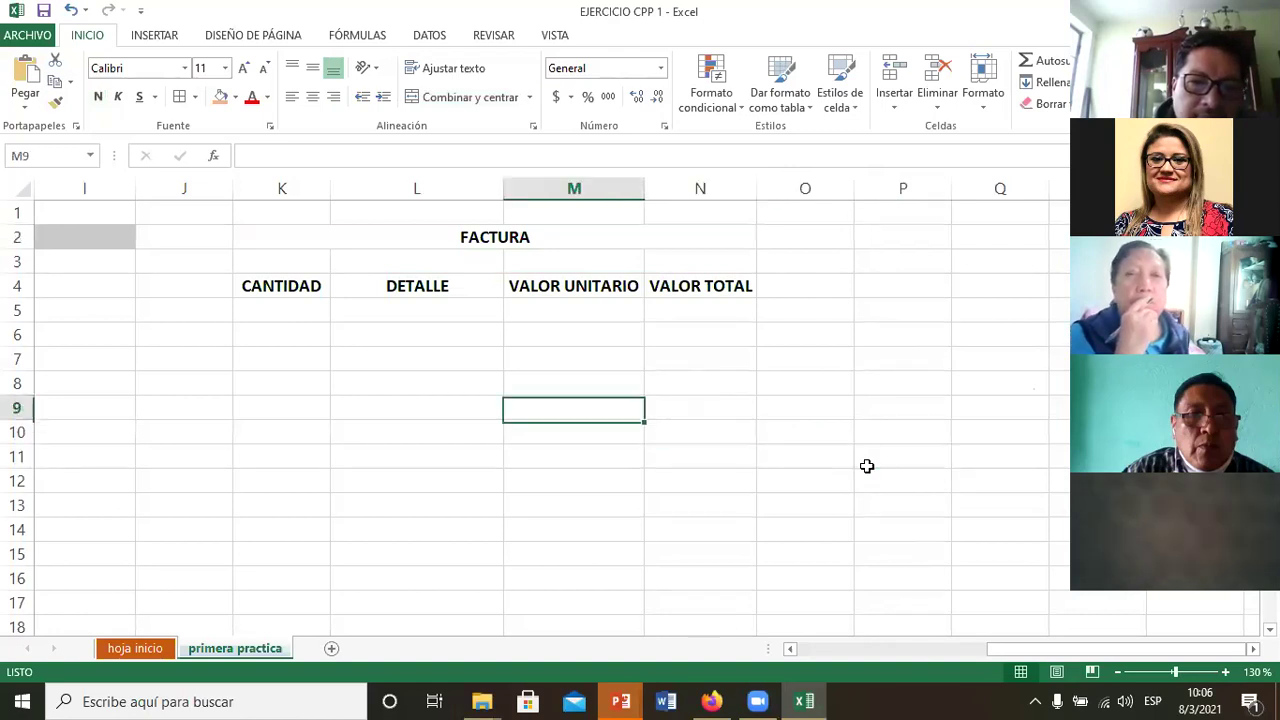
key(Up)
key(Left)
key(Up)
key(Up)
key(Up)
key(Left)
key(Left)
key(Right)
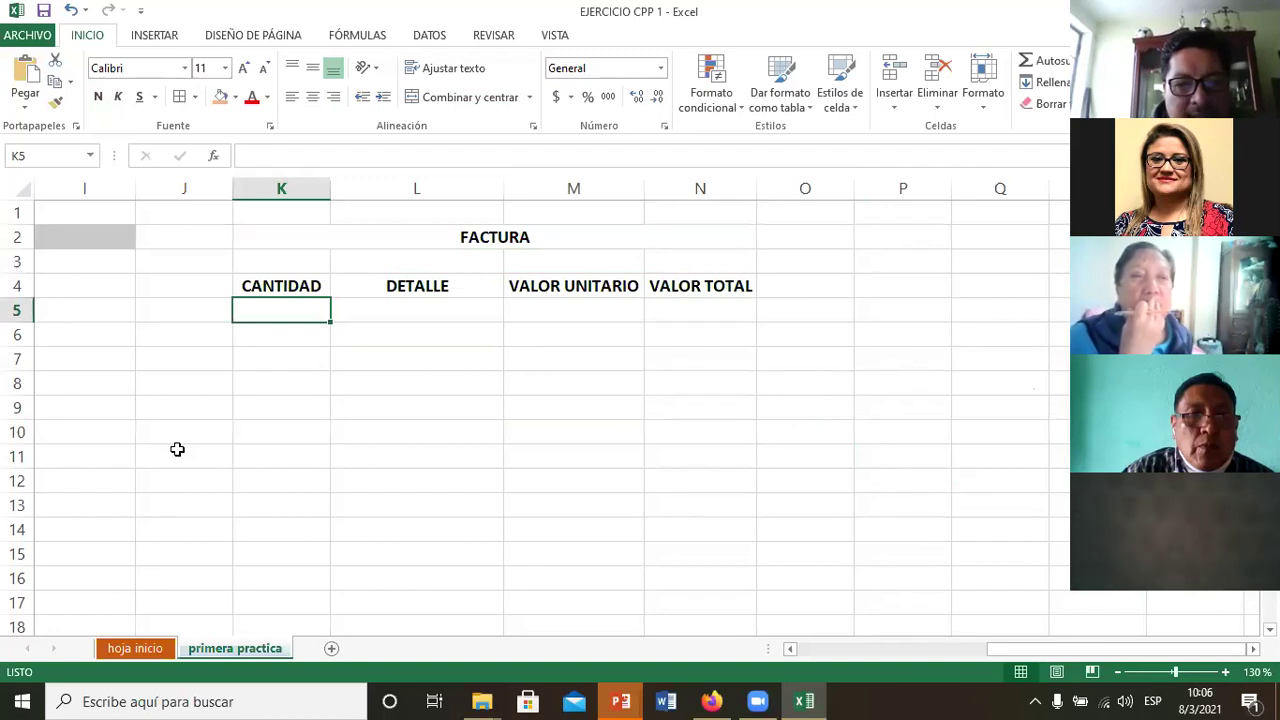
Step: Navigate back along row 2 to the FACTURA title cell
key(Left)
key(Left)
key(Left)
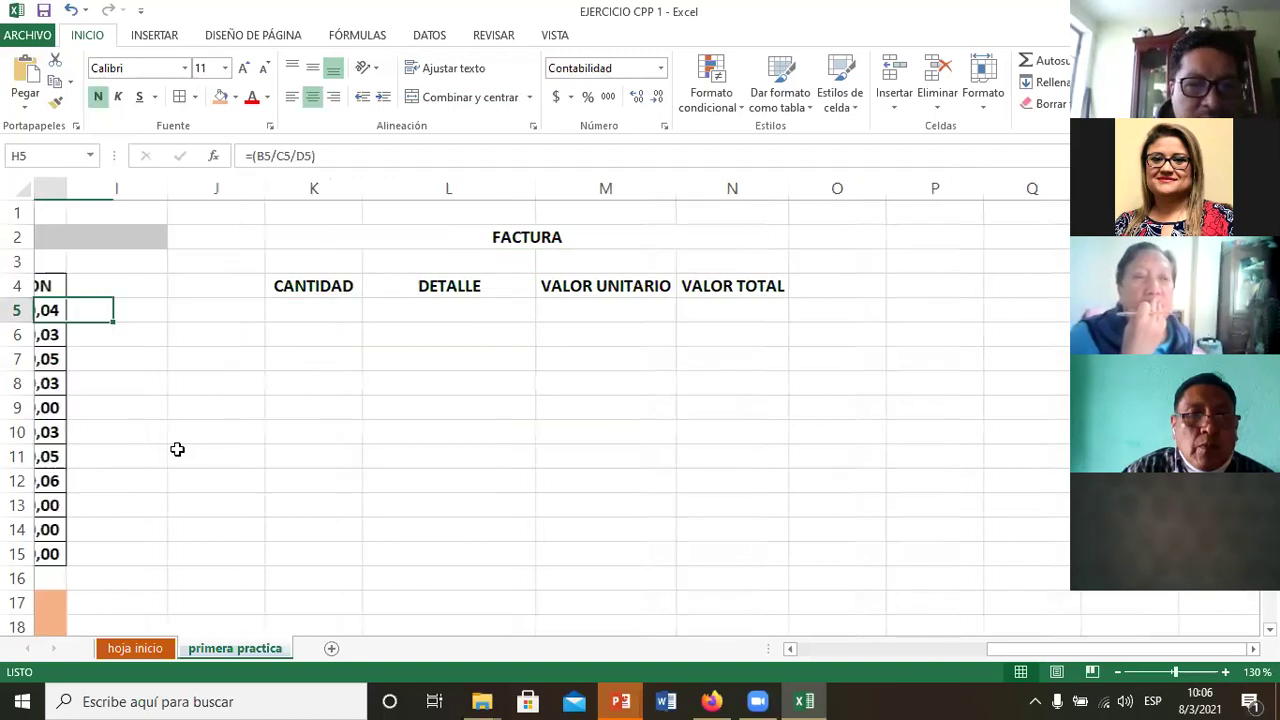
key(Left)
key(Left)
key(Left)
key(Up)
key(Right)
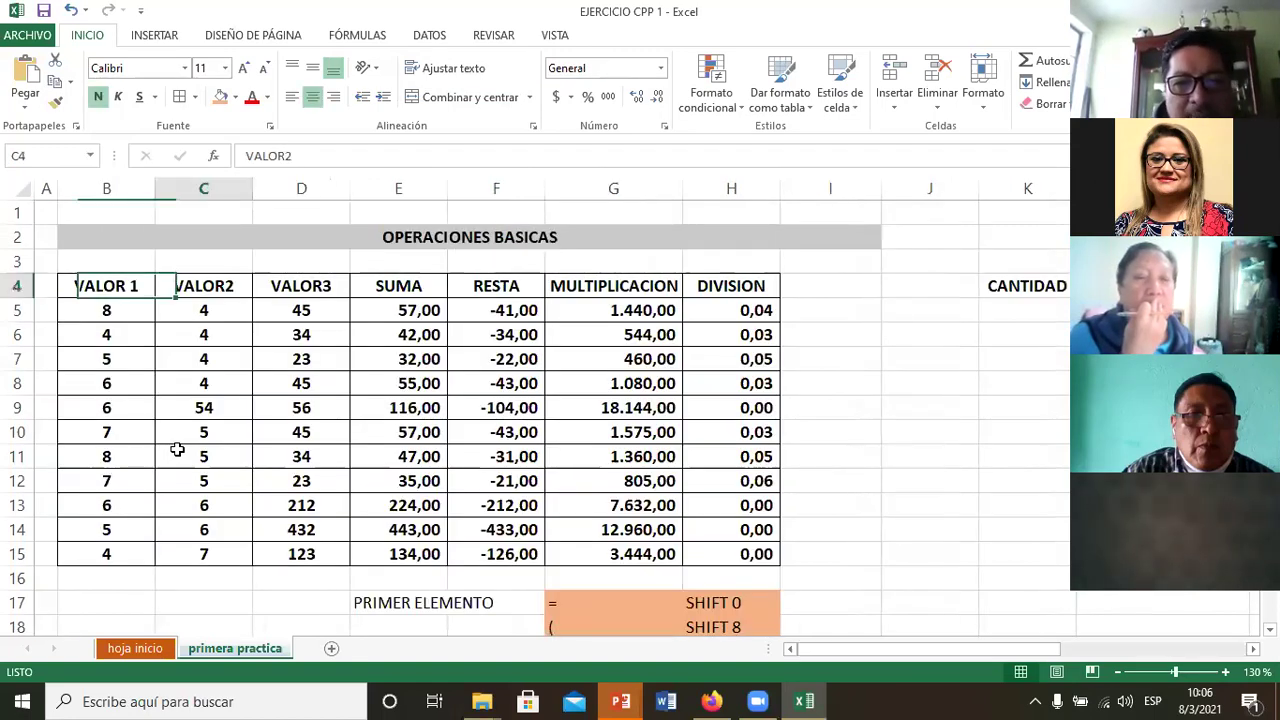
key(Up)
key(Up)
key(Right)
key(Right)
key(Right)
key(Right)
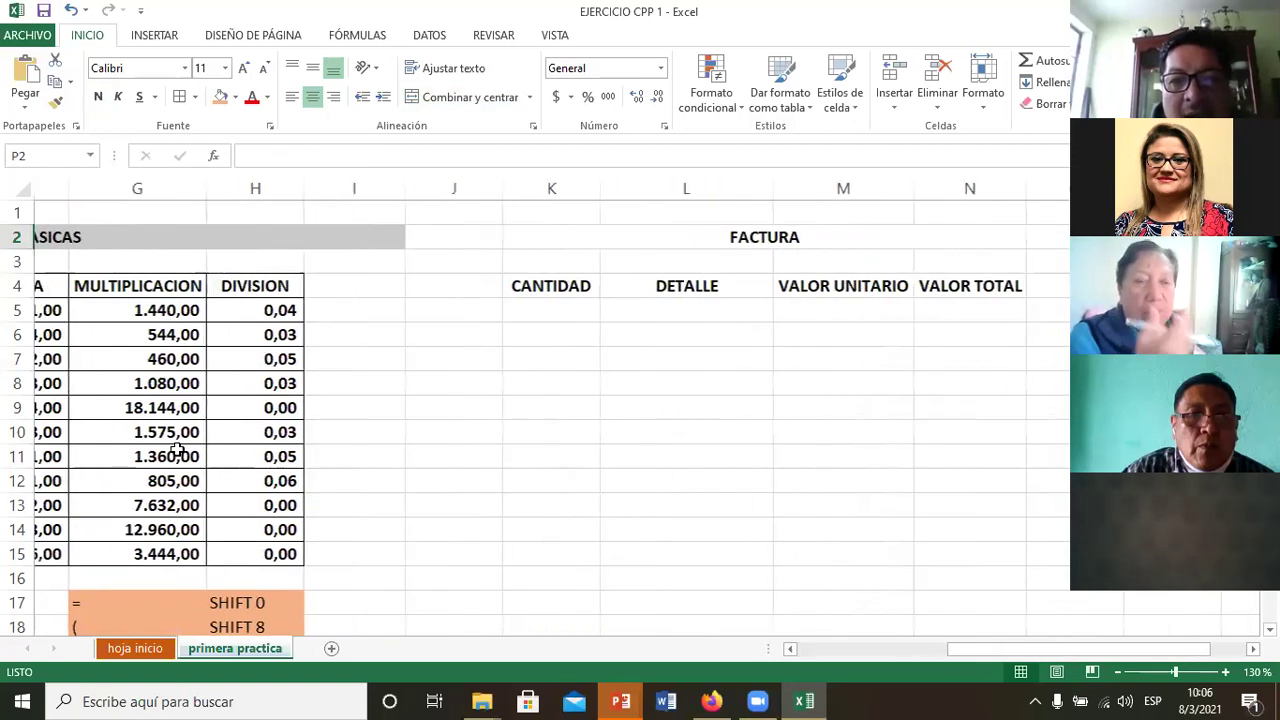
key(Right)
key(Left)
key(Left)
key(Left)
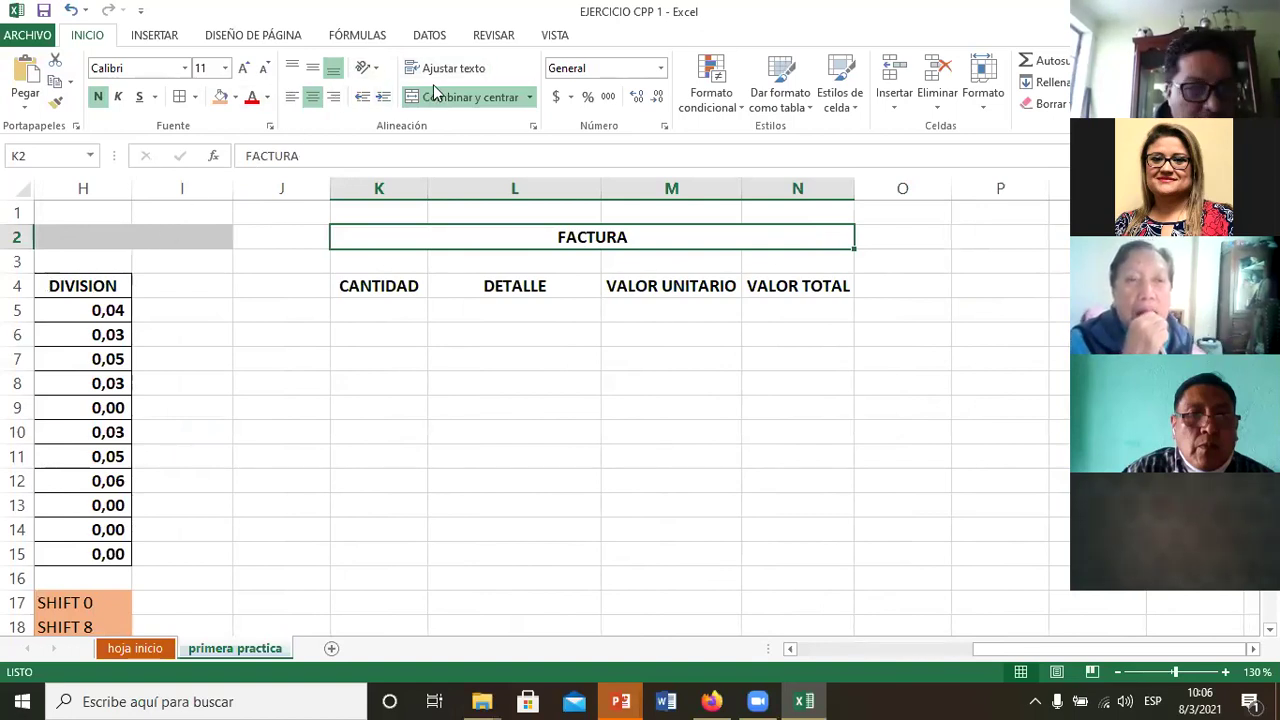
click(528, 97)
click(418, 183)
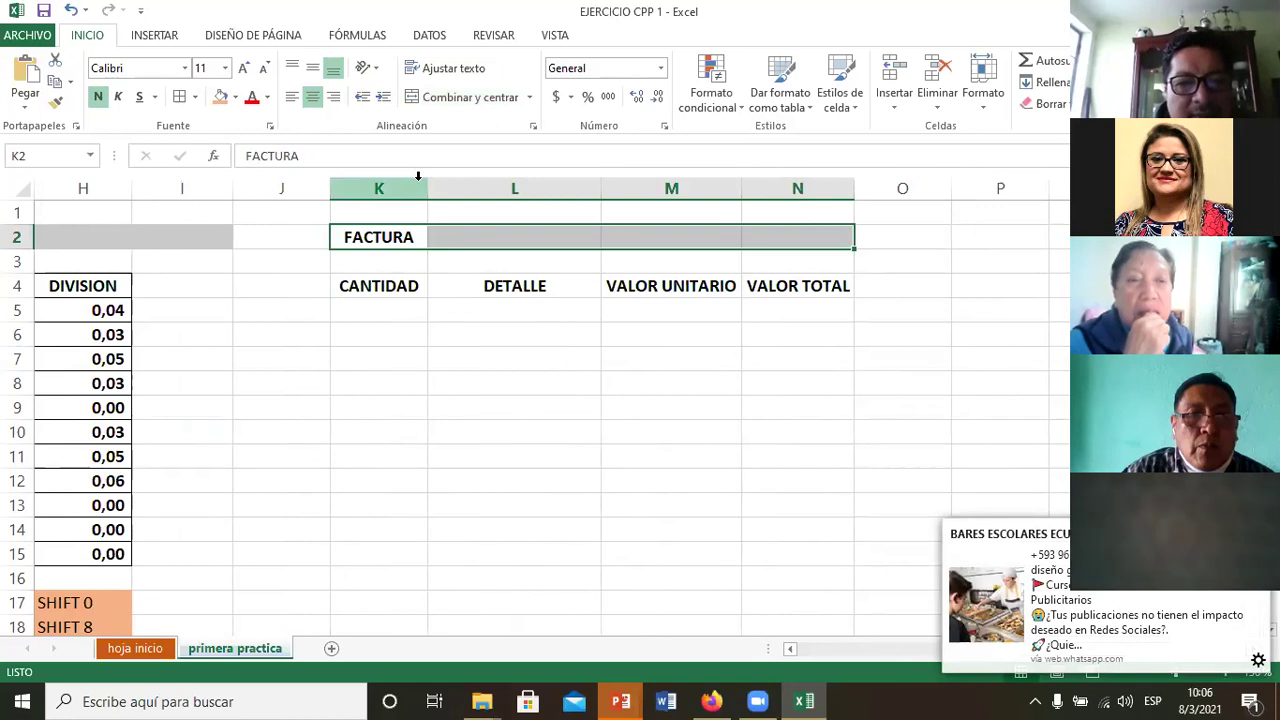
key(Left)
key(Right)
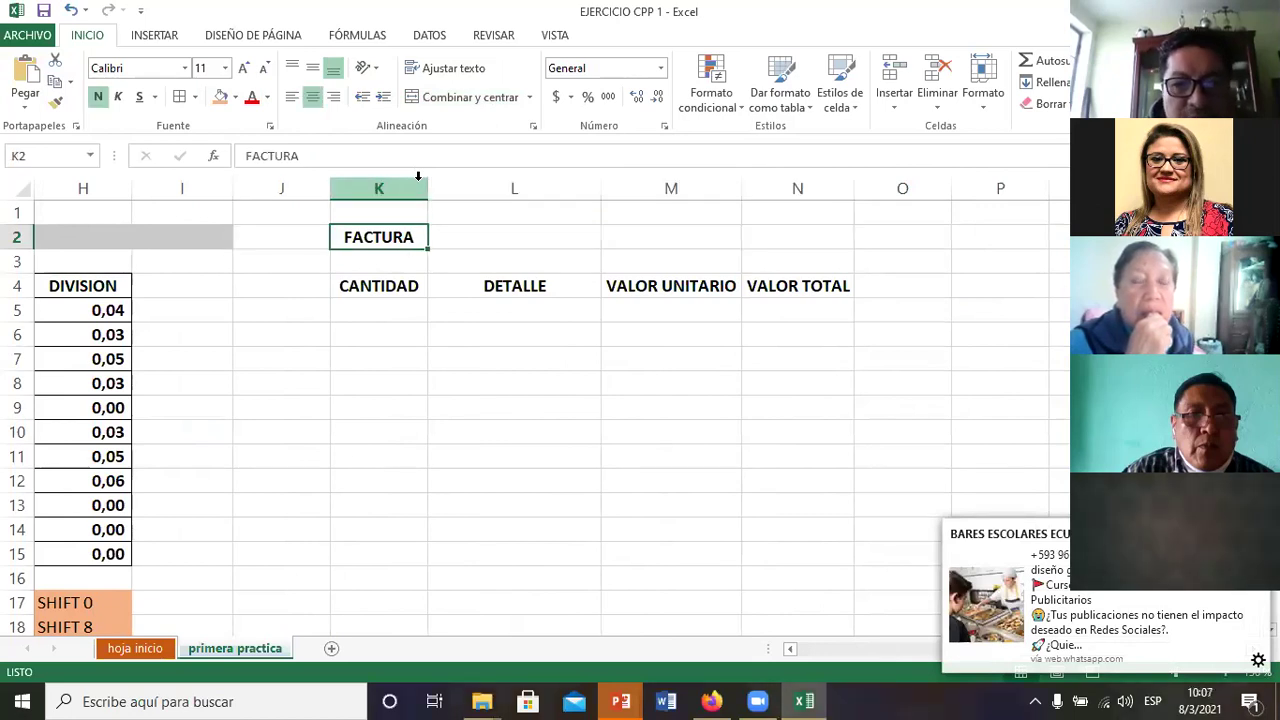
key(shift+Right)
key(shift+Right)
key(shift+Right)
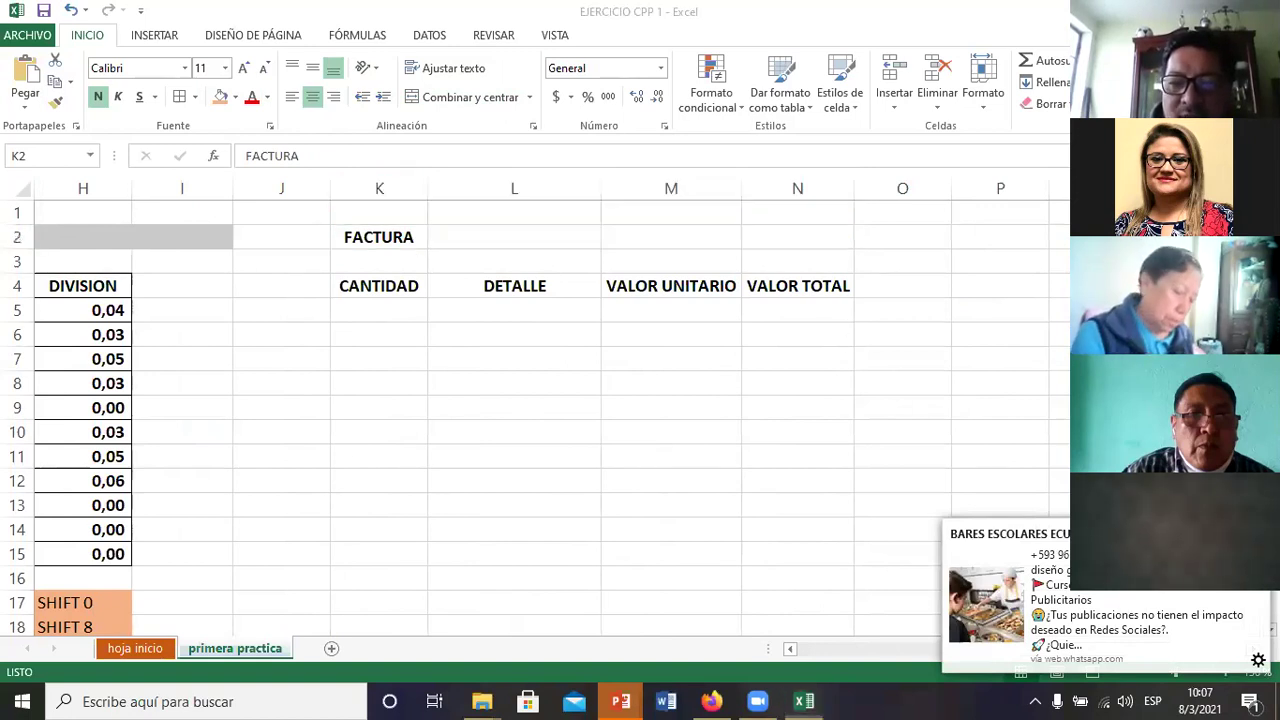
key(alt+Tab)
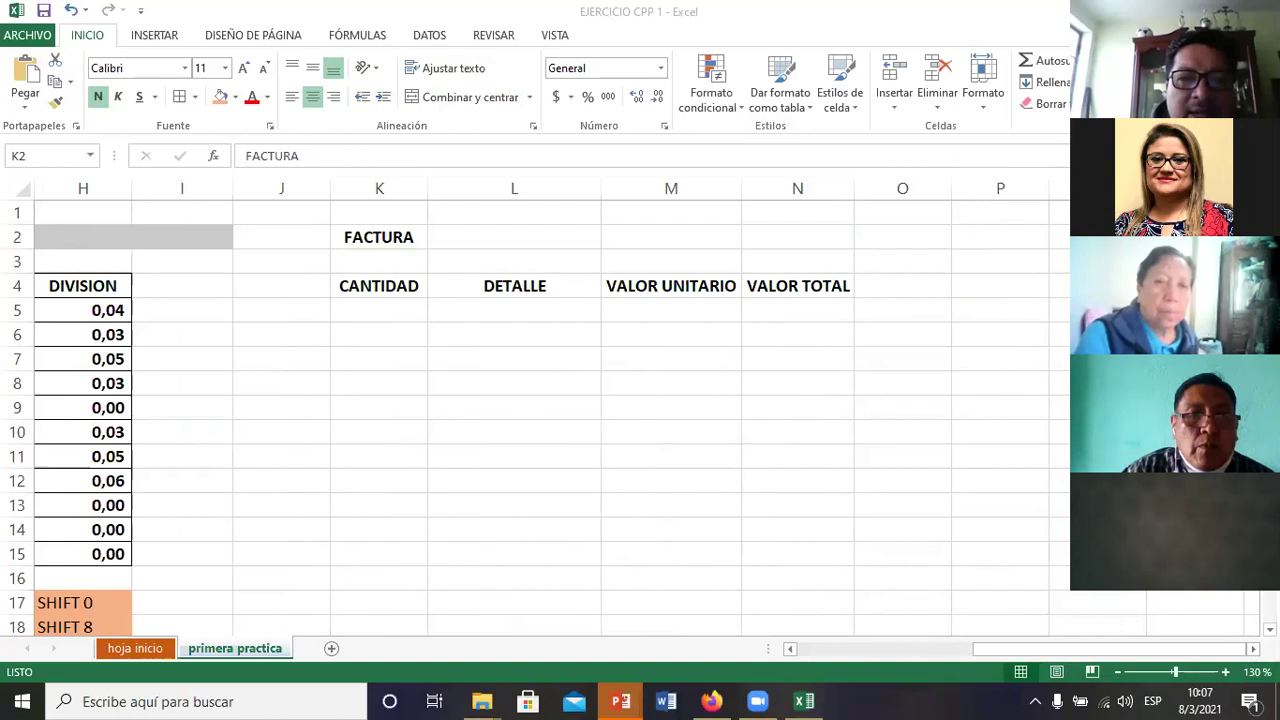
key(alt+Tab)
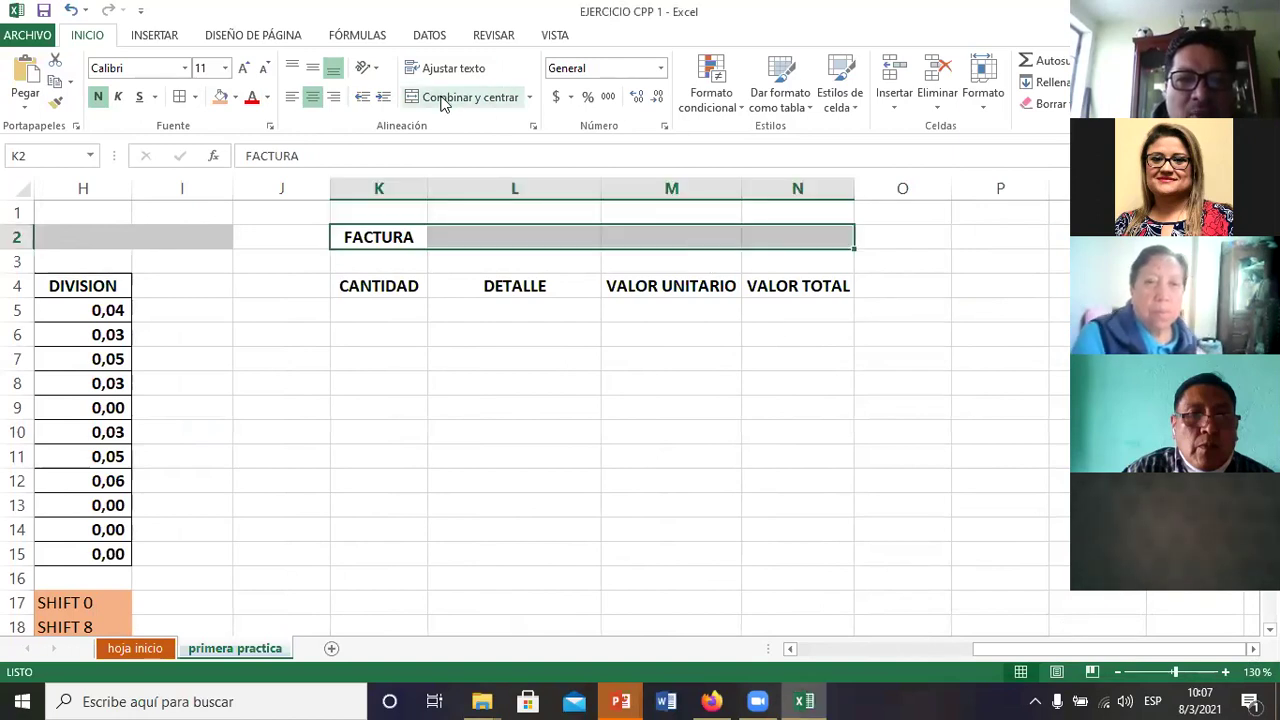
click(444, 104)
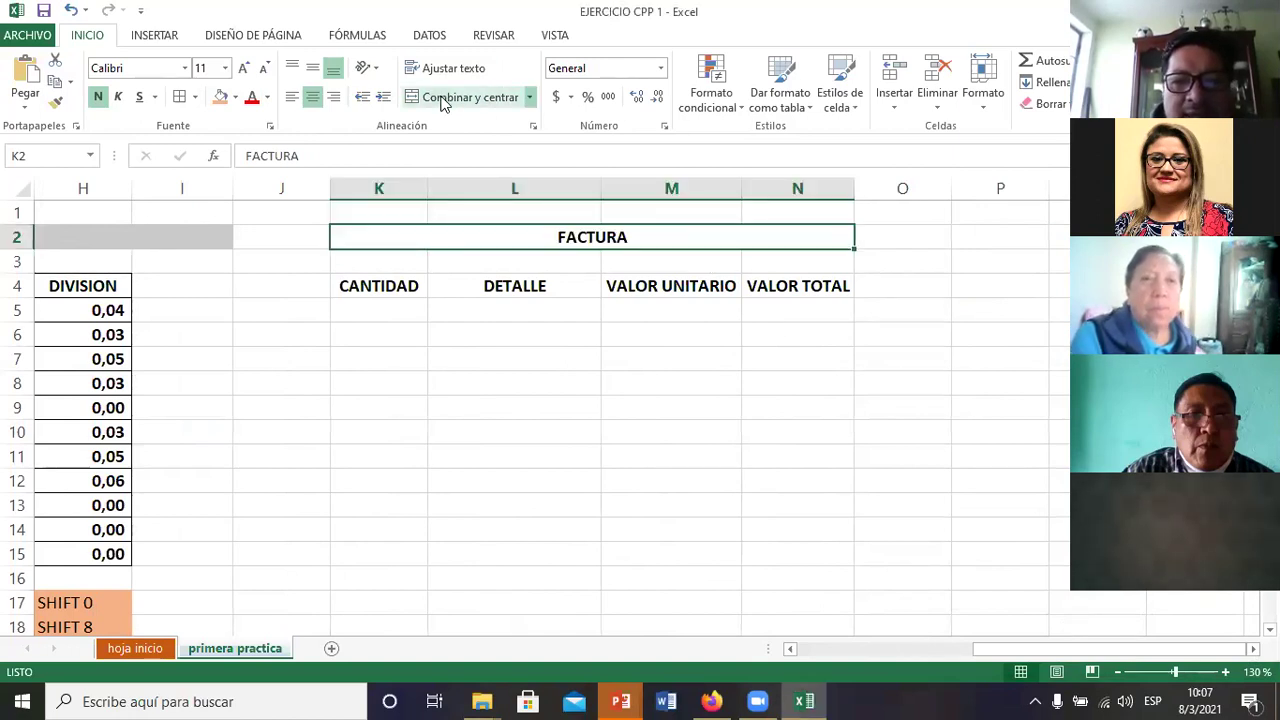
click(529, 100)
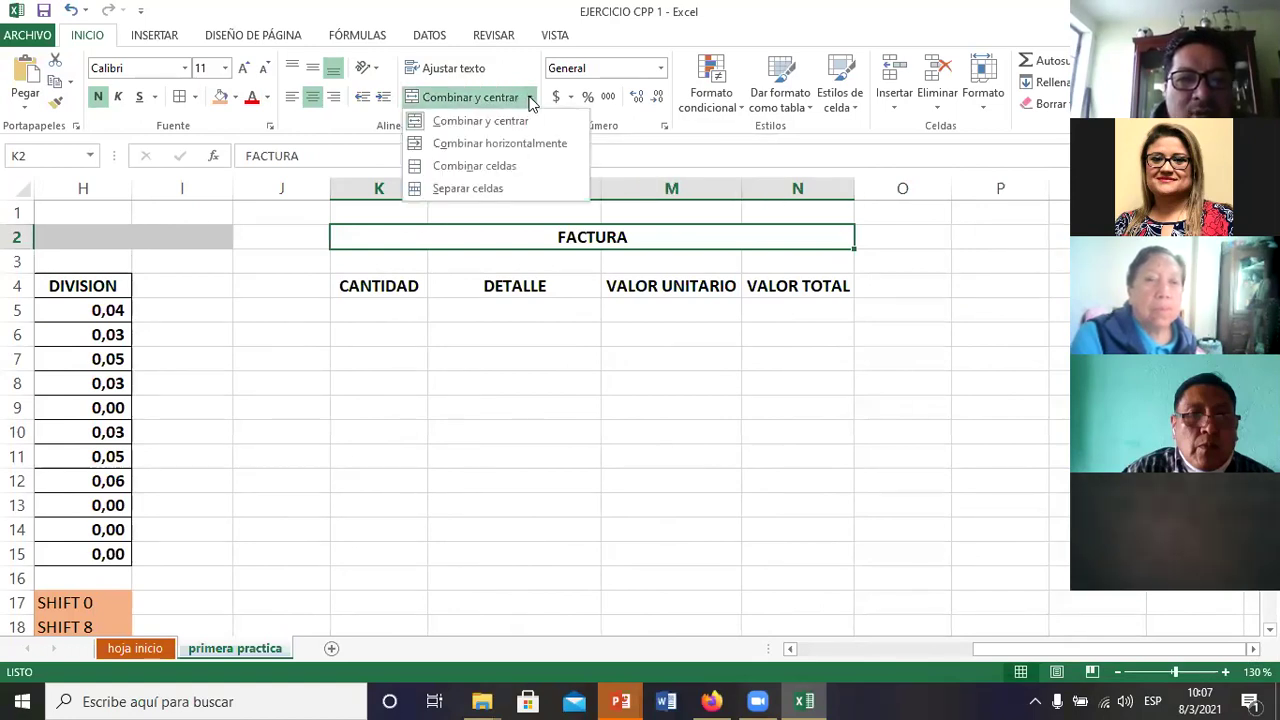
click(483, 188)
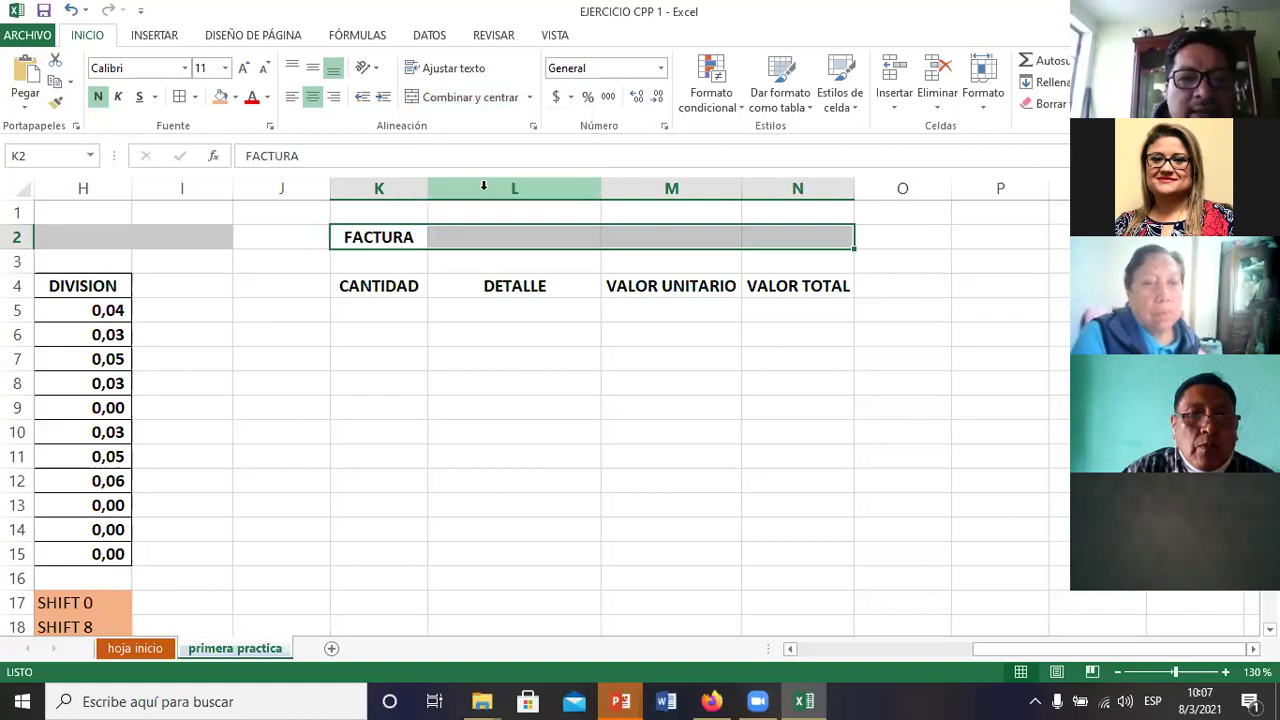
key(Left)
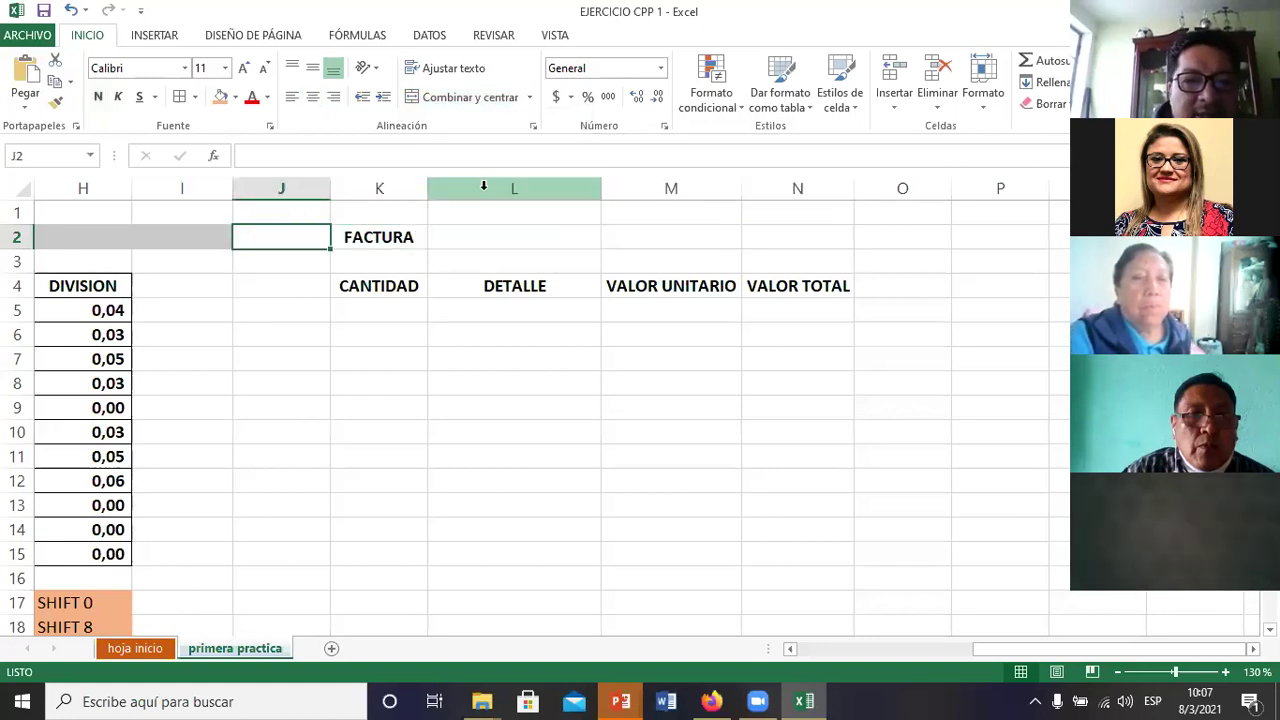
key(Right)
key(Right)
key(Right)
key(Right)
key(Left)
key(Left)
key(Left)
key(shift+Right)
key(shift+Right)
key(shift+Right)
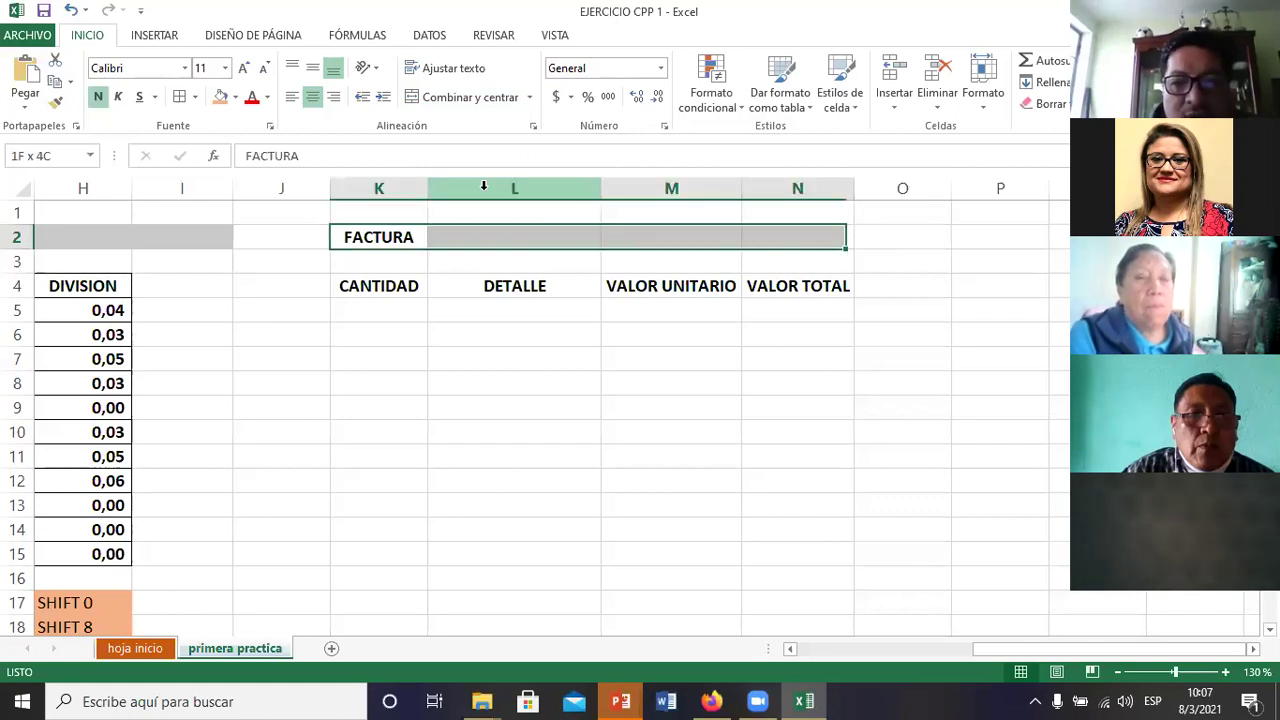
click(463, 98)
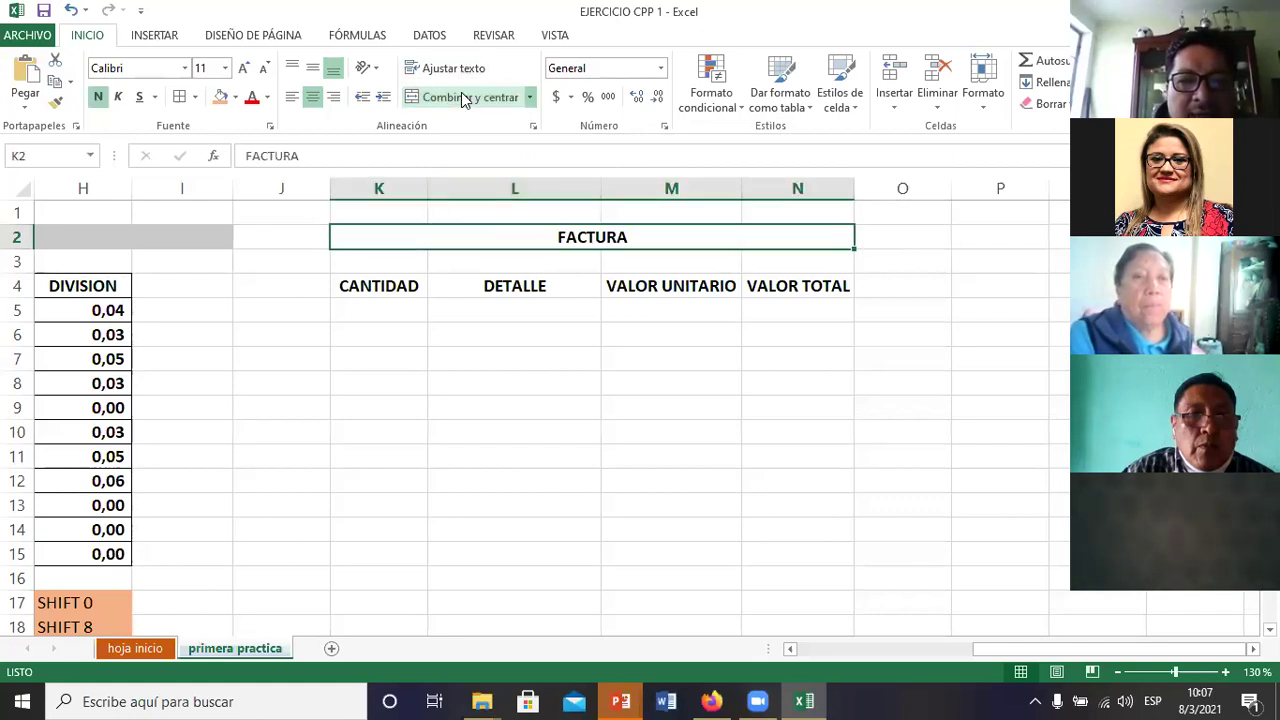
key(Down)
key(Down)
key(Down)
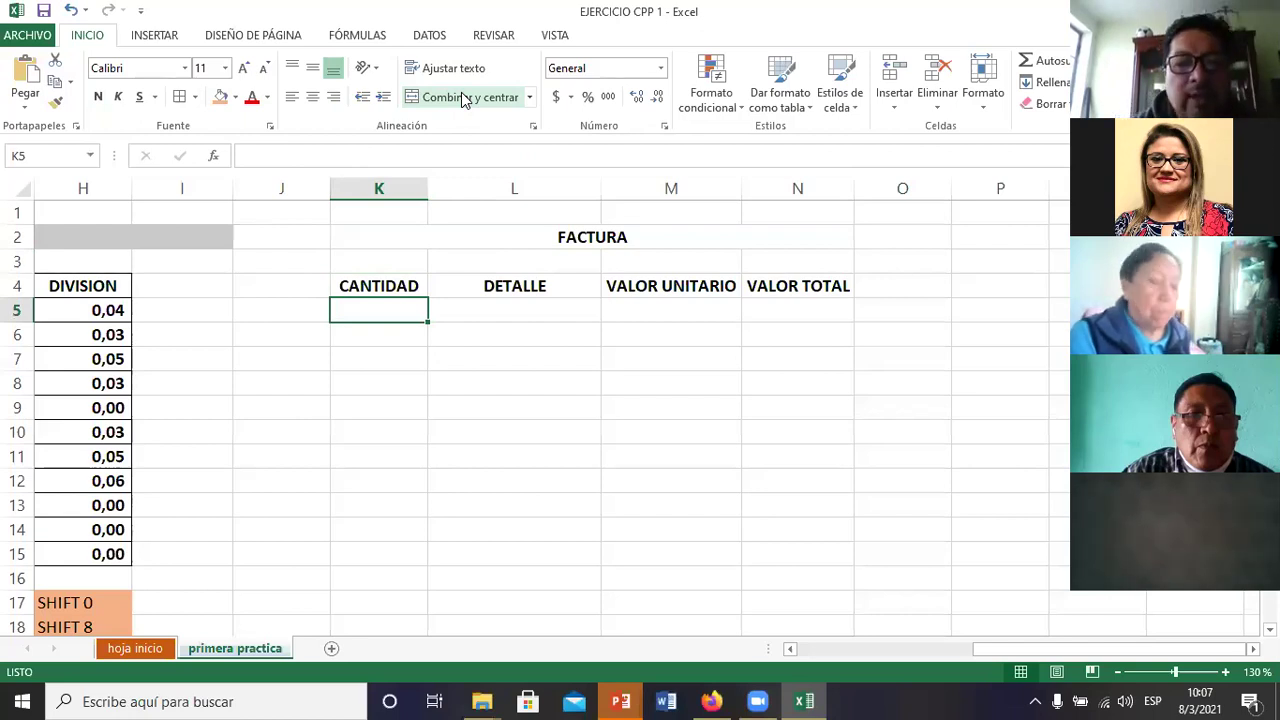
Step: Apply All Borders to every cell of the K4:N15 invoice table
key(Up)
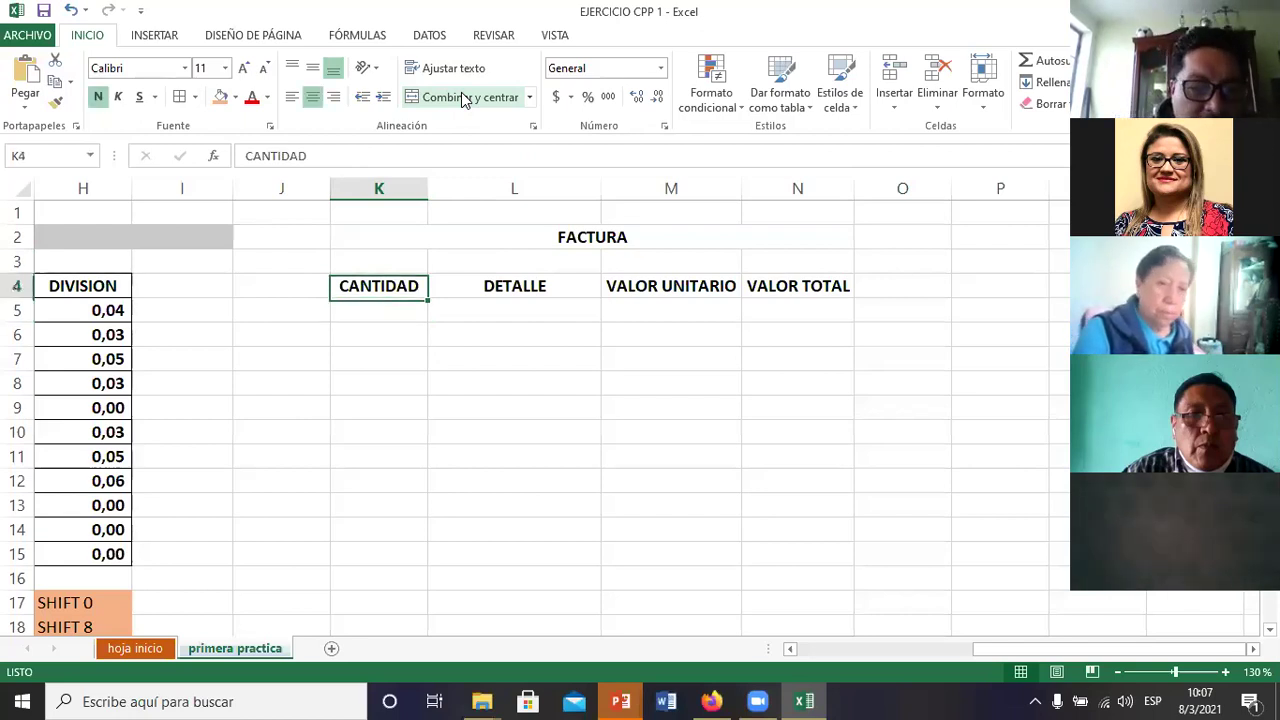
key(shift+Right)
key(shift+Right)
key(shift+Right)
key(shift+Down)
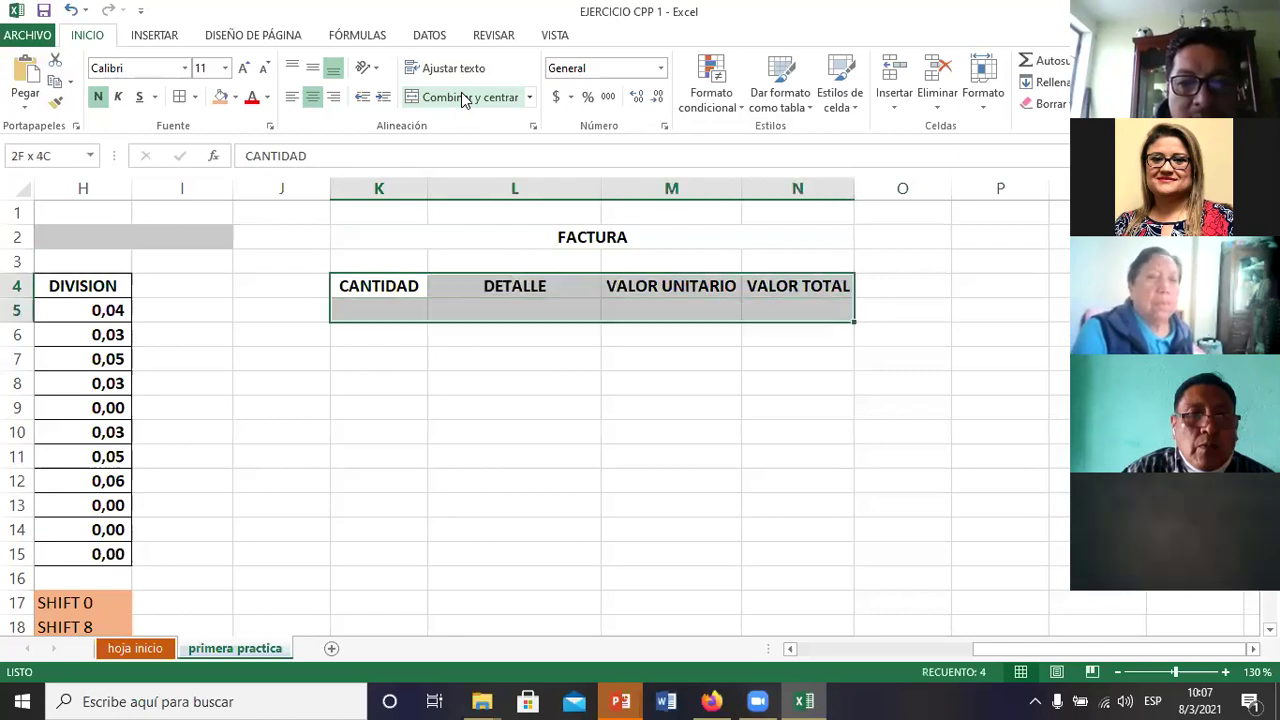
key(shift+Down)
key(shift+Down)
key(shift+Down)
key(shift+Down)
key(shift+Down)
key(shift+Down)
key(shift+Down)
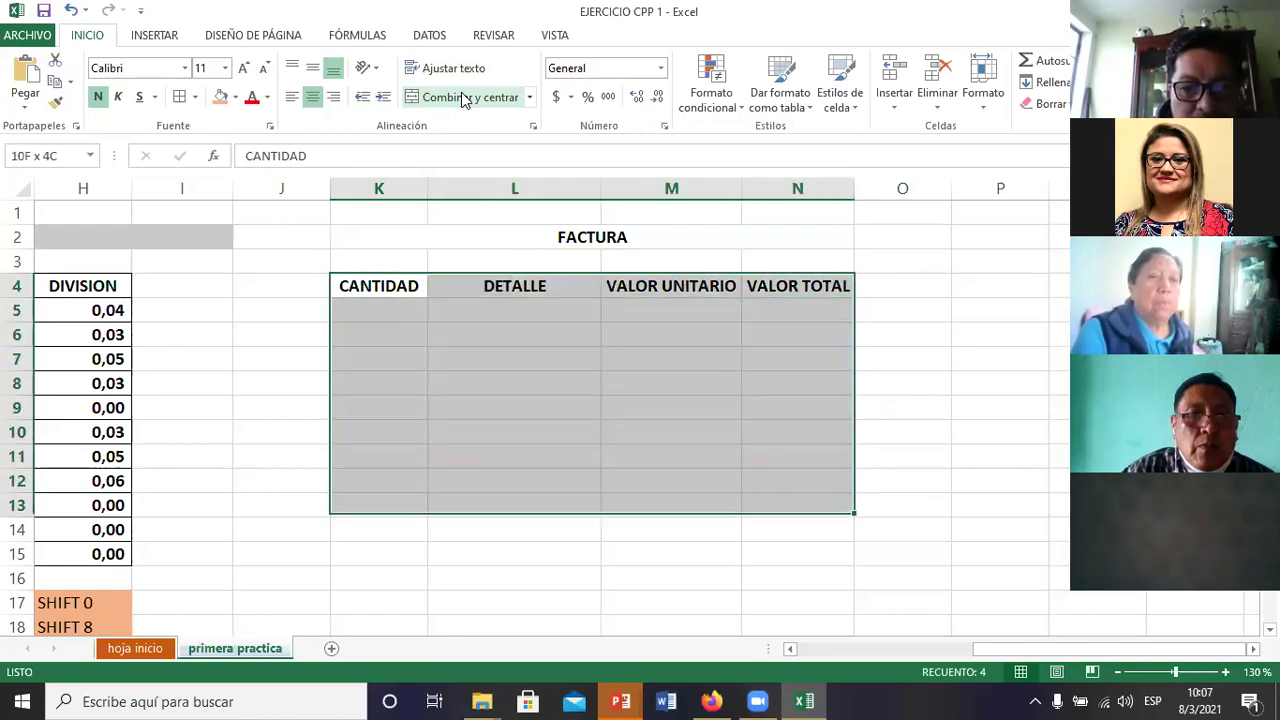
key(shift+Down)
key(shift+Down)
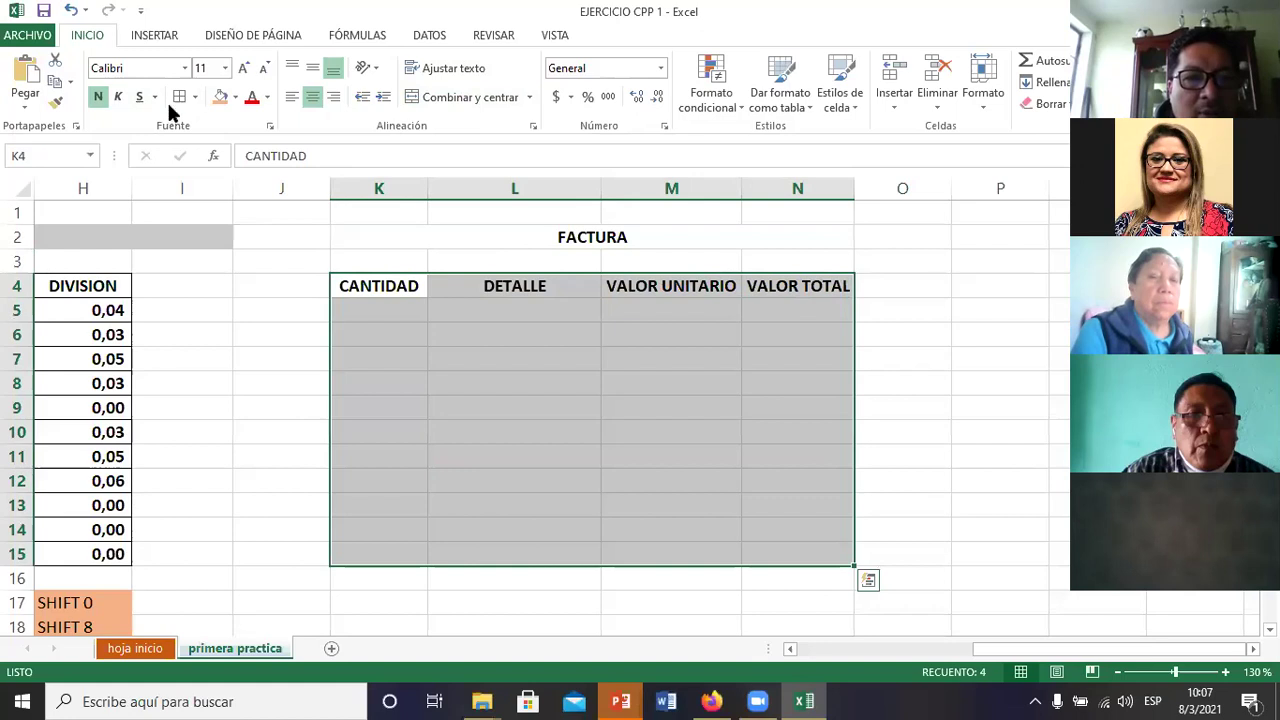
click(172, 104)
key(Right)
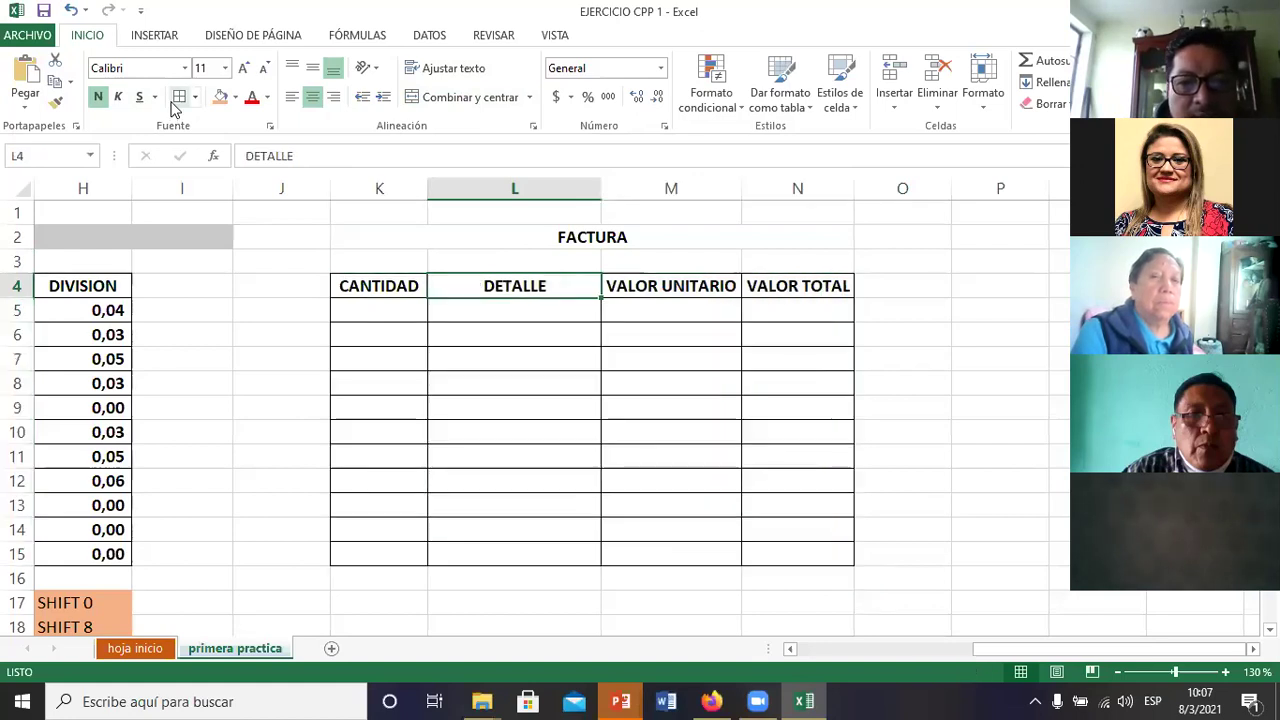
key(Down)
key(Down)
key(Down)
key(Down)
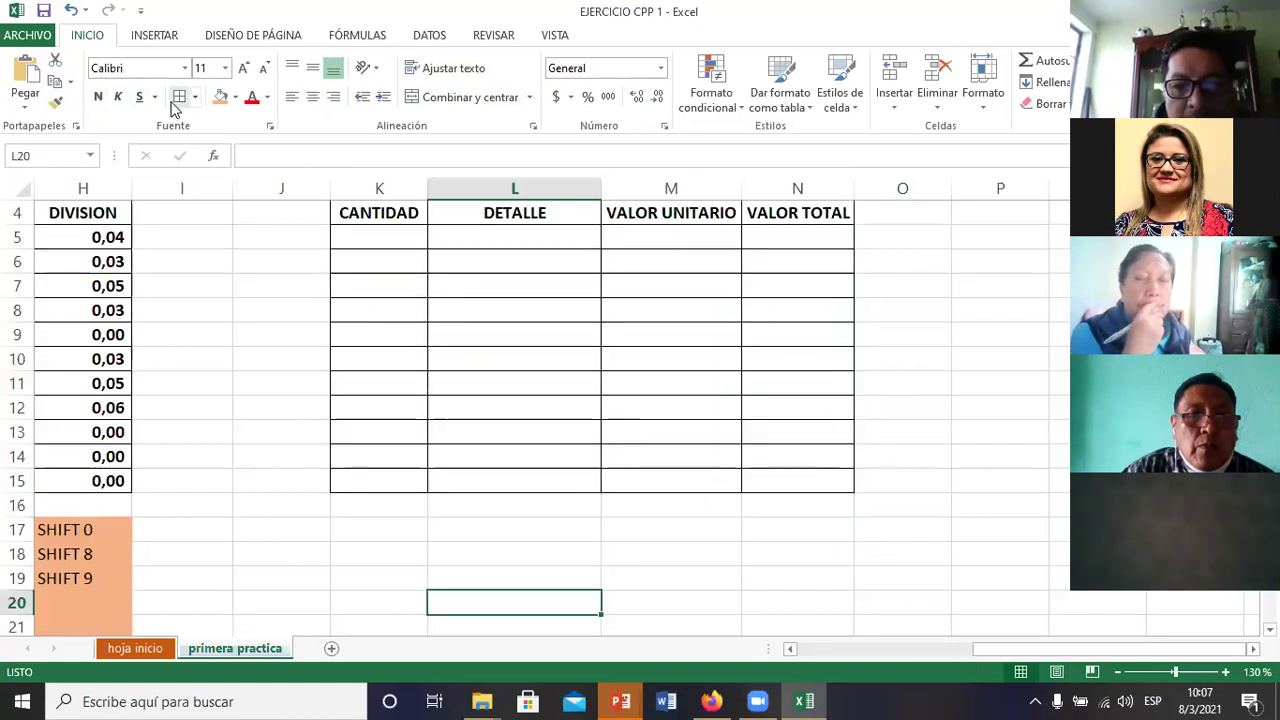
Step: Put all borders on the totals cells N16:N20 under VALOR TOTAL
key(Right)
key(Right)
key(Up)
key(Up)
key(Up)
key(Up)
key(shift+Down)
key(shift+Down)
key(shift+Down)
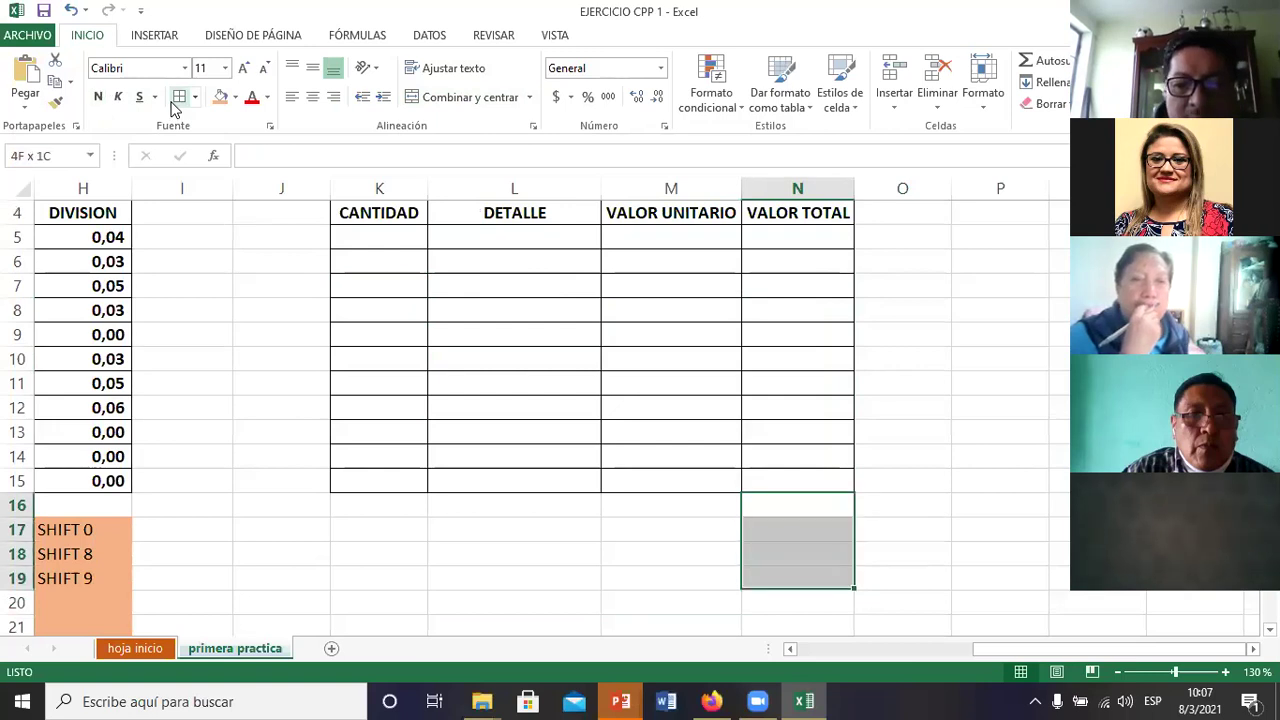
key(shift+Down)
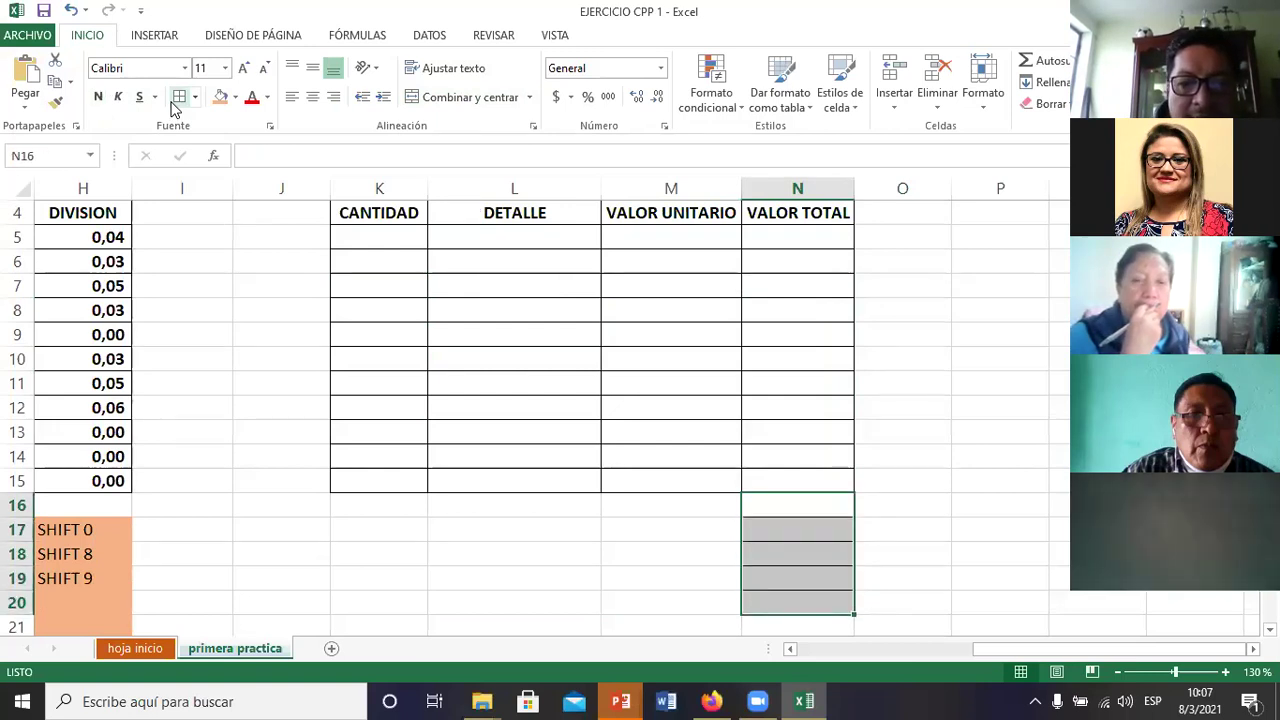
click(172, 102)
Step: Label M16:M19 with SUBTOTAL, DESCUENTO, IVA and A PAGAR
key(Left)
text(SU)
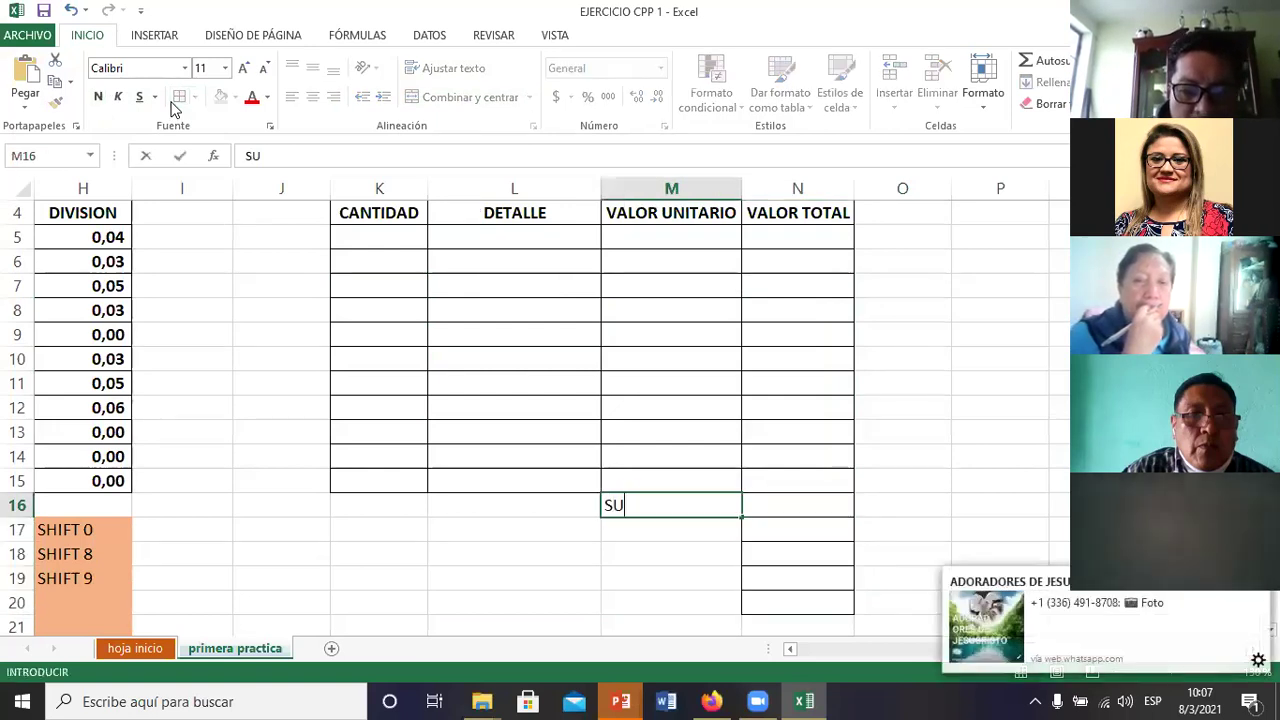
text(BO)
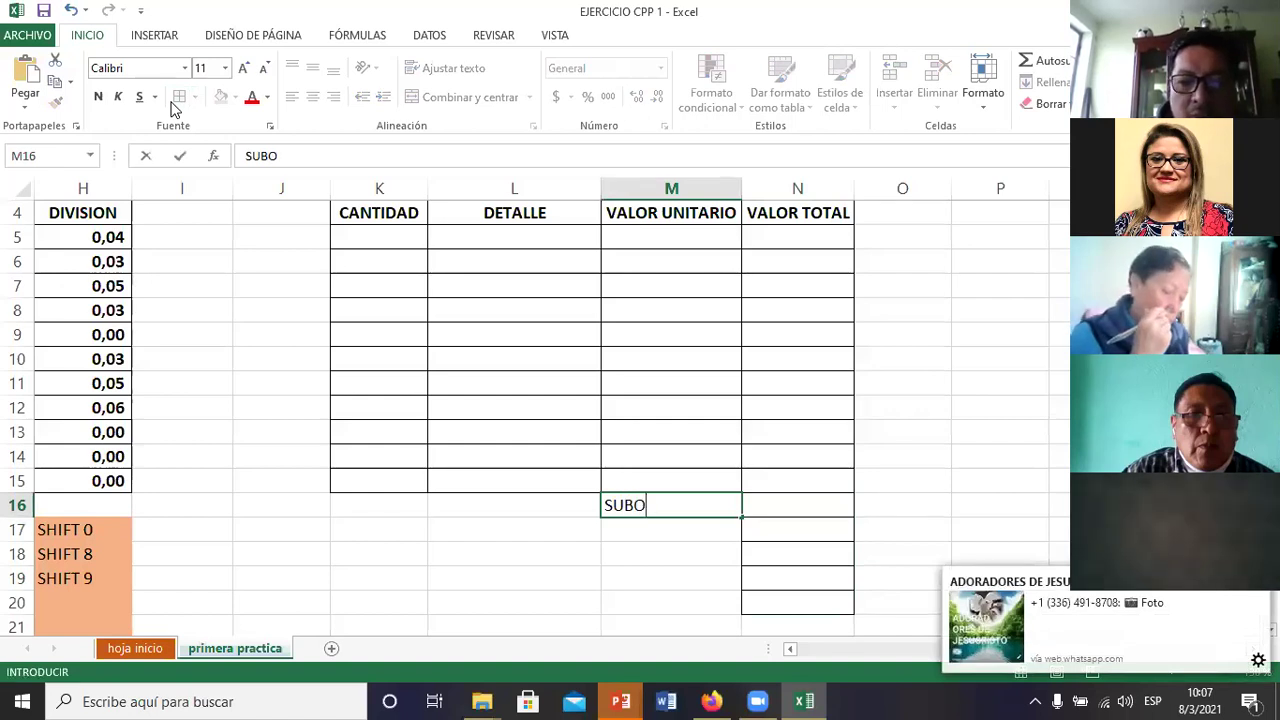
key(BackSpace)
text(TOTAL)
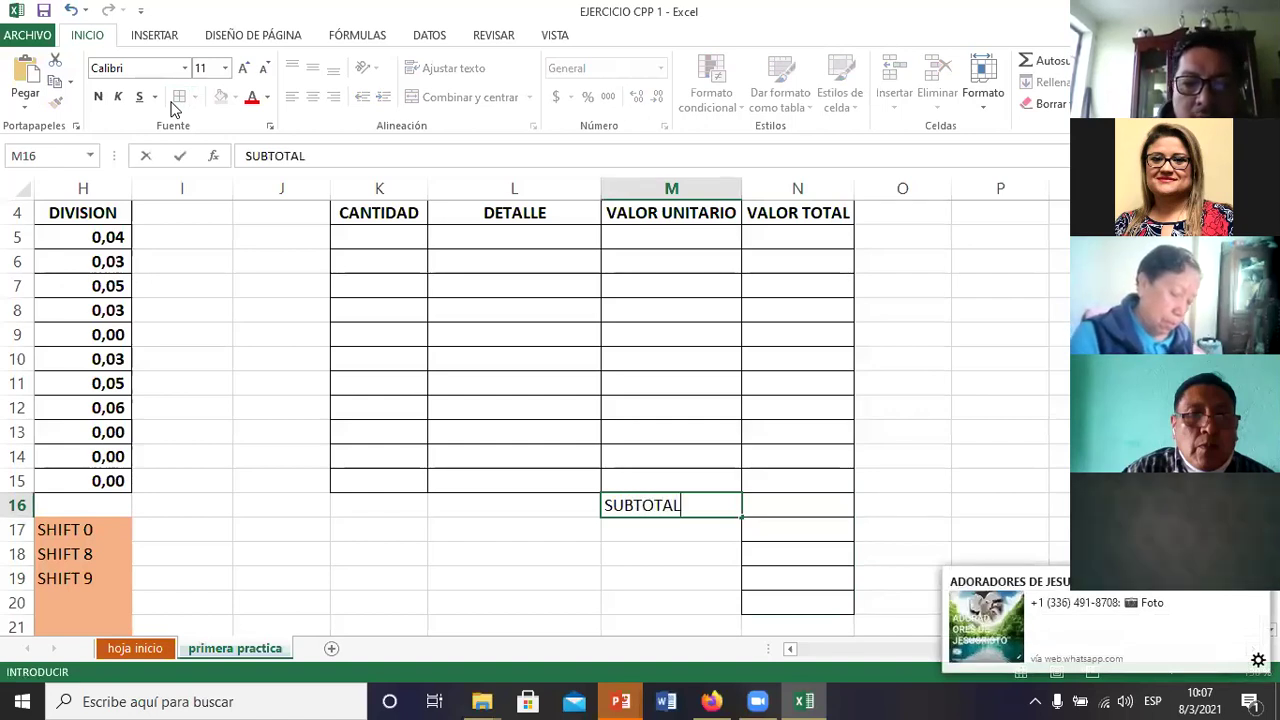
key(Return)
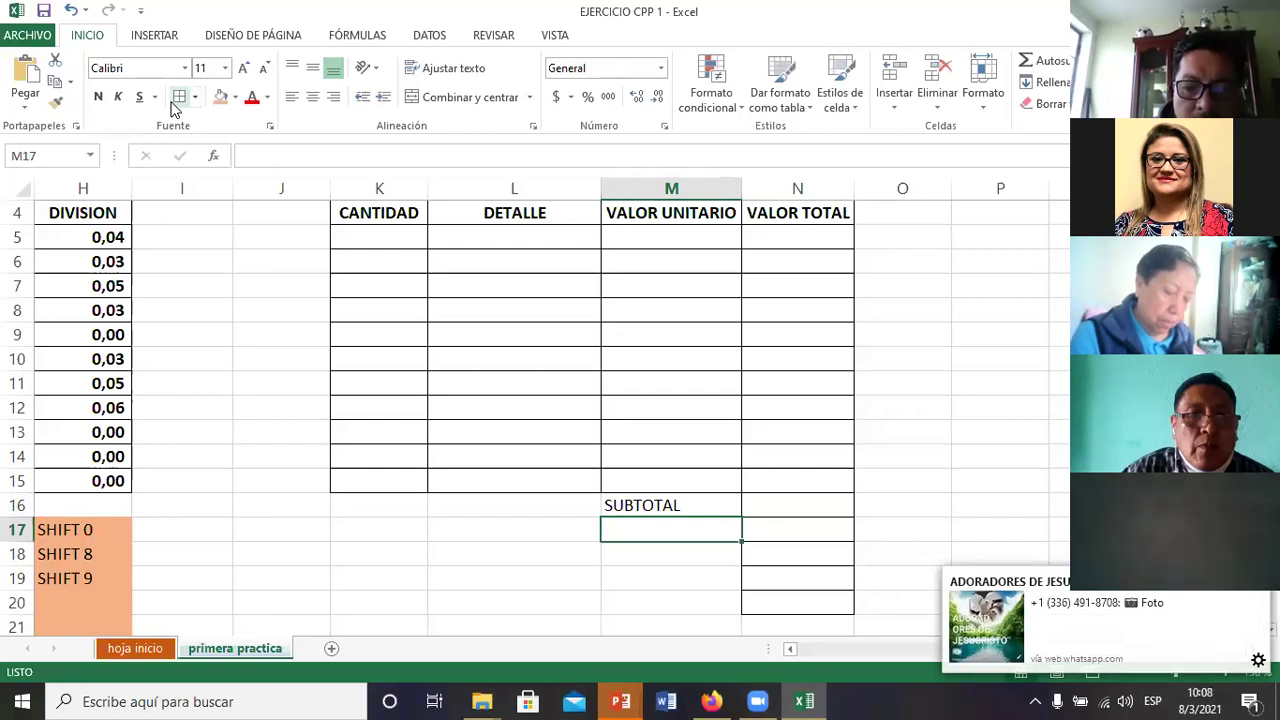
text(IVA)
key(BackSpace)
key(BackSpace)
key(BackSpace)
text(DESCUETN)
key(Return)
text(IVA)
key(Return)
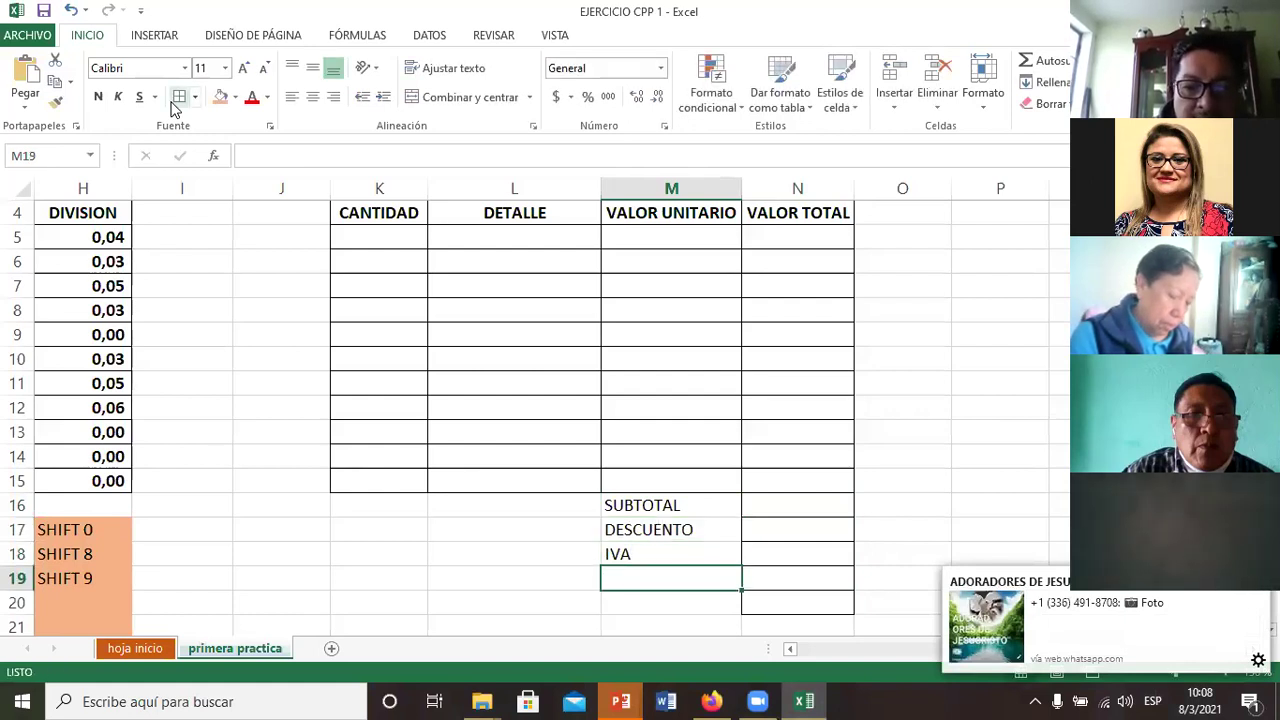
text(A PAGAR)
key(Return)
key(Return)
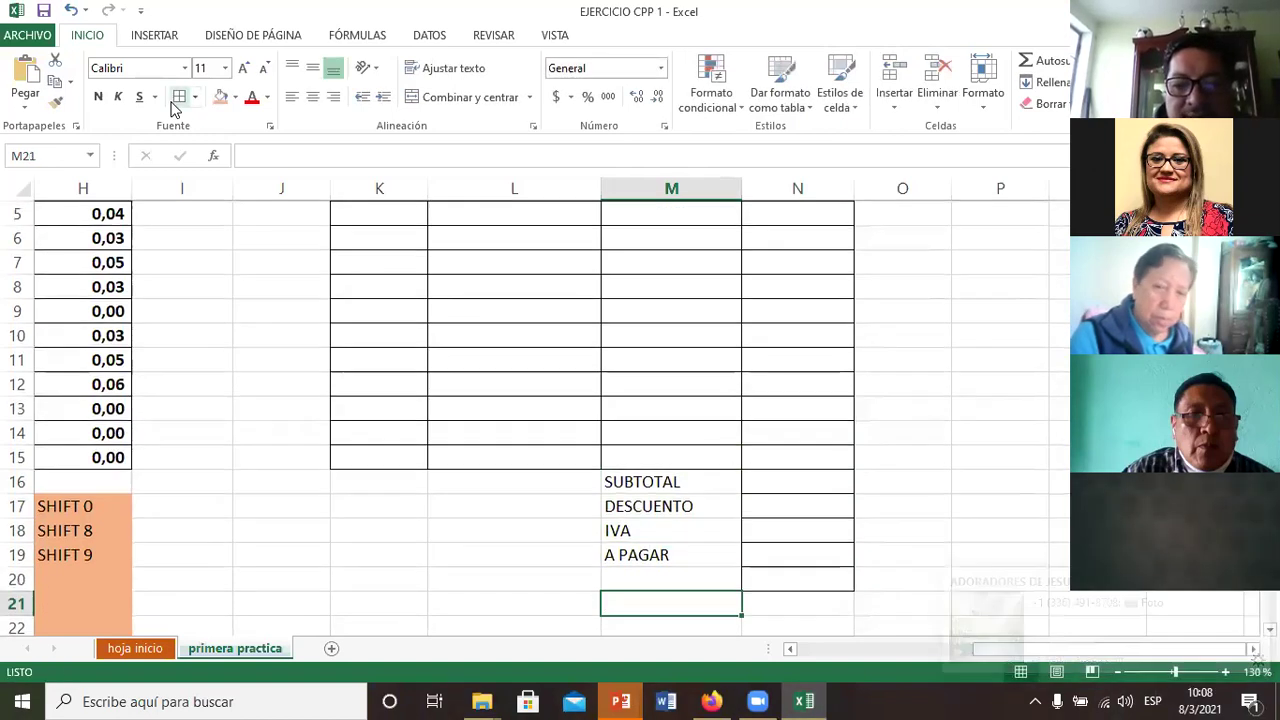
Step: Cancel a stray copy and return to the top of column N
key(Up)
key(ctrl+c)
key(Right)
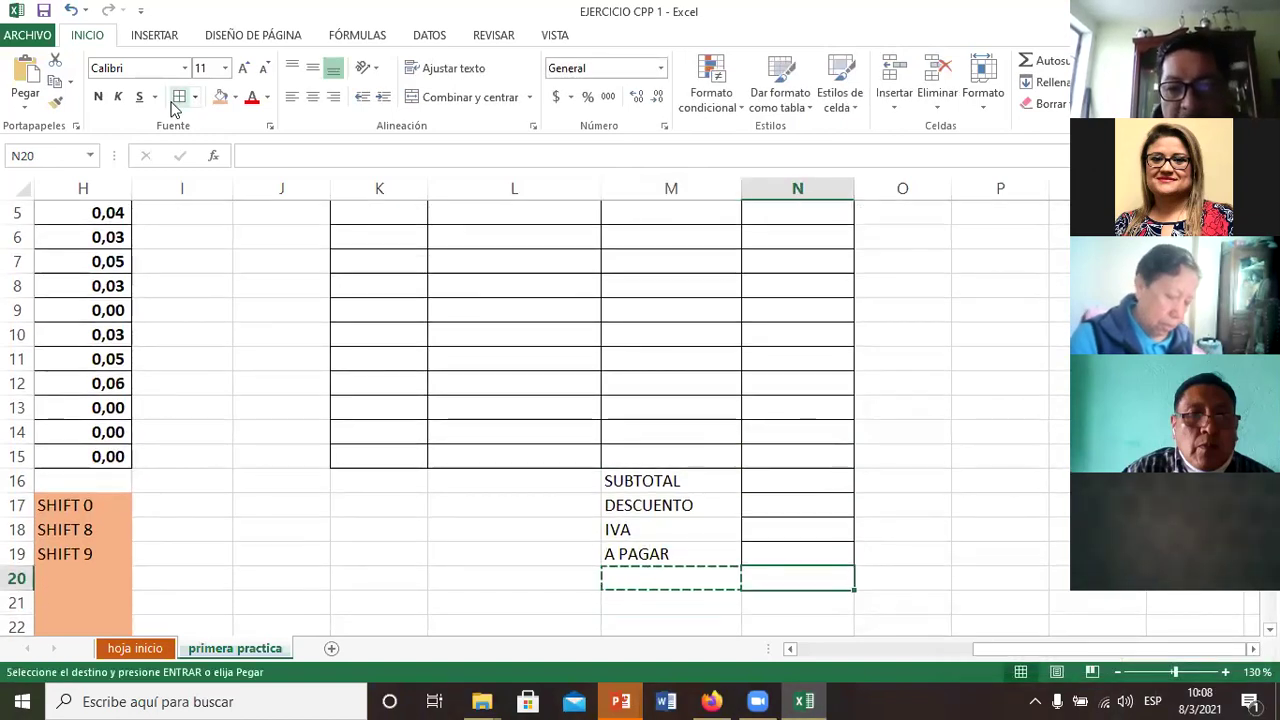
key(Escape)
key(Up)
key(Up)
key(Up)
key(Page_Up)
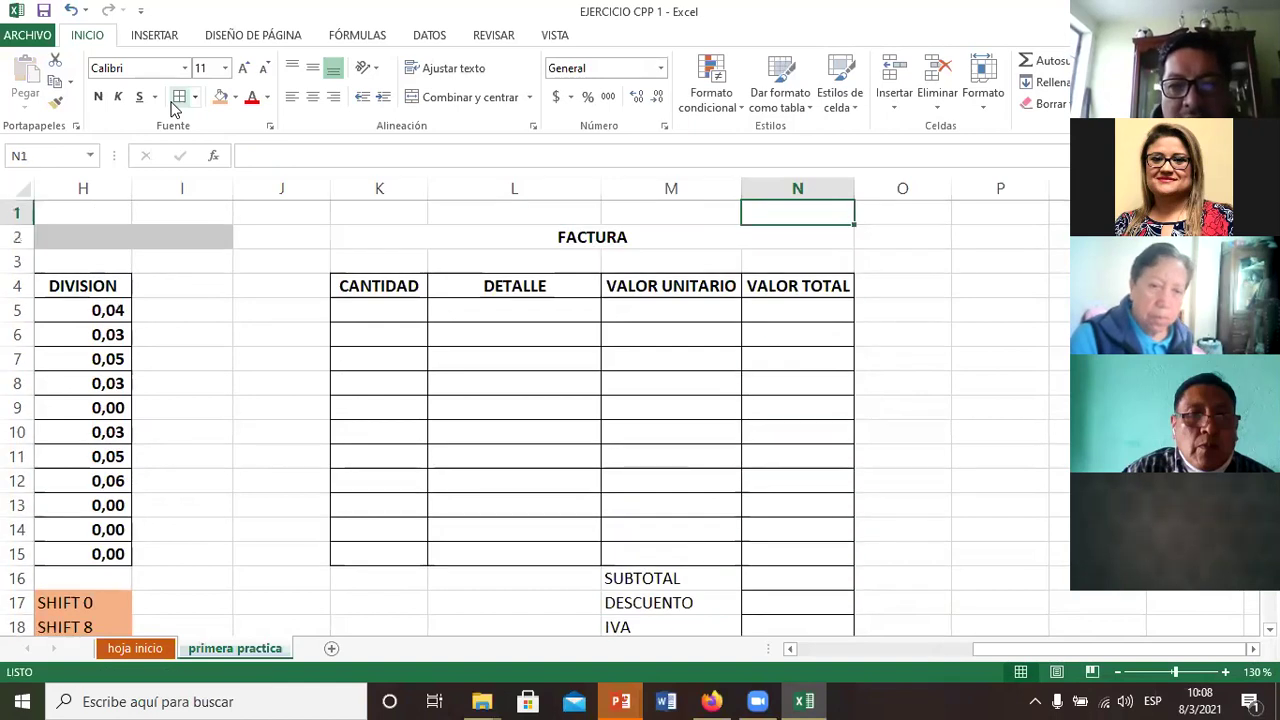
Step: Enter the formula =K5*M5 in N5
key(Down)
key(Down)
key(Down)
key(Down)
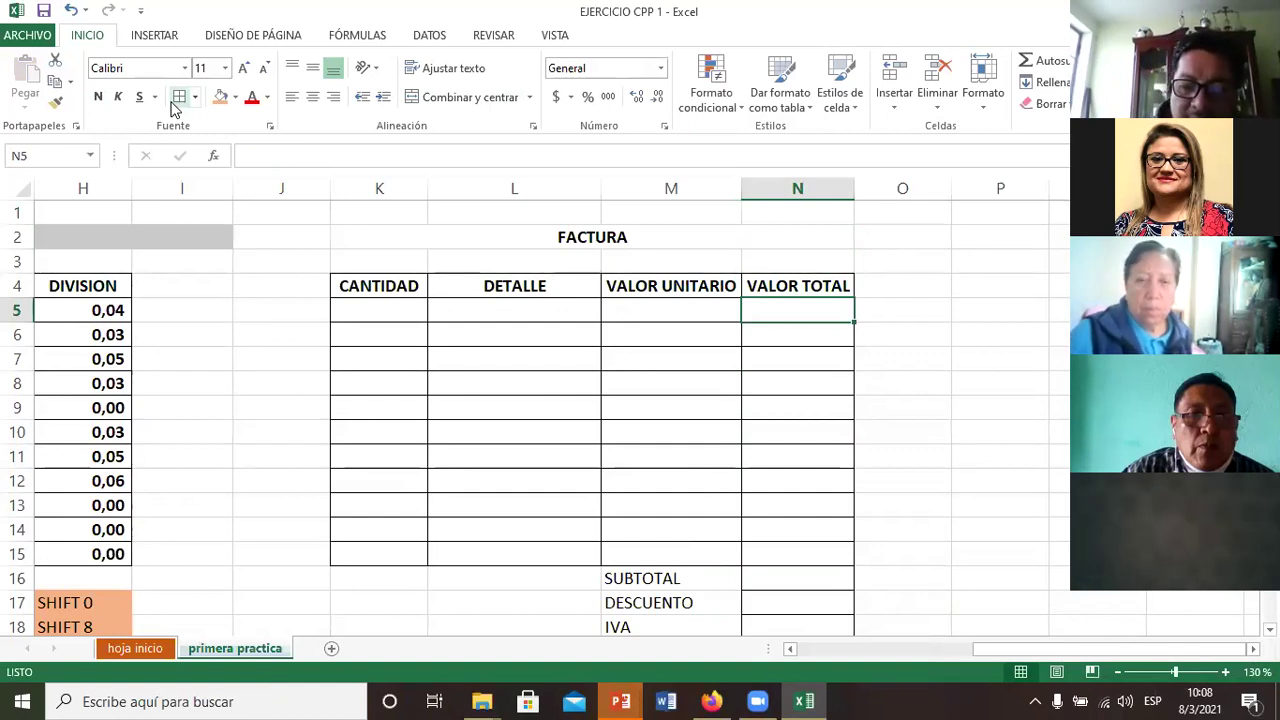
text(=)
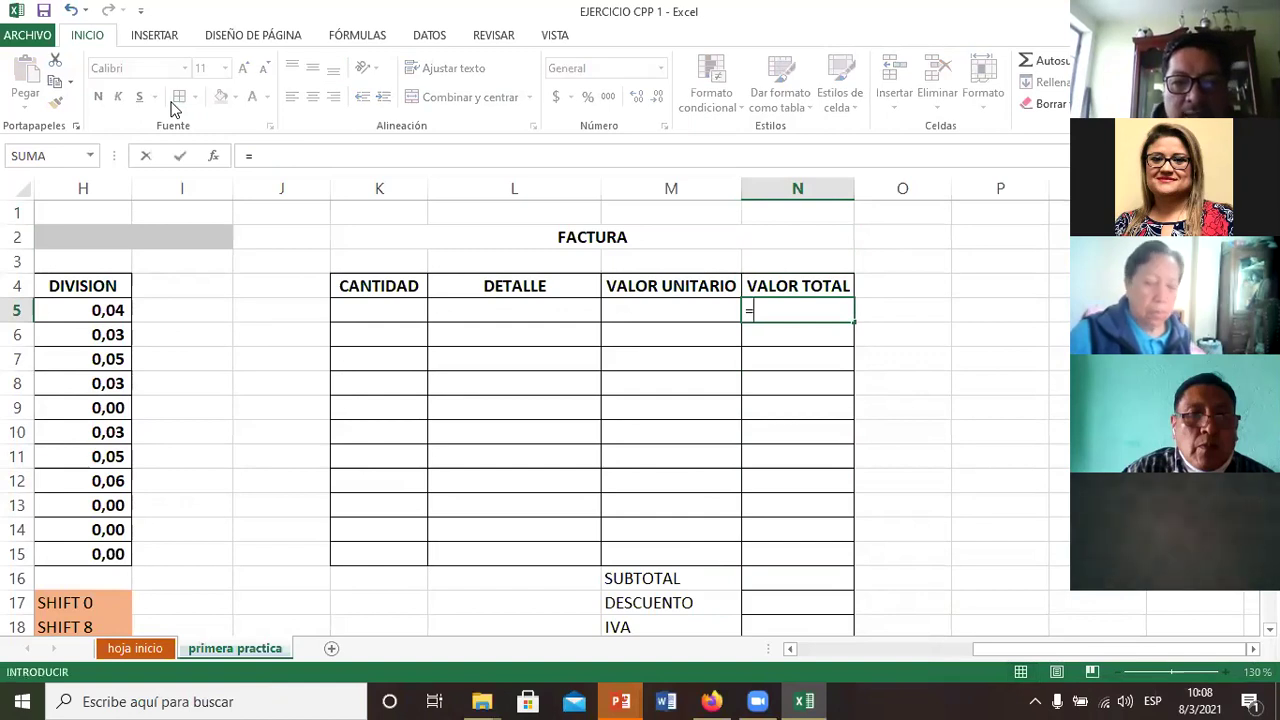
key(Left)
key(Left)
key(Left)
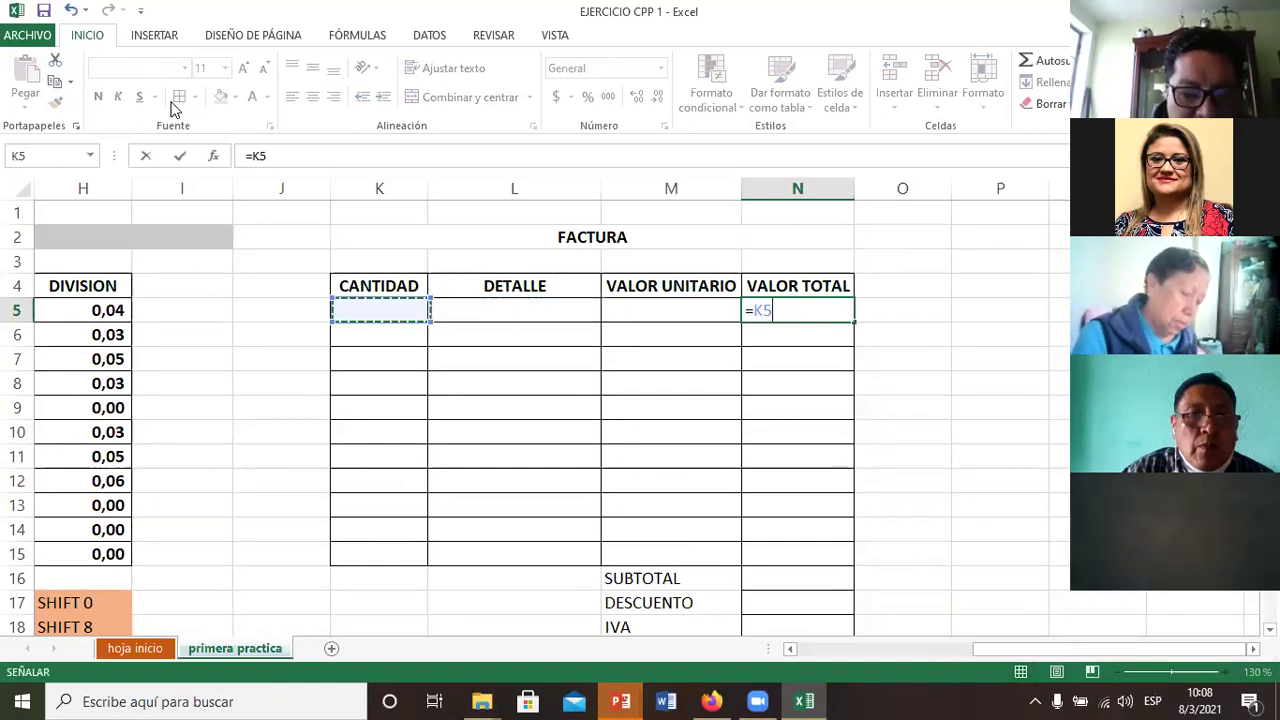
text(*)
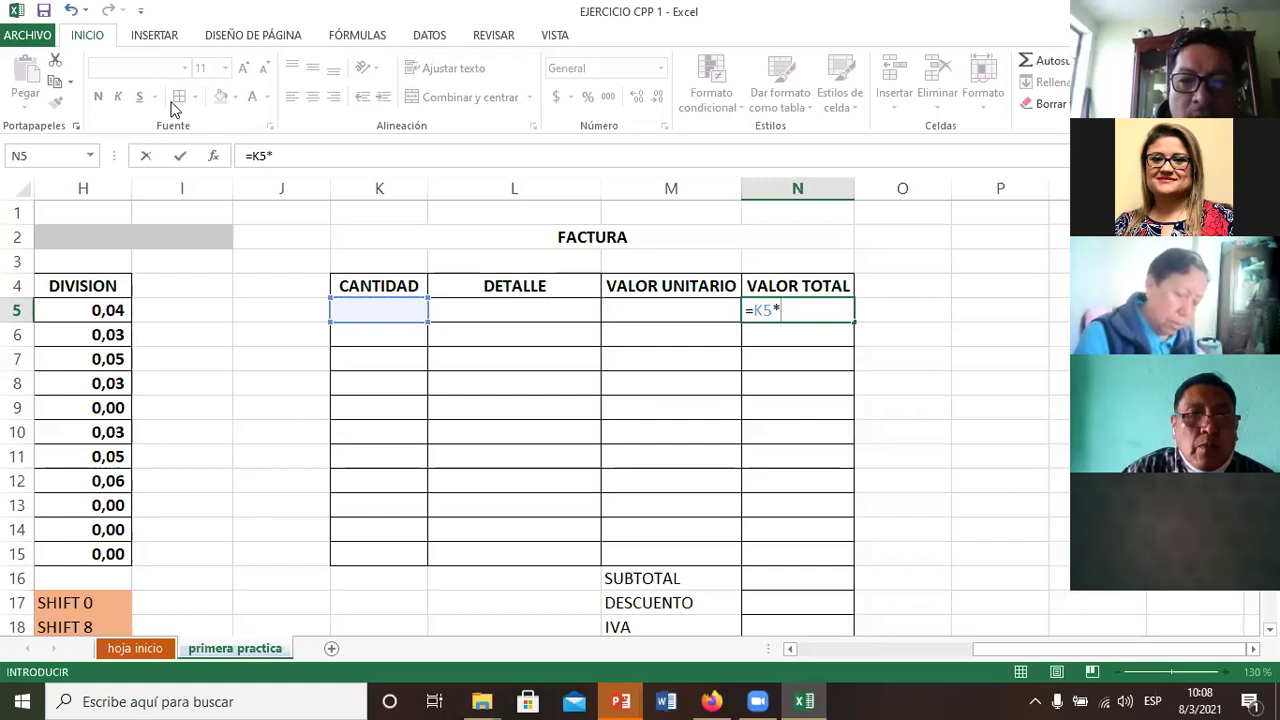
key(Left)
key(Return)
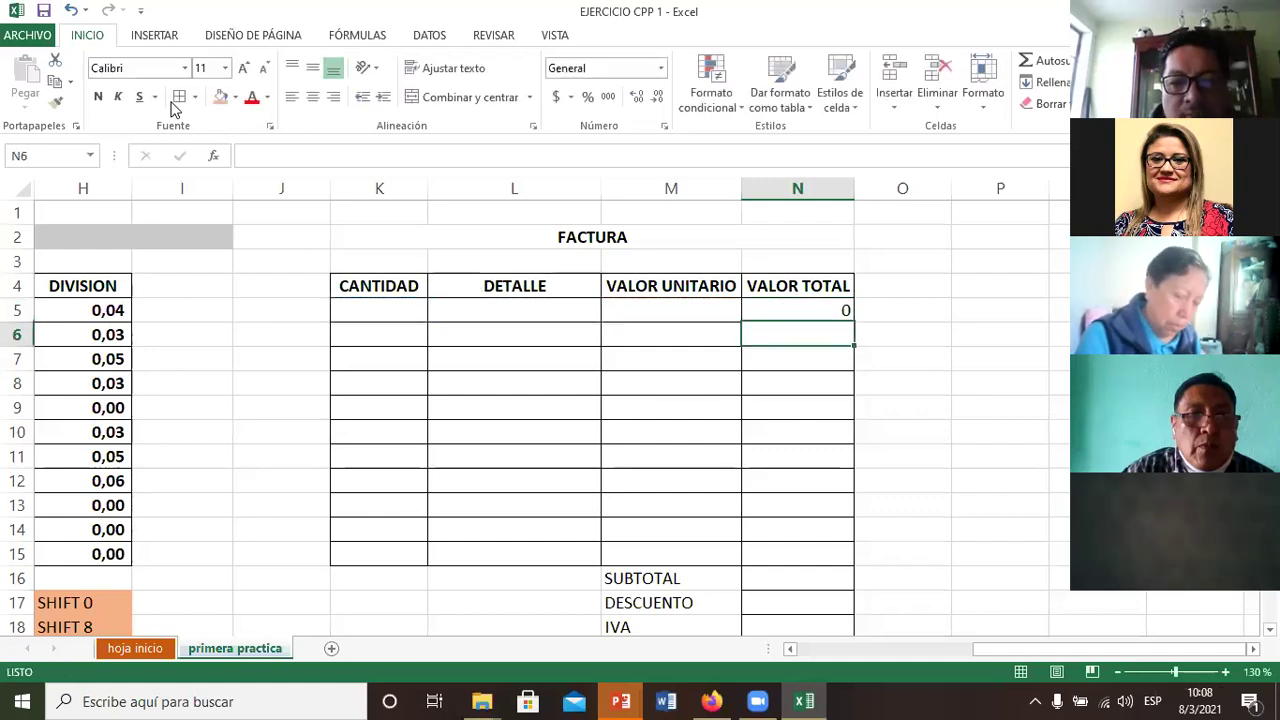
Step: Copy the N5 formula down into N6:N15
key(Up)
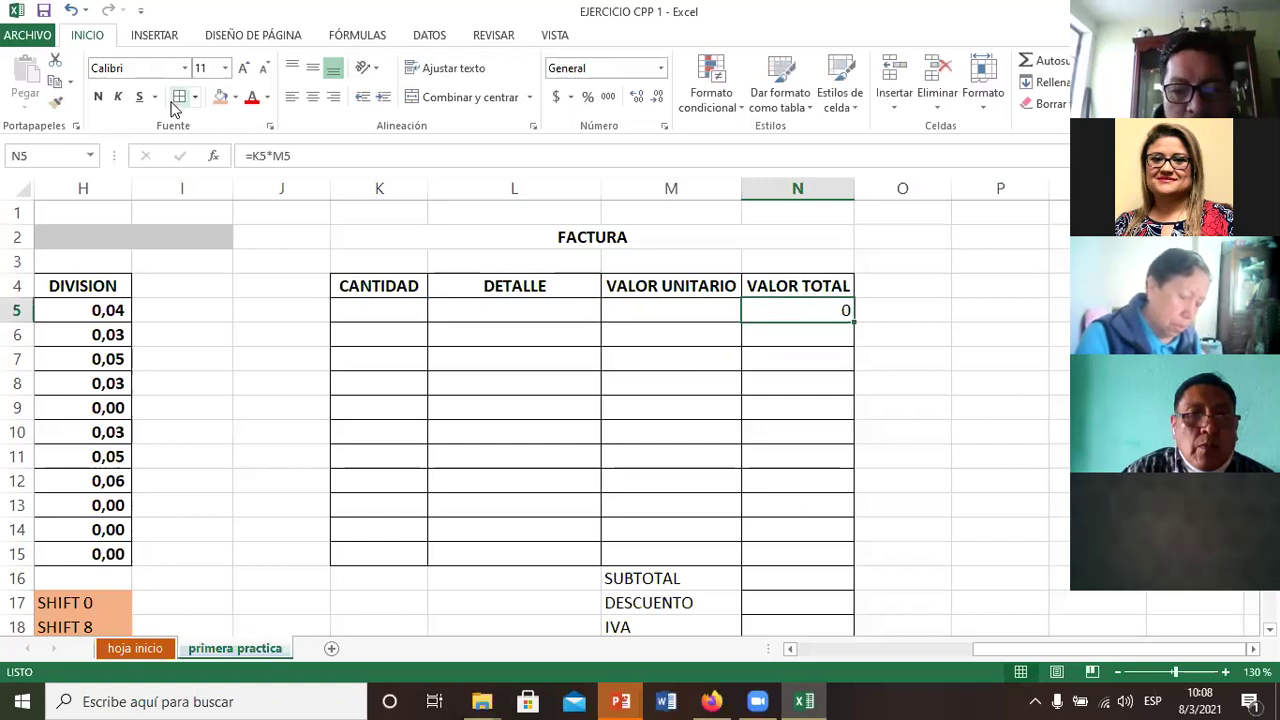
key(ctrl+c)
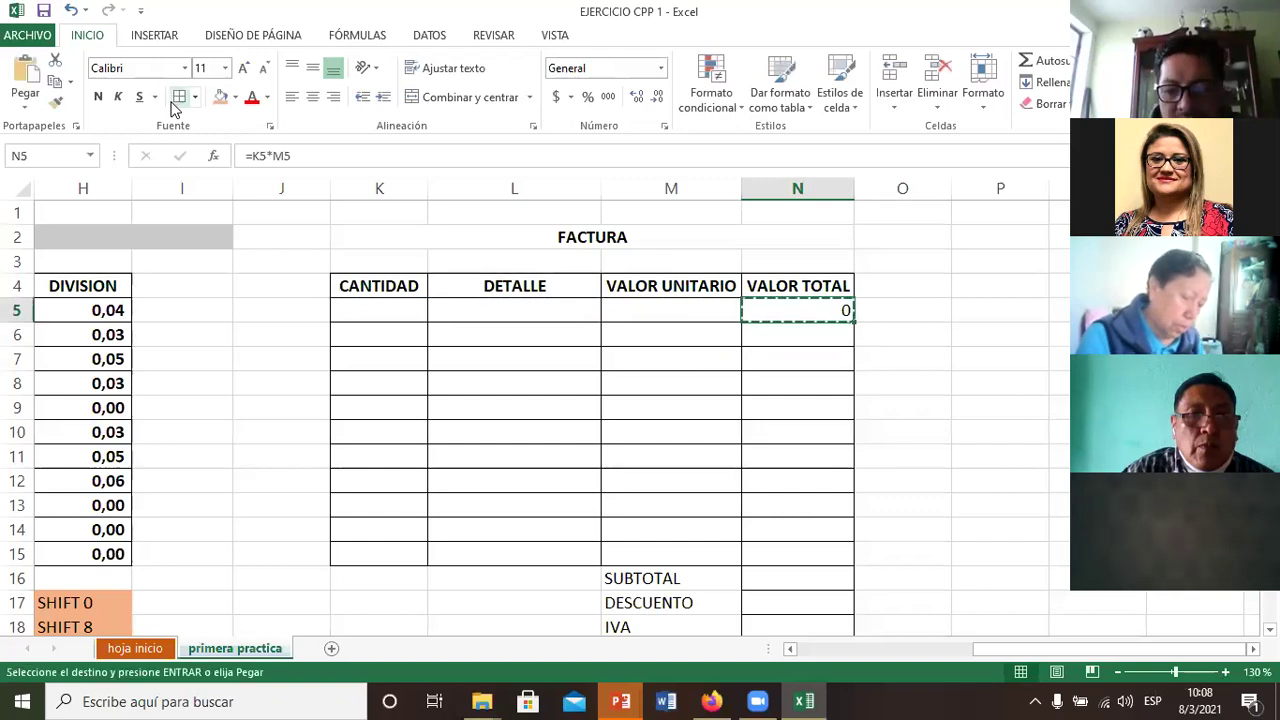
key(shift+Down)
key(shift+Down)
key(shift+Down)
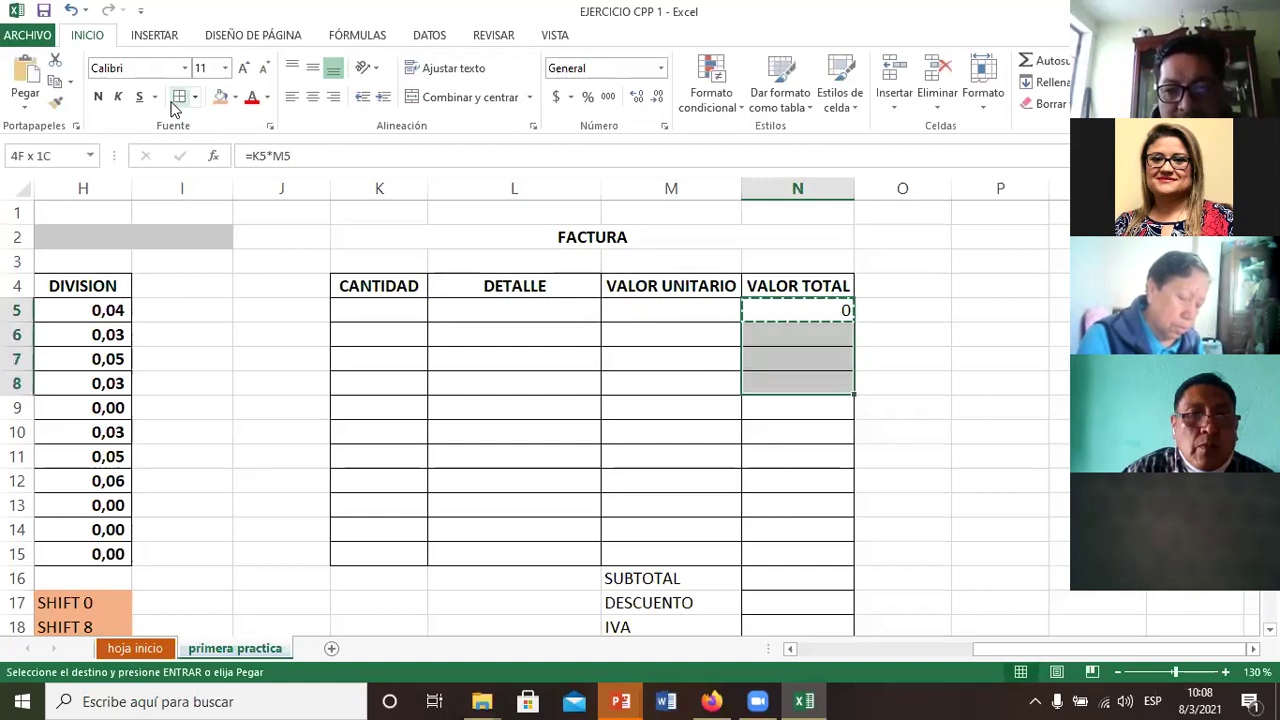
key(shift+Down)
key(shift+Down)
key(shift+Down)
key(shift+Down)
key(shift+Down)
key(shift+Down)
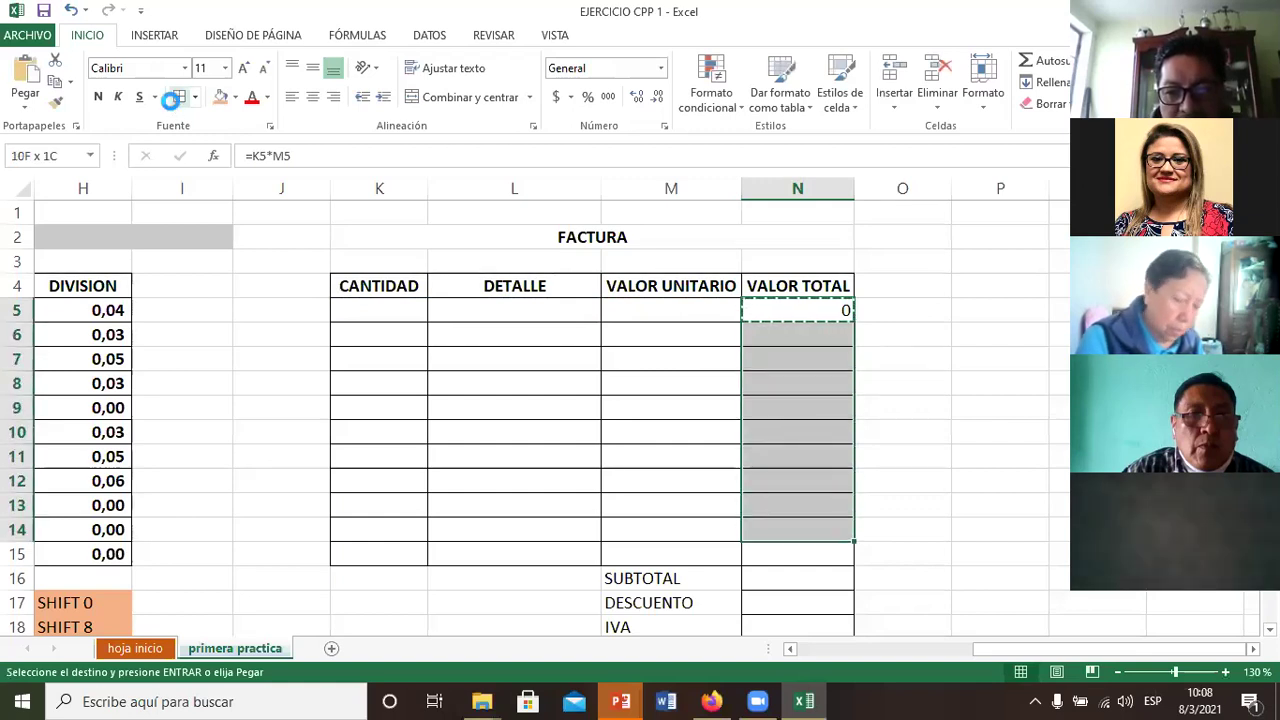
key(shift+Down)
key(Return)
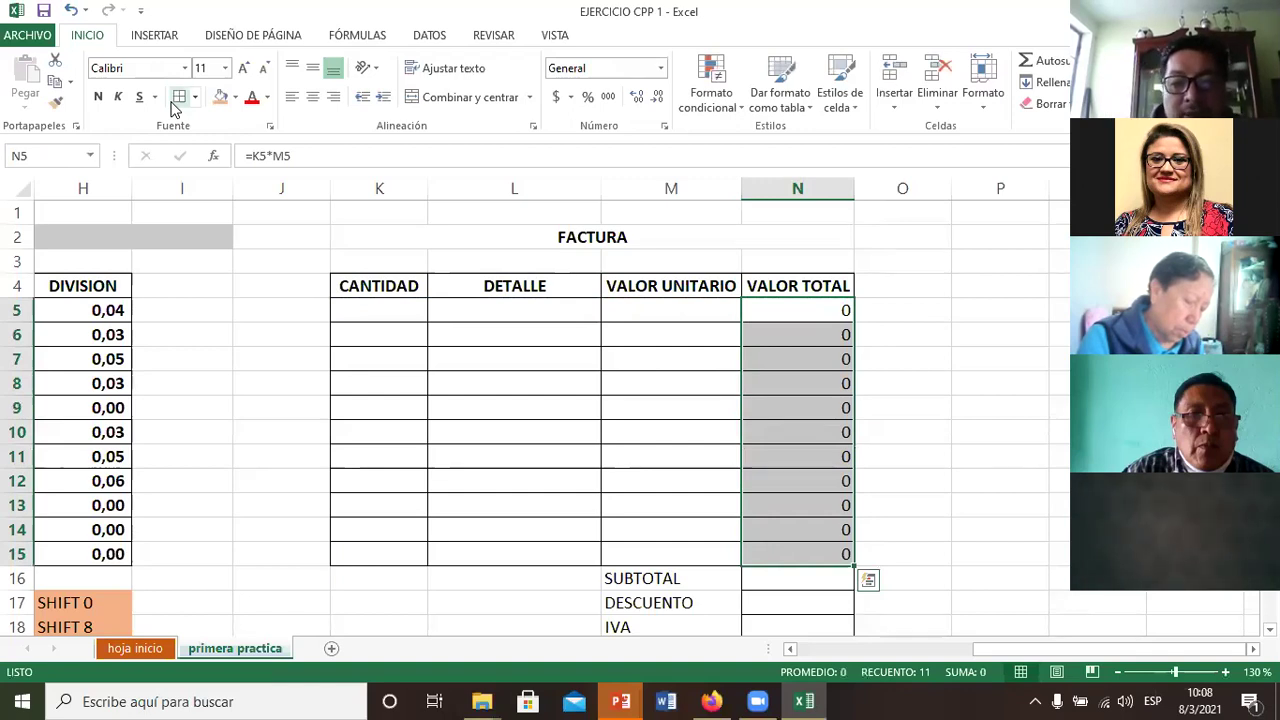
key(Left)
key(Left)
key(Left)
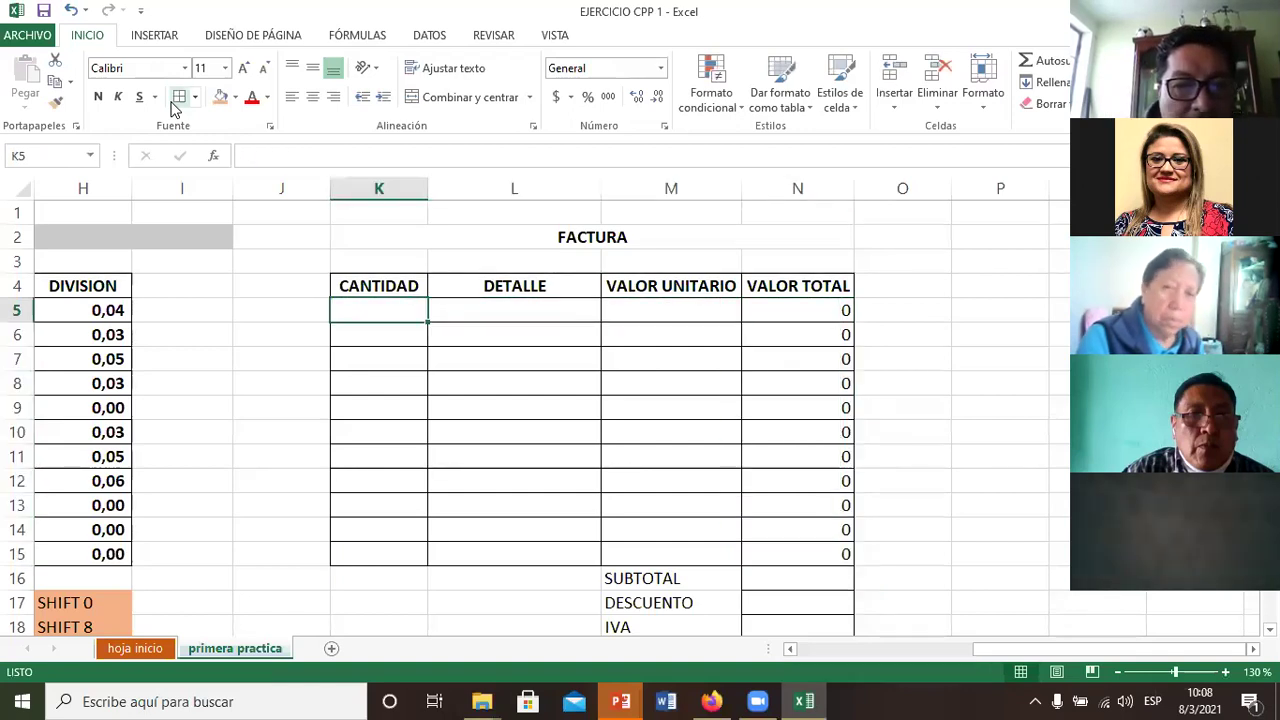
Step: Enter quantities 4, 5, 6 and 4 in K5:K8
text(4)
key(Return)
text(5)
key(Return)
text(6)
key(Return)
text(4)
key(Tab)
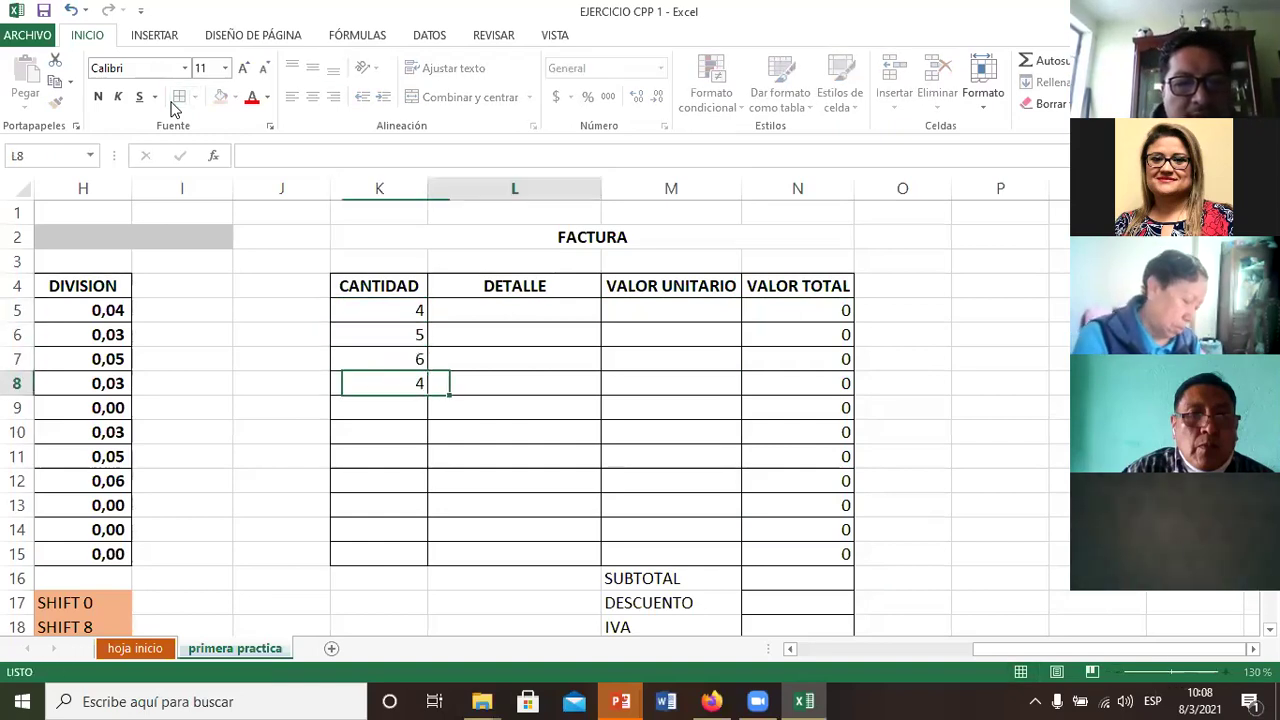
Step: Fill L5:L7 with LIBRAS DE PAPAS, LIBRAS DE CARNE and LIBRASDE FIDEO
key(Up)
key(Up)
key(Up)
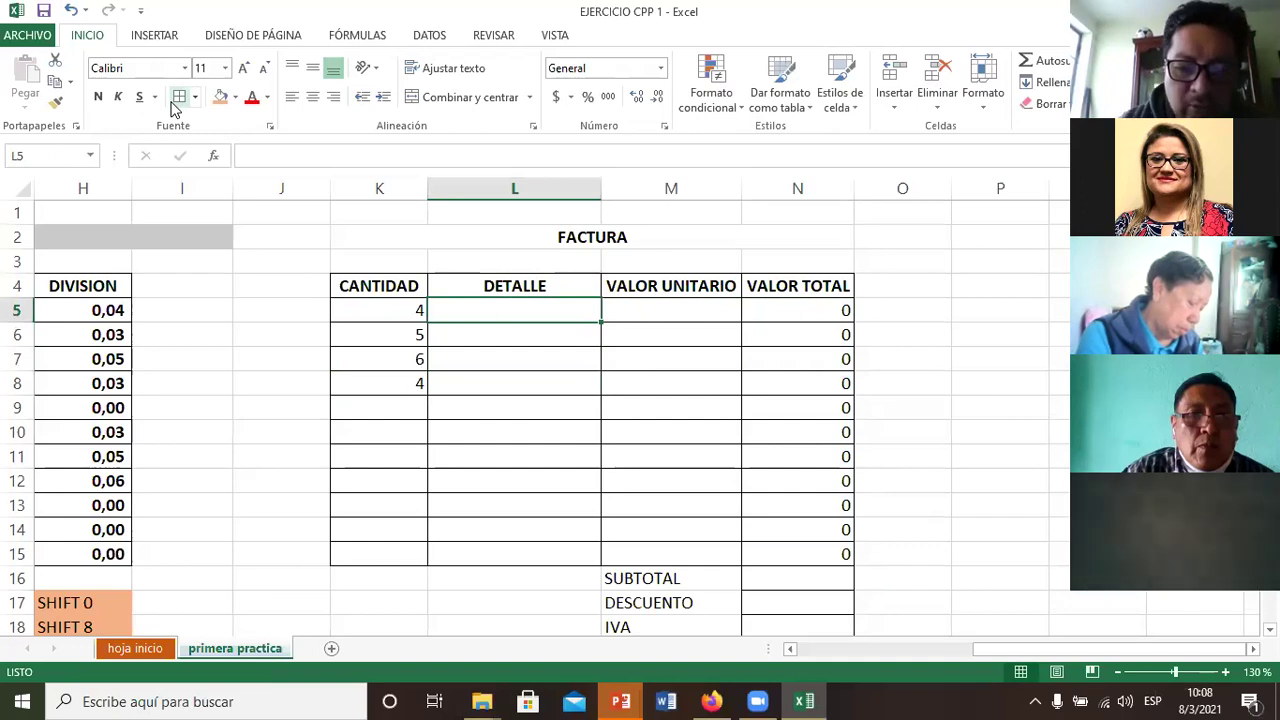
text(LIBRAS)
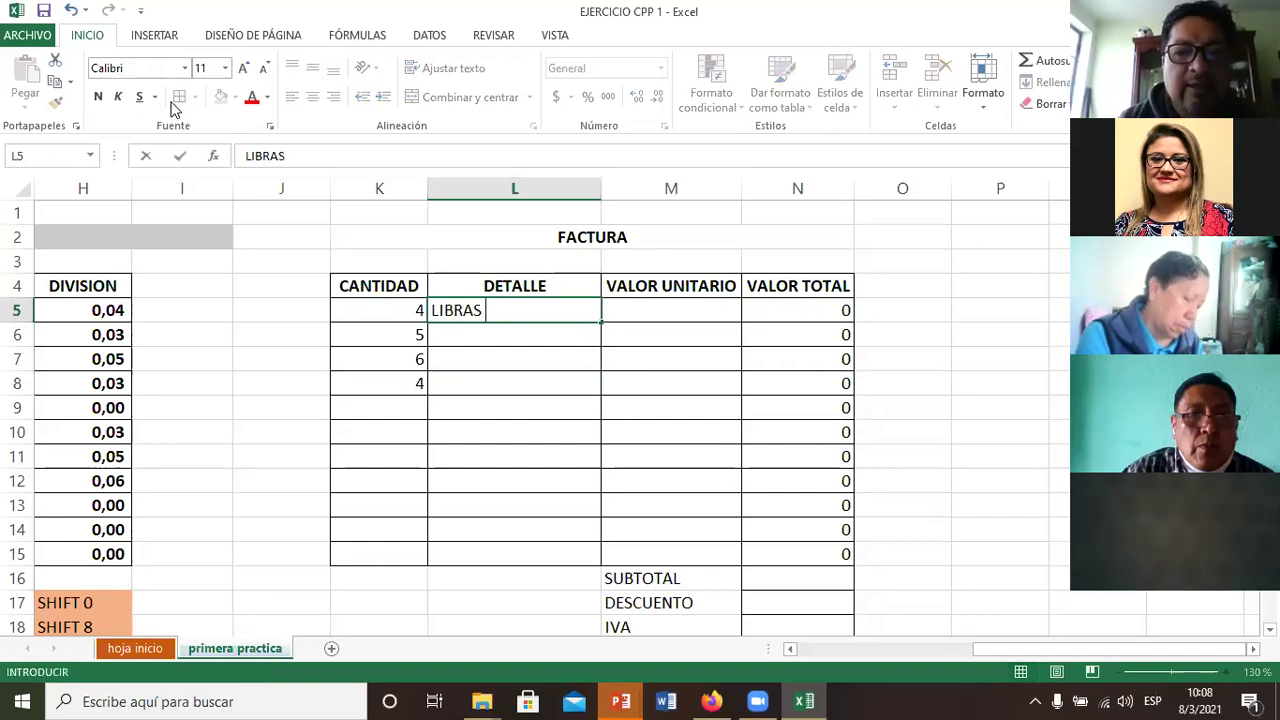
text( DE PAPAS)
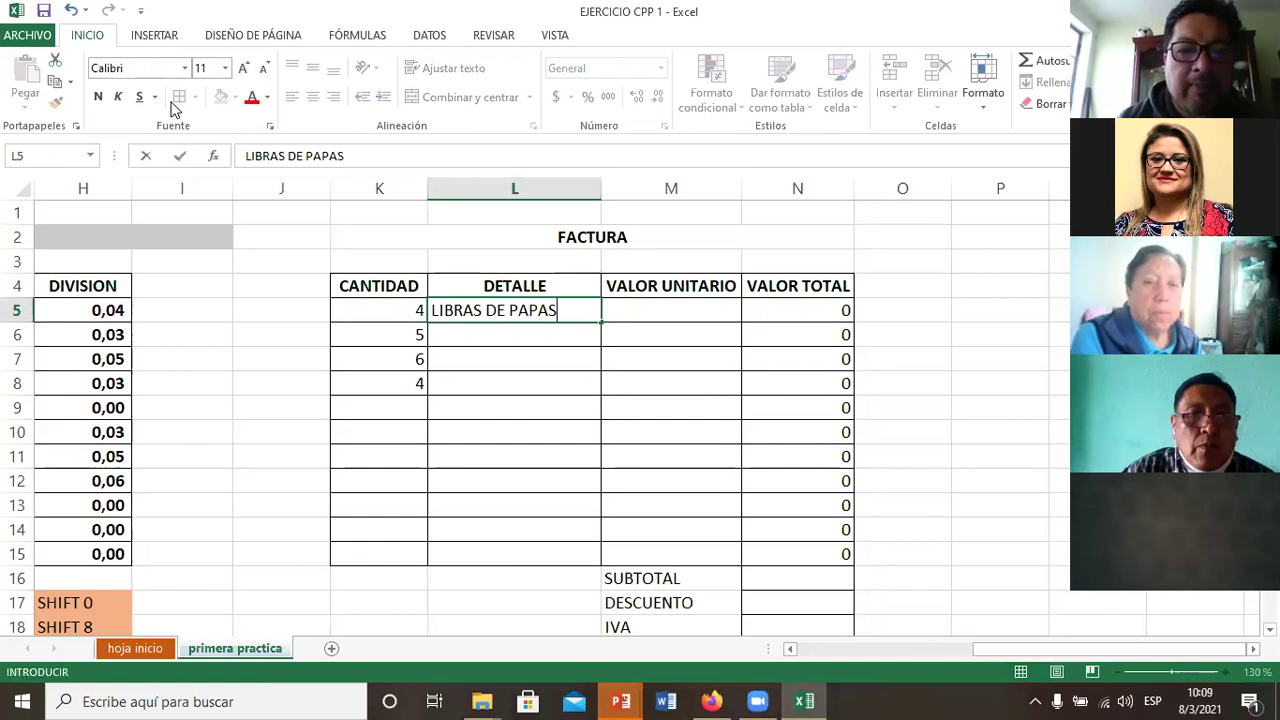
key(Return)
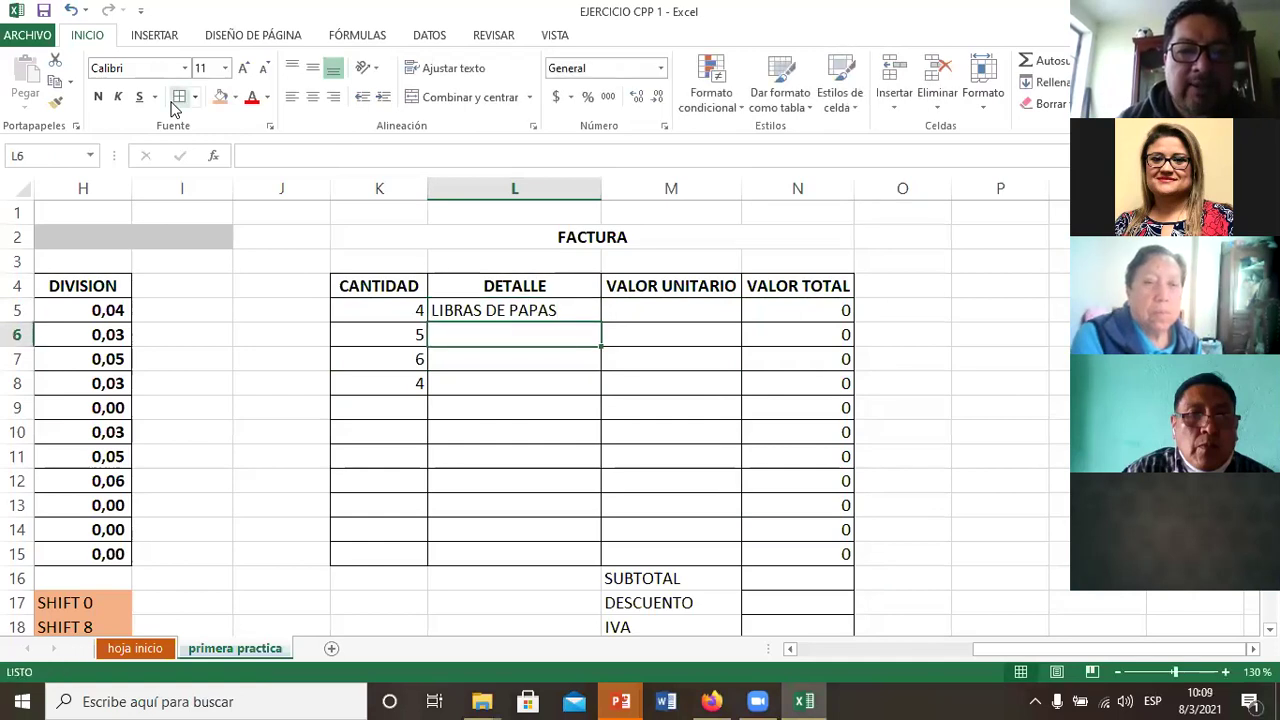
text(LIBRAS DE )
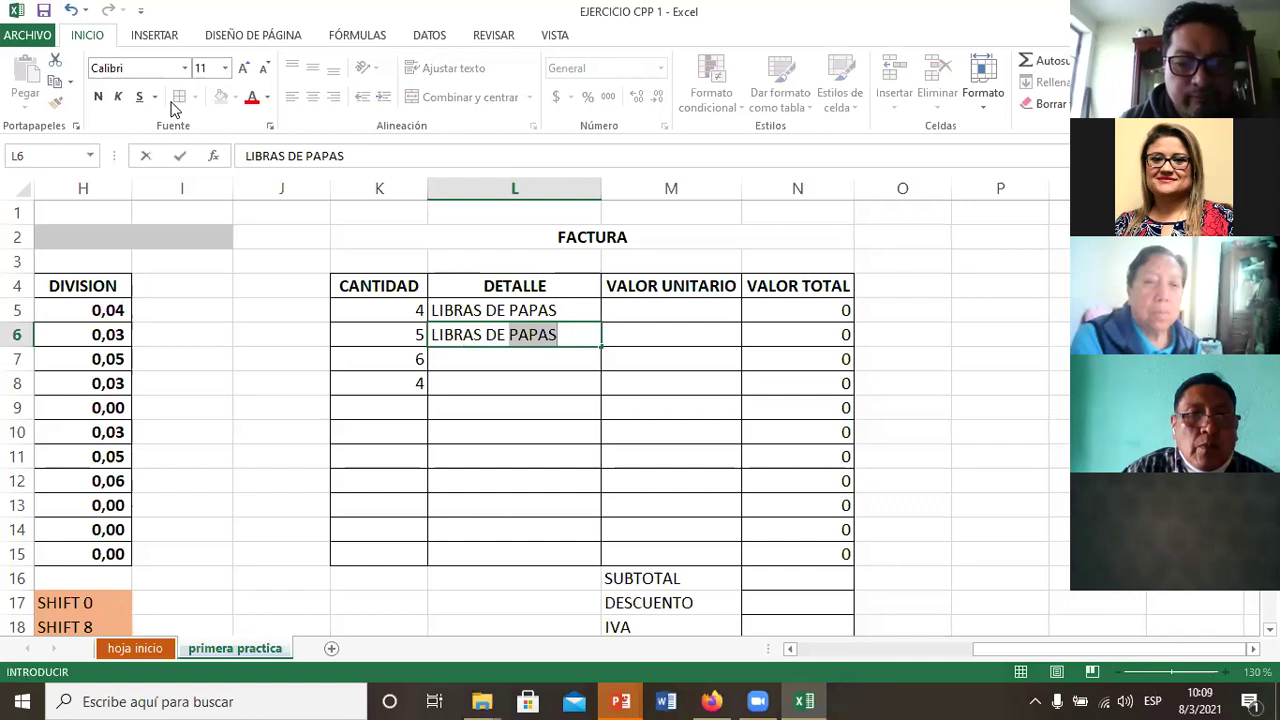
text(CARNE)
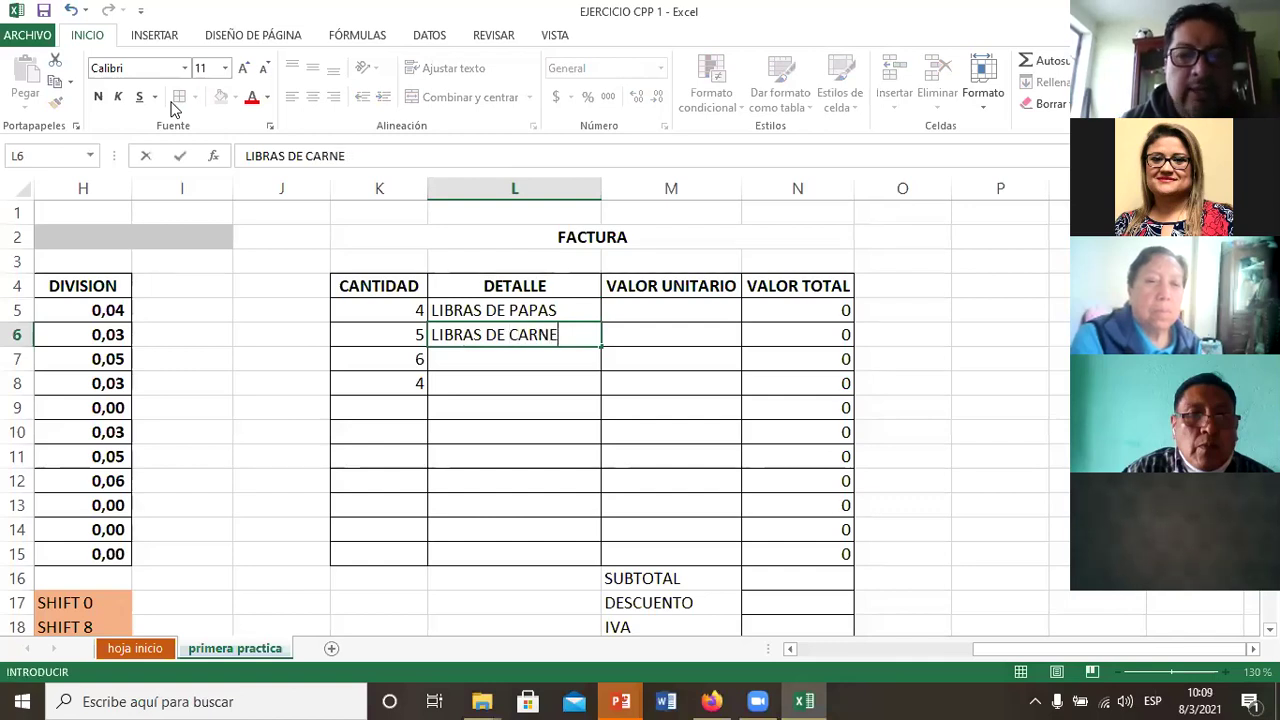
key(Return)
text(L)
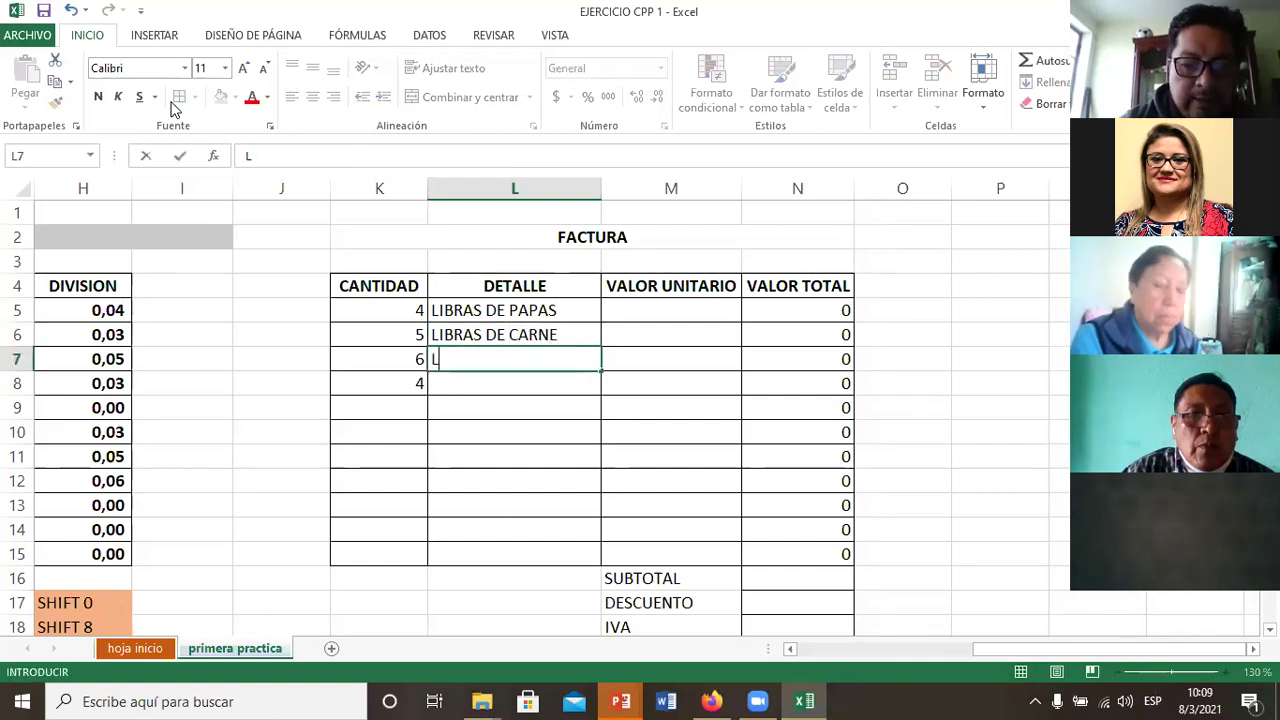
text(IBRASDE C)
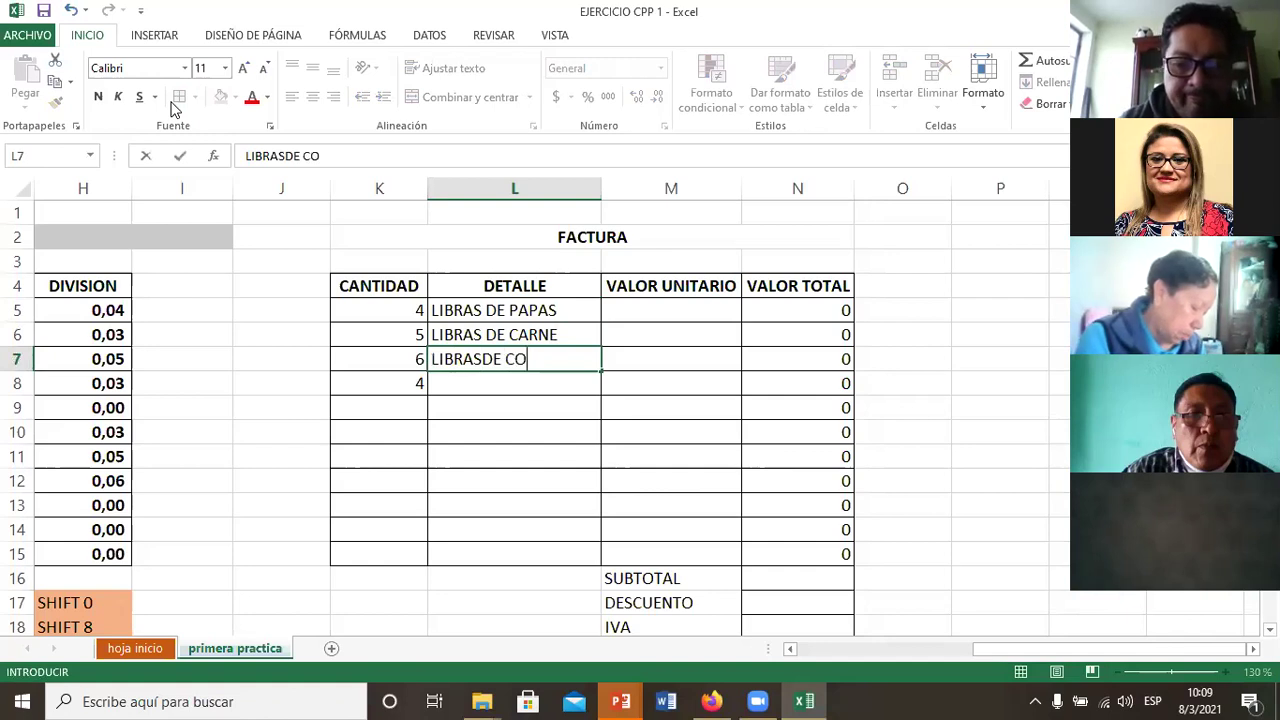
key(BackSpace)
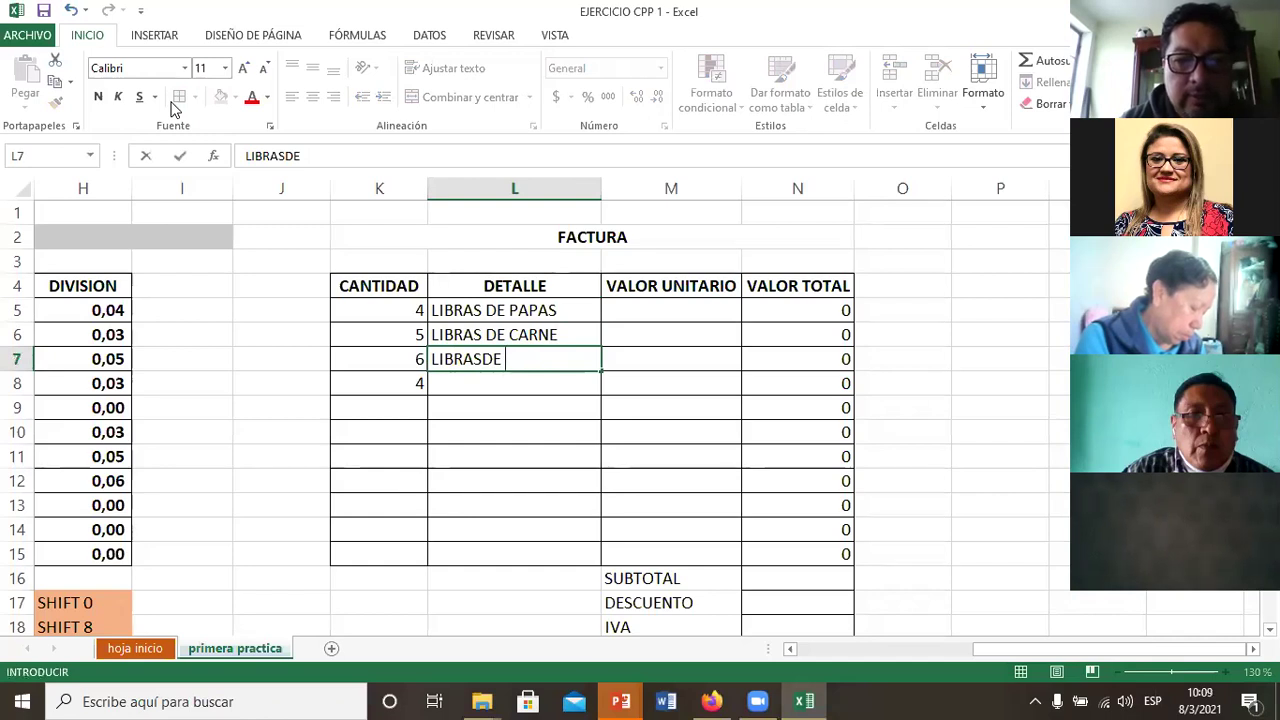
text(FIE)
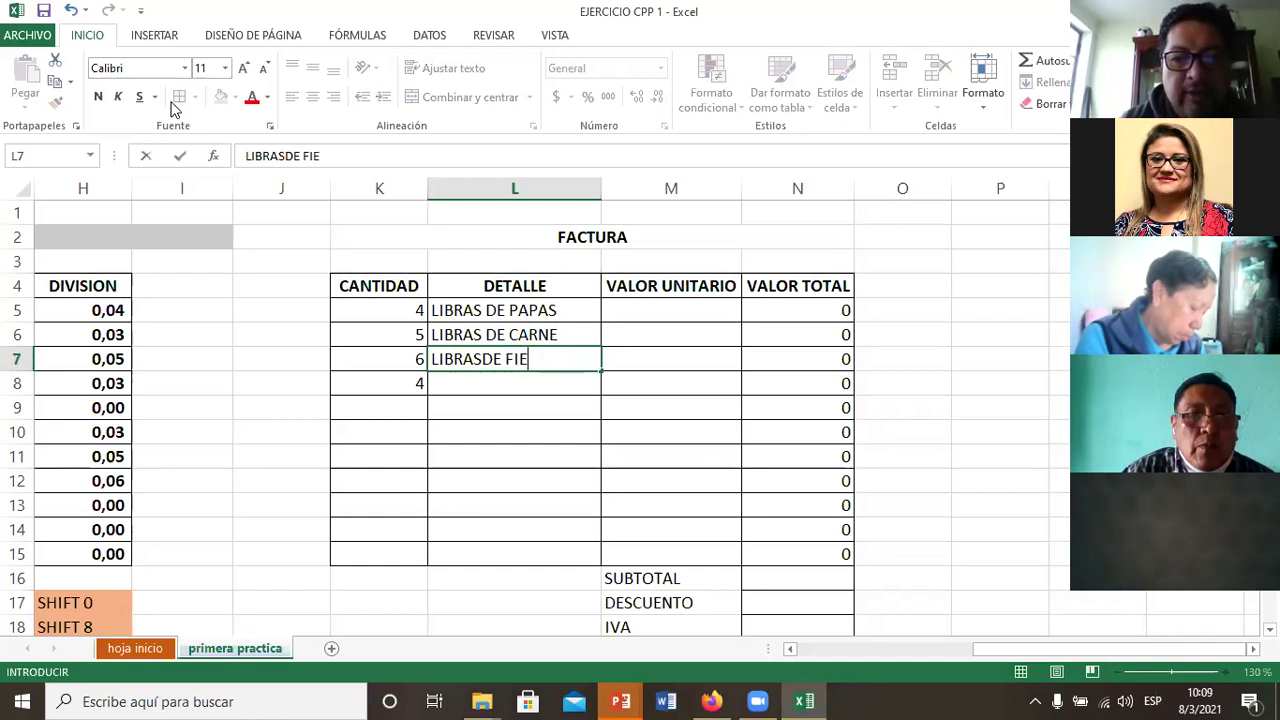
key(BackSpace)
key(BackSpace)
key(BackSpace)
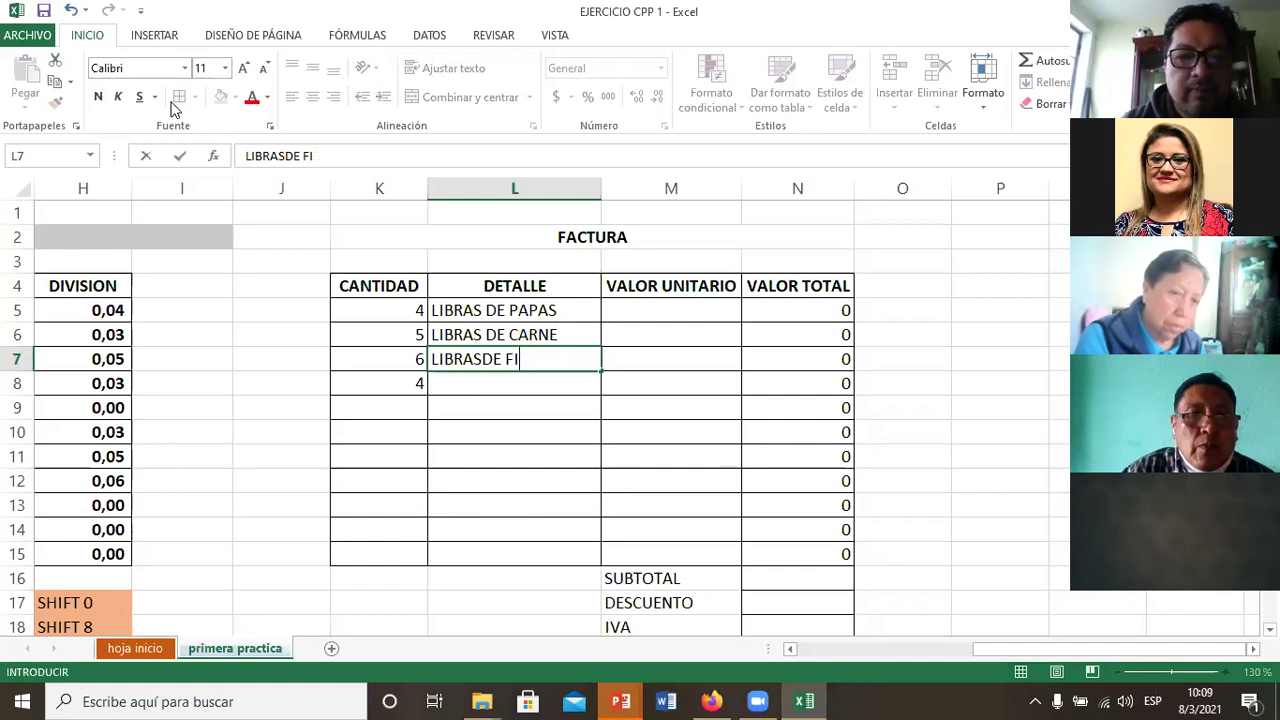
text(DEO)
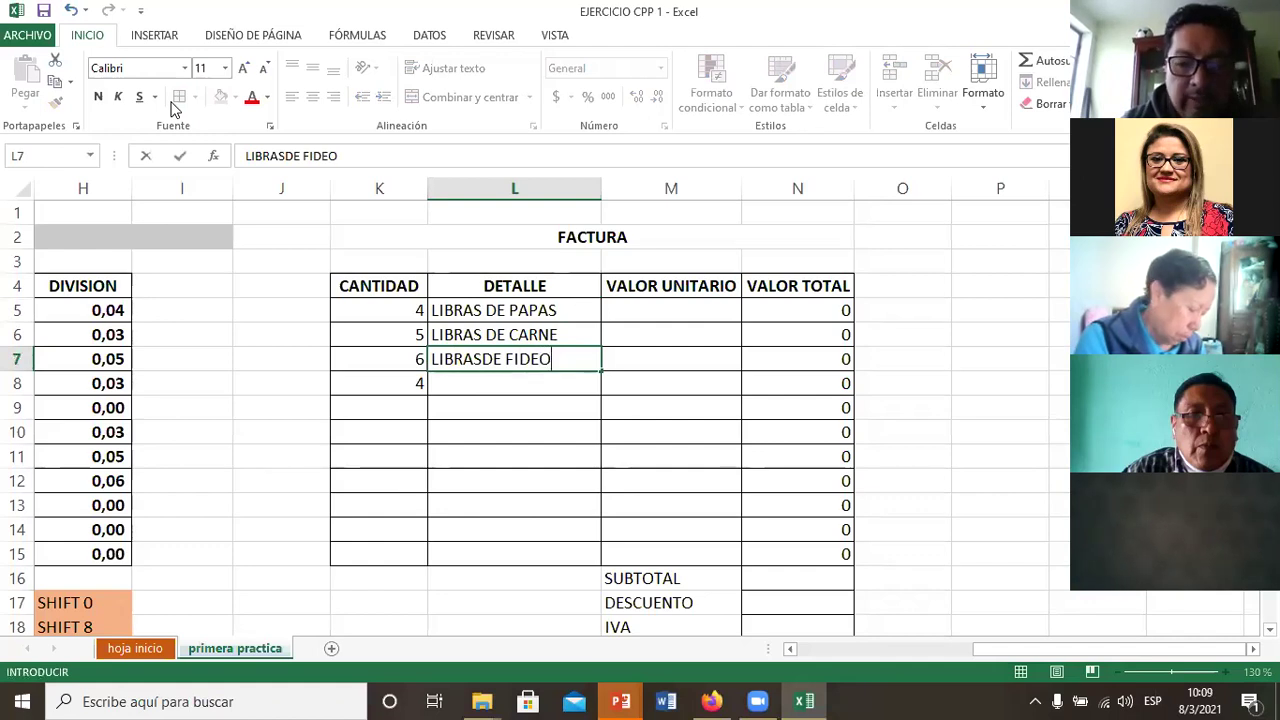
key(Return)
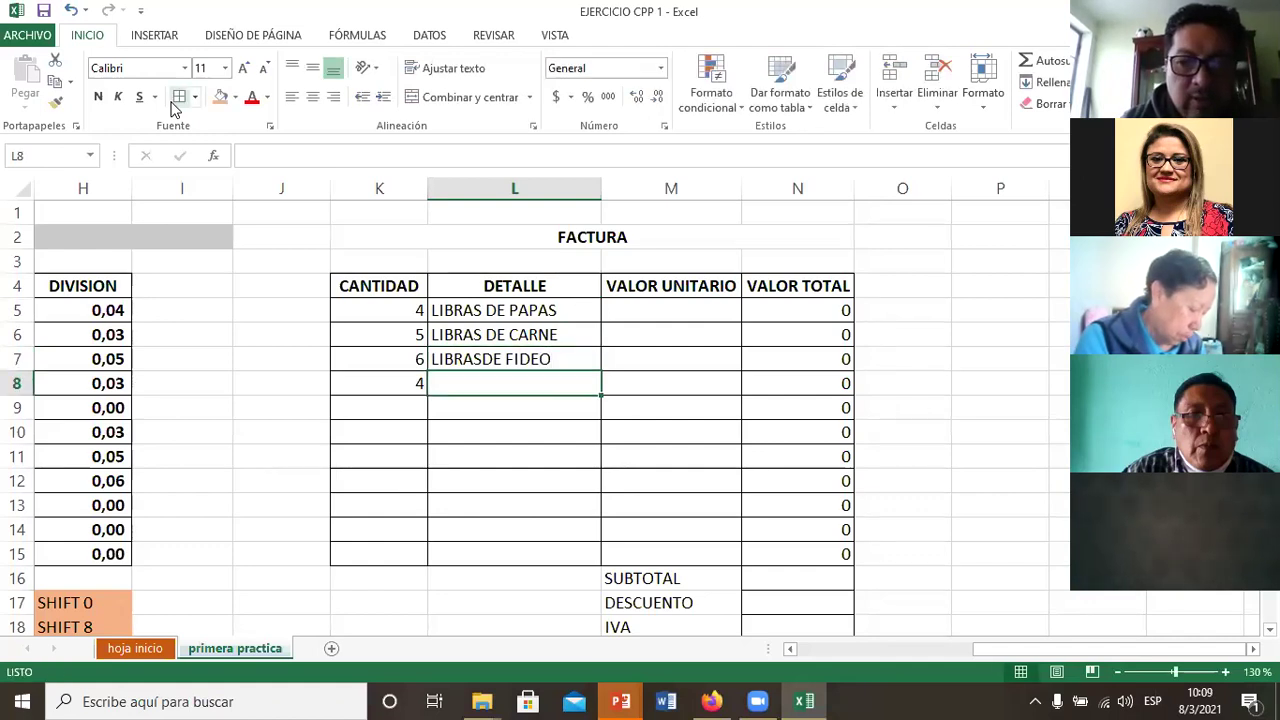
Step: Enter PIÑAS in L8 as the fourth item
text(DE PA)
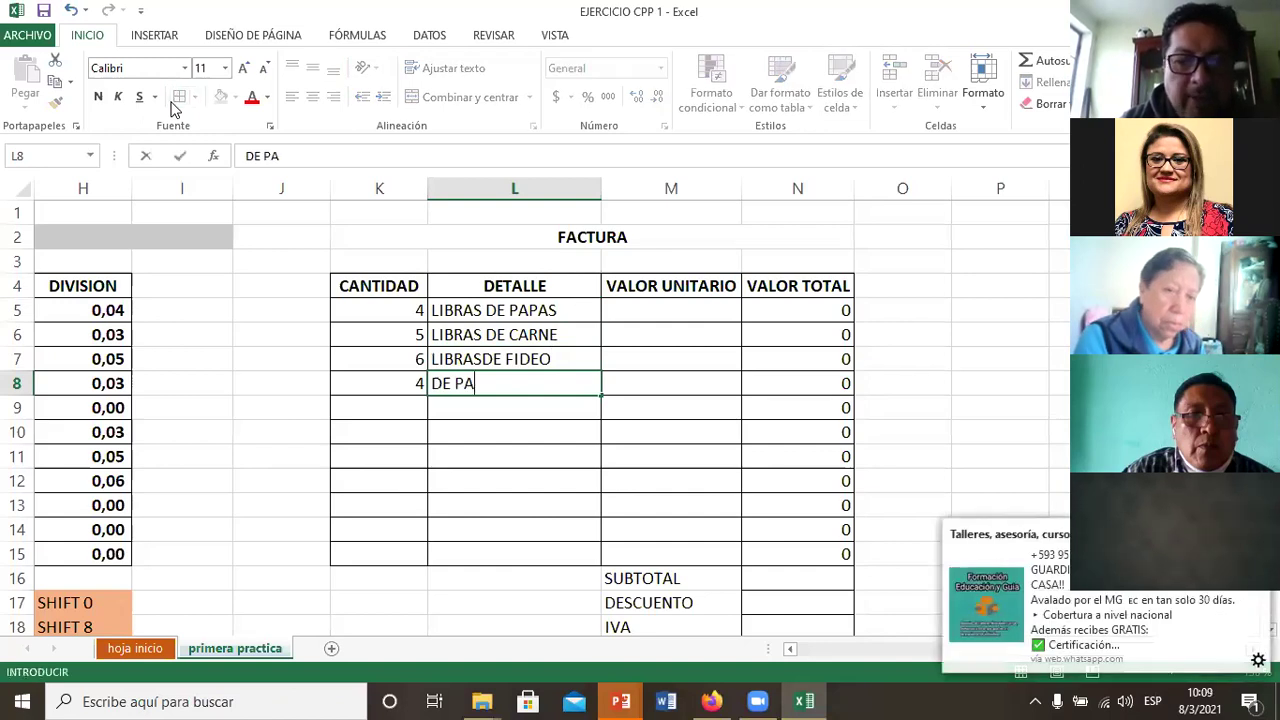
key(BackSpace)
key(BackSpace)
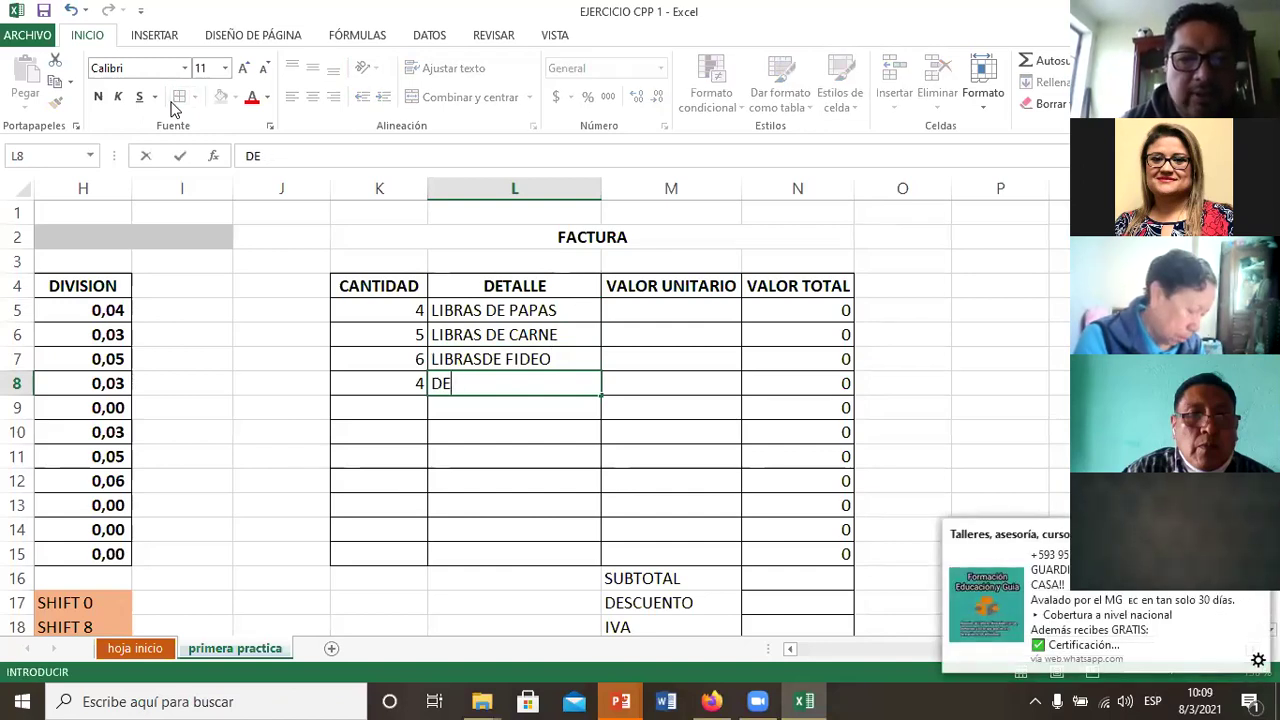
key(BackSpace)
key(BackSpace)
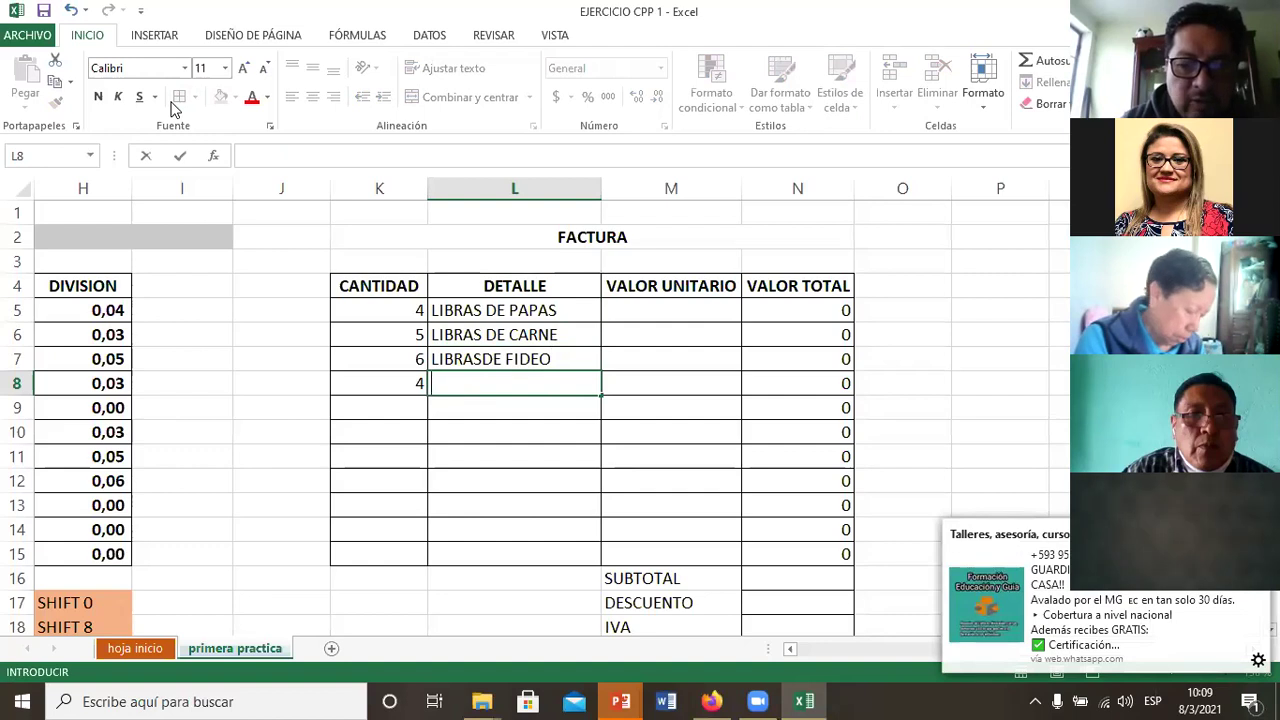
text(PILAS)
key(BackSpace)
key(BackSpace)
key(BackSpace)
text(ÑA)
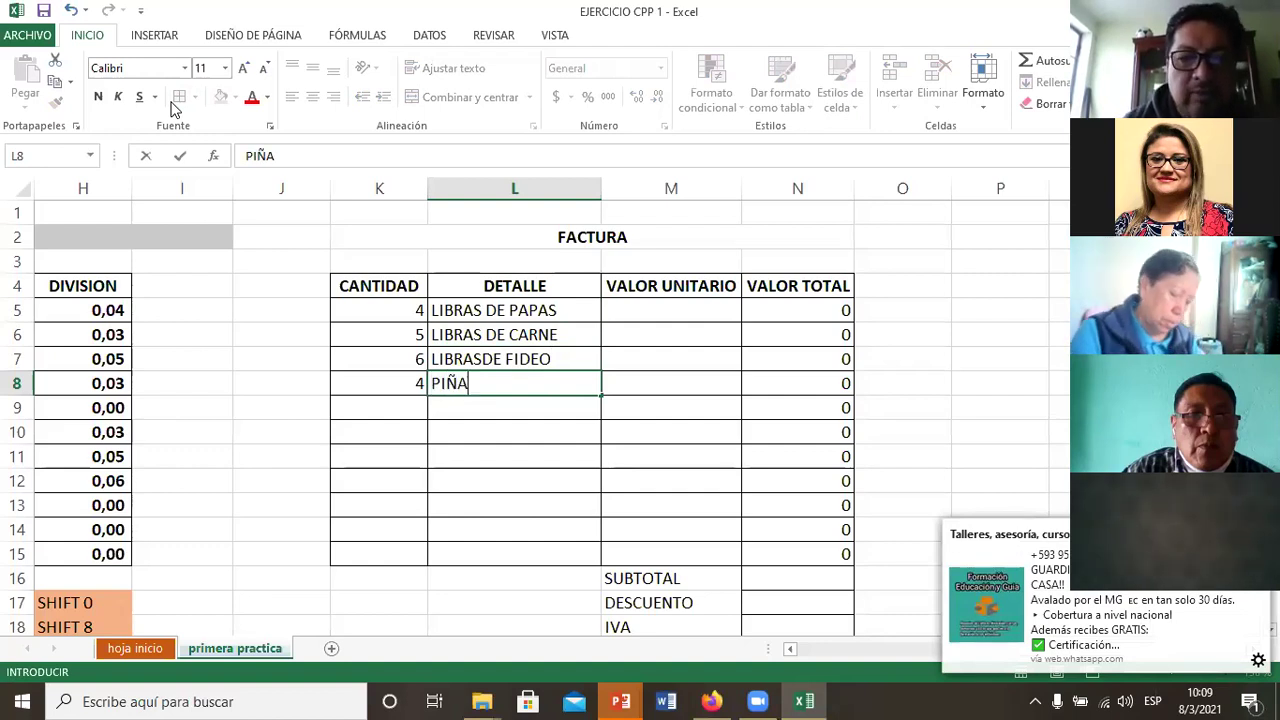
text(S)
key(Return)
key(Right)
key(Up)
key(Up)
key(Up)
key(Up)
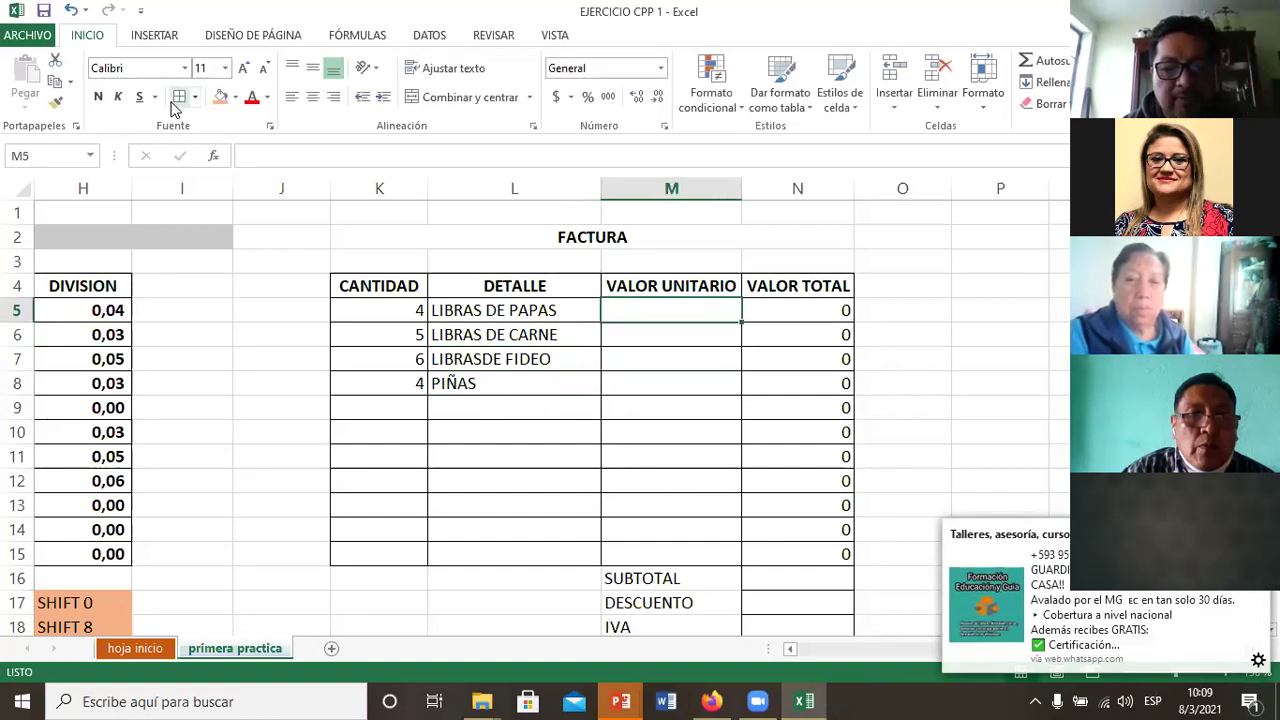
Step: Enter the first item's unit price as 1.50 in M5
text(1)
text(.40)
key(BackSpace)
key(BackSpace)
text(50)
key(Return)
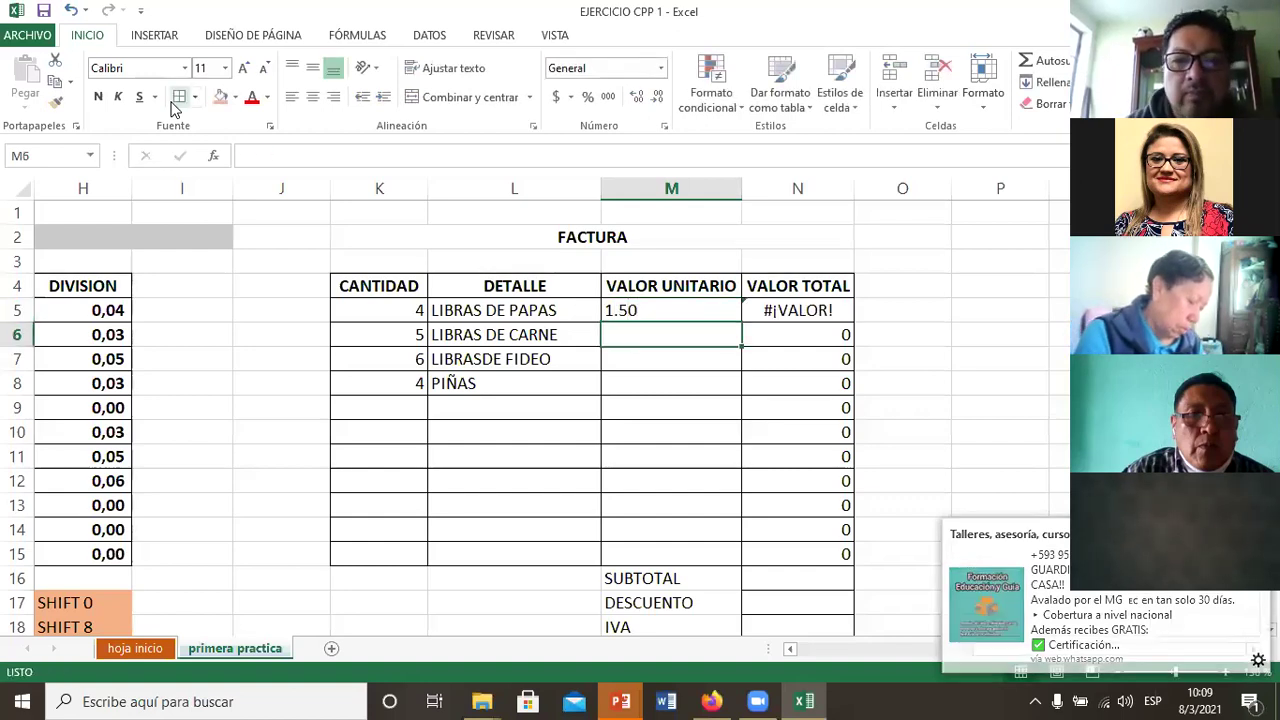
Step: Fix the first unit price to 1,5 with a comma decimal so VALOR TOTAL calculates
key(Up)
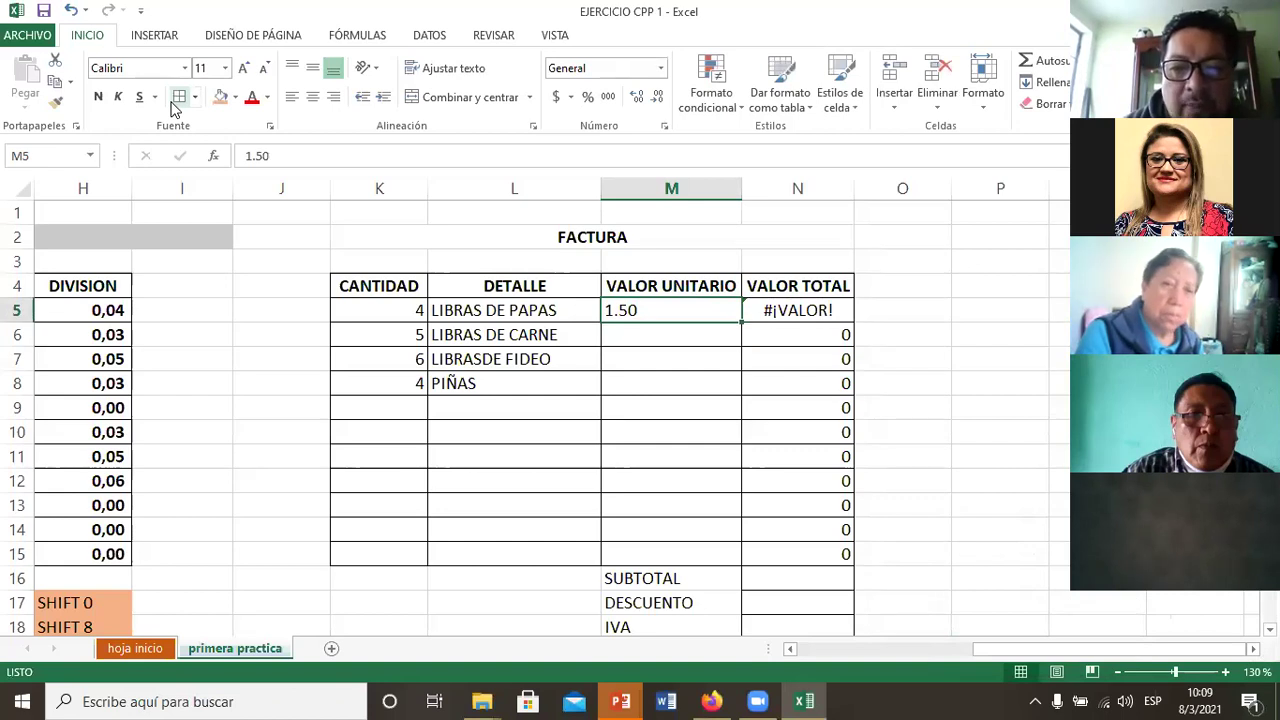
key(Right)
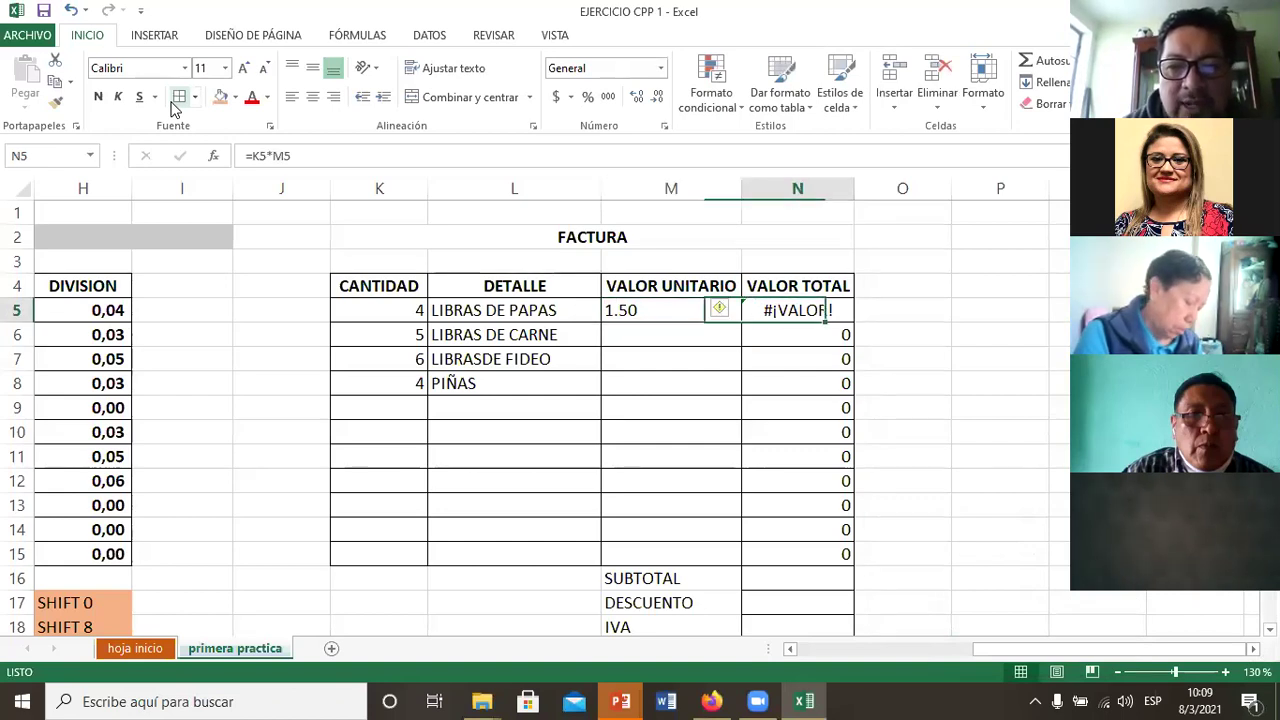
key(Left)
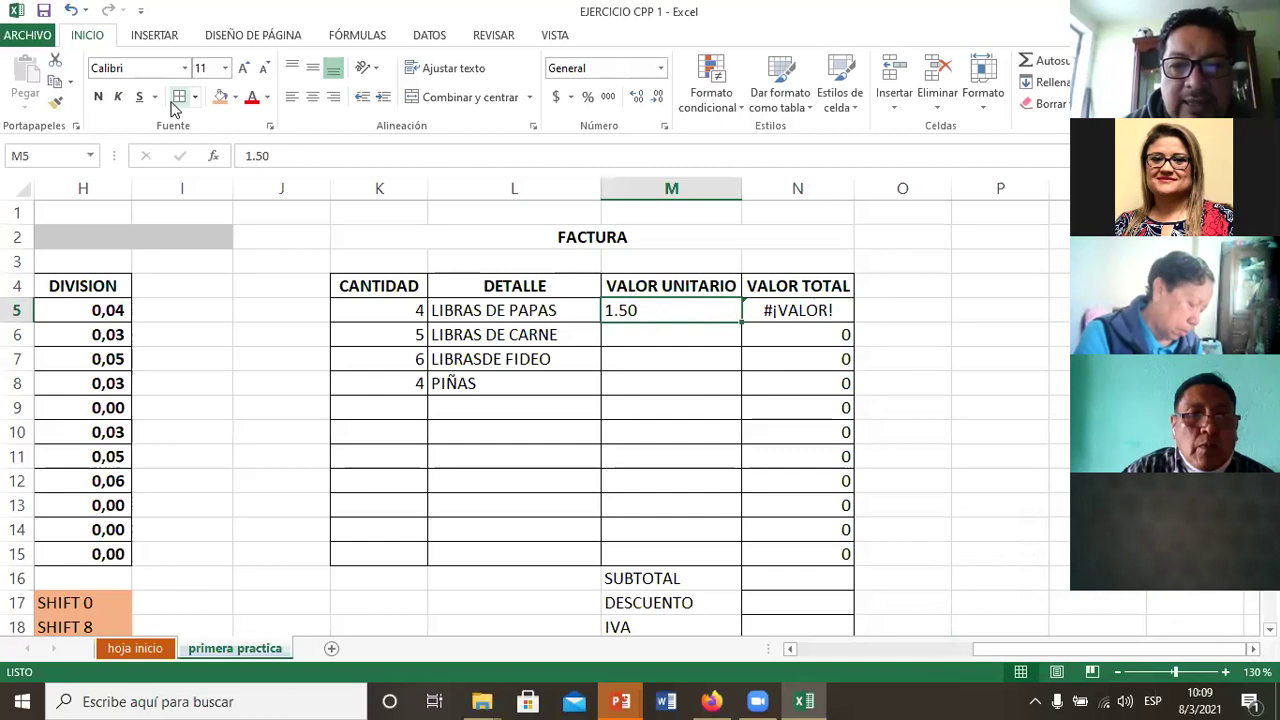
key(Left)
key(Left)
key(Right)
key(Right)
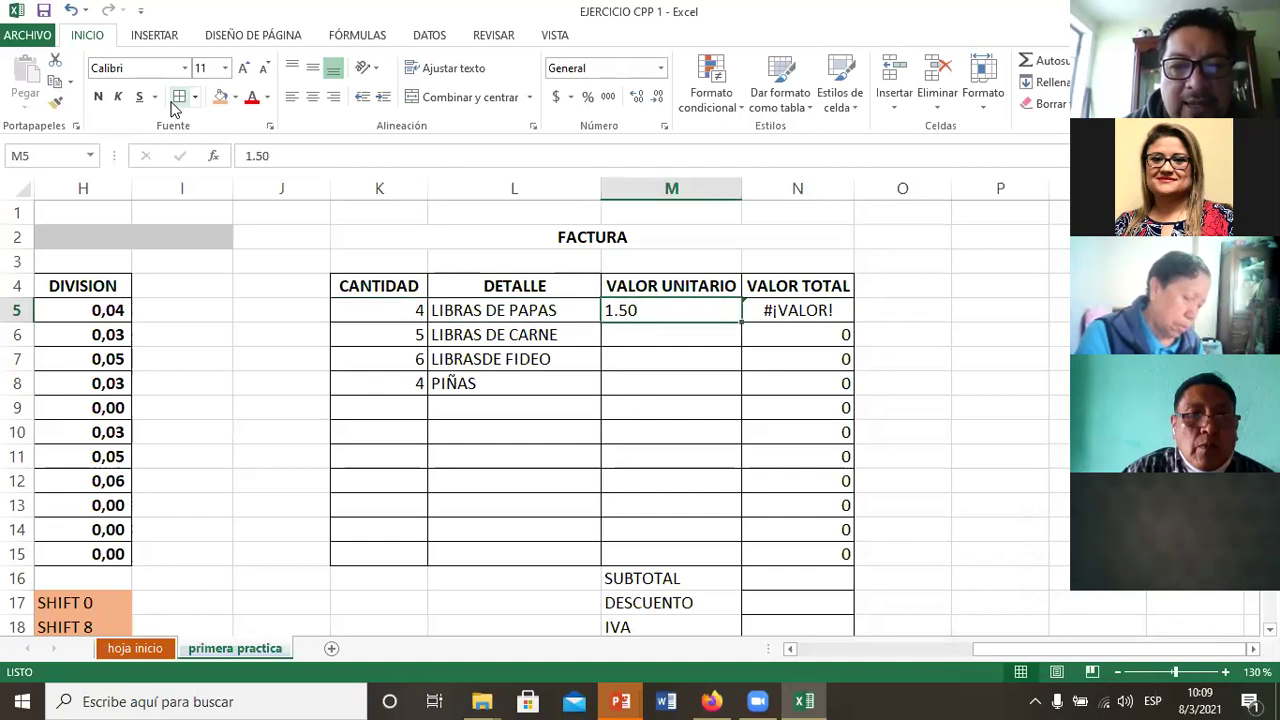
key(F2)
key(Left)
key(Left)
key(Left)
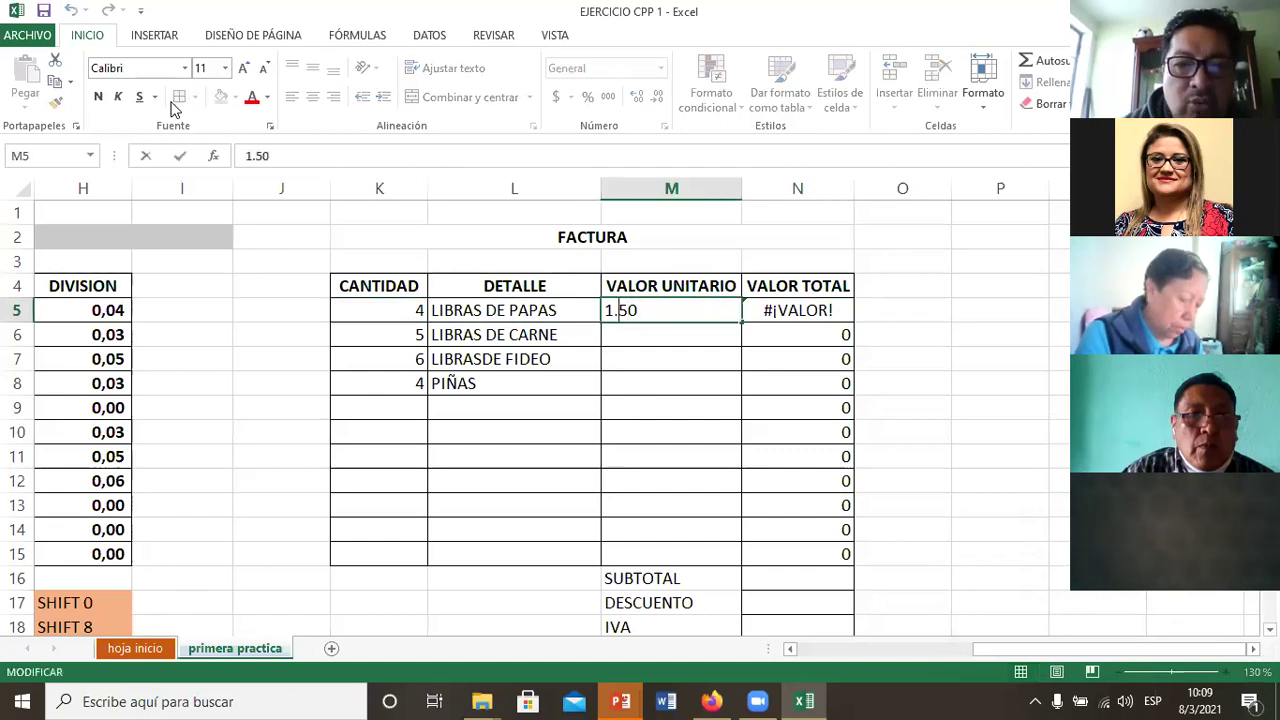
key(Delete)
text(,)
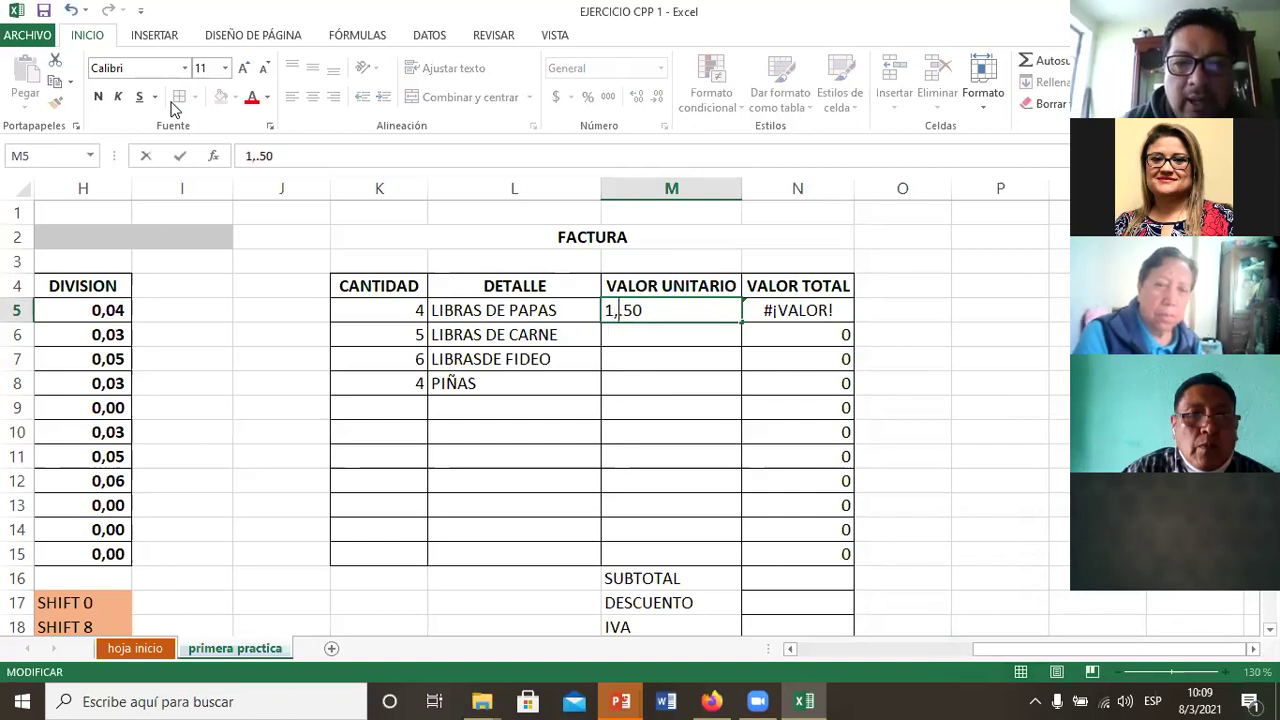
key(Return)
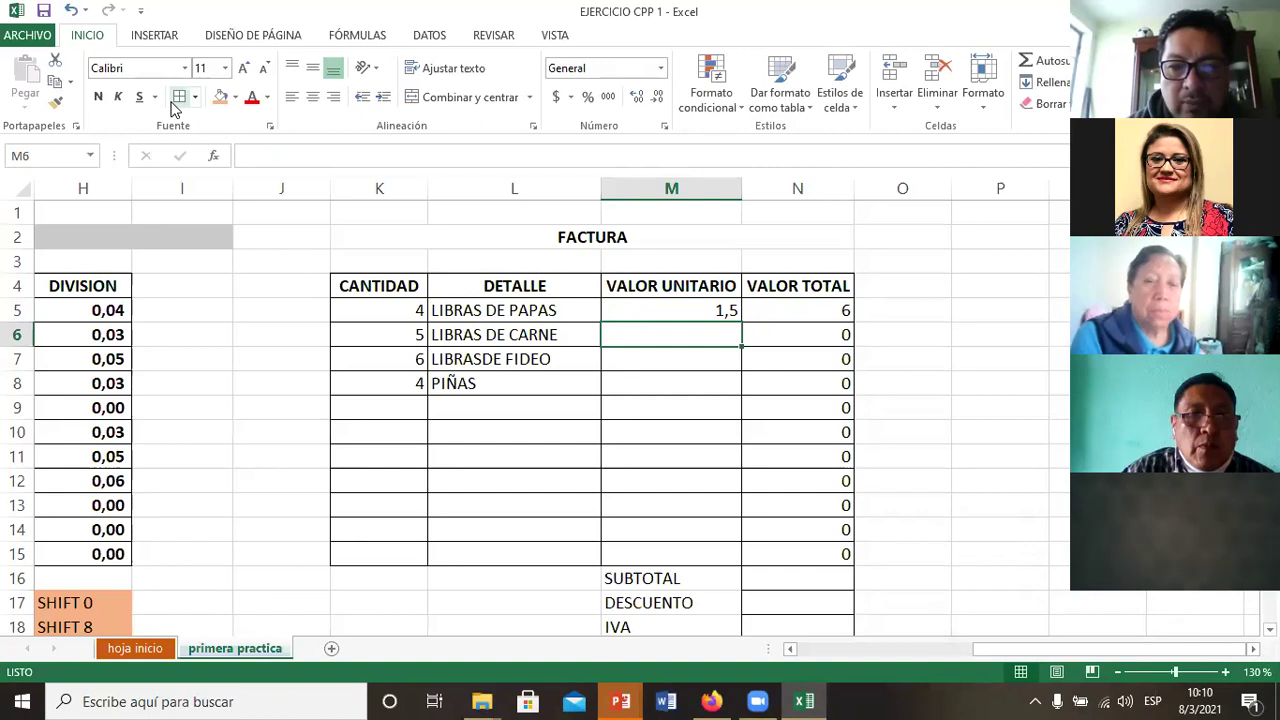
text(1,6)
Step: Enter unit prices 1,6, 0,6 and 5,6 for the meat, noodles and pineapples
key(Return)
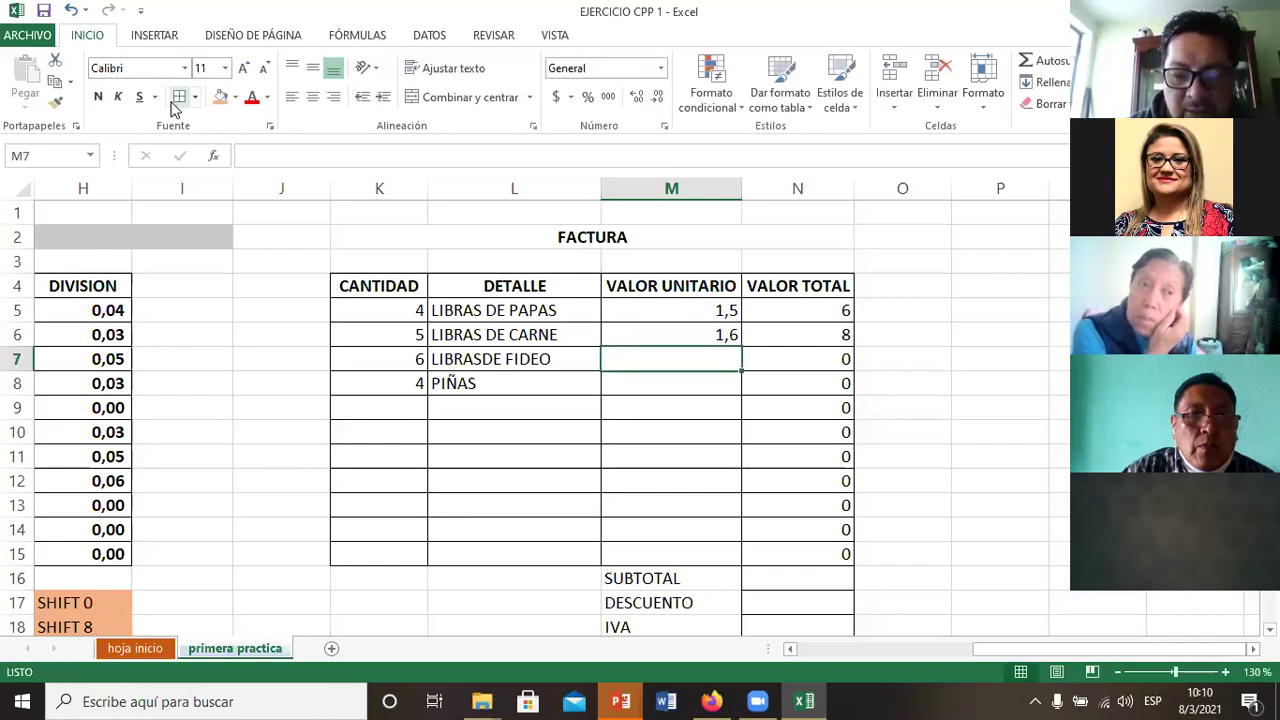
text(1)
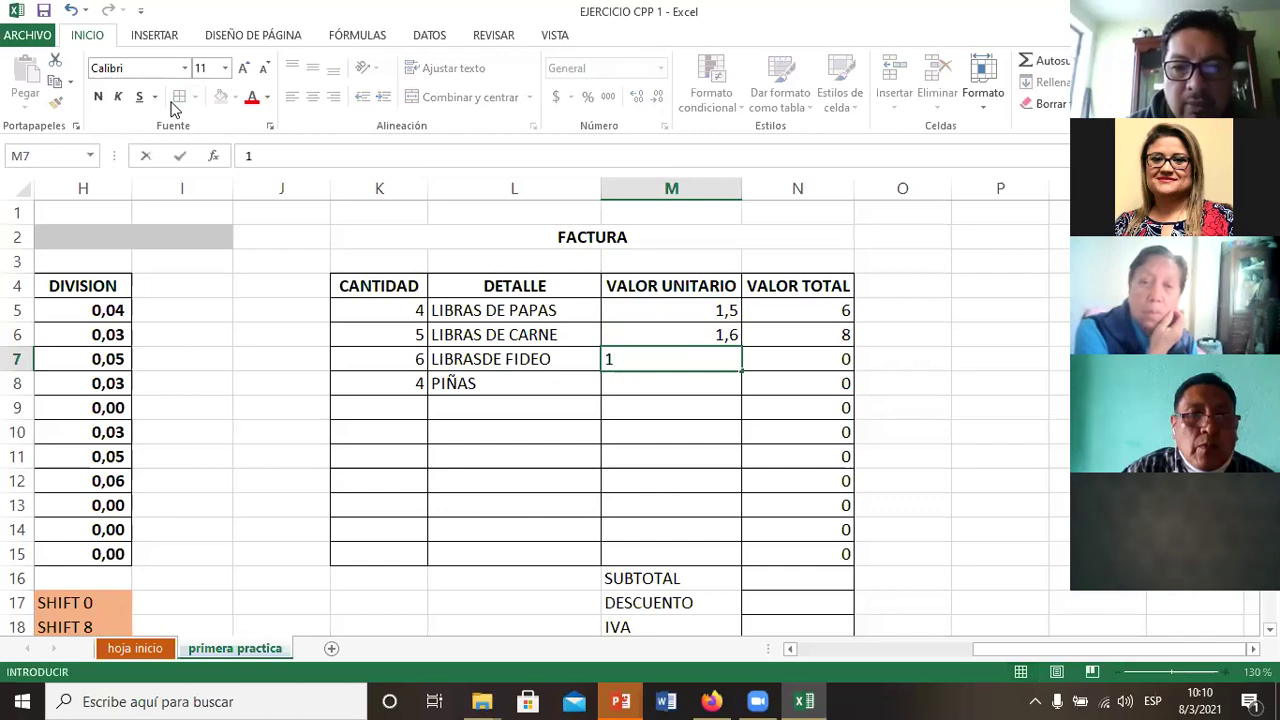
key(BackSpace)
text(0,6)
key(ctrl+Return)
key(Return)
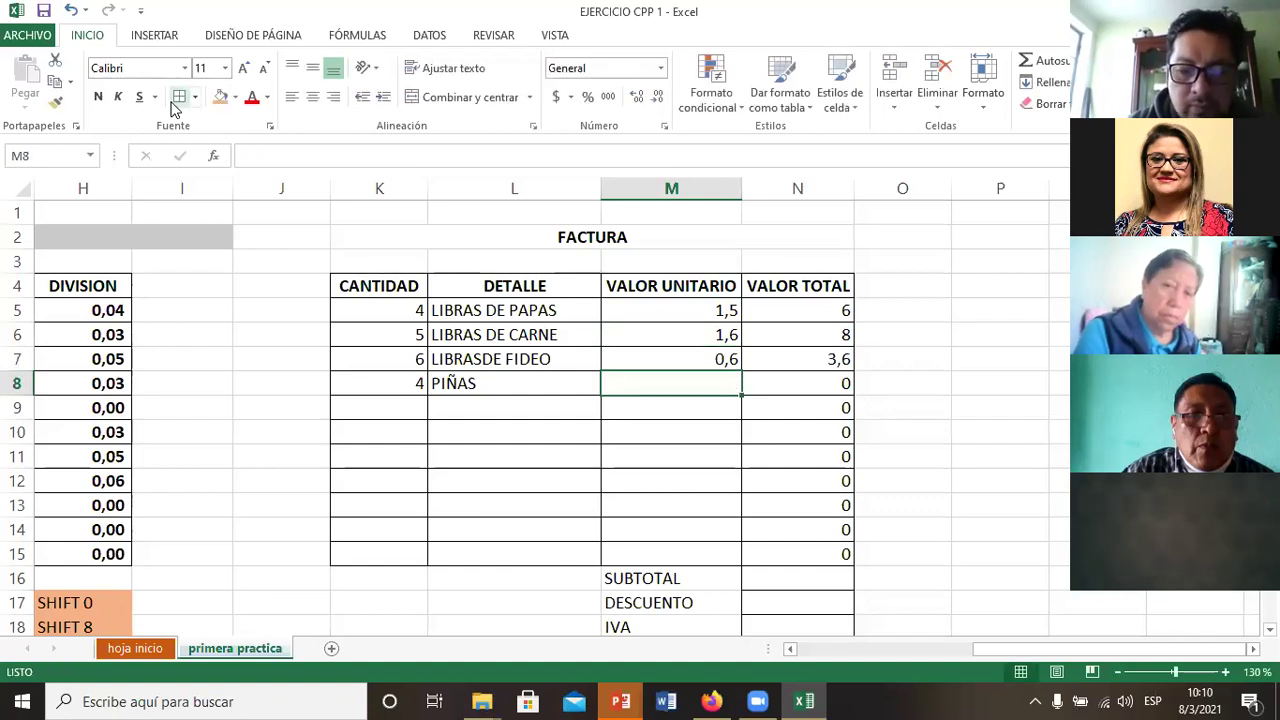
text(5,6)
key(Return)
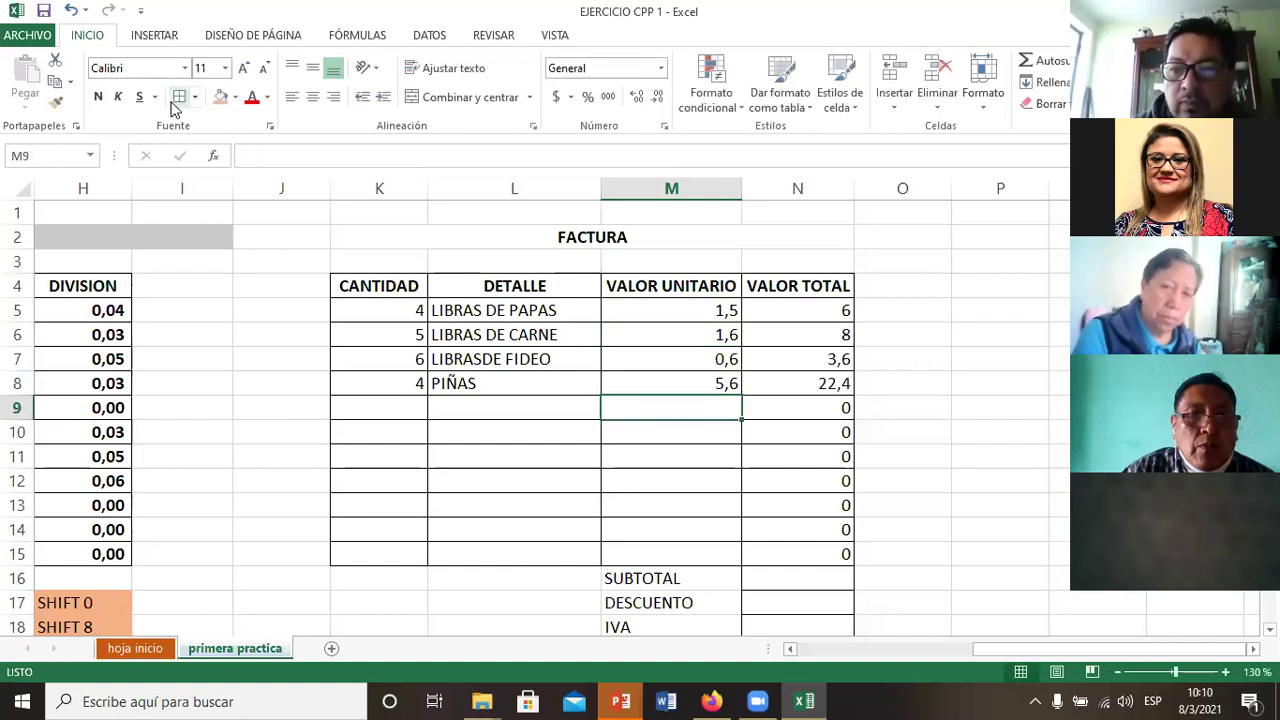
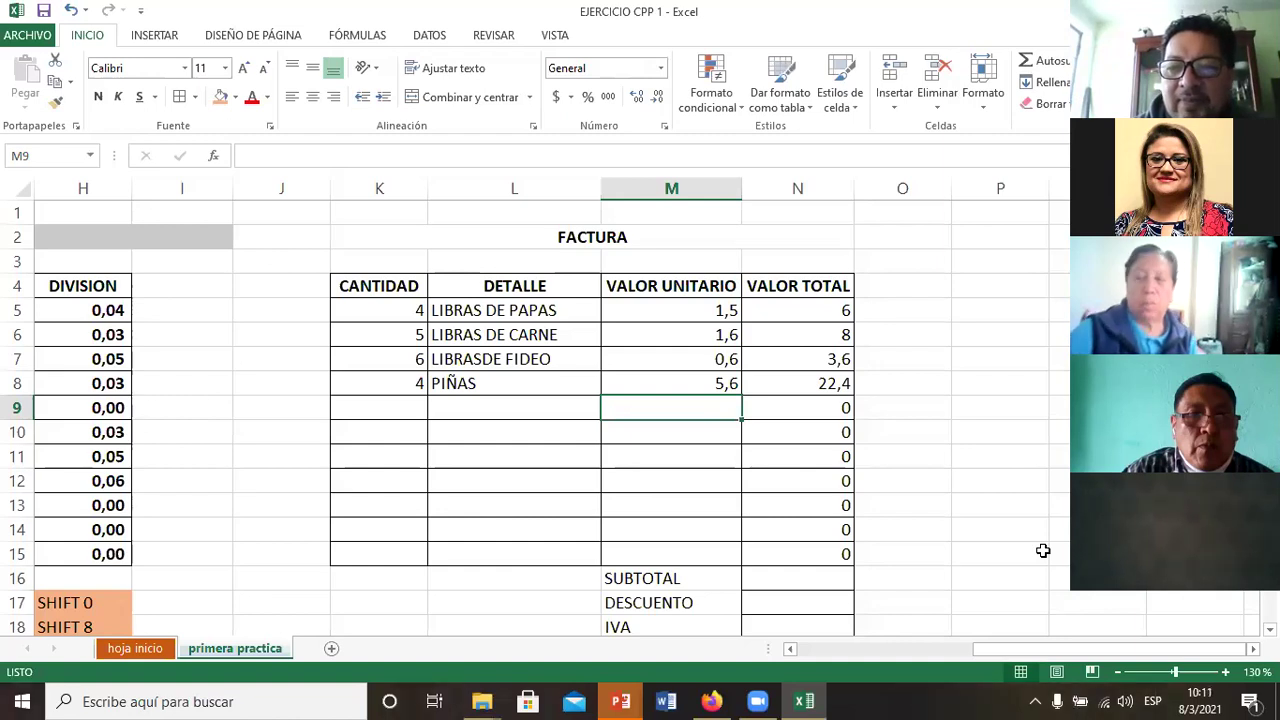
Step: Review the invoice down the VALOR TOTAL column to the totals block
click(866, 334)
key(Down)
key(Down)
key(Down)
key(Down)
key(Down)
key(Down)
key(Down)
key(Down)
key(Down)
key(Down)
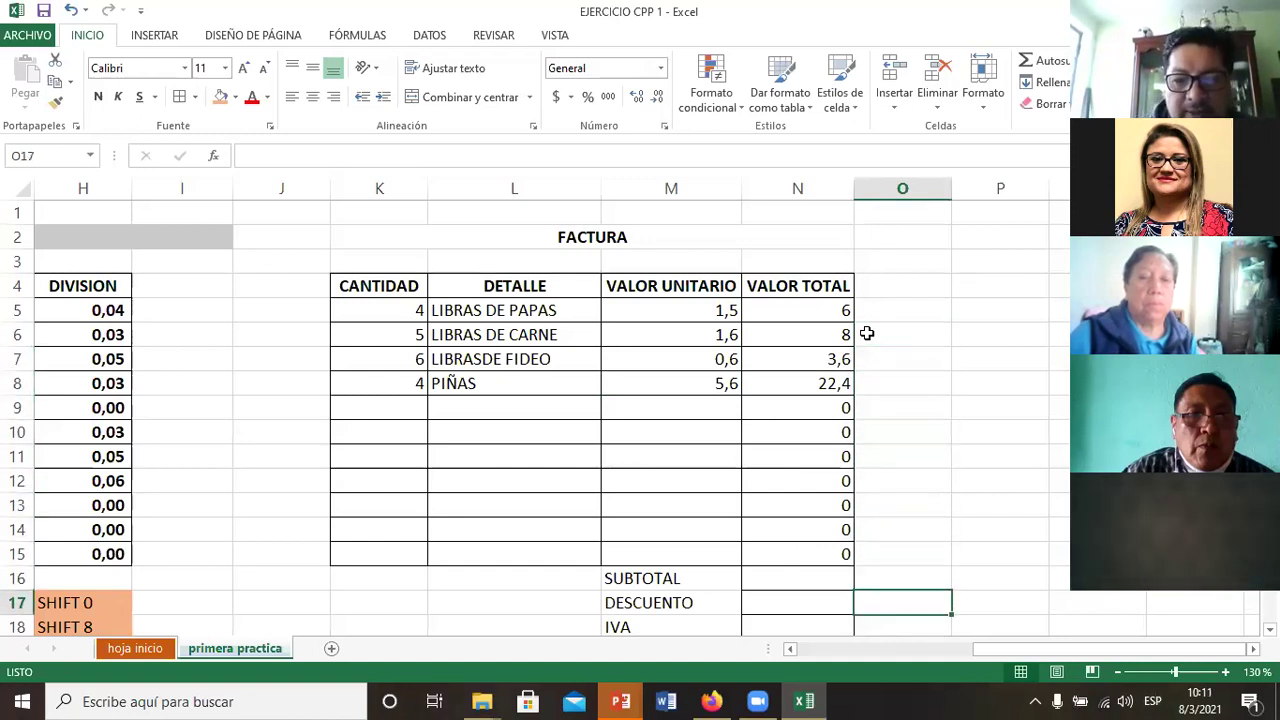
key(Down)
key(Down)
key(Down)
key(Up)
key(Up)
key(Up)
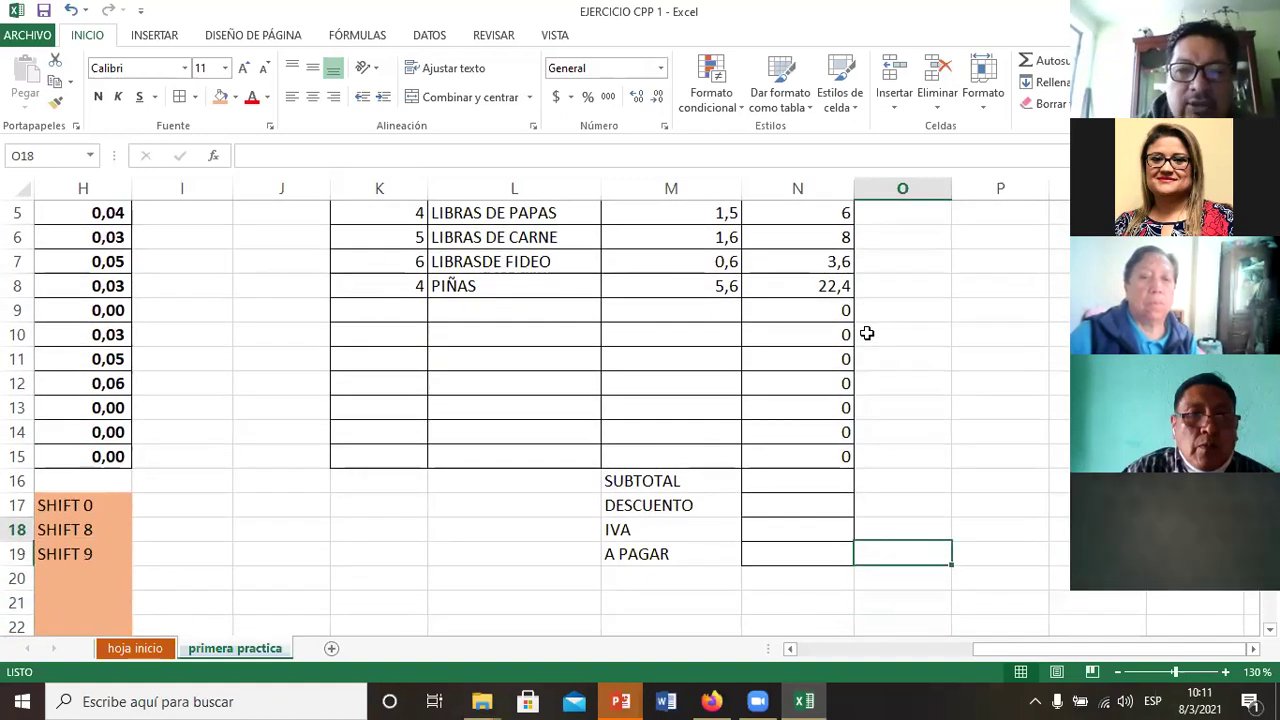
key(Up)
key(Up)
key(Up)
key(Left)
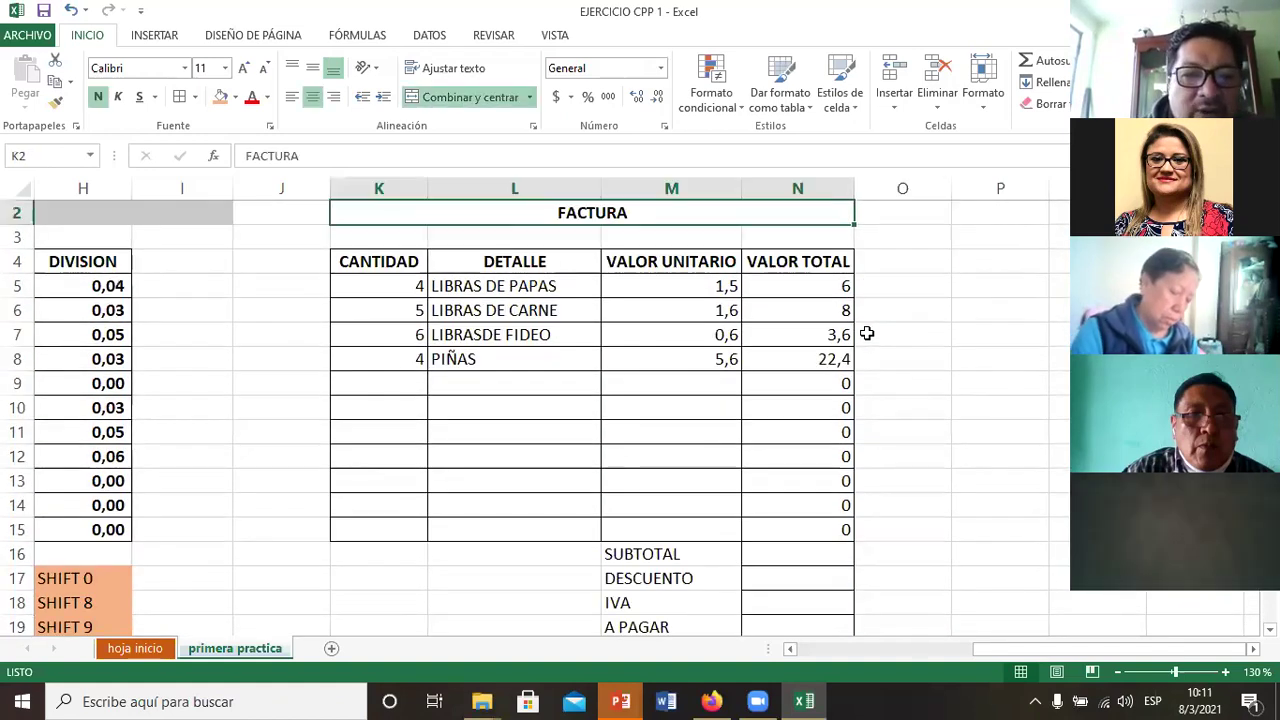
key(Down)
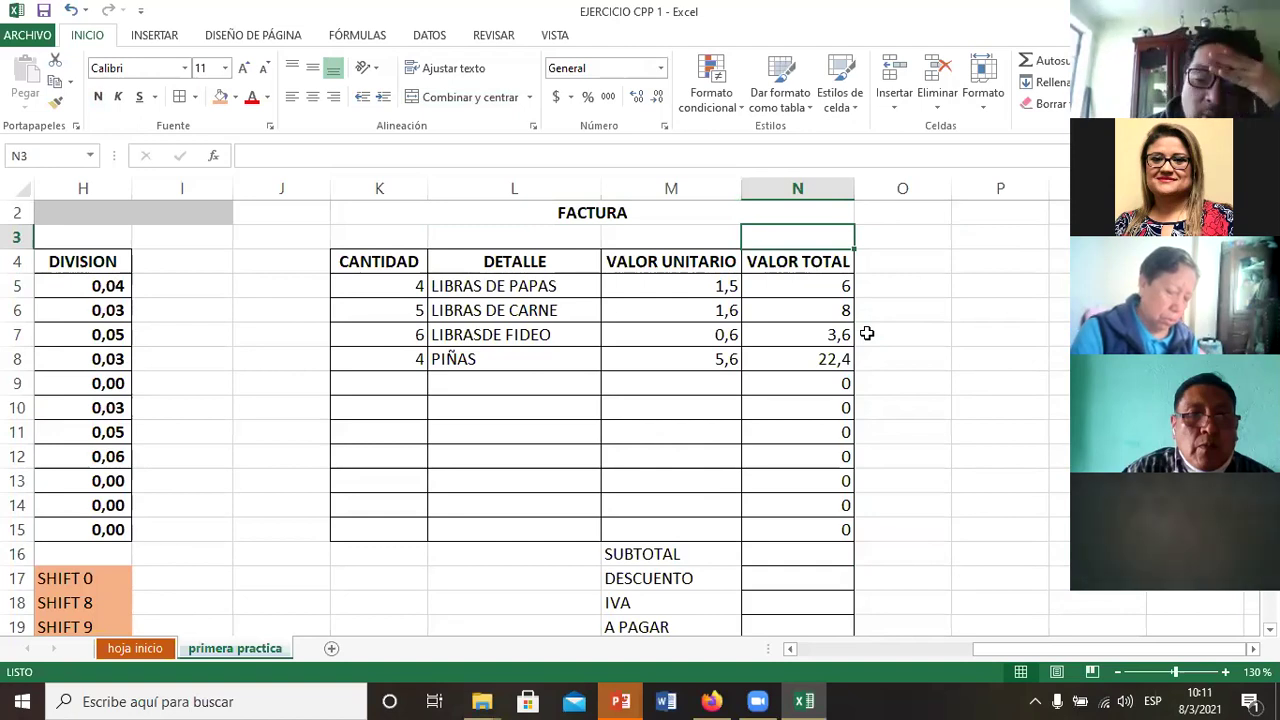
key(Down)
key(Down)
key(Down)
key(Down)
key(Down)
key(Down)
key(Down)
key(Down)
key(Down)
key(Down)
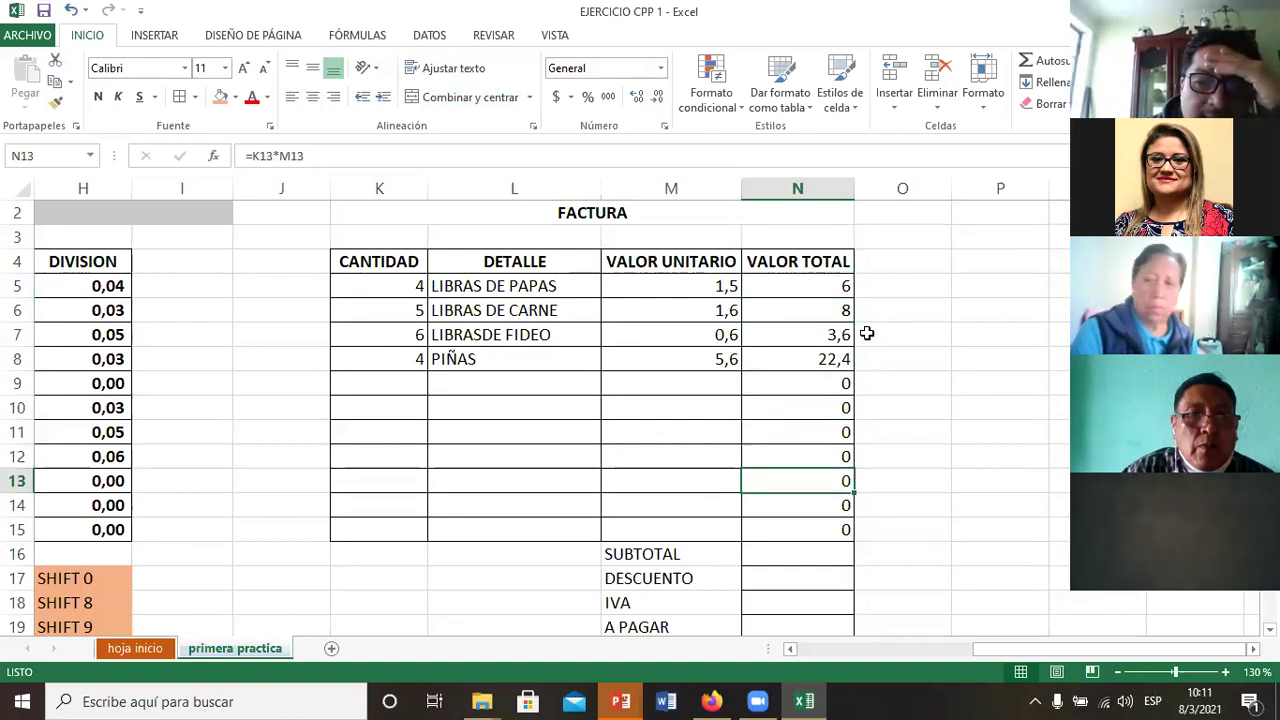
key(Down)
key(Down)
key(Down)
key(Right)
key(Down)
key(Down)
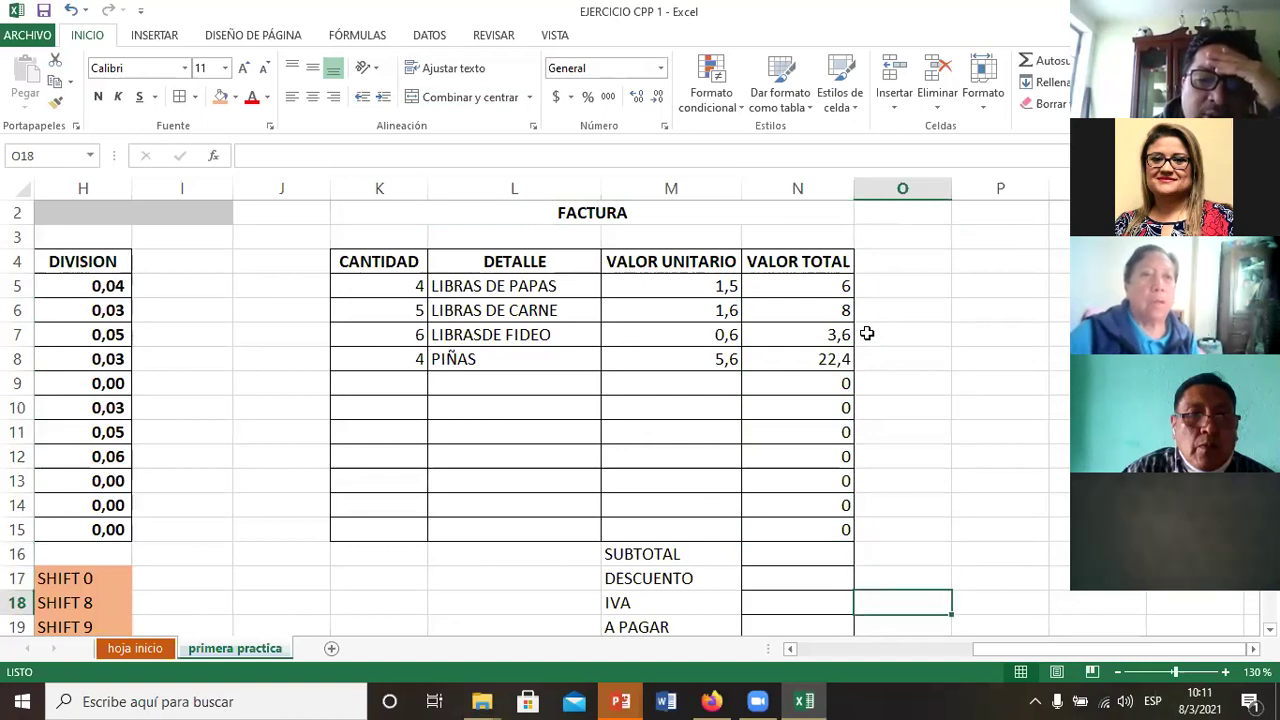
key(Down)
key(Down)
key(Down)
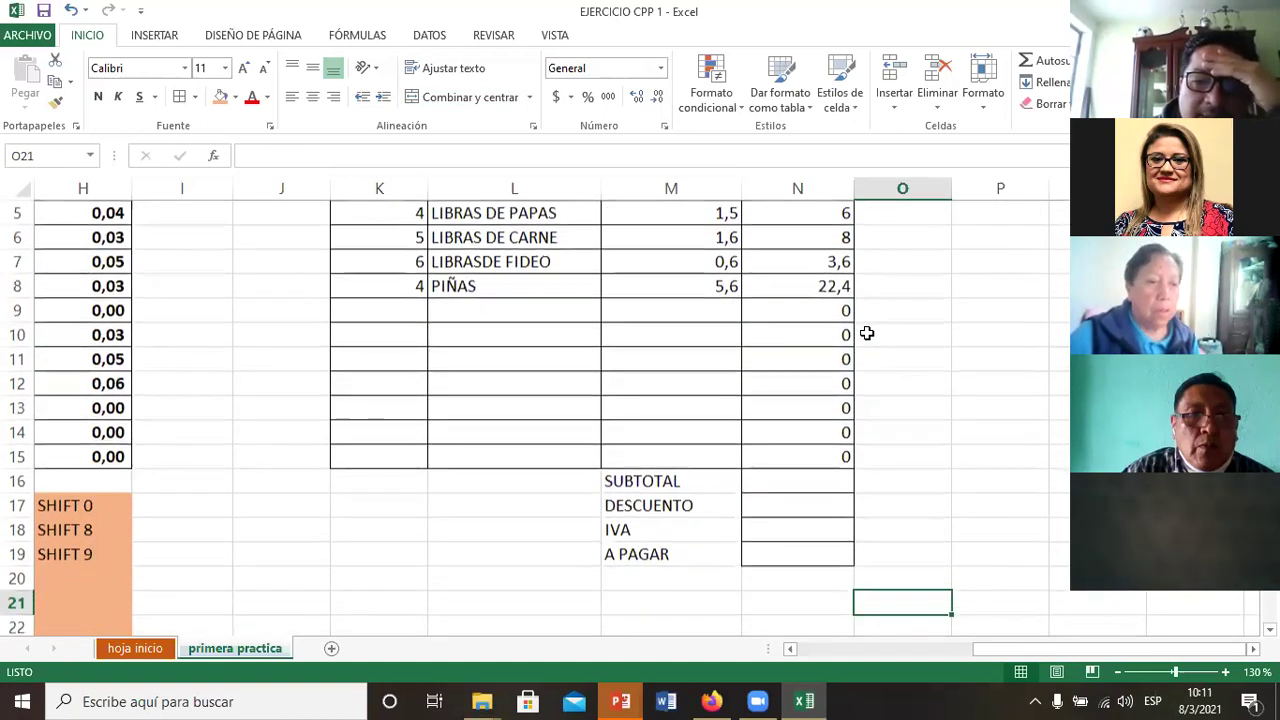
Step: Settle on the SUBTOTAL value cell N16 beside the SUBTOTAL label
key(Up)
key(Up)
key(Up)
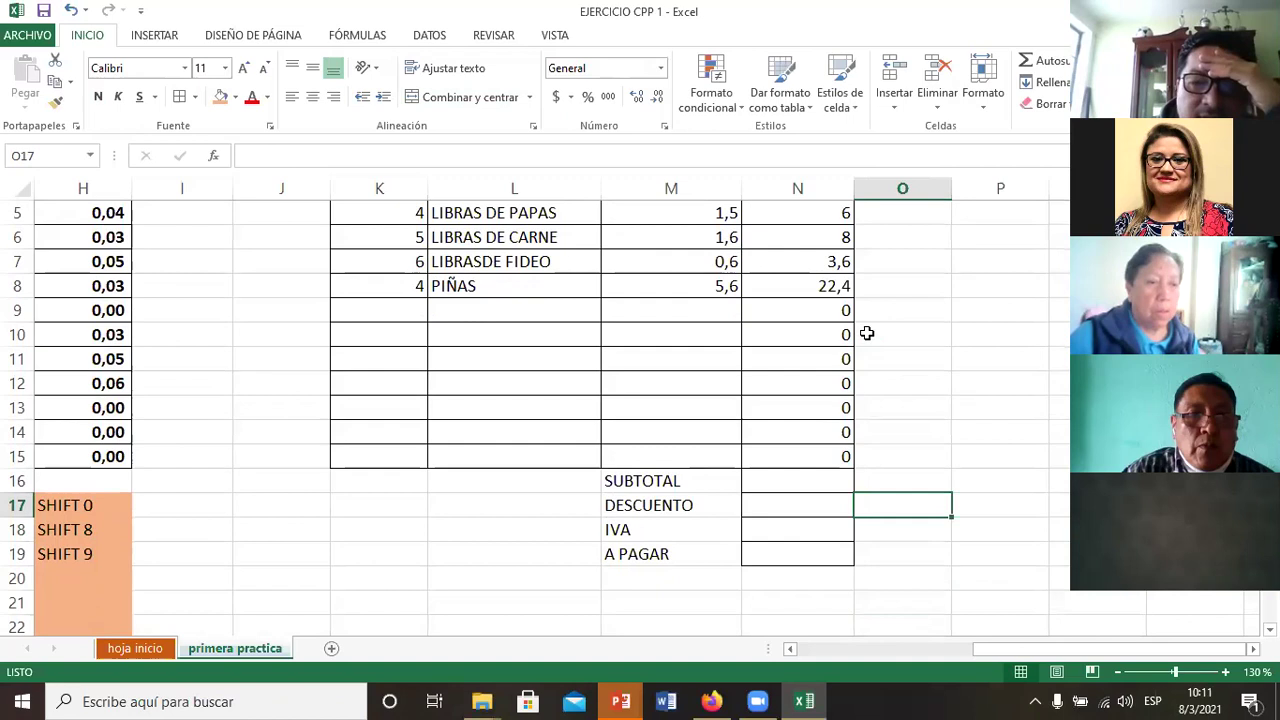
key(Up)
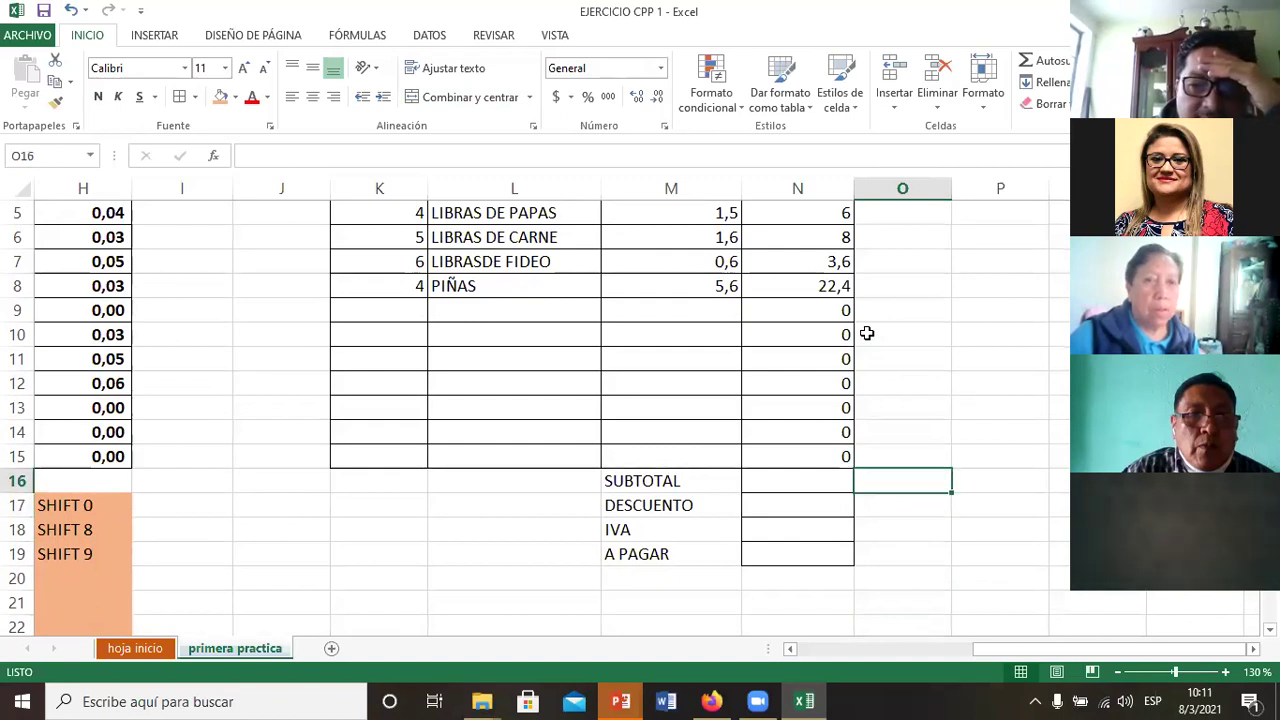
key(Left)
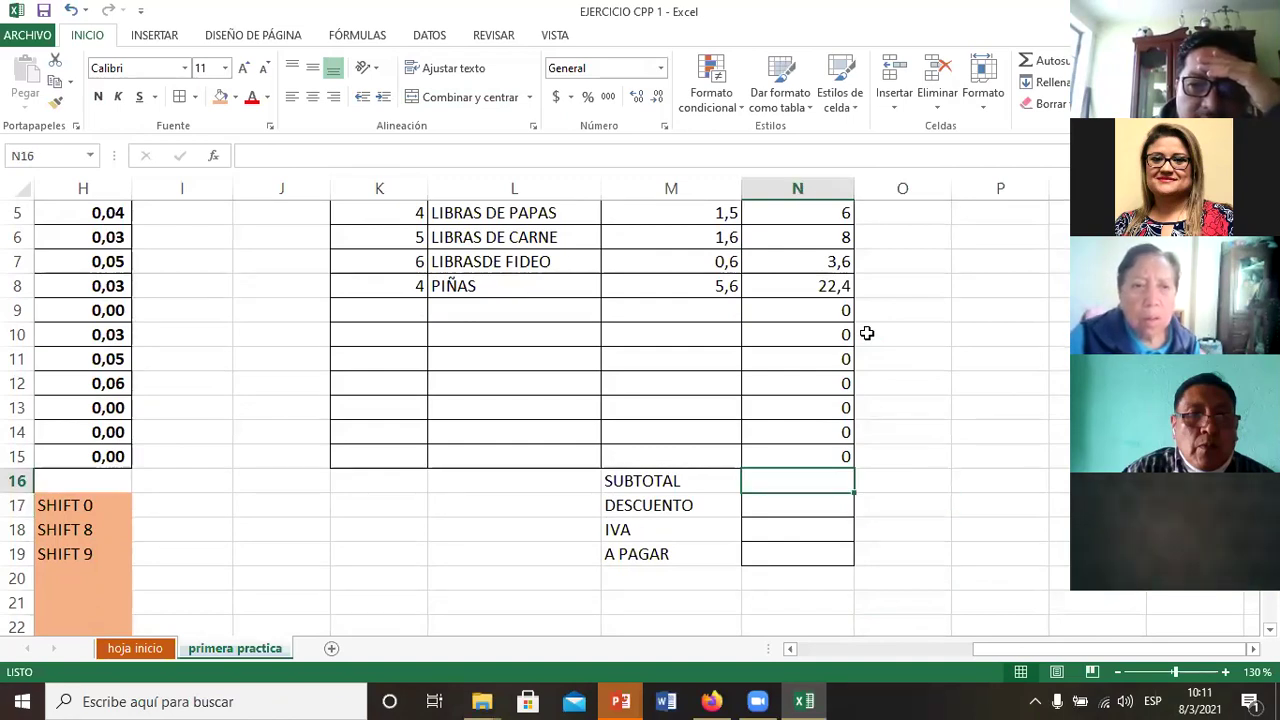
key(Up)
key(Up)
key(Up)
key(Up)
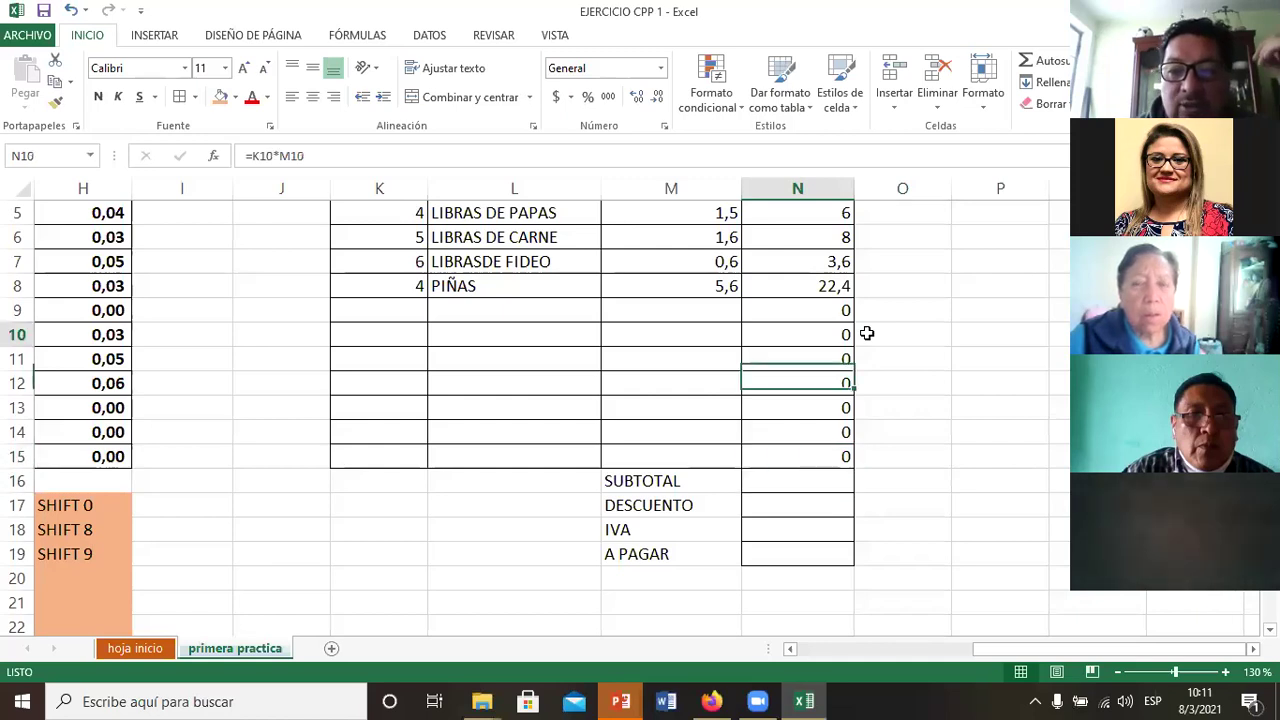
key(Up)
key(Up)
key(Up)
key(Down)
key(Down)
key(Down)
key(Down)
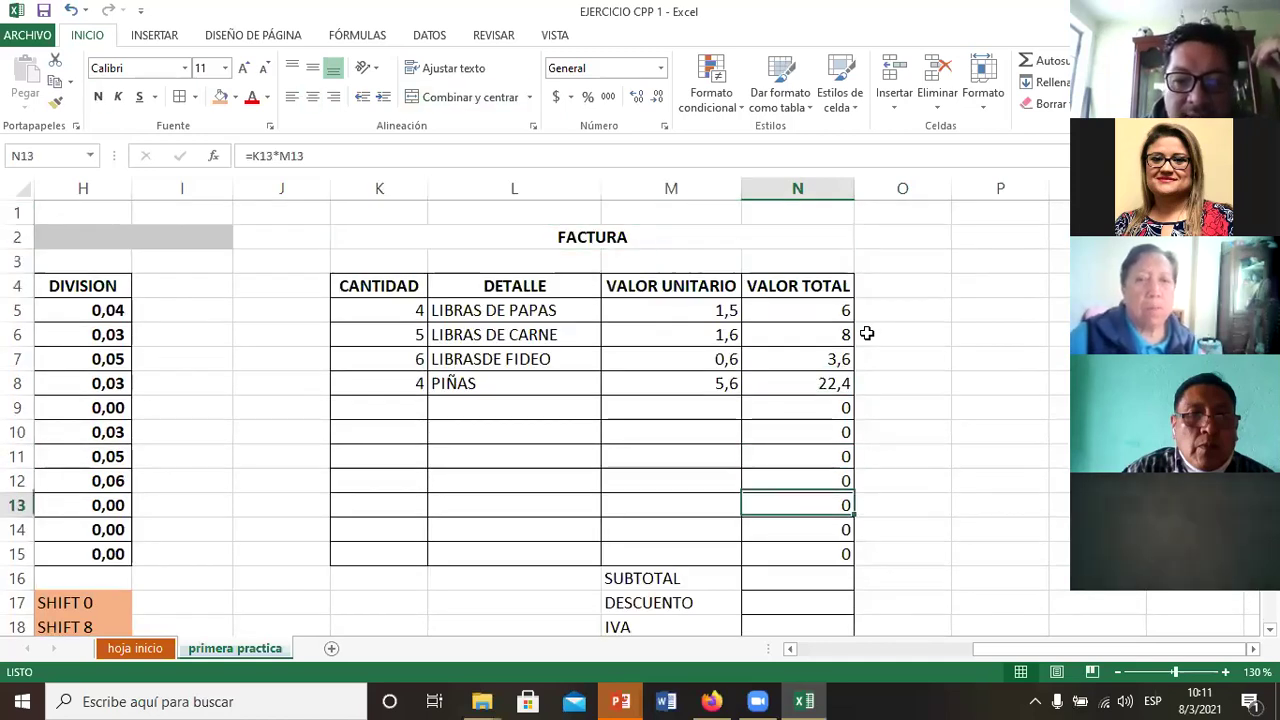
key(Down)
key(Down)
key(Down)
Step: Enter =N5+N6+N7+N8 in N16 so the SUBTOTAL shows 40
text(=)
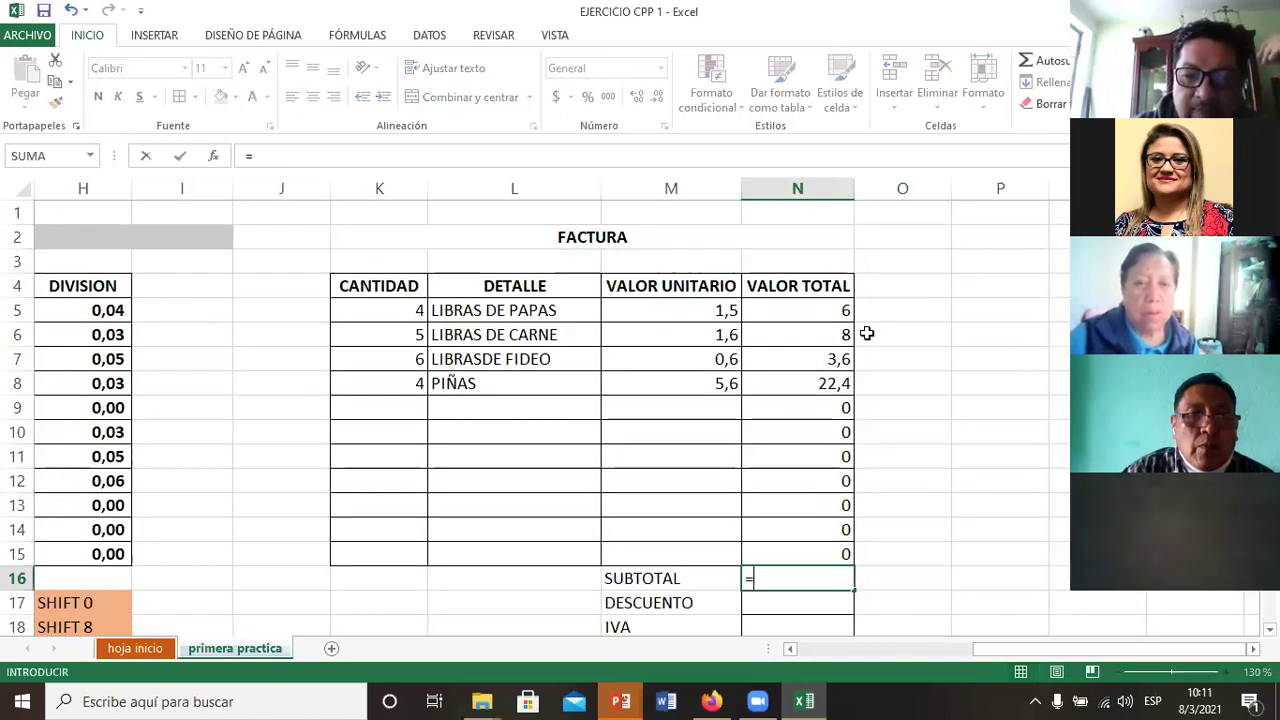
key(Up)
key(Up)
key(Up)
key(Up)
key(Up)
key(Up)
key(Up)
key(Up)
key(Up)
key(Up)
text(+)
key(Up)
key(Up)
key(Up)
key(Up)
key(Up)
key(Up)
key(Up)
key(Up)
key(Up)
key(Up)
text(+)
key(Up)
key(Up)
key(Up)
key(Up)
key(Up)
key(Up)
key(Up)
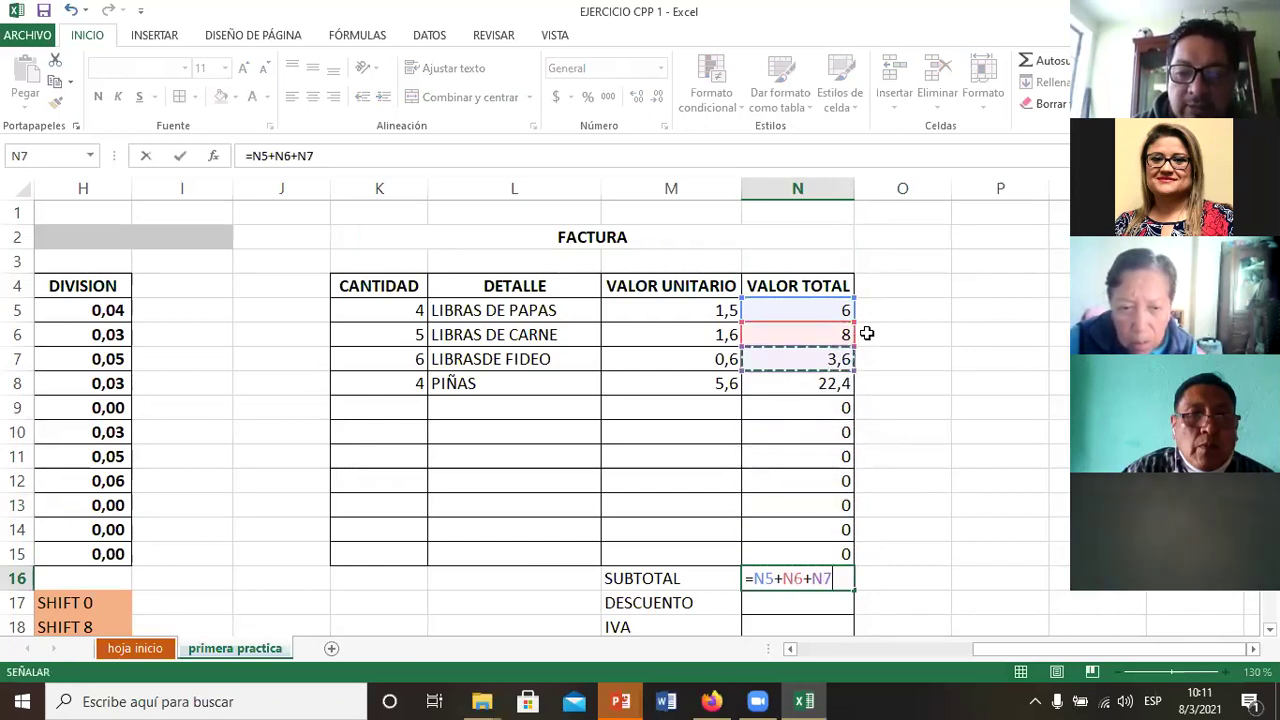
text(+)
key(Up)
key(Up)
key(Up)
key(Up)
key(Up)
key(Up)
key(Up)
key(Up)
key(Return)
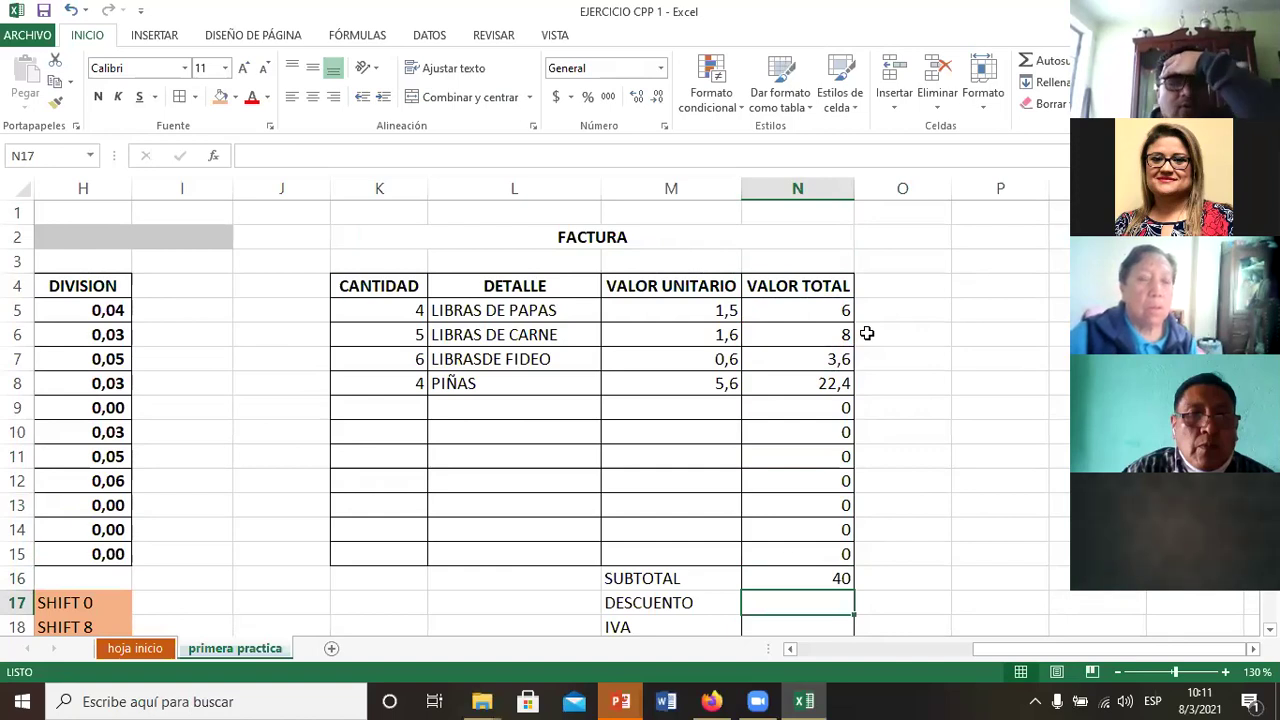
key(Left)
key(Left)
key(Up)
key(Left)
key(Up)
key(Up)
key(Up)
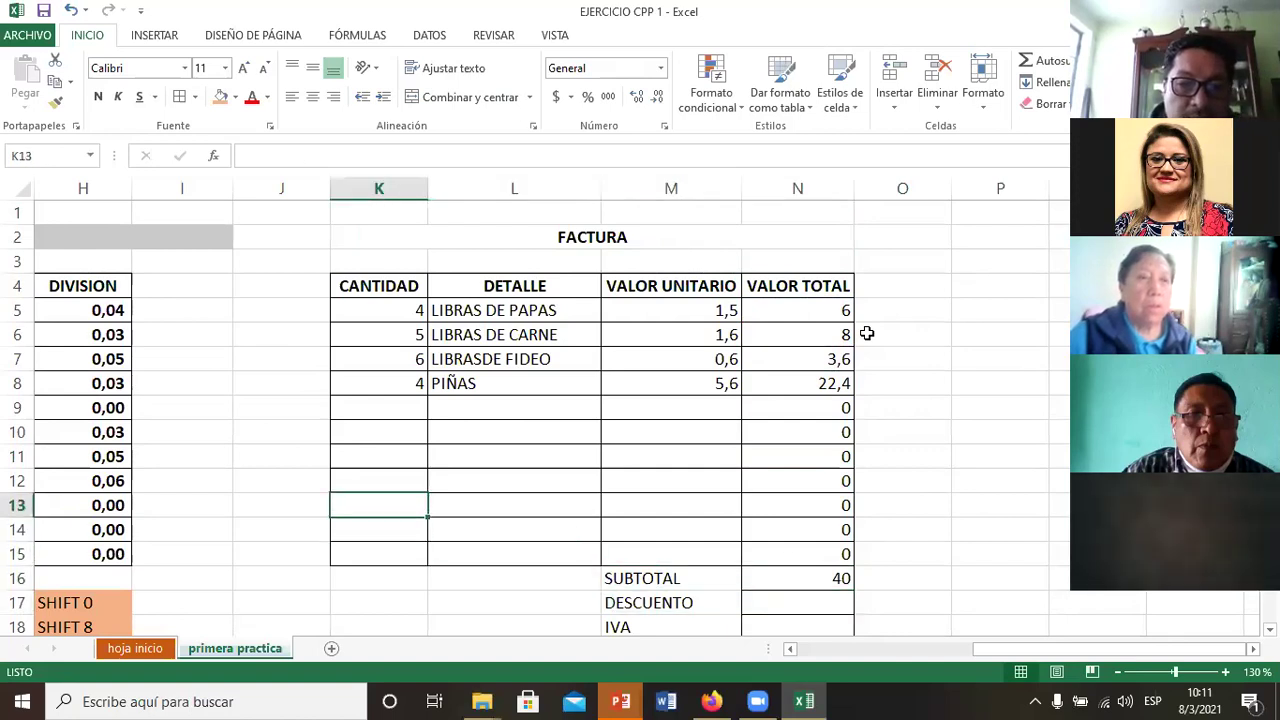
Step: Add an invoice line of 9 LIBRAS DE COLIBFLOR at unit price 0,7 in K9:M9
key(Up)
key(Up)
key(Up)
key(Up)
key(Up)
key(Down)
text(9)
key(Tab)
text(LI)
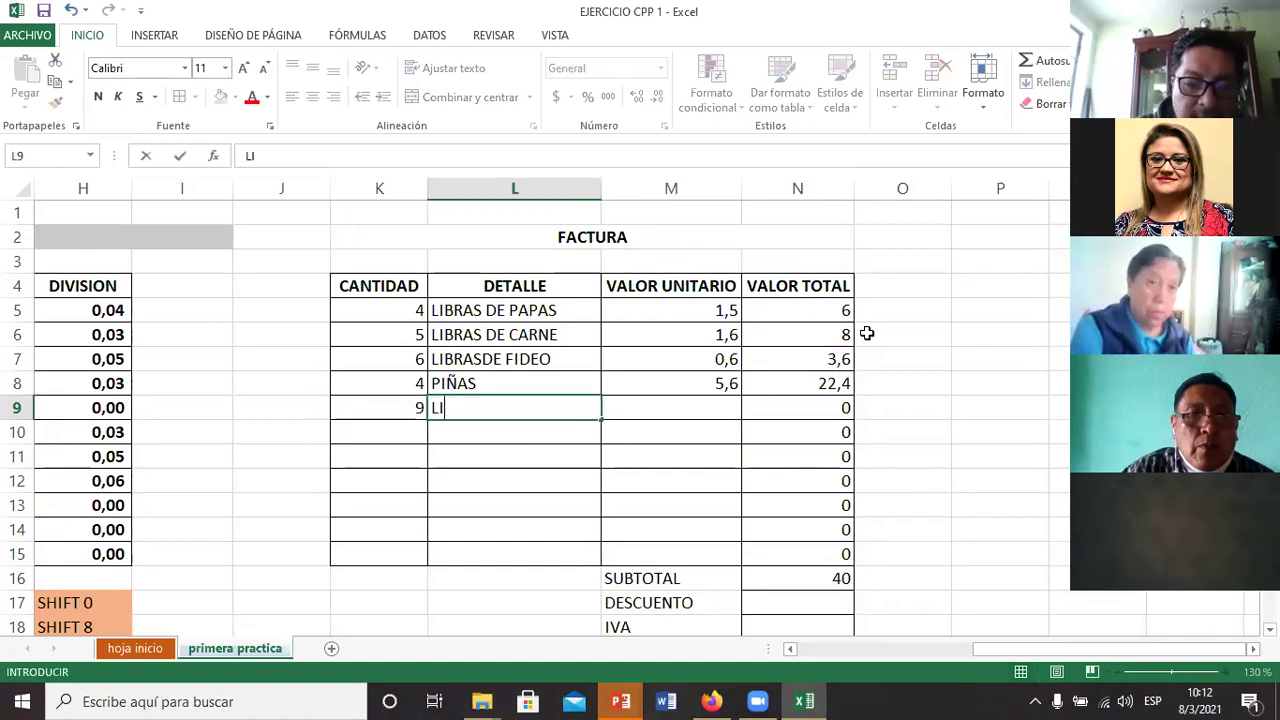
text(BR)
key(BackSpace)
text(BRAS )
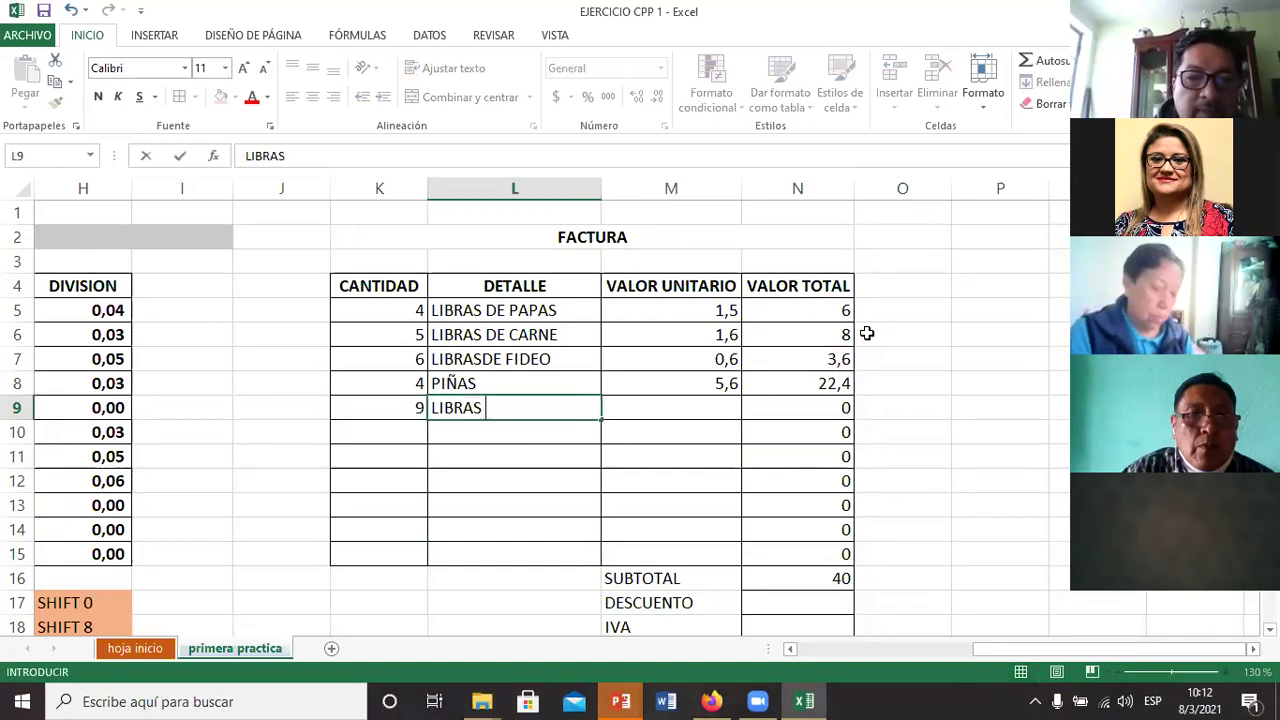
text(DE)
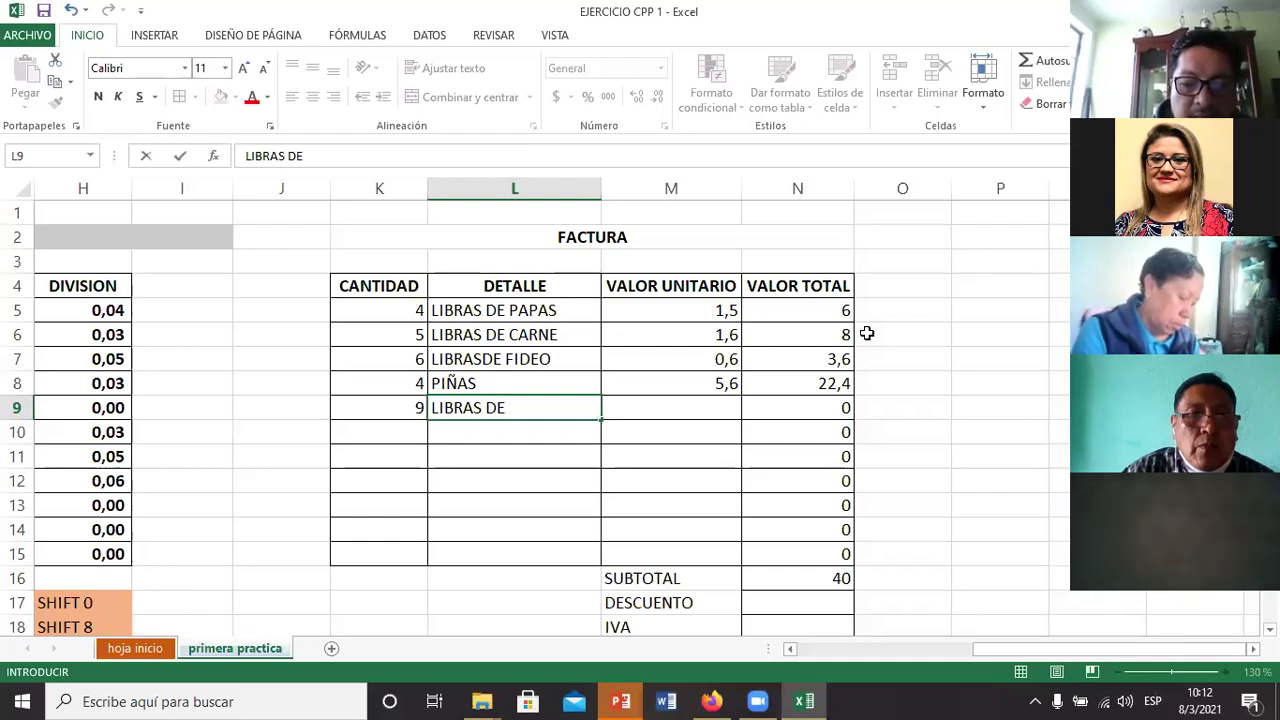
text( COLIB)
key(BackSpace)
text(F)
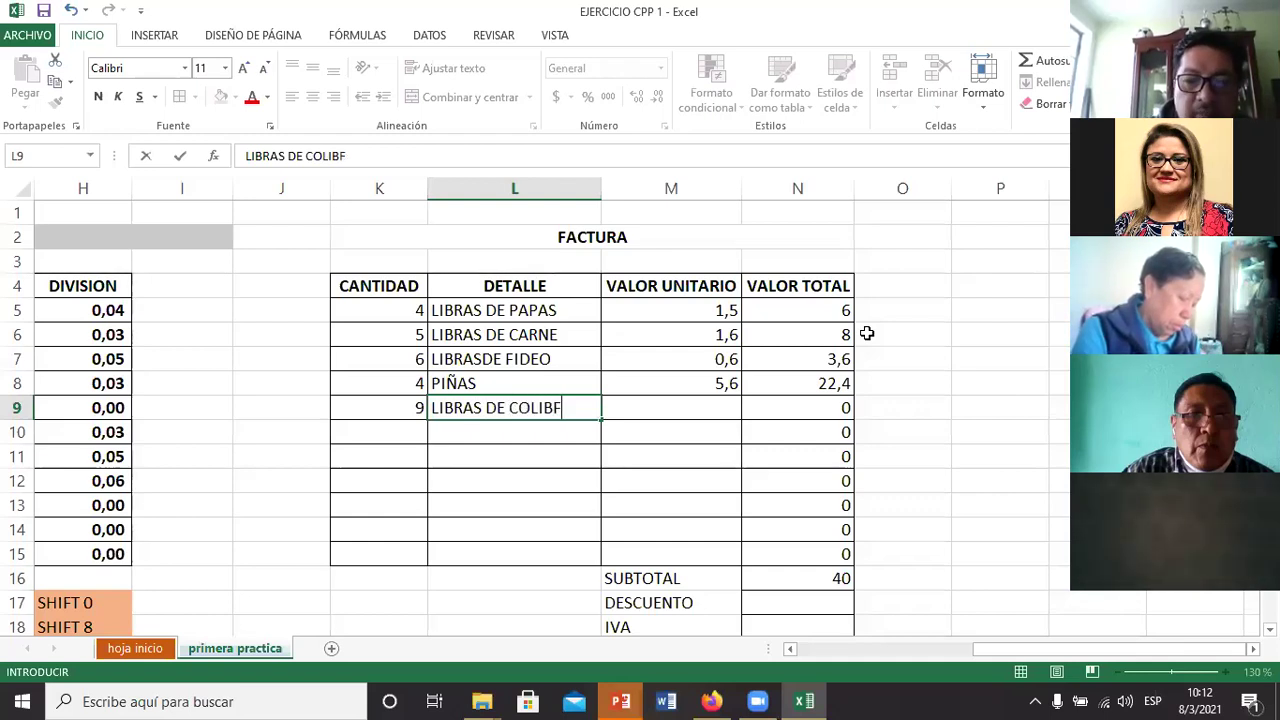
text(LOR)
key(Tab)
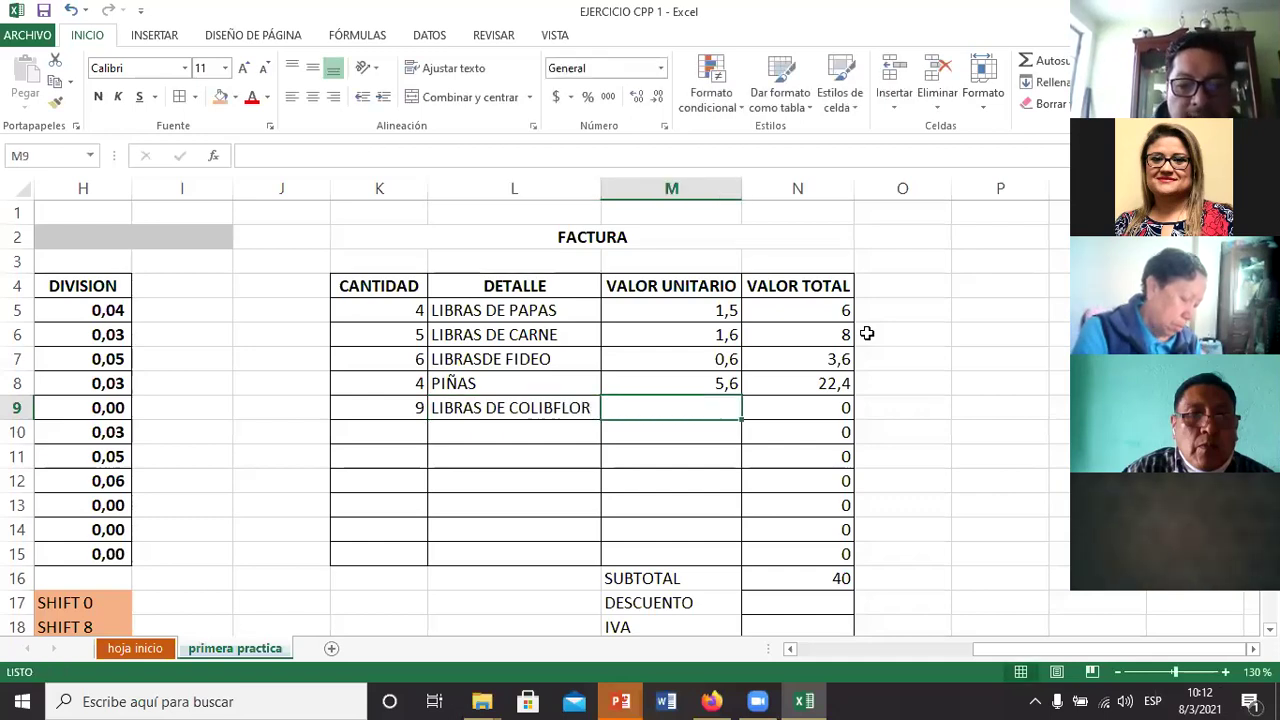
text(7)
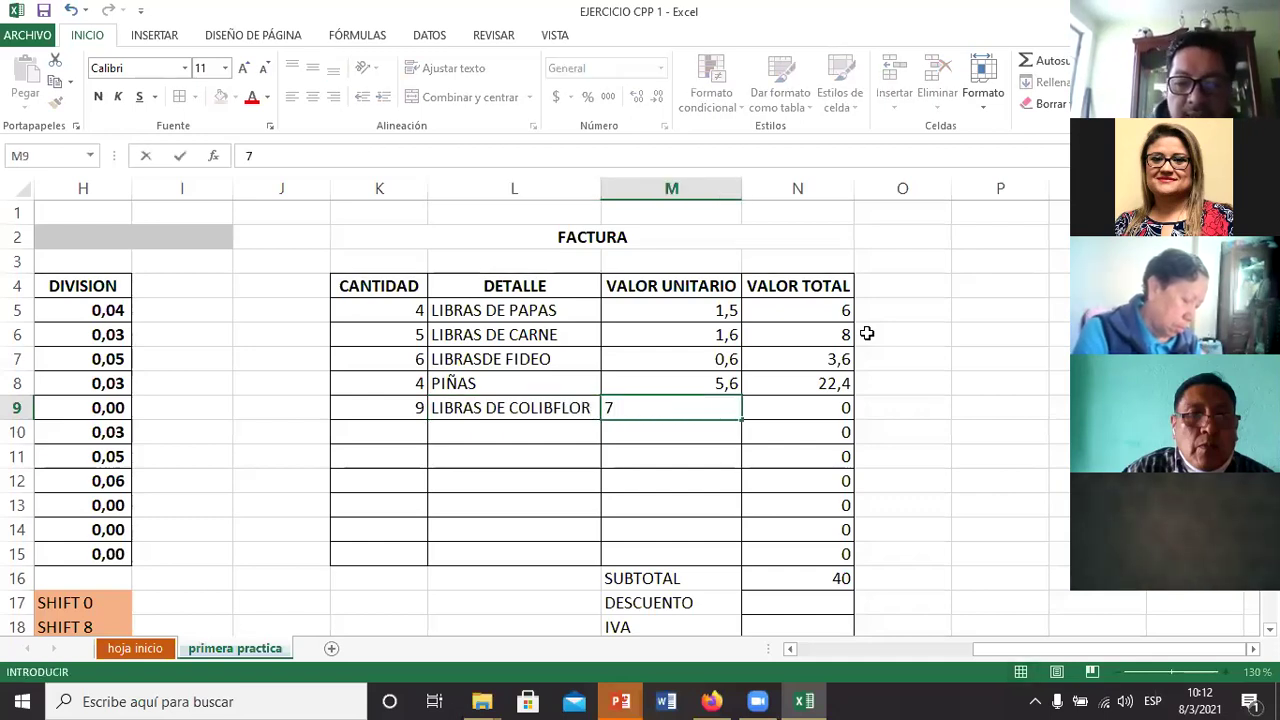
text(0)
text(70)
key(BackSpace)
text(70)
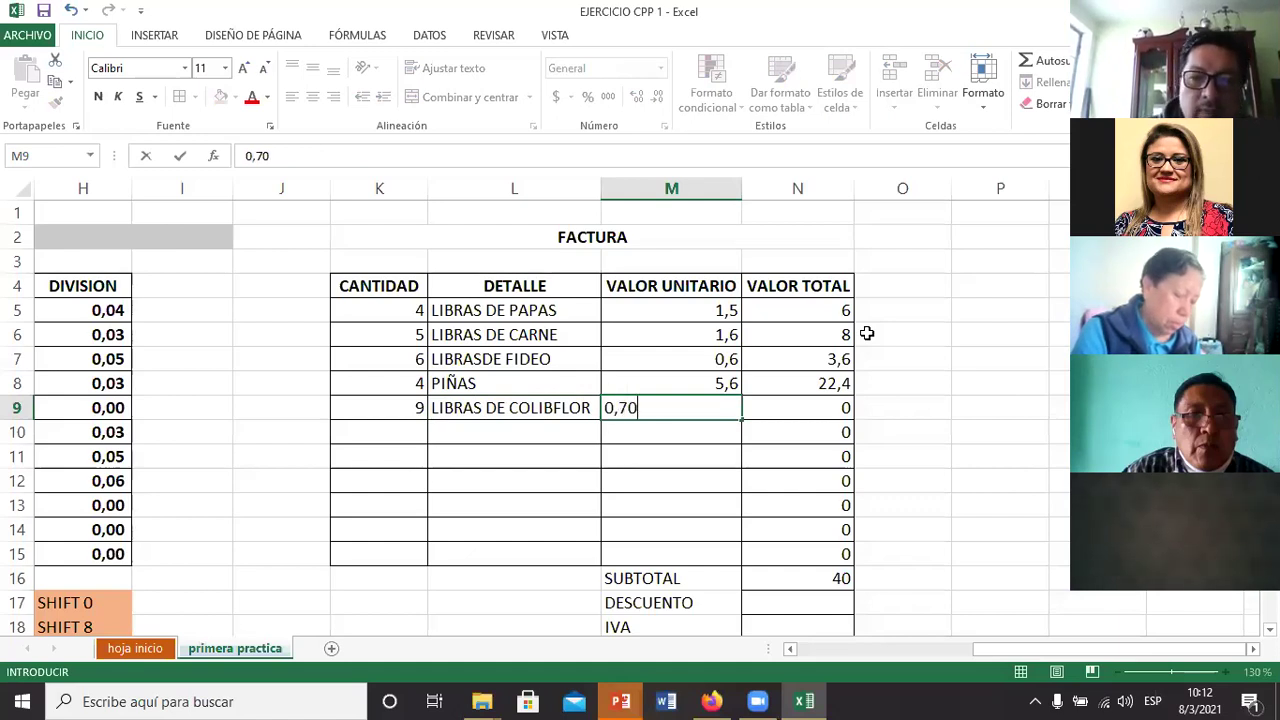
key(Return)
Step: Check the new 6,3 line total and clear the outdated SUBTOTAL formula in N16
key(Right)
key(Up)
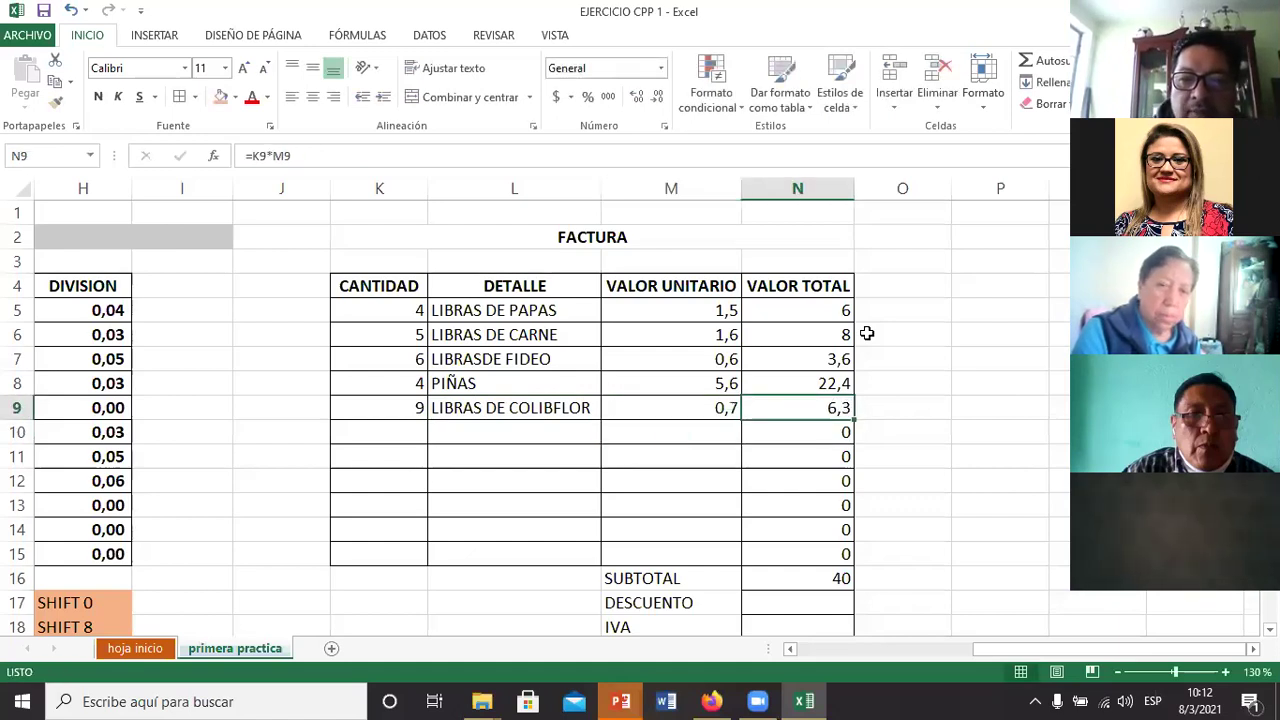
key(Down)
key(Down)
key(Down)
key(Down)
key(Down)
key(Down)
key(Down)
key(F2)
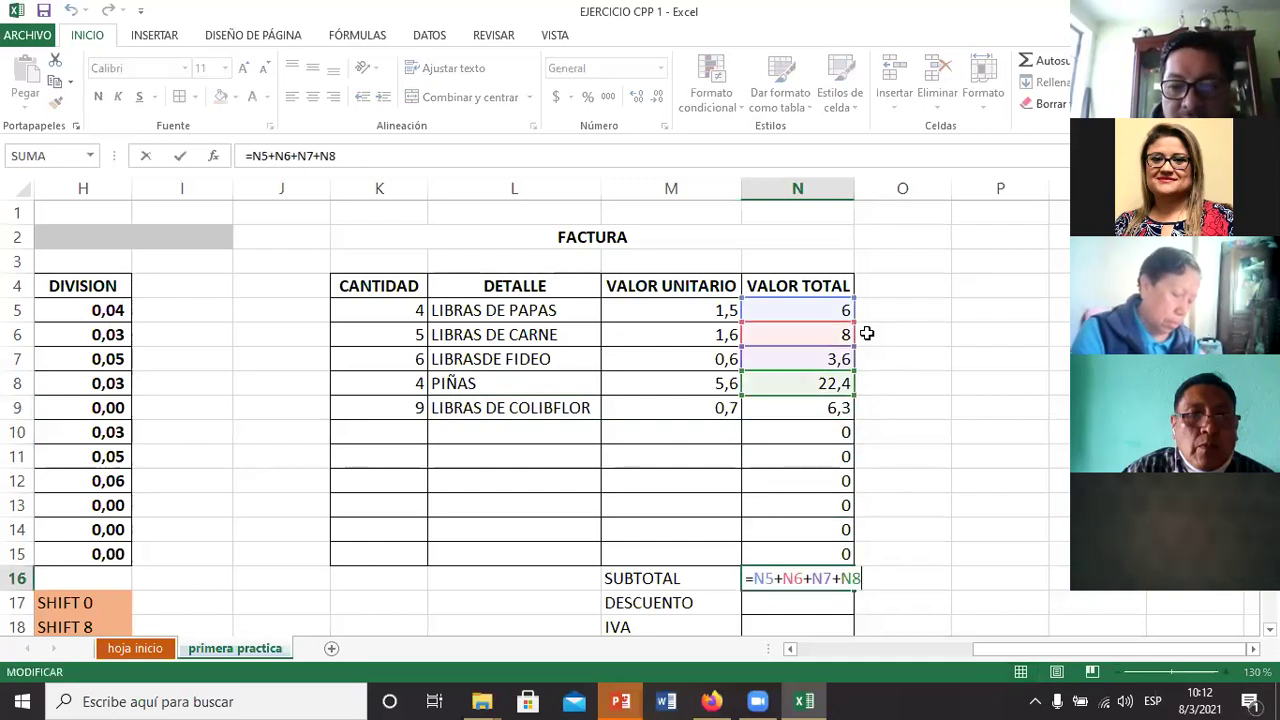
key(ctrl+Return)
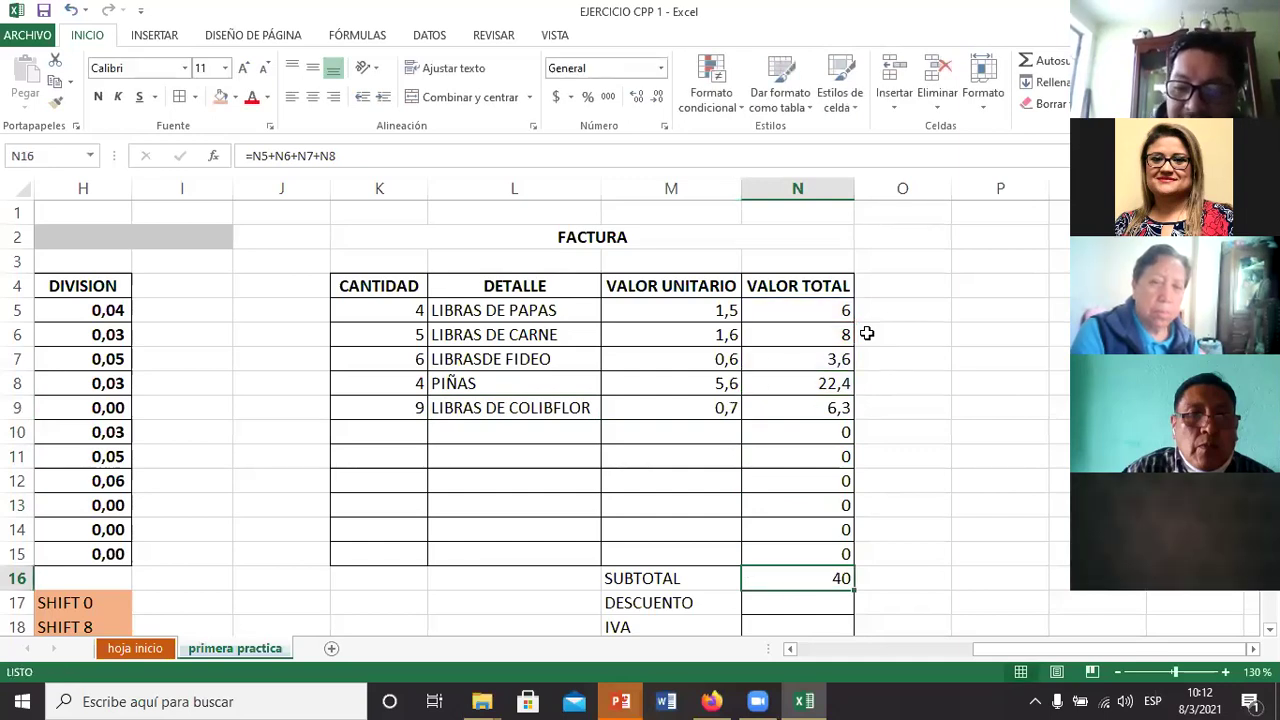
key(Delete)
key(Down)
key(Down)
key(Down)
key(Down)
key(Down)
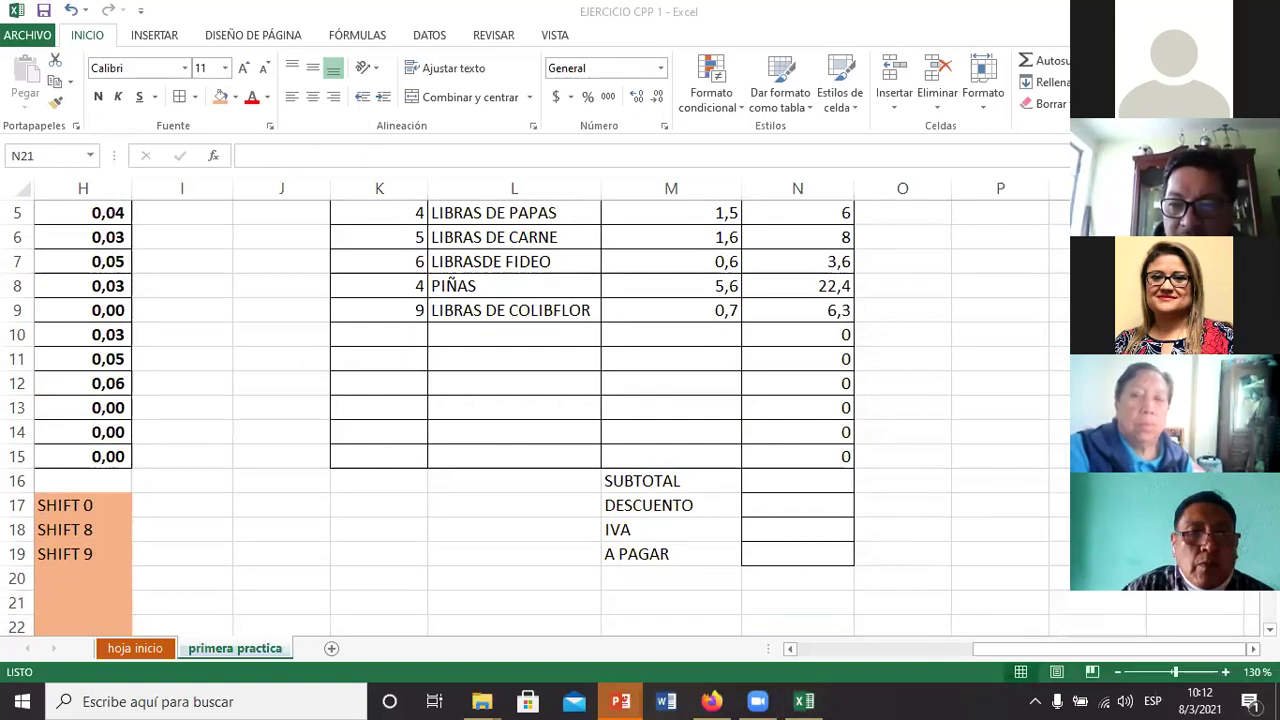
click(902, 485)
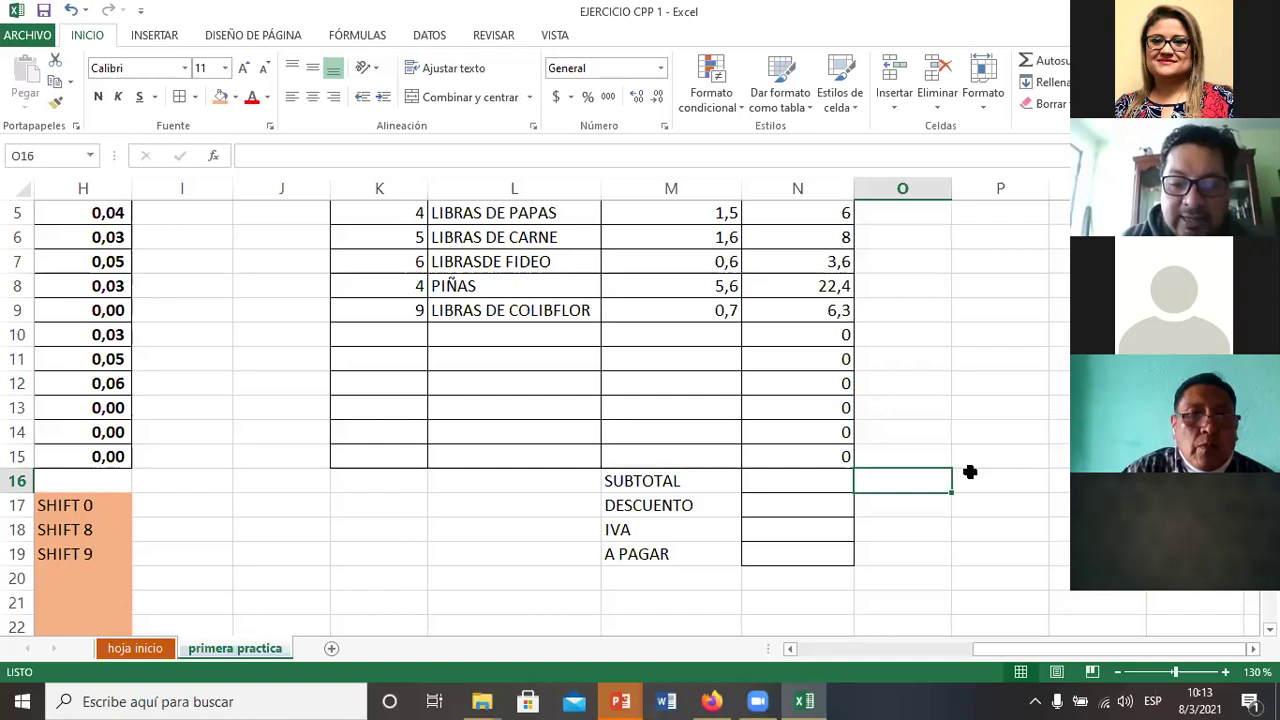
Step: Type the note ESCTRUCTURA FUNCION SUMA in P15 beside the invoice
key(Right)
key(Left)
key(Right)
key(Up)
text(ESCTRICUT)
key(BackSpace)
key(BackSpace)
key(BackSpace)
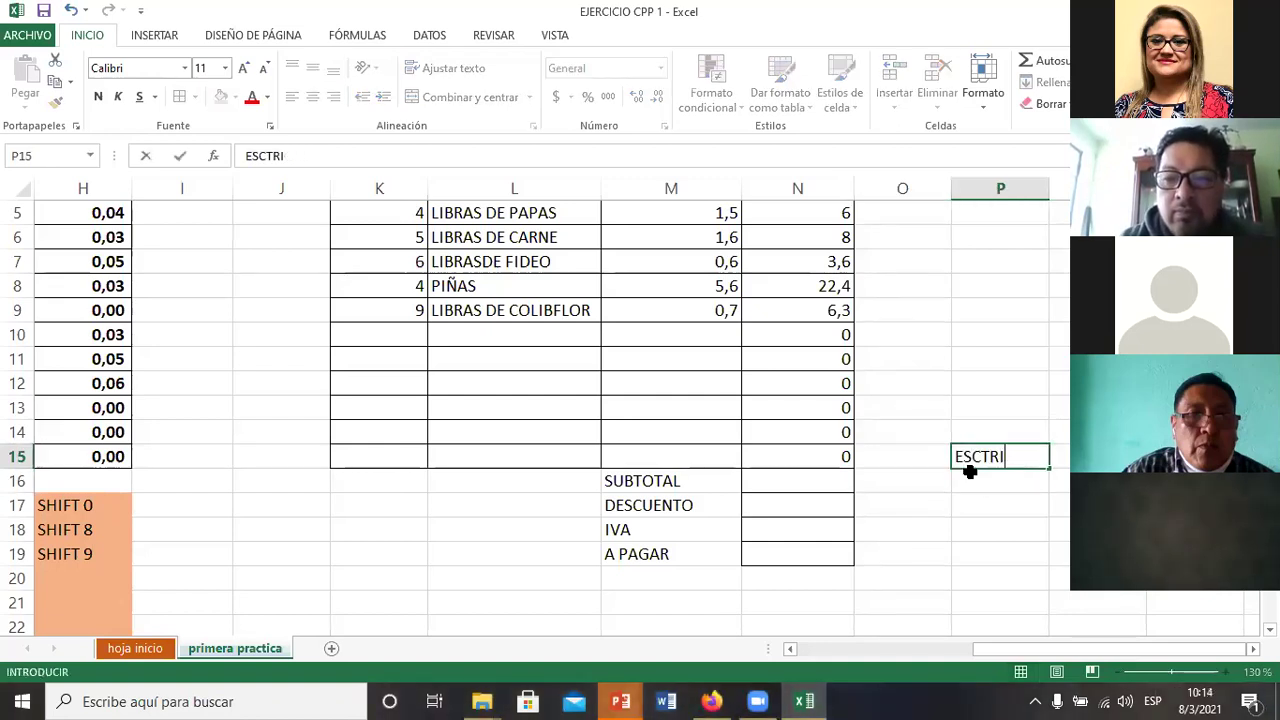
key(BackSpace)
text(UCT)
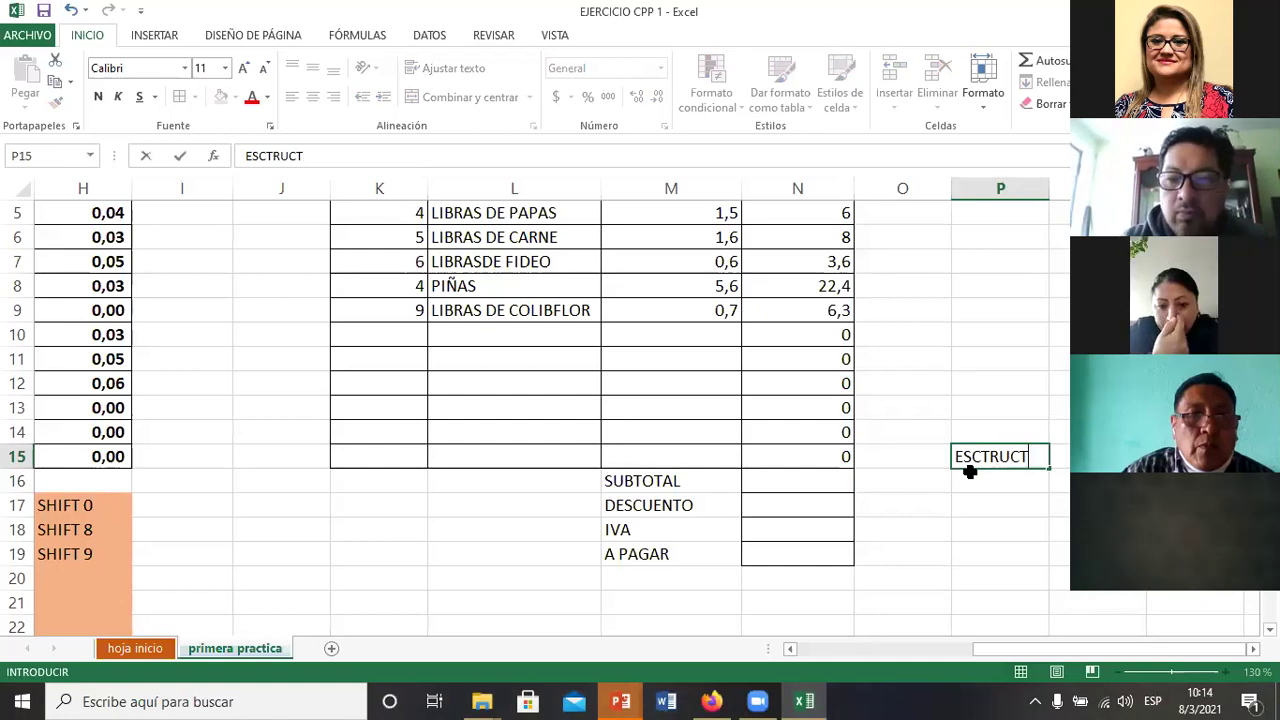
text(URA FUNCION SU)
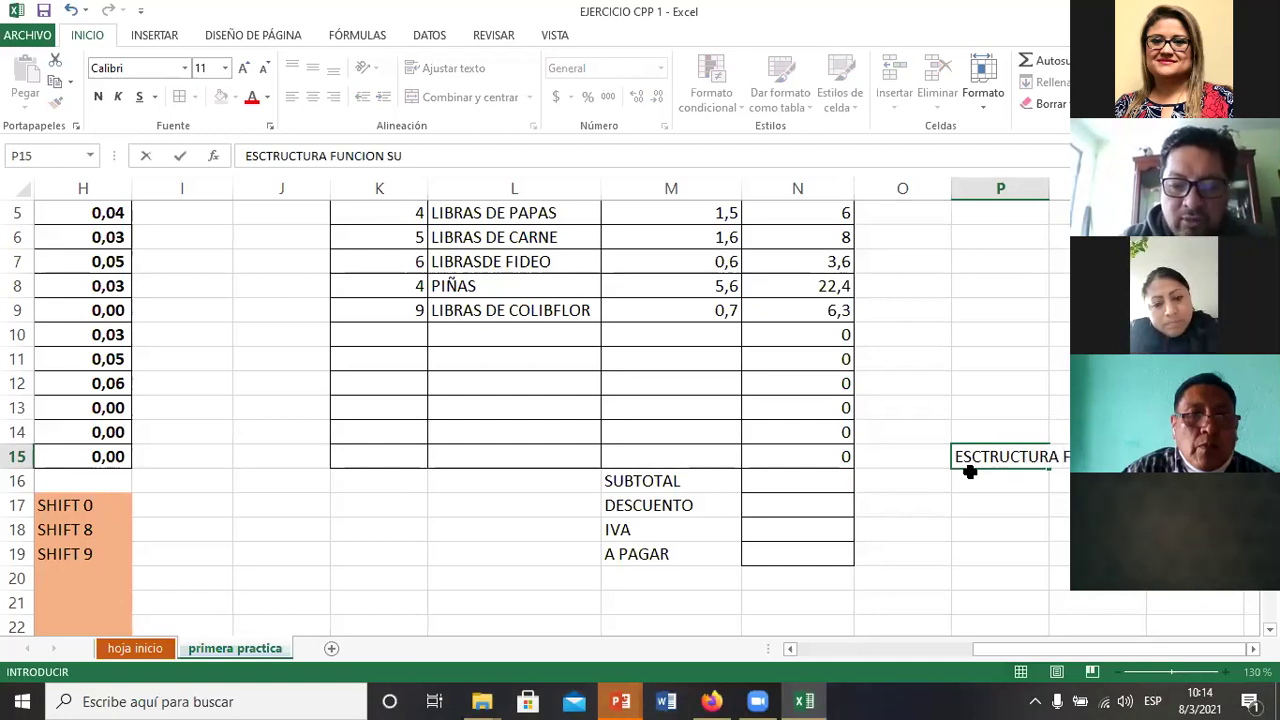
key(Return)
Step: Write the syntax note SUMA(VALR INICIAL:VALOR FINAL) in P16
key(Right)
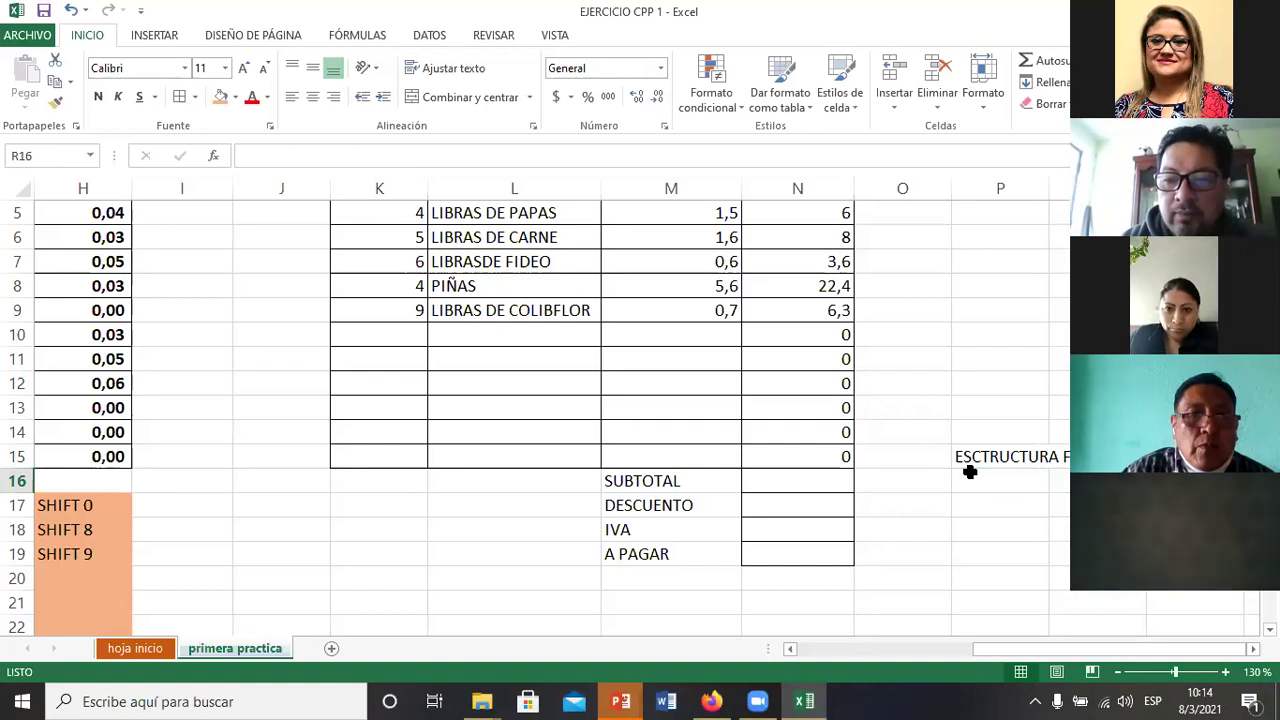
key(Right)
key(Right)
key(Left)
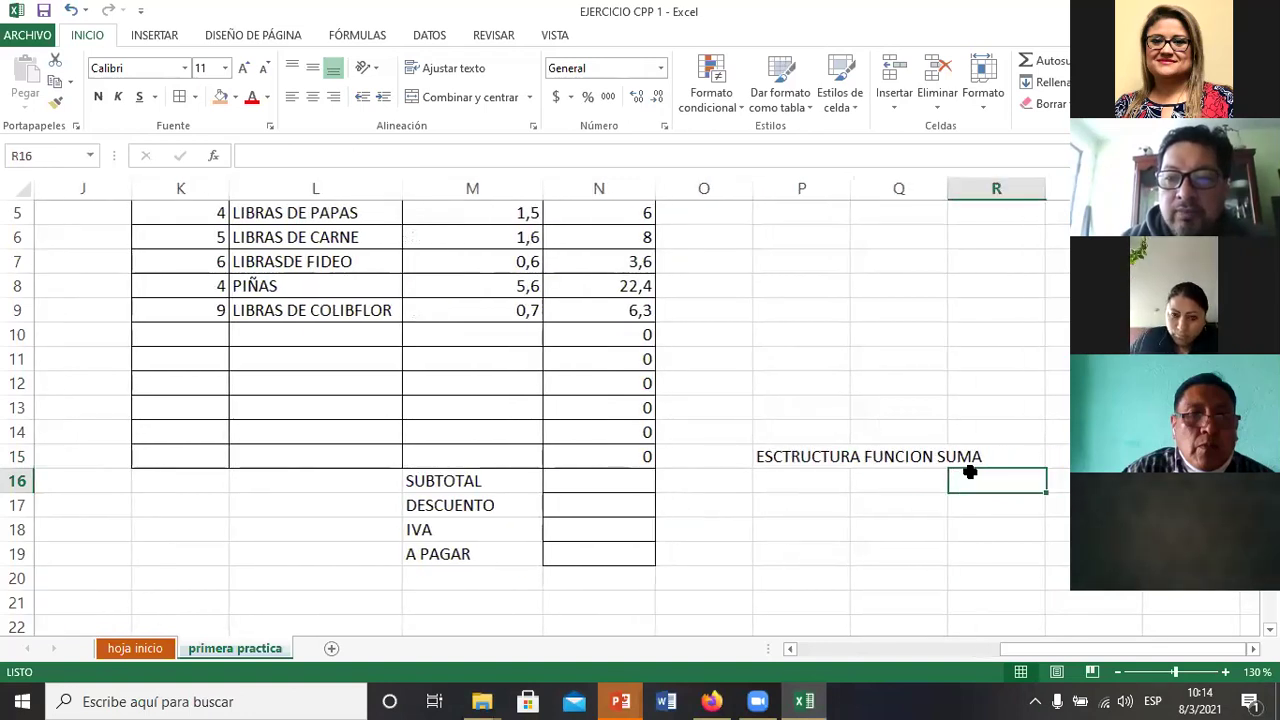
key(Left)
key(Left)
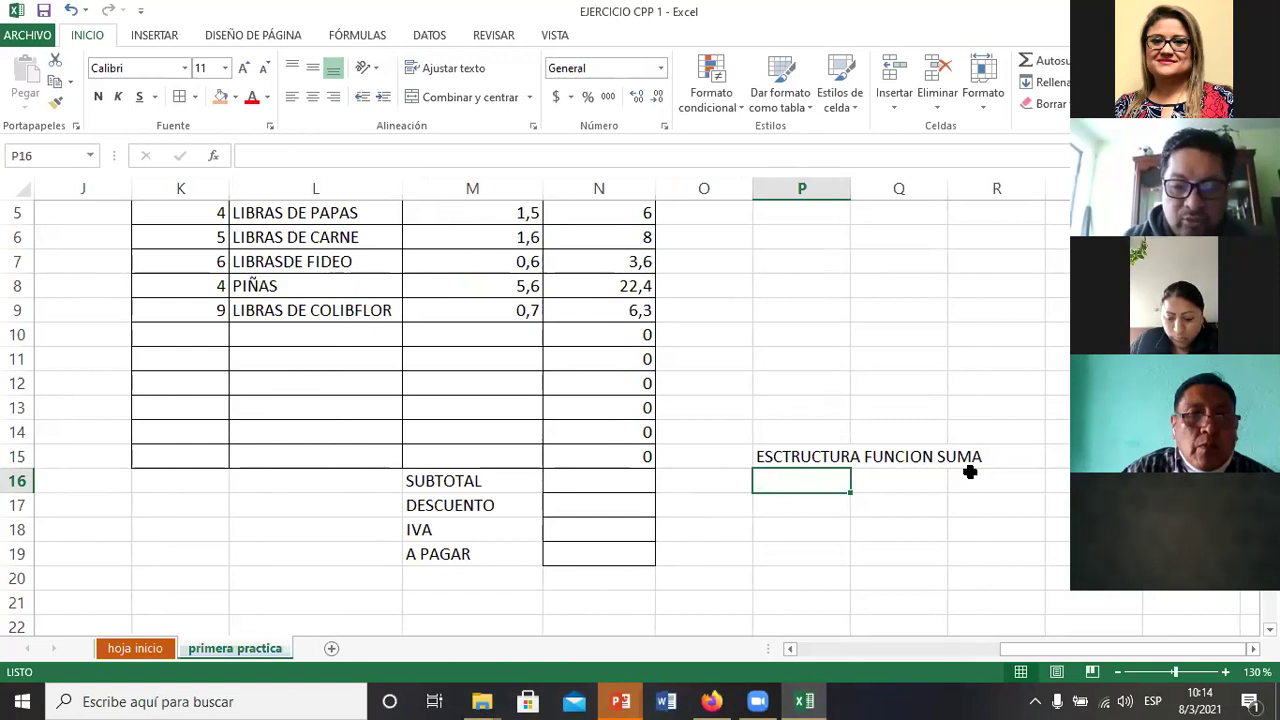
text(SUMA()
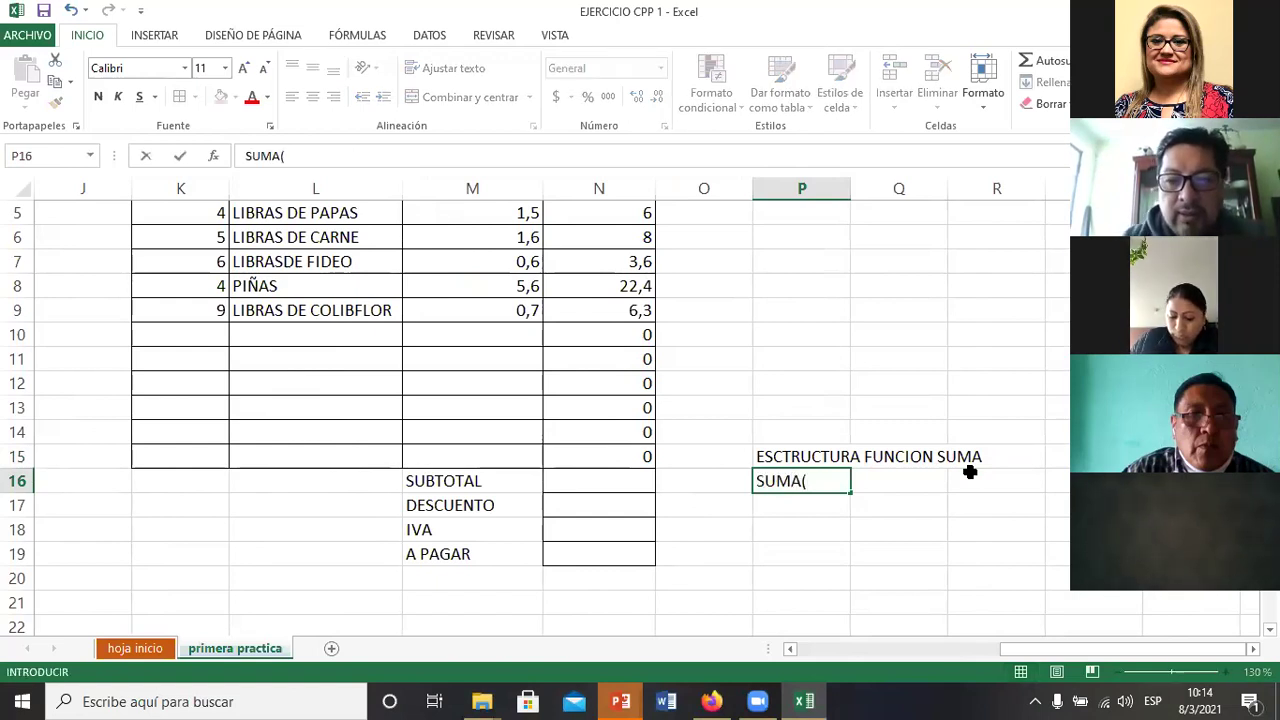
text(VALR INICIAL)
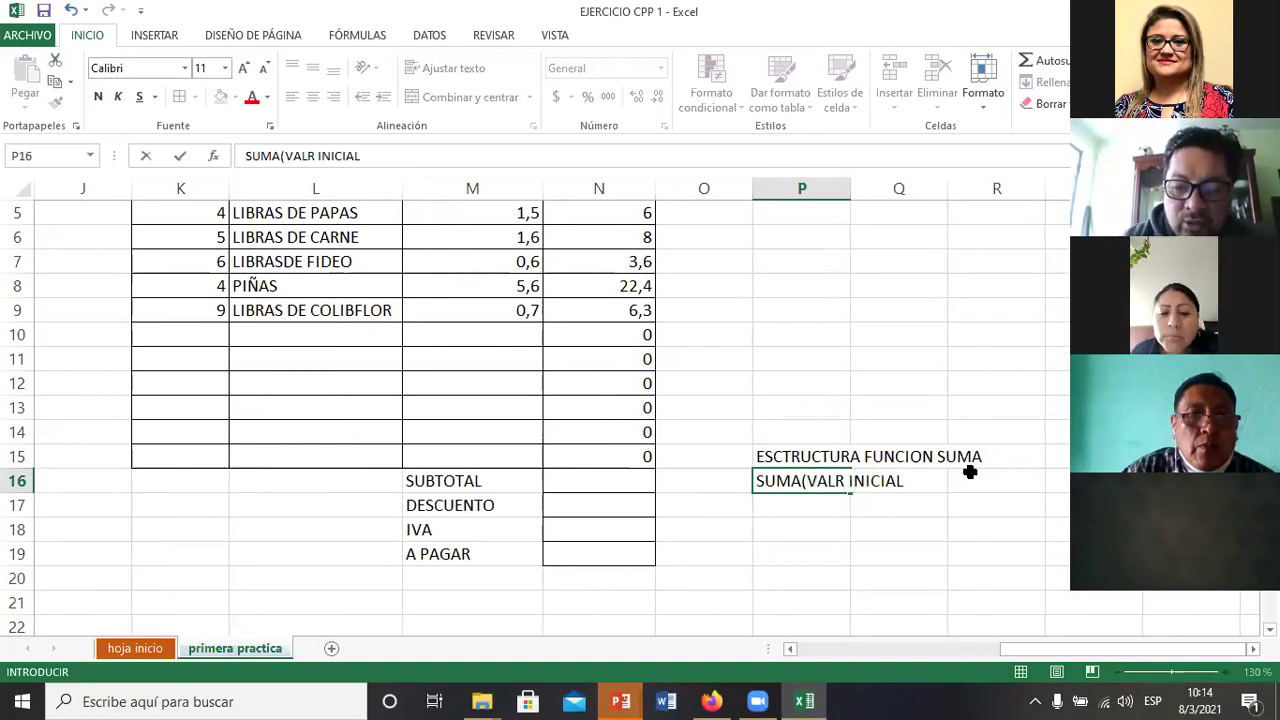
text(:VAL)
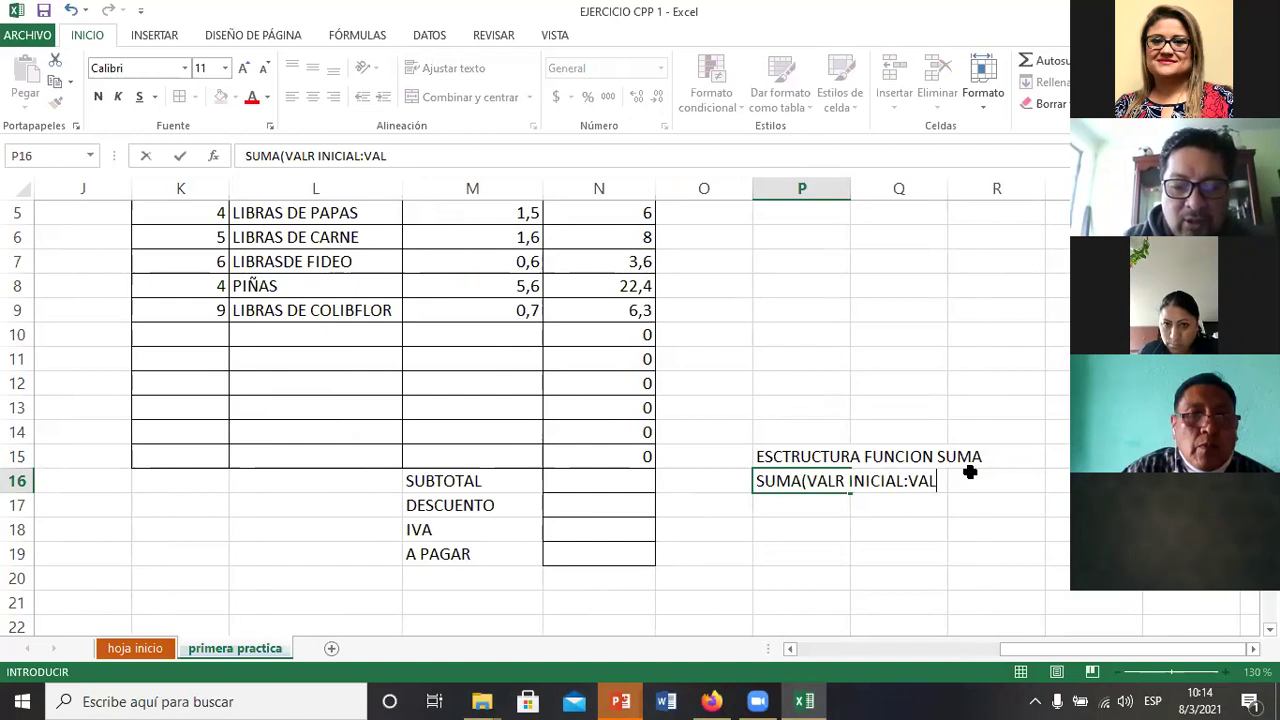
text(OR FINAL)
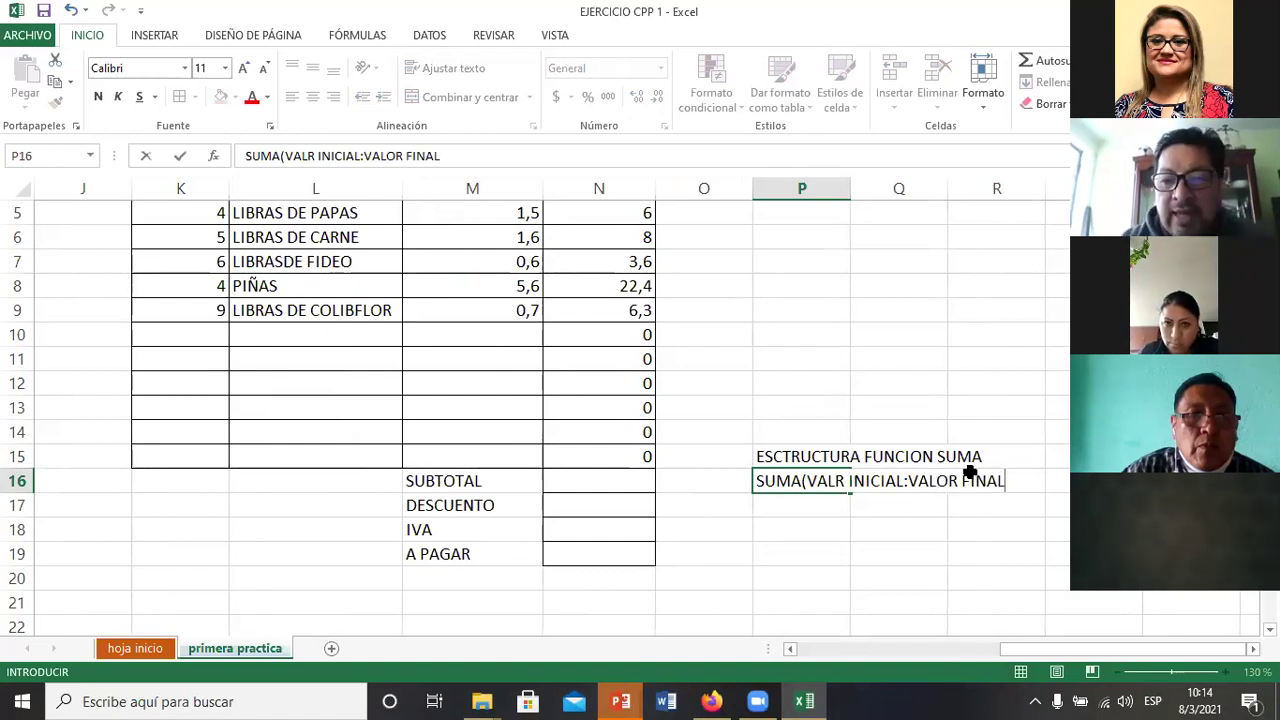
text())
key(Return)
Step: Make the syntax note bold and correct VALR to VALOR
key(Up)
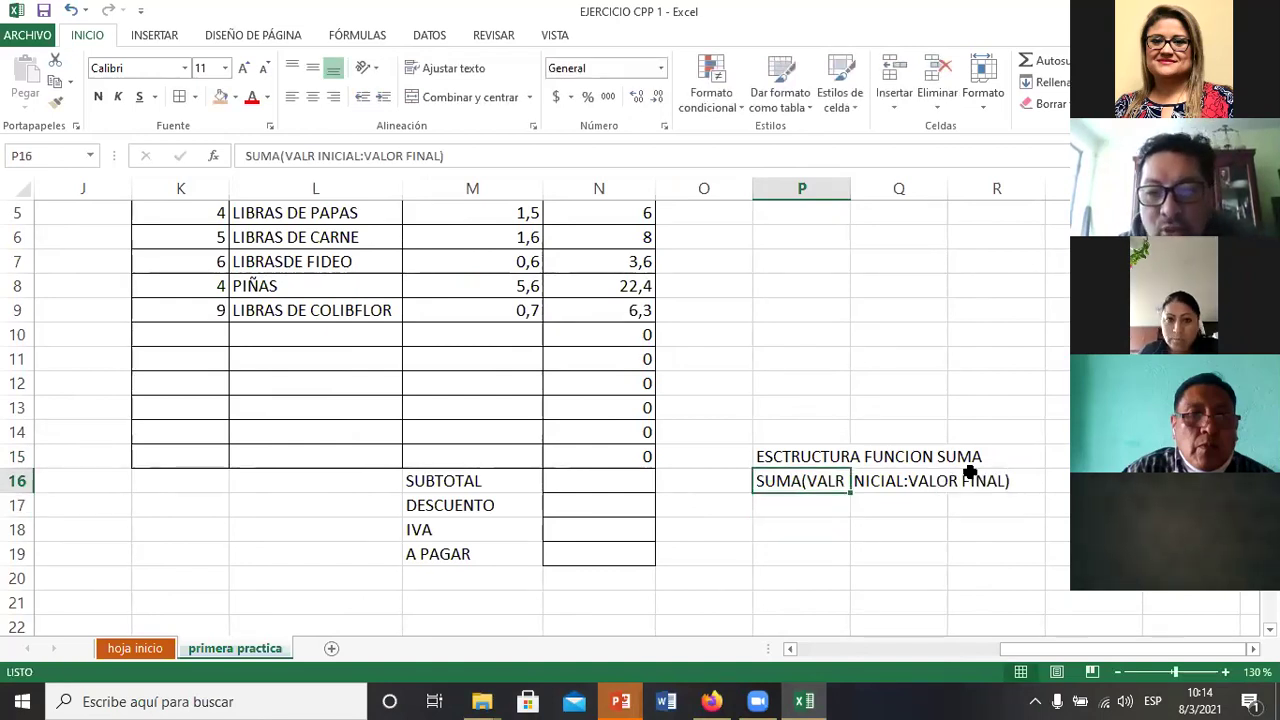
ctrl+click(969, 471)
key(ctrl+n)
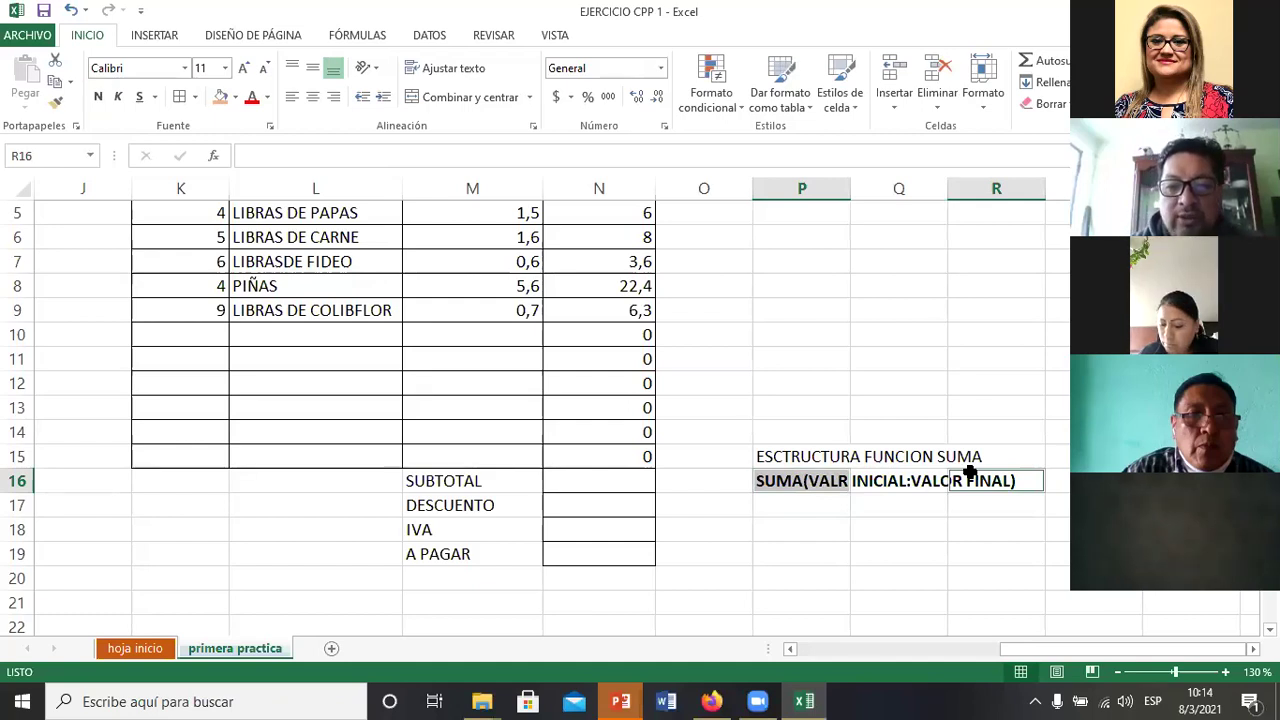
click(969, 474)
double_click(969, 474)
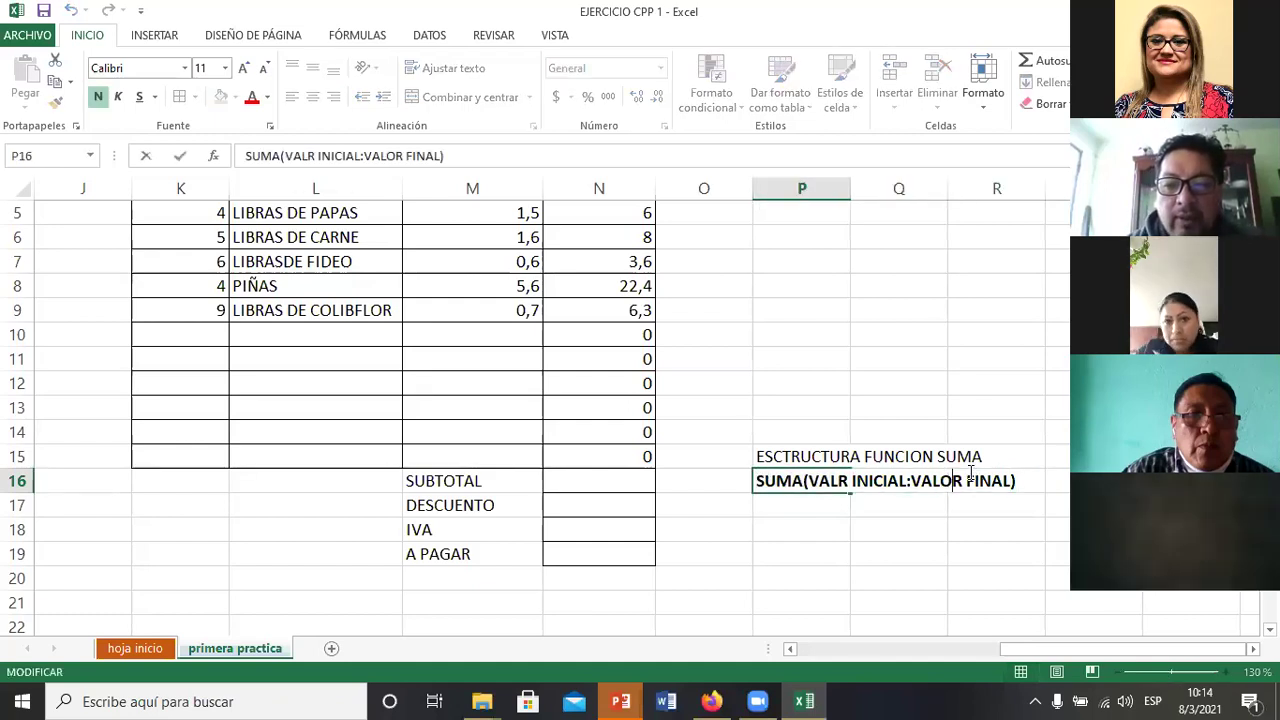
key(Left)
key(Left)
key(Left)
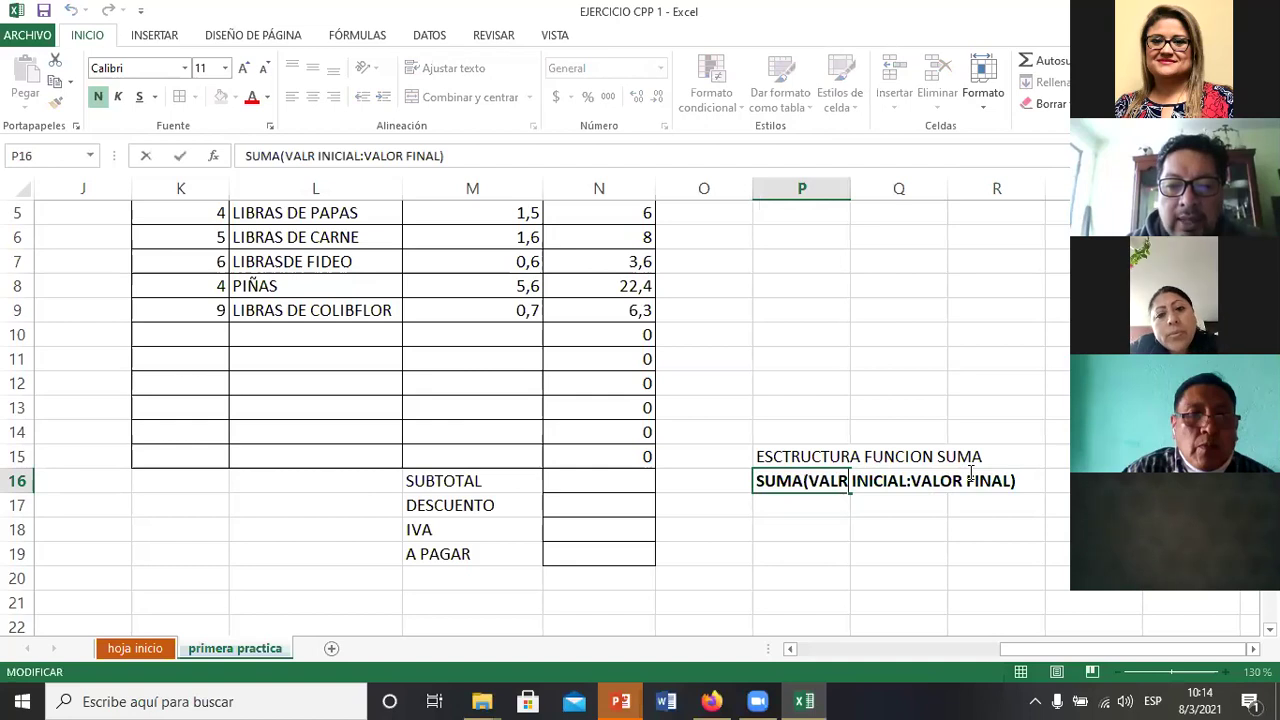
key(Left)
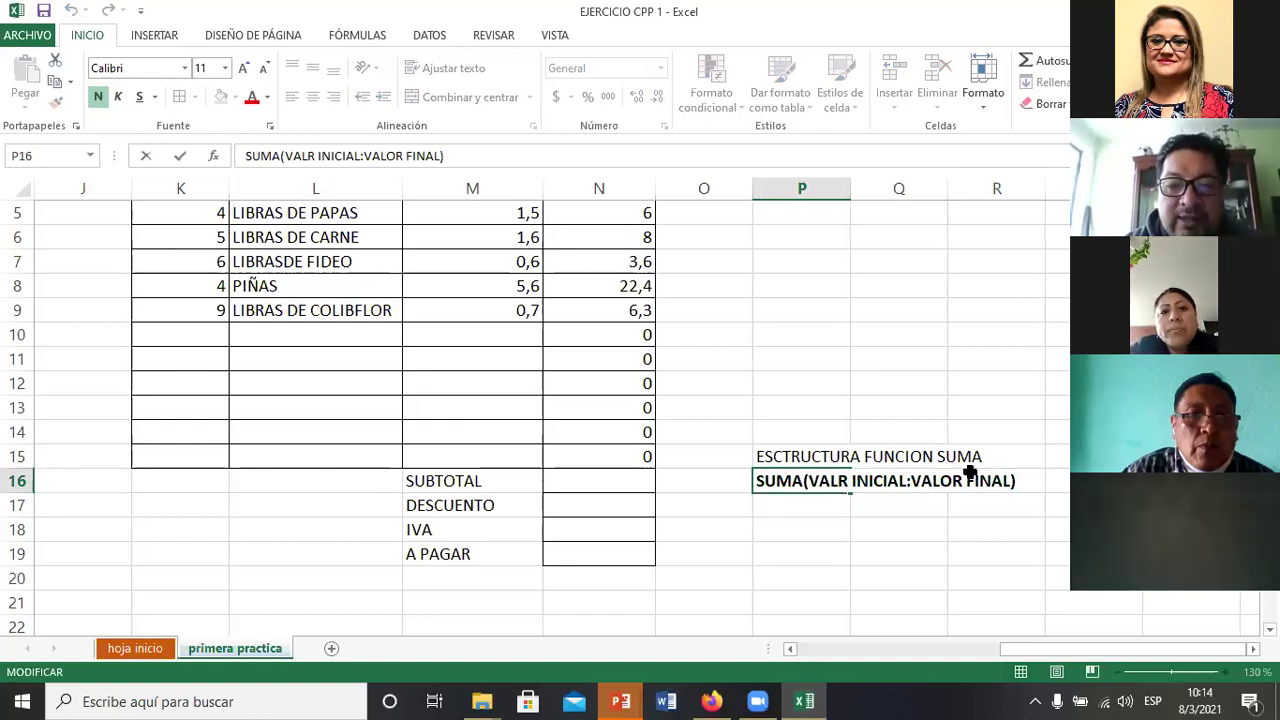
text(O)
key(Return)
key(Left)
key(Up)
Step: Enter =SUMA(N5:N15) in N16 so the SUBTOTAL shows 46,3
key(Left)
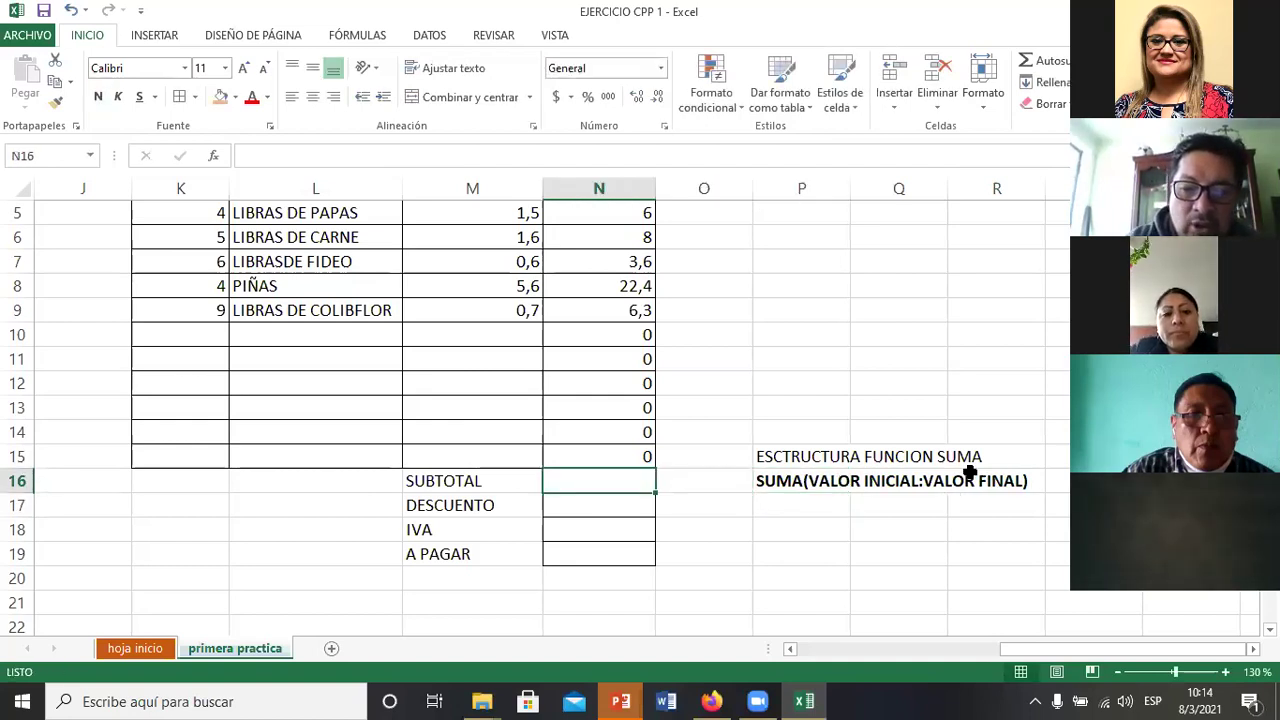
text(=SUMA()
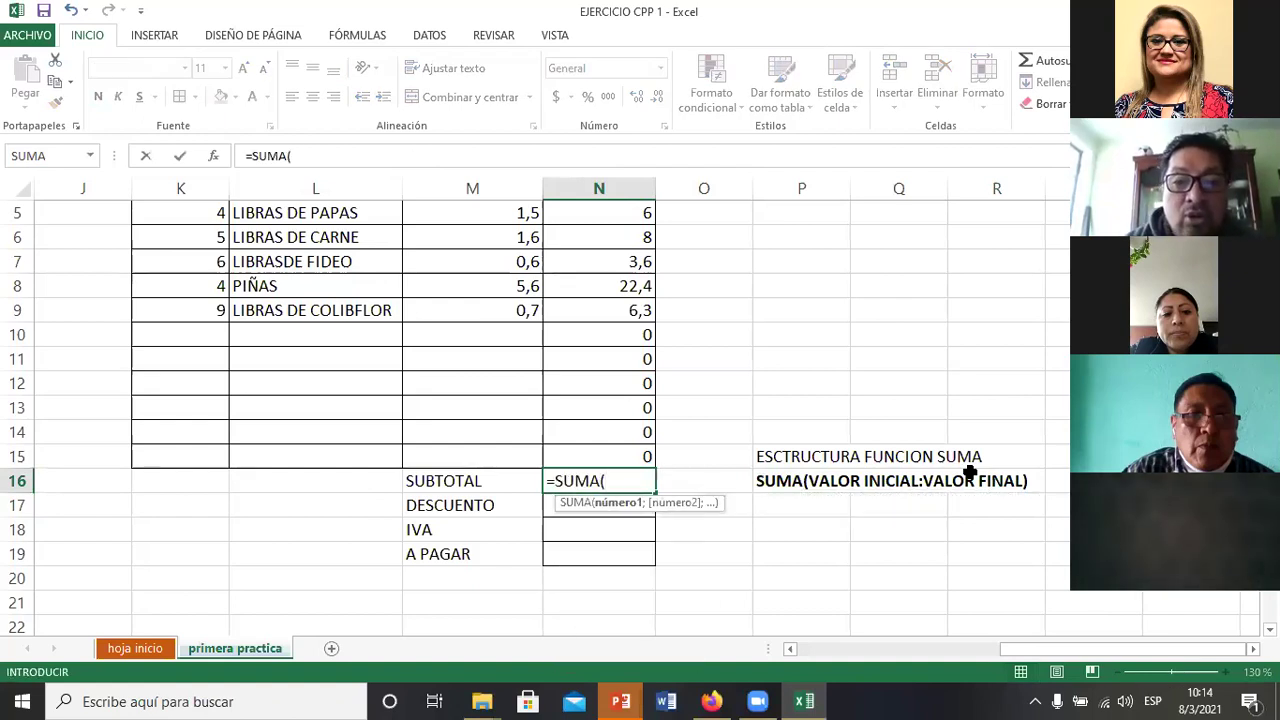
key(Up)
key(Up)
key(Up)
key(Up)
key(Up)
key(Up)
key(Up)
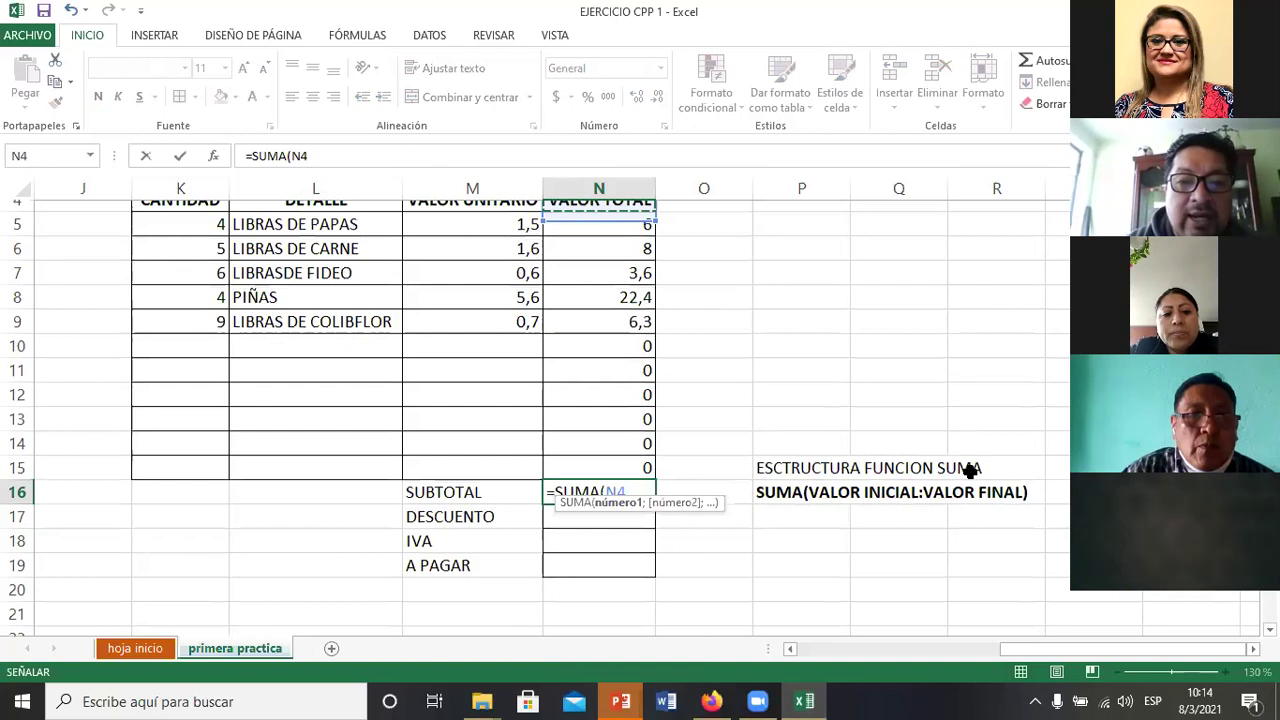
key(Down)
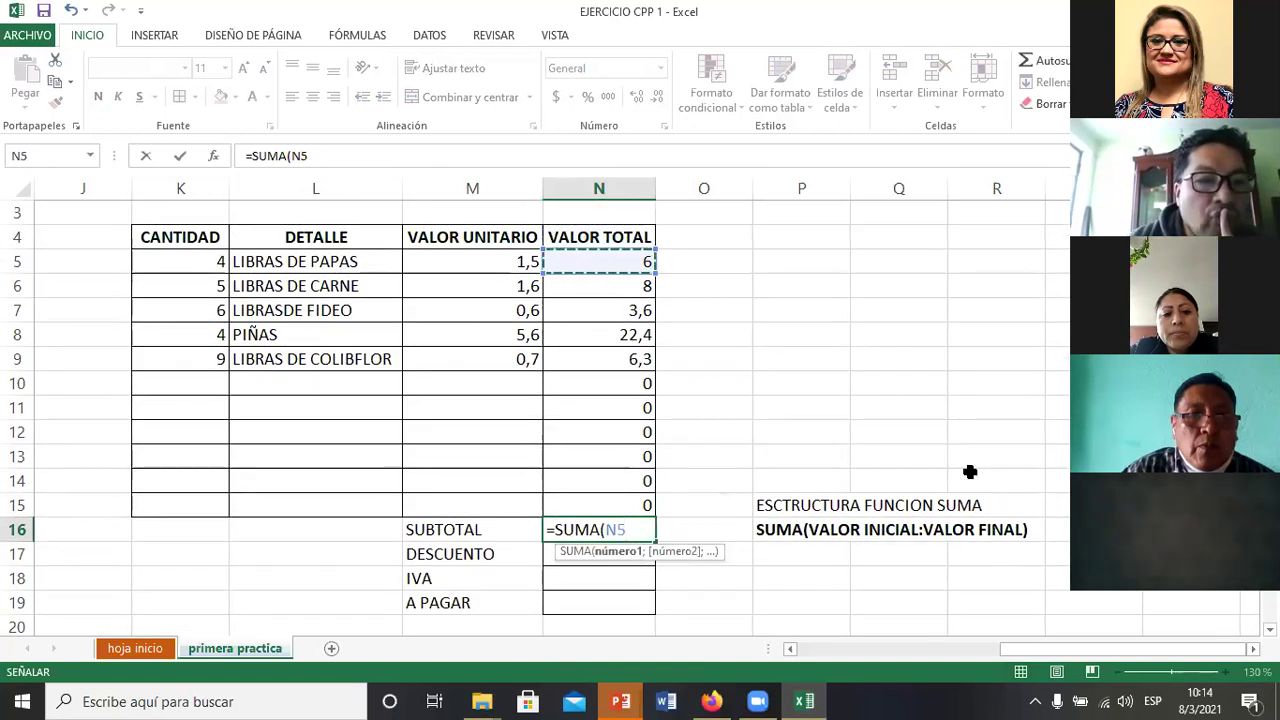
text(;)
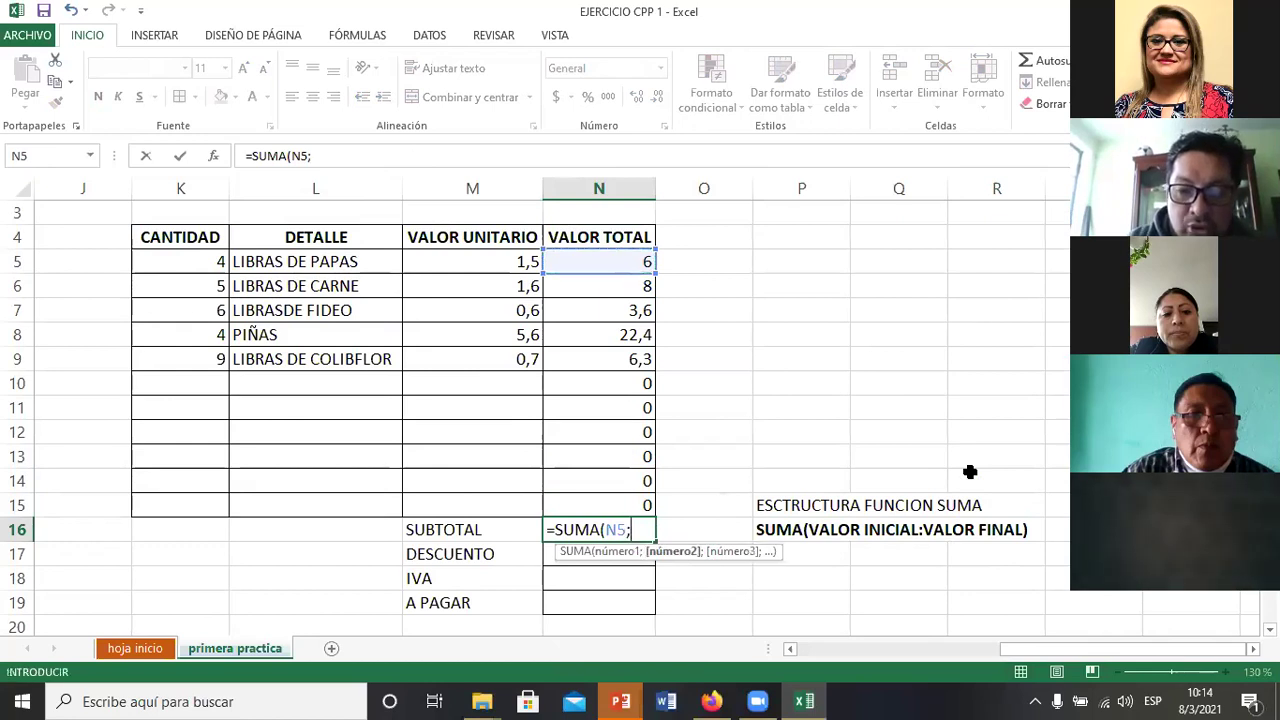
key(BackSpace)
text(:)
key(Down)
key(Down)
key(Down)
key(Down)
key(Down)
key(Down)
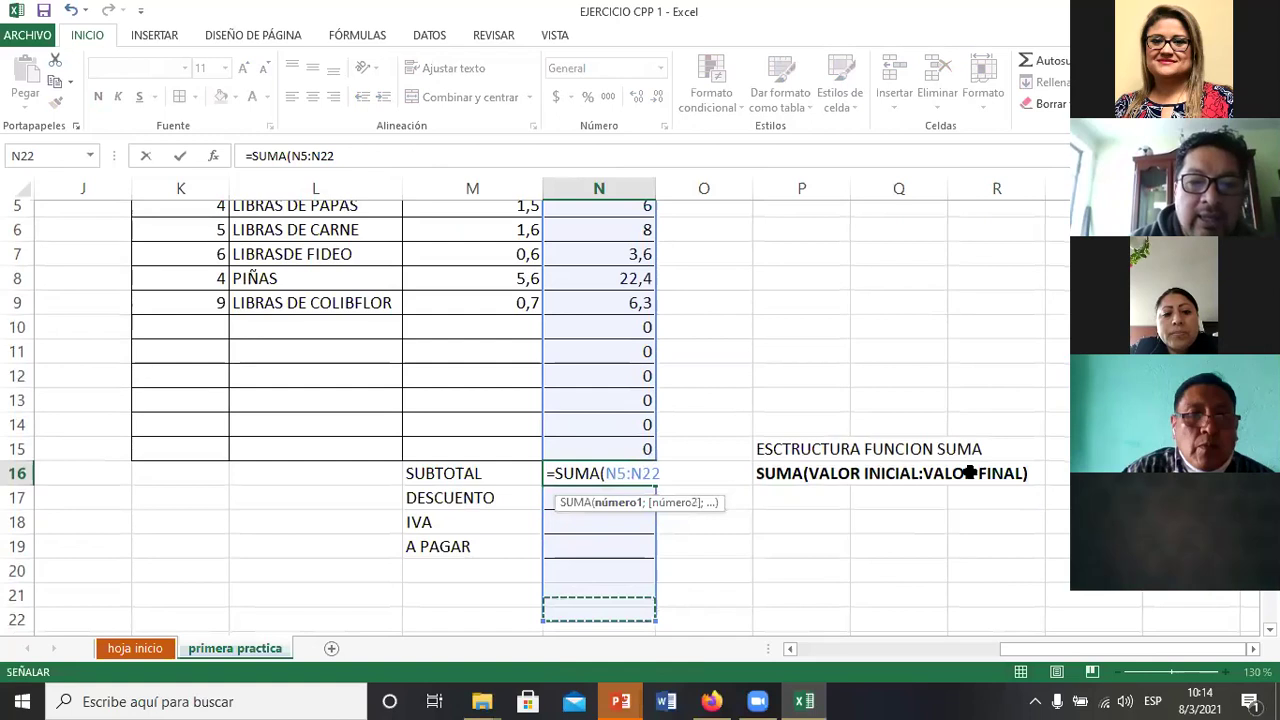
key(Up)
key(Up)
key(Up)
key(Up)
key(Up)
key(Up)
key(Up)
key(Up)
key(Down)
text(Ç)
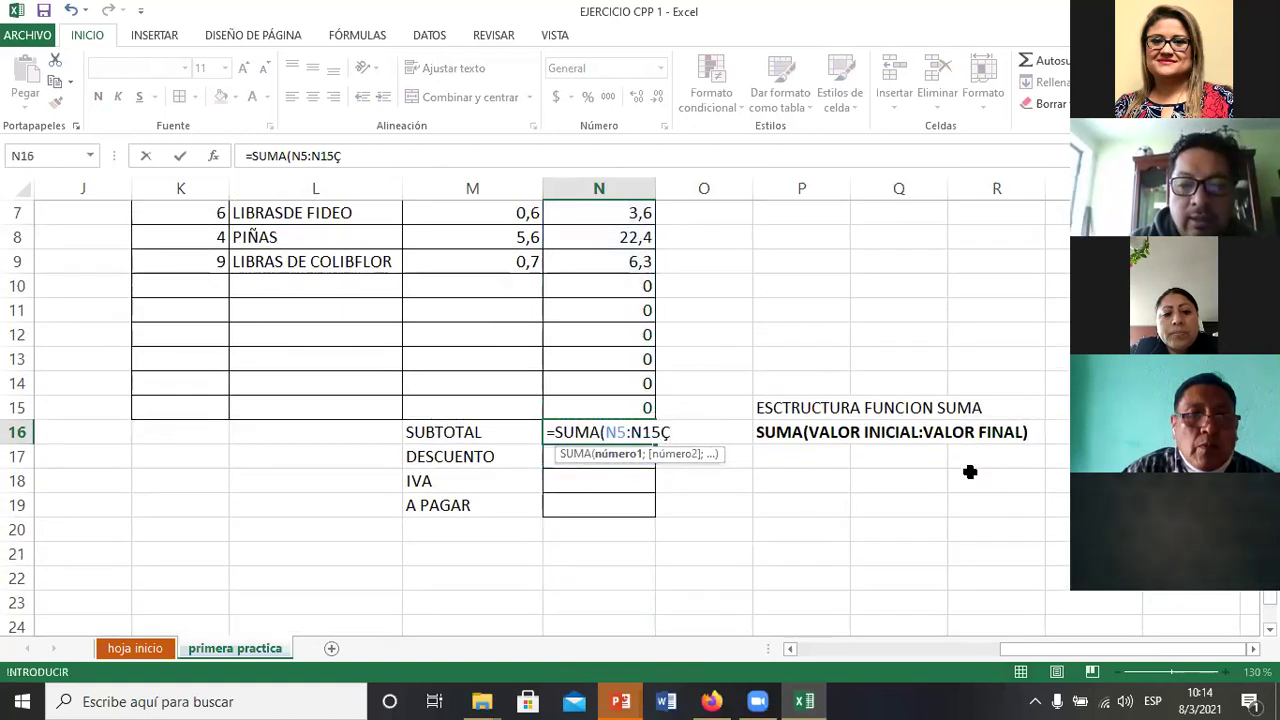
key(BackSpace)
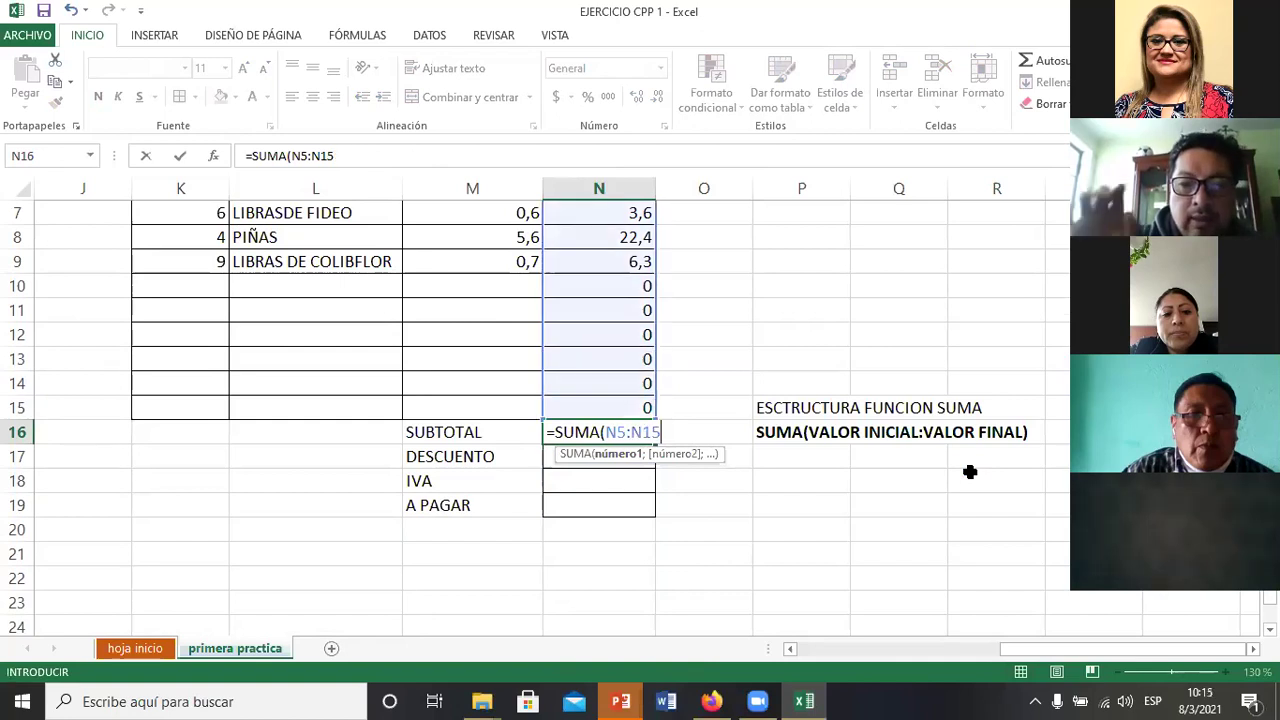
key(Return)
key(Up)
key(Up)
key(Up)
key(Up)
key(Up)
key(Up)
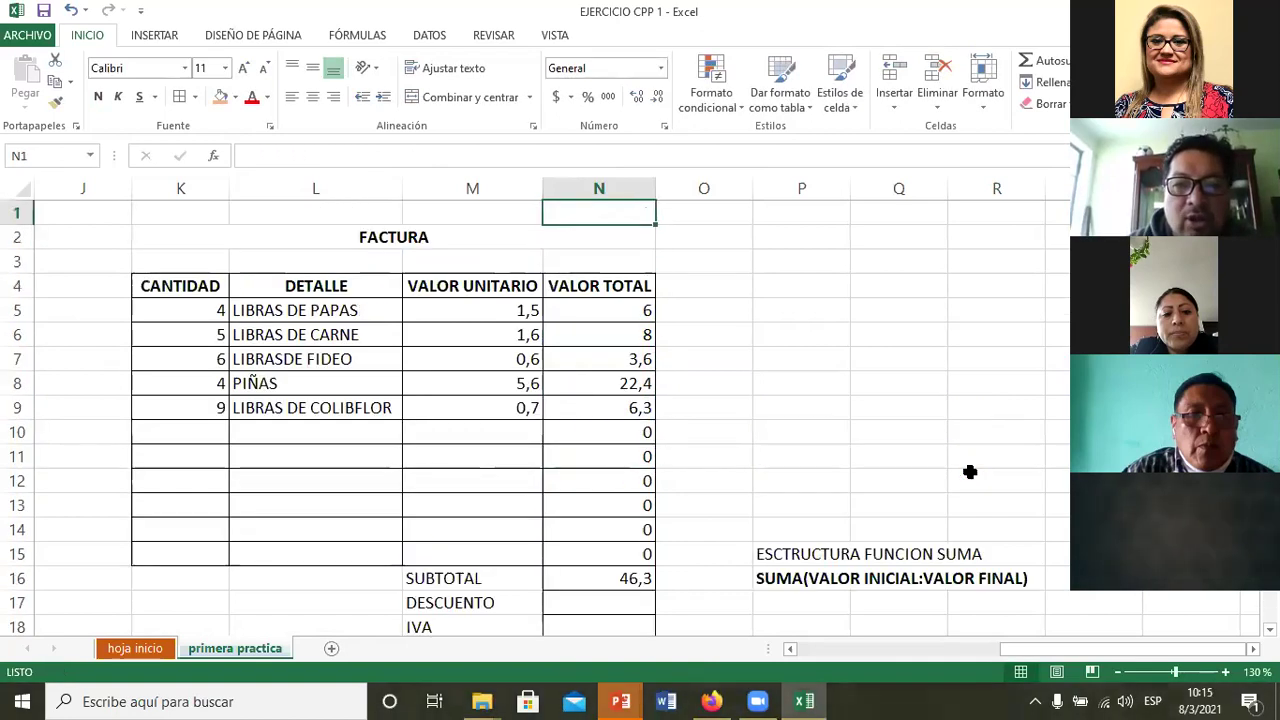
Step: Enter helper percentages 3 and 12 beside the DESCUENTO and IVA labels
key(Down)
key(Down)
key(Down)
key(Down)
key(Down)
key(Down)
key(Down)
key(Down)
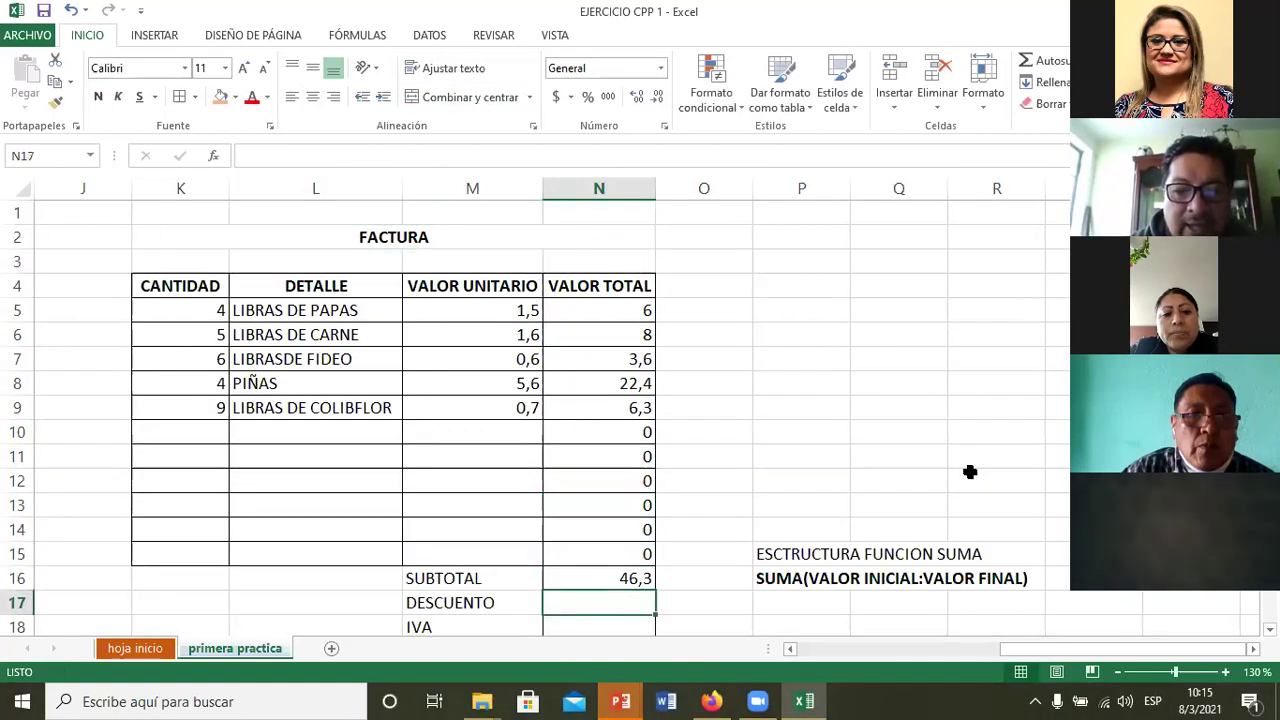
key(Down)
key(Down)
key(Down)
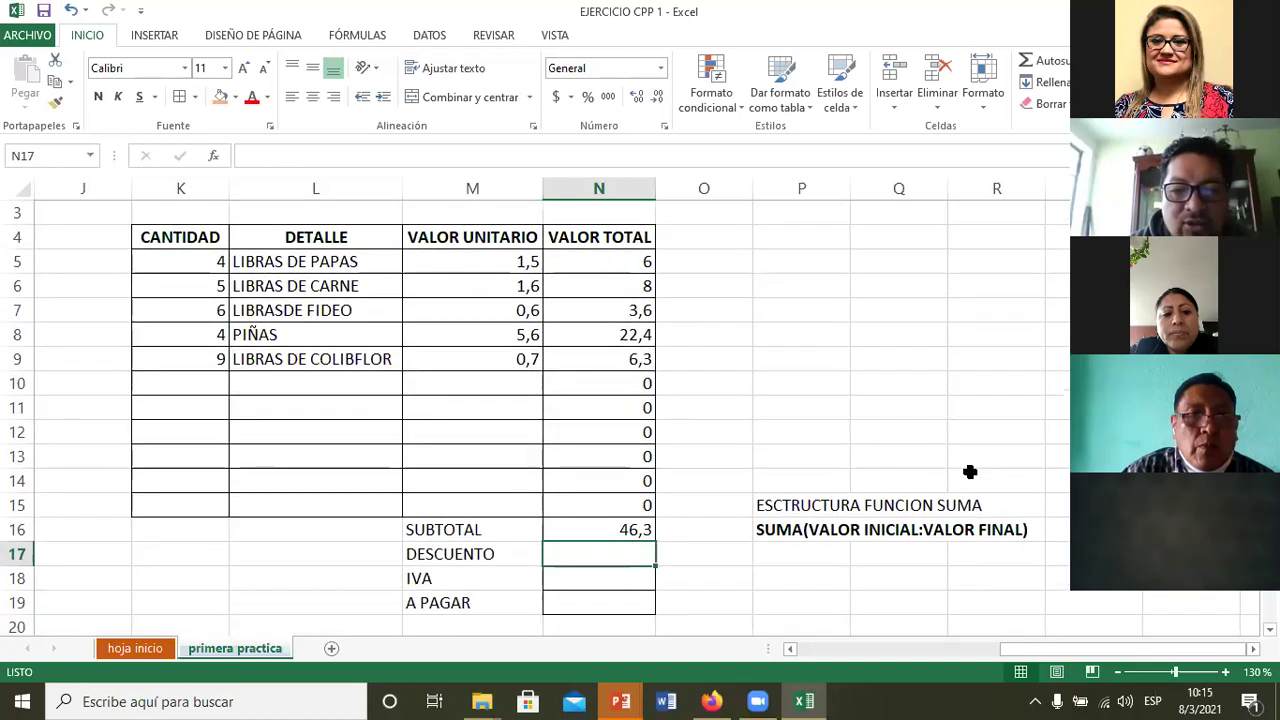
key(Up)
key(Up)
key(Up)
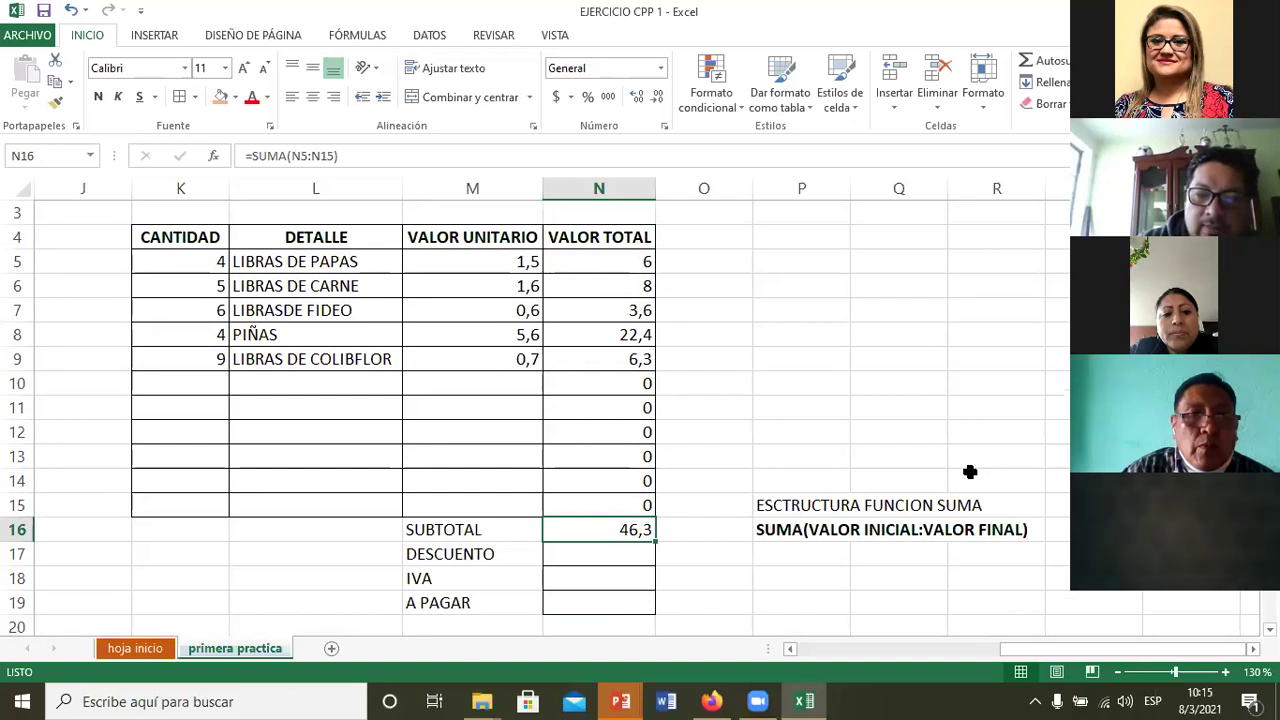
key(Down)
key(Left)
key(Left)
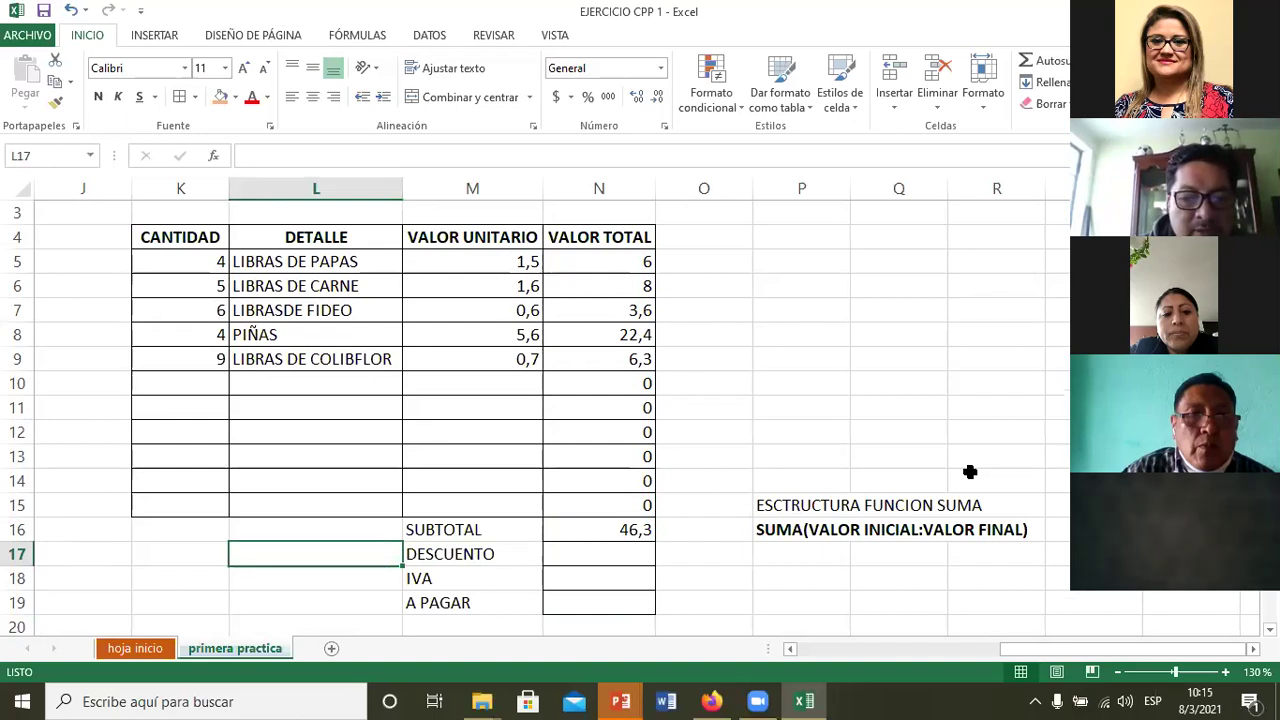
text(3)
key(Return)
text(12)
key(Return)
Step: Set DESCUENTO in N17 to =N16*3%, showing 1,389, and clear the helper 3
key(Up)
key(Right)
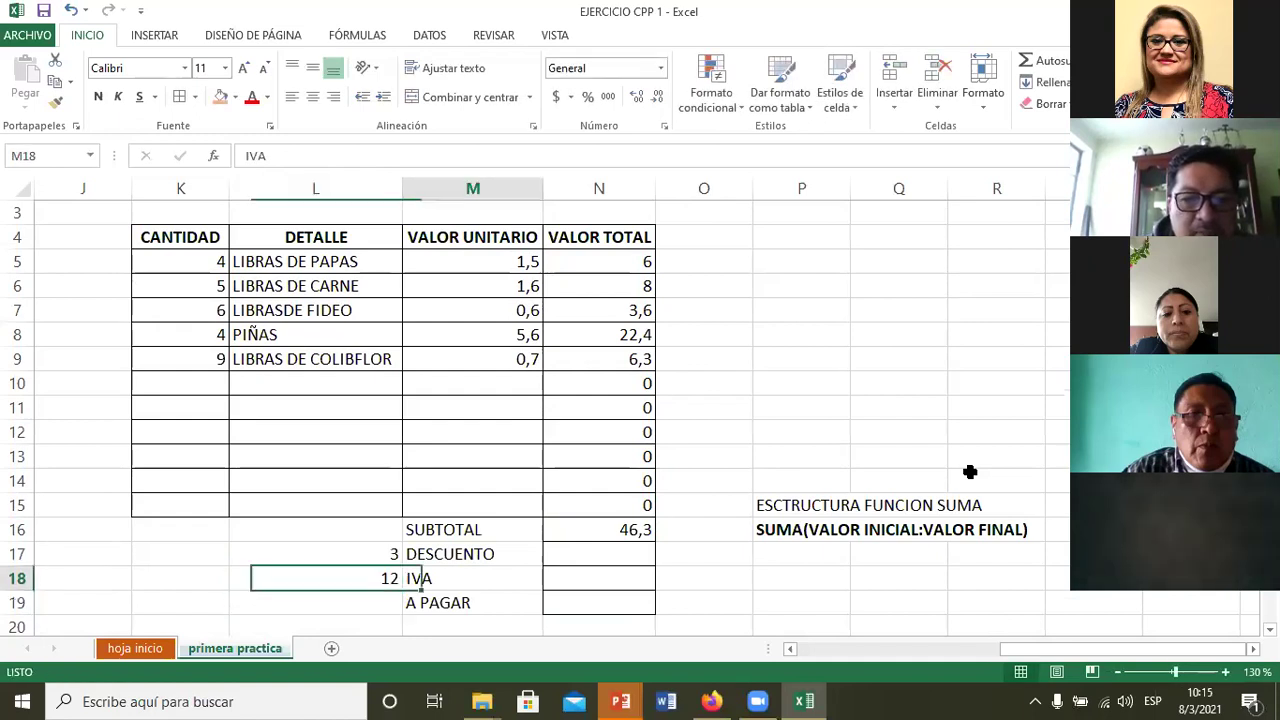
key(Right)
key(Up)
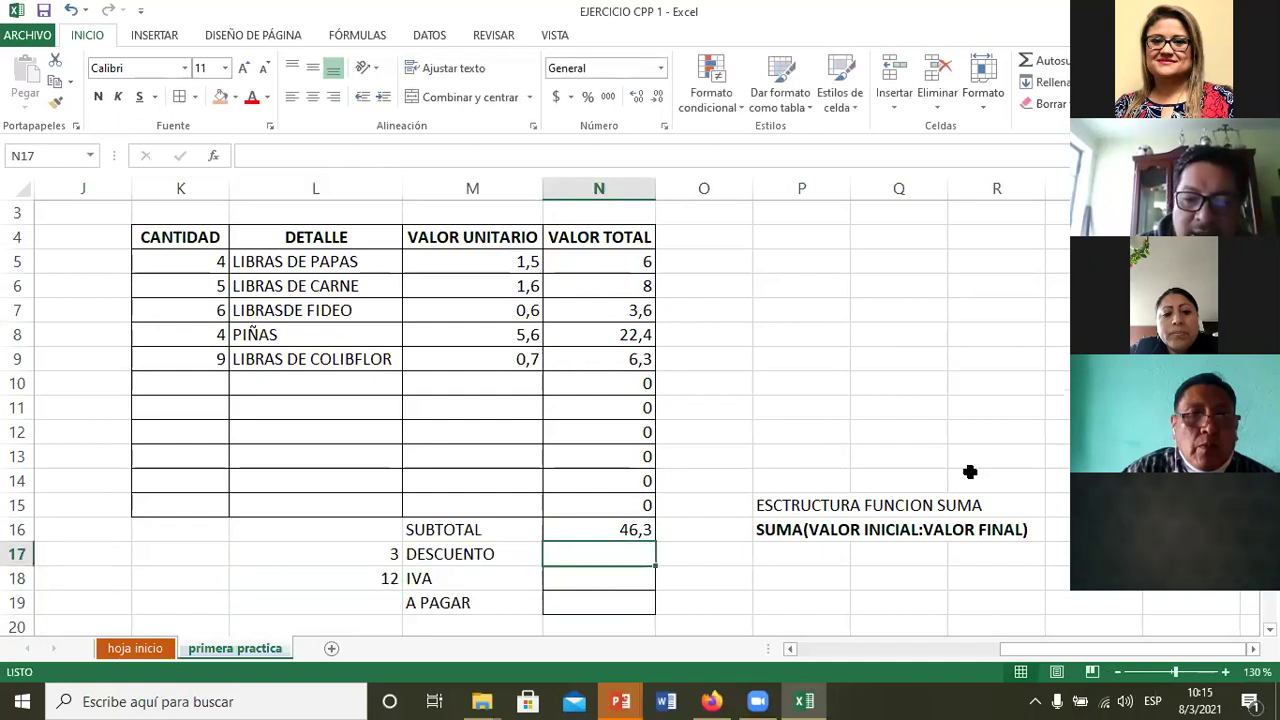
text(=)
key(Up)
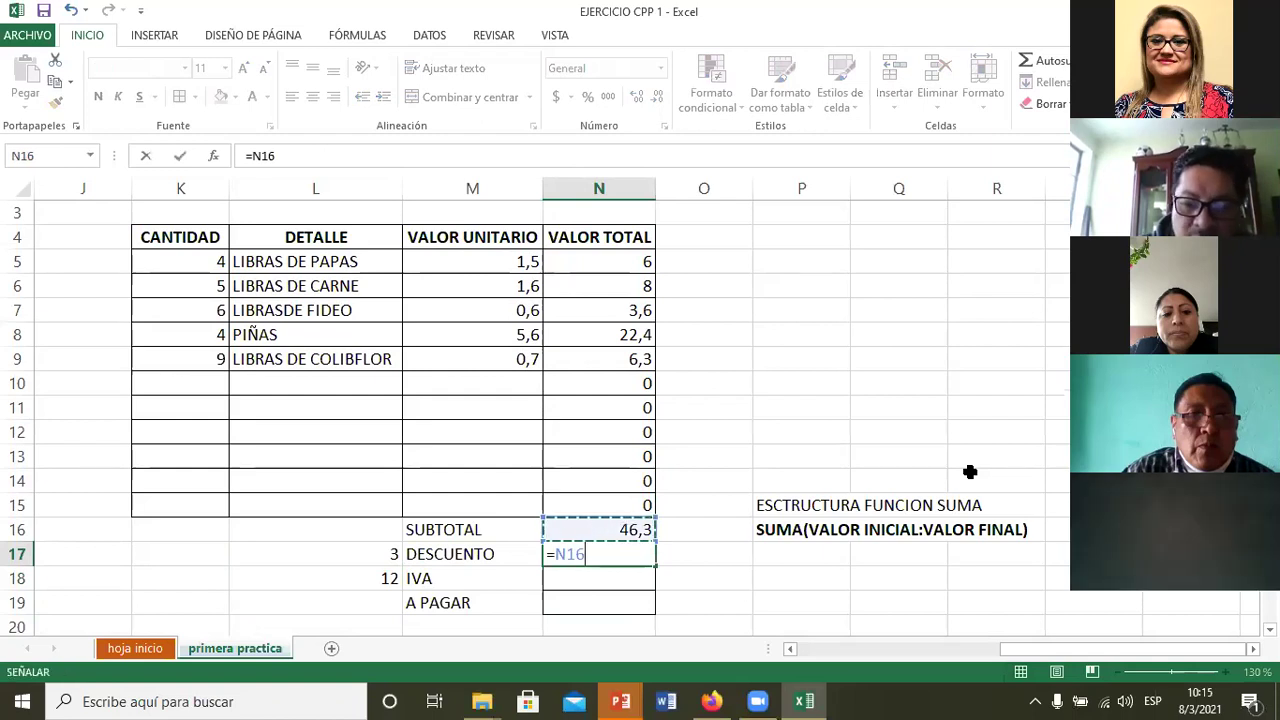
text(*3%)
key(Return)
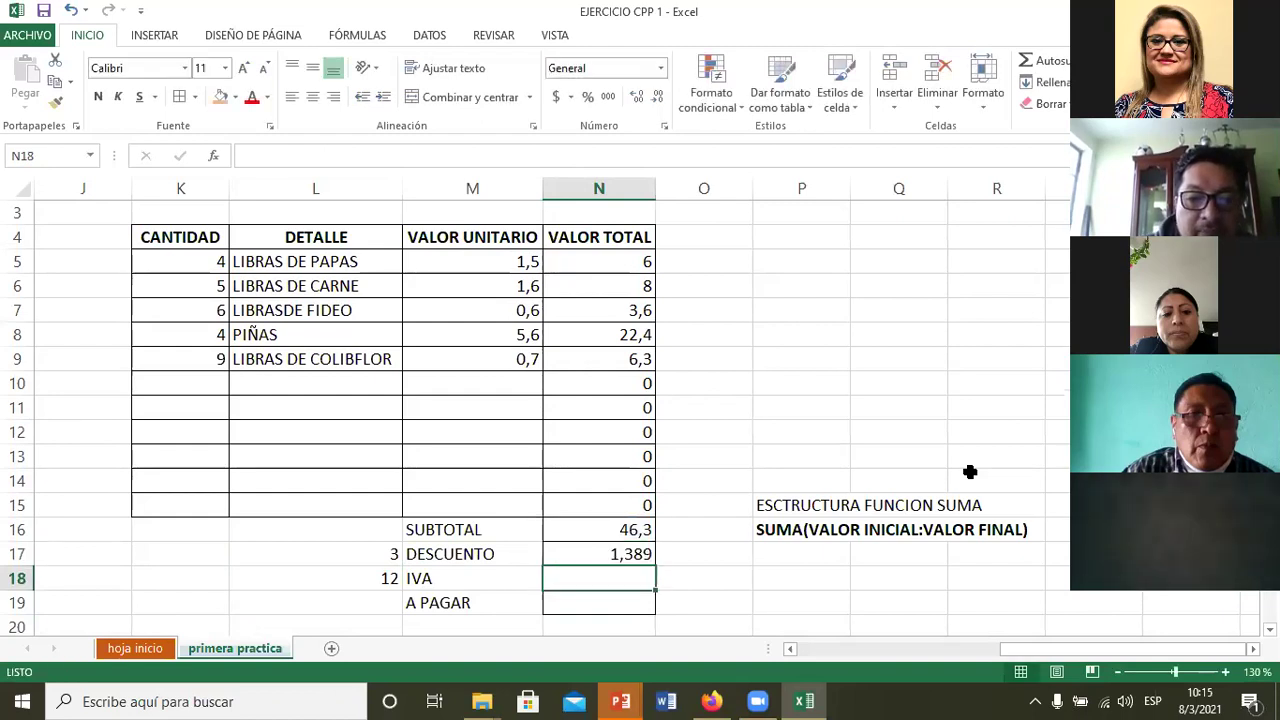
key(Left)
key(Left)
key(Up)
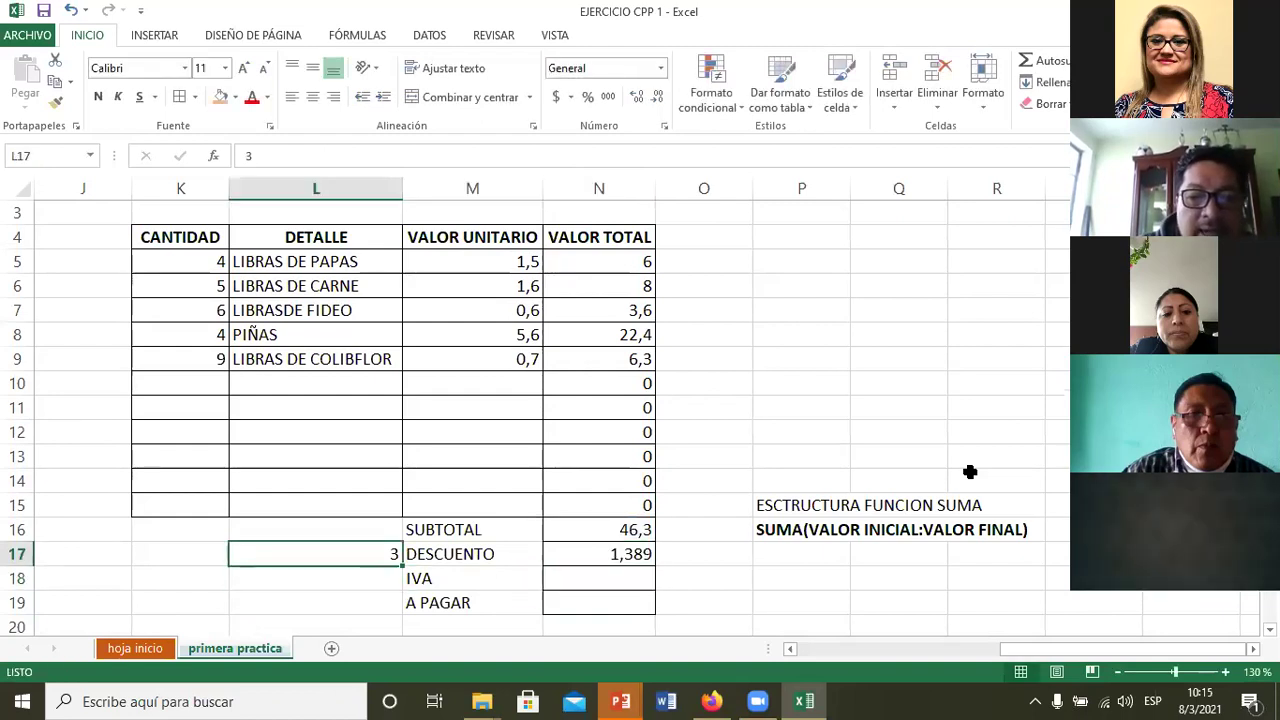
key(Delete)
Step: Set IVA in N18 to =N16*12%, showing 5,556
key(Right)
key(Right)
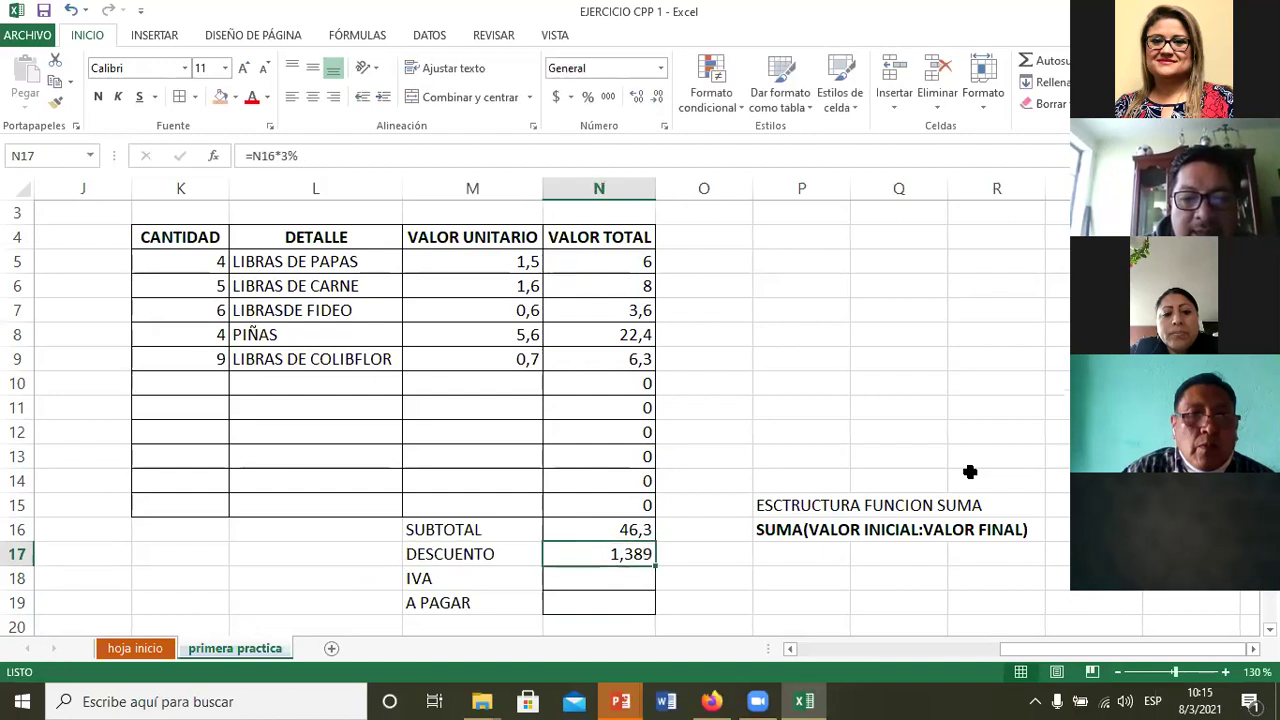
key(Down)
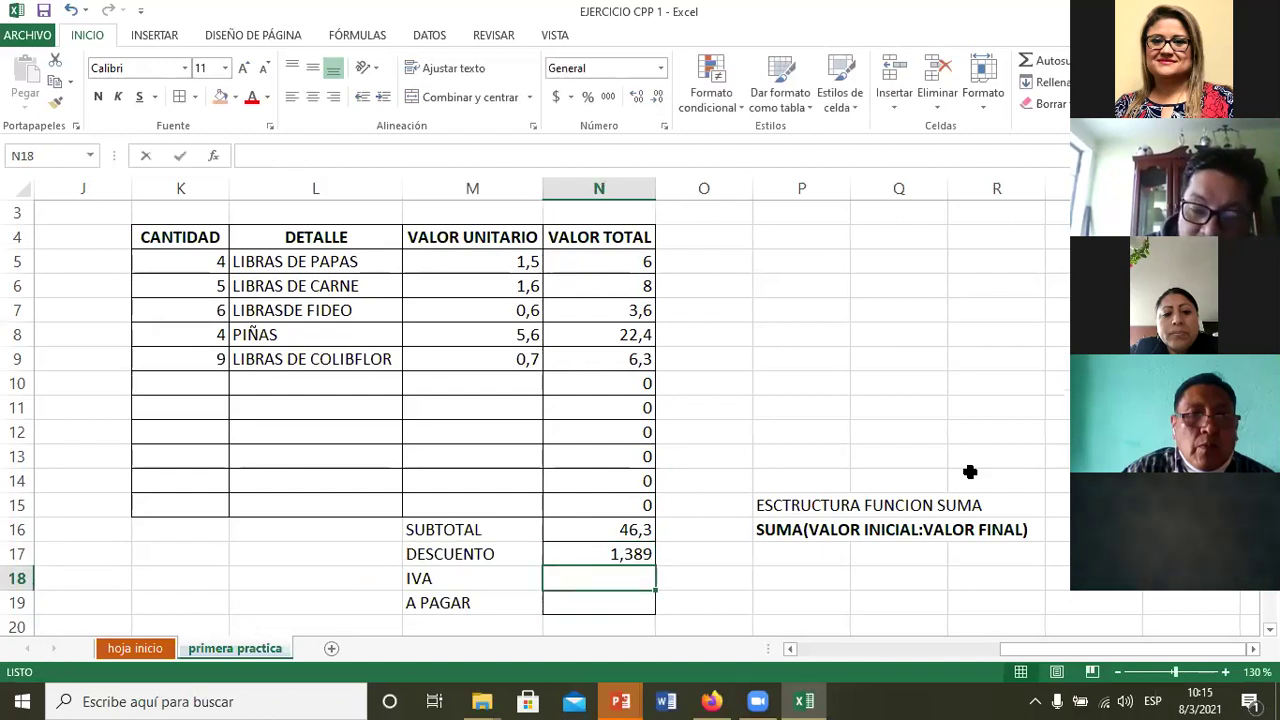
text(=)
key(Up)
key(Up)
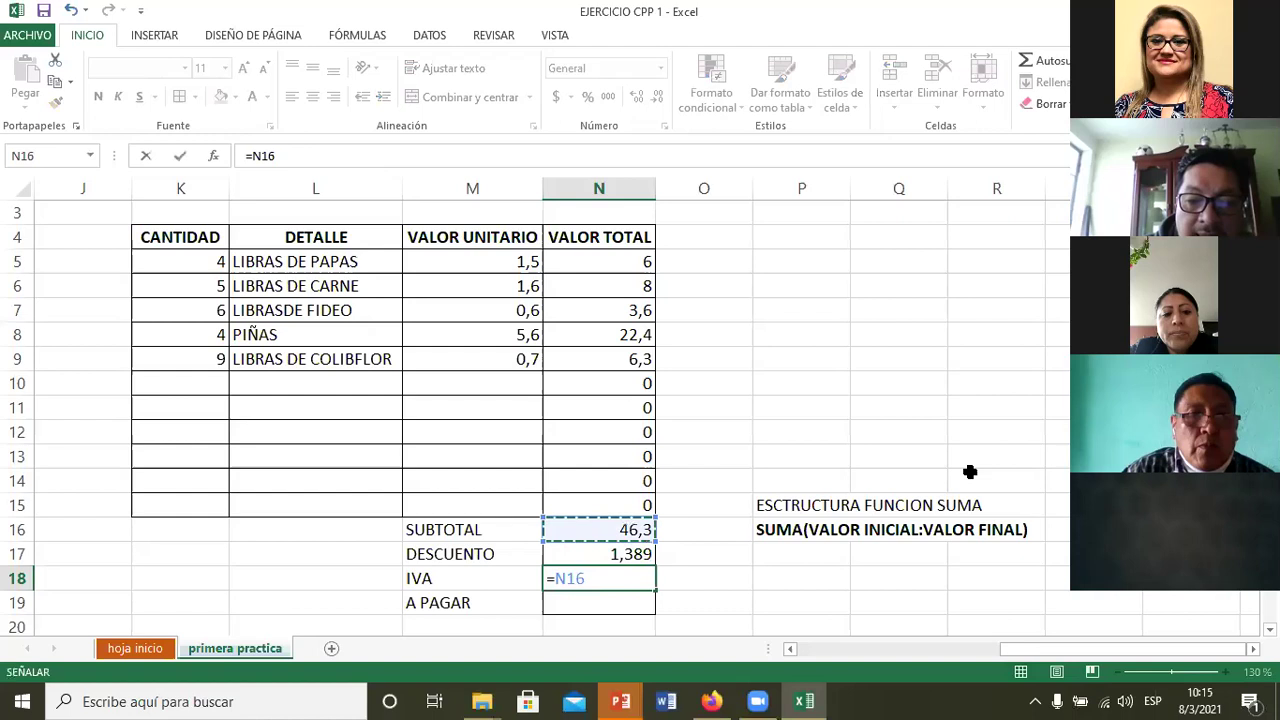
text(*)
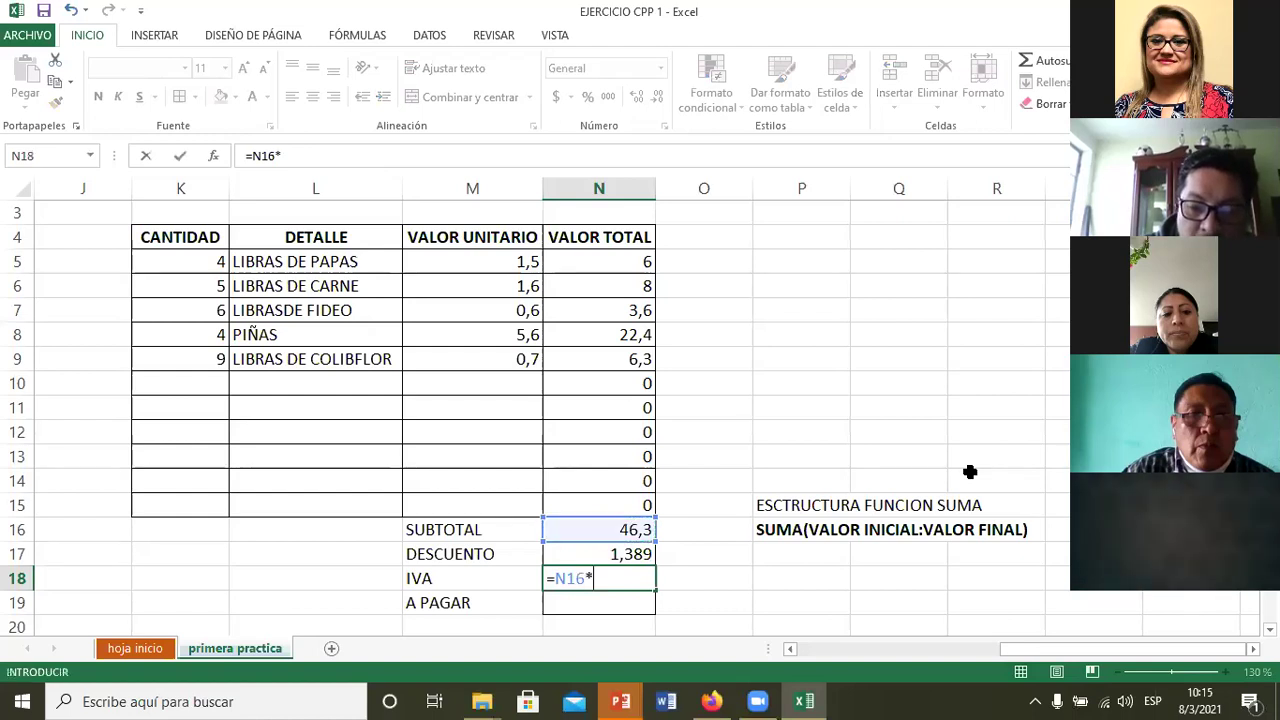
text(12%)
key(Return)
key(Return)
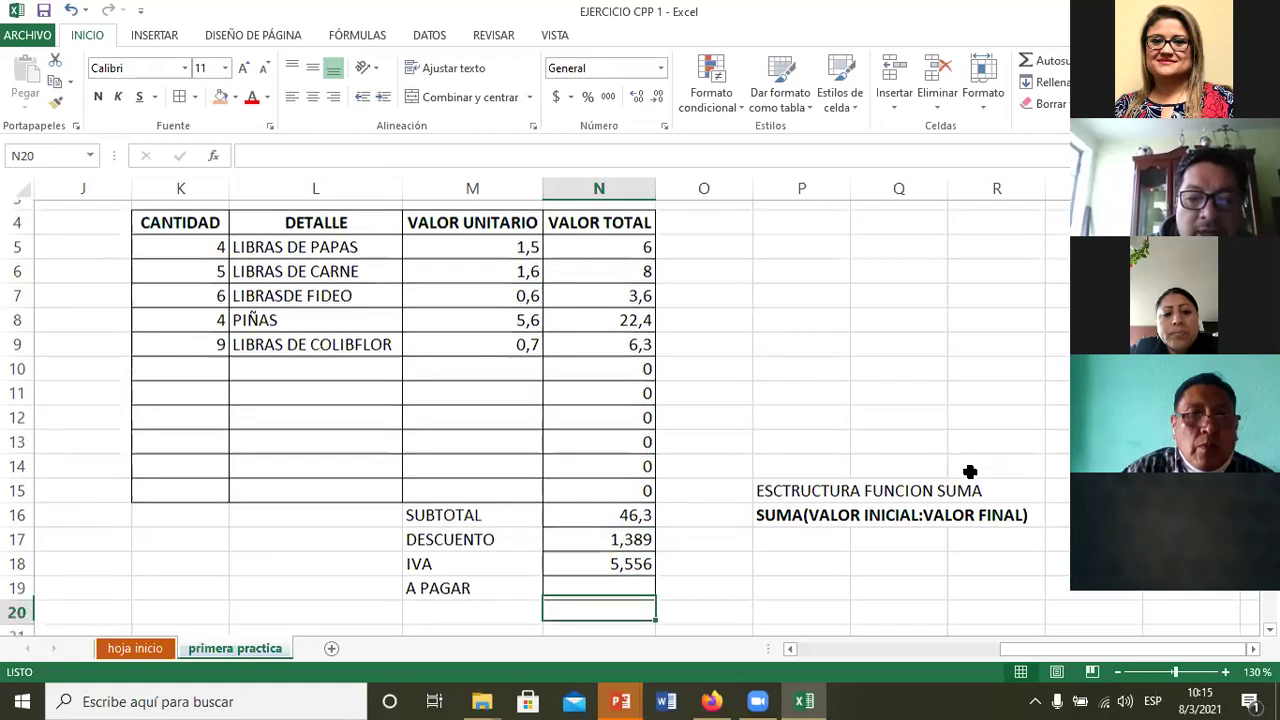
key(Up)
key(Up)
key(Up)
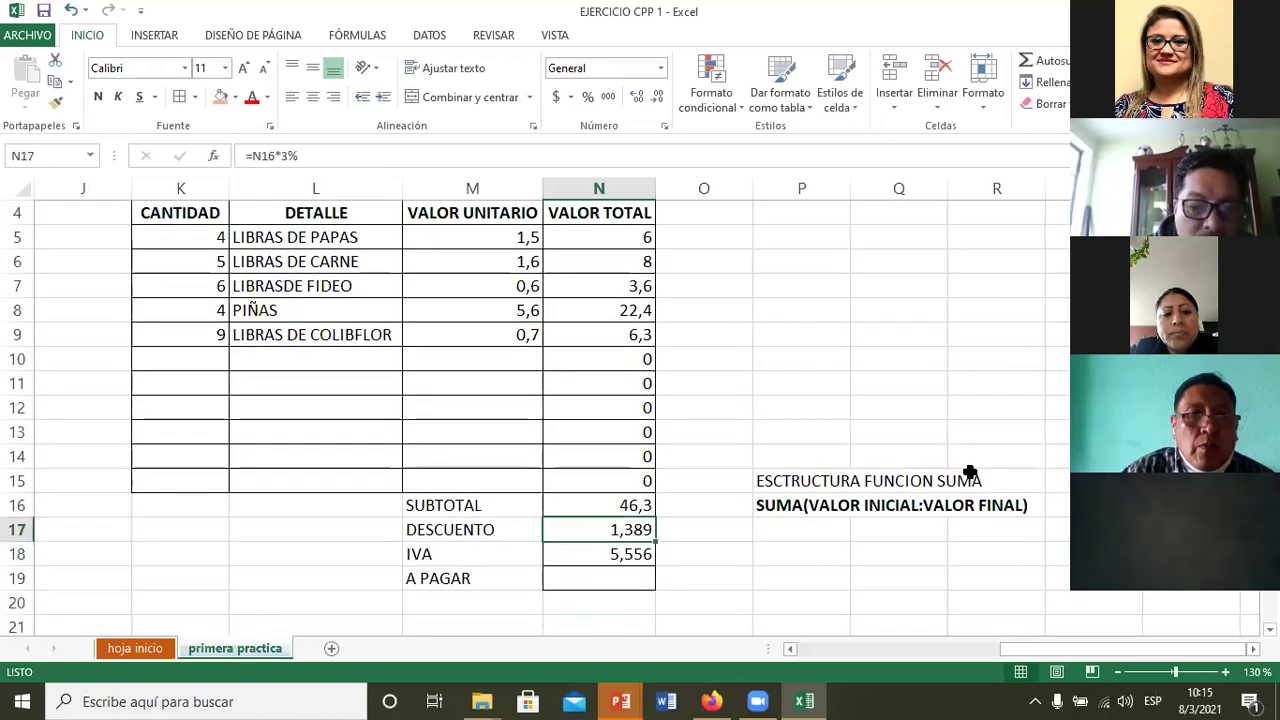
Step: Apply two-decimal Thousands Style to N17:N18, then to the prices and totals in M5:N19
key(shift+Down)
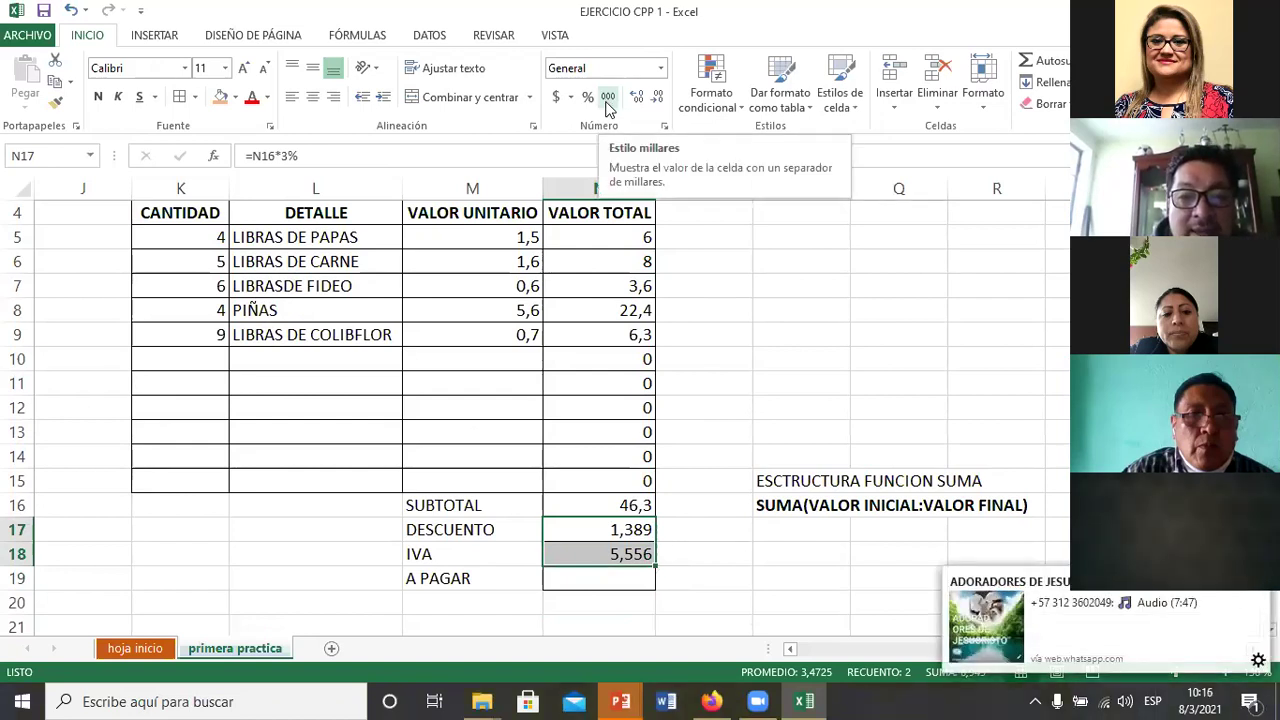
click(607, 97)
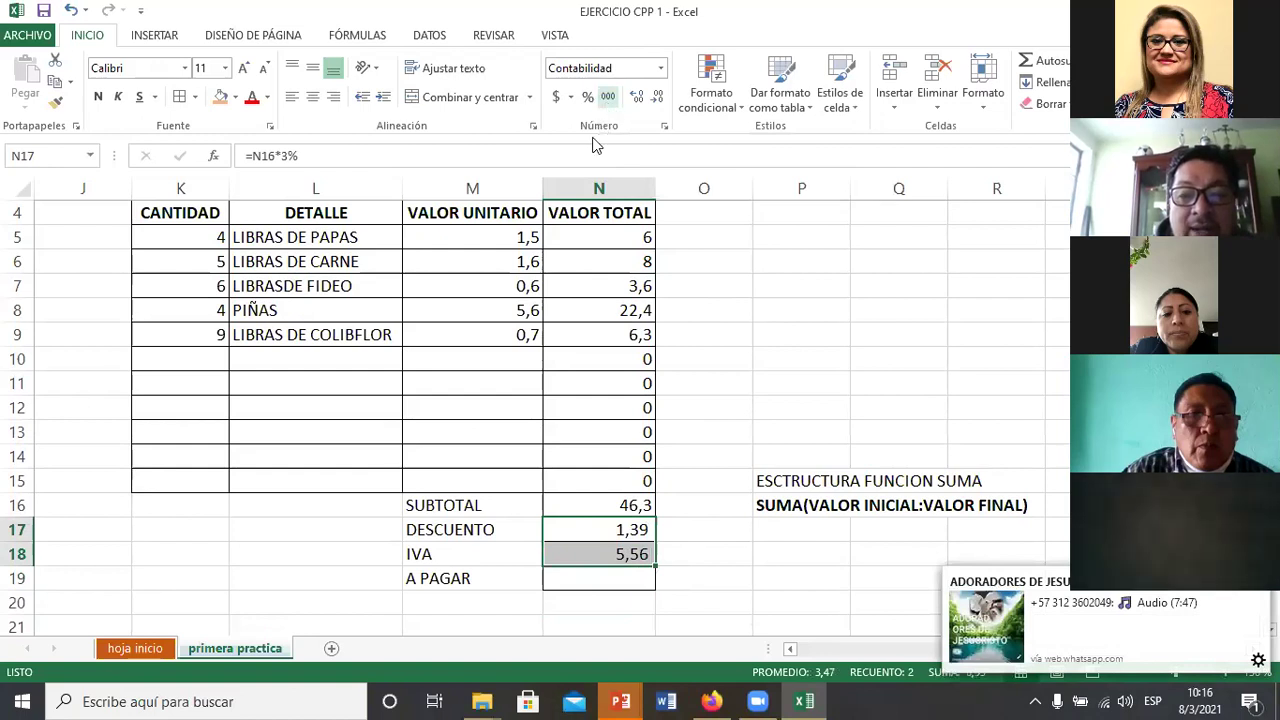
drag(510, 238, 596, 271)
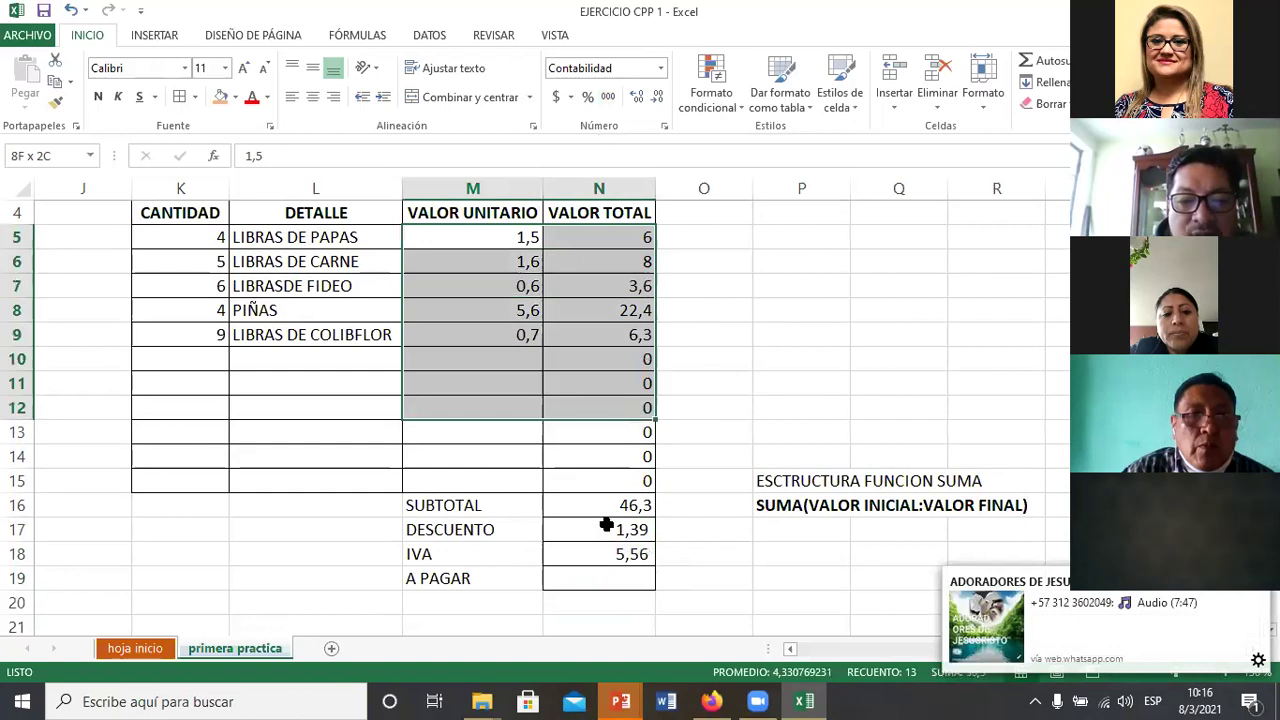
drag(596, 271, 610, 579)
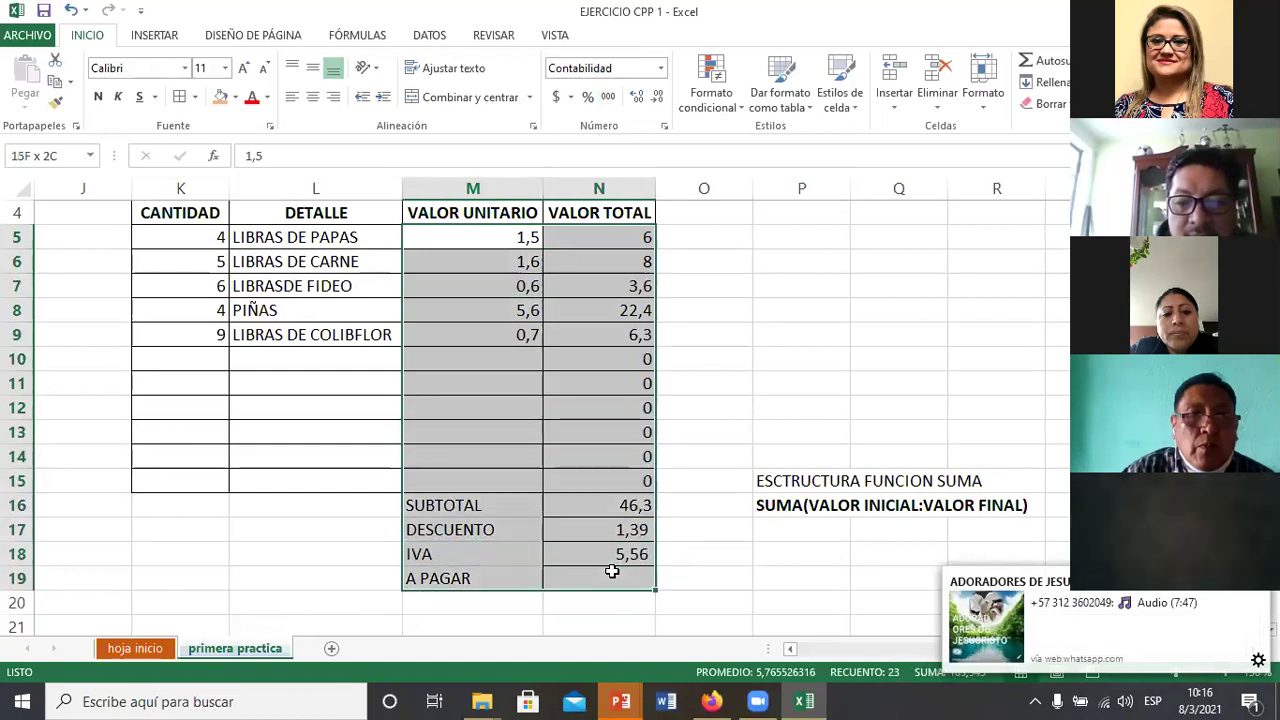
click(608, 97)
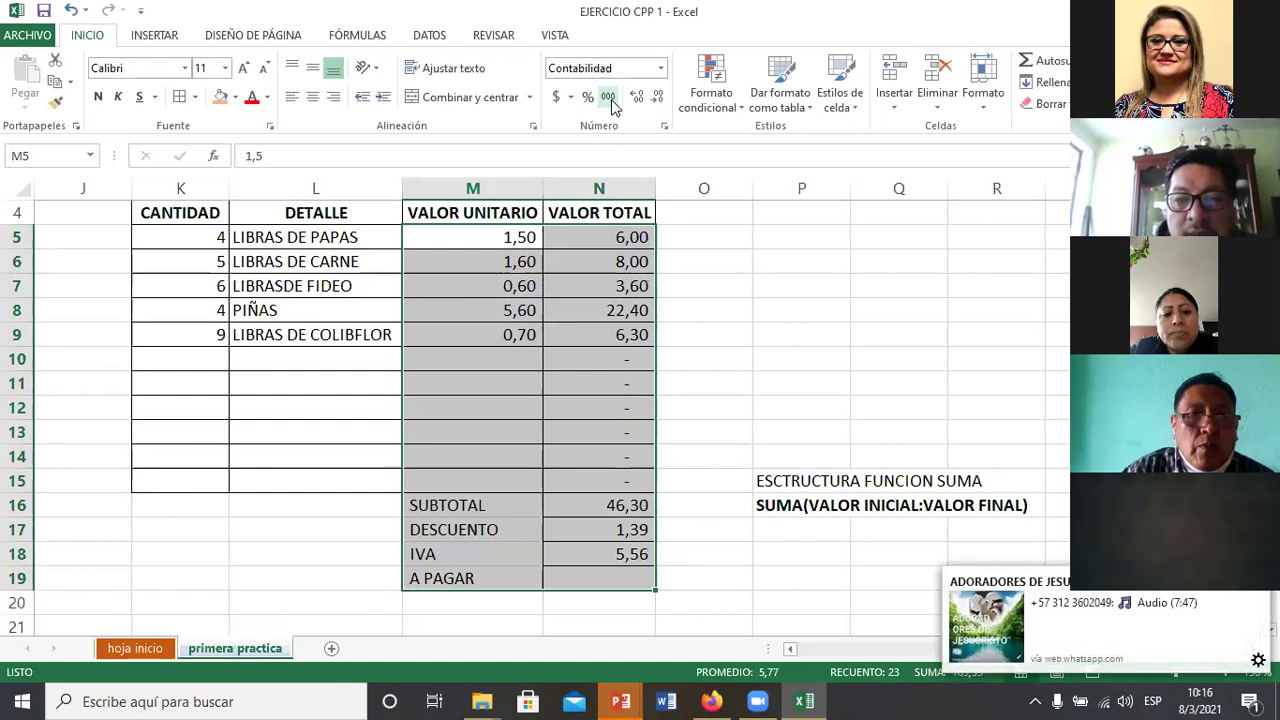
key(Down)
key(Down)
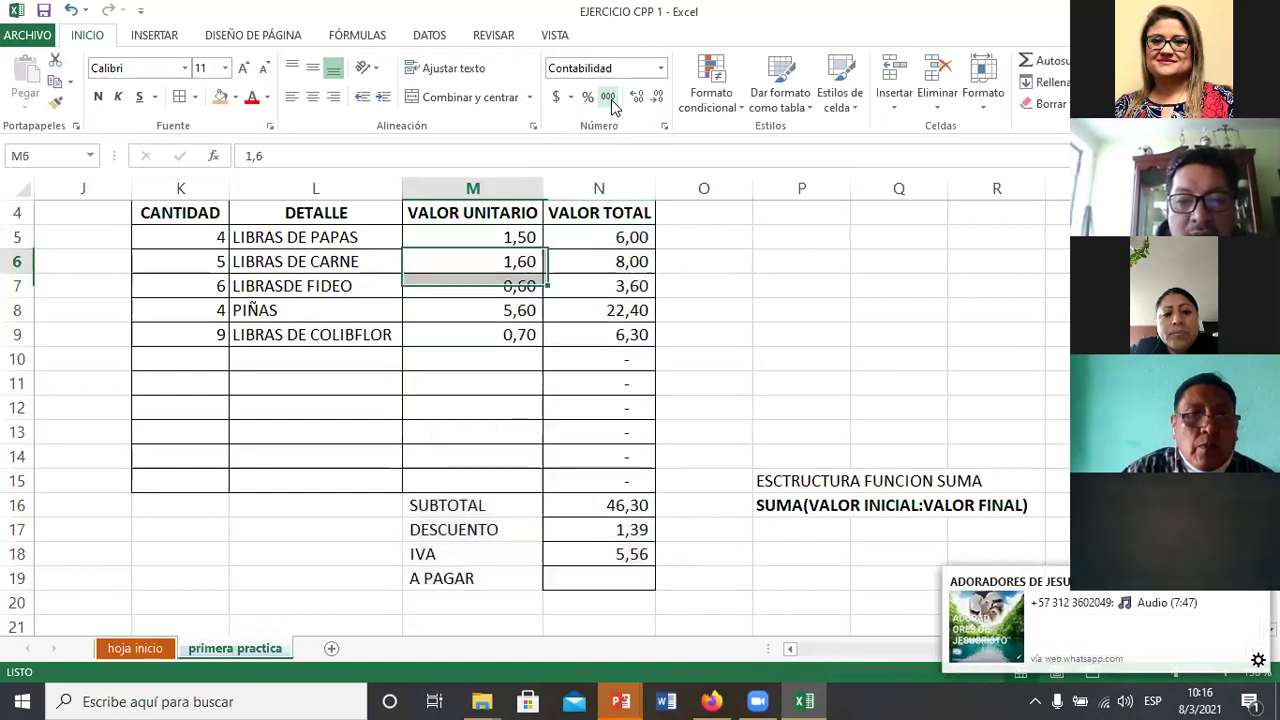
key(Down)
key(Down)
key(Right)
key(Down)
key(Down)
key(Down)
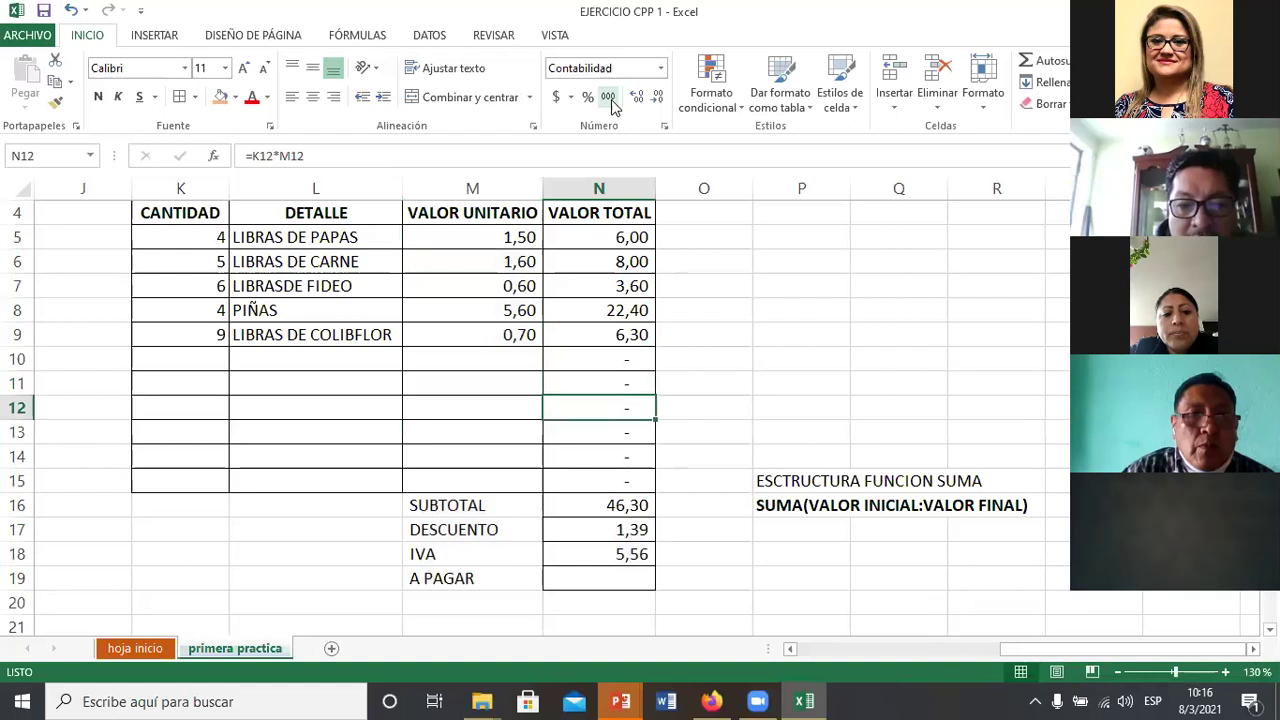
key(Down)
key(Down)
key(Down)
key(Down)
key(Down)
key(Down)
key(Down)
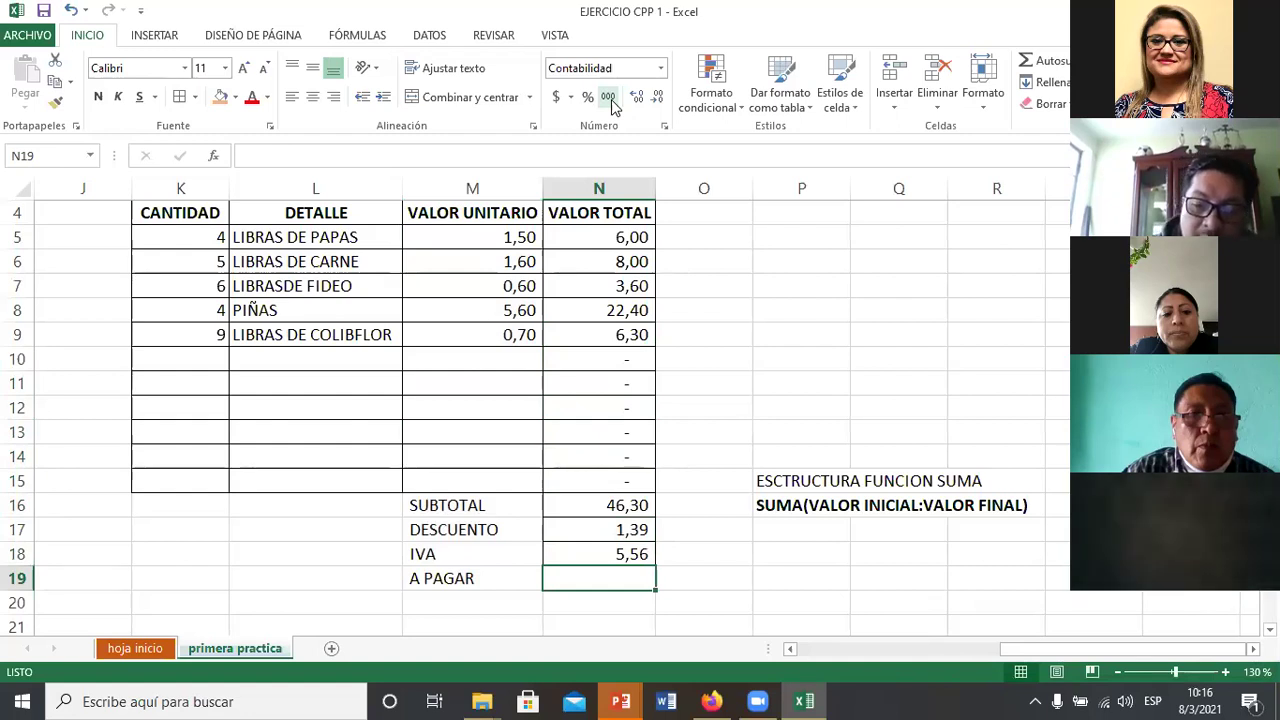
Step: Enter =(N16+N18)-N17 in N19 so A PAGAR shows 50,47
text(=()
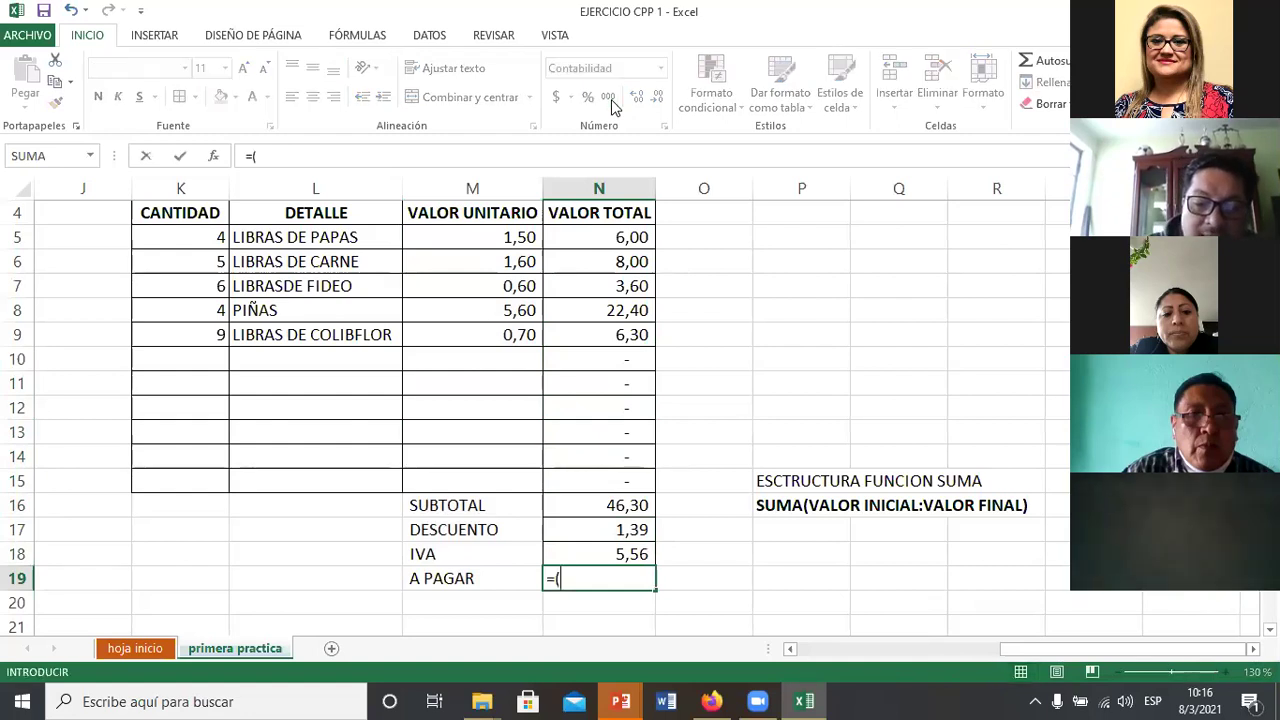
key(Up)
key(Up)
key(Up)
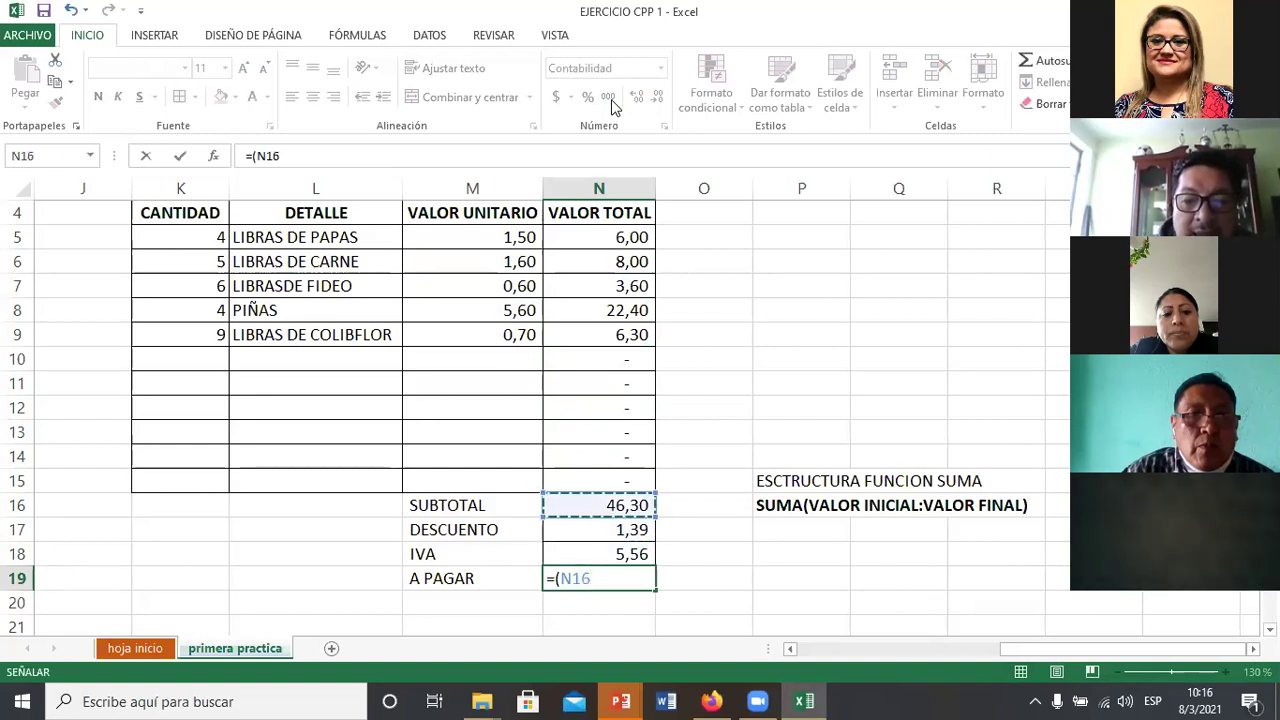
text(+)
key(Up)
text(()
key(BackSpace)
text()-)
key(Up)
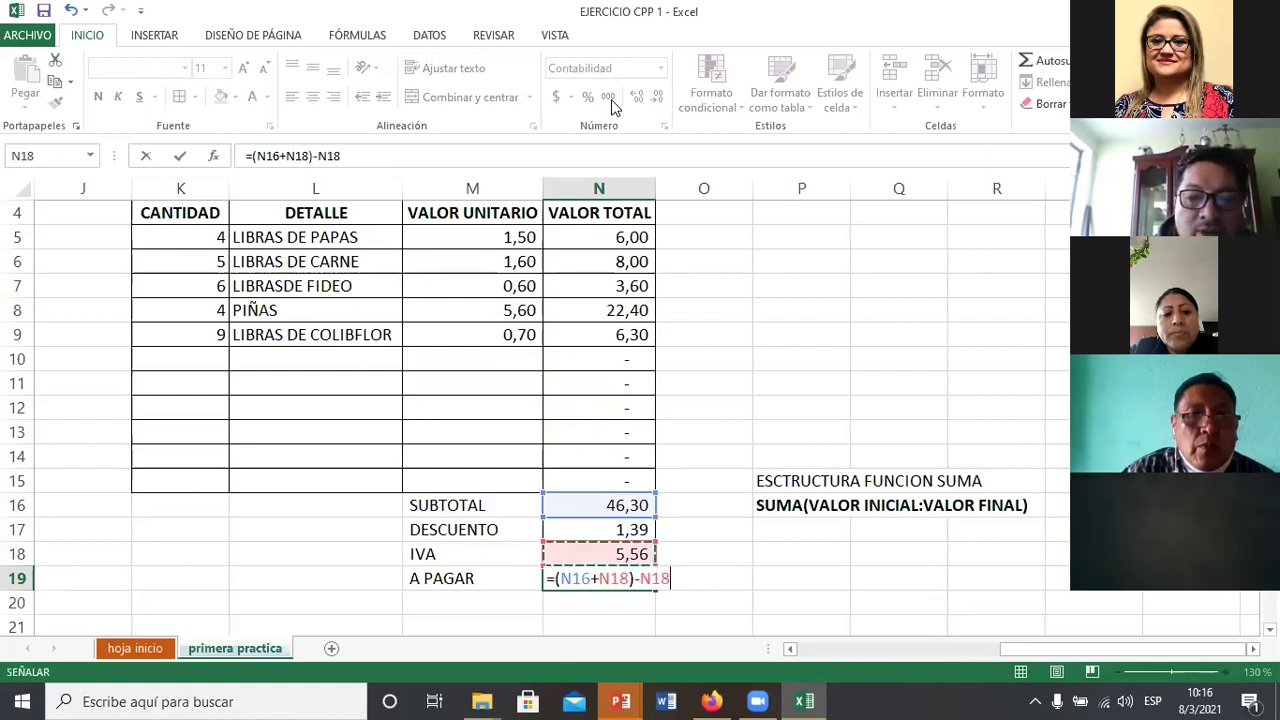
key(Up)
key(Return)
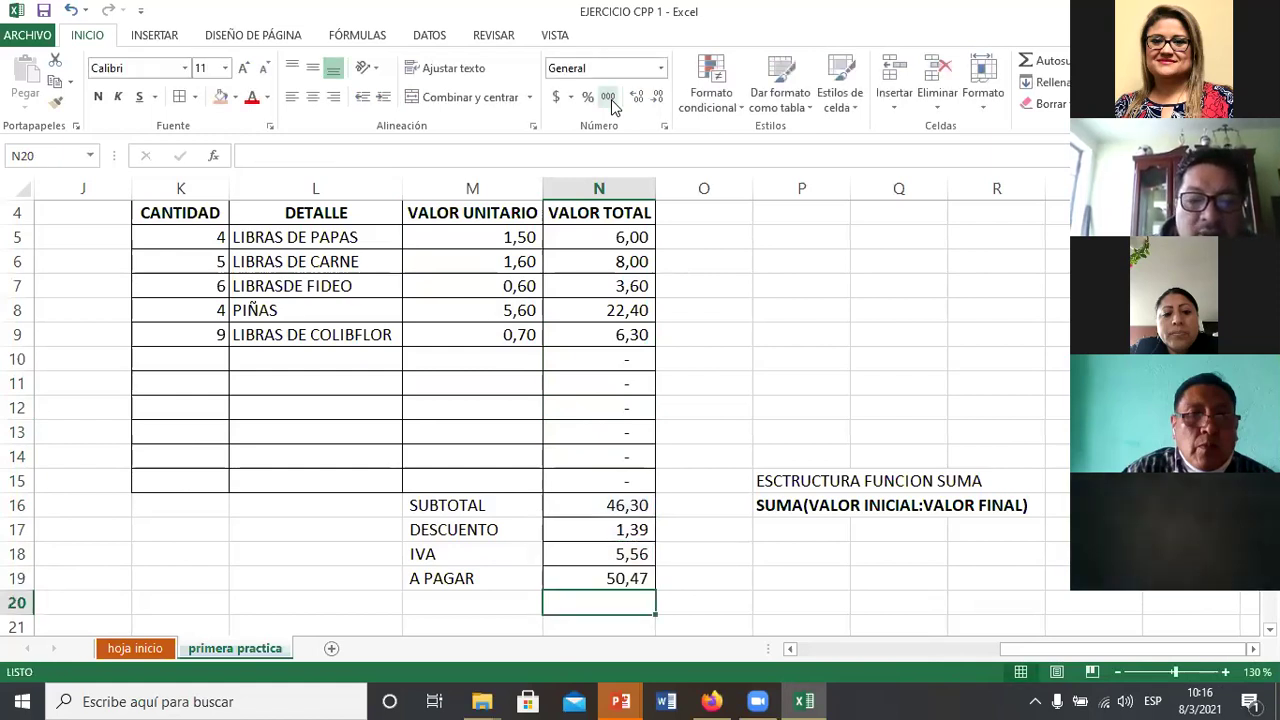
key(Up)
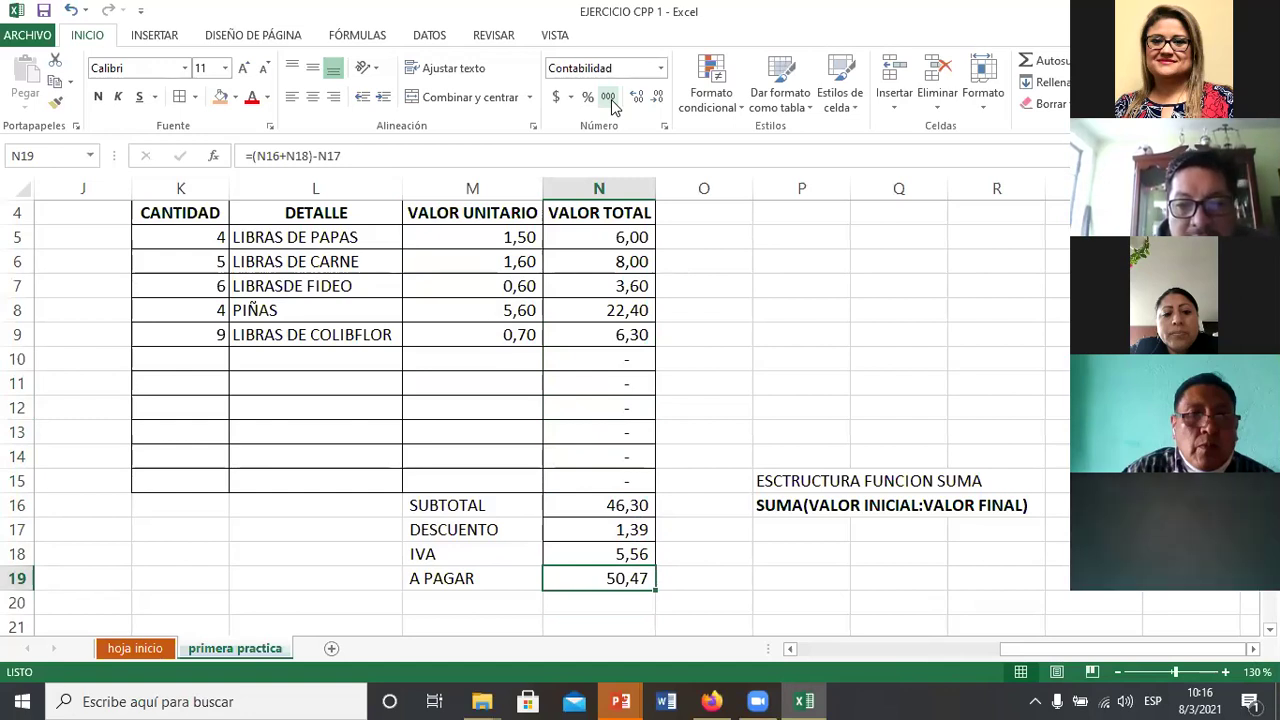
Step: Move the two-line SUMA structure note from P15:P16 up to P4:P5
key(Up)
key(Right)
key(Right)
key(Up)
key(Up)
key(Up)
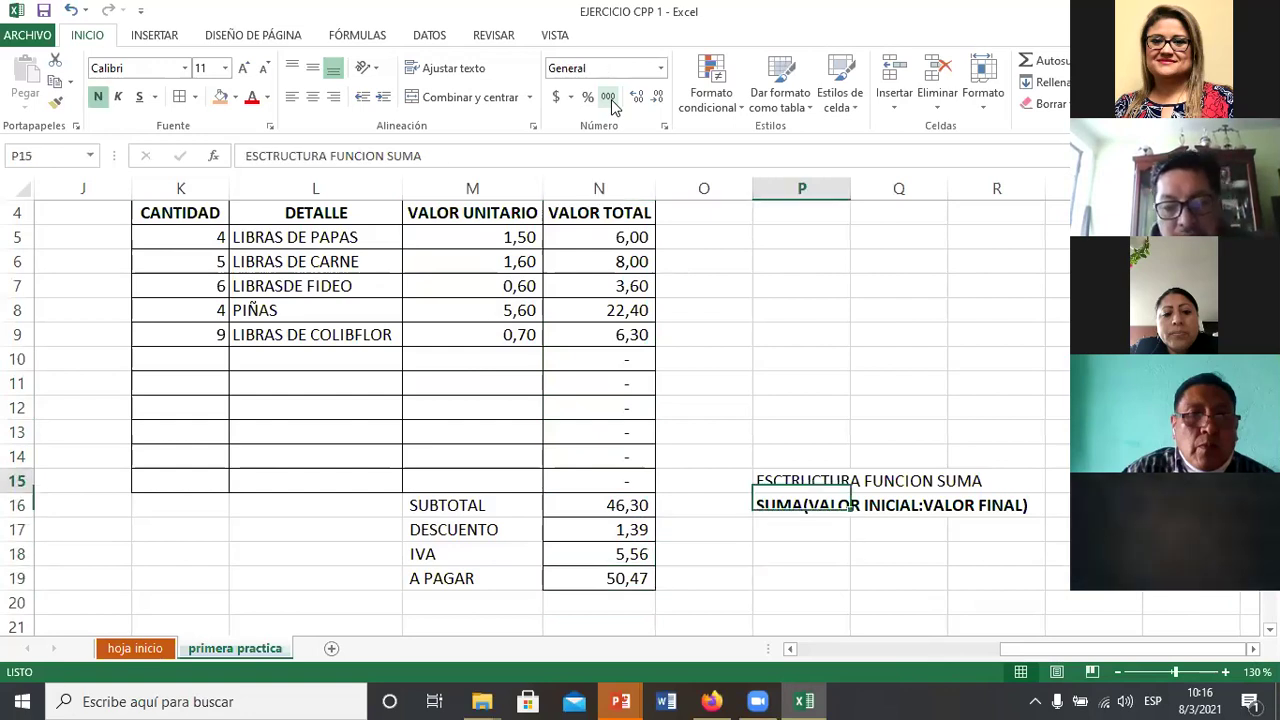
key(Down)
key(Up)
key(shift+Down)
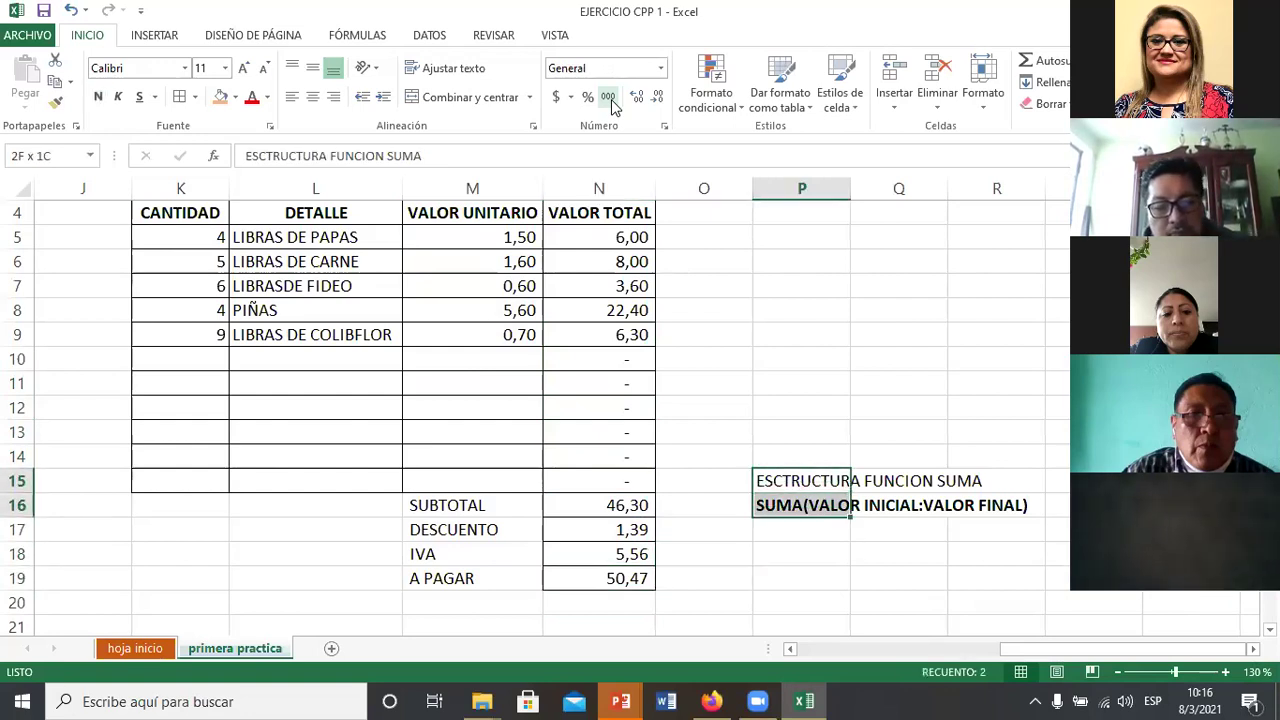
key(ctrl+c)
key(Up)
key(Up)
key(Up)
key(Up)
key(Up)
key(Up)
key(Up)
key(Up)
key(Up)
key(ctrl+v)
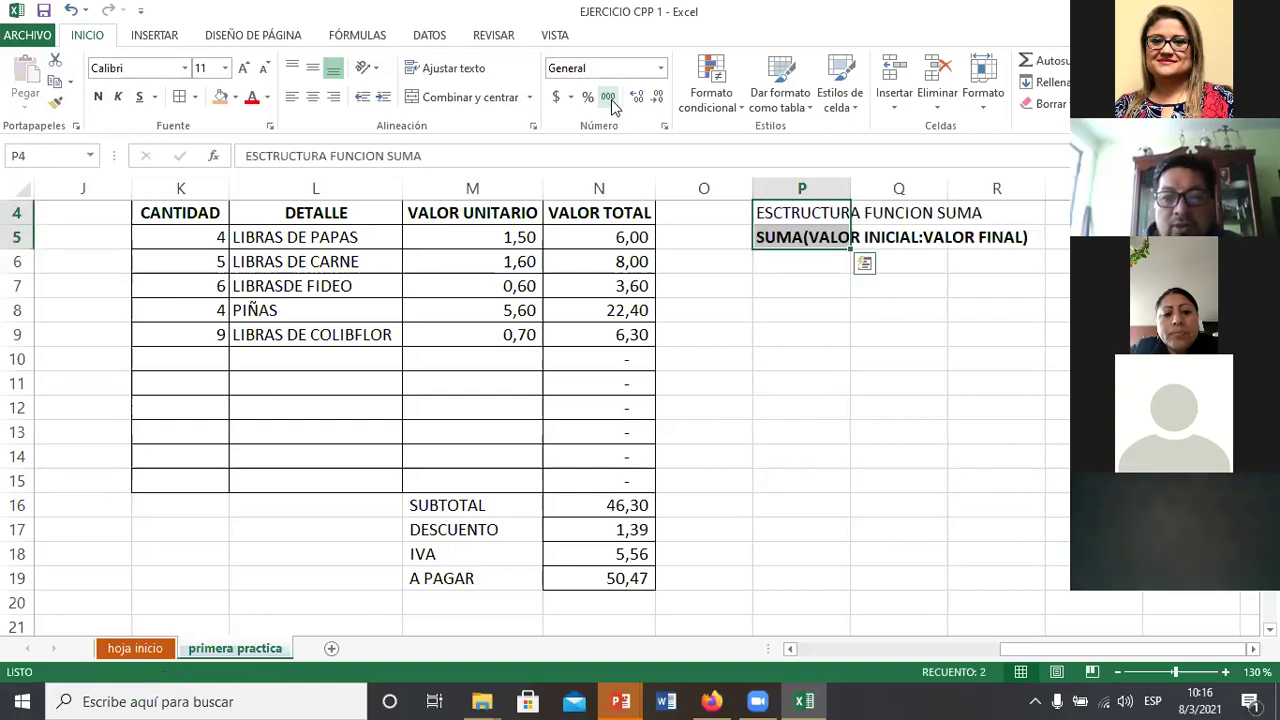
key(Down)
key(Down)
key(Down)
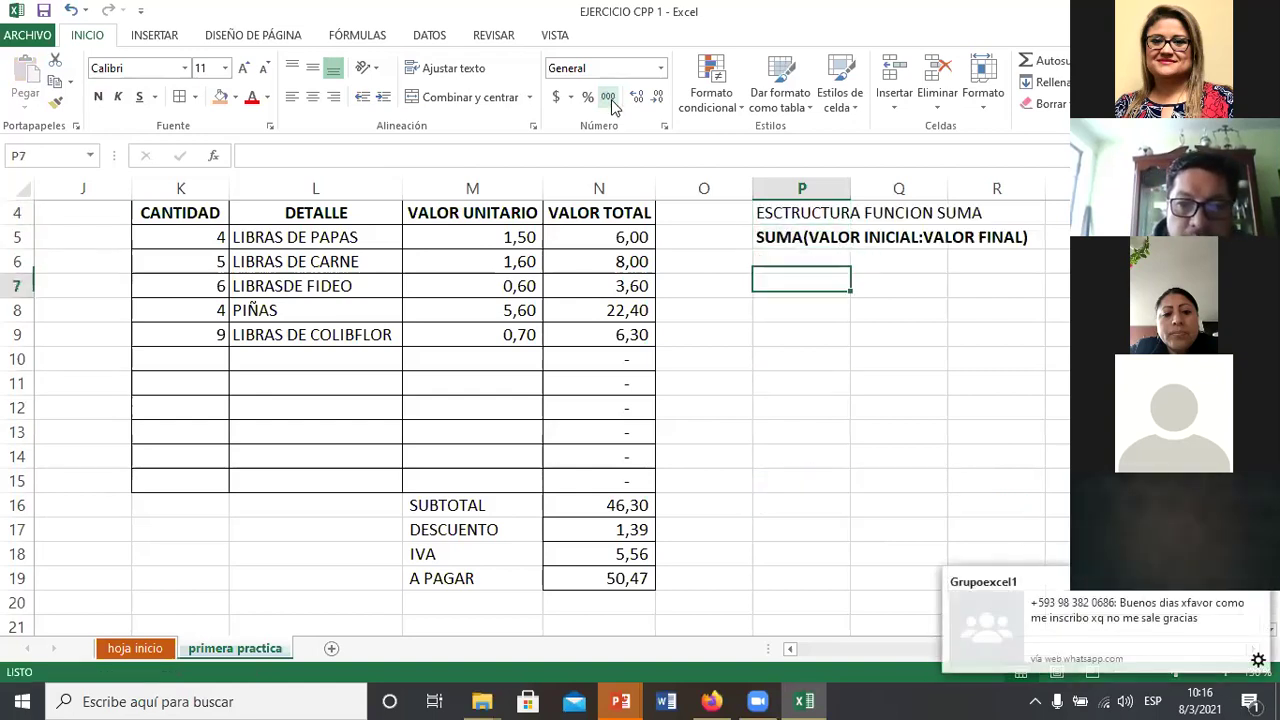
key(Down)
key(Down)
key(Down)
key(Down)
key(Left)
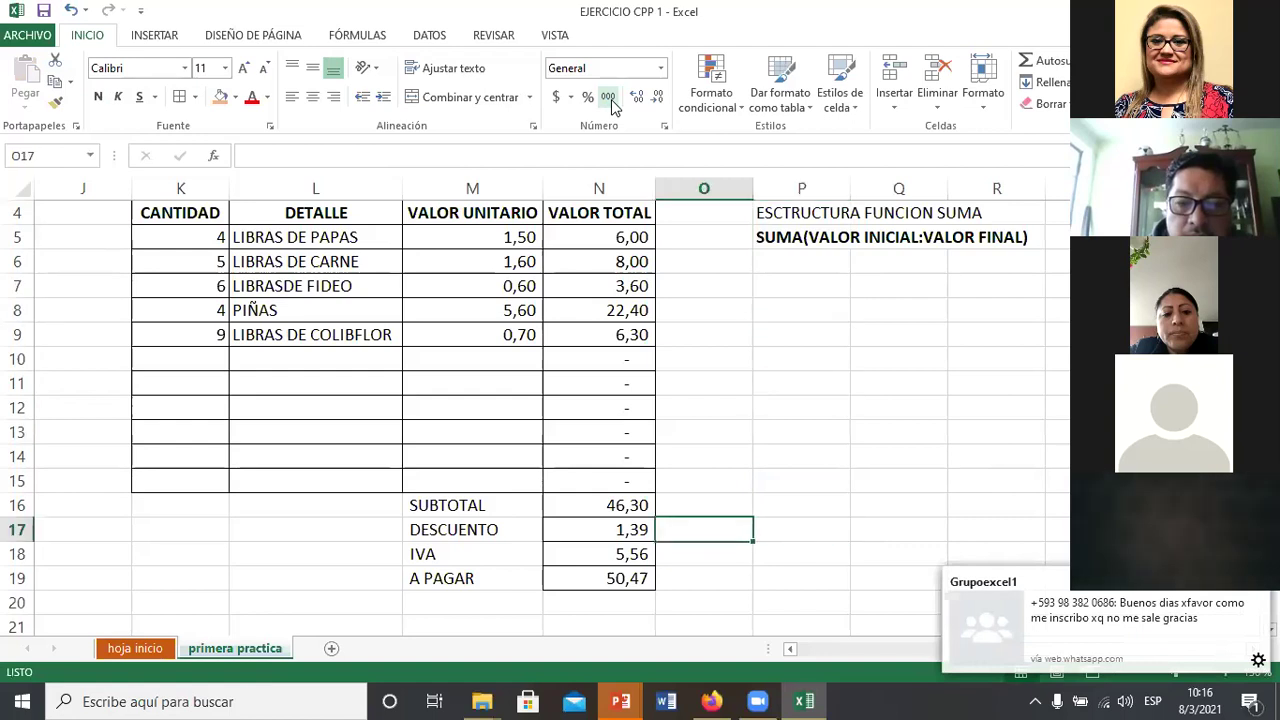
key(Left)
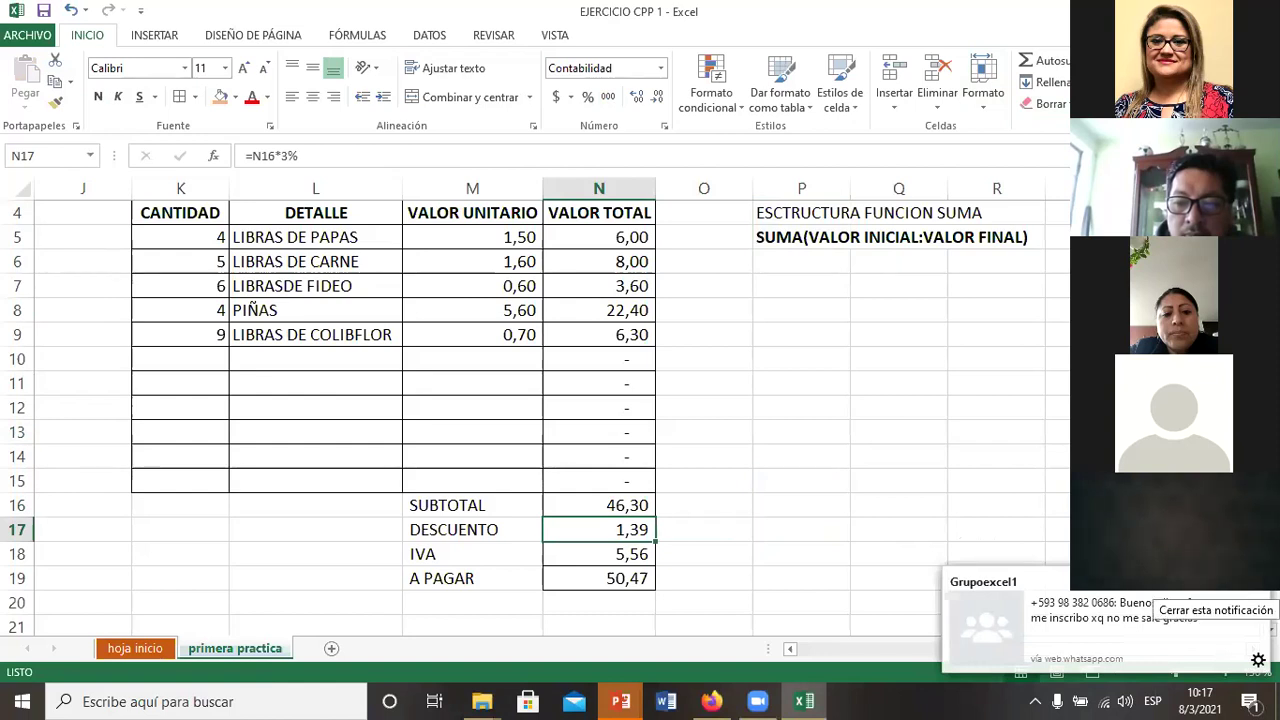
Step: Clear the old DESCUENTO, IVA and A PAGAR values in N17:N19
click(1258, 582)
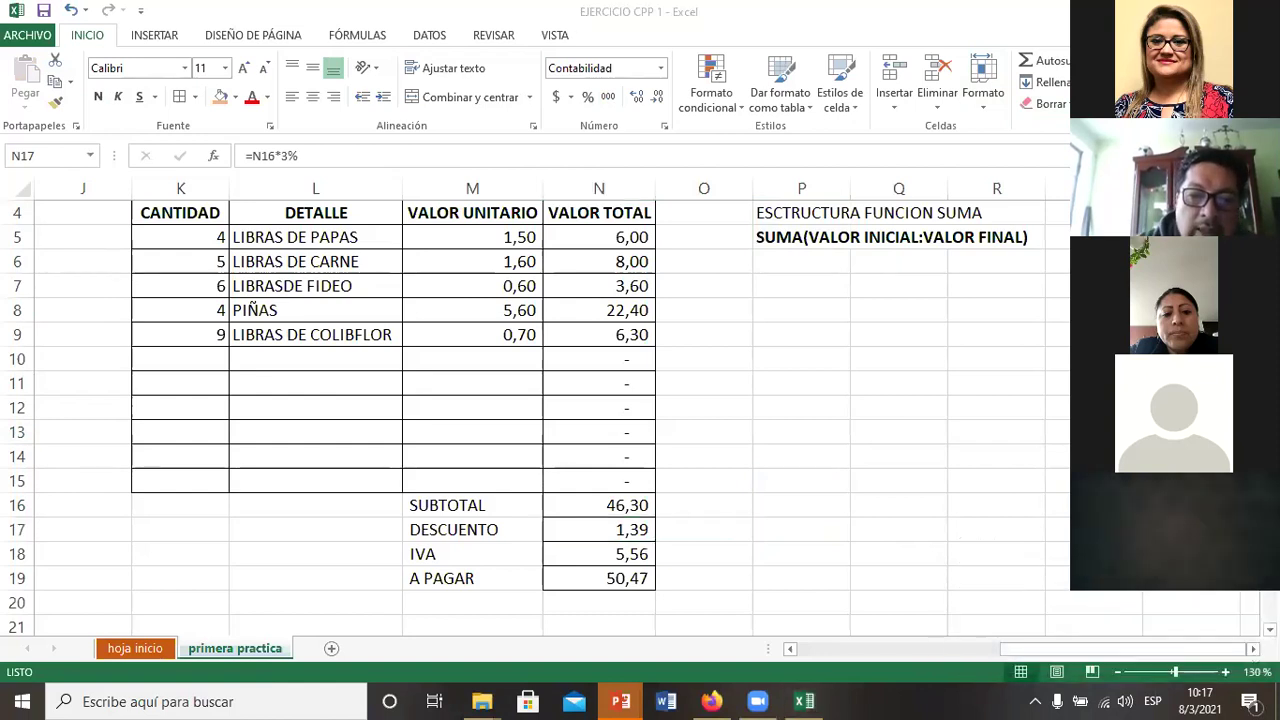
key(shift+Down)
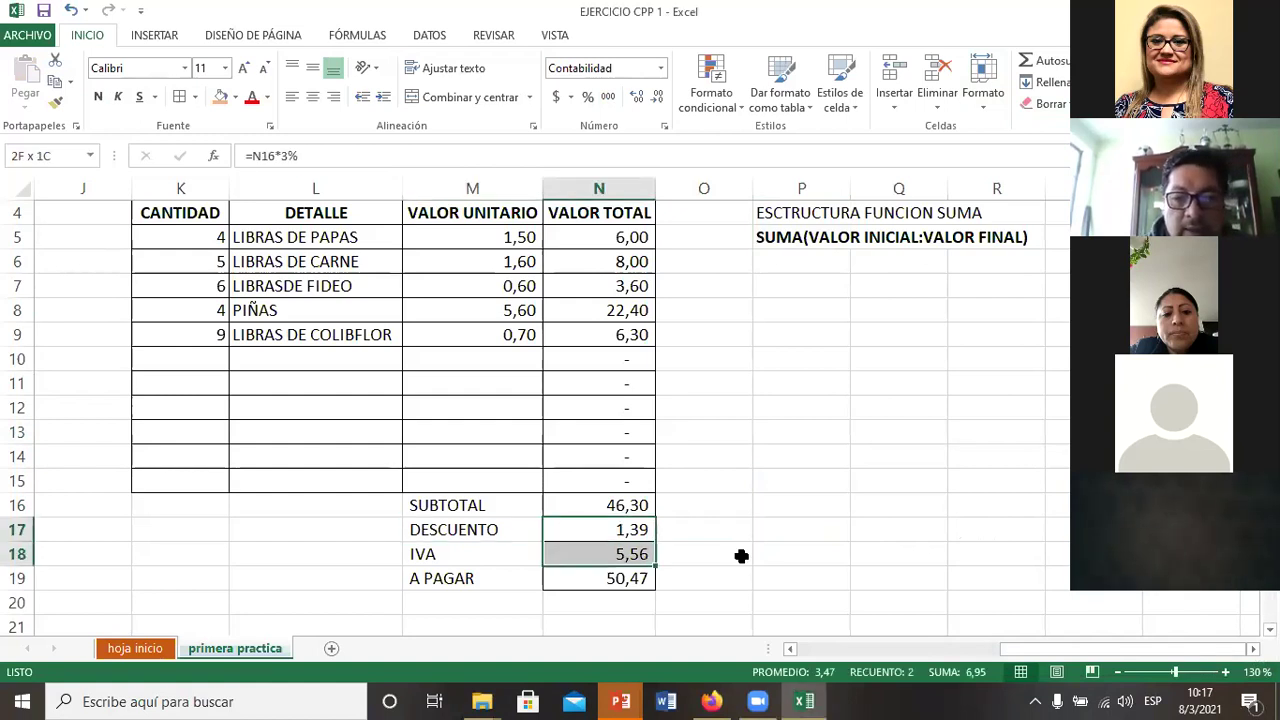
key(shift+Down)
key(Delete)
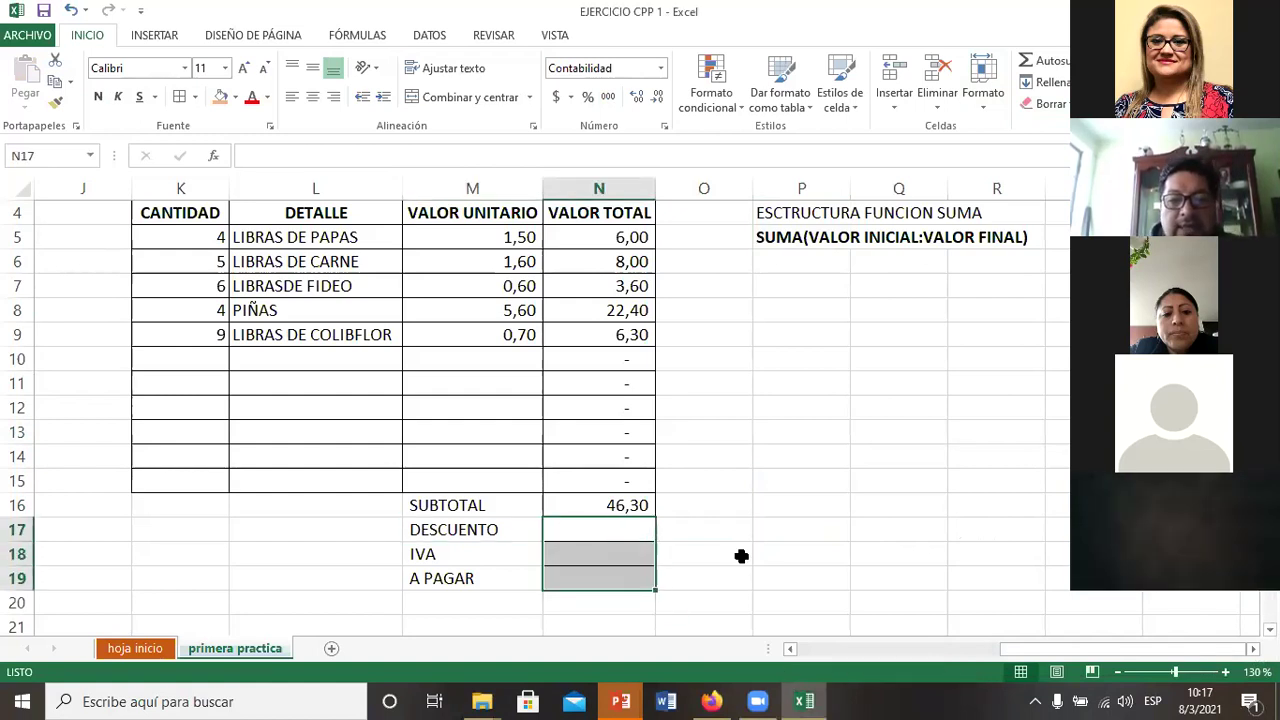
key(Up)
key(Down)
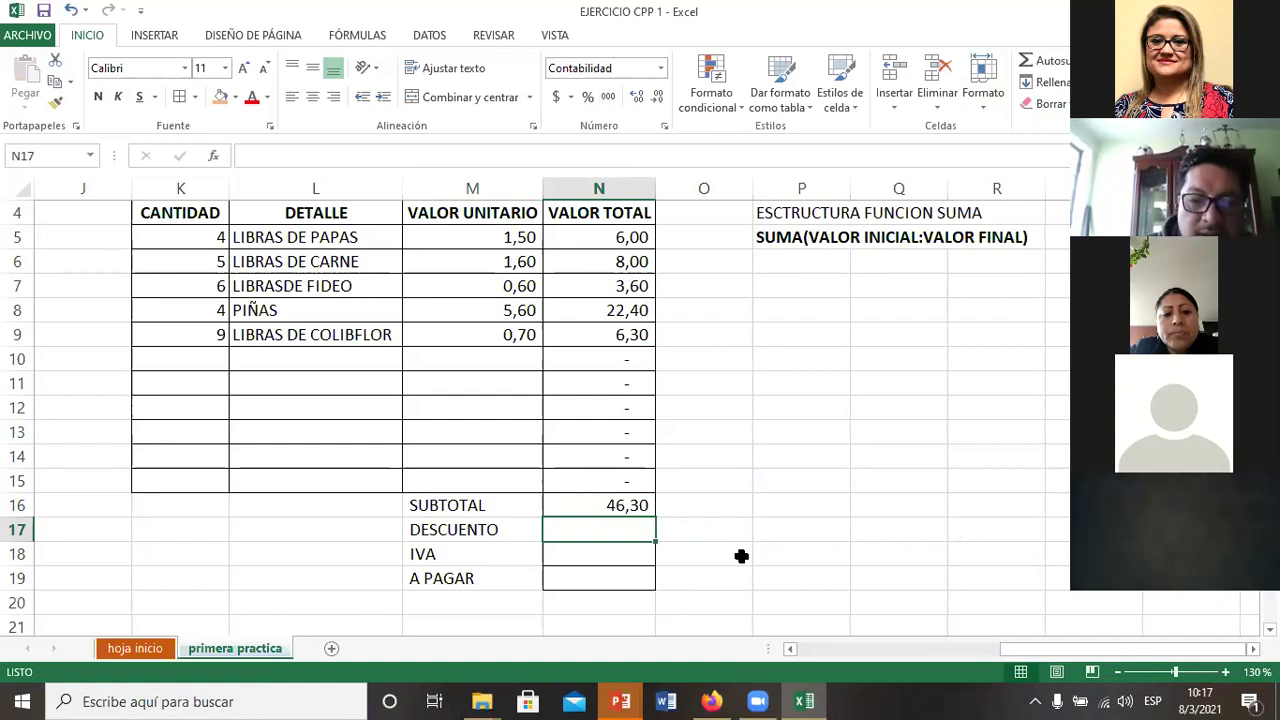
Step: Enter =N16*5% for DESCUENTO and =N16*12% for IVA
text(=)
key(Up)
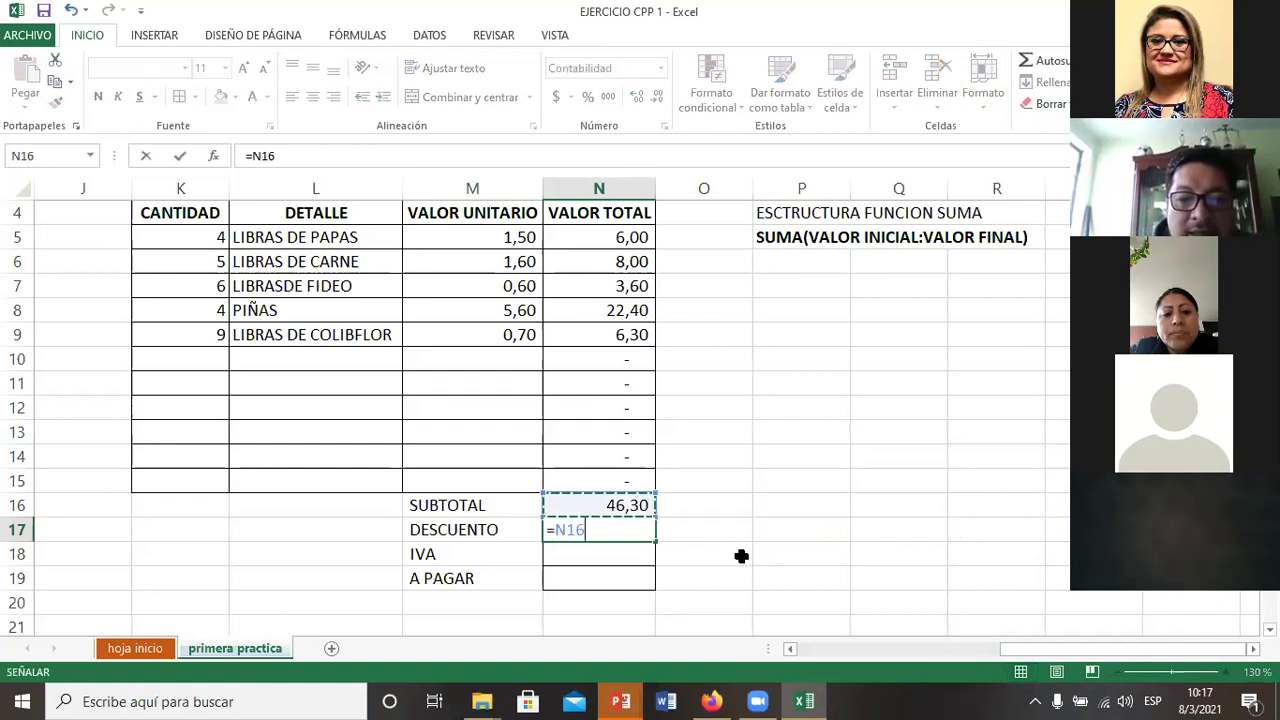
text(*5%)
key(Return)
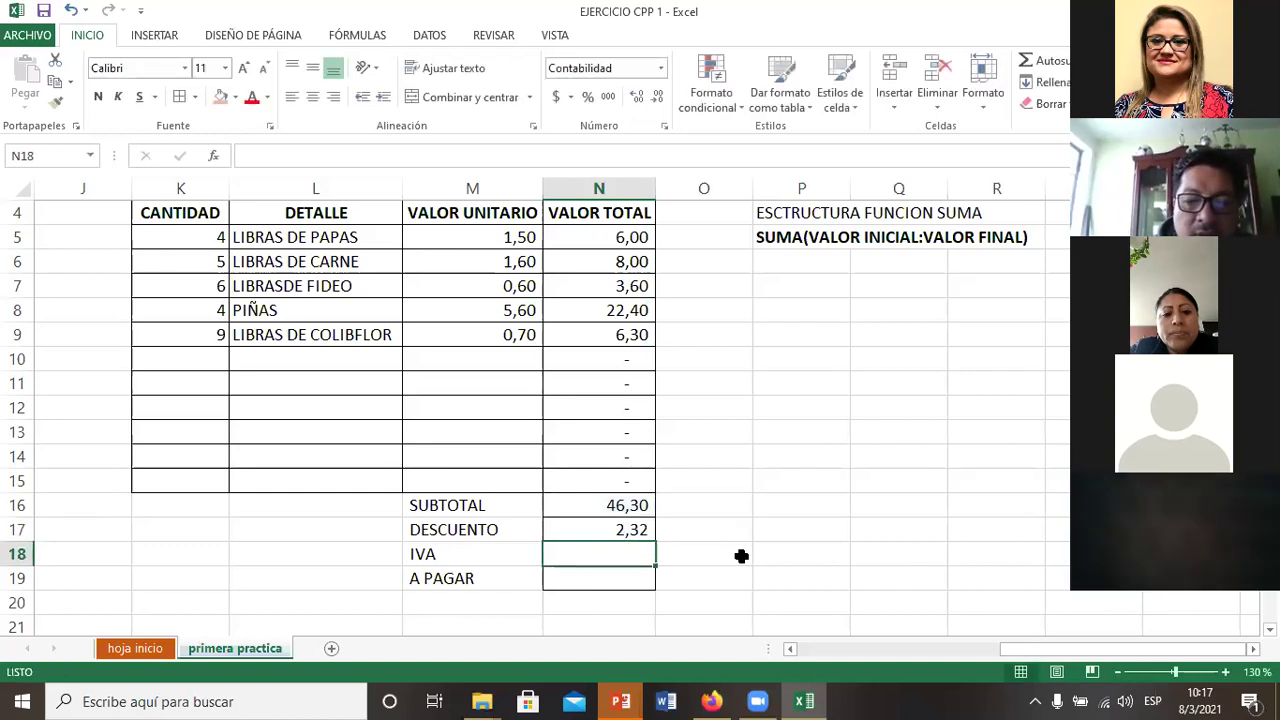
text(=)
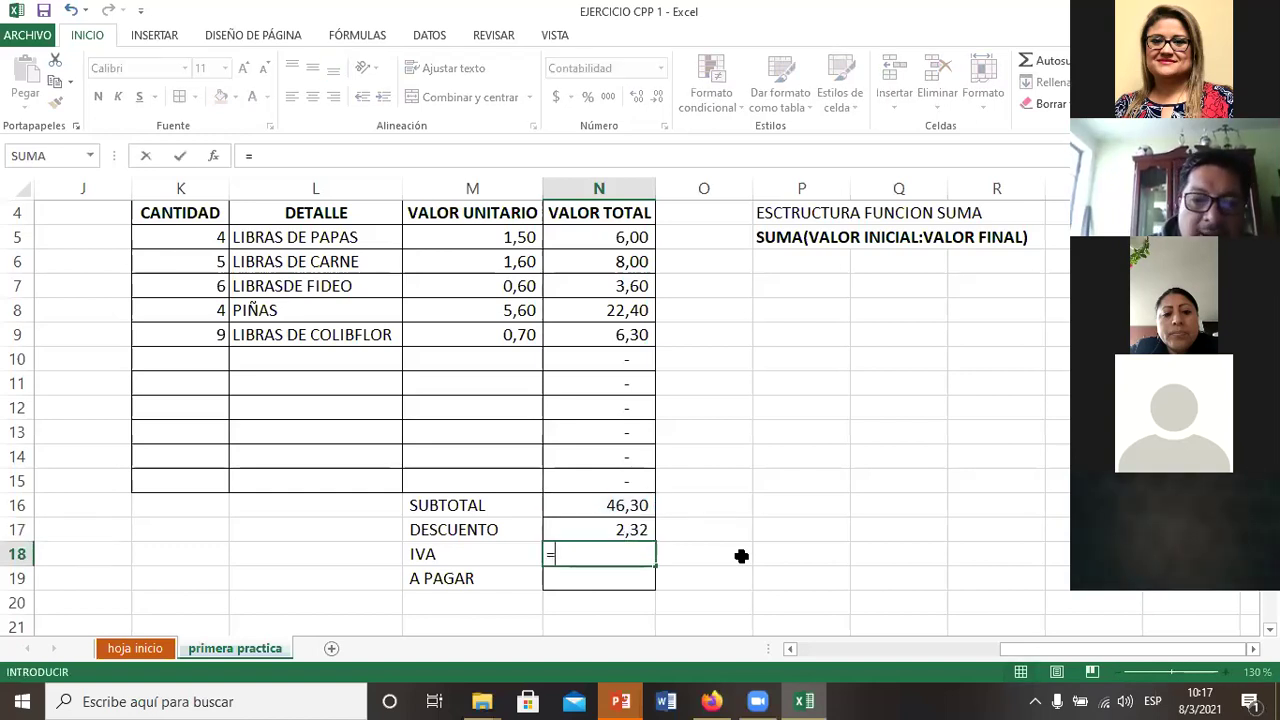
key(Up)
key(Up)
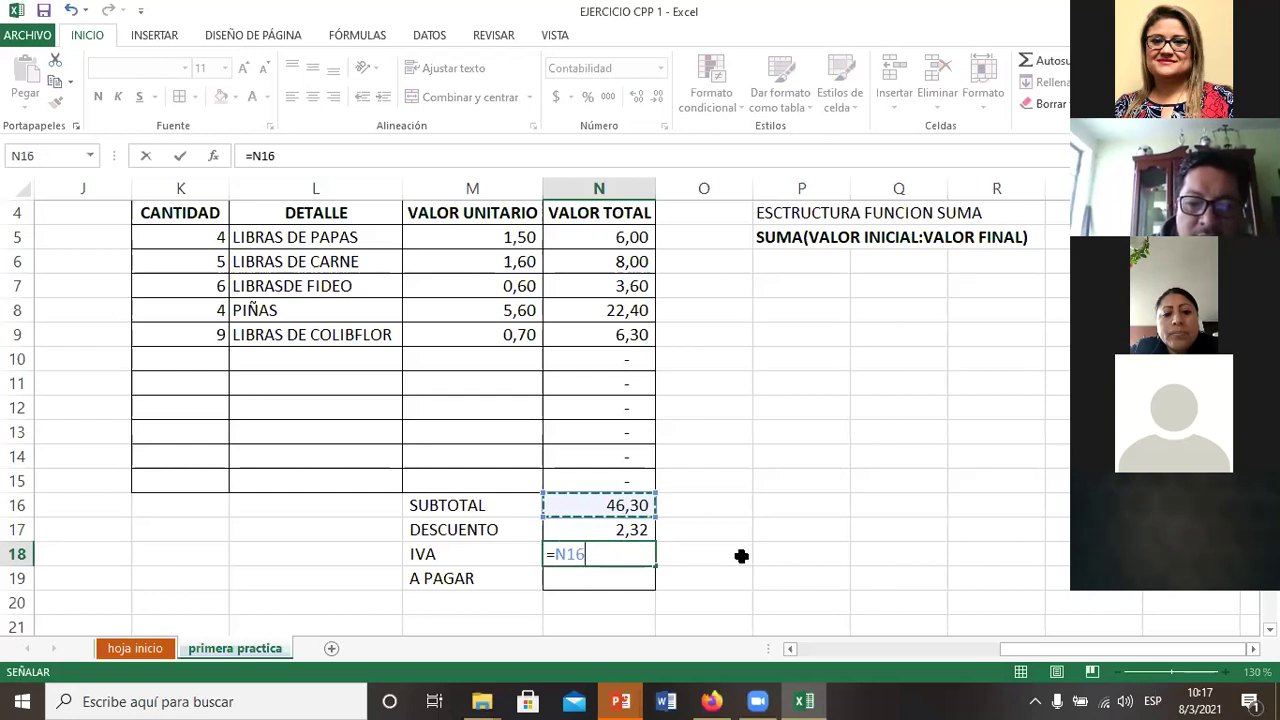
text(*)
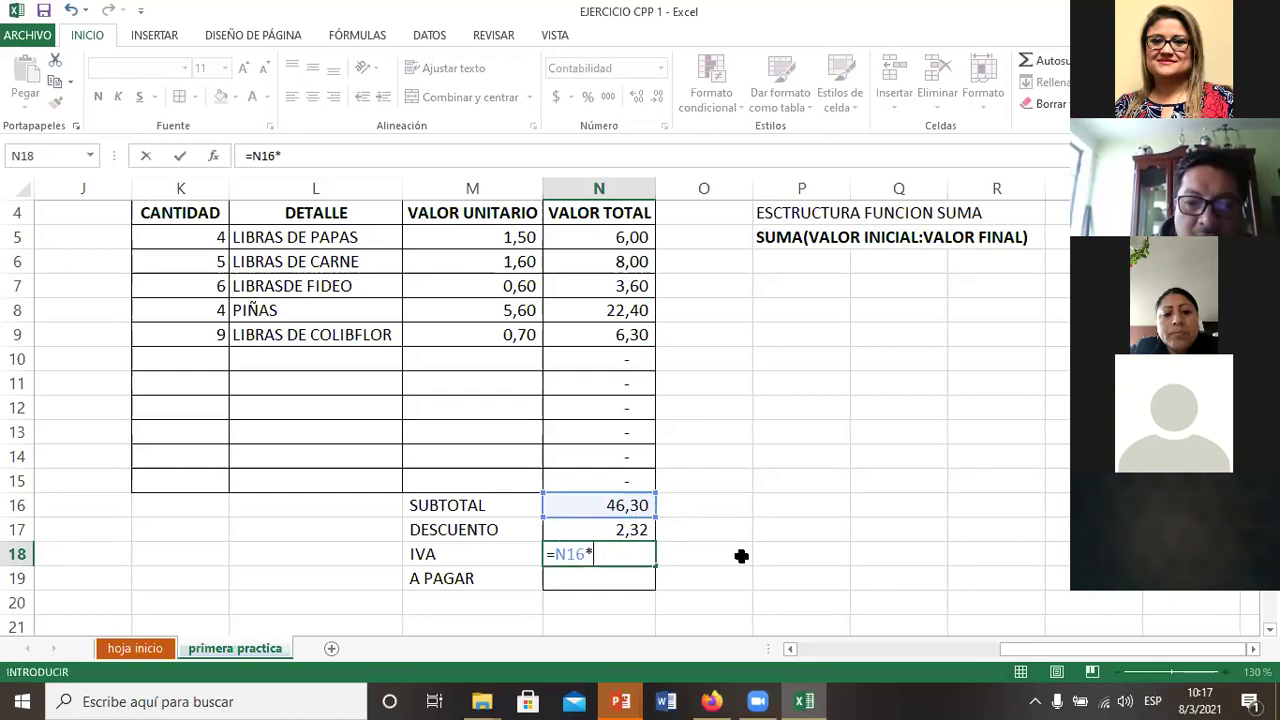
text(12)
key(Return)
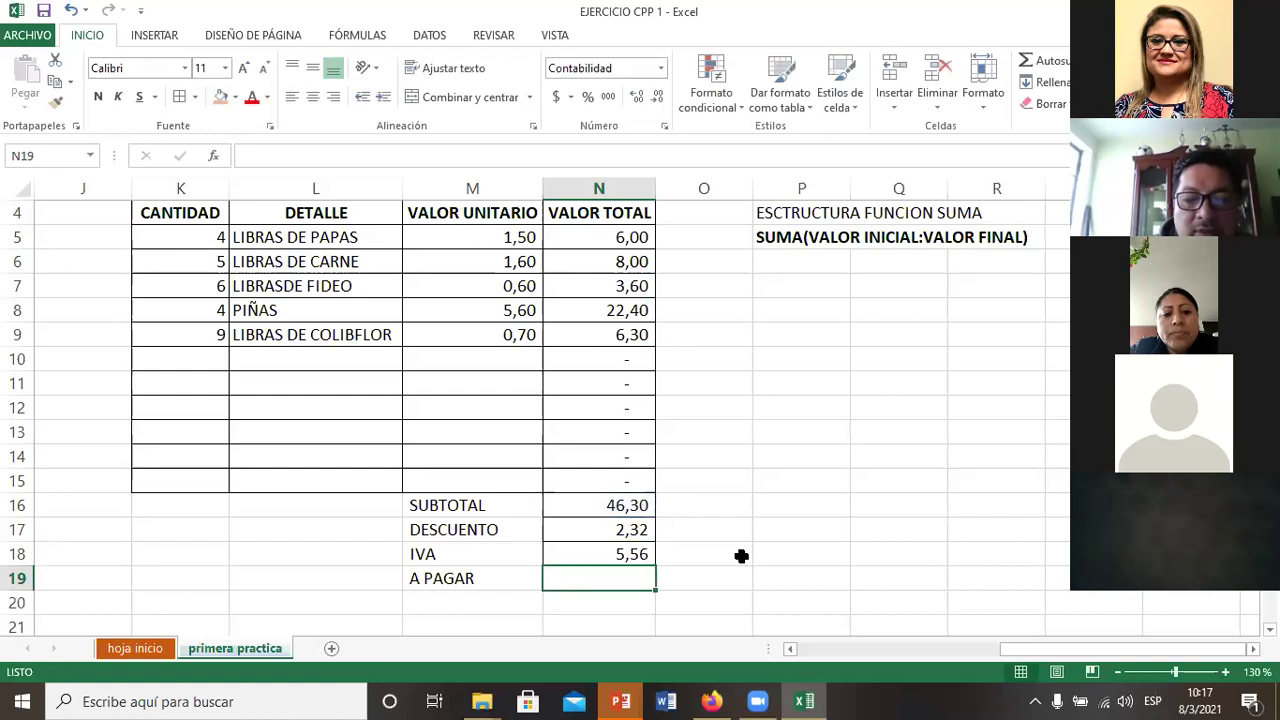
Step: Enter a first A PAGAR formula in N19 from N16, N18 and N17, giving 254,93
key(Up)
key(Up)
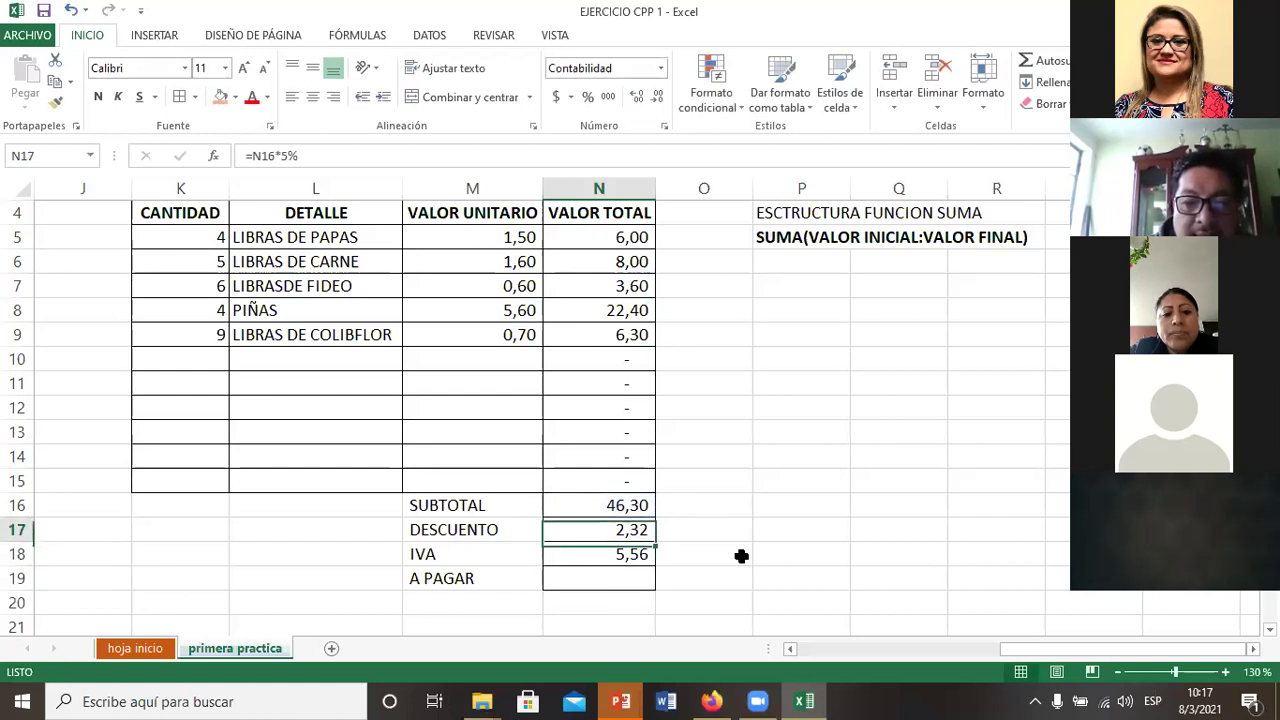
key(Up)
key(Down)
key(Up)
key(Up)
key(Up)
key(Down)
key(Down)
key(Down)
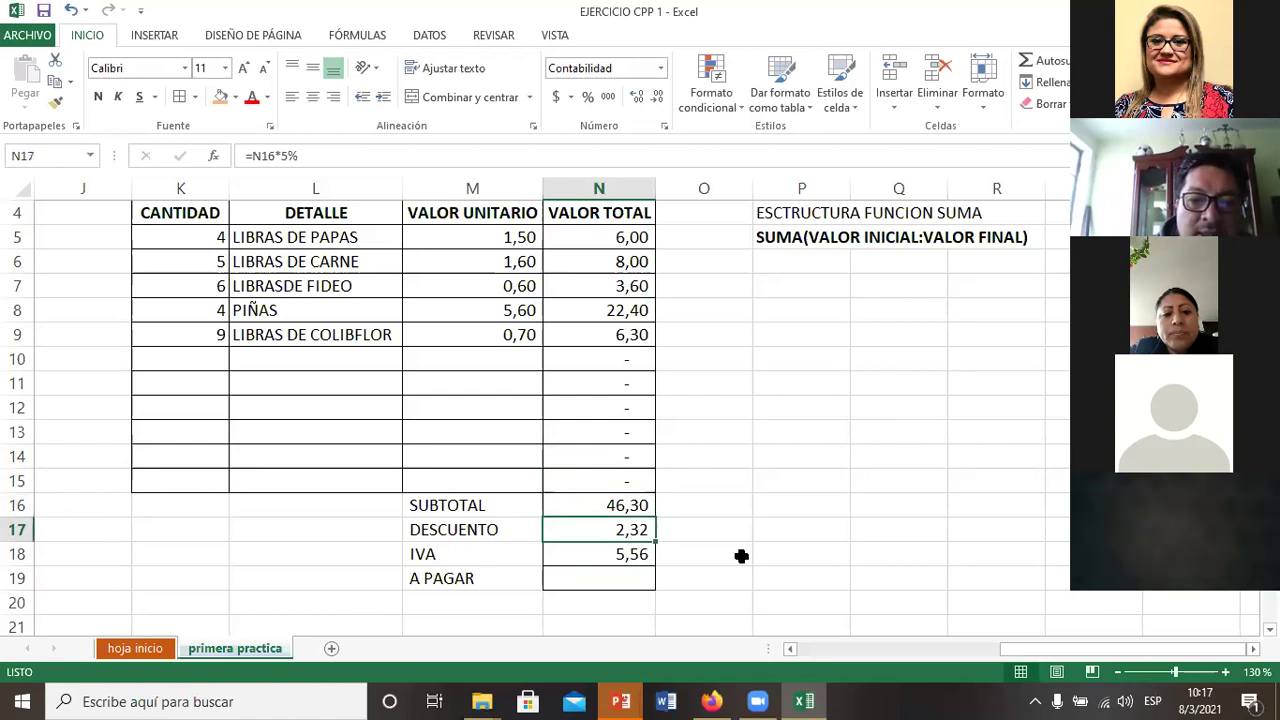
key(Down)
key(Down)
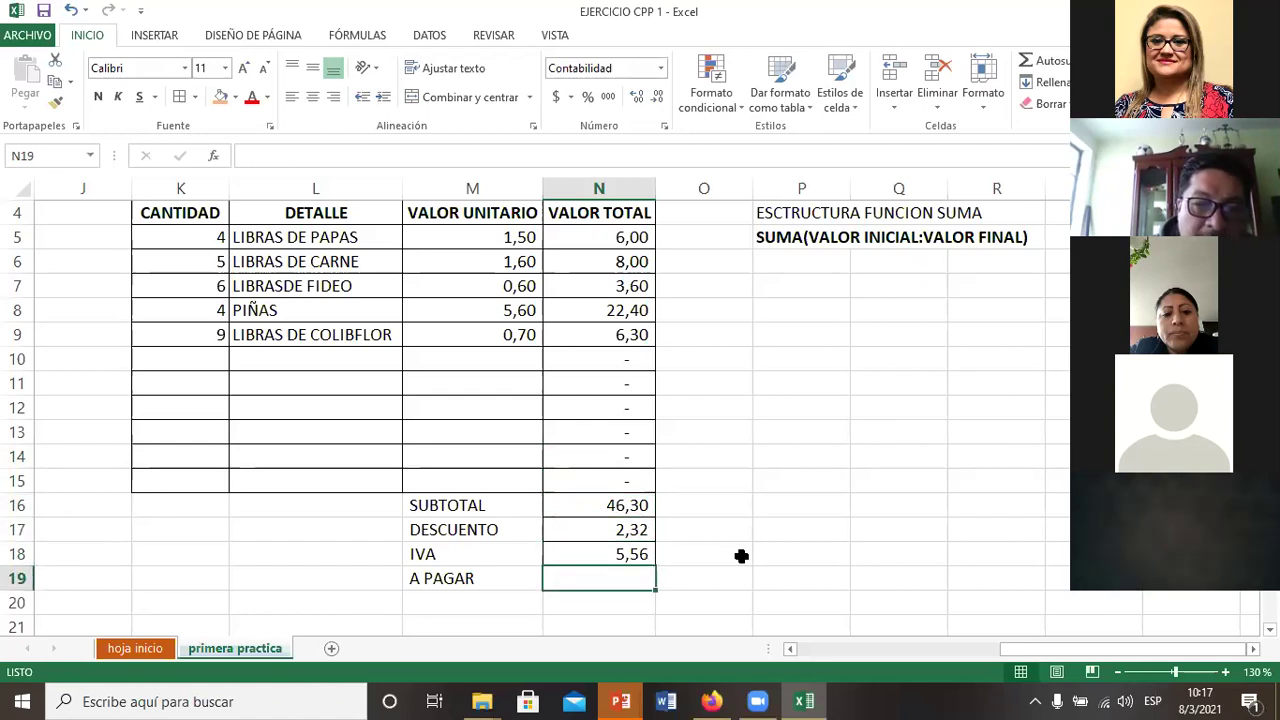
text(=()
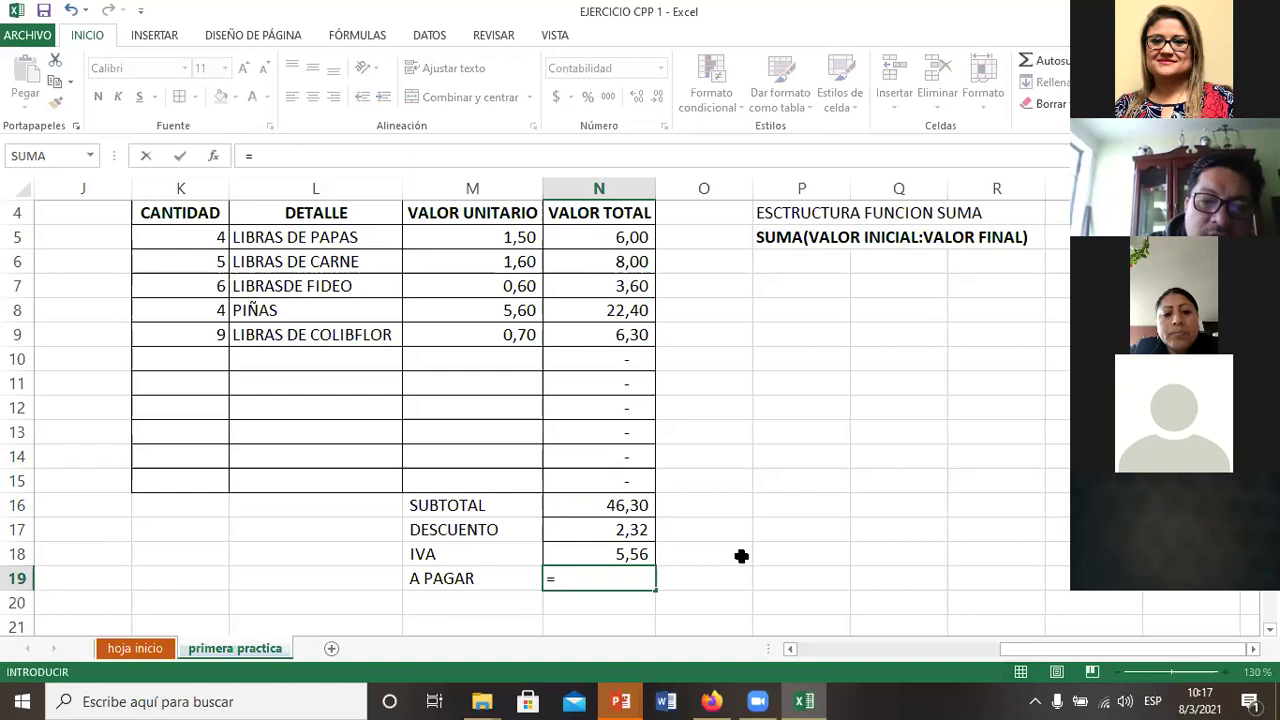
key(Up)
key(Up)
key(Up)
text(*)
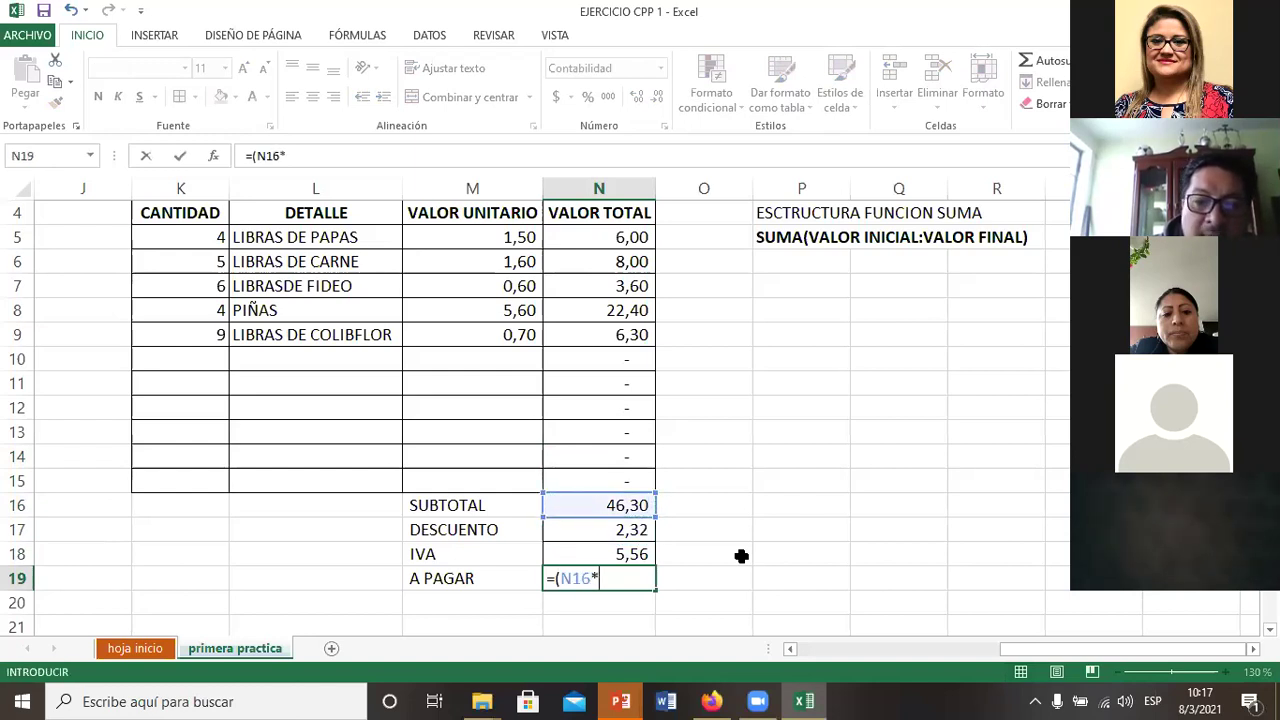
key(Up)
text(()
key(BackSpace)
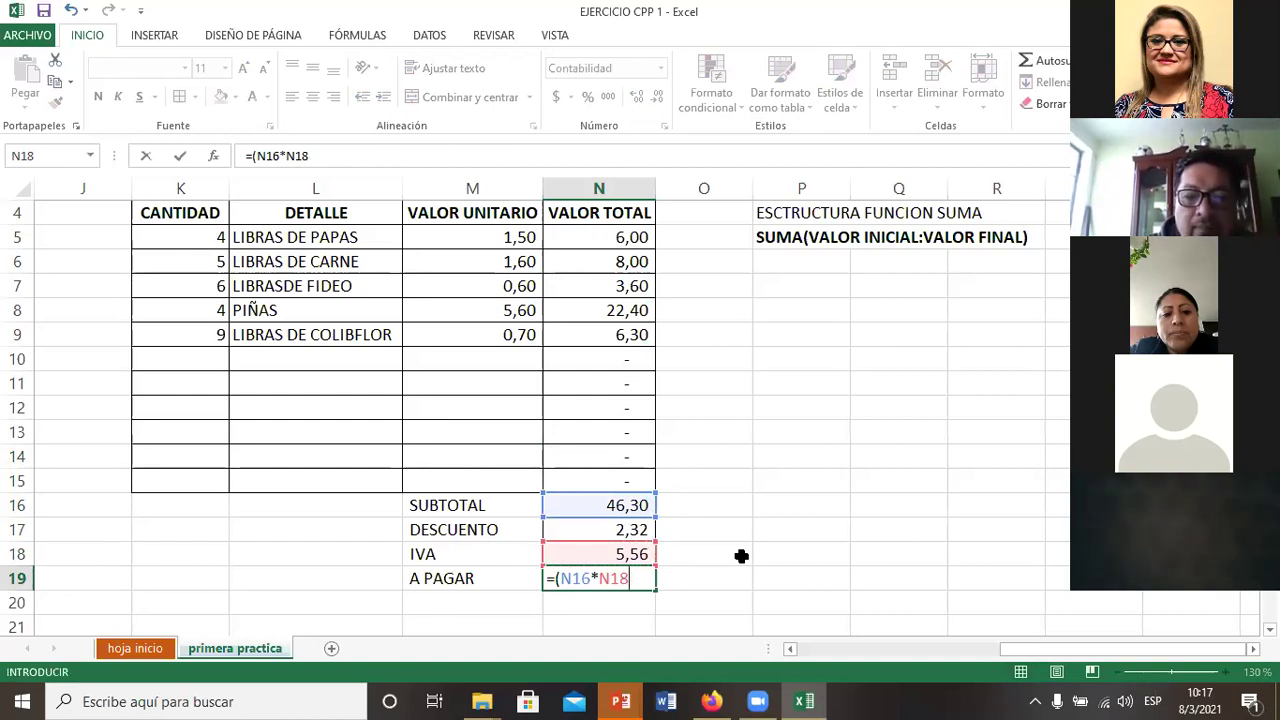
text(-)
key(Up)
key(Up)
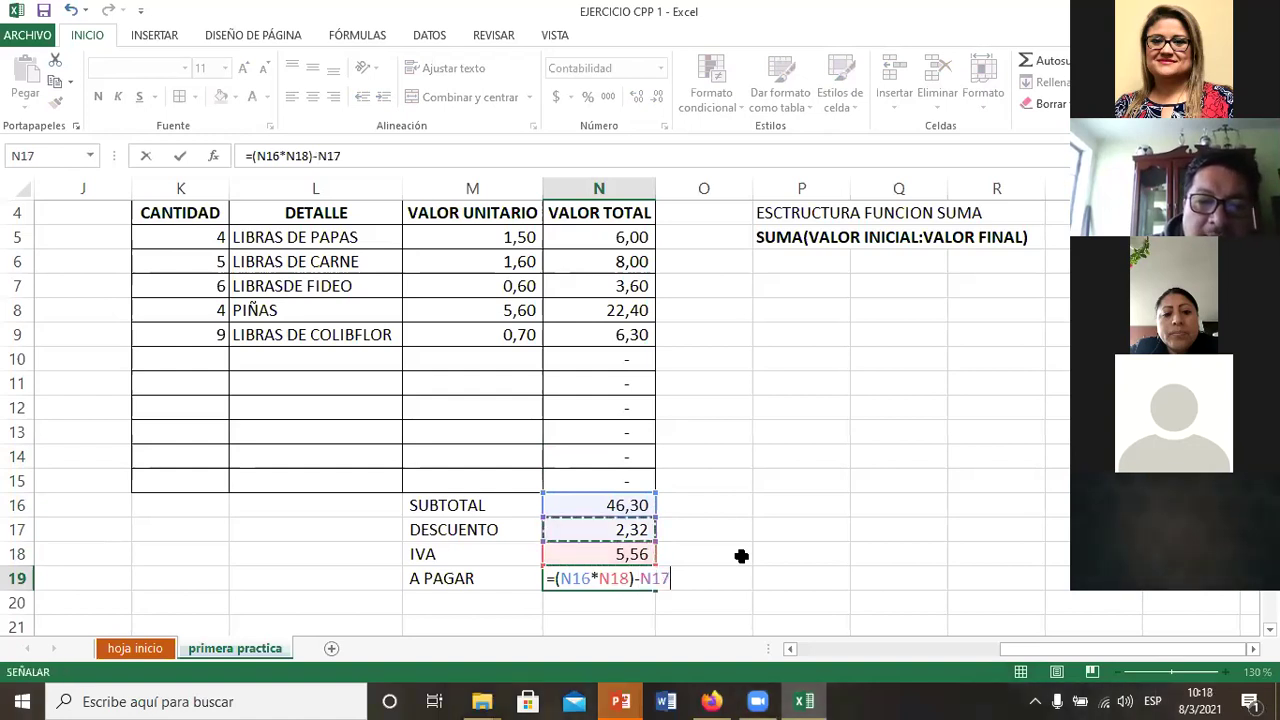
key(Return)
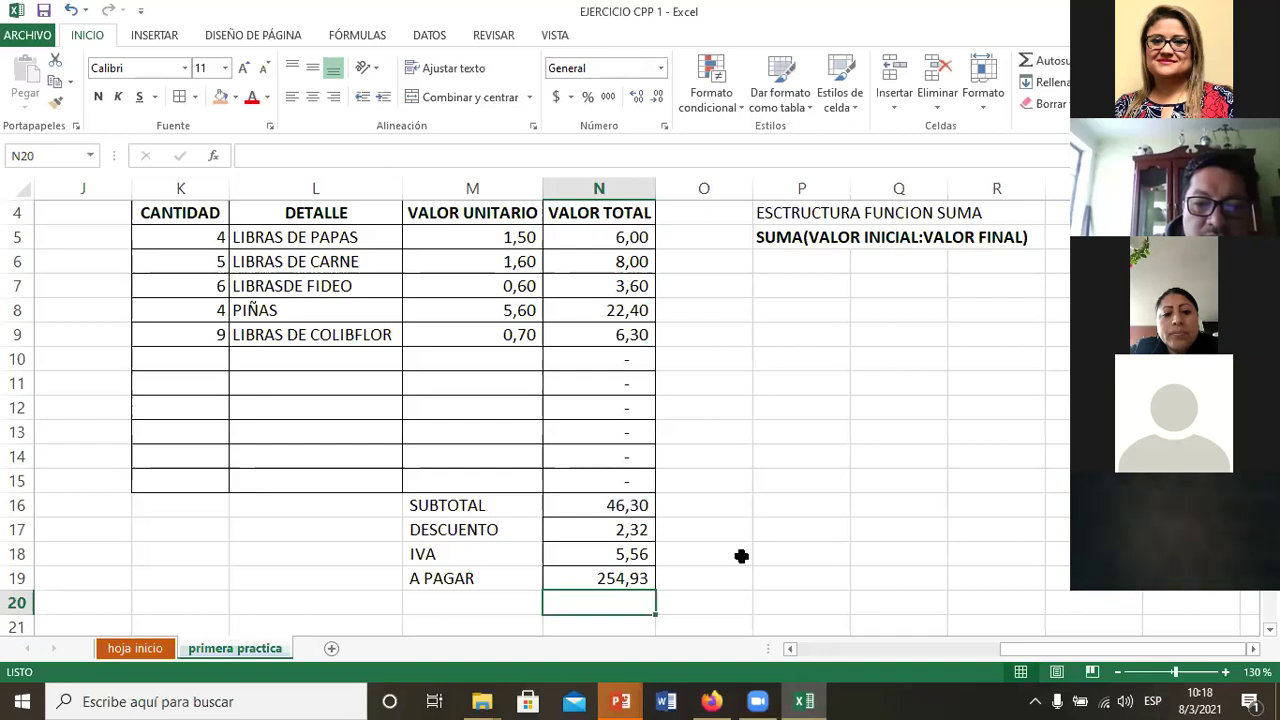
Step: Correct the A PAGAR formula's operators so it reads =(N16+N18)-N17
key(Down)
key(Up)
key(Up)
key(F2)
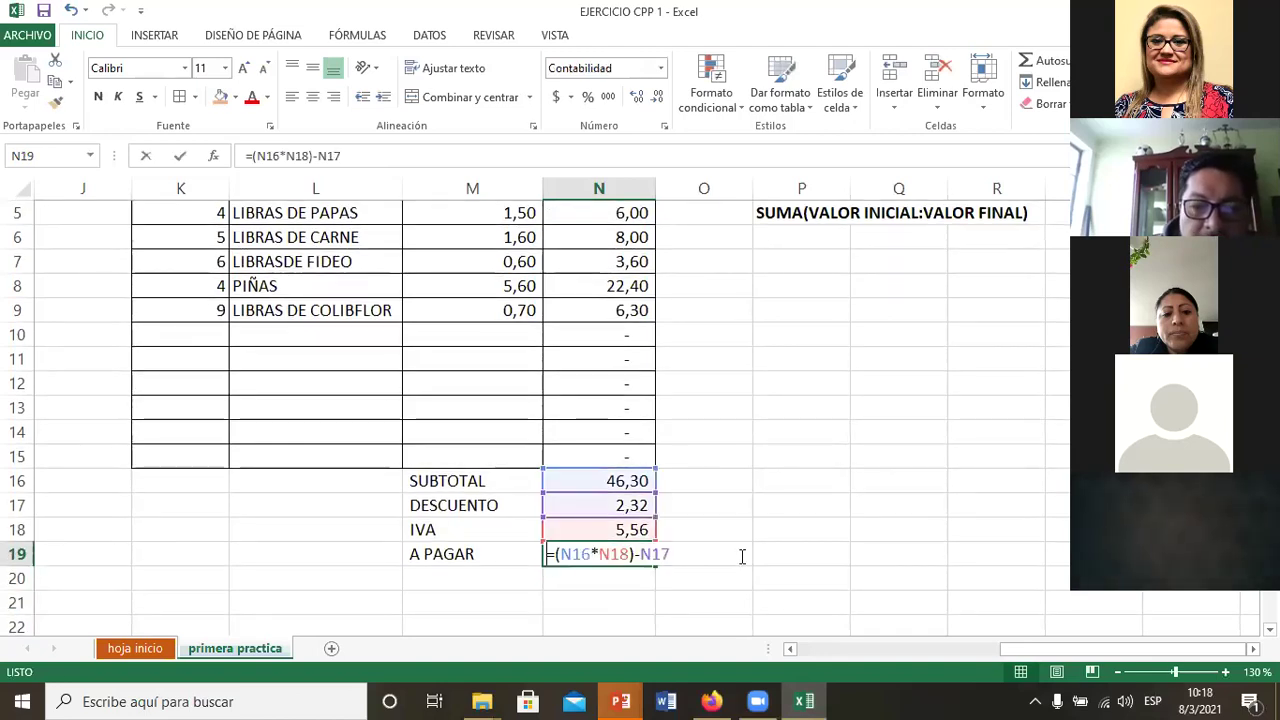
key(Right)
key(Right)
key(Right)
key(Right)
key(BackSpace)
text(-)
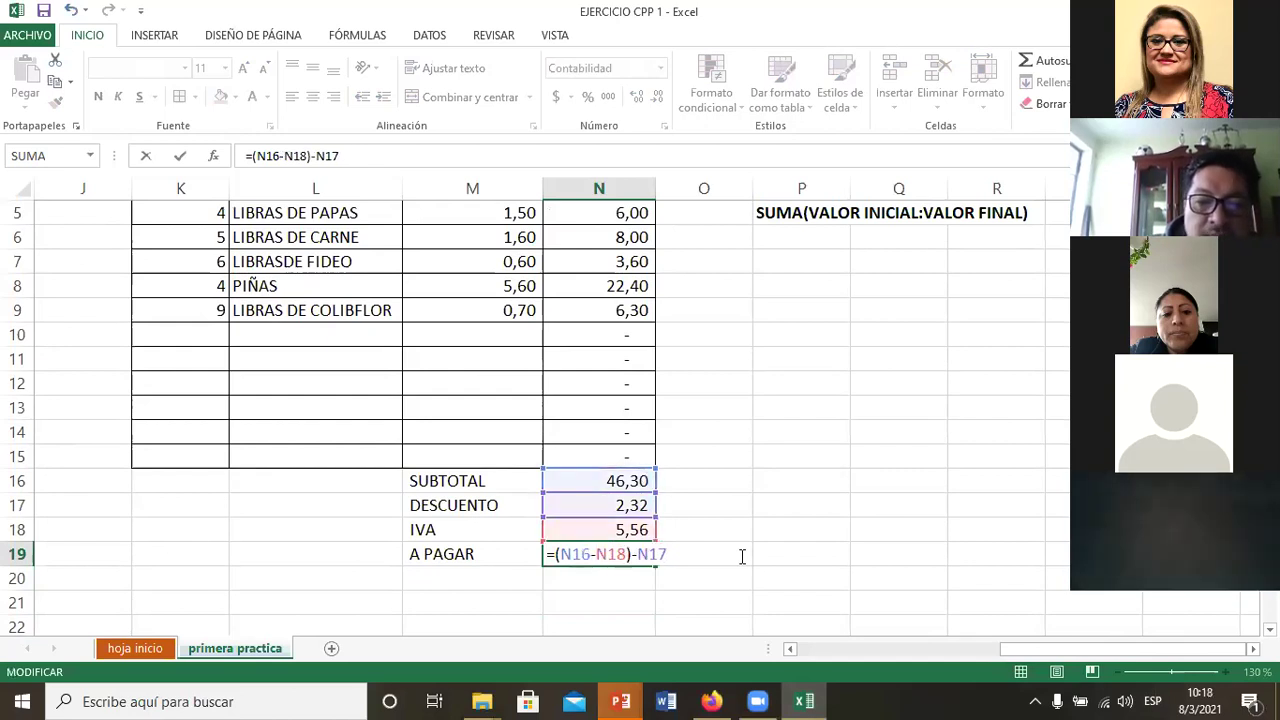
key(BackSpace)
text(+)
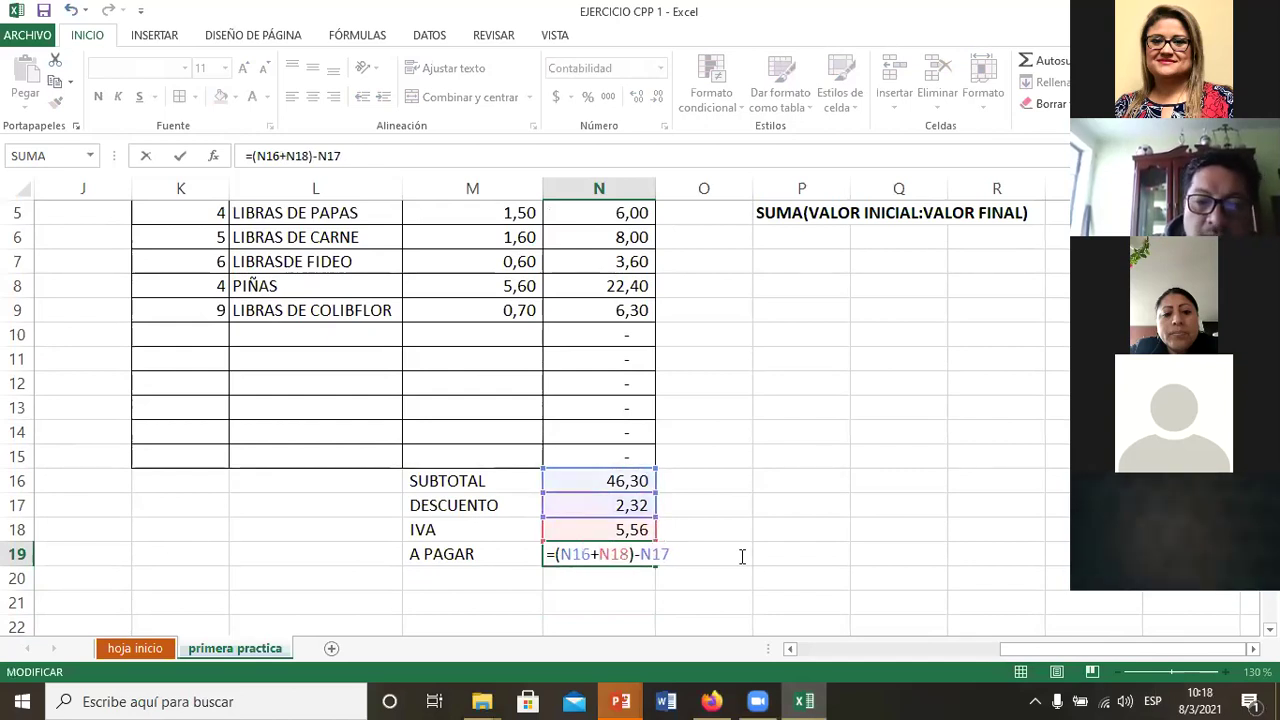
key(Return)
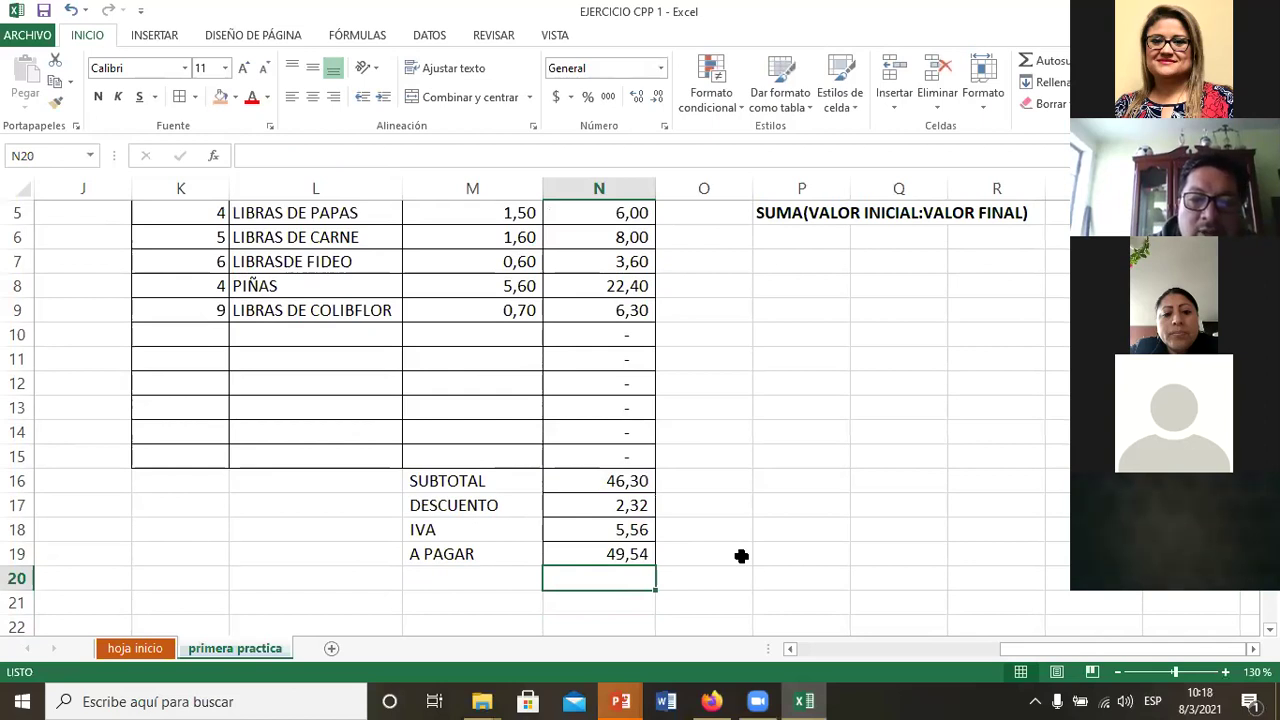
click(741, 556)
key(Up)
key(Up)
key(Left)
key(Up)
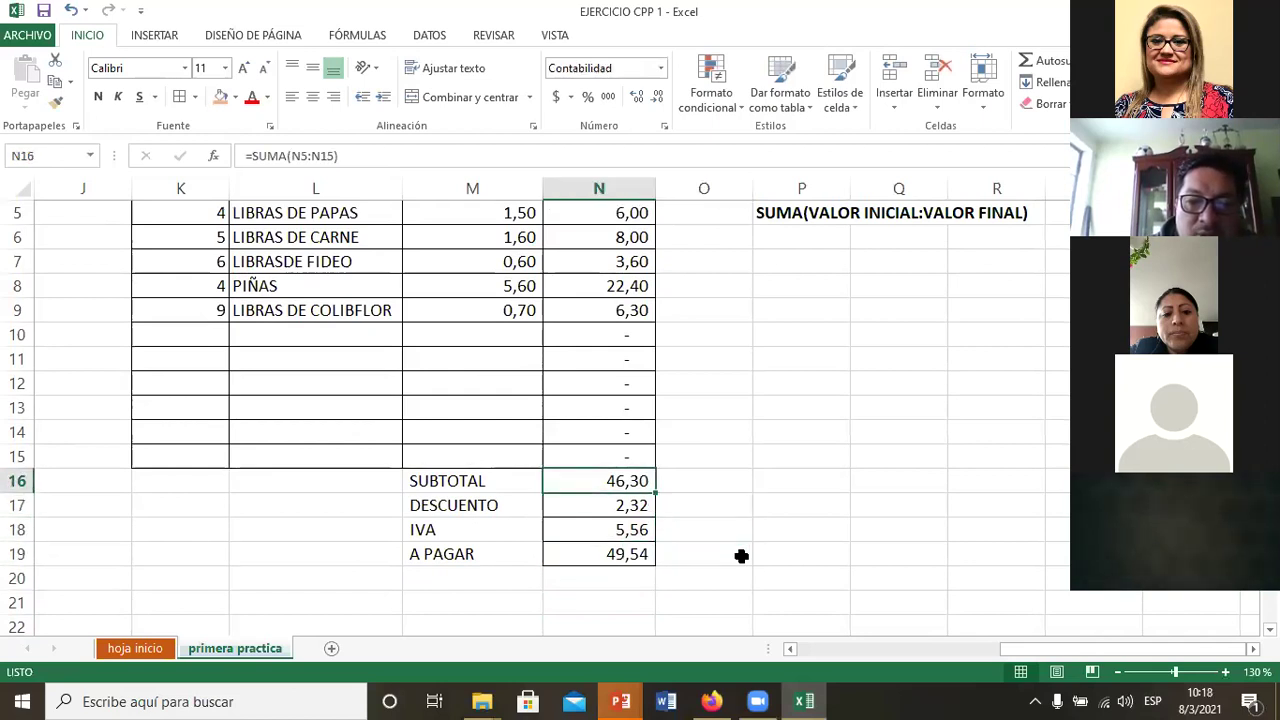
key(Down)
key(Down)
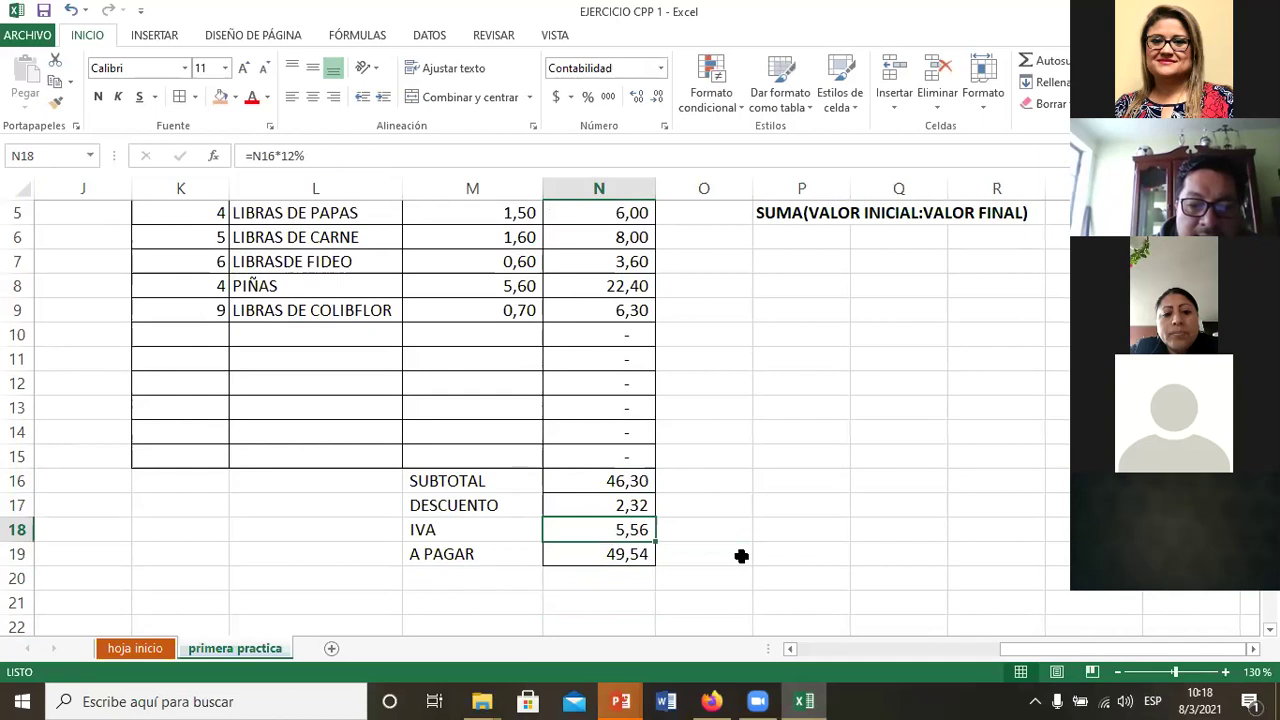
key(Up)
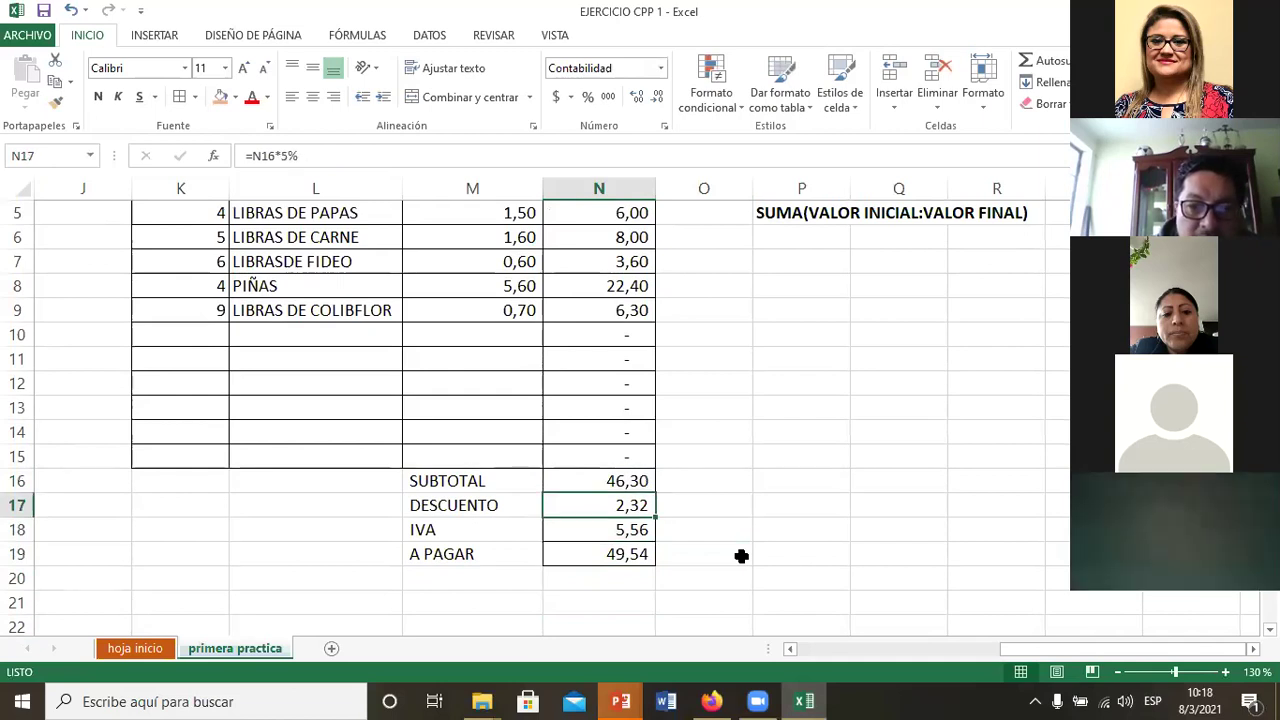
key(F2)
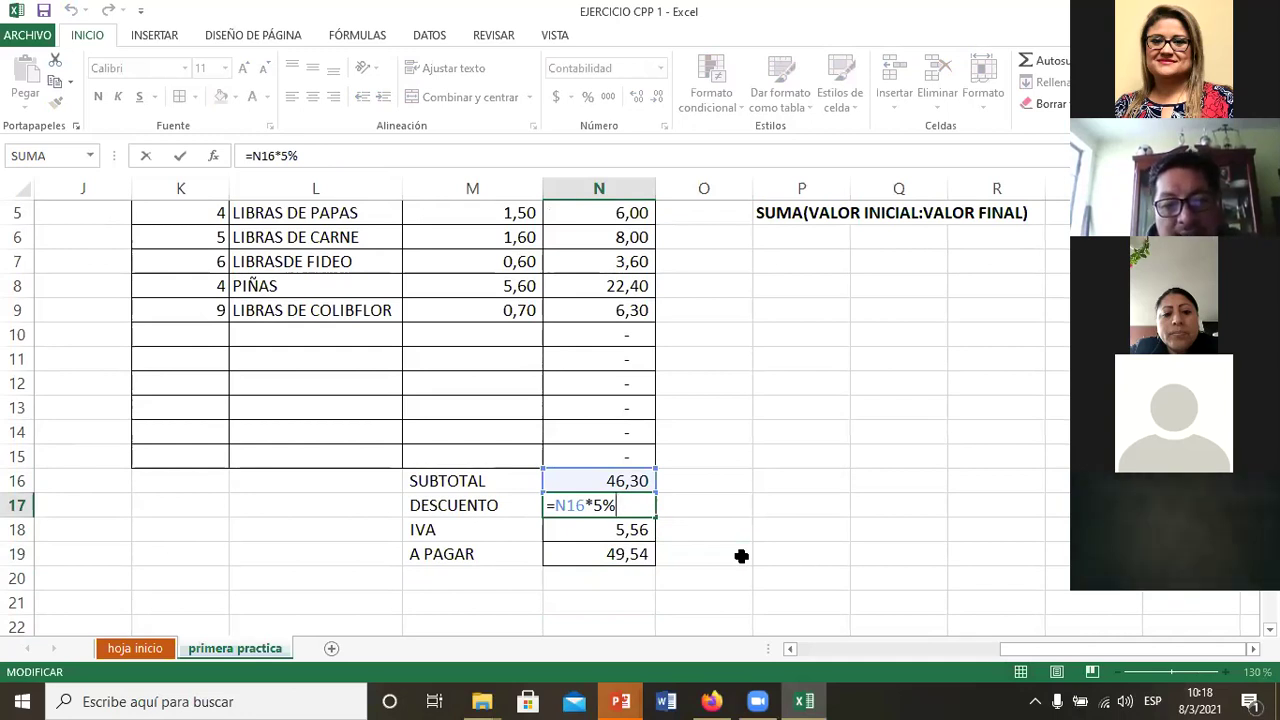
key(ctrl+Return)
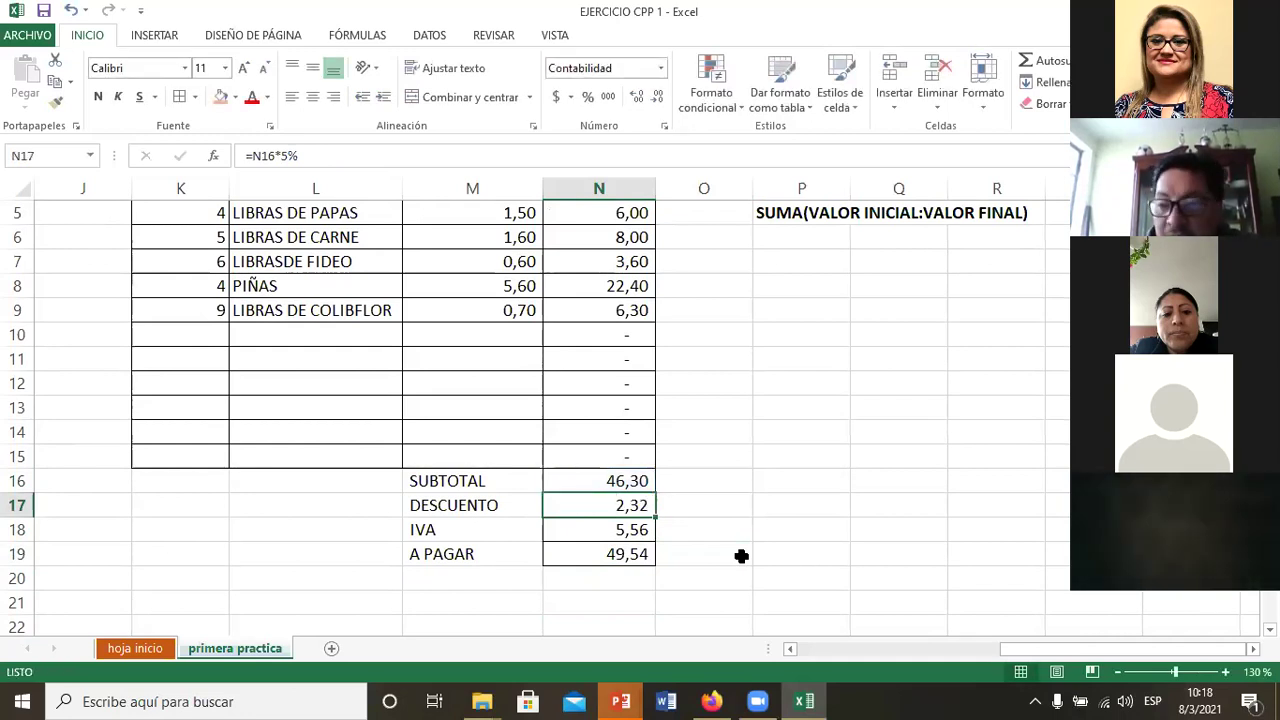
key(Down)
key(Down)
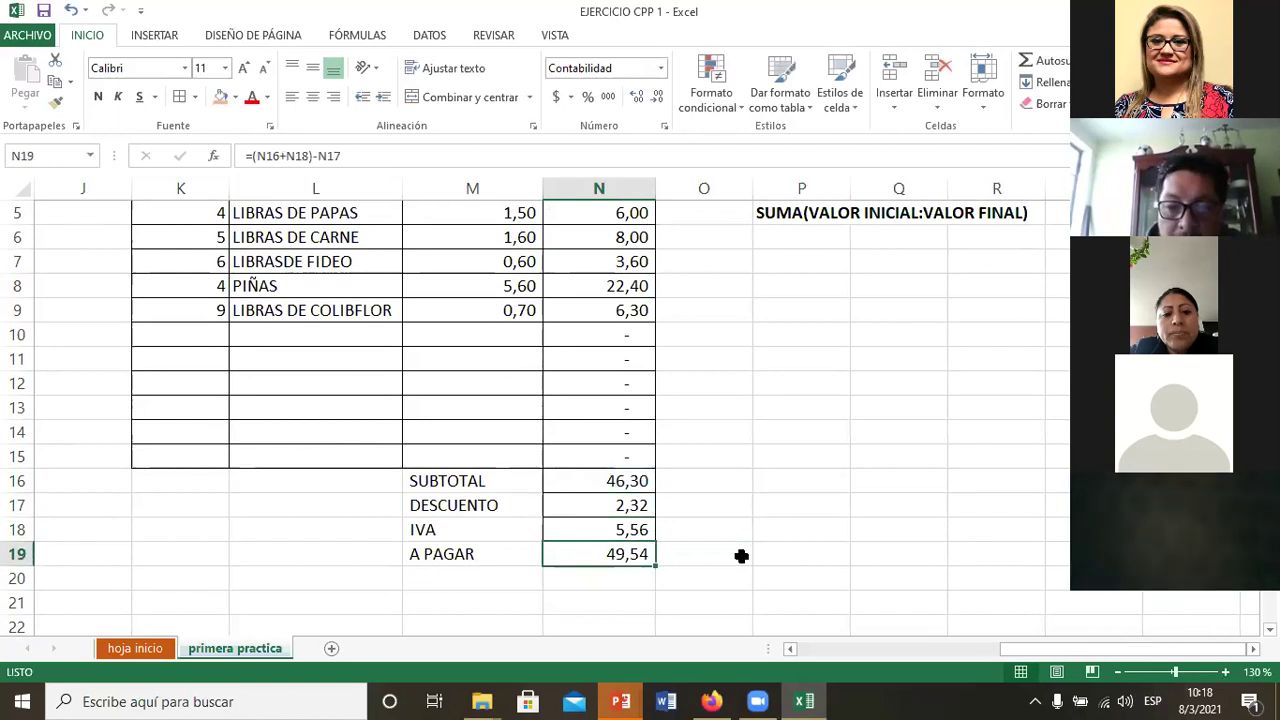
key(Down)
key(Left)
key(Left)
key(Left)
key(Left)
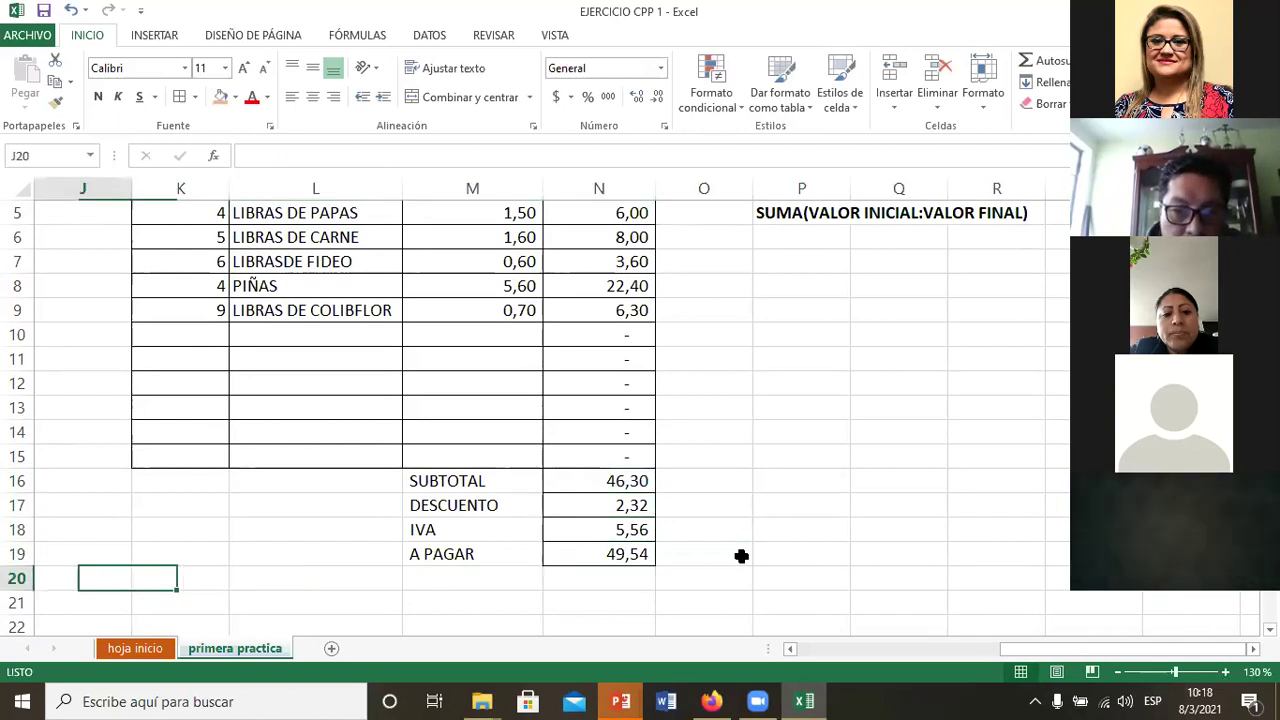
key(Up)
key(Up)
key(Up)
key(Up)
key(Up)
key(Up)
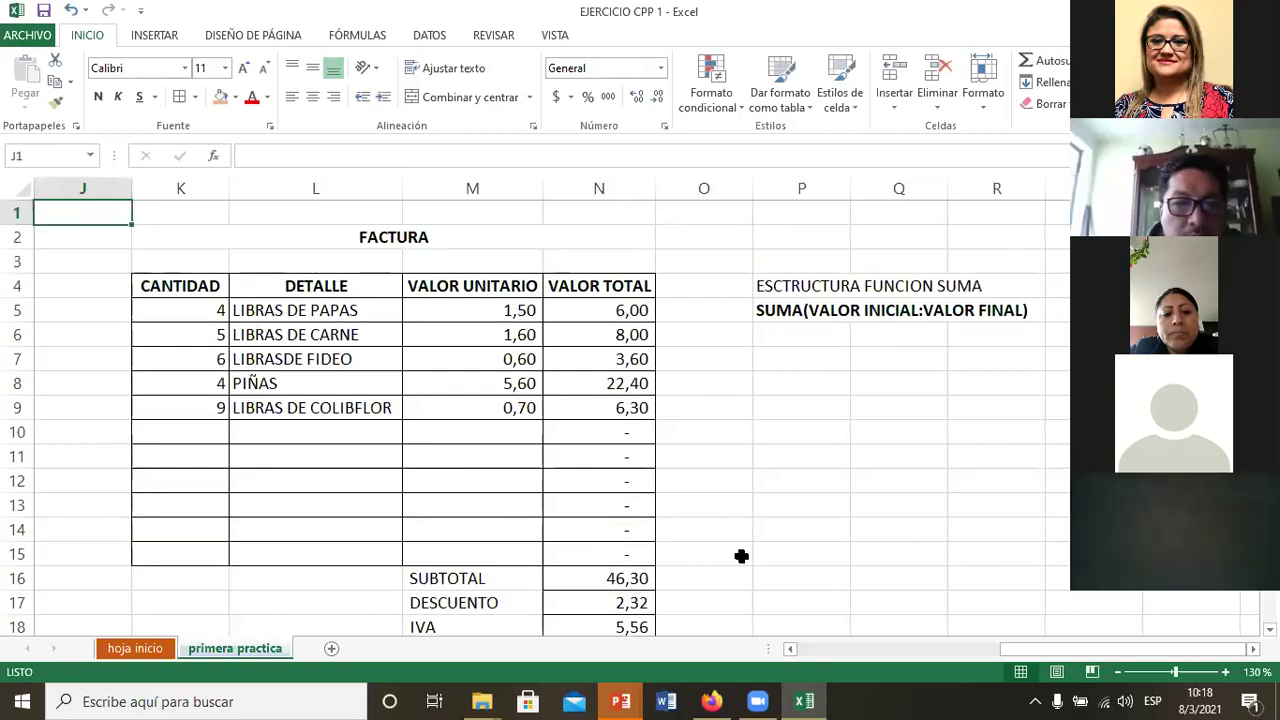
key(Right)
key(Right)
key(Right)
key(Down)
key(Right)
key(Down)
key(Down)
key(Down)
key(Down)
key(Down)
key(Down)
key(Up)
key(Up)
key(Up)
key(Up)
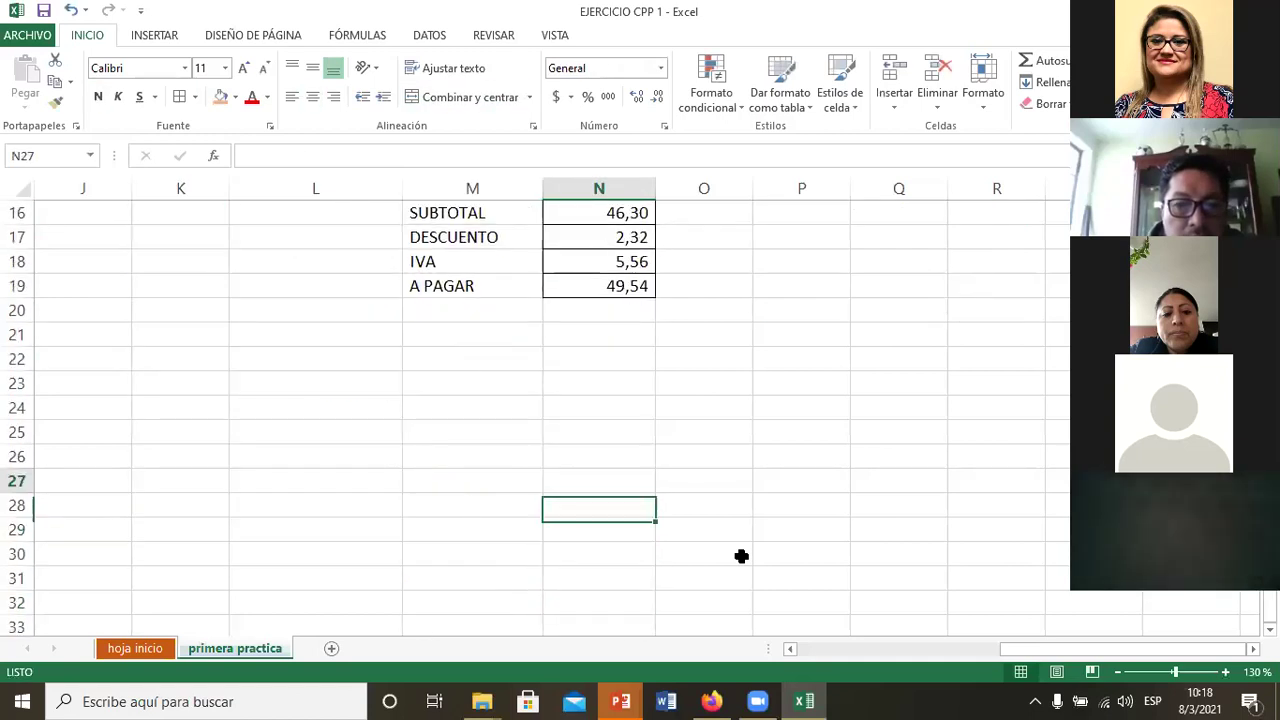
key(Up)
key(Up)
key(Up)
key(Up)
key(Up)
key(Up)
key(Down)
key(Down)
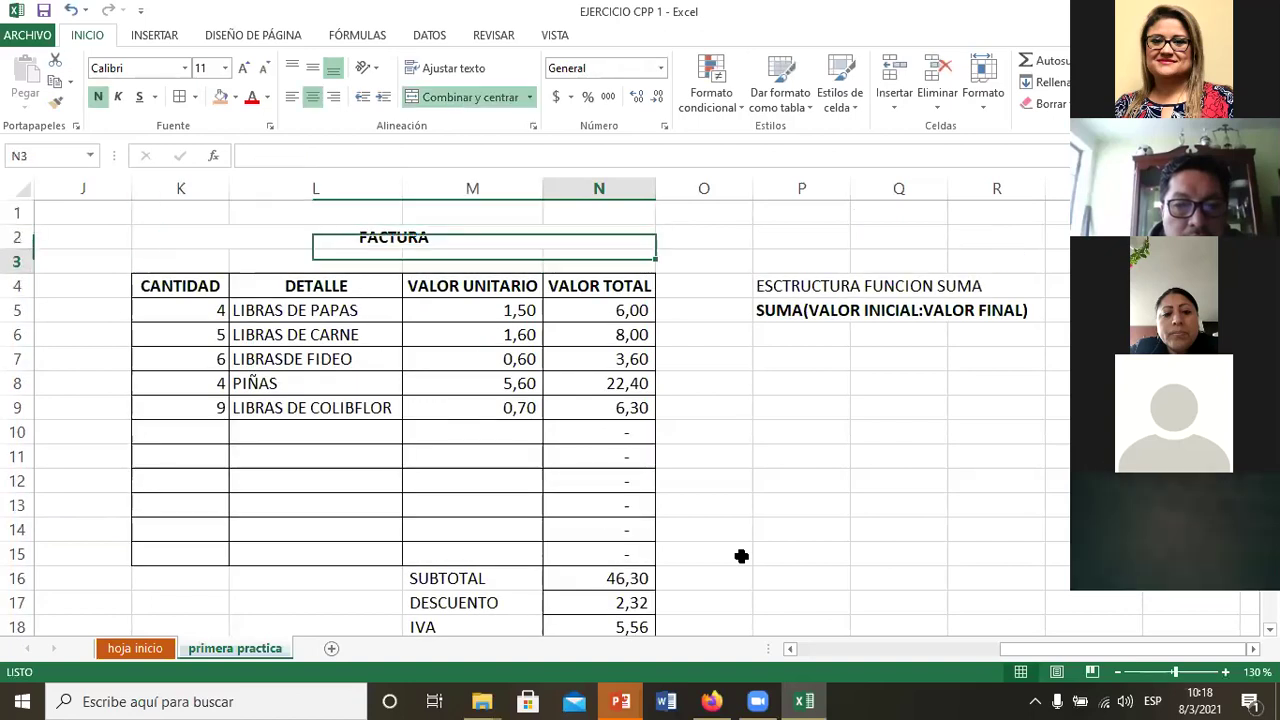
key(Down)
key(Down)
key(Down)
key(Down)
key(Down)
key(Down)
key(Down)
key(Up)
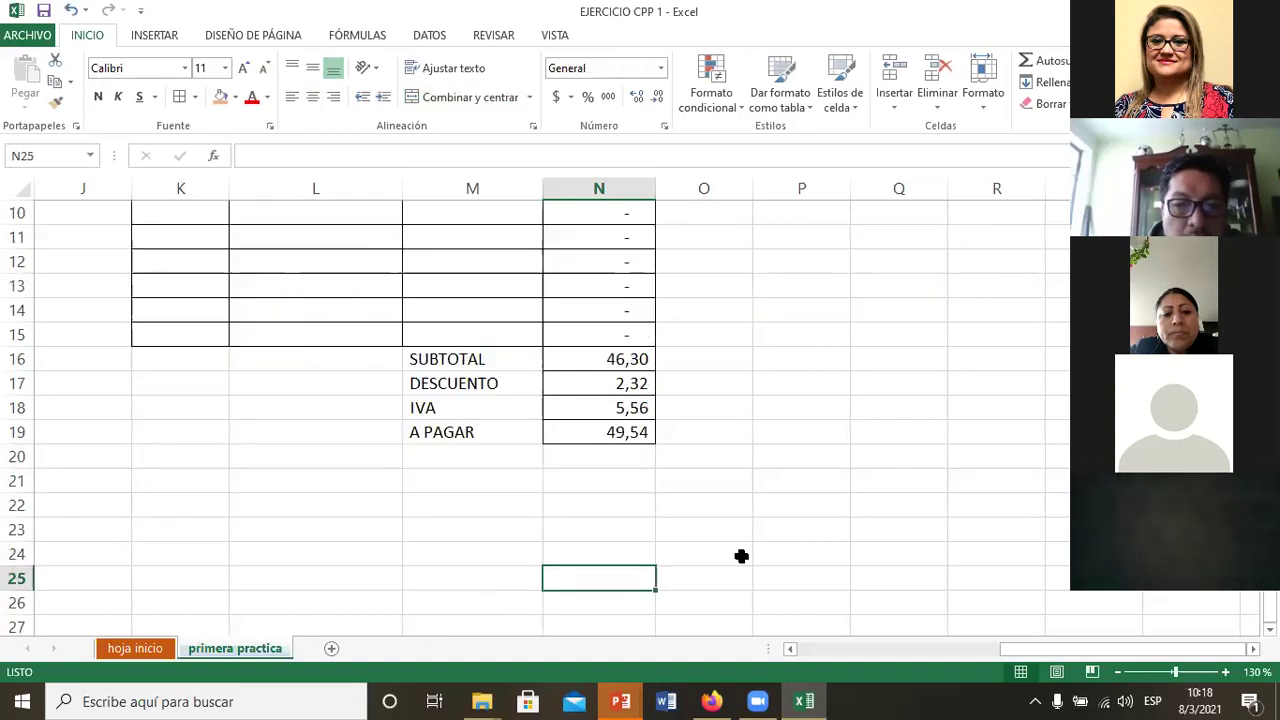
key(Up)
key(Left)
key(Up)
key(Up)
key(Up)
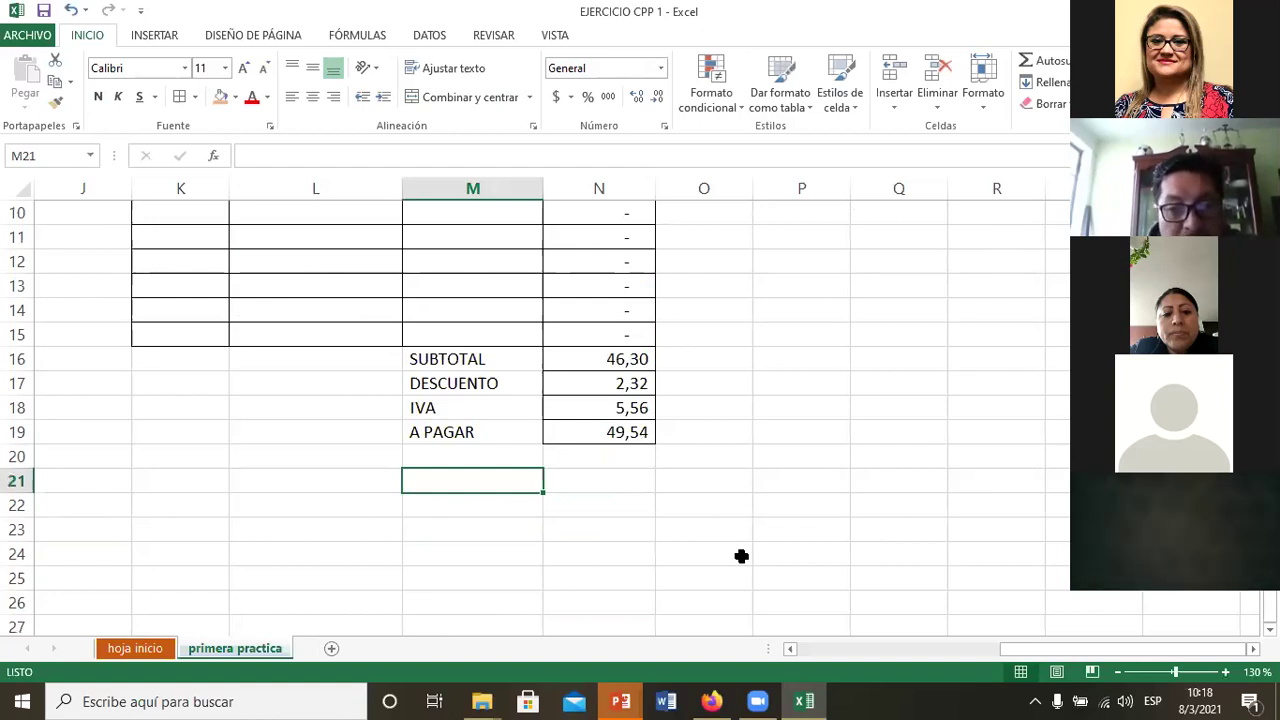
key(Up)
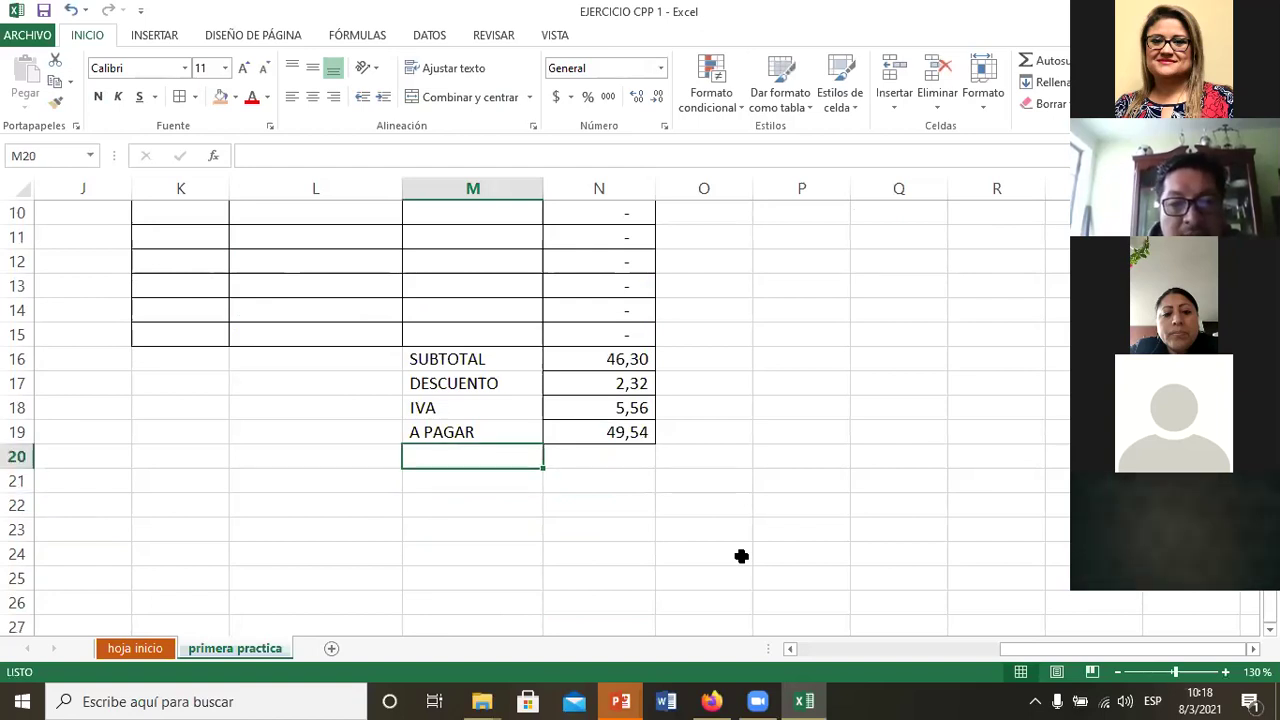
key(Right)
key(Right)
key(Right)
key(Up)
key(Up)
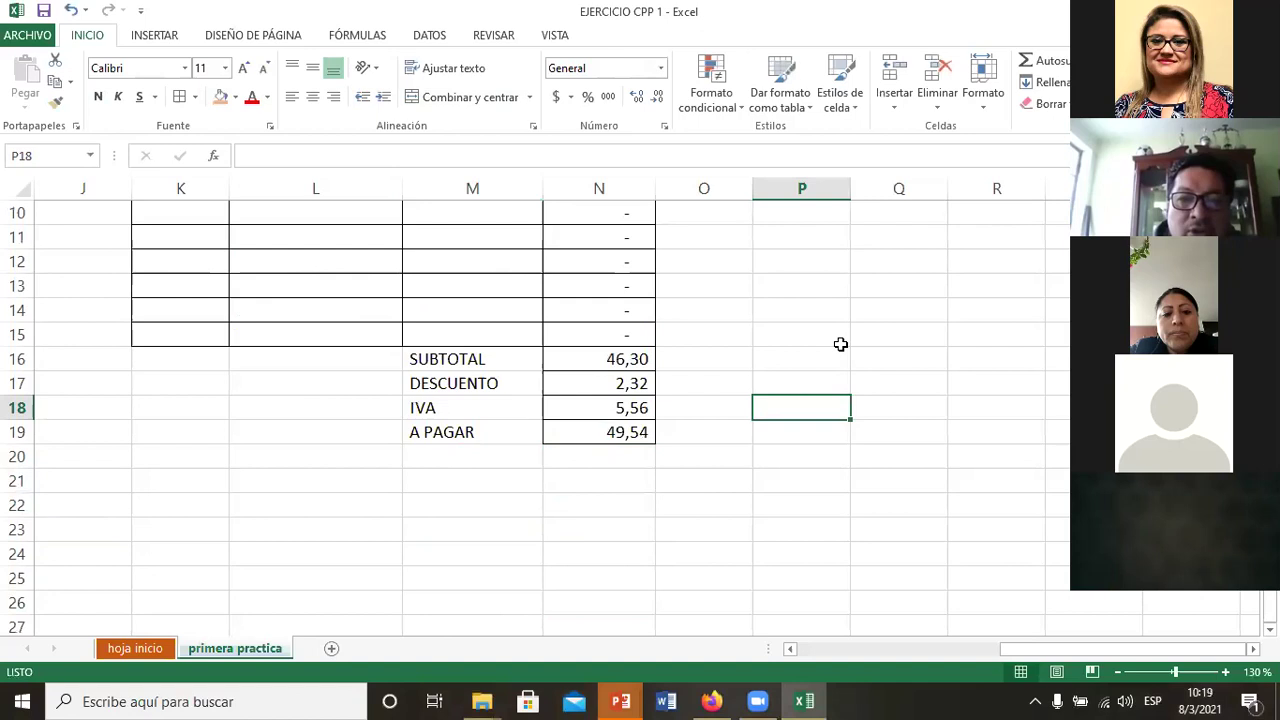
Step: Narrow column O to a spacer, enter RECIBO DE CAJA in P18, and resize column P to about 126 pixels
drag(750, 190, 677, 190)
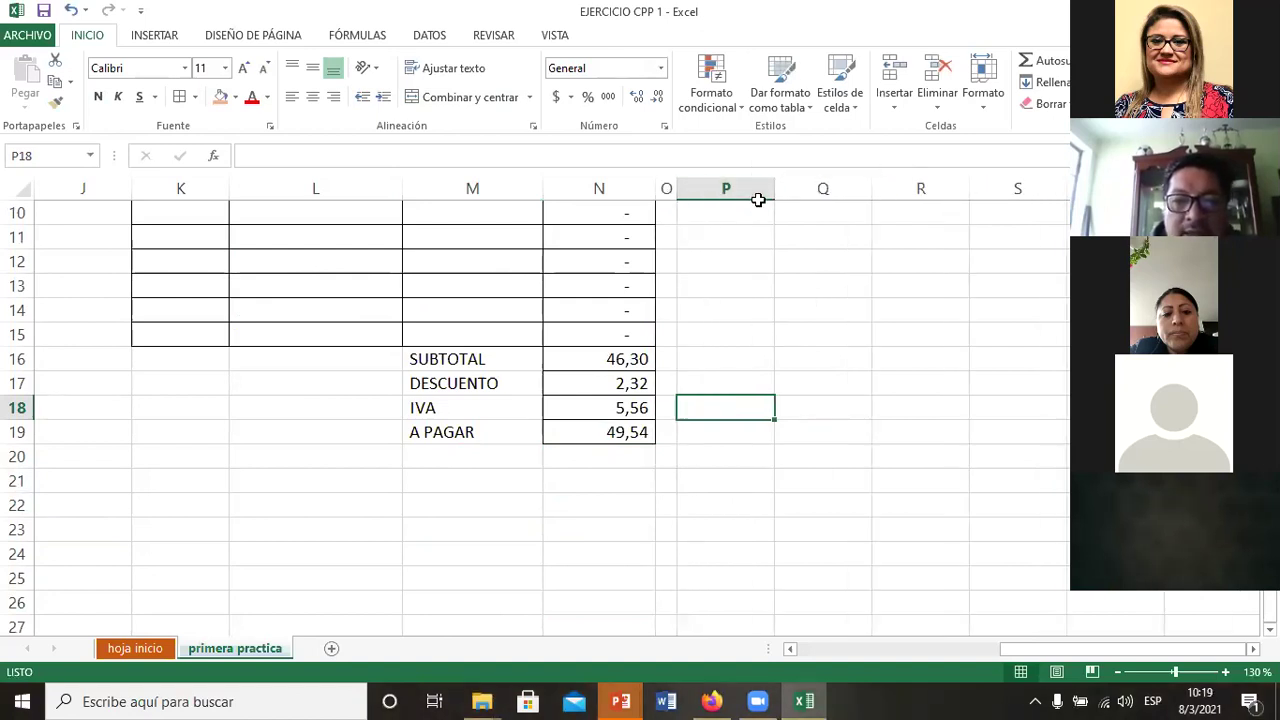
drag(774, 187, 784, 188)
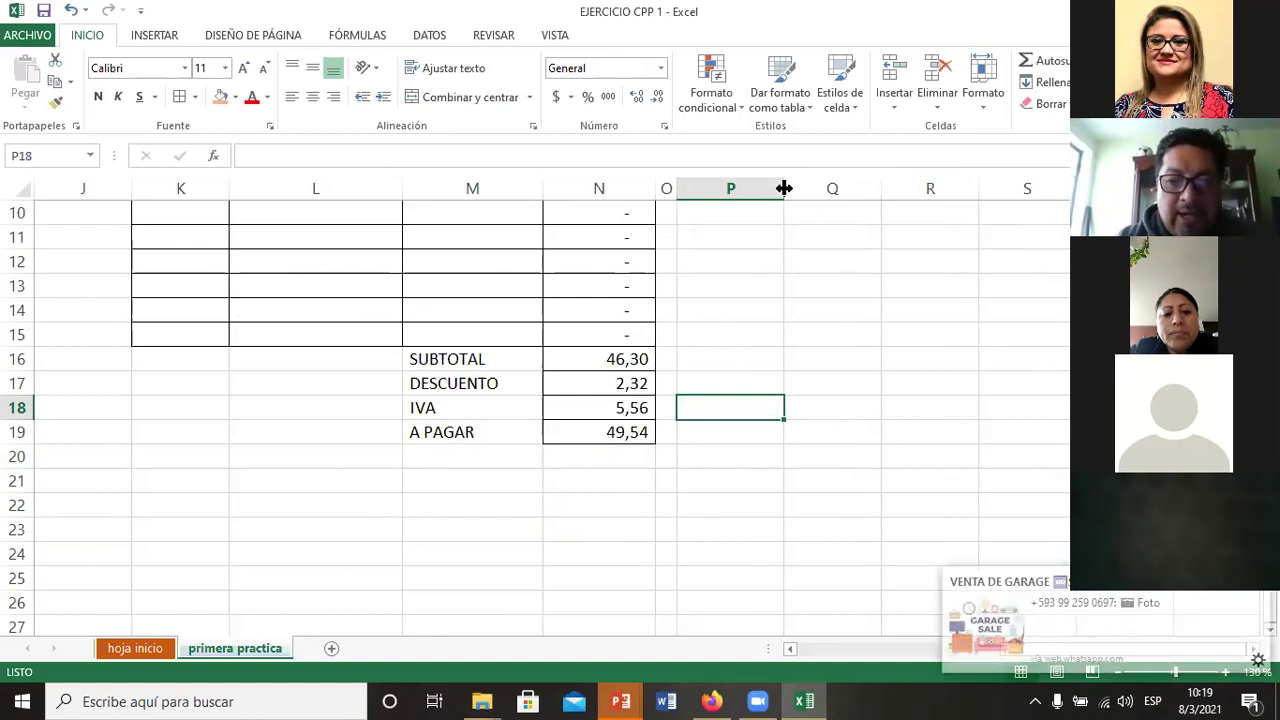
text(RECIBO DE CAJA)
key(Return)
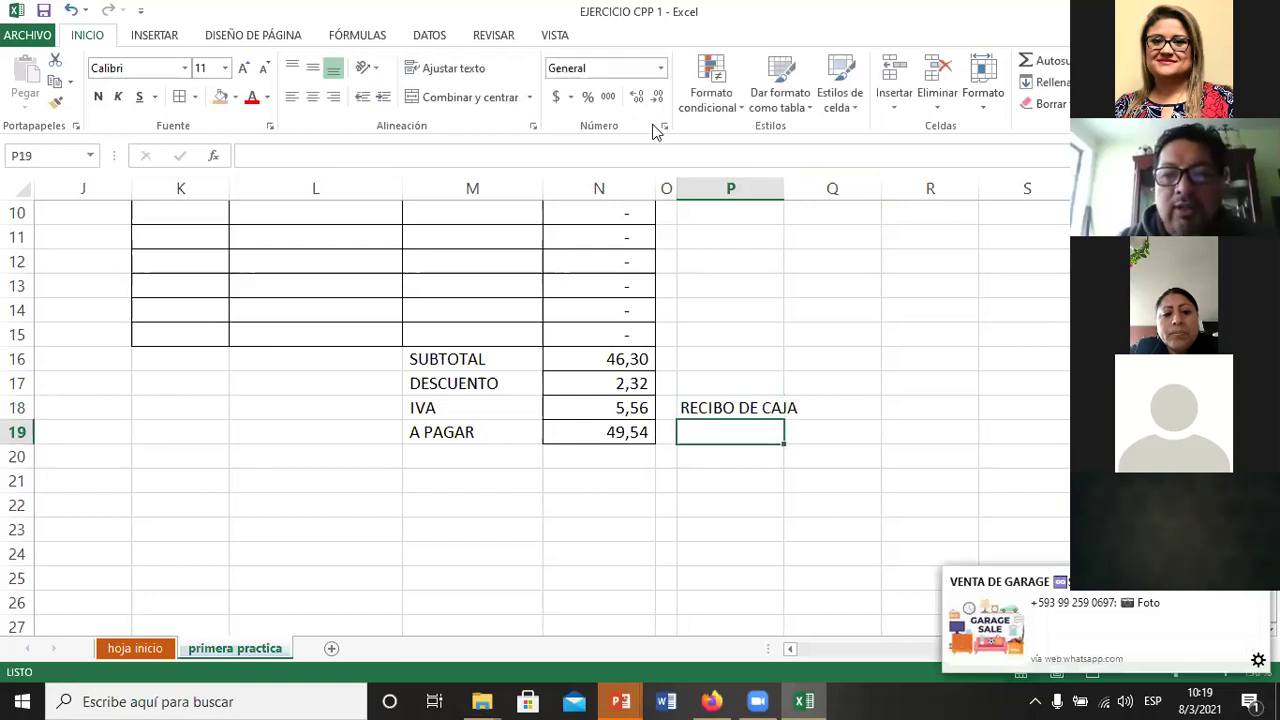
double_click(781, 188)
click(802, 189)
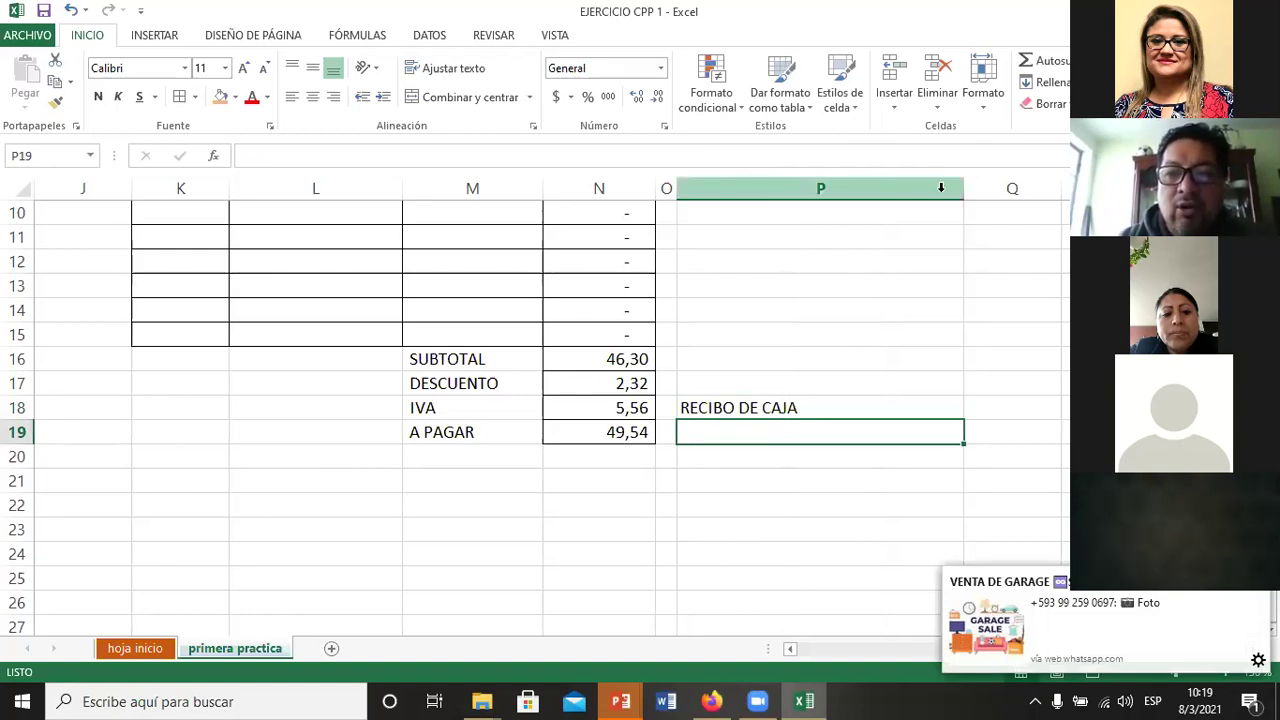
drag(960, 193, 812, 215)
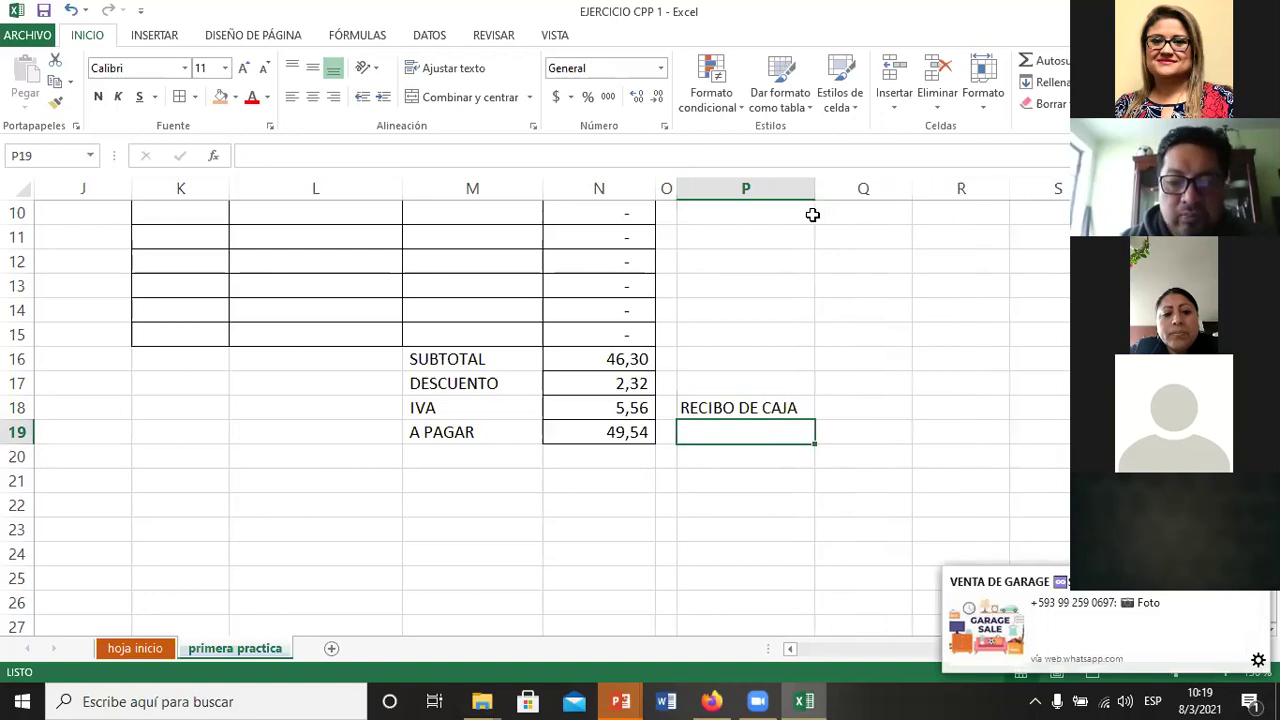
Step: Label P19 DINERO RECIBIDO, replacing an initial VUELTO entry
text(VUELTO A)
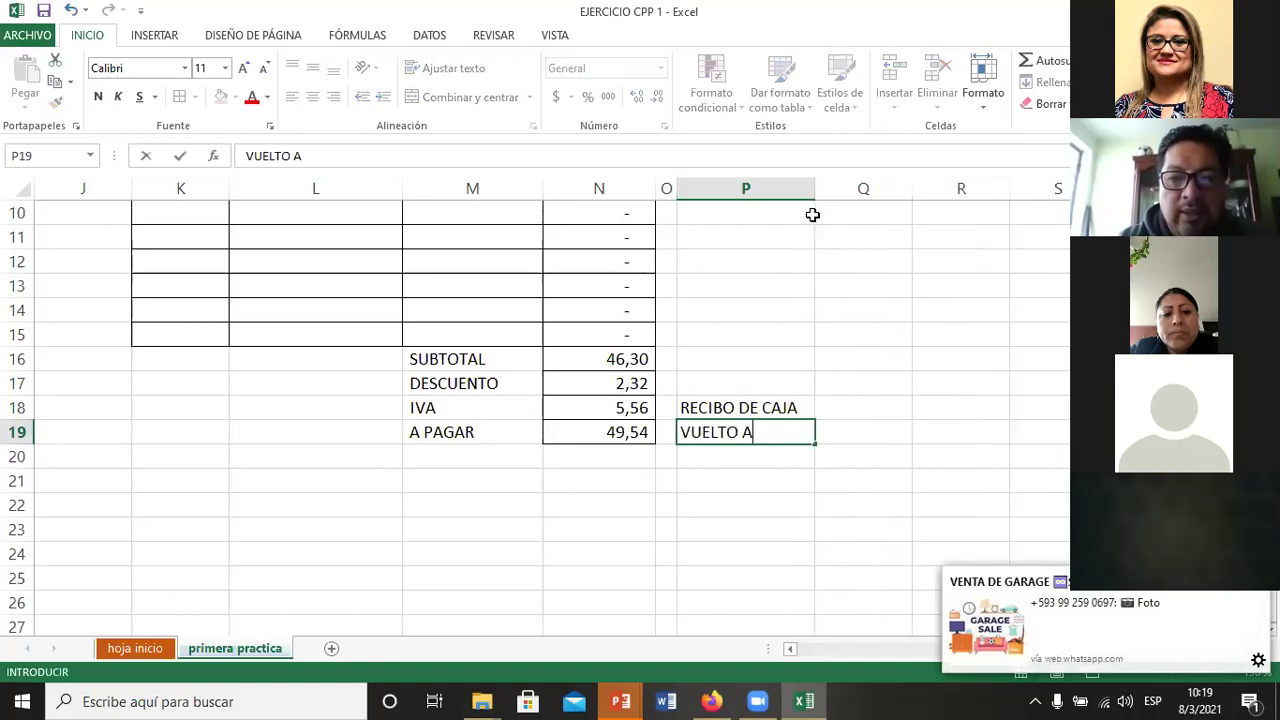
key(BackSpace)
key(BackSpace)
key(BackSpace)
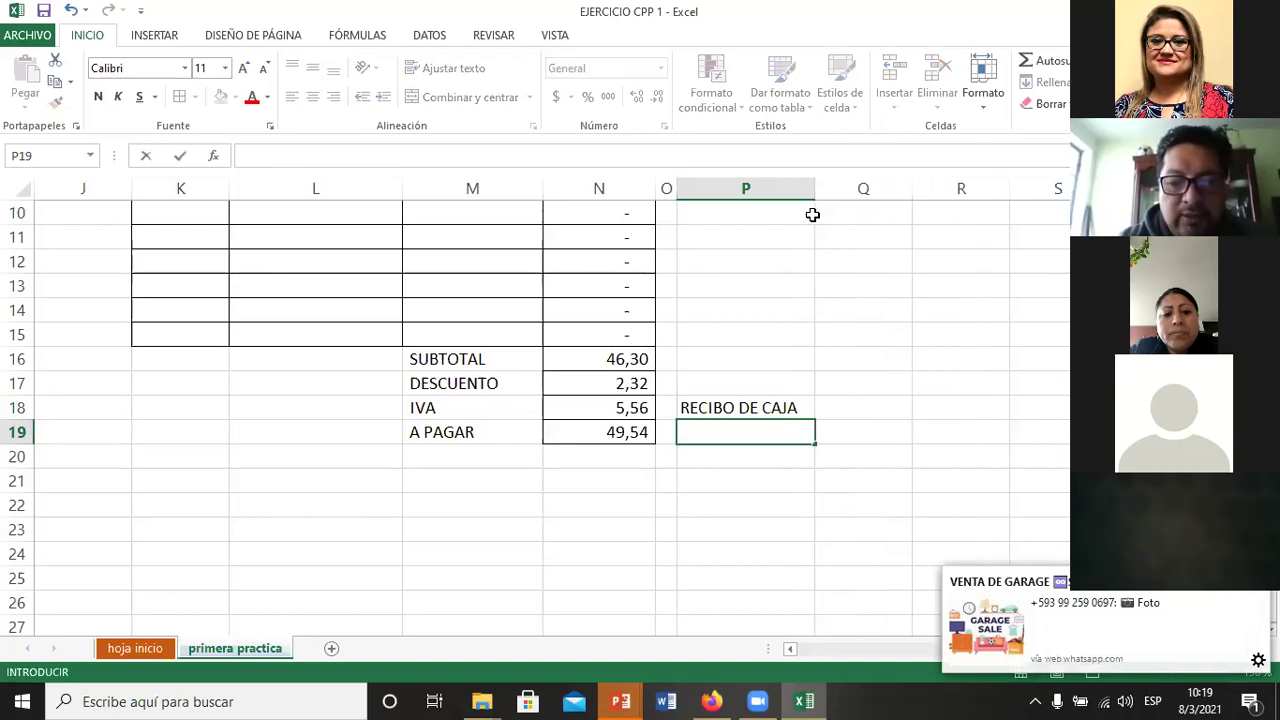
text(VUELTO)
key(Return)
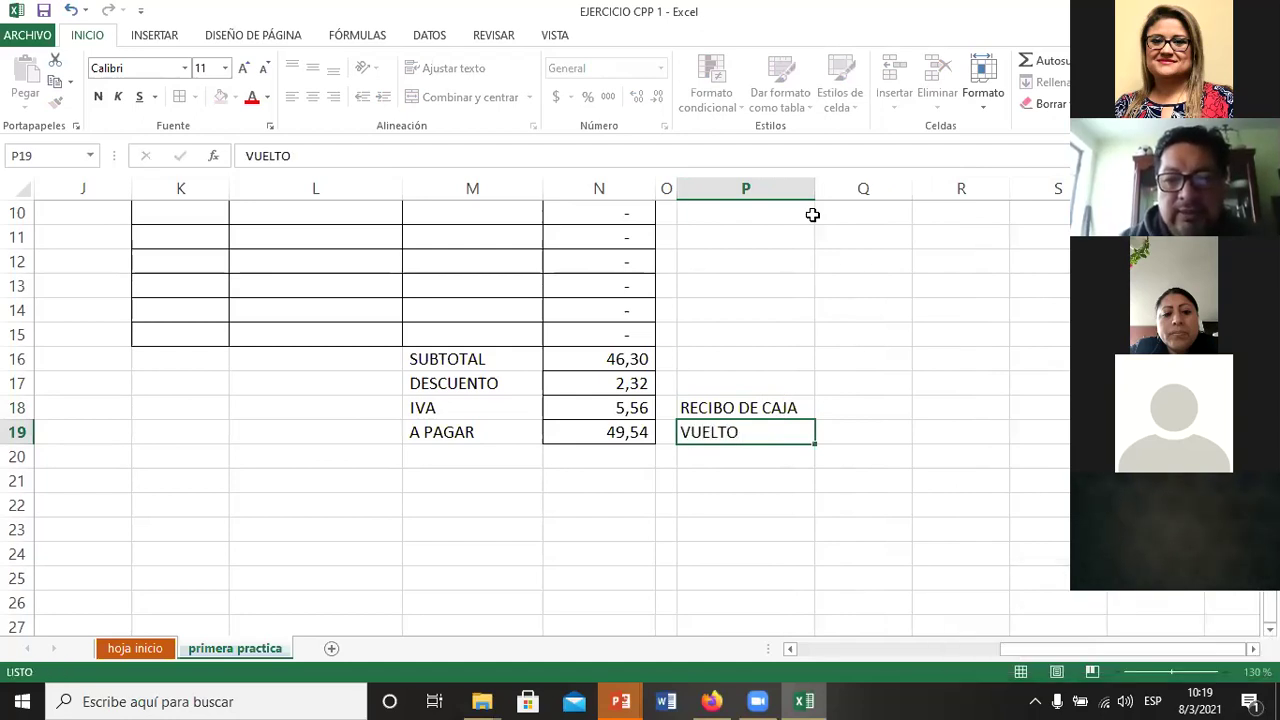
key(Up)
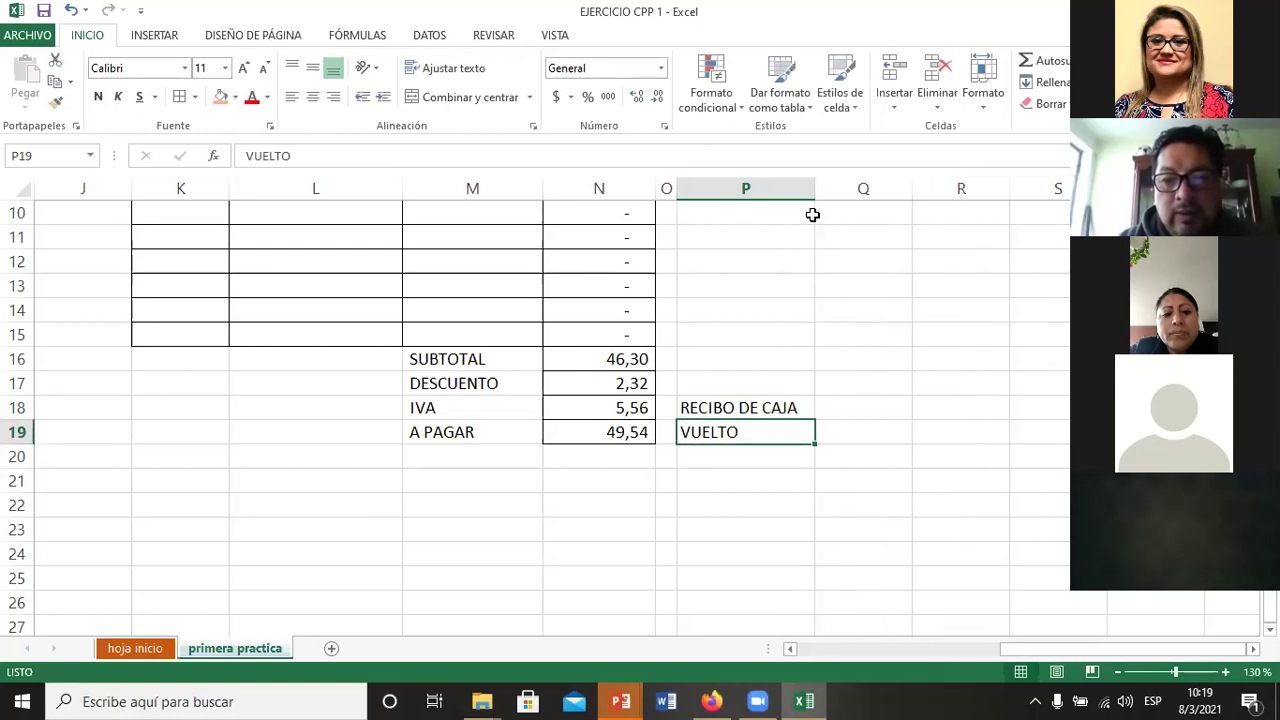
key(F2)
key(BackSpace)
key(BackSpace)
key(BackSpace)
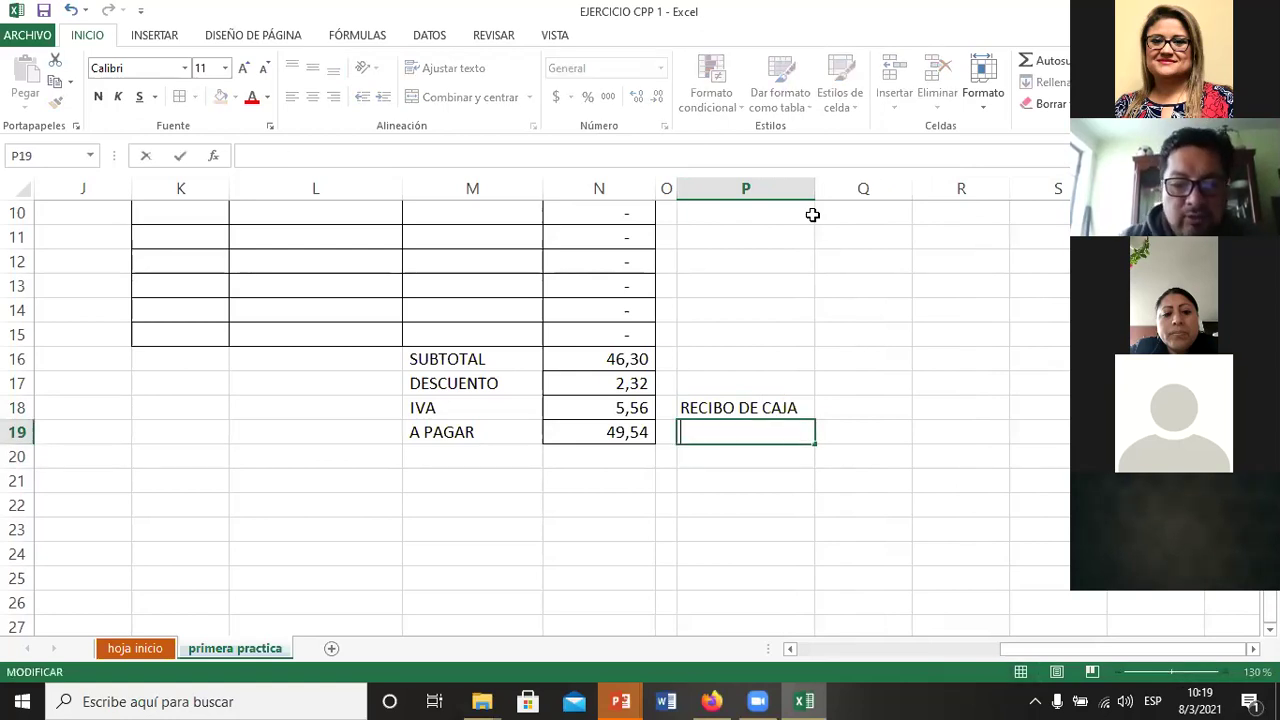
text(DINERO RECIBIDO)
key(Return)
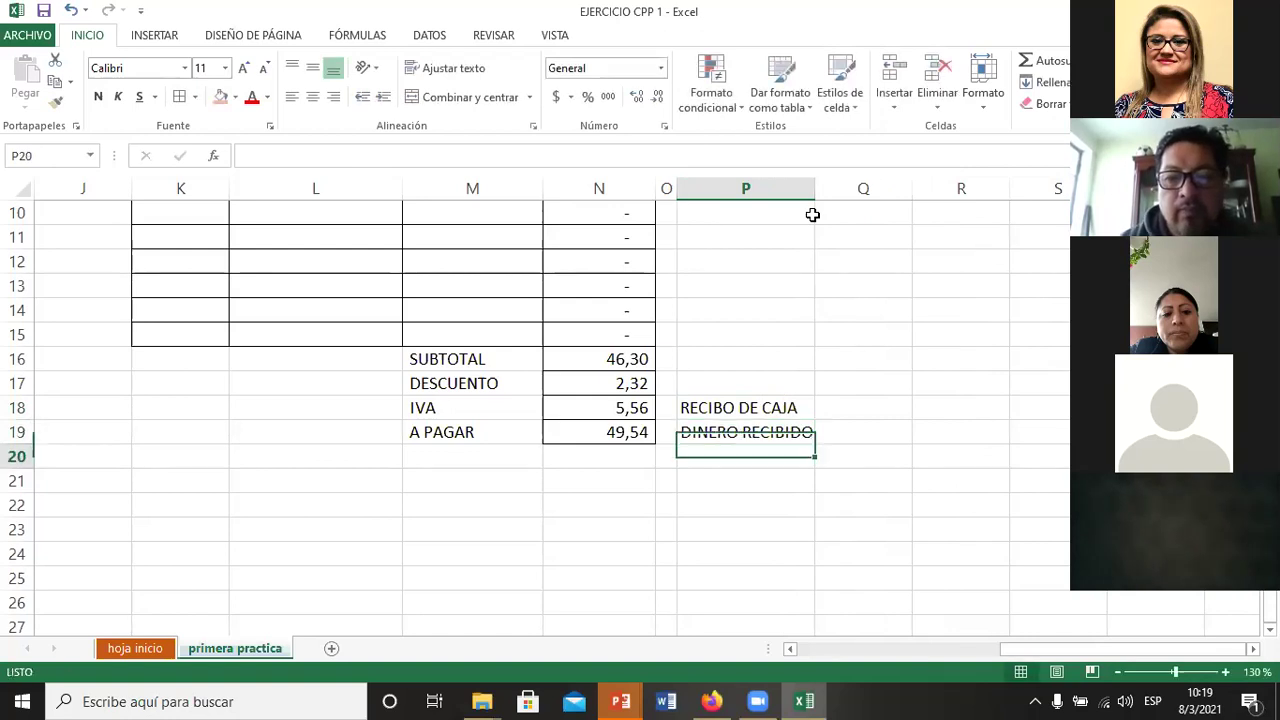
key(Up)
key(Right)
key(Up)
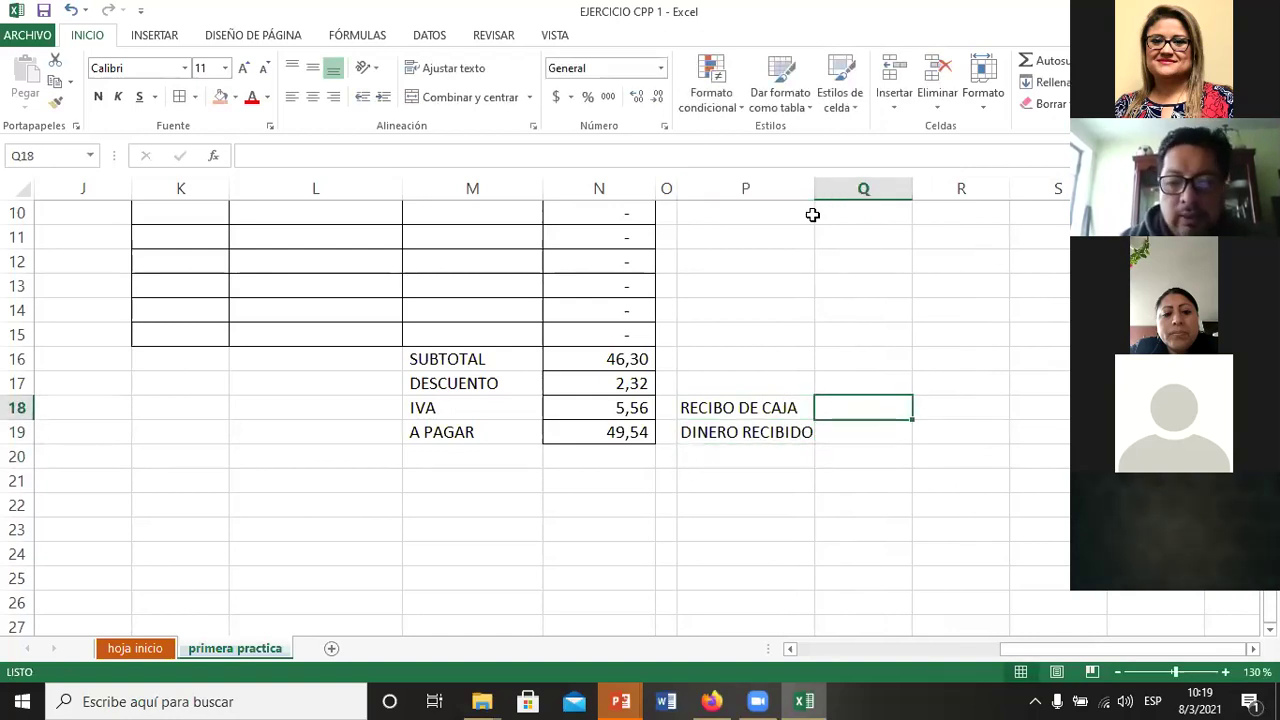
Step: Enter a change formula in Q19 subtracting a total cell from Q18
key(Down)
text(=)
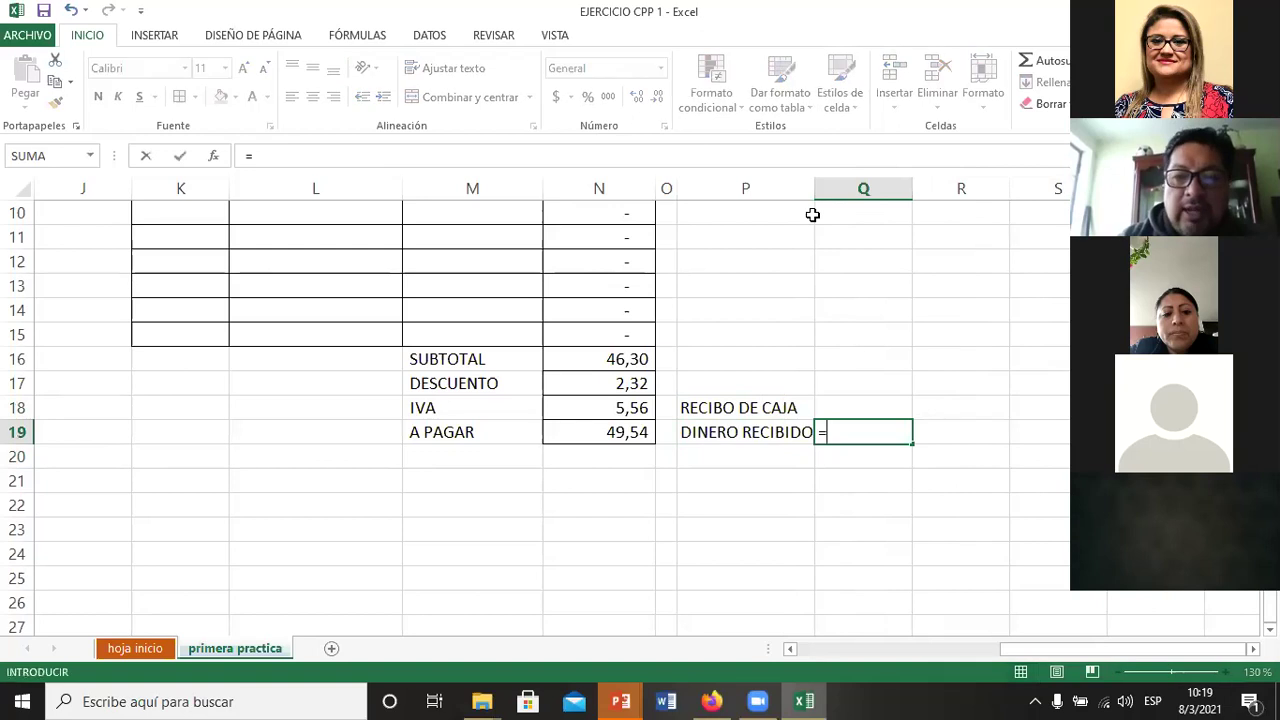
key(Up)
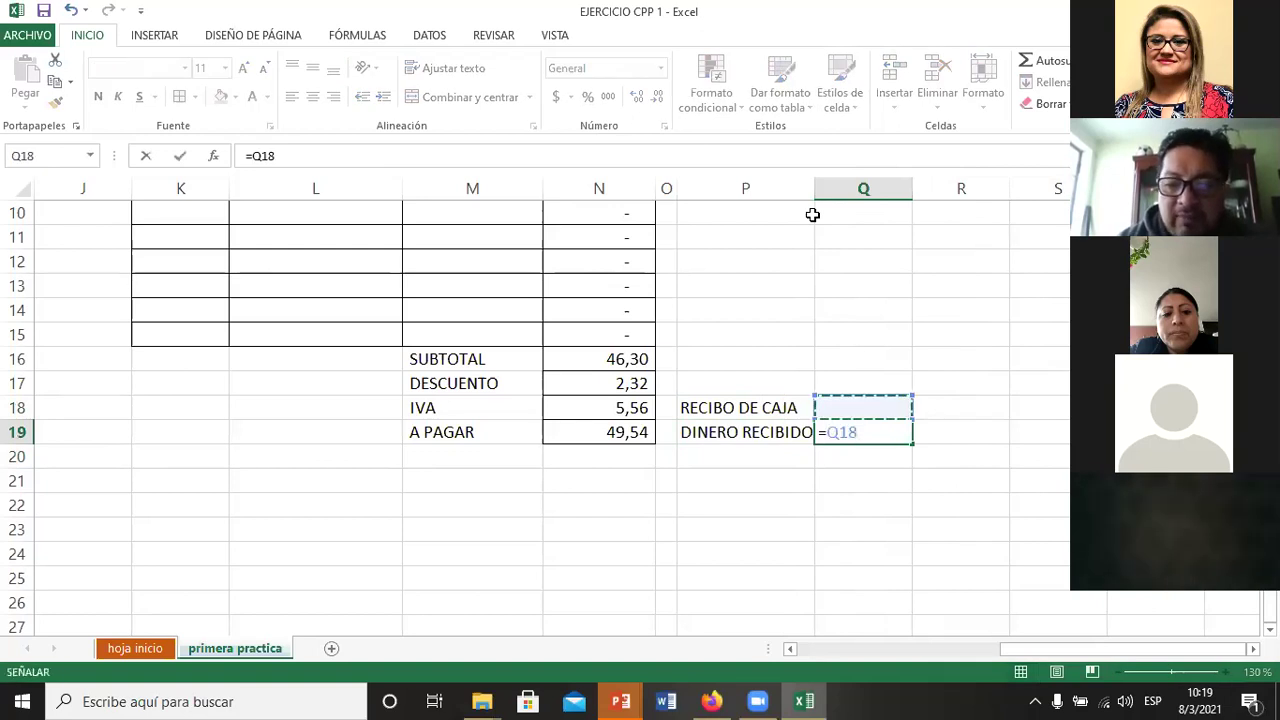
text(-)
key(Left)
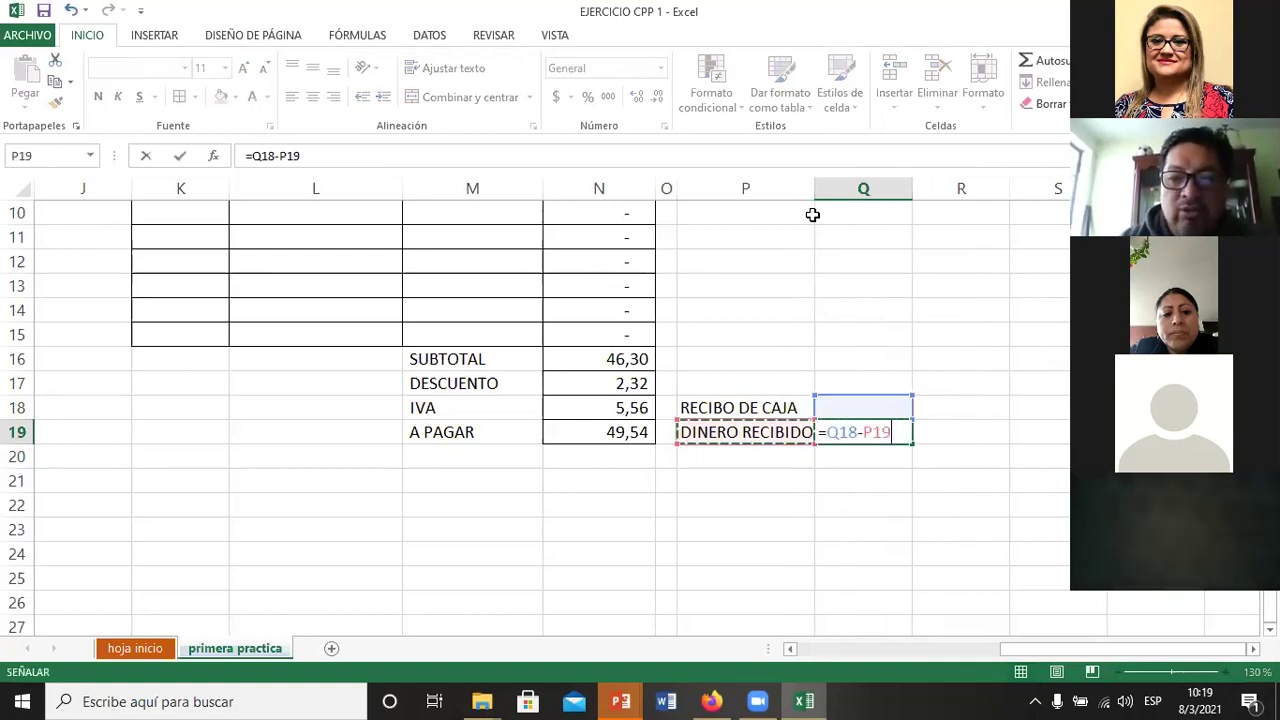
key(Left)
key(Return)
Step: Enter 65 as the cash received in Q18
key(Up)
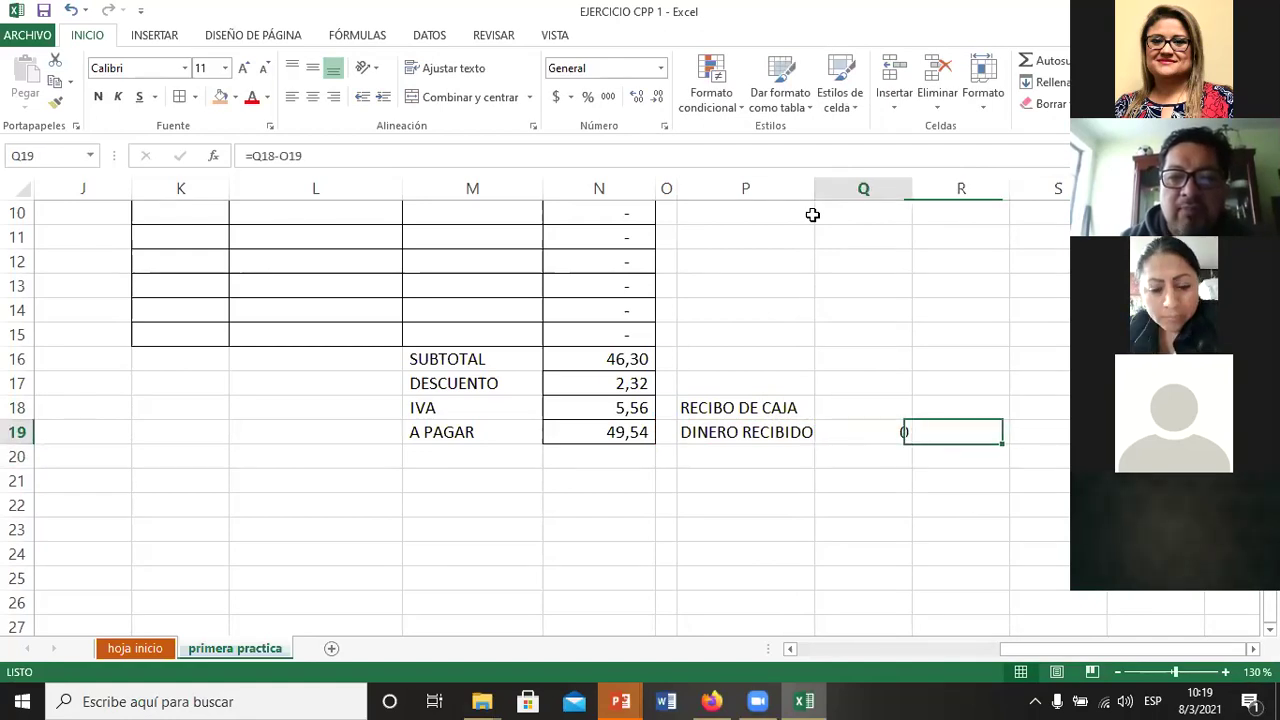
key(Up)
text(65)
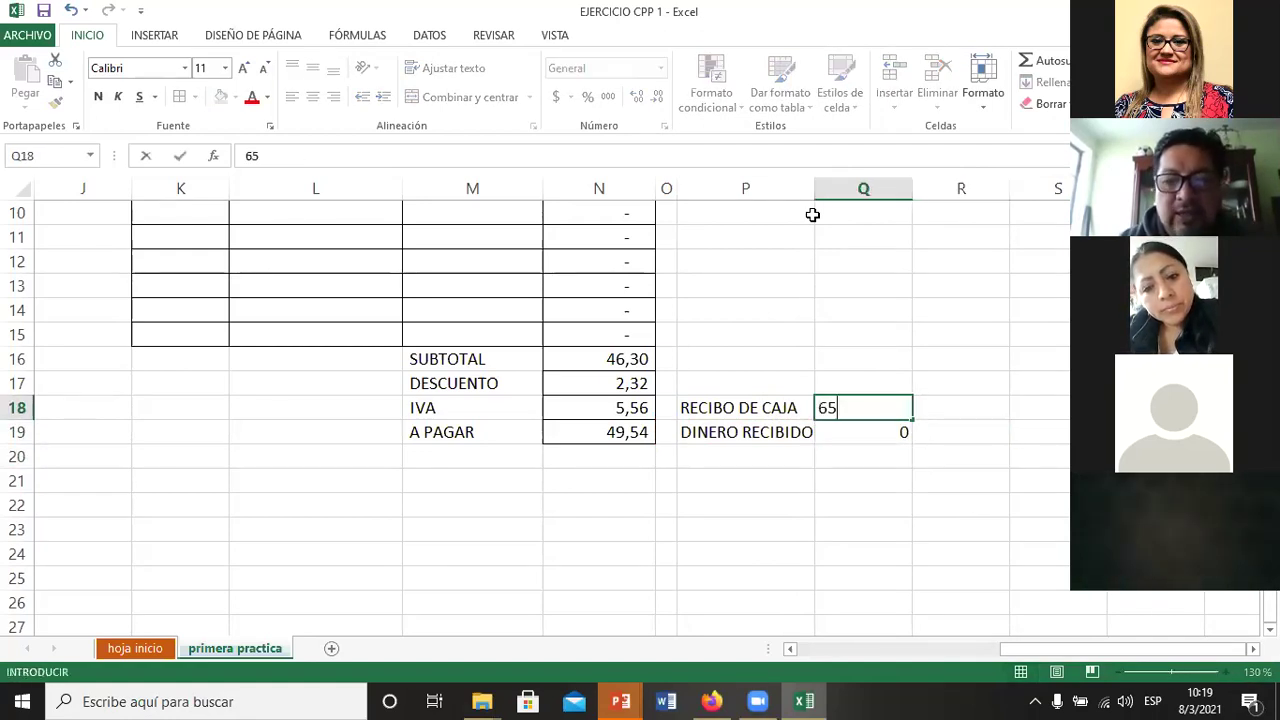
key(Return)
Step: Fix the change formula to =Q18-N19 so it shows 15,46
key(Up)
key(Down)
key(F2)
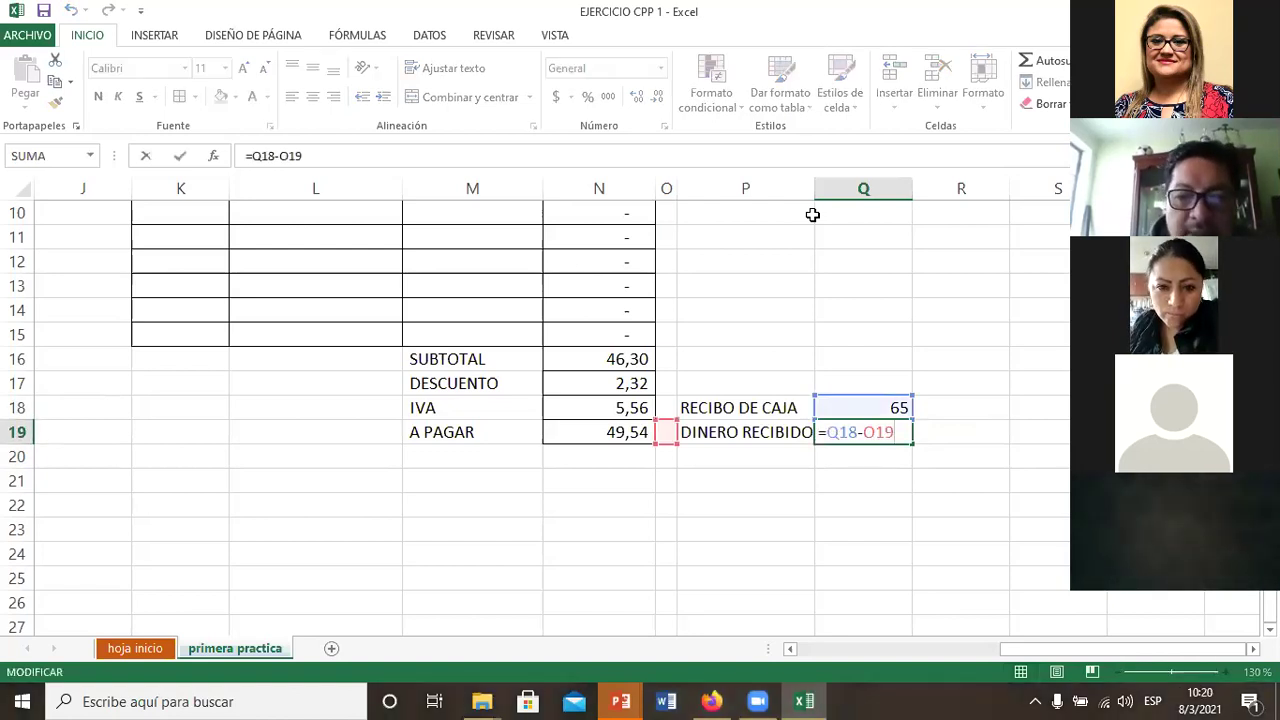
key(Left)
key(Left)
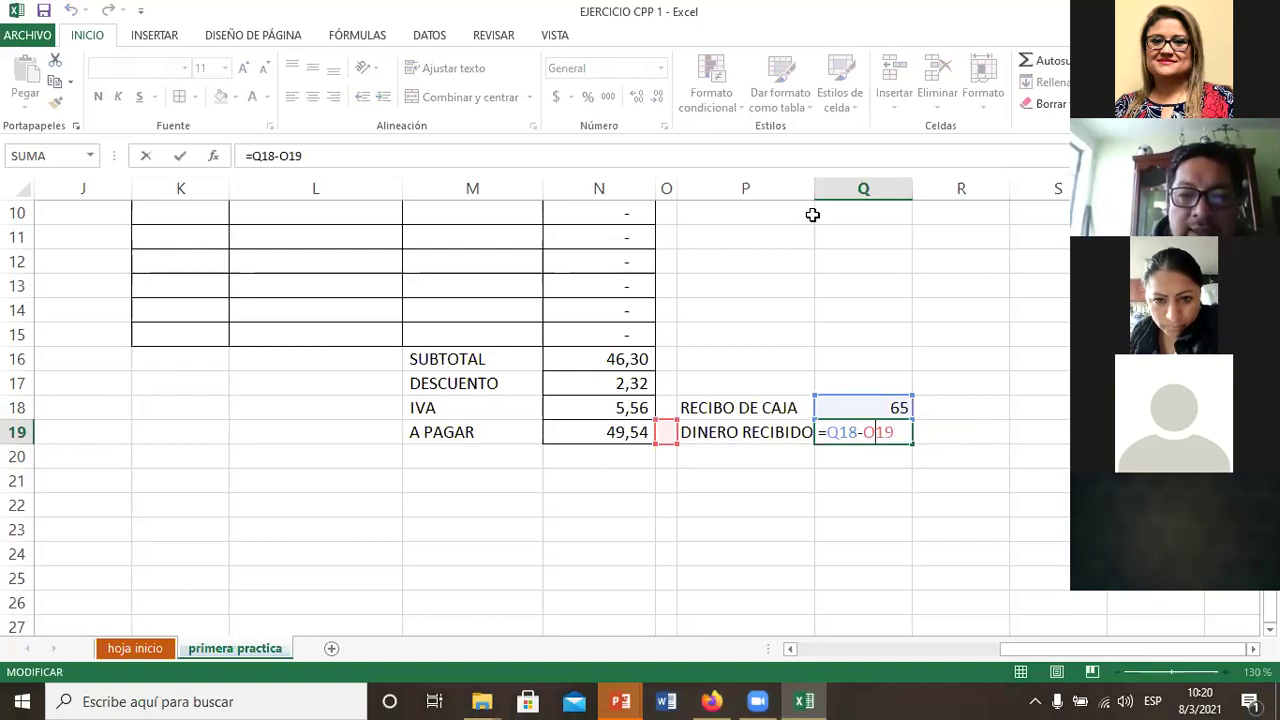
key(BackSpace)
text(N)
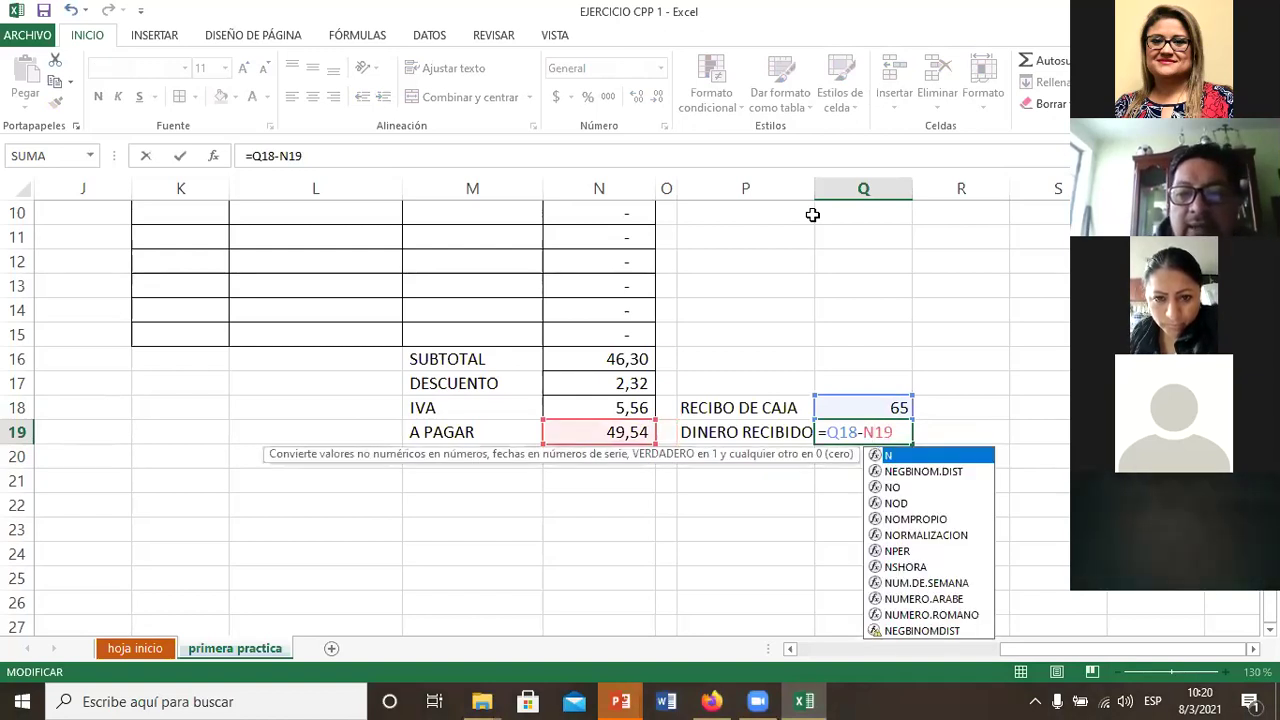
key(Return)
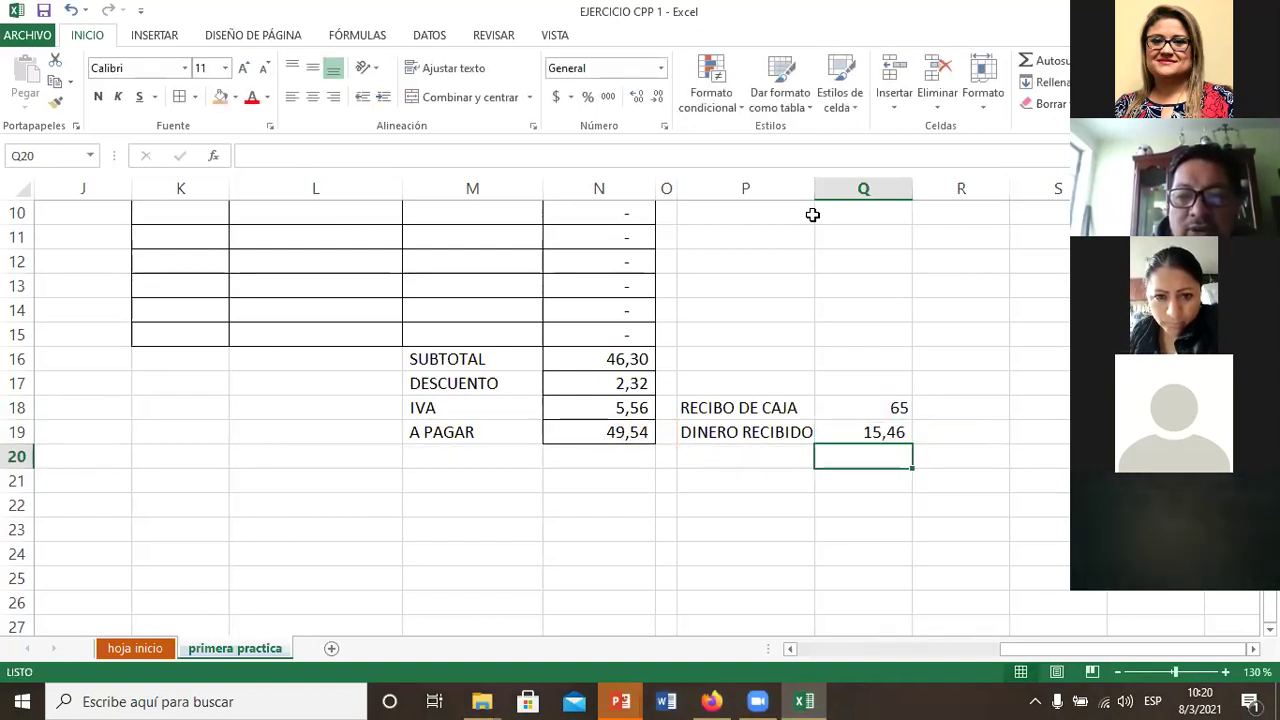
key(Up)
key(Up)
Step: Apply currency format to the receipt amounts Q18:Q19 and the invoice totals
key(shift+Down)
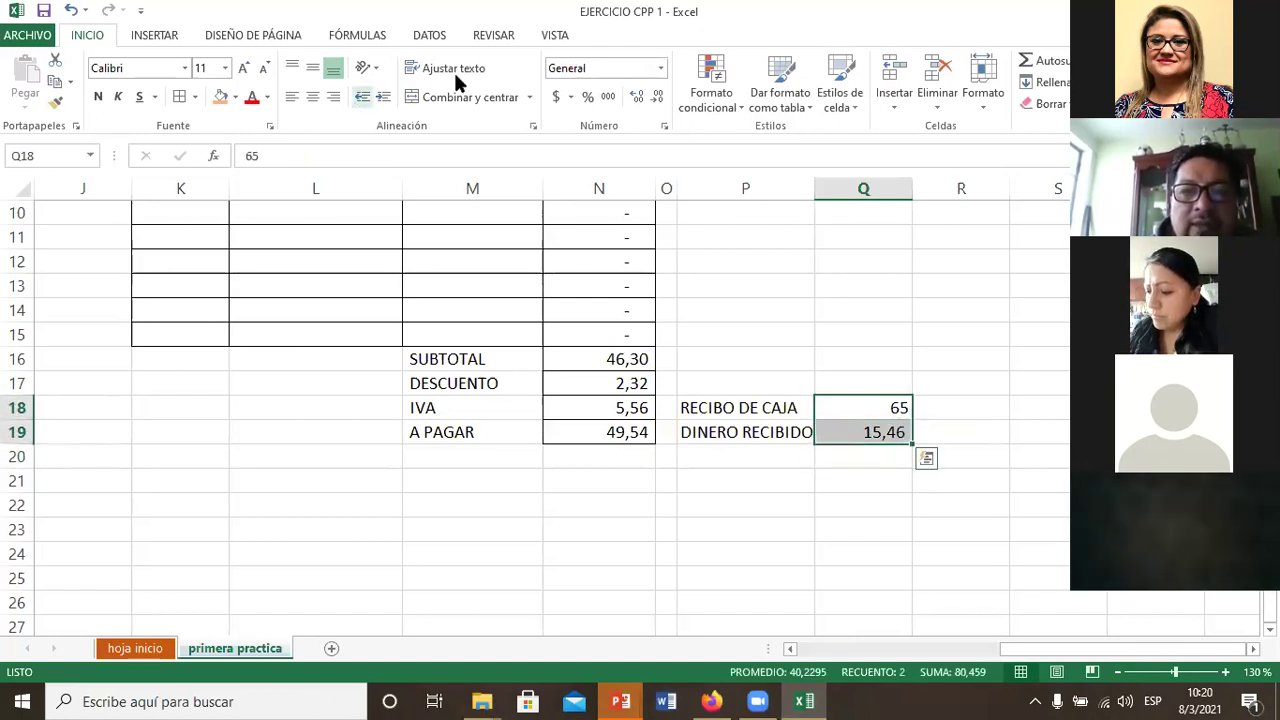
click(555, 97)
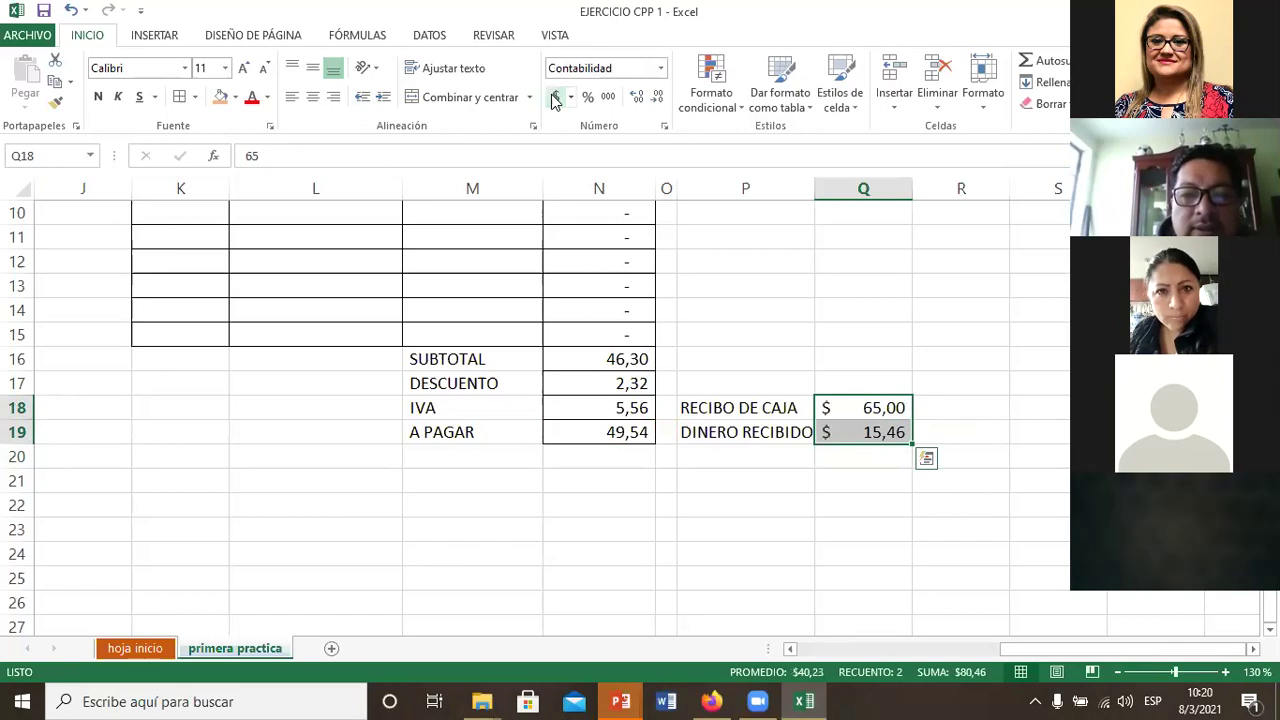
key(Left)
key(Left)
key(Up)
key(Left)
key(Up)
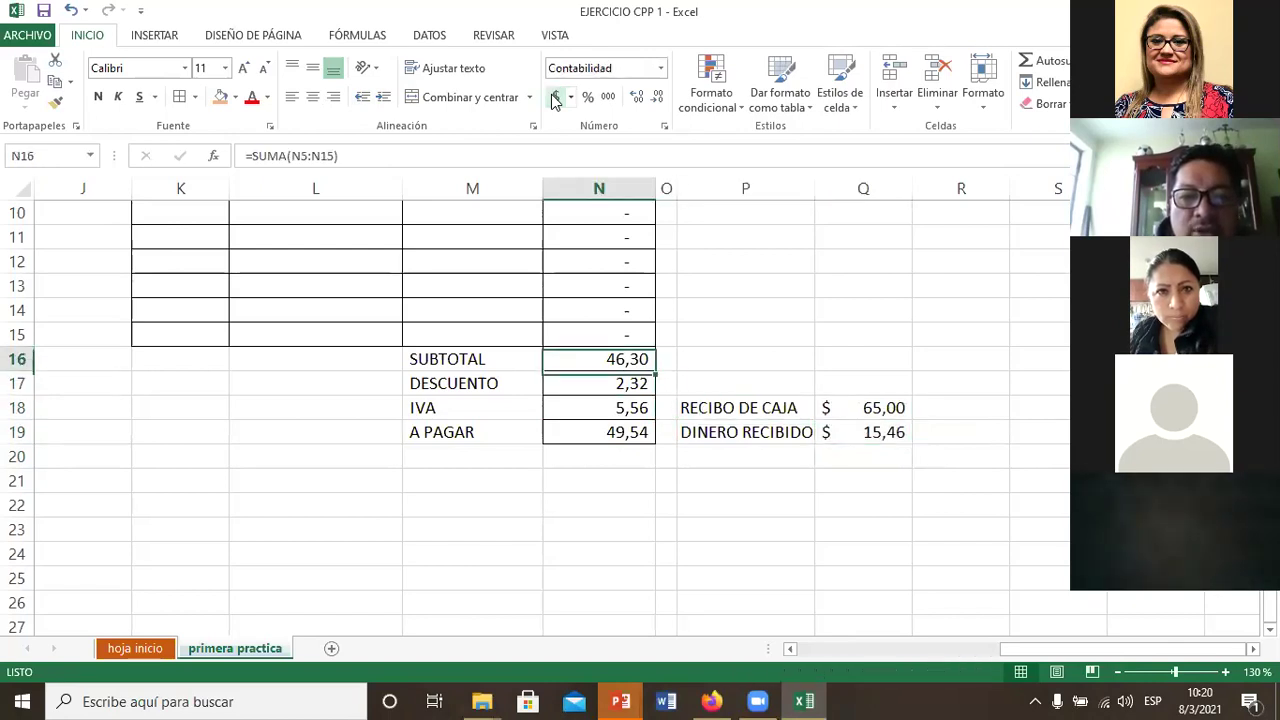
key(shift+Down)
key(shift+Down)
key(shift+Down)
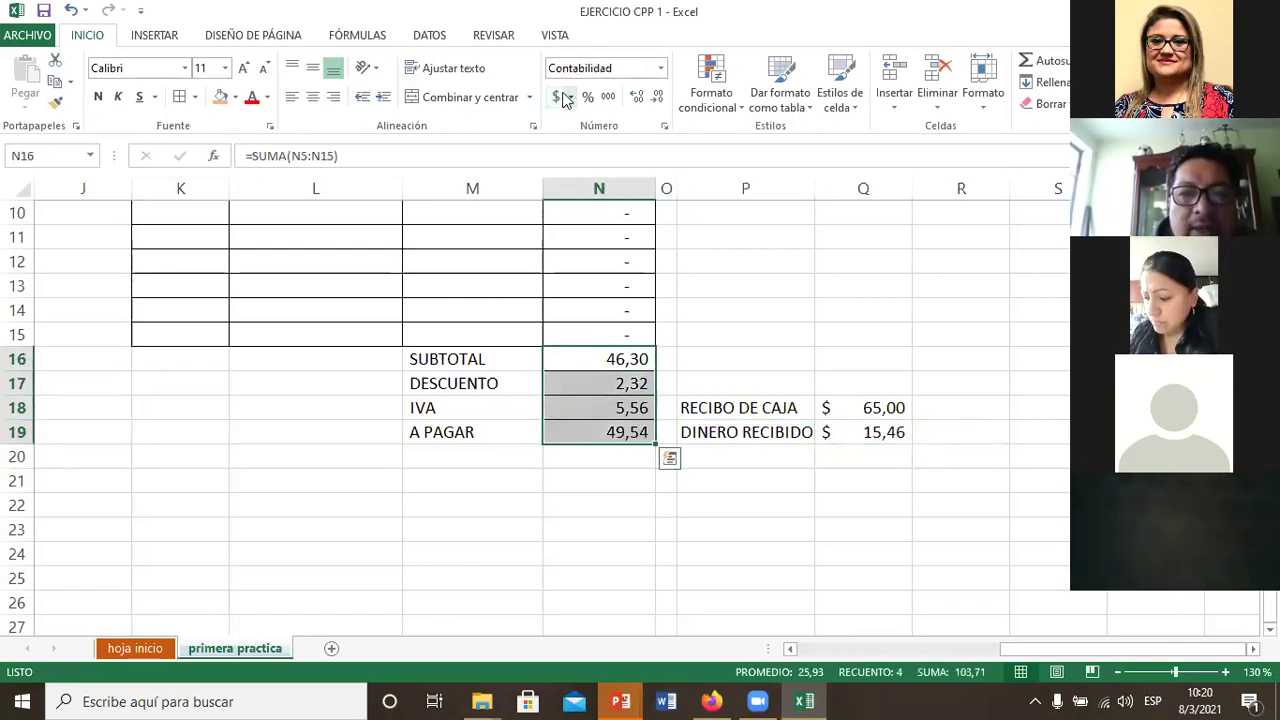
click(558, 102)
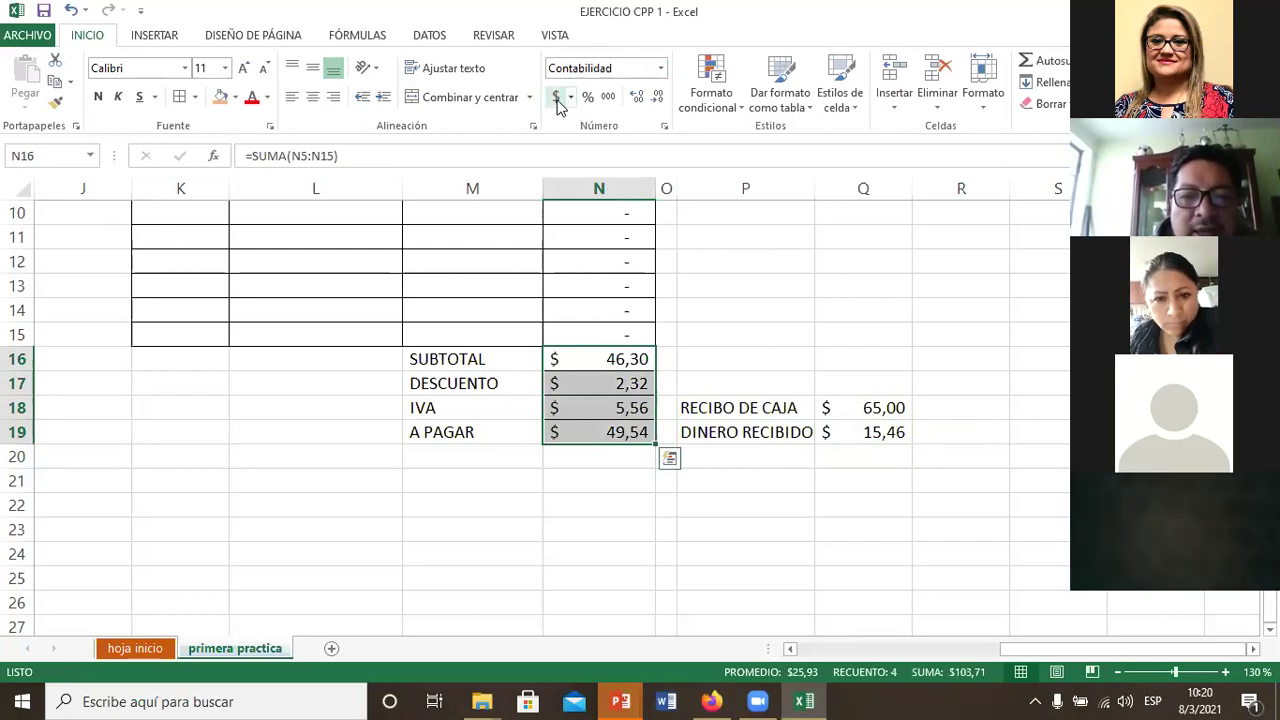
Step: Apply currency format to the unit prices and line totals M5:N15
key(Up)
key(Up)
key(Up)
key(Up)
key(Up)
key(Up)
key(Up)
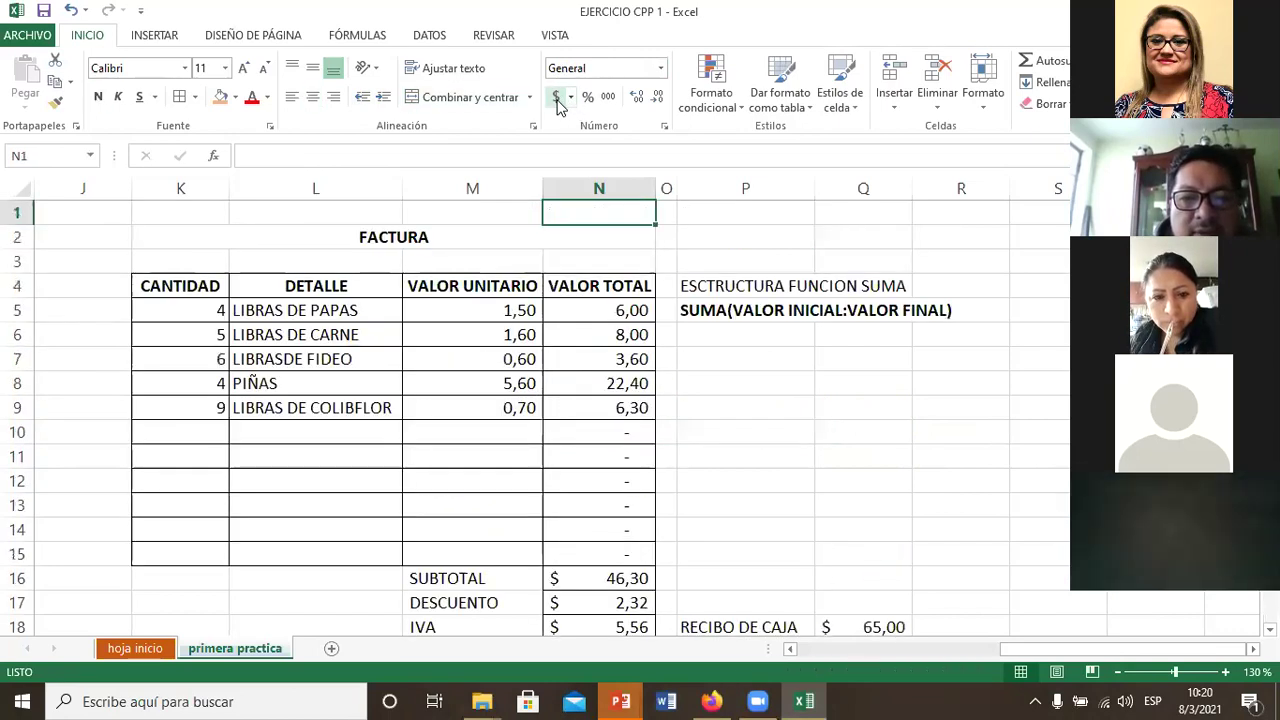
key(Down)
key(Down)
key(Down)
key(Right)
key(Right)
key(Down)
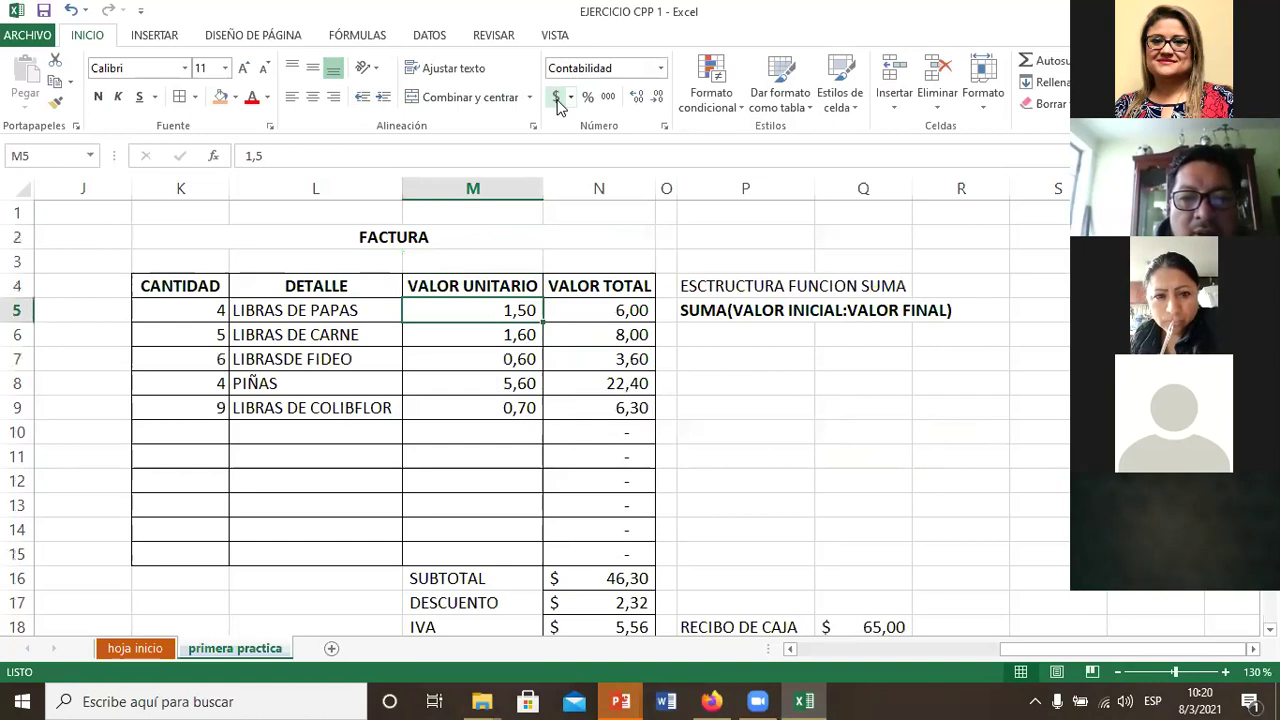
key(shift+Right)
key(shift+Down)
key(shift+Down)
key(shift+Down)
key(shift+Down)
key(shift+Down)
key(shift+Down)
key(shift+Down)
key(shift+Down)
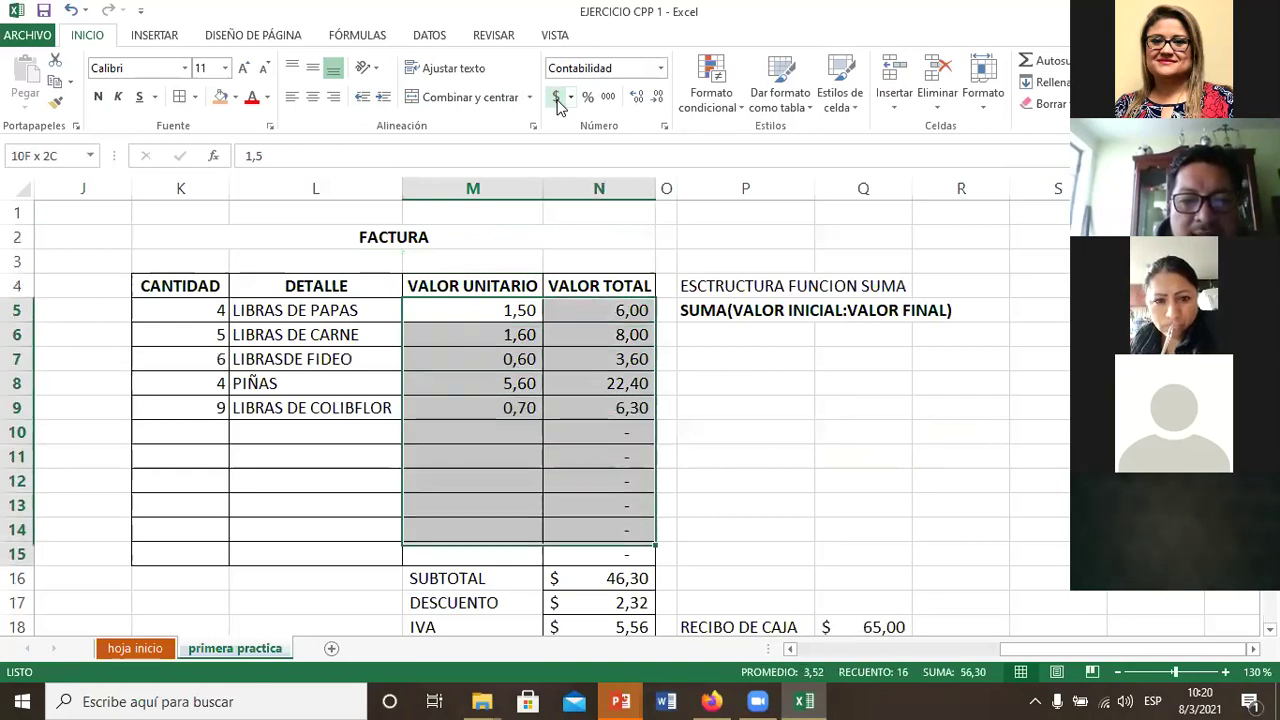
key(shift+Down)
click(558, 101)
Step: Make the RECIBO DE CAJA block P18:Q19 bold
key(Right)
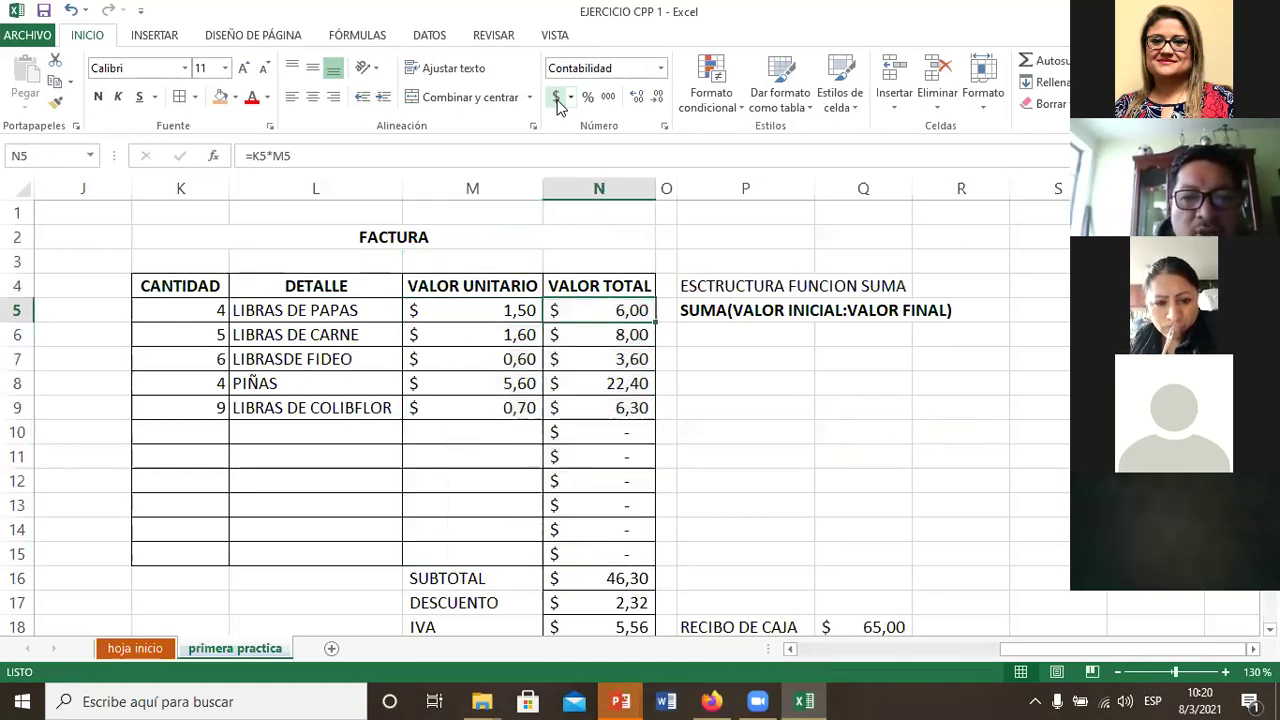
key(Down)
key(Down)
key(Down)
key(Down)
key(Down)
key(Down)
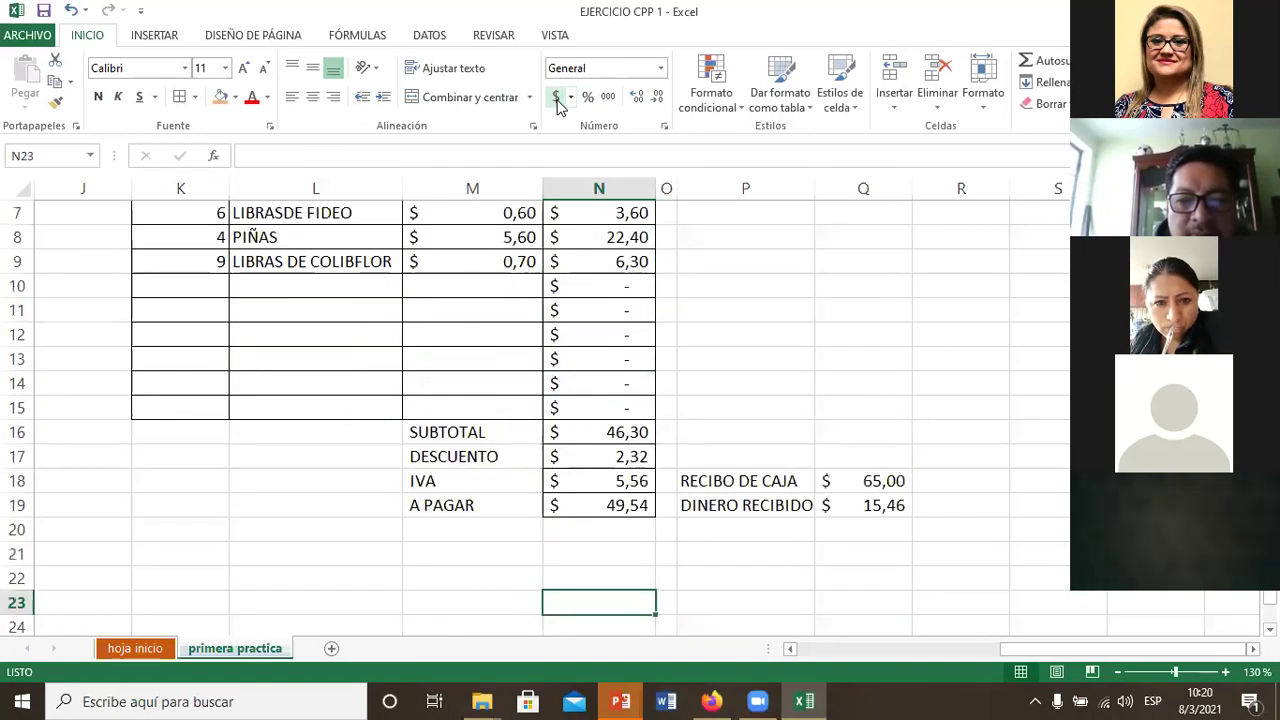
key(Up)
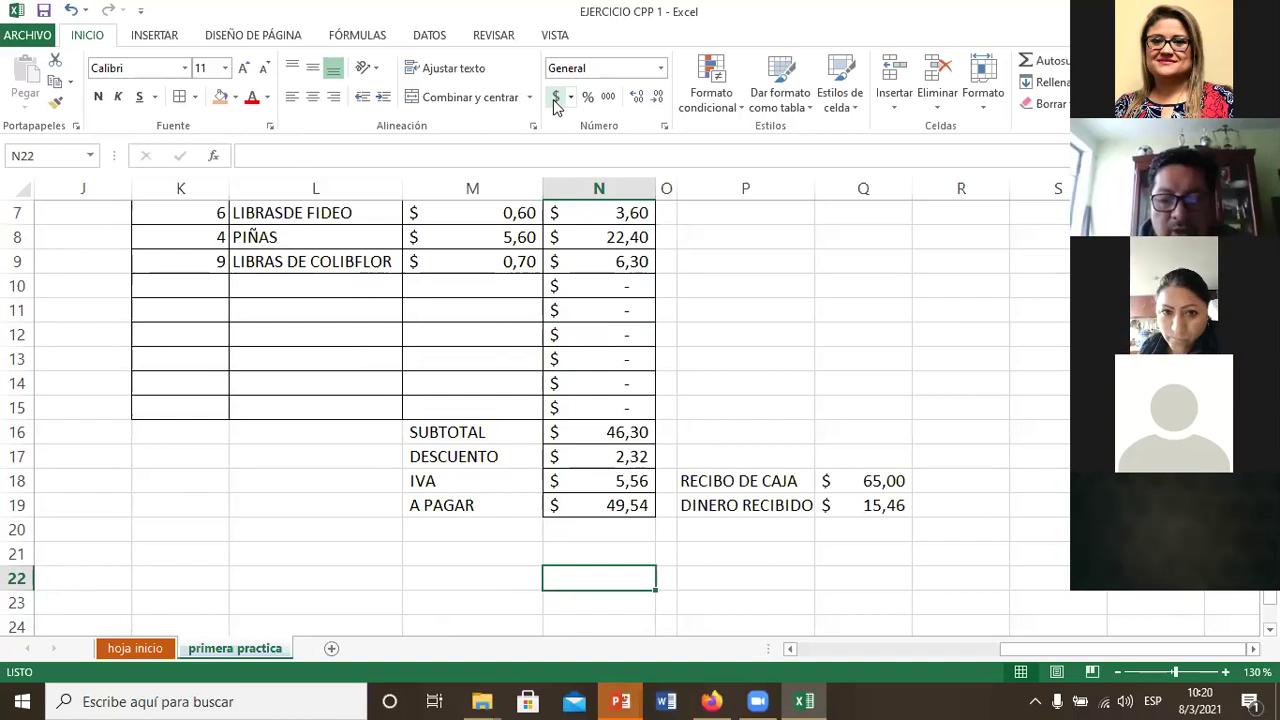
click(72, 10)
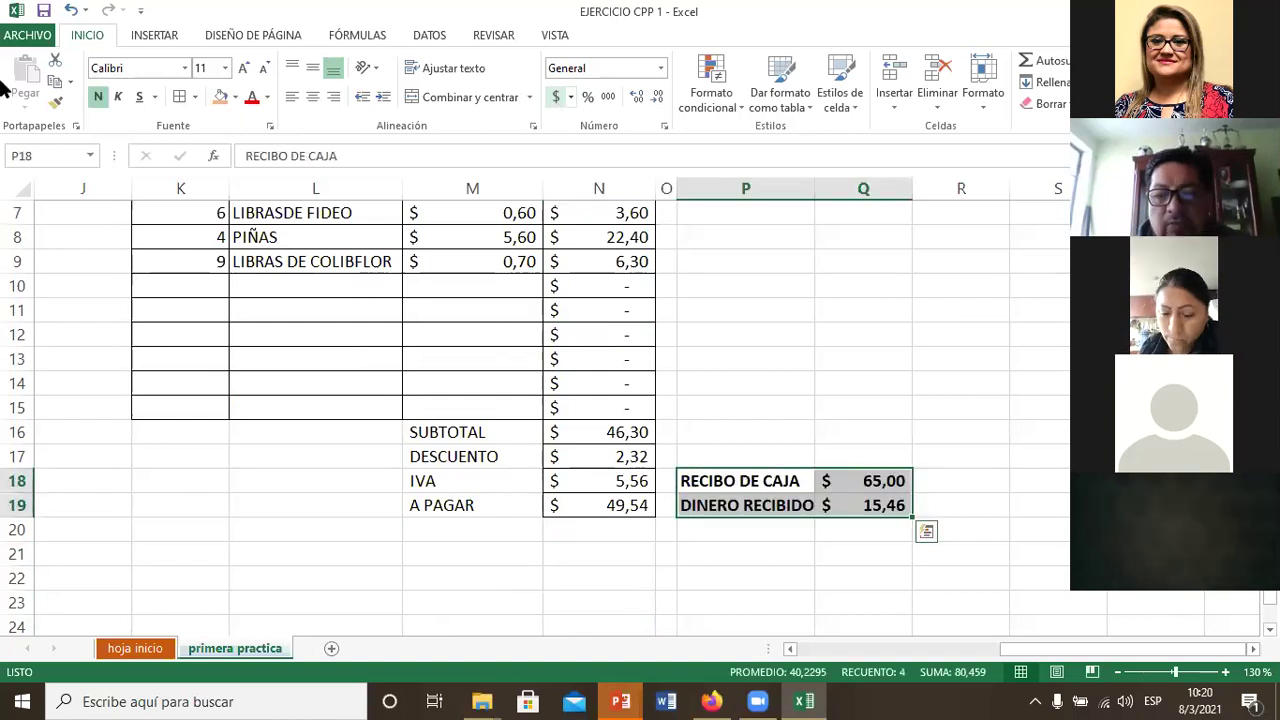
Step: Apply All Borders to the P18:Q19 cash-receipt cells
click(181, 100)
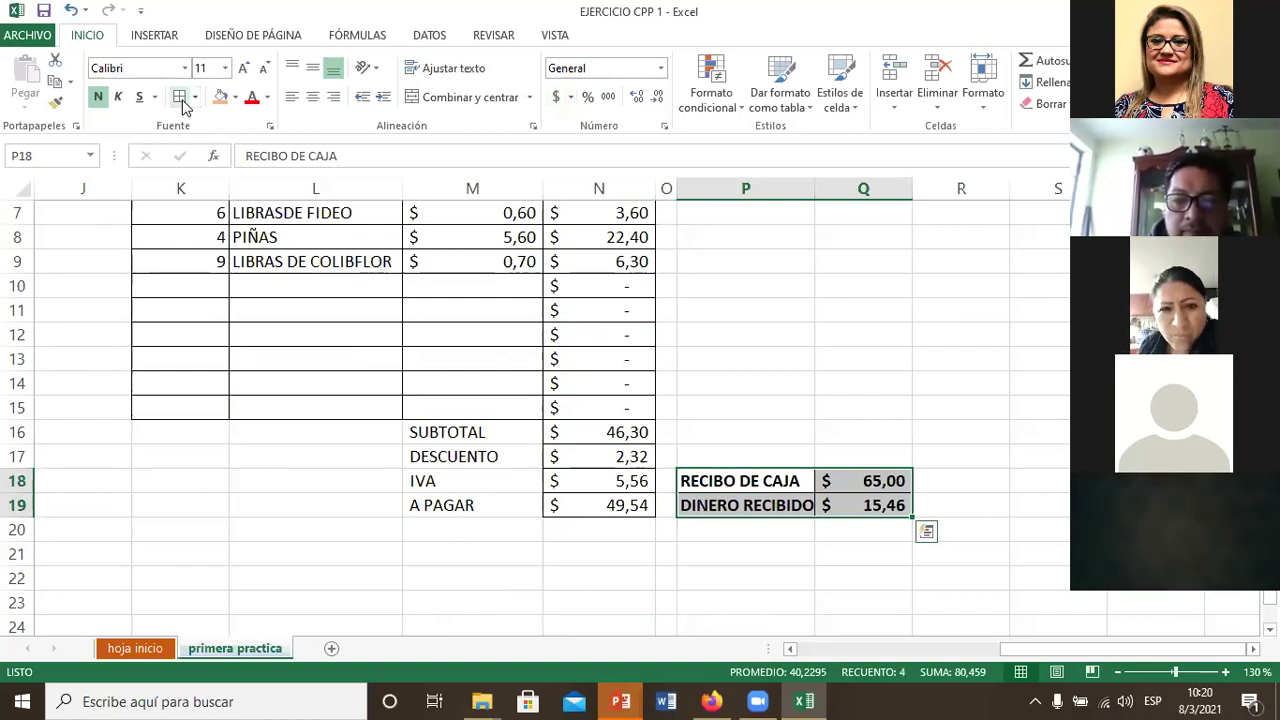
key(Left)
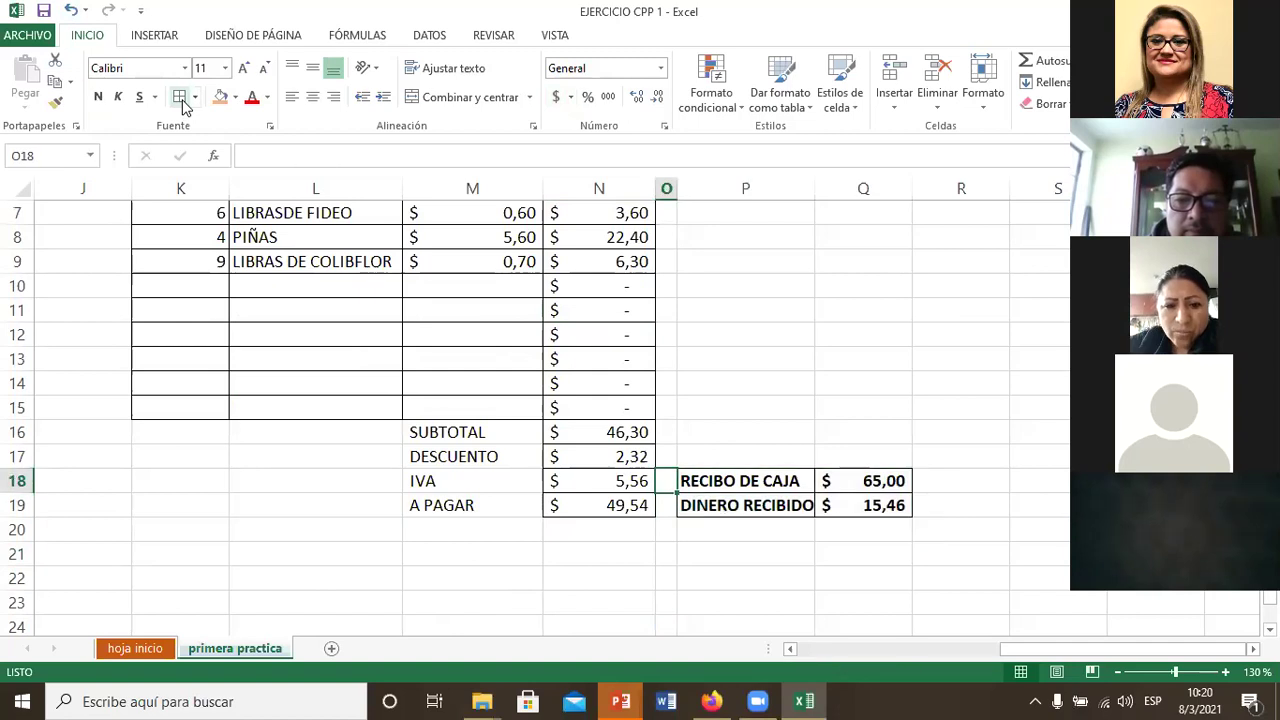
key(Left)
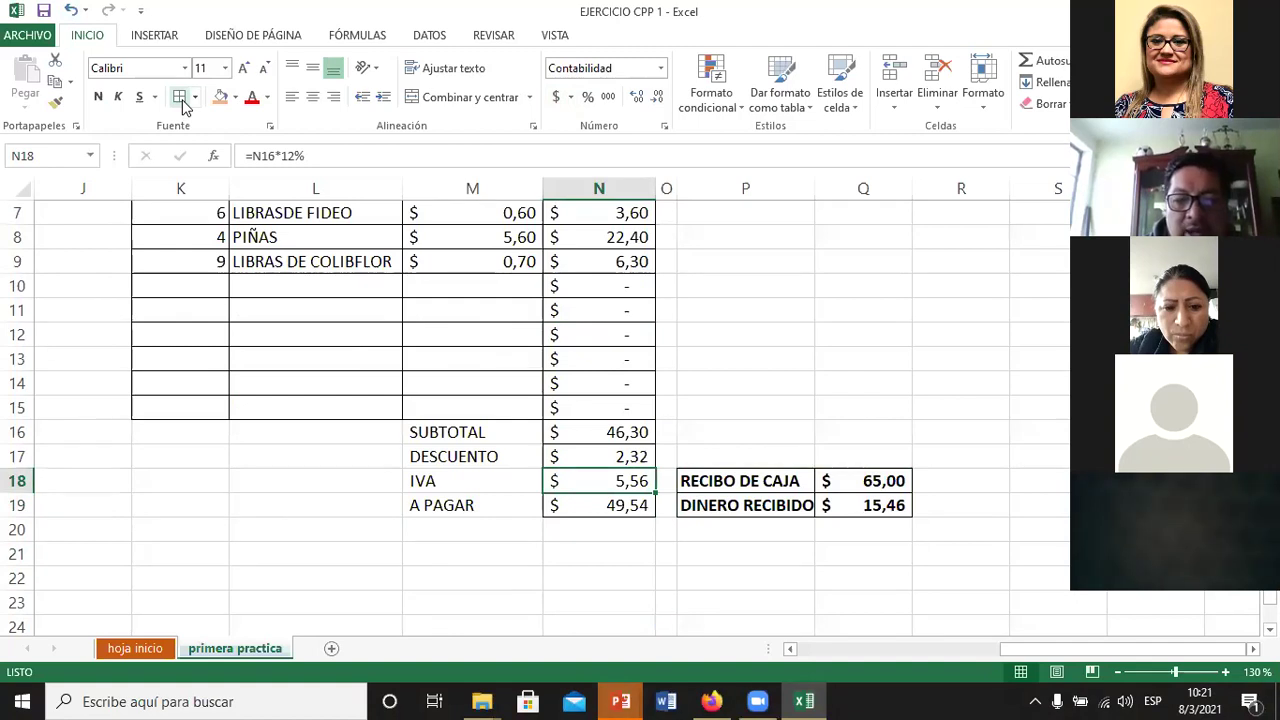
key(Up)
key(Delete)
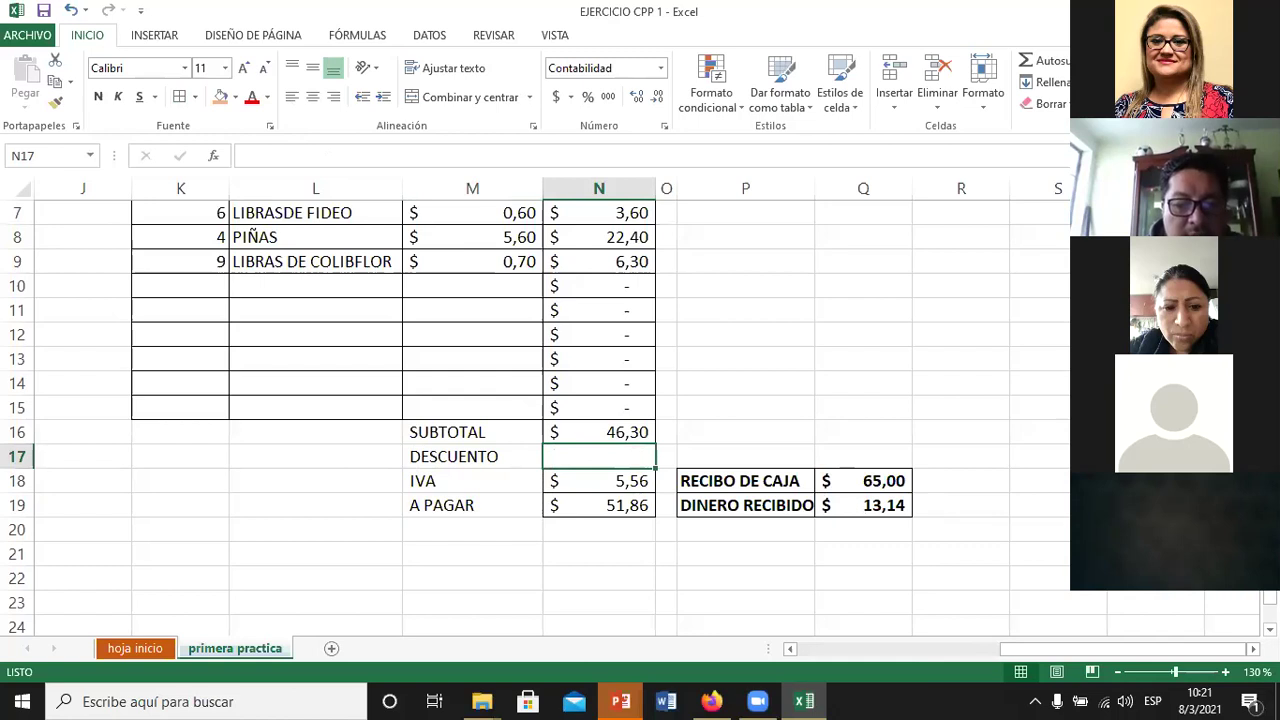
text(=N16*5%)
key(ctrl+Return)
key(Delete)
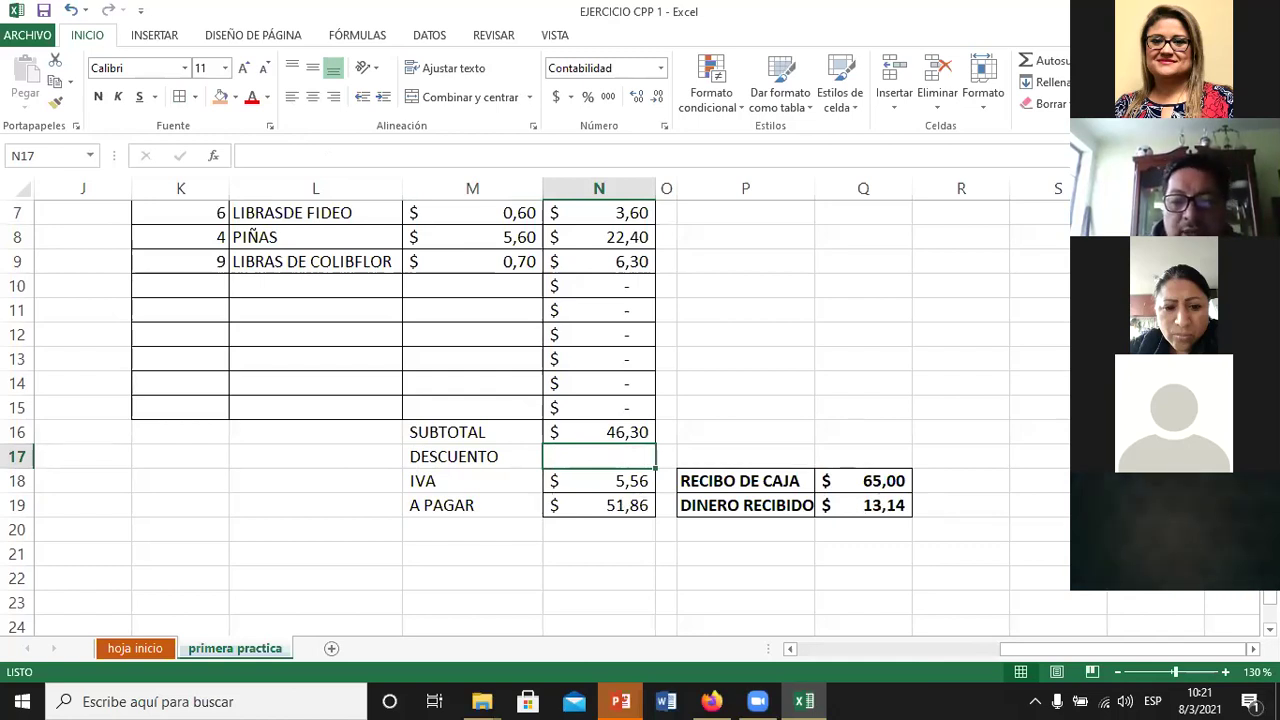
key(ctrl+z)
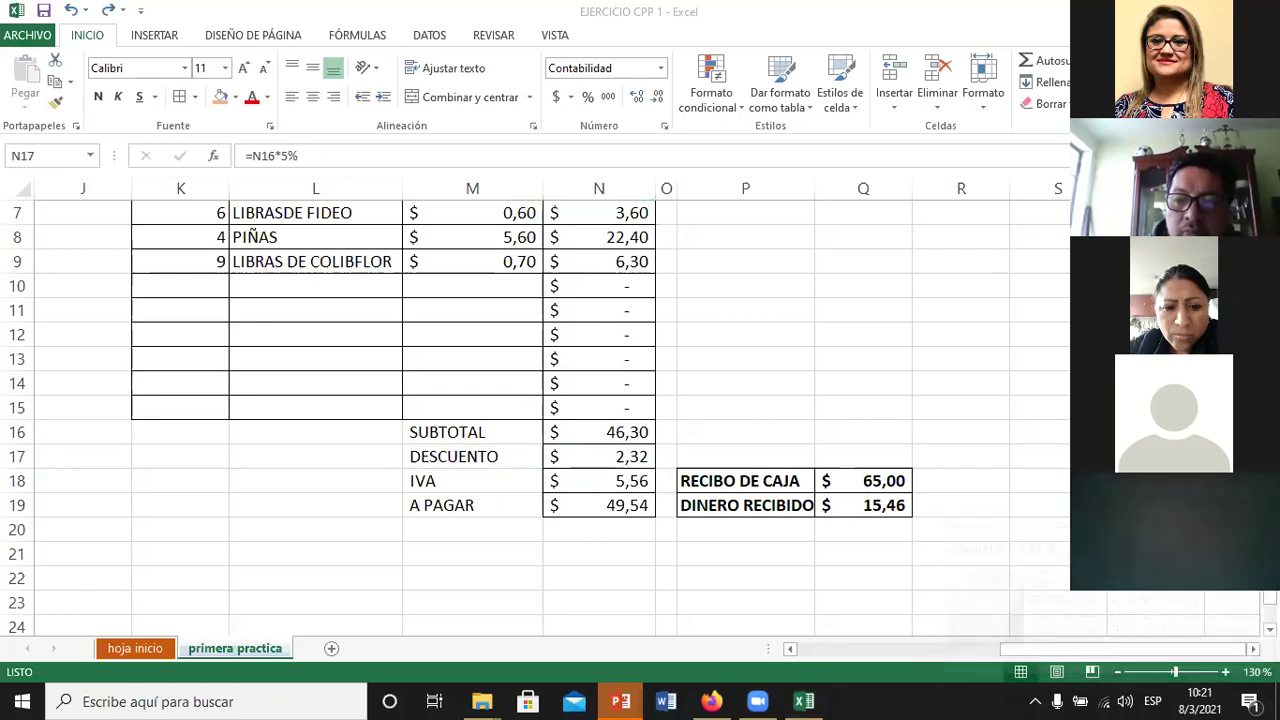
click(1038, 407)
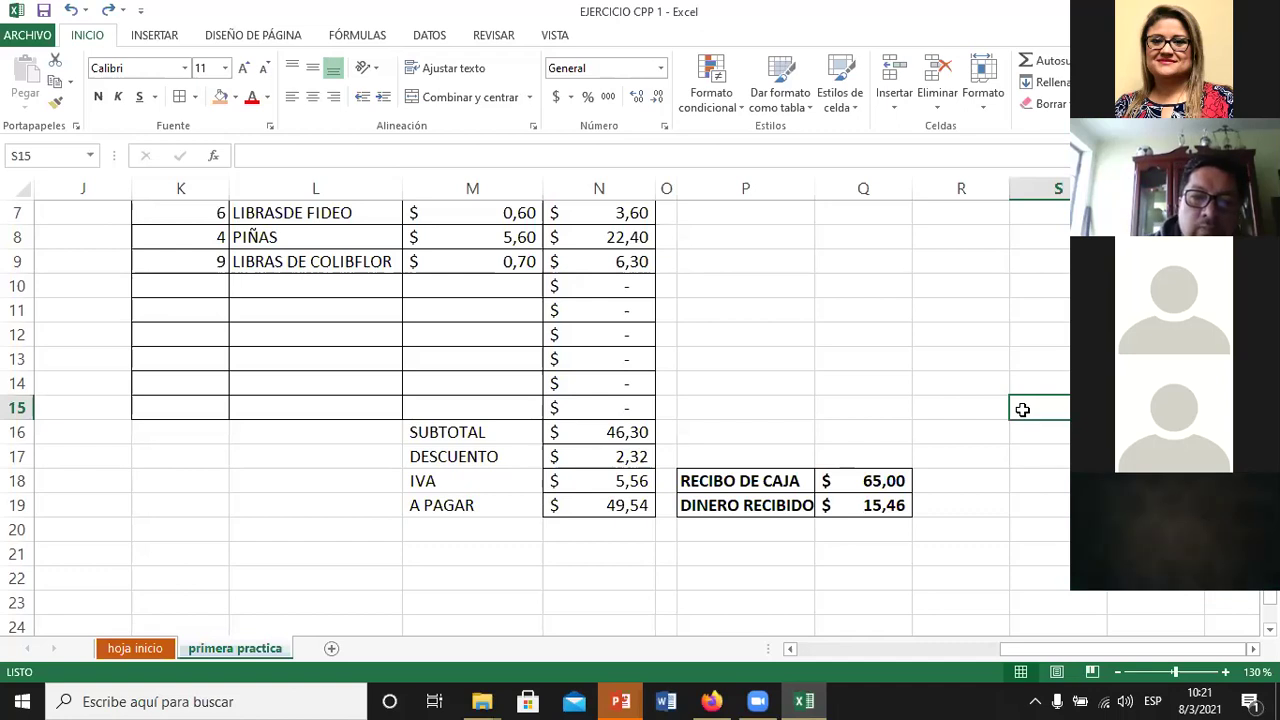
Step: Check the SUMA subtotal and the change formula in Q19 without editing them
key(Left)
key(Left)
key(Left)
key(Left)
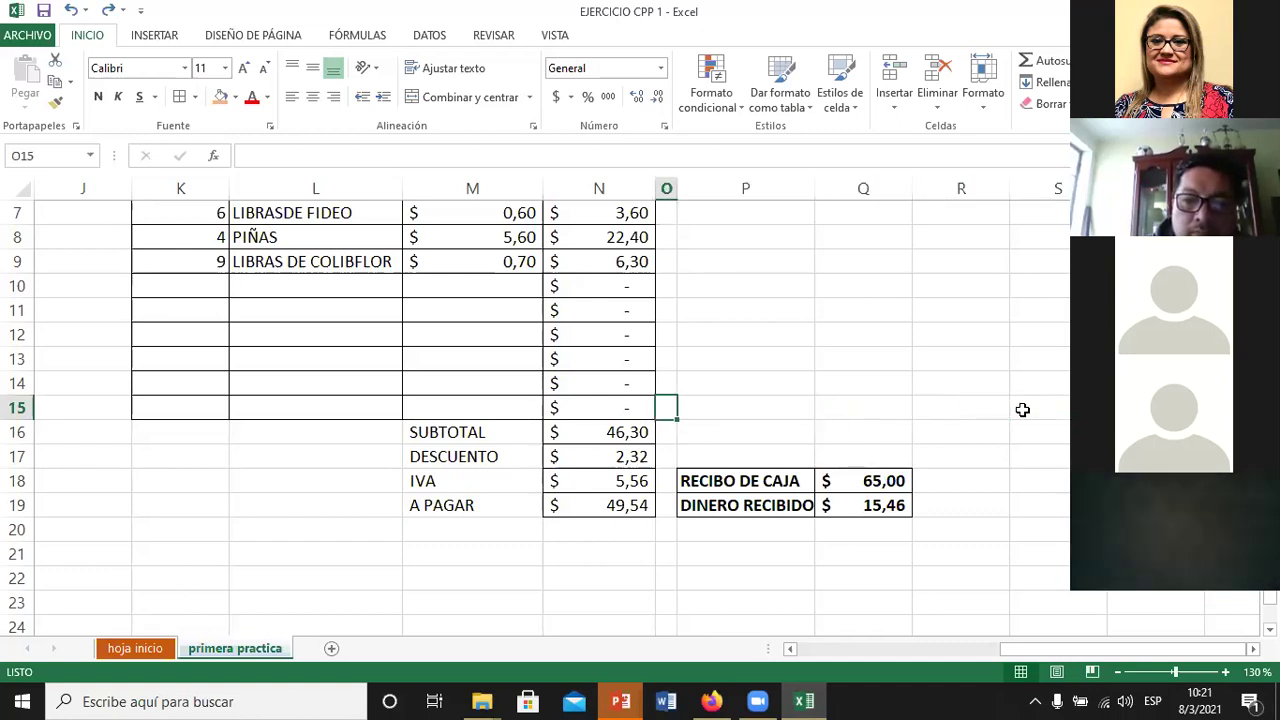
key(Down)
key(Left)
key(Down)
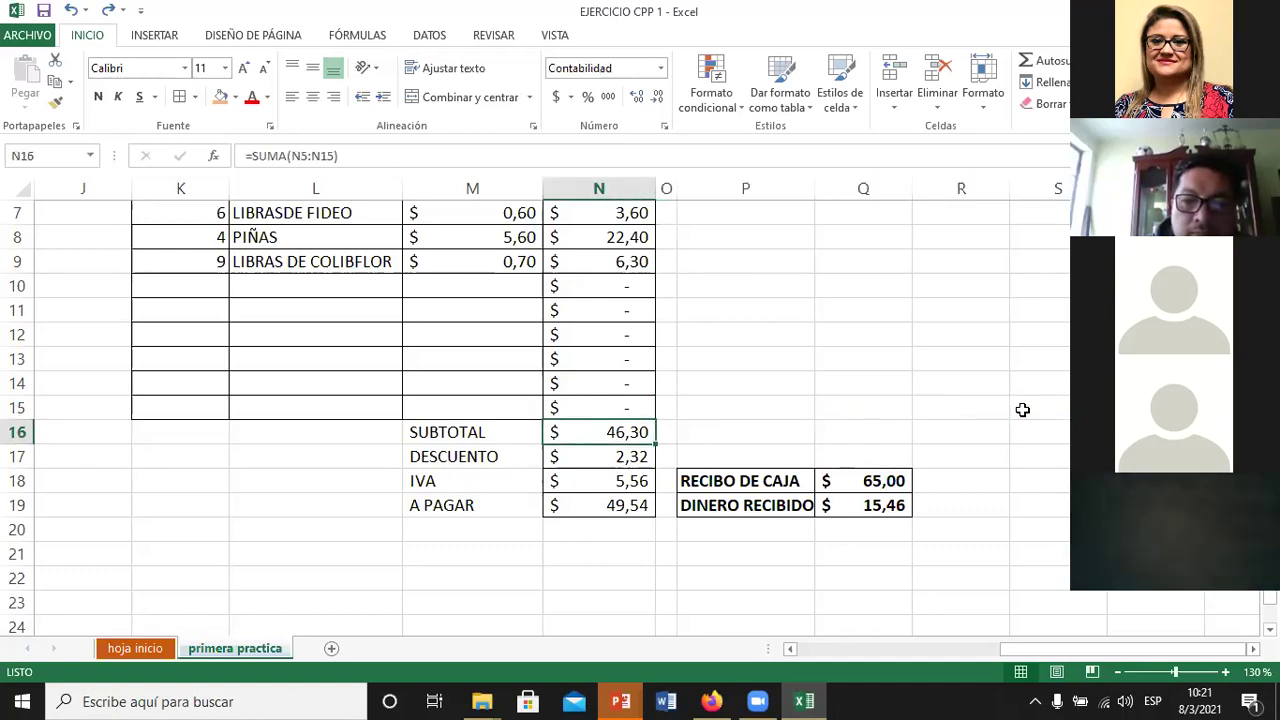
key(Right)
key(Down)
key(Down)
key(Right)
key(Right)
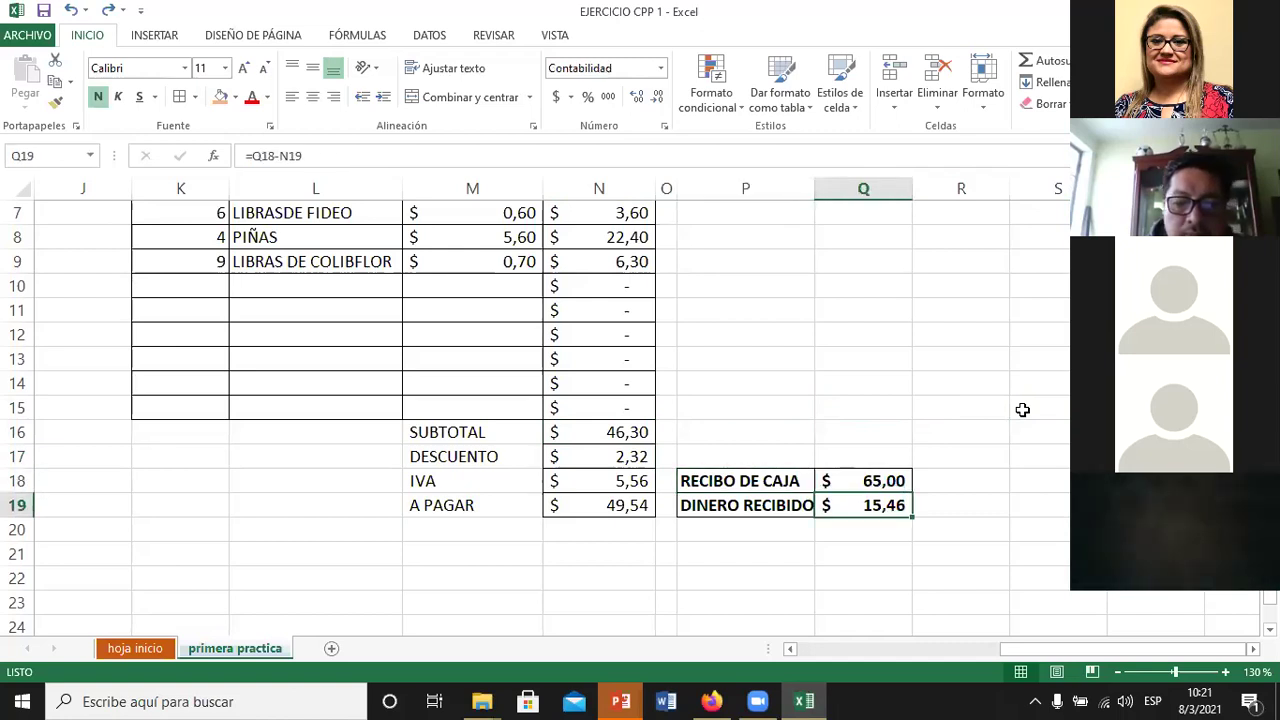
key(F2)
key(Escape)
Step: Clear the RECIBO DE CAJA amount in Q18 and the change formula in Q19
key(Up)
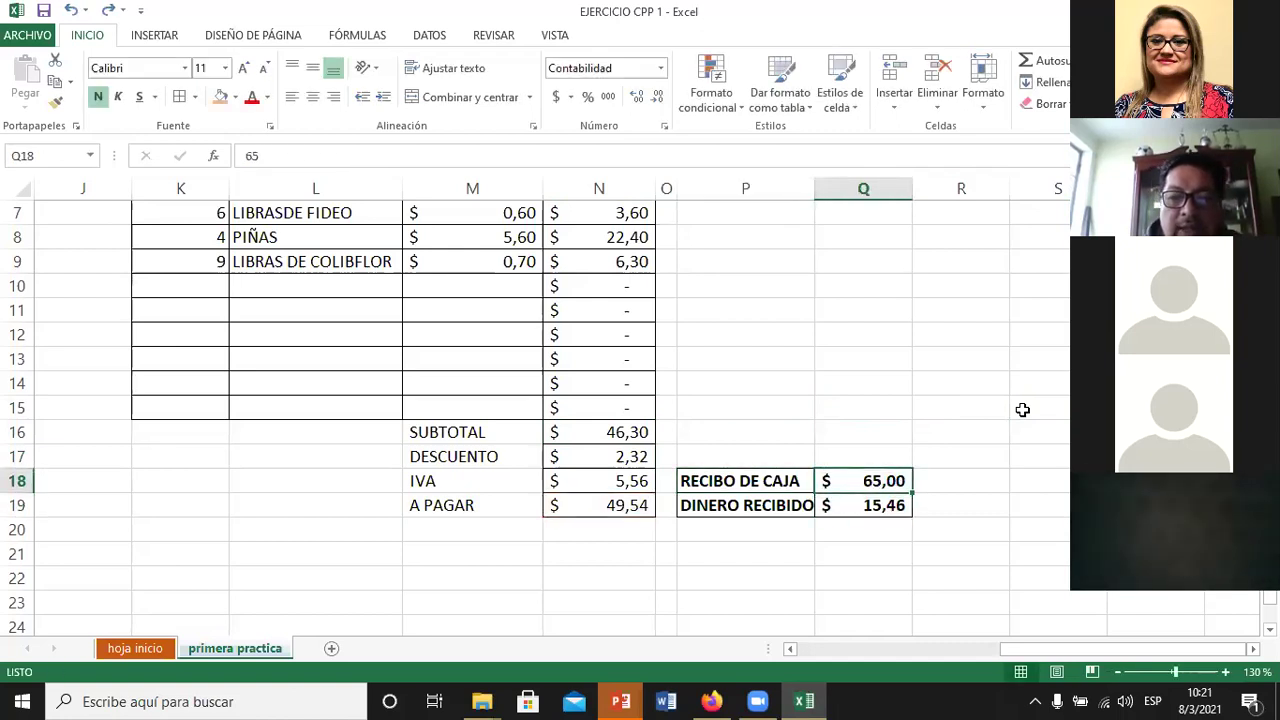
key(Delete)
key(Down)
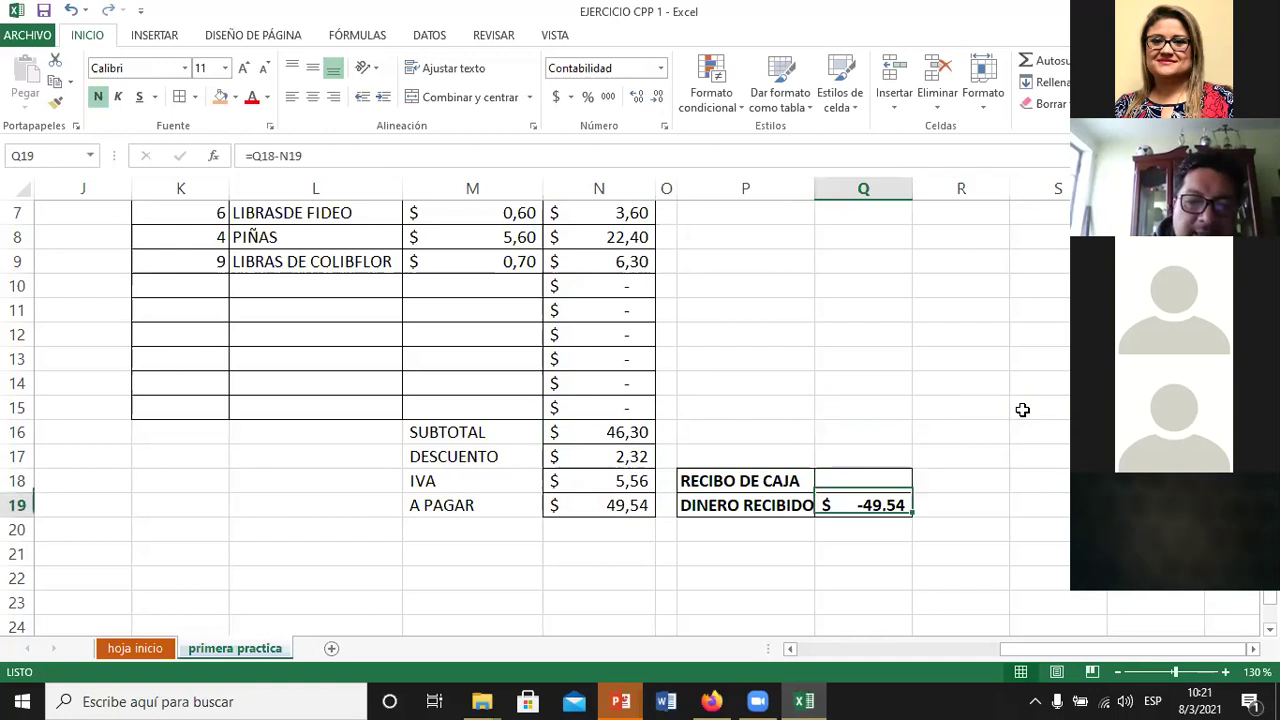
key(Delete)
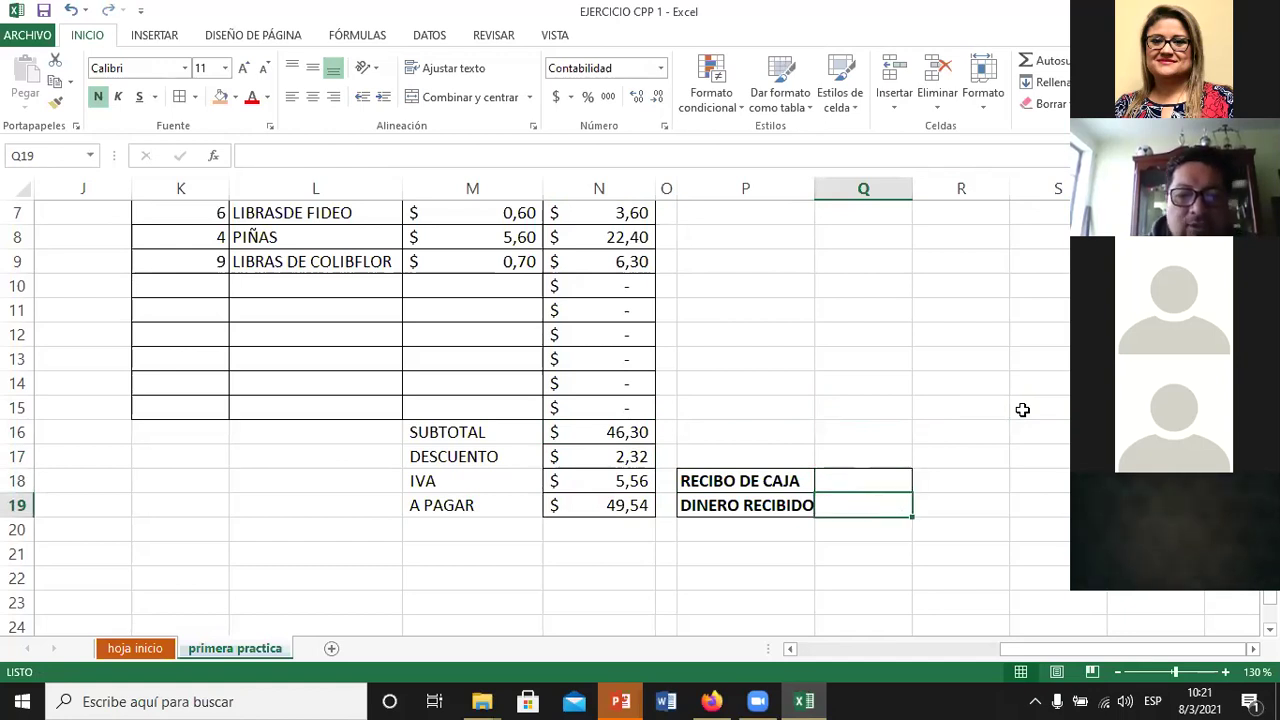
Step: Enter 60 as the RECIBO DE CAJA amount in Q18
key(Left)
key(Left)
key(Left)
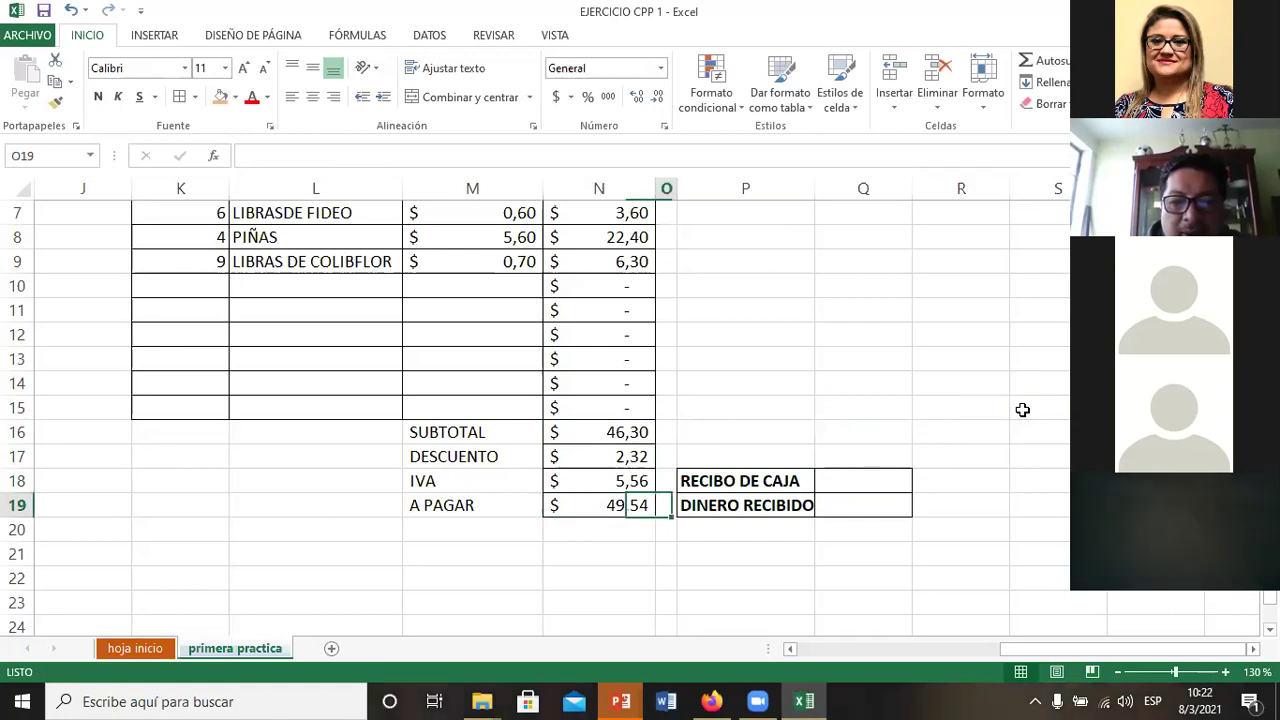
key(Up)
key(Right)
key(Right)
key(Right)
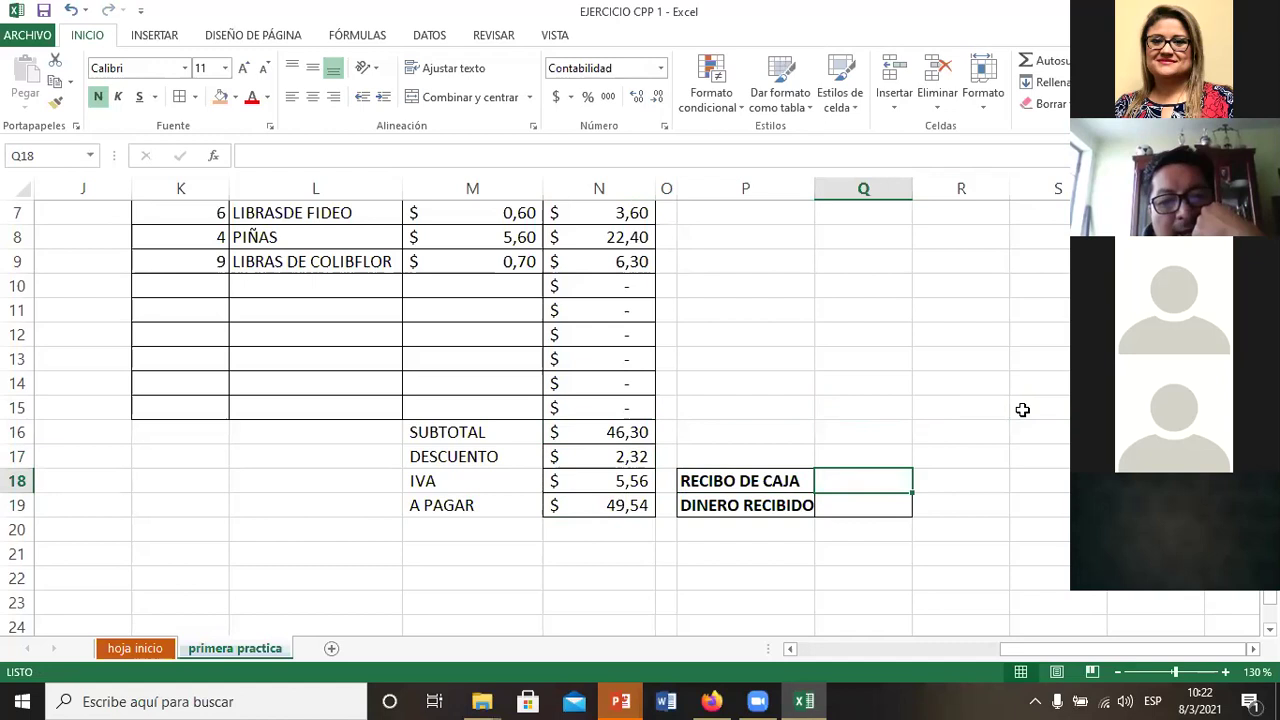
text(7)
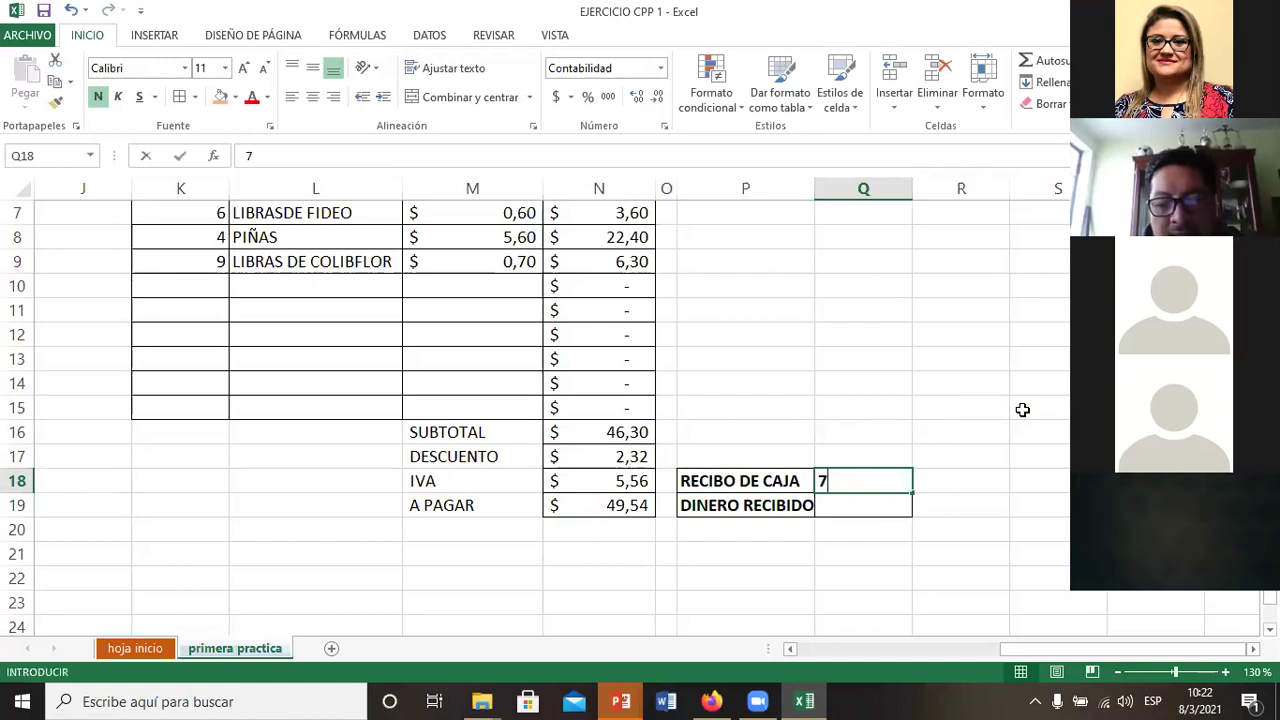
text(0)
key(BackSpace)
key(BackSpace)
text(60)
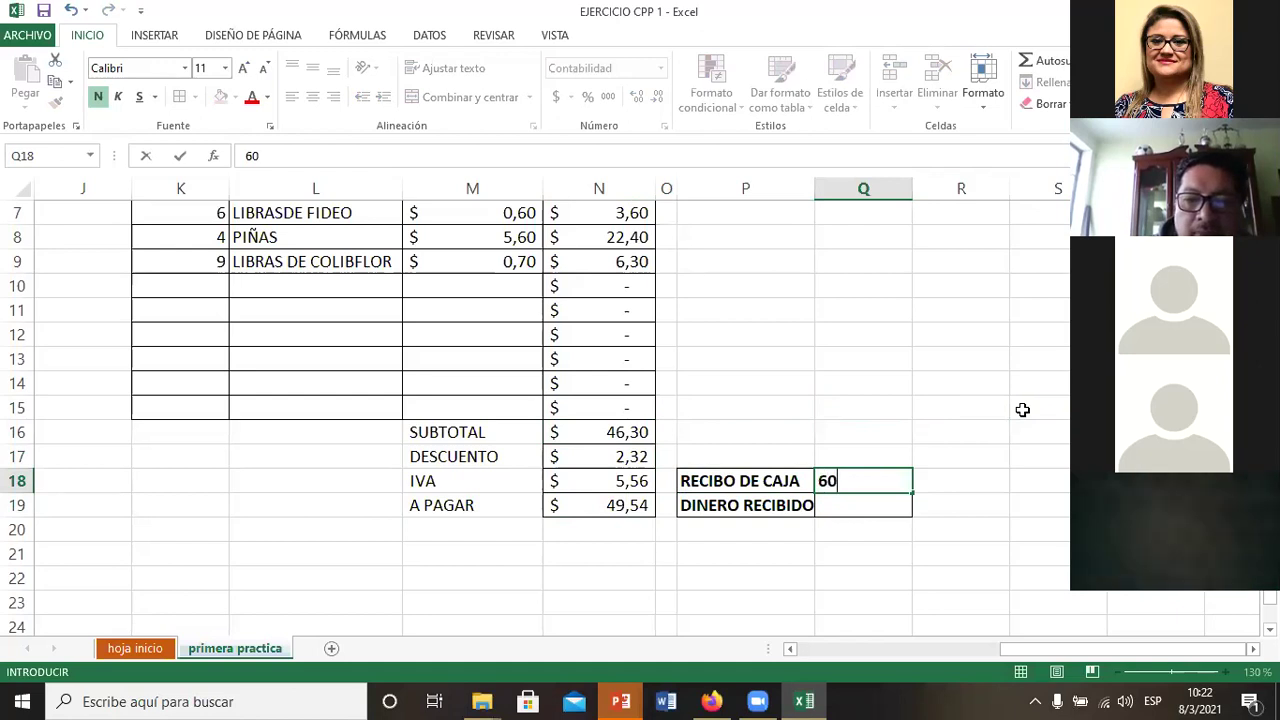
key(Return)
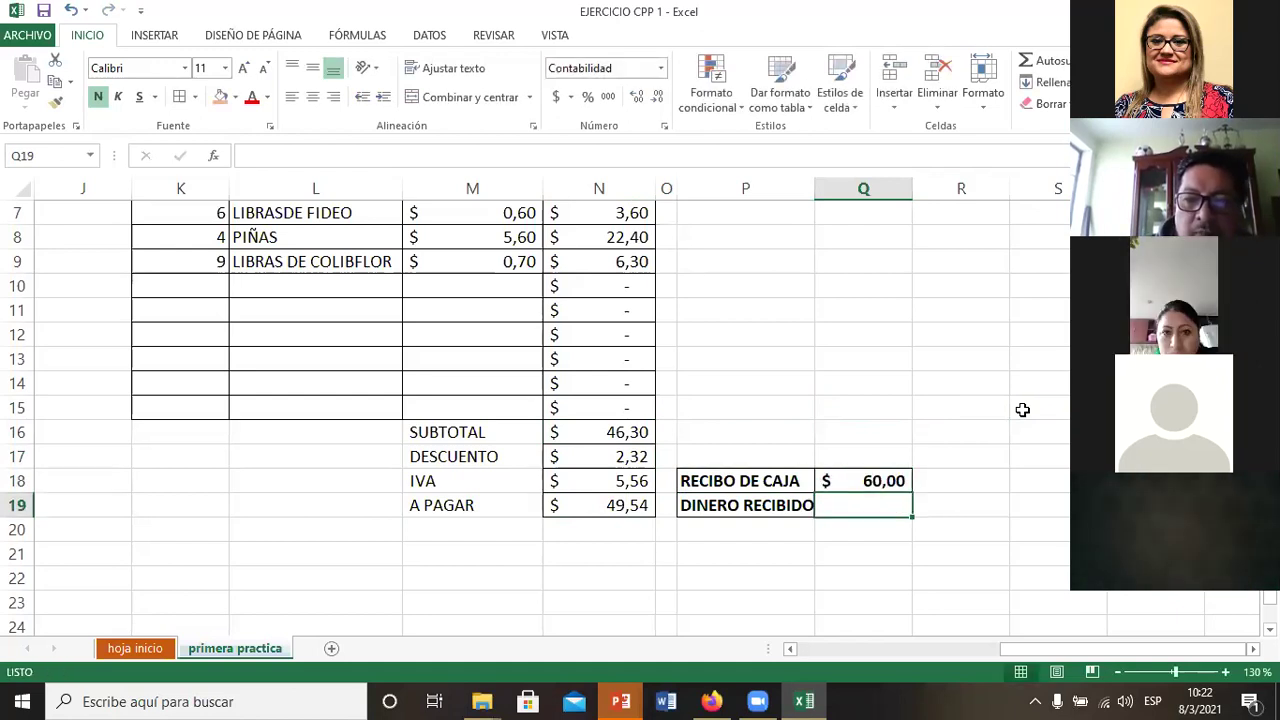
Step: Enter =Q18-N19 in Q19 so DINERO RECIBIDO shows $ 10,46
text(=)
key(Up)
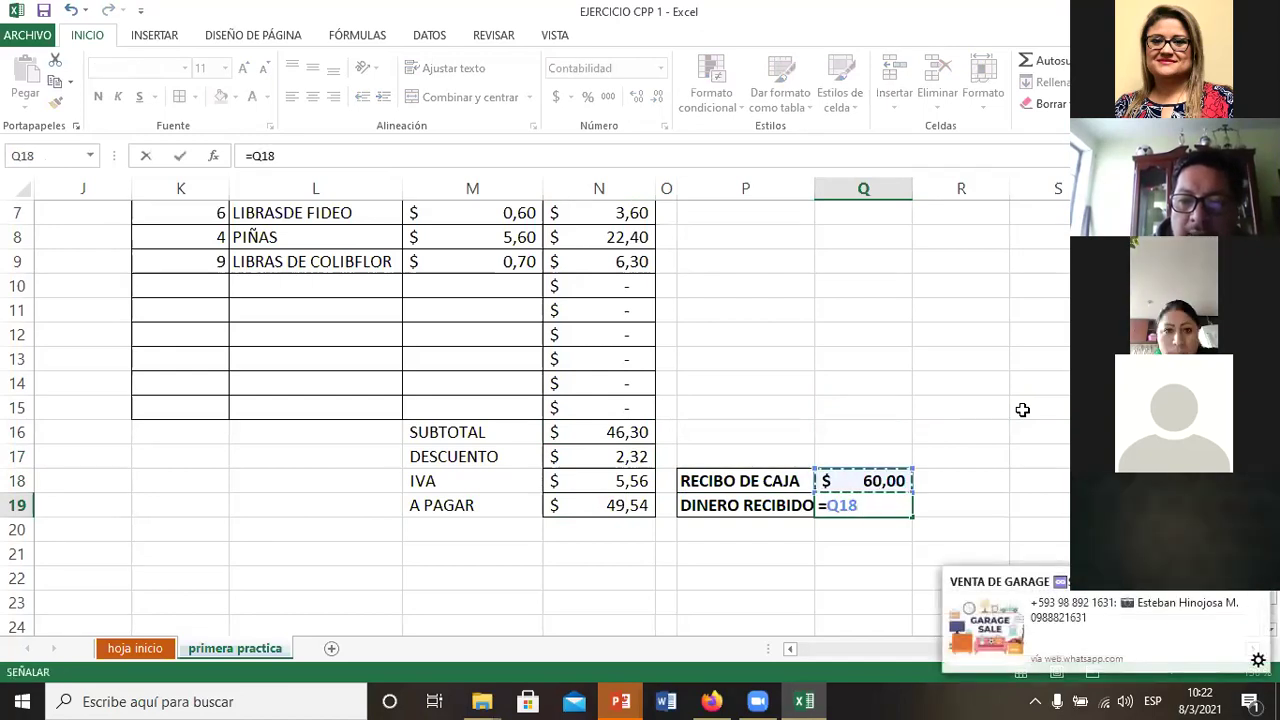
text(-)
key(Left)
key(Left)
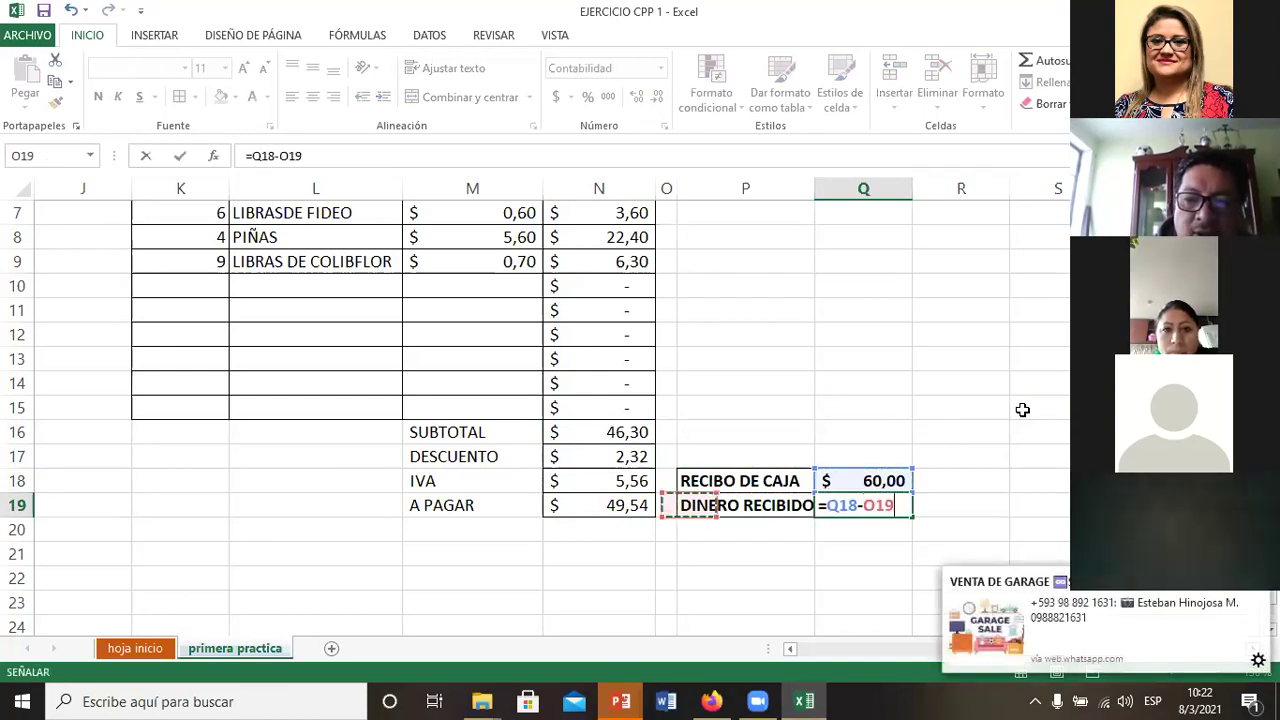
key(Left)
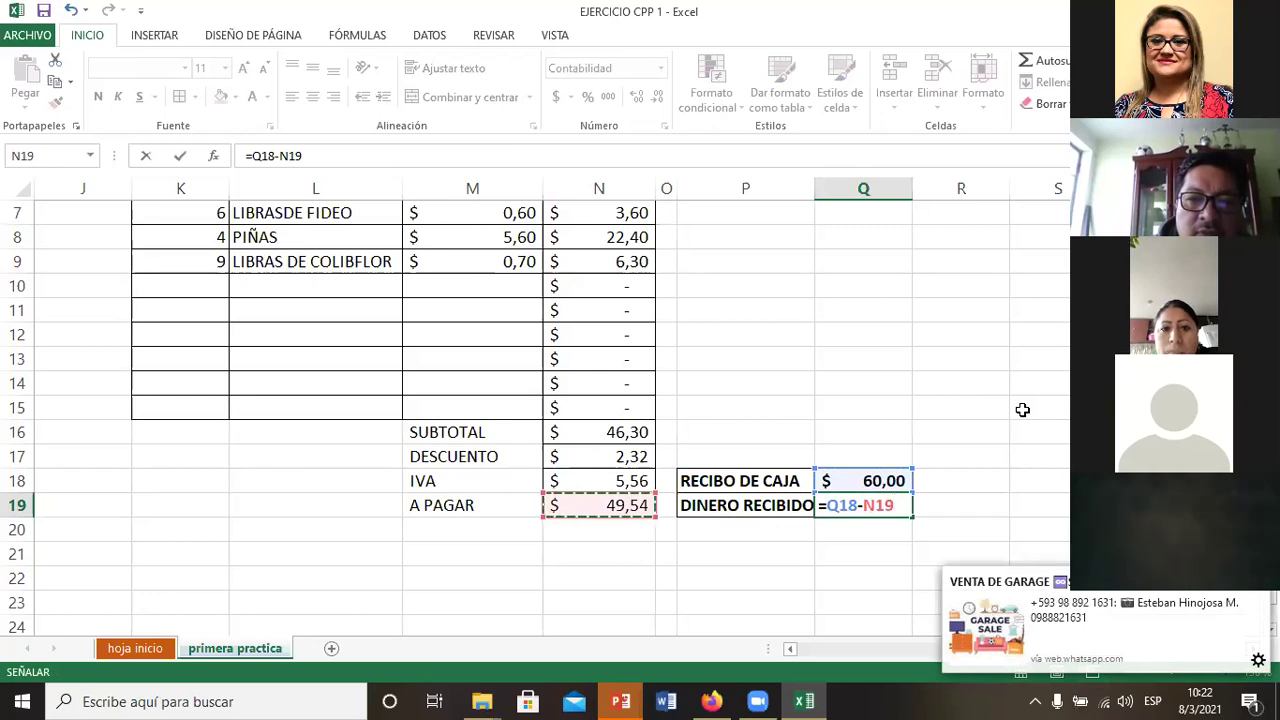
key(Return)
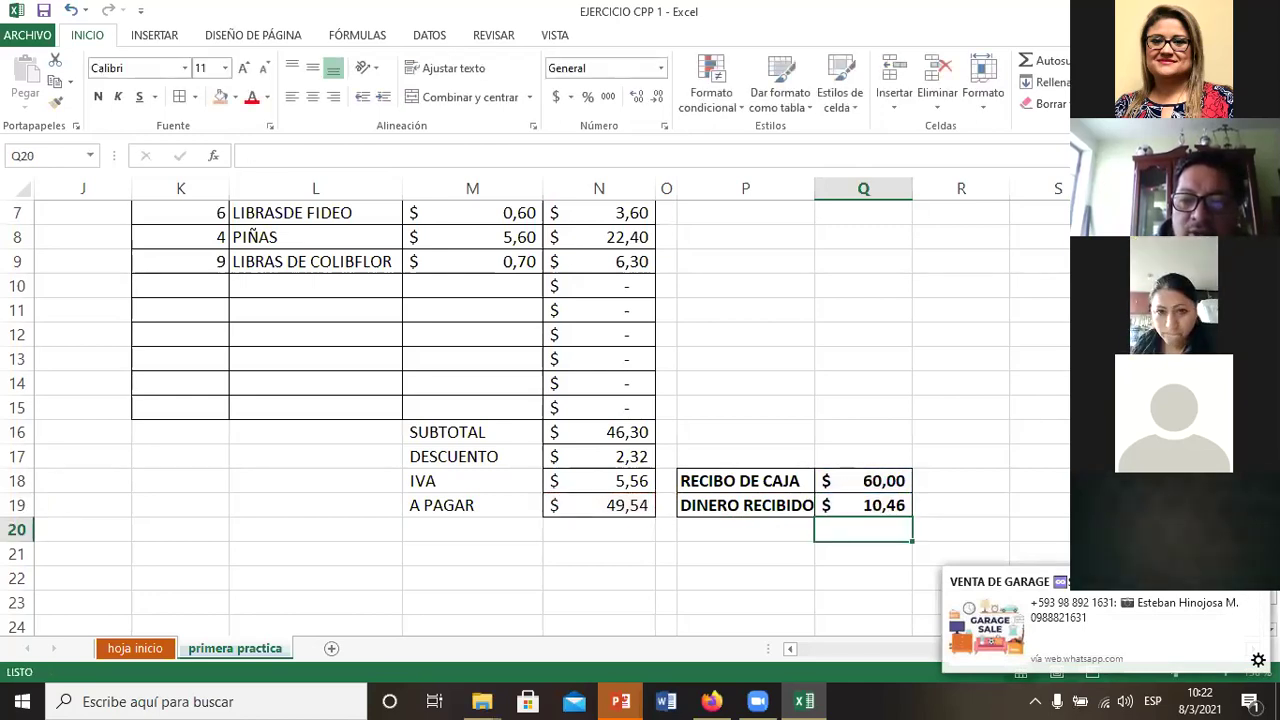
click(990, 620)
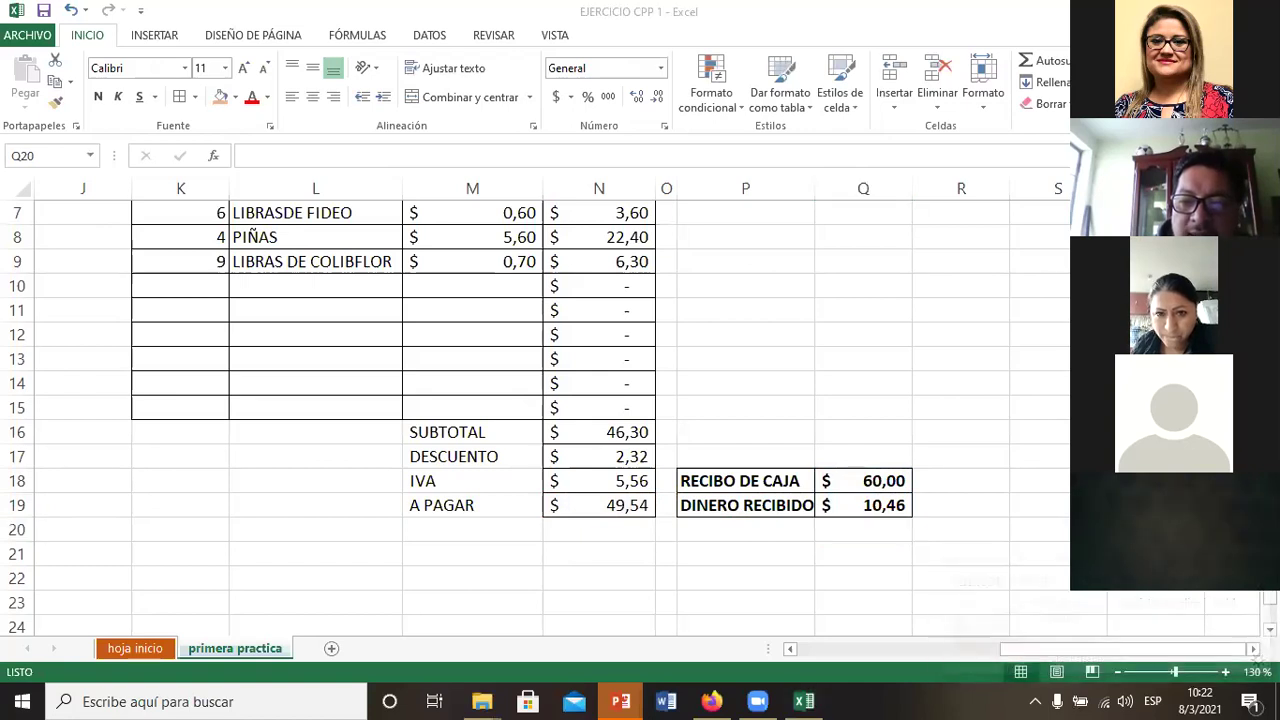
key(alt+Tab)
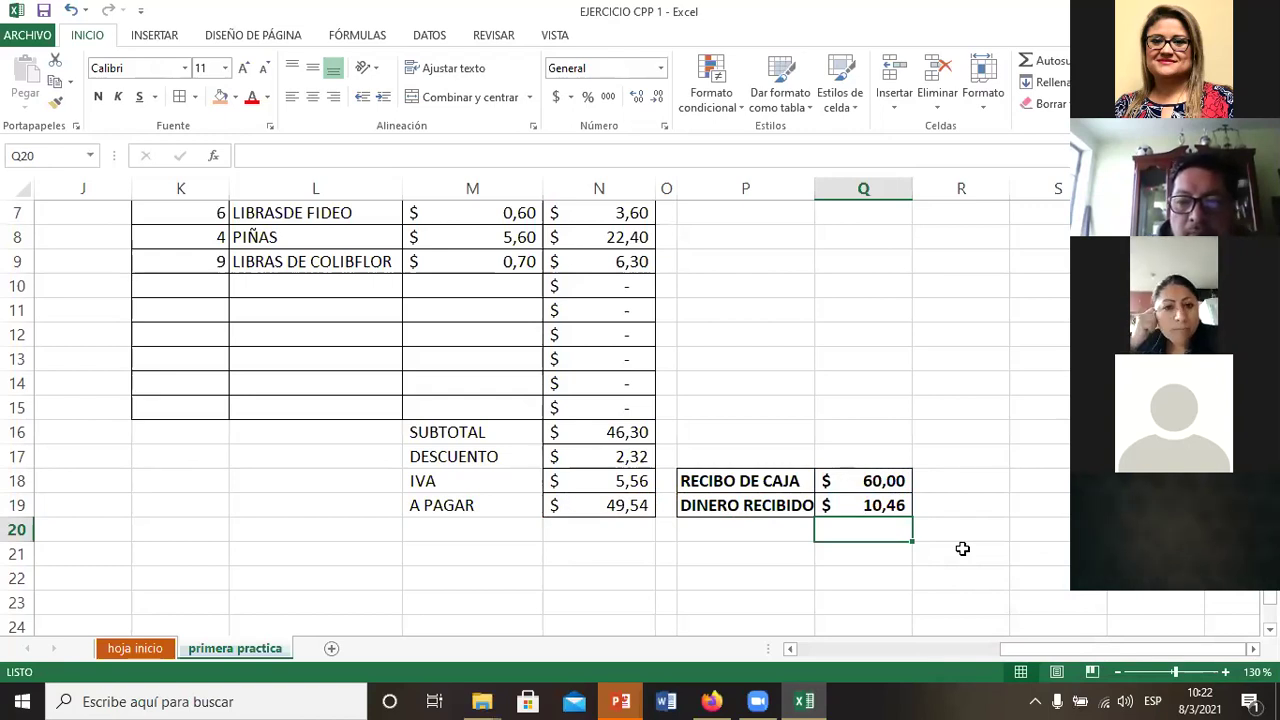
key(Up)
key(Up)
key(Left)
key(Left)
key(Left)
key(Up)
key(Up)
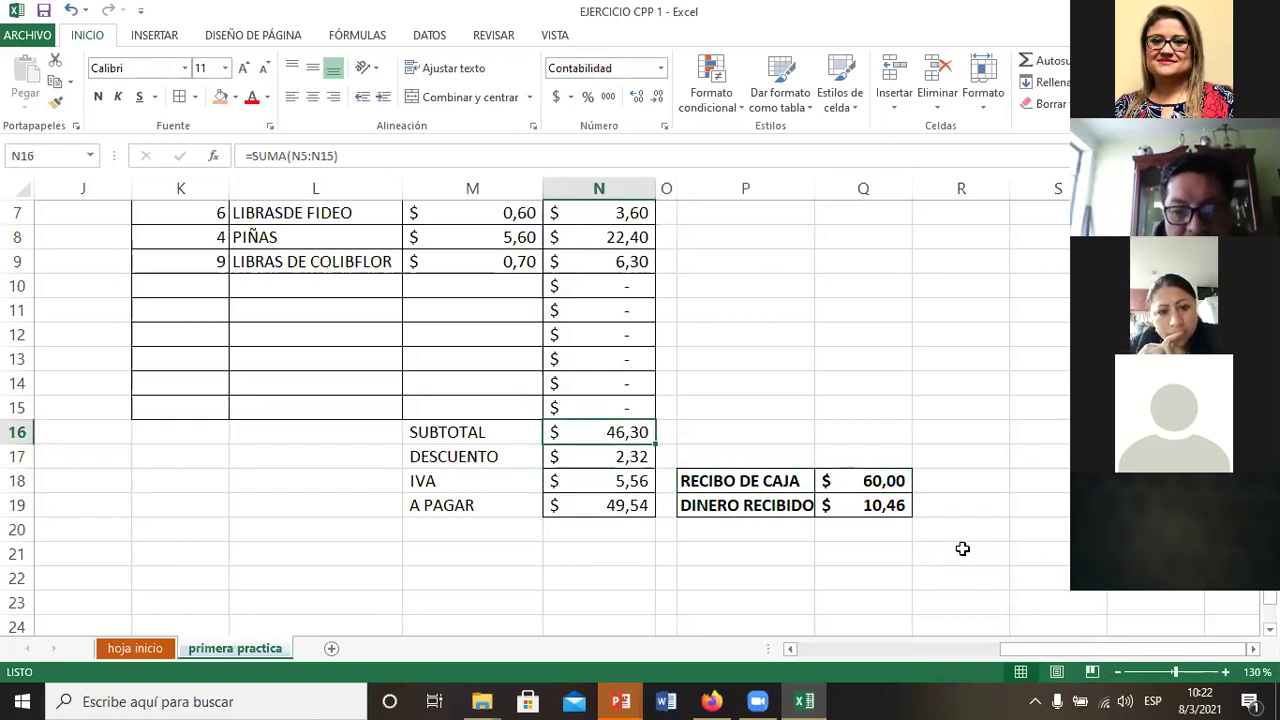
key(Right)
key(Right)
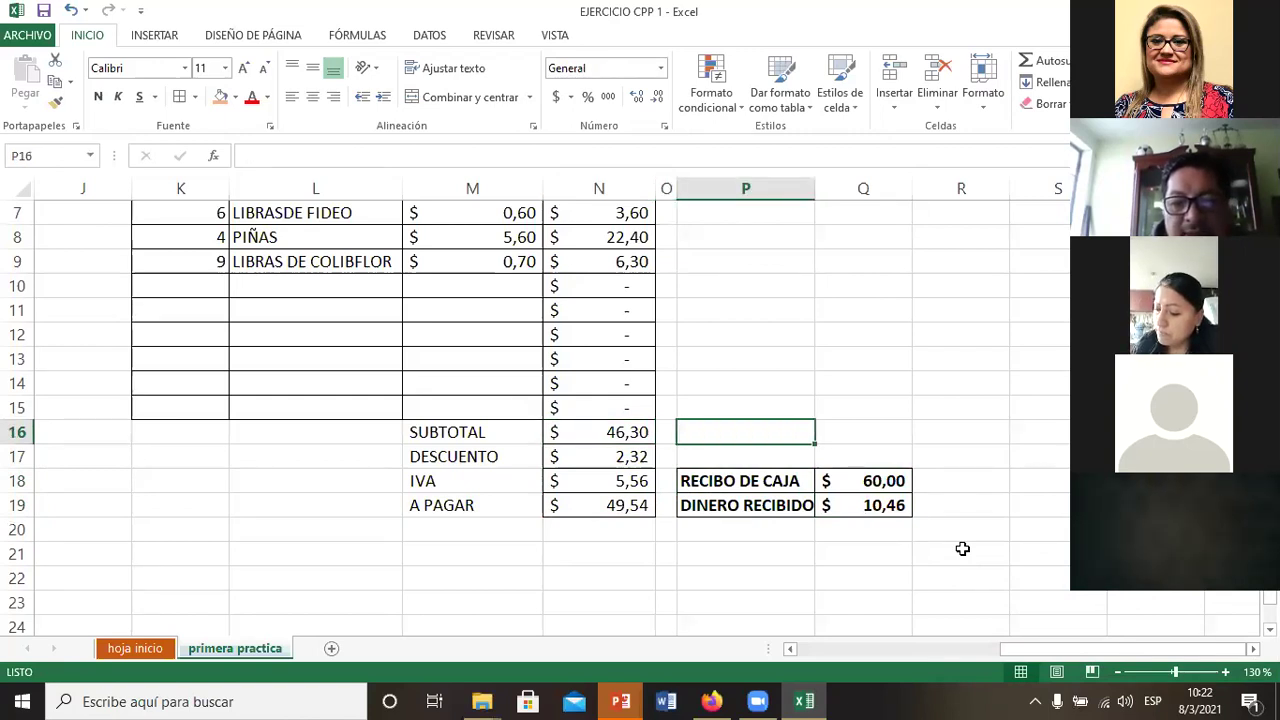
key(Down)
key(Down)
key(Up)
key(Up)
key(Up)
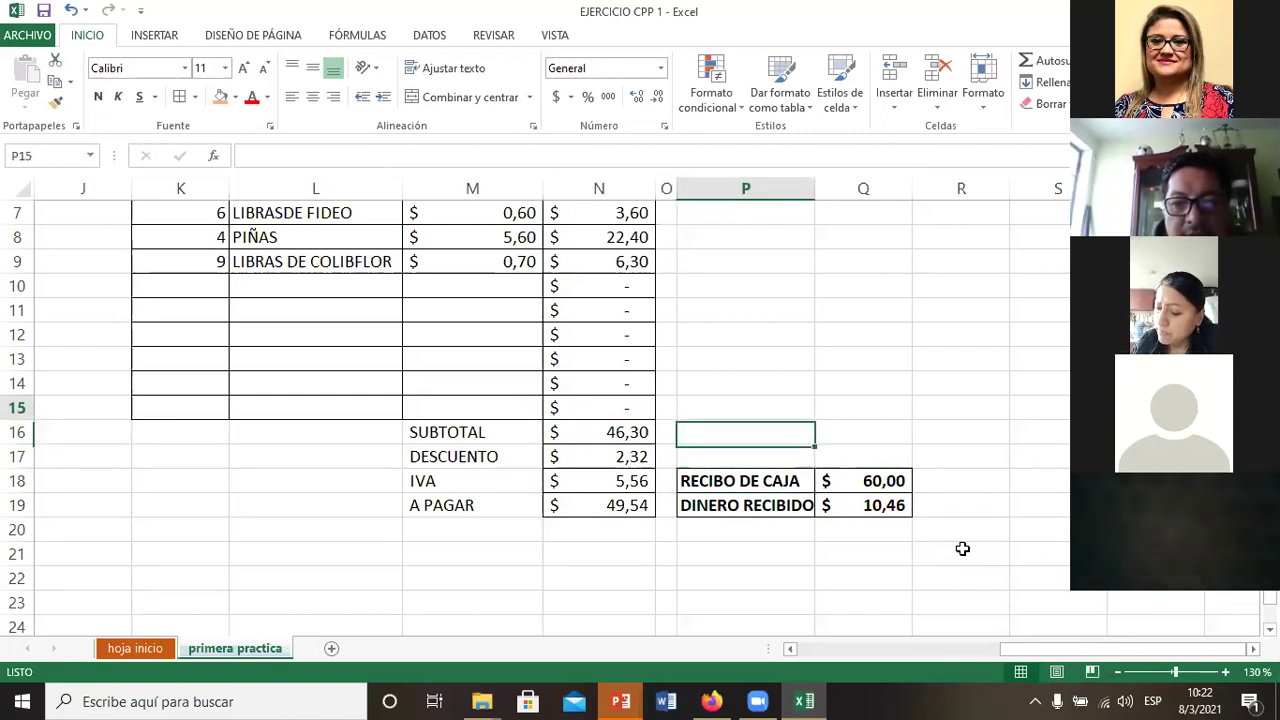
key(Up)
key(Up)
key(Up)
key(Up)
key(Up)
key(Up)
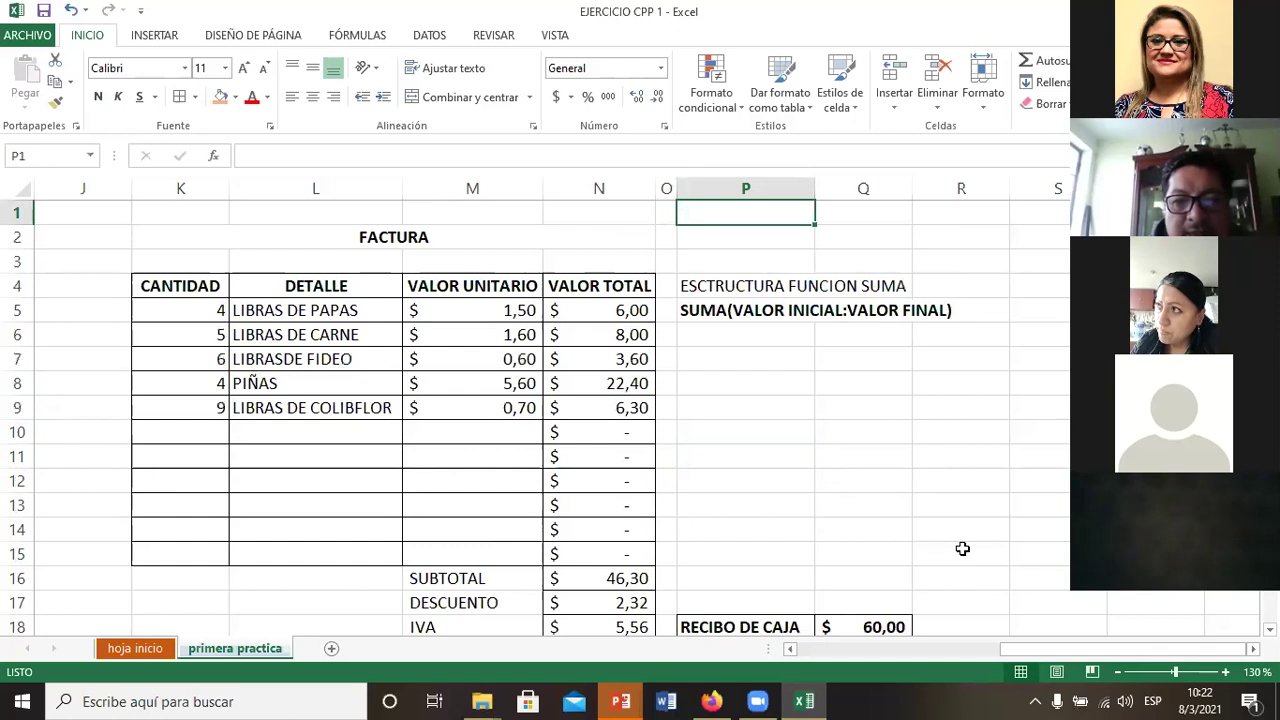
key(Down)
key(Down)
key(Down)
key(Down)
key(Down)
key(Down)
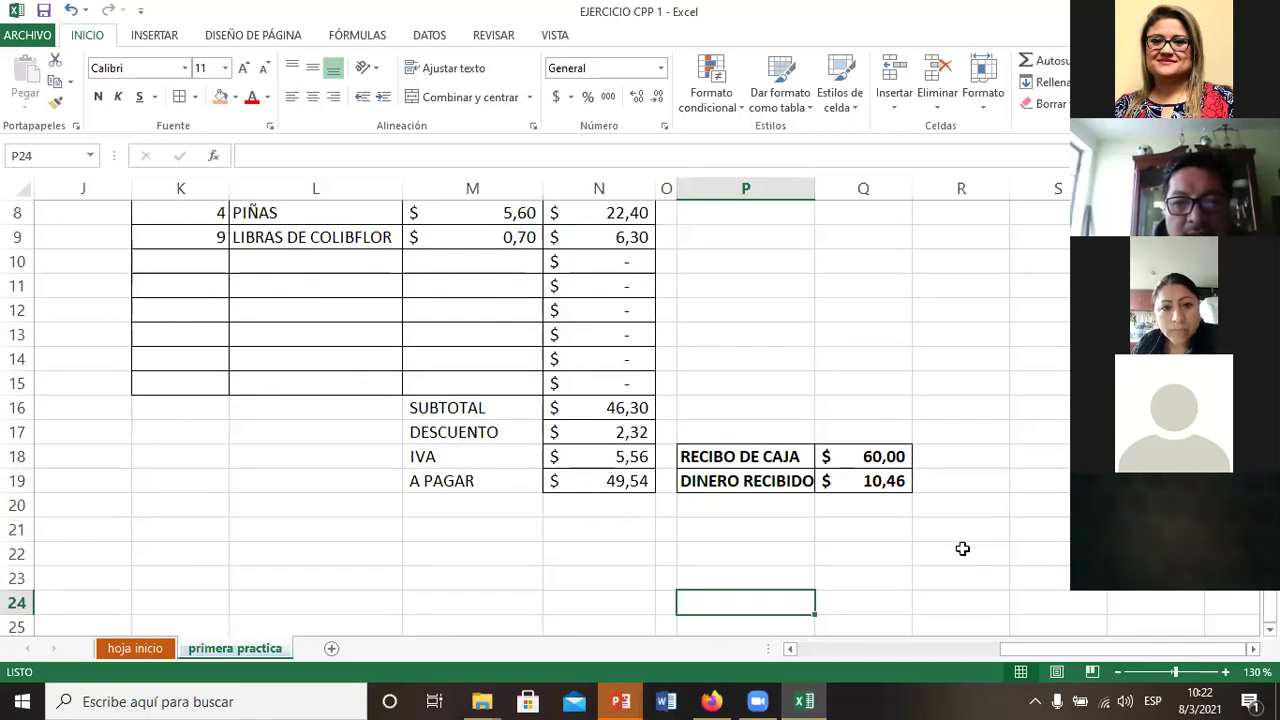
key(Left)
key(Left)
key(Up)
key(Left)
key(Up)
key(Up)
key(Left)
key(Up)
key(Up)
Step: Make labels M16:M19 (SUBTOTAL to A PAGAR) bold with all borders
key(Right)
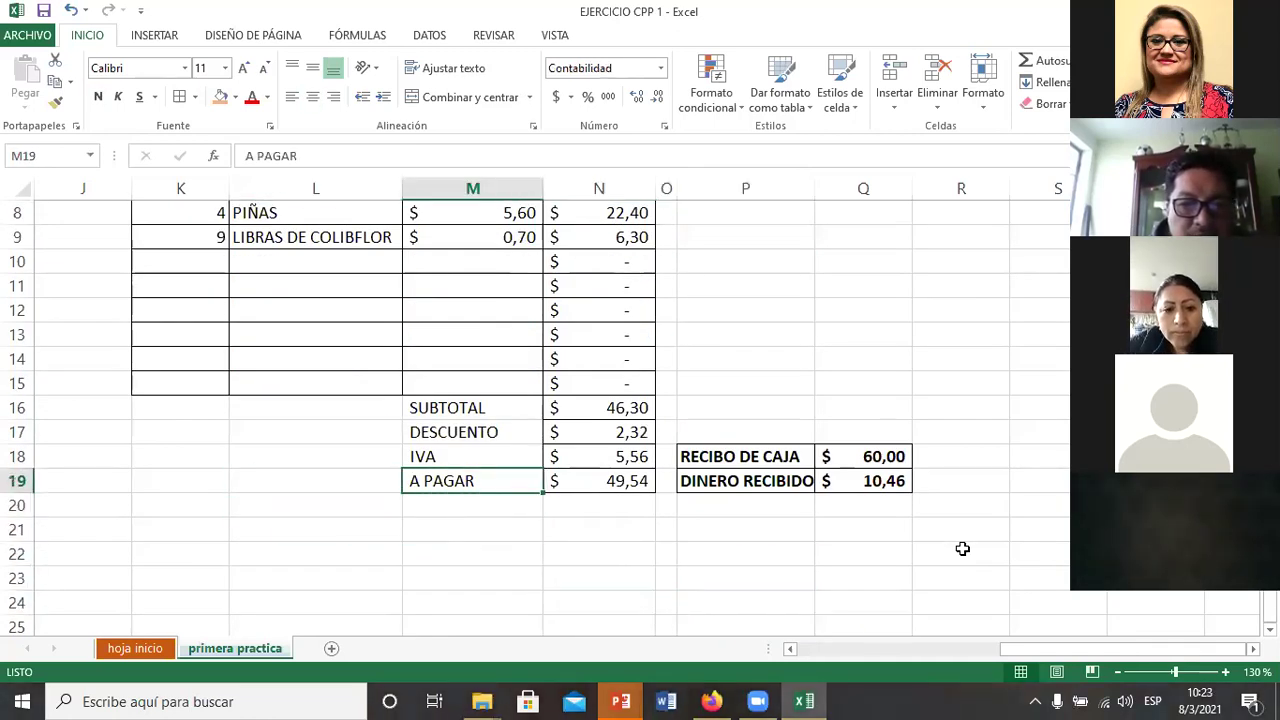
key(shift+Up)
key(shift+Up)
key(shift+Up)
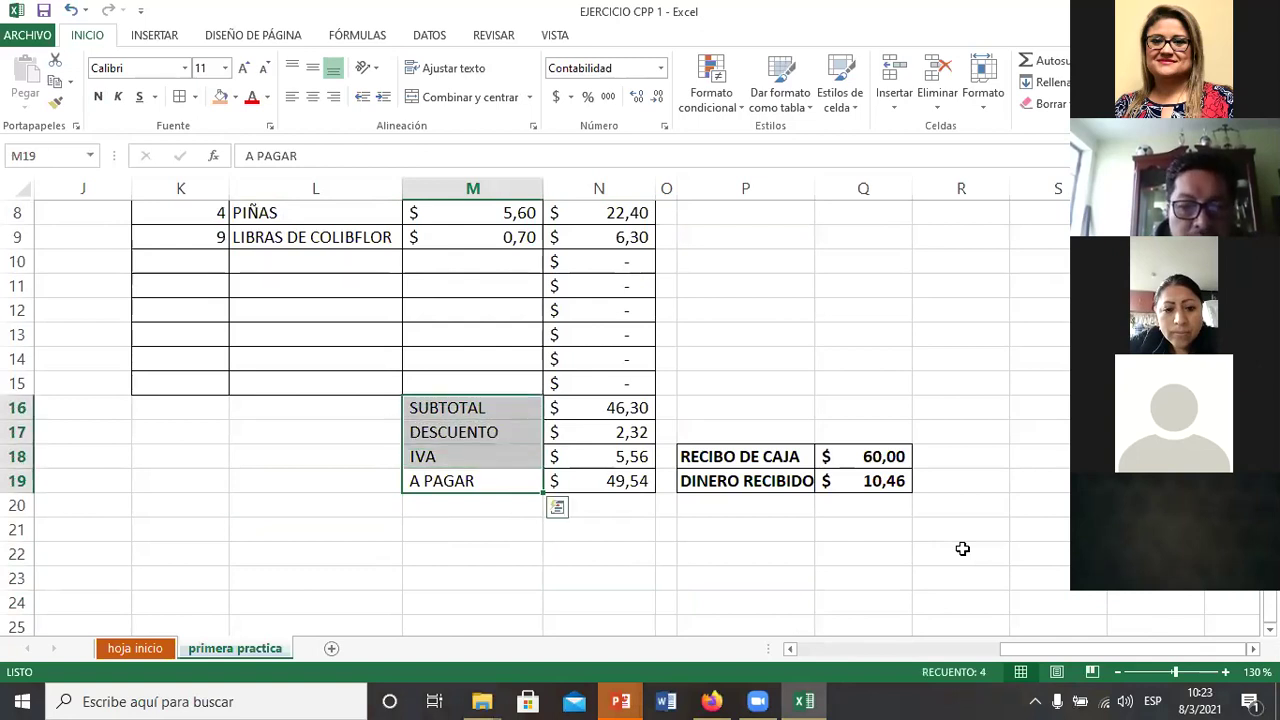
key(ctrl+n)
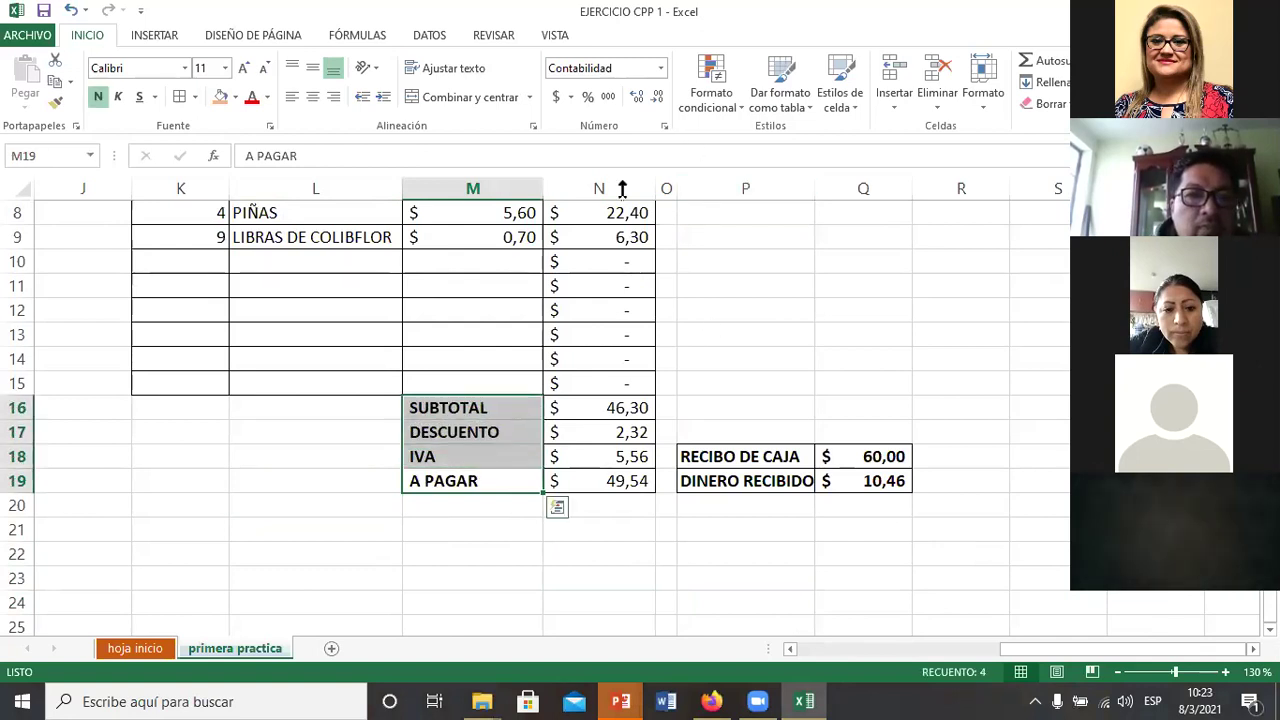
click(178, 97)
Step: Select the P16:Q17 block above the cash-receipt amounts
key(Right)
key(Right)
key(Right)
key(Right)
key(Up)
key(Up)
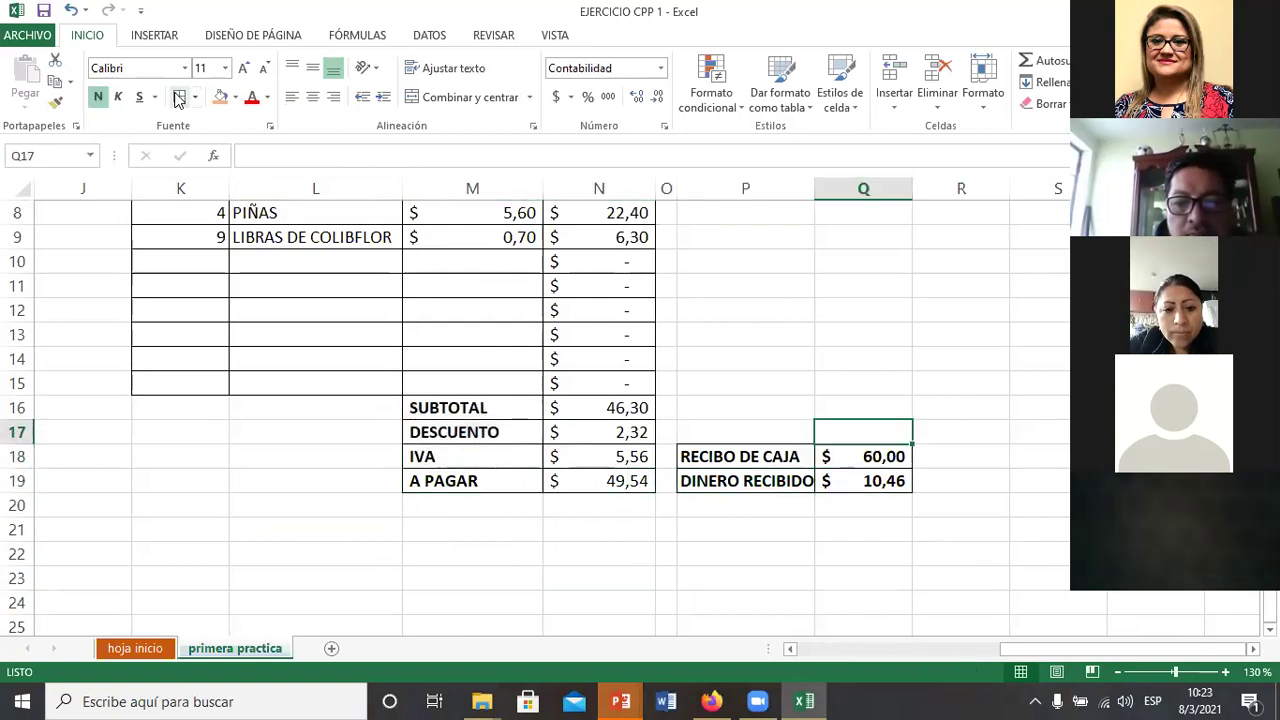
key(Up)
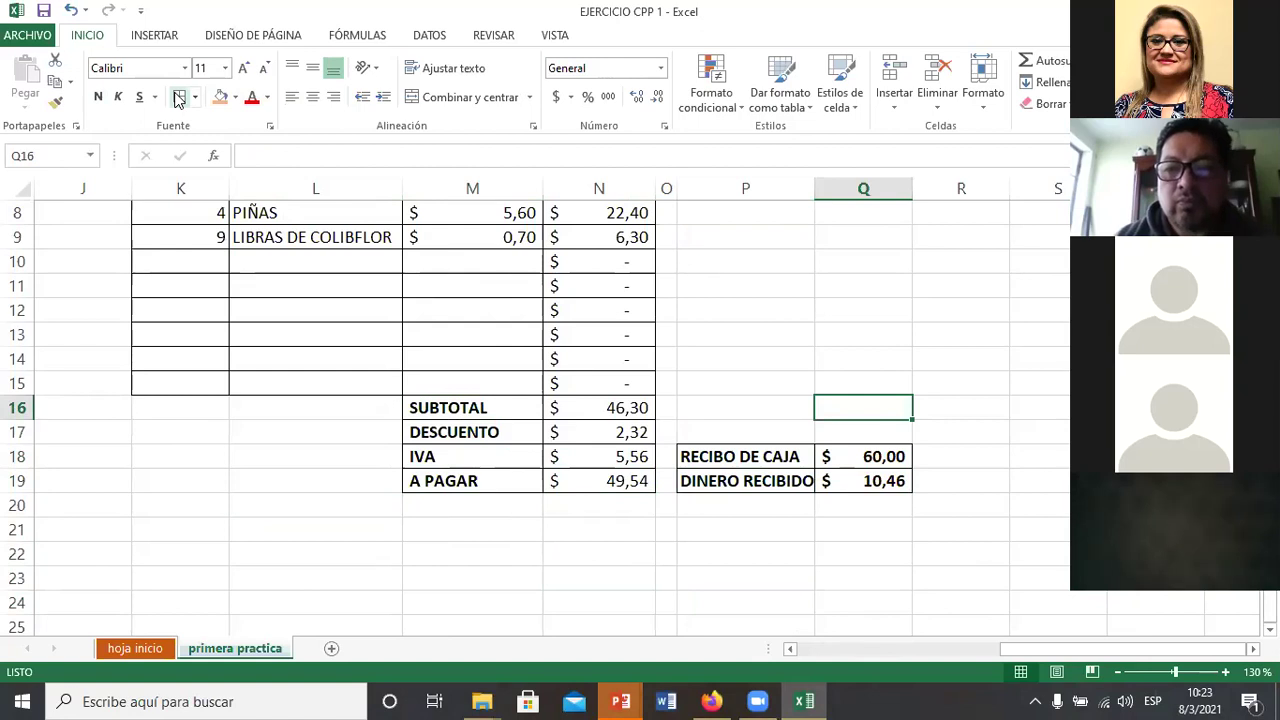
key(Left)
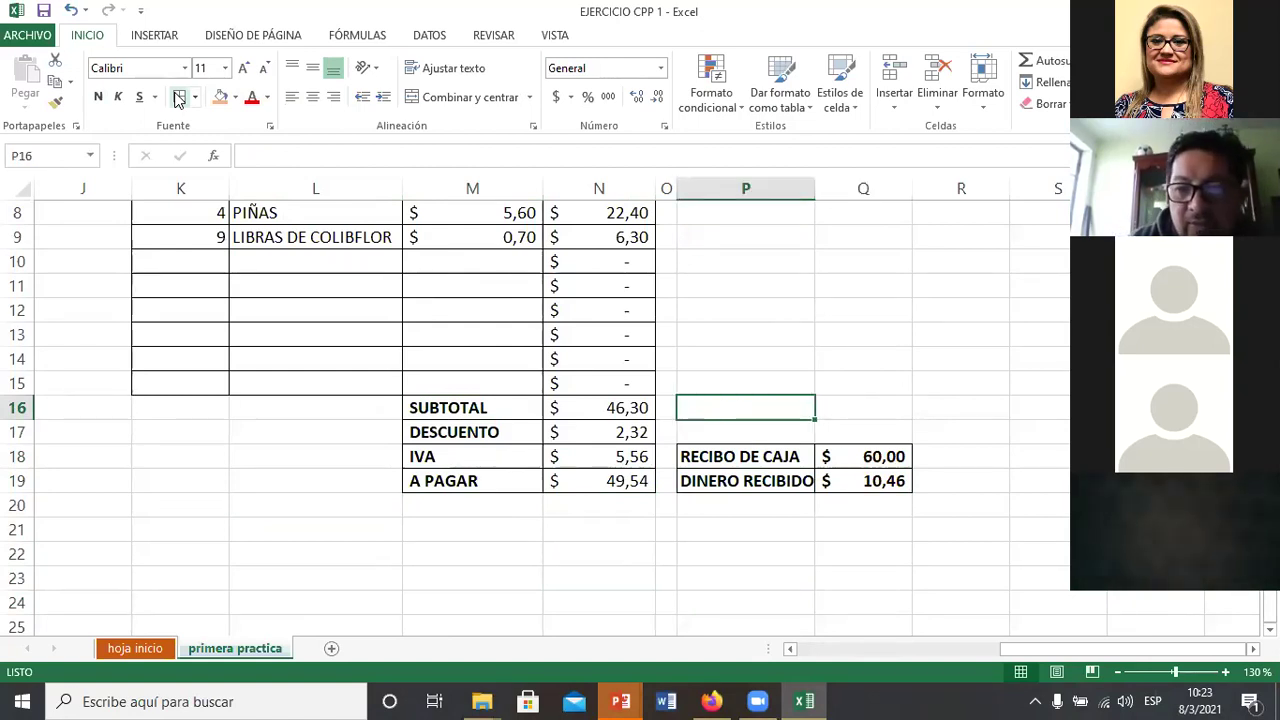
key(shift+Right)
key(Down)
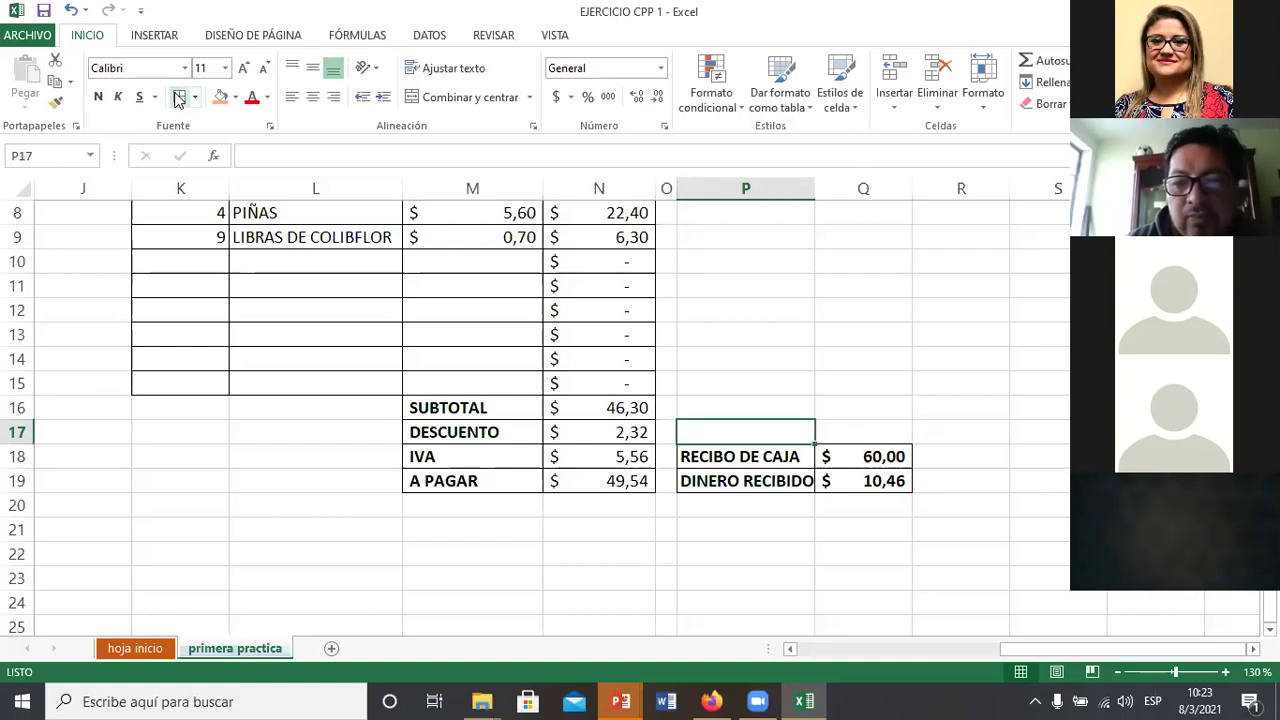
key(shift+Up)
key(shift+Right)
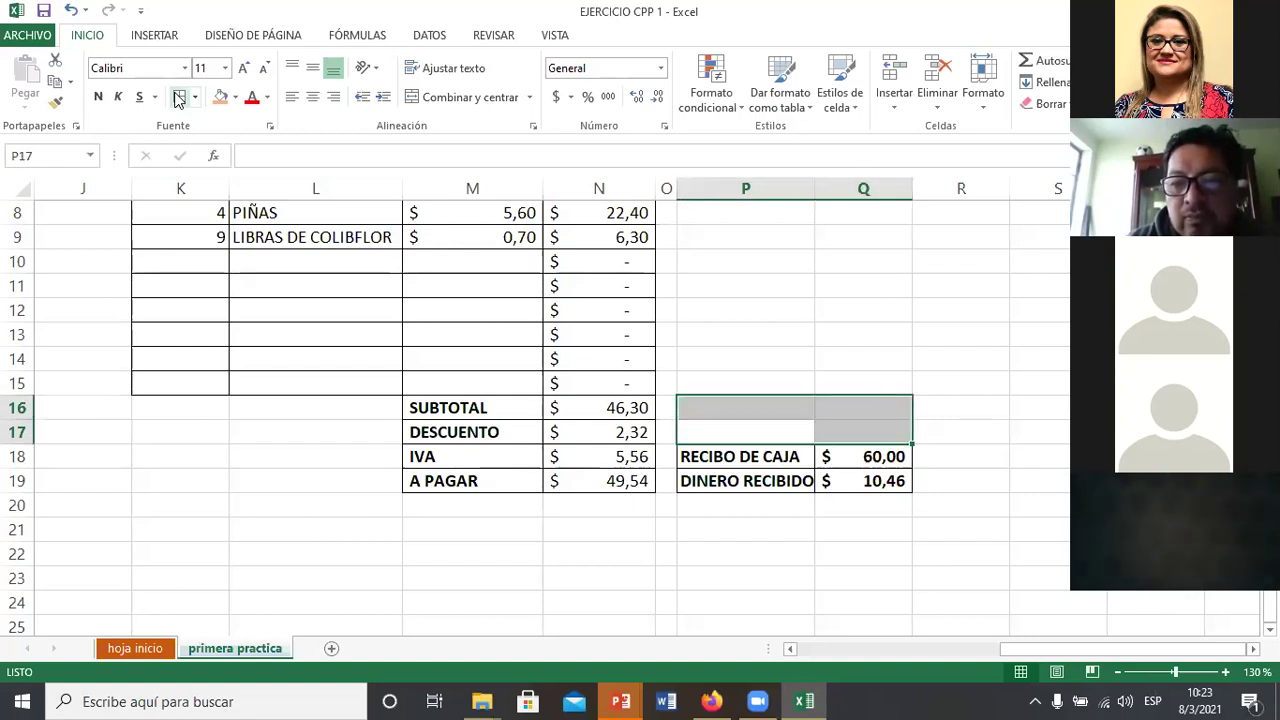
key(Left)
key(Right)
key(Up)
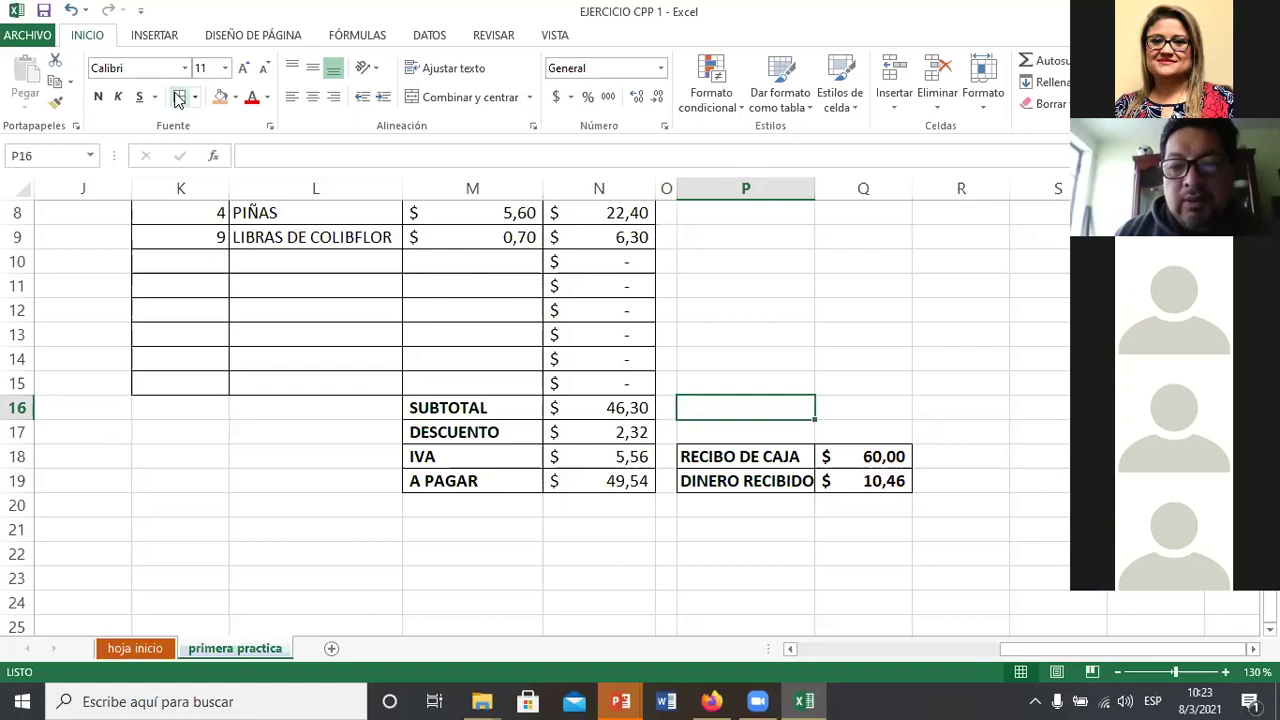
key(Up)
key(shift+Right)
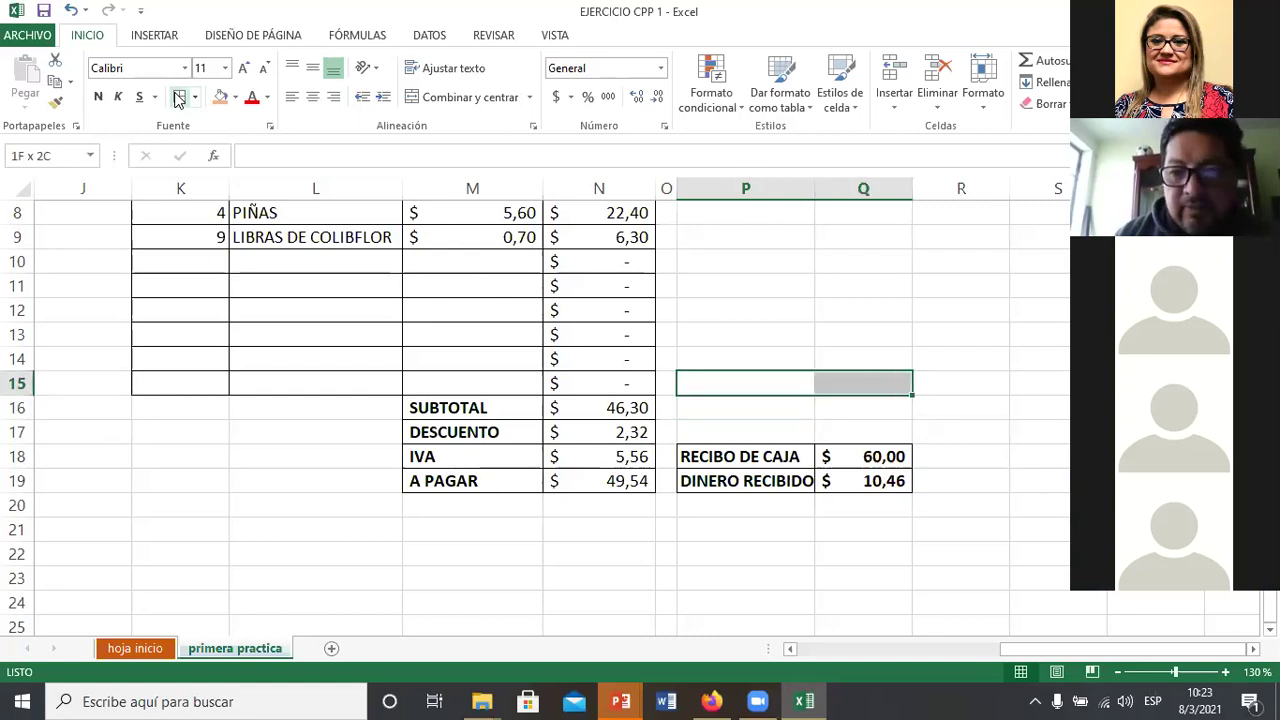
key(shift+Down)
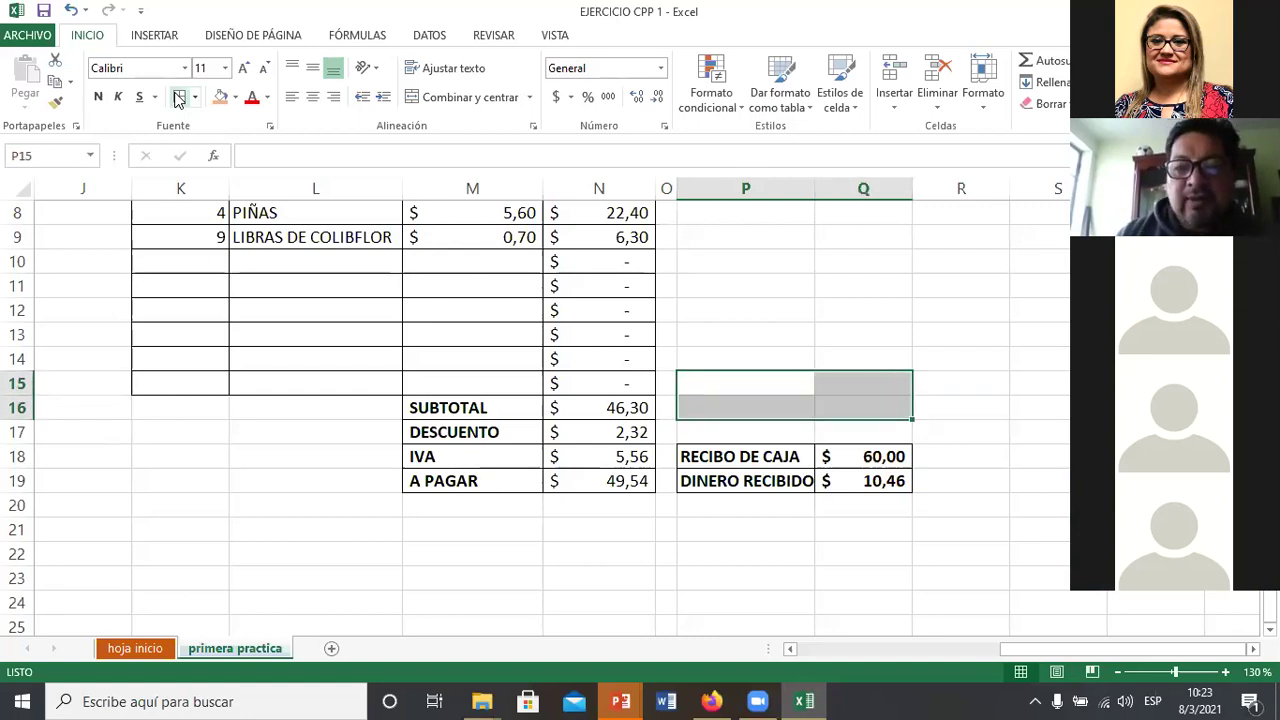
key(Left)
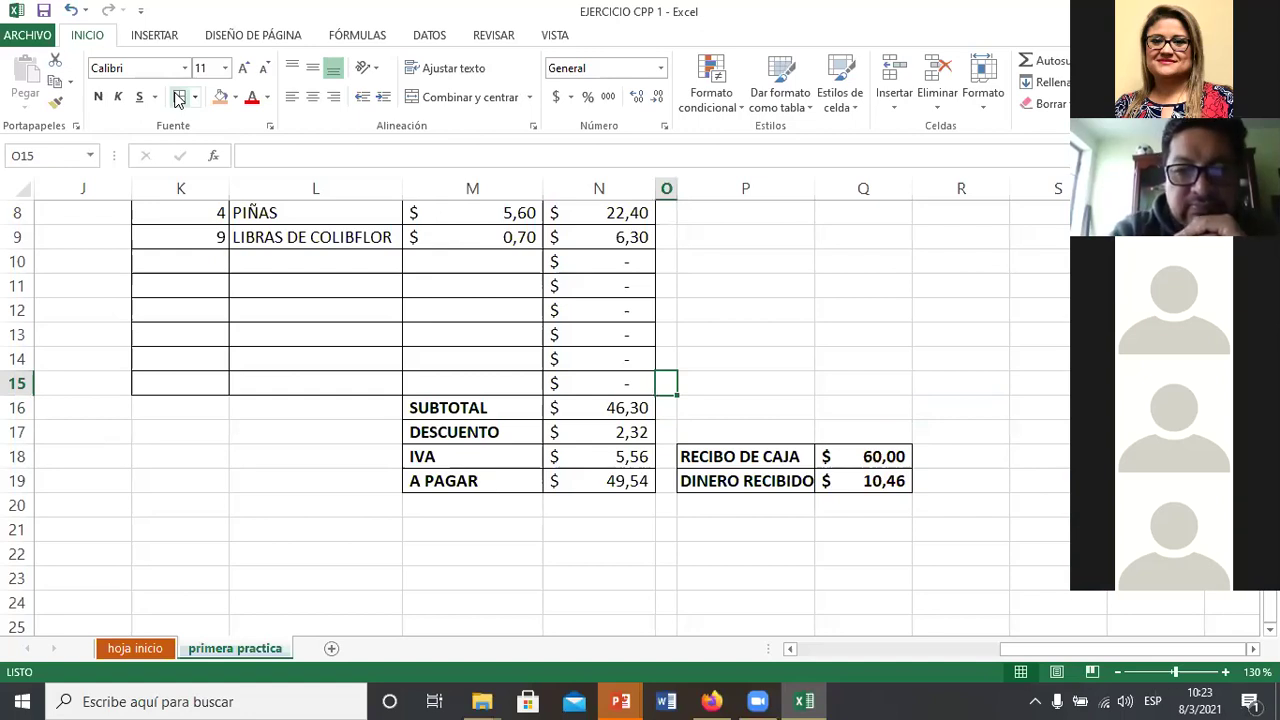
key(Left)
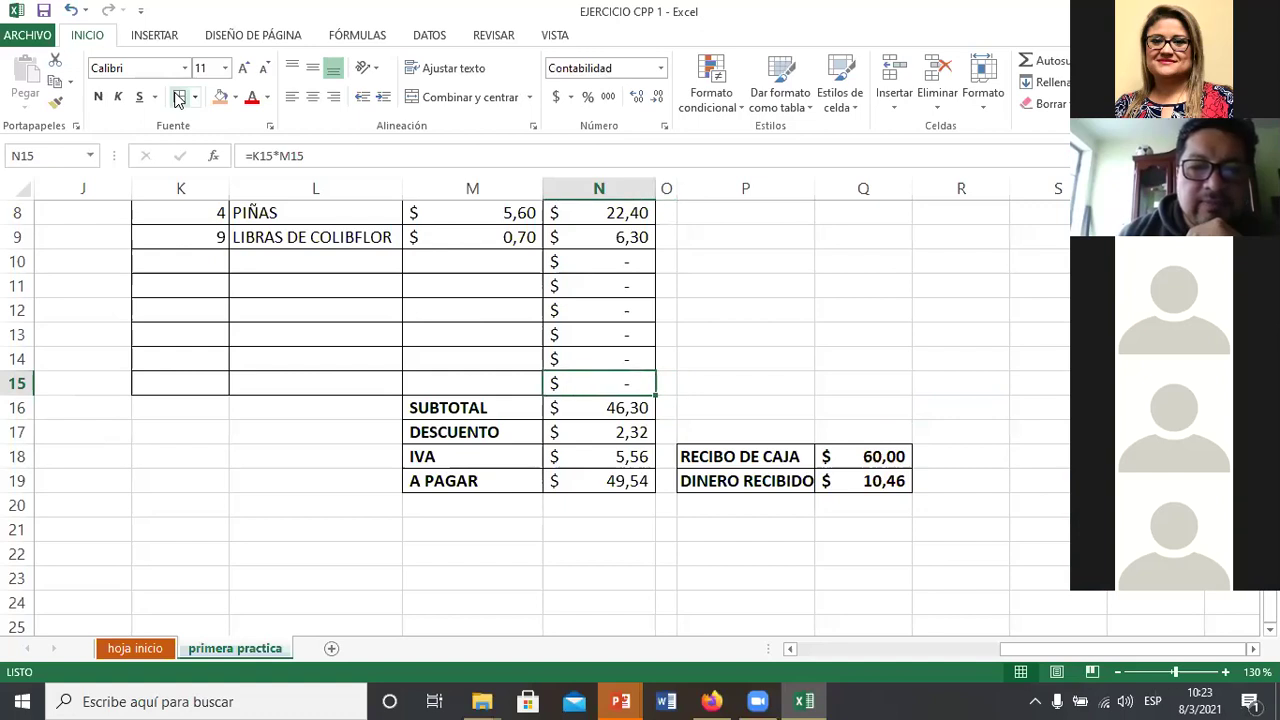
key(Down)
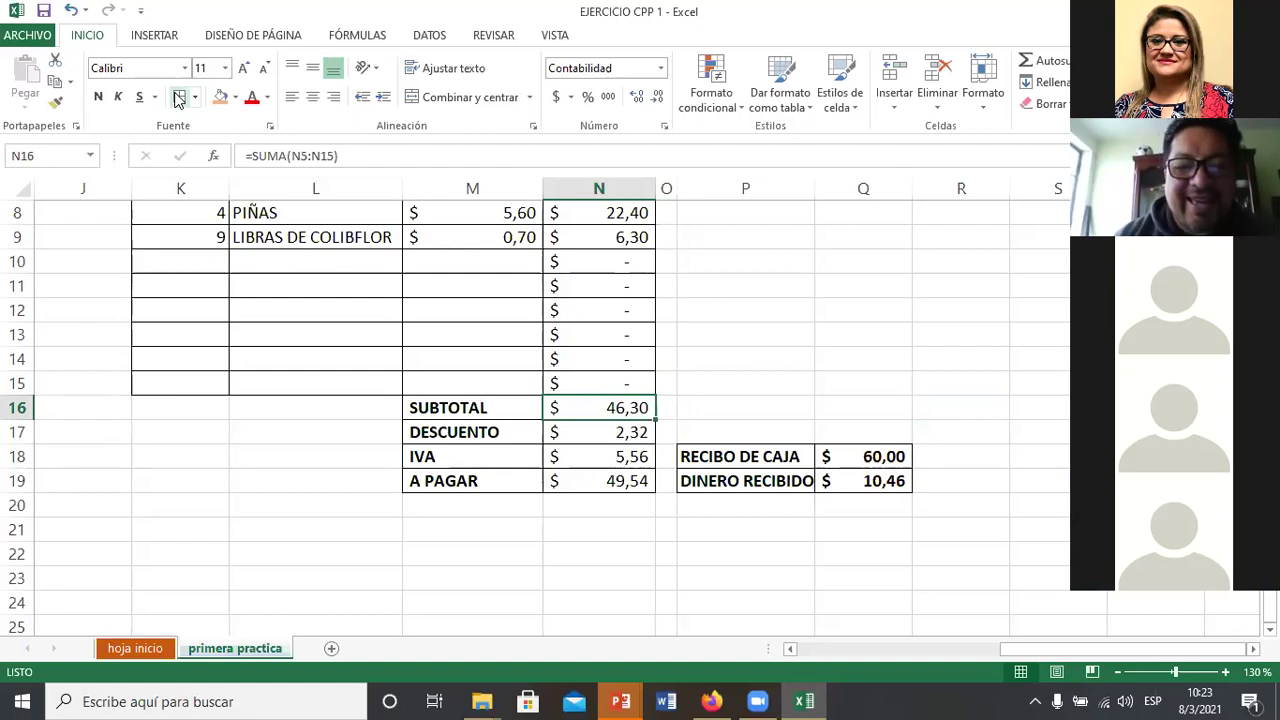
Step: Rebuild N16 as =SUMA(N5:N15) and confirm it, giving a $ 46,30 subtotal
key(Delete)
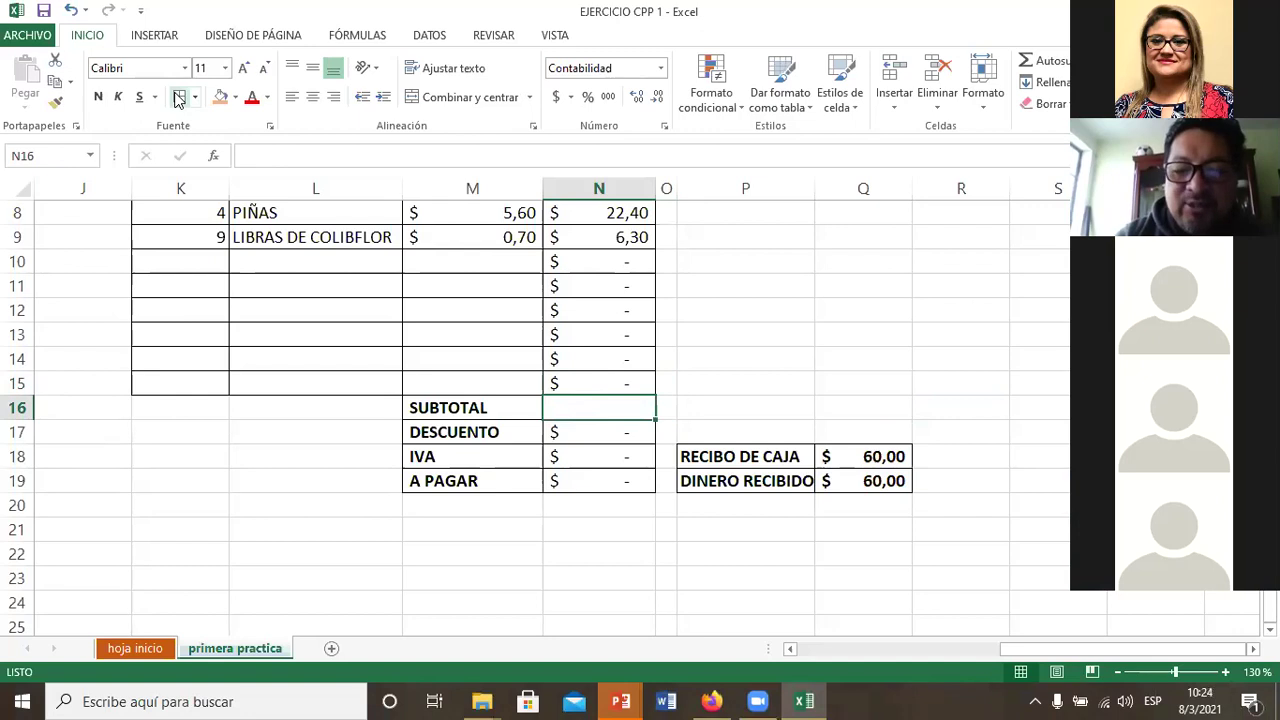
text(=)
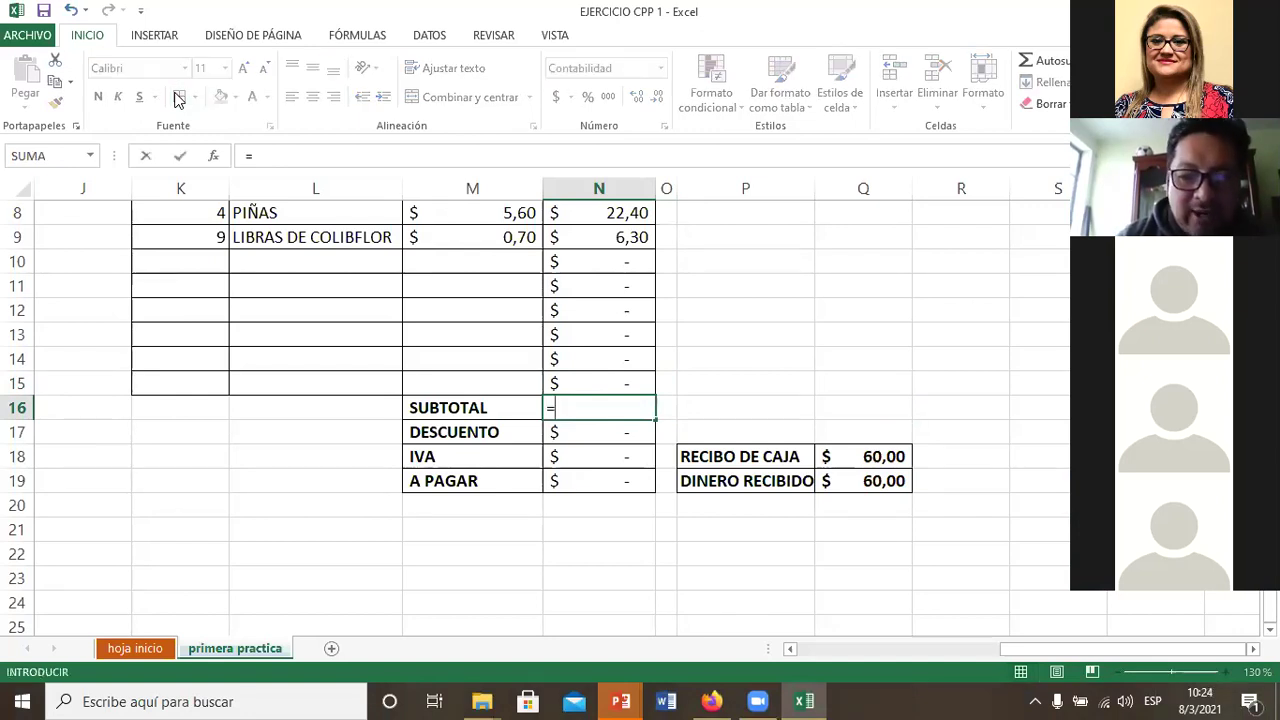
text(SUMA)
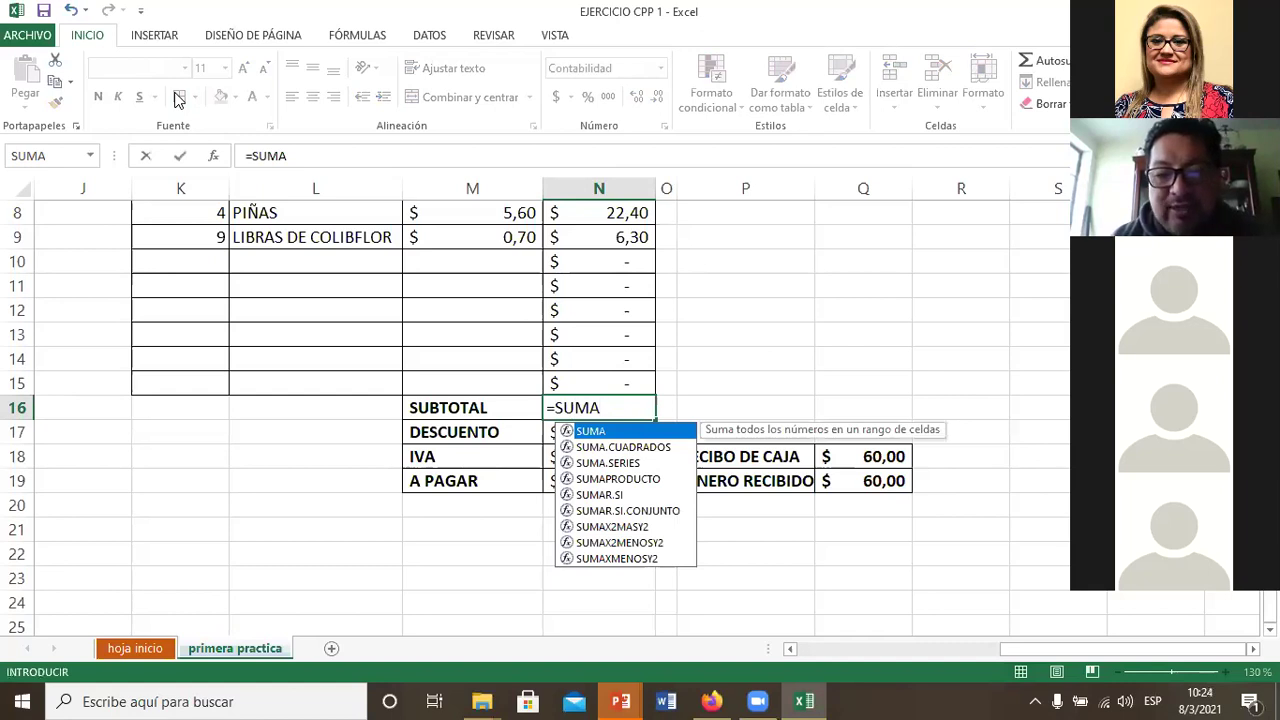
text(()
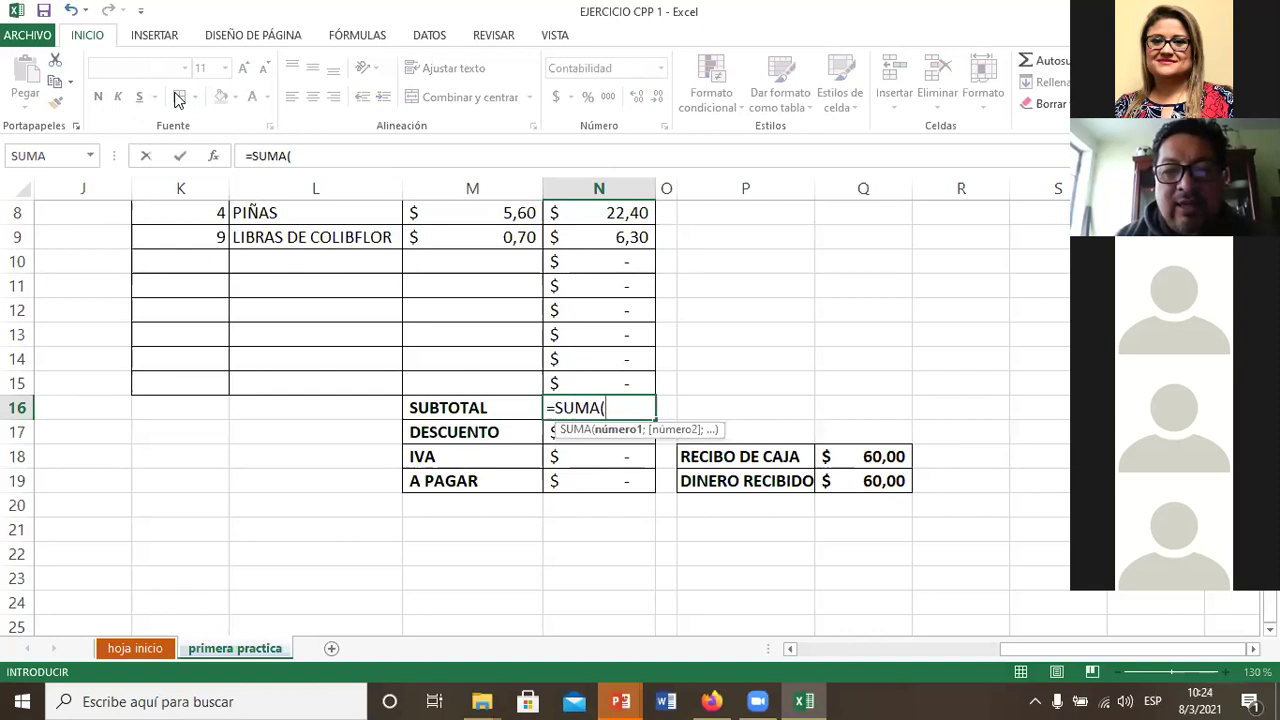
key(Up)
key(Up)
key(Up)
key(Up)
key(Up)
key(Up)
key(Up)
key(Up)
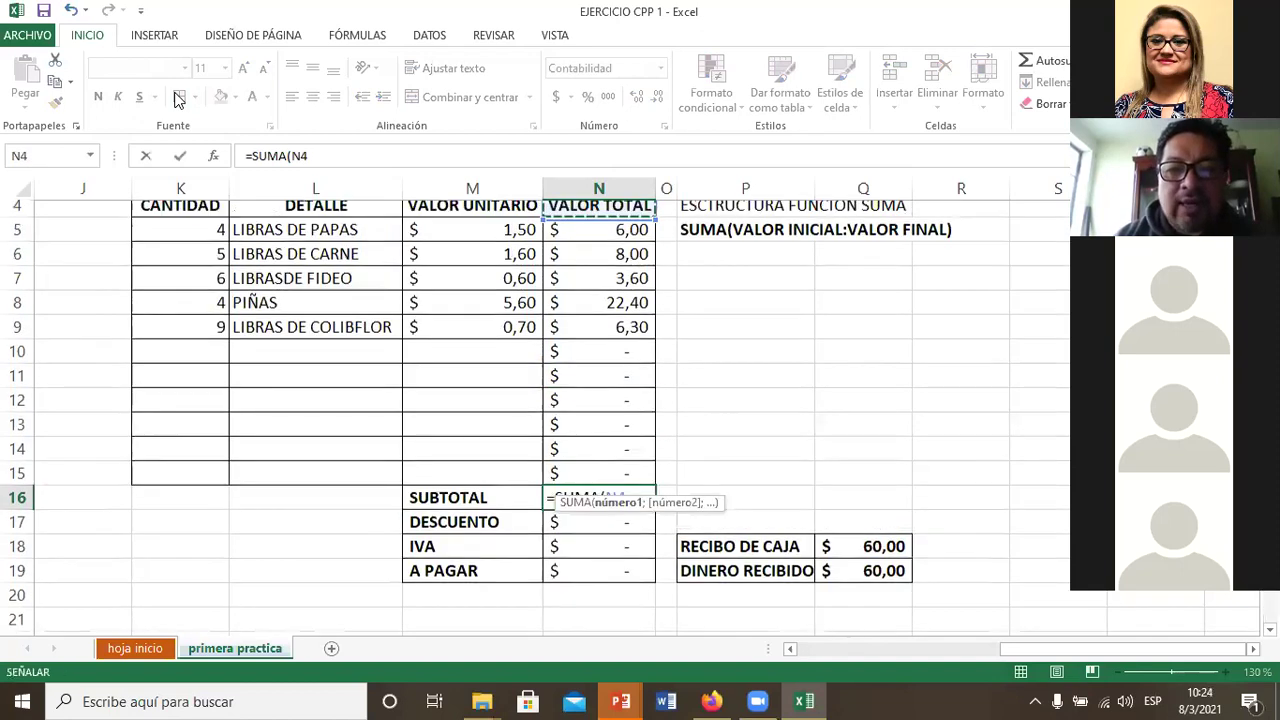
key(Down)
text(;)
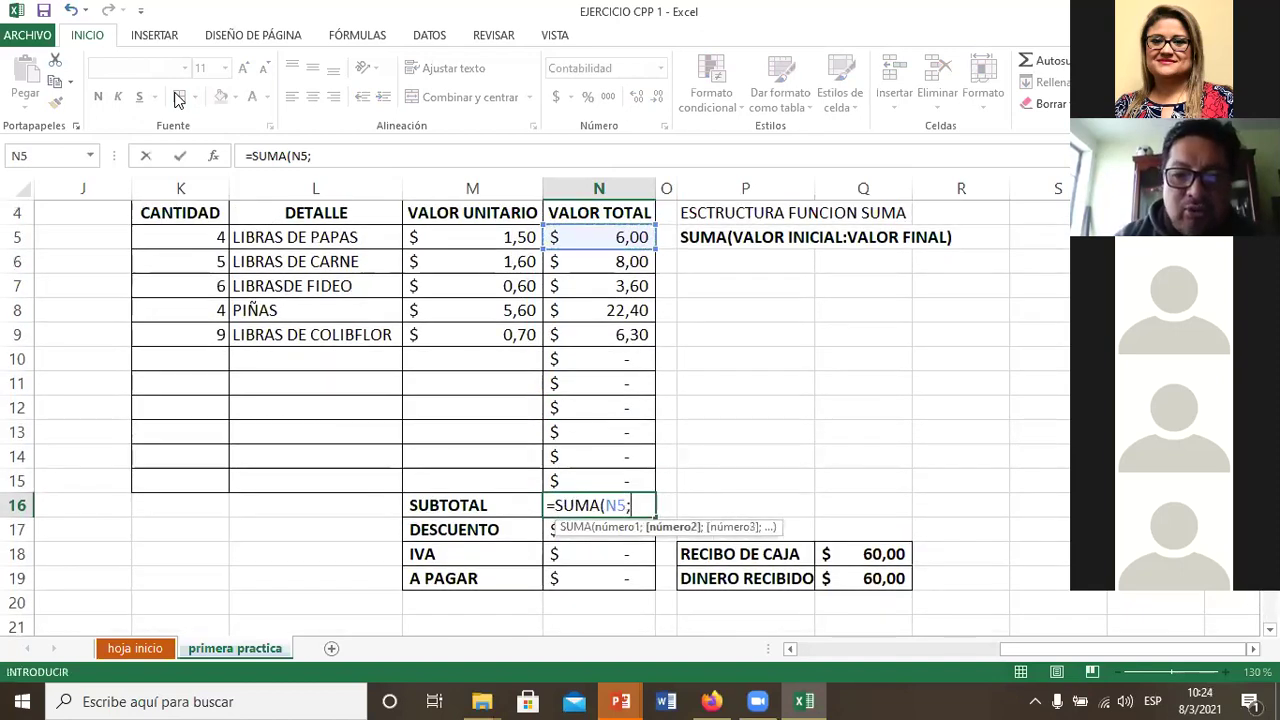
key(BackSpace)
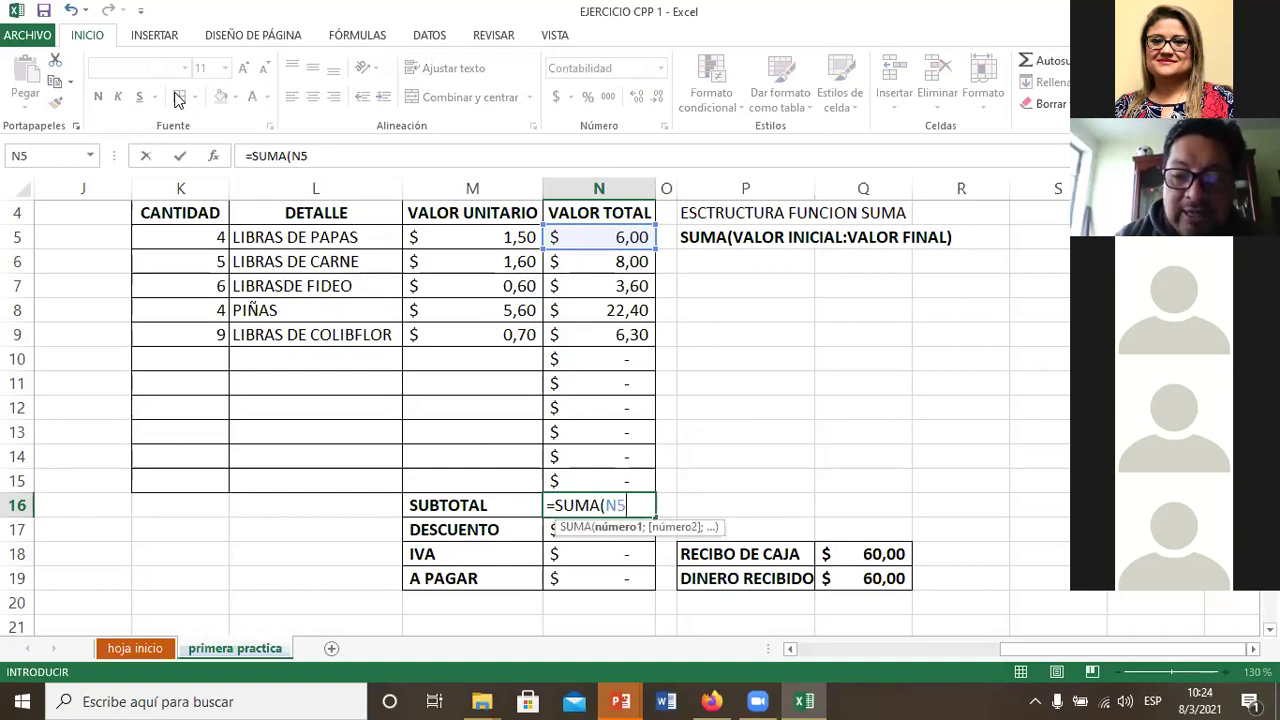
text(:N)
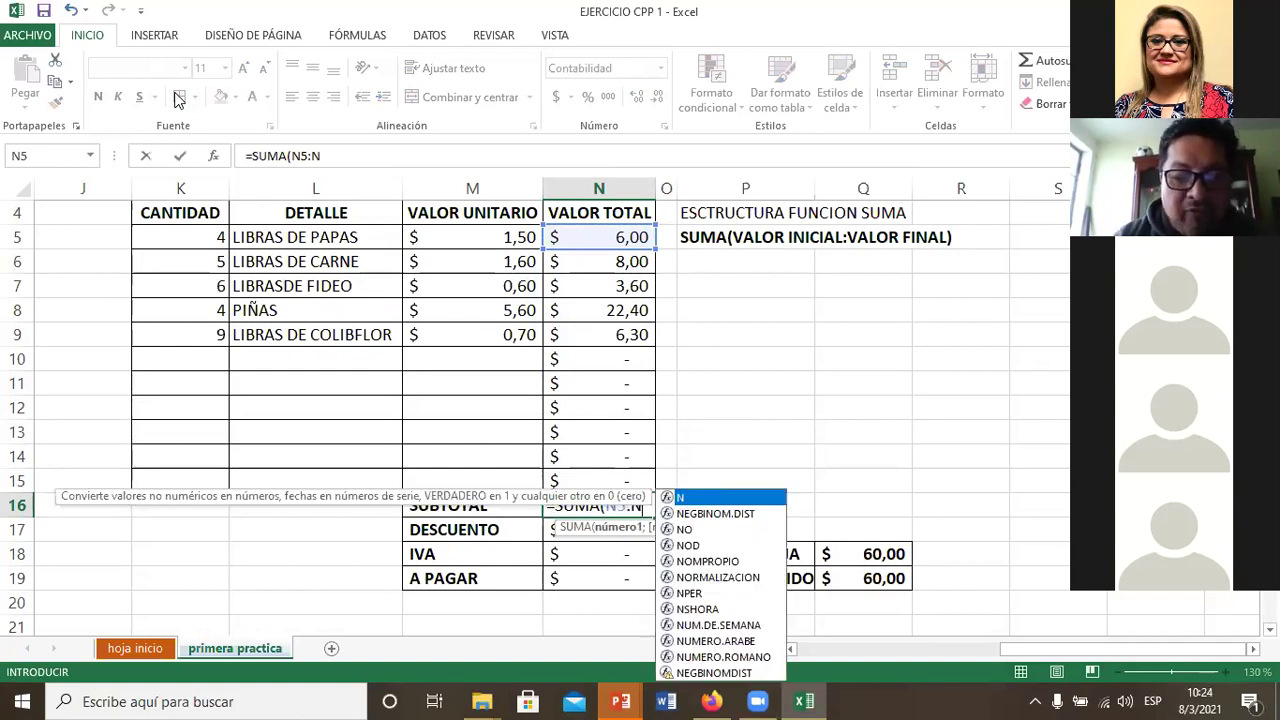
text(15)
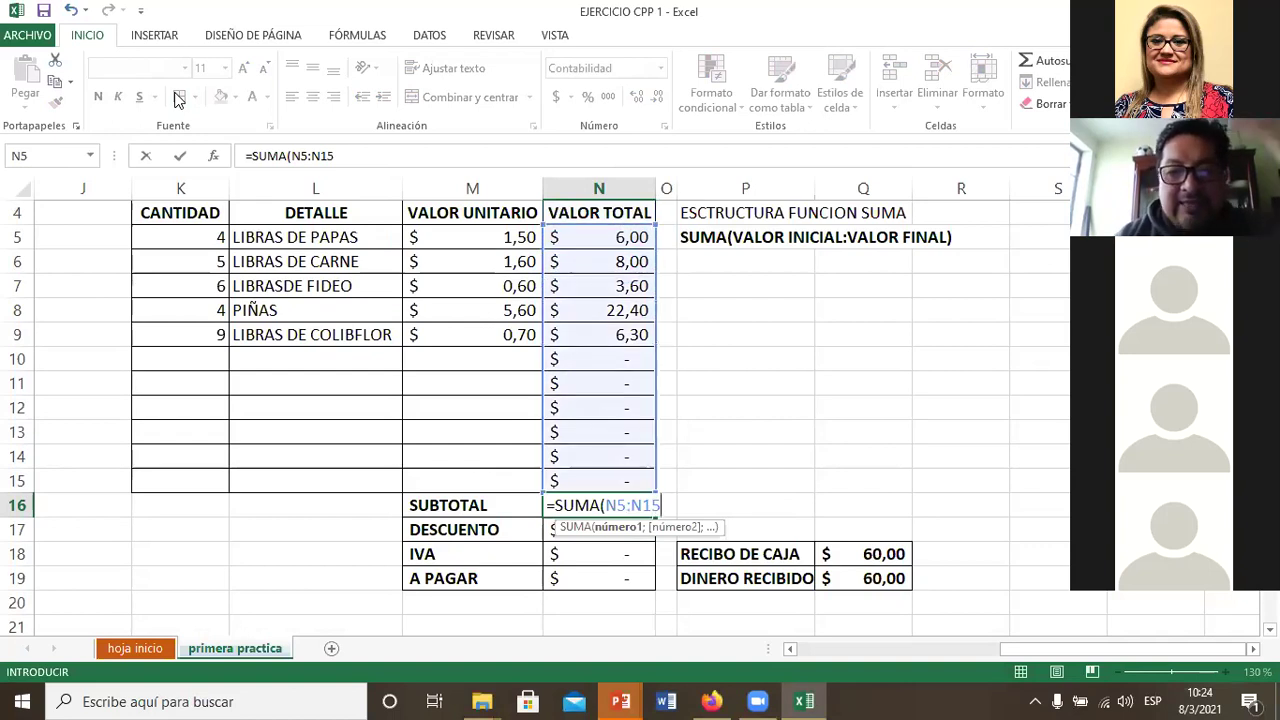
key(Return)
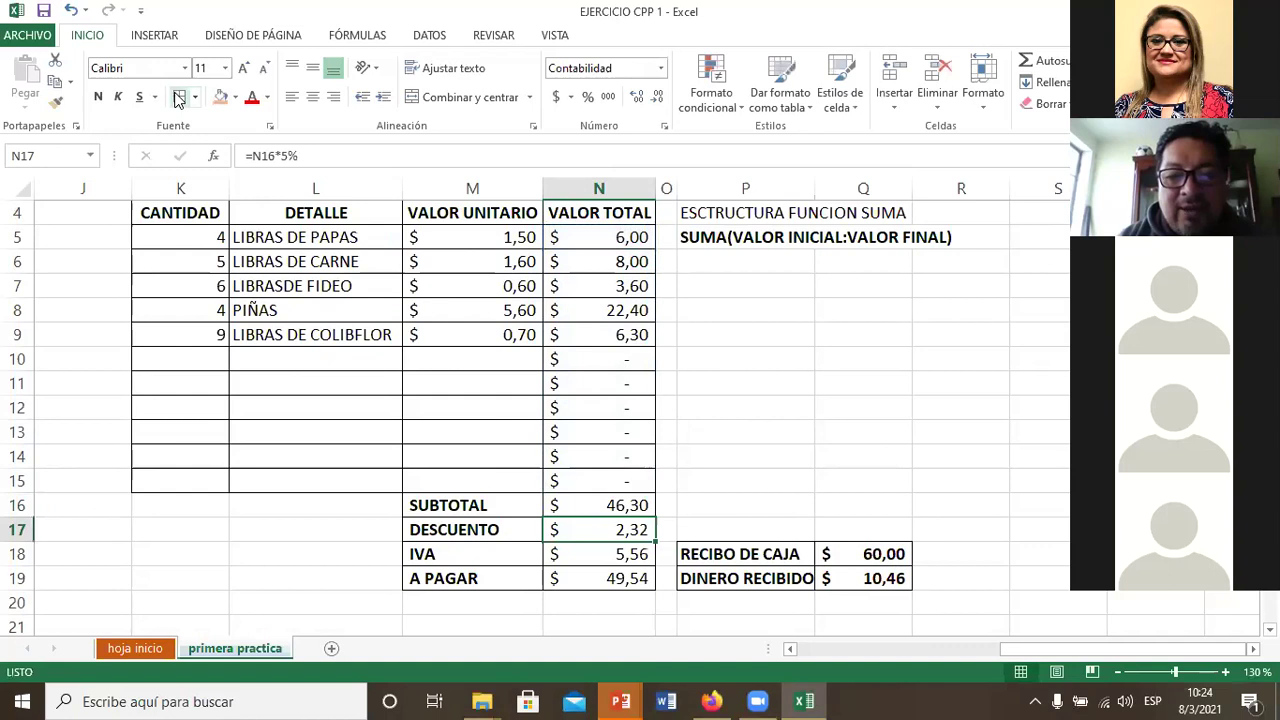
key(Up)
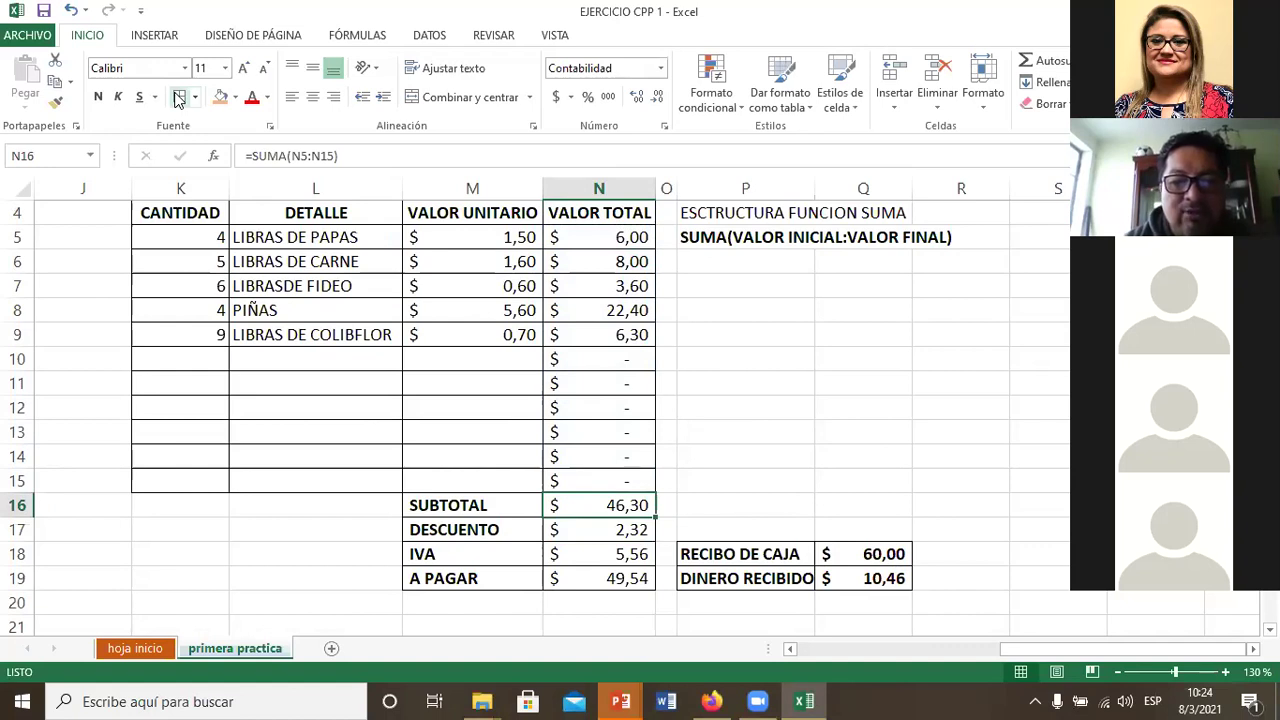
key(F2)
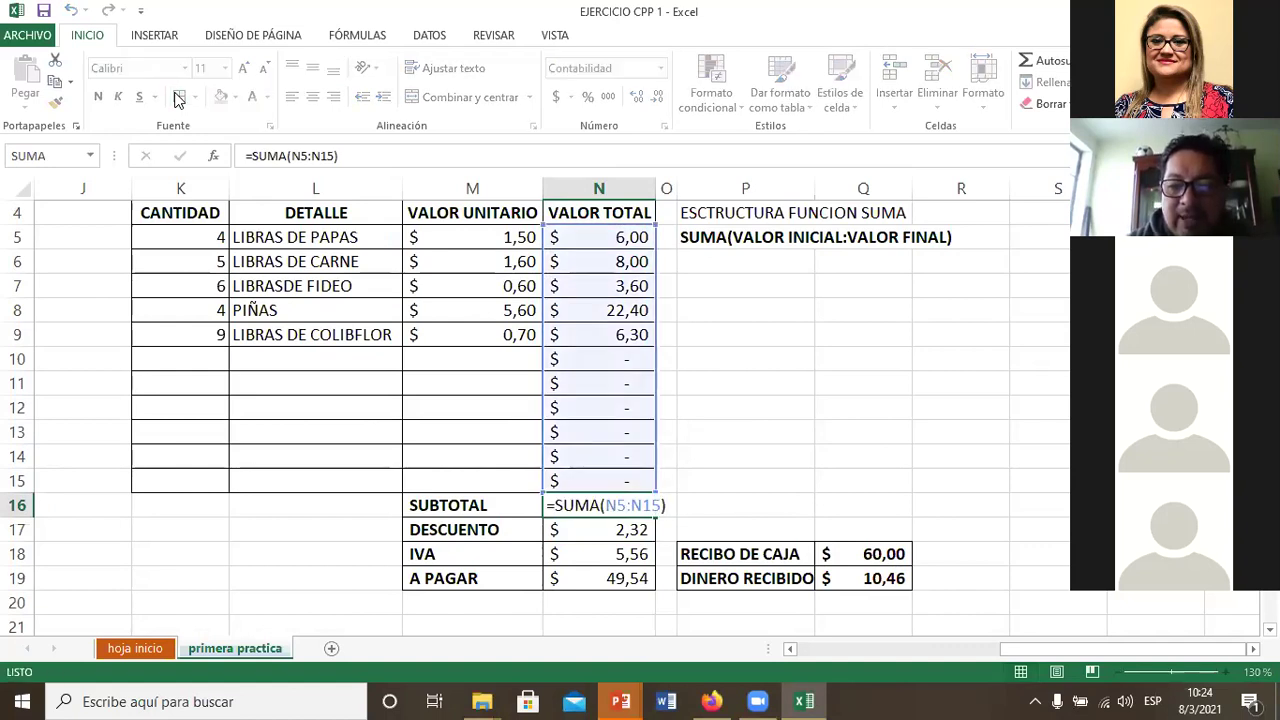
key(ctrl+Return)
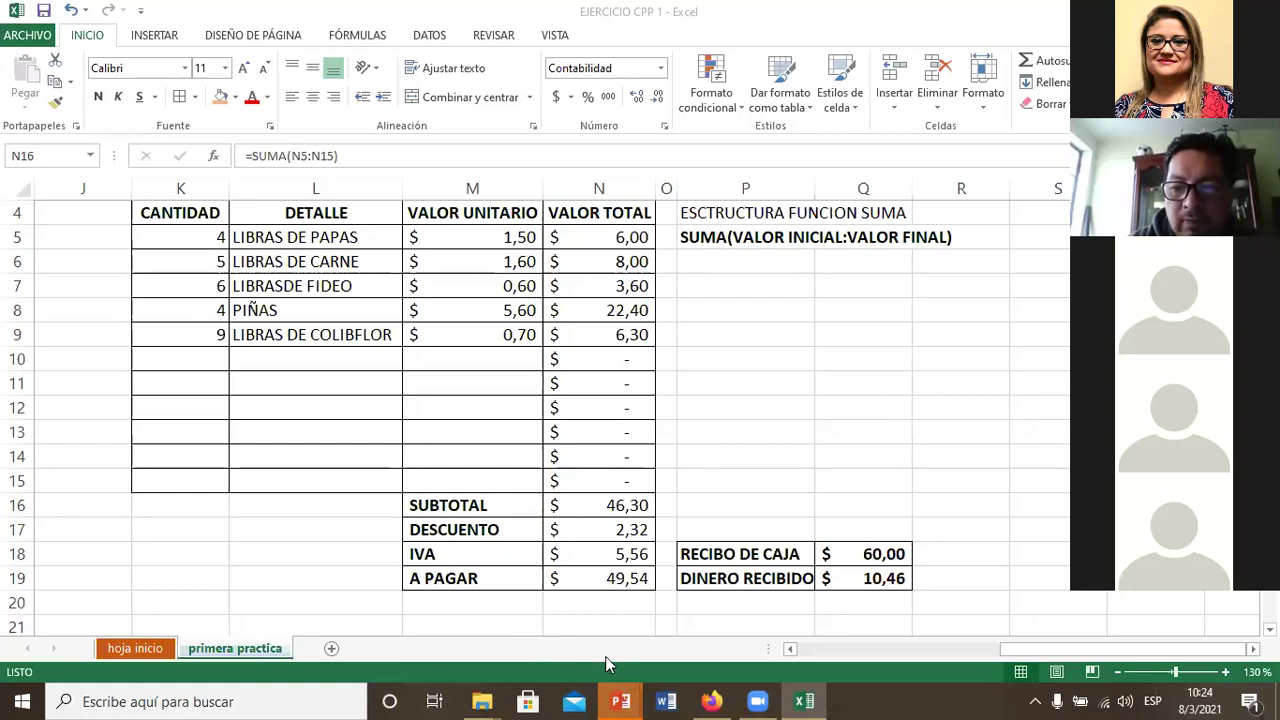
click(1225, 672)
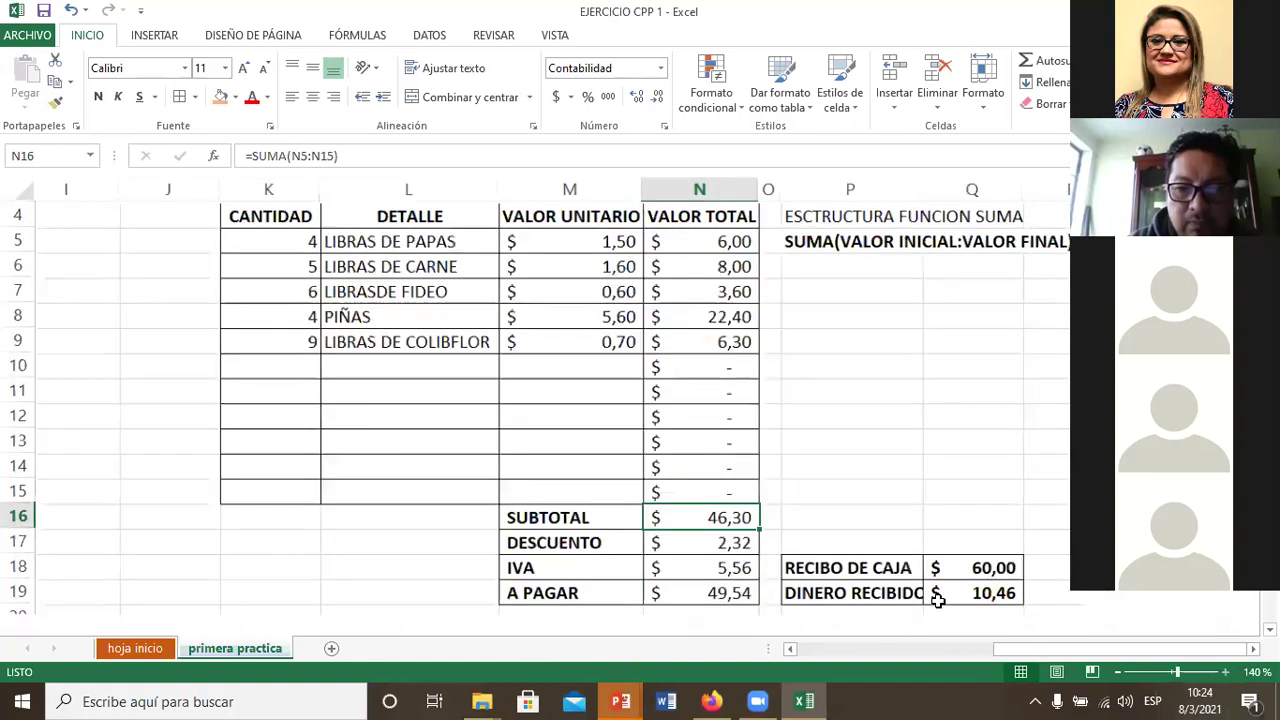
scroll(937, 597, up, 1)
scroll(724, 396, up, 7)
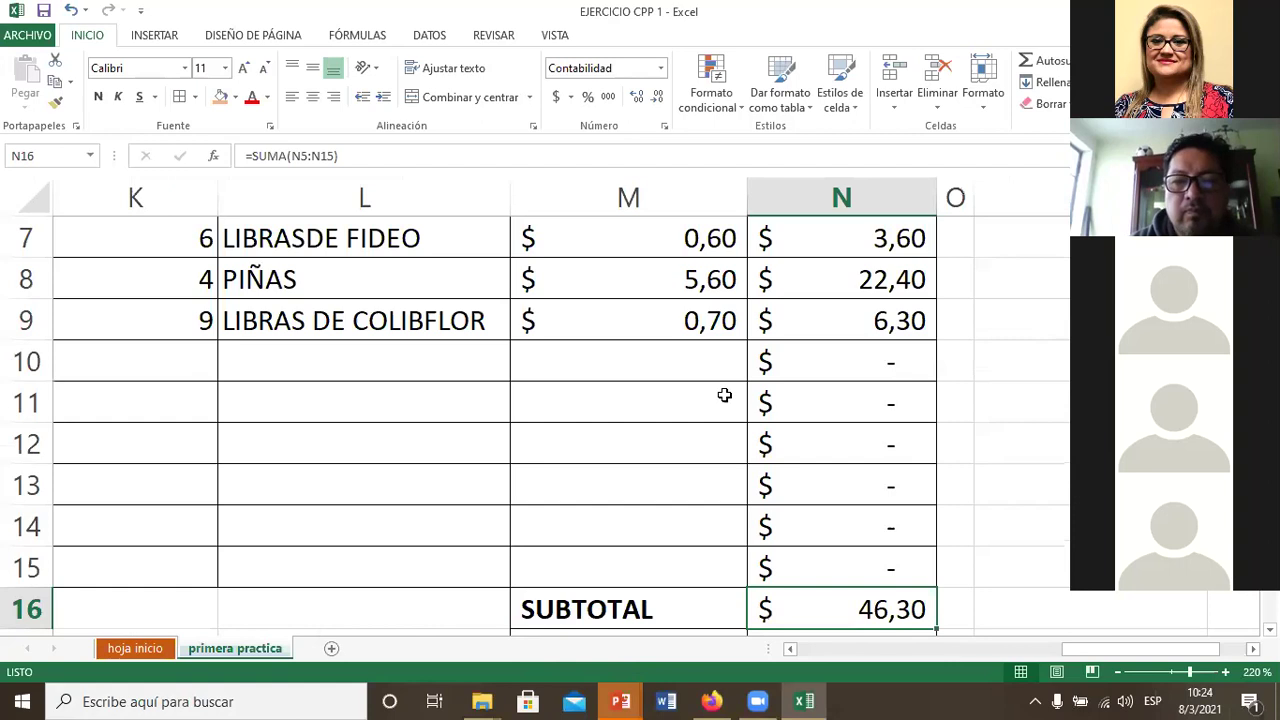
key(F2)
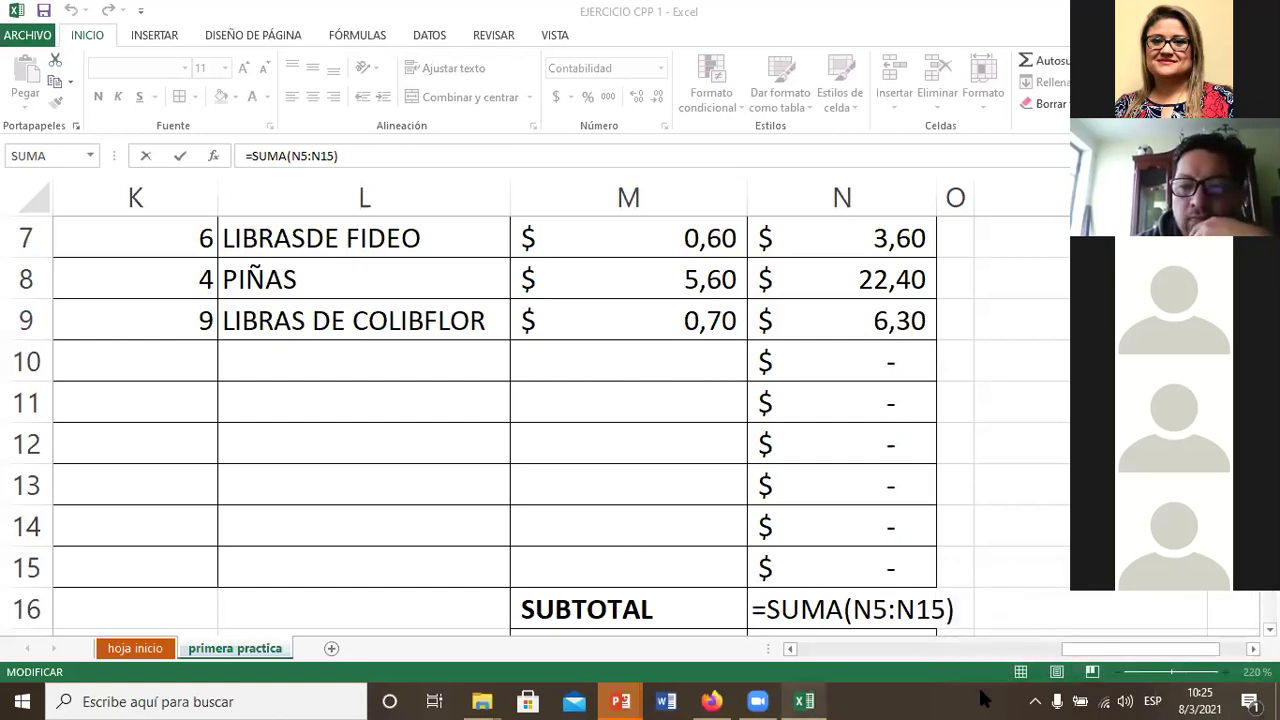
click(1122, 680)
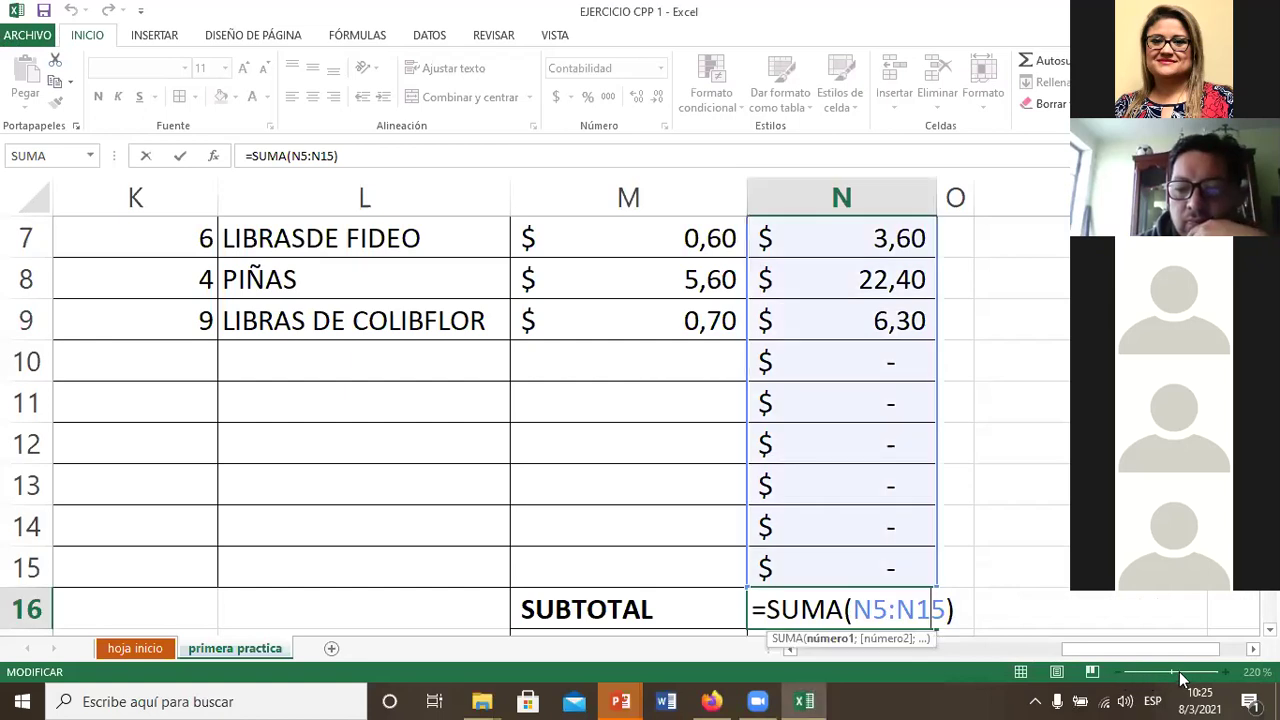
key(Return)
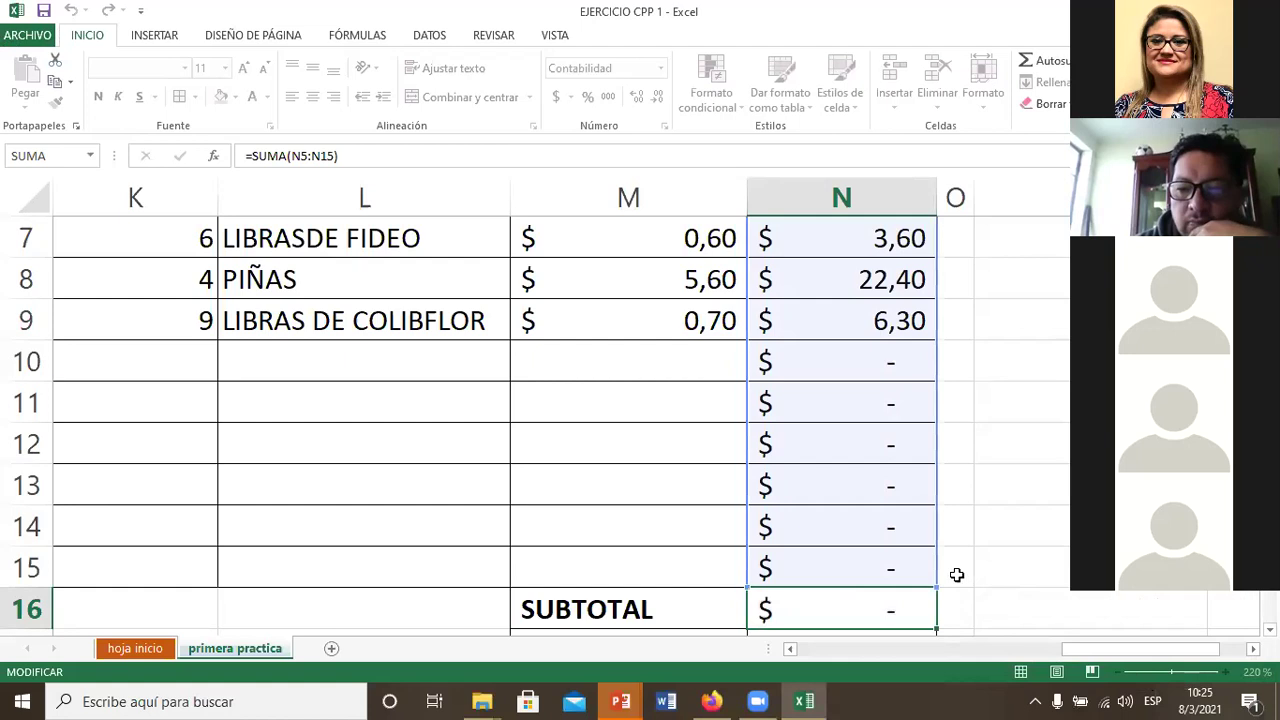
click(1116, 673)
click(1116, 673)
click(1116, 673)
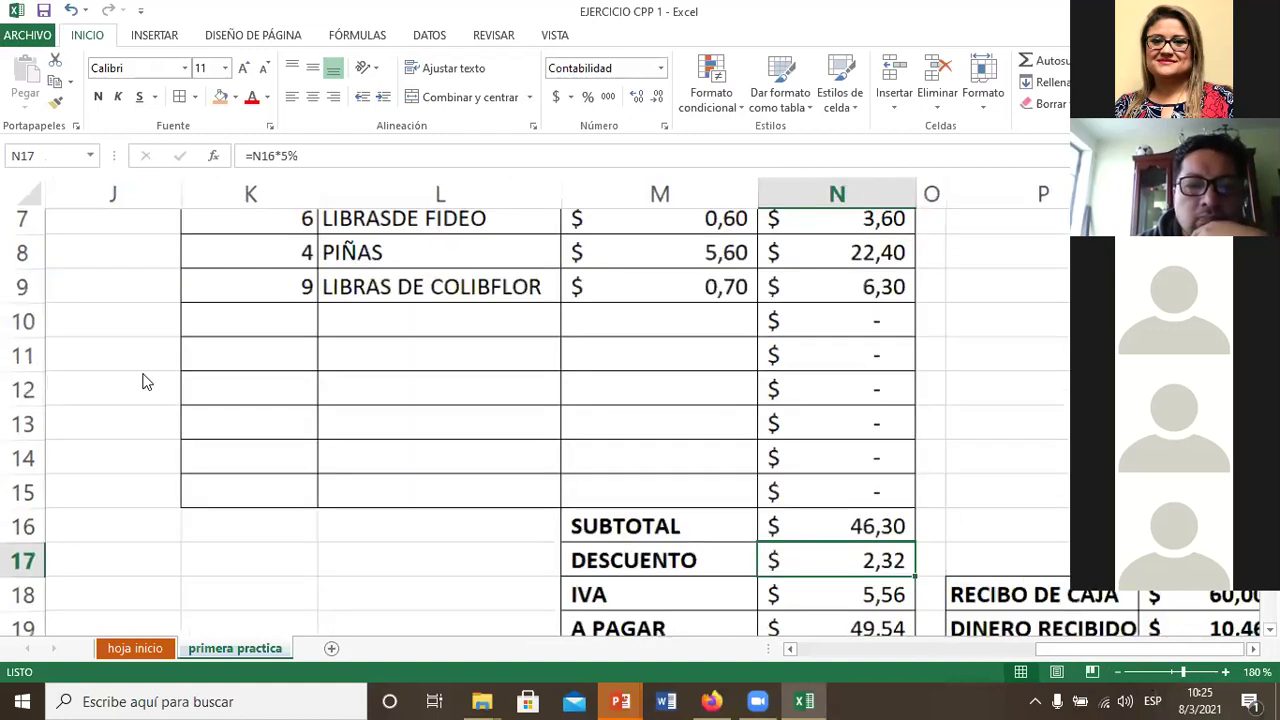
ctrl+scroll(143, 381, down, 2)
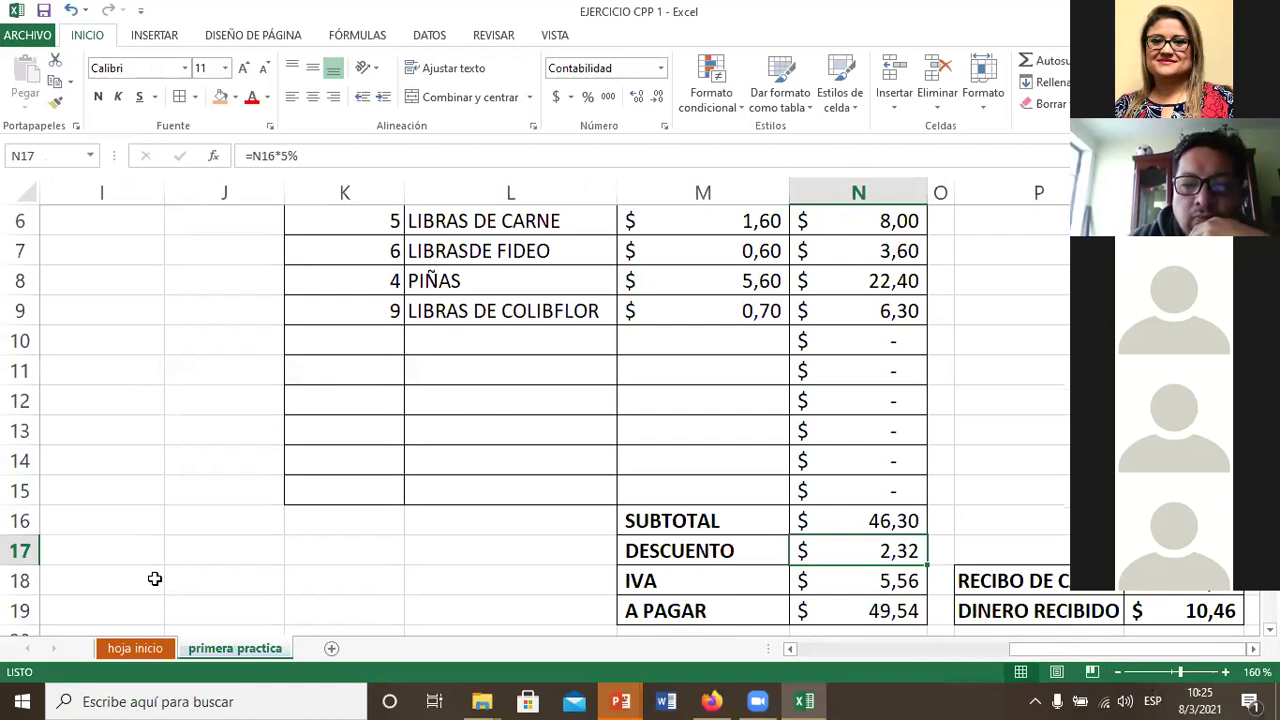
key(Down)
key(Down)
key(Down)
key(Right)
key(Right)
key(Right)
key(Down)
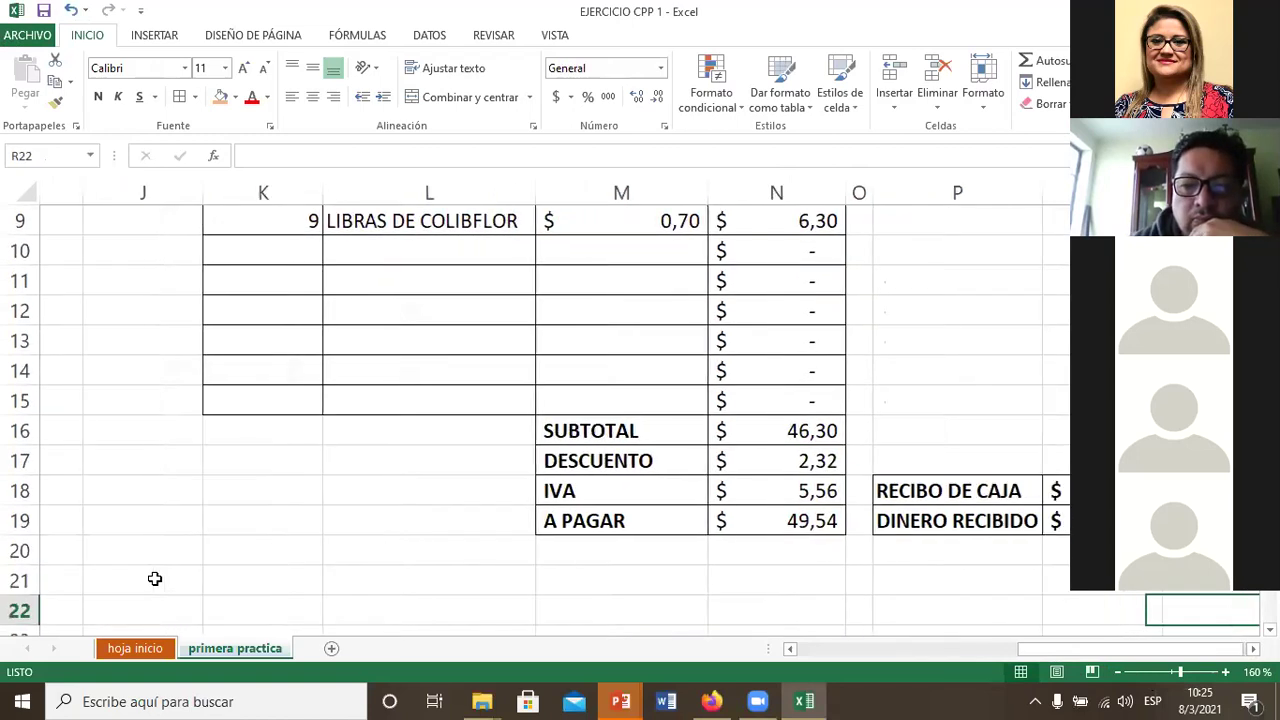
key(Right)
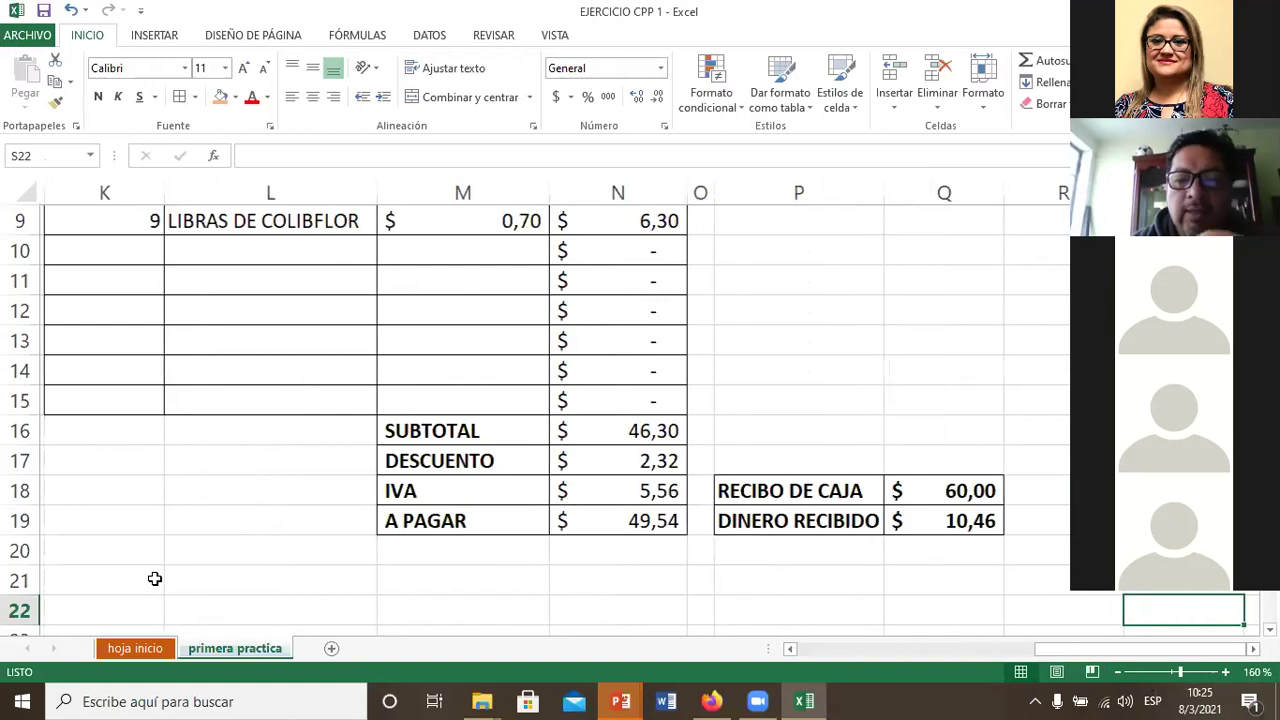
key(Up)
key(Up)
key(Left)
key(Left)
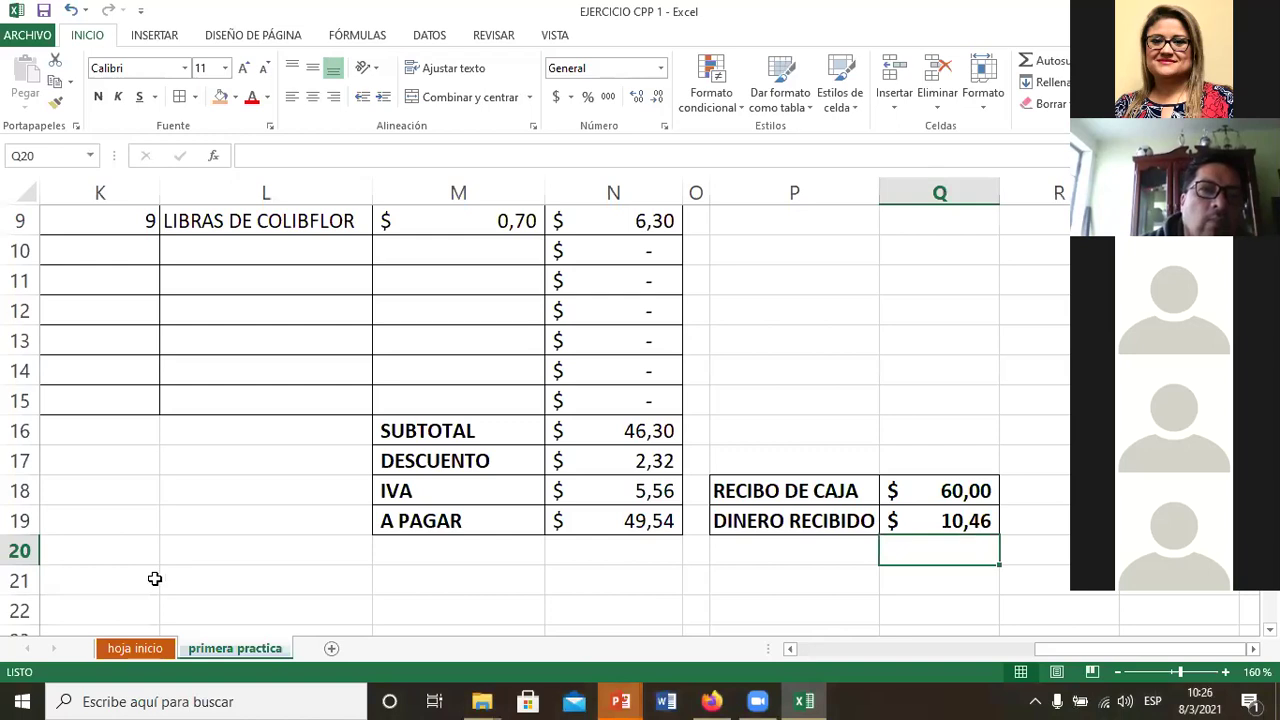
key(Left)
key(Left)
key(Left)
key(Left)
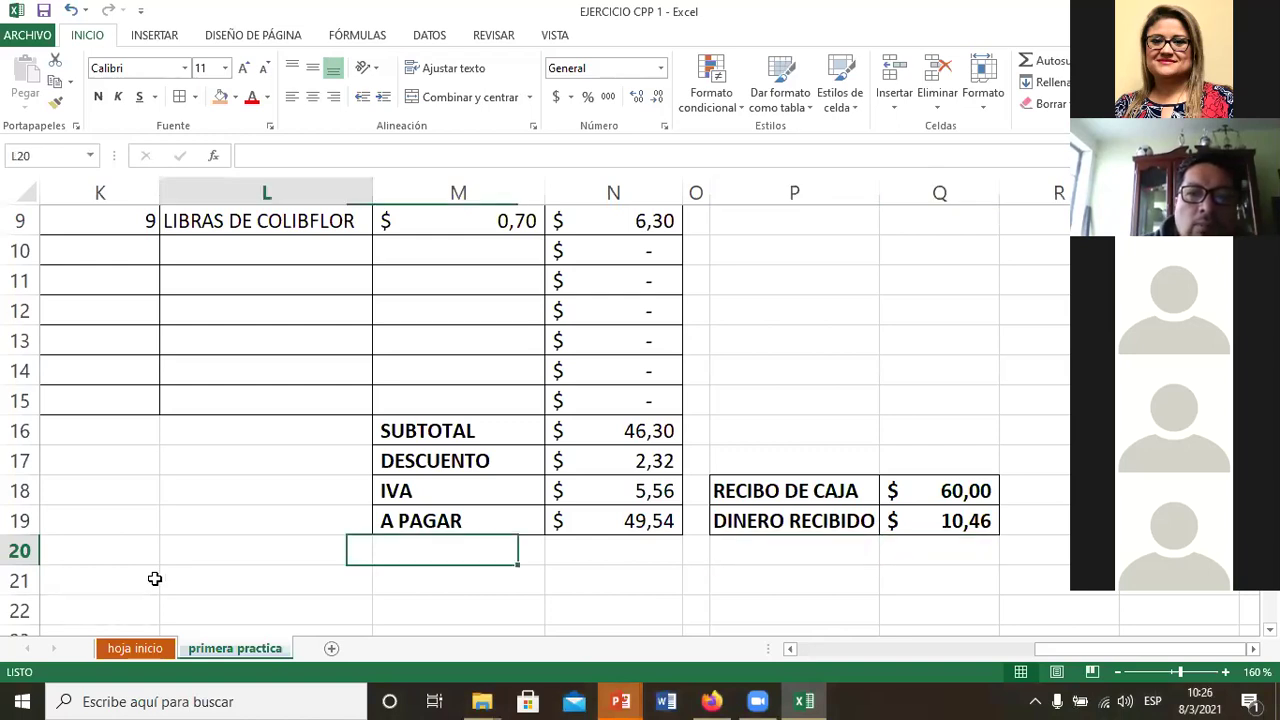
key(Left)
key(Left)
key(Left)
key(Right)
key(Right)
key(Right)
key(Up)
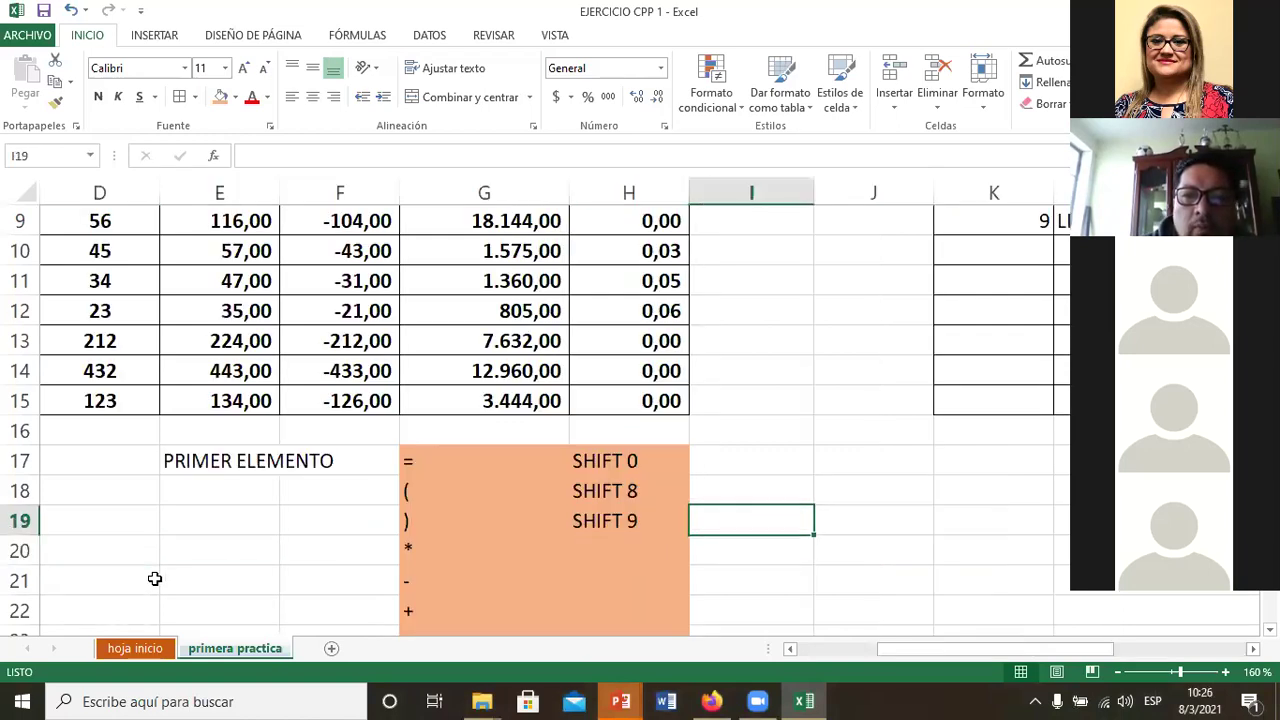
key(Up)
key(Up)
key(Up)
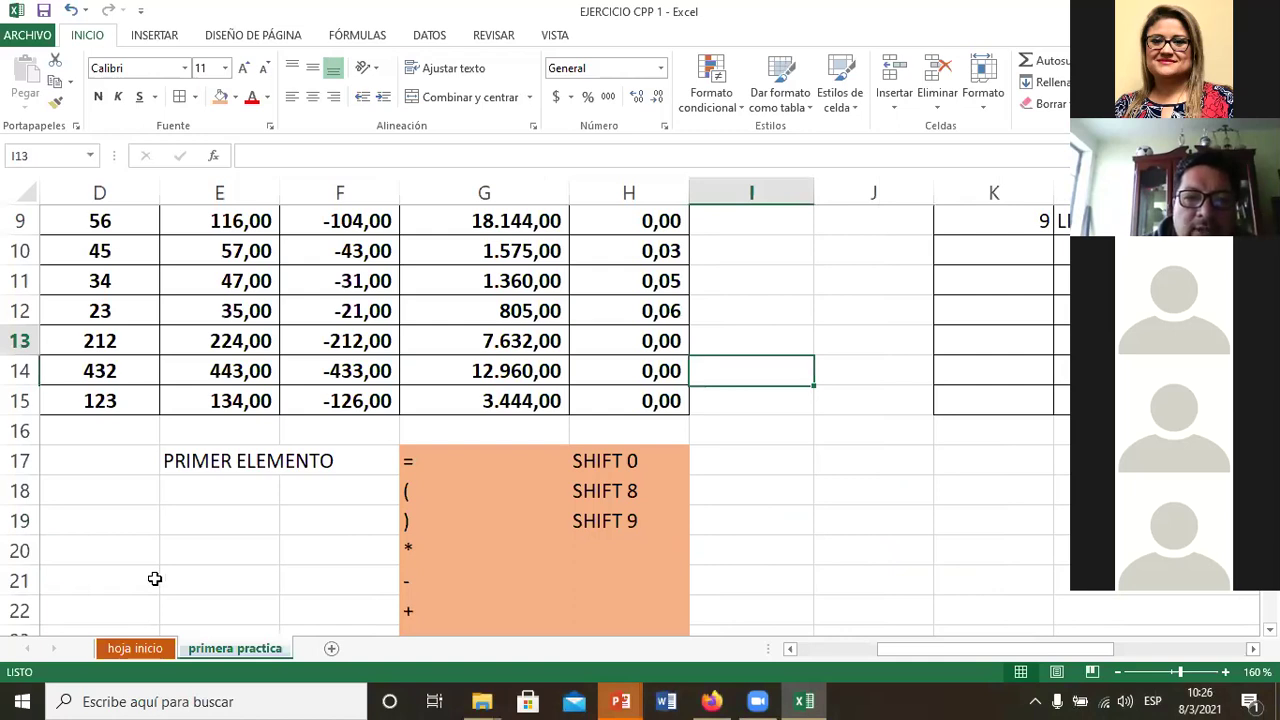
key(ctrl+Up)
key(Left)
key(Down)
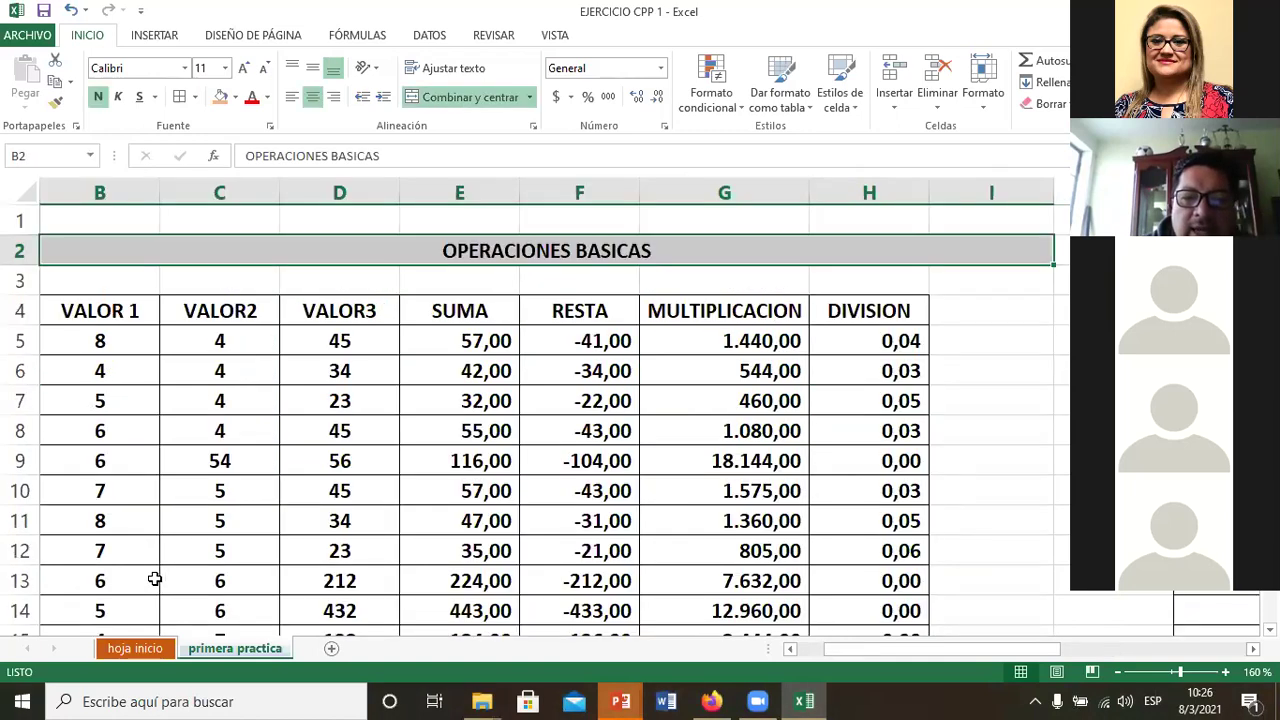
key(ctrl+Down)
key(Right)
key(Right)
key(Right)
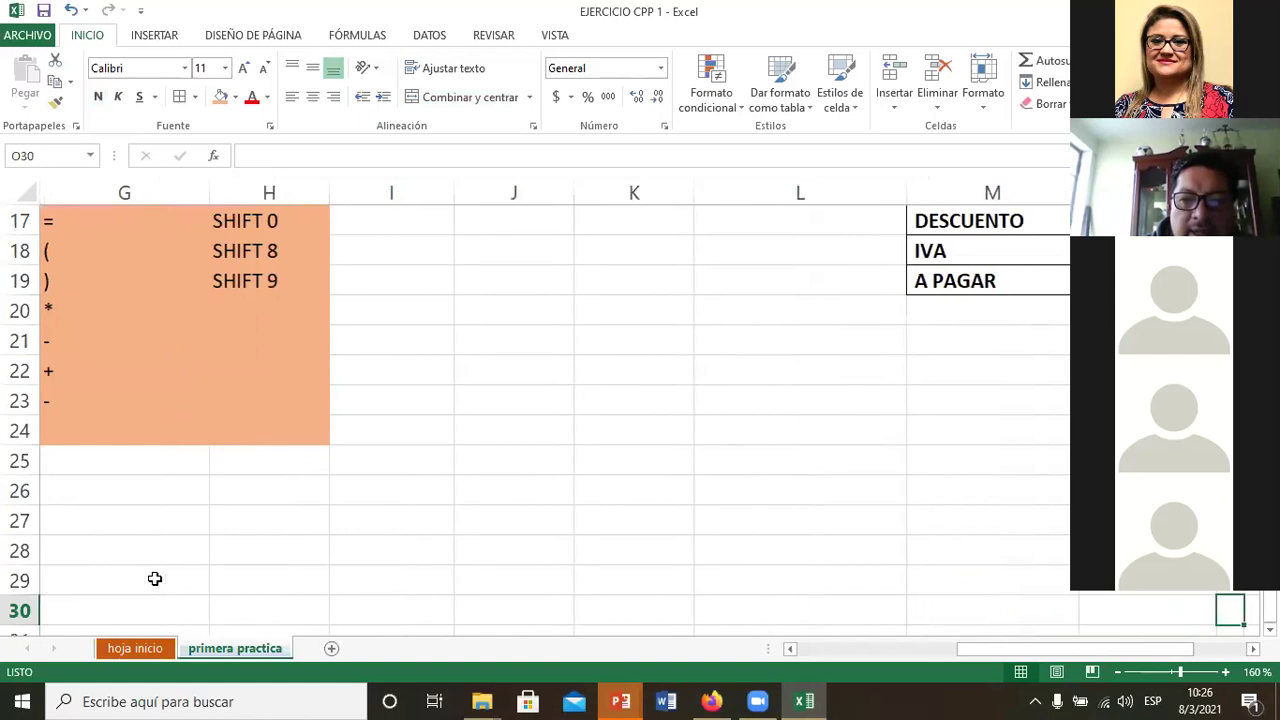
key(Right)
key(Right)
key(Right)
key(Right)
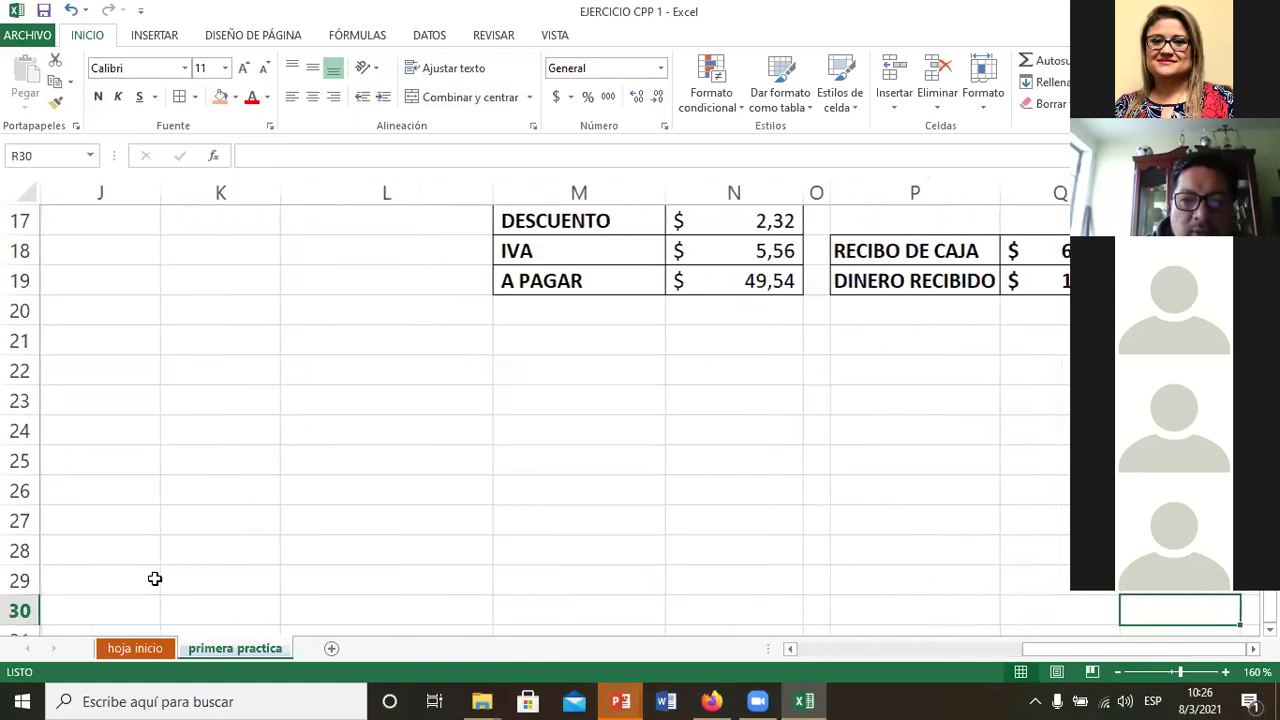
key(ctrl+Up)
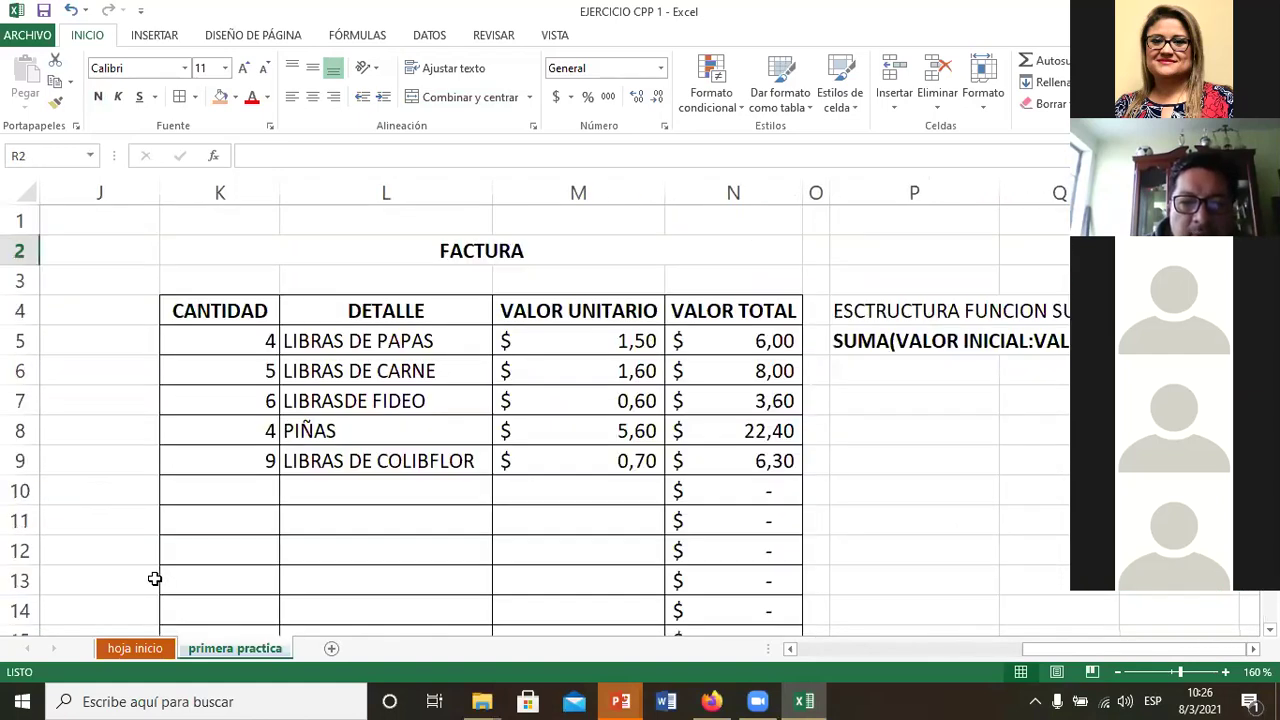
key(Page_Down)
key(Up)
key(Up)
key(Up)
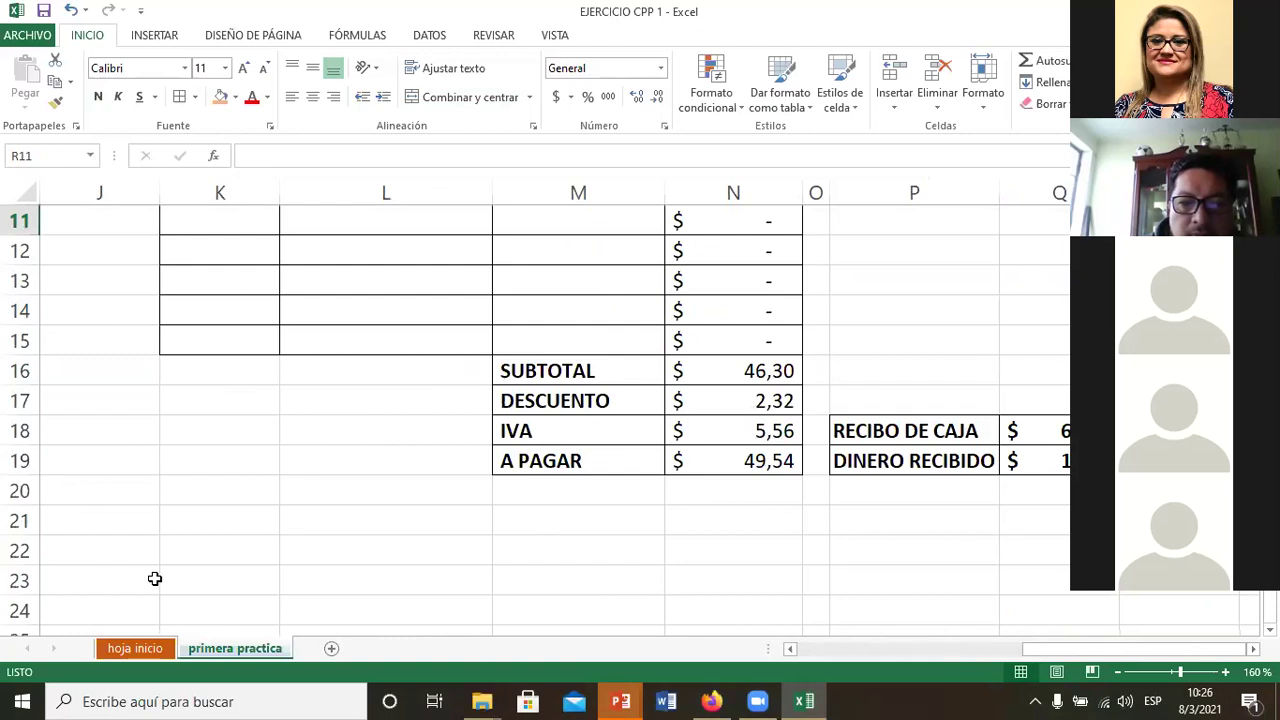
key(Up)
key(Up)
key(Up)
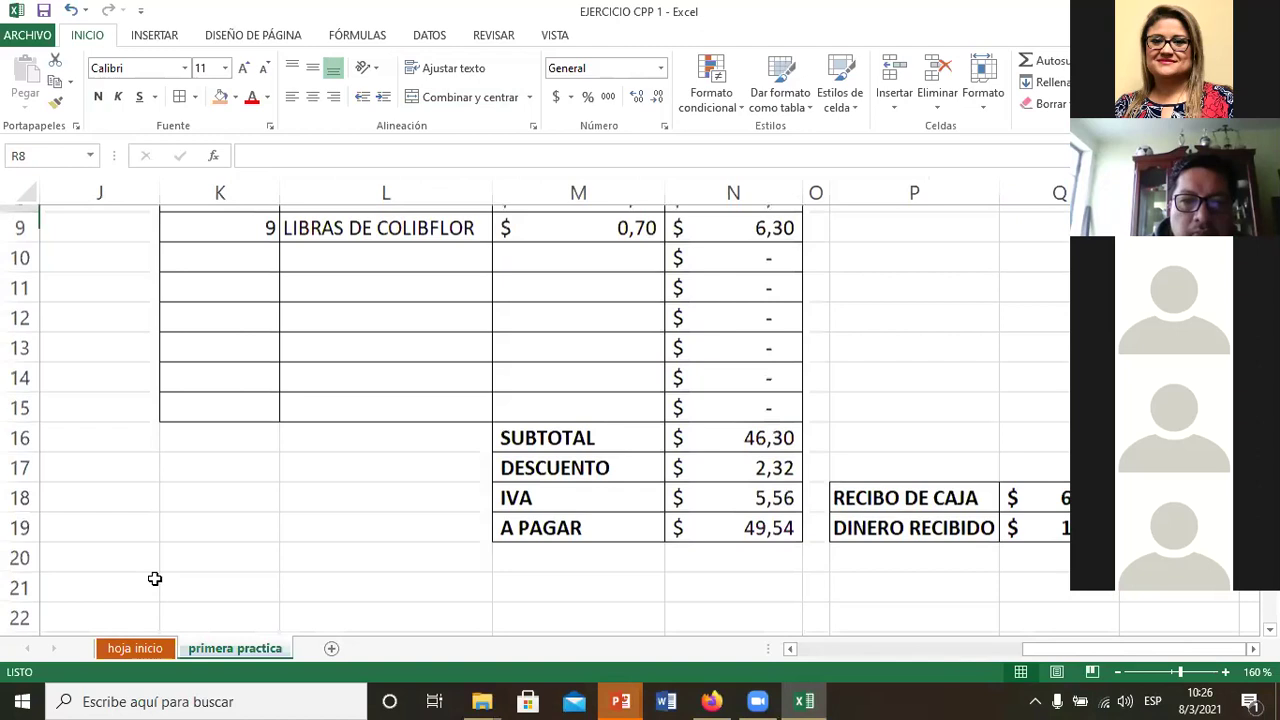
key(Up)
key(Up)
key(Up)
key(Up)
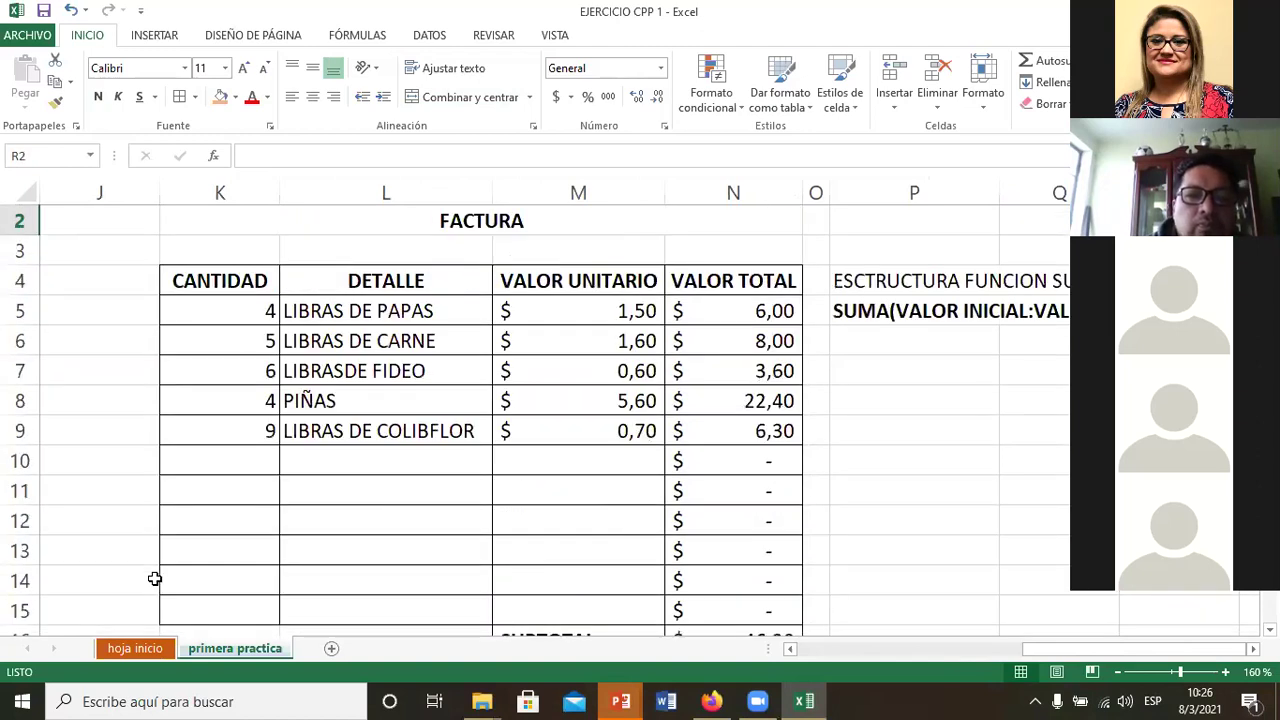
key(Up)
key(Left)
key(Left)
key(Left)
key(Down)
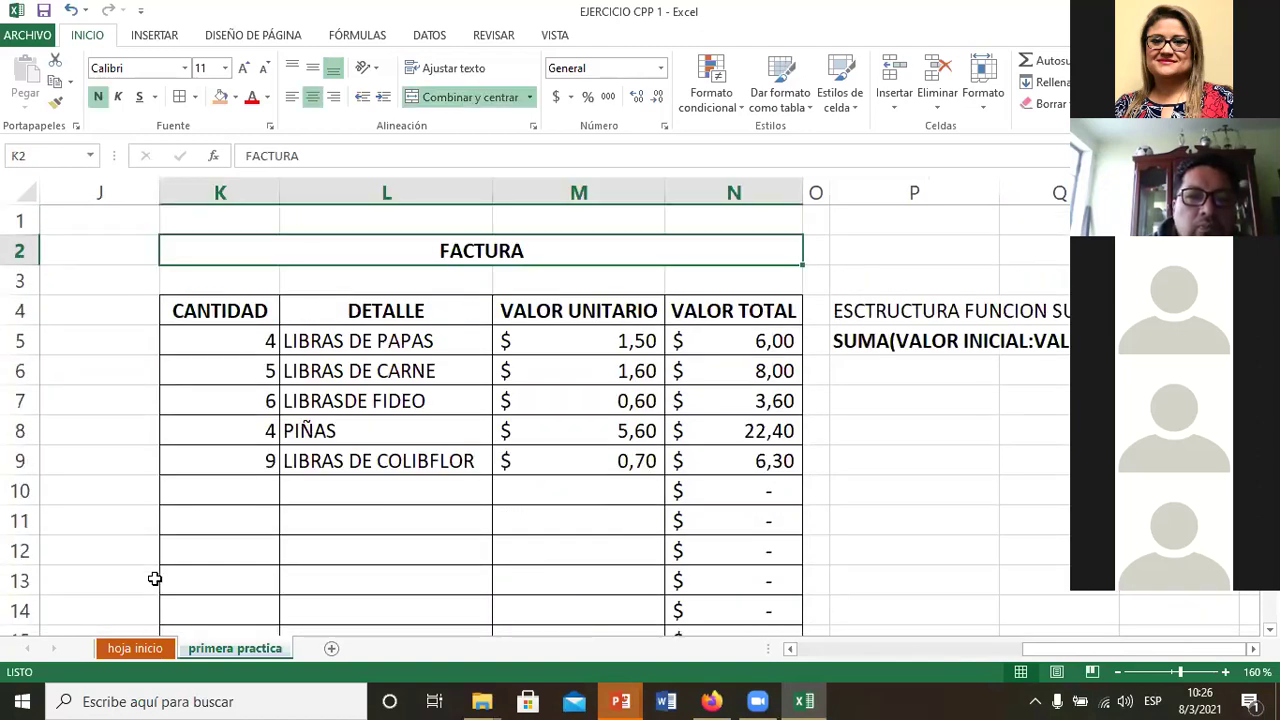
key(Down)
key(Left)
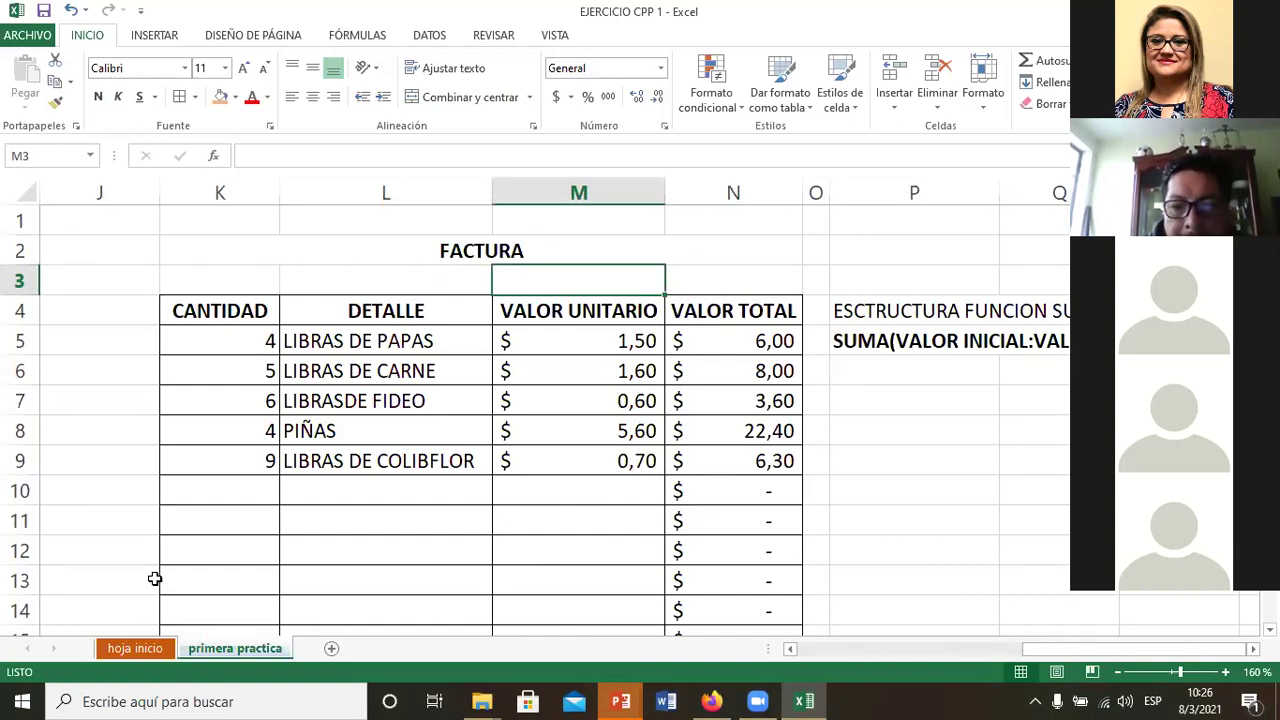
key(Down)
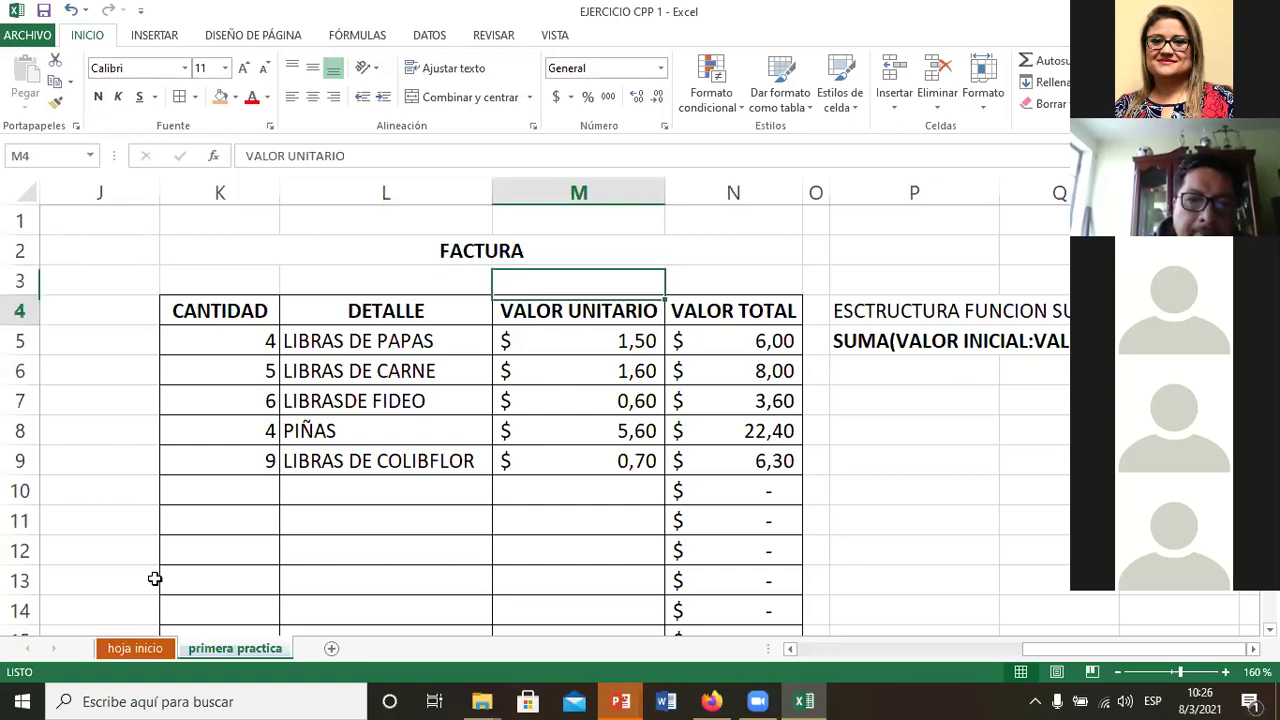
key(Down)
key(Down)
key(Down)
key(Down)
key(Down)
key(Down)
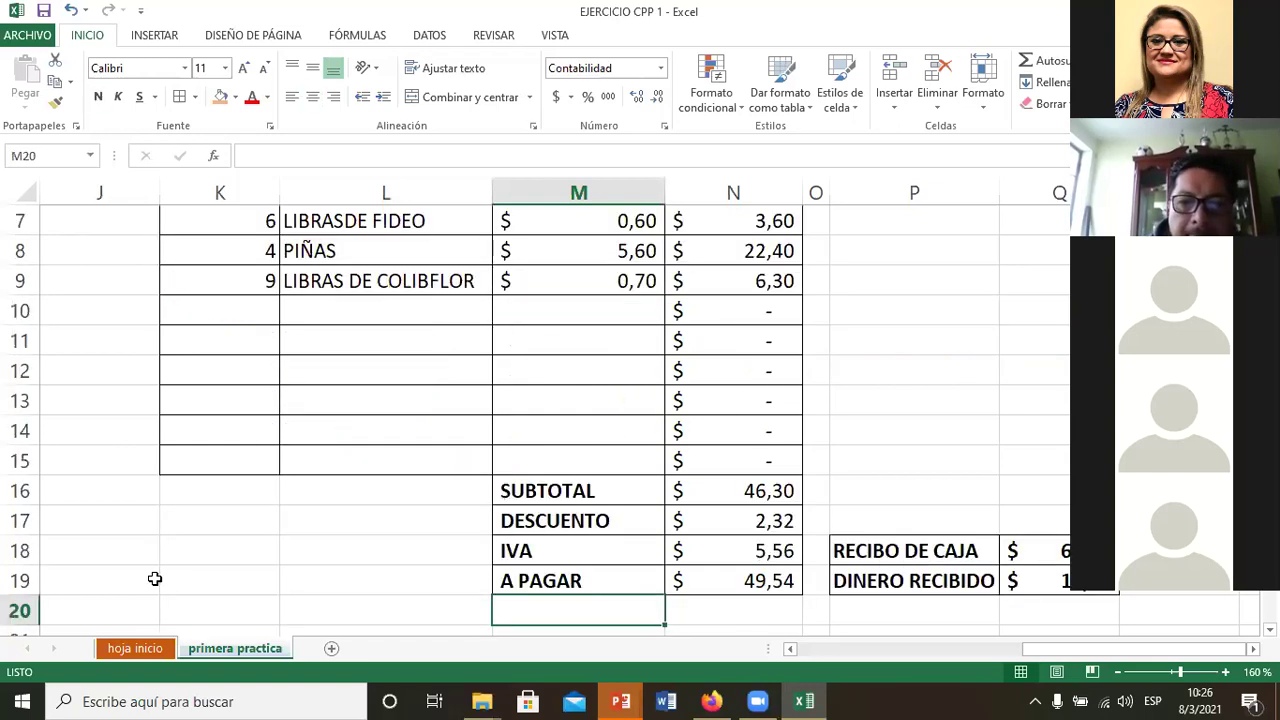
key(Down)
key(Down)
key(Down)
key(Right)
key(Right)
key(Right)
key(Right)
key(Right)
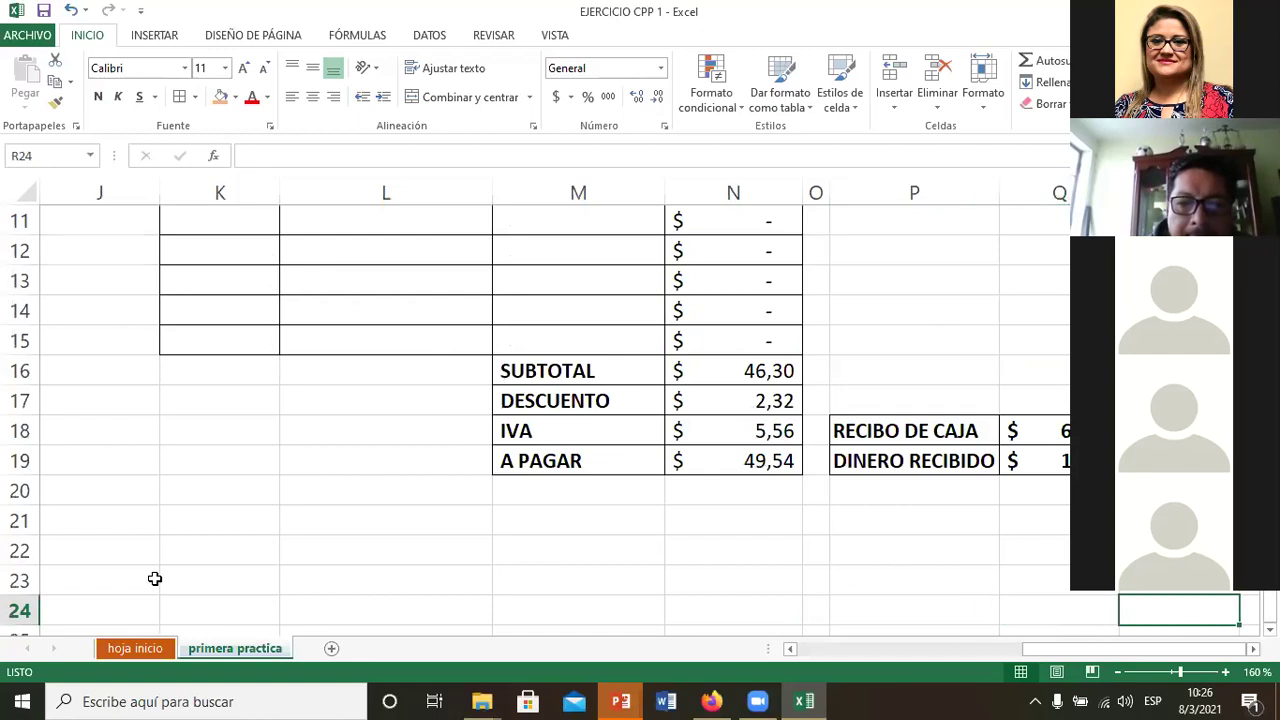
key(Right)
key(Left)
key(Left)
key(Up)
key(Up)
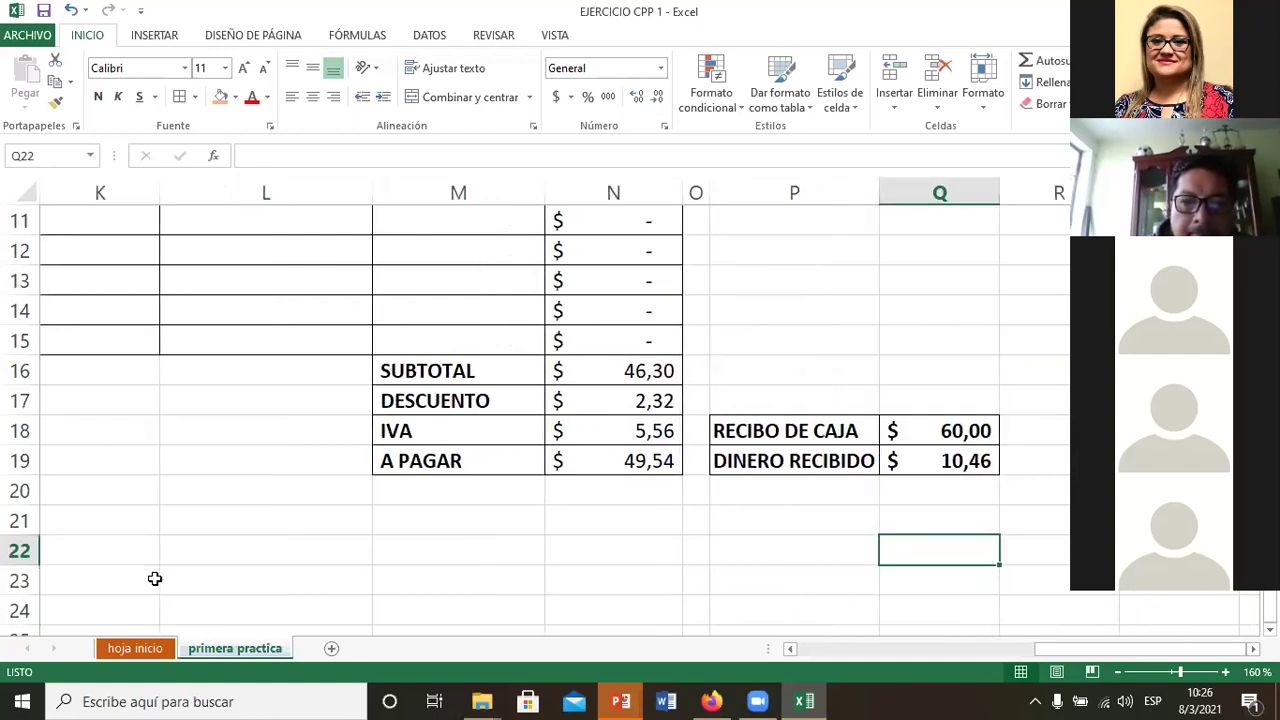
key(Up)
key(Up)
key(Up)
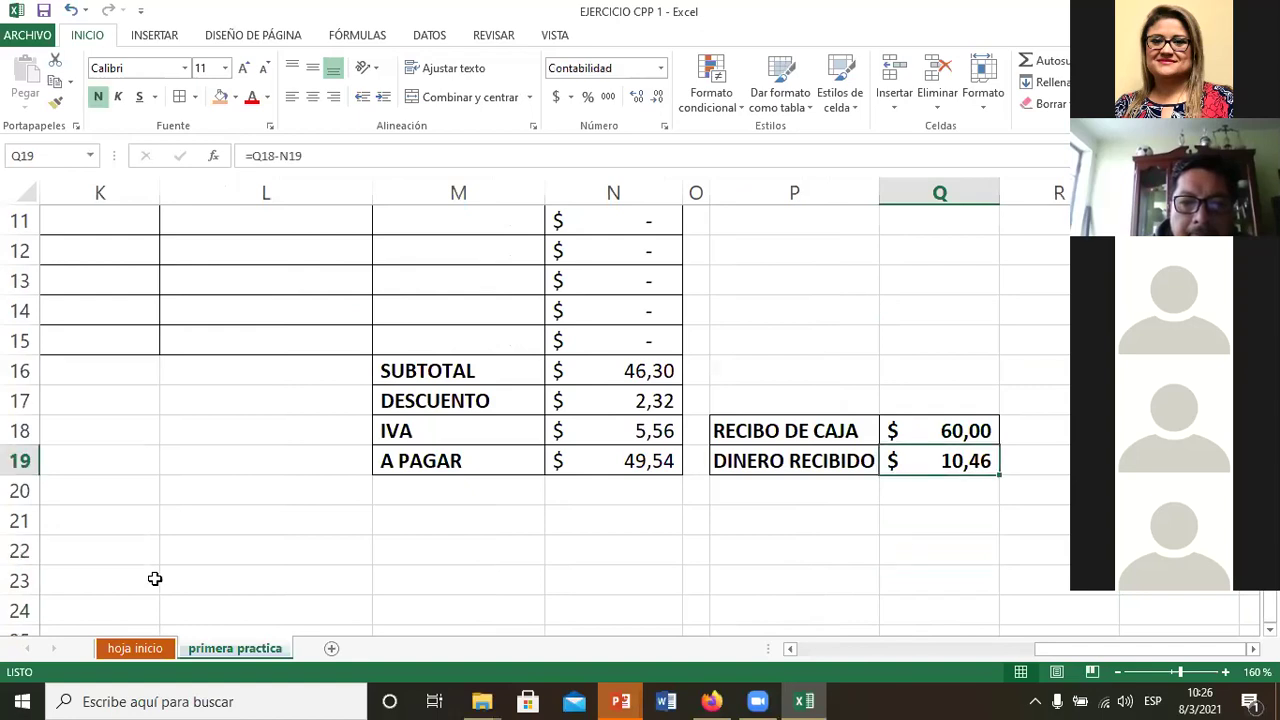
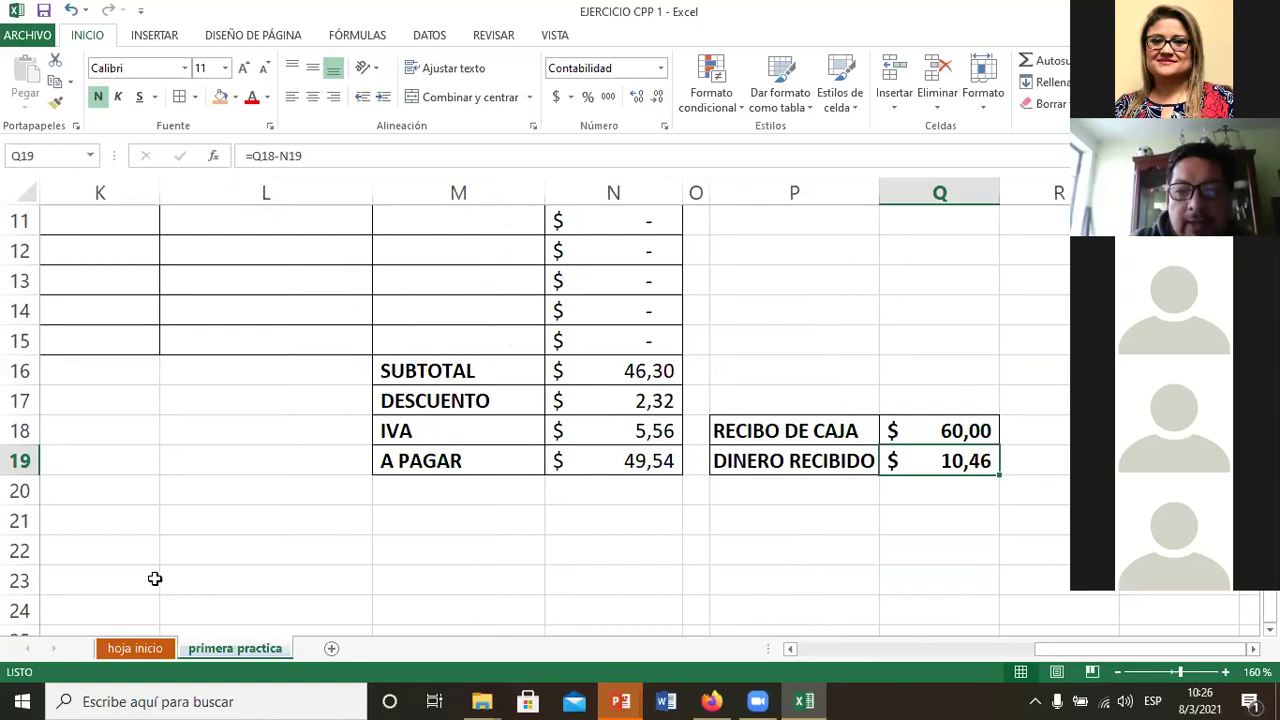
Step: Empty cells Q18 and Q19, removing the cash received amount and the change formula
key(BackSpace)
key(Escape)
key(Up)
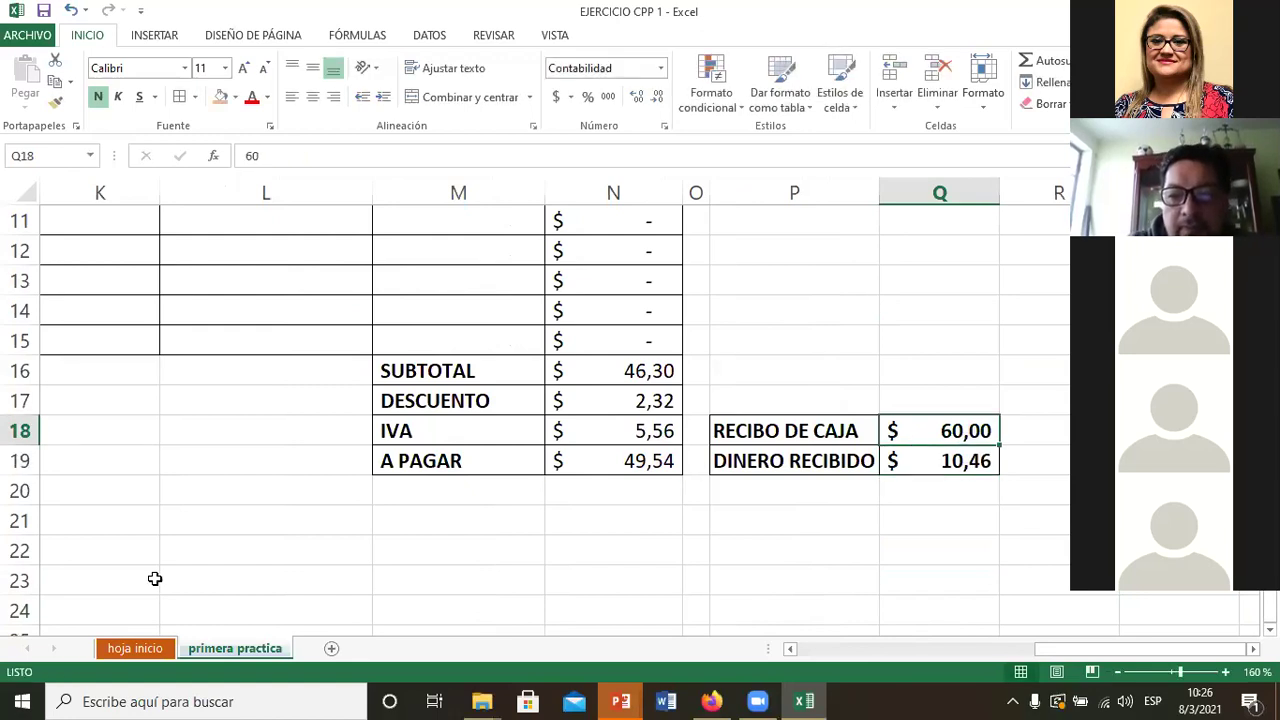
key(Delete)
key(Down)
key(Delete)
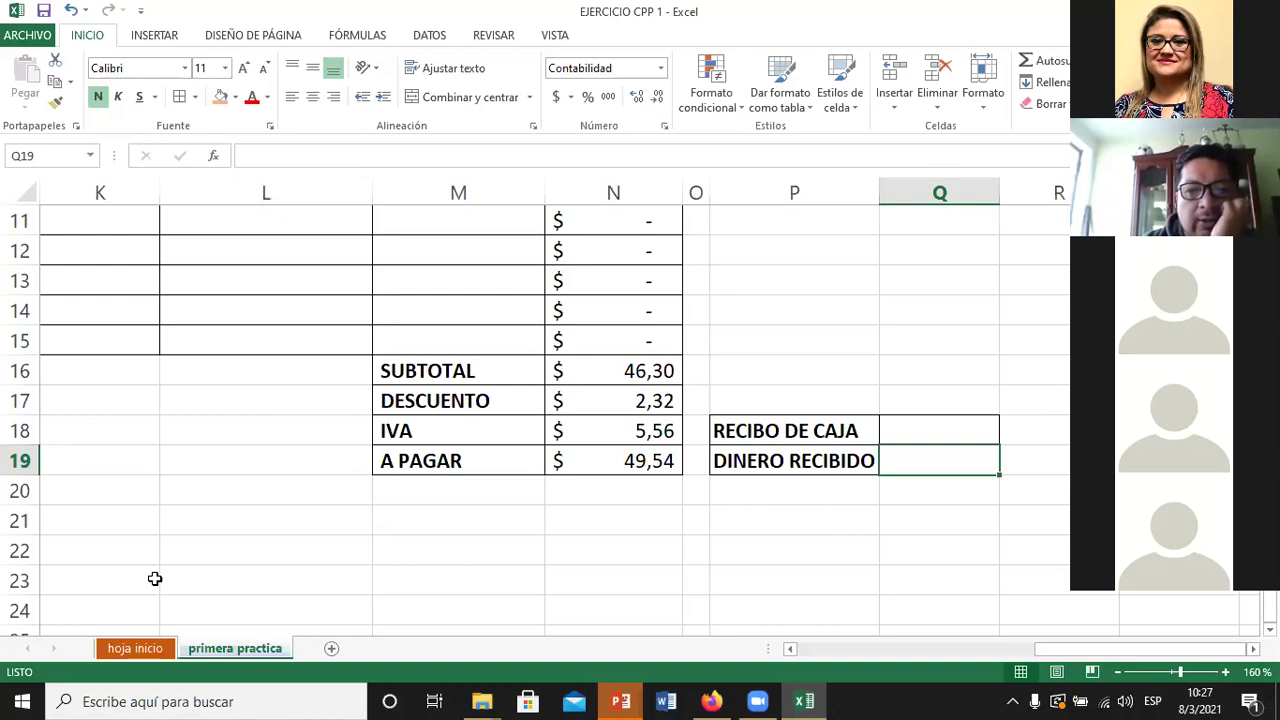
Step: Enter 50 as the cash received amount in Q18
key(Up)
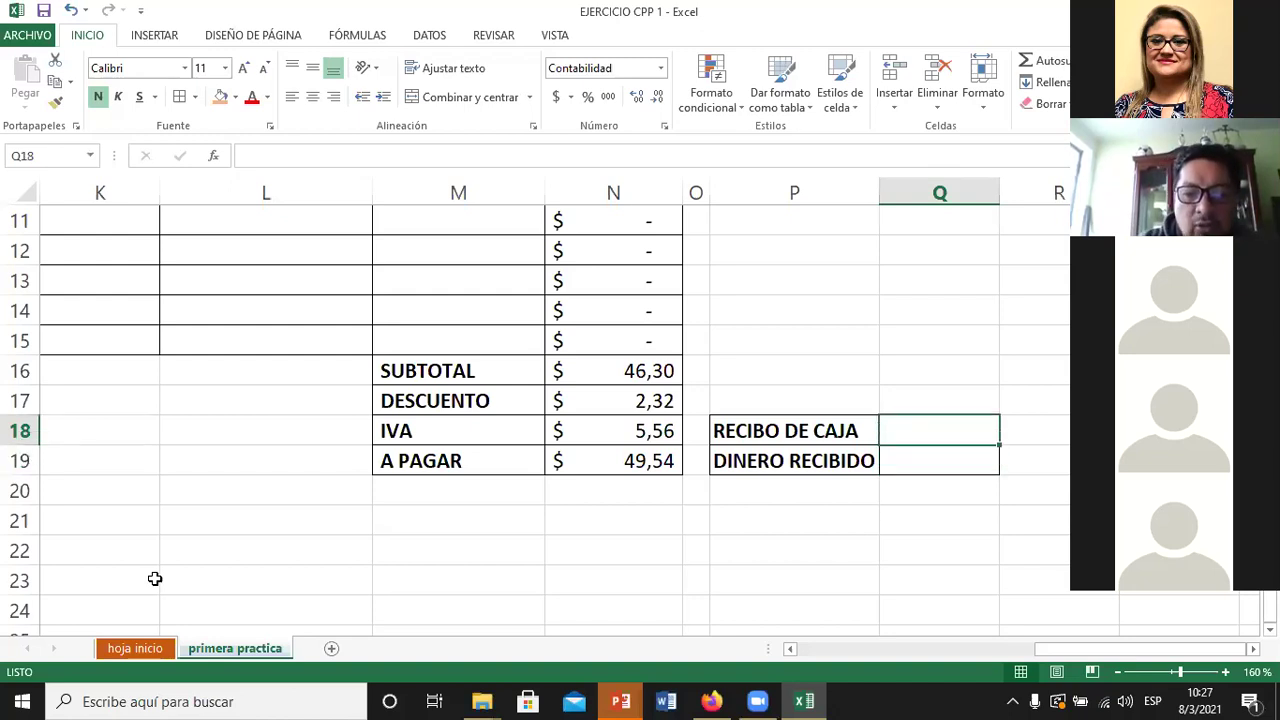
text(50)
key(Return)
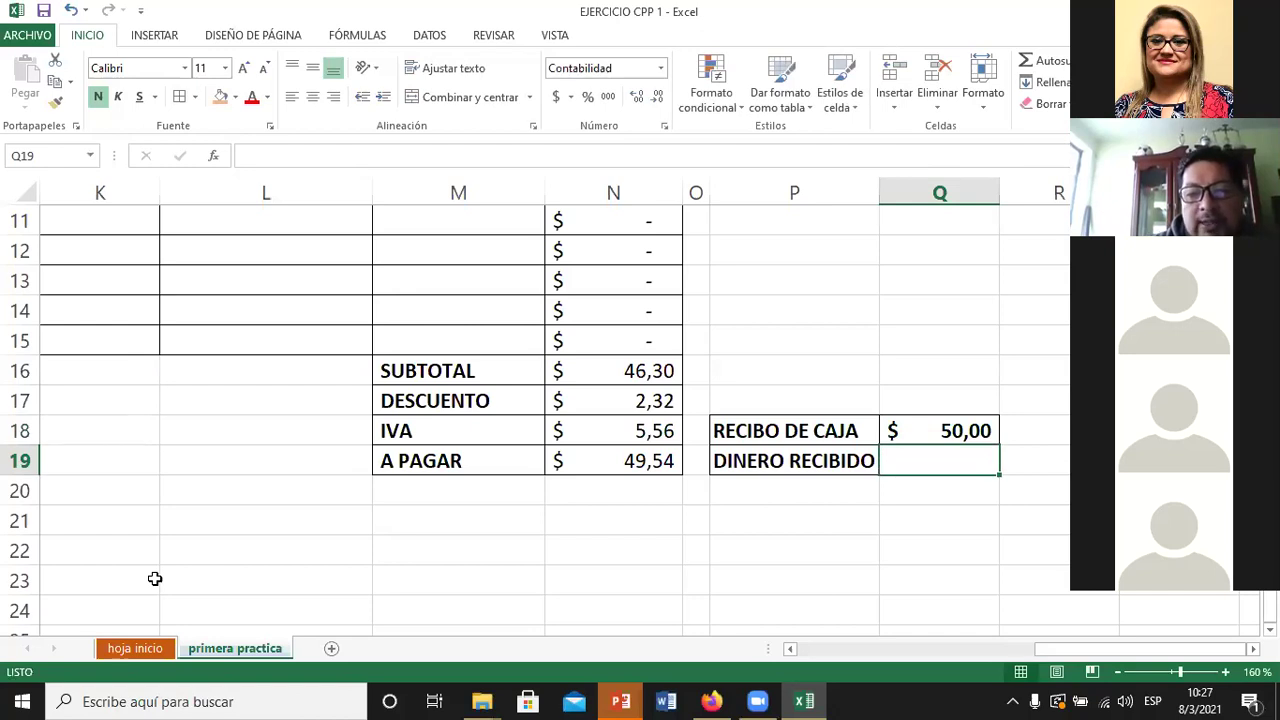
Step: Make Q19 compute the change with =Q18-N19, showing 0,46
text(=)
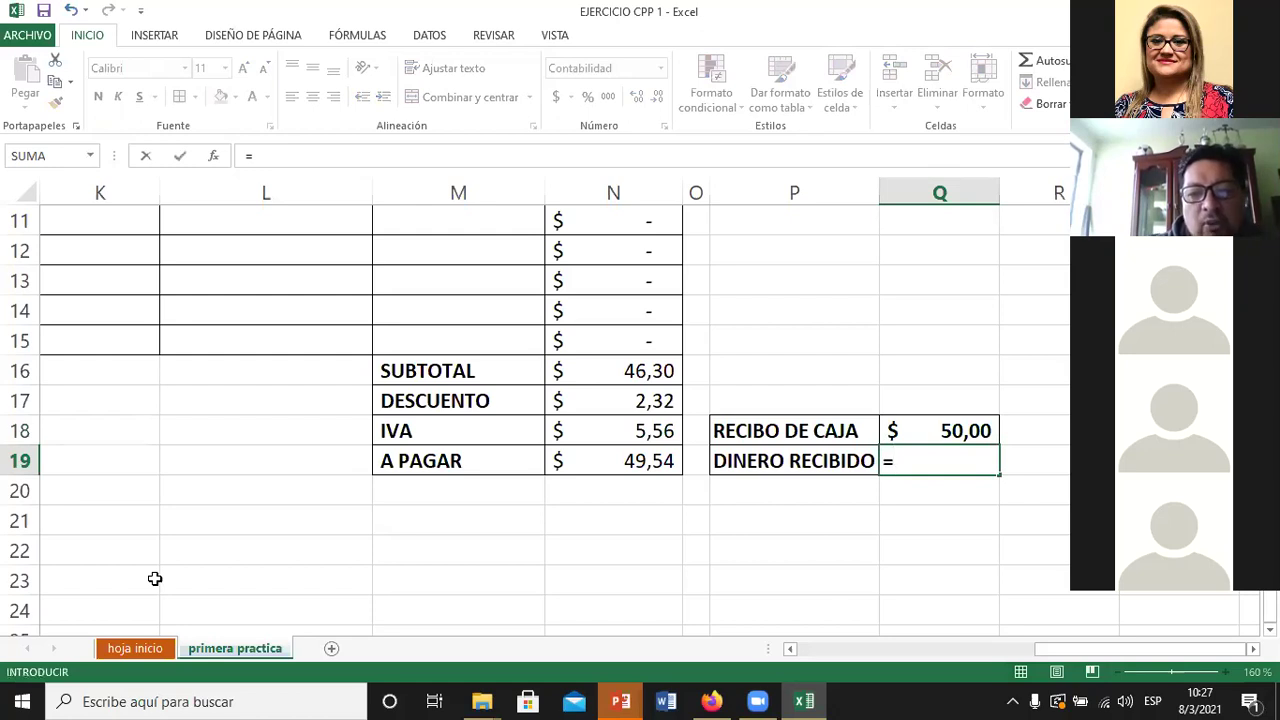
key(Up)
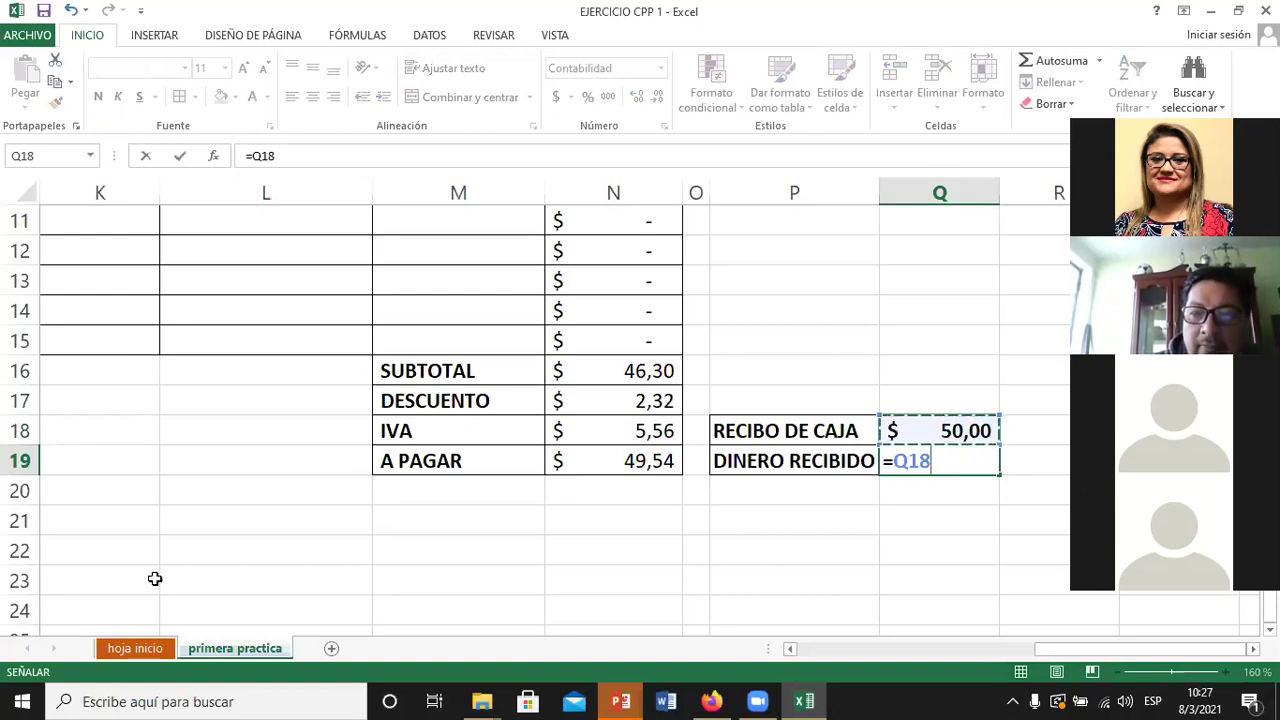
text(-)
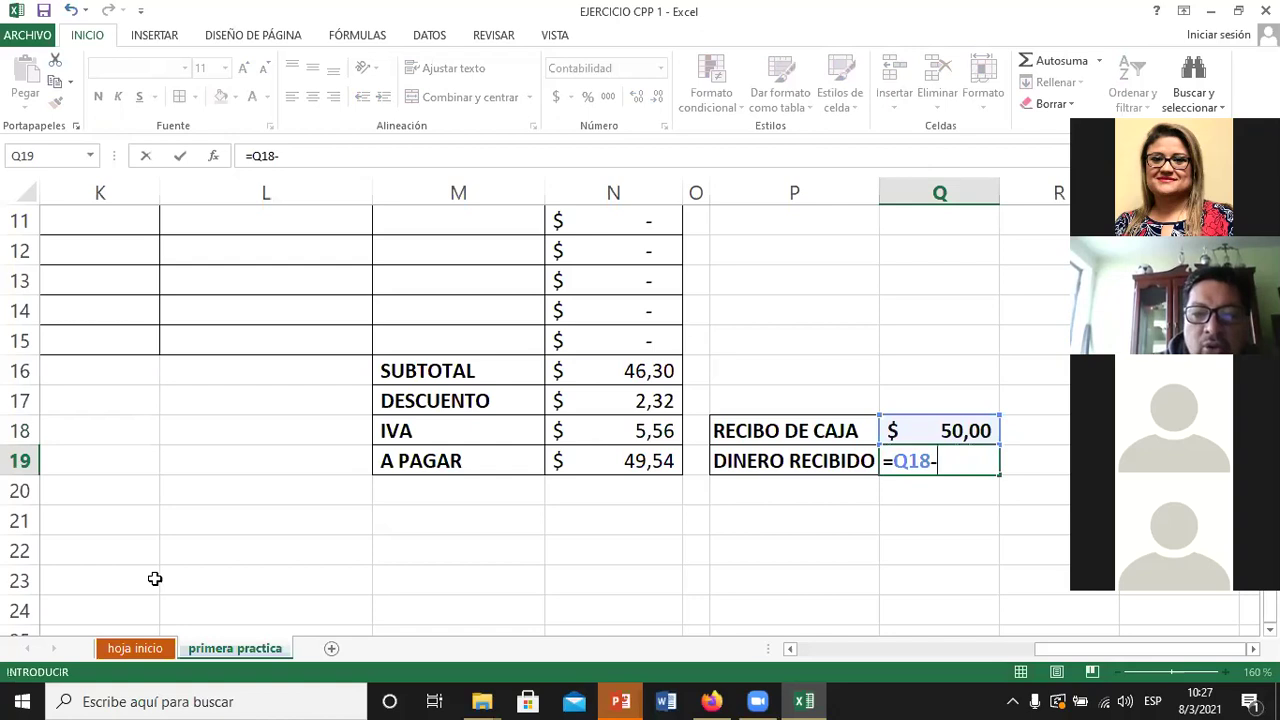
key(Left)
key(Left)
key(Left)
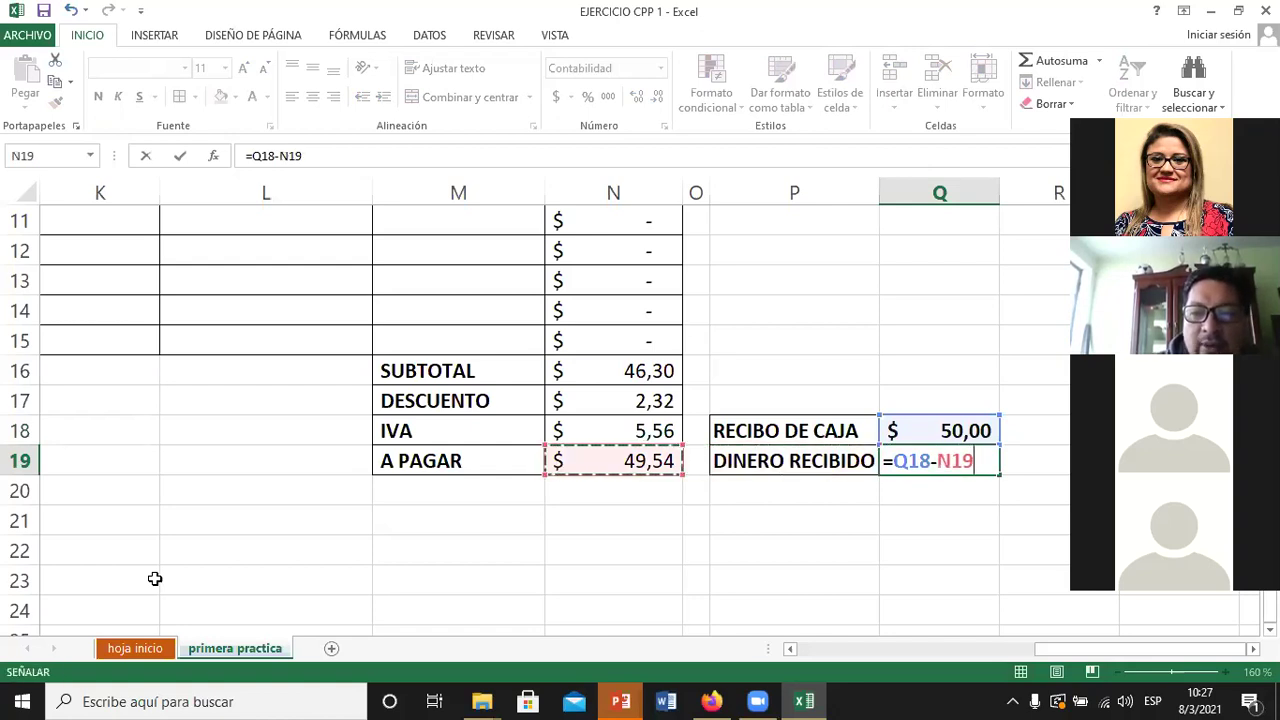
key(Return)
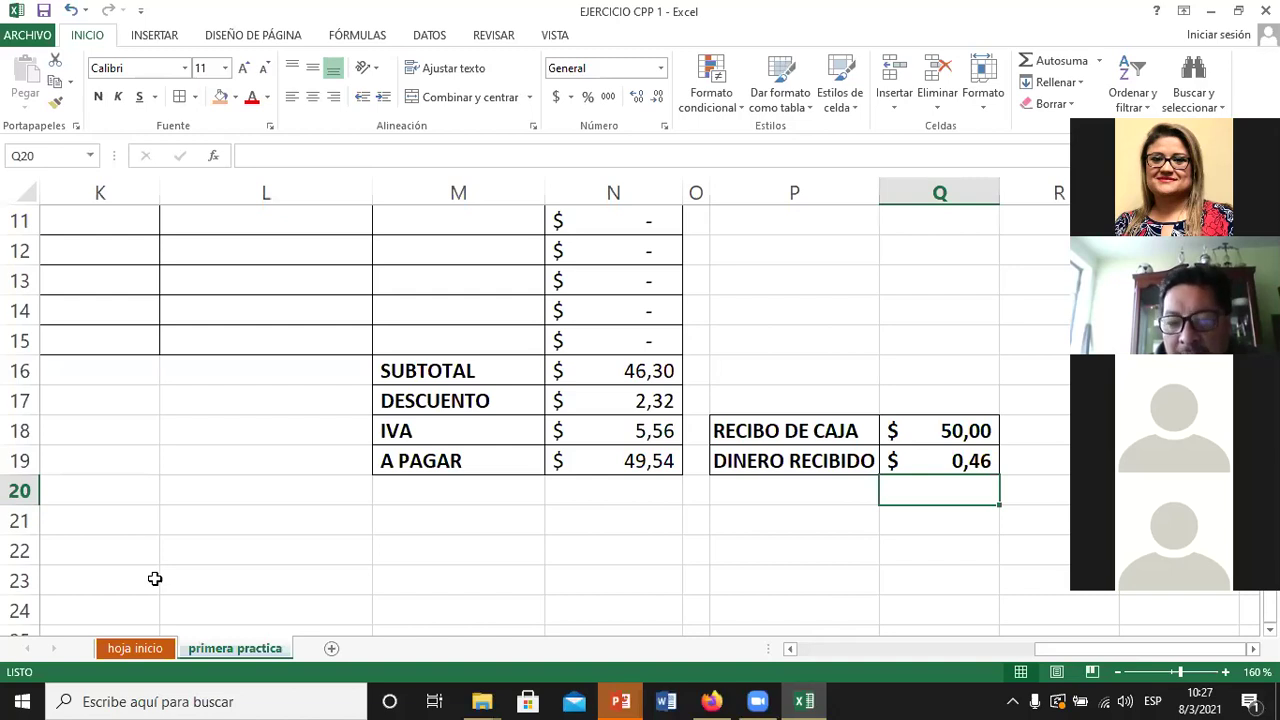
key(Up)
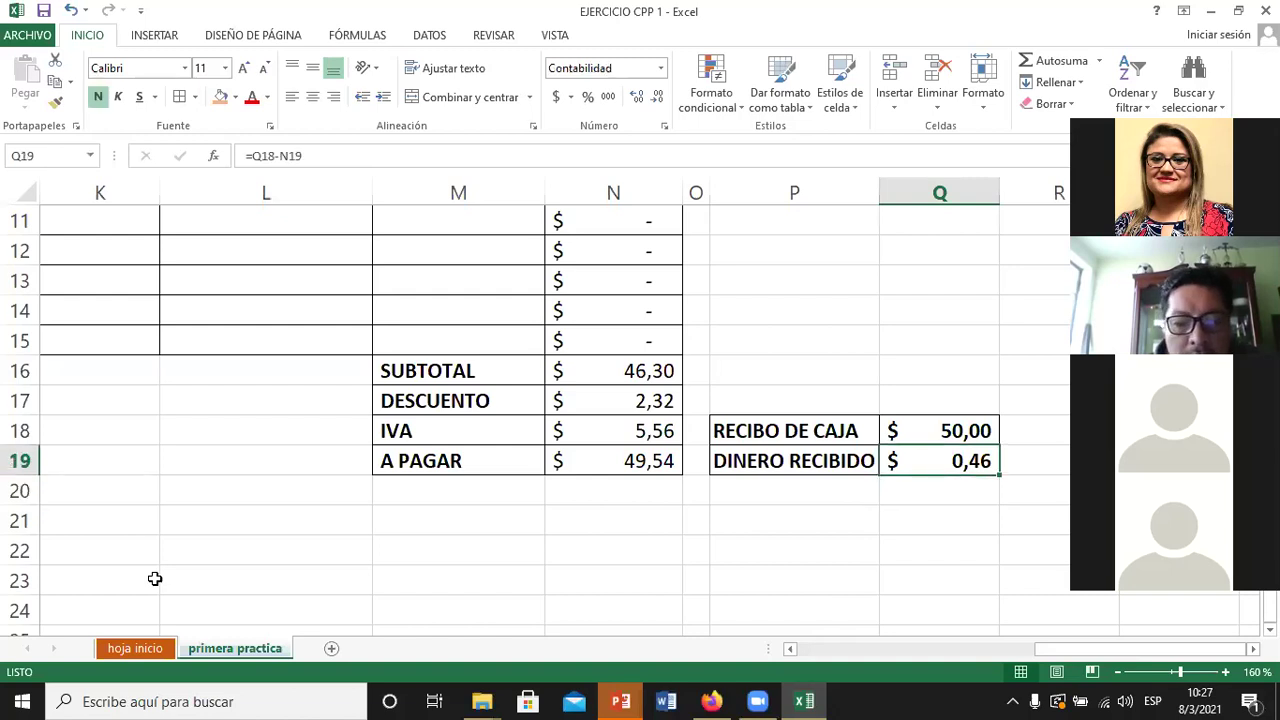
key(F2)
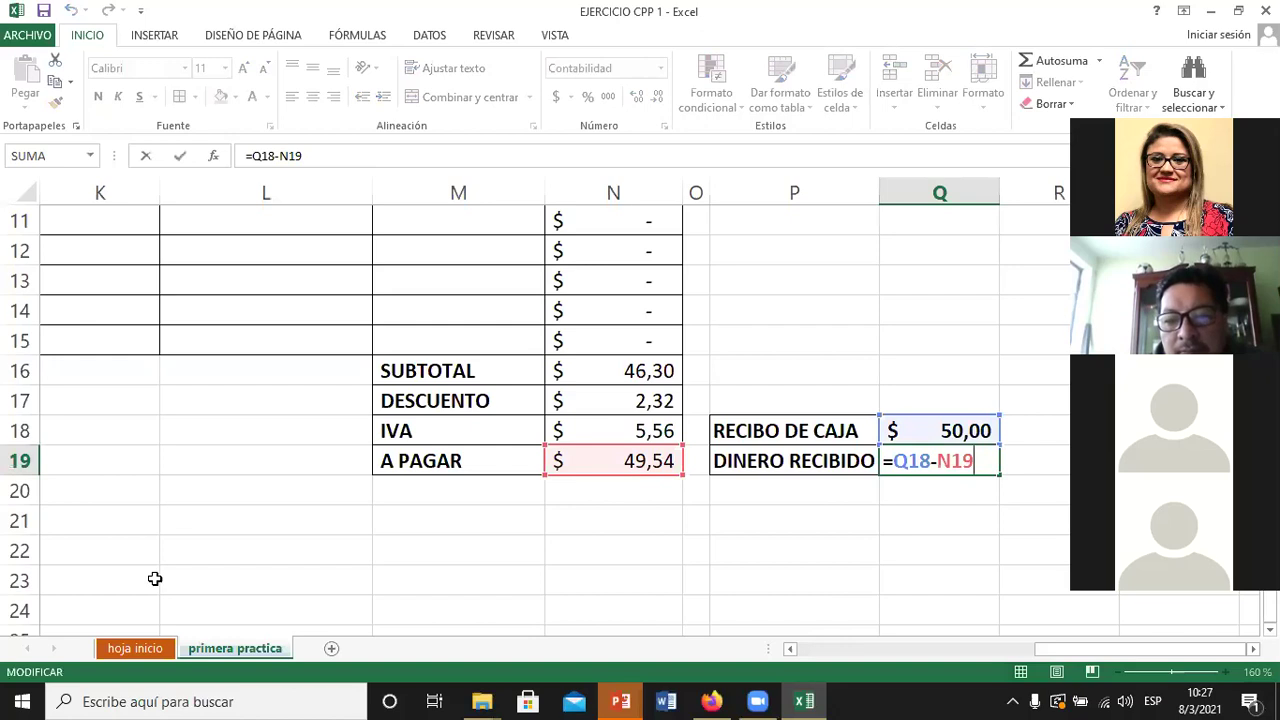
key(Return)
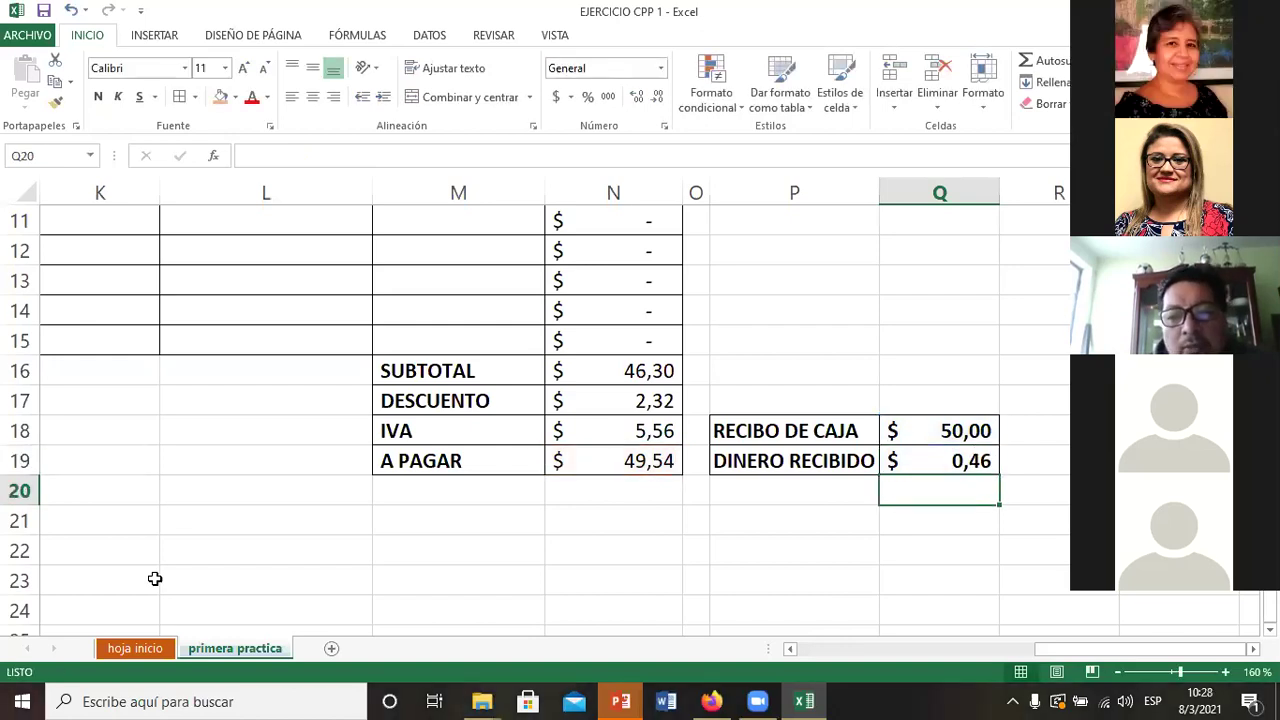
key(Up)
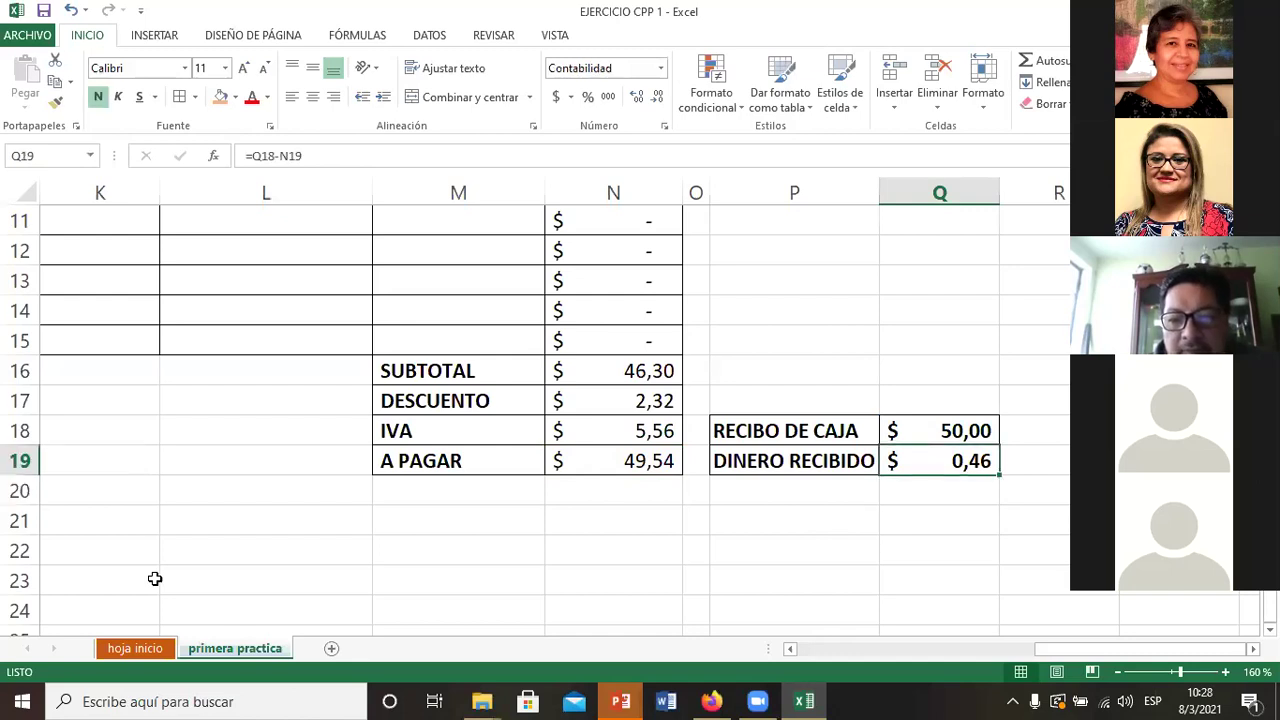
Step: Relabel the change row in P19 as CAMBIO A ENTREGAR
key(Left)
key(Right)
key(Left)
key(Up)
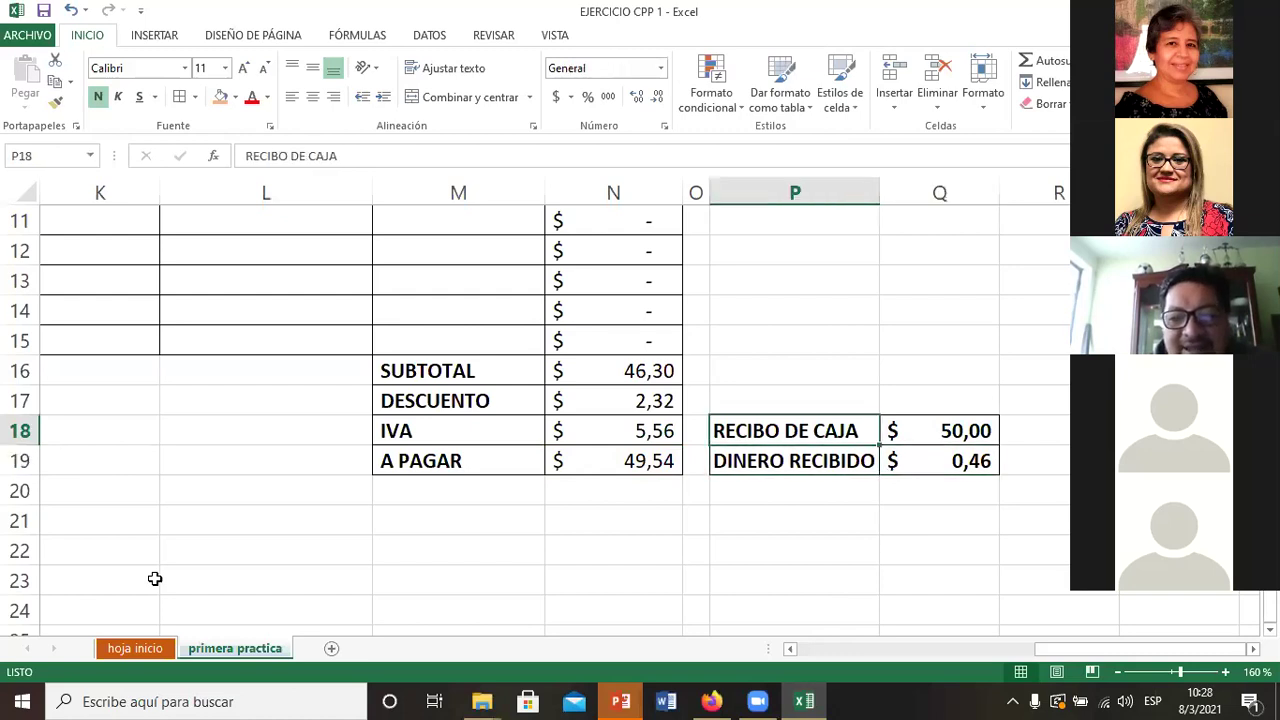
key(Down)
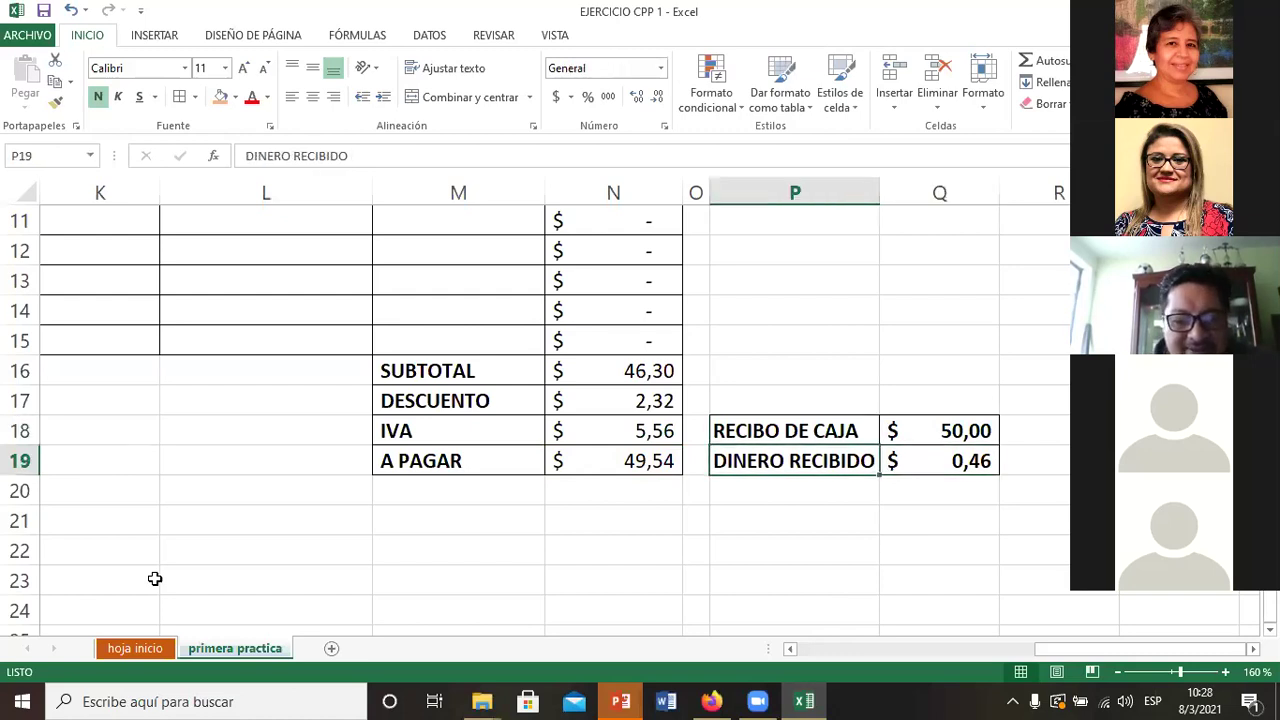
text(CAMBIO A ET)
key(BackSpace)
text(NTRE)
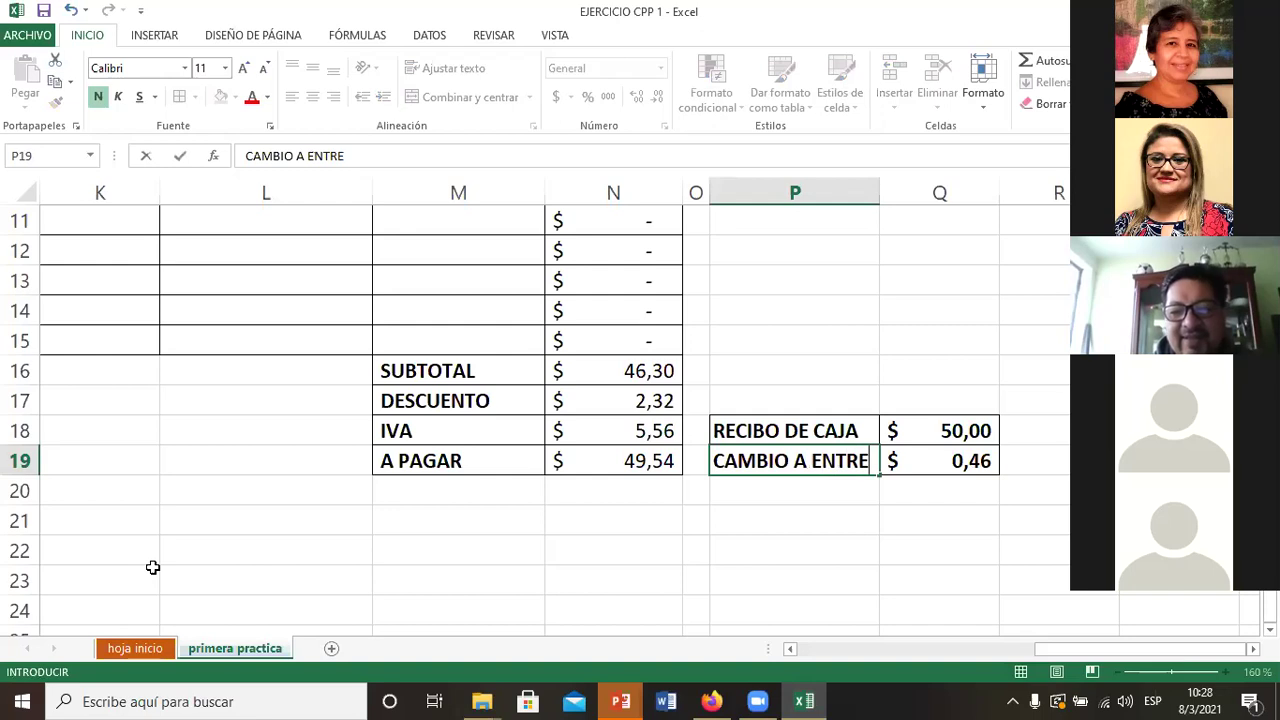
text(GAR)
key(Return)
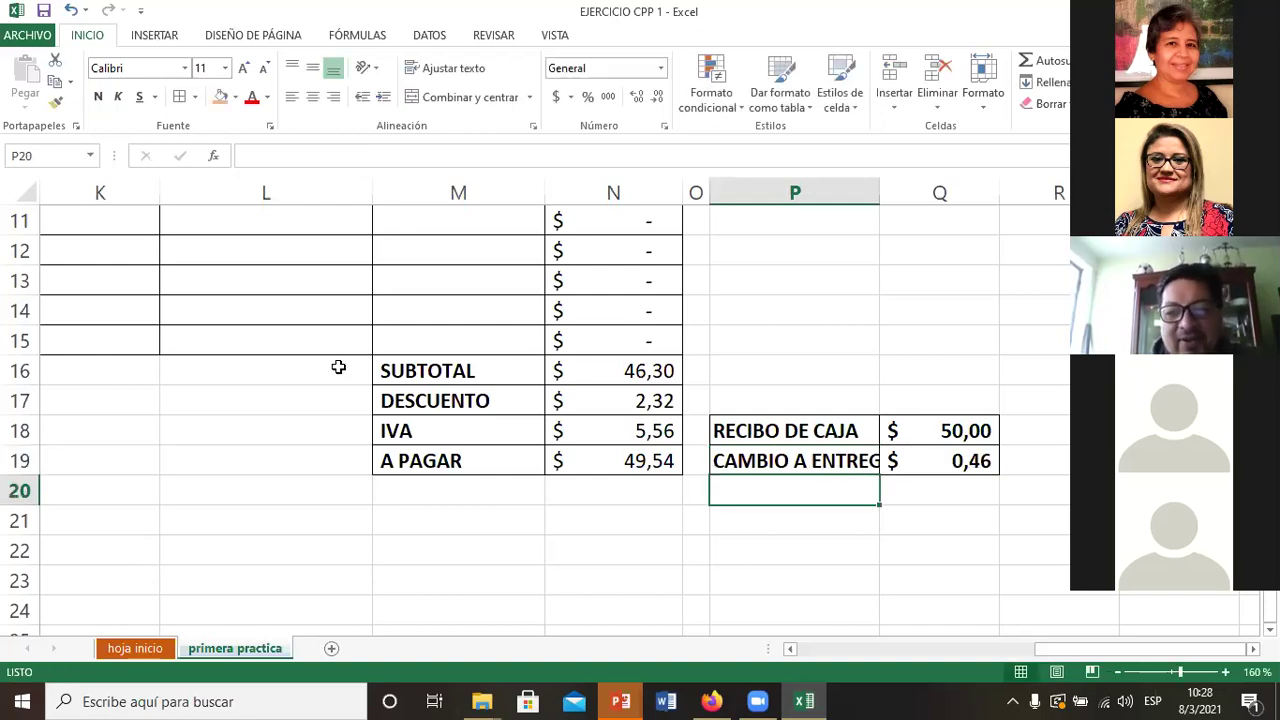
Step: Resize column P to width 18,57 so the cash-receipt labels fit
double_click(879, 188)
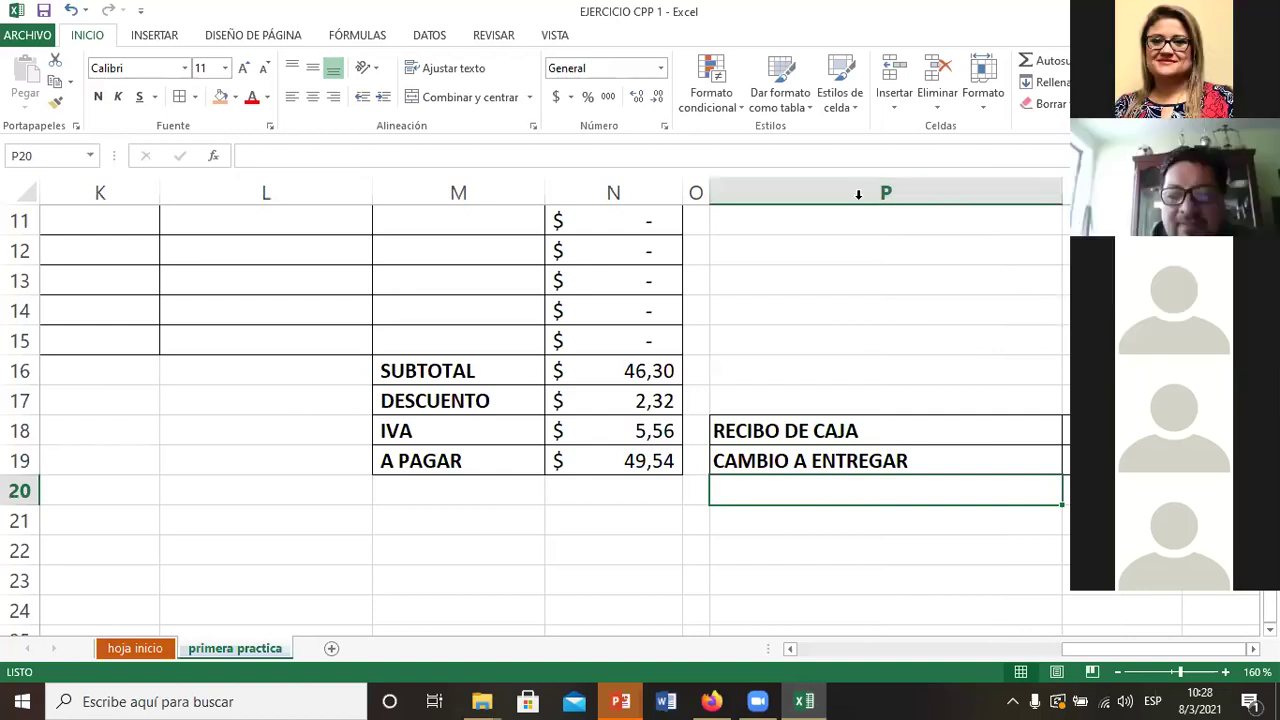
click(808, 334)
key(Right)
key(Right)
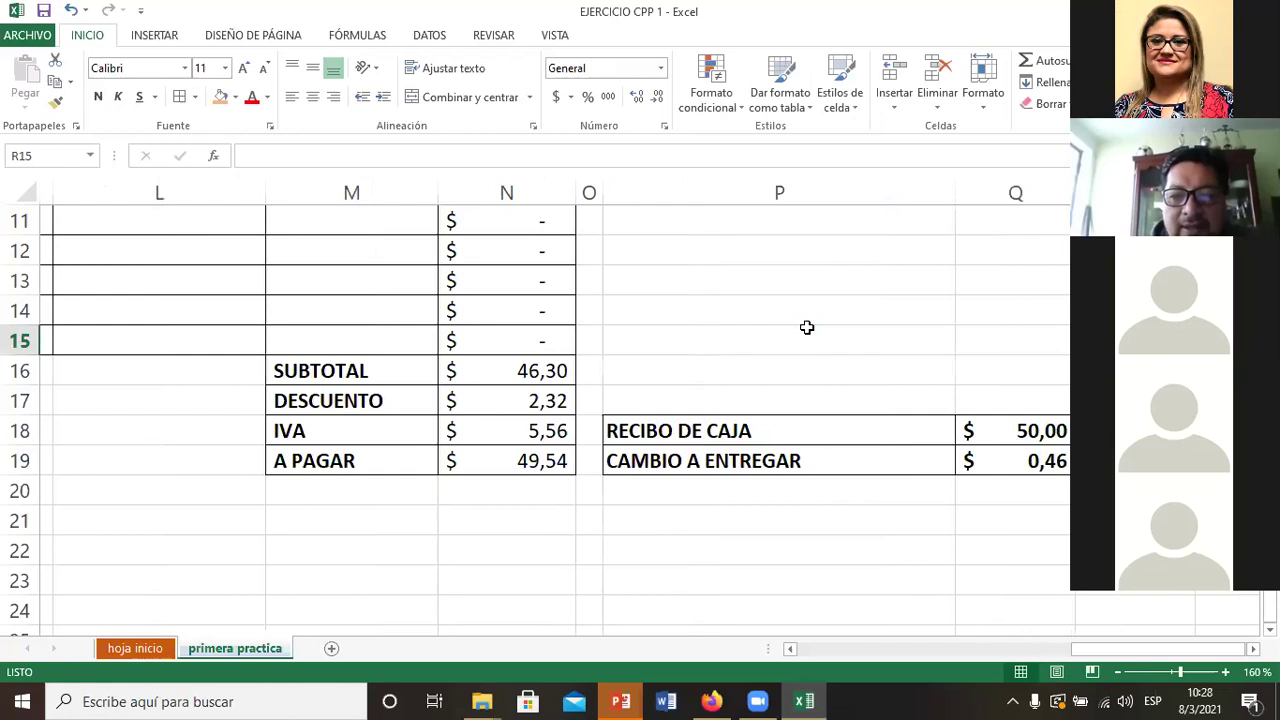
key(Right)
drag(730, 195, 580, 206)
click(514, 540)
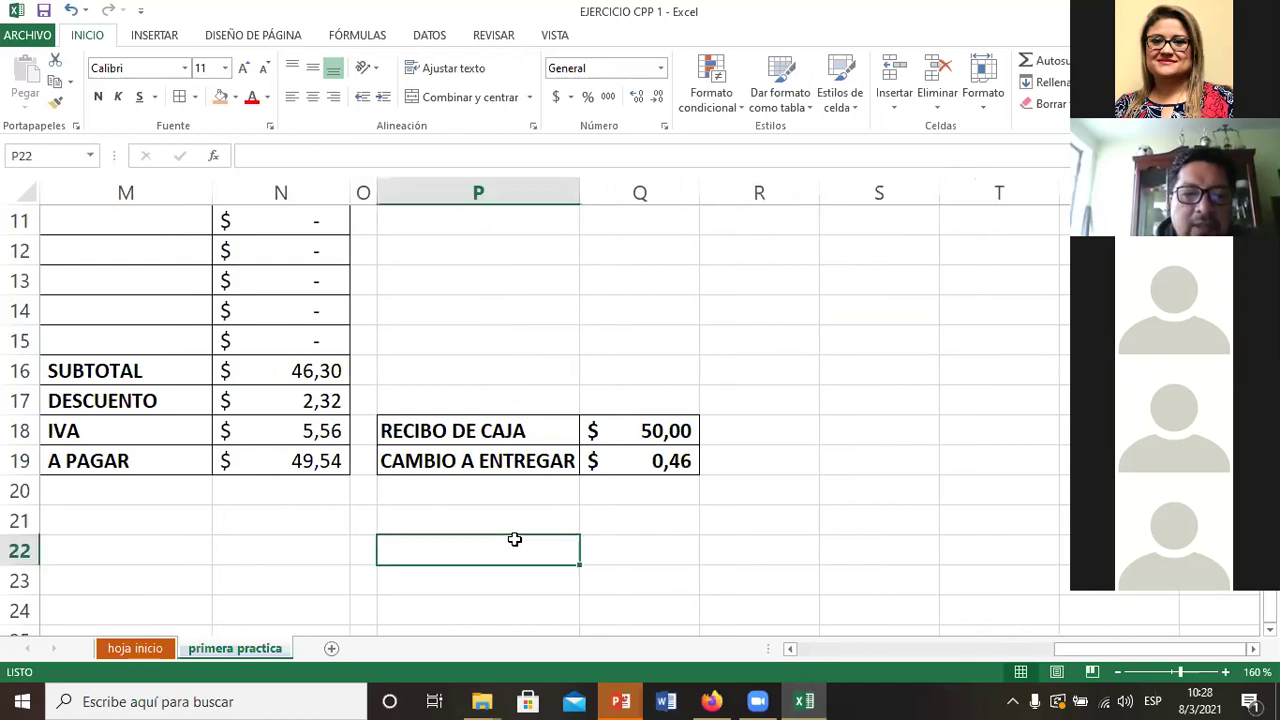
key(Left)
key(Left)
key(Left)
key(Left)
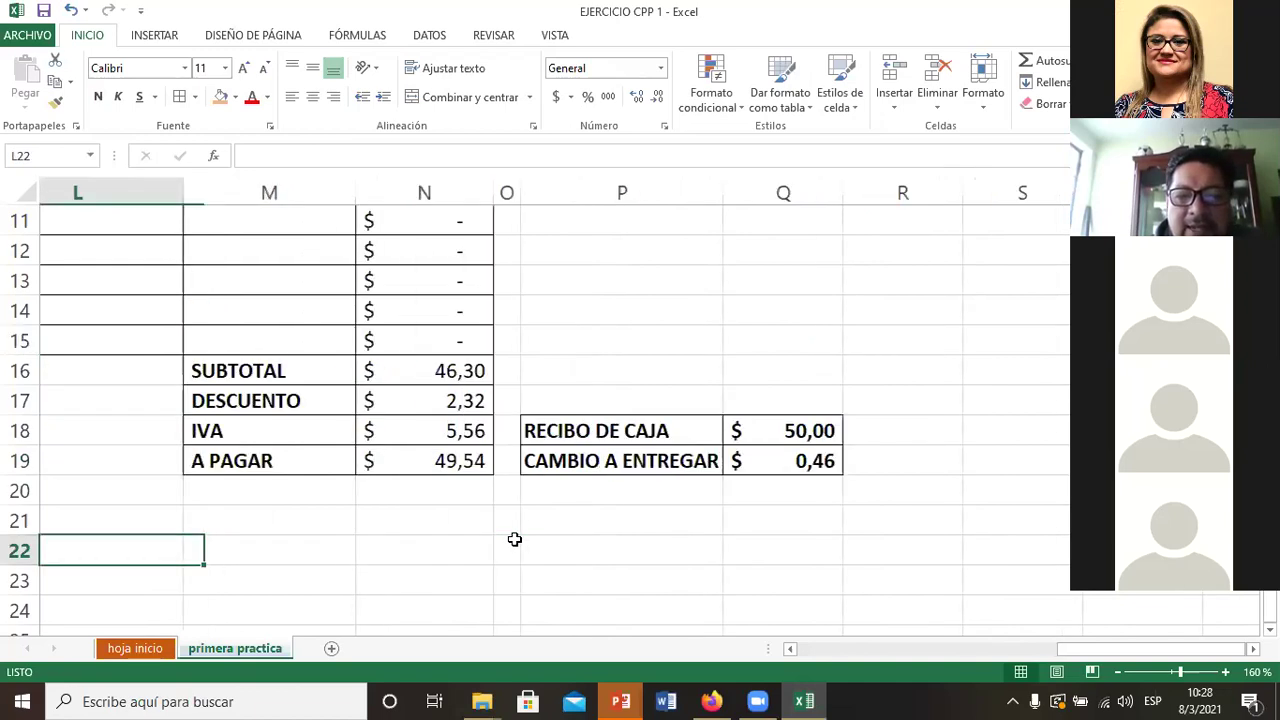
key(Left)
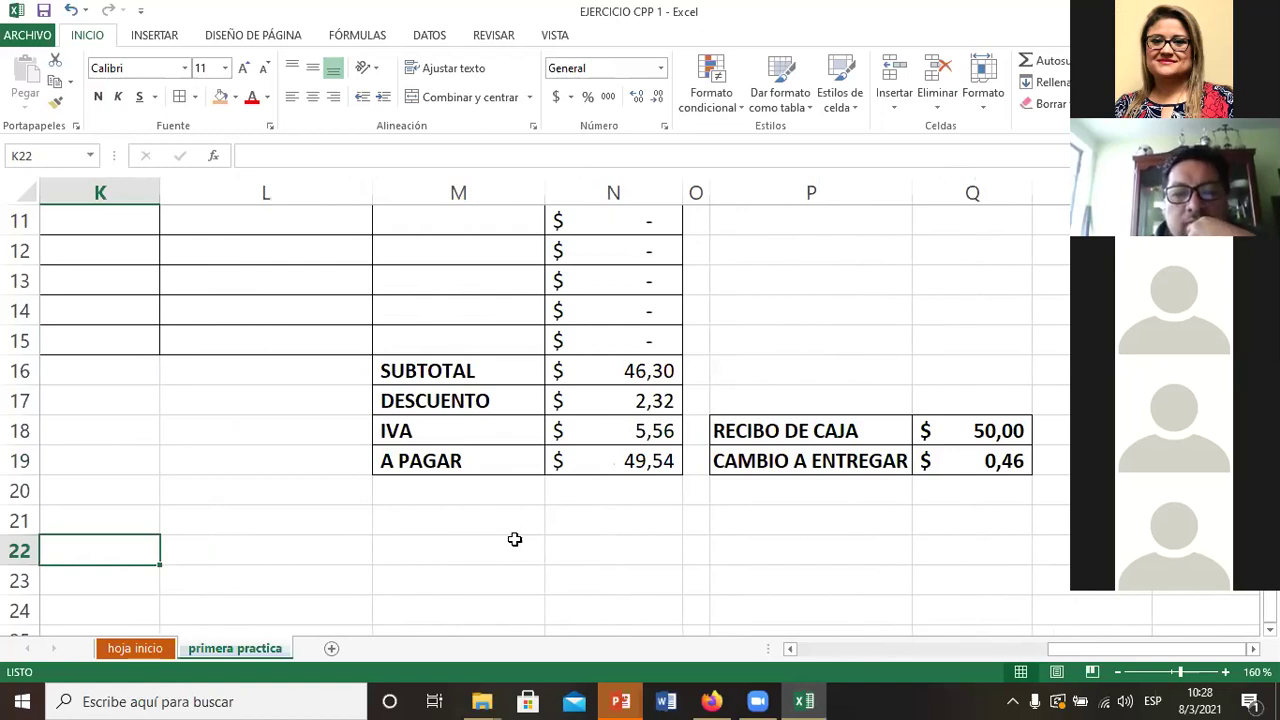
Step: Select the unit price and total range M5:N19
key(Up)
key(ctrl+Up)
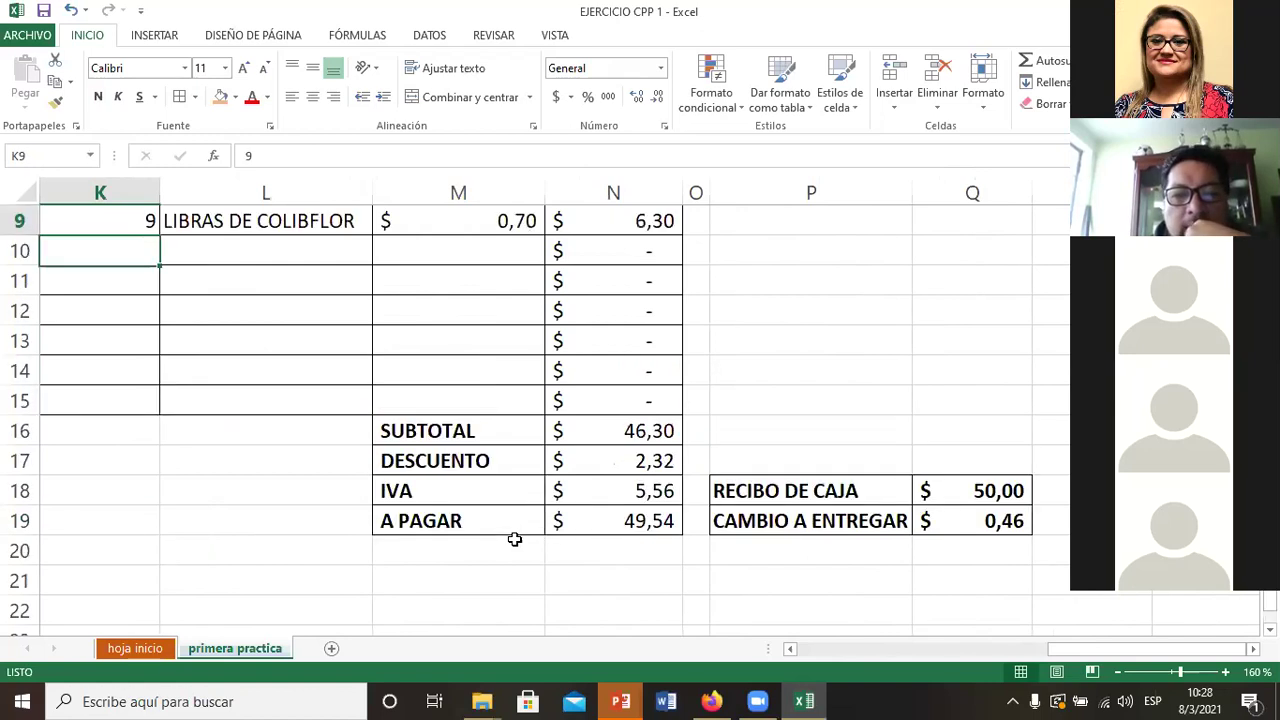
key(ctrl+Up)
key(ctrl+Up)
key(Down)
key(Down)
key(Down)
key(Right)
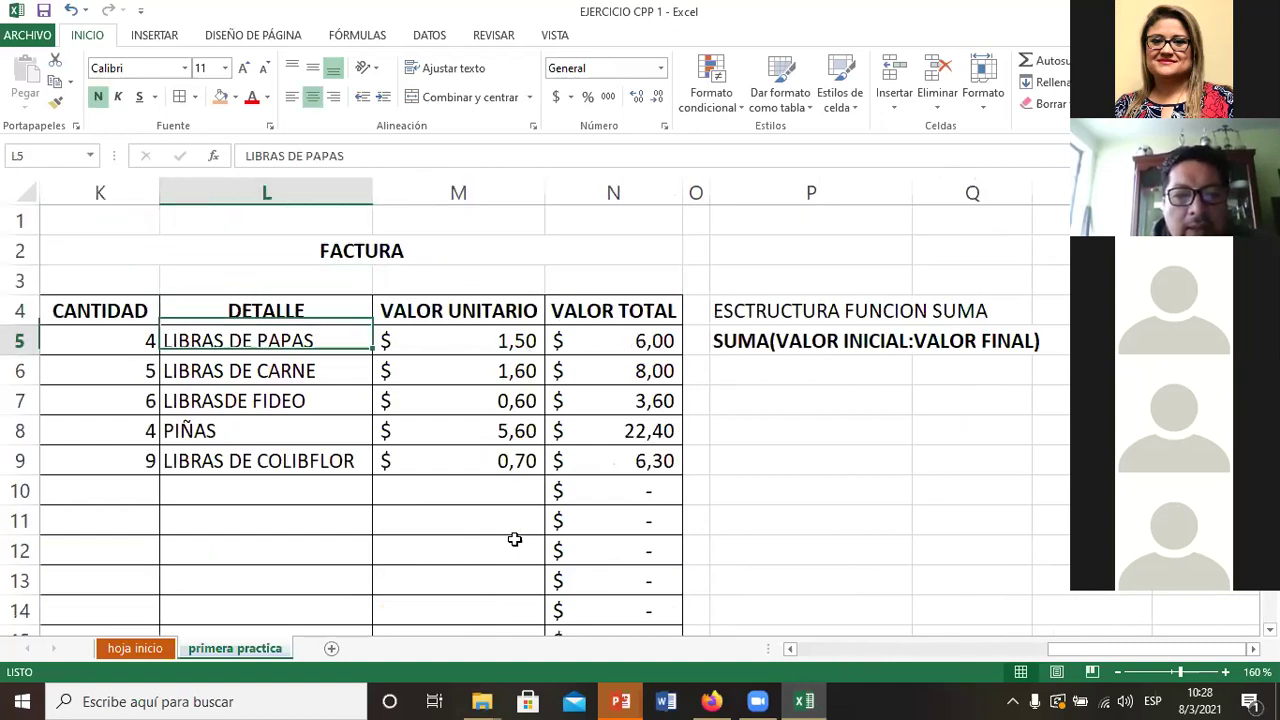
key(Right)
key(shift+Right)
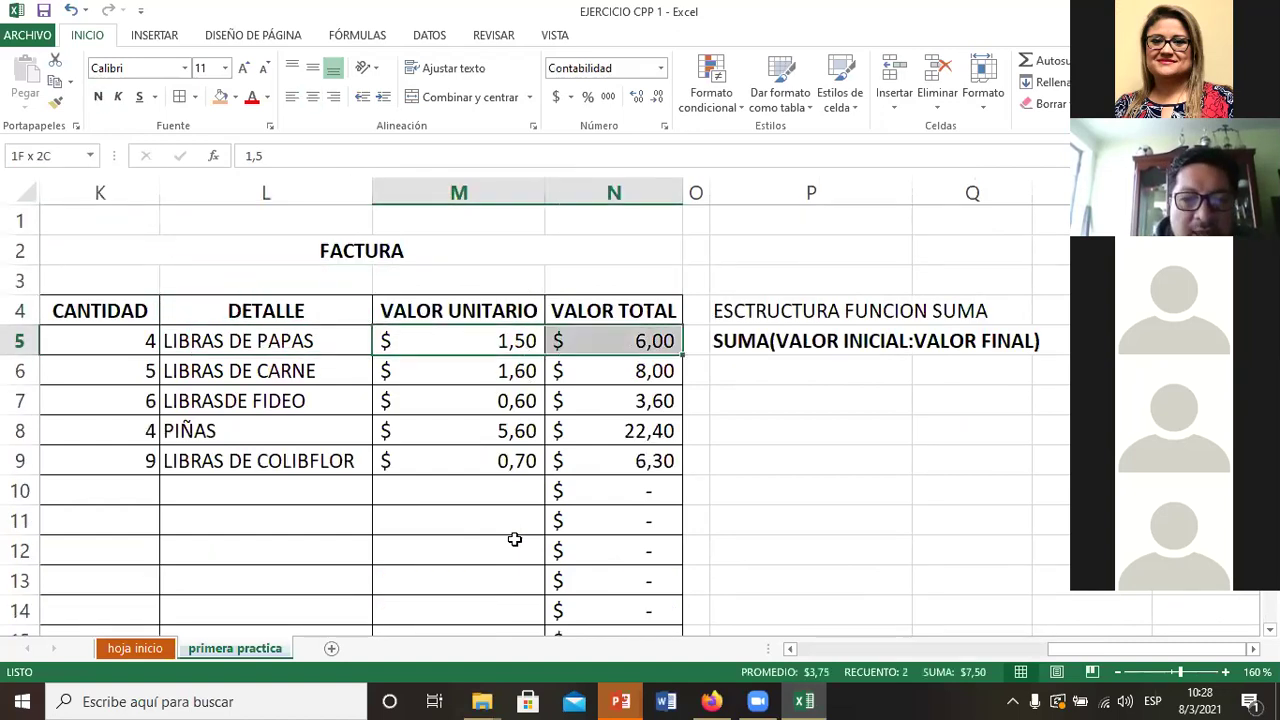
key(shift+Down)
key(shift+Down)
key(shift+Down)
key(shift+Down)
key(shift+Down)
key(shift+Down)
key(shift+Up)
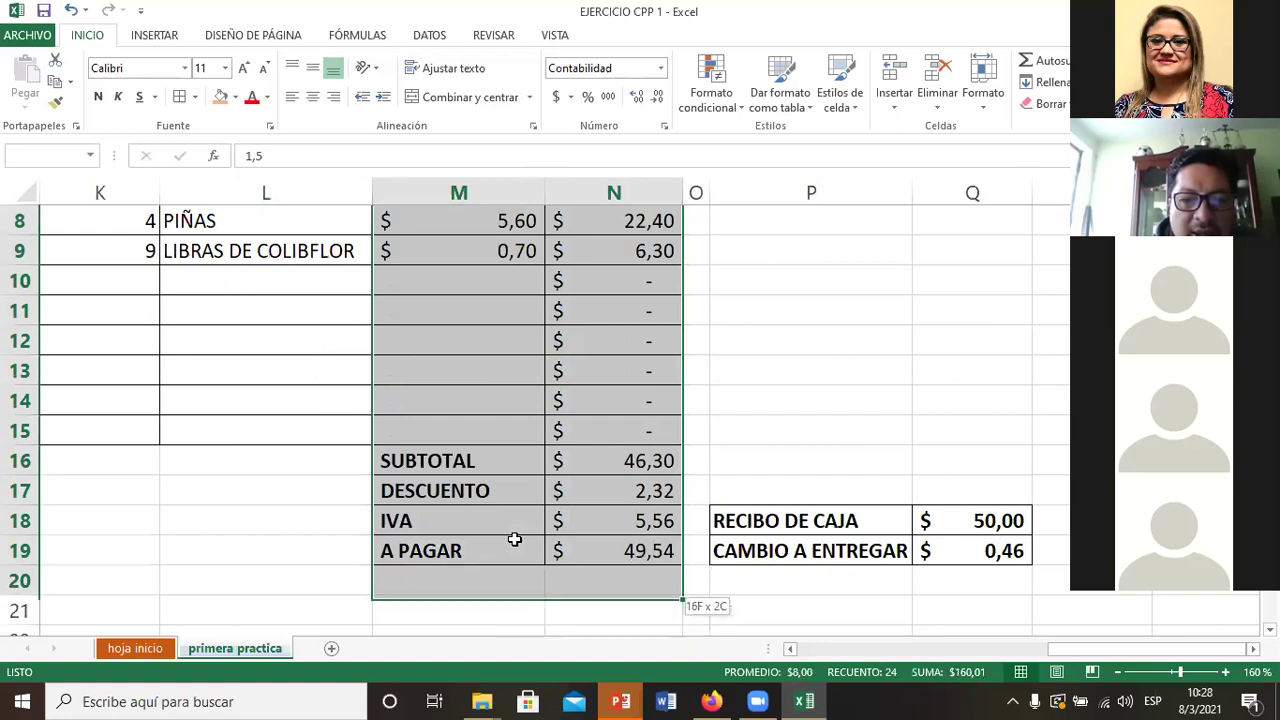
key(shift+Up)
key(shift+Up)
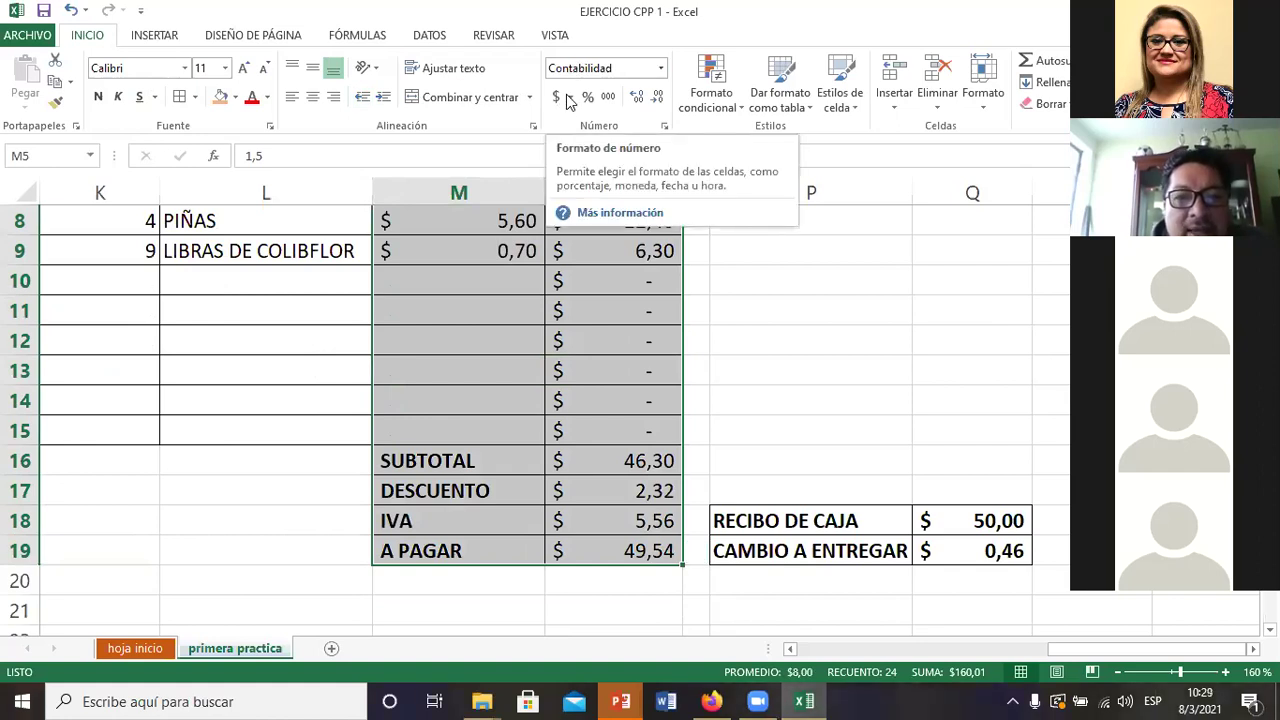
Step: Apply the £ Inglés (Reino Unido) accounting format to the selected amounts
click(571, 100)
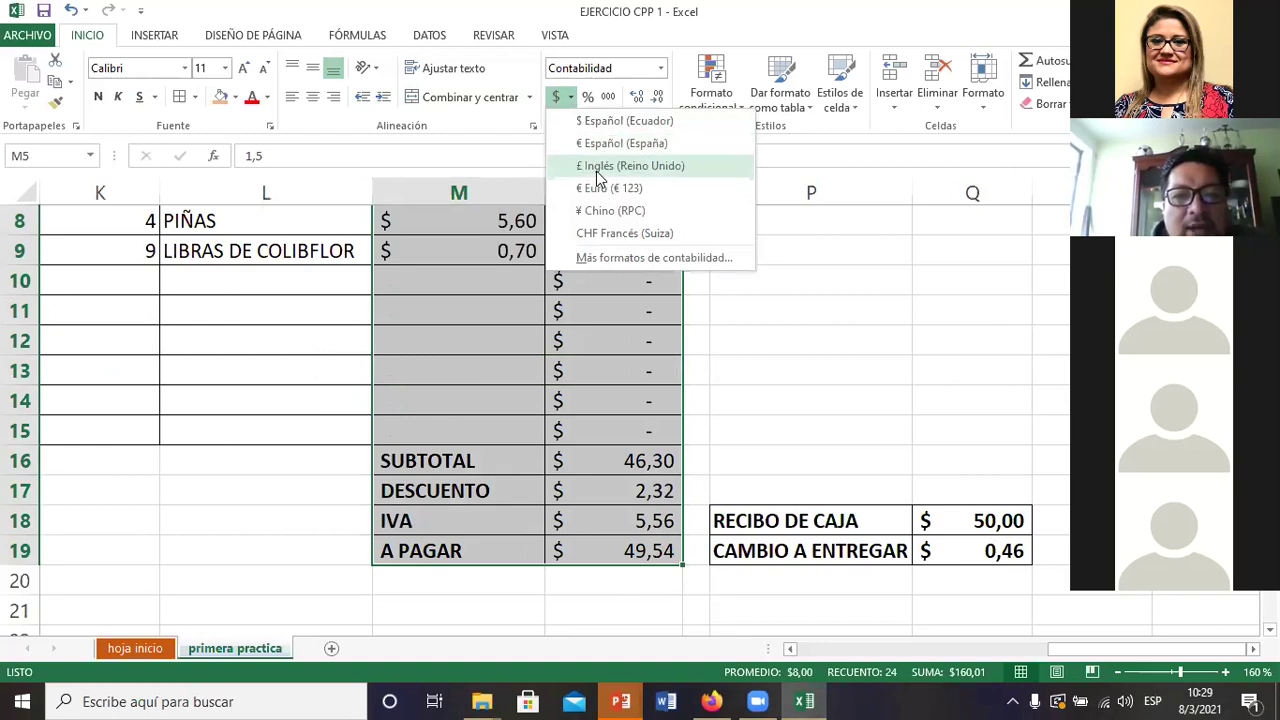
key(Escape)
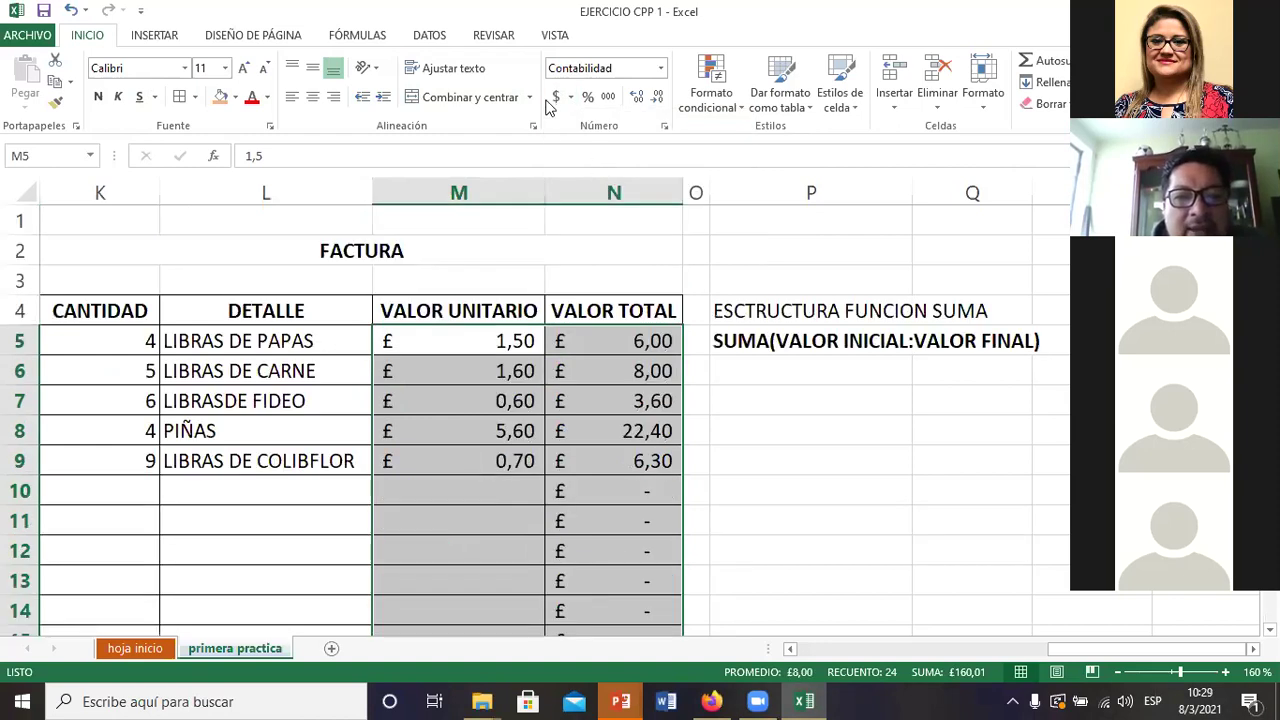
click(569, 97)
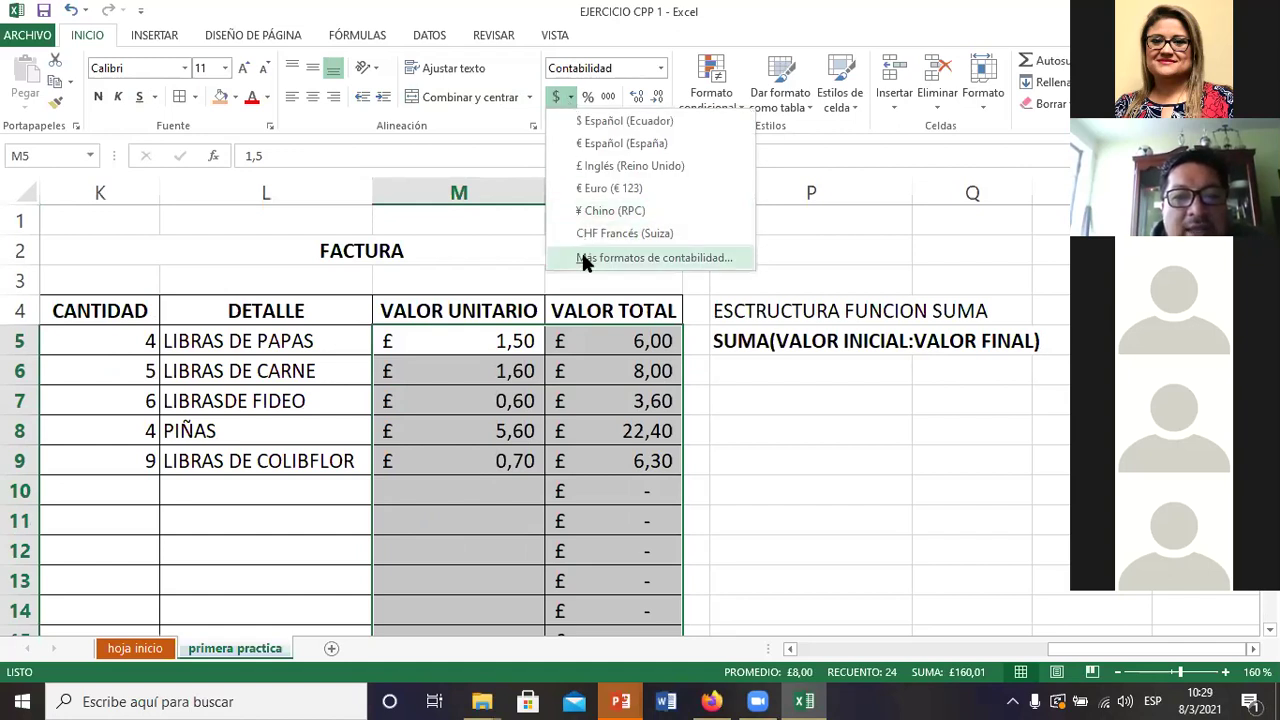
key(Escape)
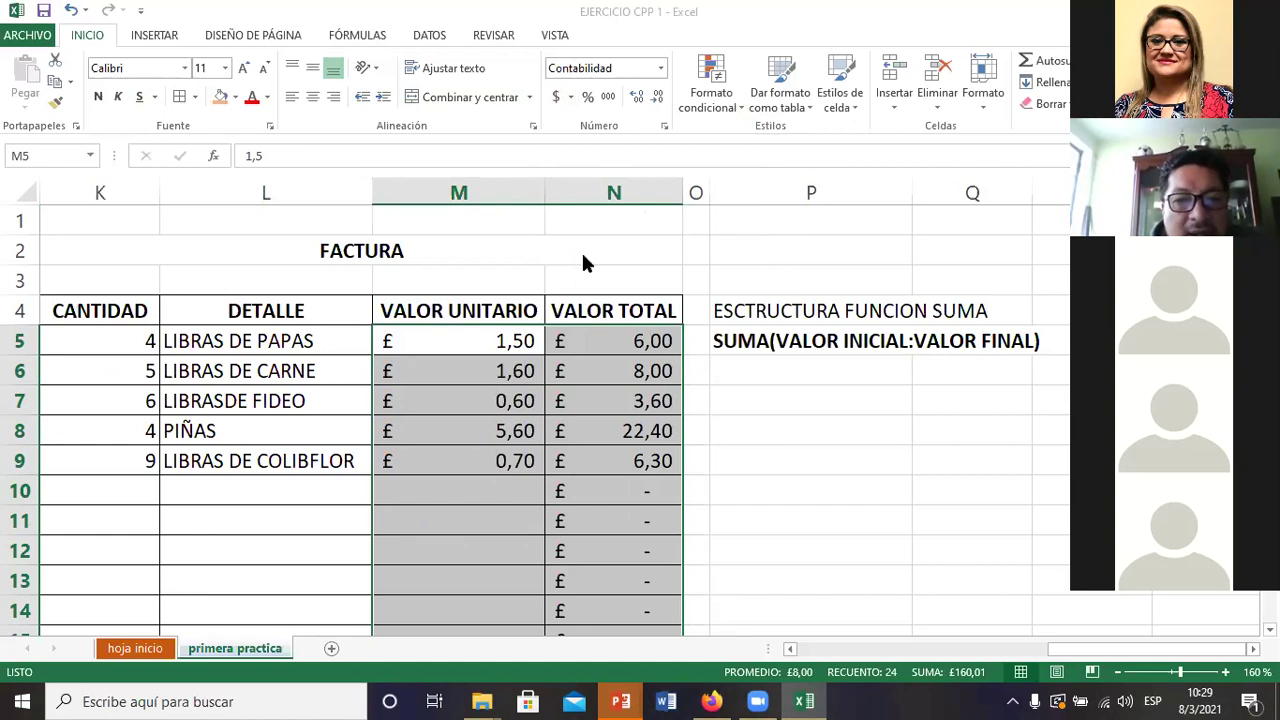
Step: Pick $ Español (Ecuador) from the Contabilidad symbol list
click(588, 236)
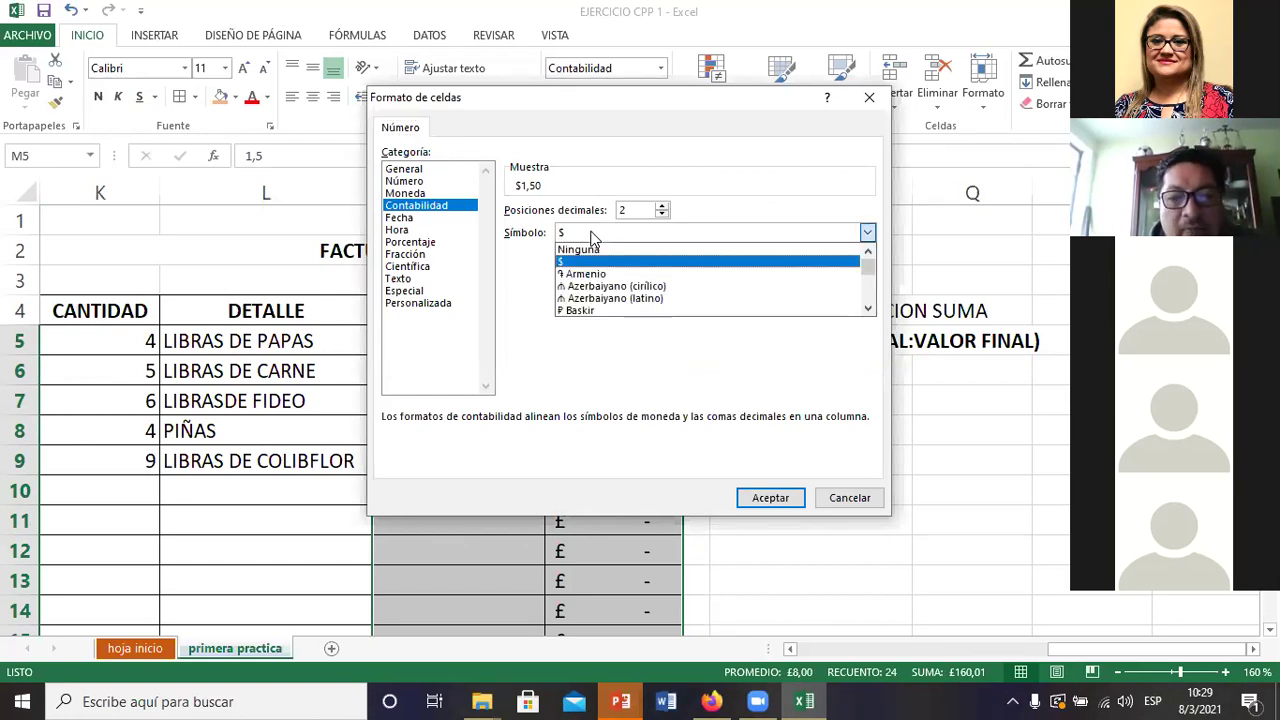
key(e)
key(e)
key(Down)
key(Down)
key(Down)
key(Down)
key(Down)
key(Down)
key(Down)
key(Down)
key(Down)
key(Down)
key(Down)
key(Down)
key(d)
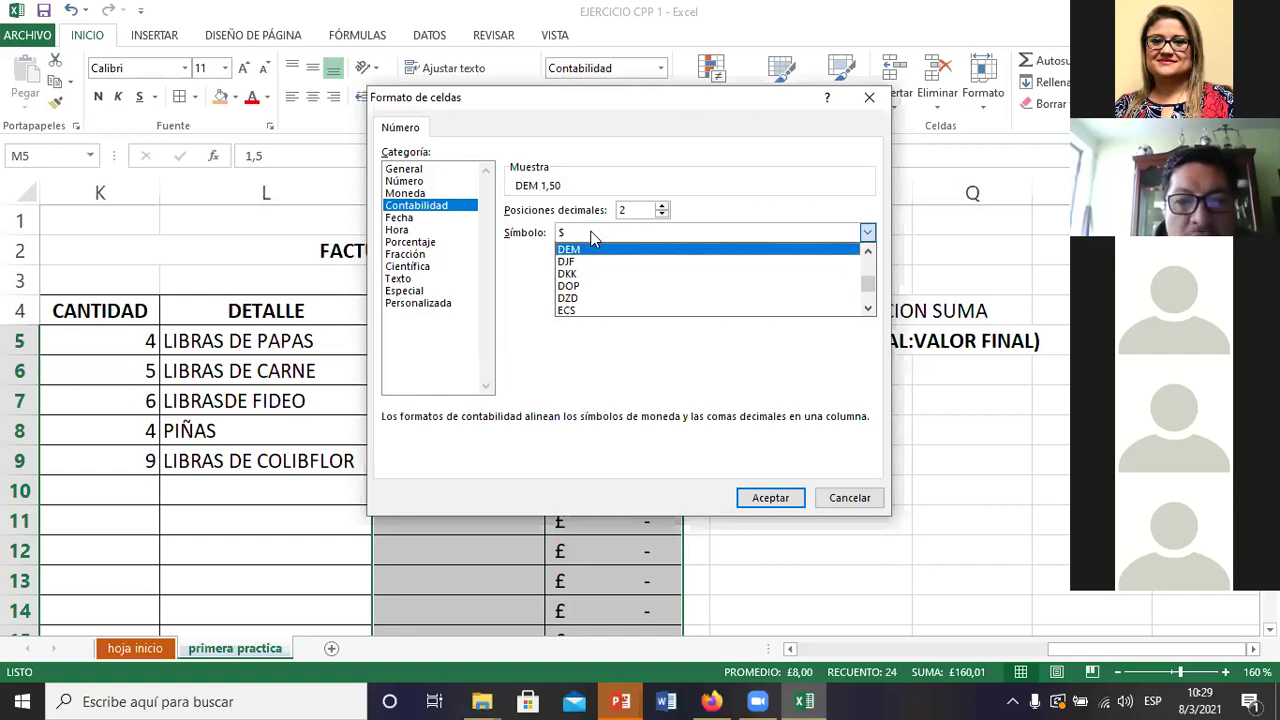
key(Down)
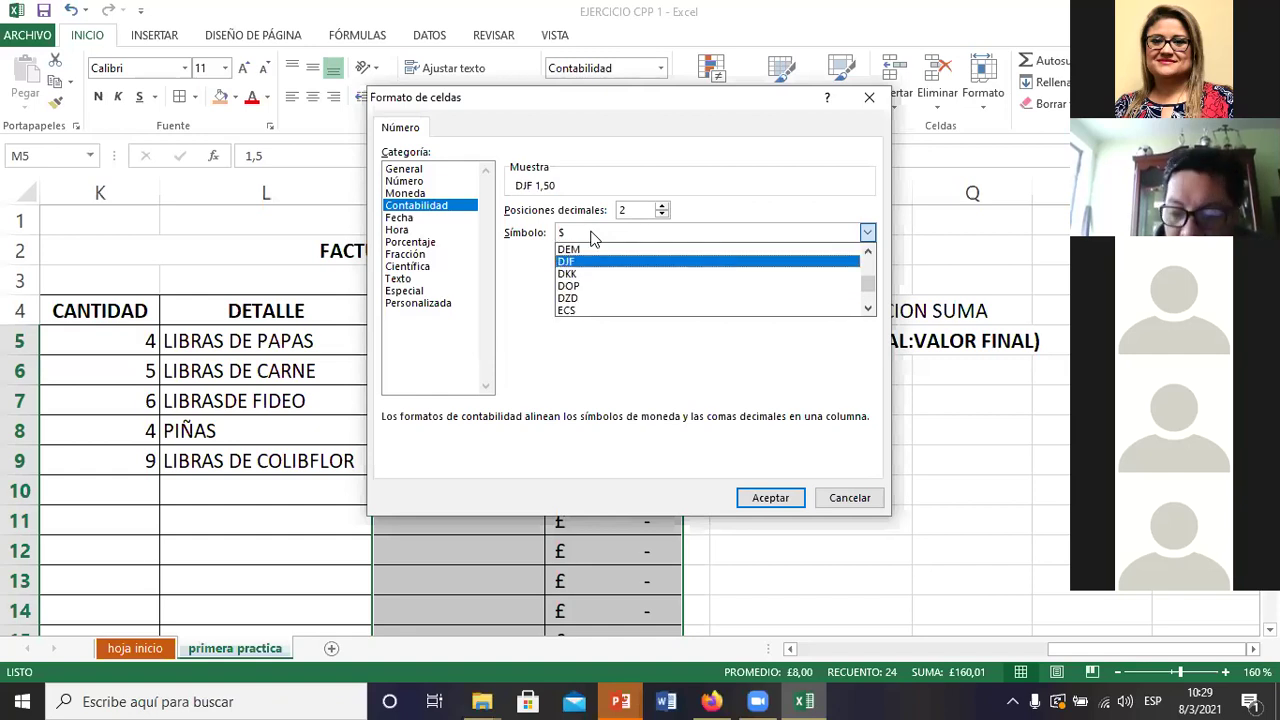
key(Down)
key(Down)
key(Down)
key(Down)
key(Down)
key(Down)
key(Down)
key(Down)
key(Down)
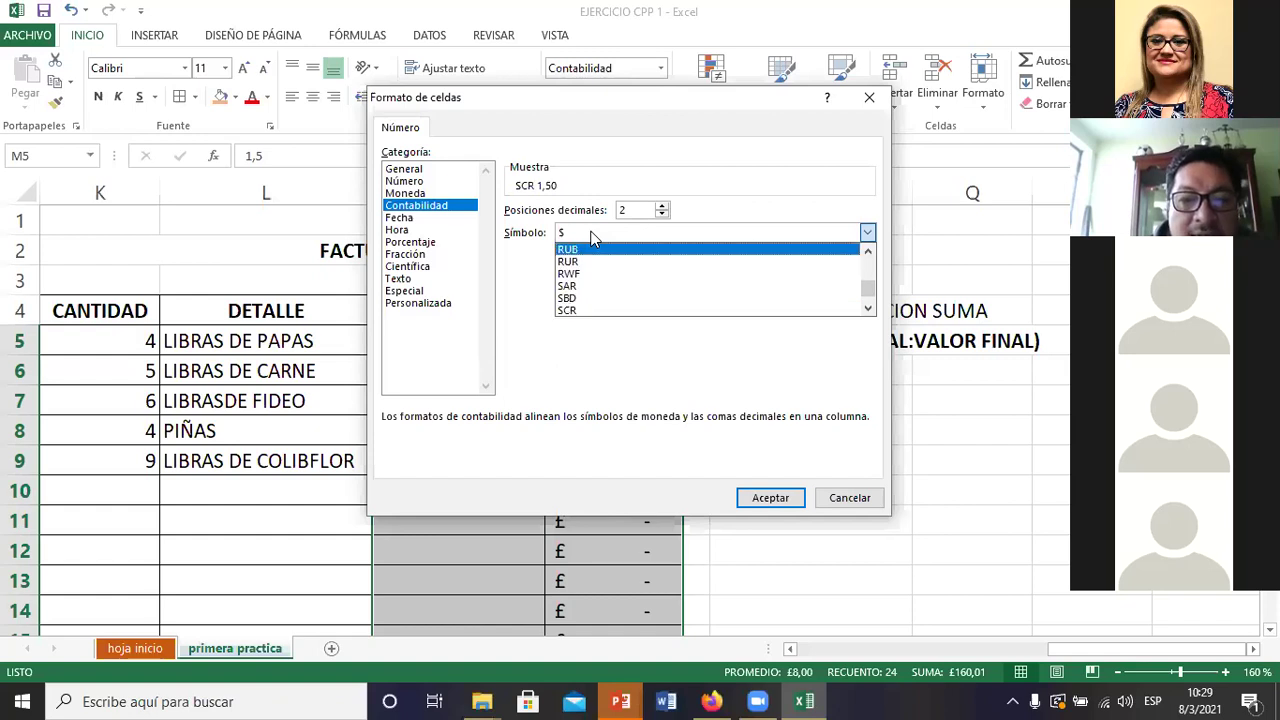
drag(591, 237, 591, 237)
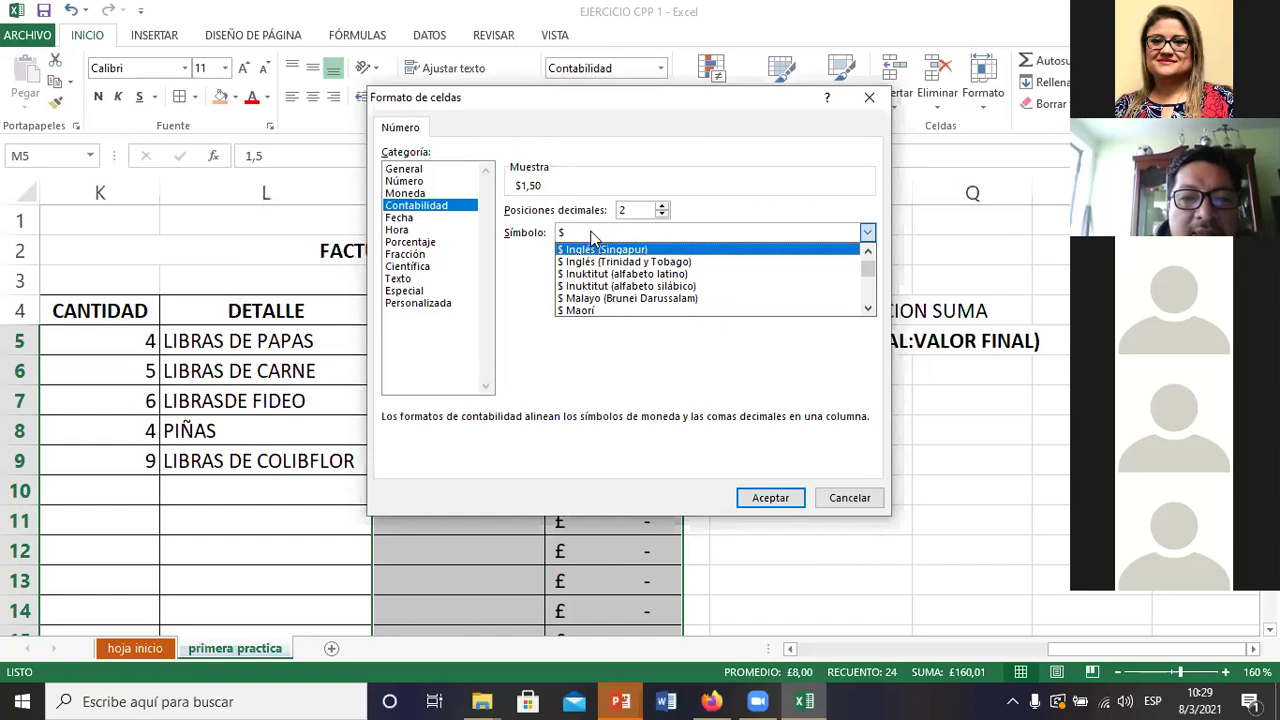
key(Down)
key(Down)
key(Down)
key(Down)
key(Down)
key(Down)
key(Down)
key(Down)
key(Down)
key(Down)
key(Down)
key(Down)
key(Down)
key(Down)
key(Down)
key(Down)
key(Down)
key(Down)
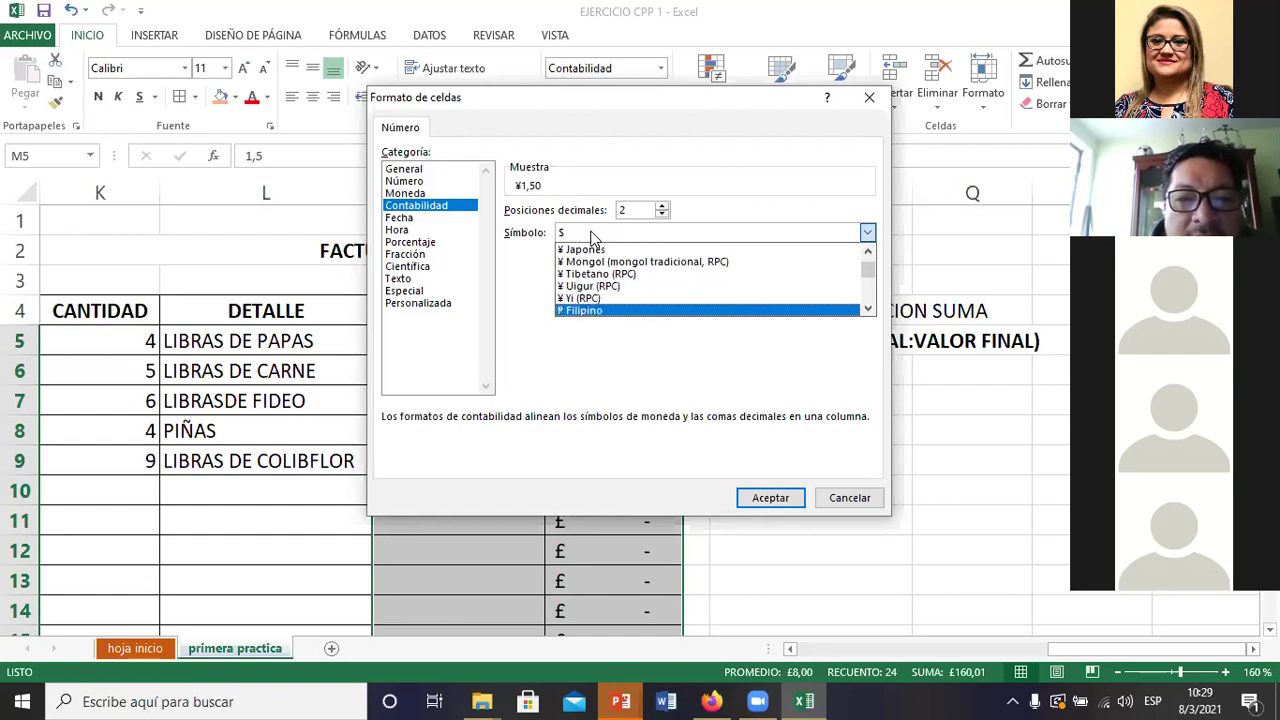
key(Down)
key(Down)
key(Down)
key(Down)
key(Down)
key(Down)
key(Down)
key(Up)
key(Up)
key(Up)
key(Down)
key(Down)
key(Down)
key(Down)
key(Down)
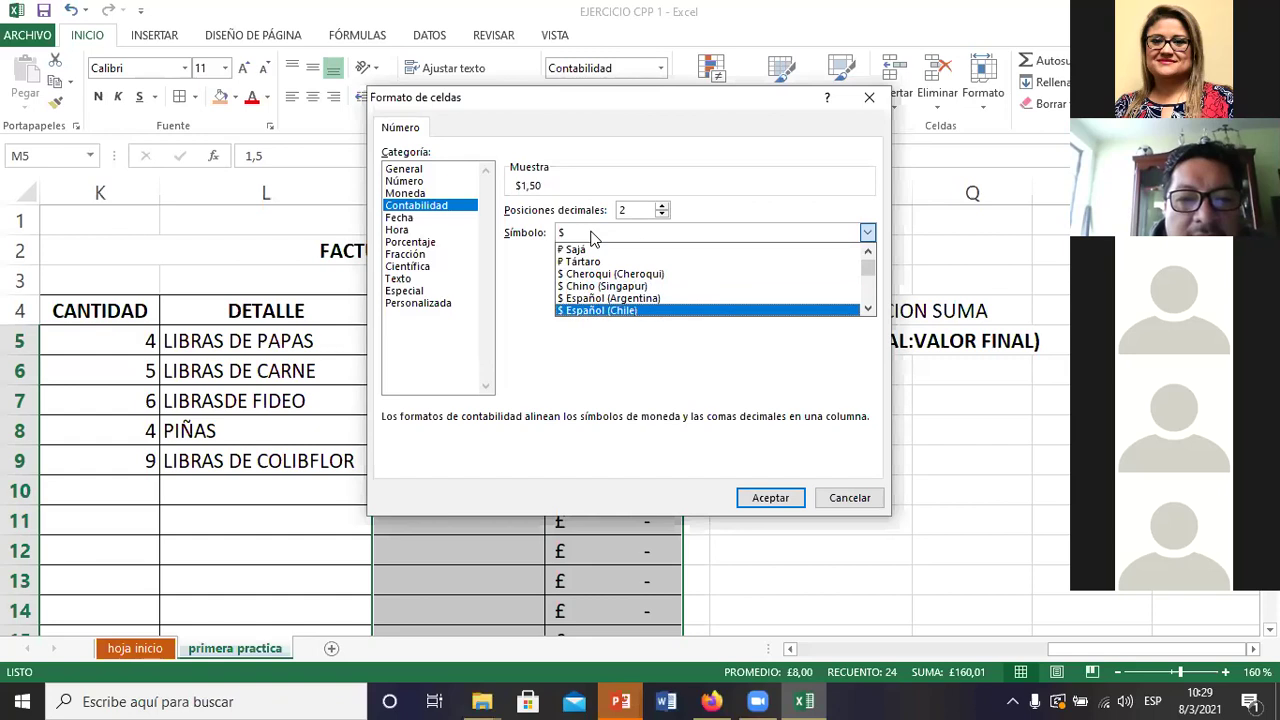
key(Down)
key(Down)
key(Down)
key(Return)
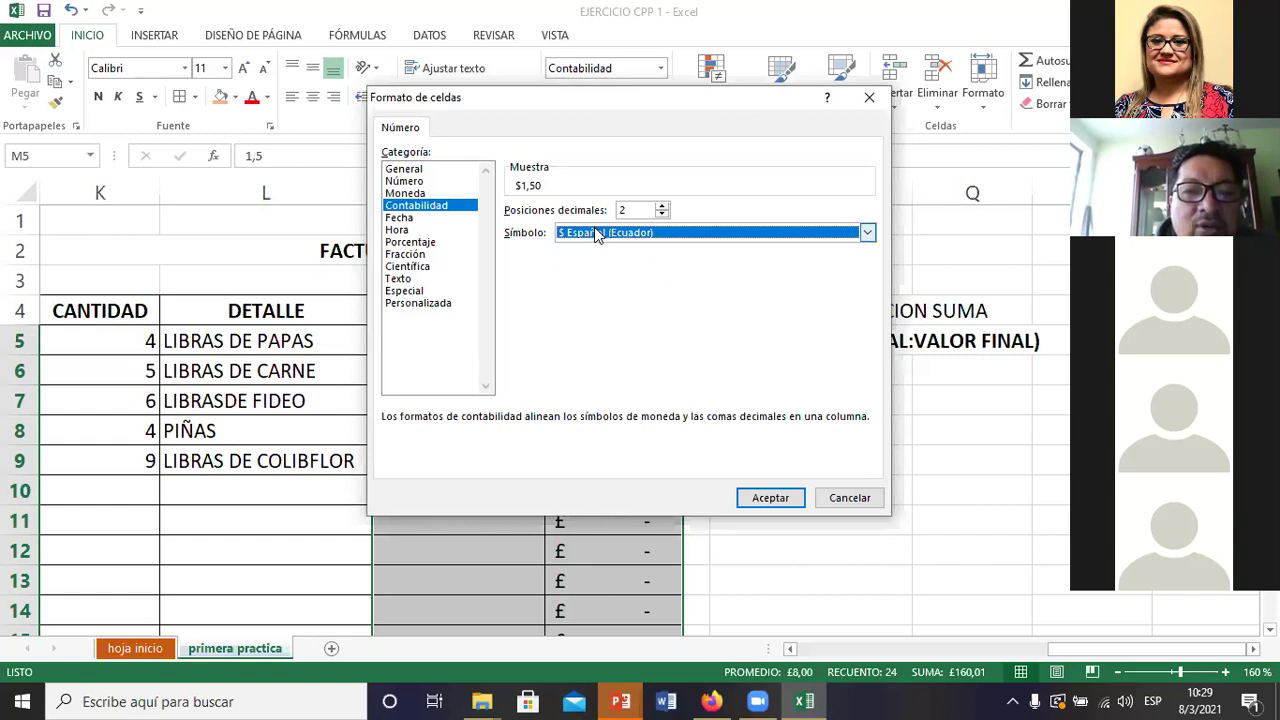
Step: Keep the Ecuador dollar symbol with 2 decimals, previewing $1,50, and apply it
click(597, 232)
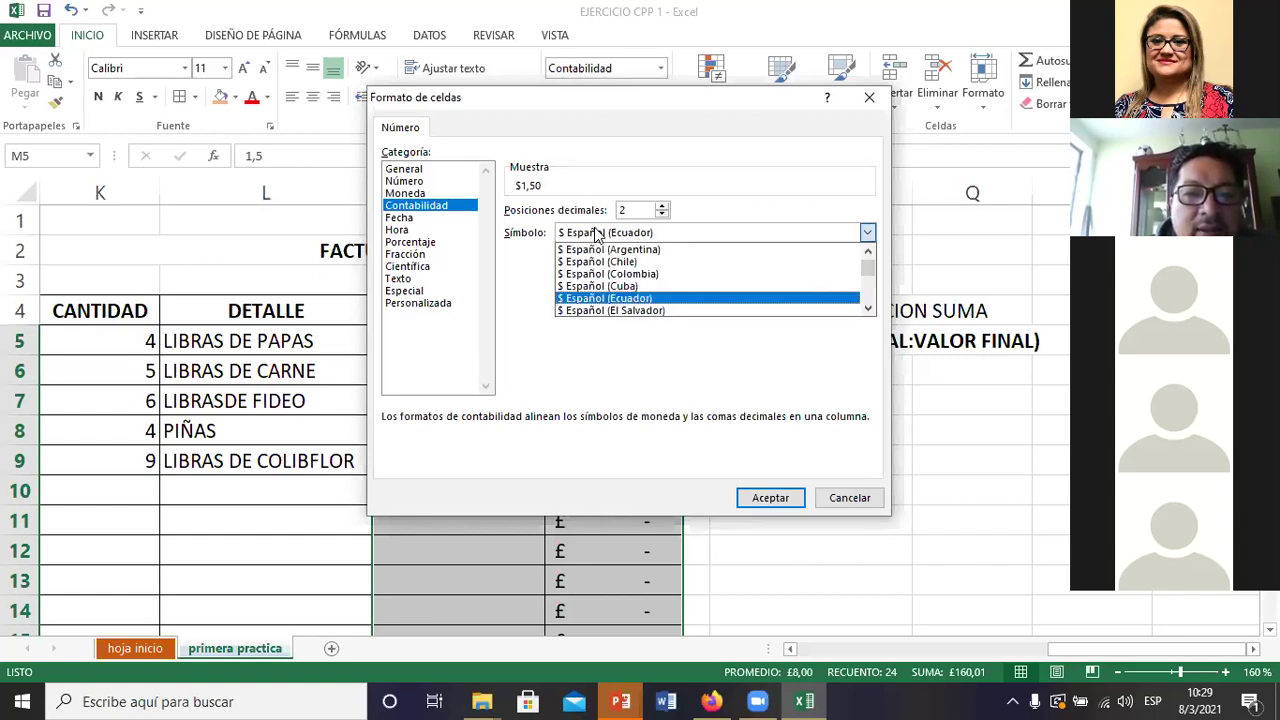
click(597, 232)
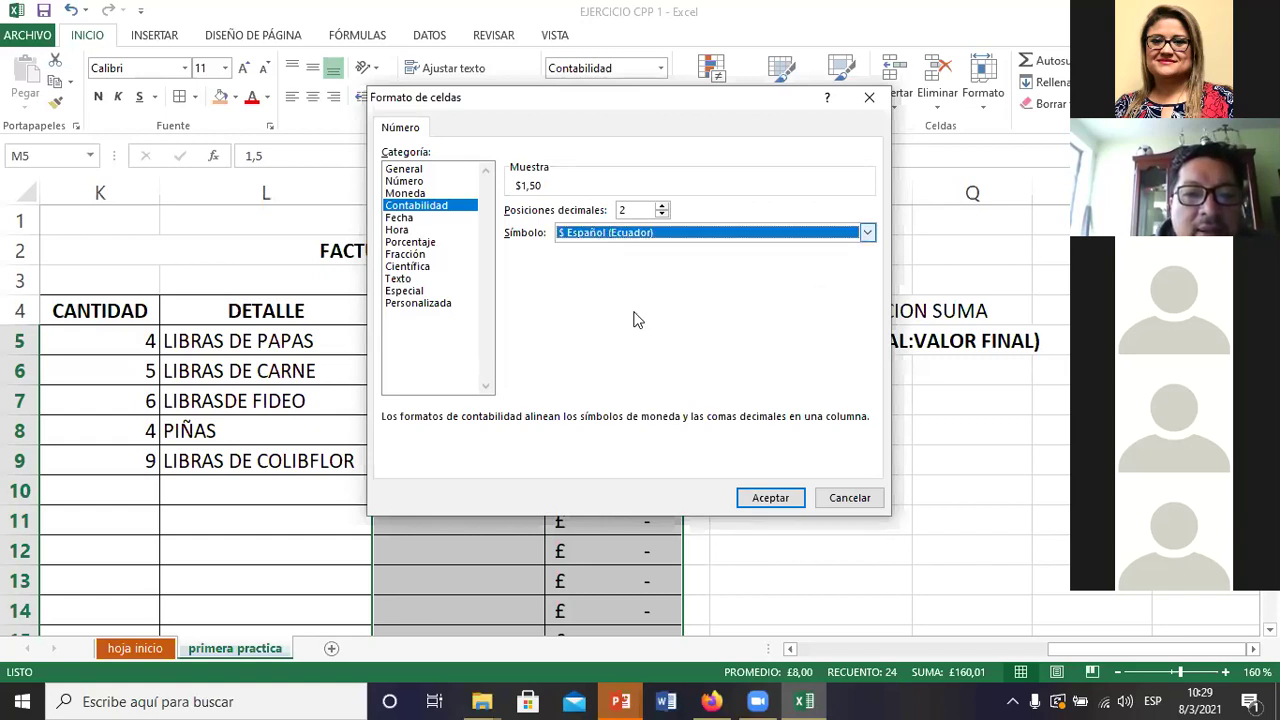
click(760, 498)
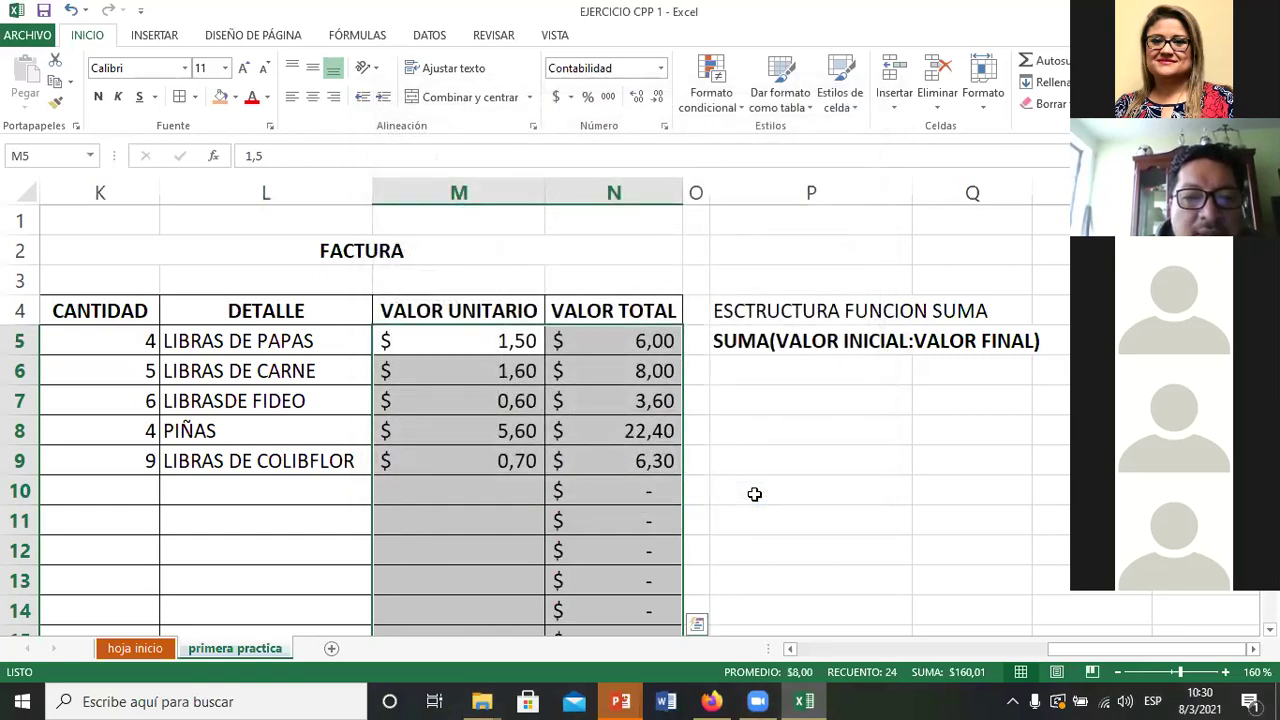
Step: Apply the € Euro (€ 123) accounting format to the invoice amounts
click(570, 99)
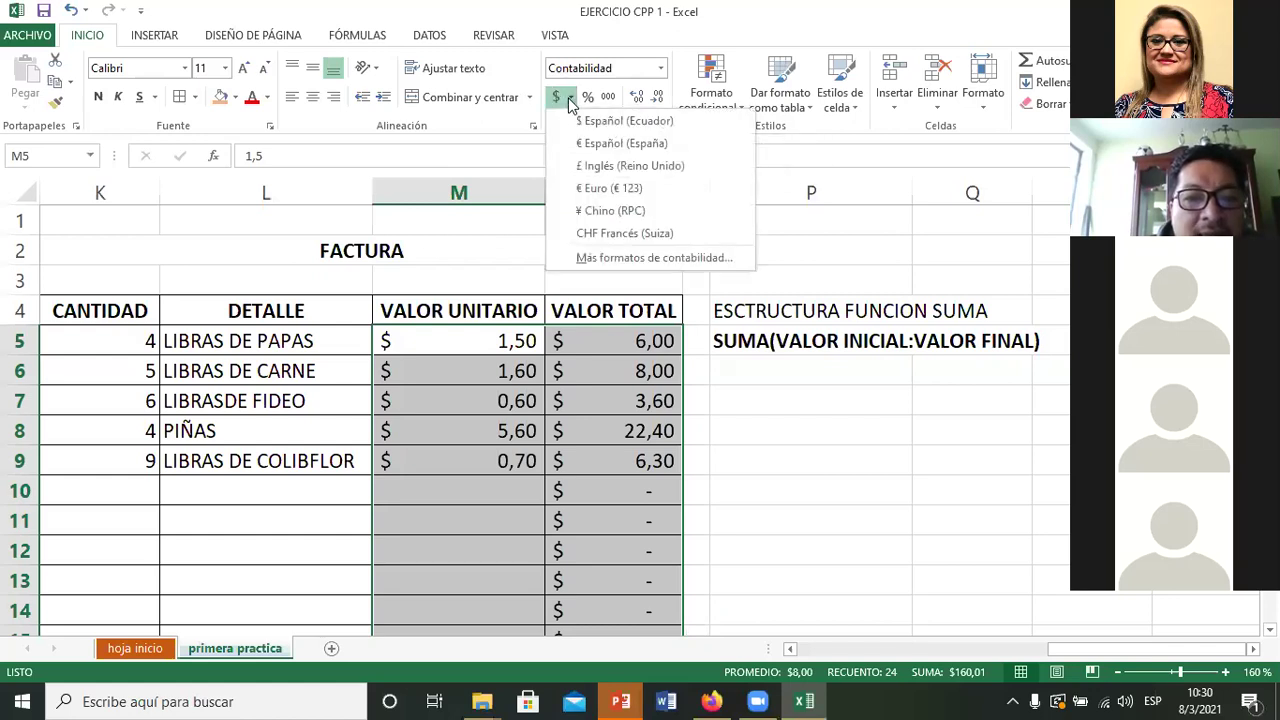
click(581, 186)
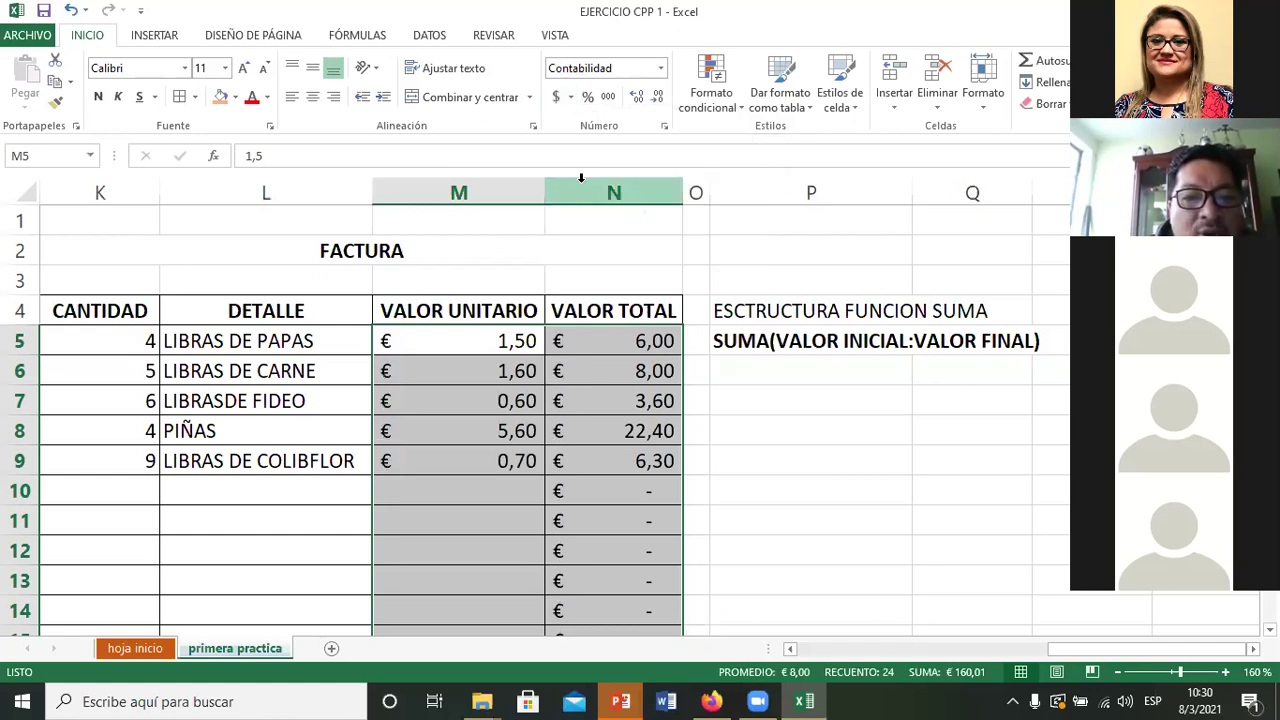
click(570, 99)
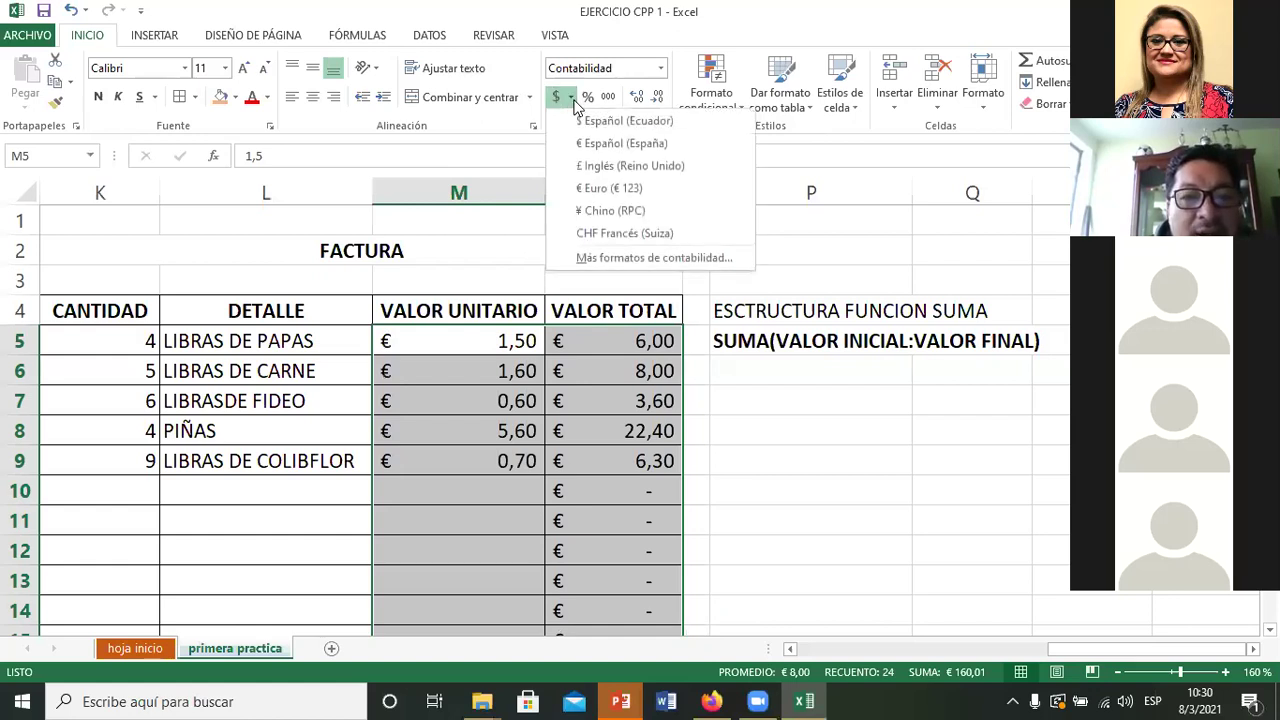
click(594, 258)
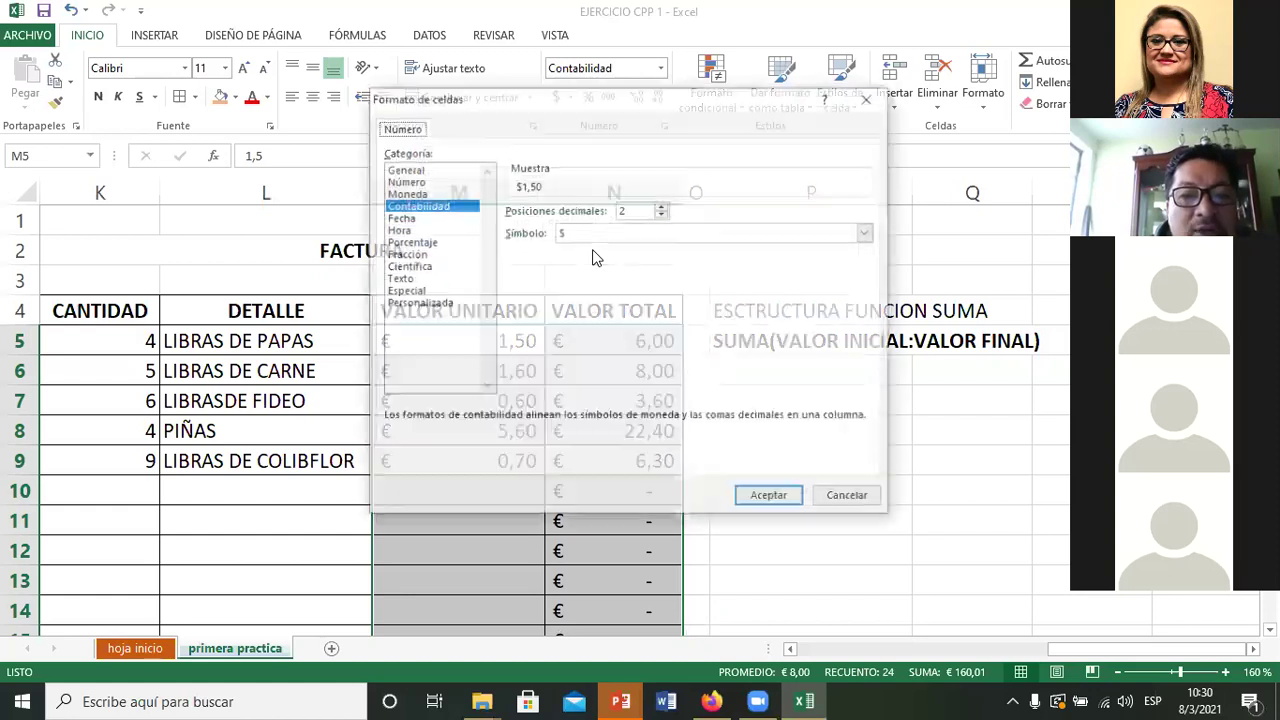
Step: Choose $ Español (Ecuador) in the Accounting symbol list and apply it to the amounts
click(597, 234)
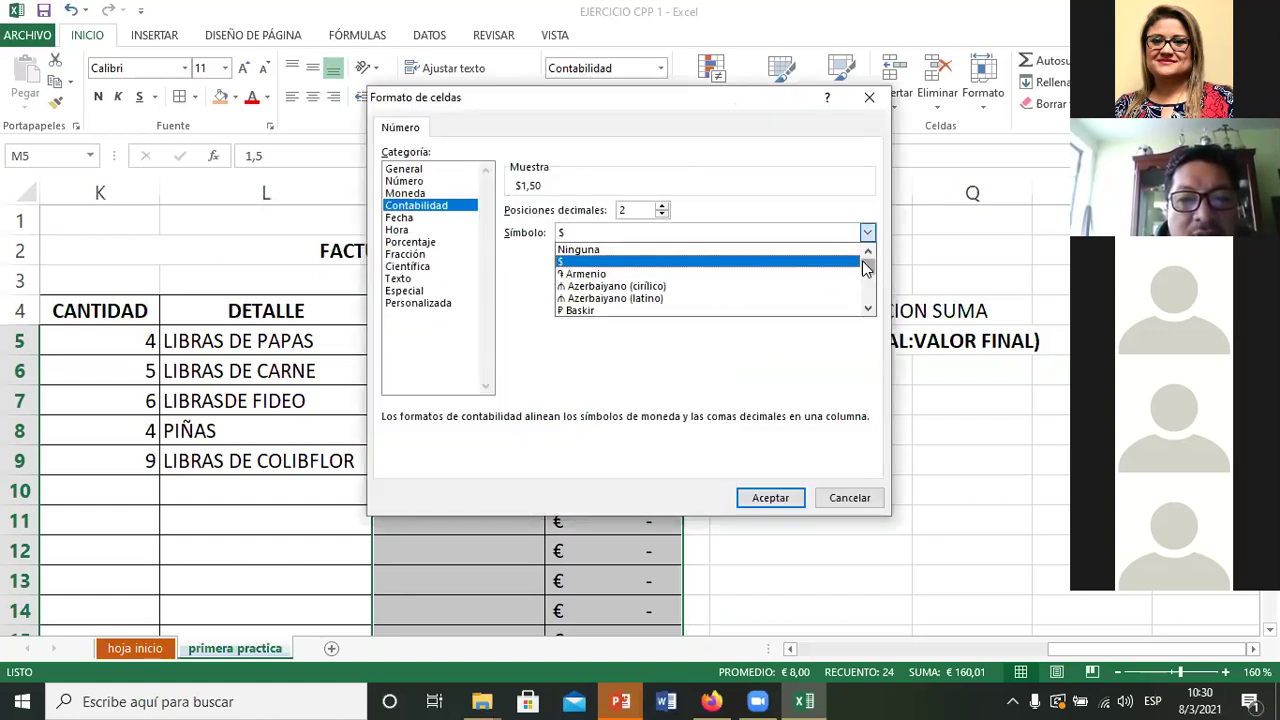
drag(866, 270, 866, 272)
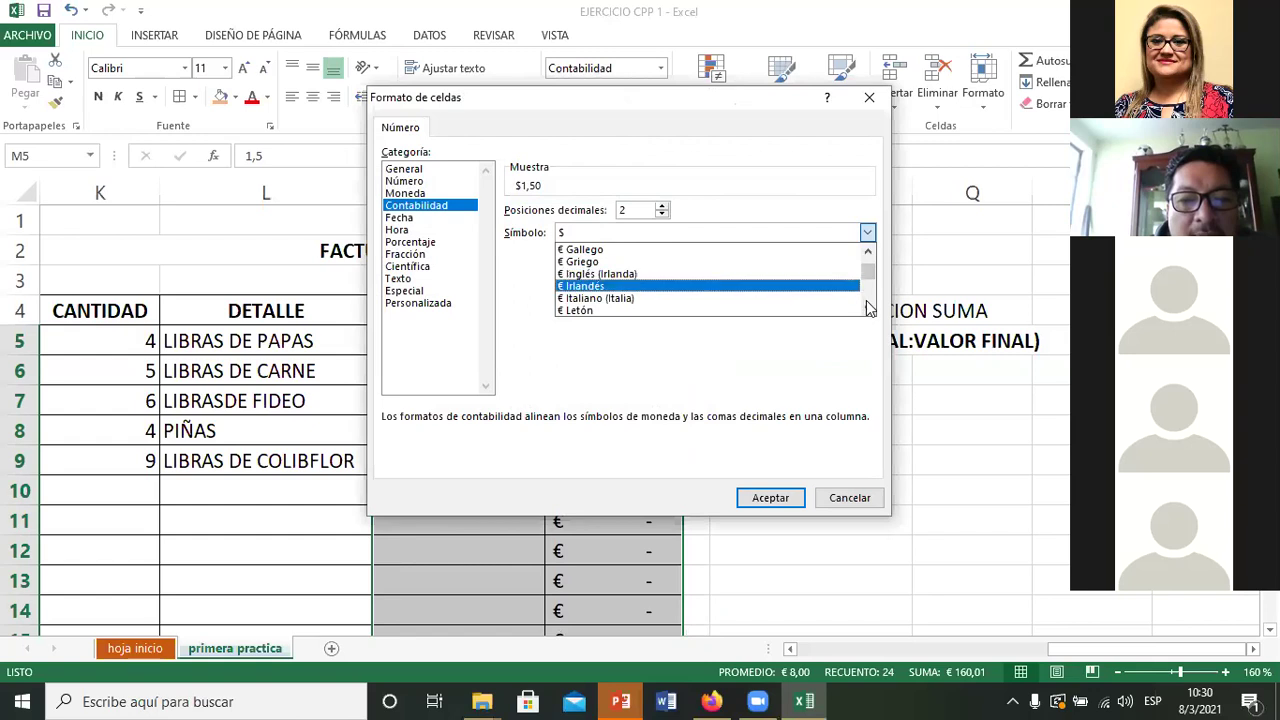
click(867, 309)
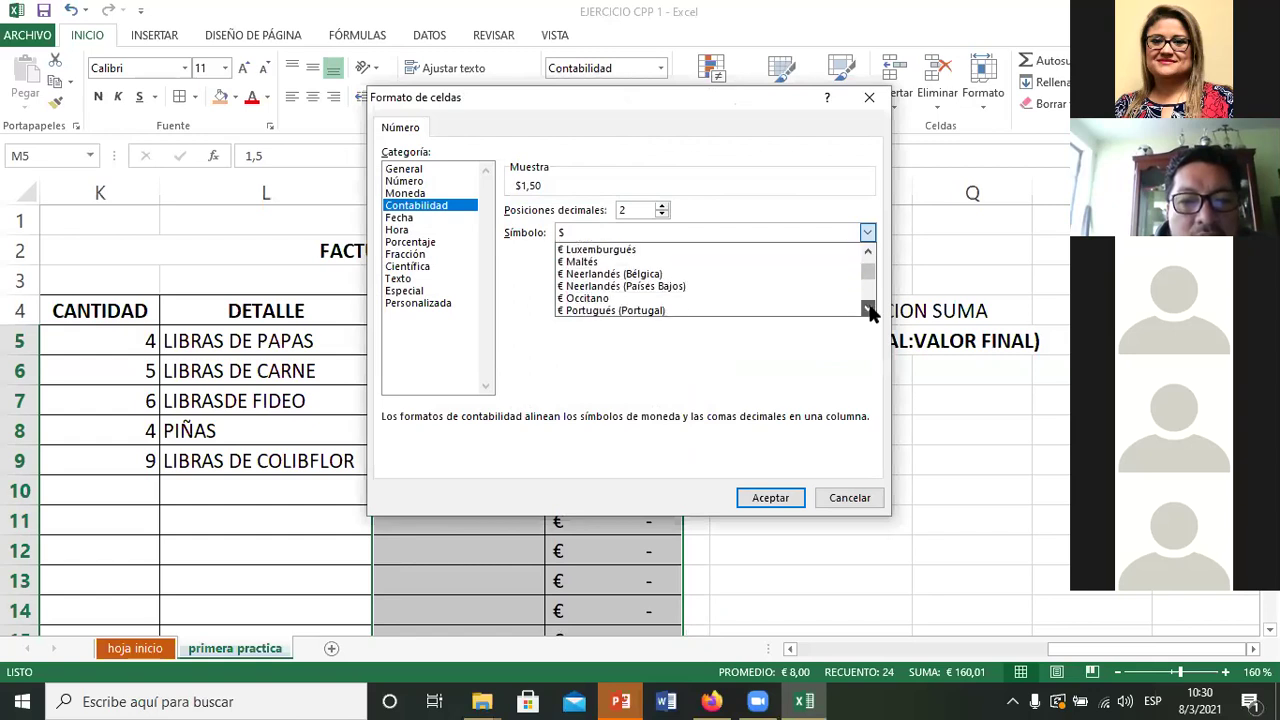
click(867, 309)
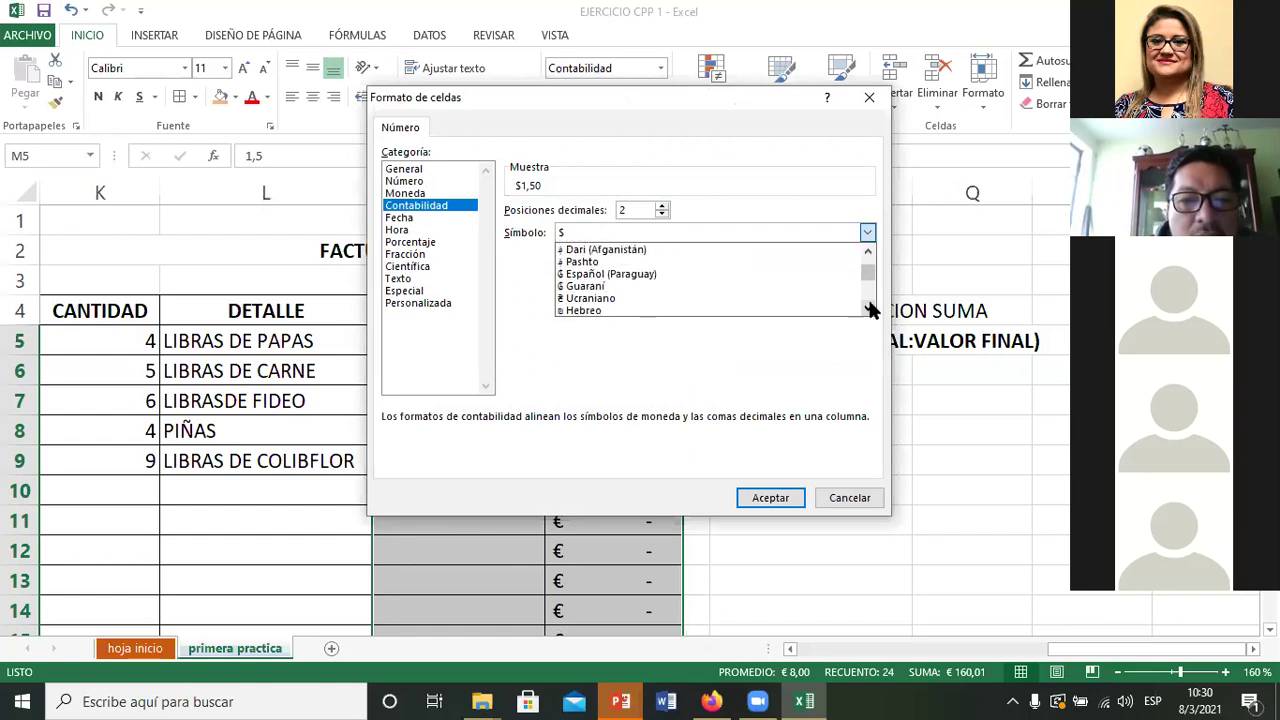
click(868, 254)
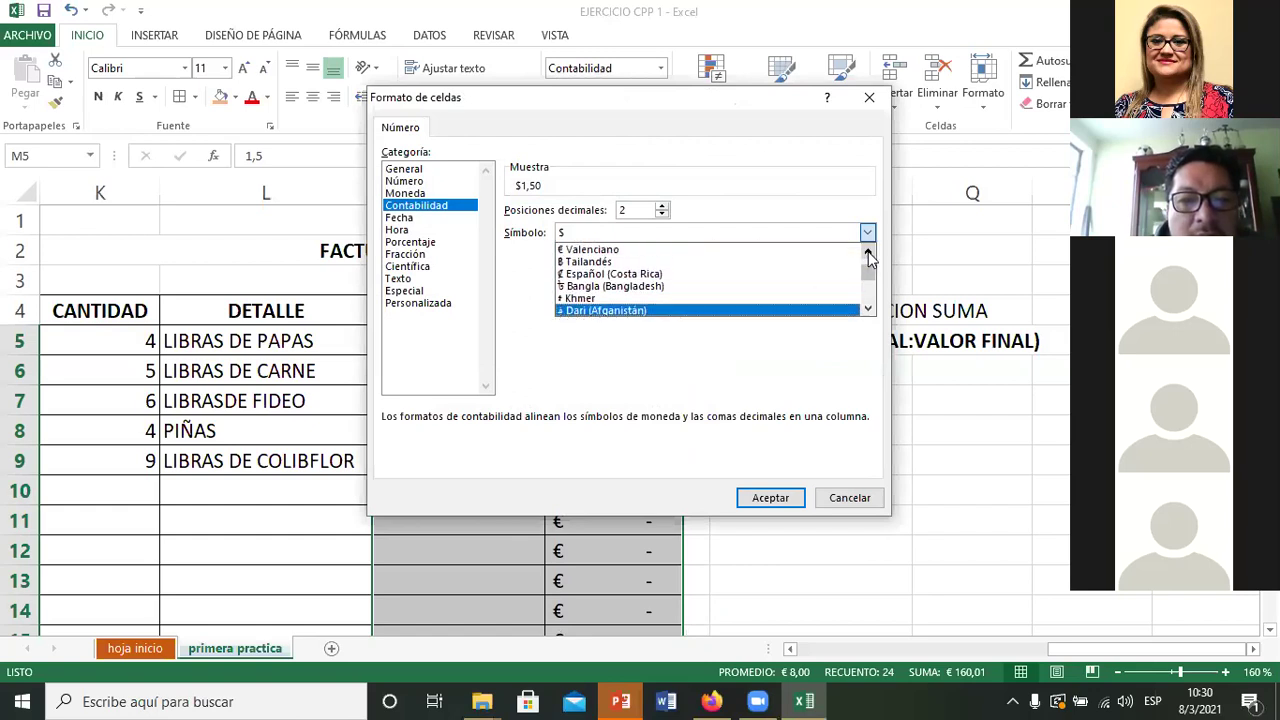
click(868, 254)
click(868, 254)
click(868, 254)
click(868, 254)
click(868, 254)
click(868, 254)
click(868, 254)
click(868, 254)
click(868, 254)
click(868, 254)
click(868, 254)
click(868, 254)
click(868, 254)
click(868, 254)
click(868, 254)
click(868, 254)
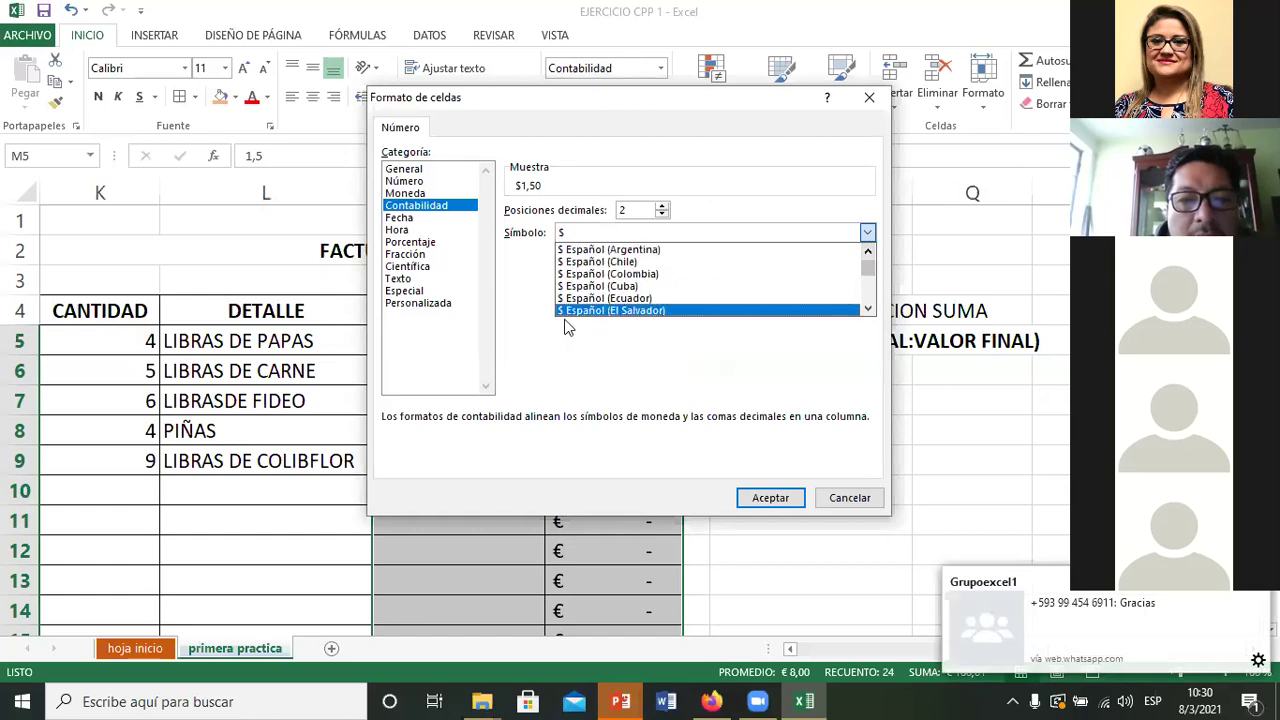
click(585, 298)
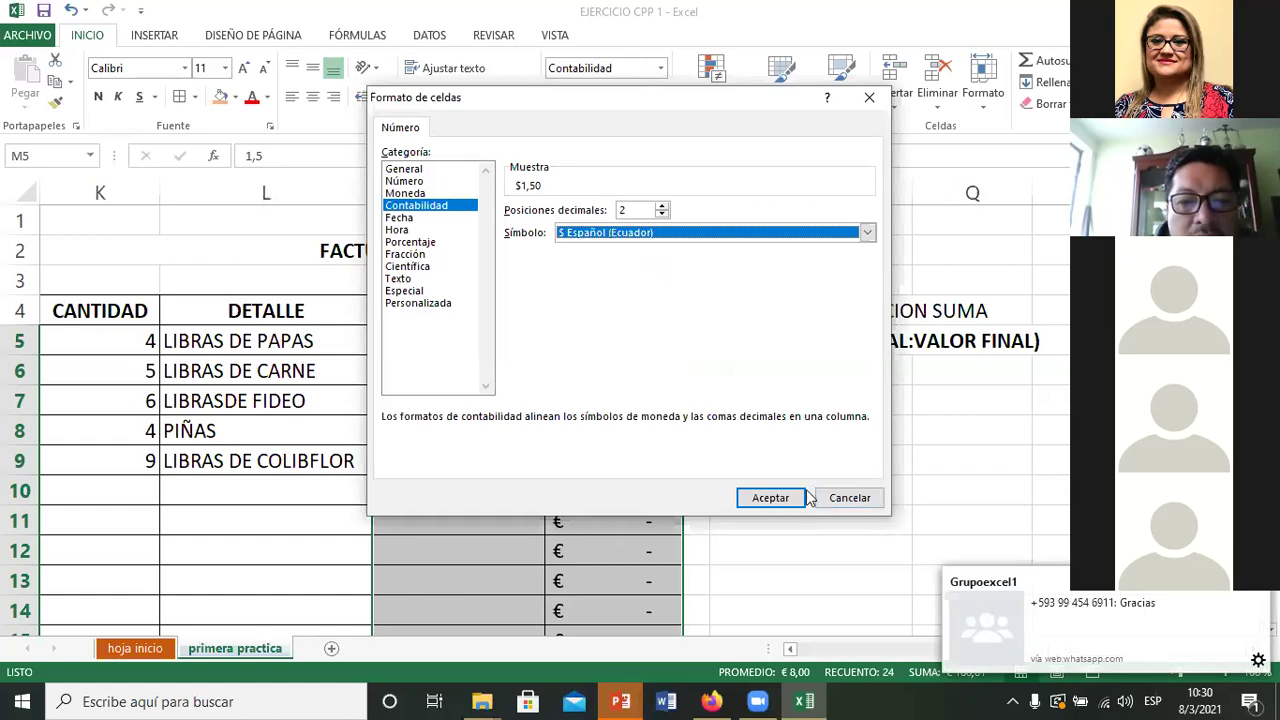
click(757, 494)
click(788, 492)
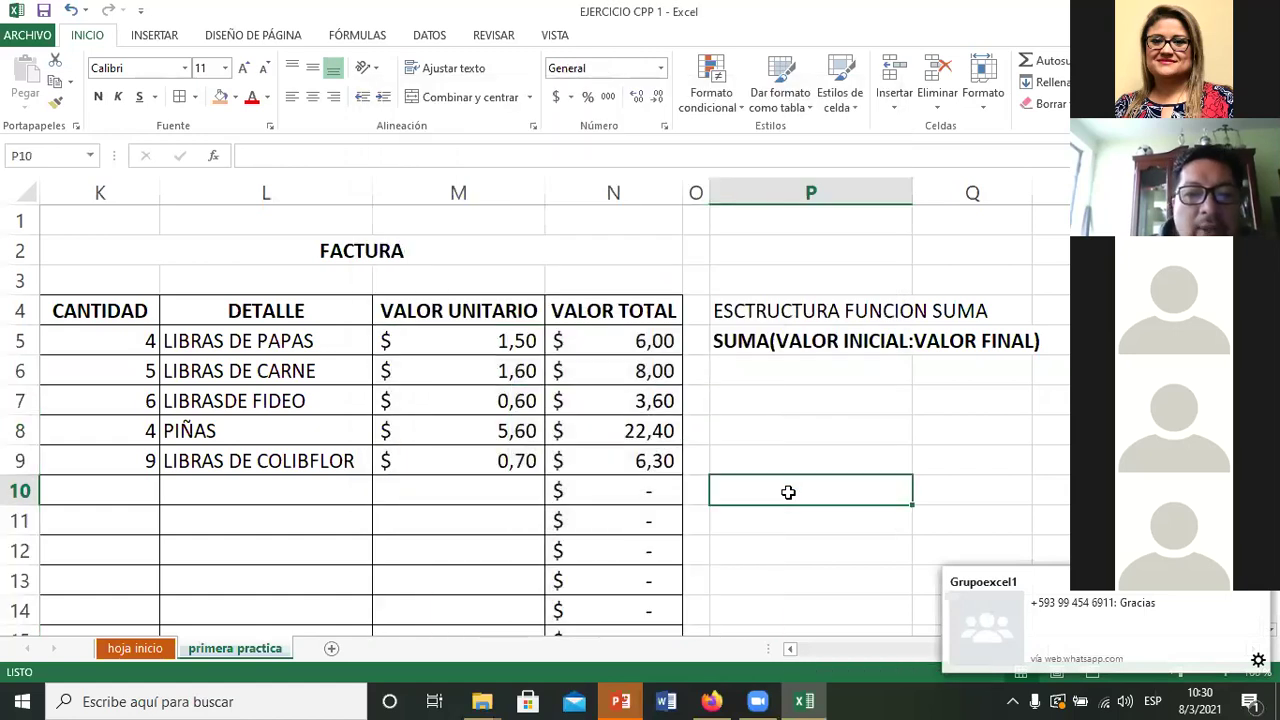
key(Down)
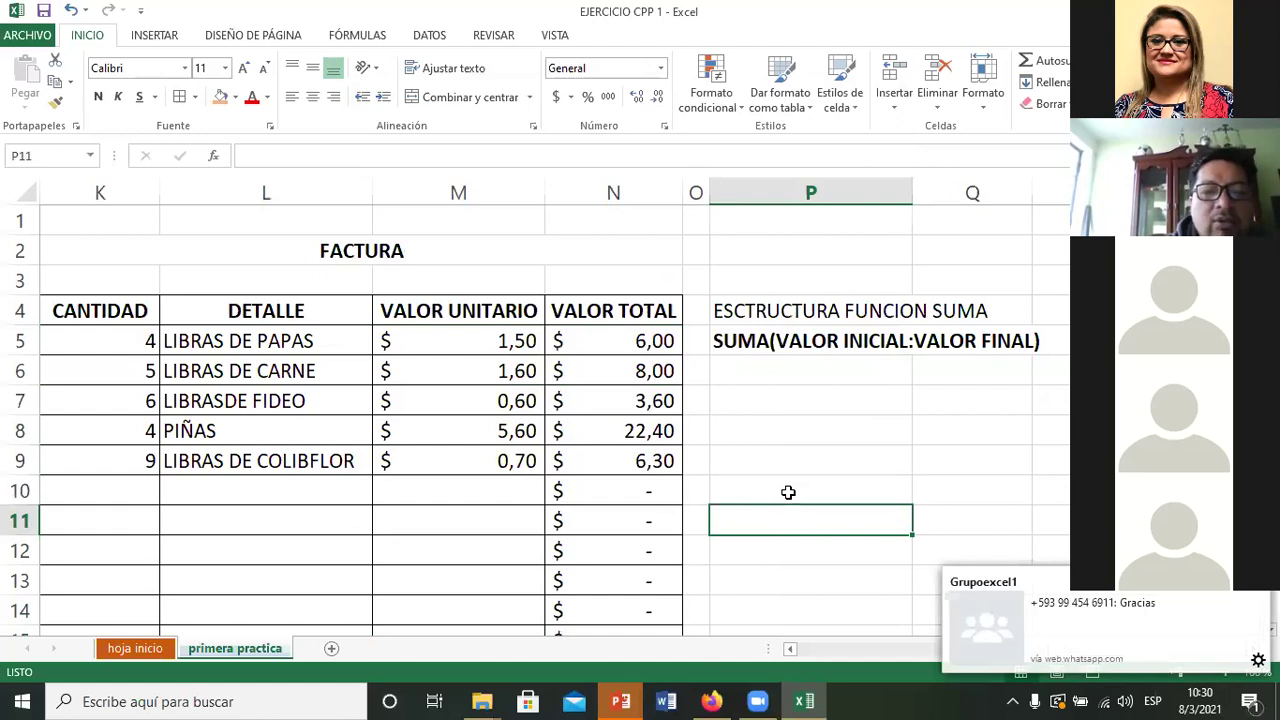
key(Down)
key(Down)
key(Down)
key(Down)
key(Down)
key(Down)
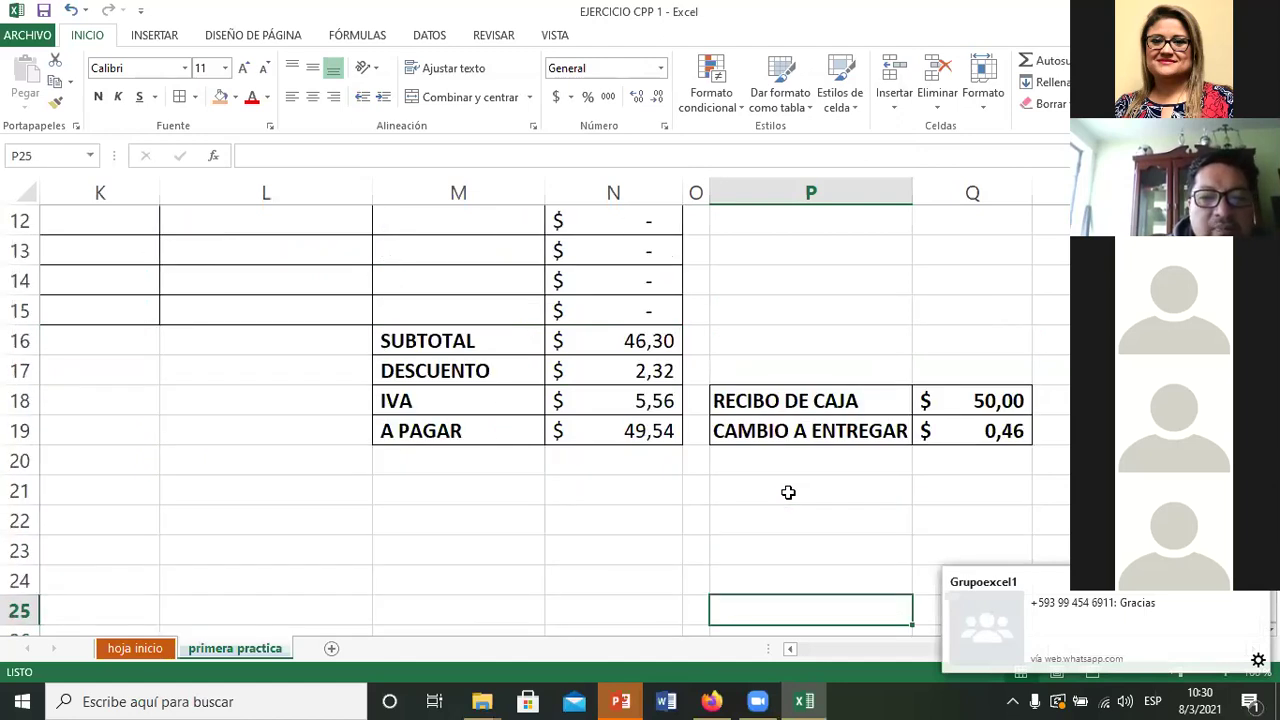
key(Left)
key(Up)
key(Left)
key(Up)
key(Up)
key(Up)
key(Up)
key(Up)
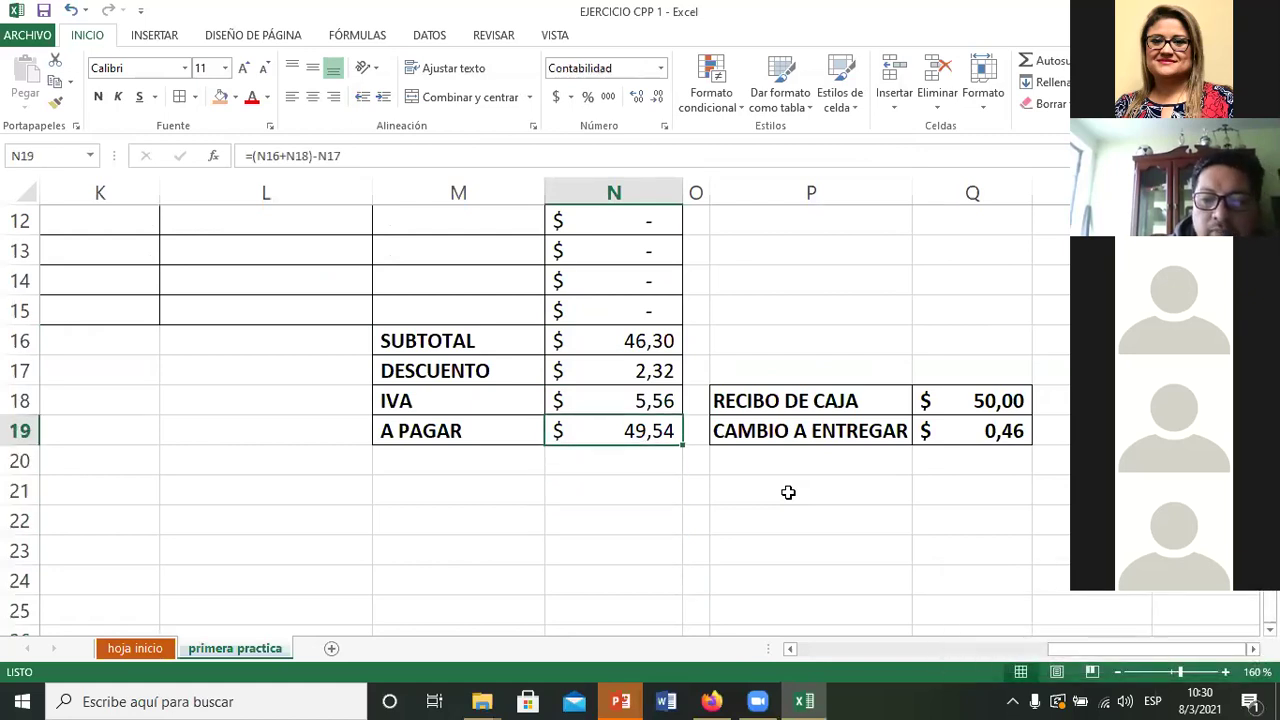
key(Up)
key(Down)
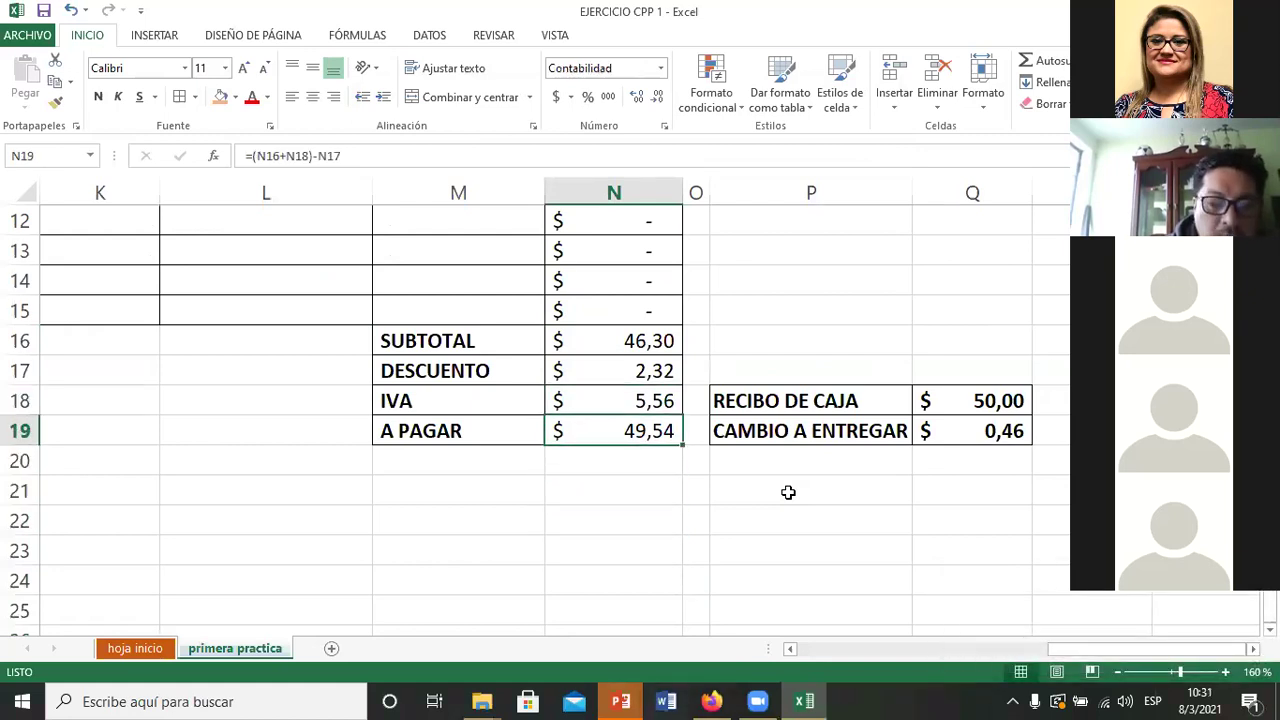
key(ctrl+Up)
key(ctrl+Up)
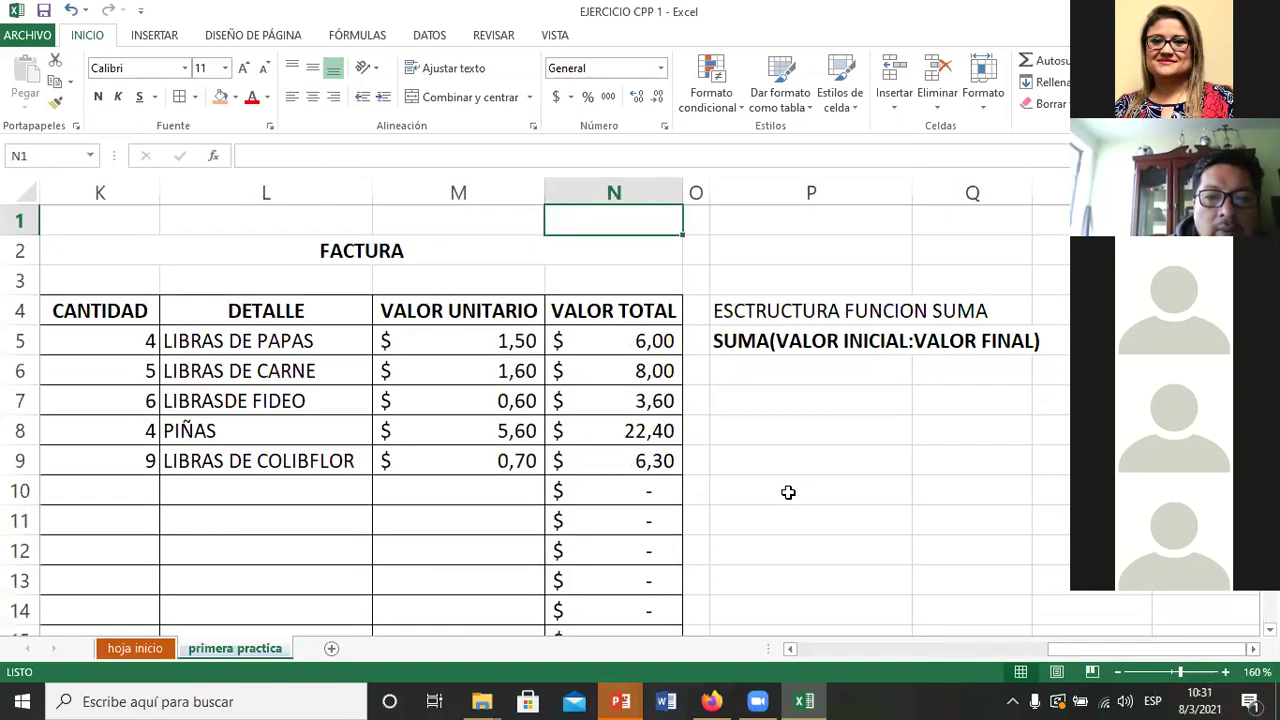
key(Down)
key(Down)
key(Down)
key(Left)
key(shift+Right)
key(shift+Down)
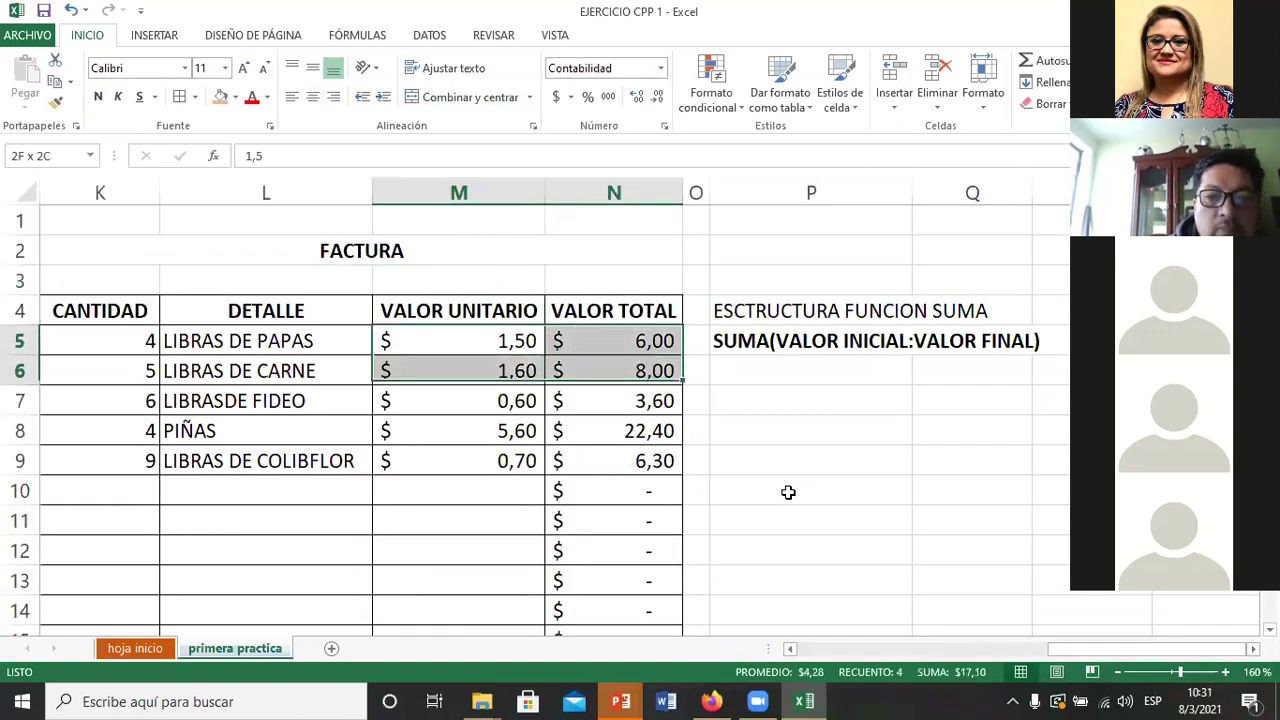
key(shift+Down)
key(shift+Down)
key(shift+Down)
key(shift+Down)
key(shift+Down)
key(shift+Down)
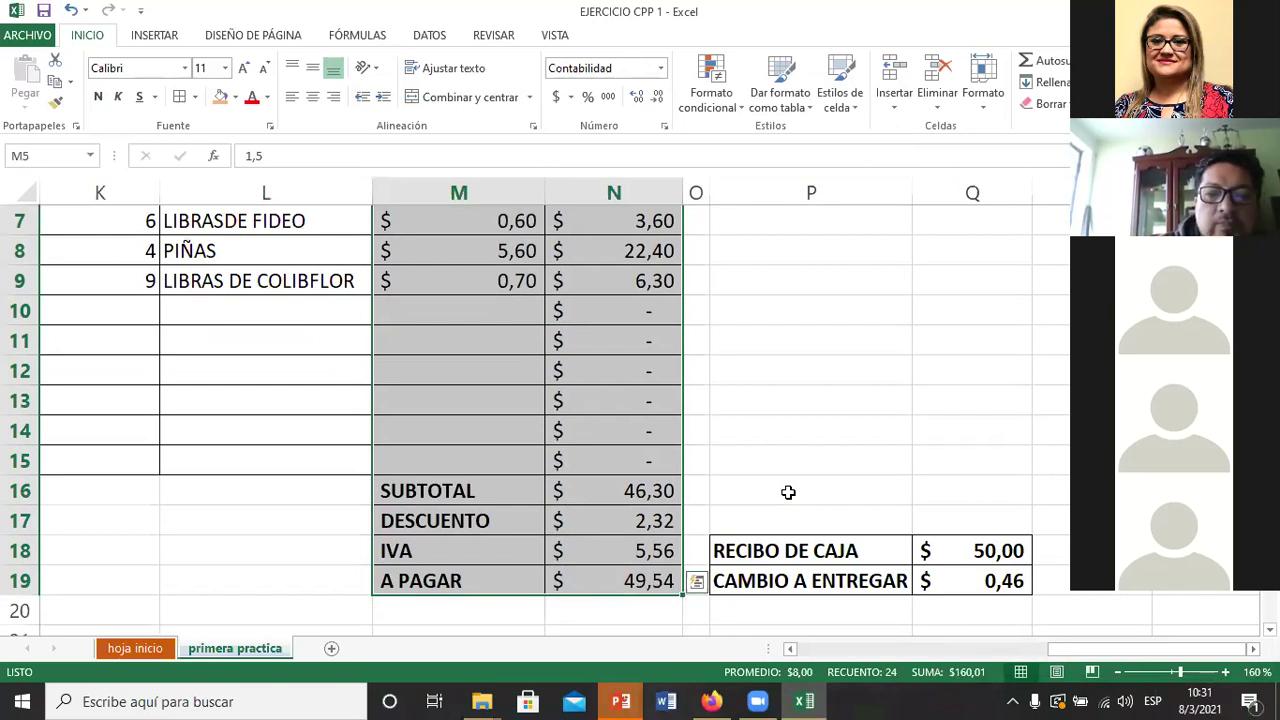
scroll(788, 492, up, 2)
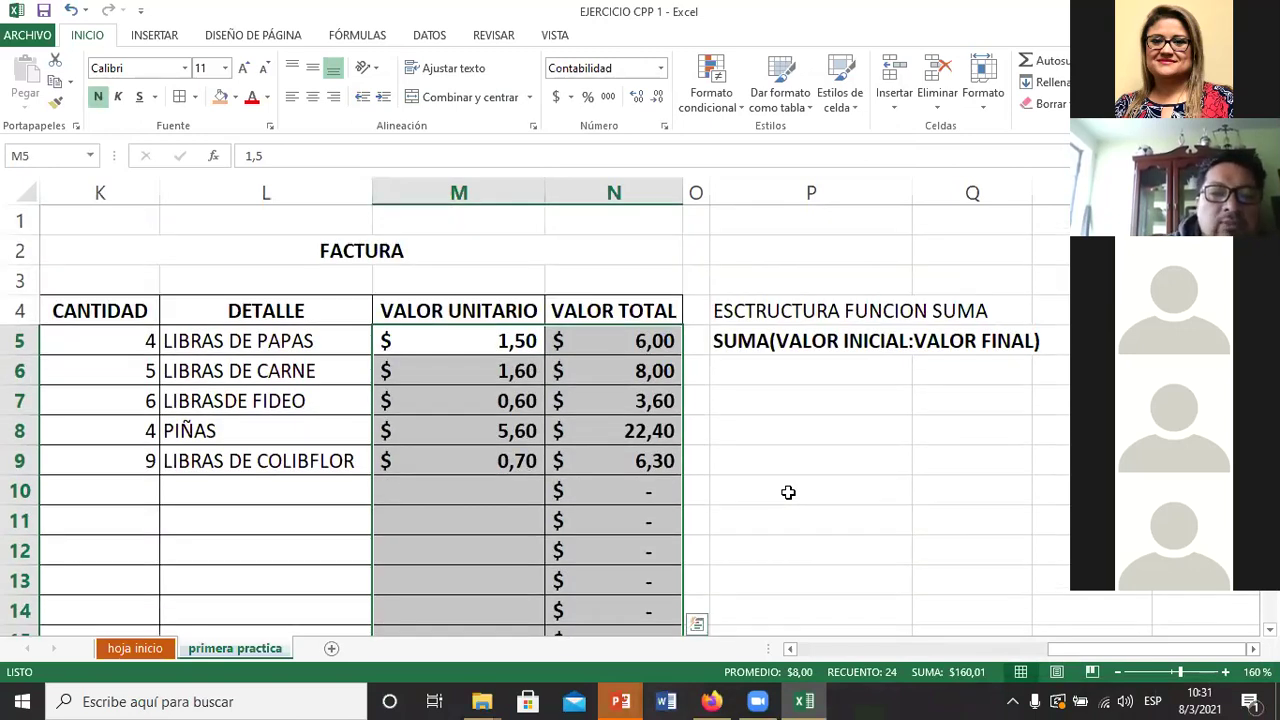
key(Right)
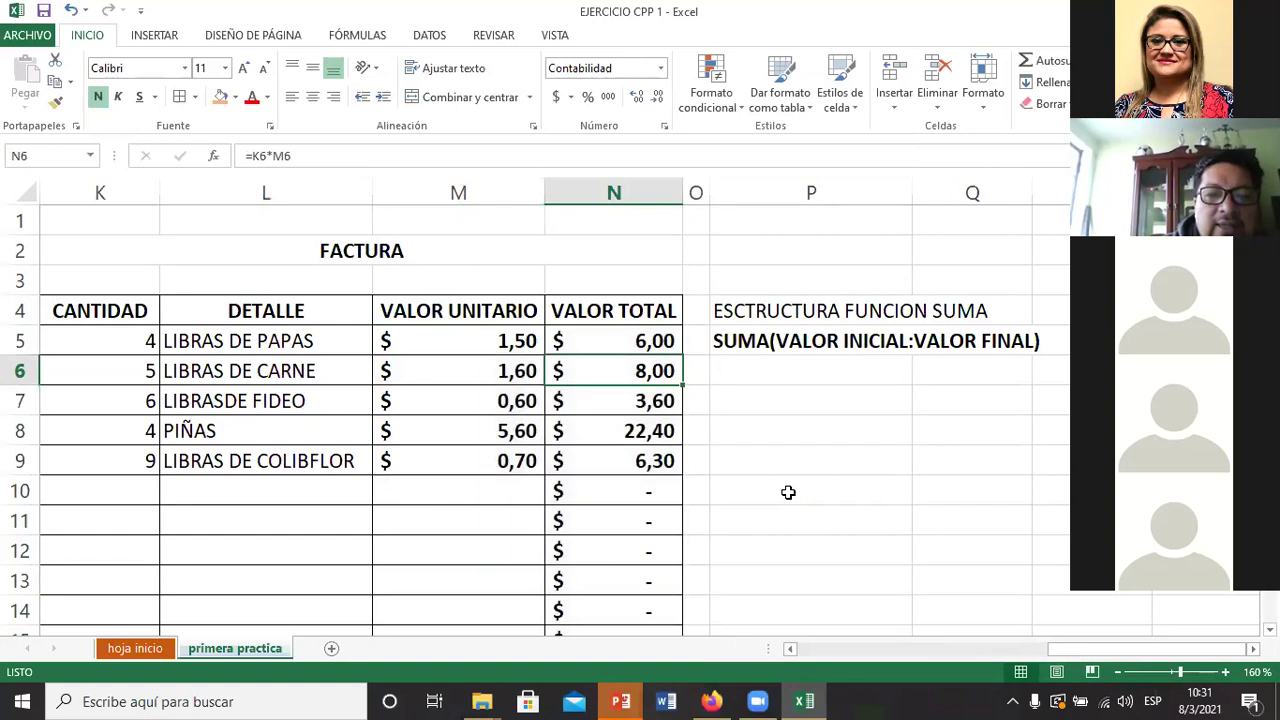
key(Down)
key(Down)
key(Down)
key(Down)
key(Down)
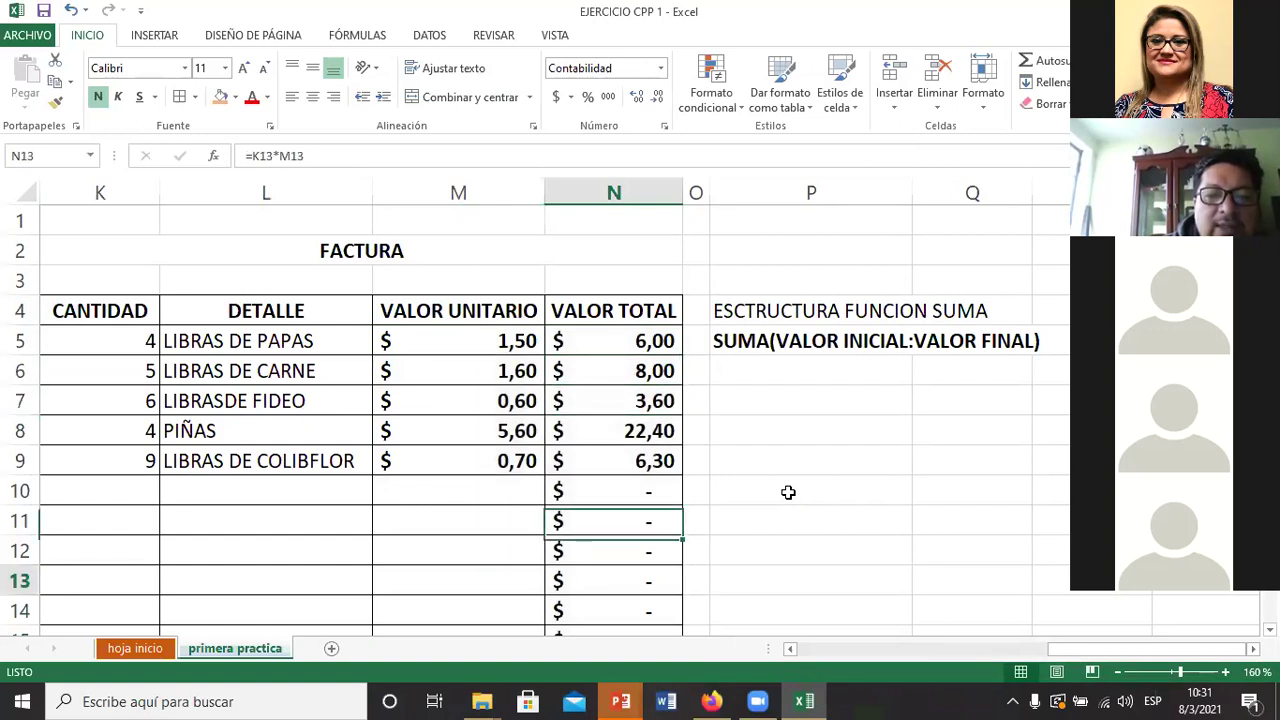
key(Down)
key(Down)
key(Down)
key(Down)
key(Down)
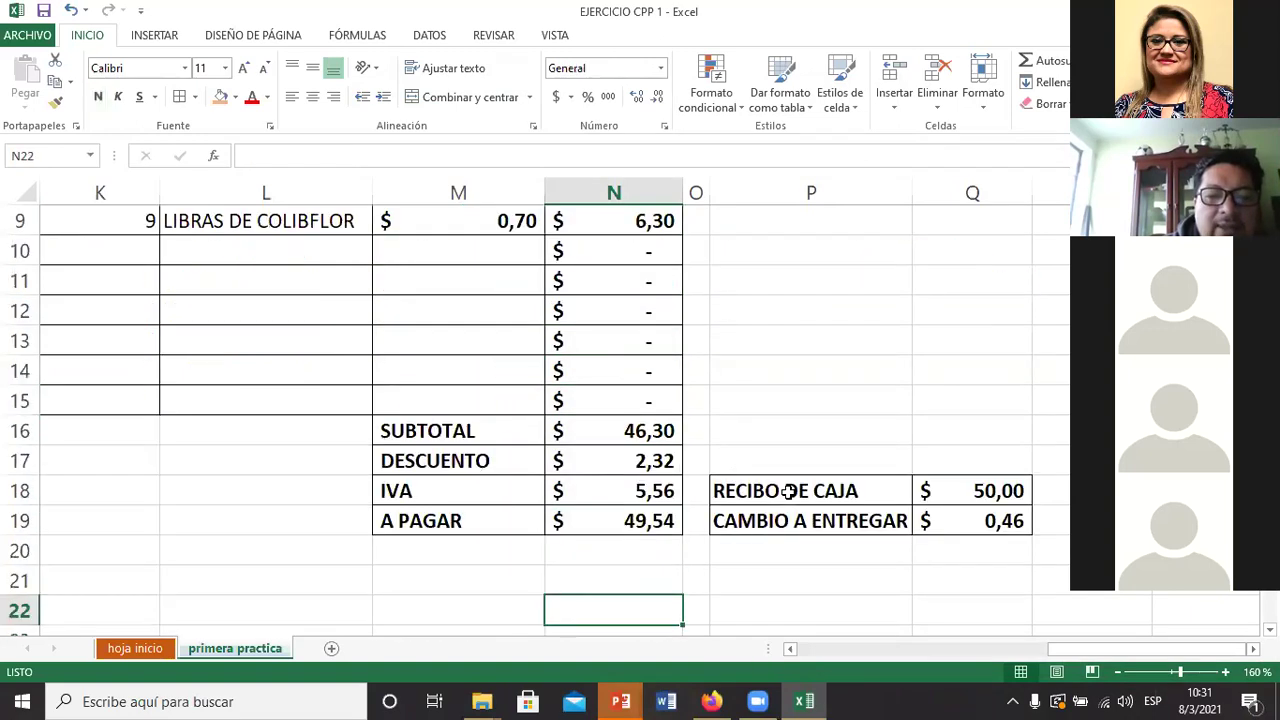
key(Up)
key(Up)
key(Right)
key(Right)
key(Right)
key(Right)
key(Left)
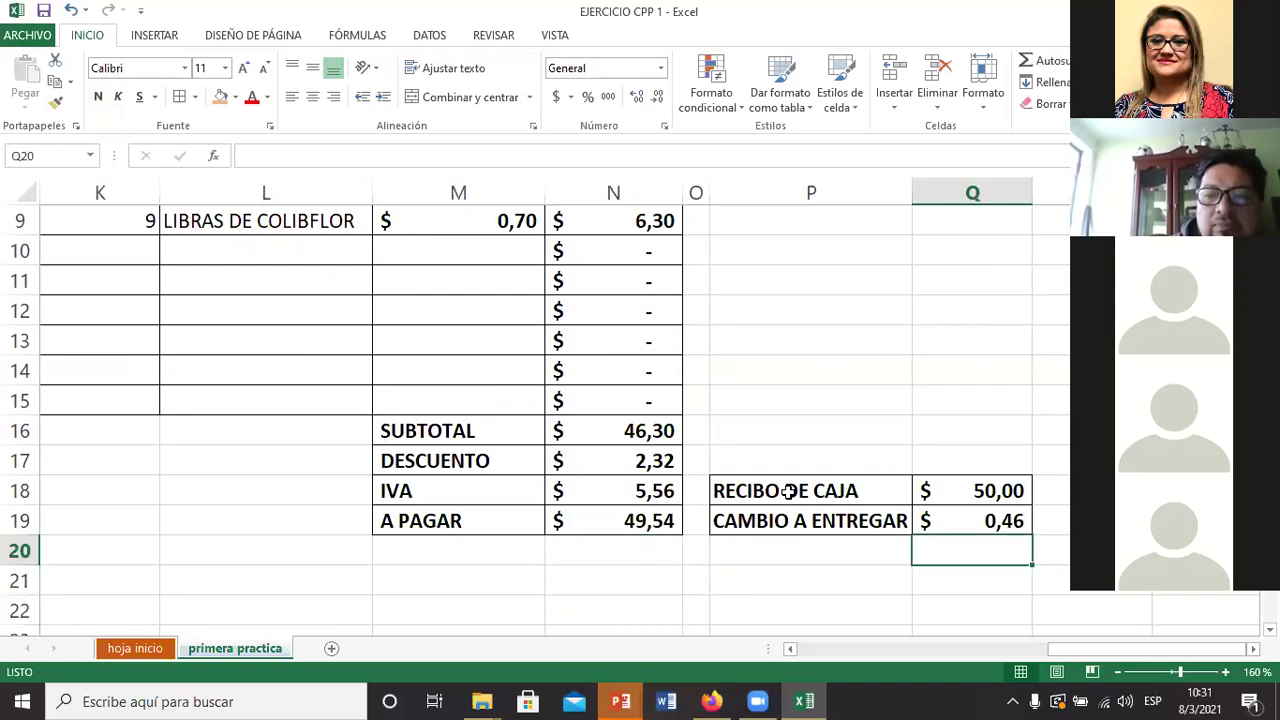